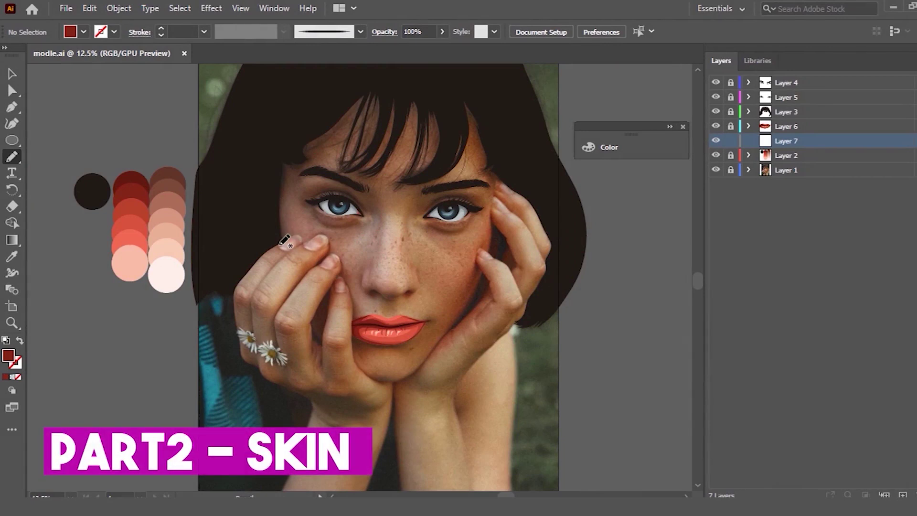
# Step: Begin the skin outline along the hair edge with a 3 pt stroke weight
pyautogui.scroll(2, 306, 229)
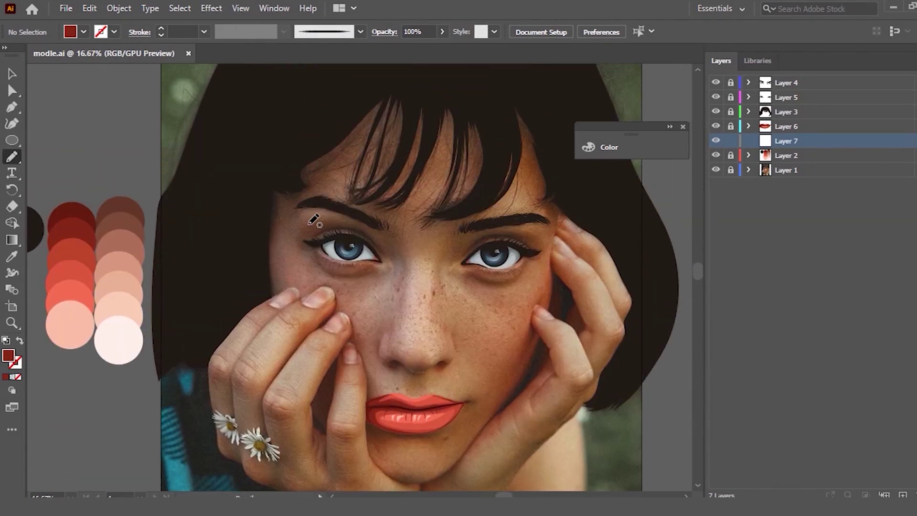
pyautogui.moveTo(578, 189)
pyautogui.mouseDown()
pyautogui.moveTo(238, 276)
pyautogui.moveTo(240, 292)
pyautogui.mouseUp()
pyautogui.scroll(-2, 279, 274)
pyautogui.scroll(2, 248, 227)
pyautogui.click(204, 32)
pyautogui.click(222, 122)
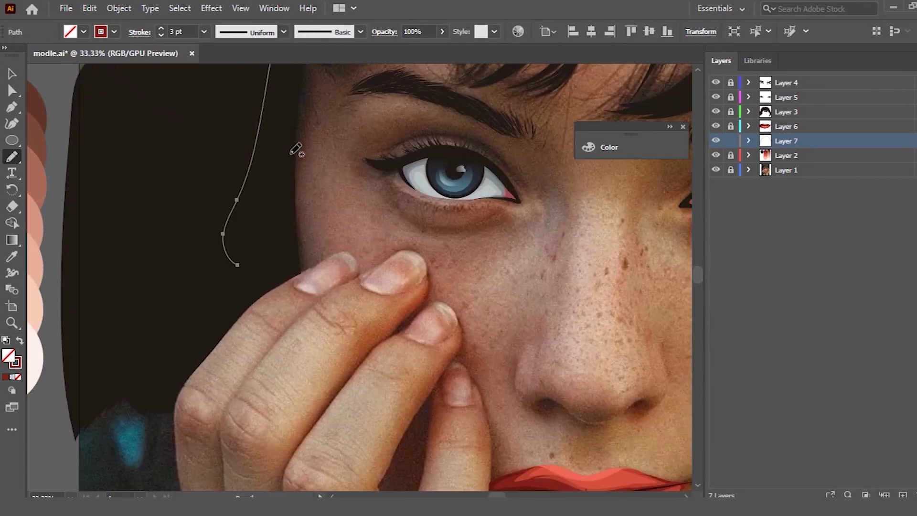
# Step: Trace the outline down the cheek and along the left hand's finger to the daisies
pyautogui.scroll(-2, 288, 138)
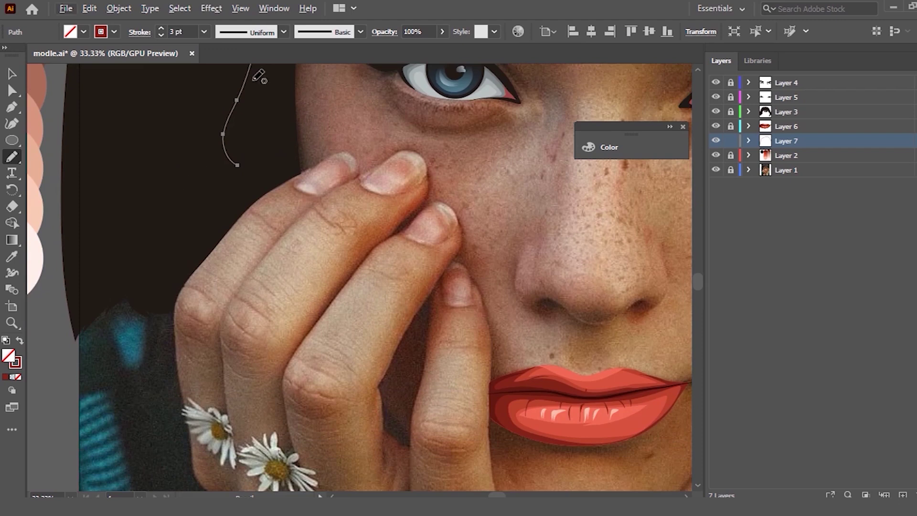
pyautogui.moveTo(233, 112); pyautogui.dragTo(200, 246)
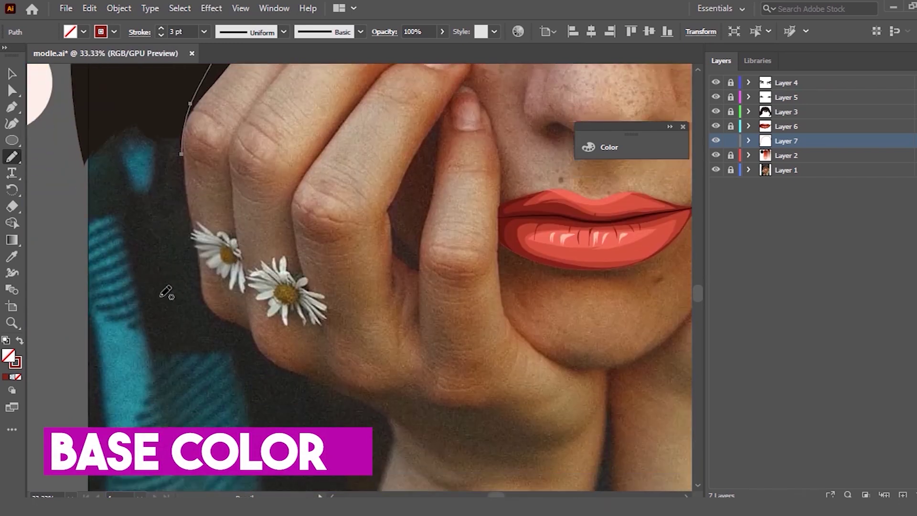
pyautogui.scroll(1, 162, 277)
pyautogui.moveTo(190, 154); pyautogui.dragTo(191, 194)
pyautogui.scroll(1, 164, 174)
pyautogui.scroll(1, 165, 176)
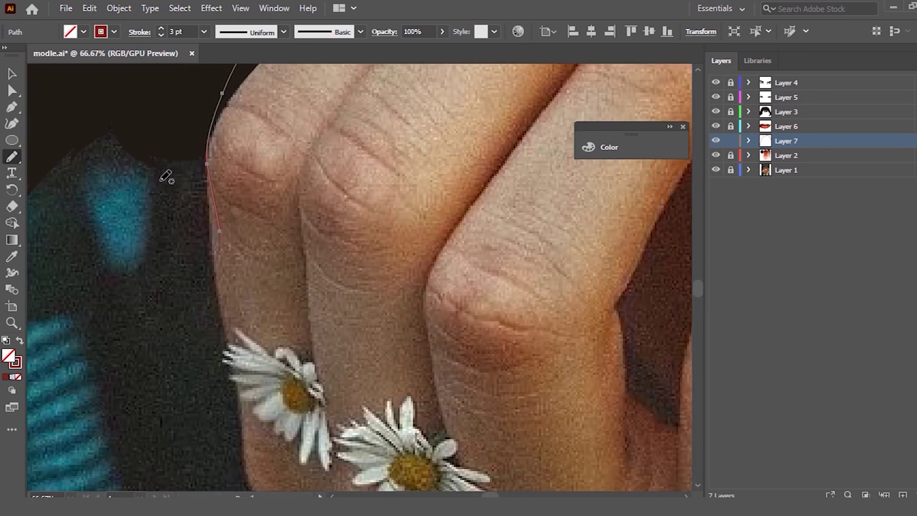
pyautogui.moveTo(209, 141); pyautogui.dragTo(215, 221)
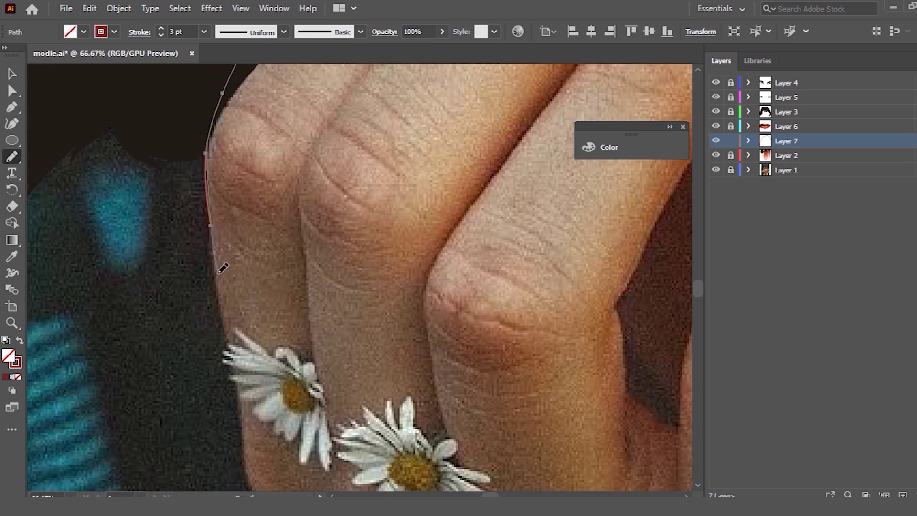
pyautogui.moveTo(206, 151); pyautogui.dragTo(227, 340)
pyautogui.moveTo(206, 151); pyautogui.dragTo(219, 269)
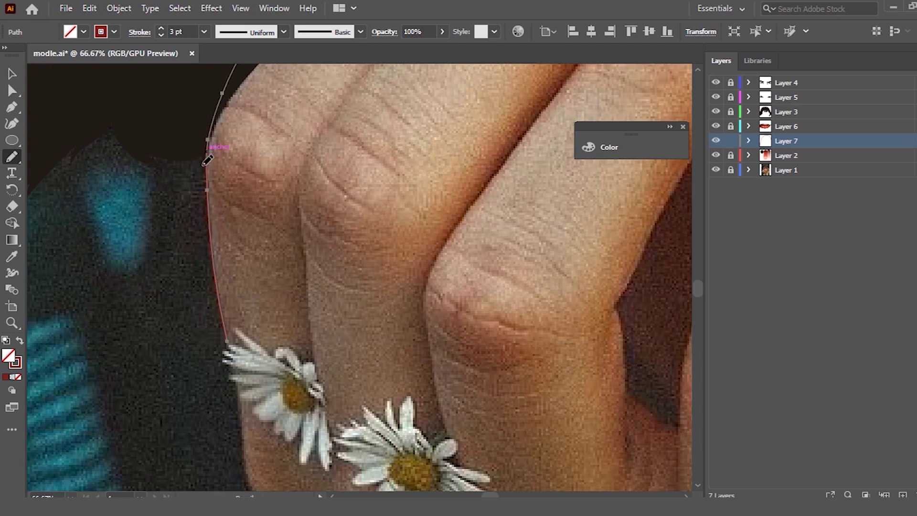
pyautogui.moveTo(207, 161); pyautogui.dragTo(210, 248)
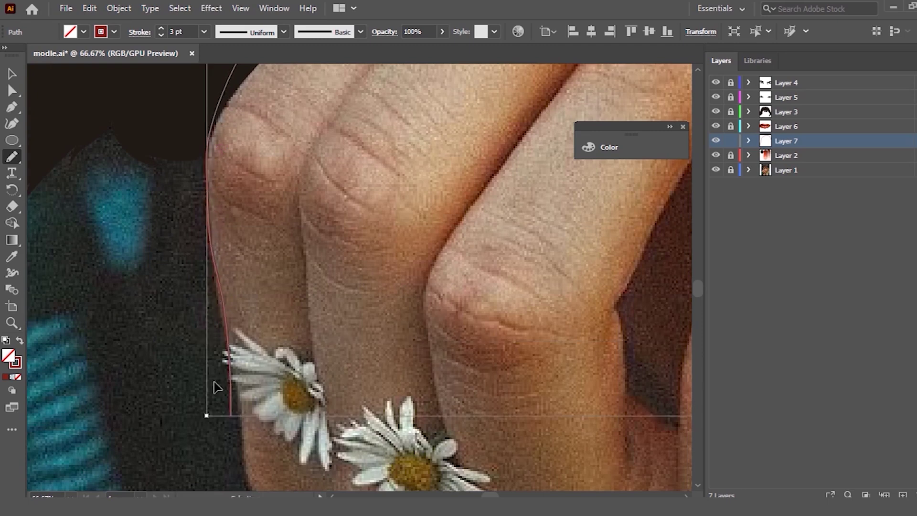
# Step: Extend the outline past the daisies and around the knuckles, undoing one misplaced stroke
pyautogui.scroll(-3, 219, 378)
pyautogui.scroll(-1, 219, 378)
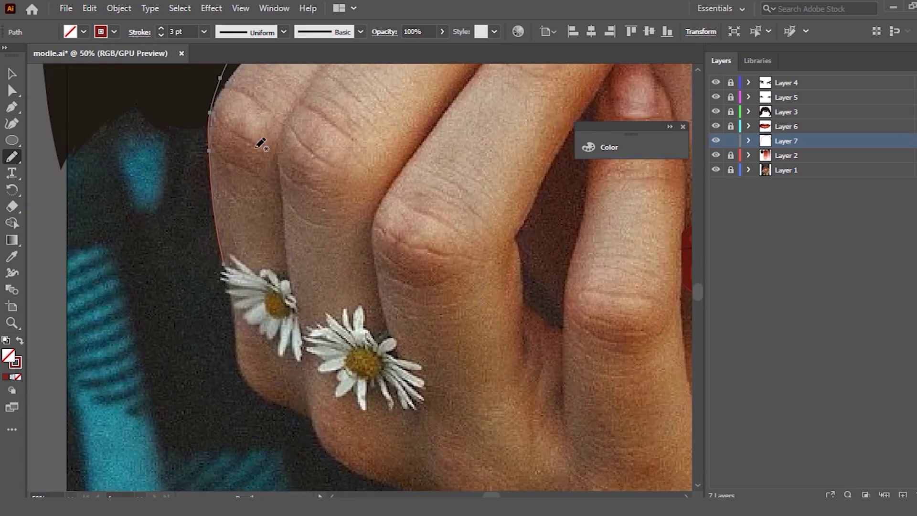
pyautogui.moveTo(234, 309); pyautogui.dragTo(236, 313)
pyautogui.hotkey('ctrl', 'z')
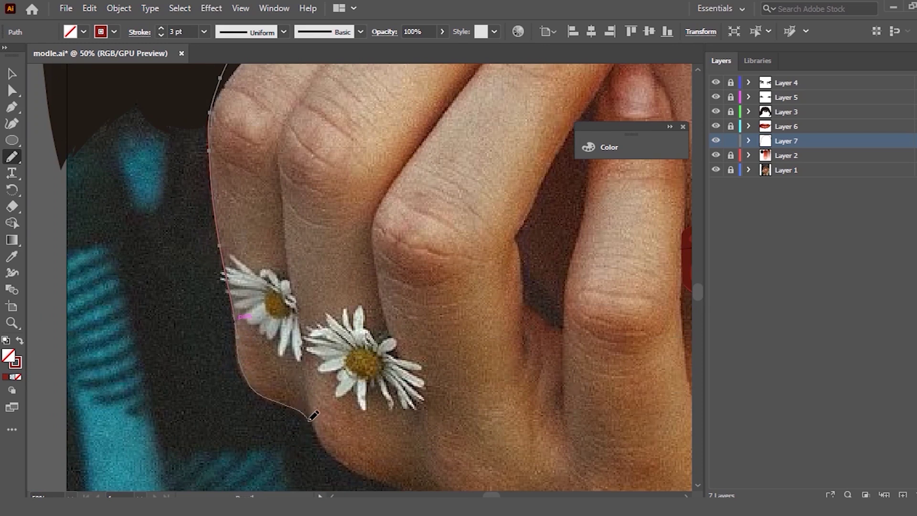
pyautogui.moveTo(321, 441); pyautogui.dragTo(337, 460)
pyautogui.scroll(-2, 368, 434)
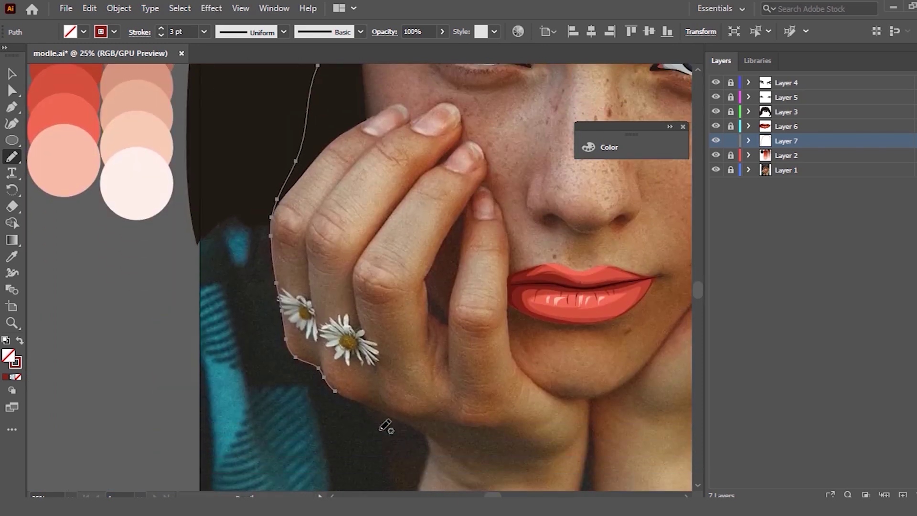
pyautogui.scroll(2, 375, 383)
pyautogui.scroll(1, 352, 374)
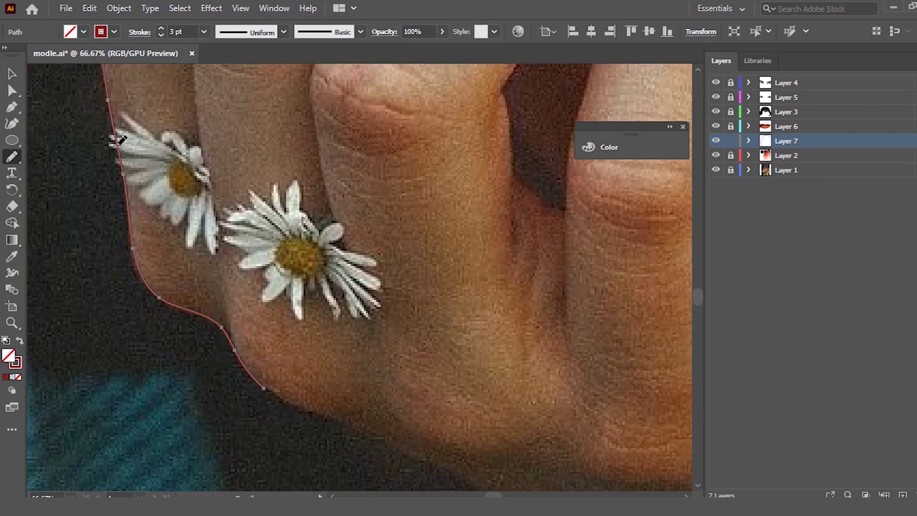
# Step: Refine the outline along the knuckles, the hand's lower edge and beside the first daisy
pyautogui.moveTo(128, 196); pyautogui.dragTo(128, 156)
pyautogui.moveTo(233, 342); pyautogui.dragTo(231, 337)
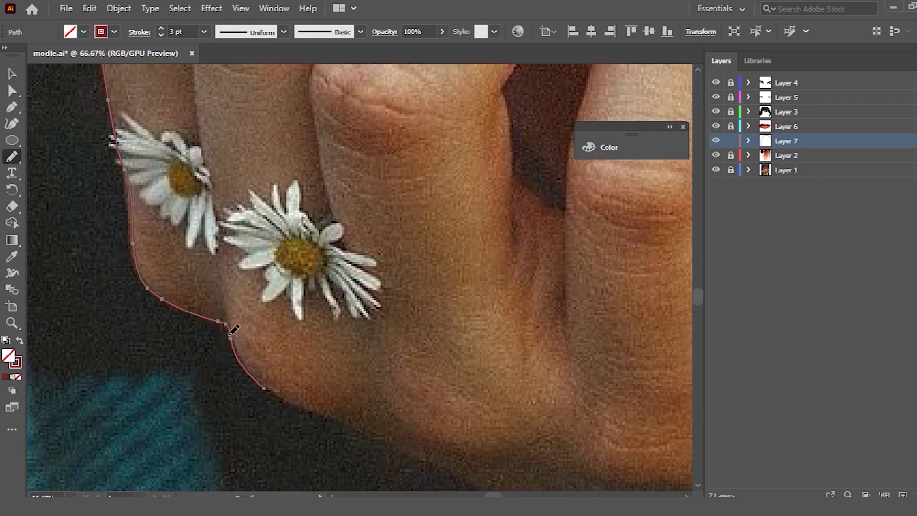
pyautogui.moveTo(261, 382); pyautogui.dragTo(264, 386)
pyautogui.moveTo(344, 419); pyautogui.dragTo(377, 442)
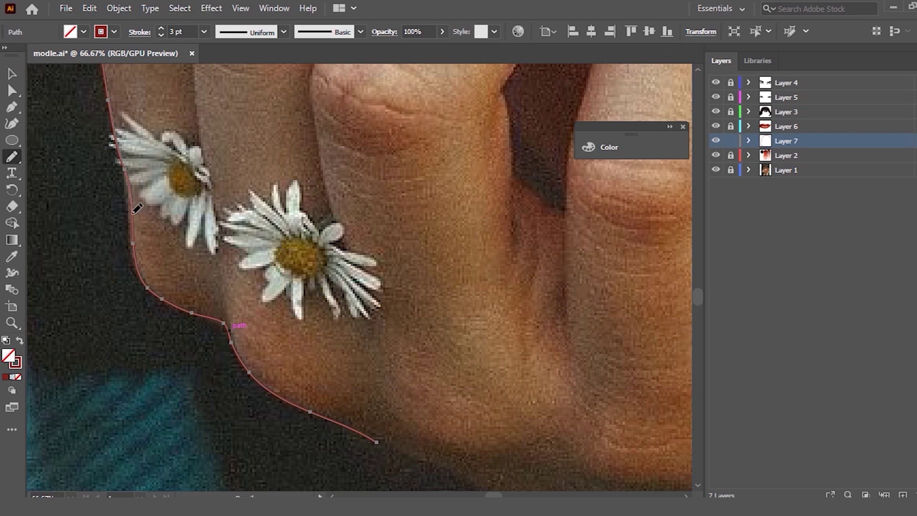
pyautogui.moveTo(147, 282); pyautogui.dragTo(128, 152)
pyautogui.moveTo(109, 98); pyautogui.dragTo(106, 167)
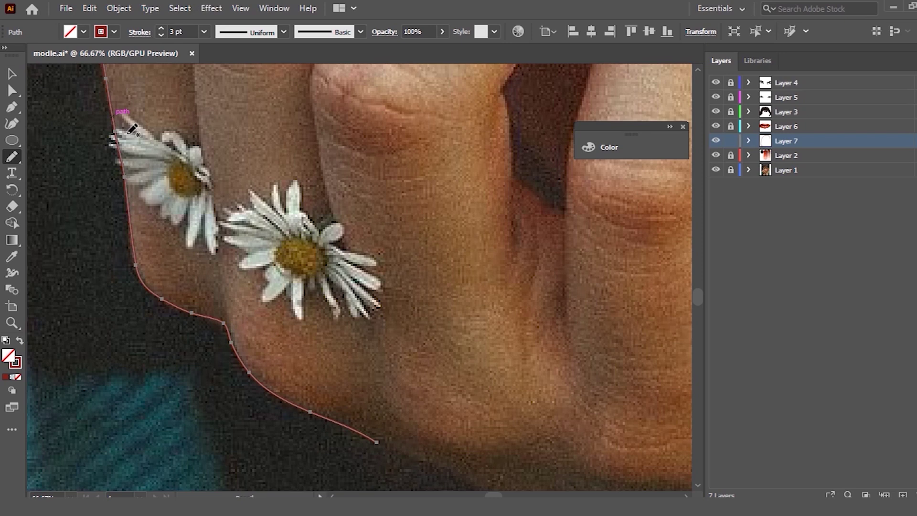
pyautogui.scroll(-3, 133, 129)
pyautogui.scroll(4, 96, 153)
pyautogui.scroll(-2, 266, 255)
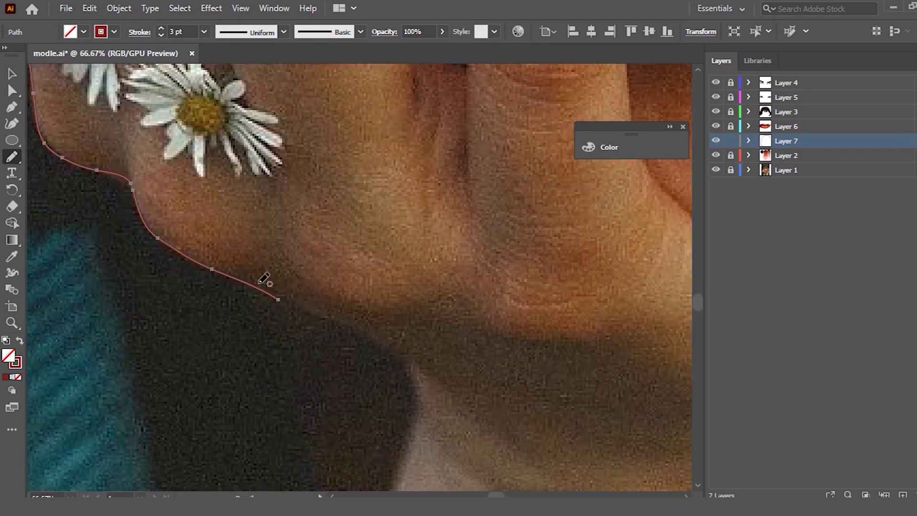
# Step: Continue the outline down to the wrist, along both arms, across the bottom and up the right side
pyautogui.moveTo(278, 298); pyautogui.dragTo(411, 386)
pyautogui.scroll(-2, 256, 280)
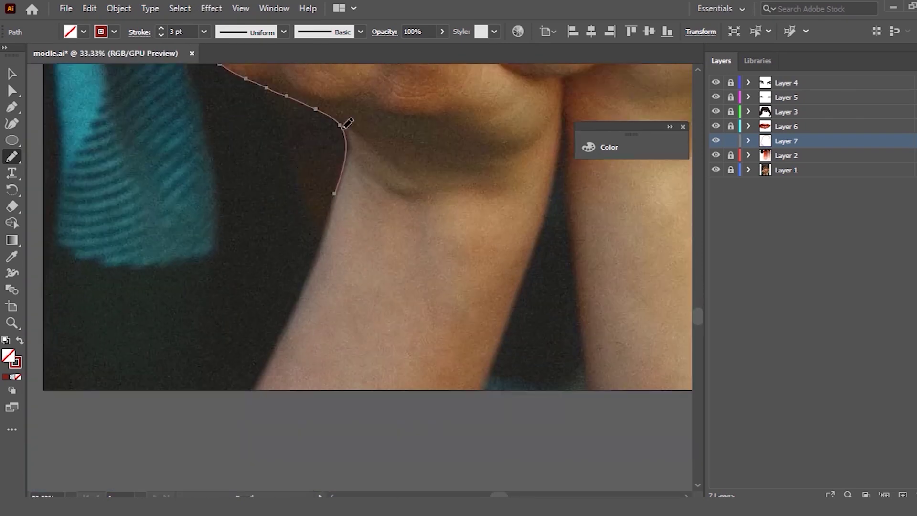
pyautogui.moveTo(340, 125); pyautogui.dragTo(535, 246)
pyautogui.scroll(-1, 291, 380)
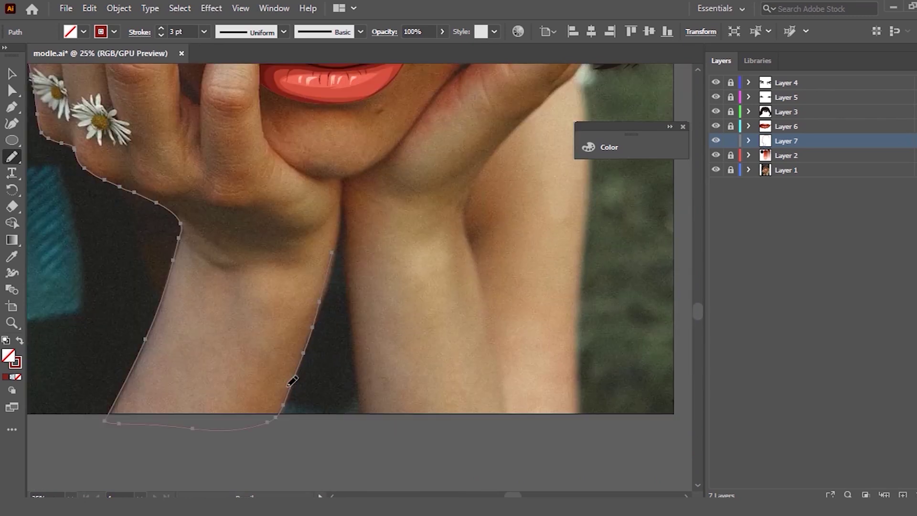
pyautogui.moveTo(293, 400); pyautogui.dragTo(587, 218)
pyautogui.scroll(-1, 527, 339)
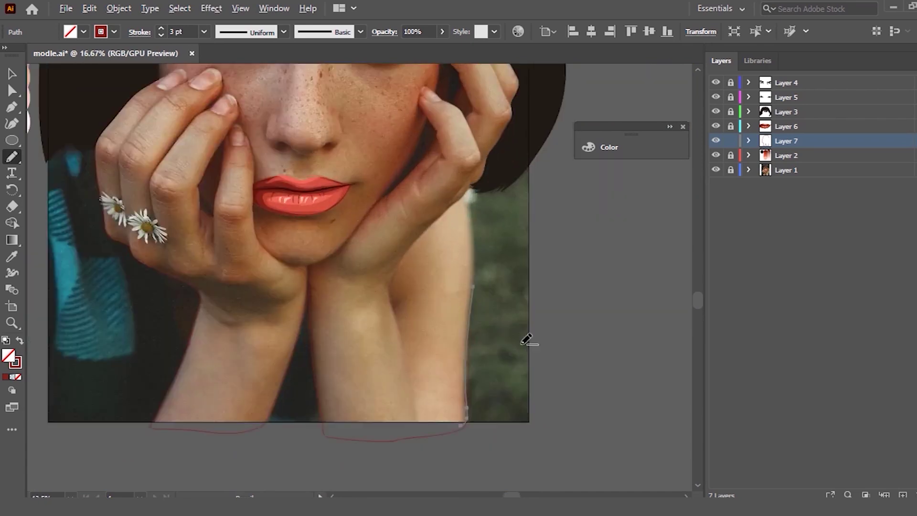
pyautogui.scroll(1, 527, 339)
pyautogui.moveTo(484, 430); pyautogui.dragTo(480, 120)
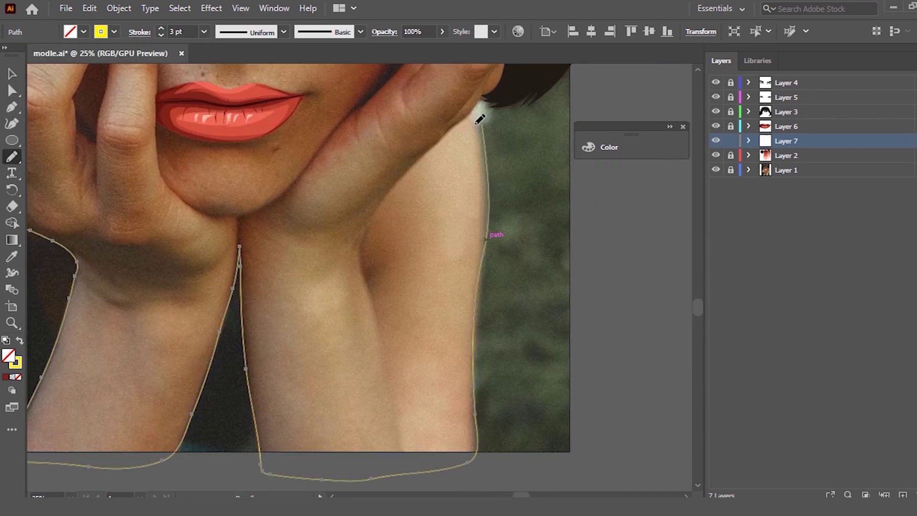
pyautogui.scroll(5, 480, 119)
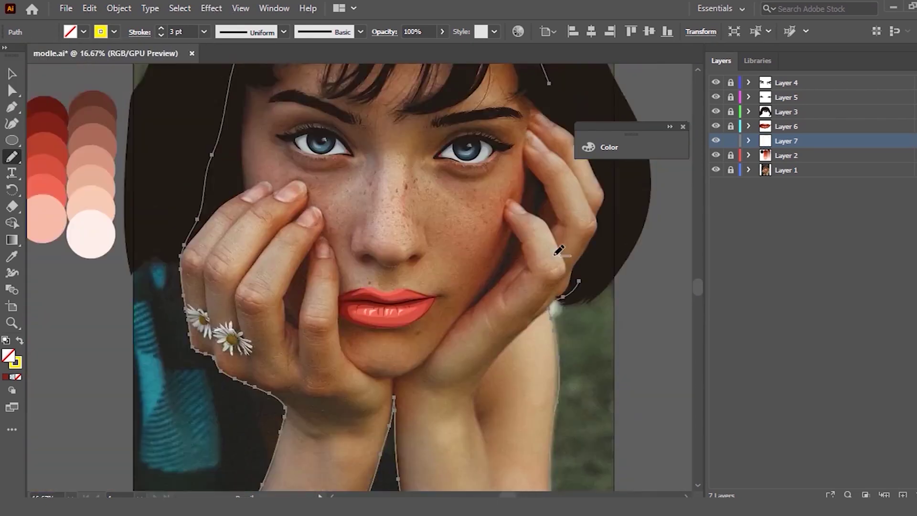
pyautogui.moveTo(477, 410); pyautogui.dragTo(488, 98)
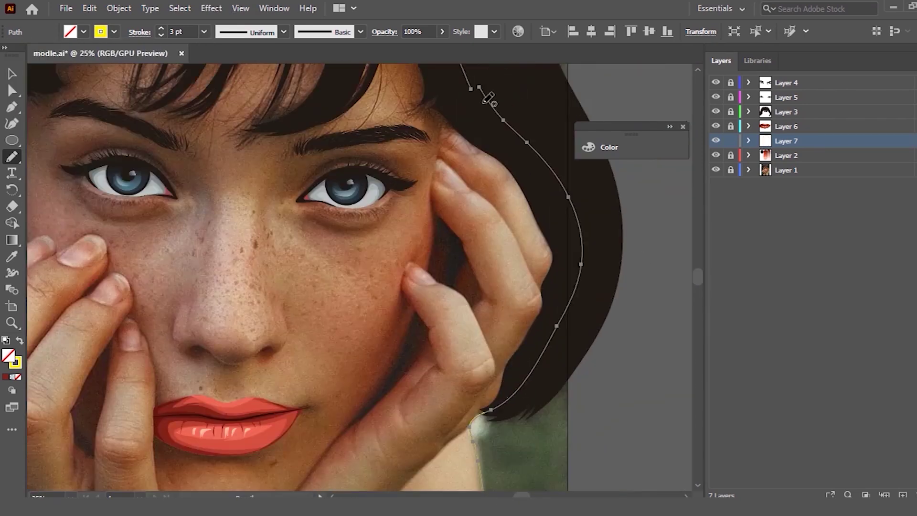
pyautogui.scroll(-1, 488, 98)
# Step: Fill the skin outline with the sampled flat peach tone, lock Layer 7, and add Layer 8
pyautogui.press('i')
pyautogui.click(100, 195)
pyautogui.click(12, 74)
pyautogui.click(681, 185)
pyautogui.click(730, 141)
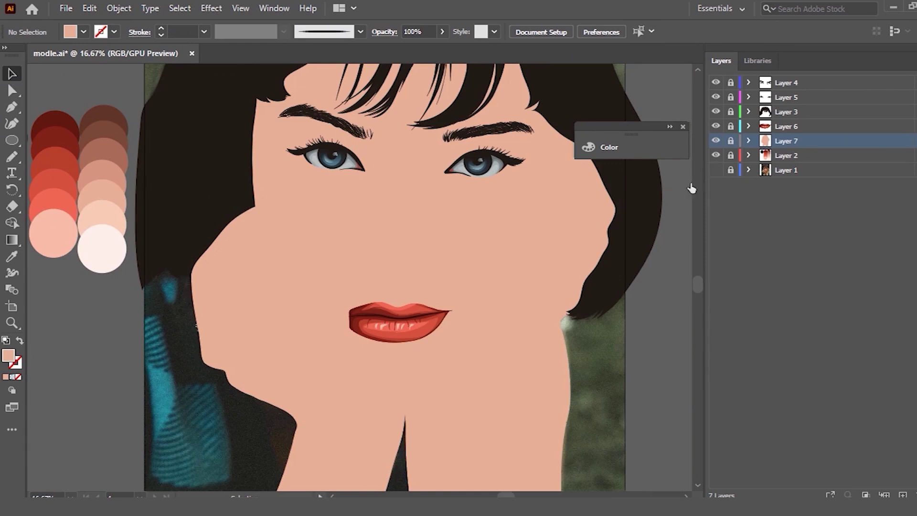
pyautogui.hotkey('ctrl', '-')
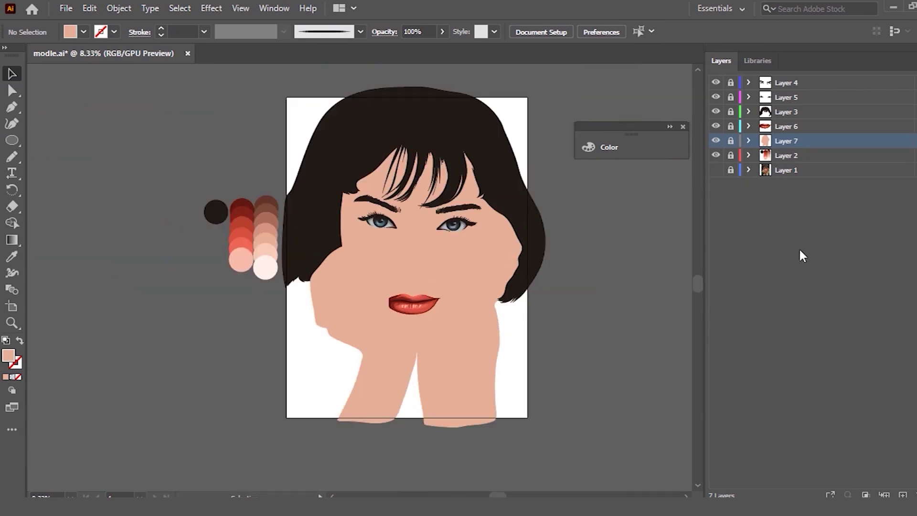
pyautogui.click(903, 494)
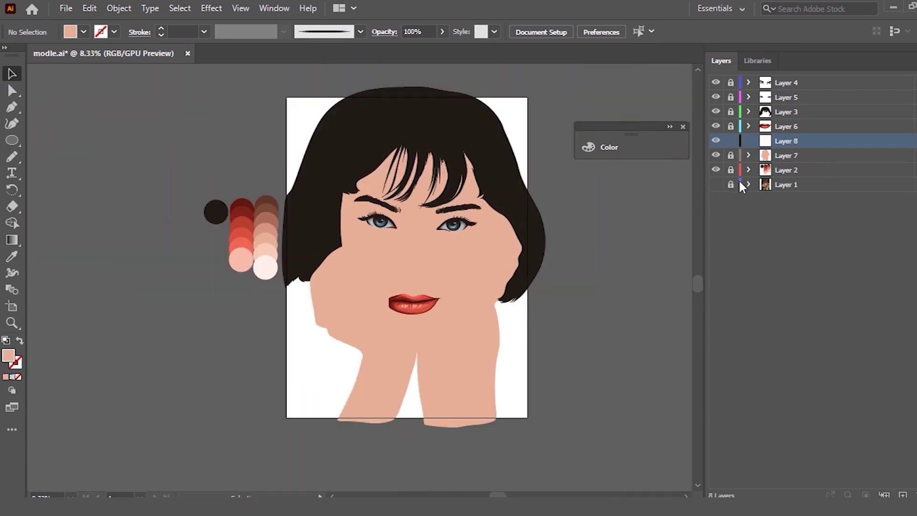
# Step: Hide the skin layer to reveal the reference photo and zoom in on the cheek crease
pyautogui.click(716, 184)
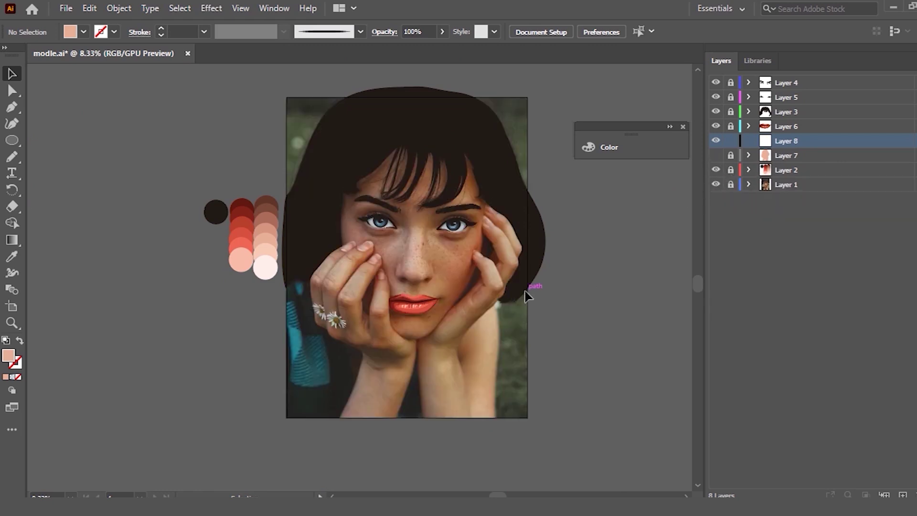
pyautogui.keyDown('alt'); pyautogui.scroll(1, 525, 291); pyautogui.keyUp('alt')
pyautogui.keyDown('alt'); pyautogui.scroll(2, 559, 249); pyautogui.keyUp('alt')
pyautogui.keyDown('alt'); pyautogui.scroll(1, 558, 239); pyautogui.keyUp('alt')
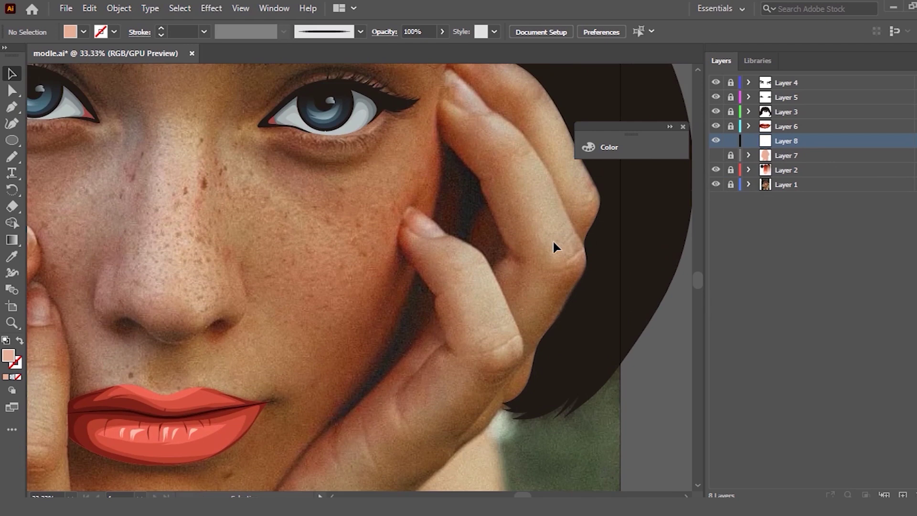
pyautogui.scroll(2, 526, 228)
pyautogui.scroll(-1, 484, 196)
pyautogui.keyDown('alt'); pyautogui.scroll(1, 475, 200); pyautogui.keyUp('alt')
pyautogui.keyDown('alt'); pyautogui.scroll(-1, 473, 203); pyautogui.keyUp('alt')
pyautogui.keyDown('alt'); pyautogui.scroll(1, 450, 215); pyautogui.keyUp('alt')
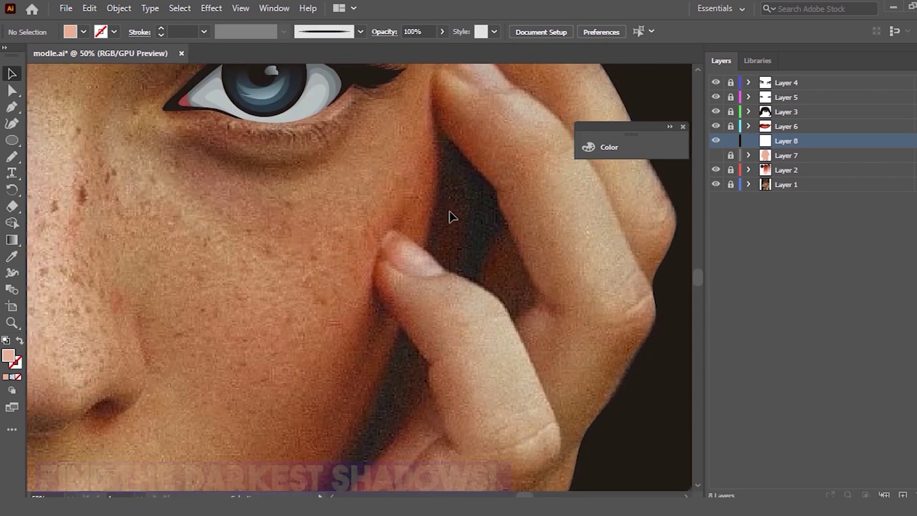
pyautogui.scroll(1, 450, 216)
pyautogui.press('n')
pyautogui.keyDown('alt'); pyautogui.scroll(1, 466, 157); pyautogui.keyUp('alt')
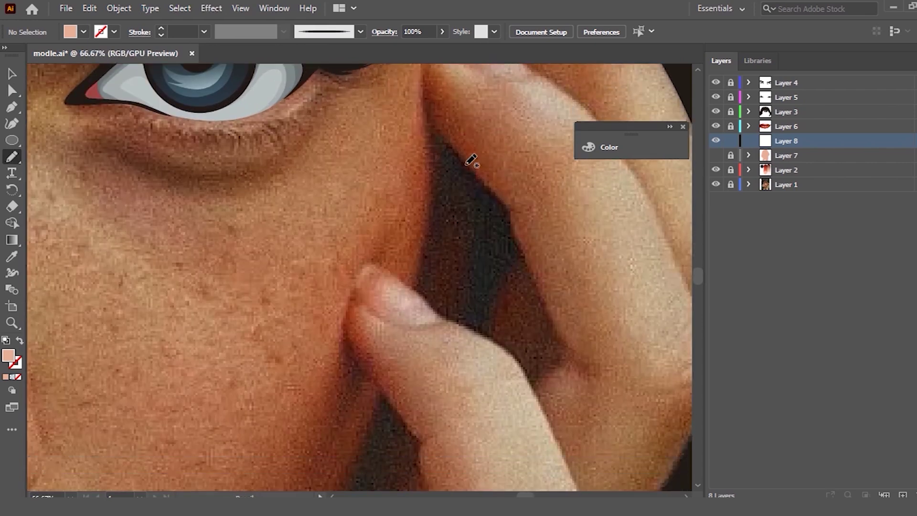
# Step: Trace the dark crease between cheek and finger, trying 1 pt then 2 pt strokes
pyautogui.moveTo(422, 109); pyautogui.dragTo(433, 224)
pyautogui.moveTo(433, 135); pyautogui.dragTo(427, 301)
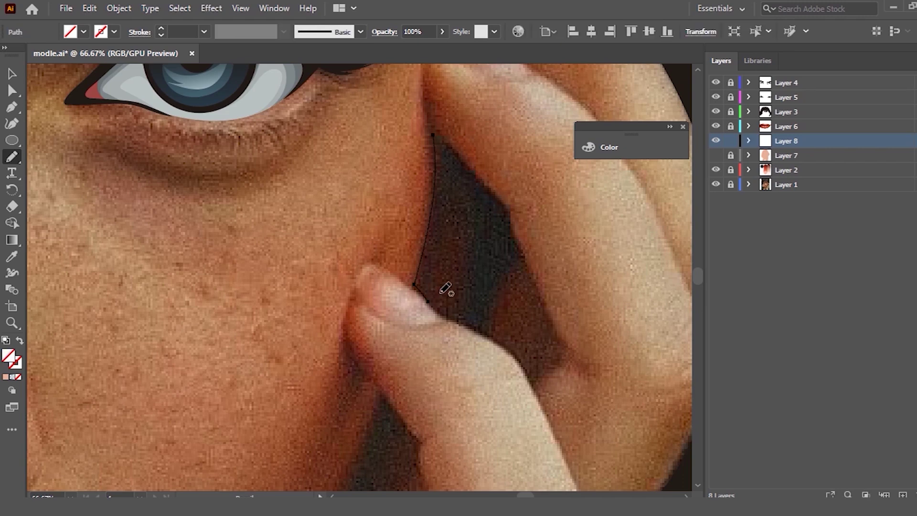
pyautogui.scroll(1, 445, 288)
pyautogui.click(204, 31)
pyautogui.click(243, 98)
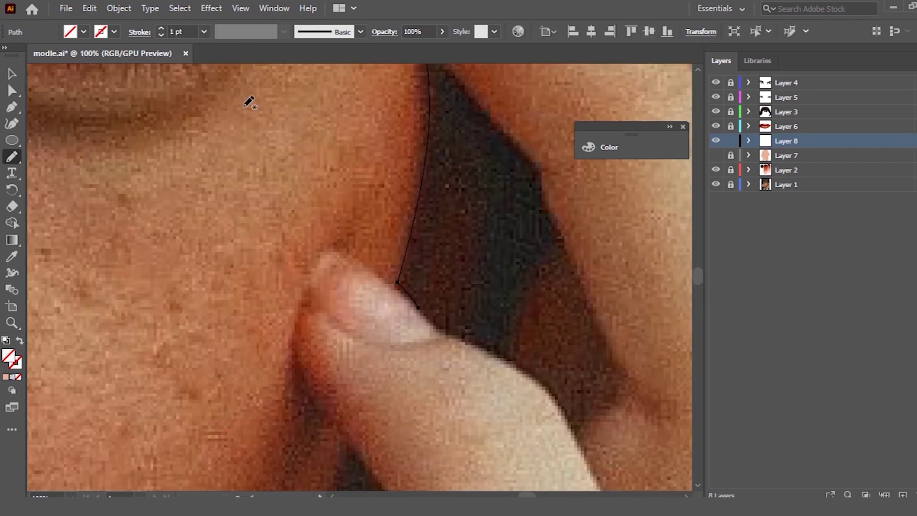
pyautogui.scroll(-2, 430, 230)
pyautogui.scroll(2, 432, 228)
pyautogui.scroll(1, 432, 228)
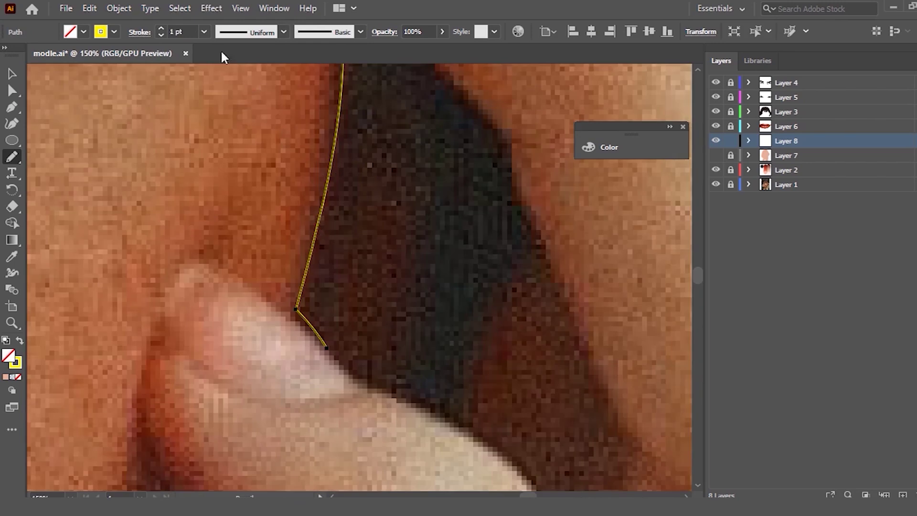
pyautogui.click(204, 31)
pyautogui.click(223, 107)
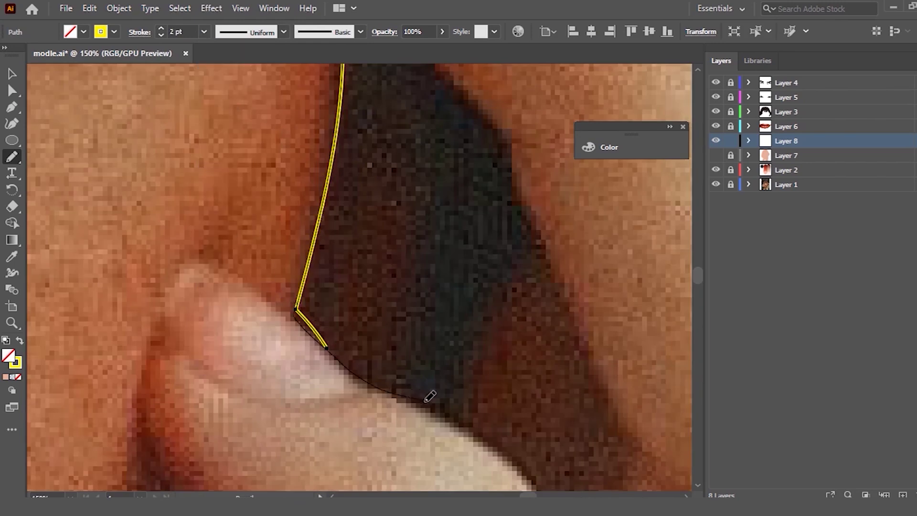
# Step: Extend the shadow outline along the thumb and up its right edge, with a 1 pt stroke
pyautogui.moveTo(424, 401); pyautogui.dragTo(448, 410)
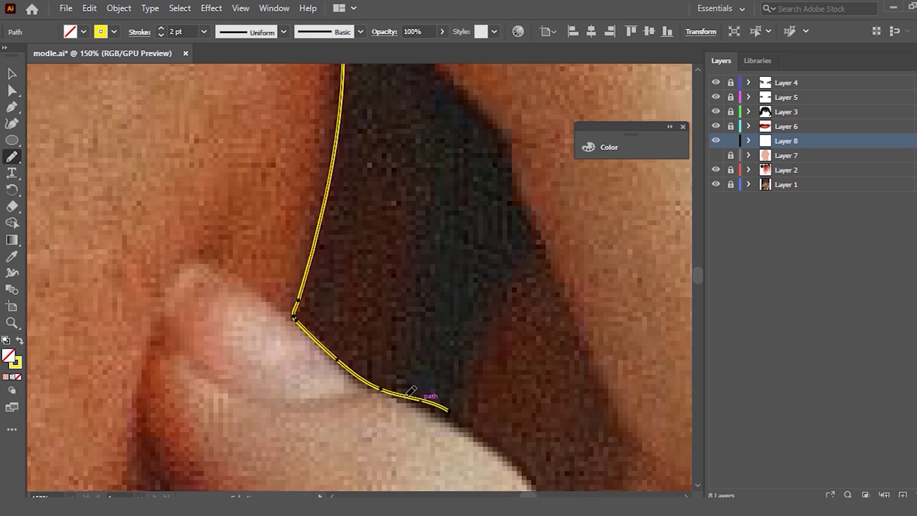
pyautogui.moveTo(476, 347); pyautogui.dragTo(478, 339)
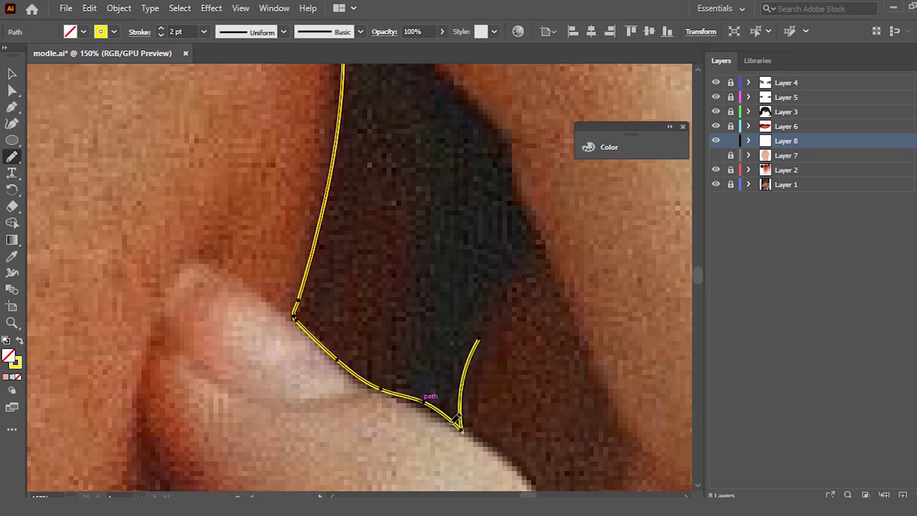
pyautogui.moveTo(399, 390); pyautogui.dragTo(460, 420)
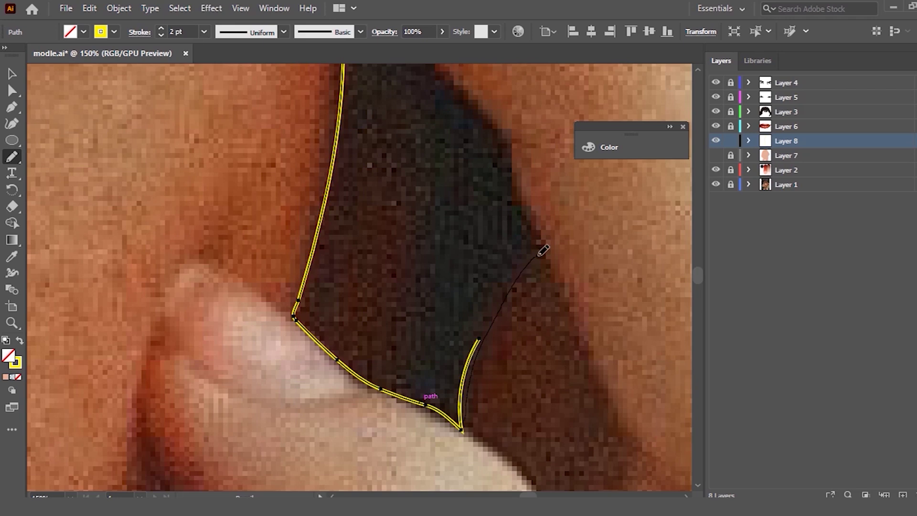
pyautogui.moveTo(512, 159); pyautogui.dragTo(508, 137)
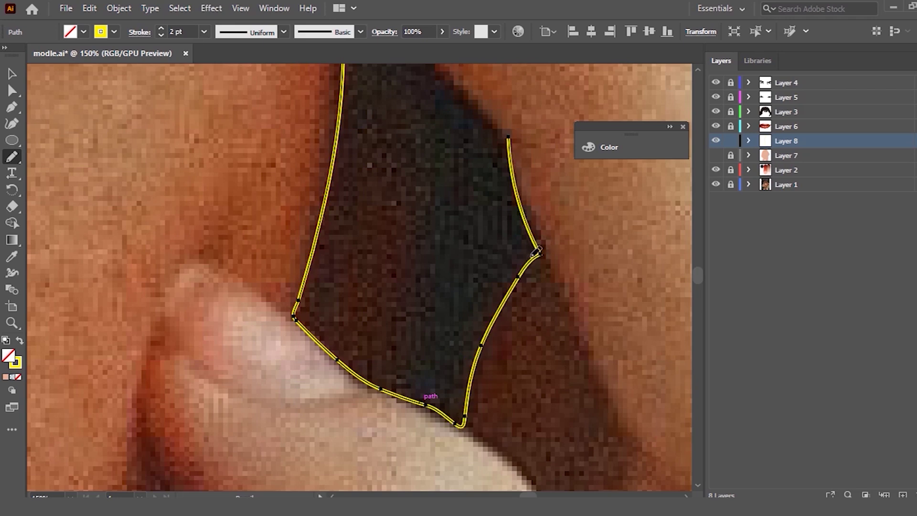
pyautogui.moveTo(536, 237); pyautogui.dragTo(474, 100)
pyautogui.scroll(2, 478, 95)
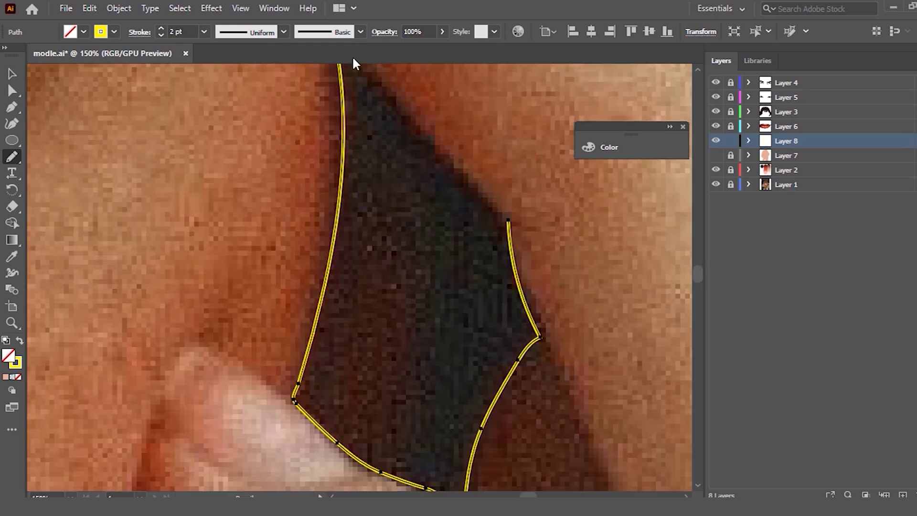
pyautogui.click(204, 32)
pyautogui.click(221, 92)
pyautogui.scroll(-2, 426, 178)
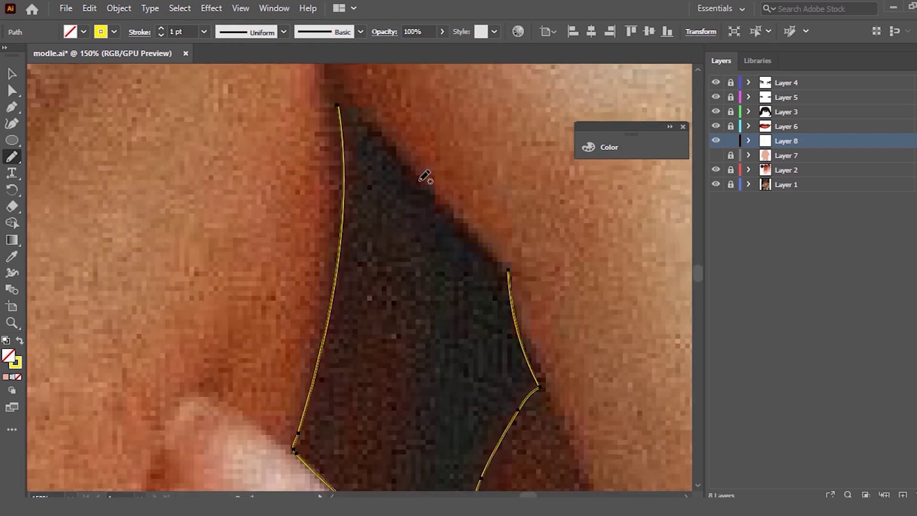
pyautogui.scroll(-2, 485, 188)
pyautogui.scroll(2, 492, 188)
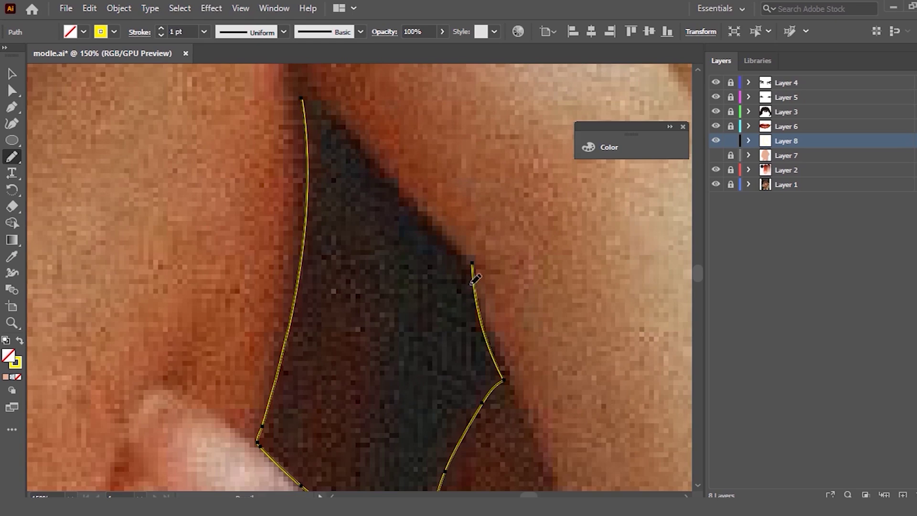
# Step: Close the shadow outline along its upper edge, select it, and reshape its top point
pyautogui.moveTo(430, 222); pyautogui.dragTo(366, 157)
pyautogui.moveTo(310, 104); pyautogui.dragTo(301, 94)
pyautogui.keyDown('ctrl'); pyautogui.click(375, 153); pyautogui.keyUp('ctrl')
pyautogui.keyDown('ctrl'); pyautogui.click(444, 239); pyautogui.keyUp('ctrl')
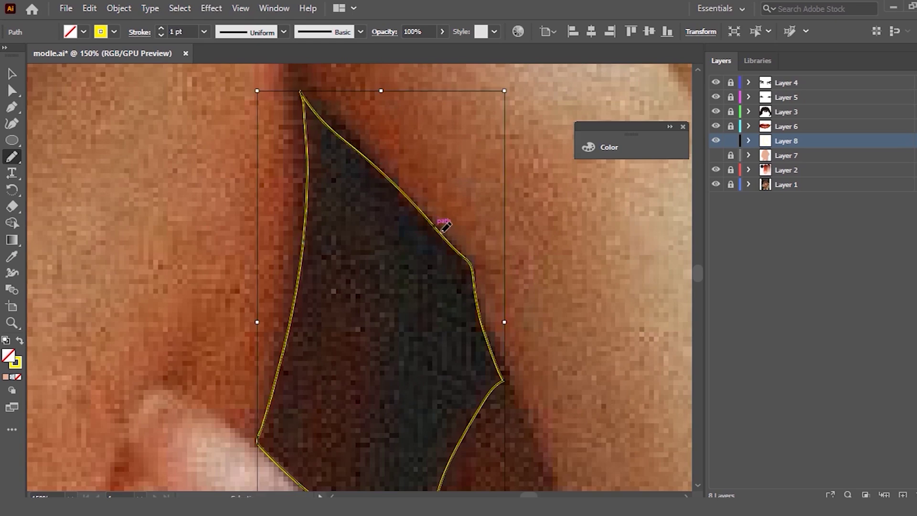
pyautogui.moveTo(301, 88)
pyautogui.mouseDown()
pyautogui.moveTo(352, 137)
pyautogui.moveTo(303, 122)
pyautogui.moveTo(305, 131)
pyautogui.mouseUp()
# Step: Redraw the shadow's upper edge and smooth its upper-right corner along the crease
pyautogui.hotkey('ctrl', '-')
pyautogui.hotkey('ctrl', '-')
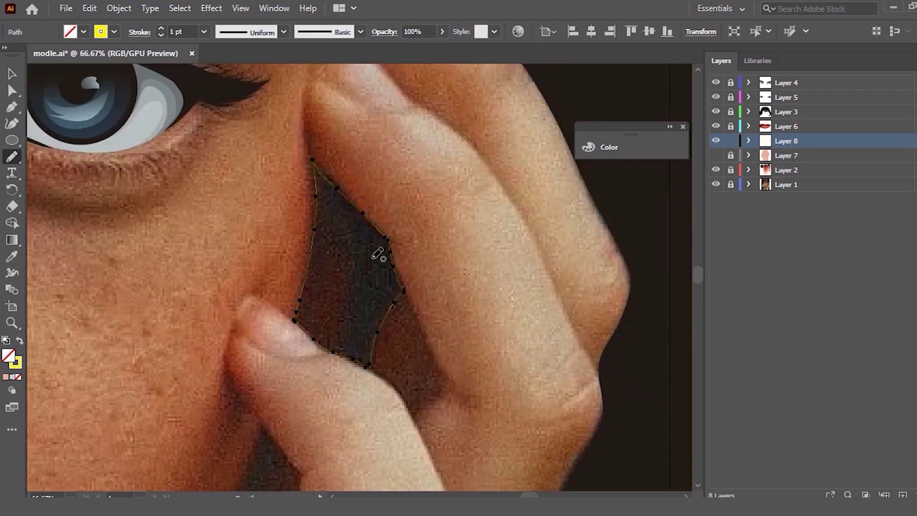
pyautogui.hotkey('ctrl', '+')
pyautogui.scroll(2, 374, 221)
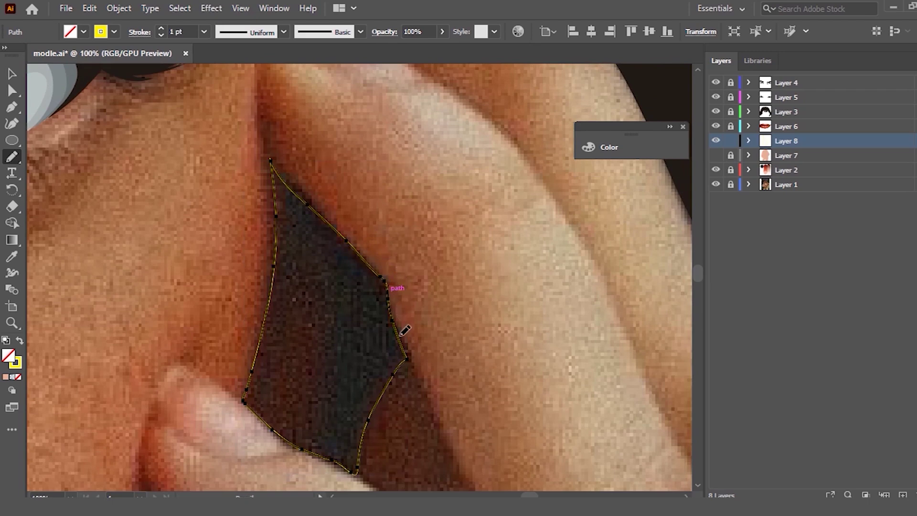
pyautogui.press('ctrl')
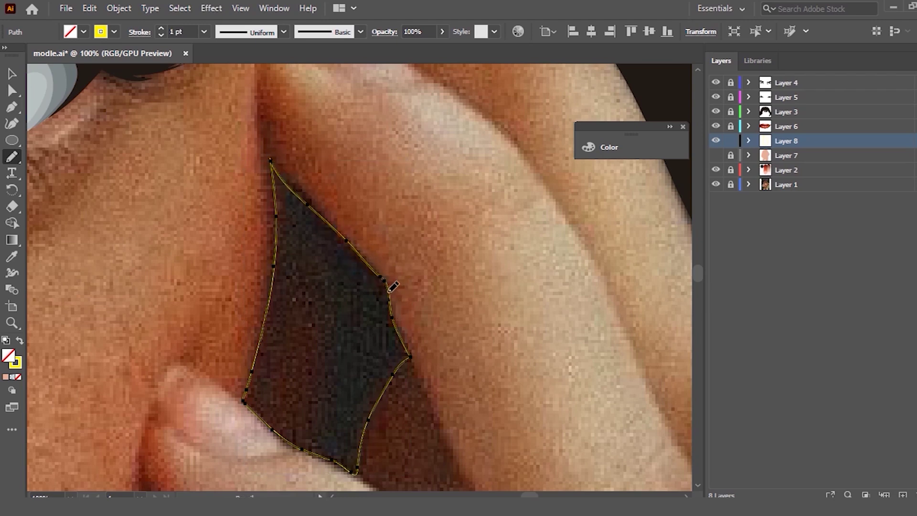
pyautogui.moveTo(269, 148); pyautogui.dragTo(268, 147)
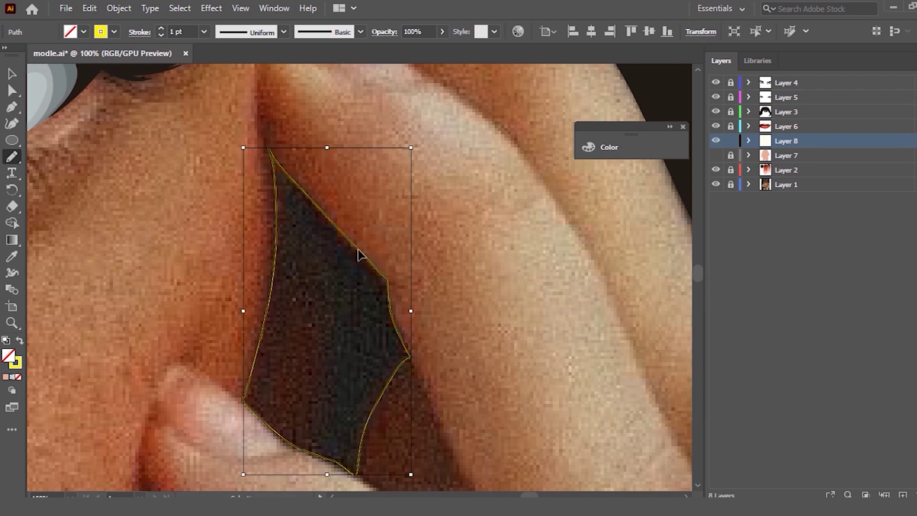
pyautogui.moveTo(369, 258)
pyautogui.mouseDown()
pyautogui.moveTo(398, 305)
pyautogui.moveTo(389, 307)
pyautogui.mouseUp()
pyautogui.scroll(-1, 301, 382)
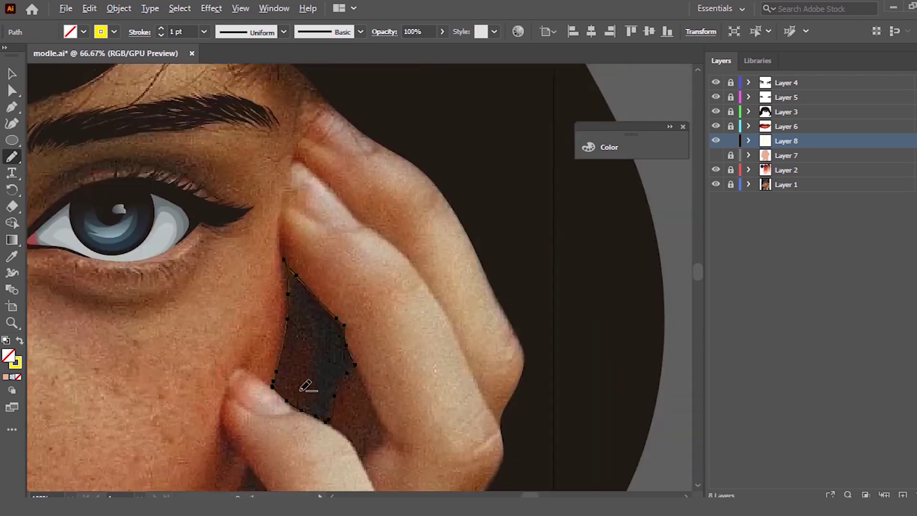
pyautogui.scroll(-2, 303, 383)
pyautogui.scroll(1, 312, 368)
pyautogui.scroll(-2, 403, 230)
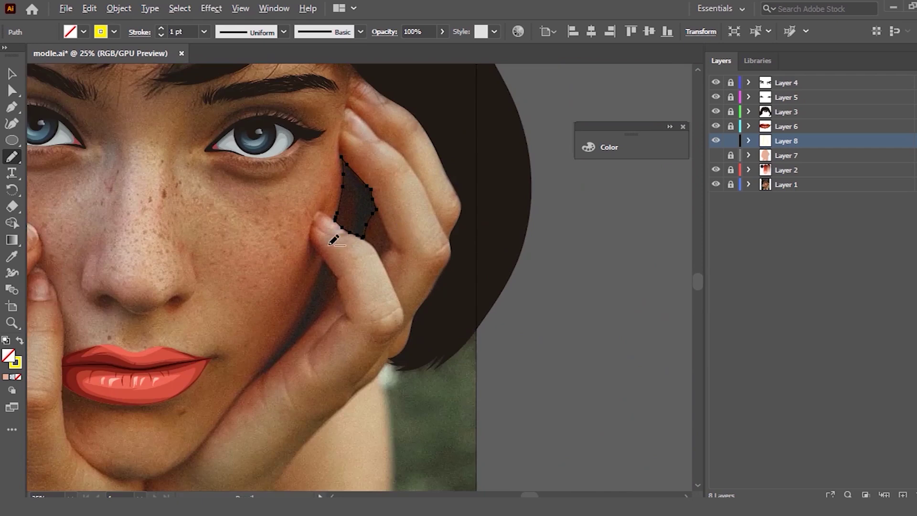
pyautogui.scroll(3, 252, 270)
# Step: Trace the jaw shadow from the thumb base down past the lips and refine its middle
pyautogui.moveTo(319, 190)
pyautogui.mouseDown()
pyautogui.moveTo(272, 303)
pyautogui.moveTo(188, 423)
pyautogui.mouseUp()
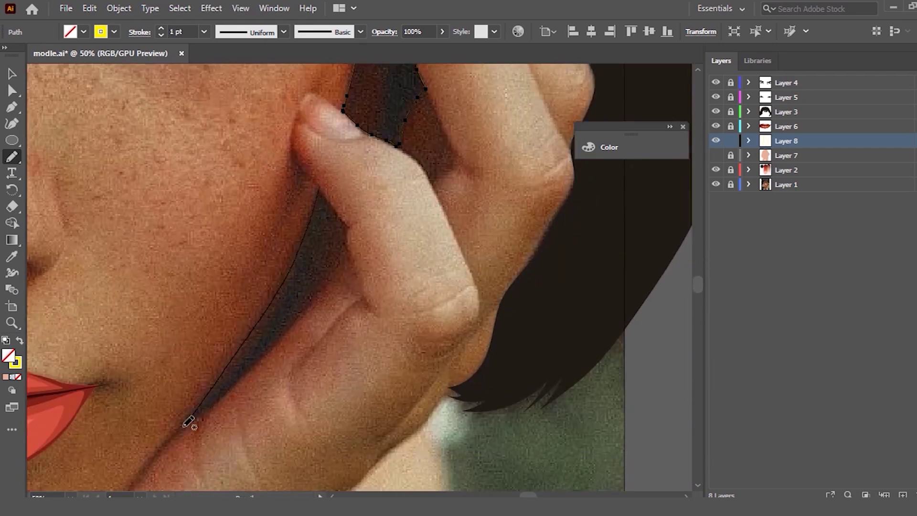
pyautogui.scroll(-2, 220, 354)
pyautogui.scroll(-1, 174, 344)
pyautogui.scroll(2, 229, 329)
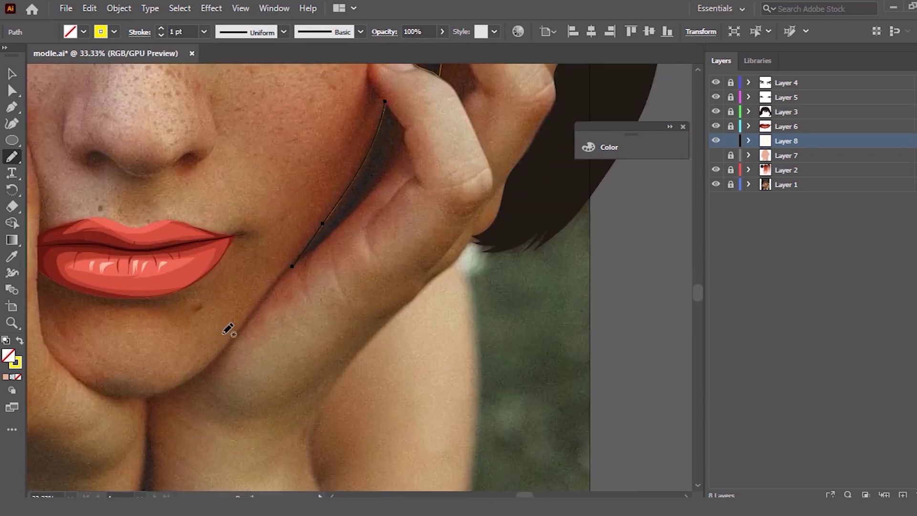
pyautogui.scroll(1, 228, 329)
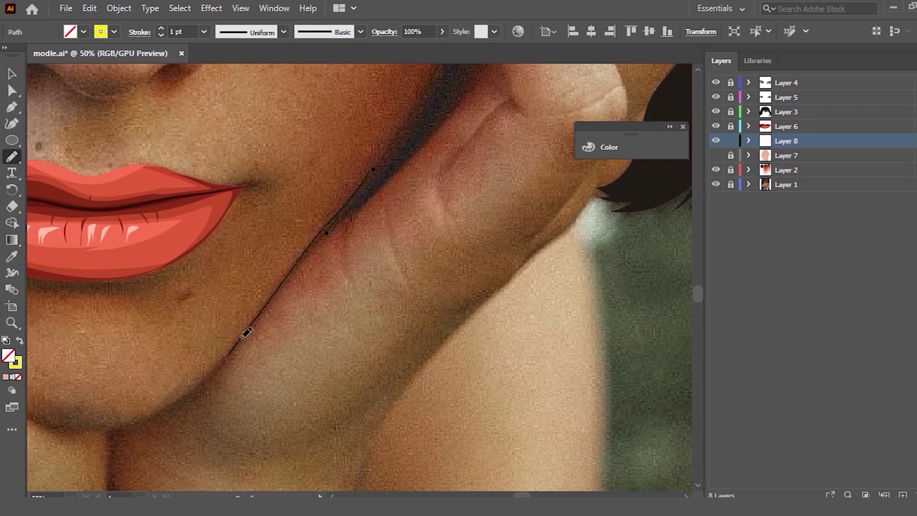
pyautogui.moveTo(325, 244); pyautogui.dragTo(308, 247)
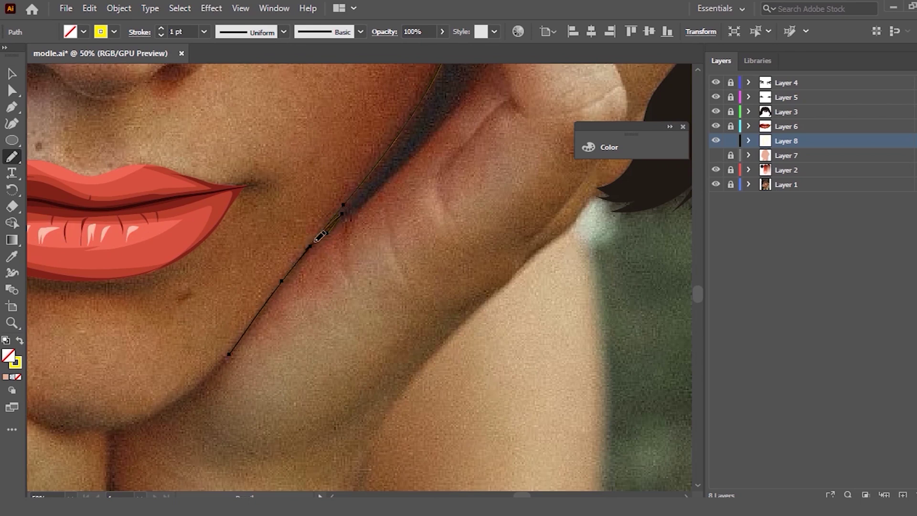
pyautogui.moveTo(382, 183); pyautogui.dragTo(336, 229)
pyautogui.moveTo(366, 196); pyautogui.dragTo(344, 217)
# Step: Retrace the shadow's hand-side edge and tighten its top corner by the thumb
pyautogui.scroll(2, 475, 144)
pyautogui.scroll(3, 518, 184)
pyautogui.keyDown('alt'); pyautogui.scroll(1, 511, 183); pyautogui.keyUp('alt')
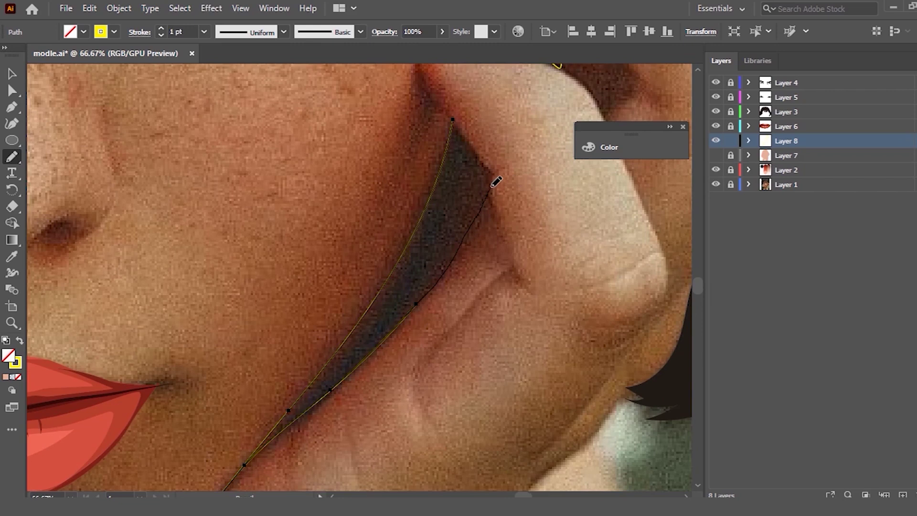
pyautogui.moveTo(493, 183); pyautogui.dragTo(494, 184)
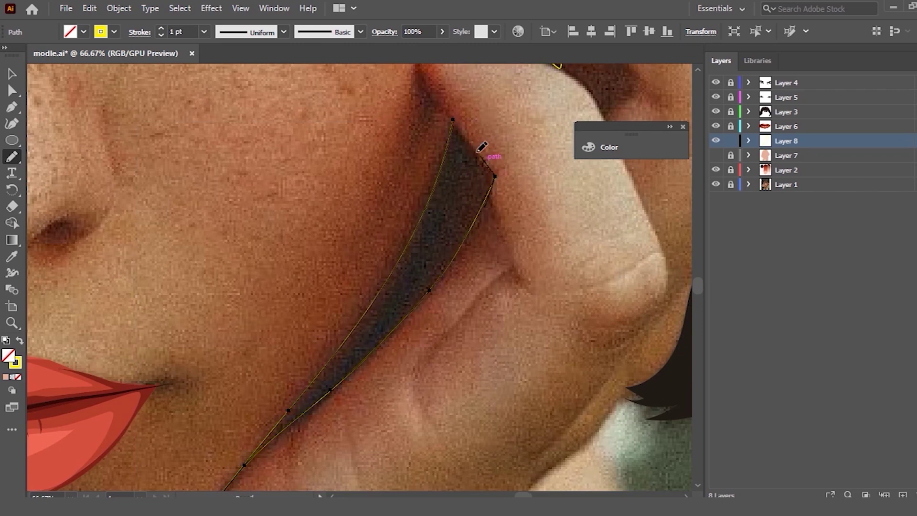
pyautogui.moveTo(453, 117); pyautogui.dragTo(491, 153)
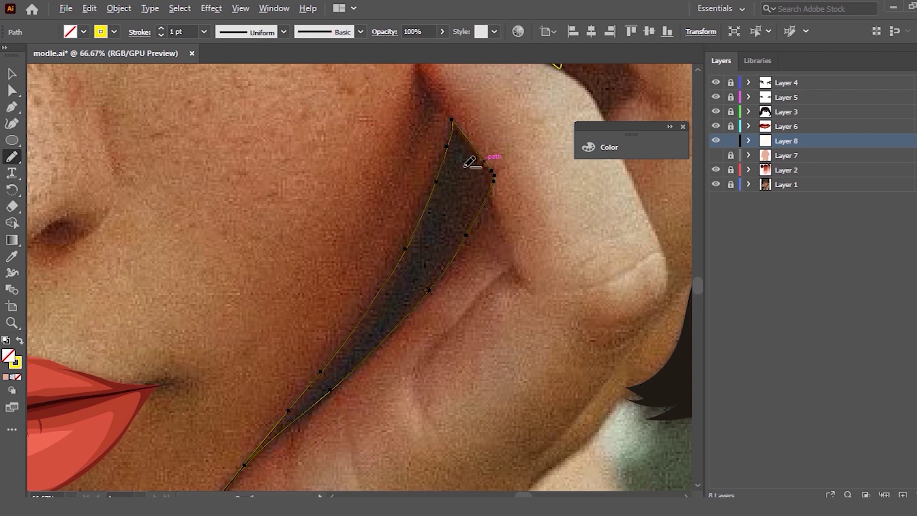
pyautogui.scroll(-3, 415, 266)
pyautogui.scroll(3, 419, 266)
pyautogui.scroll(-2, 426, 266)
pyautogui.scroll(-1, 373, 272)
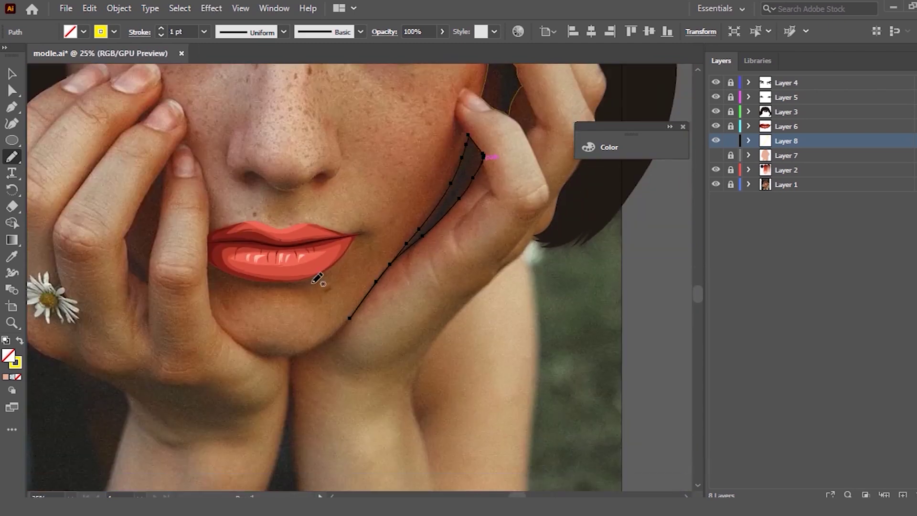
pyautogui.scroll(-1, 256, 302)
pyautogui.scroll(1, 184, 352)
pyautogui.scroll(-2, 277, 321)
pyautogui.scroll(-1, 322, 306)
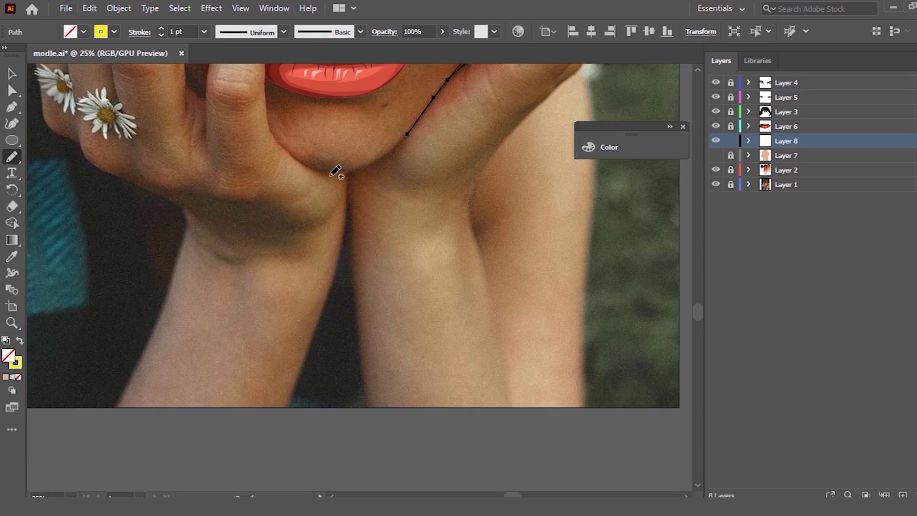
# Step: Trace the dark gap between the forearms down to the bottom and draw its curved bottom edge
pyautogui.scroll(1, 363, 152)
pyautogui.scroll(-1, 399, 133)
pyautogui.scroll(1, 420, 143)
pyautogui.scroll(1, 425, 170)
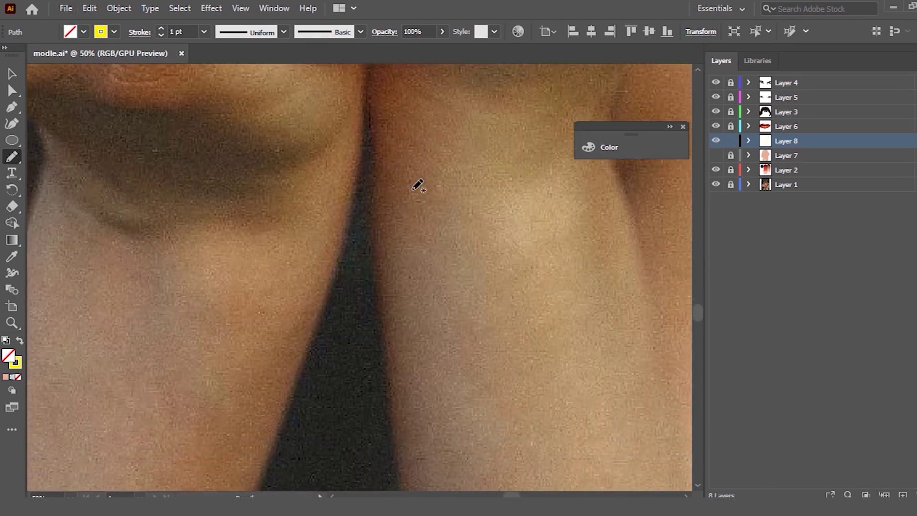
pyautogui.scroll(-1, 418, 185)
pyautogui.scroll(1, 397, 162)
pyautogui.scroll(-1, 382, 146)
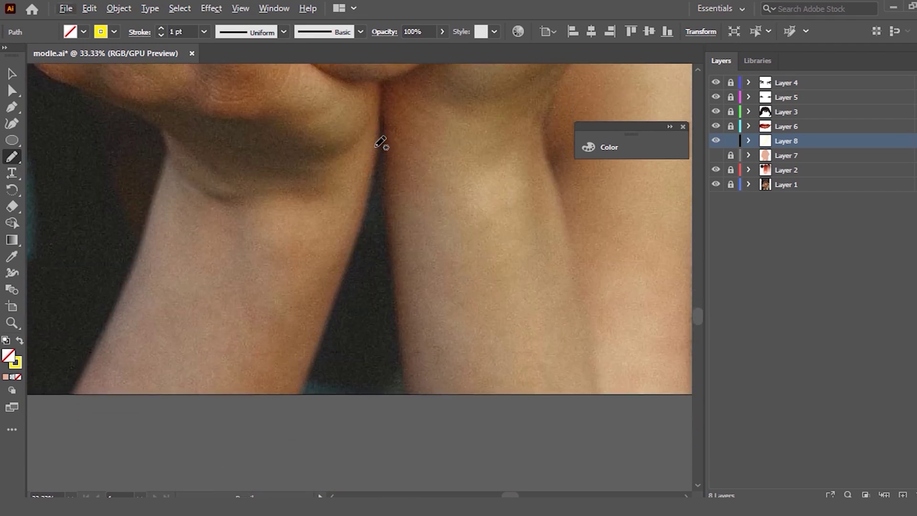
pyautogui.moveTo(380, 82)
pyautogui.mouseDown()
pyautogui.moveTo(375, 203)
pyautogui.moveTo(353, 263)
pyautogui.mouseUp()
pyautogui.moveTo(374, 187); pyautogui.dragTo(345, 282)
pyautogui.moveTo(304, 385); pyautogui.dragTo(352, 266)
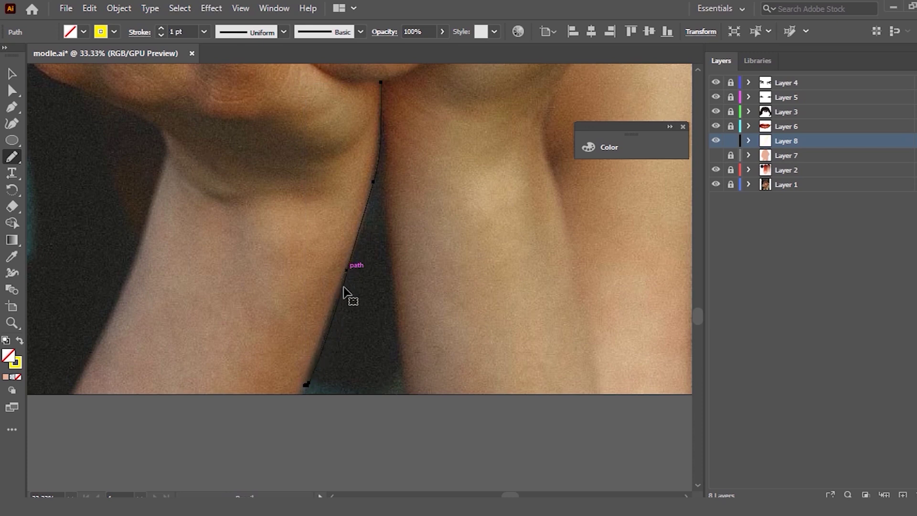
pyautogui.moveTo(301, 401); pyautogui.dragTo(404, 391)
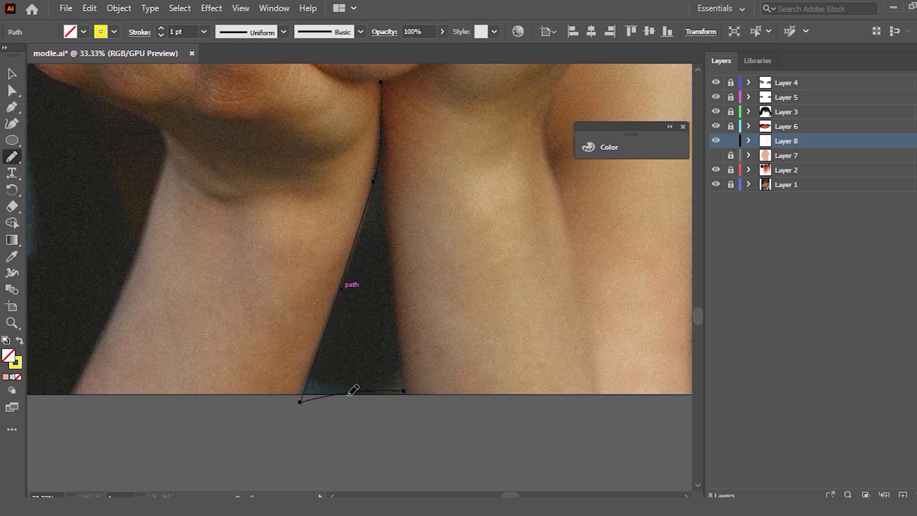
pyautogui.moveTo(311, 400); pyautogui.dragTo(356, 412)
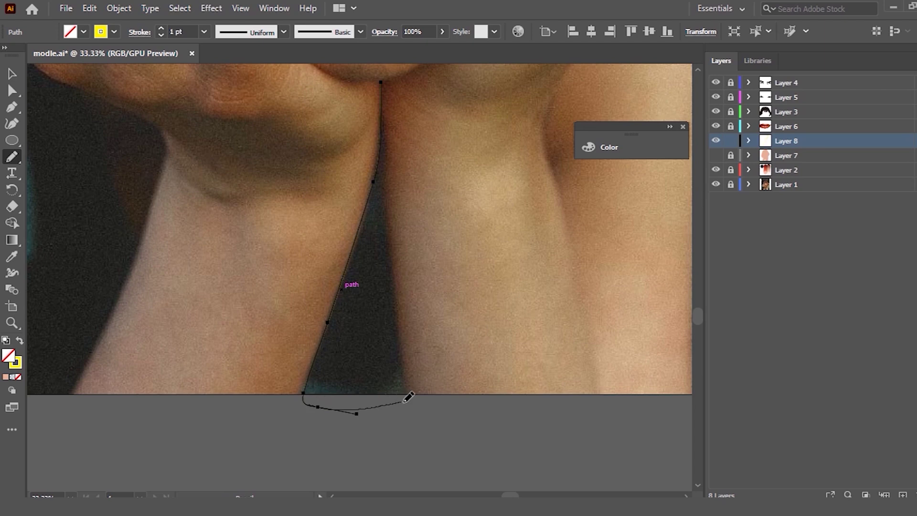
# Step: Trace the gap's right edge back up to the chin, closing the shadow shape
pyautogui.moveTo(409, 397); pyautogui.dragTo(395, 247)
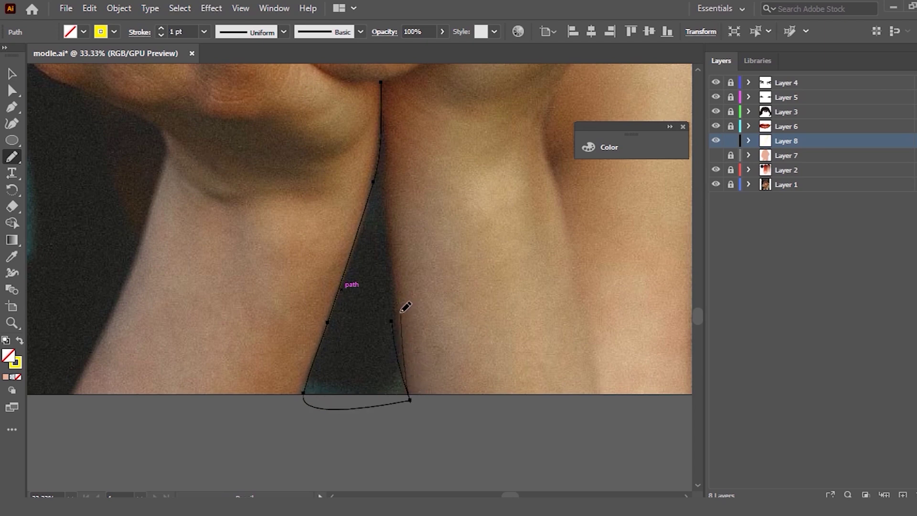
pyautogui.moveTo(397, 282); pyautogui.dragTo(384, 179)
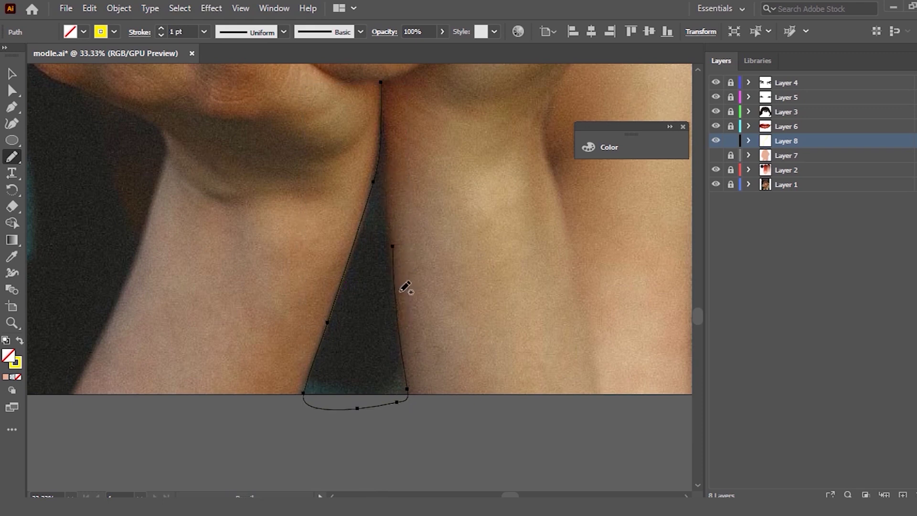
pyautogui.moveTo(401, 262); pyautogui.dragTo(381, 100)
pyautogui.scroll(2, 386, 94)
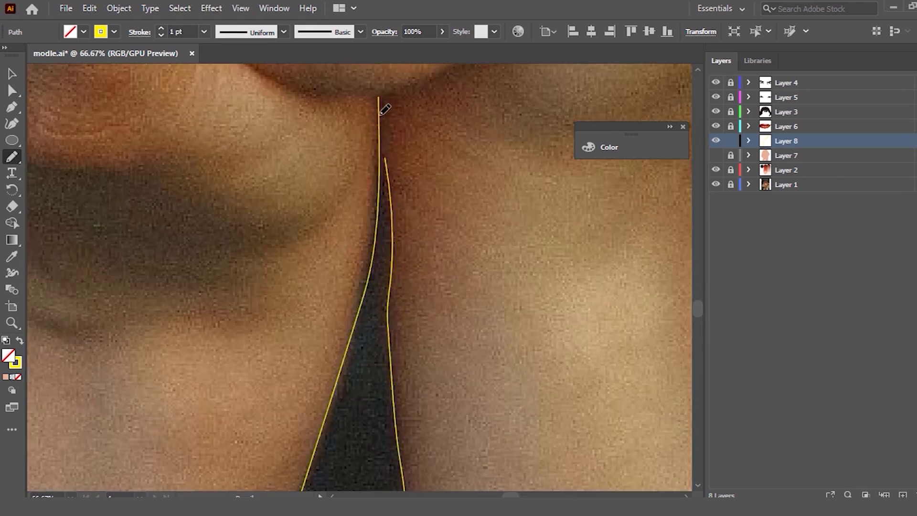
pyautogui.moveTo(383, 102); pyautogui.dragTo(395, 285)
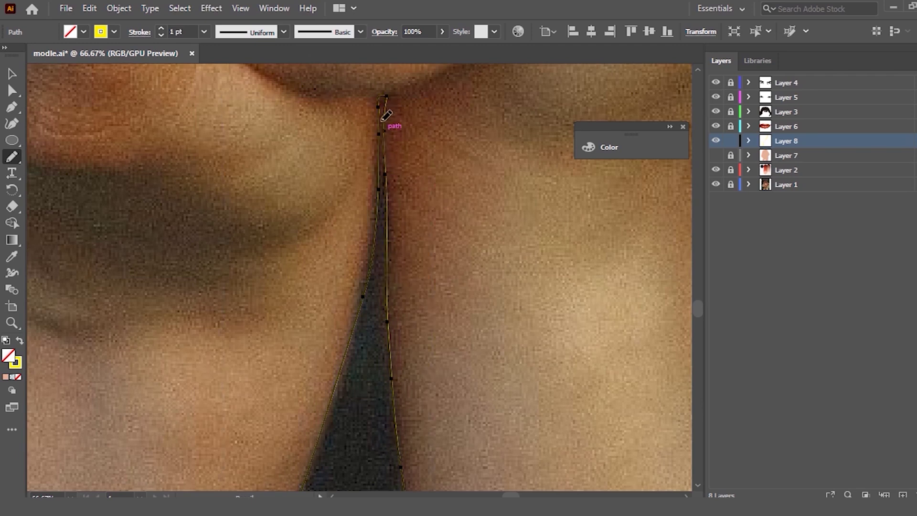
pyautogui.scroll(-2, 418, 86)
pyautogui.scroll(-2, 389, 235)
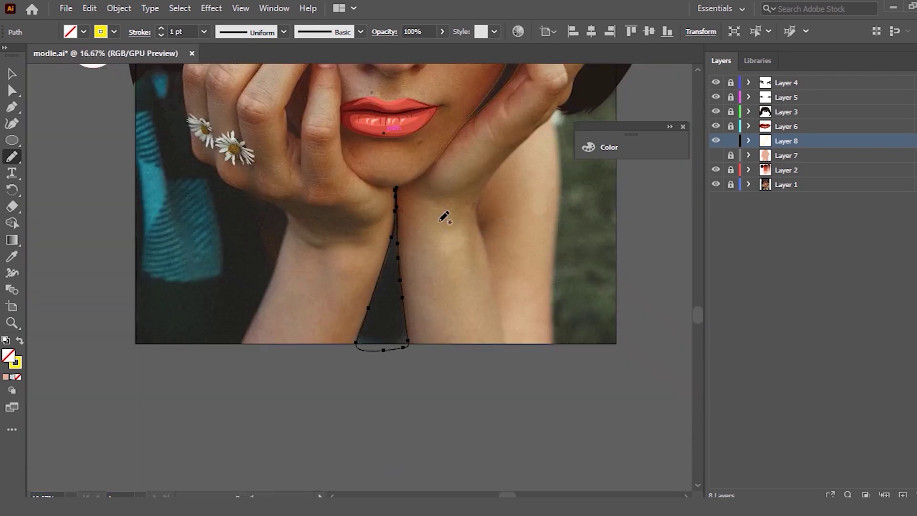
# Step: Zoom in on the nose and pencil a closed, reshaped shadow shape inside the left nostril
pyautogui.scroll(3, 334, 238)
pyautogui.scroll(1, 224, 229)
pyautogui.scroll(1, 334, 220)
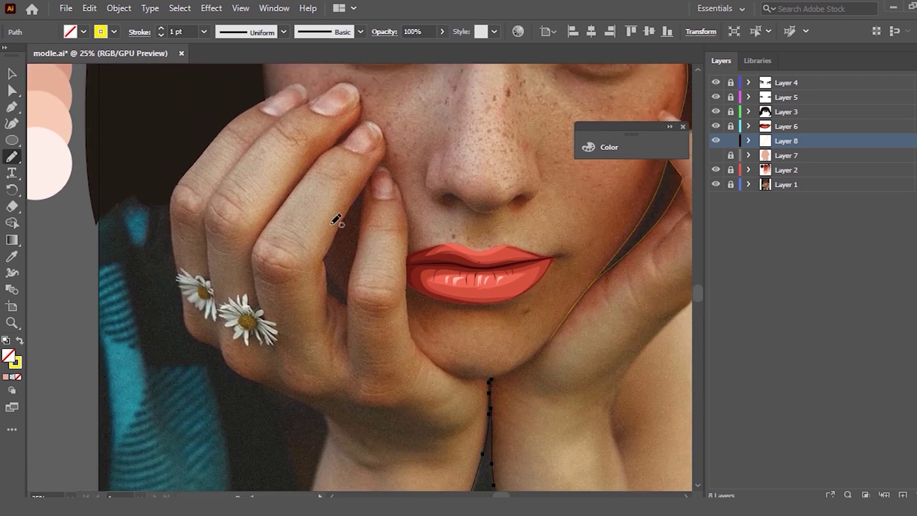
pyautogui.scroll(1, 359, 209)
pyautogui.scroll(-1, 359, 208)
pyautogui.scroll(1, 334, 209)
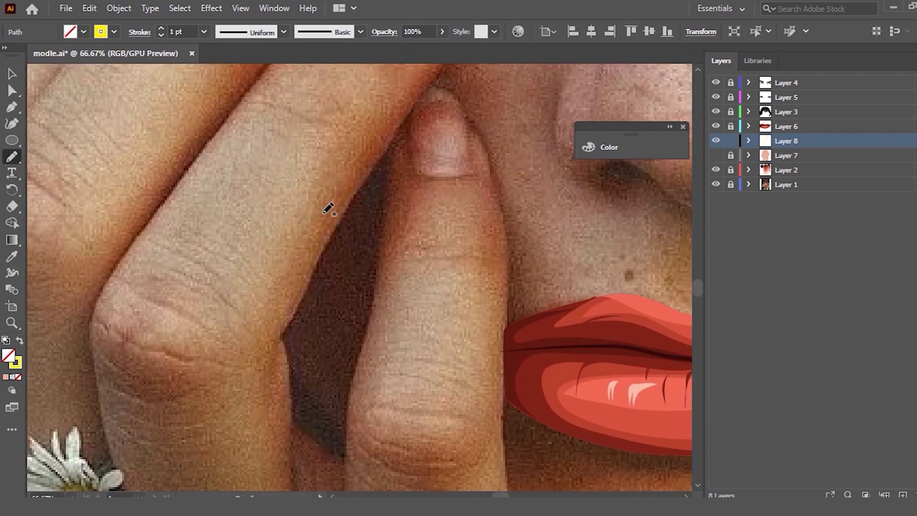
pyautogui.scroll(-1, 328, 208)
pyautogui.scroll(1, 328, 209)
pyautogui.scroll(-2, 379, 180)
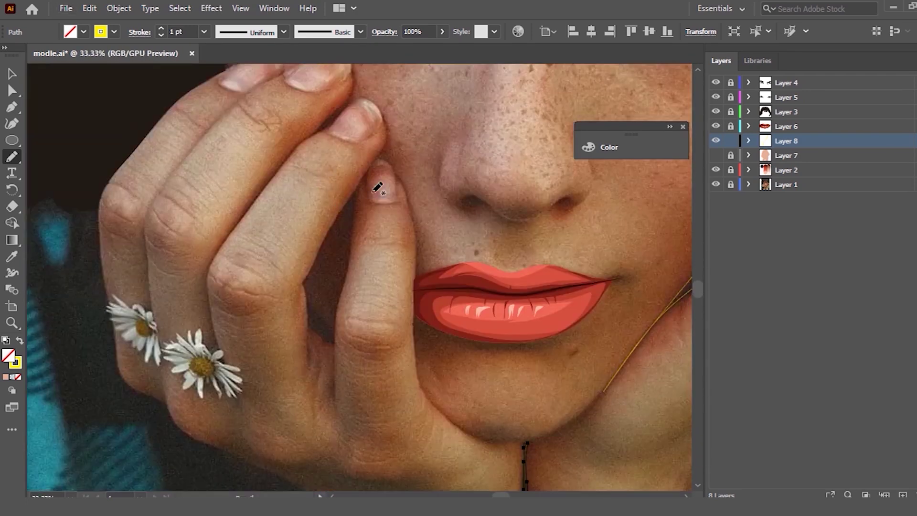
pyautogui.scroll(3, 518, 194)
pyautogui.scroll(1, 448, 153)
pyautogui.moveTo(270, 150); pyautogui.dragTo(283, 173)
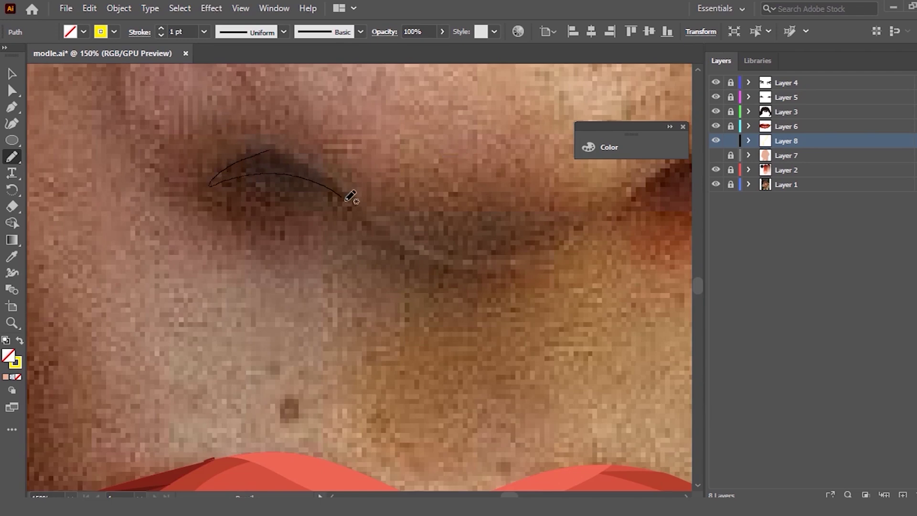
pyautogui.moveTo(287, 174)
pyautogui.mouseDown()
pyautogui.moveTo(282, 148)
pyautogui.moveTo(222, 190)
pyautogui.mouseUp()
pyautogui.moveTo(289, 175); pyautogui.dragTo(292, 178)
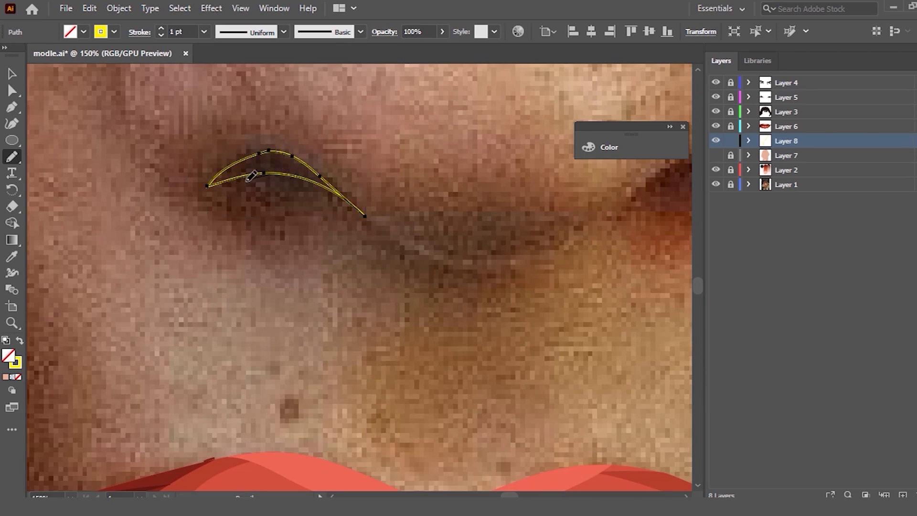
# Step: Trace a matching shadow shape inside the right nostril
pyautogui.scroll(-2, 239, 163)
pyautogui.scroll(-2, 252, 149)
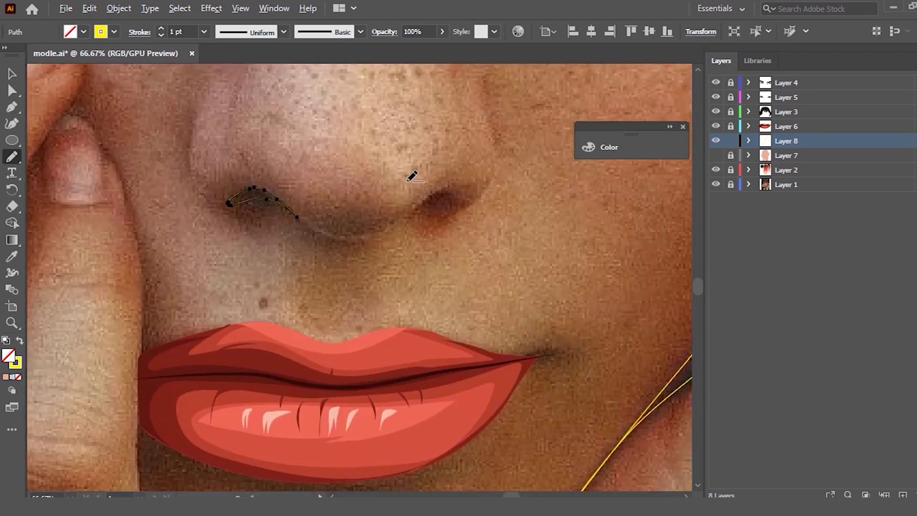
pyautogui.scroll(4, 411, 175)
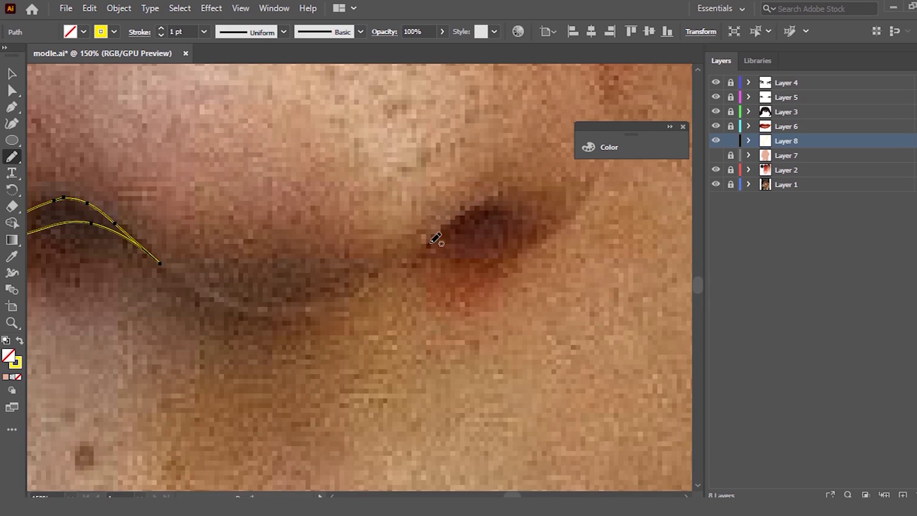
pyautogui.moveTo(494, 205)
pyautogui.mouseDown()
pyautogui.moveTo(455, 219)
pyautogui.moveTo(415, 253)
pyautogui.moveTo(499, 205)
pyautogui.moveTo(483, 210)
pyautogui.mouseUp()
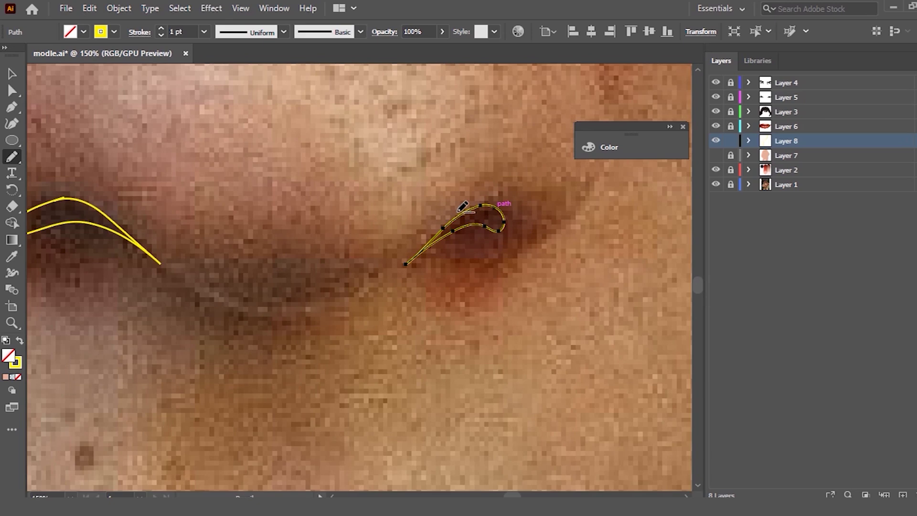
pyautogui.scroll(-3, 482, 219)
pyautogui.scroll(-2, 420, 239)
pyautogui.scroll(-1, 249, 208)
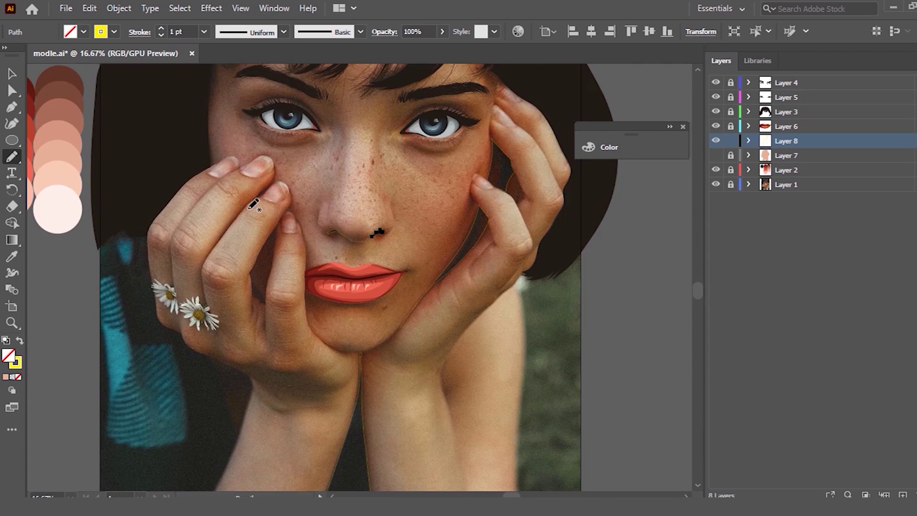
pyautogui.scroll(2, 227, 218)
pyautogui.scroll(-3, 248, 258)
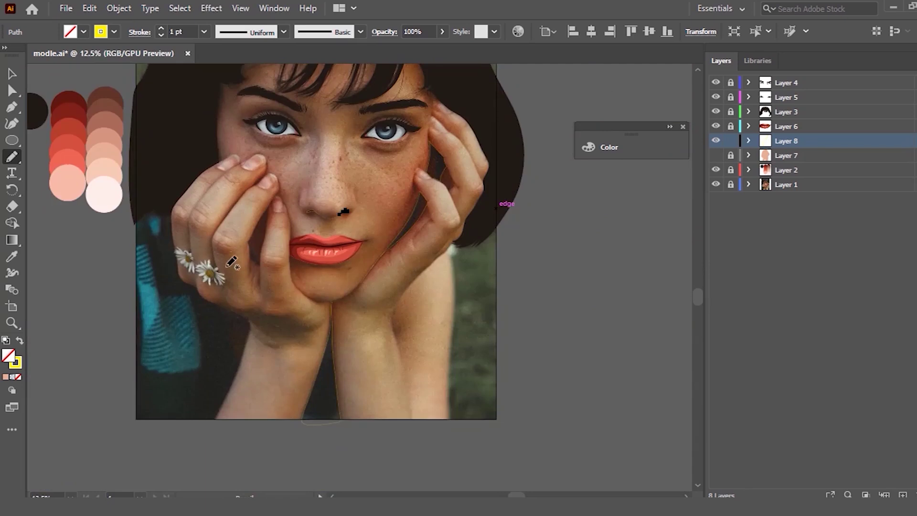
pyautogui.scroll(3, 234, 219)
pyautogui.scroll(1, 221, 185)
pyautogui.scroll(-3, 292, 233)
pyautogui.scroll(-2, 301, 228)
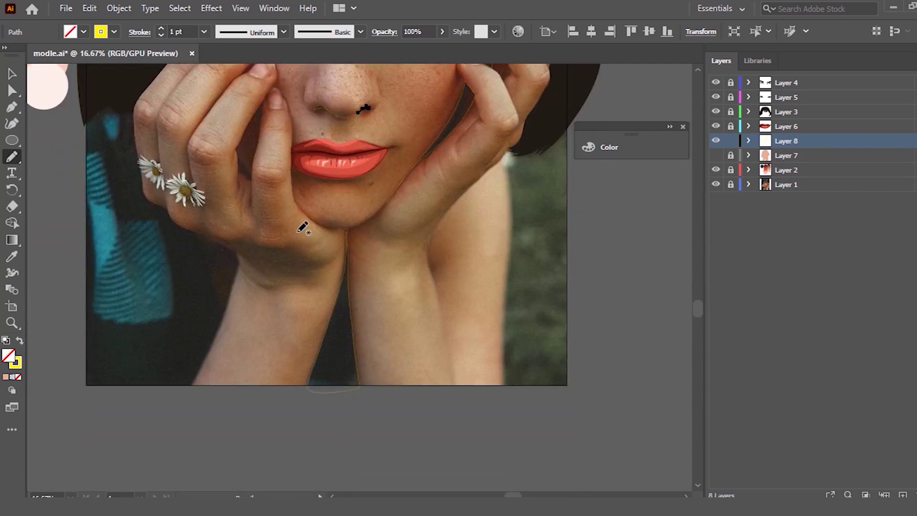
pyautogui.scroll(2, 182, 242)
pyautogui.scroll(-2, 268, 229)
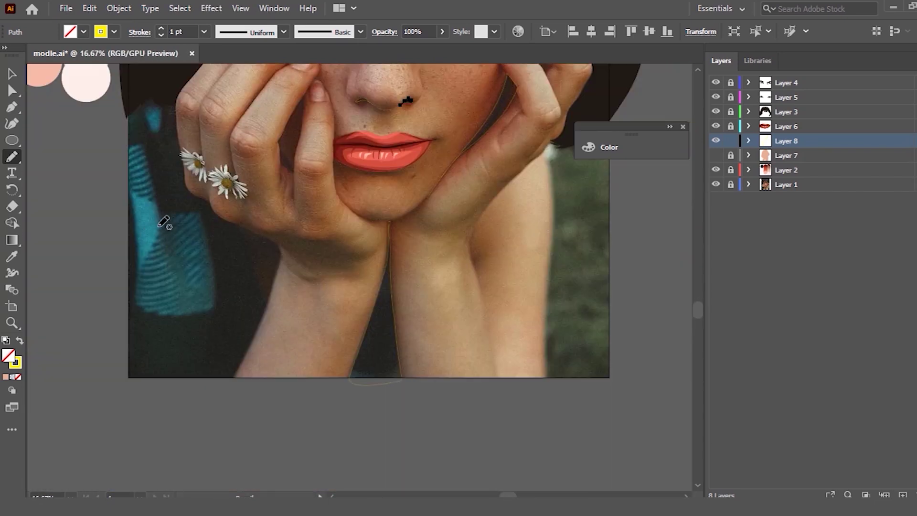
pyautogui.scroll(1, 250, 215)
pyautogui.scroll(-2, 249, 215)
pyautogui.scroll(-2, 246, 239)
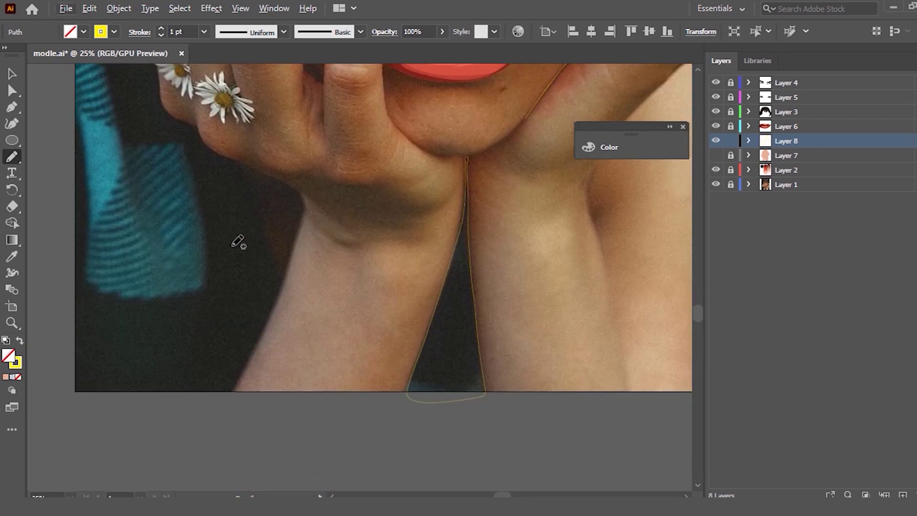
pyautogui.scroll(-2, 253, 226)
pyautogui.scroll(1, 253, 226)
pyautogui.scroll(1, 146, 225)
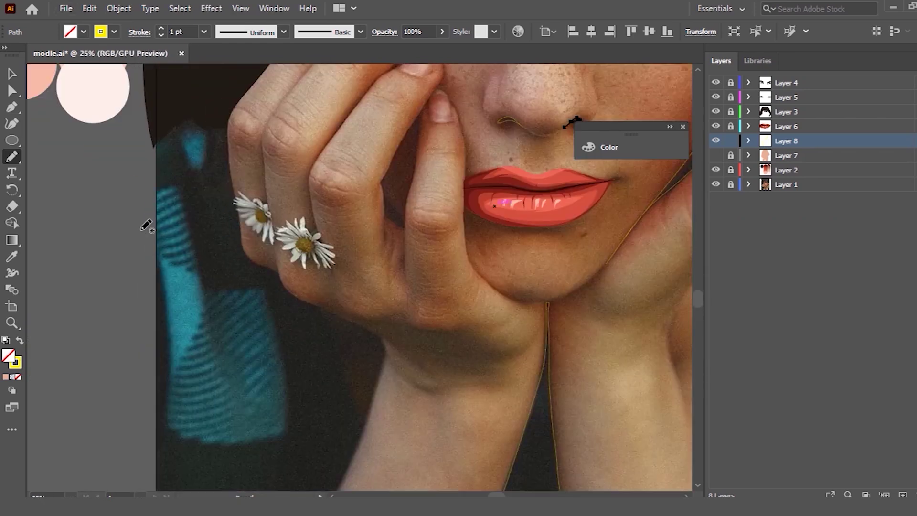
pyautogui.scroll(-1, 291, 253)
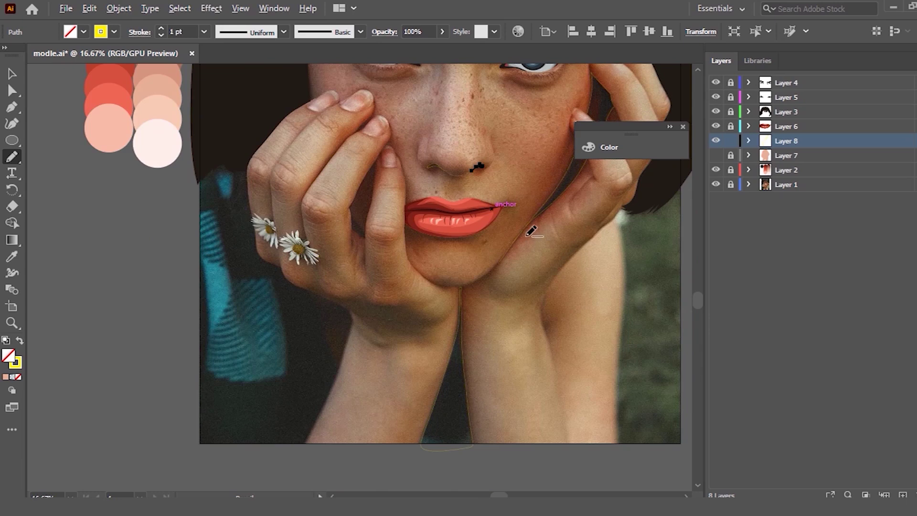
pyautogui.scroll(1, 535, 231)
pyautogui.scroll(1, 417, 167)
pyautogui.scroll(3, 417, 167)
pyautogui.scroll(-1, 287, 300)
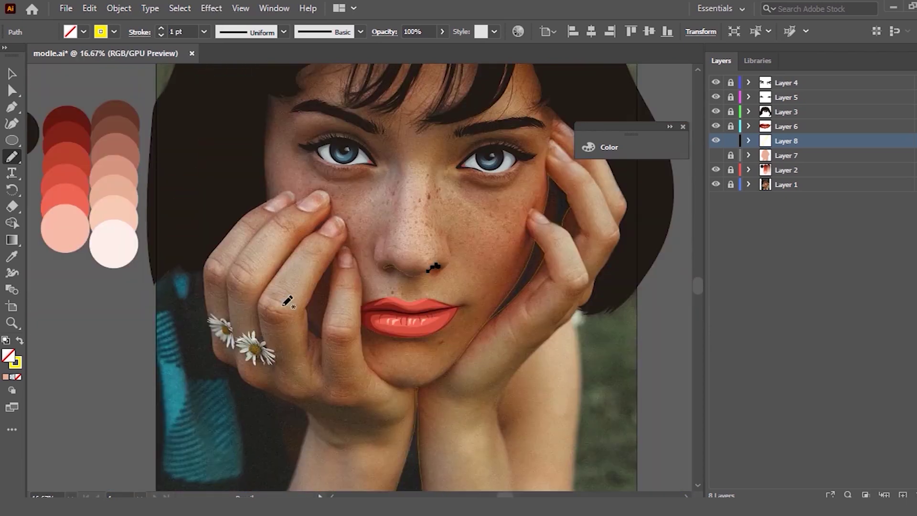
pyautogui.scroll(1, 296, 305)
pyautogui.scroll(1, 328, 301)
pyautogui.scroll(1, 328, 301)
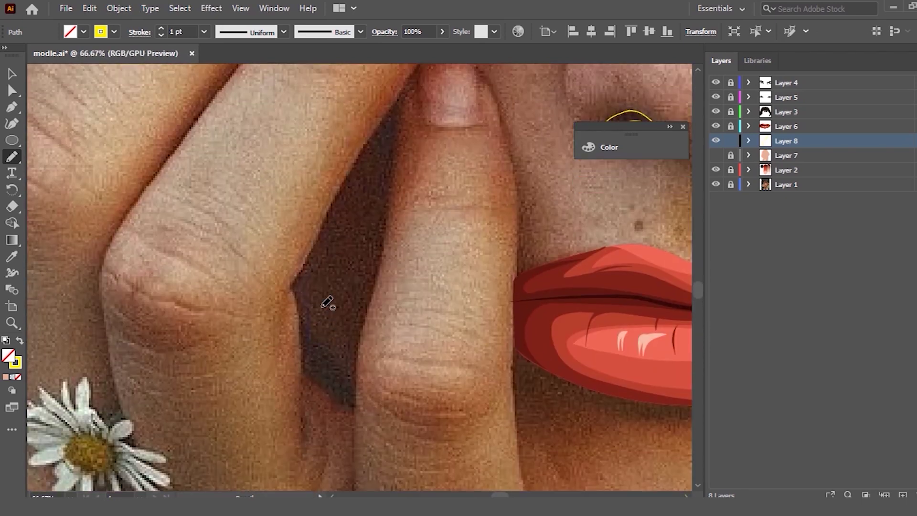
pyautogui.scroll(2, 328, 301)
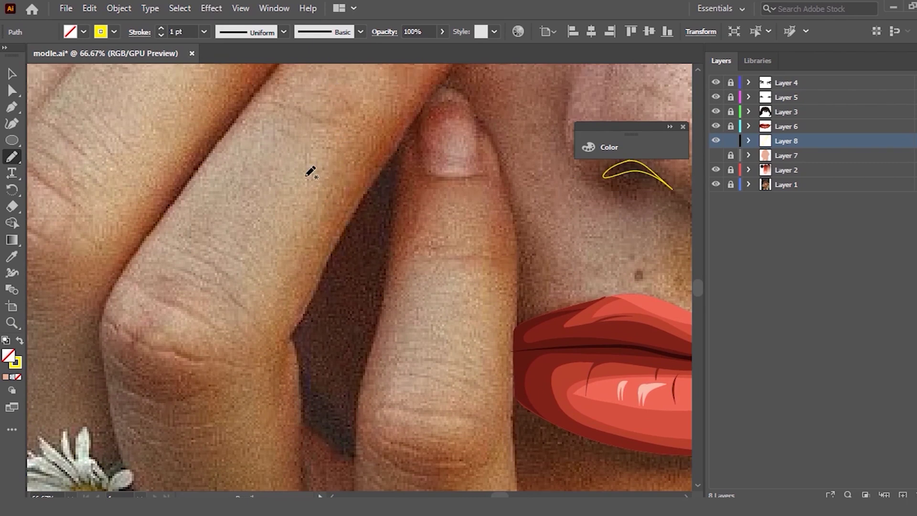
pyautogui.scroll(-2, 273, 187)
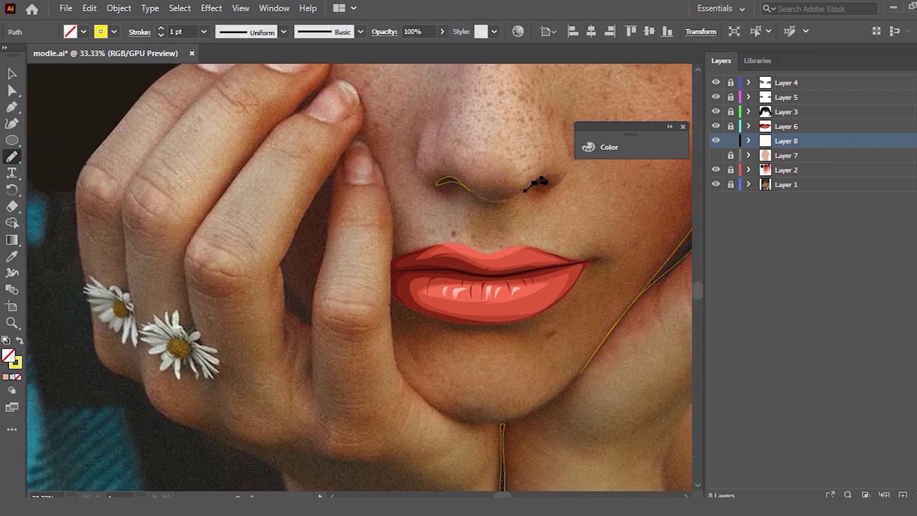
pyautogui.hotkey('ctrl', 'a')
pyautogui.scroll(-1, 231, 198)
pyautogui.press('i')
pyautogui.scroll(3, 182, 154)
# Step: Fill the shadow shapes with the dark hair colour, then deselect them
pyautogui.click(132, 115)
pyautogui.scroll(-2, 210, 153)
pyautogui.press('v')
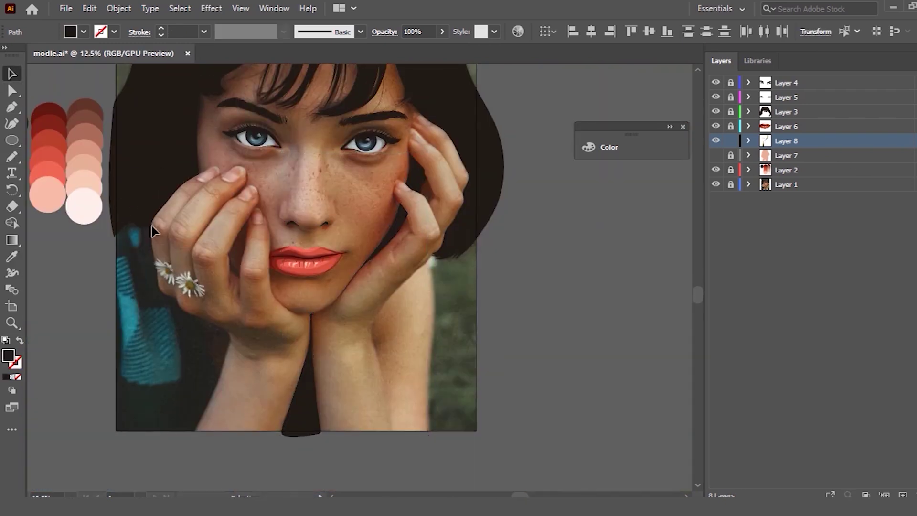
pyautogui.click(153, 232)
pyautogui.scroll(1, 162, 232)
pyautogui.scroll(-1, 372, 300)
pyautogui.scroll(-2, 320, 308)
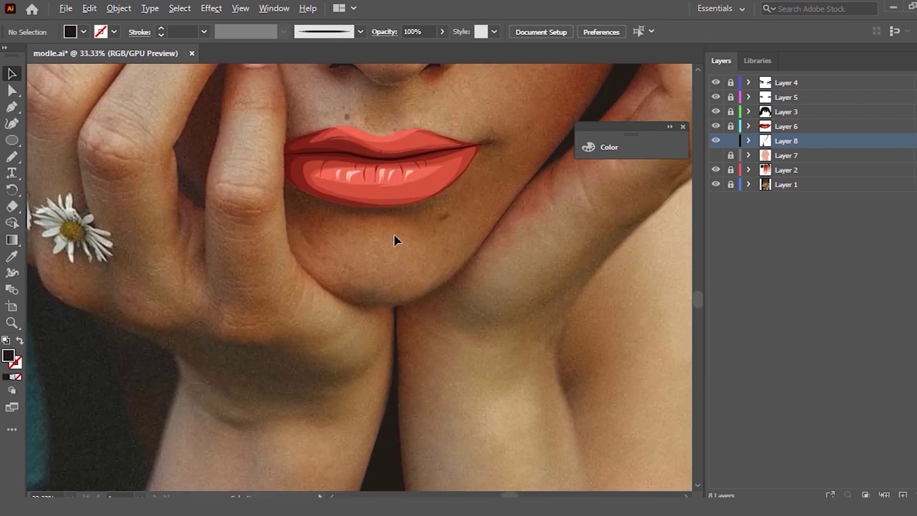
pyautogui.scroll(1, 393, 233)
pyautogui.scroll(1, 244, 211)
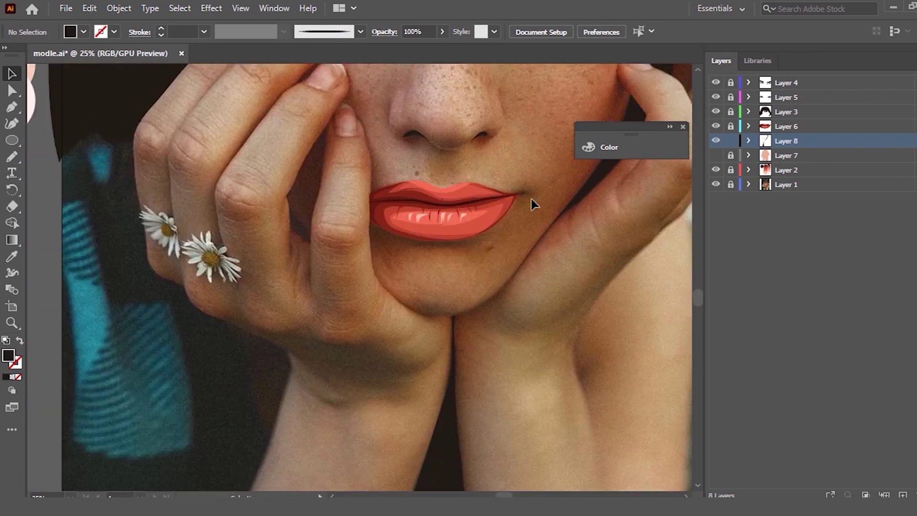
pyautogui.scroll(2, 496, 188)
pyautogui.scroll(1, 331, 127)
pyautogui.scroll(1, 322, 124)
pyautogui.scroll(-1, 322, 123)
# Step: Paintbrush a contour along the fingertip edge and set its stroke weight to 3 pt
pyautogui.press('alt')
pyautogui.press('b')
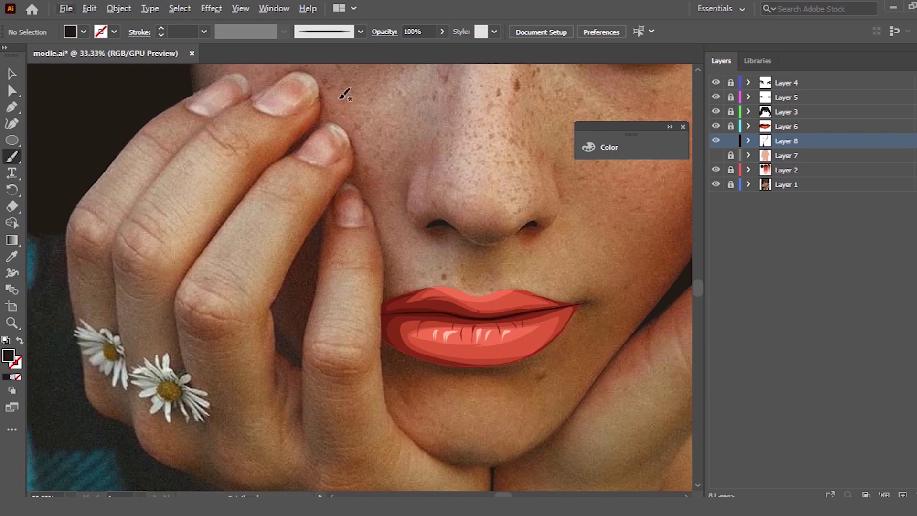
pyautogui.scroll(2, 315, 103)
pyautogui.scroll(1, 306, 120)
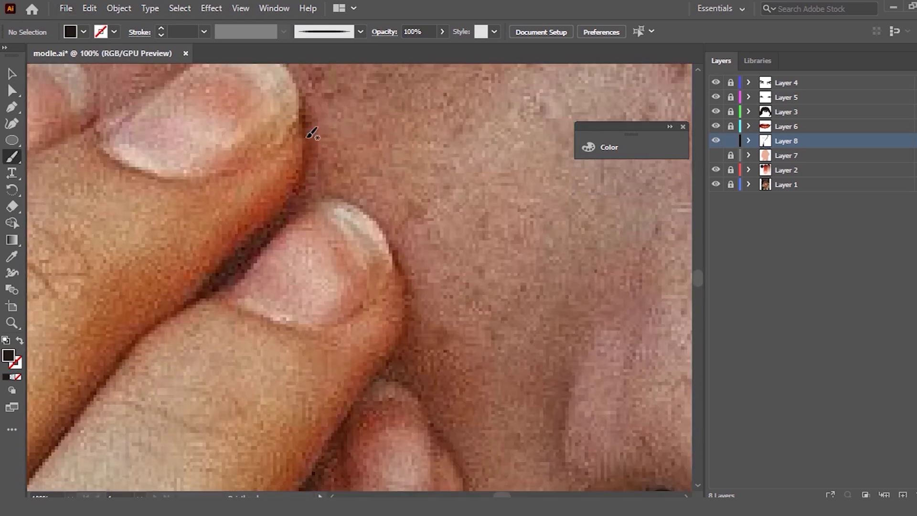
pyautogui.moveTo(299, 116)
pyautogui.mouseDown()
pyautogui.moveTo(297, 198)
pyautogui.moveTo(297, 118)
pyautogui.moveTo(285, 200)
pyautogui.moveTo(215, 283)
pyautogui.mouseUp()
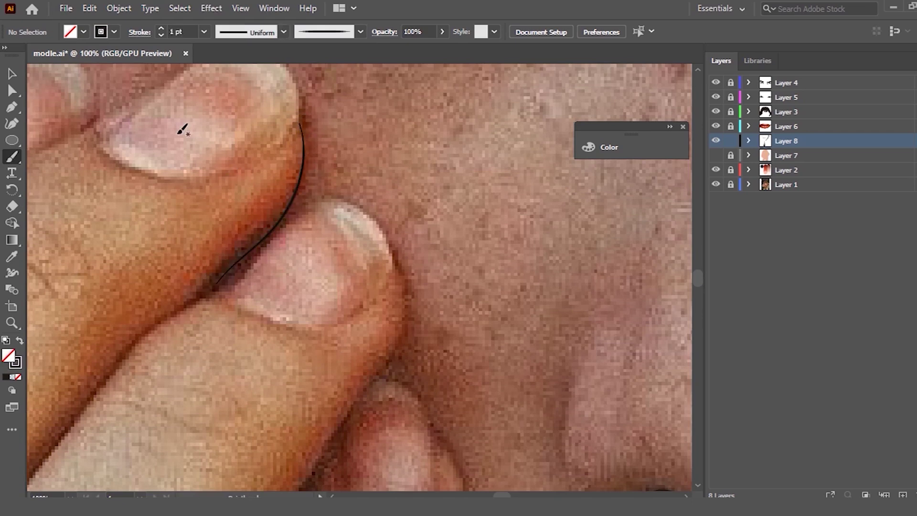
pyautogui.press('v')
pyautogui.click(285, 213)
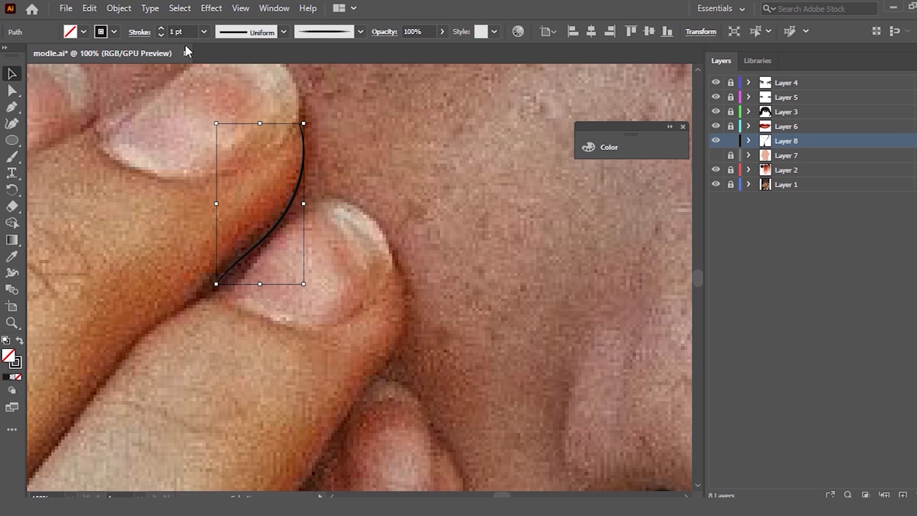
pyautogui.click(204, 31)
pyautogui.click(232, 120)
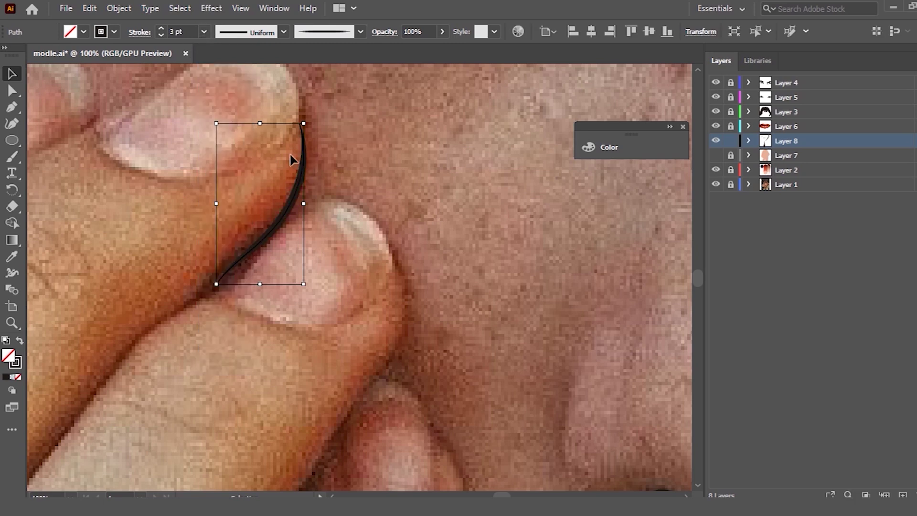
# Step: Redraw the upper finger stroke and extend it into a tapered line
pyautogui.press('b')
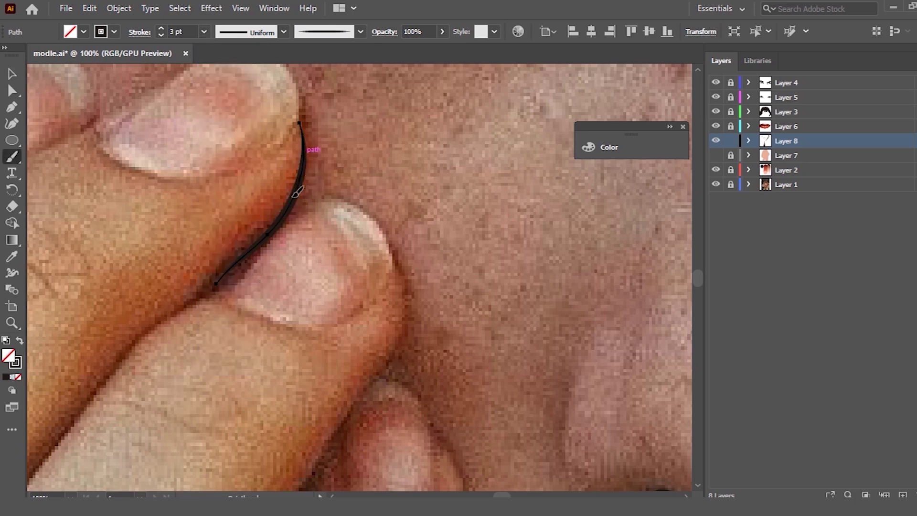
pyautogui.moveTo(234, 268); pyautogui.dragTo(291, 199)
pyautogui.moveTo(233, 260); pyautogui.dragTo(205, 287)
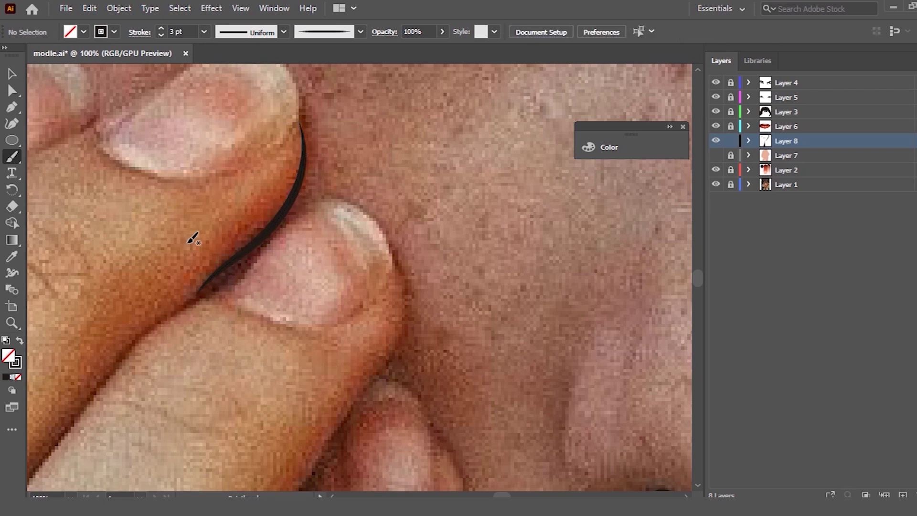
pyautogui.hotkey('ctrl', '-')
pyautogui.hotkey('ctrl', '-')
pyautogui.scroll(-3, 250, 229)
pyautogui.scroll(-2, 204, 250)
pyautogui.hotkey('ctrl', '+')
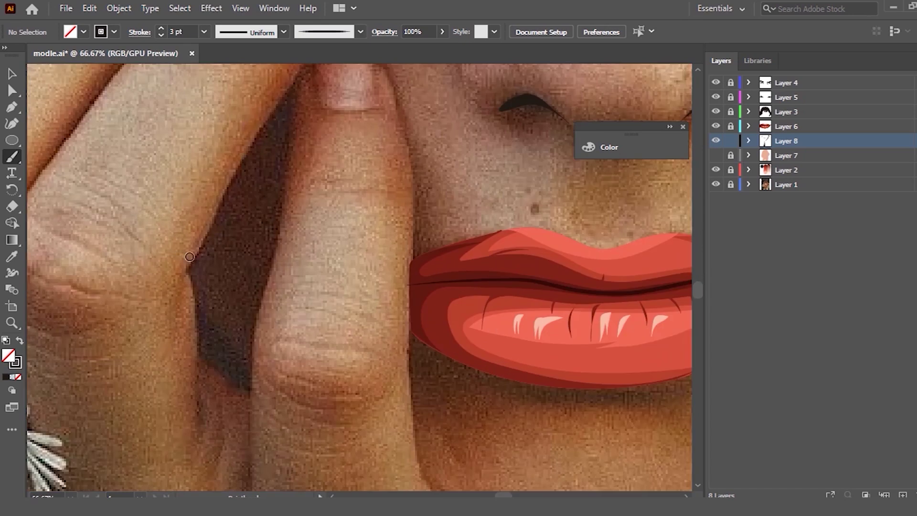
# Step: Paintbrush a contour stroke along the finger edge, redrawing it once after an undo
pyautogui.scroll(3, 189, 256)
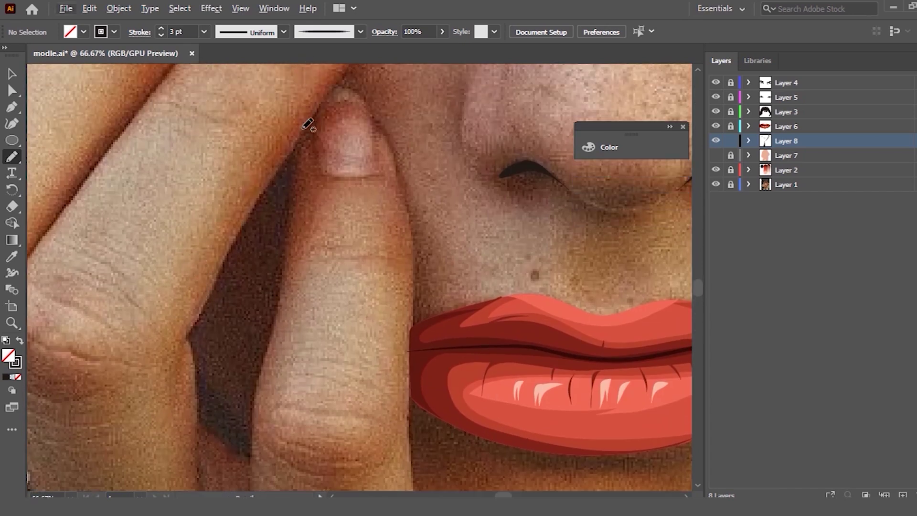
pyautogui.hotkey('alt', 'c')
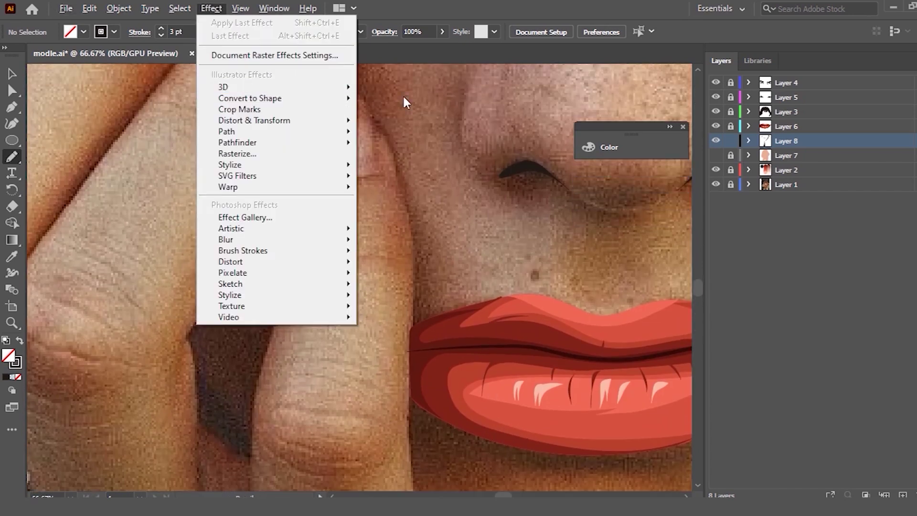
pyautogui.click(409, 100)
pyautogui.scroll(1, 316, 143)
pyautogui.scroll(-4, 286, 143)
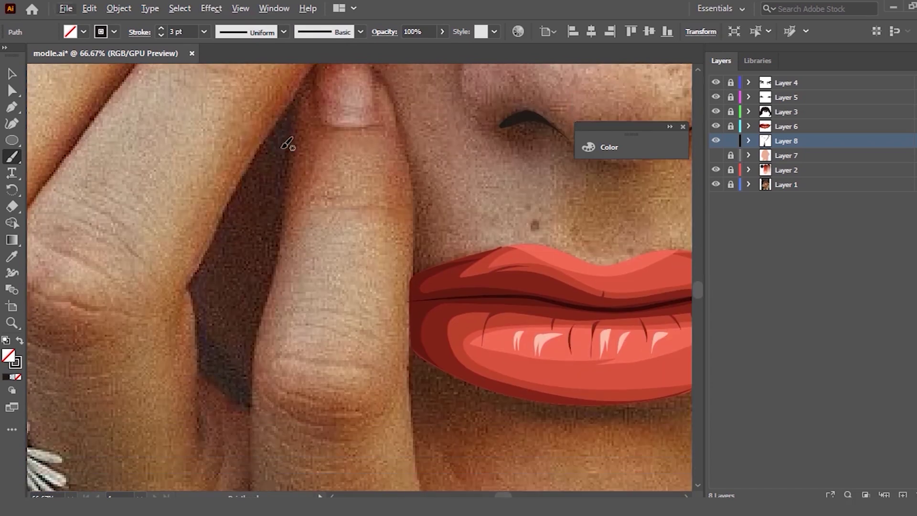
pyautogui.scroll(4, 286, 143)
pyautogui.moveTo(342, 117); pyautogui.dragTo(309, 164)
pyautogui.hotkey('ctrl', 'z')
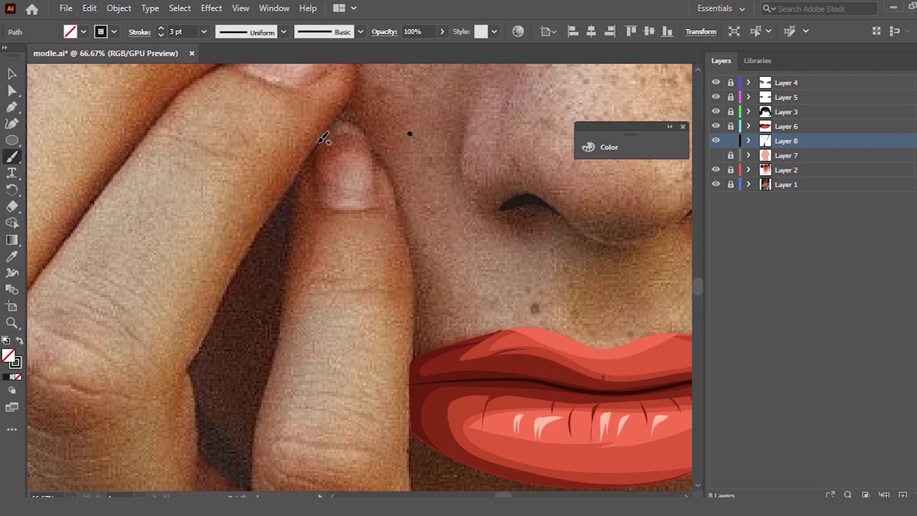
pyautogui.moveTo(300, 176); pyautogui.dragTo(276, 210)
pyautogui.moveTo(189, 369); pyautogui.dragTo(189, 370)
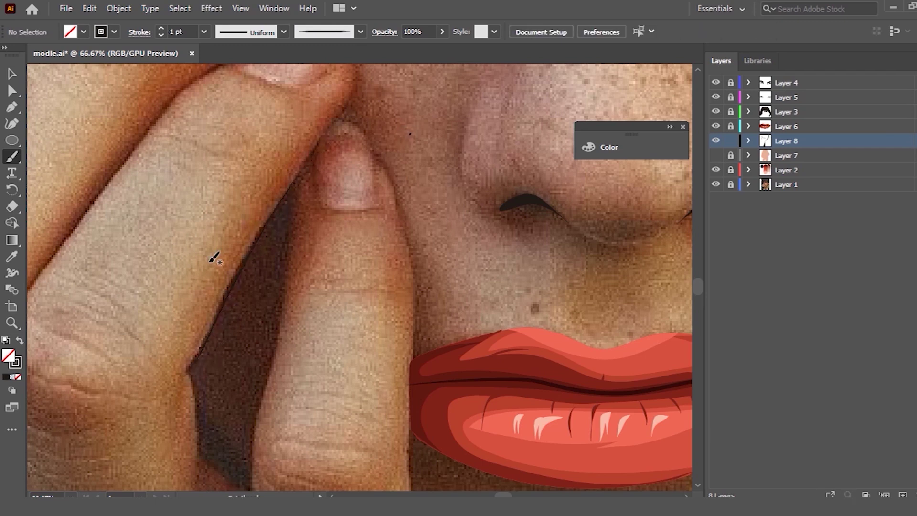
# Step: Select the new finger contour and set its stroke weight to 3 pt
pyautogui.scroll(2, 214, 258)
pyautogui.press('v')
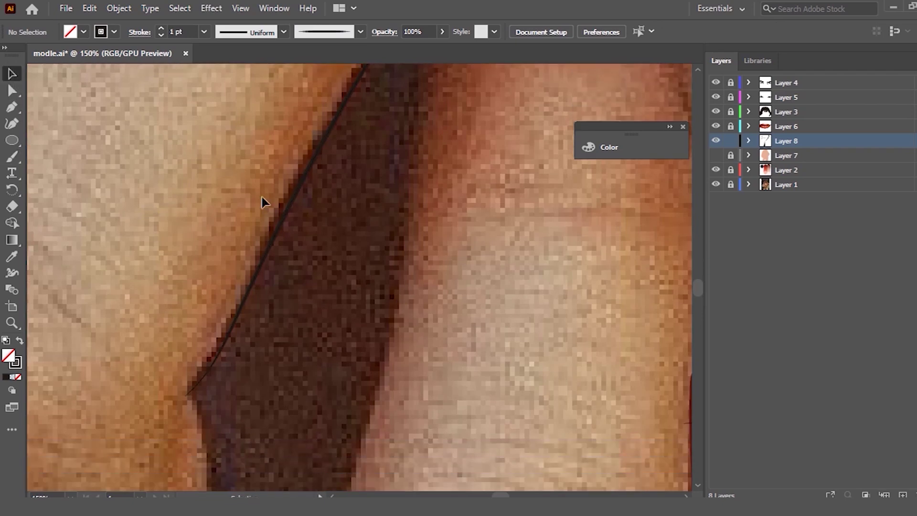
pyautogui.click(312, 237)
pyautogui.click(203, 32)
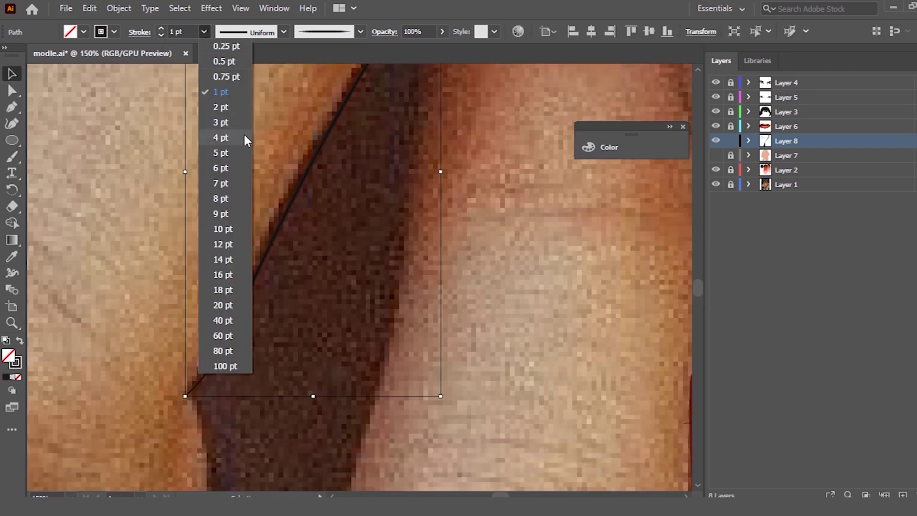
pyautogui.click(229, 106)
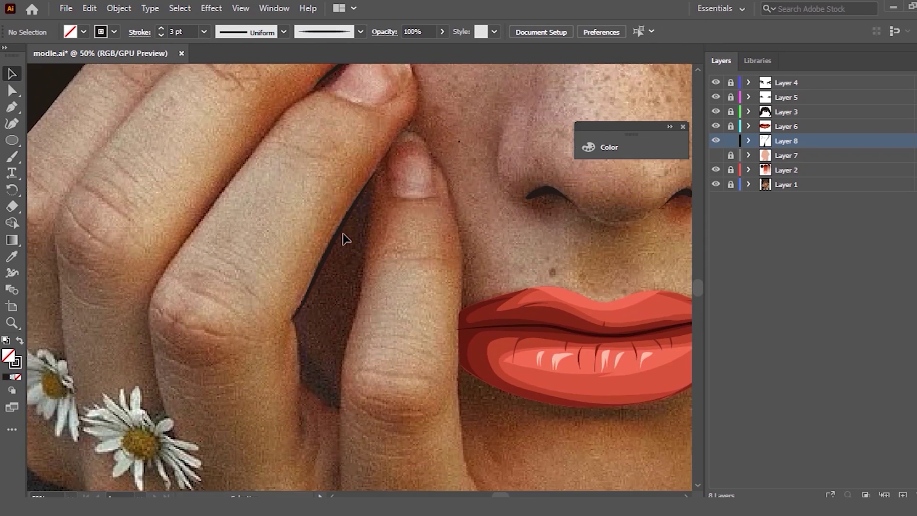
# Step: Brush a stroke along the dark gap's edge, retrying several times before finishing it
pyautogui.press('b')
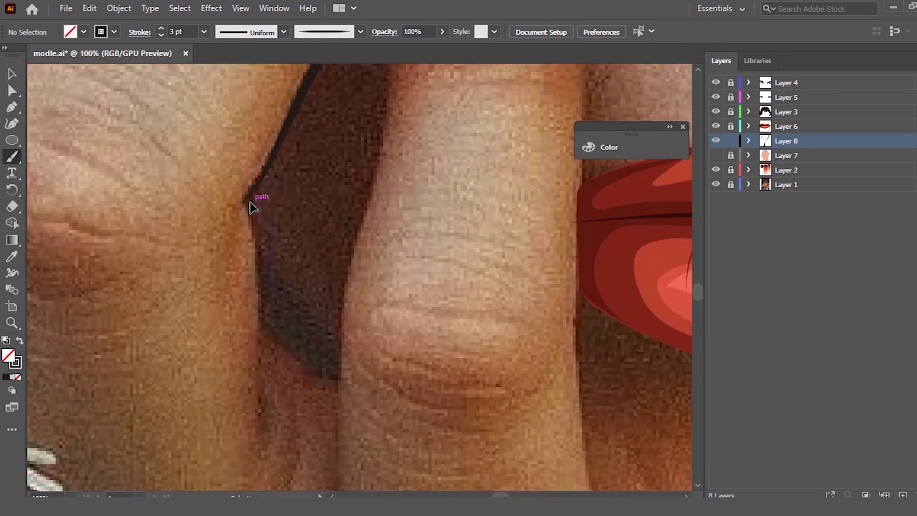
pyautogui.moveTo(252, 200); pyautogui.dragTo(263, 327)
pyautogui.hotkey('ctrl', 'z')
pyautogui.moveTo(250, 195); pyautogui.dragTo(266, 312)
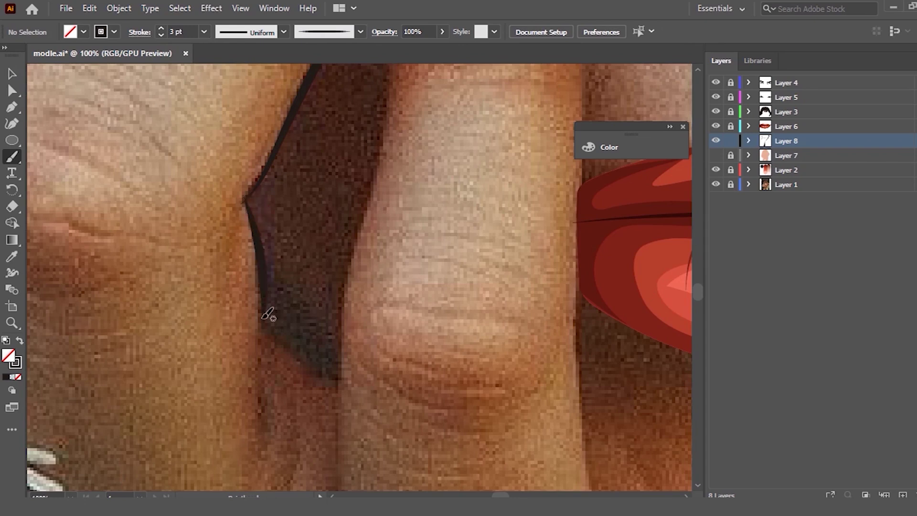
pyautogui.hotkey('ctrl', 'z')
pyautogui.moveTo(245, 197); pyautogui.dragTo(280, 281)
pyautogui.hotkey('ctrl', 'z')
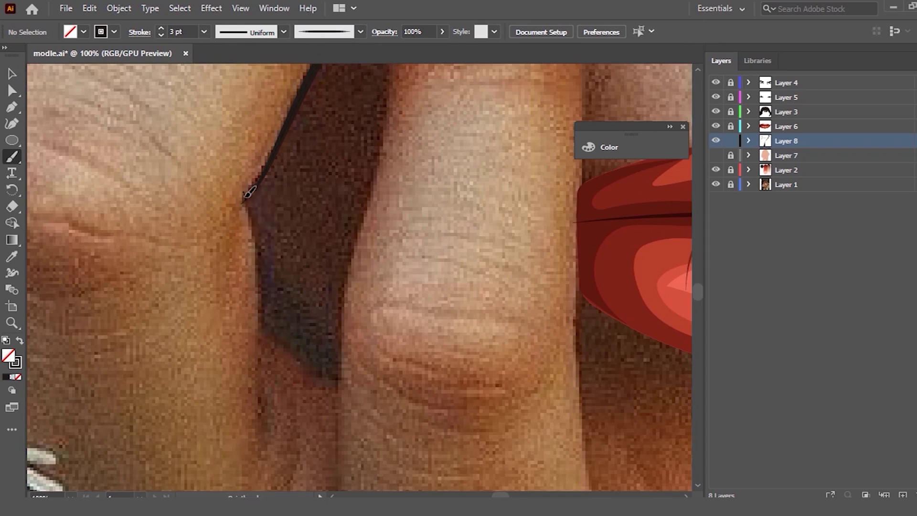
pyautogui.moveTo(265, 329); pyautogui.dragTo(263, 333)
pyautogui.moveTo(336, 367); pyautogui.dragTo(337, 369)
pyautogui.hotkey('ctrl', '-')
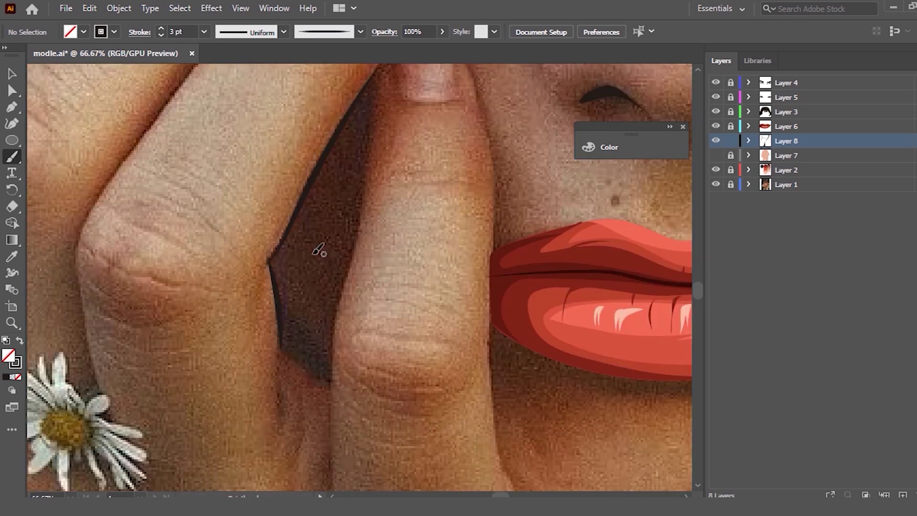
pyautogui.scroll(2, 312, 254)
# Step: Trace a smooth pencil path down the finger edge beside the gap
pyautogui.press('n')
pyautogui.moveTo(374, 116); pyautogui.dragTo(297, 268)
pyautogui.moveTo(375, 120); pyautogui.dragTo(306, 261)
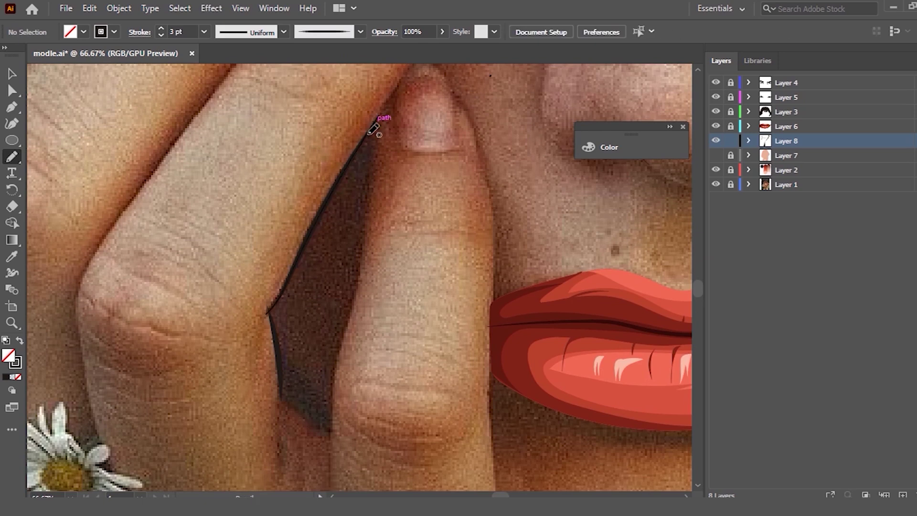
pyautogui.moveTo(377, 128); pyautogui.dragTo(308, 245)
pyautogui.moveTo(308, 245); pyautogui.dragTo(285, 363)
pyautogui.moveTo(272, 316); pyautogui.dragTo(276, 336)
# Step: Give the path a yellow stroke and continue it until the gap outline is closed
pyautogui.click(204, 32)
pyautogui.click(84, 32)
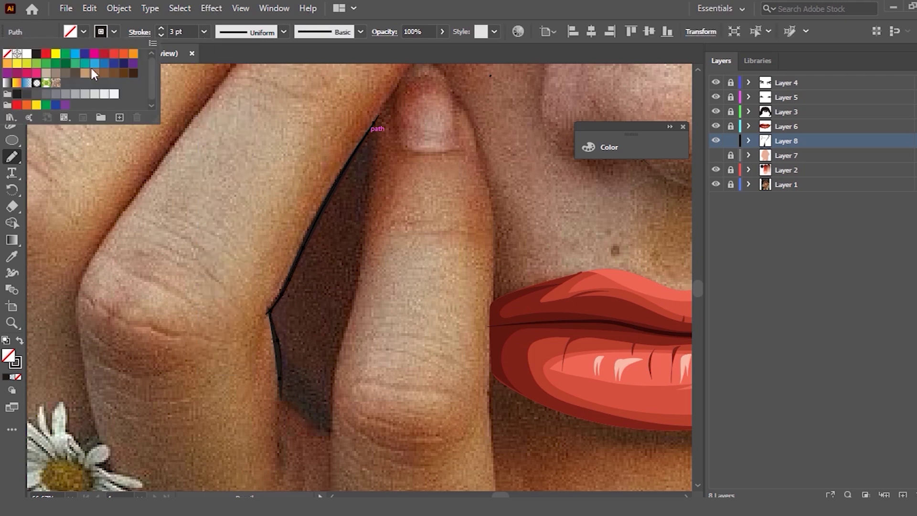
pyautogui.click(56, 53)
pyautogui.moveTo(379, 118); pyautogui.dragTo(369, 209)
pyautogui.moveTo(342, 356); pyautogui.dragTo(338, 372)
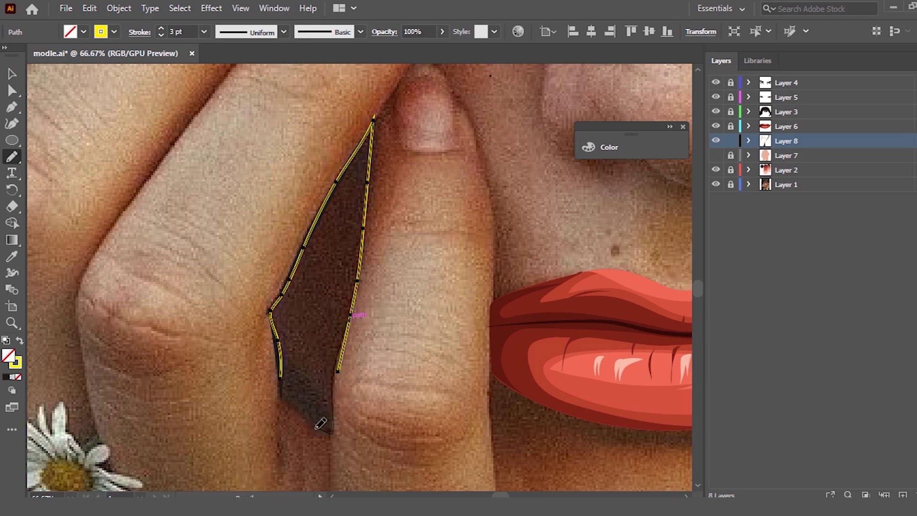
pyautogui.moveTo(278, 390); pyautogui.dragTo(314, 415)
# Step: Fill the closed gap shape with the sampled dark shadow colour using the Eyedropper
pyautogui.scroll(-2, 258, 237)
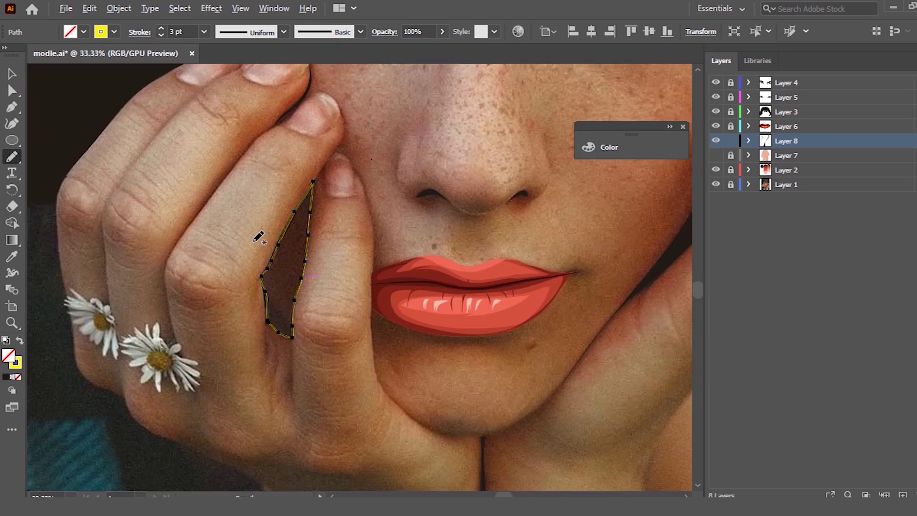
pyautogui.click(11, 257)
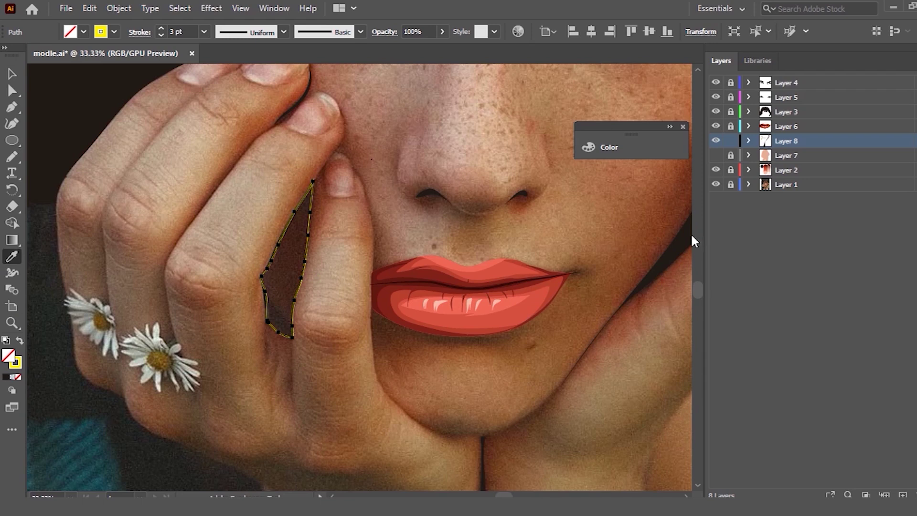
pyautogui.press('v')
pyautogui.scroll(-1, 412, 164)
pyautogui.click(413, 164)
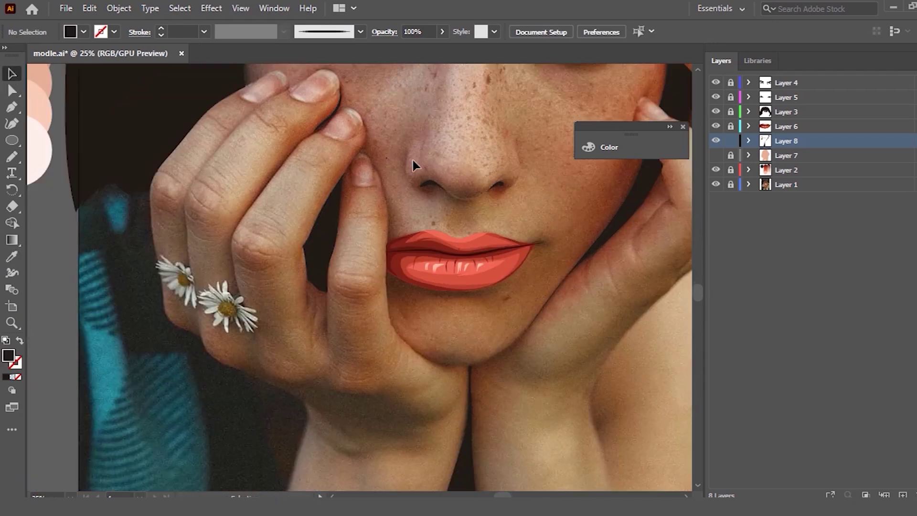
# Step: Navigate to the fingers and paintbrush a 1 pt black contour along a finger edge
pyautogui.scroll(1, 319, 100)
pyautogui.scroll(1, 313, 99)
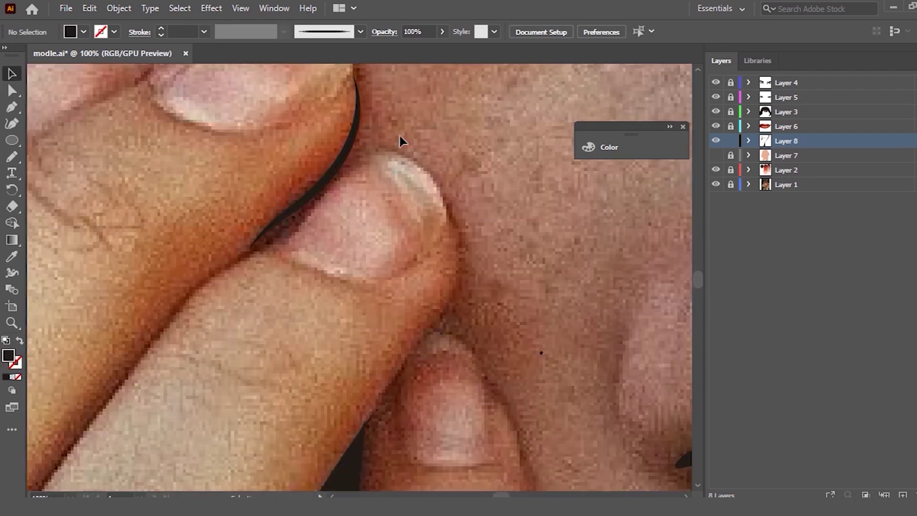
pyautogui.scroll(-1, 420, 134)
pyautogui.scroll(-1, 431, 134)
pyautogui.scroll(-2, 358, 160)
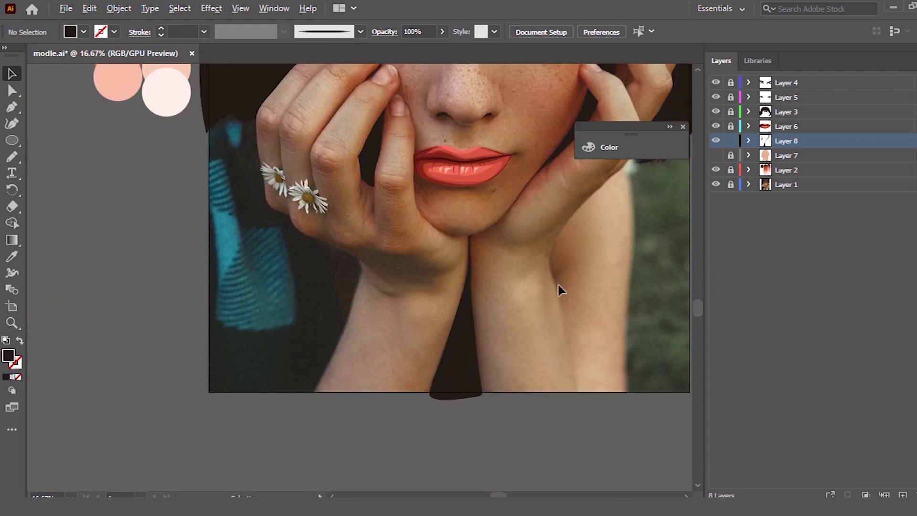
pyautogui.scroll(1, 551, 290)
pyautogui.scroll(-1, 541, 234)
pyautogui.scroll(1, 540, 234)
pyautogui.scroll(-1, 449, 213)
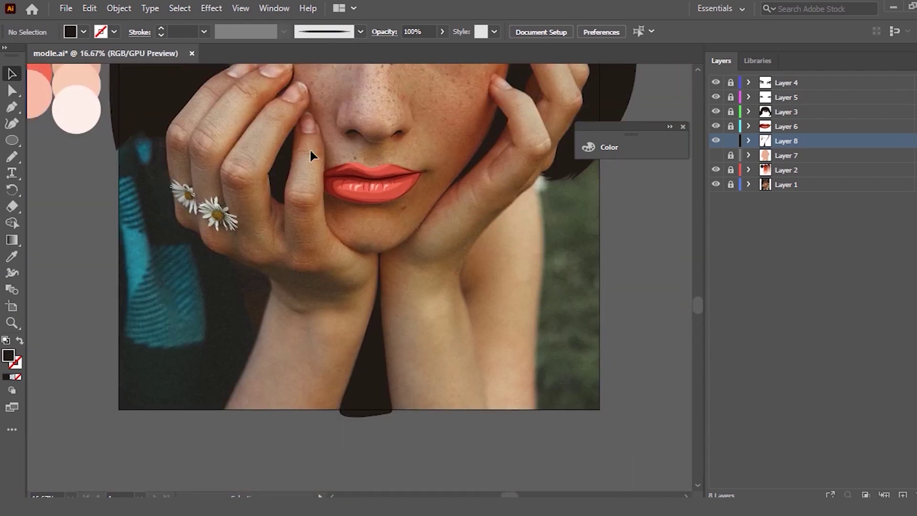
pyautogui.scroll(1, 283, 167)
pyautogui.scroll(1, 283, 167)
pyautogui.scroll(1, 159, 204)
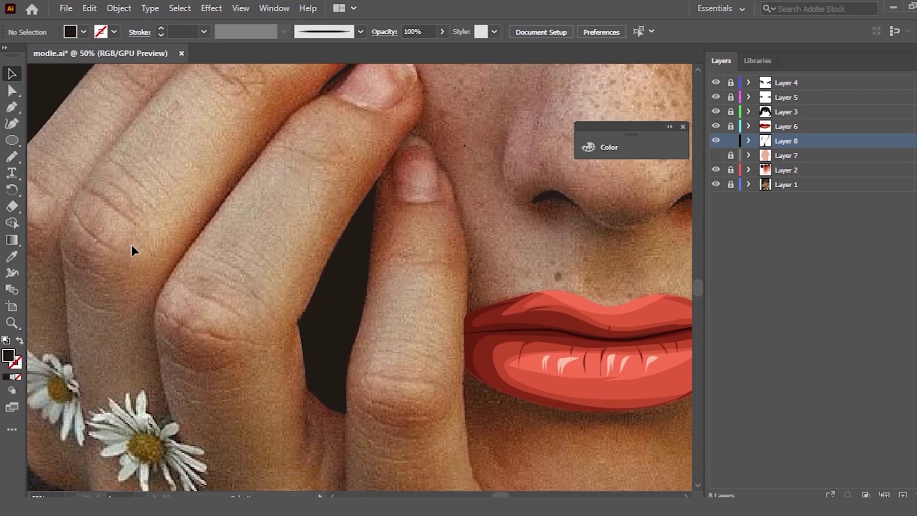
pyautogui.scroll(1, 132, 246)
pyautogui.press('b')
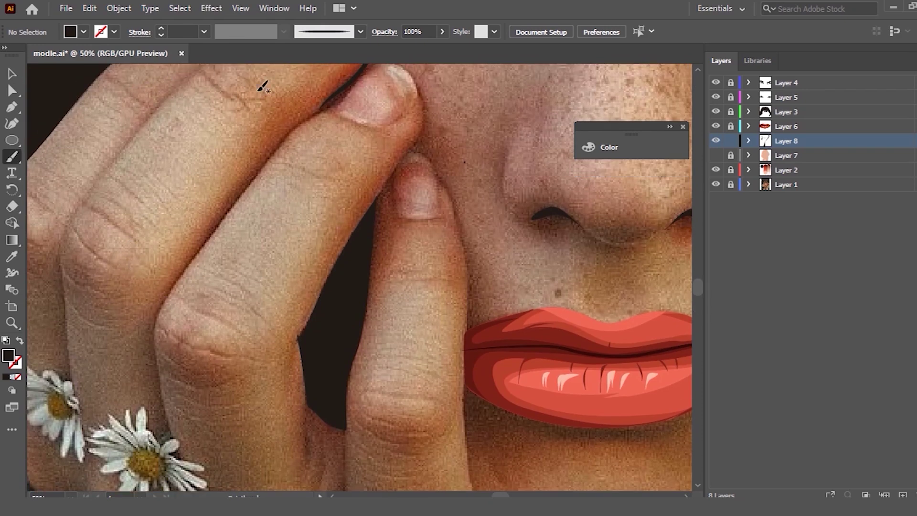
pyautogui.moveTo(280, 145); pyautogui.dragTo(331, 97)
# Step: Retrace the contour down the finger until it fits the edge
pyautogui.moveTo(300, 127); pyautogui.dragTo(297, 133)
pyautogui.moveTo(194, 261); pyautogui.dragTo(301, 119)
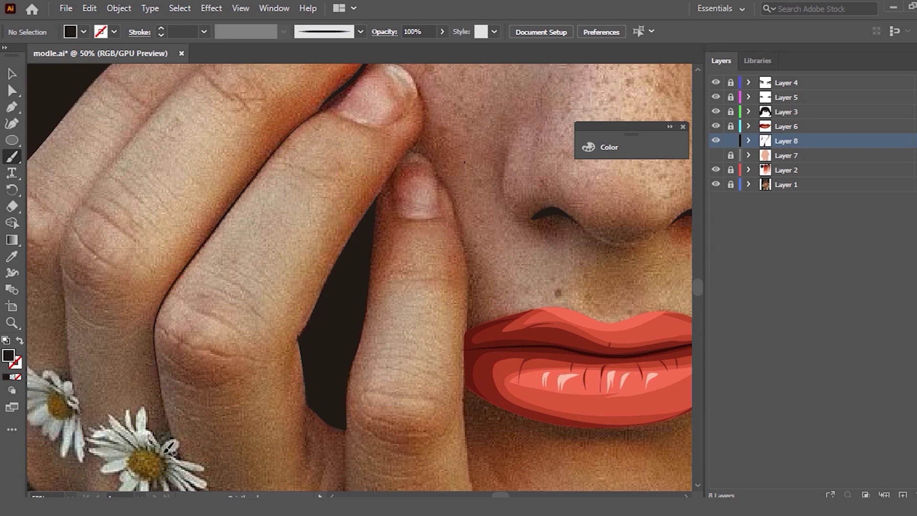
pyautogui.moveTo(159, 346); pyautogui.dragTo(156, 365)
pyautogui.scroll(-3, 274, 287)
pyautogui.scroll(2, 211, 251)
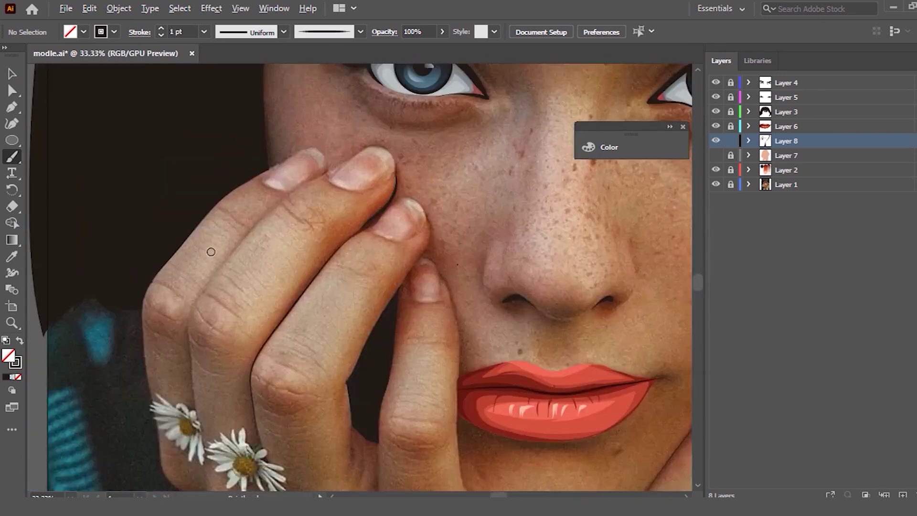
# Step: Paintbrush a thin black contour down the finger's edge from the fingertips
pyautogui.scroll(1, 231, 236)
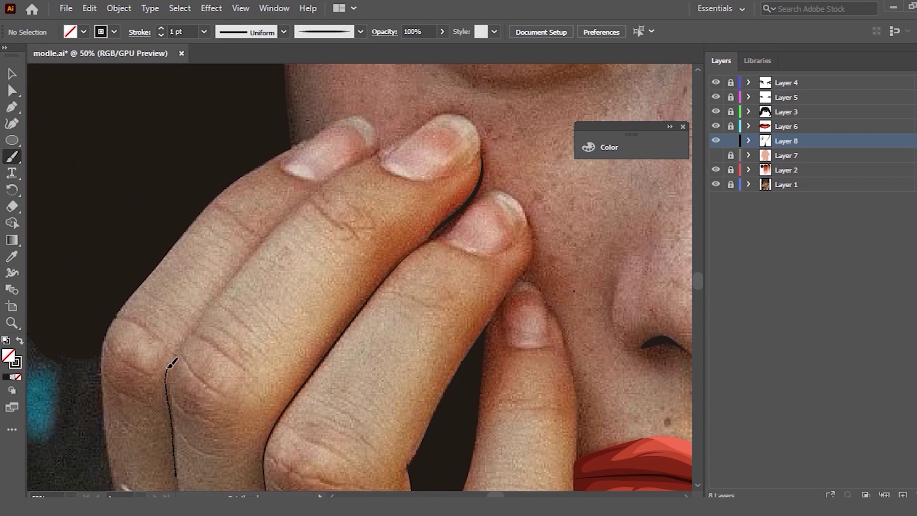
pyautogui.moveTo(402, 139); pyautogui.dragTo(398, 140)
pyautogui.moveTo(306, 205); pyautogui.dragTo(301, 209)
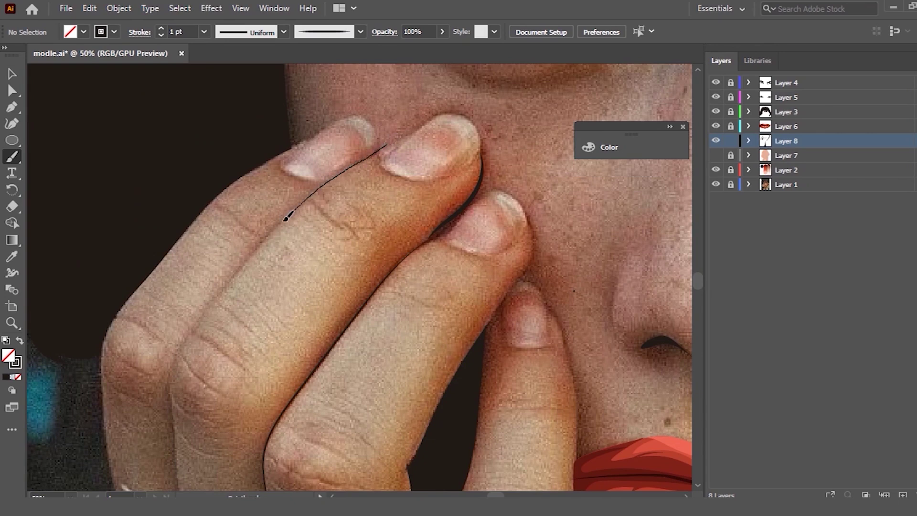
pyautogui.moveTo(171, 416); pyautogui.dragTo(162, 445)
pyautogui.scroll(-3, 171, 372)
pyautogui.scroll(-3, 168, 371)
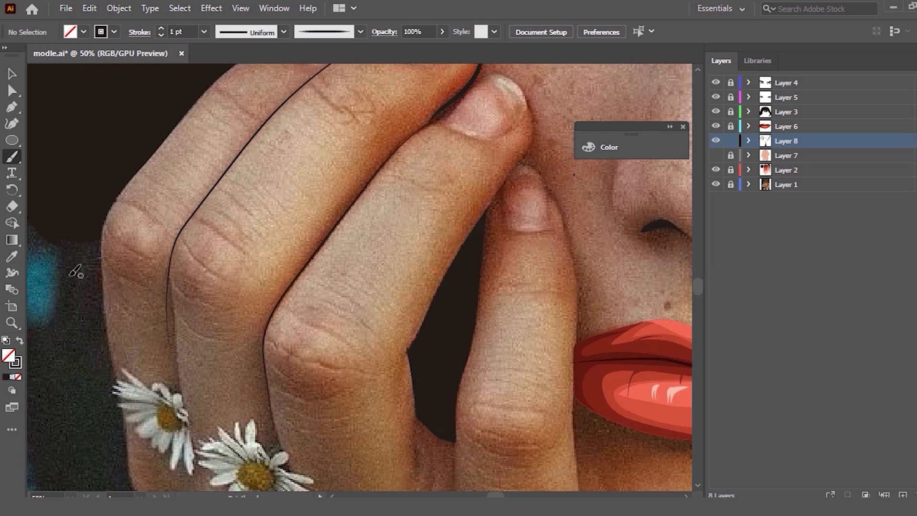
pyautogui.keyDown('alt'); pyautogui.scroll(1, 76, 268); pyautogui.keyUp('alt')
# Step: Select the new contour and extend it further down the finger toward the daisies
pyautogui.press('v')
pyautogui.click(215, 238)
pyautogui.scroll(-2, 232, 263)
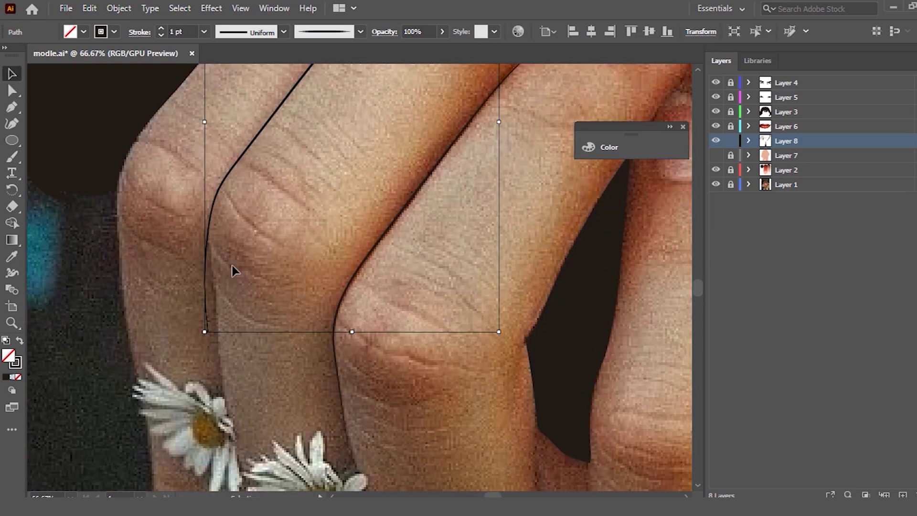
pyautogui.press('b')
pyautogui.moveTo(227, 331)
pyautogui.mouseDown()
pyautogui.moveTo(222, 308)
pyautogui.moveTo(227, 370)
pyautogui.mouseUp()
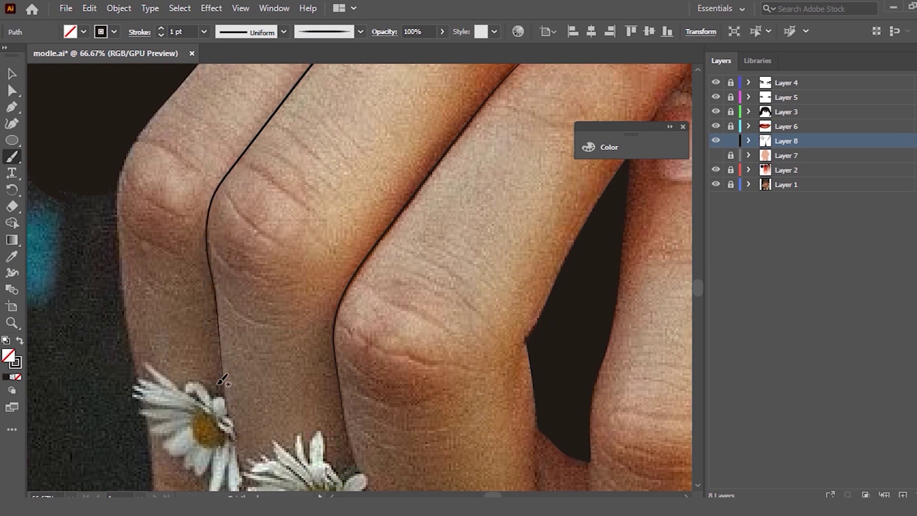
pyautogui.scroll(-1, 213, 215)
pyautogui.scroll(-1, 215, 282)
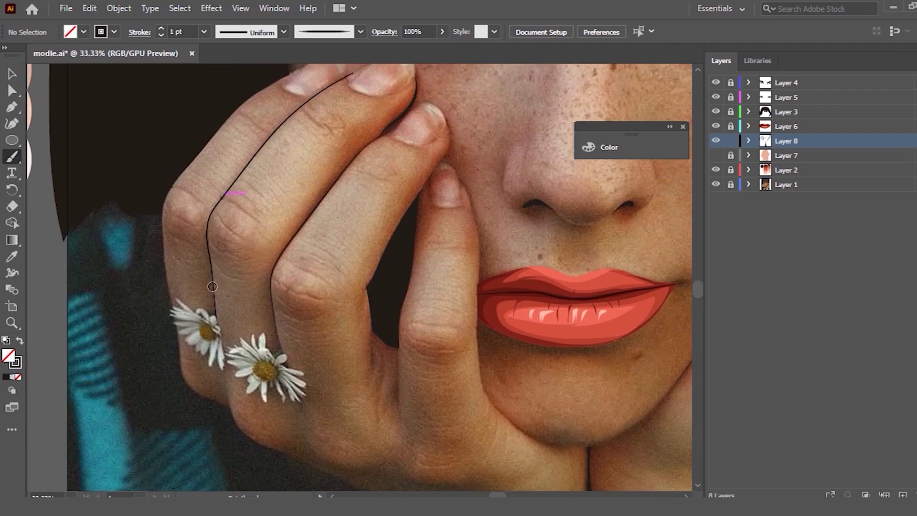
# Step: Paint a thin dark contour stroke down the edge of the first finger beside the face
pyautogui.scroll(-2, 220, 280)
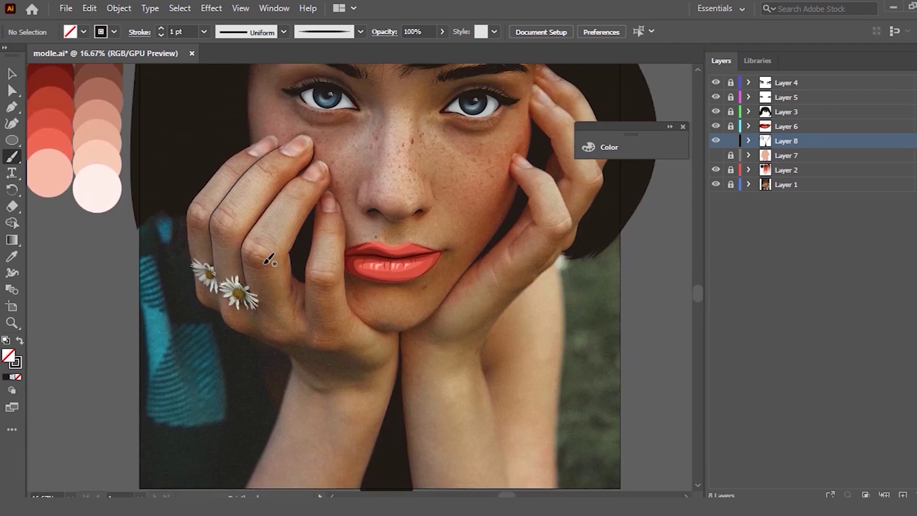
pyautogui.scroll(3, 266, 256)
pyautogui.scroll(2, 307, 231)
pyautogui.scroll(1, 348, 184)
pyautogui.scroll(-1, 440, 243)
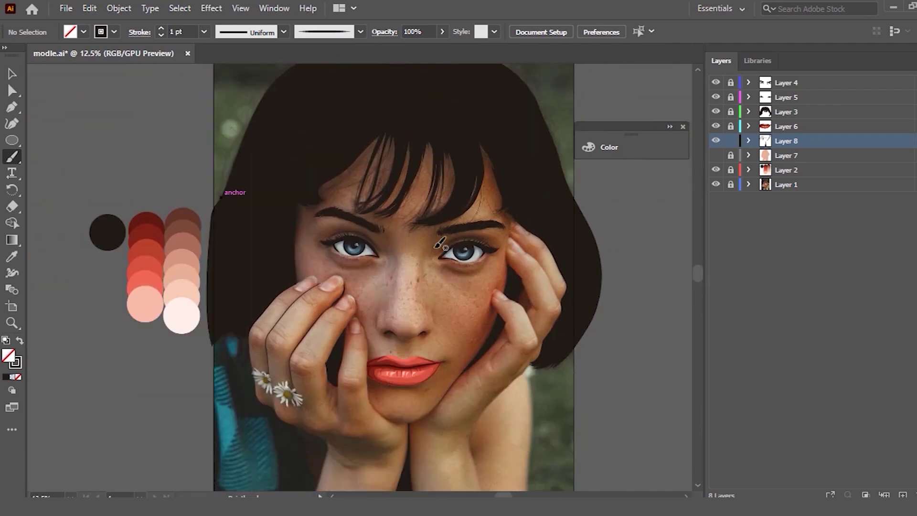
pyautogui.scroll(3, 580, 266)
pyautogui.scroll(2, 559, 256)
pyautogui.scroll(1, 344, 176)
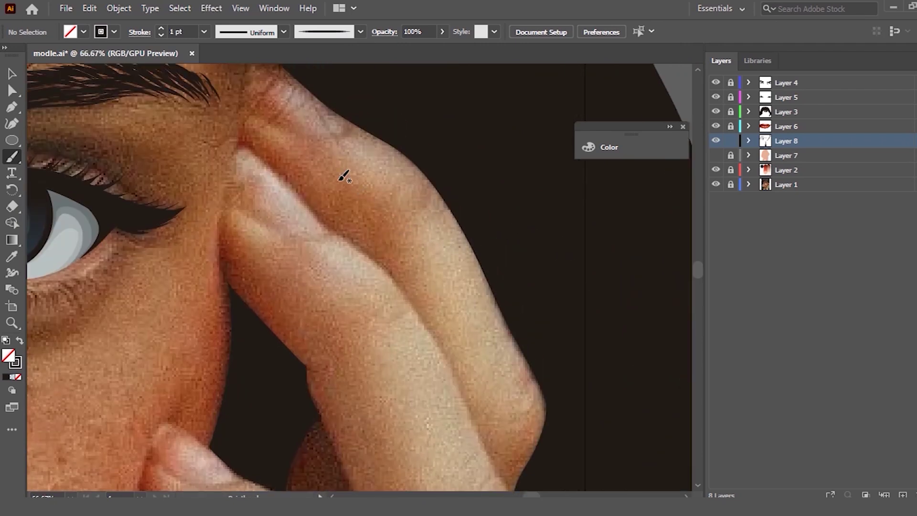
pyautogui.scroll(-1, 329, 174)
pyautogui.scroll(2, 241, 177)
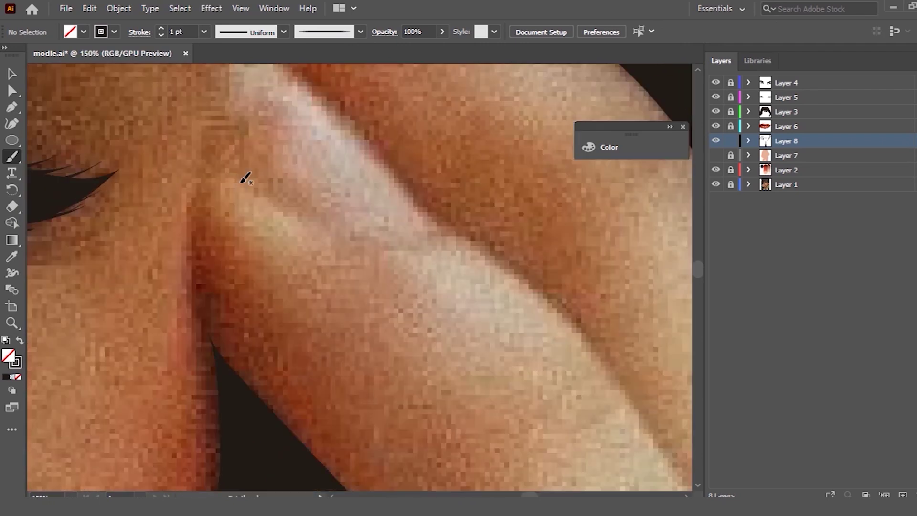
pyautogui.moveTo(199, 202); pyautogui.dragTo(196, 236)
pyautogui.moveTo(243, 377); pyautogui.dragTo(244, 375)
pyautogui.moveTo(201, 204); pyautogui.dragTo(207, 252)
pyautogui.moveTo(192, 209)
pyautogui.mouseDown()
pyautogui.moveTo(189, 241)
pyautogui.moveTo(240, 382)
pyautogui.mouseUp()
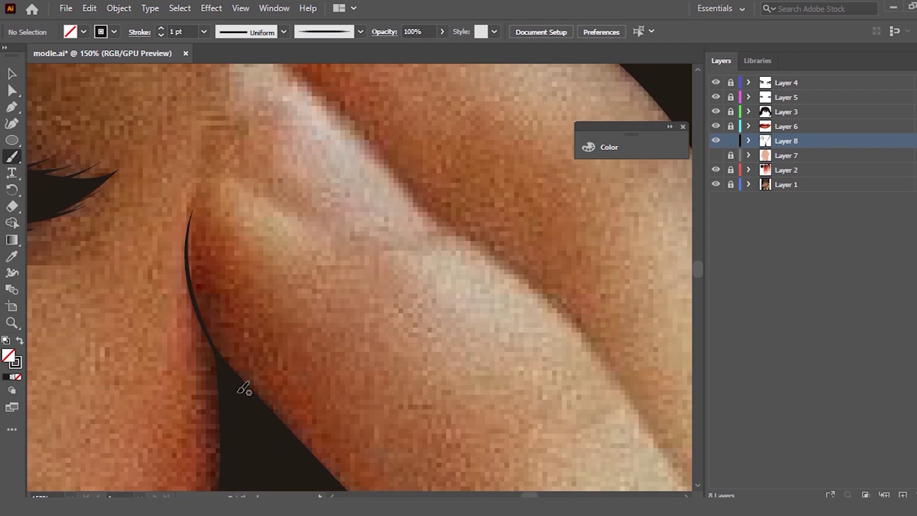
# Step: Paint a second contour stroke along the edge of the next finger
pyautogui.scroll(-2, 213, 268)
pyautogui.scroll(-3, 240, 266)
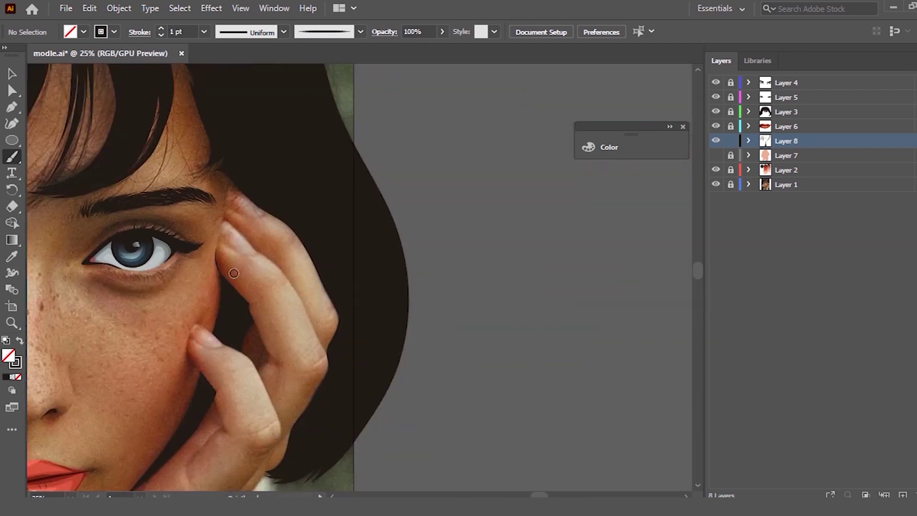
pyautogui.scroll(1, 240, 270)
pyautogui.scroll(3, 176, 255)
pyautogui.scroll(2, 176, 297)
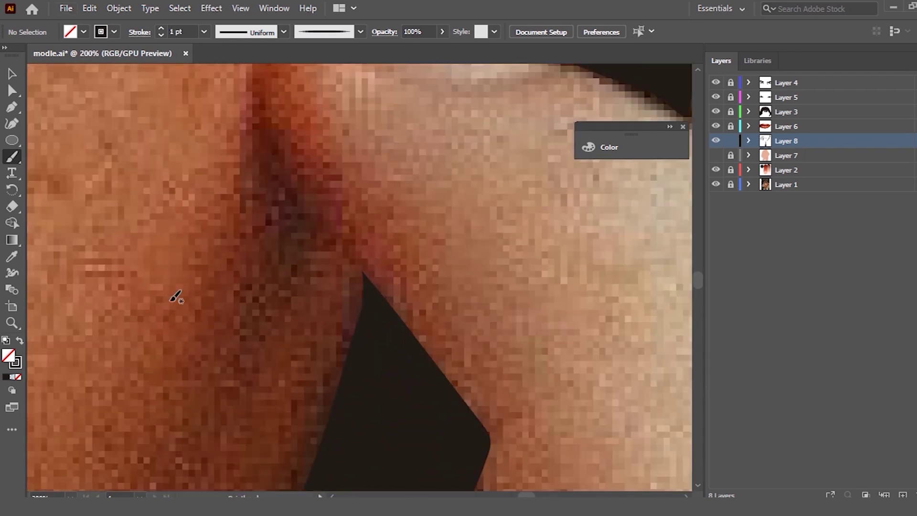
pyautogui.scroll(-1, 286, 289)
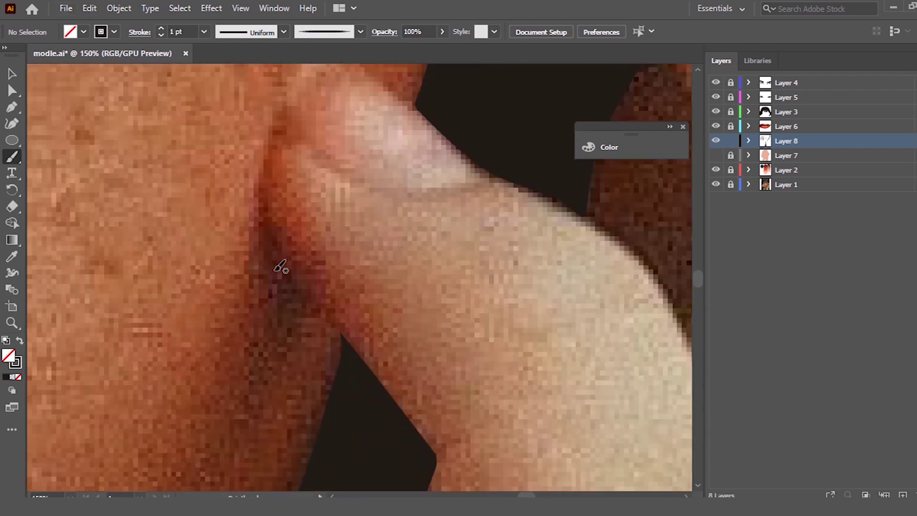
pyautogui.moveTo(264, 148); pyautogui.dragTo(267, 224)
pyautogui.moveTo(338, 314); pyautogui.dragTo(349, 342)
pyautogui.moveTo(271, 139); pyautogui.dragTo(304, 281)
pyautogui.moveTo(351, 340); pyautogui.dragTo(368, 381)
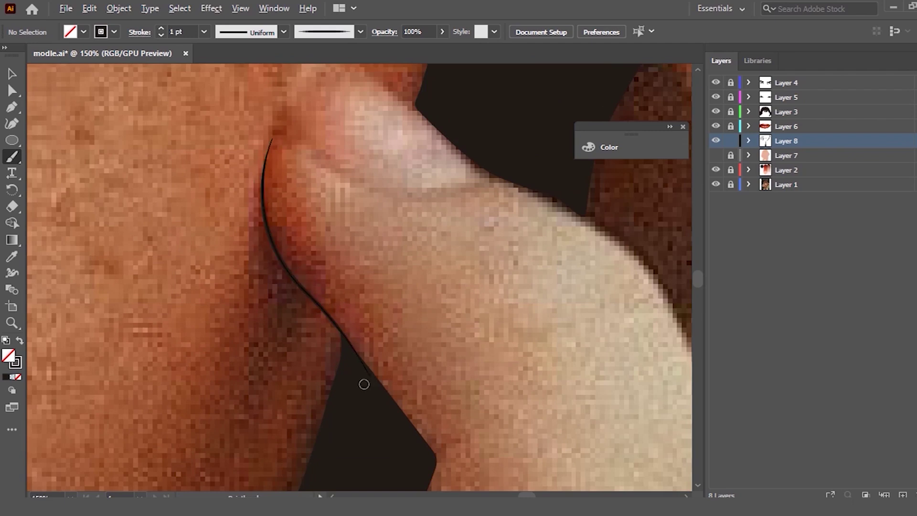
# Step: Zoom out to the whole face and hide the reference photo layer
pyautogui.hotkey('ctrl', '-')
pyautogui.hotkey('ctrl', '-')
pyautogui.hotkey('ctrl', '-')
pyautogui.scroll(-2, 442, 324)
pyautogui.hotkey('ctrl', '-')
pyautogui.hotkey('ctrl', '+')
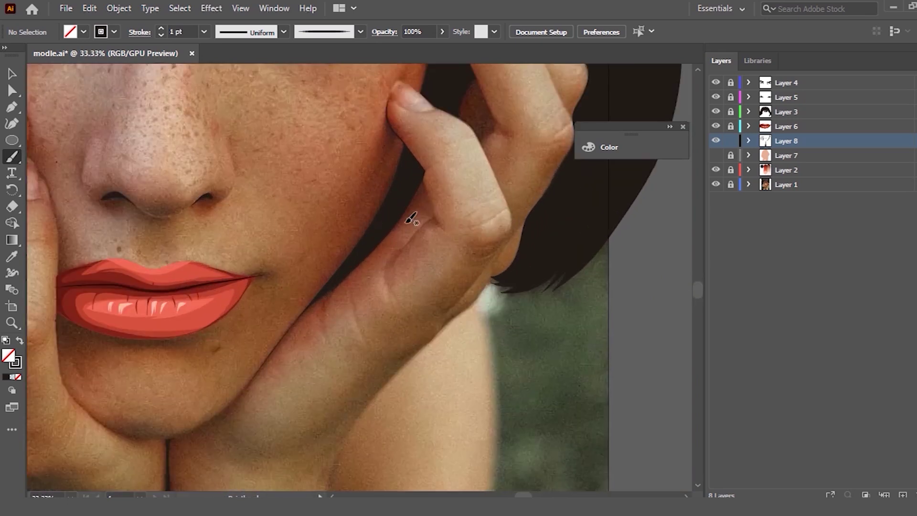
pyautogui.hotkey('ctrl', '-')
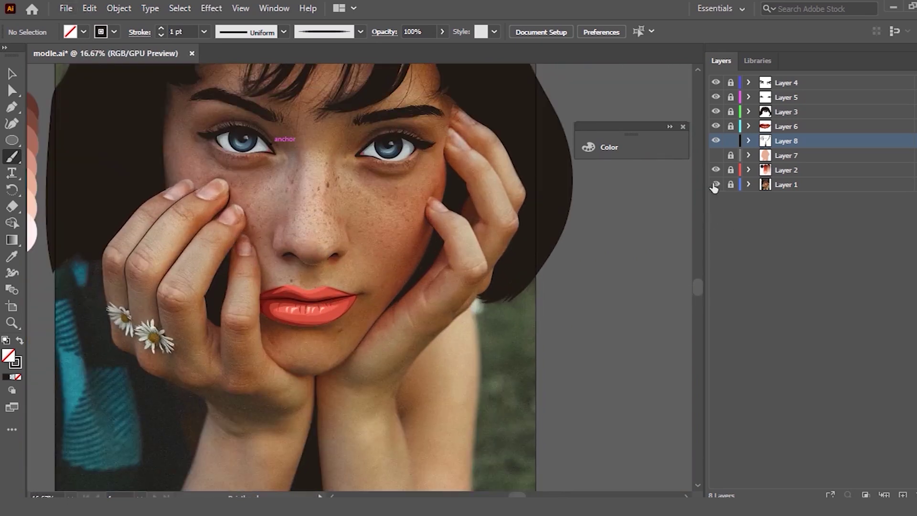
pyautogui.click(715, 184)
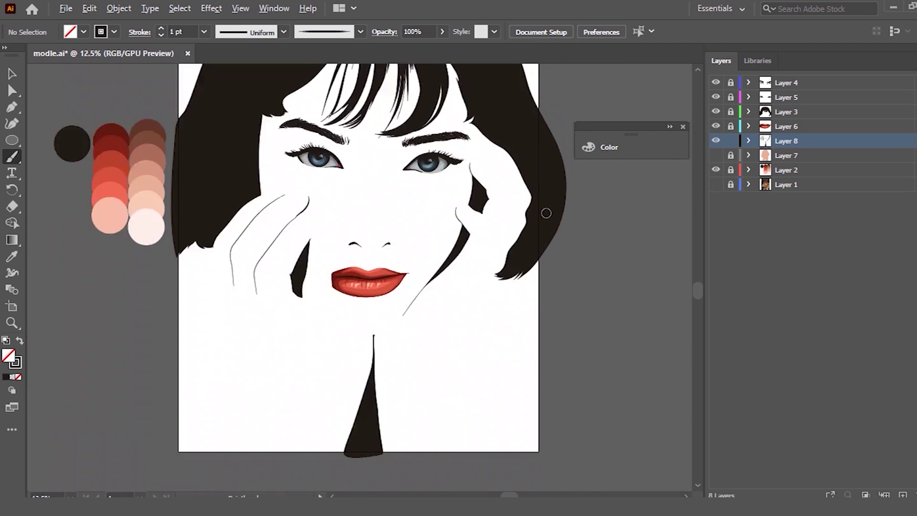
# Step: Lock Layer 8, add new Layer 9 above Layer 7, and show the reference photo again
pyautogui.hotkey('ctrl', '-')
pyautogui.hotkey('ctrl', '-')
pyautogui.click(730, 143)
pyautogui.click(774, 158)
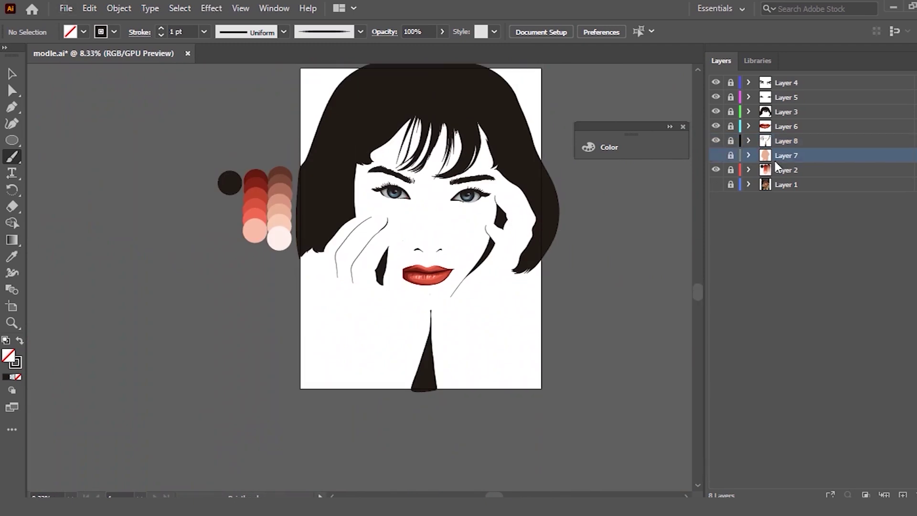
pyautogui.click(902, 495)
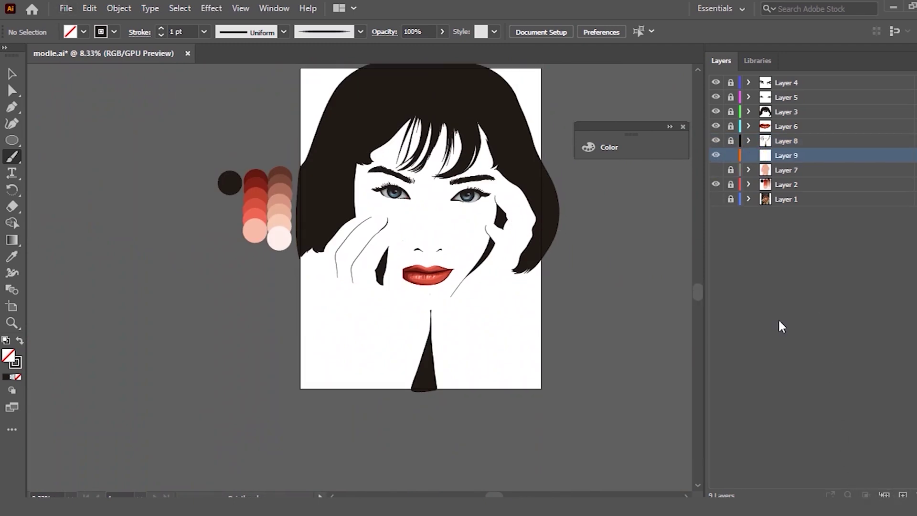
pyautogui.click(724, 207)
pyautogui.click(716, 199)
# Step: Trace a freehand path up the face's left skin edge from the fingers
pyautogui.scroll(2, 538, 237)
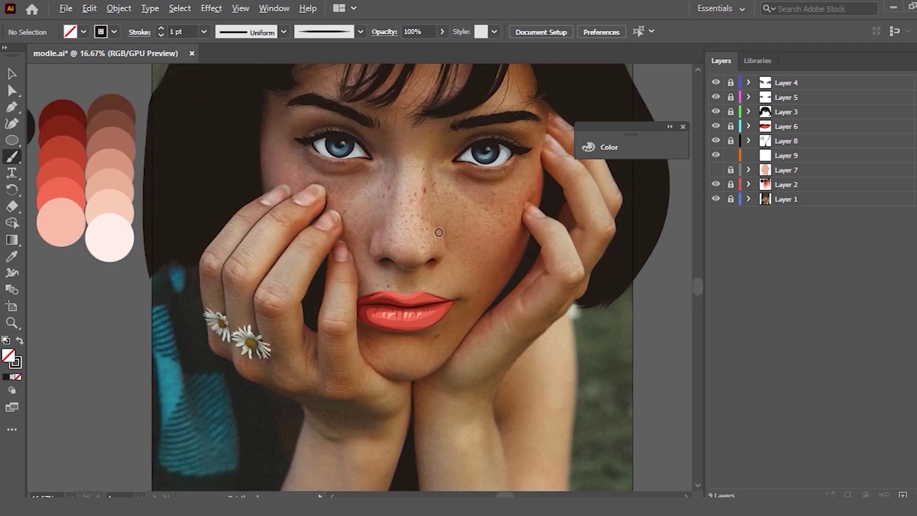
pyautogui.scroll(2, 430, 287)
pyautogui.scroll(-2, 442, 309)
pyautogui.scroll(-3, 536, 301)
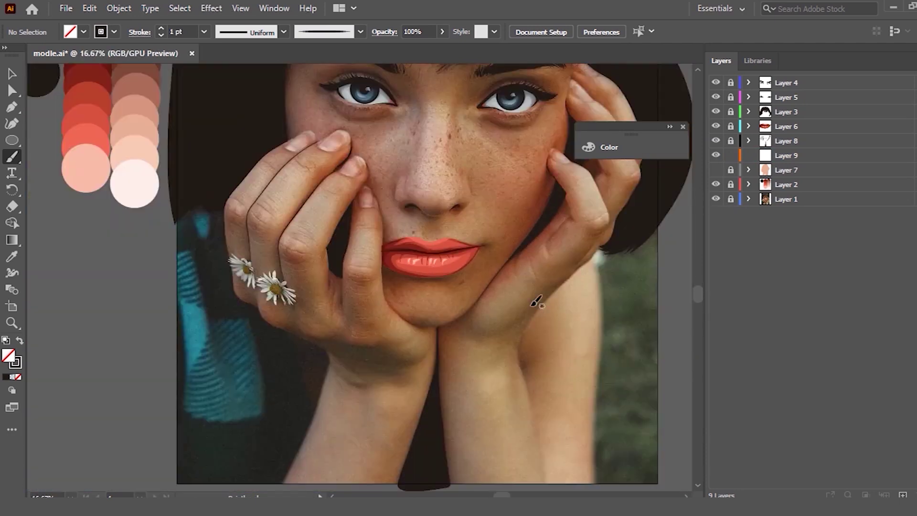
pyautogui.scroll(3, 491, 283)
pyautogui.scroll(-1, 459, 281)
pyautogui.scroll(-1, 432, 269)
pyautogui.scroll(-1, 391, 267)
pyautogui.scroll(2, 400, 248)
pyautogui.scroll(1, 382, 238)
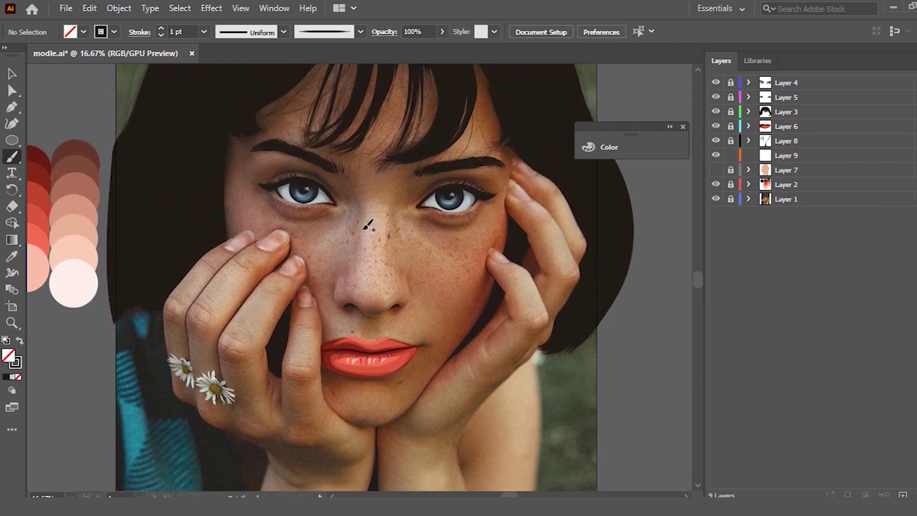
pyautogui.scroll(1, 334, 182)
pyautogui.scroll(1, 307, 149)
pyautogui.scroll(1, 201, 175)
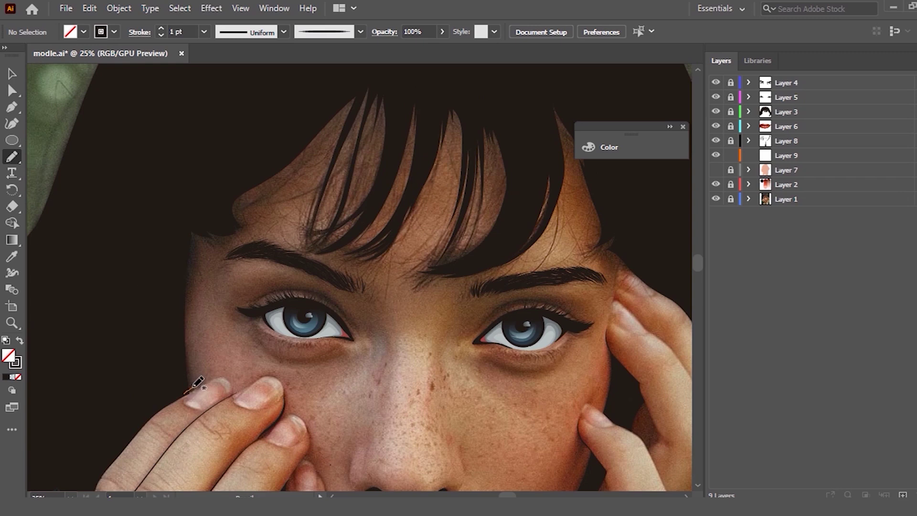
pyautogui.moveTo(194, 387); pyautogui.dragTo(184, 316)
# Step: Trace a closed Pencil path around the forehead skin along the fringe strand edges
pyautogui.hotkey('ctrl', 'z')
pyautogui.moveTo(194, 388); pyautogui.dragTo(190, 248)
pyautogui.hotkey('ctrl', 'z')
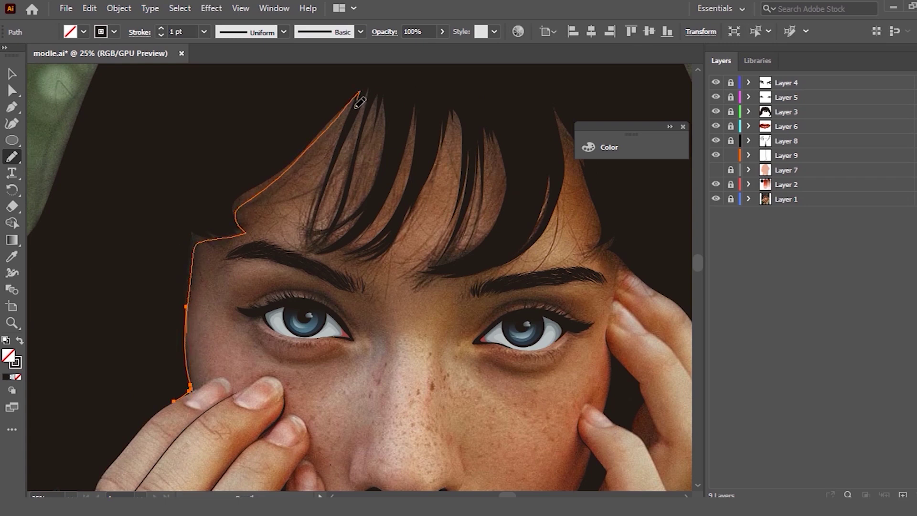
pyautogui.moveTo(346, 141); pyautogui.dragTo(369, 88)
pyautogui.moveTo(380, 155)
pyautogui.mouseDown()
pyautogui.moveTo(368, 205)
pyautogui.moveTo(419, 105)
pyautogui.moveTo(468, 158)
pyautogui.moveTo(454, 241)
pyautogui.moveTo(487, 129)
pyautogui.moveTo(495, 198)
pyautogui.mouseUp()
pyautogui.moveTo(497, 127); pyautogui.dragTo(508, 211)
pyautogui.moveTo(489, 138)
pyautogui.mouseDown()
pyautogui.moveTo(492, 234)
pyautogui.moveTo(570, 151)
pyautogui.moveTo(621, 246)
pyautogui.moveTo(549, 72)
pyautogui.moveTo(157, 220)
pyautogui.moveTo(160, 387)
pyautogui.moveTo(190, 388)
pyautogui.mouseUp()
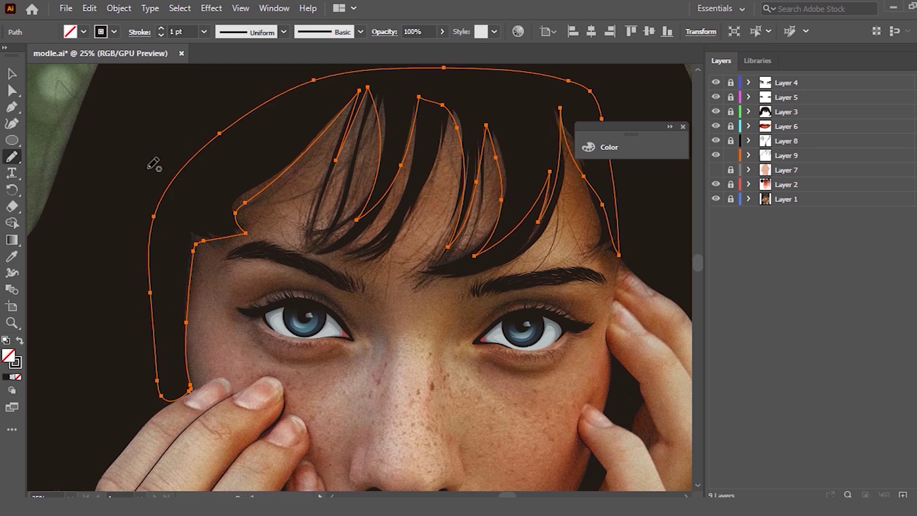
# Step: Give the traced forehead path a yellow stroke and deselect it
pyautogui.click(204, 31)
pyautogui.click(102, 32)
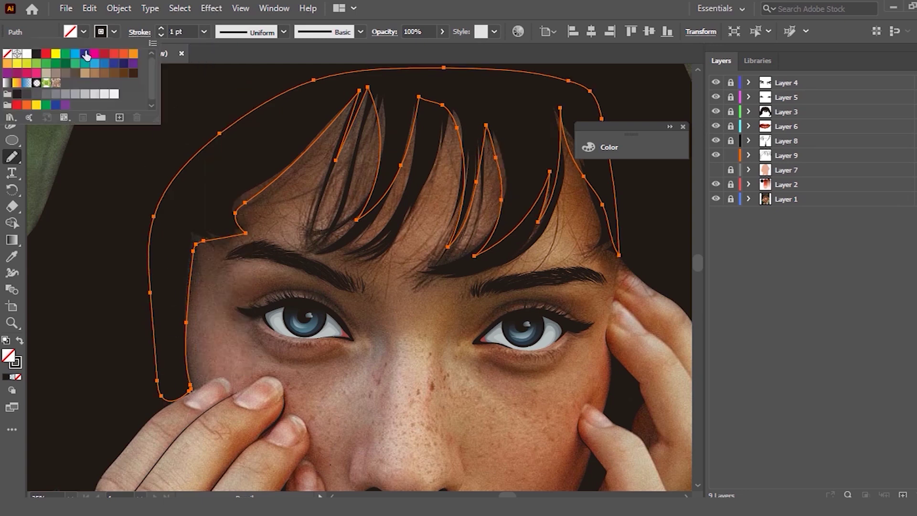
pyautogui.click(110, 203)
pyautogui.press('v')
pyautogui.click(133, 260)
pyautogui.scroll(-2, 237, 297)
pyautogui.scroll(2, 313, 269)
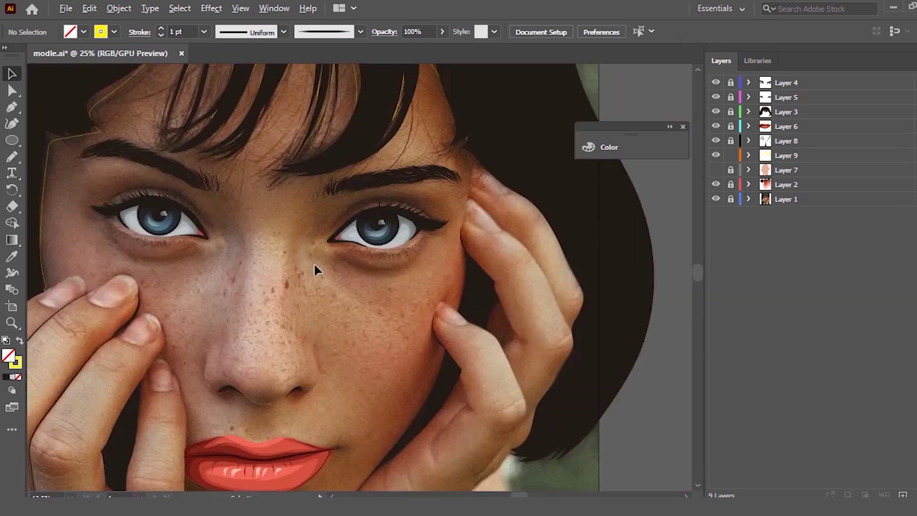
# Step: Unlock and activate Layer 8, picking up the 3 pt stroke from an existing finger contour
pyautogui.scroll(2, 470, 206)
pyautogui.scroll(2, 467, 198)
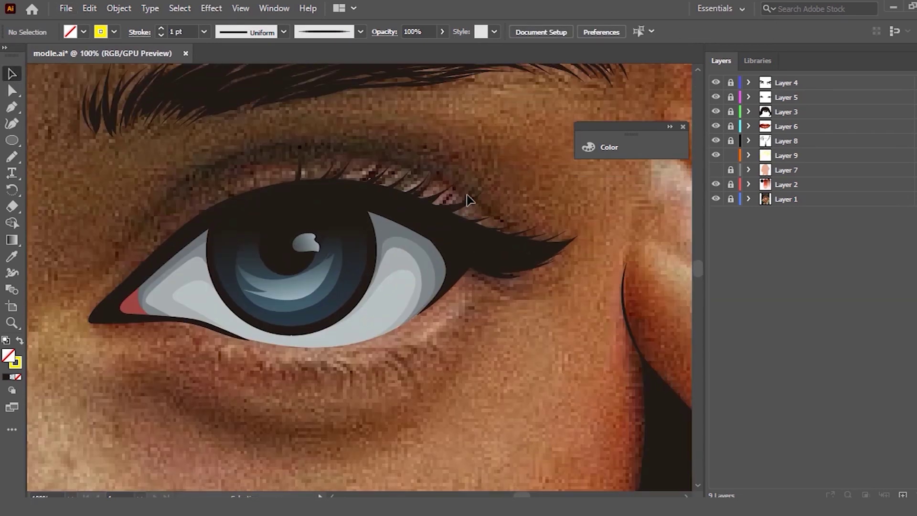
pyautogui.click(830, 141)
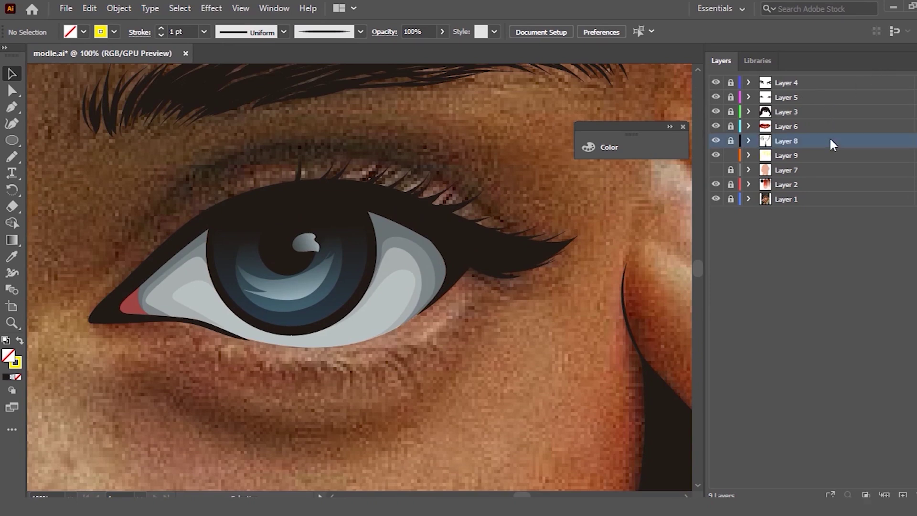
pyautogui.click(731, 141)
pyautogui.scroll(-5, 477, 258)
pyautogui.scroll(1, 327, 300)
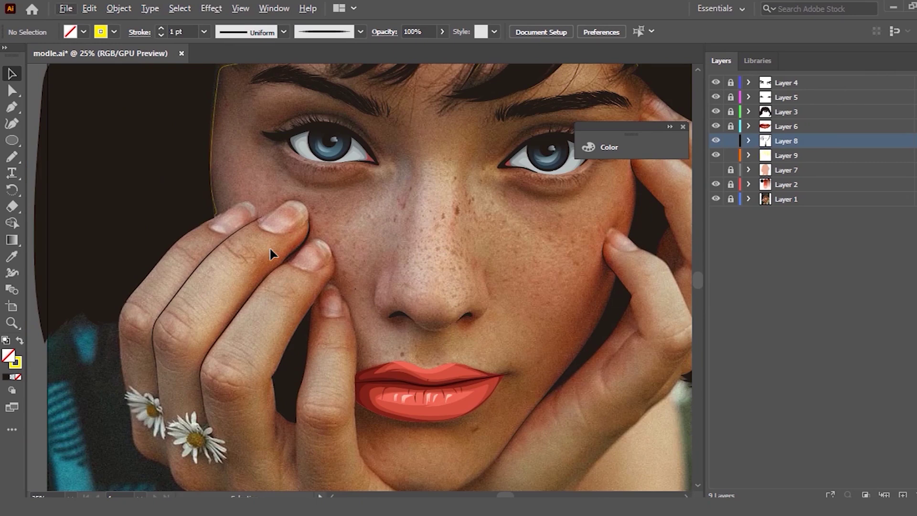
pyautogui.click(315, 227)
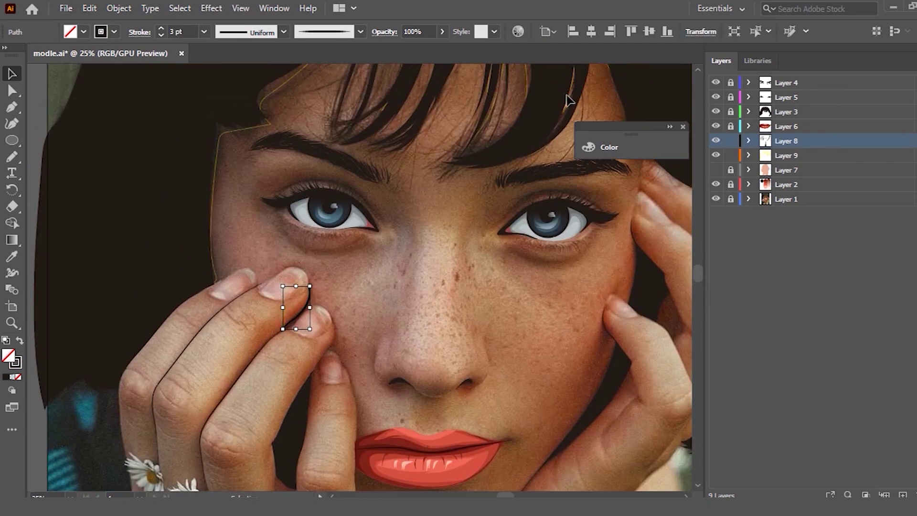
pyautogui.scroll(2, 572, 193)
pyautogui.scroll(2, 572, 193)
pyautogui.scroll(1, 545, 234)
# Step: Paint the thin dark eyelid crease line above the right eye, undoing failed attempts
pyautogui.press('b')
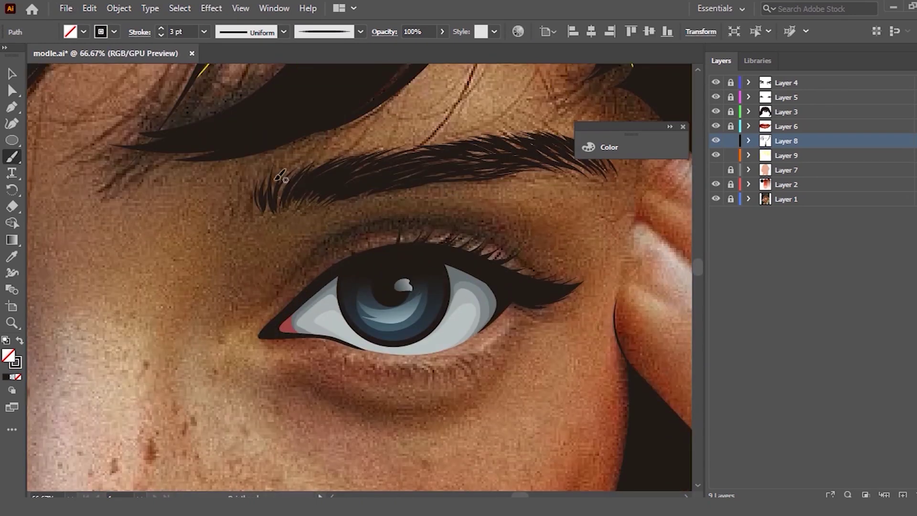
pyautogui.moveTo(299, 255); pyautogui.dragTo(361, 211)
pyautogui.moveTo(291, 279); pyautogui.dragTo(359, 222)
pyautogui.moveTo(449, 218)
pyautogui.mouseDown()
pyautogui.moveTo(550, 272)
pyautogui.moveTo(522, 258)
pyautogui.mouseUp()
pyautogui.moveTo(365, 225); pyautogui.dragTo(335, 246)
pyautogui.moveTo(502, 239); pyautogui.dragTo(546, 272)
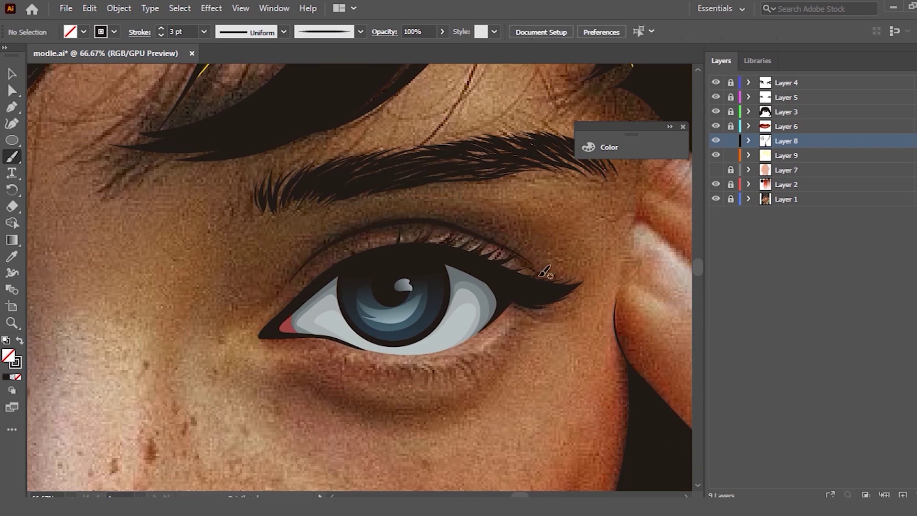
pyautogui.scroll(1, 520, 212)
pyautogui.moveTo(486, 193)
pyautogui.mouseDown()
pyautogui.moveTo(549, 286)
pyautogui.moveTo(532, 291)
pyautogui.mouseUp()
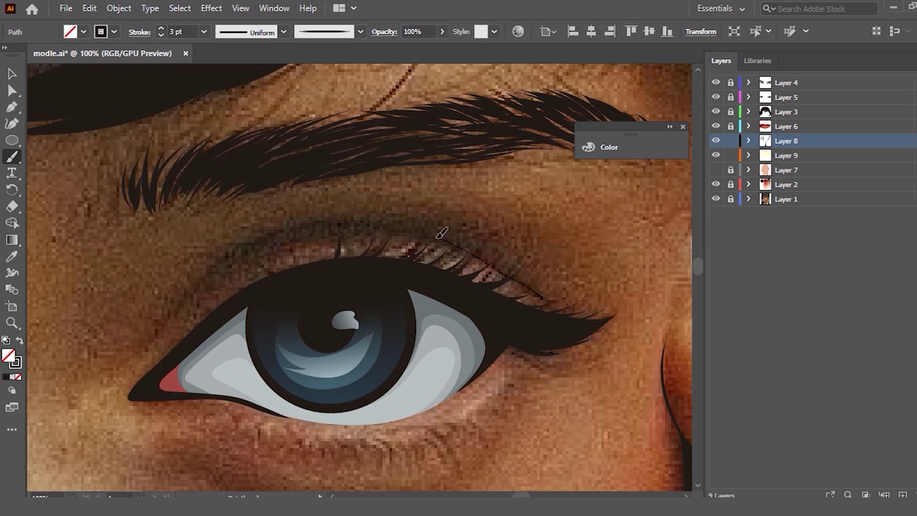
pyautogui.moveTo(244, 242); pyautogui.dragTo(197, 288)
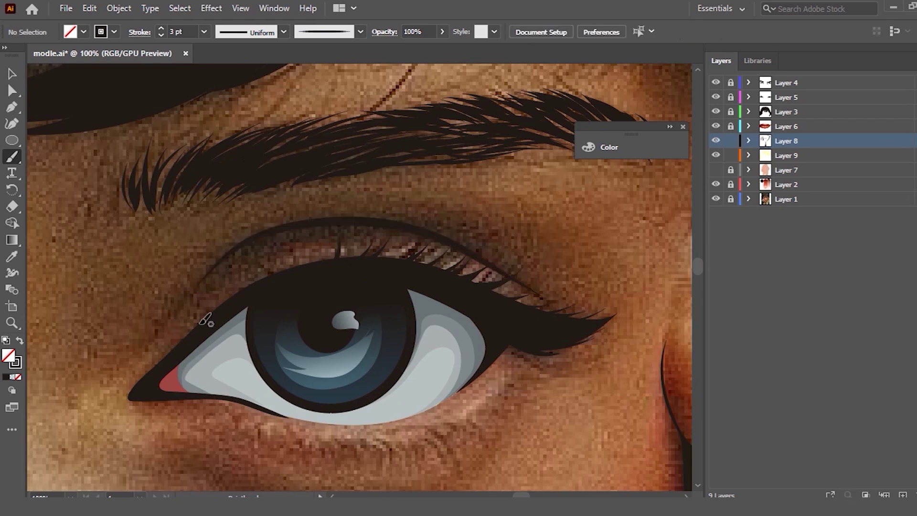
pyautogui.hotkey('ctrl', 'z')
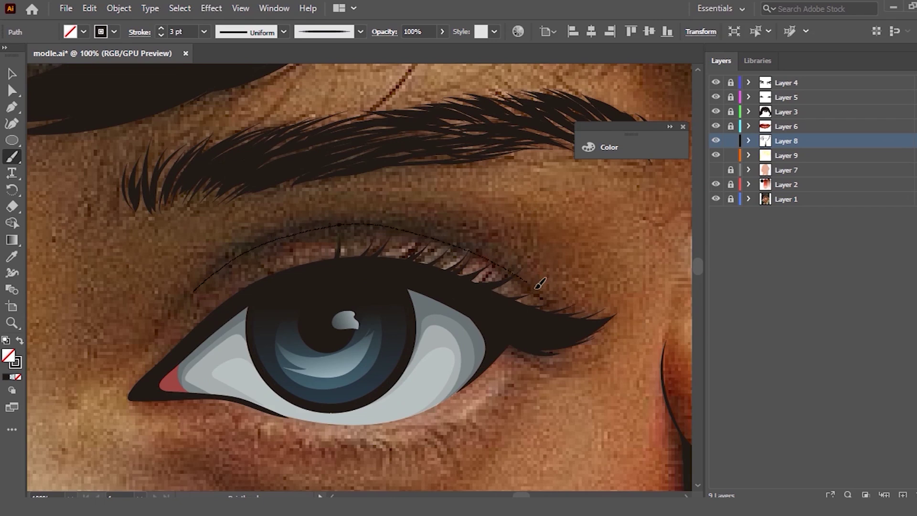
pyautogui.moveTo(540, 284); pyautogui.dragTo(546, 281)
pyautogui.hotkey('ctrl', 'z')
pyautogui.moveTo(191, 297); pyautogui.dragTo(296, 235)
pyautogui.moveTo(516, 276); pyautogui.dragTo(541, 302)
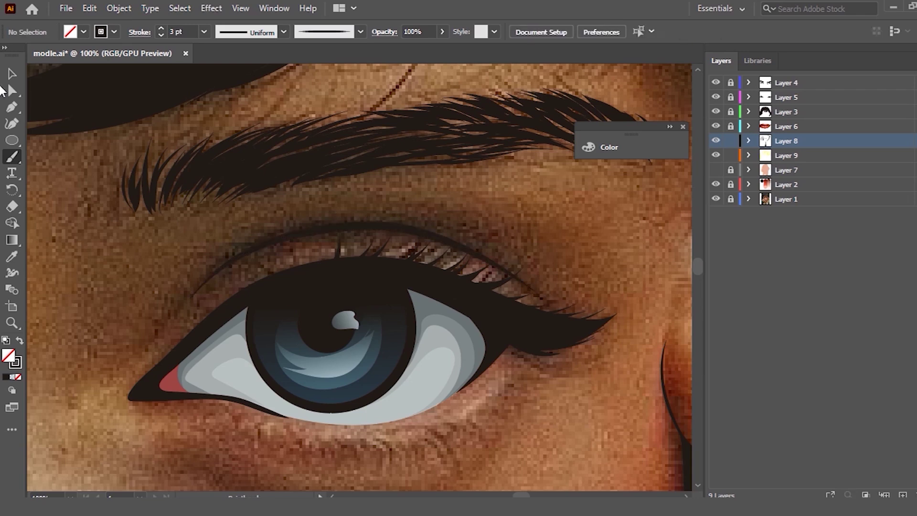
# Step: Select the new eyelid crease path and zoom out to the whole face
pyautogui.click(12, 74)
pyautogui.click(337, 241)
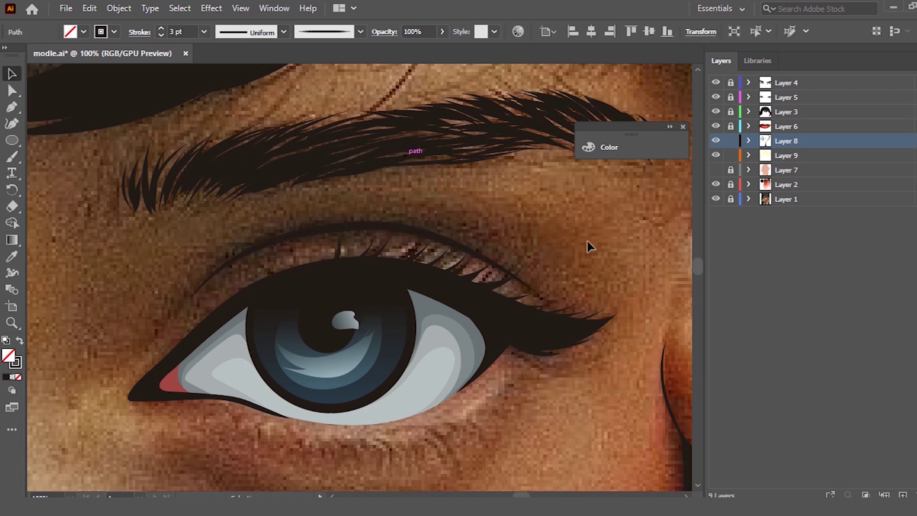
pyautogui.hotkey('ctrl', '0')
pyautogui.scroll(1, 308, 242)
pyautogui.scroll(1, 303, 244)
pyautogui.scroll(1, 323, 253)
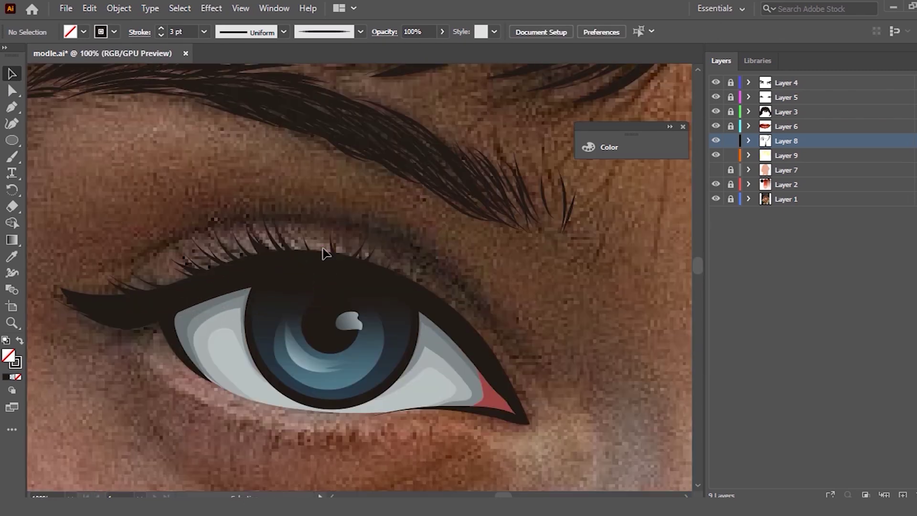
# Step: Paint the crease line across the entire upper lid above the lashes
pyautogui.press('b')
pyautogui.moveTo(505, 340); pyautogui.dragTo(486, 302)
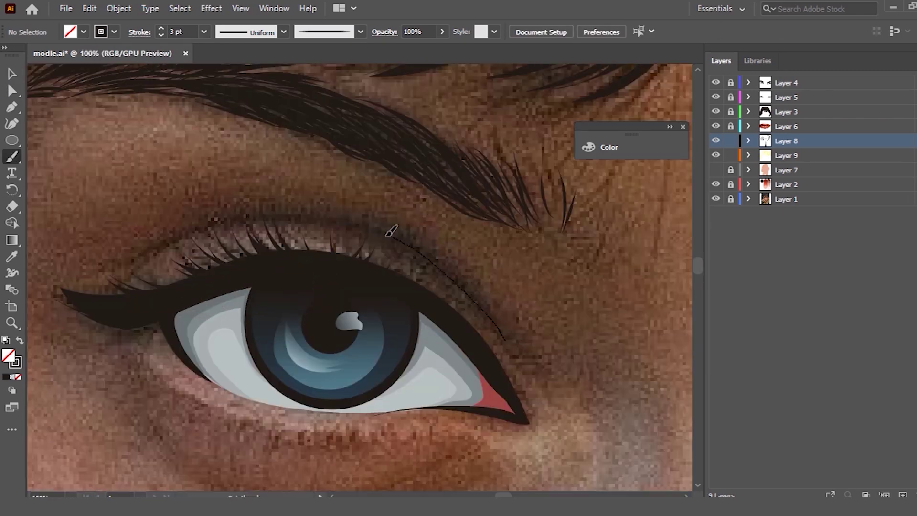
pyautogui.moveTo(130, 274); pyautogui.dragTo(113, 270)
pyautogui.moveTo(503, 337); pyautogui.dragTo(459, 273)
pyautogui.moveTo(273, 221); pyautogui.dragTo(205, 229)
pyautogui.moveTo(451, 251); pyautogui.dragTo(454, 254)
pyautogui.moveTo(499, 334); pyautogui.dragTo(453, 272)
pyautogui.moveTo(198, 234); pyautogui.dragTo(79, 284)
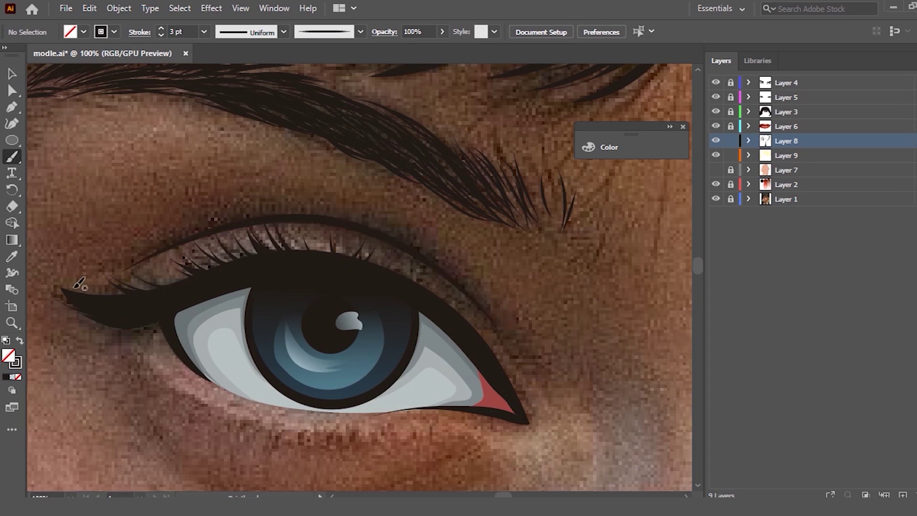
# Step: Lock Layer 8 and make Layer 9 the active drawing layer
pyautogui.scroll(-2, 205, 268)
pyautogui.scroll(-1, 274, 260)
pyautogui.scroll(-1, 426, 216)
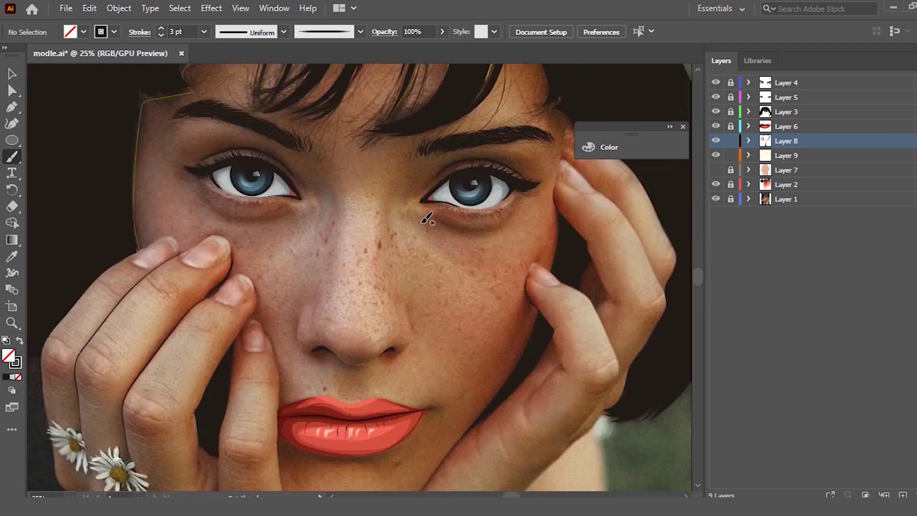
pyautogui.click(736, 141)
pyautogui.click(795, 155)
pyautogui.scroll(-1, 425, 210)
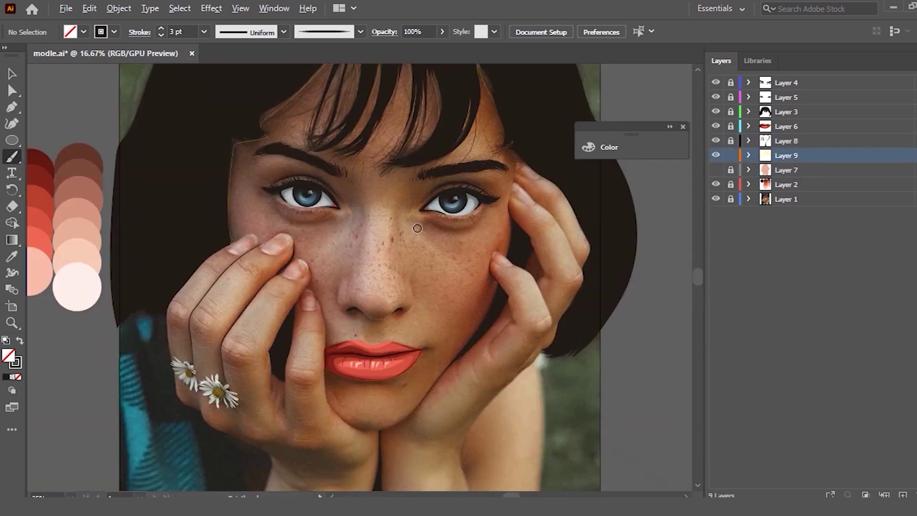
# Step: Draw two Pencil arcs along the upper eyelid fold of the first eye
pyautogui.scroll(-1, 425, 210)
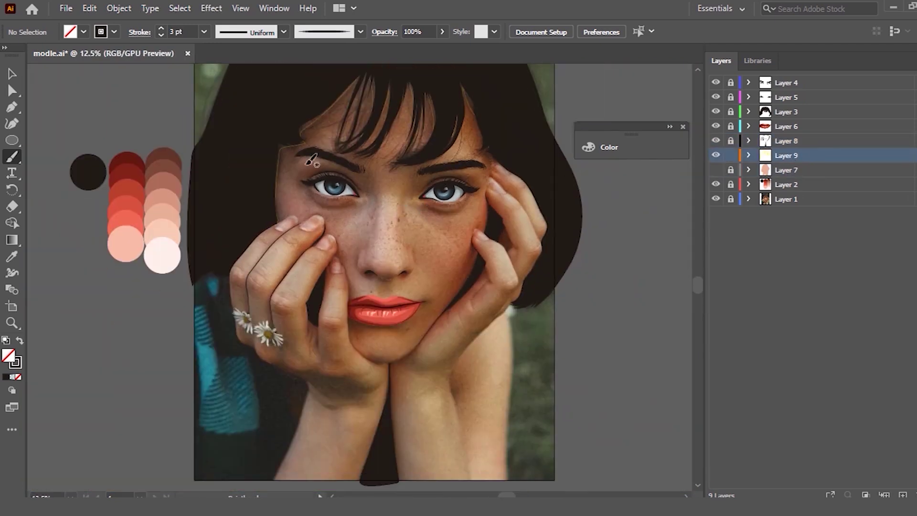
pyautogui.scroll(1, 333, 169)
pyautogui.scroll(1, 410, 172)
pyautogui.press('m')
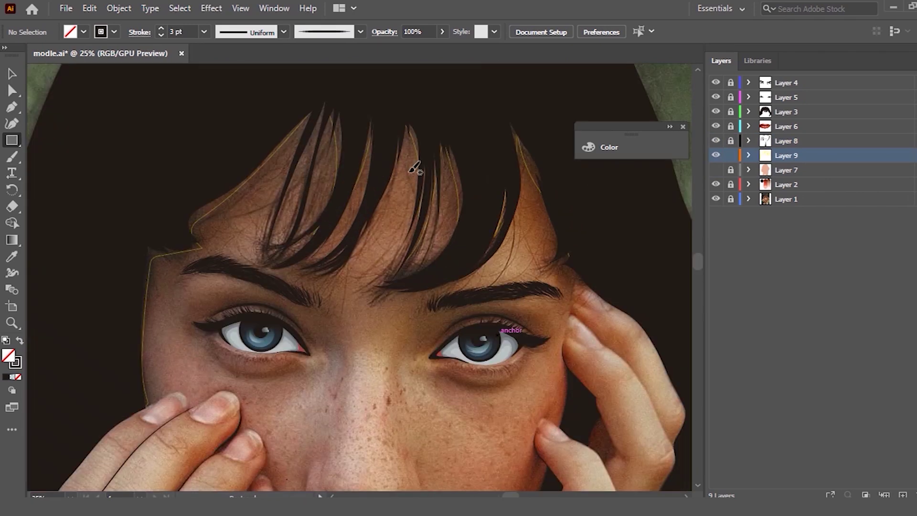
pyautogui.press('n')
pyautogui.scroll(-2, 310, 162)
pyautogui.scroll(2, 267, 158)
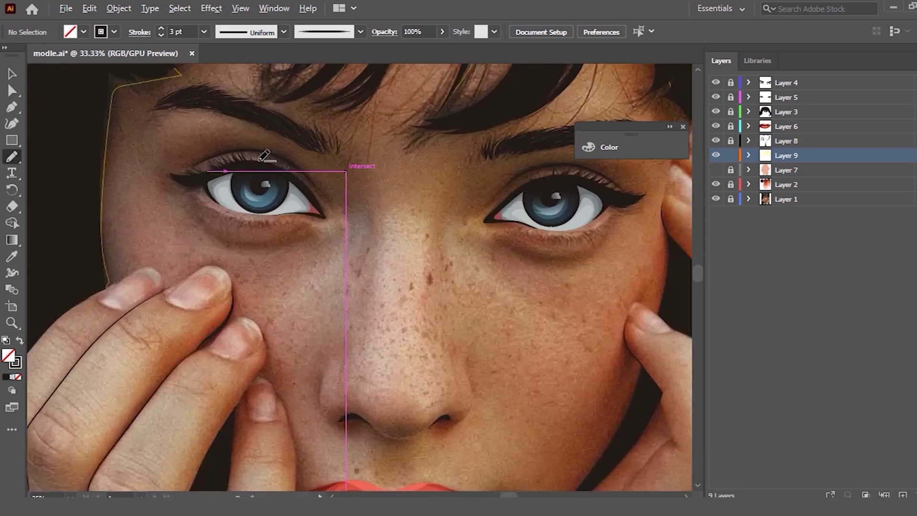
pyautogui.scroll(2, 234, 138)
pyautogui.moveTo(408, 227)
pyautogui.mouseDown()
pyautogui.moveTo(280, 151)
pyautogui.moveTo(165, 155)
pyautogui.moveTo(91, 188)
pyautogui.moveTo(119, 168)
pyautogui.moveTo(226, 144)
pyautogui.mouseUp()
pyautogui.moveTo(120, 166)
pyautogui.mouseDown()
pyautogui.moveTo(237, 135)
pyautogui.moveTo(352, 144)
pyautogui.moveTo(407, 193)
pyautogui.mouseUp()
# Step: Give both eyelid paths a yellow stroke at 1 pt weight
pyautogui.press('ctrl')
pyautogui.click(101, 31)
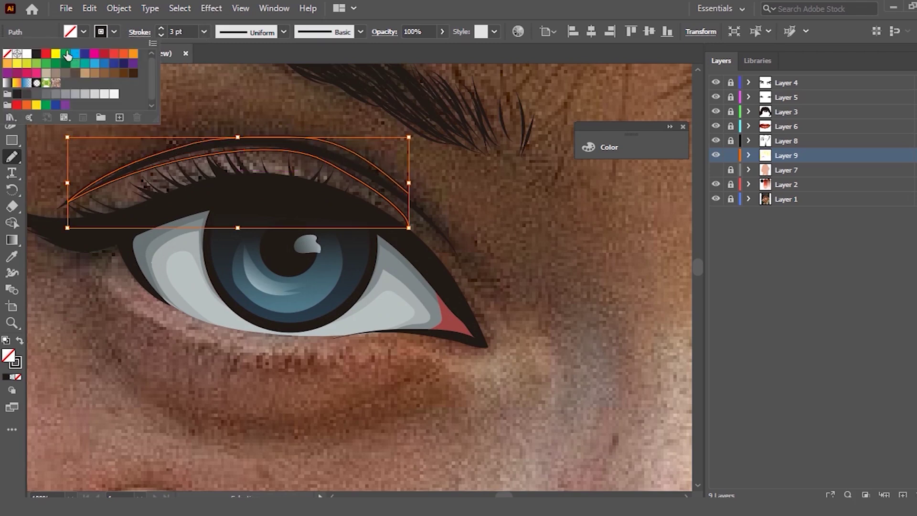
pyautogui.click(63, 56)
pyautogui.click(204, 31)
pyautogui.click(225, 91)
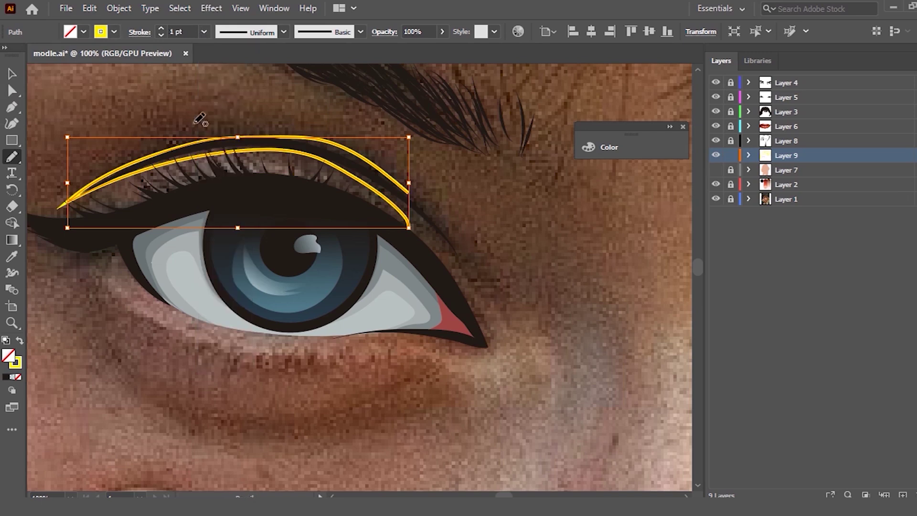
# Step: Redraw the lid crease and the inner and outer curves to refine the eyelid path
pyautogui.moveTo(316, 138); pyautogui.dragTo(459, 252)
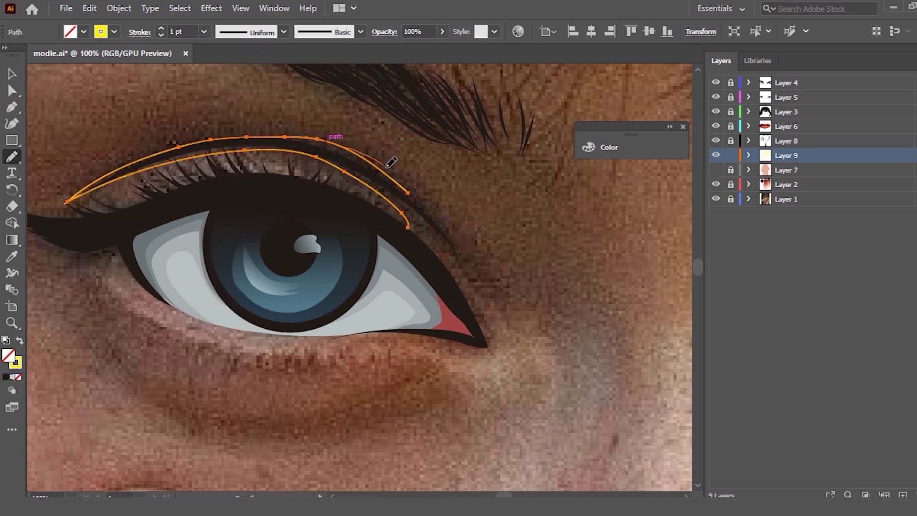
pyautogui.moveTo(441, 229)
pyautogui.mouseDown()
pyautogui.moveTo(310, 149)
pyautogui.moveTo(437, 214)
pyautogui.mouseUp()
pyautogui.moveTo(407, 181); pyautogui.dragTo(191, 139)
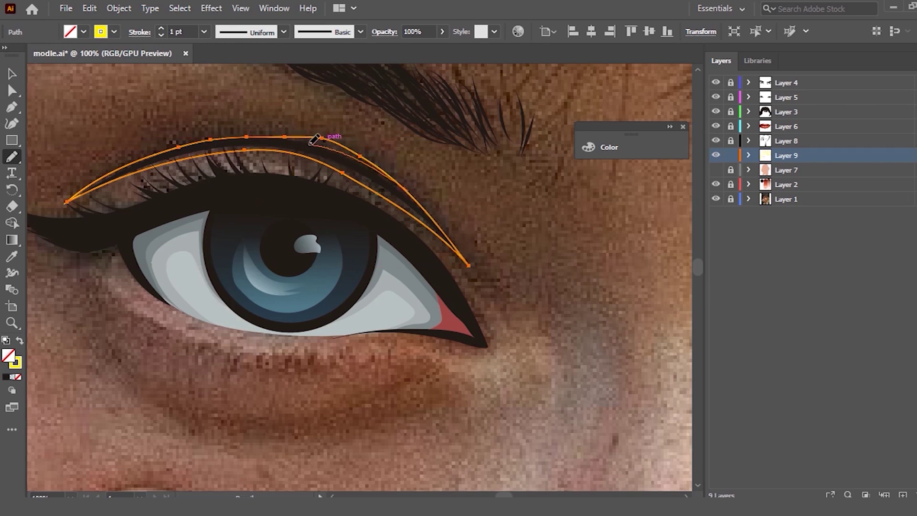
pyautogui.moveTo(409, 203); pyautogui.dragTo(311, 151)
pyautogui.moveTo(211, 147); pyautogui.dragTo(213, 148)
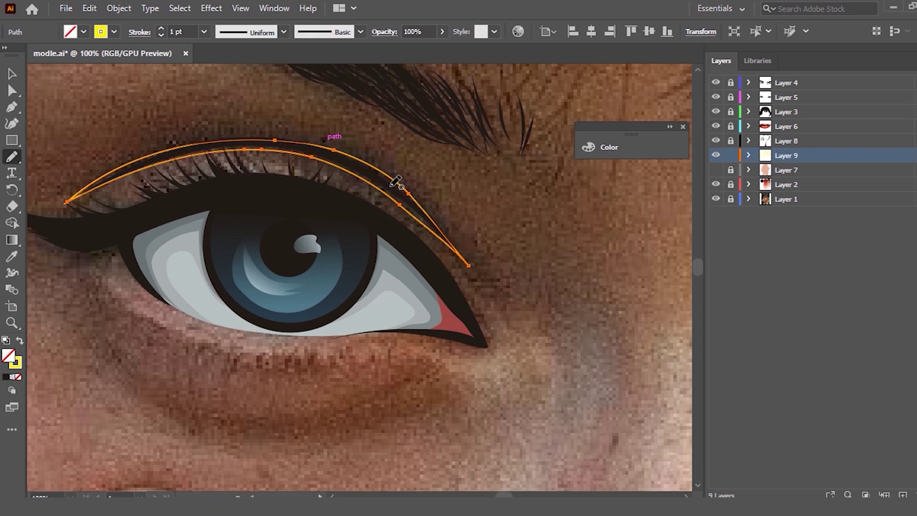
pyautogui.moveTo(407, 190); pyautogui.dragTo(103, 197)
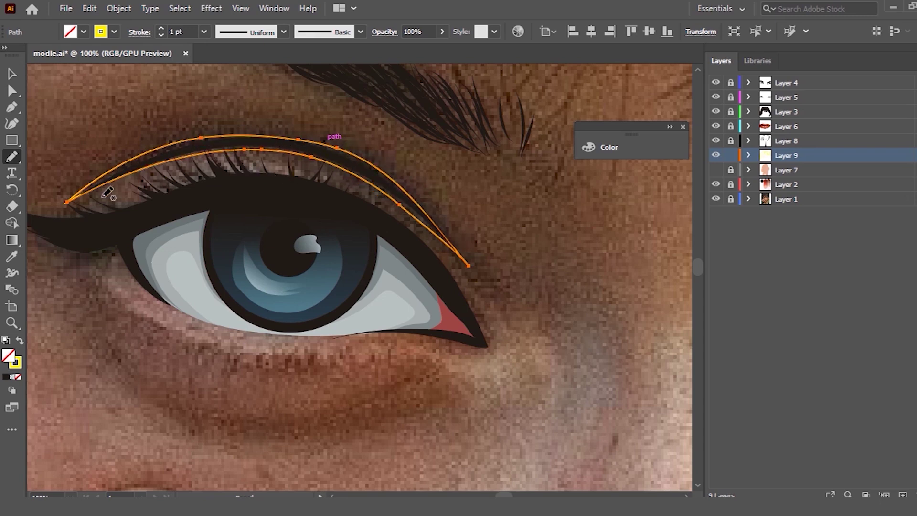
pyautogui.moveTo(124, 159)
pyautogui.mouseDown()
pyautogui.moveTo(221, 135)
pyautogui.moveTo(348, 143)
pyautogui.moveTo(383, 168)
pyautogui.mouseUp()
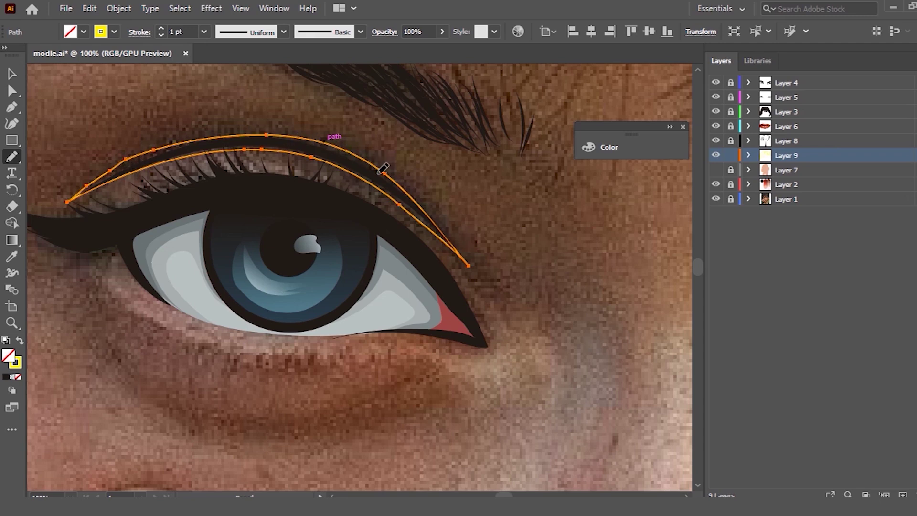
pyautogui.moveTo(148, 154)
pyautogui.mouseDown()
pyautogui.moveTo(58, 211)
pyautogui.moveTo(164, 142)
pyautogui.moveTo(154, 158)
pyautogui.mouseUp()
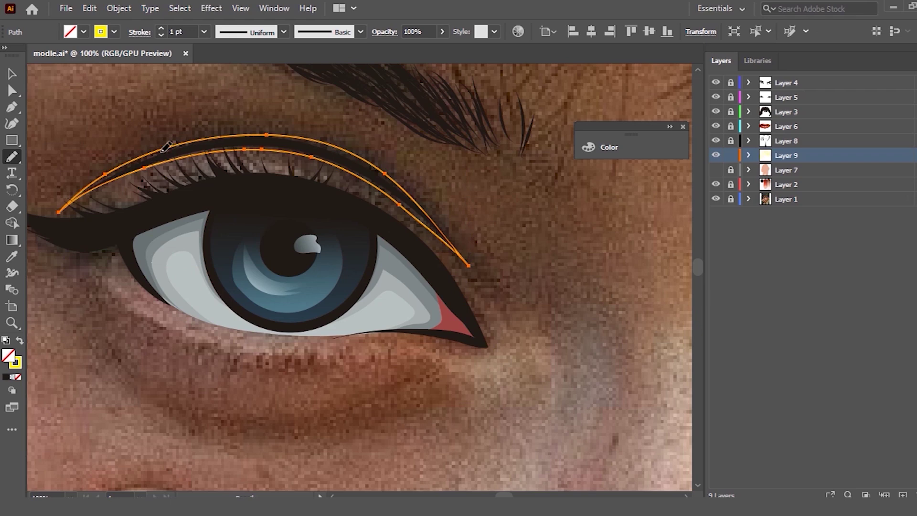
# Step: Trace and reshape the upper-lid fold above the other eye, then zoom out to the full artboard
pyautogui.scroll(-2, 168, 145)
pyautogui.scroll(-3, 167, 146)
pyautogui.scroll(3, 586, 180)
pyautogui.scroll(2, 587, 179)
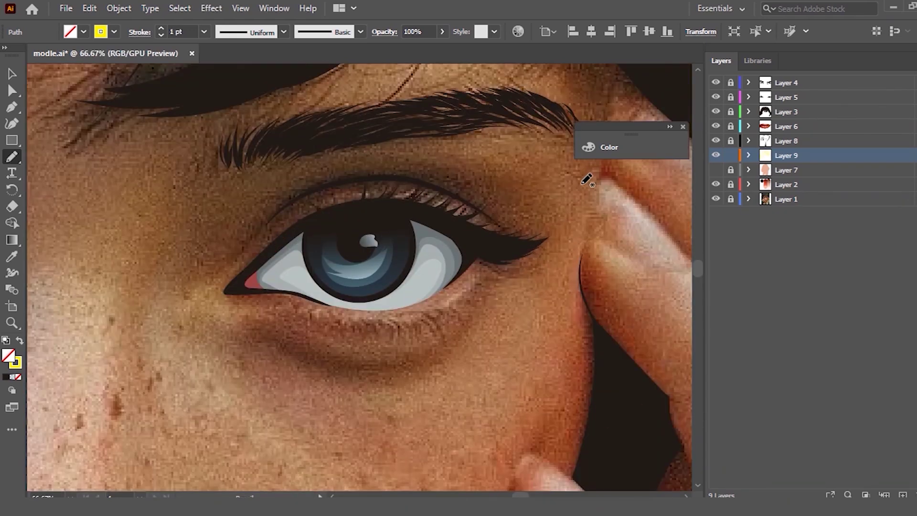
pyautogui.scroll(1, 579, 179)
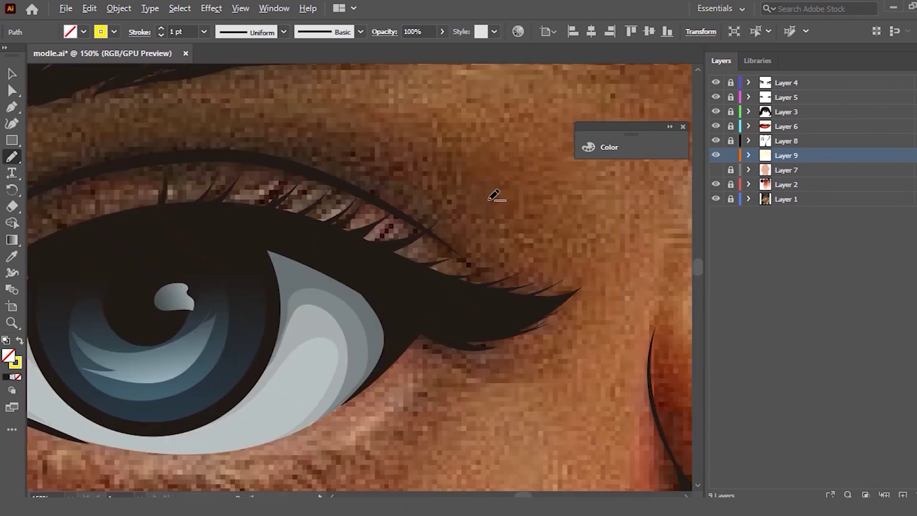
pyautogui.scroll(-1, 496, 194)
pyautogui.scroll(1, 372, 196)
pyautogui.moveTo(295, 173)
pyautogui.mouseDown()
pyautogui.moveTo(251, 188)
pyautogui.moveTo(191, 249)
pyautogui.moveTo(248, 205)
pyautogui.moveTo(360, 174)
pyautogui.moveTo(451, 190)
pyautogui.moveTo(563, 250)
pyautogui.moveTo(516, 205)
pyautogui.moveTo(437, 169)
pyautogui.moveTo(300, 171)
pyautogui.mouseUp()
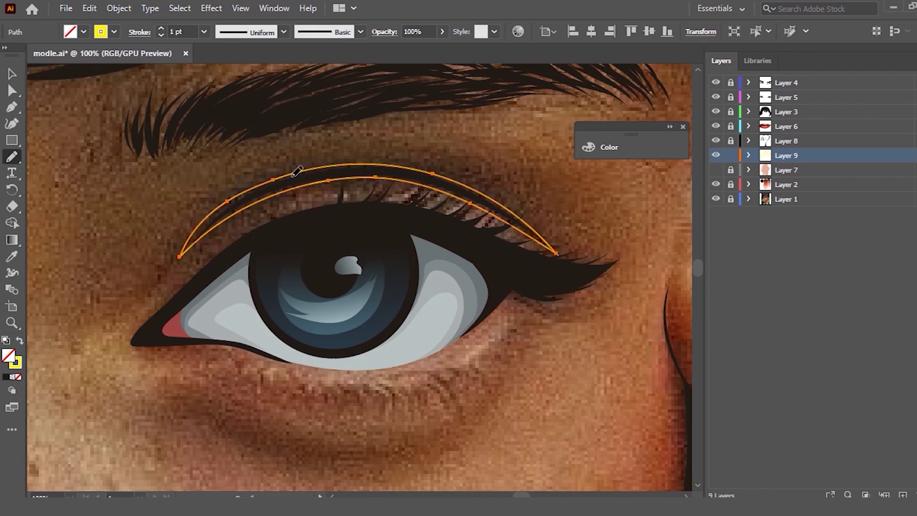
pyautogui.moveTo(234, 203); pyautogui.dragTo(191, 248)
pyautogui.moveTo(181, 251); pyautogui.dragTo(308, 167)
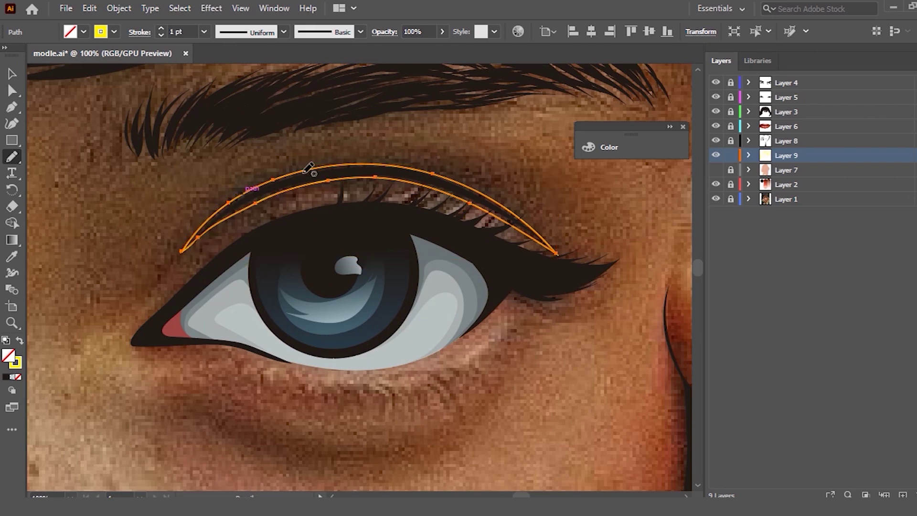
pyautogui.hotkey('ctrl', '-')
pyautogui.hotkey('ctrl', '-')
pyautogui.hotkey('ctrl', '-')
pyautogui.hotkey('ctrl', '-')
pyautogui.hotkey('ctrl', '-')
pyautogui.scroll(-2, 456, 339)
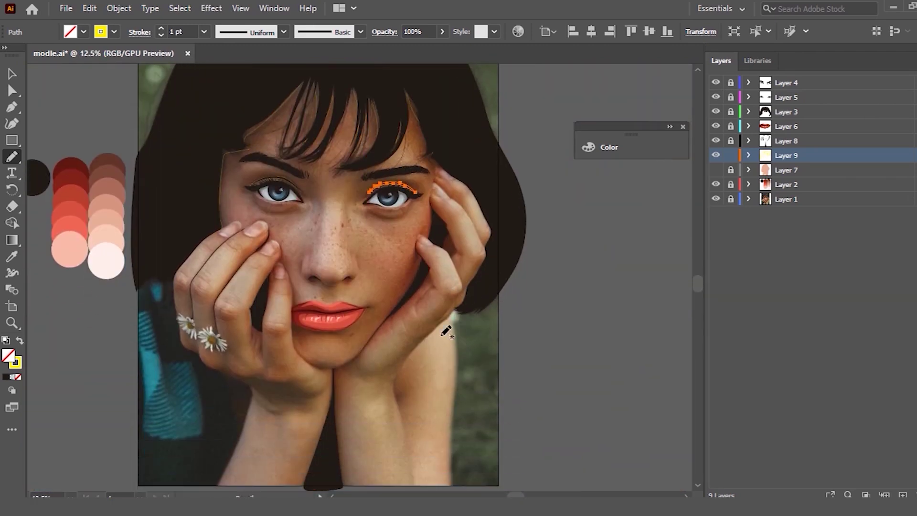
# Step: Zoom in and trace the left and right nostril shadow shapes with the Pencil
pyautogui.hotkey('ctrl', '+')
pyautogui.hotkey('ctrl', '+')
pyautogui.hotkey('ctrl', '+')
pyautogui.hotkey('ctrl', '+')
pyautogui.hotkey('ctrl', '+')
pyautogui.hotkey('ctrl', '+')
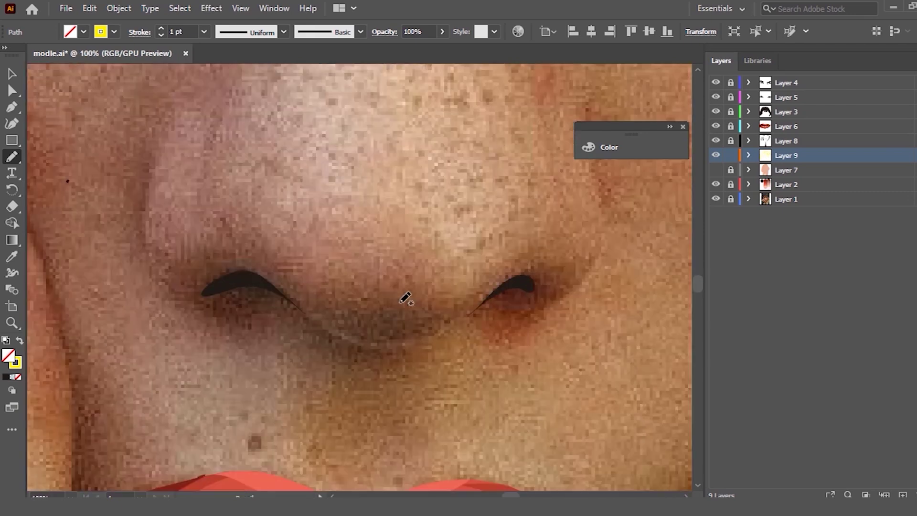
pyautogui.moveTo(274, 279)
pyautogui.mouseDown()
pyautogui.moveTo(197, 298)
pyautogui.moveTo(240, 272)
pyautogui.moveTo(297, 294)
pyautogui.moveTo(258, 261)
pyautogui.mouseUp()
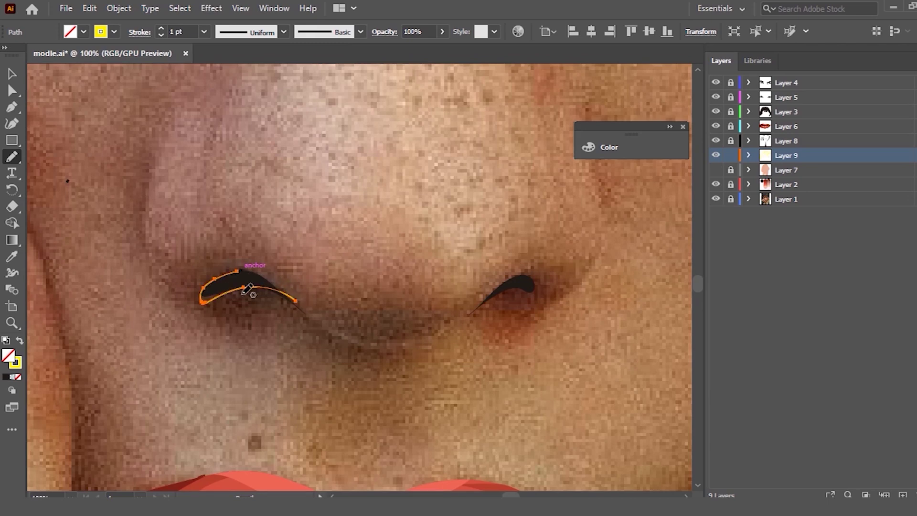
pyautogui.moveTo(495, 288)
pyautogui.mouseDown()
pyautogui.moveTo(514, 293)
pyautogui.moveTo(517, 280)
pyautogui.mouseUp()
pyautogui.scroll(-2, 510, 243)
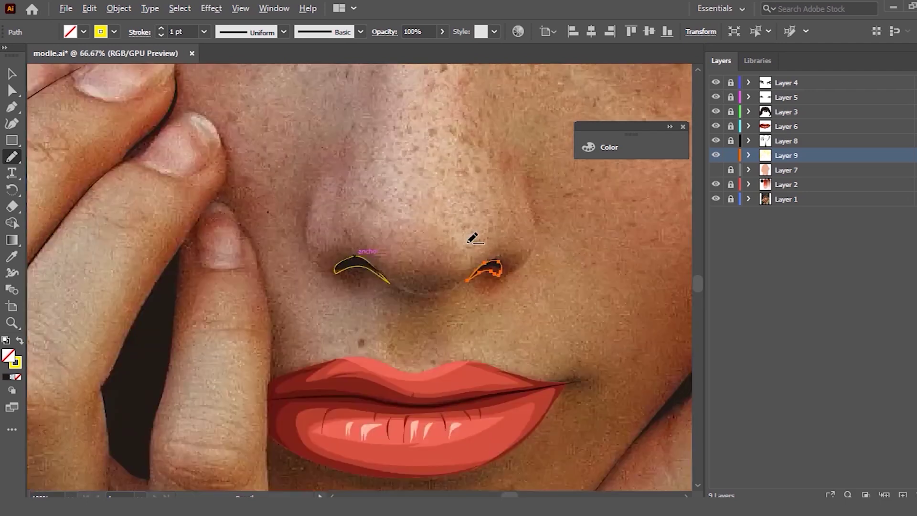
pyautogui.scroll(-2, 473, 233)
pyautogui.scroll(-2, 473, 233)
pyautogui.scroll(2, 451, 240)
pyautogui.scroll(1, 416, 262)
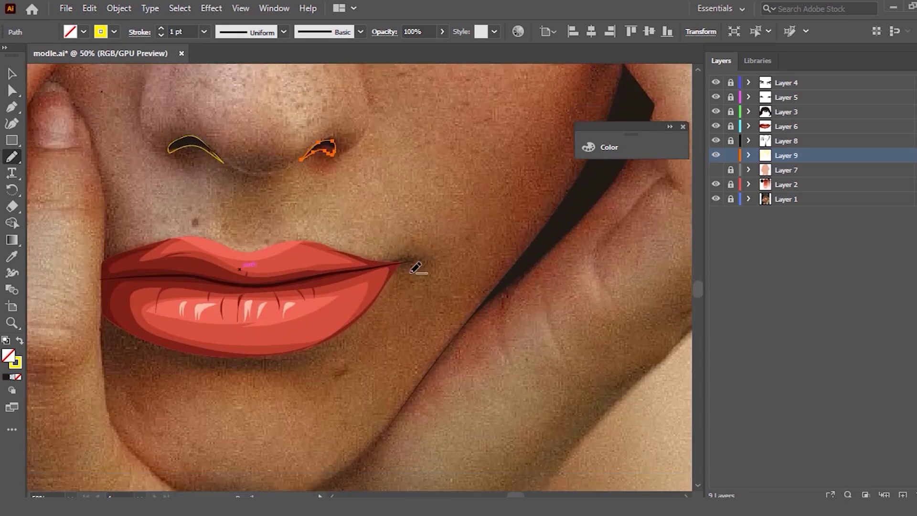
pyautogui.scroll(1, 211, 272)
pyautogui.scroll(1, 268, 272)
pyautogui.scroll(-2, 271, 267)
pyautogui.scroll(1, 267, 272)
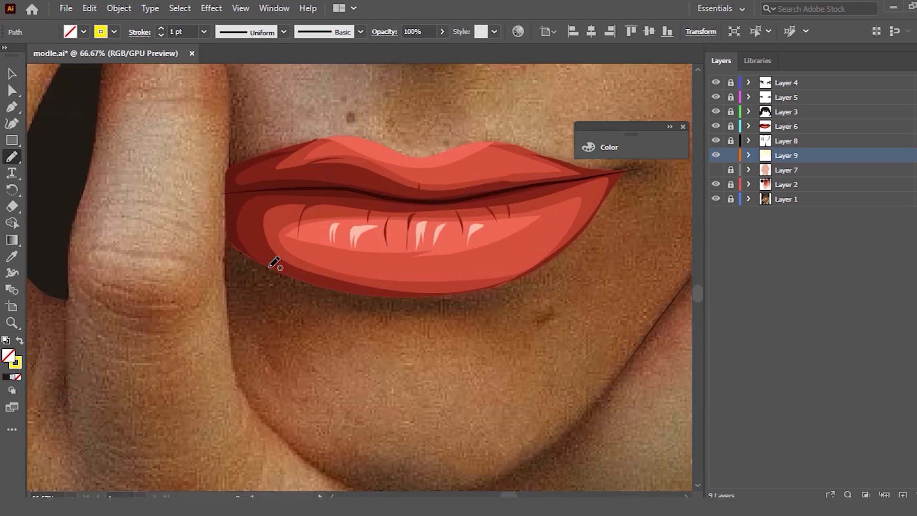
# Step: Trace the shadow along the lower lip's left corner and underside
pyautogui.moveTo(229, 226)
pyautogui.mouseDown()
pyautogui.moveTo(225, 275)
pyautogui.moveTo(231, 260)
pyautogui.moveTo(333, 289)
pyautogui.moveTo(459, 282)
pyautogui.mouseUp()
pyautogui.moveTo(273, 280)
pyautogui.mouseDown()
pyautogui.moveTo(368, 293)
pyautogui.moveTo(451, 276)
pyautogui.moveTo(261, 219)
pyautogui.mouseUp()
pyautogui.moveTo(389, 297)
pyautogui.mouseDown()
pyautogui.moveTo(323, 287)
pyautogui.moveTo(245, 255)
pyautogui.moveTo(225, 310)
pyautogui.mouseUp()
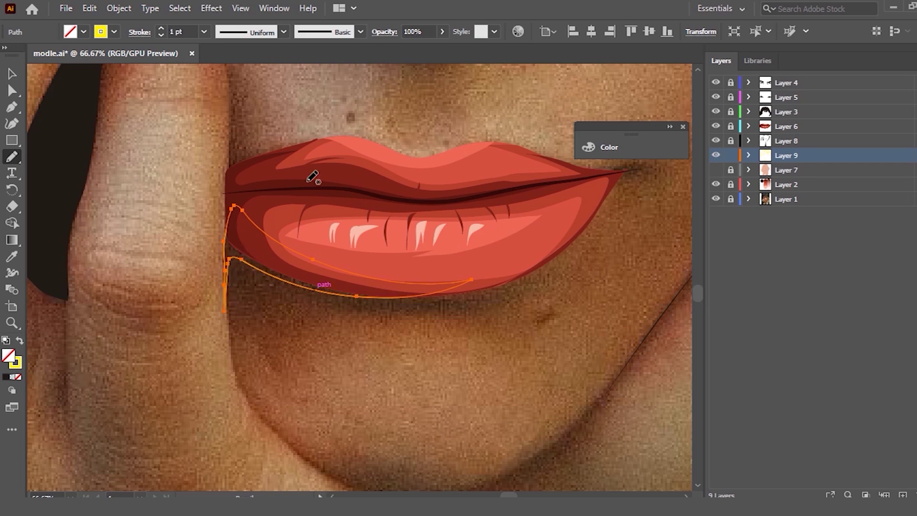
pyautogui.scroll(2, 307, 184)
pyautogui.scroll(-3, 231, 178)
pyautogui.scroll(3, 211, 170)
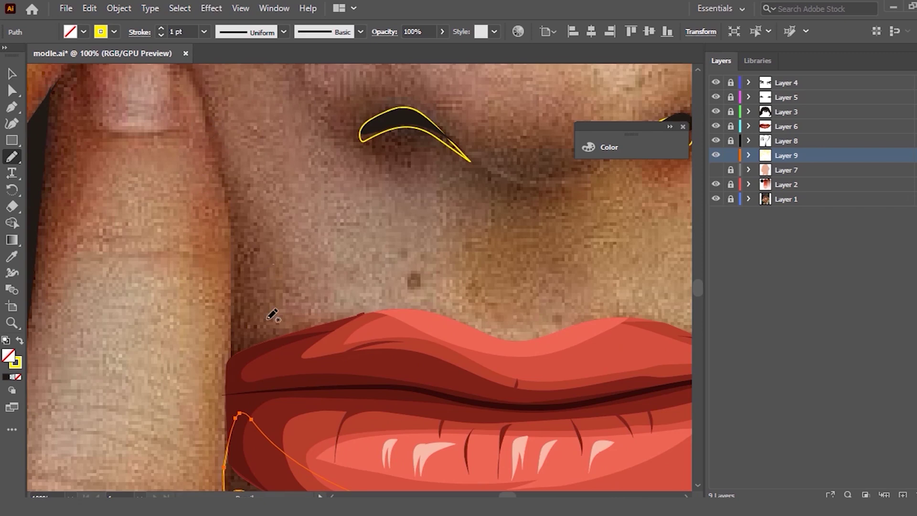
pyautogui.scroll(-2, 228, 277)
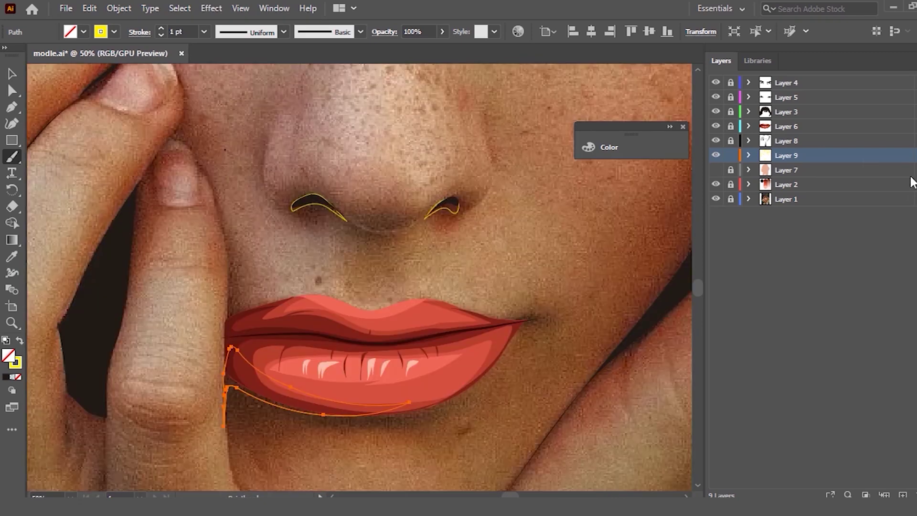
pyautogui.scroll(-2, 278, 225)
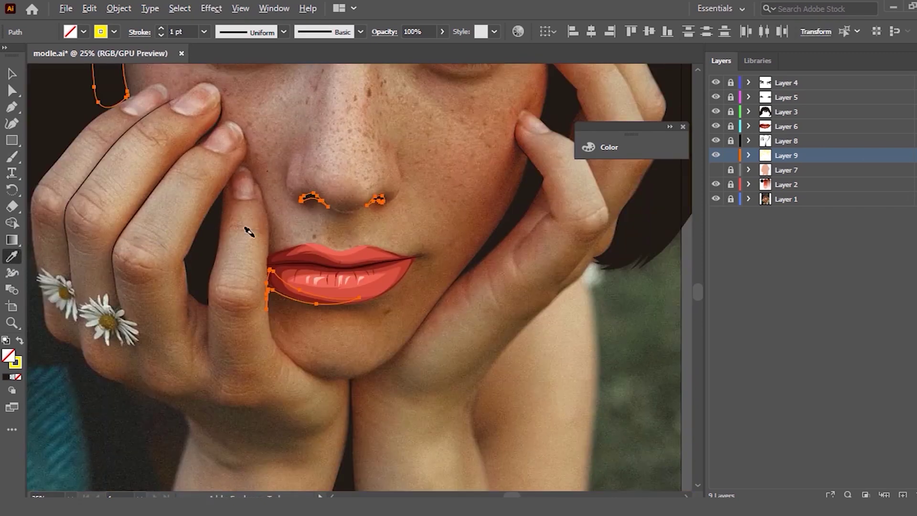
pyautogui.scroll(-3, 153, 229)
# Step: Sample the dark brown swatch colour onto the new shadow shapes with the Eyedropper
pyautogui.press('i')
pyautogui.scroll(1, 173, 144)
pyautogui.scroll(2, 174, 144)
pyautogui.click(176, 165)
# Step: Return to the Selection tool and deselect the nostril and lip paths
pyautogui.press('v')
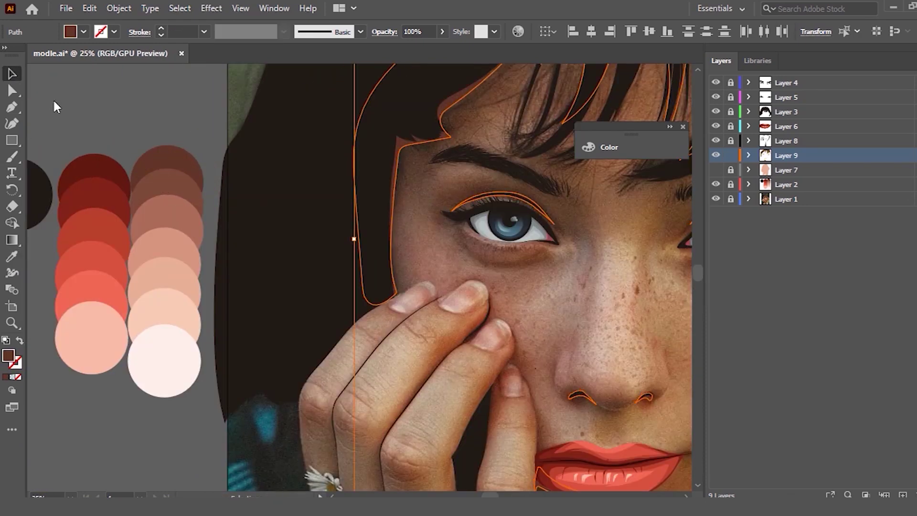
pyautogui.click(203, 168)
pyautogui.scroll(-2, 419, 236)
pyautogui.scroll(1, 419, 236)
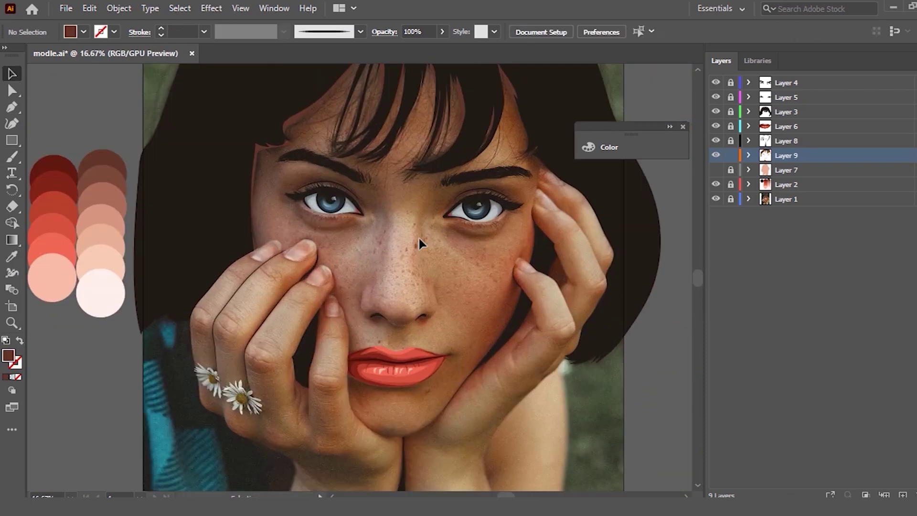
pyautogui.scroll(4, 602, 279)
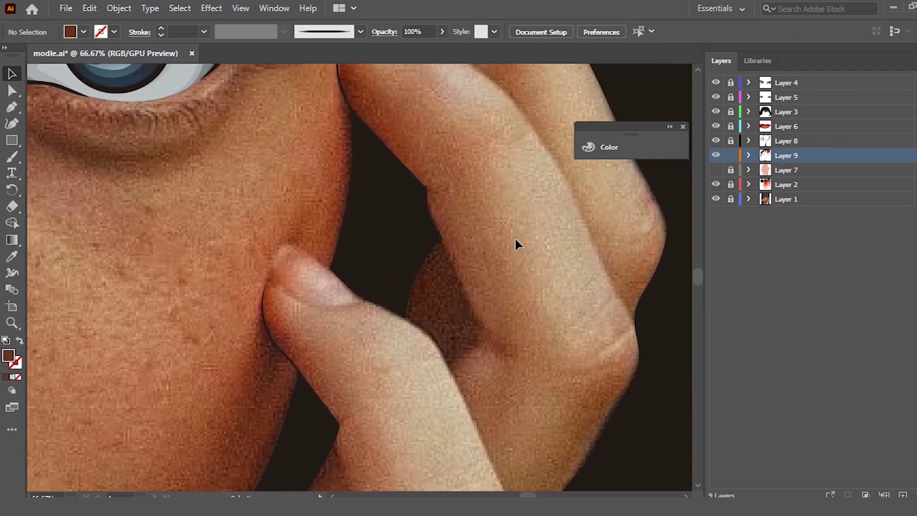
pyautogui.scroll(1, 512, 234)
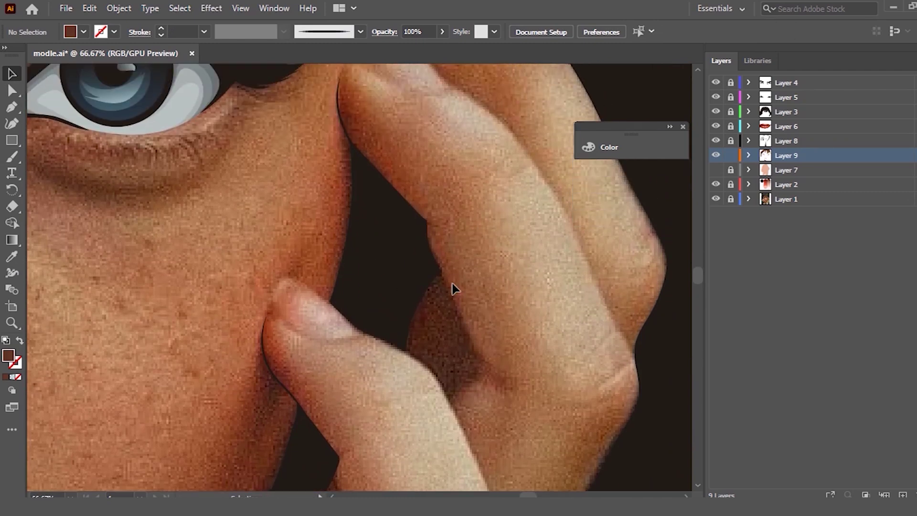
# Step: Trace the outline of the dark gap between the two fingers with the Pencil
pyautogui.press('n')
pyautogui.moveTo(428, 237); pyautogui.dragTo(482, 361)
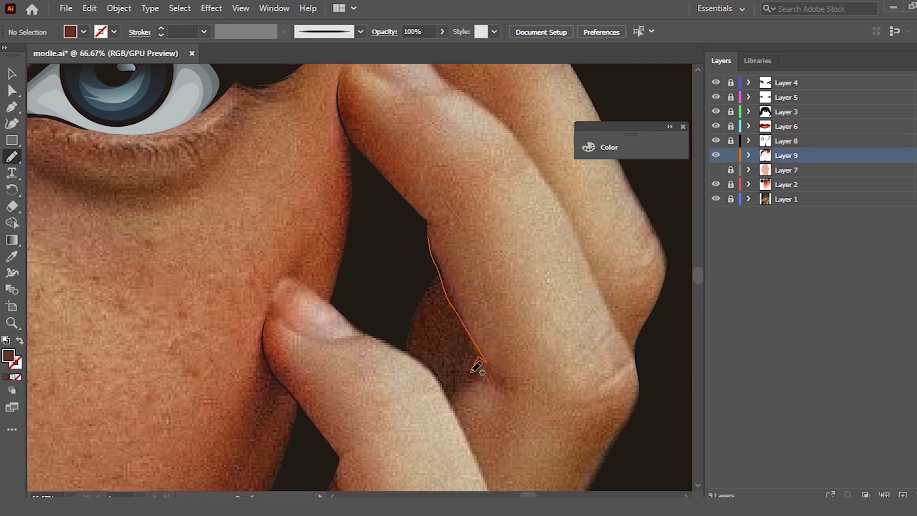
pyautogui.moveTo(477, 367); pyautogui.dragTo(417, 361)
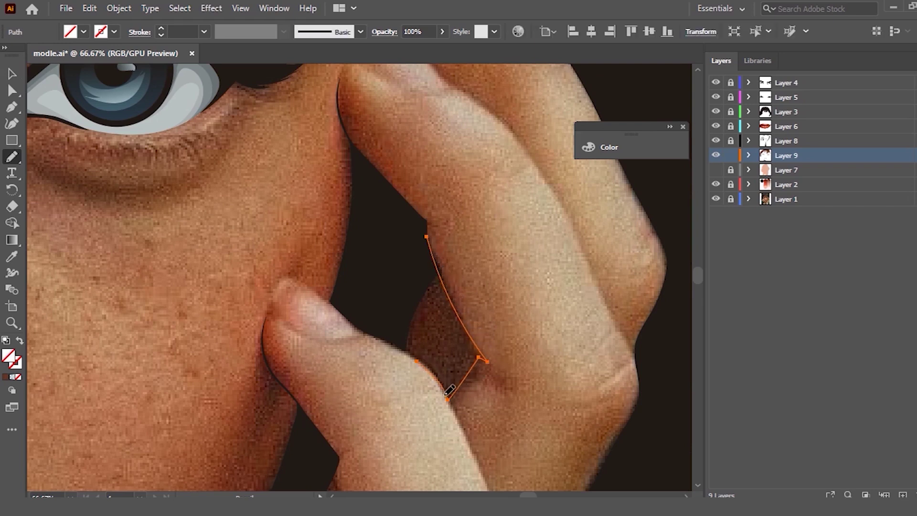
pyautogui.moveTo(407, 349); pyautogui.dragTo(432, 253)
pyautogui.scroll(-1, 461, 272)
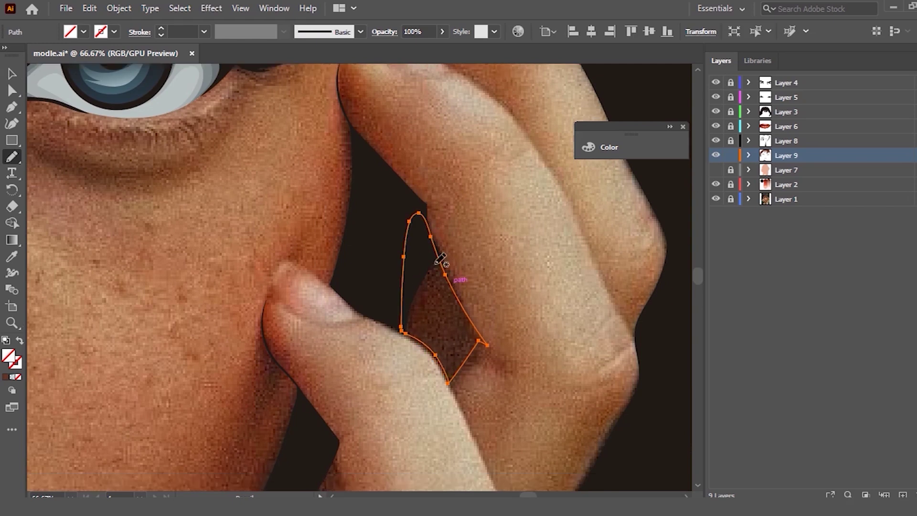
pyautogui.keyDown('alt'); pyautogui.scroll(2, 492, 311); pyautogui.keyUp('alt')
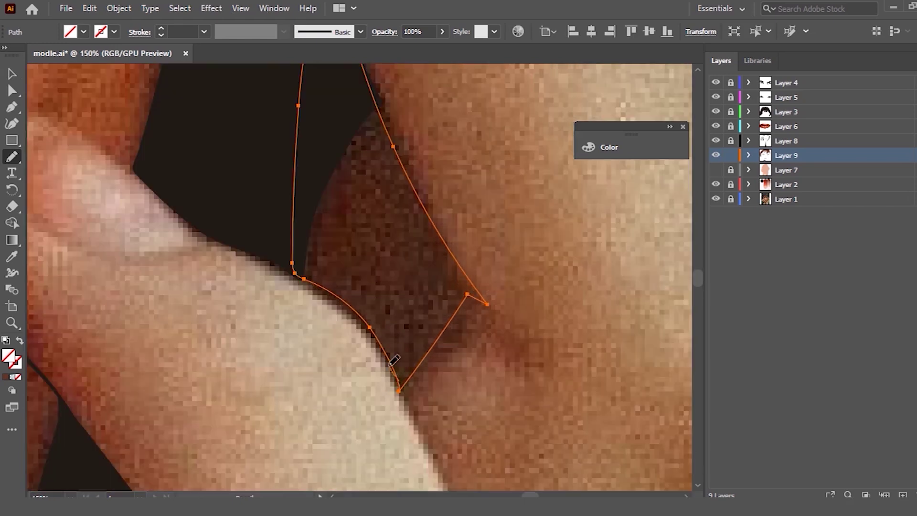
pyautogui.moveTo(301, 277); pyautogui.dragTo(293, 270)
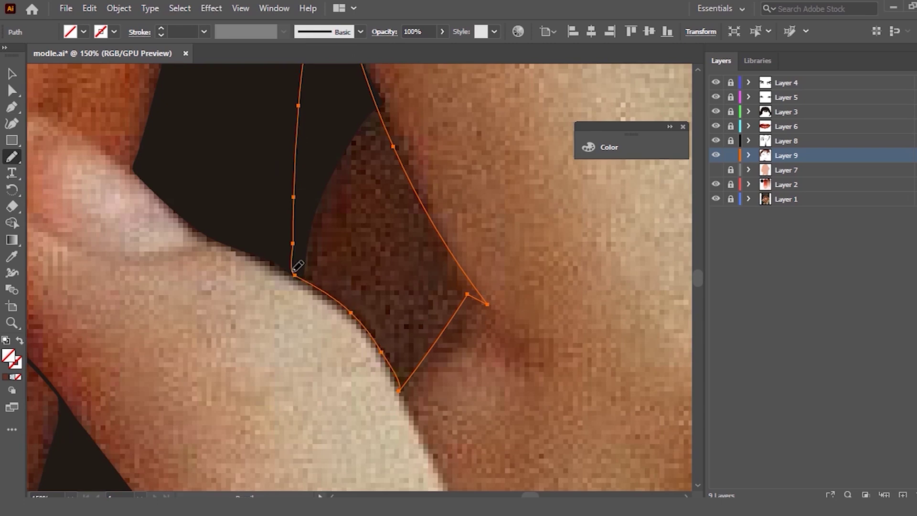
pyautogui.keyDown('alt'); pyautogui.scroll(-3, 294, 269); pyautogui.keyUp('alt')
pyautogui.keyDown('alt'); pyautogui.scroll(-2, 451, 199); pyautogui.keyUp('alt')
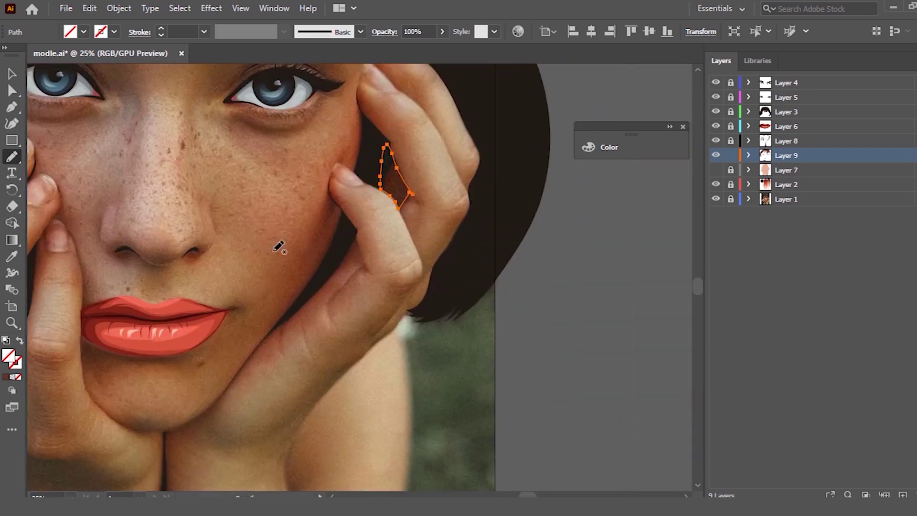
pyautogui.keyDown('alt'); pyautogui.scroll(1, 278, 247); pyautogui.keyUp('alt')
# Step: Fill the finger-gap shape with the dark nostril colour, then deselect it
pyautogui.click(12, 257)
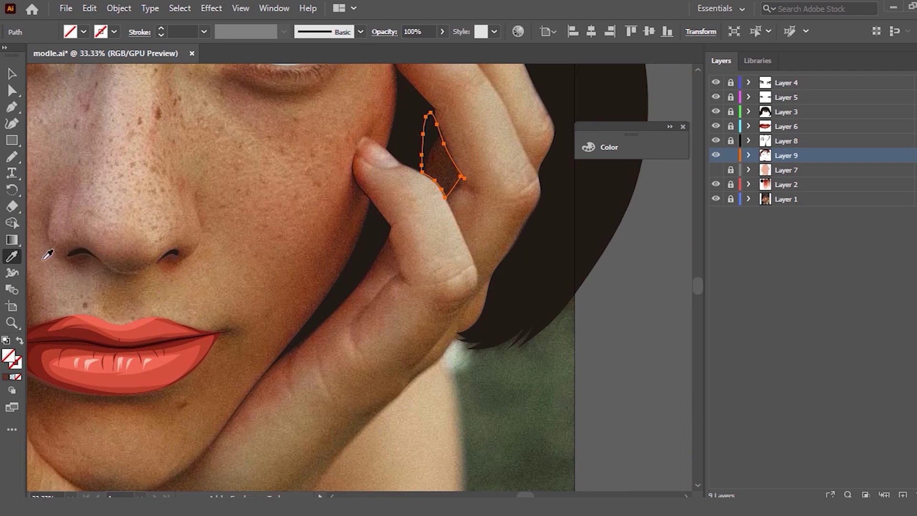
pyautogui.keyDown('alt'); pyautogui.scroll(3, 47, 255); pyautogui.keyUp('alt')
pyautogui.keyDown('ctrl'); pyautogui.click(114, 246); pyautogui.keyUp('ctrl')
pyautogui.click(99, 252)
pyautogui.hotkey('ctrl', 'shift', 'a')
pyautogui.click(12, 73)
pyautogui.keyDown('alt'); pyautogui.scroll(-3, 305, 197); pyautogui.keyUp('alt')
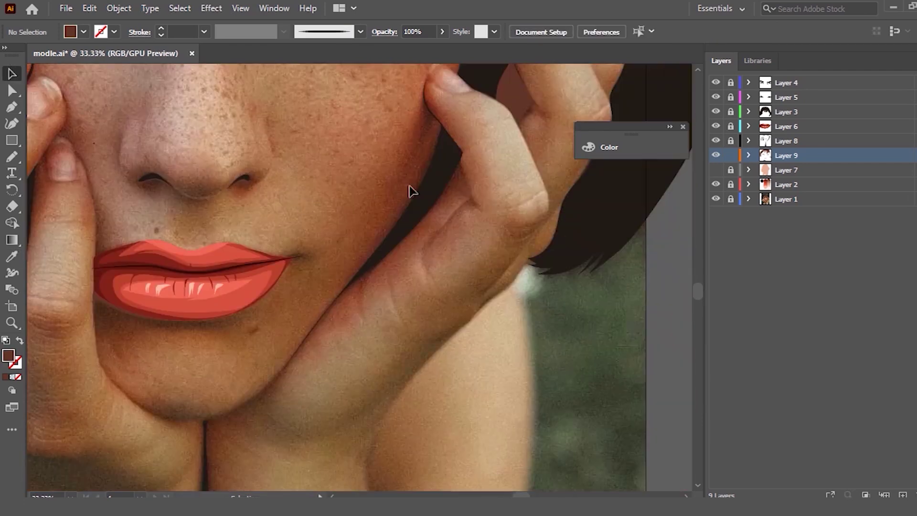
# Step: Paint a brown Paintbrush contour stroke along the thumb edge
pyautogui.scroll(1, 383, 194)
pyautogui.keyDown('alt'); pyautogui.scroll(-1, 531, 119); pyautogui.keyUp('alt')
pyautogui.keyDown('alt'); pyautogui.scroll(2, 531, 140); pyautogui.keyUp('alt')
pyautogui.hscroll(2, 561, 195)
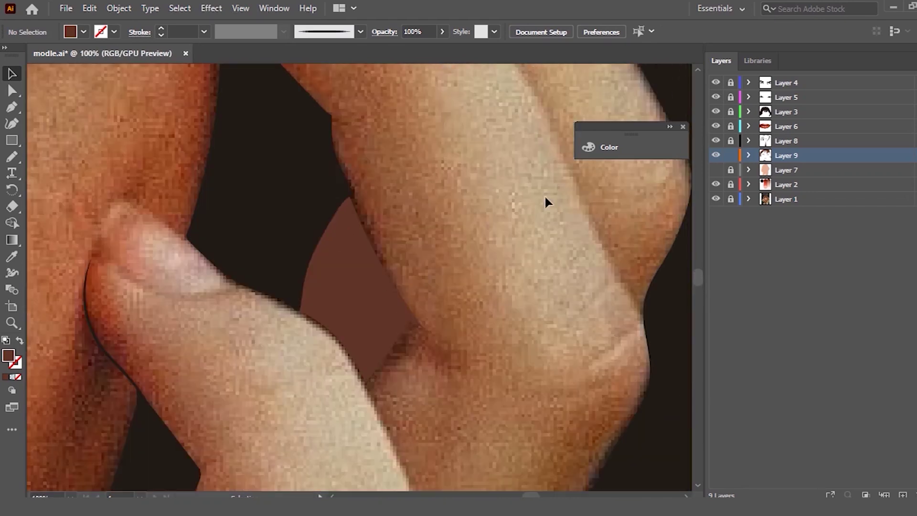
pyautogui.keyDown('alt'); pyautogui.scroll(-1, 382, 240); pyautogui.keyUp('alt')
pyautogui.keyDown('alt'); pyautogui.scroll(-1, 386, 237); pyautogui.keyUp('alt')
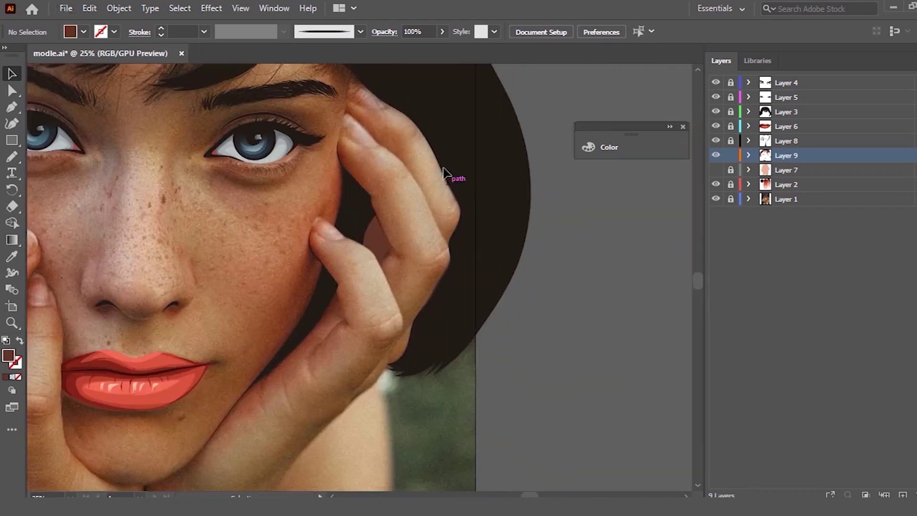
pyautogui.keyDown('alt'); pyautogui.scroll(1, 389, 145); pyautogui.keyUp('alt')
pyautogui.keyDown('alt'); pyautogui.scroll(1, 374, 147); pyautogui.keyUp('alt')
pyautogui.keyDown('alt'); pyautogui.scroll(-2, 367, 176); pyautogui.keyUp('alt')
pyautogui.scroll(-3, 302, 257)
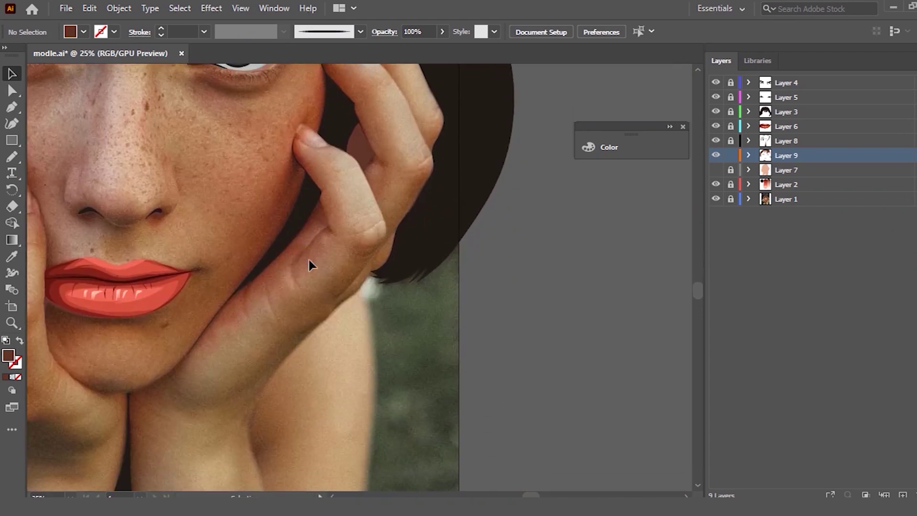
pyautogui.keyDown('alt'); pyautogui.scroll(1, 208, 267); pyautogui.keyUp('alt')
pyautogui.keyDown('alt'); pyautogui.scroll(2, 321, 232); pyautogui.keyUp('alt')
pyautogui.scroll(1, 377, 179)
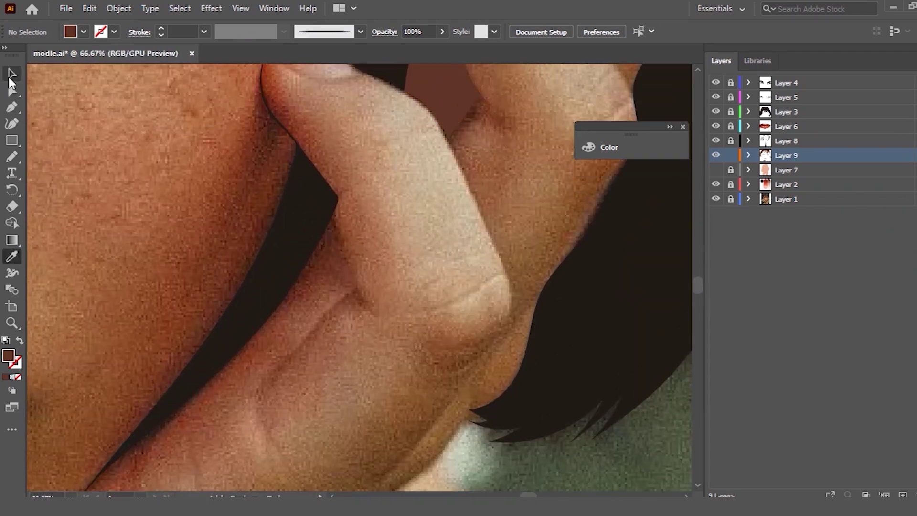
pyautogui.press('b')
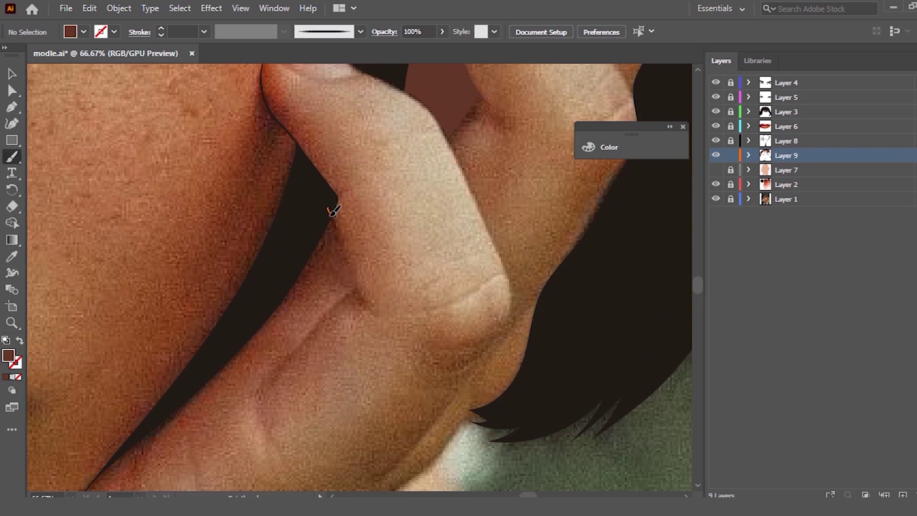
pyautogui.moveTo(365, 300); pyautogui.dragTo(364, 301)
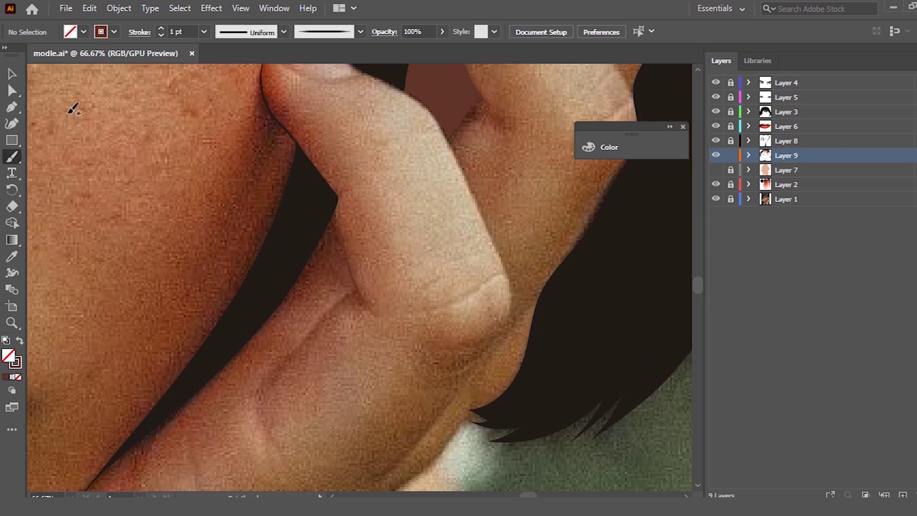
# Step: Set the new brush stroke's weight to 3 pt and deselect it
pyautogui.click(11, 74)
pyautogui.click(347, 245)
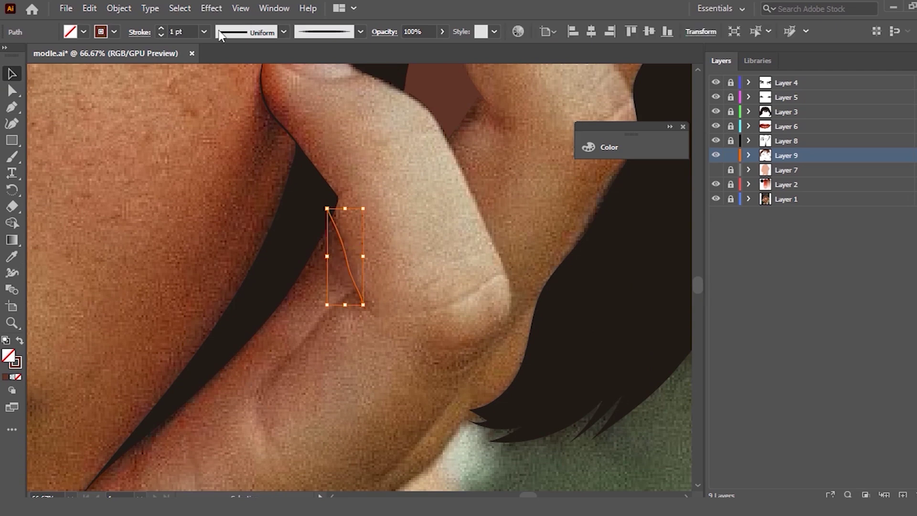
pyautogui.click(204, 31)
pyautogui.click(223, 122)
pyautogui.click(323, 297)
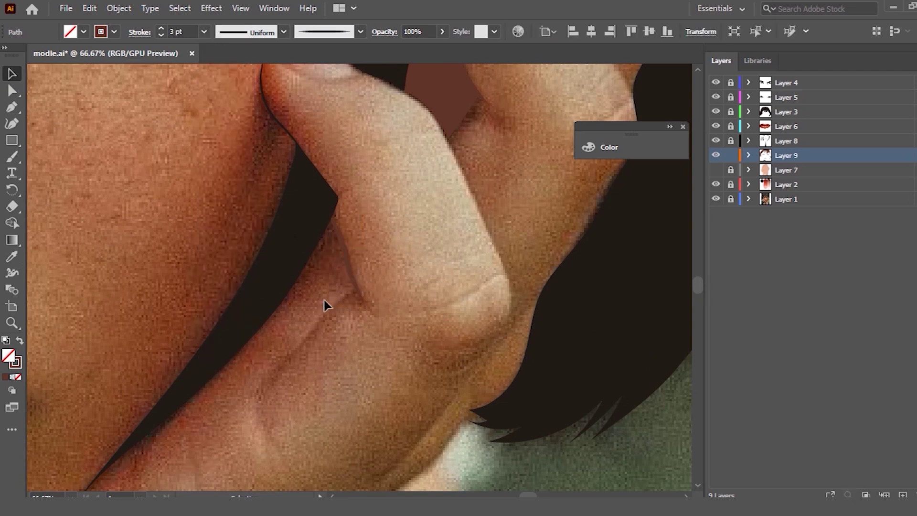
# Step: Paint contour strokes along the finger edge and the thumb's inner edge
pyautogui.press('b')
pyautogui.moveTo(312, 332); pyautogui.dragTo(293, 348)
pyautogui.moveTo(328, 209); pyautogui.dragTo(363, 306)
pyautogui.moveTo(313, 329); pyautogui.dragTo(272, 385)
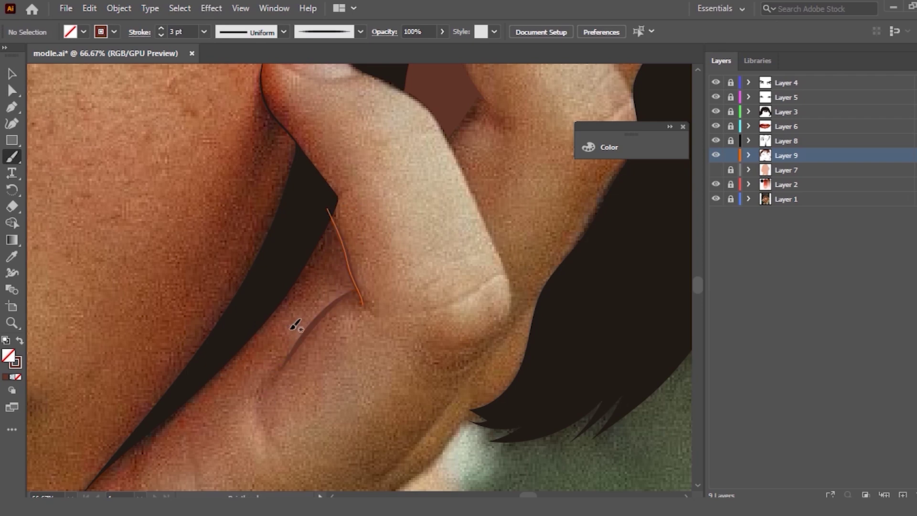
pyautogui.scroll(-1, 290, 262)
pyautogui.scroll(-2, 334, 263)
pyautogui.scroll(1, 397, 279)
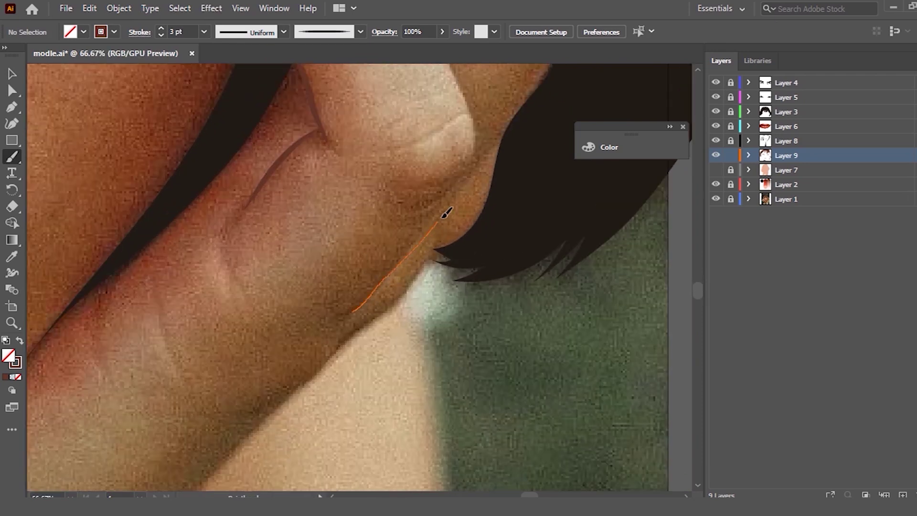
# Step: Paint contours along the lower finger above the jaw and the finger beside the hair
pyautogui.moveTo(475, 157); pyautogui.dragTo(474, 161)
pyautogui.scroll(2, 449, 168)
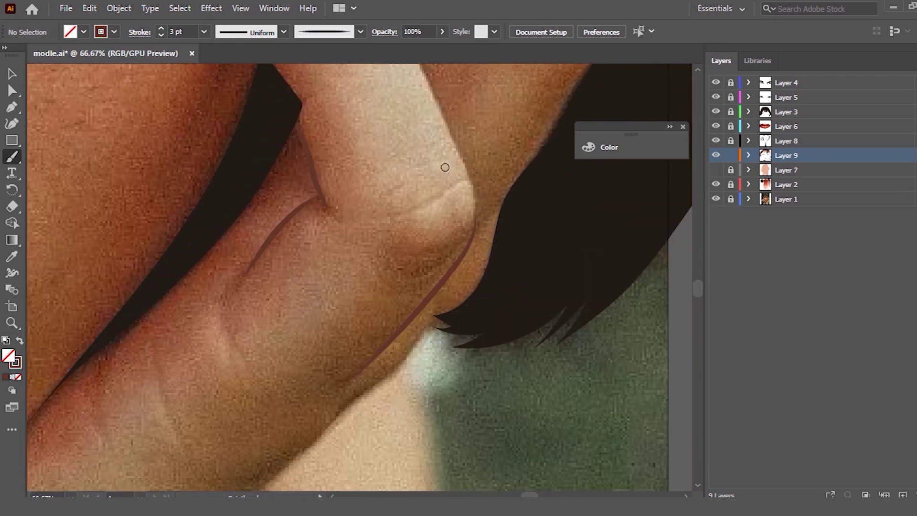
pyautogui.scroll(-1, 477, 160)
pyautogui.scroll(1, 502, 153)
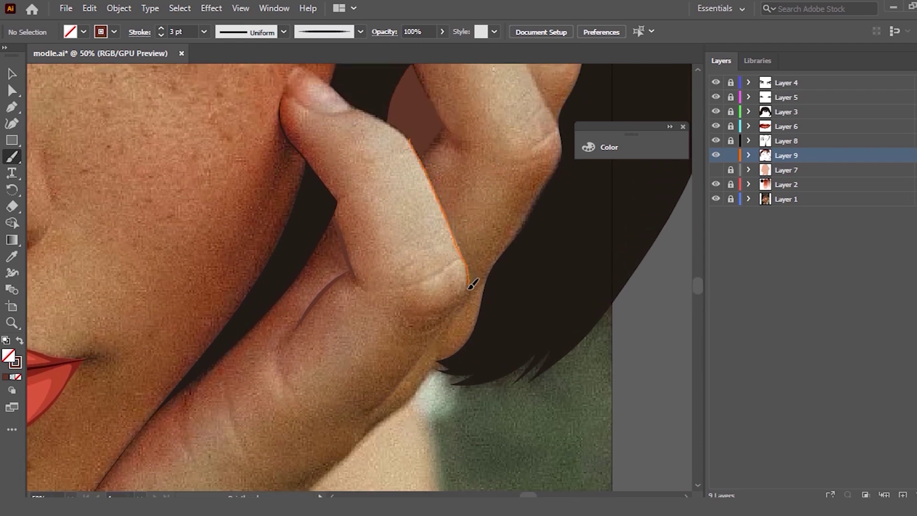
pyautogui.moveTo(432, 339); pyautogui.dragTo(430, 343)
pyautogui.moveTo(388, 397); pyautogui.dragTo(444, 329)
pyautogui.moveTo(423, 152); pyautogui.dragTo(424, 154)
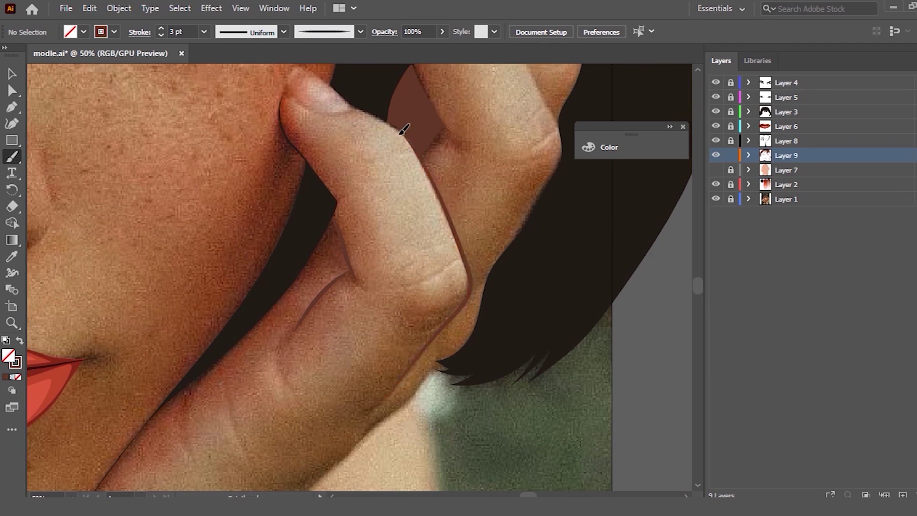
pyautogui.scroll(-2, 536, 144)
pyautogui.scroll(3, 517, 158)
pyautogui.scroll(2, 334, 146)
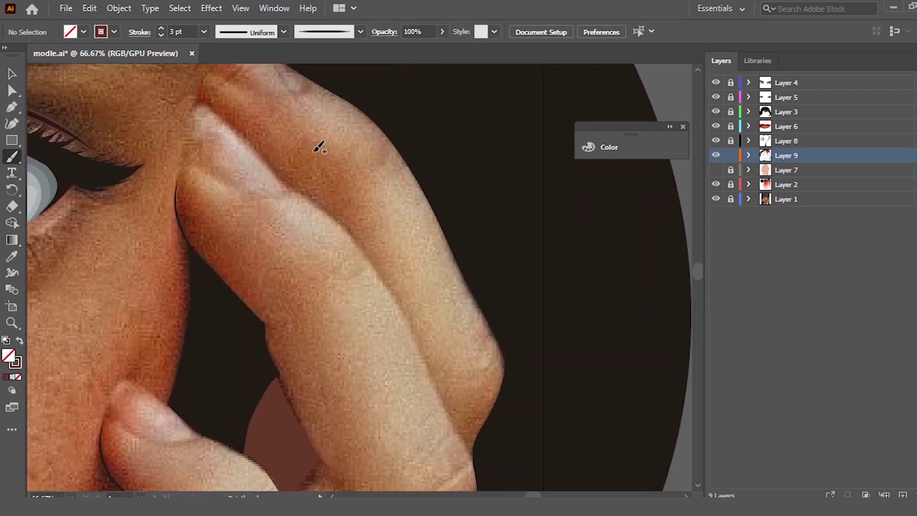
# Step: Try several Paintbrush contour strokes along the upper finger edge, undoing the unwanted ones
pyautogui.moveTo(183, 158)
pyautogui.mouseDown()
pyautogui.moveTo(196, 231)
pyautogui.moveTo(188, 238)
pyautogui.mouseUp()
pyautogui.hotkey('ctrl', 'z')
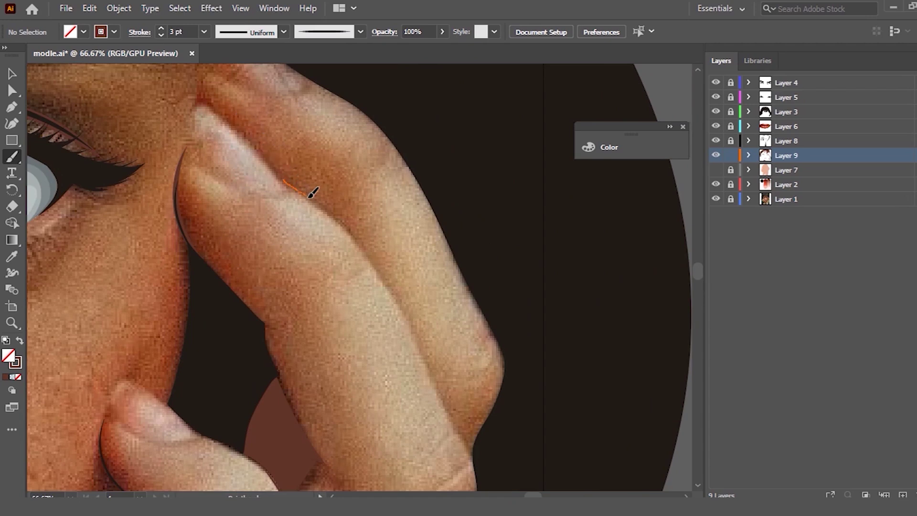
pyautogui.moveTo(354, 223); pyautogui.dragTo(354, 223)
pyautogui.hotkey('ctrl', 'z')
pyautogui.moveTo(298, 190); pyautogui.dragTo(324, 205)
pyautogui.moveTo(415, 335); pyautogui.dragTo(417, 335)
pyautogui.hotkey('ctrl', 'z')
# Step: Paint the brown contour down the finger edge beside the eye, retrying until it sits right
pyautogui.moveTo(470, 442); pyautogui.dragTo(461, 437)
pyautogui.moveTo(424, 367); pyautogui.dragTo(423, 365)
pyautogui.hotkey('ctrl', 'z')
pyautogui.moveTo(389, 297); pyautogui.dragTo(390, 296)
pyautogui.hotkey('ctrl', 'z')
pyautogui.moveTo(278, 167); pyautogui.dragTo(277, 168)
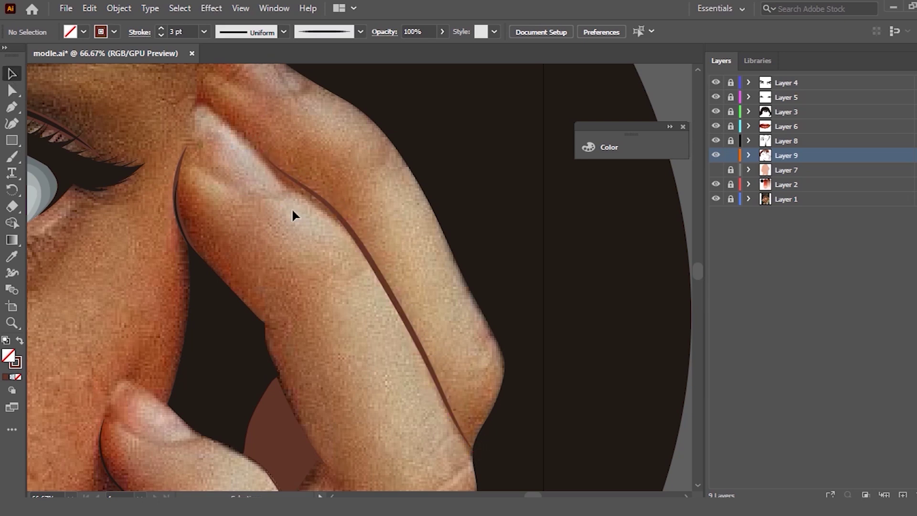
# Step: Select the finger contour and redraw its upper end to extend it toward the fingertip
pyautogui.keyDown('ctrl'); pyautogui.click(337, 214); pyautogui.keyUp('ctrl')
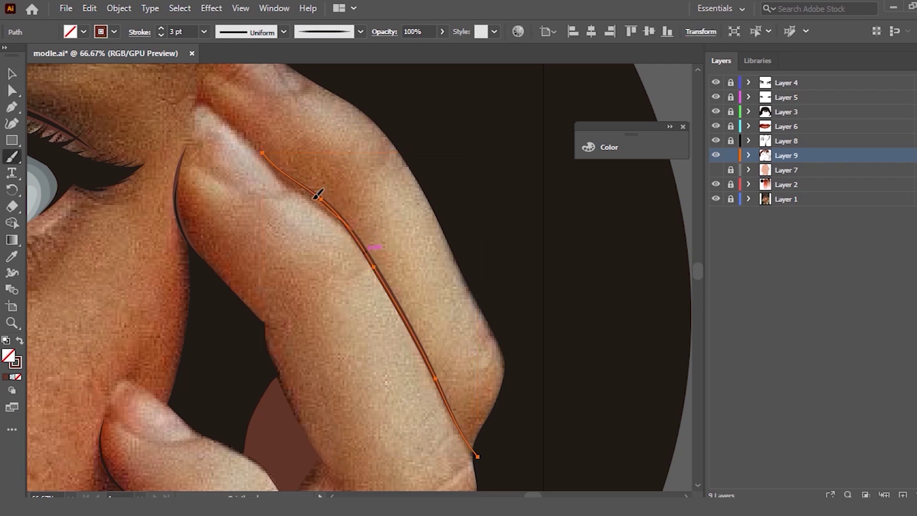
pyautogui.keyDown('ctrl'); pyautogui.click(350, 222); pyautogui.keyUp('ctrl')
pyautogui.moveTo(283, 168); pyautogui.dragTo(221, 96)
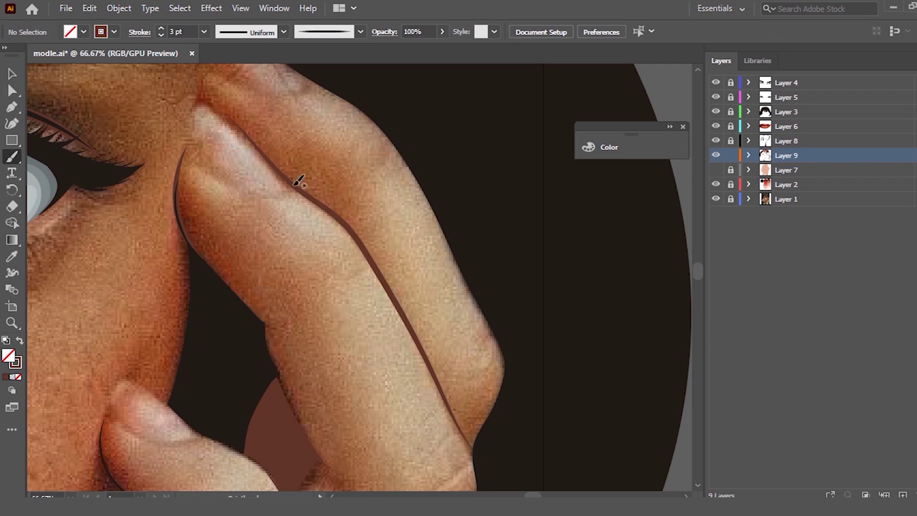
pyautogui.scroll(-3, 368, 177)
pyautogui.scroll(-2, 269, 254)
pyautogui.scroll(-2, 229, 260)
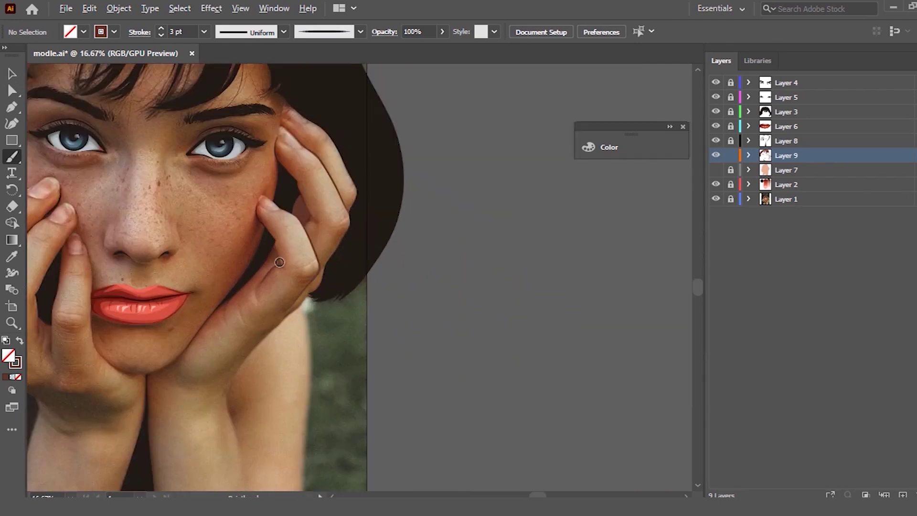
pyautogui.scroll(2, 258, 258)
pyautogui.scroll(-2, 270, 258)
pyautogui.scroll(2, 285, 242)
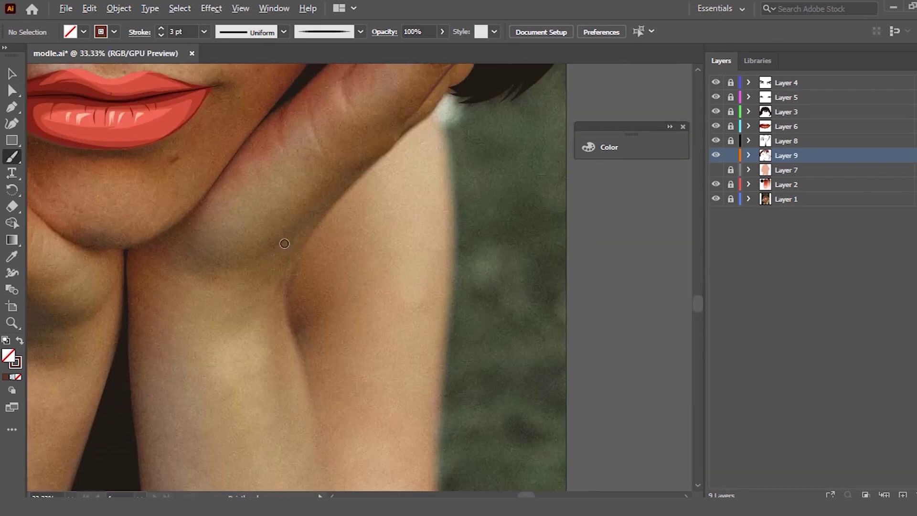
pyautogui.scroll(-2, 368, 249)
pyautogui.scroll(2, 352, 252)
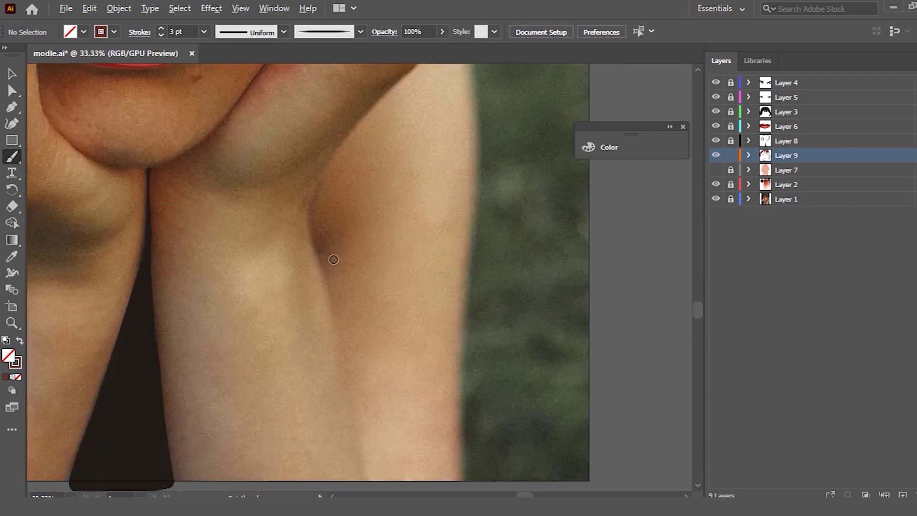
pyautogui.scroll(1, 393, 219)
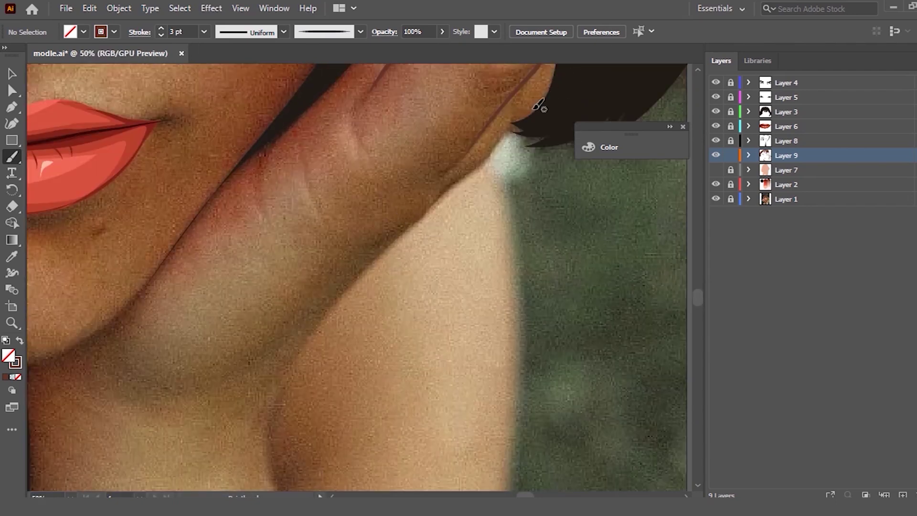
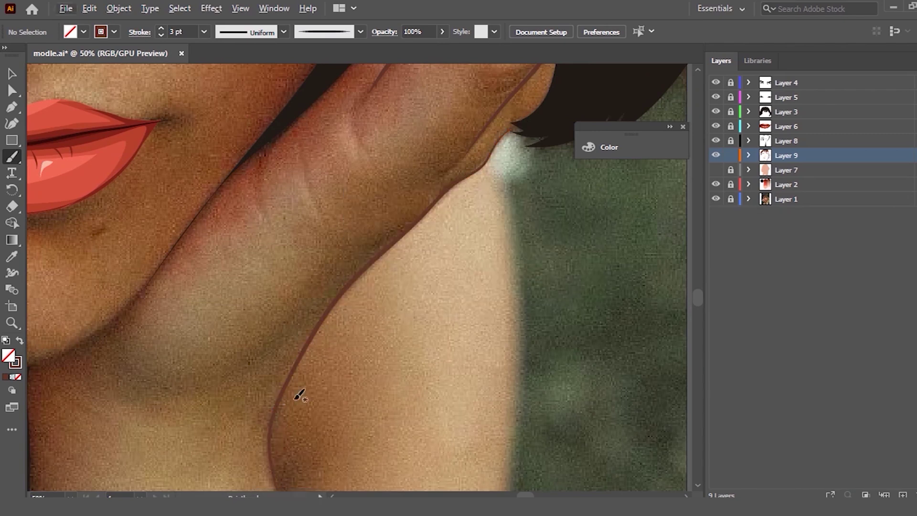
# Step: Select the inner arm outline path and redraw it with the Paintbrush
pyautogui.scroll(-1, 301, 393)
pyautogui.scroll(-2, 330, 300)
pyautogui.scroll(1, 329, 300)
pyautogui.press('v')
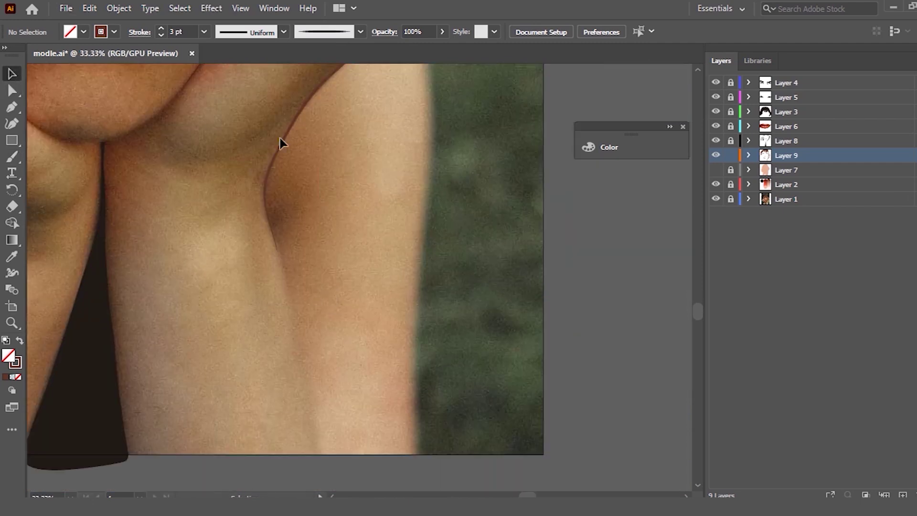
pyautogui.click(286, 153)
pyautogui.press('b')
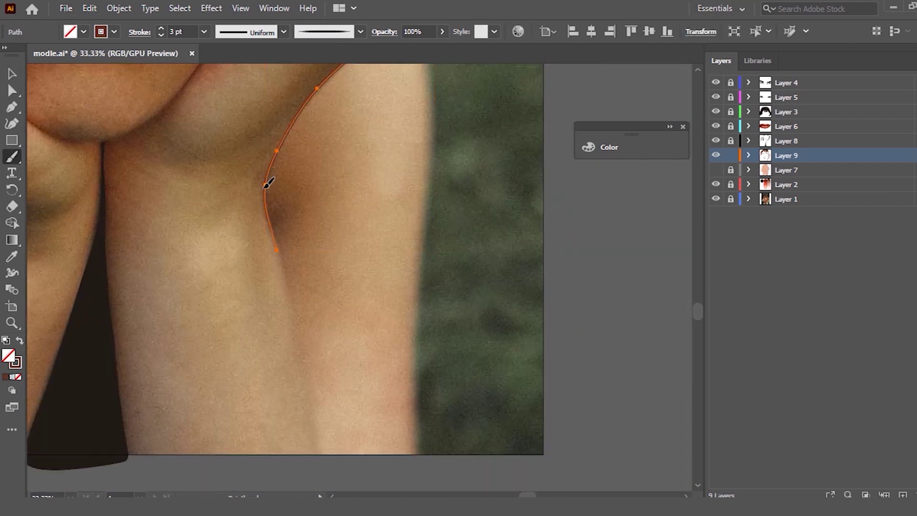
pyautogui.hotkey('ctrl', 'shift', 'a')
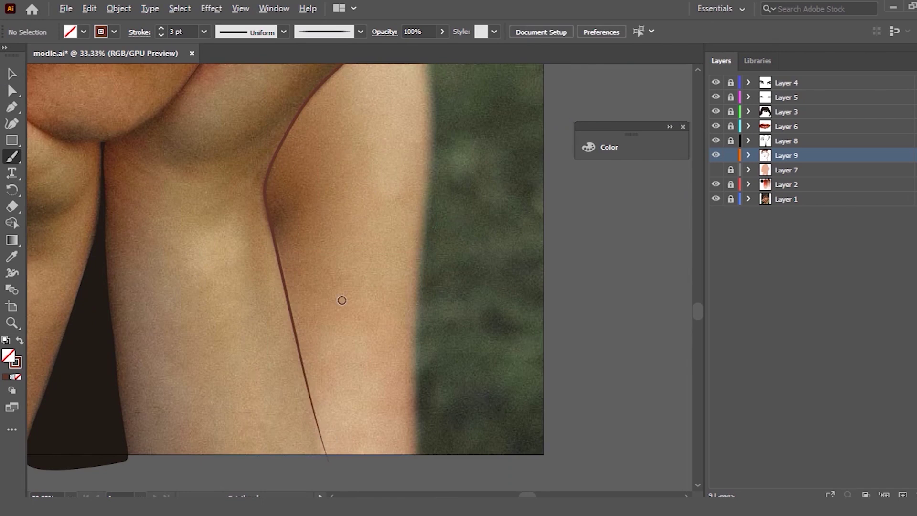
# Step: Trace the left edge of the wrist down to the artboard bottom with brush strokes
pyautogui.scroll(-1, 341, 291)
pyautogui.scroll(-2, 334, 289)
pyautogui.hscroll(-2, 286, 248)
pyautogui.scroll(2, 419, 236)
pyautogui.scroll(1, 159, 311)
pyautogui.scroll(1, 220, 293)
pyautogui.scroll(1, 221, 293)
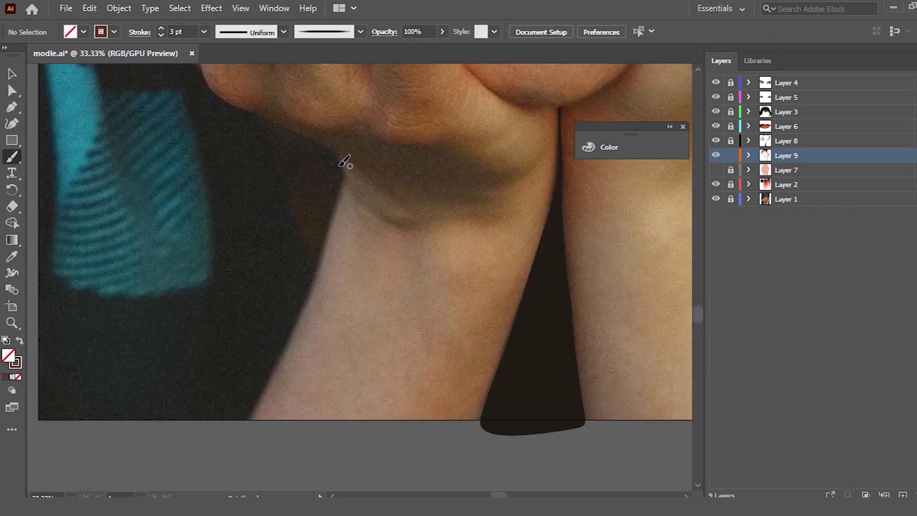
pyautogui.moveTo(339, 204); pyautogui.dragTo(250, 418)
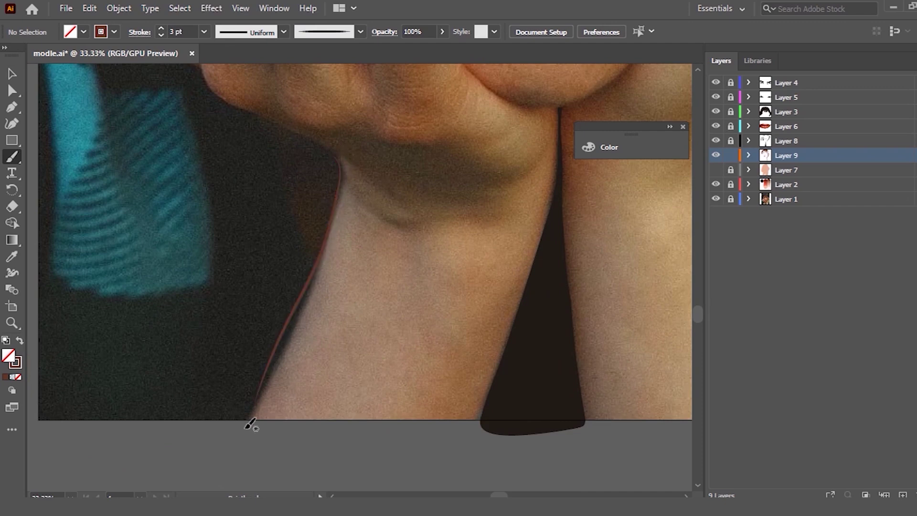
pyautogui.moveTo(300, 330); pyautogui.dragTo(316, 292)
pyautogui.moveTo(246, 422); pyautogui.dragTo(276, 374)
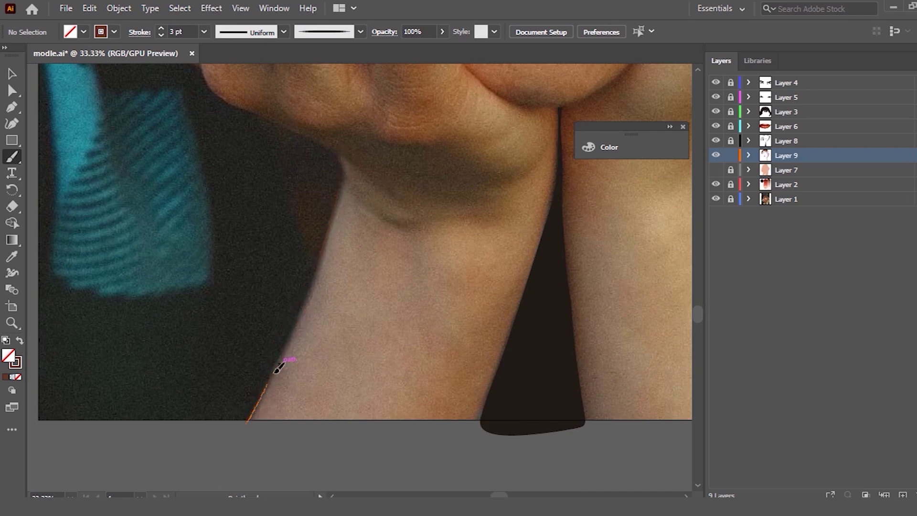
pyautogui.moveTo(317, 276); pyautogui.dragTo(342, 164)
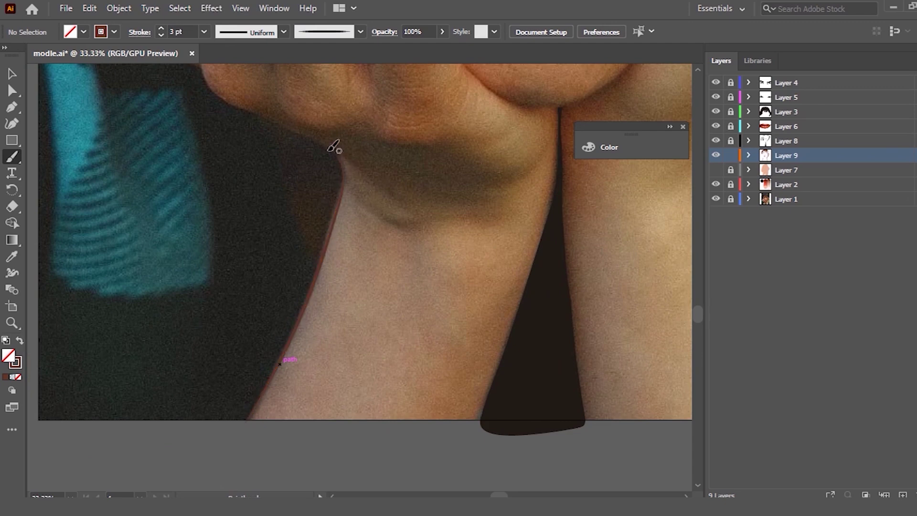
# Step: Trace the finger edge beside the lips and along the chin
pyautogui.scroll(1, 318, 153)
pyautogui.scroll(2, 317, 158)
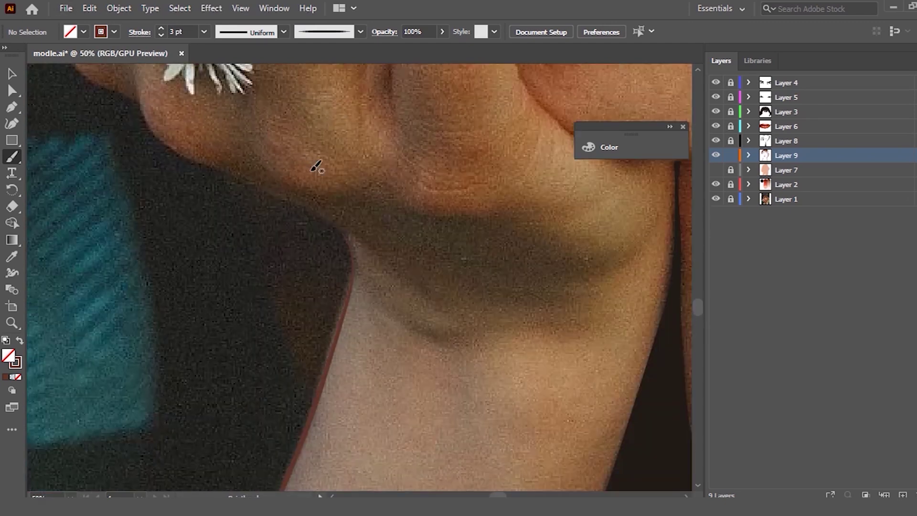
pyautogui.scroll(2, 317, 167)
pyautogui.scroll(-1, 427, 212)
pyautogui.scroll(2, 491, 153)
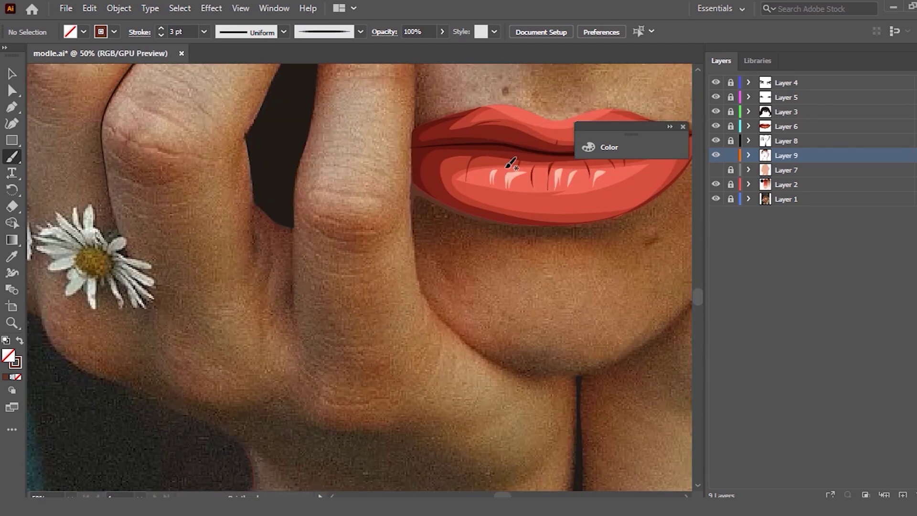
pyautogui.moveTo(415, 264); pyautogui.dragTo(415, 267)
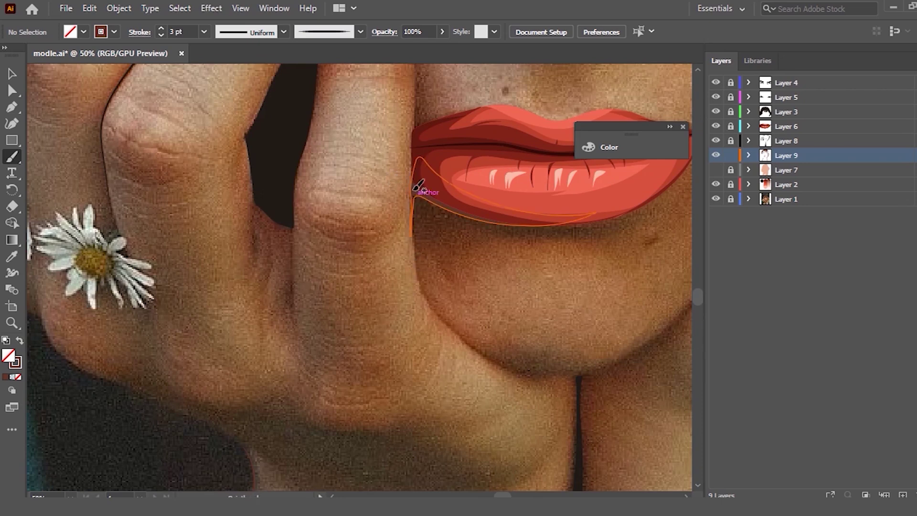
pyautogui.moveTo(420, 189); pyautogui.dragTo(432, 286)
pyautogui.moveTo(418, 188); pyautogui.dragTo(427, 283)
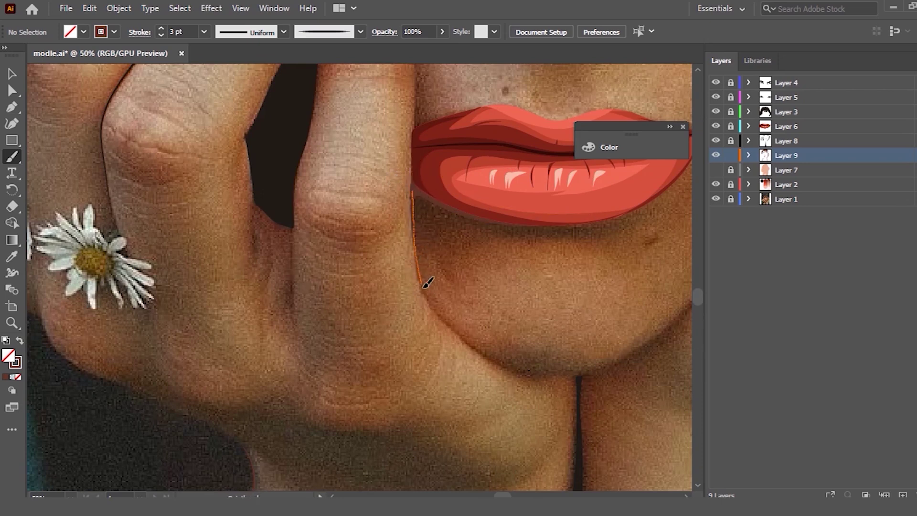
pyautogui.moveTo(504, 366); pyautogui.dragTo(535, 368)
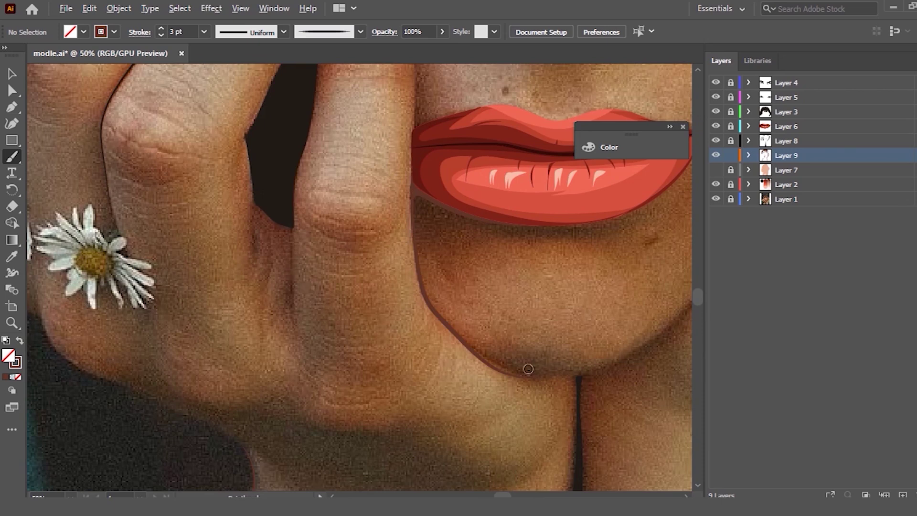
# Step: Select the chin outline and redraw its curve more smoothly with the Paintbrush
pyautogui.scroll(-2, 528, 368)
pyautogui.scroll(2, 466, 308)
pyautogui.click(17, 74)
pyautogui.click(348, 297)
pyautogui.press('b')
pyautogui.moveTo(334, 266); pyautogui.dragTo(423, 317)
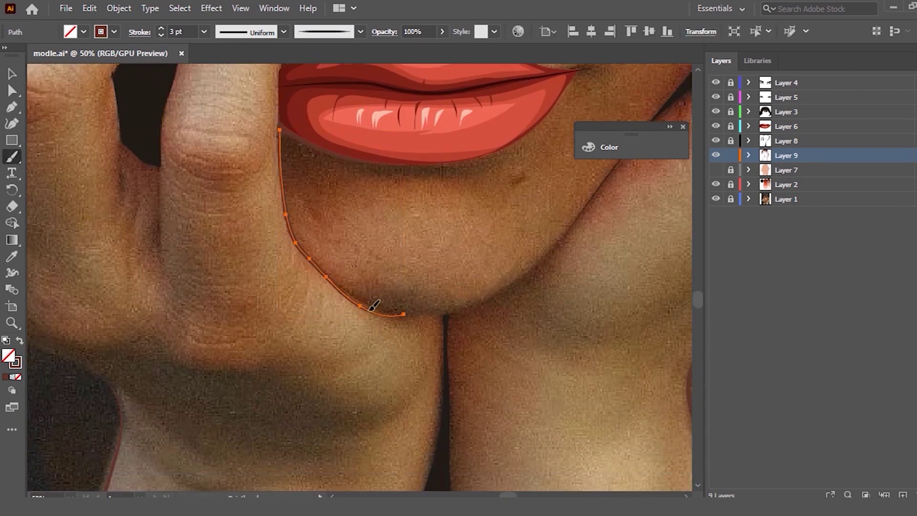
pyautogui.moveTo(313, 248); pyautogui.dragTo(368, 291)
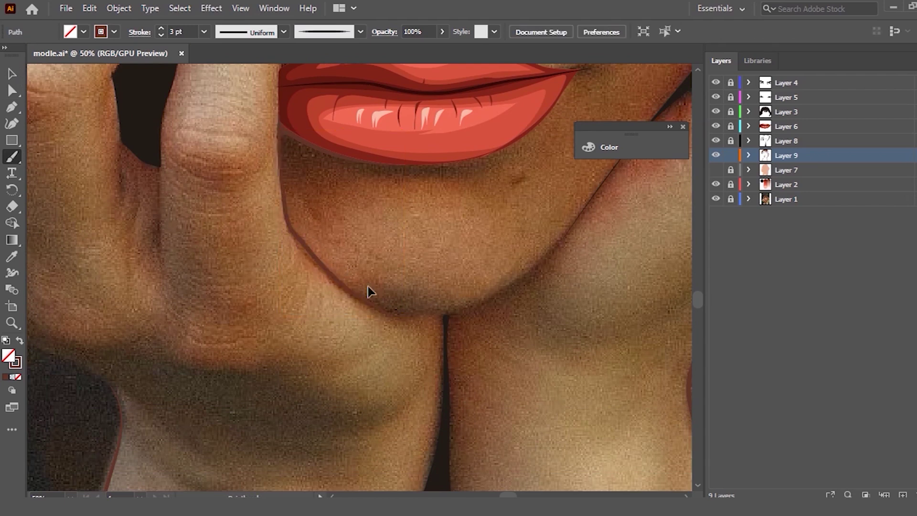
pyautogui.moveTo(305, 248); pyautogui.dragTo(463, 308)
pyautogui.hotkey('ctrl', 'shift', 'a')
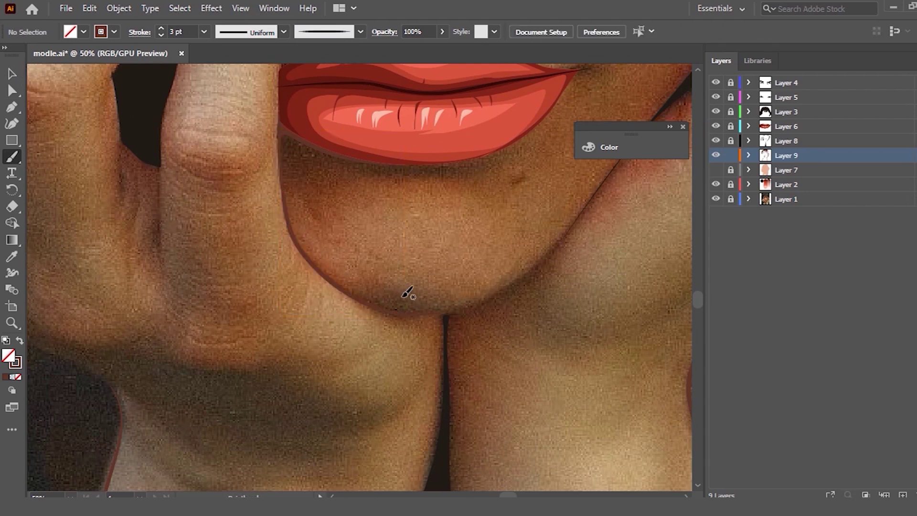
pyautogui.scroll(-2, 502, 222)
pyautogui.scroll(2, 525, 212)
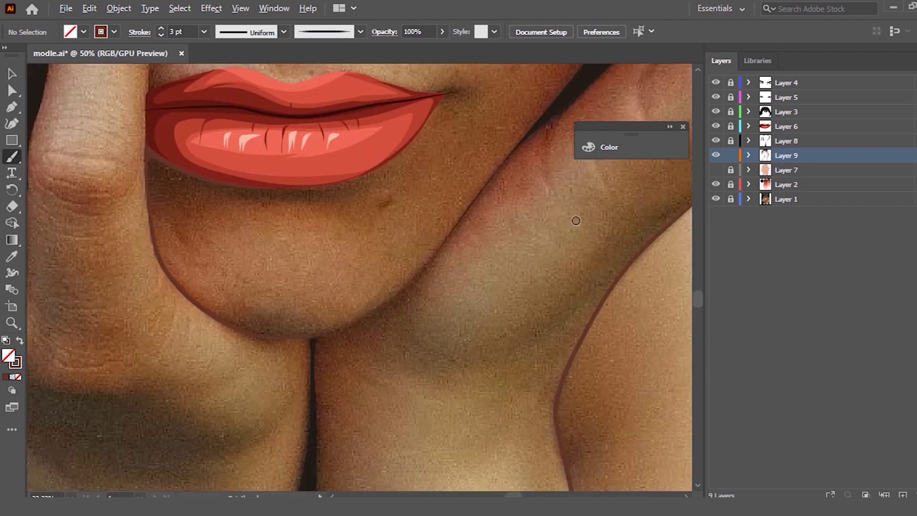
# Step: Trace the neck line beside the chin and the finger edge up to the dark gap
pyautogui.scroll(1, 551, 203)
pyautogui.moveTo(528, 102); pyautogui.dragTo(429, 232)
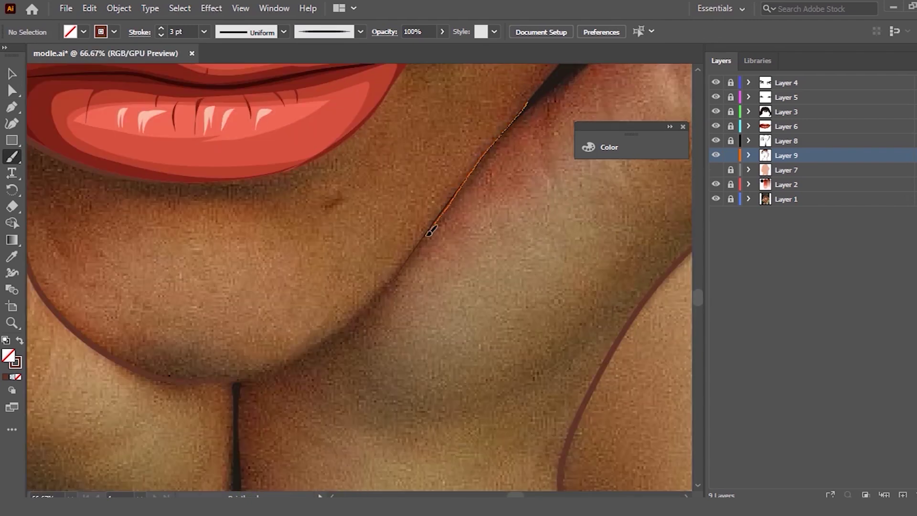
pyautogui.moveTo(289, 362); pyautogui.dragTo(201, 379)
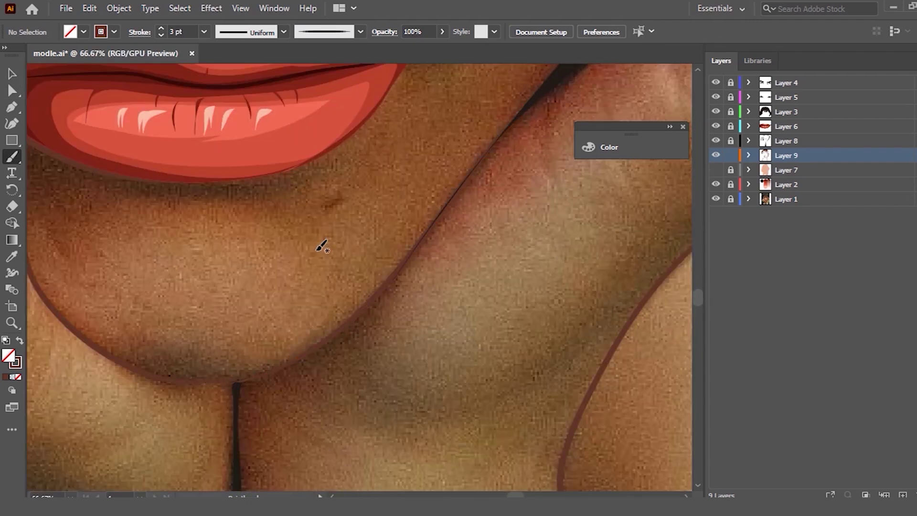
pyautogui.scroll(-3, 320, 249)
pyautogui.scroll(2, 307, 167)
pyautogui.scroll(-2, 252, 276)
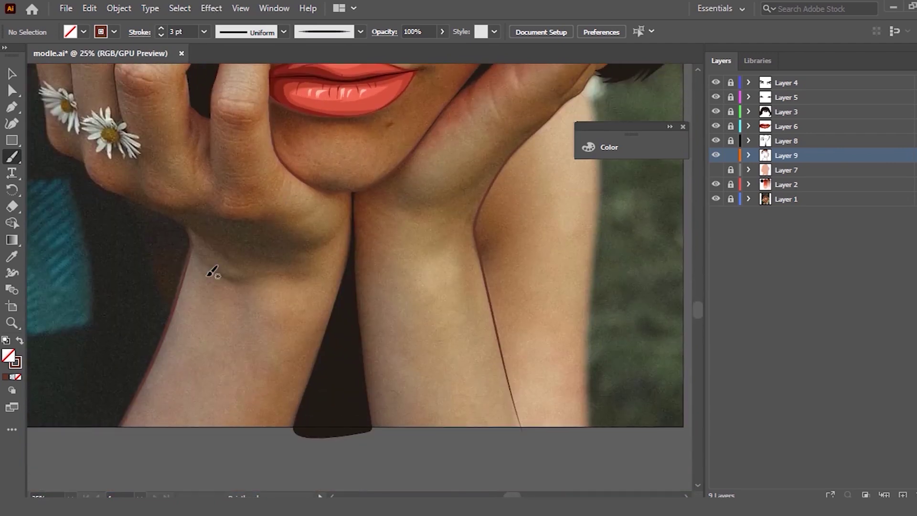
pyautogui.scroll(2, 128, 190)
pyautogui.scroll(3, 181, 152)
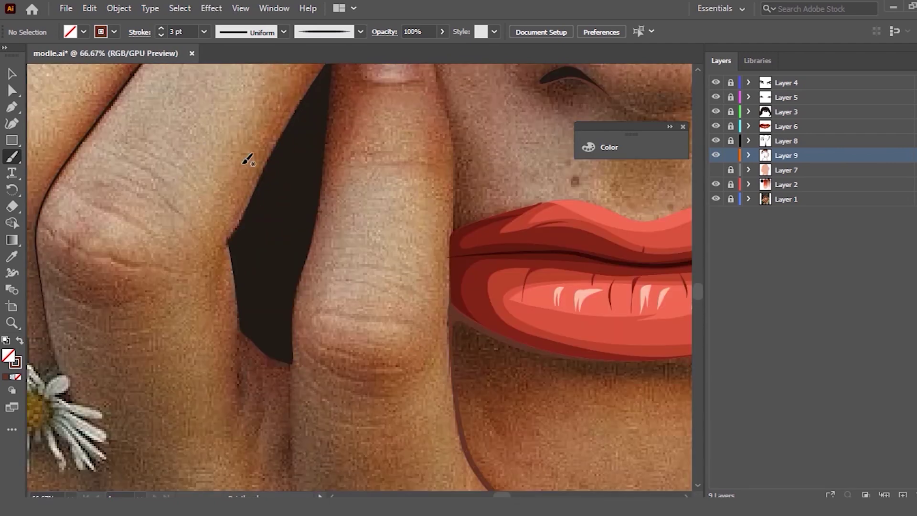
pyautogui.scroll(-3, 231, 152)
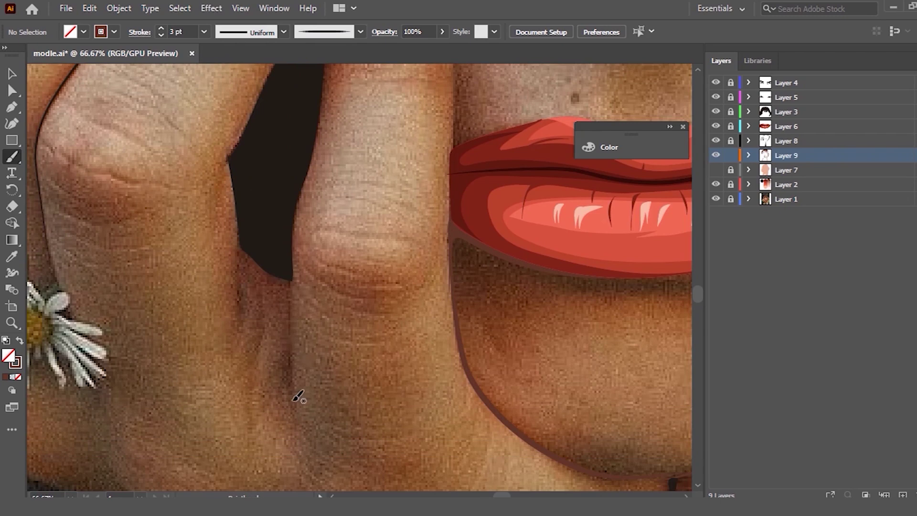
pyautogui.moveTo(290, 387); pyautogui.dragTo(293, 280)
pyautogui.moveTo(300, 202); pyautogui.dragTo(317, 147)
# Step: Outline the fingertip edge beside the nose, undoing an unwanted stroke
pyautogui.scroll(-1, 326, 132)
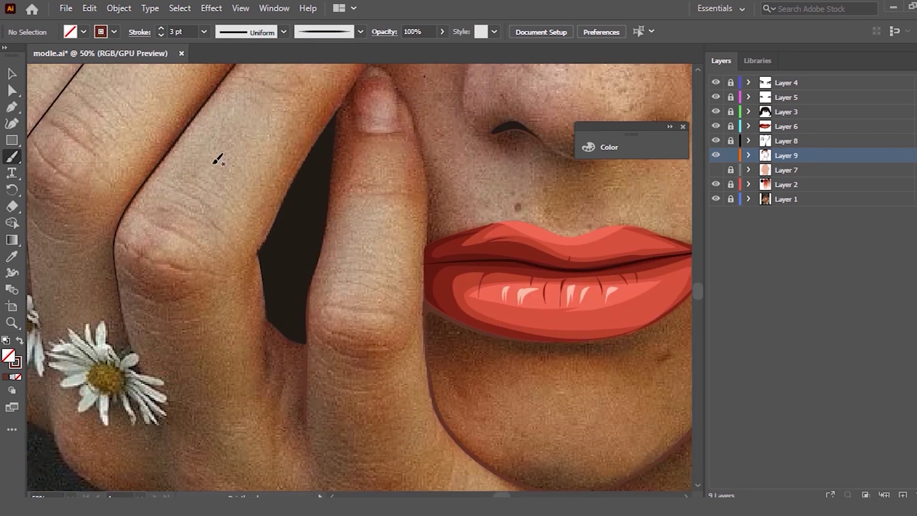
pyautogui.scroll(1, 107, 255)
pyautogui.scroll(-1, 106, 256)
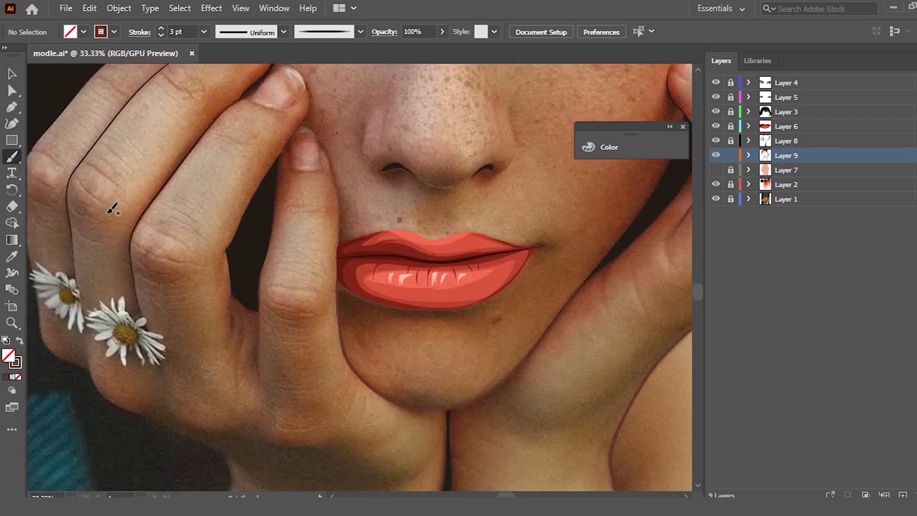
pyautogui.scroll(1, 134, 213)
pyautogui.scroll(3, 106, 213)
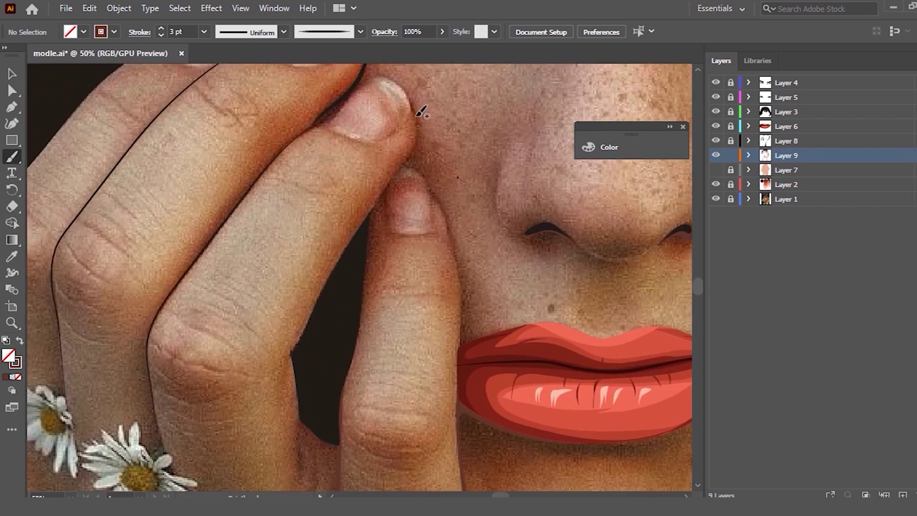
pyautogui.moveTo(414, 117); pyautogui.dragTo(417, 115)
pyautogui.moveTo(313, 305); pyautogui.dragTo(311, 306)
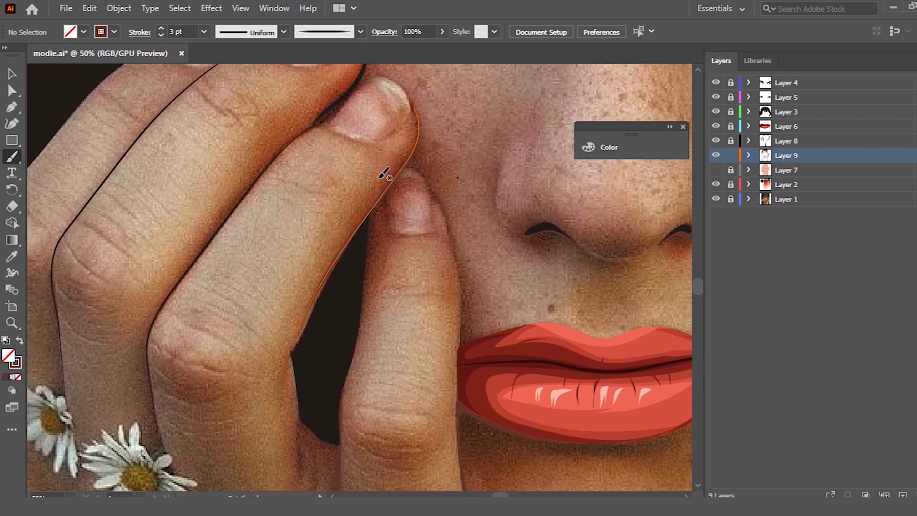
pyautogui.hotkey('ctrl', 'z')
pyautogui.moveTo(420, 138); pyautogui.dragTo(420, 139)
pyautogui.moveTo(396, 181); pyautogui.dragTo(397, 179)
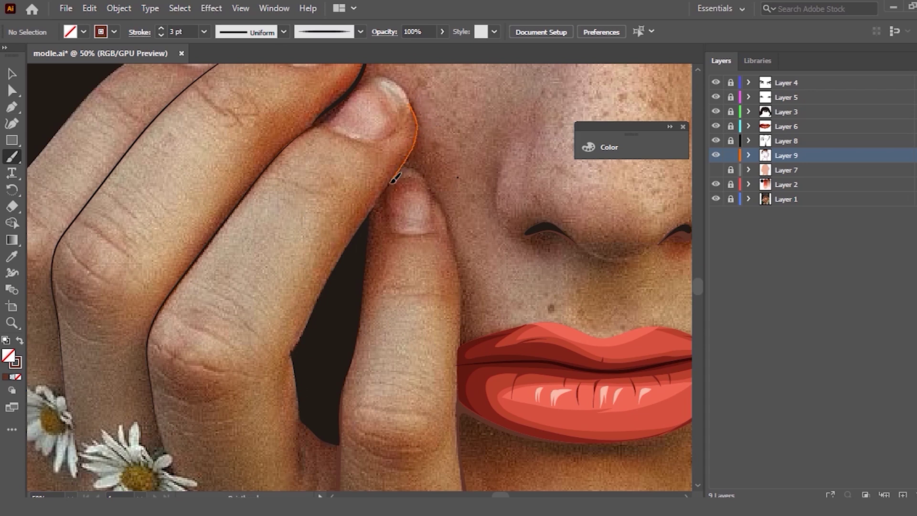
pyautogui.moveTo(352, 240); pyautogui.dragTo(351, 242)
# Step: Trace the finger edge down past the knuckle toward the daisies
pyautogui.moveTo(323, 115); pyautogui.dragTo(308, 130)
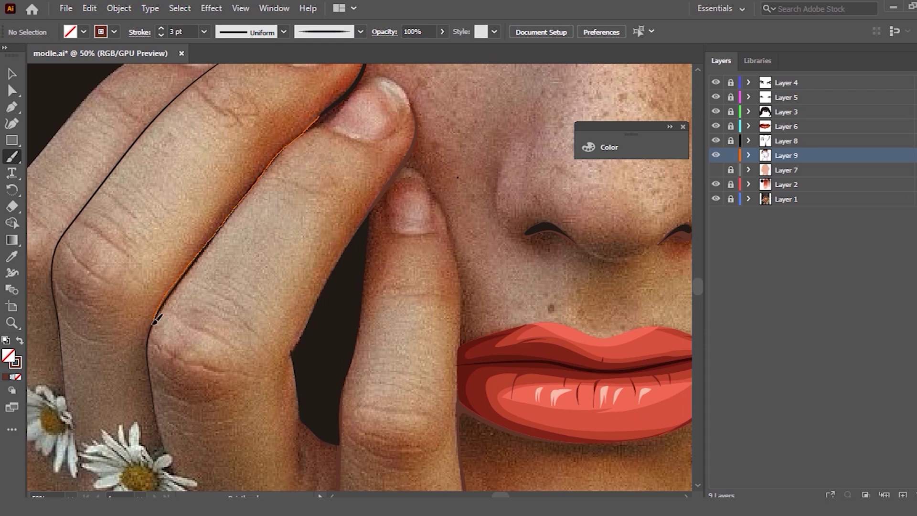
pyautogui.moveTo(172, 456); pyautogui.dragTo(149, 348)
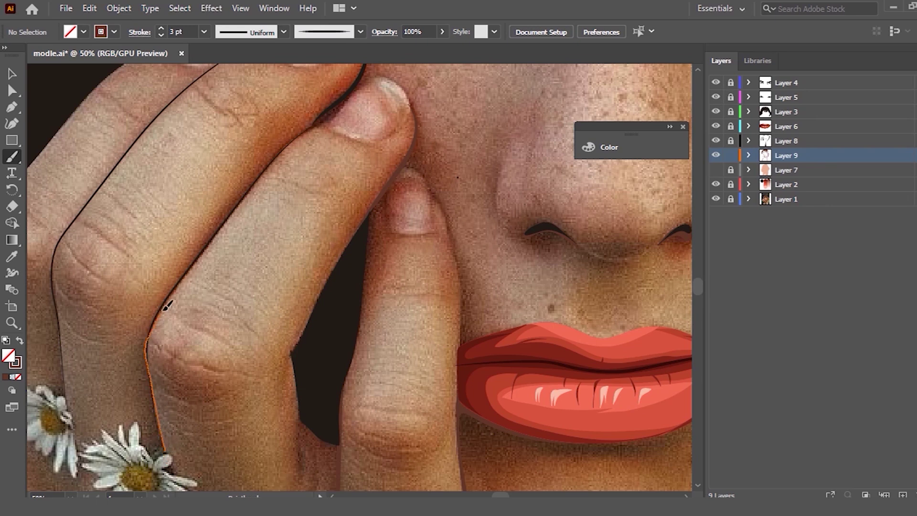
pyautogui.moveTo(285, 149)
pyautogui.mouseDown()
pyautogui.moveTo(330, 108)
pyautogui.moveTo(311, 125)
pyautogui.mouseUp()
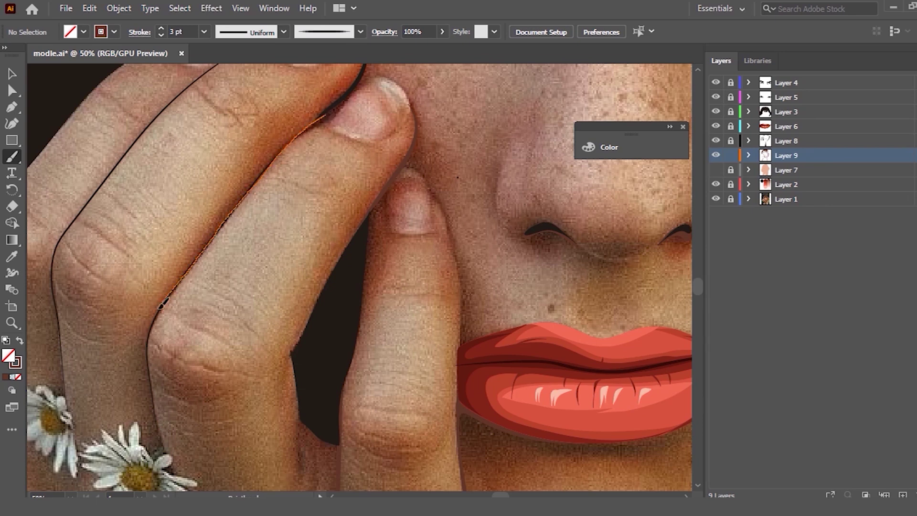
pyautogui.moveTo(149, 340); pyautogui.dragTo(161, 397)
pyautogui.moveTo(174, 451); pyautogui.dragTo(168, 453)
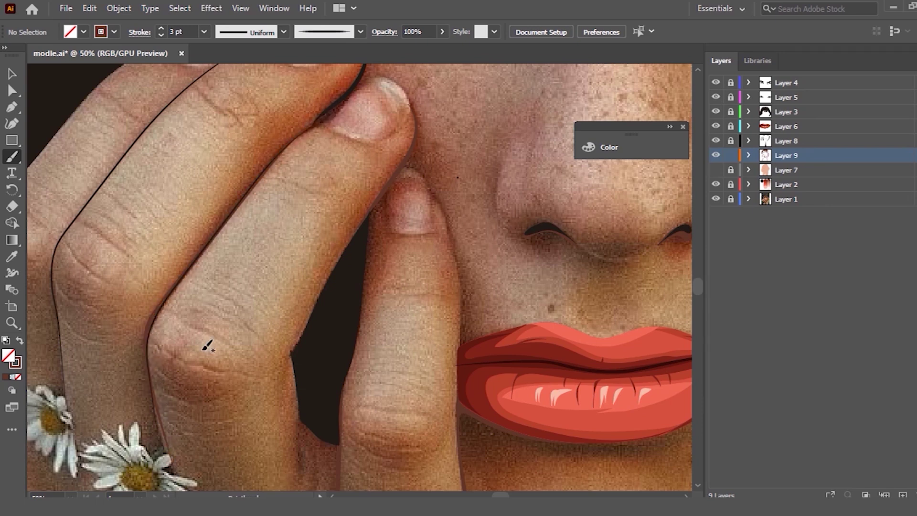
pyautogui.scroll(-1, 230, 325)
# Step: Trace a brush stroke down the gap between two fingers
pyautogui.scroll(2, 260, 301)
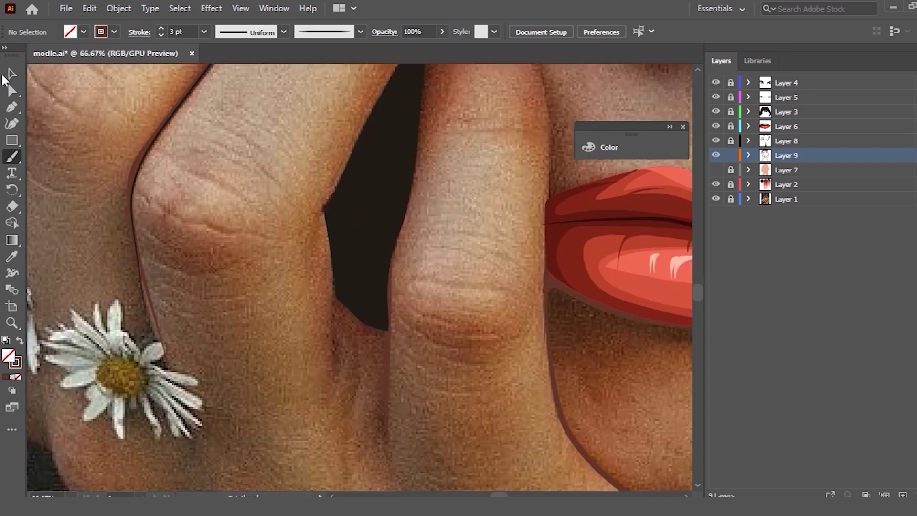
pyautogui.keyDown('ctrl'); pyautogui.click(138, 228); pyautogui.keyUp('ctrl')
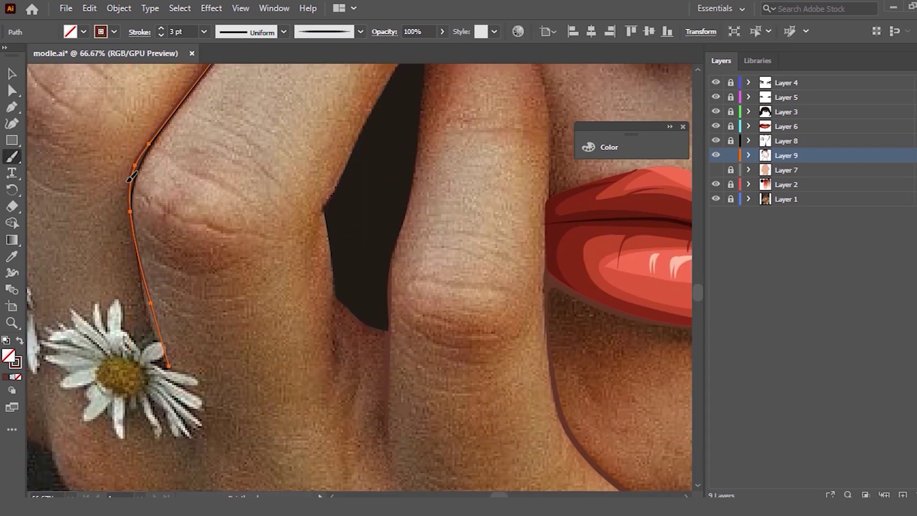
pyautogui.keyDown('ctrl'); pyautogui.click(191, 277); pyautogui.keyUp('ctrl')
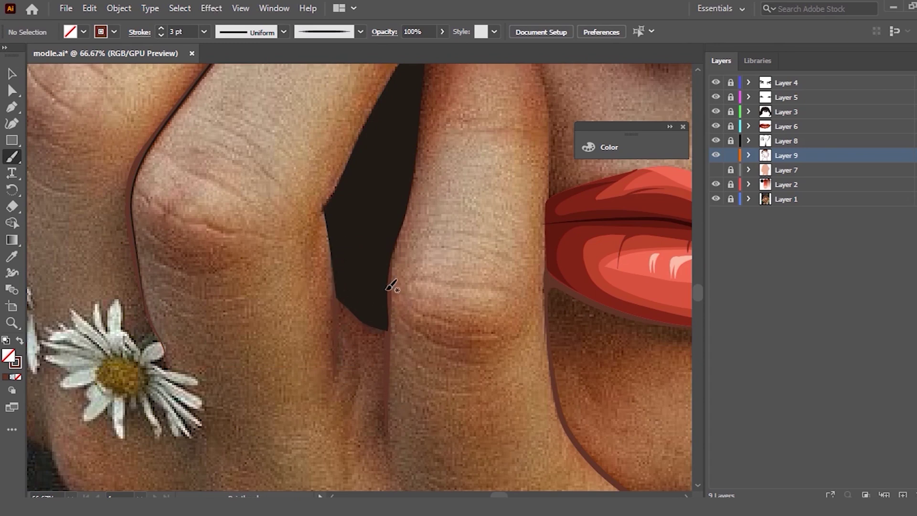
pyautogui.moveTo(391, 285); pyautogui.dragTo(388, 351)
# Step: Zoom to 50% on the daisies and trace the finger's left edge beside them
pyautogui.hotkey('ctrl', '-')
pyautogui.hotkey('ctrl', '-')
pyautogui.hotkey('ctrl', '-')
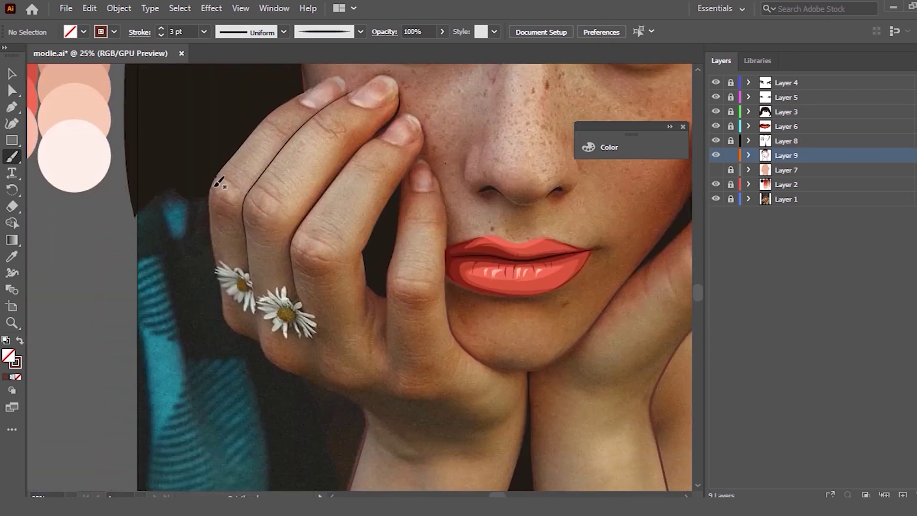
pyautogui.hotkey('ctrl', '+')
pyautogui.scroll(2, 256, 170)
pyautogui.hotkey('ctrl', '+')
pyautogui.hotkey('ctrl', '+')
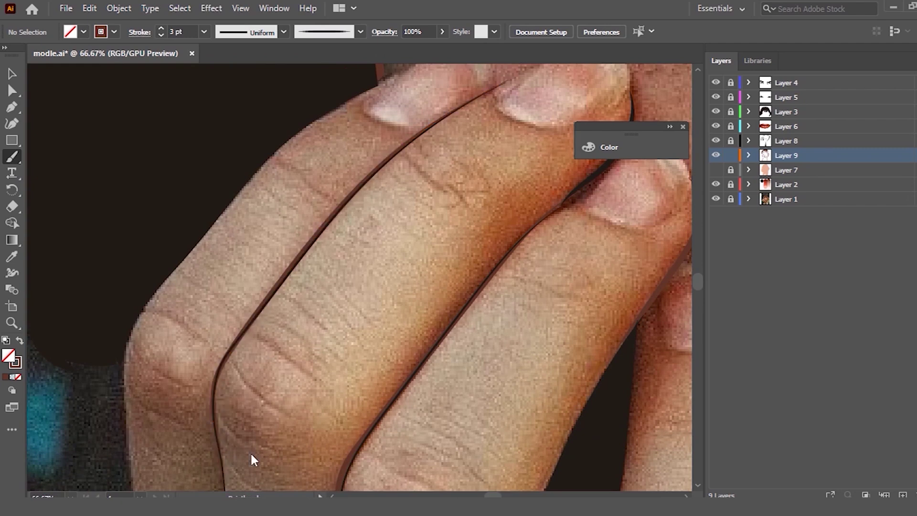
pyautogui.hotkey('ctrl', '-')
pyautogui.hotkey('ctrl', '-')
pyautogui.hotkey('ctrl', '-')
pyautogui.scroll(-2, 315, 286)
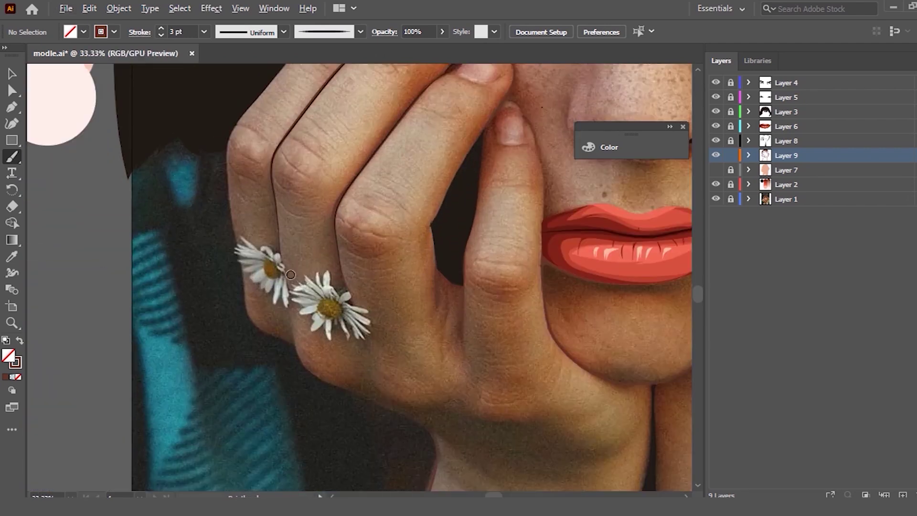
pyautogui.hotkey('ctrl', '+')
pyautogui.hotkey('ctrl', '-')
pyautogui.hotkey('ctrl', '+')
pyautogui.hotkey('ctrl', '+')
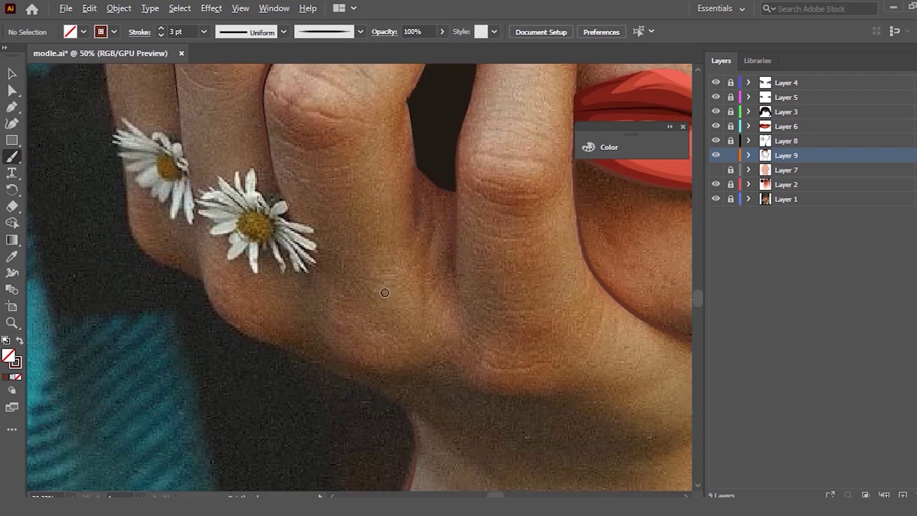
pyautogui.scroll(1, 122, 201)
pyautogui.scroll(2, 120, 214)
pyautogui.scroll(2, 120, 215)
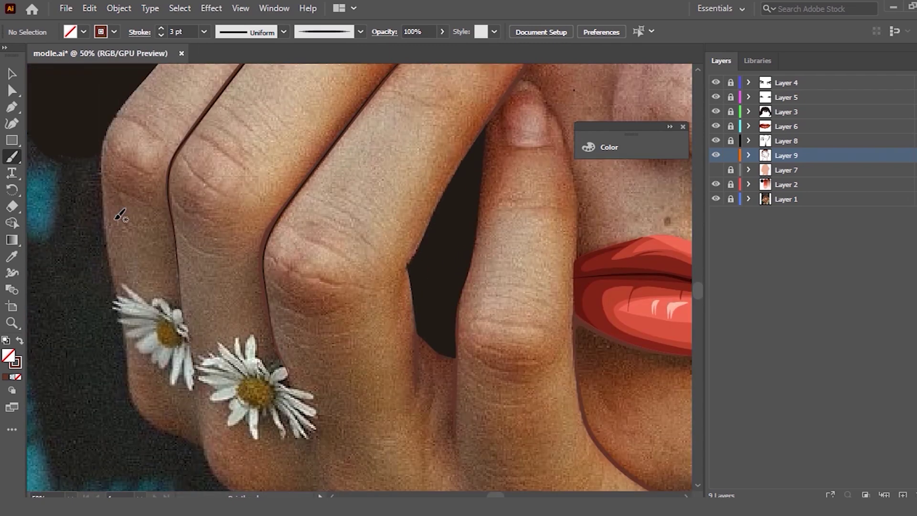
pyautogui.moveTo(106, 137); pyautogui.dragTo(102, 193)
pyautogui.moveTo(108, 129); pyautogui.dragTo(107, 200)
pyautogui.moveTo(109, 127)
pyautogui.mouseDown()
pyautogui.moveTo(107, 205)
pyautogui.moveTo(120, 271)
pyautogui.mouseUp()
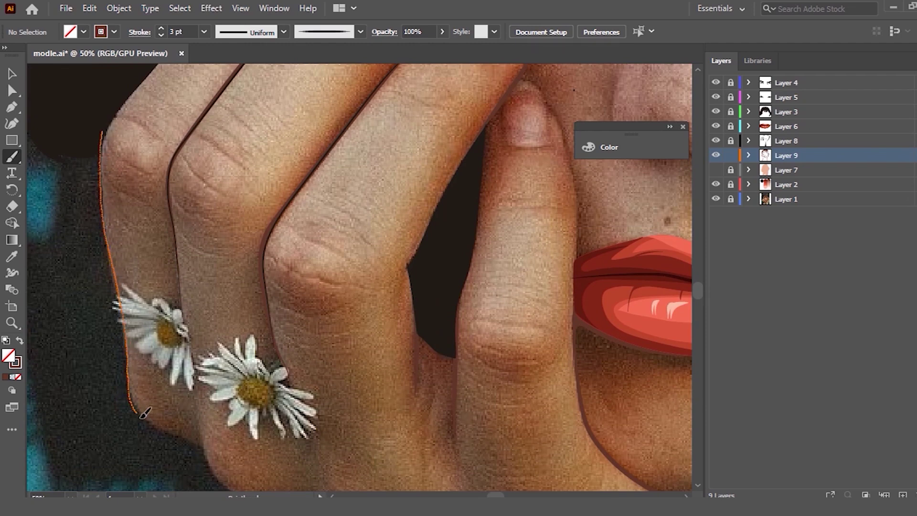
pyautogui.moveTo(185, 431); pyautogui.dragTo(196, 442)
# Step: Trace the hand's outer edge past the daisies down to the wrist
pyautogui.scroll(-3, 97, 259)
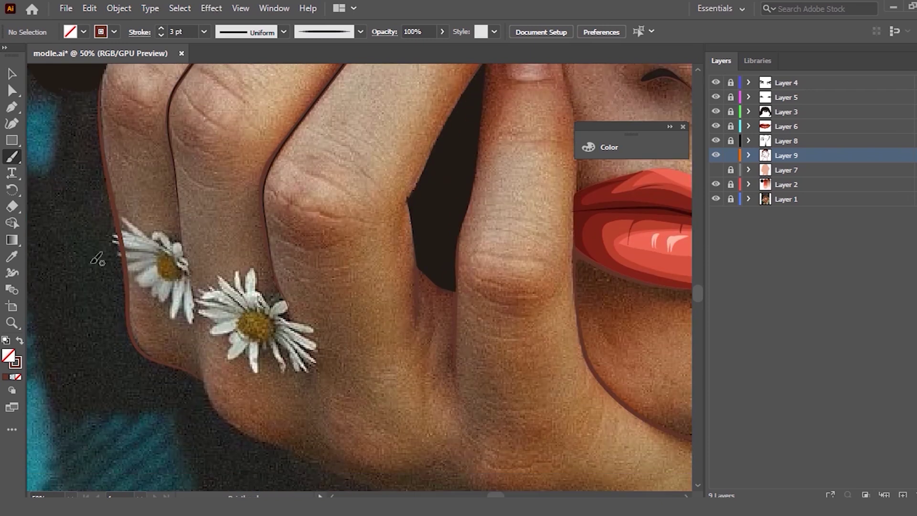
pyautogui.keyDown('ctrl'); pyautogui.click(139, 333); pyautogui.keyUp('ctrl')
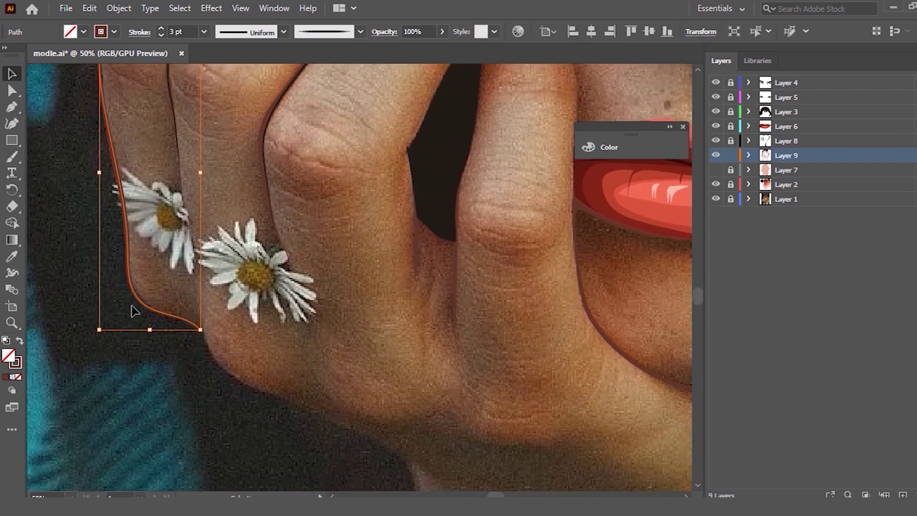
pyautogui.scroll(-2, 131, 310)
pyautogui.keyDown('ctrl'); pyautogui.click(135, 262); pyautogui.keyUp('ctrl')
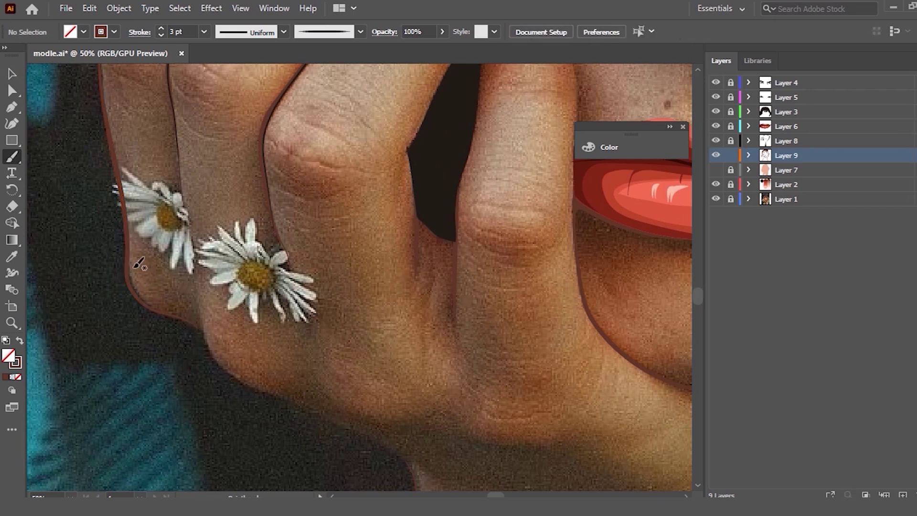
pyautogui.keyDown('ctrl'); pyautogui.click(180, 302); pyautogui.keyUp('ctrl')
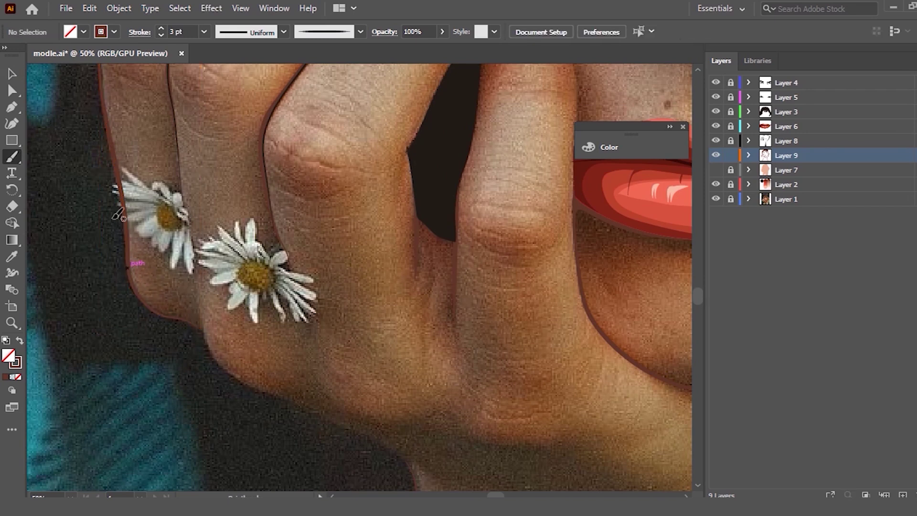
pyautogui.moveTo(198, 314)
pyautogui.mouseDown()
pyautogui.moveTo(201, 329)
pyautogui.moveTo(253, 382)
pyautogui.mouseUp()
pyautogui.moveTo(198, 314); pyautogui.dragTo(269, 382)
pyautogui.moveTo(200, 327); pyautogui.dragTo(304, 403)
pyautogui.moveTo(355, 419); pyautogui.dragTo(409, 475)
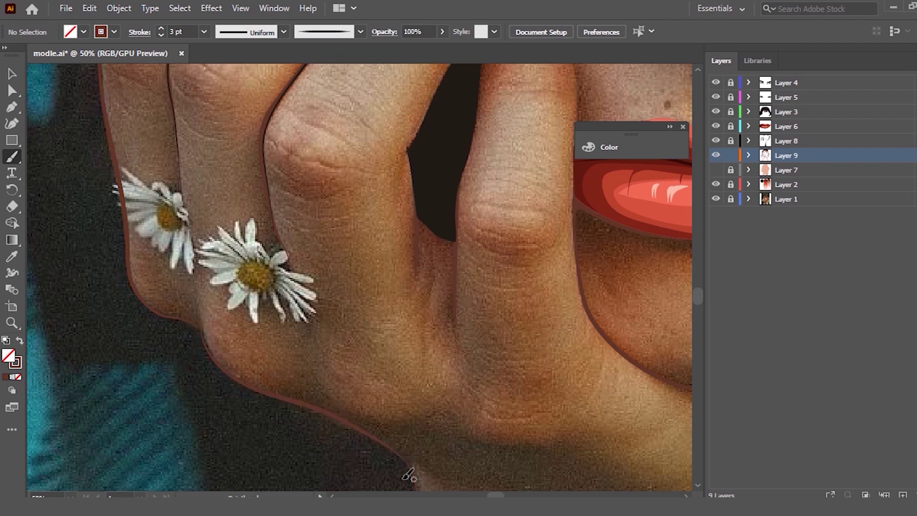
pyautogui.keyDown('alt'); pyautogui.scroll(-1, 464, 389); pyautogui.keyUp('alt')
# Step: Draw the jagged upper and lower edges of the wrist shadow with the Pencil
pyautogui.scroll(-2, 420, 287)
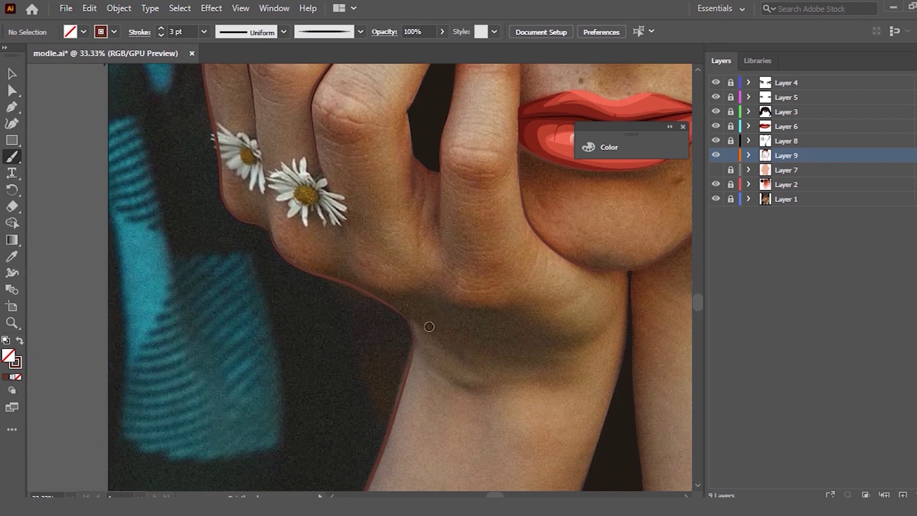
pyautogui.keyDown('alt'); pyautogui.scroll(2, 430, 328); pyautogui.keyUp('alt')
pyautogui.keyDown('alt'); pyautogui.scroll(-2, 436, 319); pyautogui.keyUp('alt')
pyautogui.keyDown('alt'); pyautogui.scroll(-2, 426, 311); pyautogui.keyUp('alt')
pyautogui.scroll(1, 429, 320)
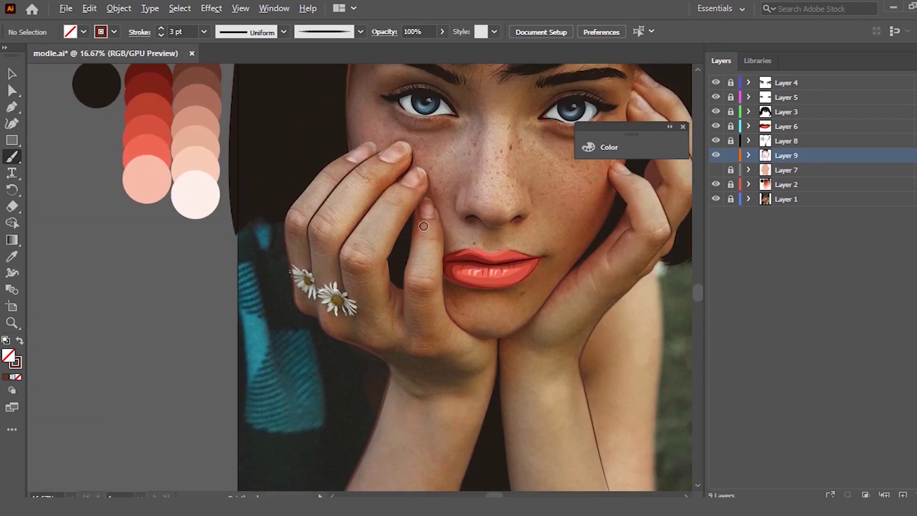
pyautogui.scroll(-1, 438, 330)
pyautogui.keyDown('alt'); pyautogui.scroll(3, 438, 330); pyautogui.keyUp('alt')
pyautogui.keyDown('alt'); pyautogui.scroll(1, 430, 319); pyautogui.keyUp('alt')
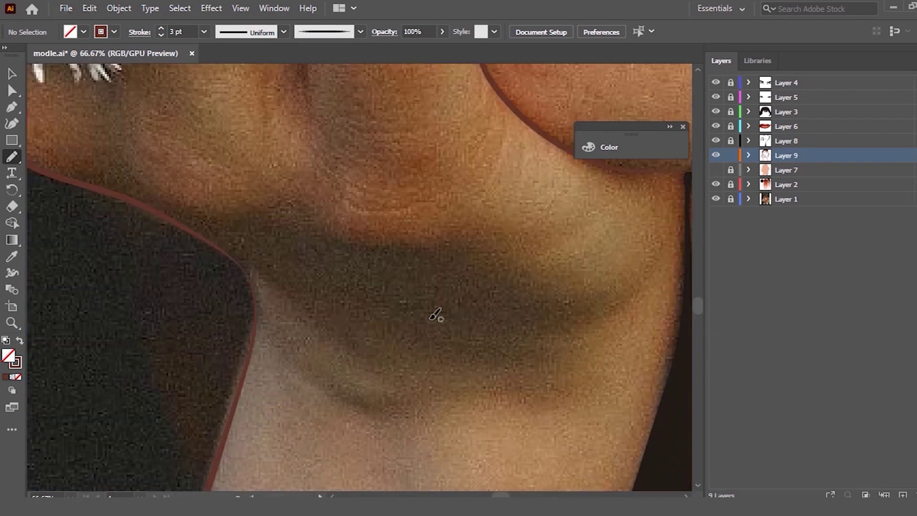
pyautogui.moveTo(101, 186)
pyautogui.mouseDown()
pyautogui.moveTo(110, 176)
pyautogui.moveTo(443, 240)
pyautogui.mouseUp()
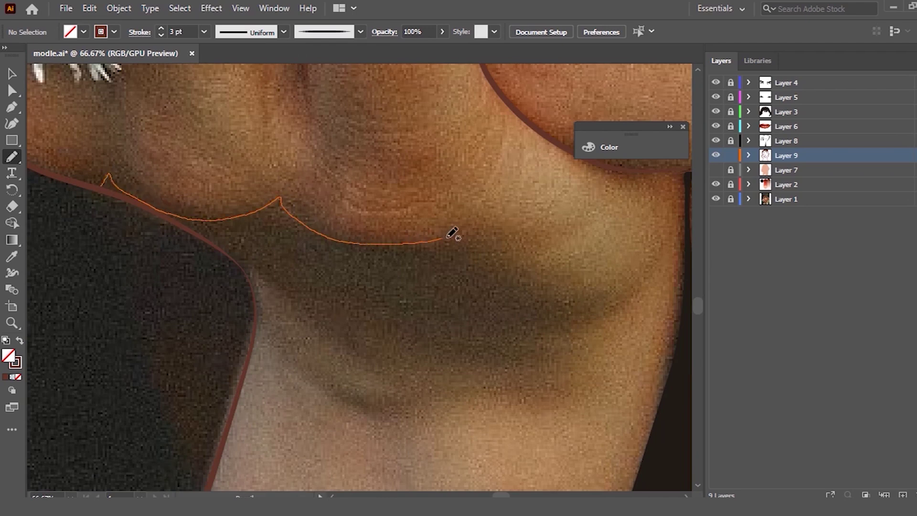
pyautogui.moveTo(443, 240)
pyautogui.mouseDown()
pyautogui.moveTo(609, 289)
pyautogui.moveTo(415, 321)
pyautogui.moveTo(261, 288)
pyautogui.mouseUp()
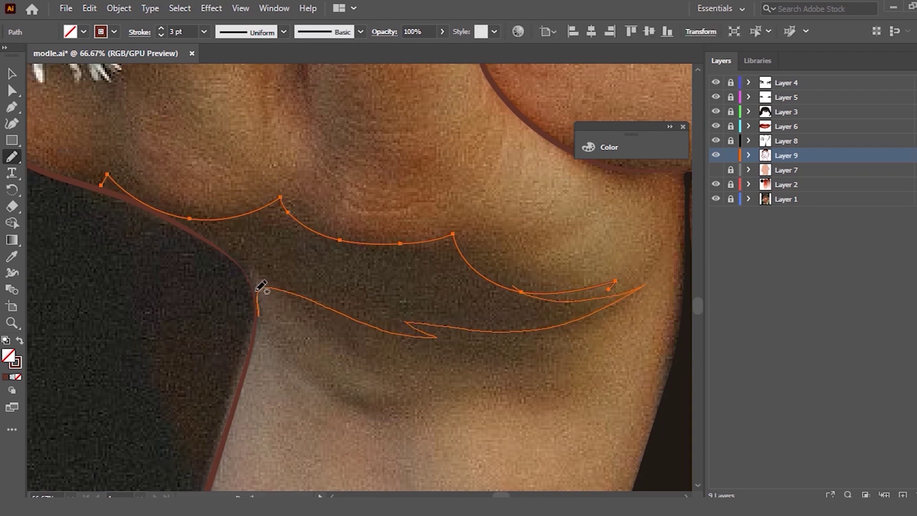
pyautogui.moveTo(261, 288); pyautogui.dragTo(241, 263)
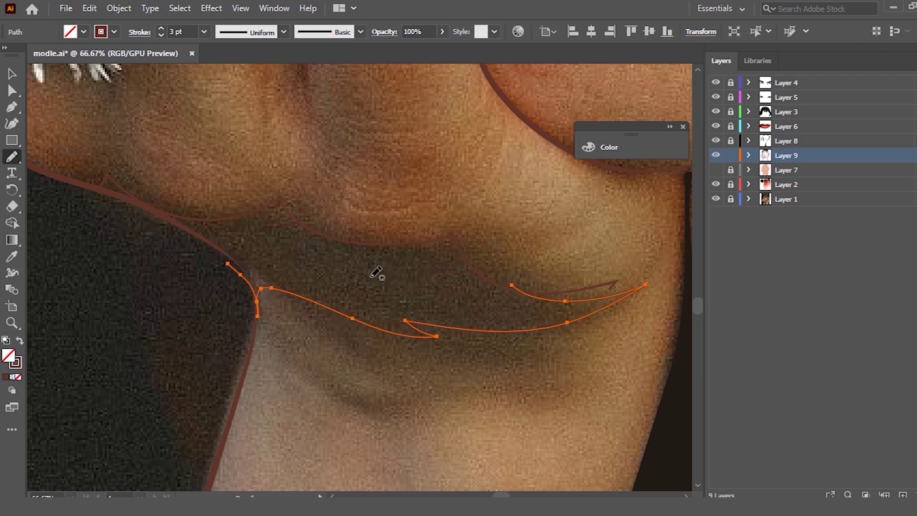
# Step: Redraw the shadow's lower edge, close the shape, and give it brown fill with no stroke
pyautogui.hotkey('ctrl', 'z')
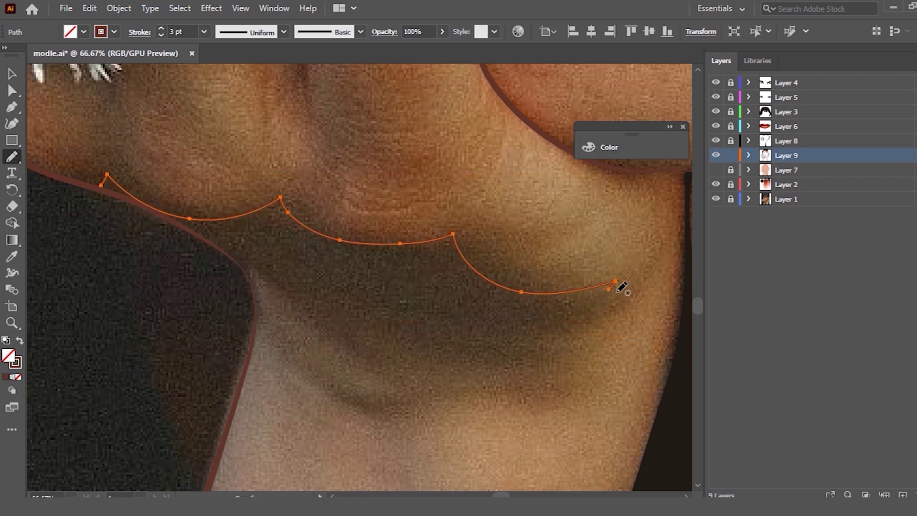
pyautogui.moveTo(611, 300)
pyautogui.mouseDown()
pyautogui.moveTo(481, 337)
pyautogui.moveTo(354, 338)
pyautogui.moveTo(275, 291)
pyautogui.mouseUp()
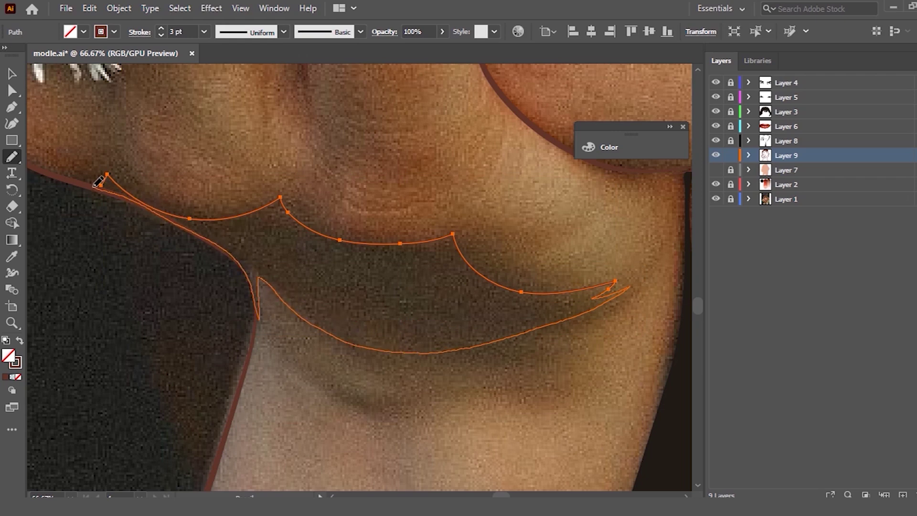
pyautogui.moveTo(109, 168); pyautogui.dragTo(105, 168)
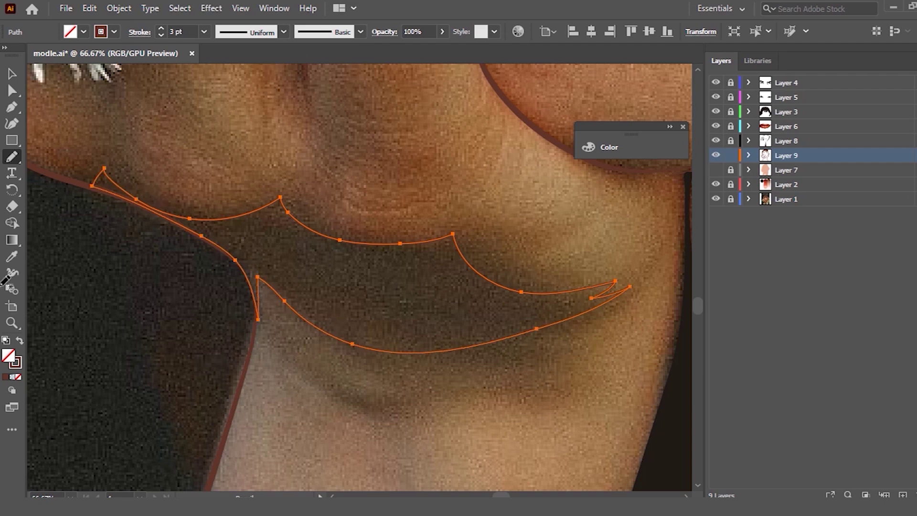
pyautogui.click(20, 342)
# Step: Deselect the shadow shape and scroll around the hands and lips to review them
pyautogui.press('v')
pyautogui.hotkey('ctrl', 'shift', 'a')
pyautogui.scroll(-3, 401, 225)
pyautogui.scroll(-2, 395, 236)
pyautogui.scroll(2, 397, 232)
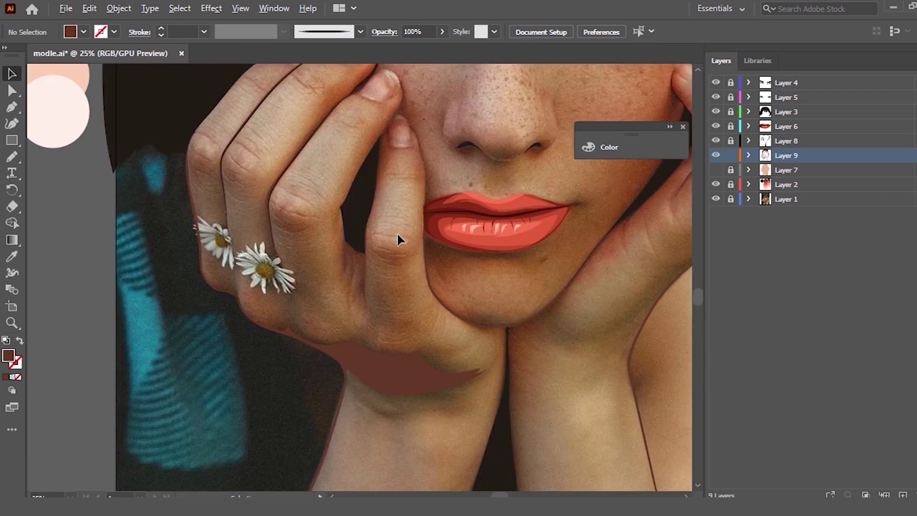
pyautogui.scroll(-1, 397, 232)
pyautogui.scroll(-1, 297, 261)
pyautogui.scroll(1, 352, 254)
pyautogui.scroll(2, 287, 232)
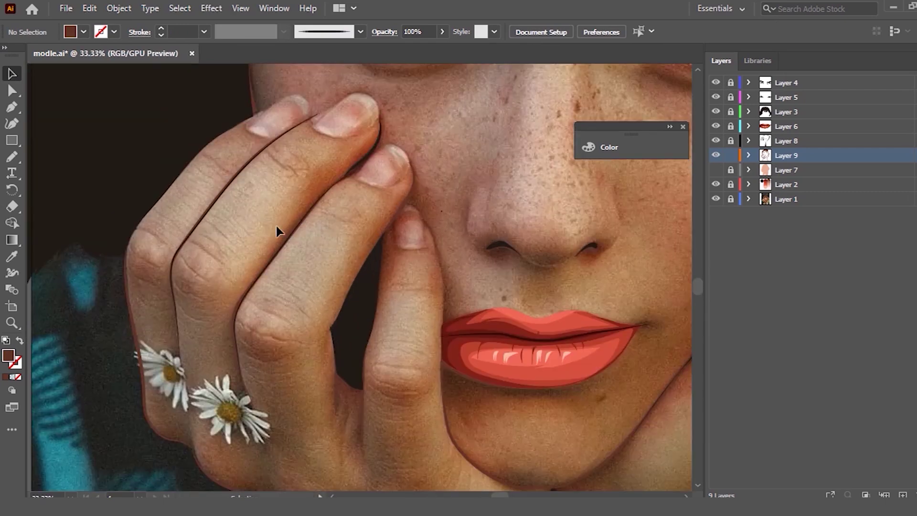
pyautogui.scroll(-1, 250, 235)
pyautogui.scroll(2, 352, 323)
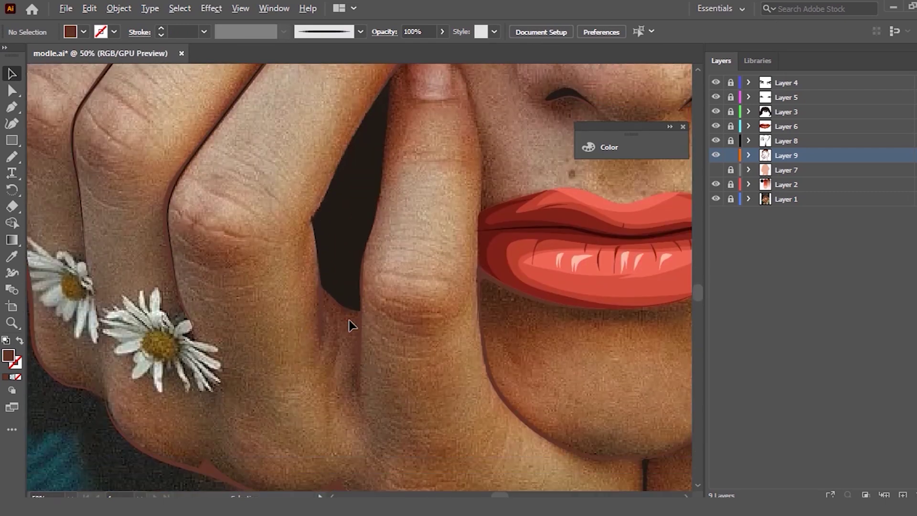
pyautogui.scroll(-1, 349, 320)
pyautogui.scroll(-1, 350, 296)
pyautogui.scroll(2, 339, 264)
pyautogui.scroll(1, 342, 189)
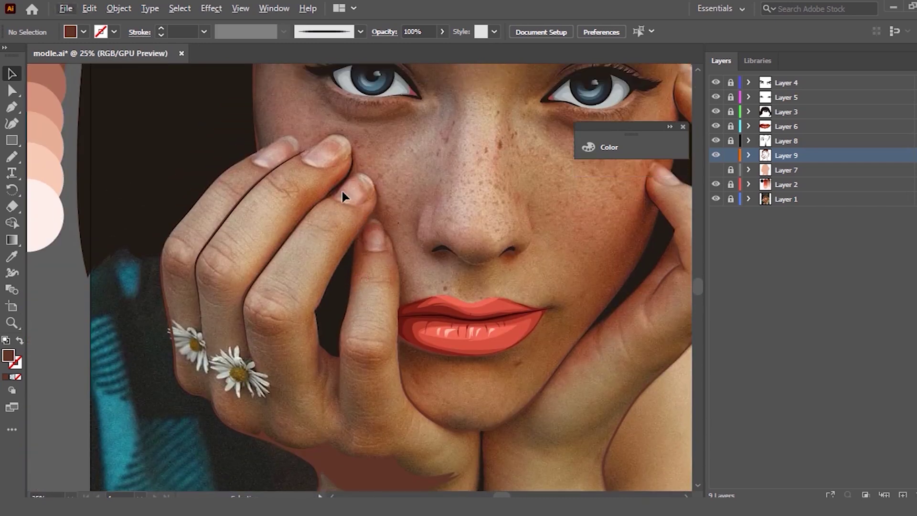
pyautogui.scroll(1, 342, 189)
pyautogui.scroll(2, 317, 173)
pyautogui.scroll(-1, 313, 179)
pyautogui.scroll(-1, 325, 190)
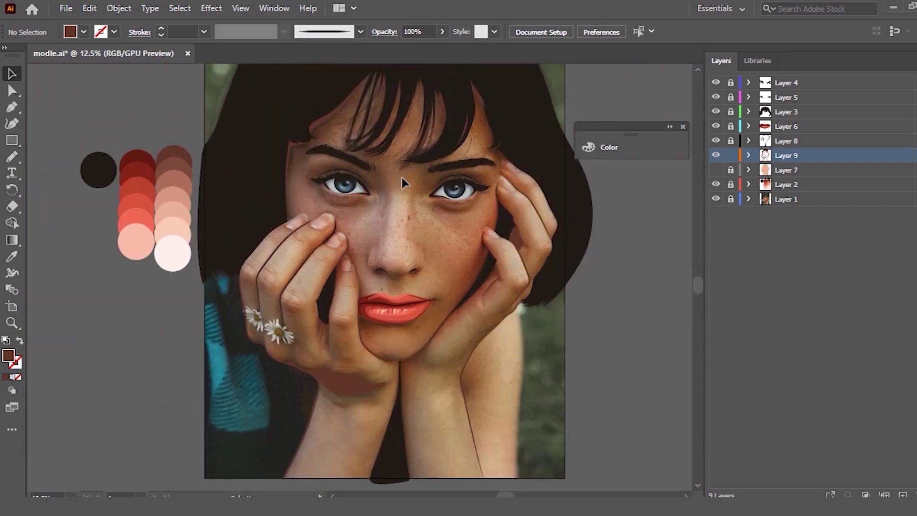
pyautogui.scroll(3, 402, 177)
pyautogui.scroll(1, 182, 212)
pyautogui.scroll(1, 183, 211)
pyautogui.scroll(-1, 183, 211)
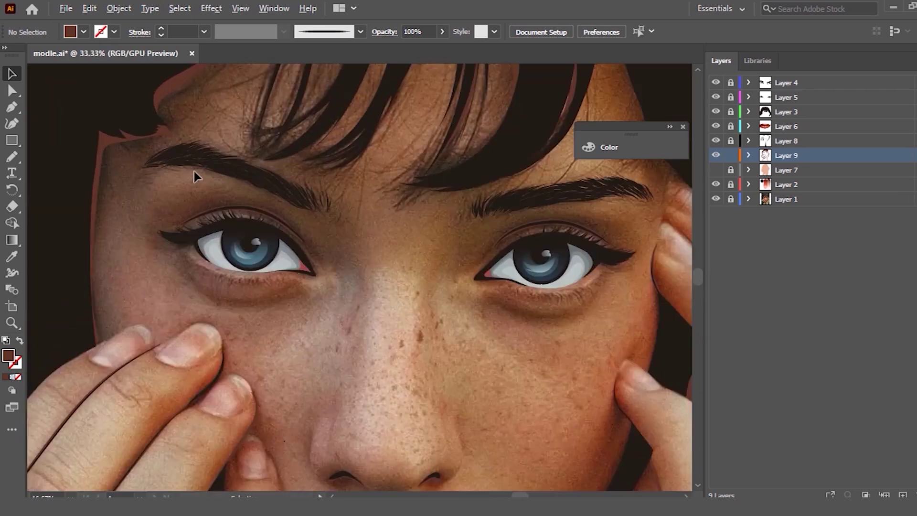
pyautogui.scroll(2, 287, 239)
pyautogui.scroll(-3, 238, 244)
pyautogui.scroll(-3, 266, 236)
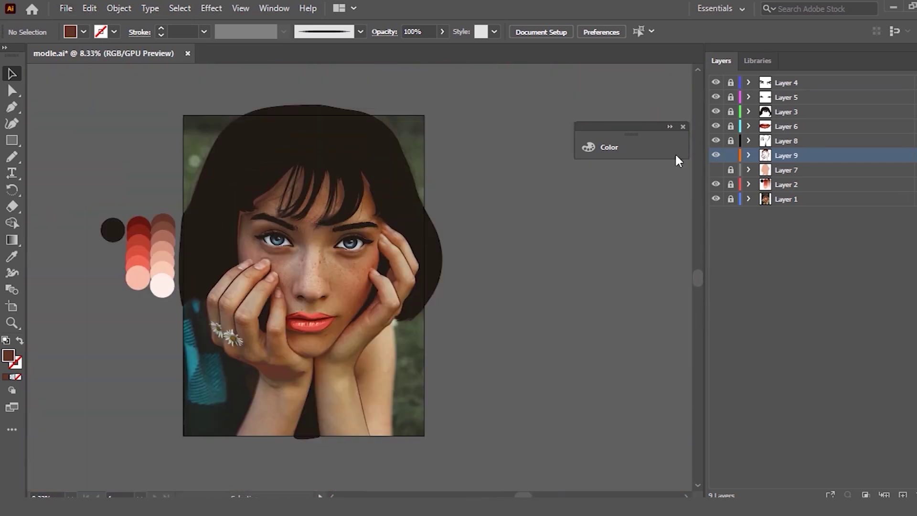
# Step: Toggle Layer 9, the skin layer and the reference photo to view the flat vector portrait
pyautogui.click(716, 156)
pyautogui.click(716, 156)
pyautogui.click(716, 200)
pyautogui.click(716, 169)
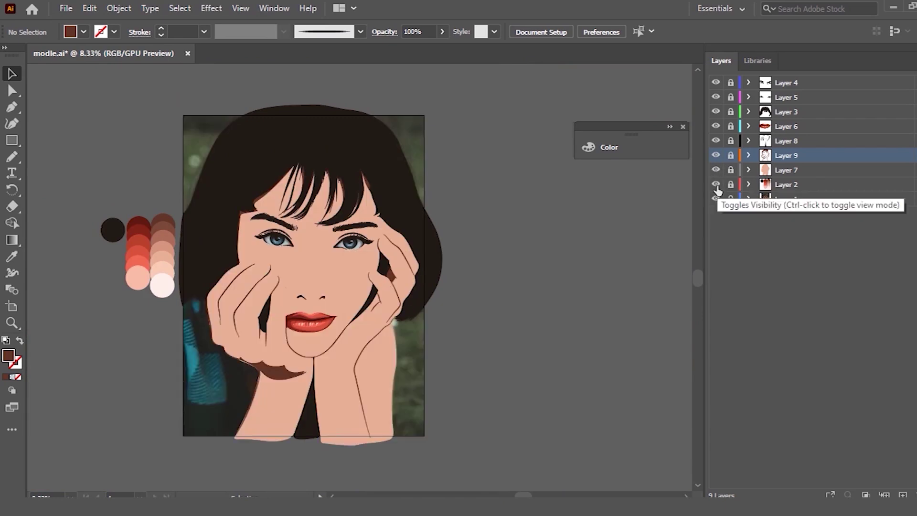
pyautogui.click(717, 199)
pyautogui.scroll(4, 276, 307)
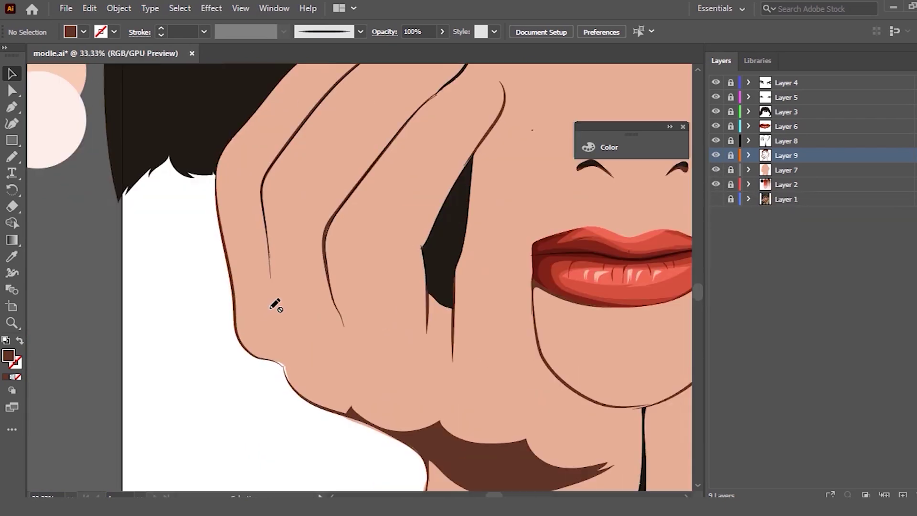
pyautogui.scroll(2, 276, 305)
pyautogui.scroll(-1, 258, 282)
pyautogui.scroll(-2, 245, 254)
pyautogui.scroll(-2, 428, 228)
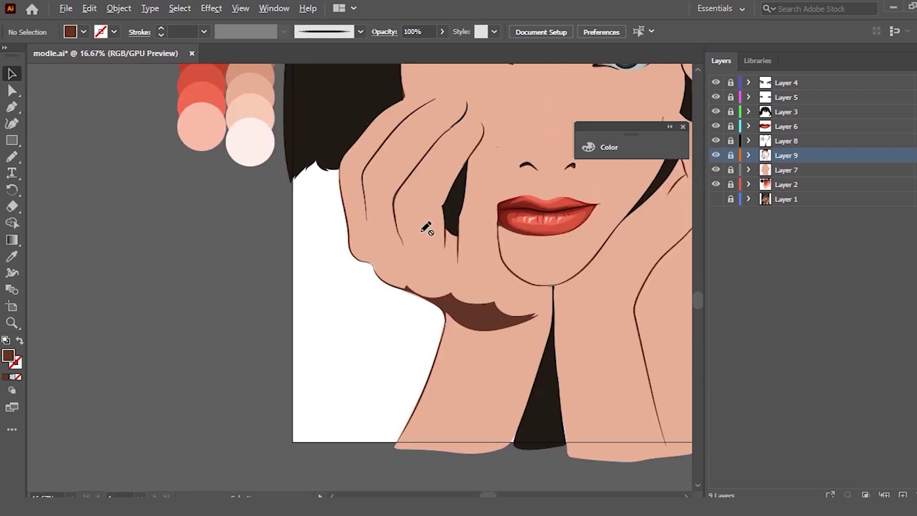
pyautogui.scroll(-1, 374, 240)
pyautogui.scroll(1, 461, 135)
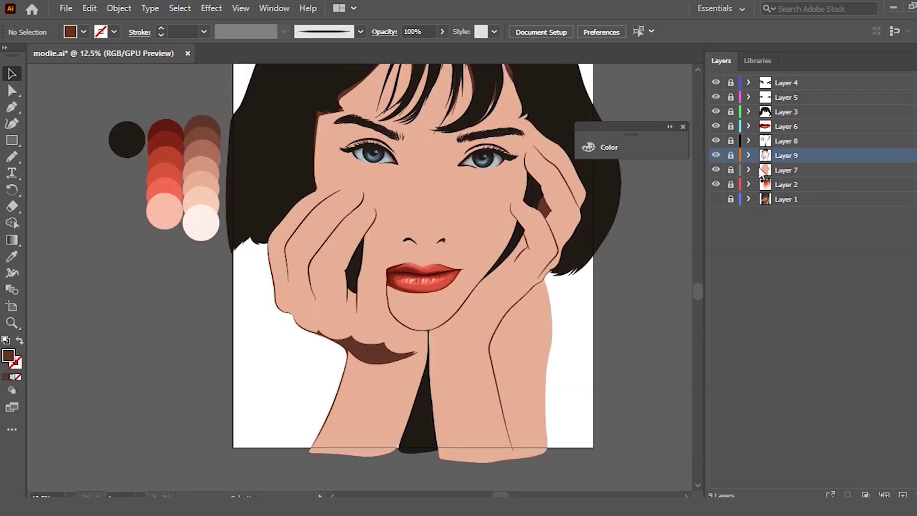
# Step: Add Layer 10 above Layer 7, show the Layer 1 photo and hide the skin layer
pyautogui.click(817, 171)
pyautogui.click(902, 495)
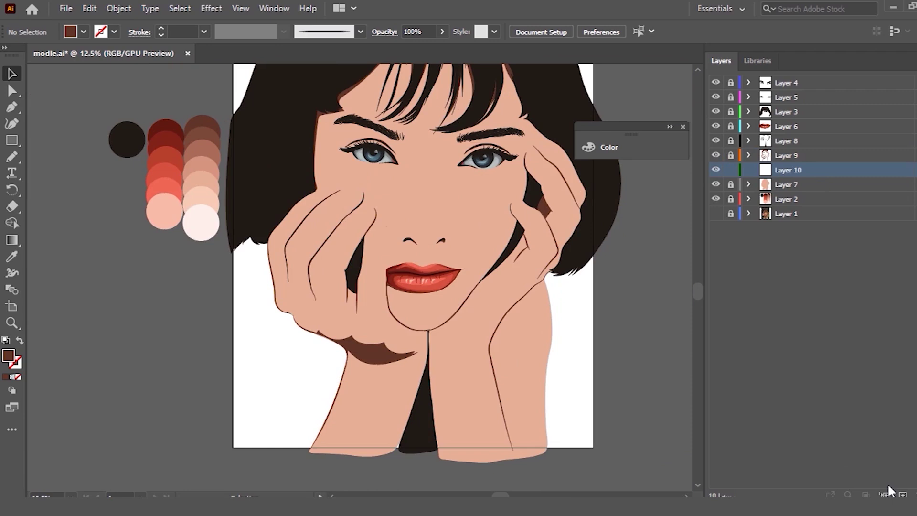
pyautogui.click(716, 214)
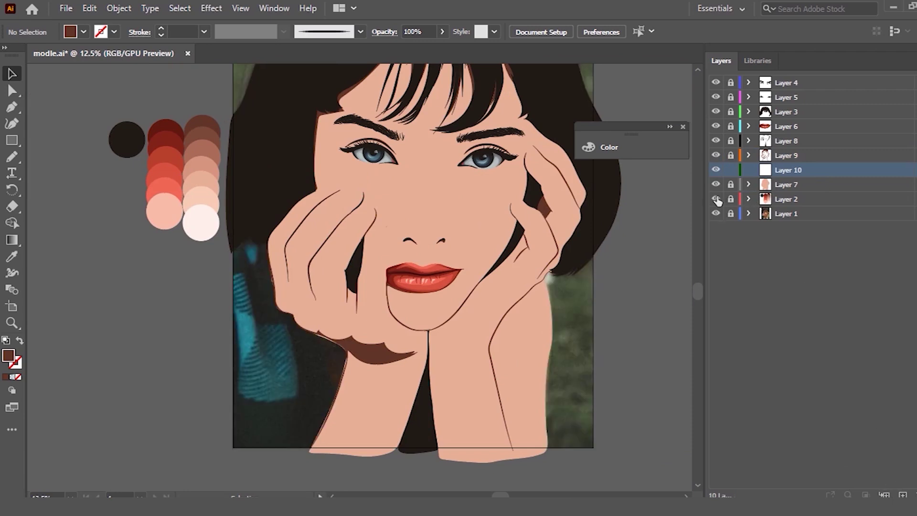
pyautogui.click(715, 186)
pyautogui.scroll(3, 333, 300)
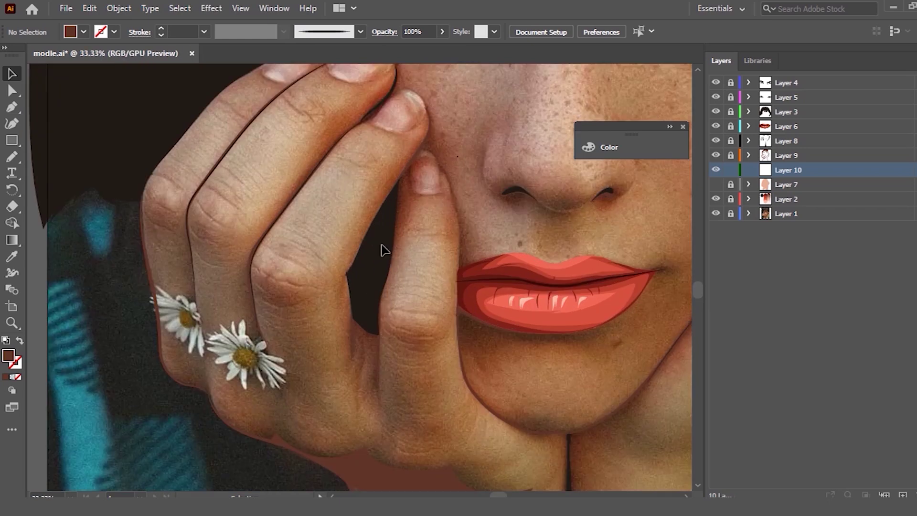
# Step: Trace the left cheek edge of the face with the Pencil tool
pyautogui.press('n')
pyautogui.scroll(2, 303, 172)
pyautogui.scroll(2, 303, 172)
pyautogui.scroll(1, 272, 134)
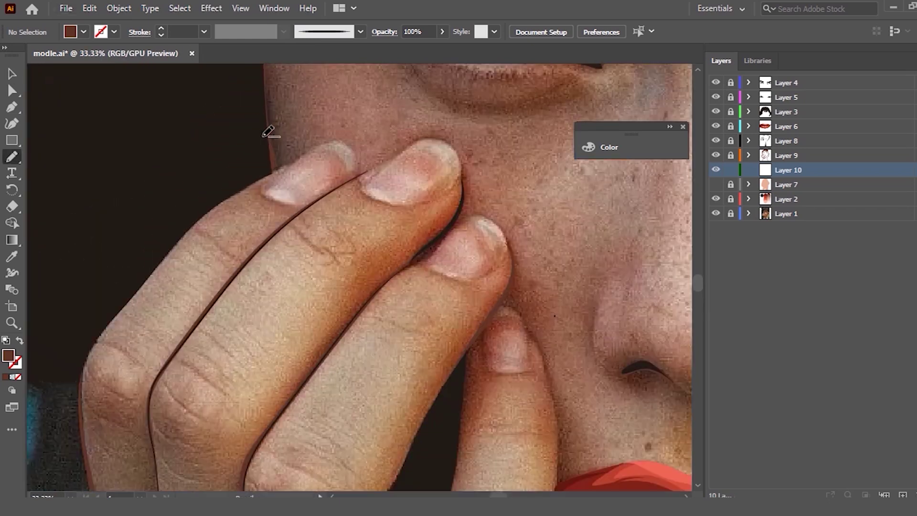
pyautogui.scroll(-2, 277, 135)
pyautogui.scroll(3, 279, 133)
pyautogui.scroll(2, 282, 158)
pyautogui.scroll(-1, 301, 200)
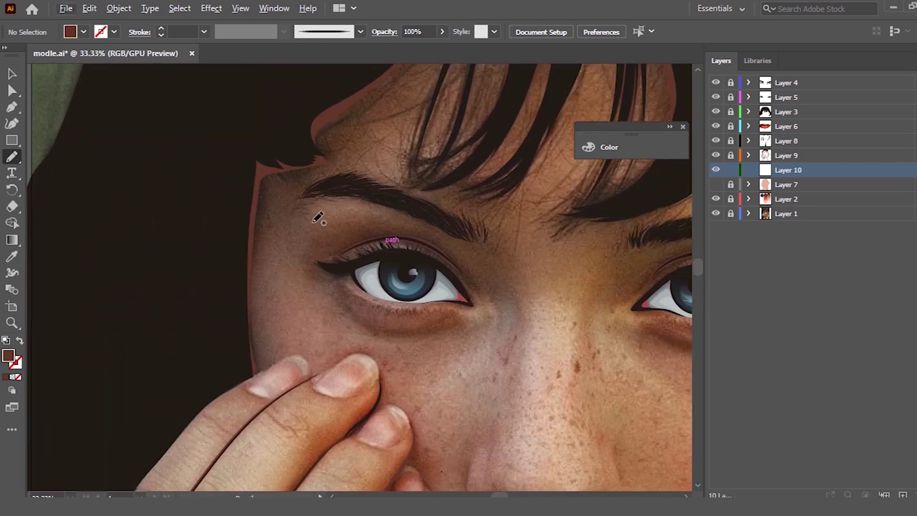
pyautogui.moveTo(259, 373); pyautogui.dragTo(264, 285)
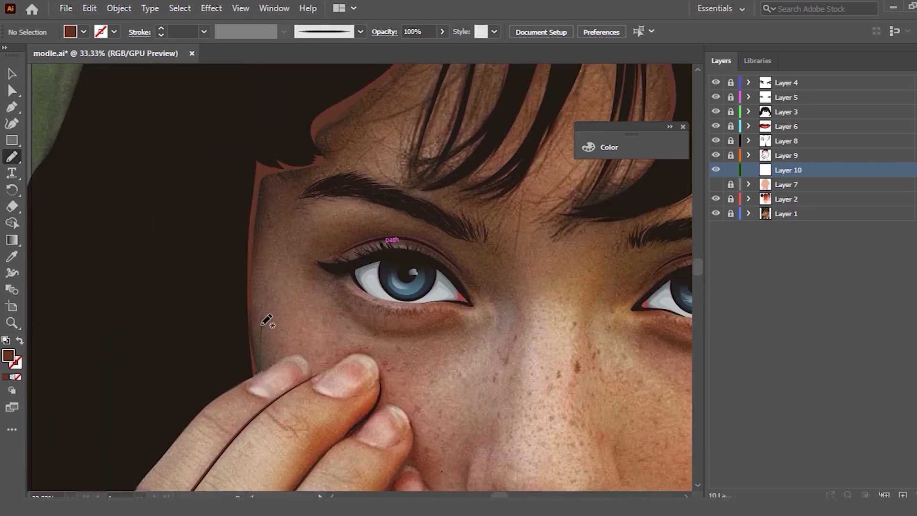
pyautogui.moveTo(260, 363); pyautogui.dragTo(259, 264)
pyautogui.moveTo(256, 330); pyautogui.dragTo(257, 254)
# Step: Set the pencil stroke to yellow at 2 pt
pyautogui.click(101, 33)
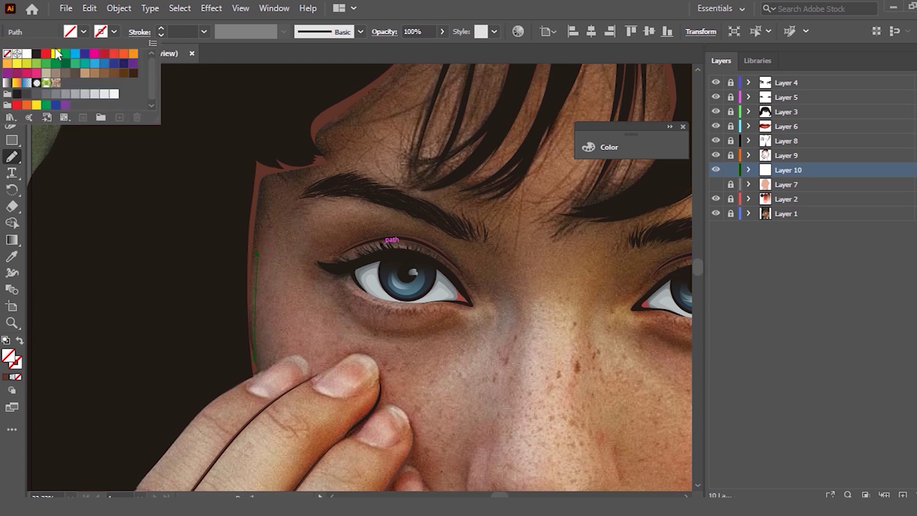
pyautogui.click(56, 54)
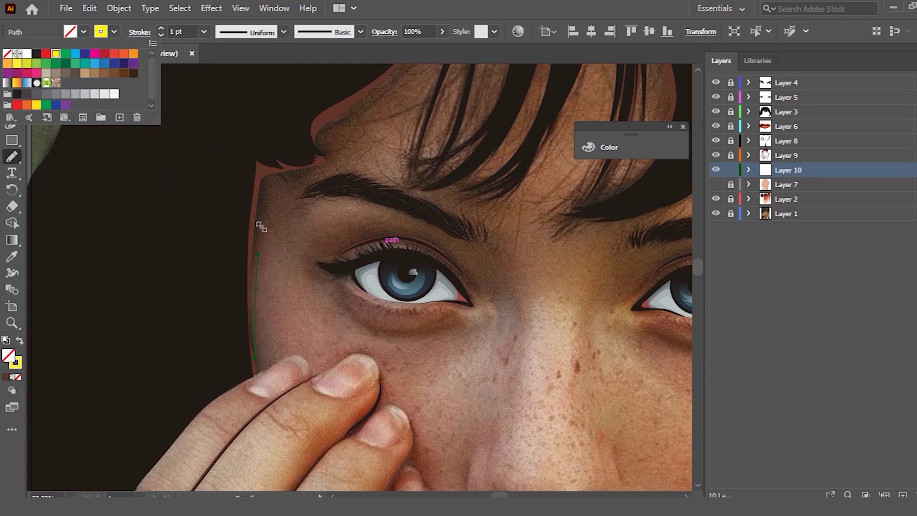
pyautogui.click(204, 31)
pyautogui.click(221, 90)
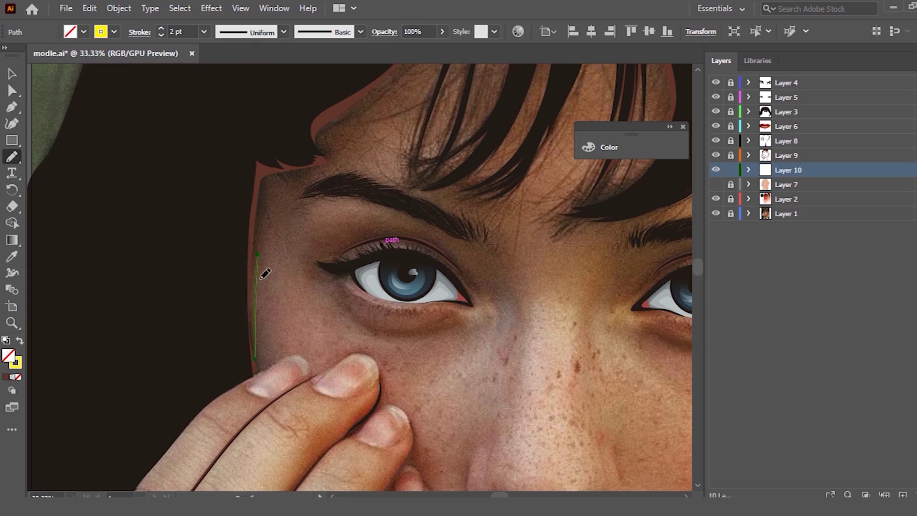
# Step: Extend the cheek outline up past the brow and along the hairline and hair edge
pyautogui.moveTo(256, 255); pyautogui.dragTo(268, 212)
pyautogui.moveTo(254, 374); pyautogui.dragTo(222, 279)
pyautogui.moveTo(261, 326); pyautogui.dragTo(271, 232)
pyautogui.moveTo(333, 162); pyautogui.dragTo(278, 186)
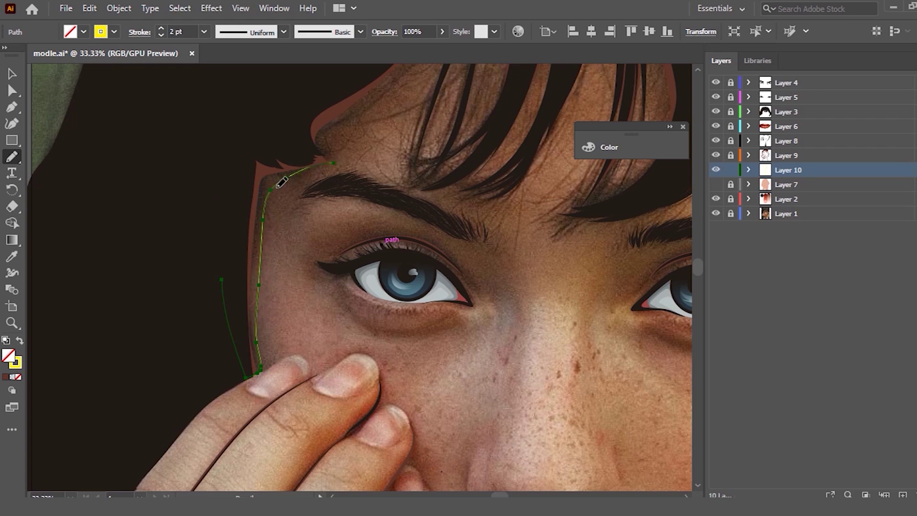
pyautogui.moveTo(333, 142); pyautogui.dragTo(386, 87)
pyautogui.scroll(3, 333, 200)
pyautogui.moveTo(221, 363); pyautogui.dragTo(300, 85)
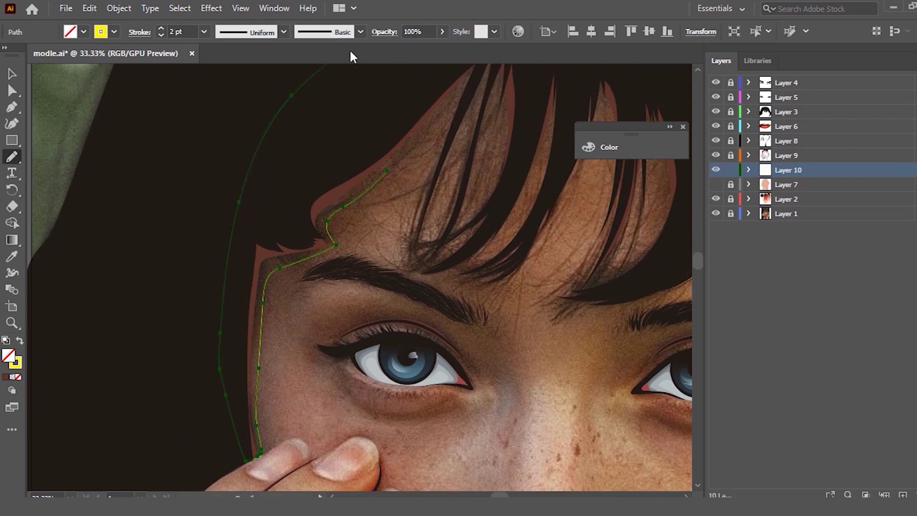
pyautogui.hotkey('ctrl', '-')
pyautogui.hotkey('ctrl', '+')
pyautogui.hotkey('ctrl', '+')
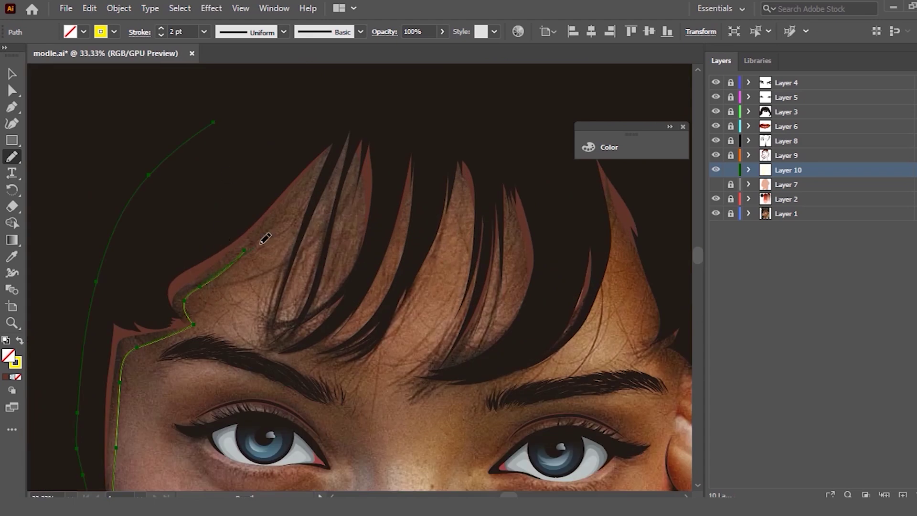
# Step: Trace the fringe strands, the right hair strand and the top of the head
pyautogui.moveTo(236, 250)
pyautogui.mouseDown()
pyautogui.moveTo(338, 153)
pyautogui.moveTo(286, 288)
pyautogui.mouseUp()
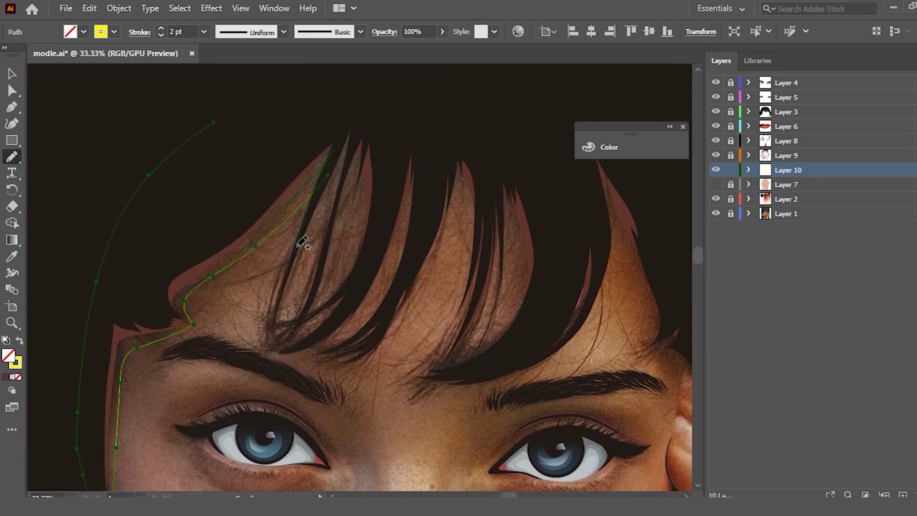
pyautogui.moveTo(352, 141); pyautogui.dragTo(340, 200)
pyautogui.moveTo(365, 151); pyautogui.dragTo(358, 255)
pyautogui.moveTo(413, 185)
pyautogui.mouseDown()
pyautogui.moveTo(397, 283)
pyautogui.moveTo(456, 168)
pyautogui.moveTo(449, 339)
pyautogui.mouseUp()
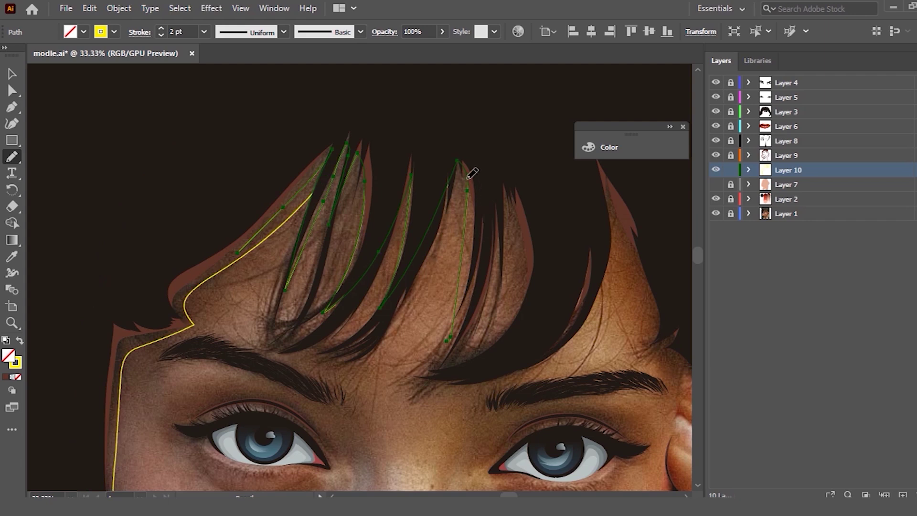
pyautogui.moveTo(522, 323); pyautogui.dragTo(485, 372)
pyautogui.moveTo(508, 231); pyautogui.dragTo(519, 267)
pyautogui.moveTo(702, 339)
pyautogui.mouseDown()
pyautogui.moveTo(446, 45)
pyautogui.moveTo(131, 153)
pyautogui.mouseUp()
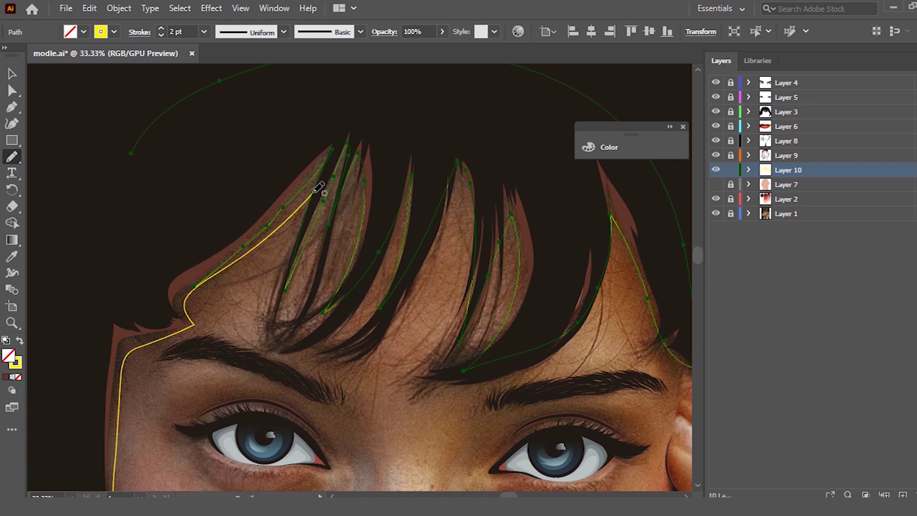
pyautogui.scroll(-2, 322, 188)
# Step: Check the traced face and strand outlines, then trace the hair's left edge from cheek to top
pyautogui.click(9, 73)
pyautogui.click(191, 254)
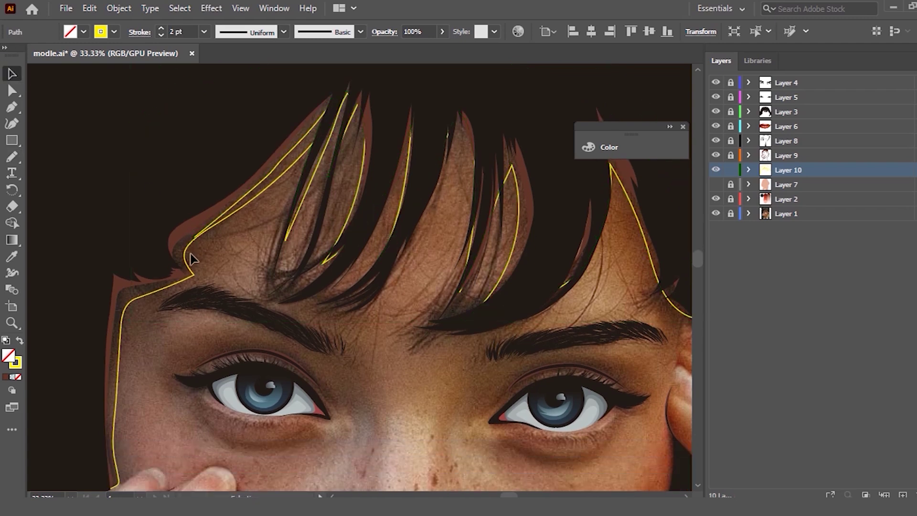
pyautogui.click(184, 252)
pyautogui.click(243, 188)
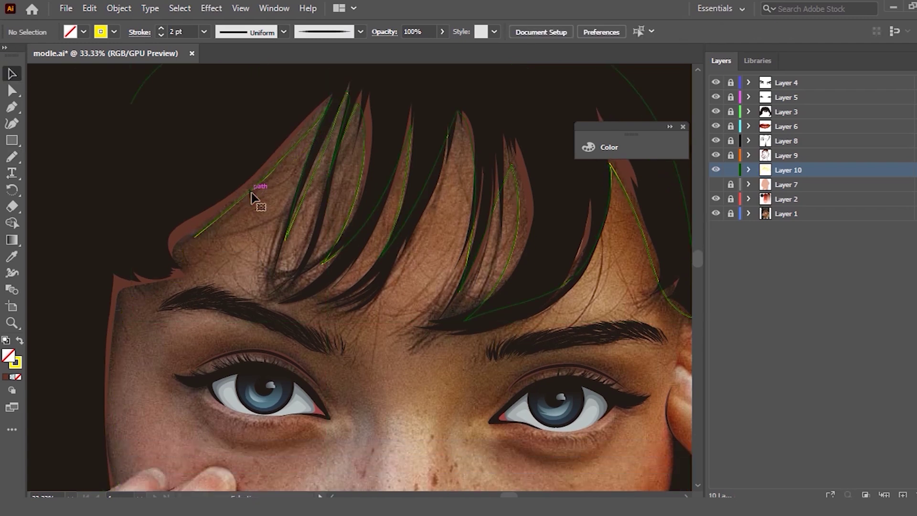
pyautogui.scroll(-1, 205, 211)
pyautogui.press('n')
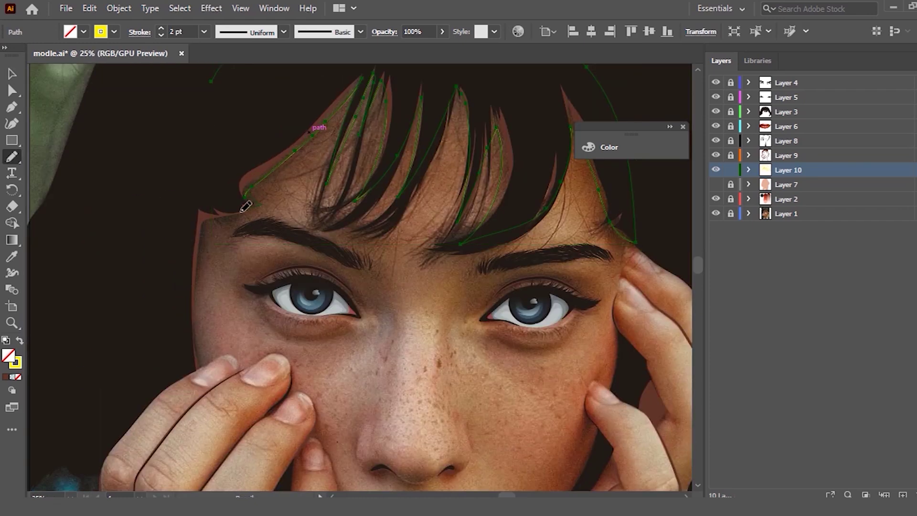
pyautogui.moveTo(181, 374)
pyautogui.mouseDown()
pyautogui.moveTo(194, 109)
pyautogui.moveTo(219, 68)
pyautogui.mouseUp()
pyautogui.scroll(-1, 580, 212)
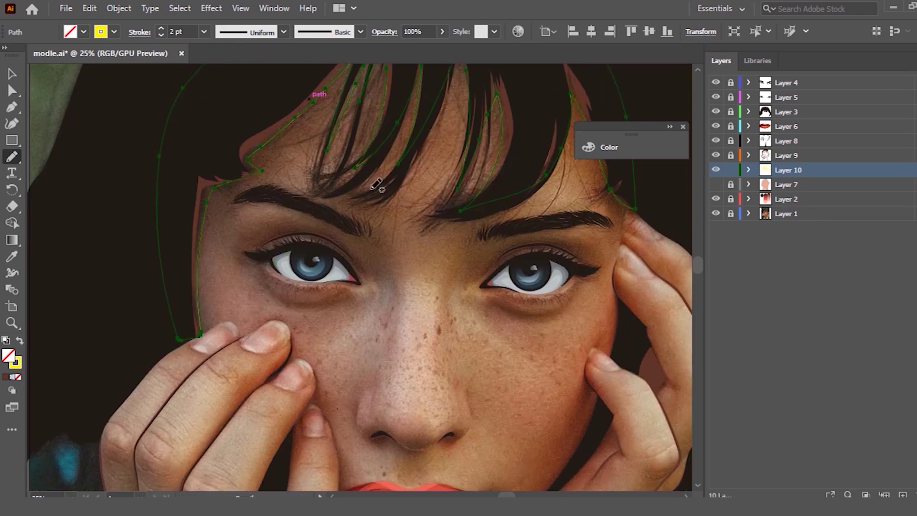
# Step: Trace the right eye's upper eyelid crease arc, undoing a stray brow-crease stroke
pyautogui.scroll(1, 579, 211)
pyautogui.scroll(2, 579, 211)
pyautogui.scroll(1, 650, 229)
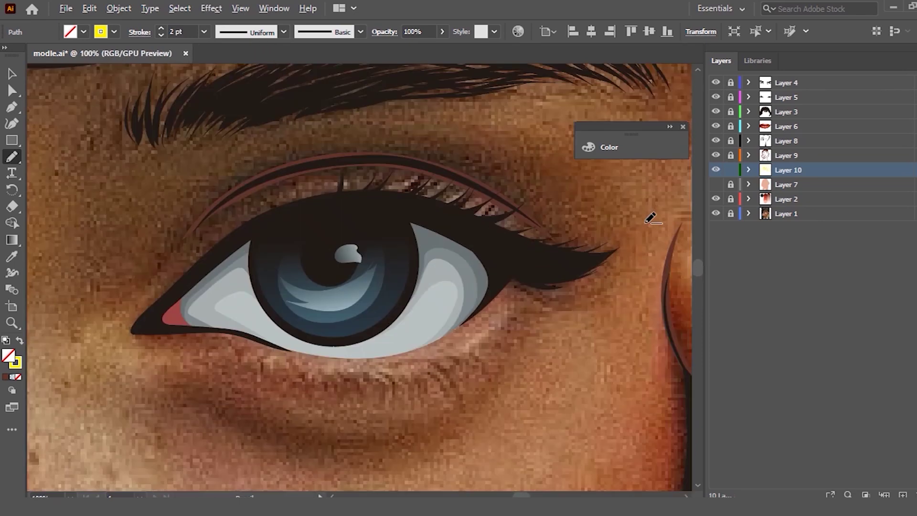
pyautogui.scroll(-2, 517, 176)
pyautogui.scroll(2, 518, 175)
pyautogui.scroll(1, 518, 177)
pyautogui.scroll(-1, 517, 177)
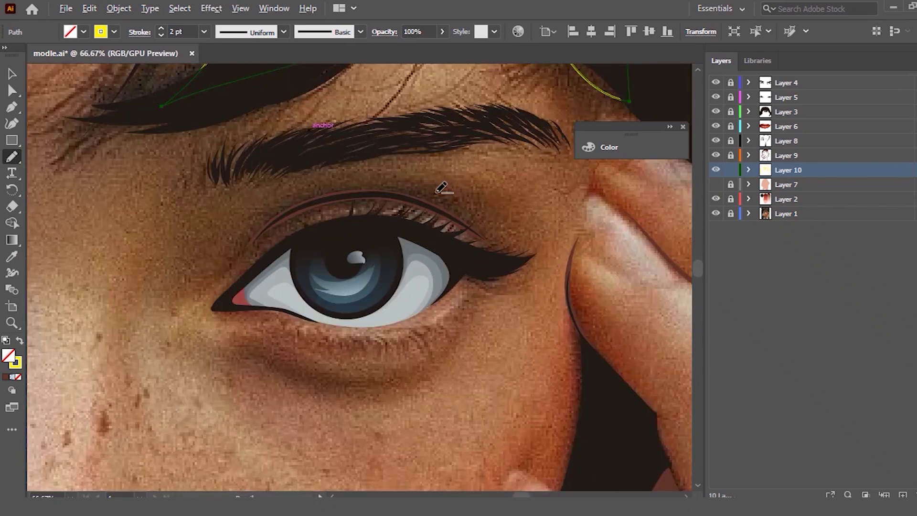
pyautogui.scroll(1, 444, 187)
pyautogui.moveTo(387, 178)
pyautogui.mouseDown()
pyautogui.moveTo(185, 231)
pyautogui.moveTo(388, 217)
pyautogui.moveTo(446, 334)
pyautogui.moveTo(474, 217)
pyautogui.mouseUp()
pyautogui.hotkey('ctrl', 'z')
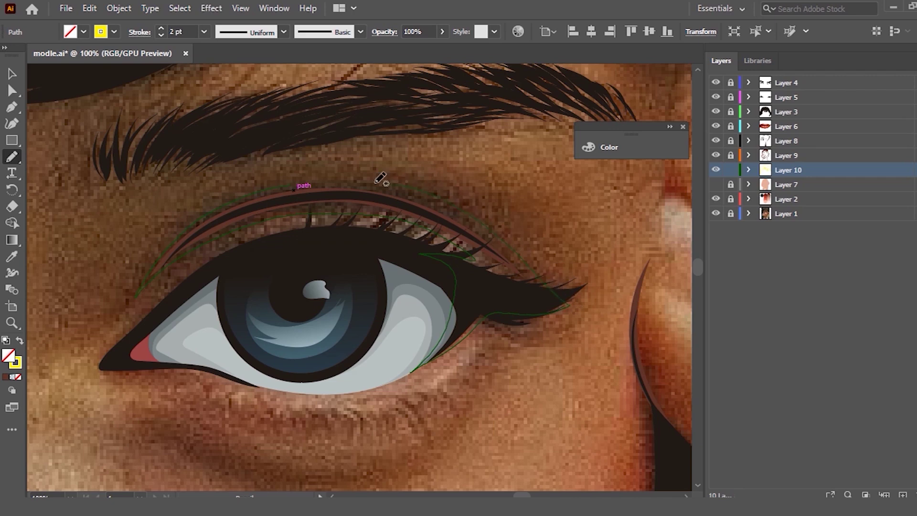
pyautogui.moveTo(478, 213); pyautogui.dragTo(292, 185)
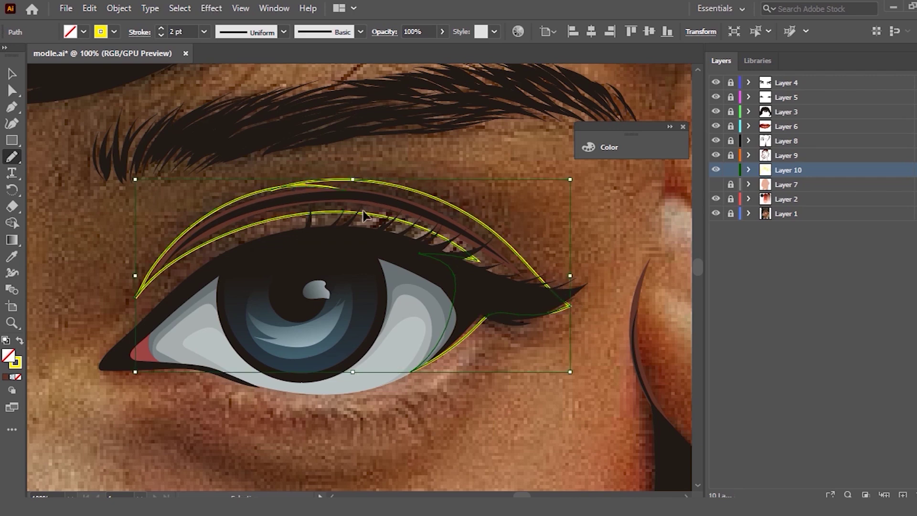
pyautogui.hotkey('ctrl', '-')
pyautogui.hotkey('ctrl', '-')
pyautogui.scroll(-1, 368, 277)
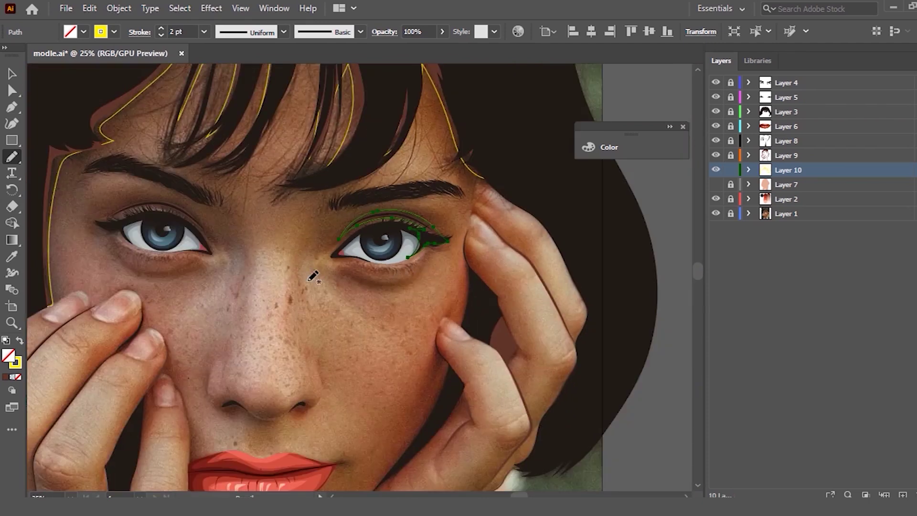
# Step: Trace the upper eyelid line out to the eye's outer corner
pyautogui.scroll(1, 365, 243)
pyautogui.scroll(-1, 92, 200)
pyautogui.scroll(4, 99, 202)
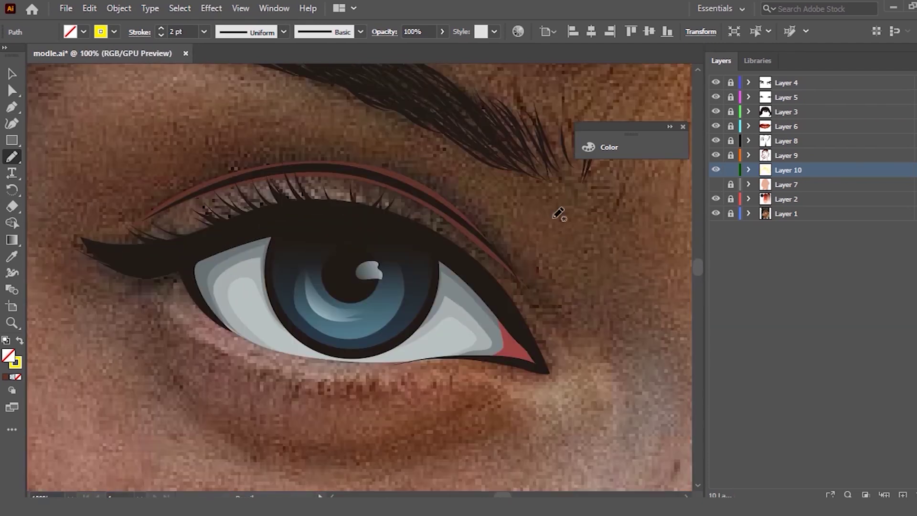
pyautogui.moveTo(467, 254)
pyautogui.mouseDown()
pyautogui.moveTo(386, 179)
pyautogui.moveTo(358, 181)
pyautogui.mouseUp()
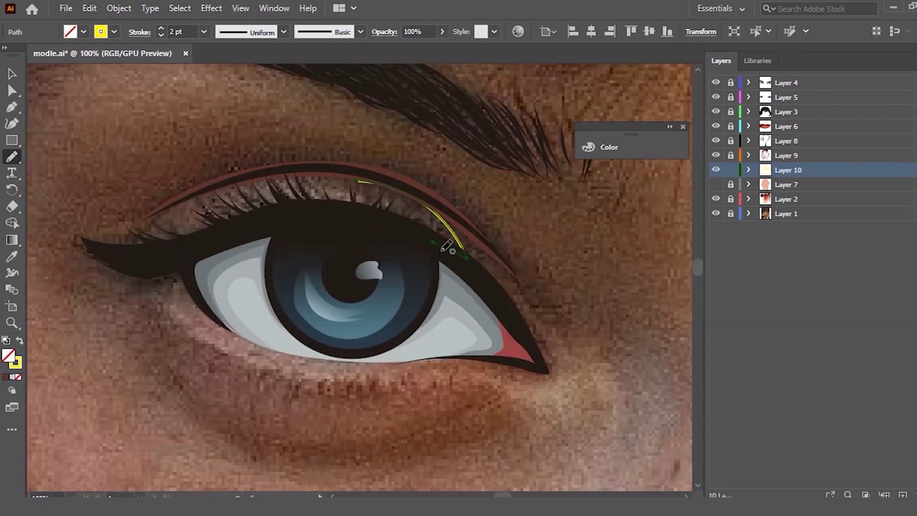
pyautogui.moveTo(443, 223)
pyautogui.mouseDown()
pyautogui.moveTo(243, 164)
pyautogui.moveTo(275, 163)
pyautogui.mouseUp()
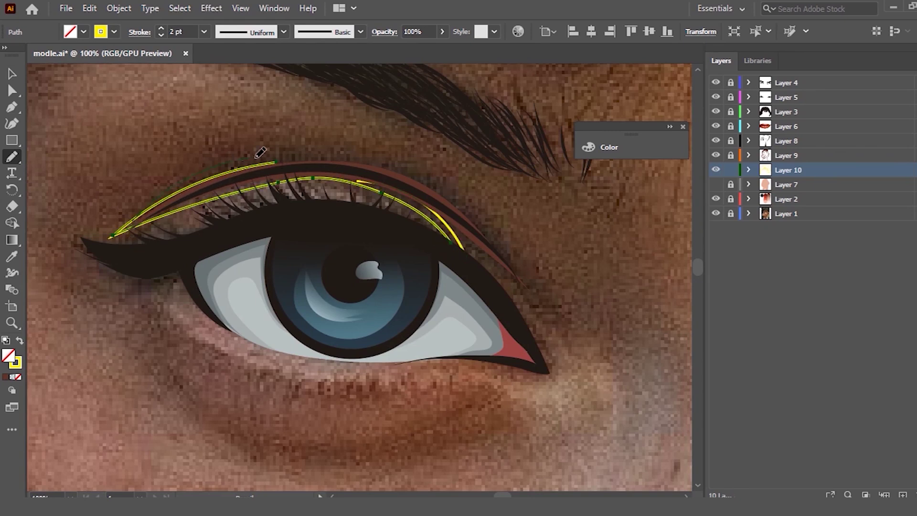
pyautogui.moveTo(492, 224); pyautogui.dragTo(525, 275)
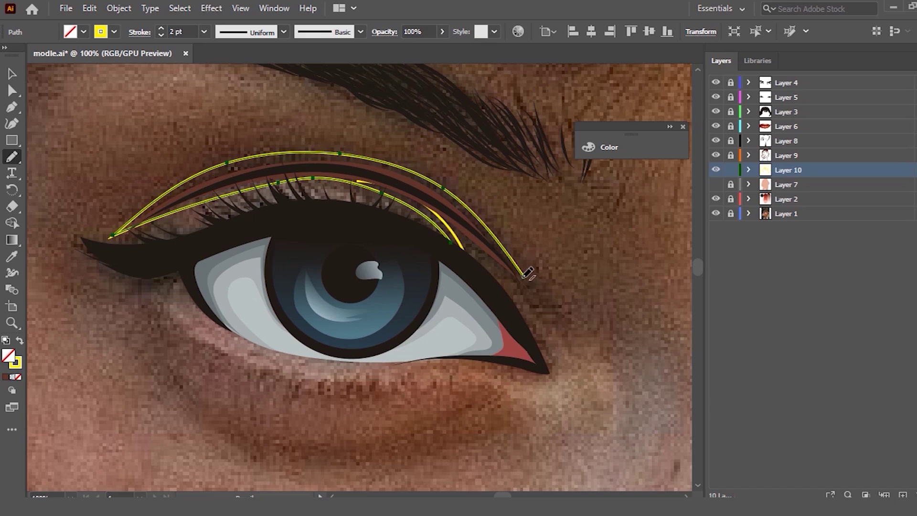
# Step: Redraw the short lid path, then trace the inner lid line and lower wing
pyautogui.keyDown('ctrl'); pyautogui.click(461, 246); pyautogui.keyUp('ctrl')
pyautogui.moveTo(473, 250); pyautogui.dragTo(451, 220)
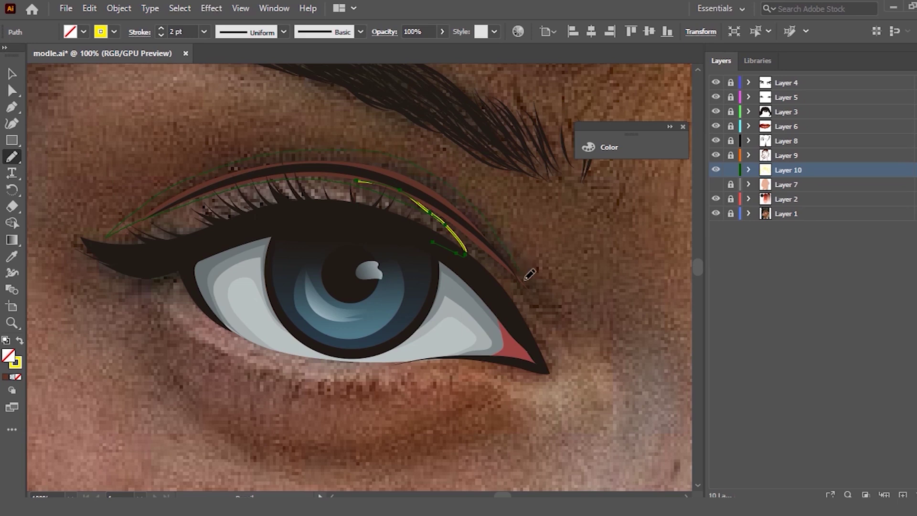
pyautogui.moveTo(440, 342)
pyautogui.mouseDown()
pyautogui.moveTo(395, 252)
pyautogui.moveTo(463, 252)
pyautogui.mouseUp()
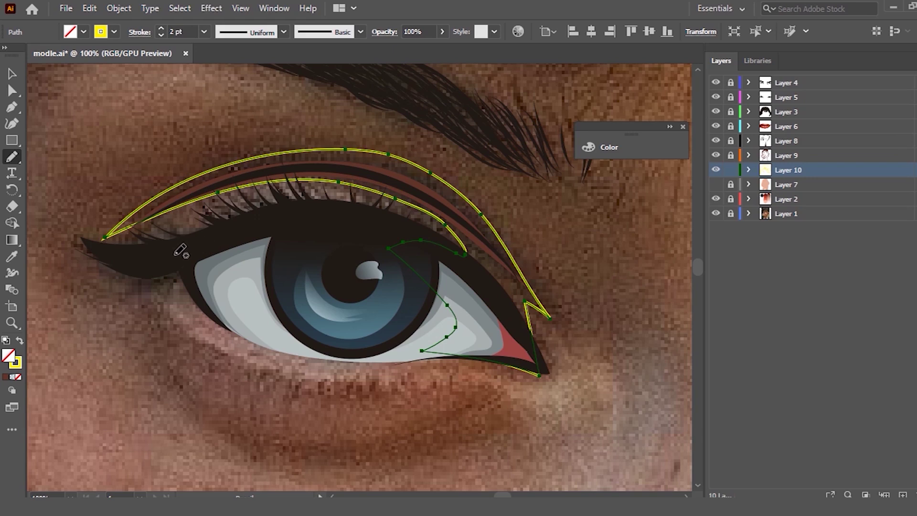
pyautogui.moveTo(107, 254)
pyautogui.mouseDown()
pyautogui.moveTo(170, 270)
pyautogui.moveTo(235, 317)
pyautogui.moveTo(210, 259)
pyautogui.mouseUp()
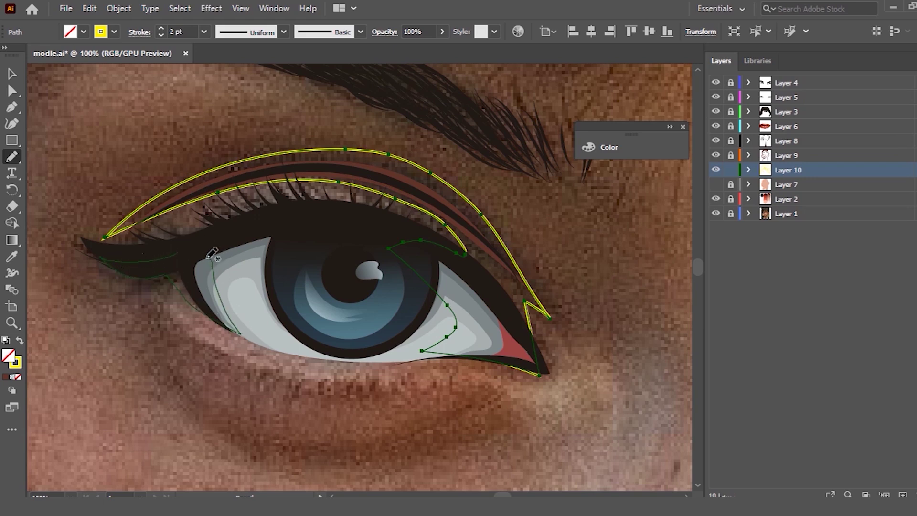
# Step: Trace the dark shadow edge beside the hand up to the thumb
pyautogui.scroll(-5, 163, 224)
pyautogui.scroll(-1, 231, 174)
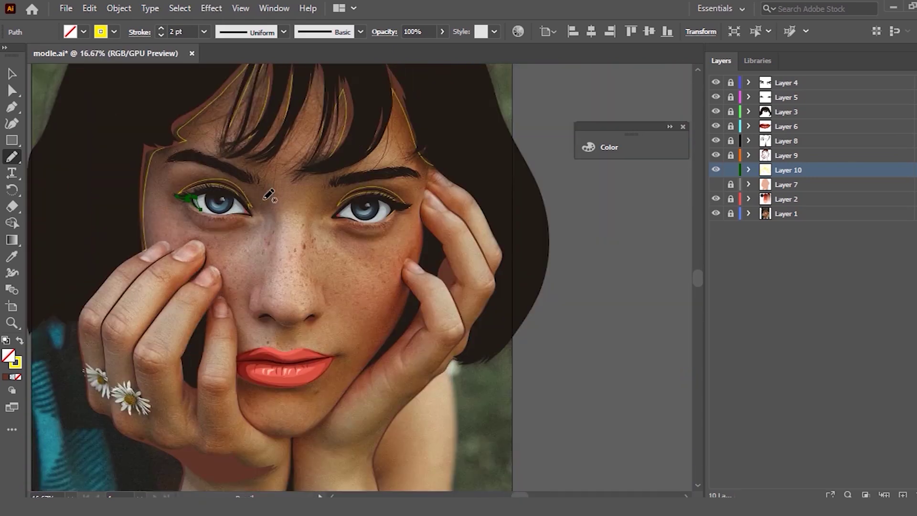
pyautogui.scroll(-3, 266, 190)
pyautogui.scroll(3, 454, 181)
pyautogui.scroll(-2, 411, 162)
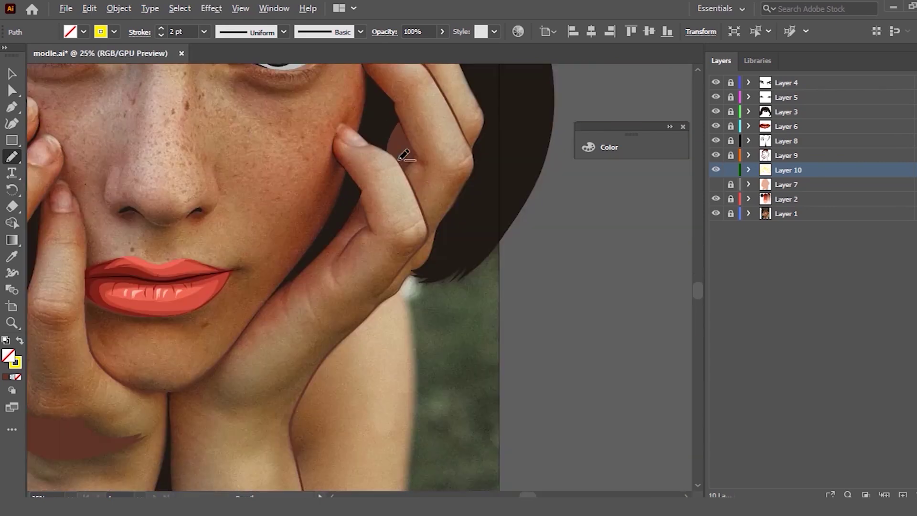
pyautogui.scroll(2, 408, 172)
pyautogui.scroll(1, 331, 224)
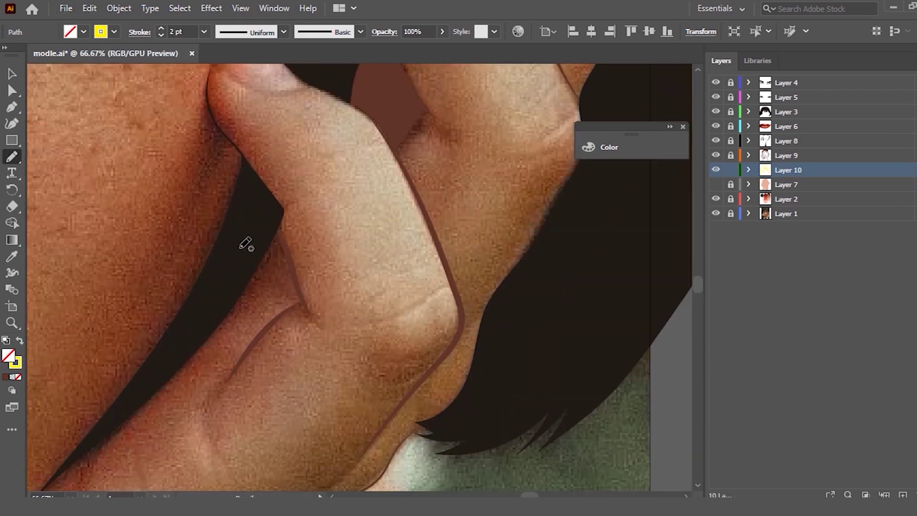
pyautogui.moveTo(274, 218)
pyautogui.mouseDown()
pyautogui.moveTo(179, 360)
pyautogui.moveTo(103, 440)
pyautogui.moveTo(139, 419)
pyautogui.moveTo(239, 327)
pyautogui.moveTo(285, 249)
pyautogui.mouseUp()
pyautogui.moveTo(303, 285); pyautogui.dragTo(273, 249)
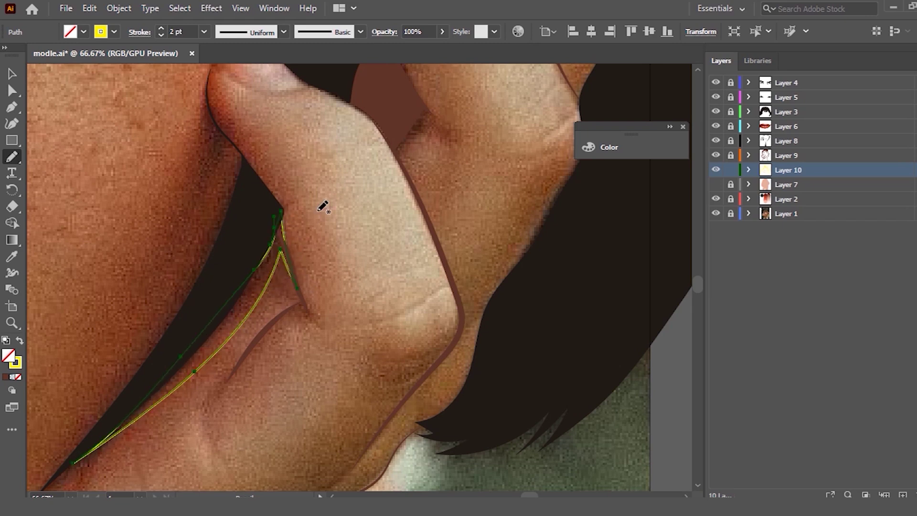
pyautogui.scroll(2, 334, 188)
pyautogui.scroll(-3, 299, 188)
pyautogui.scroll(1, 128, 221)
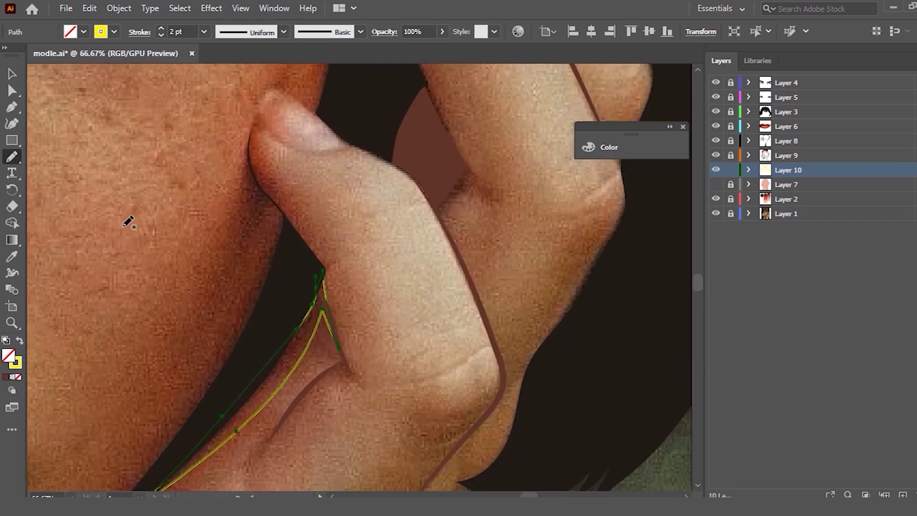
# Step: Trace the thumb's edge against the cheek and extend the cheek outline downward
pyautogui.moveTo(258, 126)
pyautogui.mouseDown()
pyautogui.moveTo(251, 160)
pyautogui.moveTo(268, 203)
pyautogui.moveTo(266, 241)
pyautogui.mouseUp()
pyautogui.moveTo(251, 292); pyautogui.dragTo(211, 368)
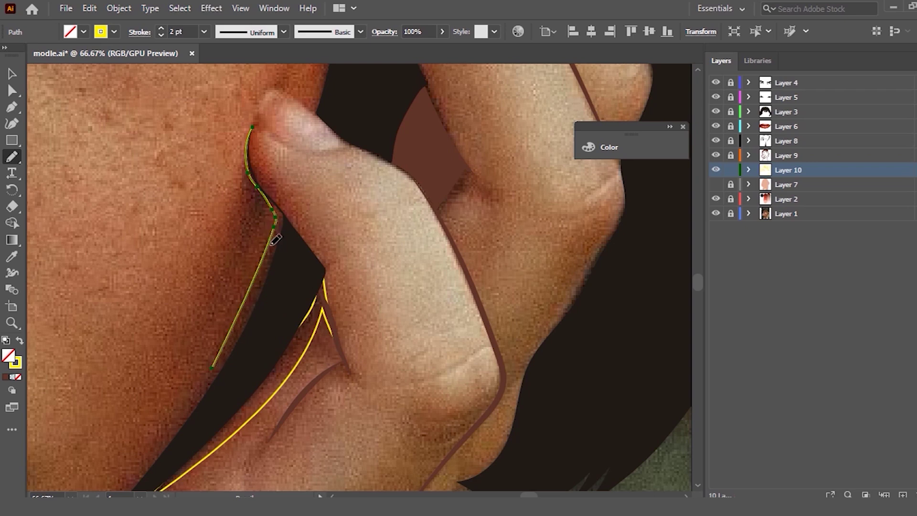
pyautogui.scroll(-2, 311, 303)
pyautogui.scroll(-1, 260, 303)
pyautogui.scroll(2, 201, 269)
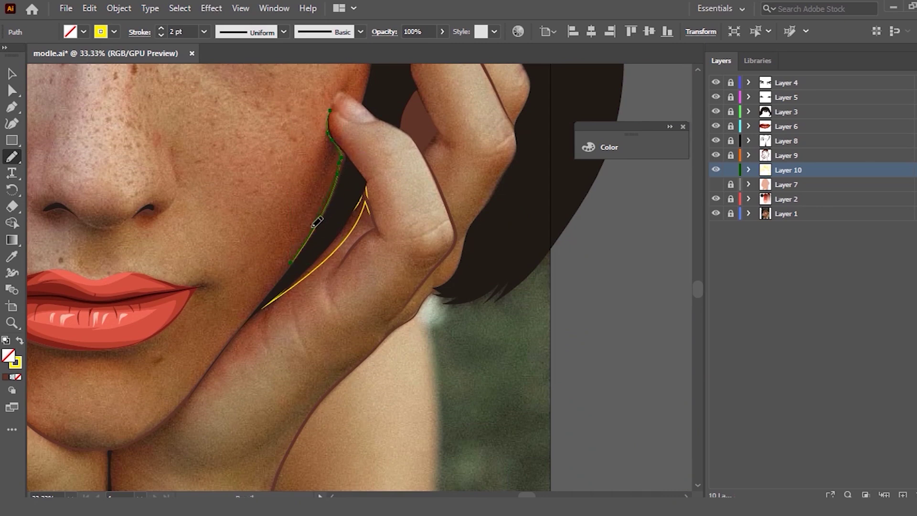
# Step: Extend the jaw outline downward, smooth its curve and remove a stray branch
pyautogui.moveTo(174, 416); pyautogui.dragTo(150, 433)
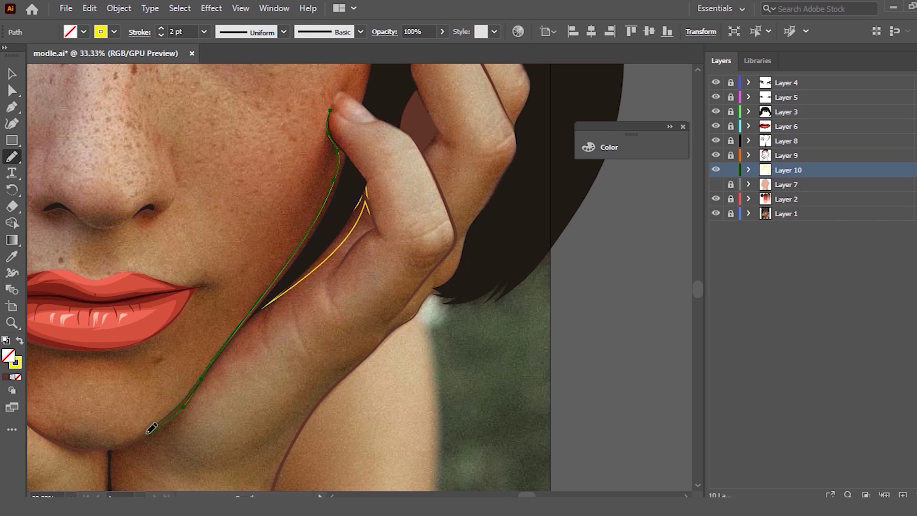
pyautogui.moveTo(216, 371); pyautogui.dragTo(234, 353)
pyautogui.moveTo(176, 409); pyautogui.dragTo(170, 413)
pyautogui.scroll(2, 184, 331)
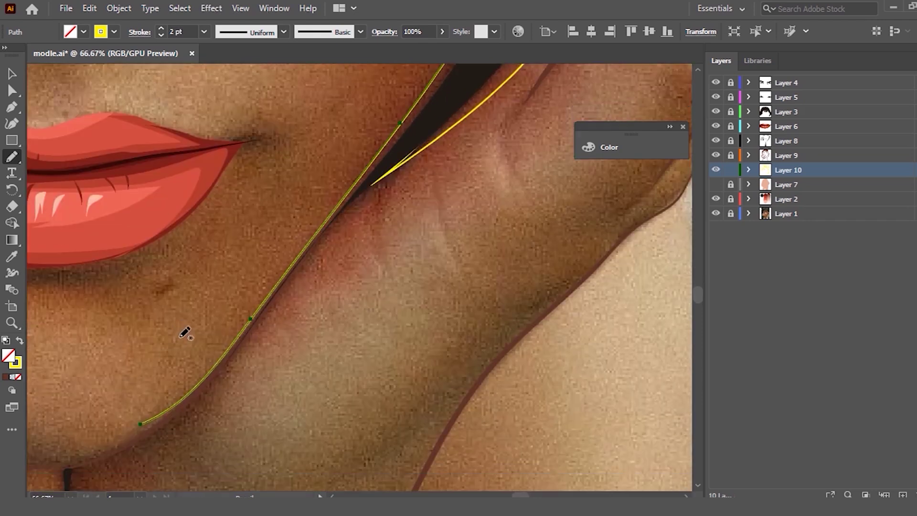
pyautogui.scroll(-1, 102, 307)
pyautogui.scroll(1, 98, 311)
# Step: Retrace the jaw and inner jaw line up to the hand, smoothing it near the thumb
pyautogui.moveTo(258, 335); pyautogui.dragTo(174, 407)
pyautogui.moveTo(266, 335); pyautogui.dragTo(206, 399)
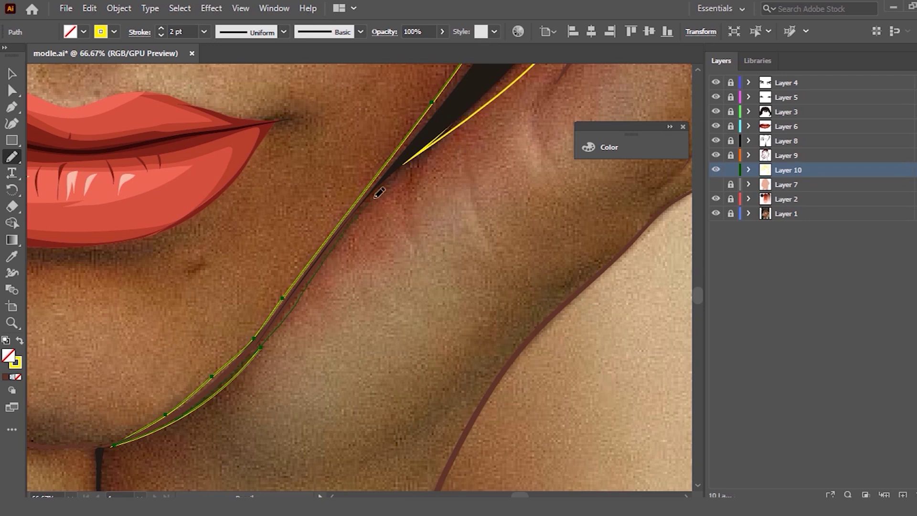
pyautogui.moveTo(379, 192); pyautogui.dragTo(386, 186)
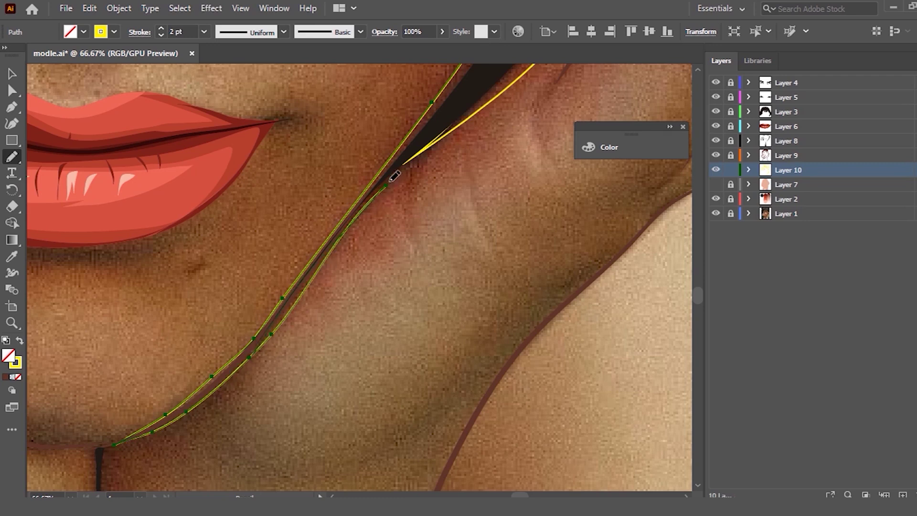
pyautogui.moveTo(426, 145); pyautogui.dragTo(433, 139)
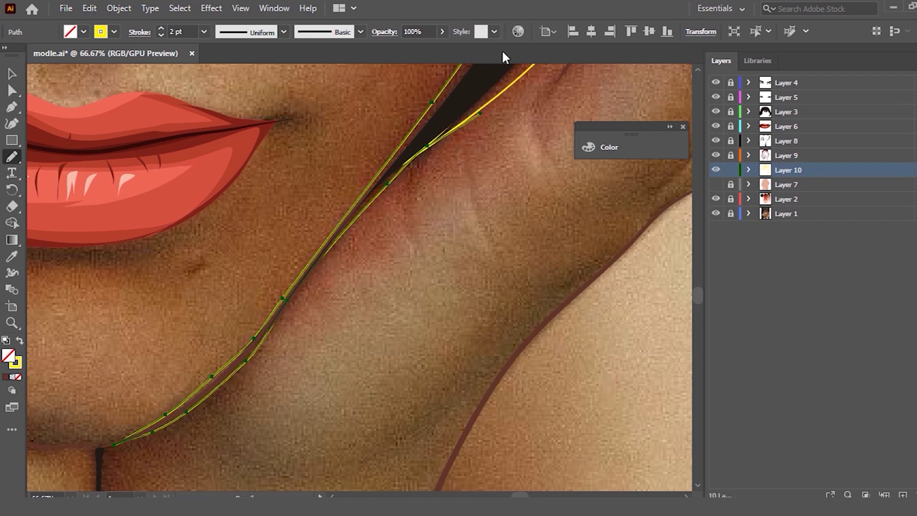
pyautogui.scroll(2, 501, 49)
pyautogui.scroll(-2, 509, 143)
pyautogui.scroll(1, 501, 157)
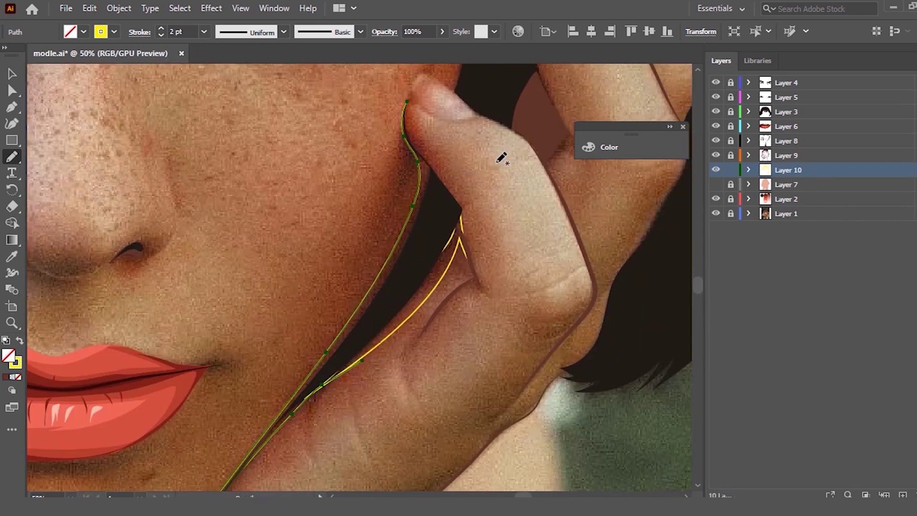
pyautogui.moveTo(405, 296)
pyautogui.mouseDown()
pyautogui.moveTo(338, 369)
pyautogui.moveTo(385, 313)
pyautogui.mouseUp()
pyautogui.scroll(1, 496, 91)
# Step: Pencil-trace the thumb outline to a pointed tip and outline the thumbnail edge
pyautogui.scroll(1, 474, 96)
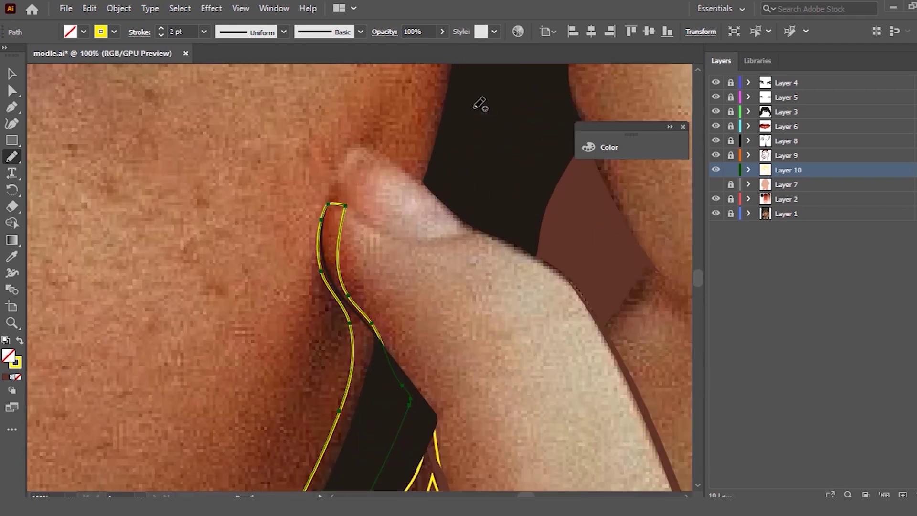
pyautogui.moveTo(338, 193); pyautogui.dragTo(336, 232)
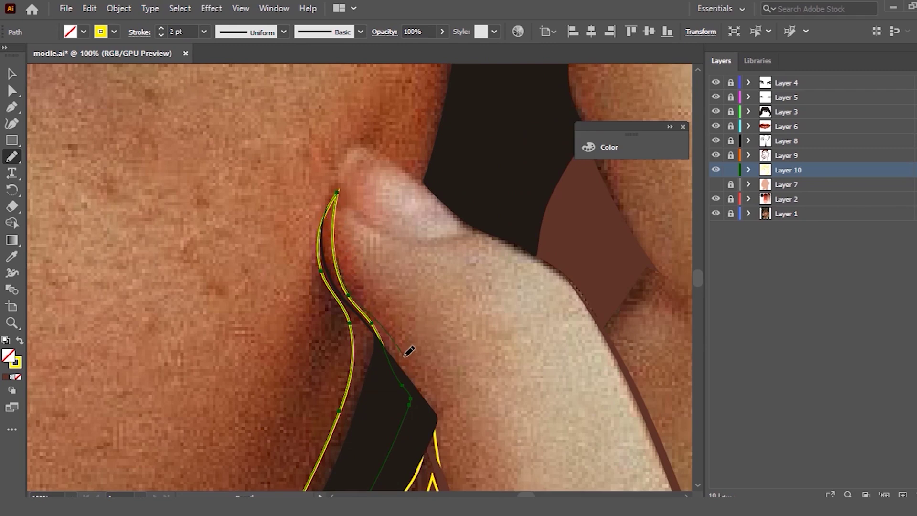
pyautogui.moveTo(383, 457); pyautogui.dragTo(382, 459)
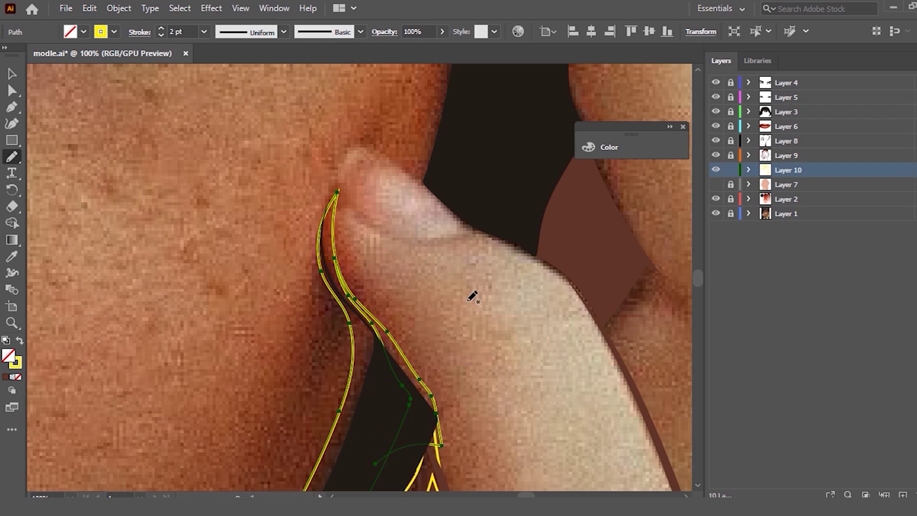
pyautogui.moveTo(462, 235); pyautogui.dragTo(458, 239)
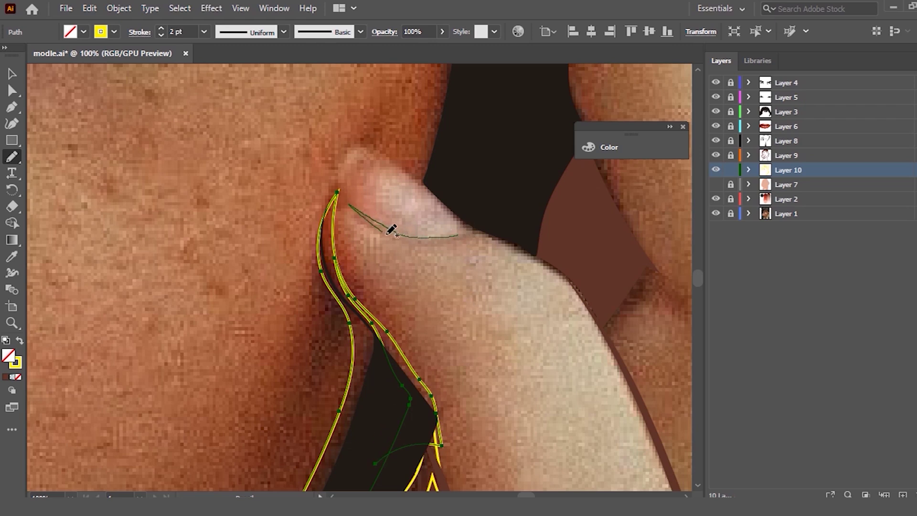
pyautogui.moveTo(459, 240)
pyautogui.mouseDown()
pyautogui.moveTo(467, 231)
pyautogui.moveTo(398, 241)
pyautogui.mouseUp()
# Step: Outline the finger beside the cheek, closing it through the dark gap and refining its edges
pyautogui.scroll(-5, 436, 197)
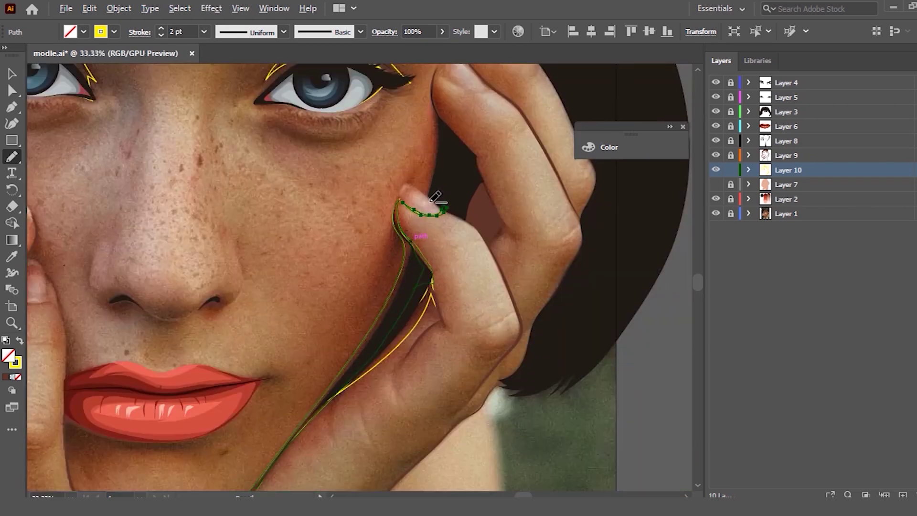
pyautogui.scroll(4, 614, 194)
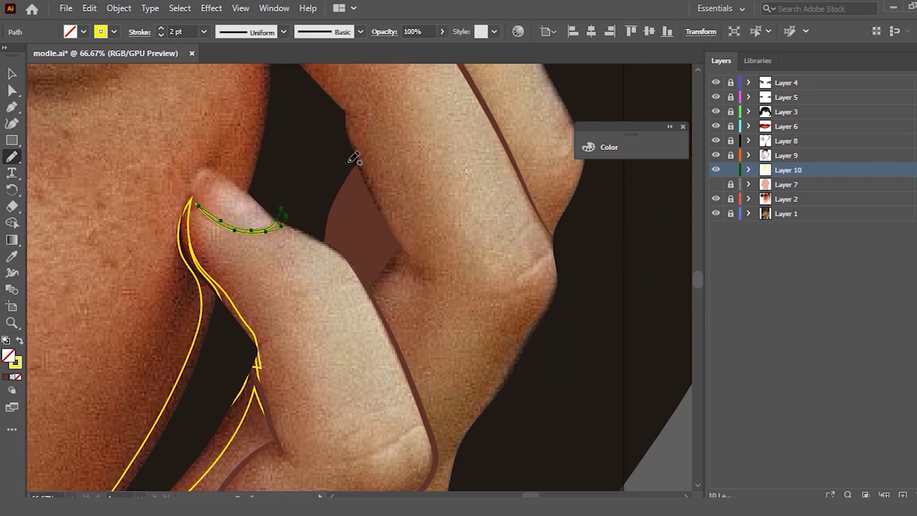
pyautogui.scroll(3, 361, 163)
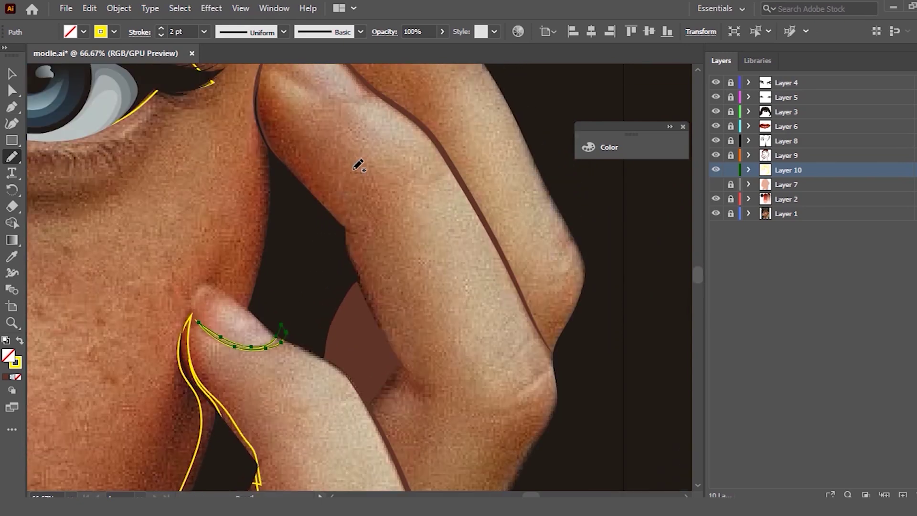
pyautogui.scroll(2, 358, 165)
pyautogui.moveTo(267, 121)
pyautogui.mouseDown()
pyautogui.moveTo(389, 395)
pyautogui.moveTo(434, 438)
pyautogui.moveTo(383, 459)
pyautogui.moveTo(376, 490)
pyautogui.mouseUp()
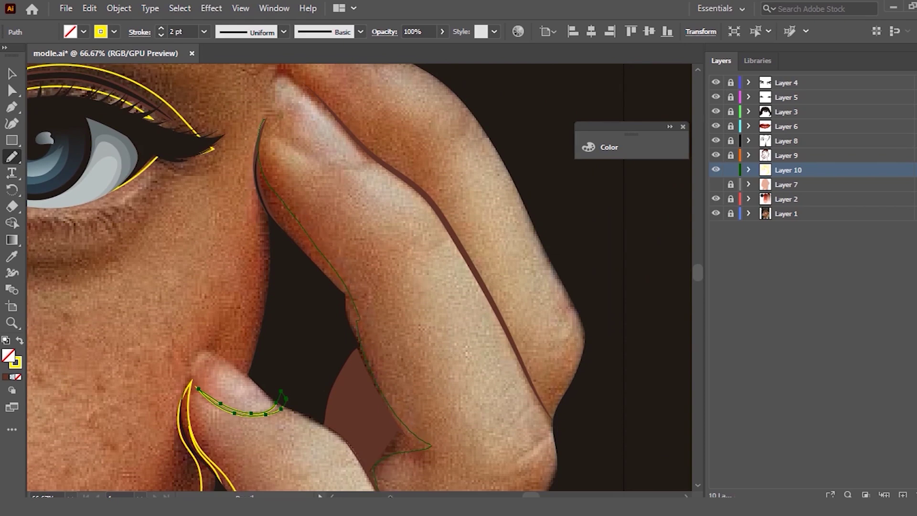
pyautogui.moveTo(366, 445)
pyautogui.mouseDown()
pyautogui.moveTo(272, 211)
pyautogui.moveTo(264, 120)
pyautogui.mouseUp()
pyautogui.moveTo(268, 226); pyautogui.dragTo(276, 234)
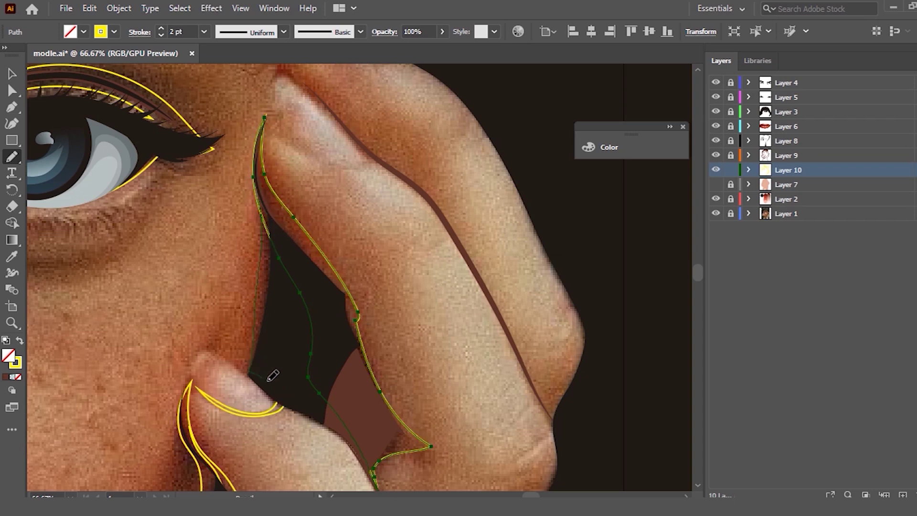
pyautogui.moveTo(346, 422); pyautogui.dragTo(339, 420)
pyautogui.moveTo(245, 364); pyautogui.dragTo(267, 276)
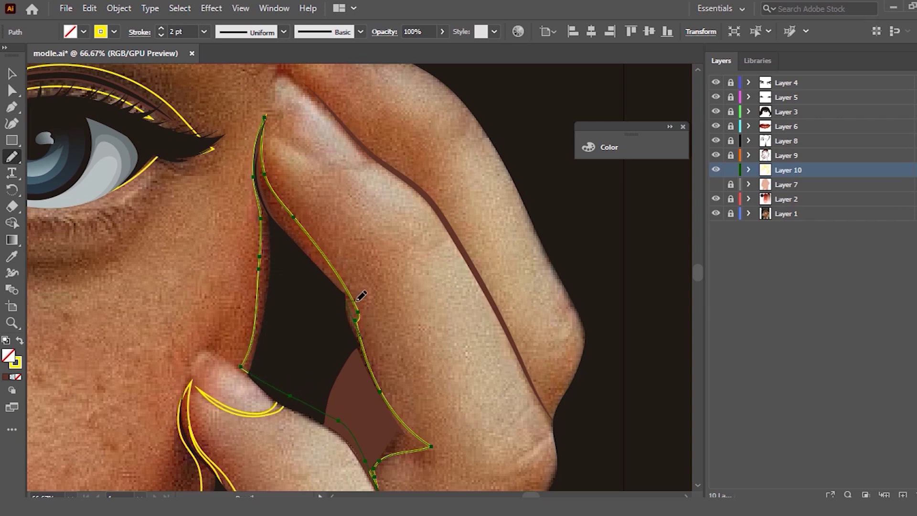
pyautogui.moveTo(282, 192); pyautogui.dragTo(276, 163)
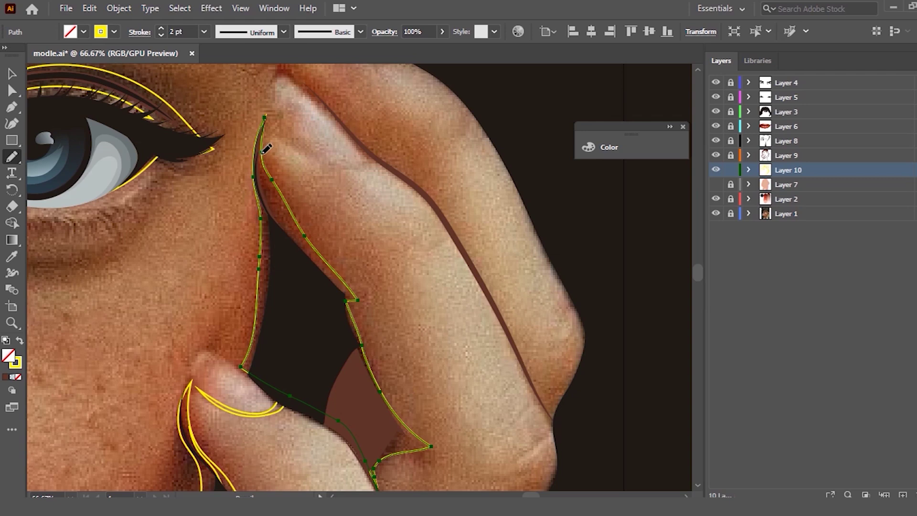
pyautogui.moveTo(354, 318); pyautogui.dragTo(355, 322)
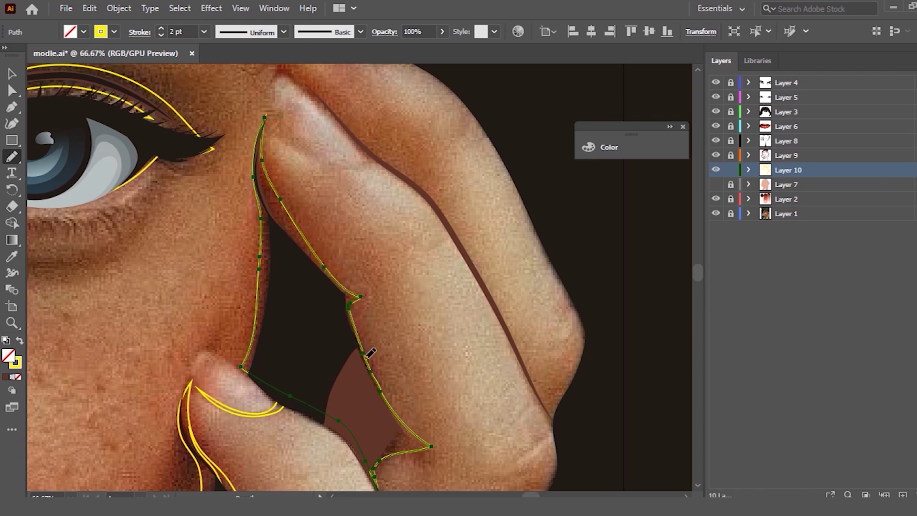
# Step: Trace and reshape the edge of the upper finger
pyautogui.scroll(2, 370, 220)
pyautogui.scroll(-1, 496, 153)
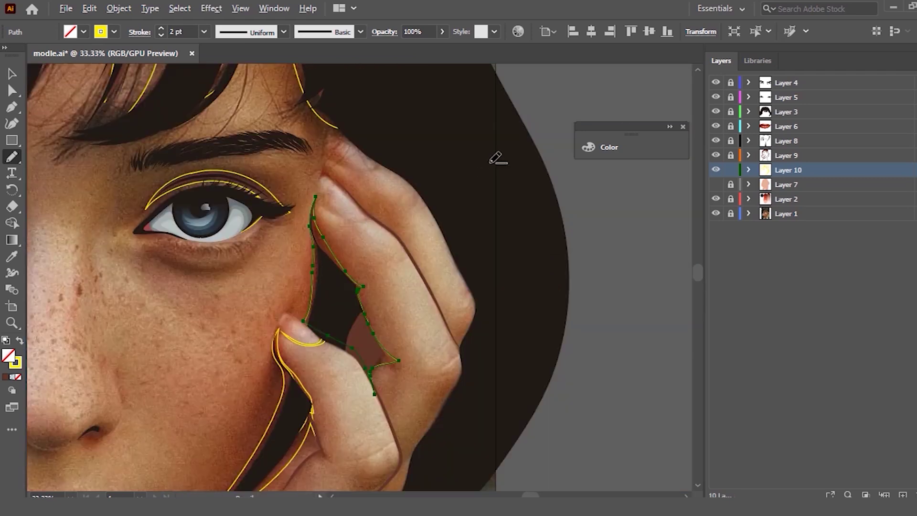
pyautogui.scroll(1, 370, 153)
pyautogui.scroll(1, 369, 154)
pyautogui.moveTo(199, 170)
pyautogui.mouseDown()
pyautogui.moveTo(214, 206)
pyautogui.moveTo(341, 316)
pyautogui.moveTo(368, 352)
pyautogui.moveTo(360, 332)
pyautogui.moveTo(273, 255)
pyautogui.moveTo(202, 166)
pyautogui.mouseUp()
pyautogui.moveTo(222, 211); pyautogui.dragTo(212, 203)
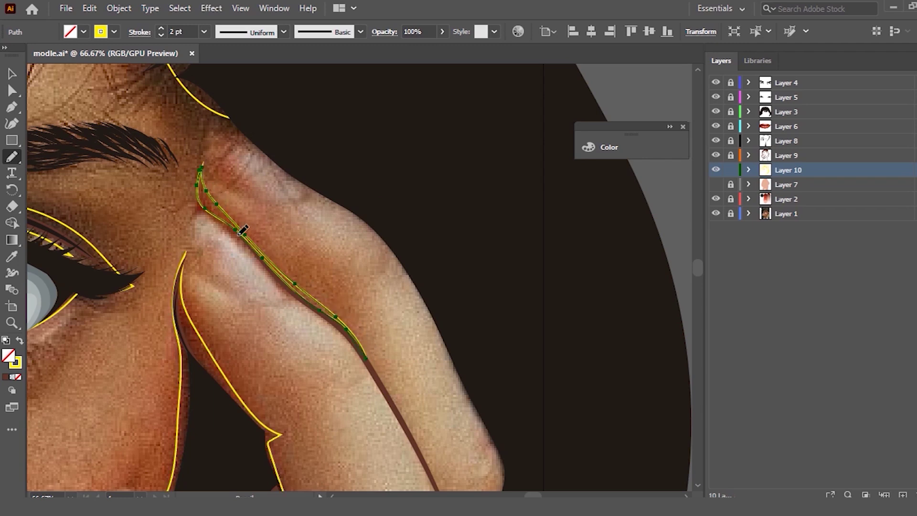
# Step: Trace another finger edge against the hair, then zoom out toward the chin and neck
pyautogui.scroll(-1, 210, 176)
pyautogui.scroll(-4, 210, 177)
pyautogui.scroll(2, 242, 231)
pyautogui.scroll(-3, 245, 210)
pyautogui.scroll(1, 323, 185)
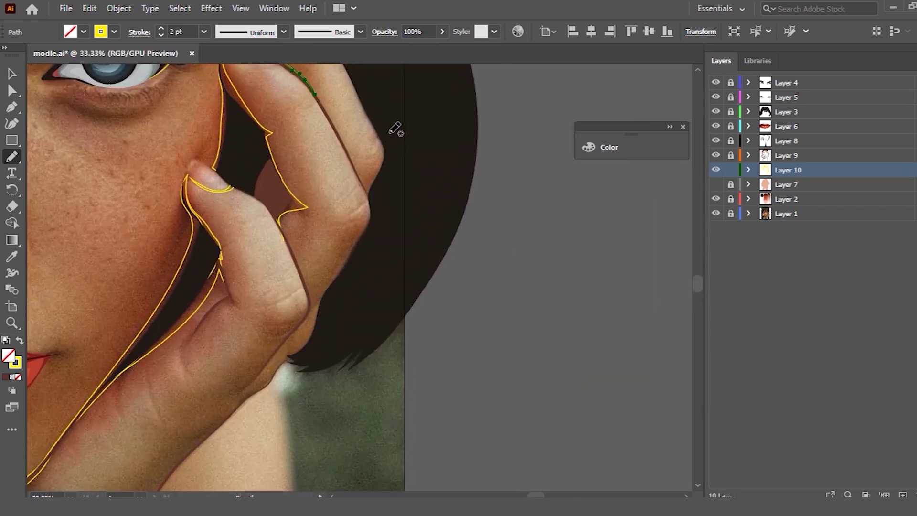
pyautogui.scroll(1, 395, 128)
pyautogui.moveTo(380, 123)
pyautogui.mouseDown()
pyautogui.moveTo(382, 181)
pyautogui.moveTo(357, 273)
pyautogui.moveTo(286, 384)
pyautogui.moveTo(273, 435)
pyautogui.moveTo(290, 449)
pyautogui.moveTo(451, 190)
pyautogui.moveTo(376, 101)
pyautogui.mouseUp()
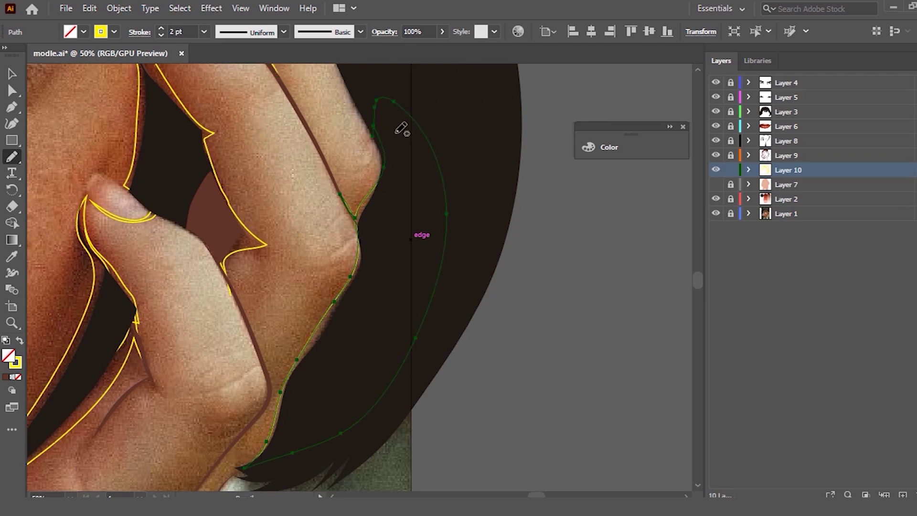
pyautogui.scroll(-1, 403, 127)
pyautogui.scroll(-3, 276, 259)
pyautogui.scroll(-2, 209, 317)
pyautogui.scroll(2, 262, 265)
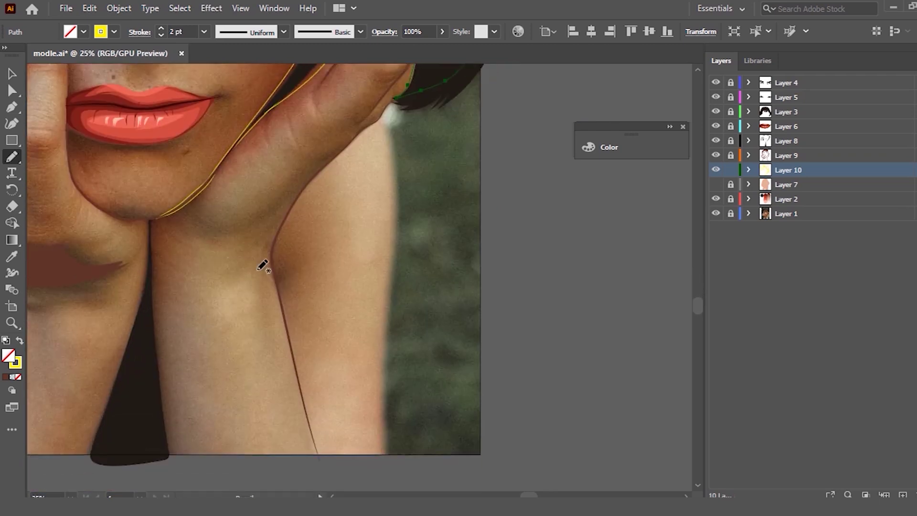
# Step: Pencil-trace the crease below the neck, extending it up the neck and smoothing its top
pyautogui.scroll(1, 262, 266)
pyautogui.moveTo(296, 173)
pyautogui.mouseDown()
pyautogui.moveTo(290, 247)
pyautogui.moveTo(305, 359)
pyautogui.moveTo(273, 274)
pyautogui.mouseUp()
pyautogui.moveTo(274, 213); pyautogui.dragTo(287, 292)
pyautogui.moveTo(308, 149); pyautogui.dragTo(278, 287)
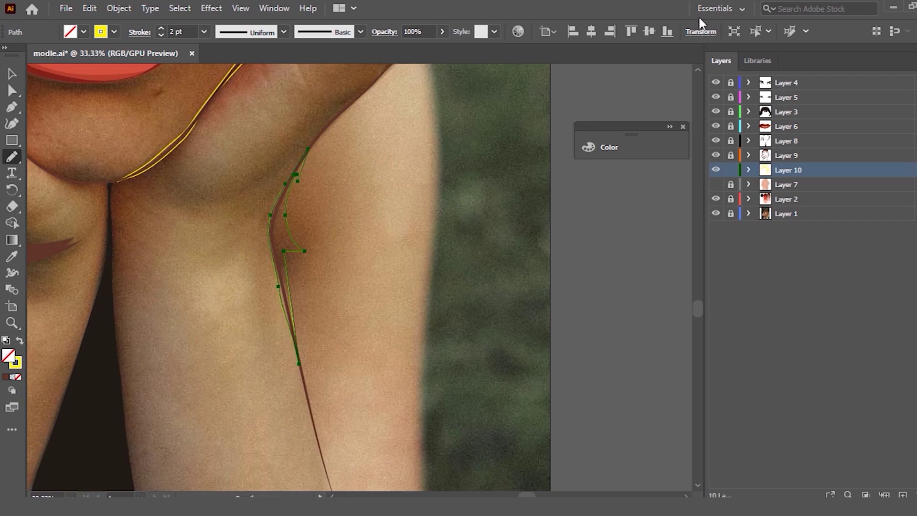
pyautogui.scroll(-4, 358, 242)
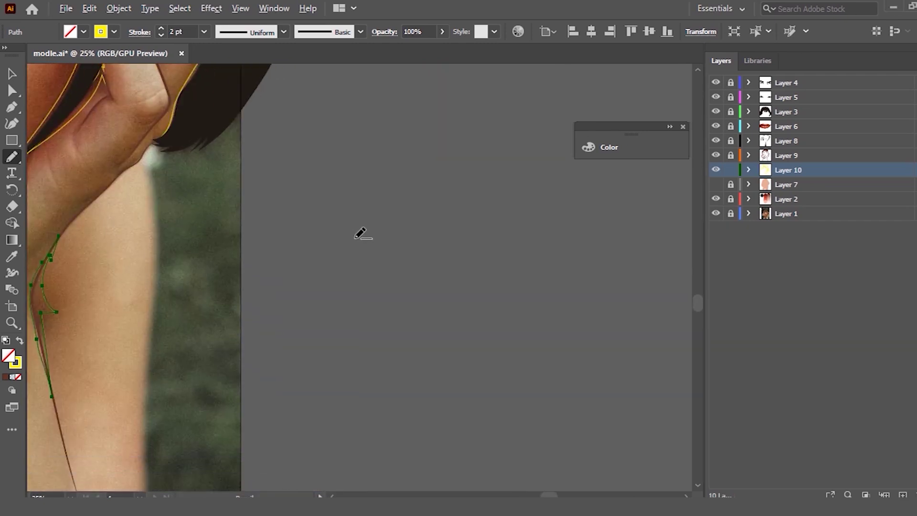
pyautogui.scroll(4, 243, 248)
pyautogui.scroll(1, 215, 238)
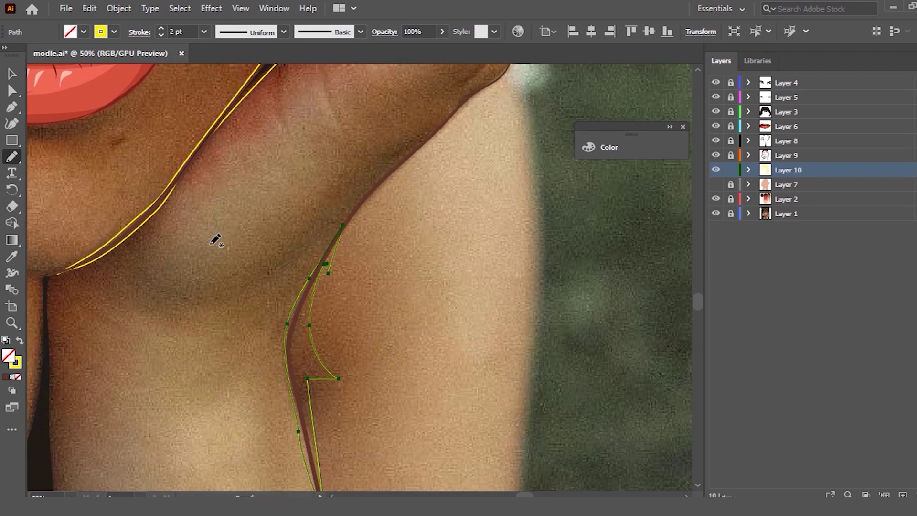
pyautogui.moveTo(342, 231); pyautogui.dragTo(367, 198)
# Step: Trace the right hand's edge along the jaw up to the hair
pyautogui.scroll(3, 456, 180)
pyautogui.scroll(3, 456, 180)
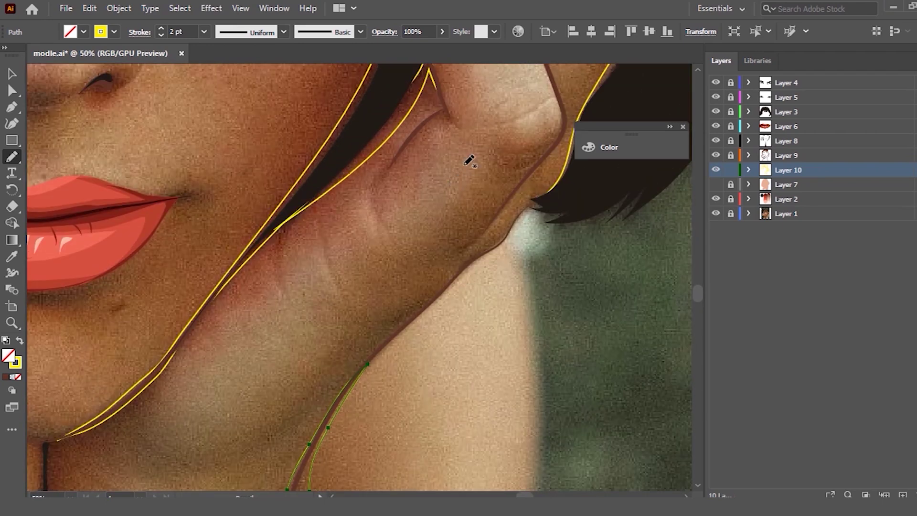
pyautogui.moveTo(539, 190); pyautogui.dragTo(368, 357)
pyautogui.moveTo(484, 256); pyautogui.dragTo(475, 265)
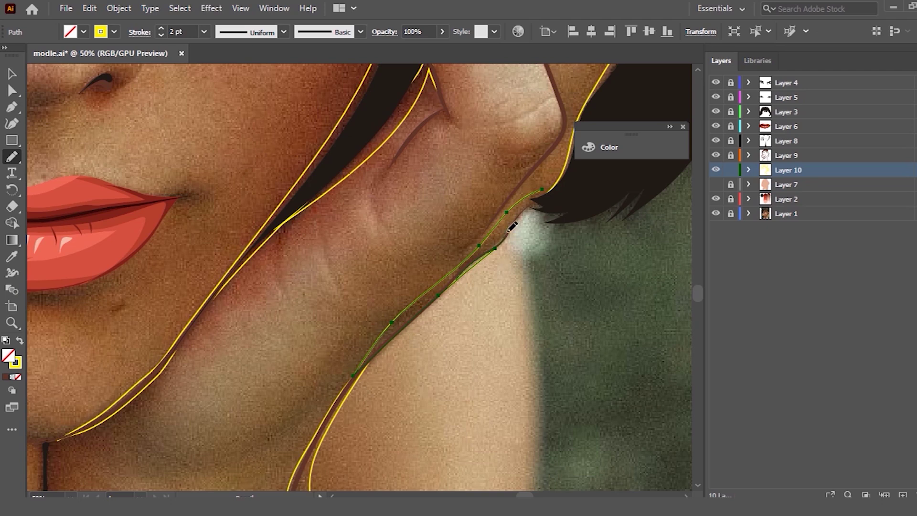
pyautogui.moveTo(527, 206); pyautogui.dragTo(503, 236)
pyautogui.moveTo(558, 180); pyautogui.dragTo(557, 188)
pyautogui.moveTo(564, 178)
pyautogui.mouseDown()
pyautogui.moveTo(540, 195)
pyautogui.moveTo(540, 187)
pyautogui.mouseUp()
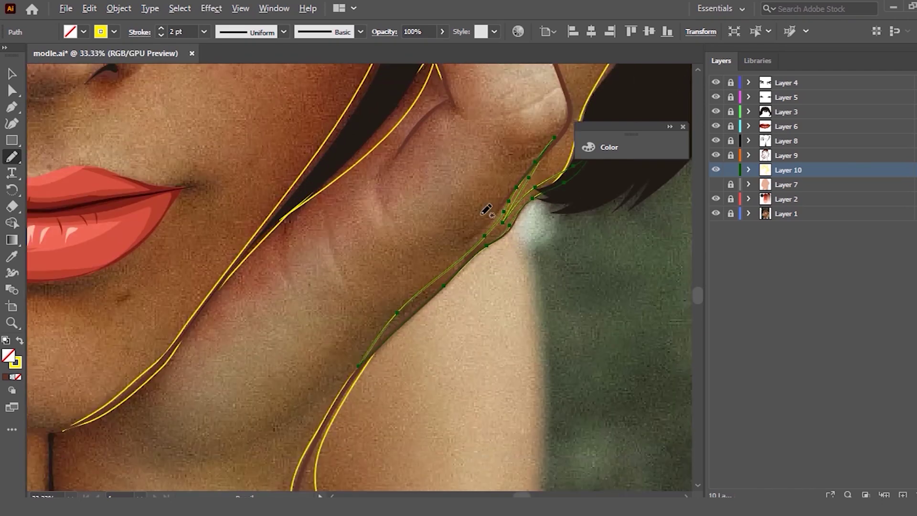
# Step: Outline the finger edge around the knuckle and past the fingertip
pyautogui.scroll(3, 484, 205)
pyautogui.scroll(4, 452, 180)
pyautogui.moveTo(424, 190); pyautogui.dragTo(396, 340)
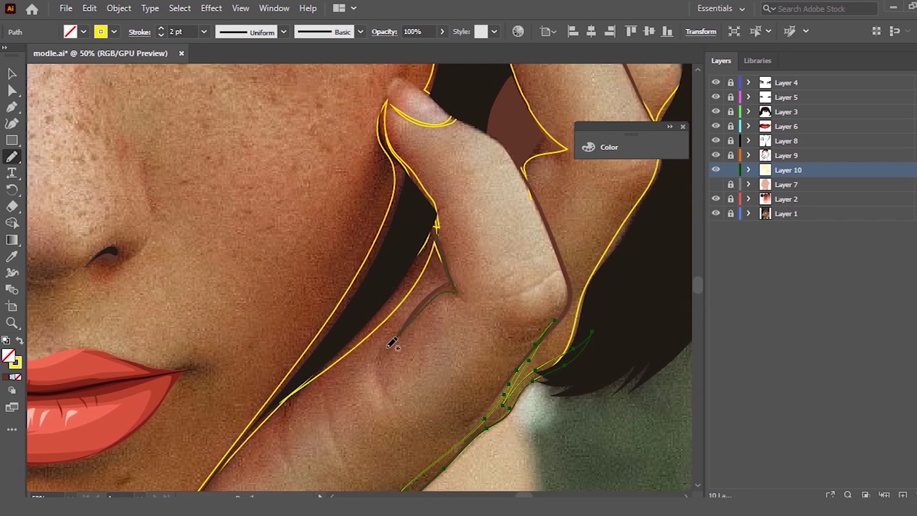
pyautogui.moveTo(398, 336)
pyautogui.mouseDown()
pyautogui.moveTo(457, 256)
pyautogui.moveTo(436, 209)
pyautogui.mouseUp()
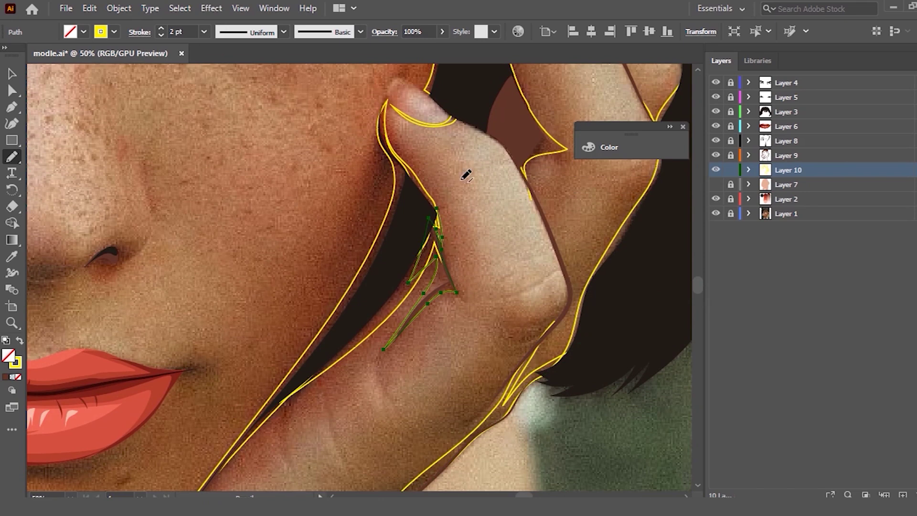
# Step: Select the long outline left of the finger and extend it down the finger edge
pyautogui.scroll(2, 534, 173)
pyautogui.press('v')
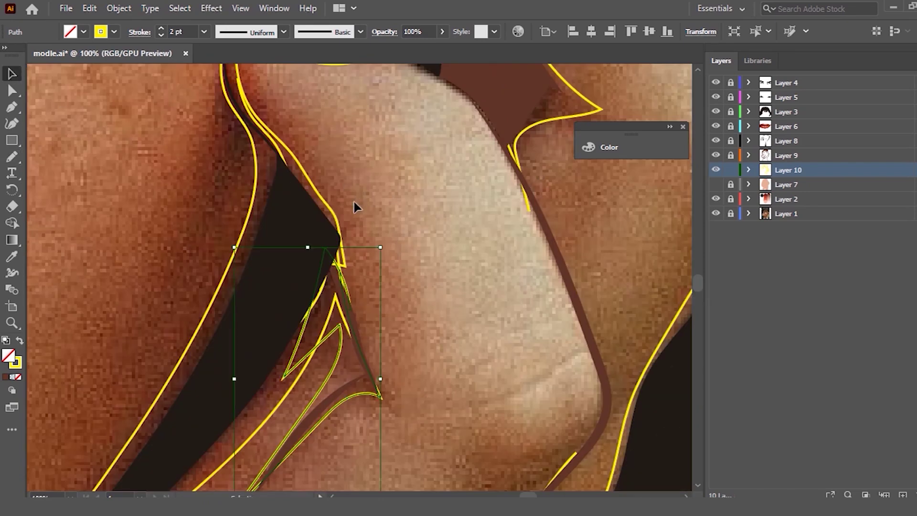
pyautogui.click(333, 212)
pyautogui.press('n')
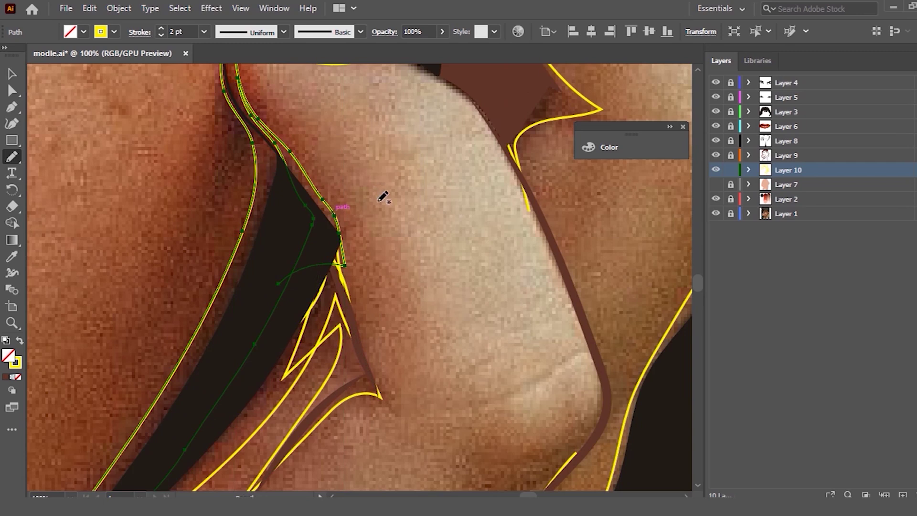
pyautogui.moveTo(337, 213); pyautogui.dragTo(365, 320)
pyautogui.scroll(-4, 285, 296)
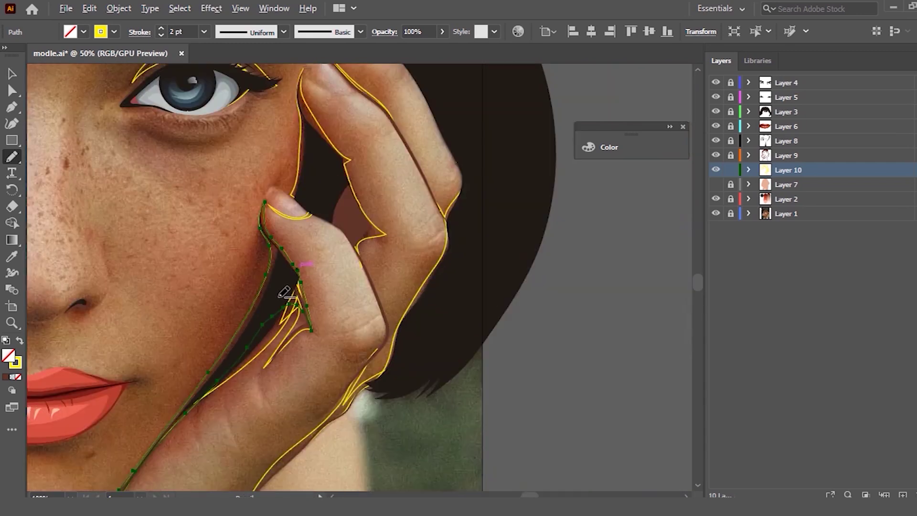
# Step: Trace the edge between the left-hand fingers up to the fingertip
pyautogui.scroll(-1, 286, 296)
pyautogui.scroll(-1, 334, 239)
pyautogui.scroll(-1, 371, 187)
pyautogui.hscroll(-2, 371, 187)
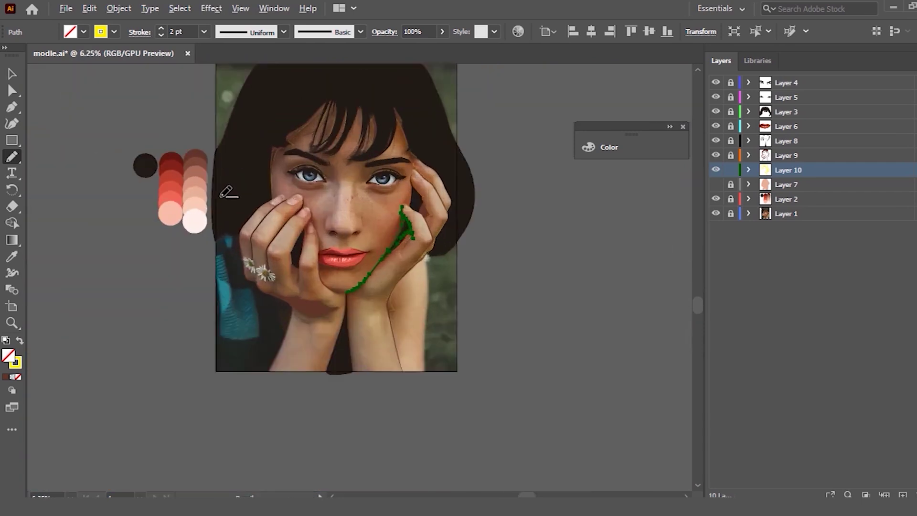
pyautogui.scroll(2, 371, 181)
pyautogui.scroll(2, 373, 162)
pyautogui.scroll(2, 373, 147)
pyautogui.scroll(-2, 373, 147)
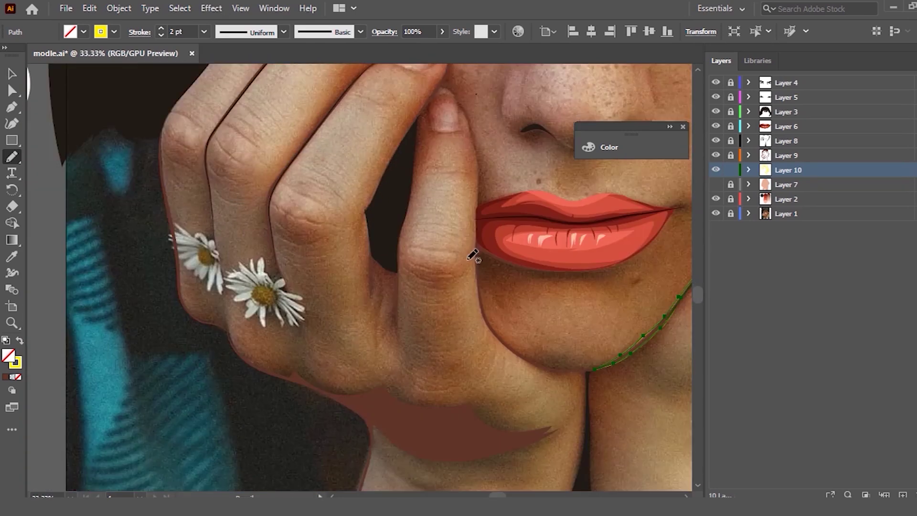
pyautogui.scroll(2, 475, 252)
pyautogui.moveTo(313, 75)
pyautogui.mouseDown()
pyautogui.moveTo(325, 231)
pyautogui.moveTo(380, 161)
pyautogui.mouseUp()
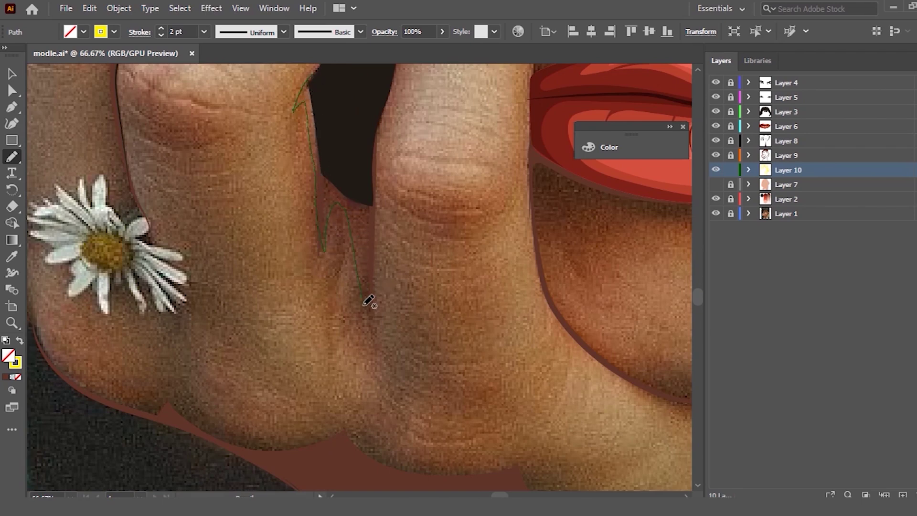
pyautogui.moveTo(380, 161); pyautogui.dragTo(306, 73)
# Step: Draw a closed outline from the lip corner around the chin and lower lip, redoing the first stroke
pyautogui.scroll(-1, 284, 73)
pyautogui.scroll(-2, 458, 219)
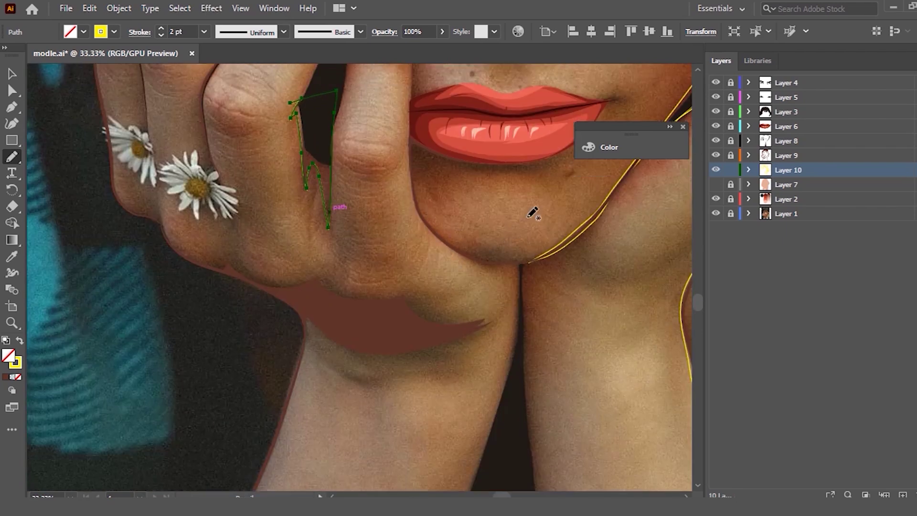
pyautogui.scroll(1, 532, 209)
pyautogui.scroll(-2, 352, 154)
pyautogui.scroll(3, 522, 168)
pyautogui.scroll(1, 491, 188)
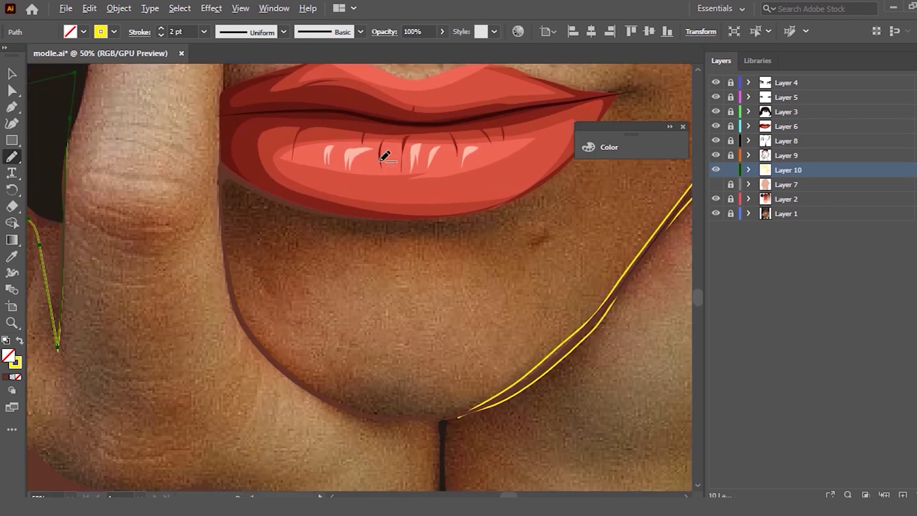
pyautogui.moveTo(223, 168); pyautogui.dragTo(234, 268)
pyautogui.hotkey('ctrl', 'z')
pyautogui.moveTo(221, 178)
pyautogui.mouseDown()
pyautogui.moveTo(234, 273)
pyautogui.moveTo(365, 406)
pyautogui.moveTo(335, 401)
pyautogui.mouseUp()
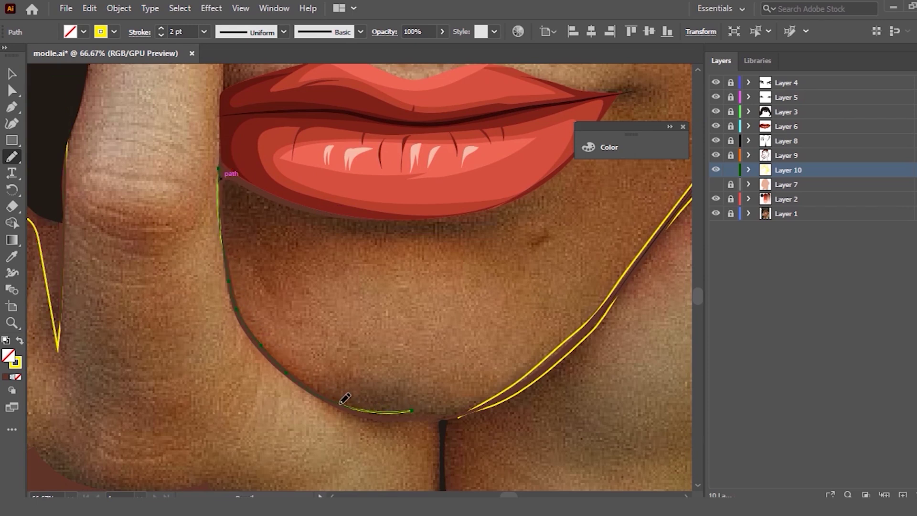
pyautogui.moveTo(440, 411); pyautogui.dragTo(444, 412)
pyautogui.moveTo(521, 186)
pyautogui.mouseDown()
pyautogui.moveTo(355, 177)
pyautogui.moveTo(238, 95)
pyautogui.mouseUp()
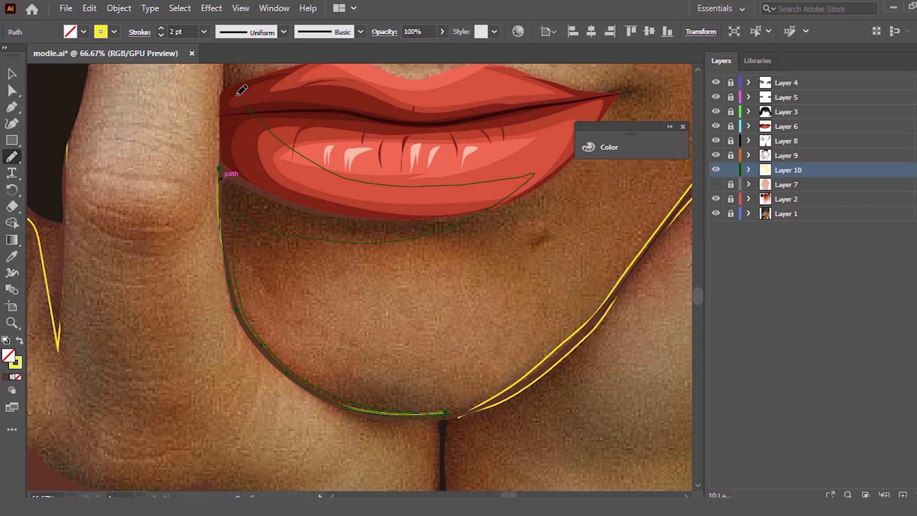
pyautogui.moveTo(226, 138); pyautogui.dragTo(221, 186)
# Step: Redraw the chin shape's edges along the lower lip and its left side
pyautogui.scroll(2, 412, 261)
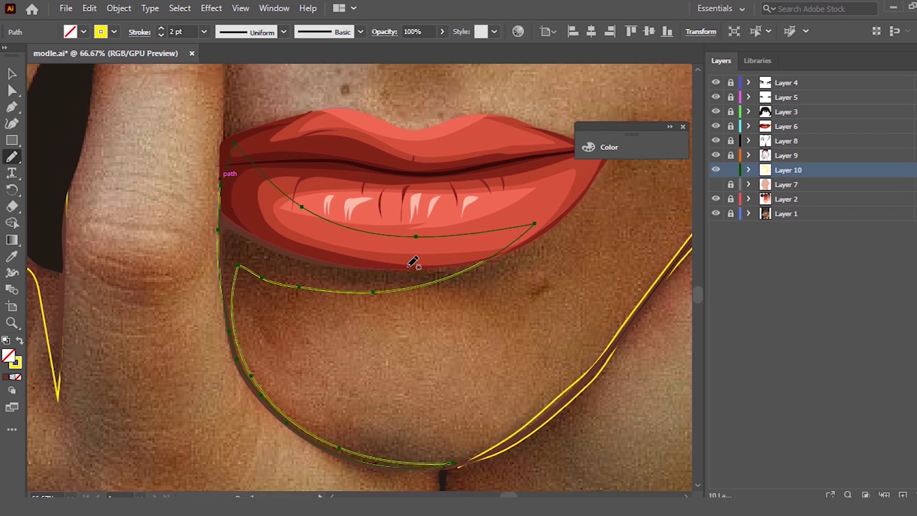
pyautogui.moveTo(244, 245); pyautogui.dragTo(239, 250)
pyautogui.moveTo(497, 268); pyautogui.dragTo(499, 252)
pyautogui.moveTo(234, 308); pyautogui.dragTo(250, 359)
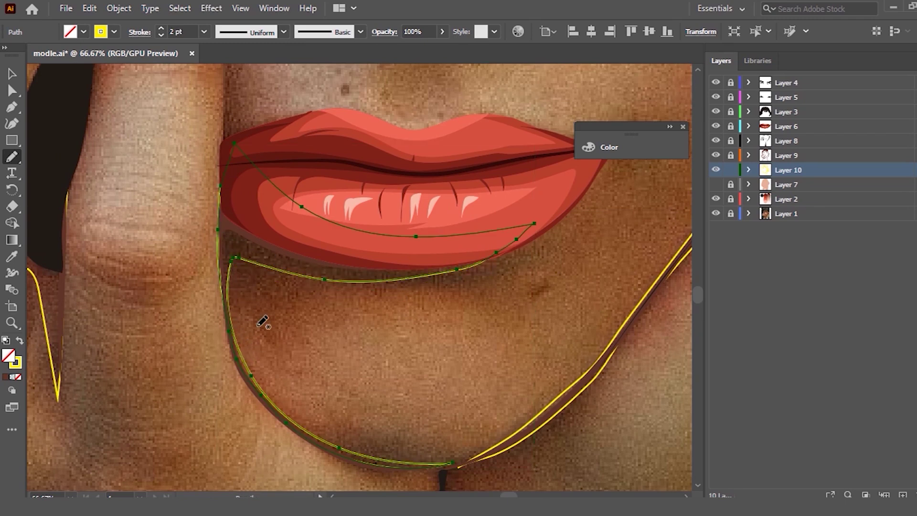
pyautogui.moveTo(244, 349); pyautogui.dragTo(263, 396)
pyautogui.scroll(-2, 411, 143)
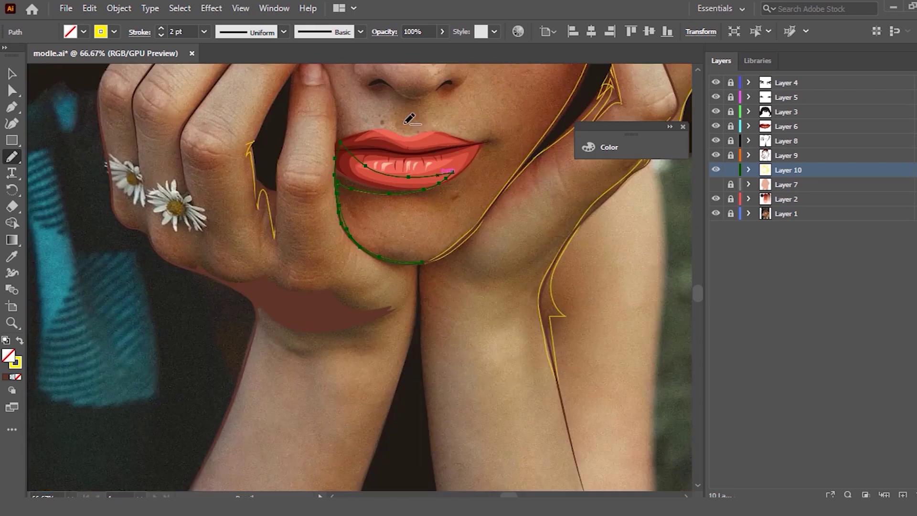
# Step: Outline the corner of the mouth
pyautogui.scroll(3, 409, 116)
pyautogui.scroll(2, 517, 143)
pyautogui.scroll(1, 427, 116)
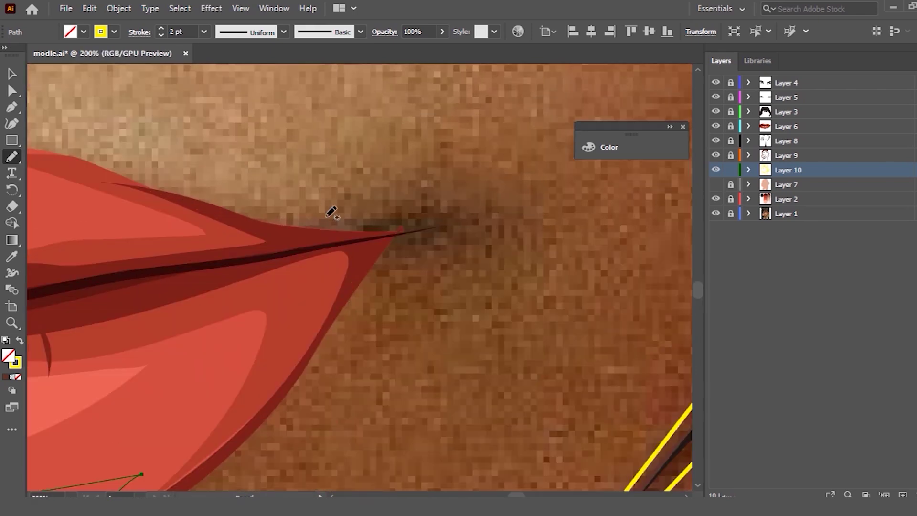
pyautogui.moveTo(352, 221); pyautogui.dragTo(370, 200)
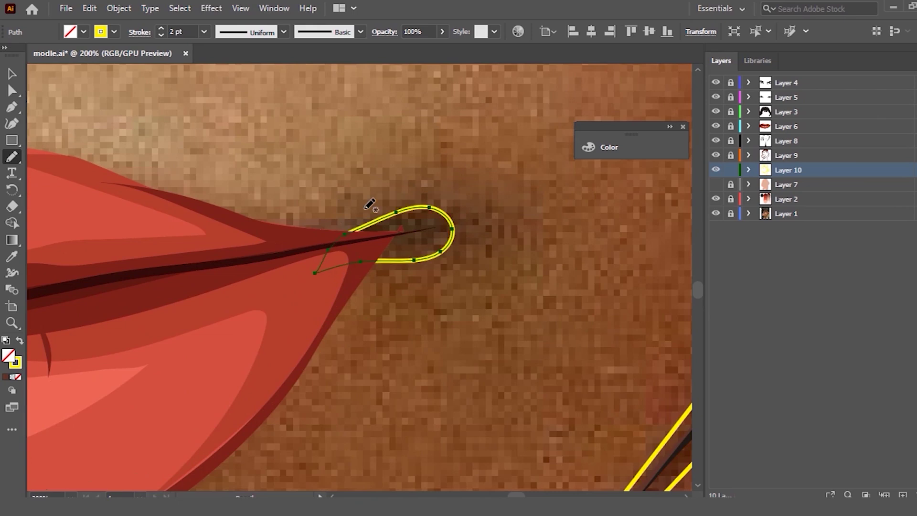
# Step: Trace the left nostril around its underside, undoing a stray stroke
pyautogui.scroll(-3, 442, 231)
pyautogui.scroll(-1, 444, 245)
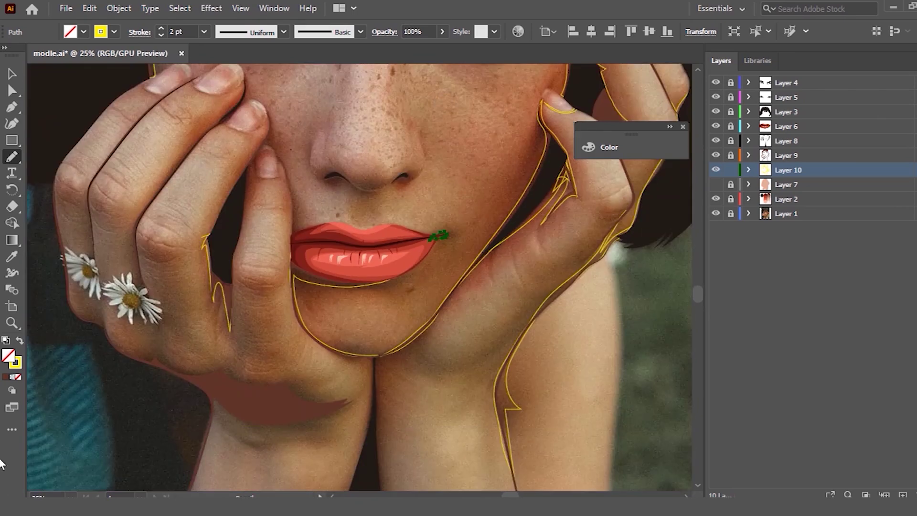
pyautogui.scroll(-1, 287, 317)
pyautogui.scroll(1, 287, 262)
pyautogui.scroll(-1, 195, 297)
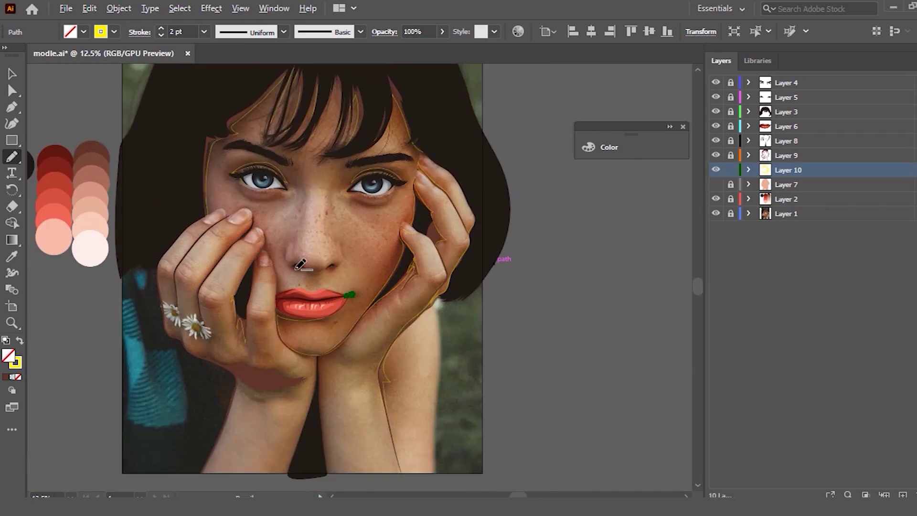
pyautogui.scroll(1, 188, 299)
pyautogui.scroll(2, 334, 256)
pyautogui.scroll(3, 402, 251)
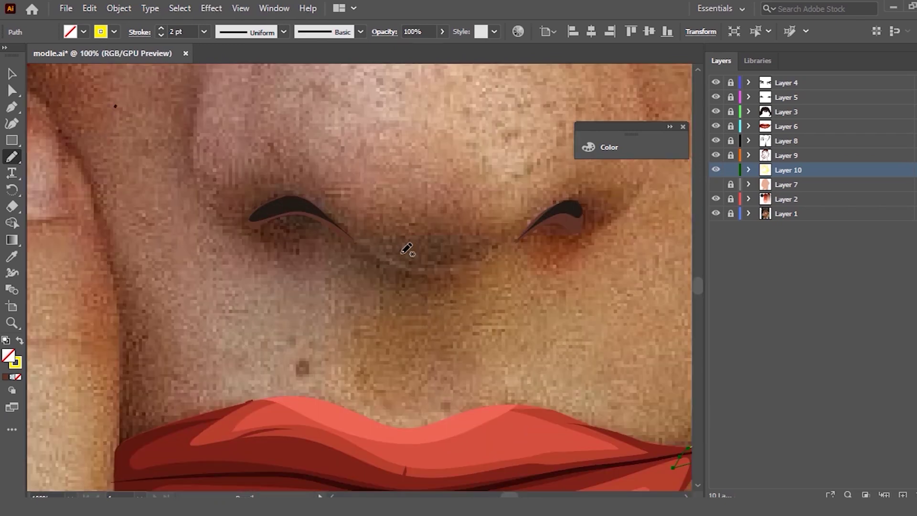
pyautogui.moveTo(286, 194); pyautogui.dragTo(248, 220)
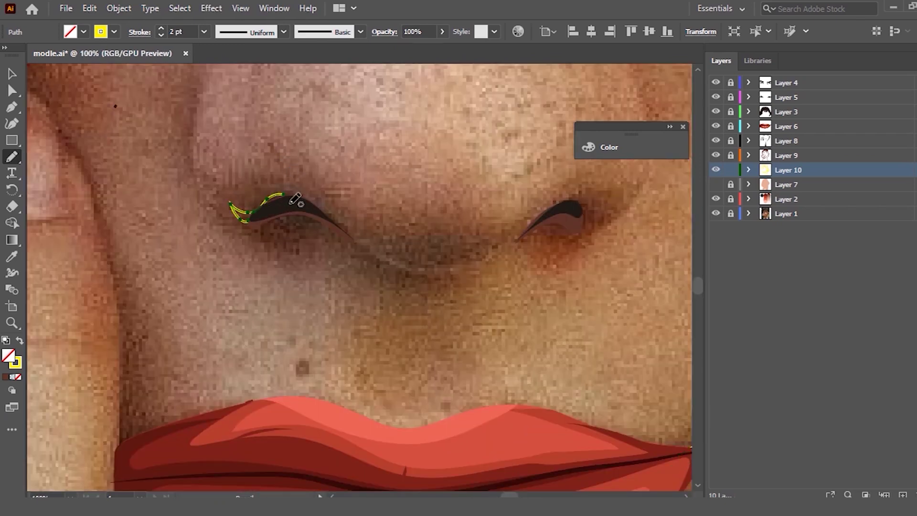
pyautogui.moveTo(300, 195)
pyautogui.mouseDown()
pyautogui.moveTo(339, 233)
pyautogui.moveTo(297, 194)
pyautogui.mouseUp()
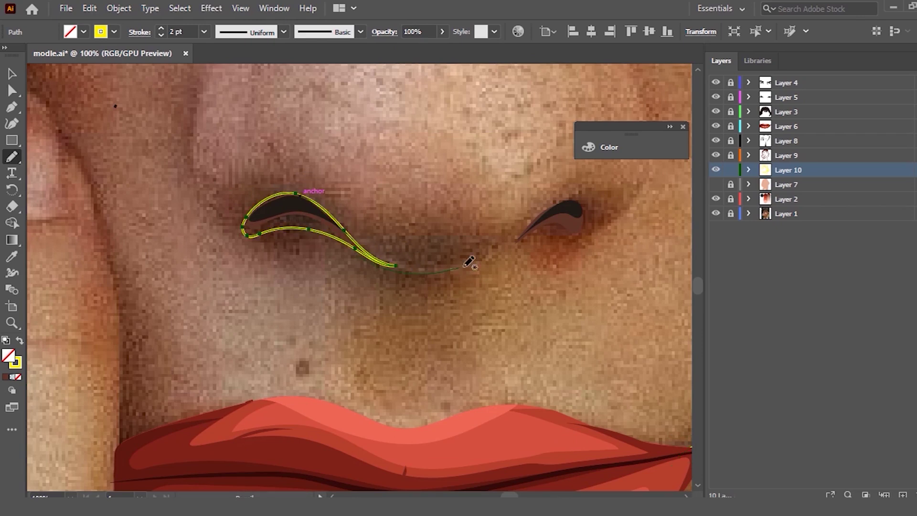
pyautogui.moveTo(459, 265); pyautogui.dragTo(470, 267)
pyautogui.hotkey('ctrl', 'z')
# Step: Trace the right nostril and the left side of the nose, undoing an unwanted stroke
pyautogui.moveTo(576, 203)
pyautogui.mouseDown()
pyautogui.moveTo(551, 236)
pyautogui.moveTo(595, 225)
pyautogui.moveTo(580, 202)
pyautogui.mouseUp()
pyautogui.scroll(2, 390, 165)
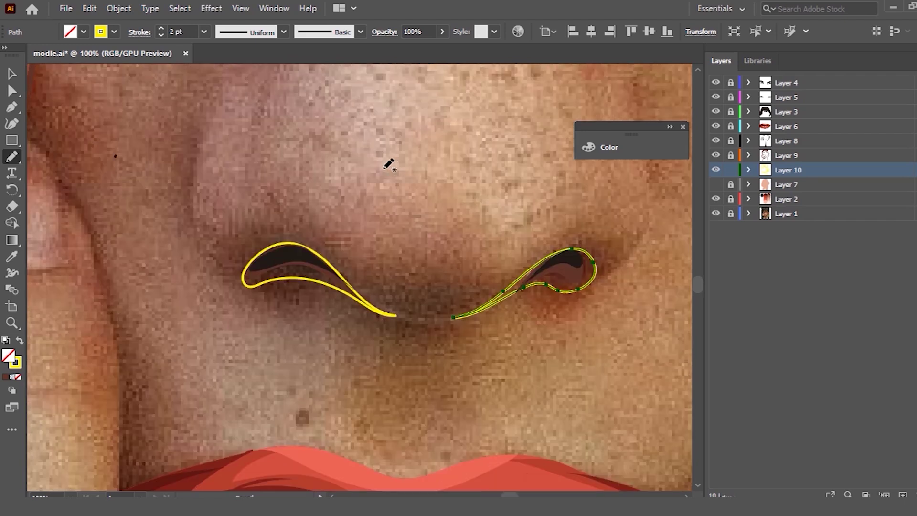
pyautogui.scroll(2, 391, 165)
pyautogui.moveTo(193, 210); pyautogui.dragTo(224, 320)
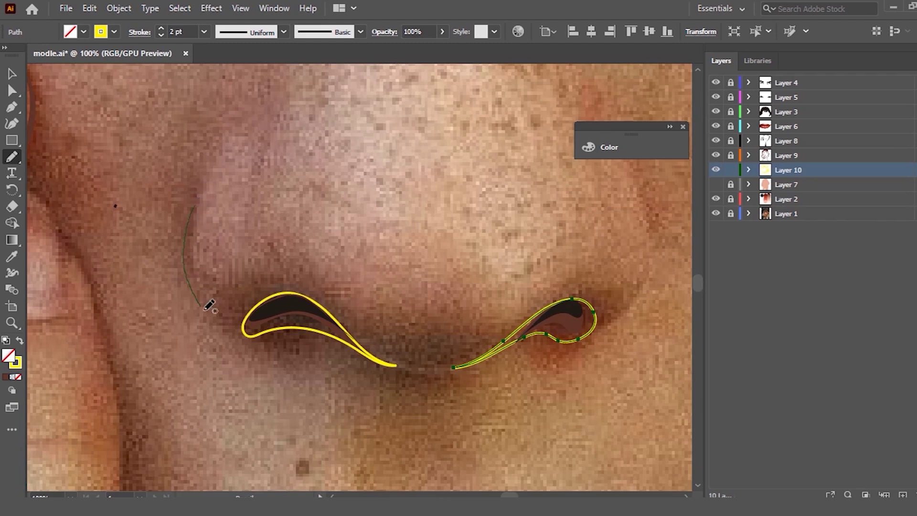
pyautogui.hotkey('ctrl', 'z')
pyautogui.moveTo(192, 213)
pyautogui.mouseDown()
pyautogui.moveTo(212, 309)
pyautogui.moveTo(203, 199)
pyautogui.mouseUp()
# Step: Draw a curved outline up from the right nostril
pyautogui.scroll(-3, 349, 287)
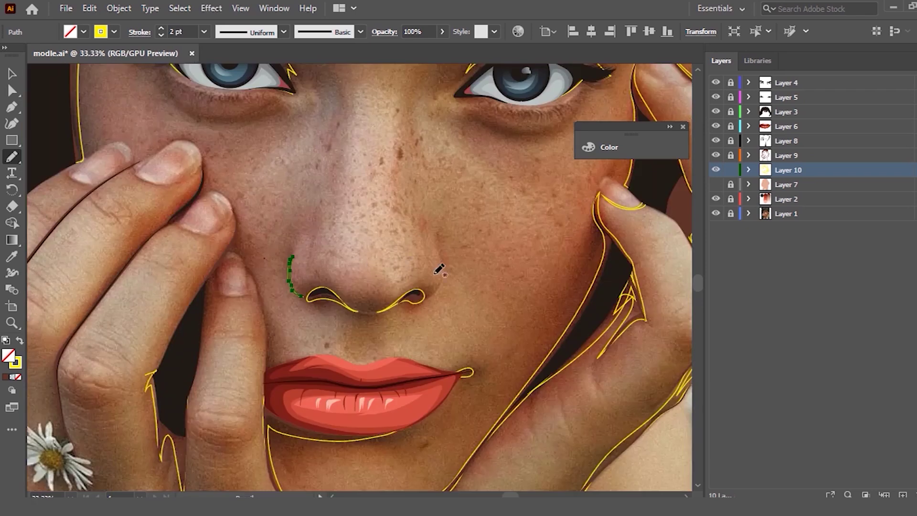
pyautogui.scroll(3, 428, 254)
pyautogui.moveTo(420, 227)
pyautogui.mouseDown()
pyautogui.moveTo(425, 308)
pyautogui.moveTo(381, 364)
pyautogui.moveTo(431, 308)
pyautogui.moveTo(413, 218)
pyautogui.mouseUp()
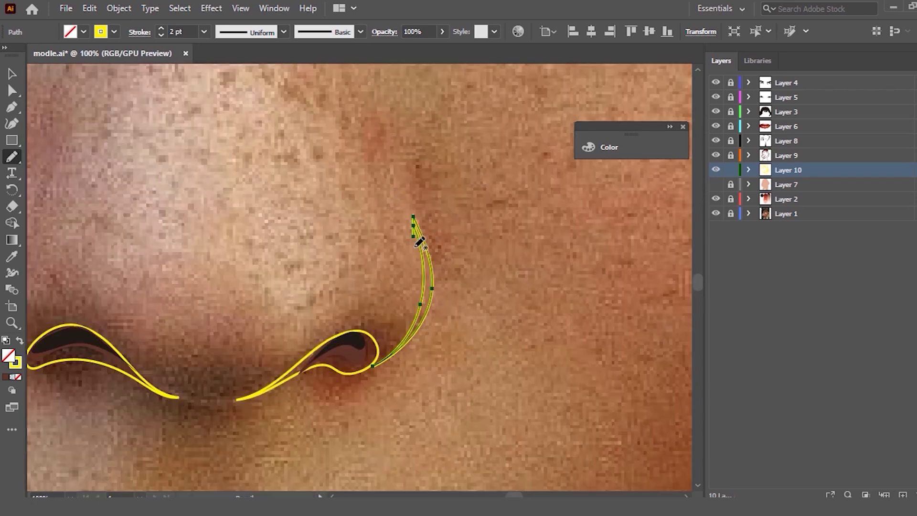
pyautogui.scroll(-2, 416, 244)
pyautogui.scroll(-1, 409, 256)
pyautogui.scroll(-1, 406, 272)
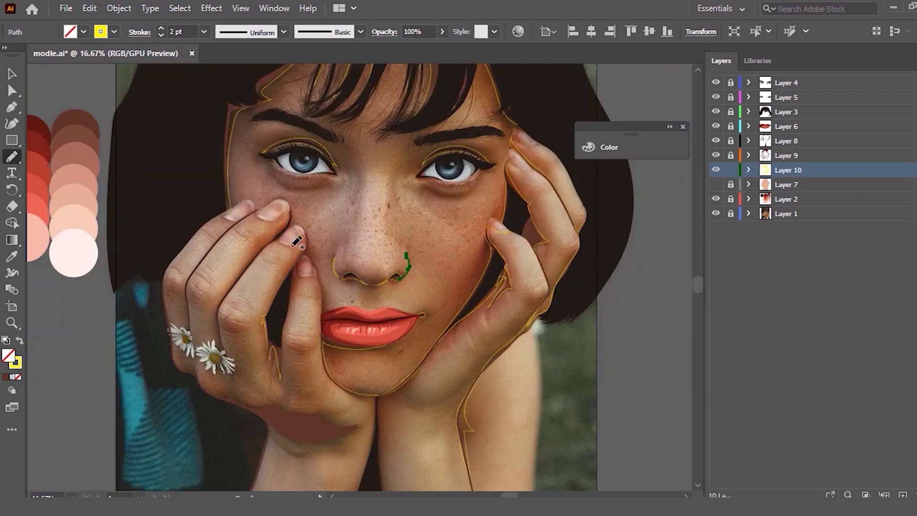
# Step: Trace both sides of the left-hand finger edge from fingertip to knuckle, then zoom out
pyautogui.scroll(-1, 236, 282)
pyautogui.scroll(2, 214, 238)
pyautogui.scroll(2, 210, 205)
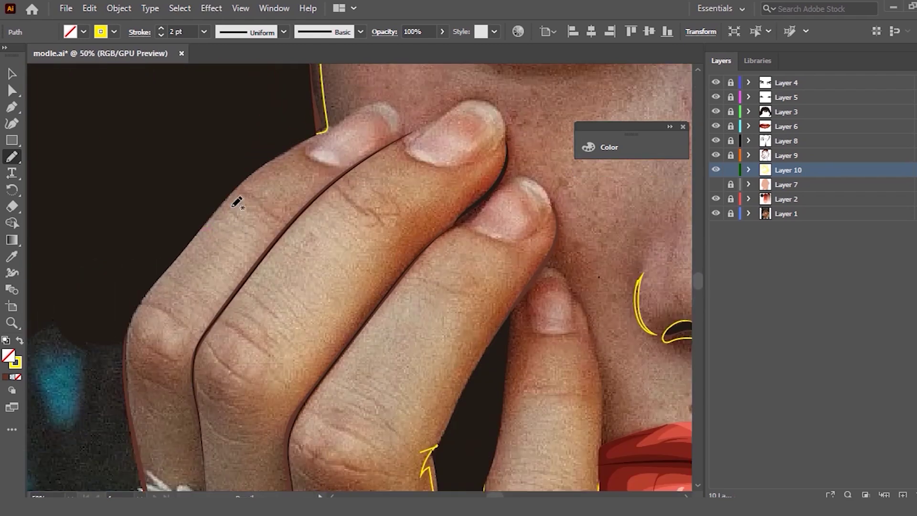
pyautogui.scroll(1, 334, 177)
pyautogui.scroll(-1, 430, 155)
pyautogui.scroll(-1, 478, 154)
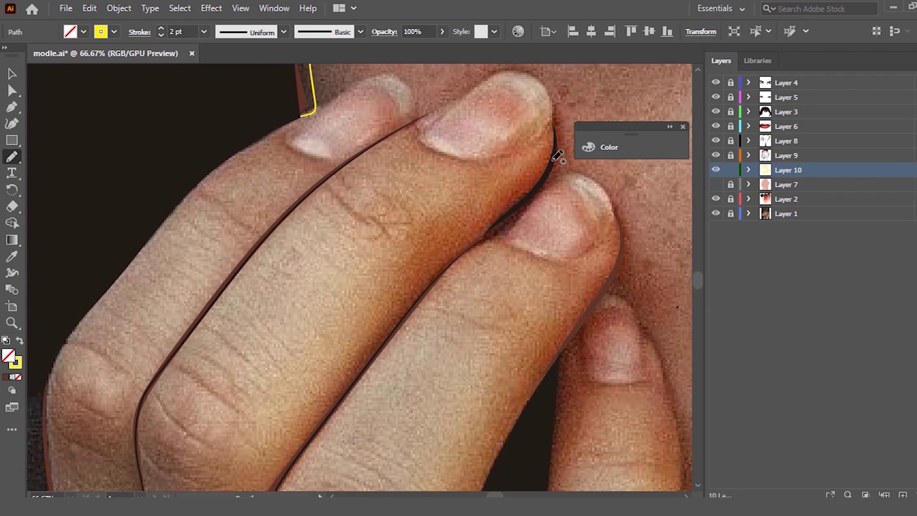
pyautogui.scroll(-1, 556, 155)
pyautogui.scroll(-2, 557, 155)
pyautogui.scroll(1, 530, 157)
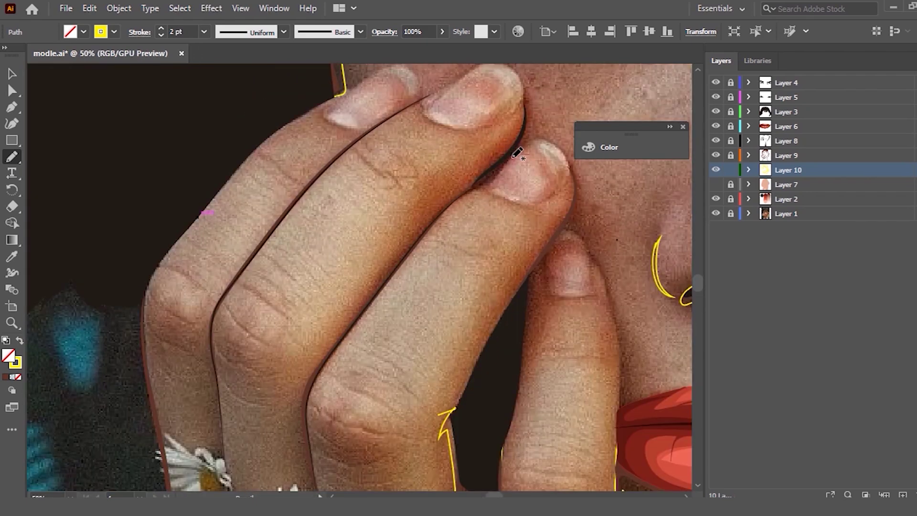
pyautogui.moveTo(528, 99)
pyautogui.mouseDown()
pyautogui.moveTo(528, 136)
pyautogui.moveTo(443, 213)
pyautogui.mouseUp()
pyautogui.moveTo(409, 257); pyautogui.dragTo(369, 308)
pyautogui.moveTo(312, 394); pyautogui.dragTo(308, 401)
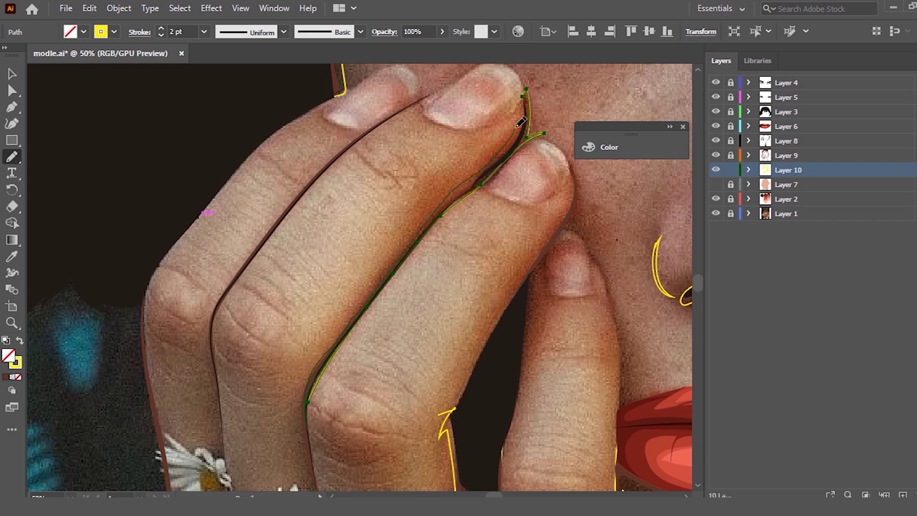
pyautogui.moveTo(527, 93); pyautogui.dragTo(526, 91)
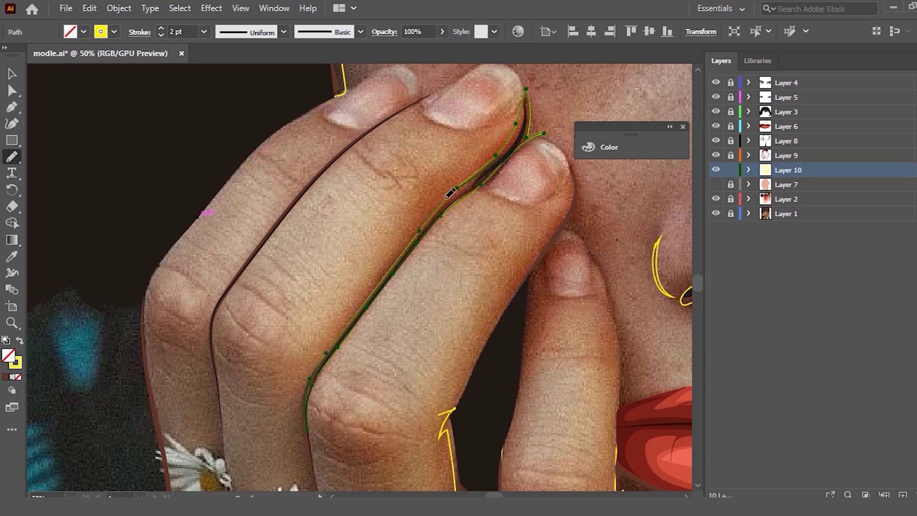
pyautogui.hotkey('ctrl', '-')
pyautogui.hotkey('ctrl', '-')
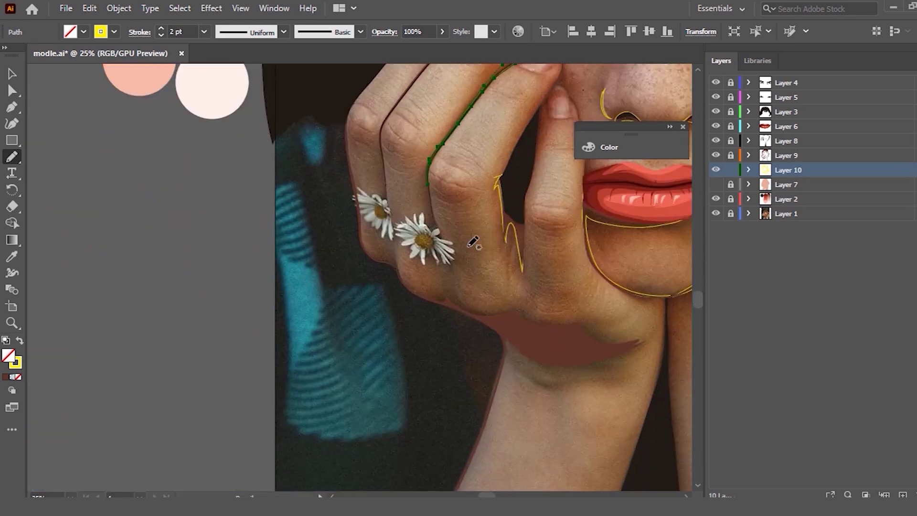
# Step: Select the zigzag finger path and pencil-extend it around the dark gap and fingertip
pyautogui.scroll(2, 471, 210)
pyautogui.scroll(2, 415, 177)
pyautogui.scroll(-1, 468, 181)
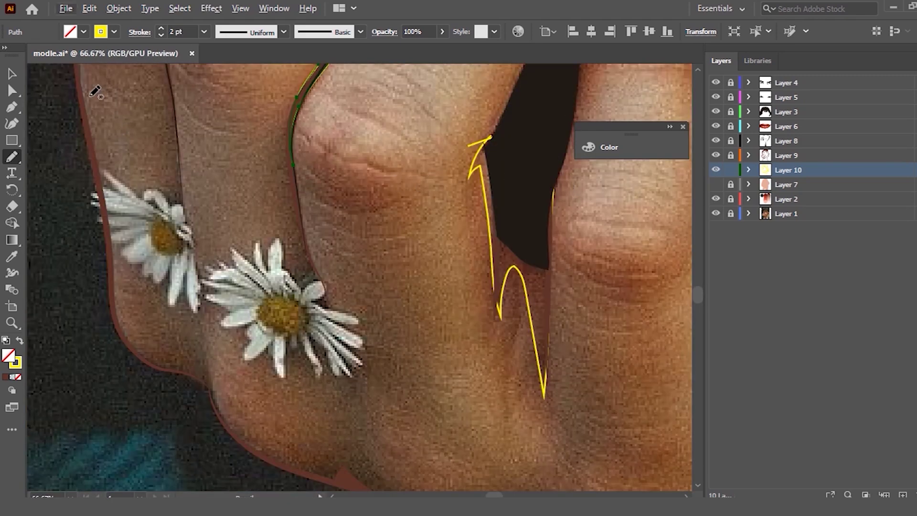
pyautogui.click(12, 73)
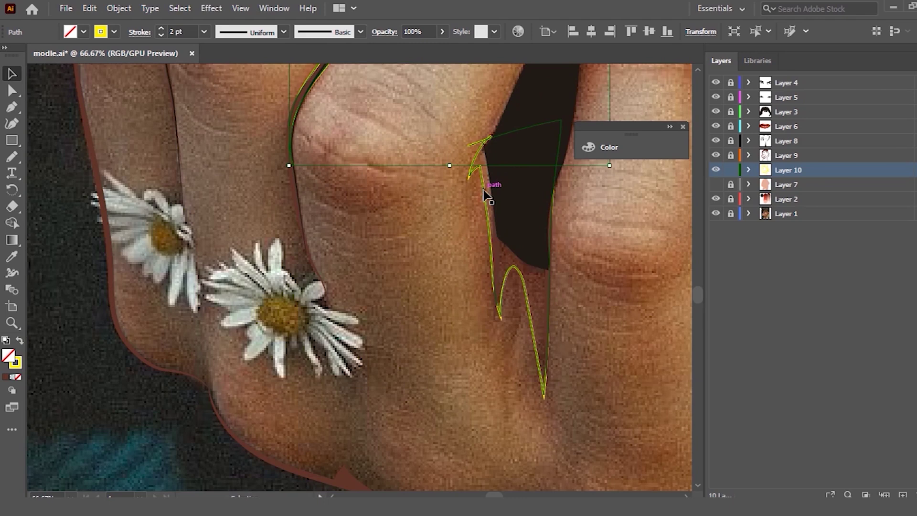
pyautogui.click(483, 190)
pyautogui.scroll(-2, 377, 188)
pyautogui.scroll(1, 377, 188)
pyautogui.scroll(-2, 441, 128)
pyautogui.scroll(3, 437, 129)
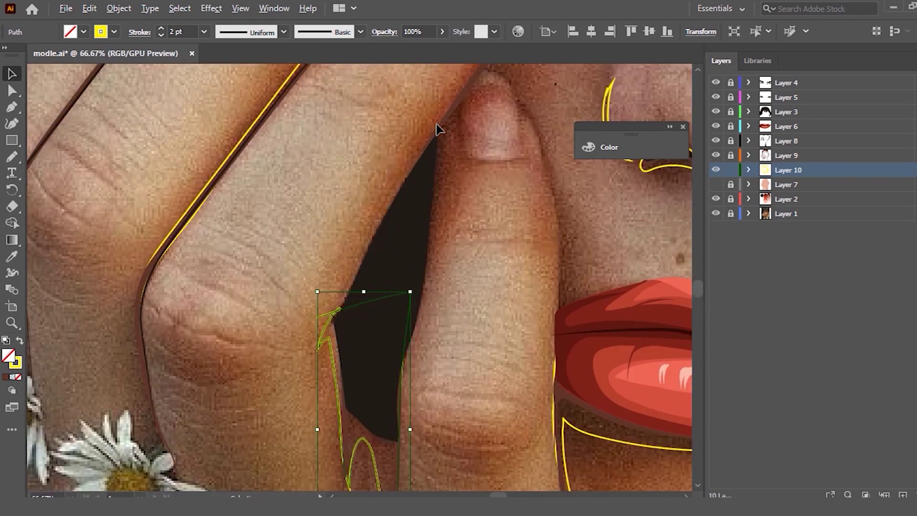
pyautogui.press('n')
pyautogui.moveTo(328, 326); pyautogui.dragTo(387, 197)
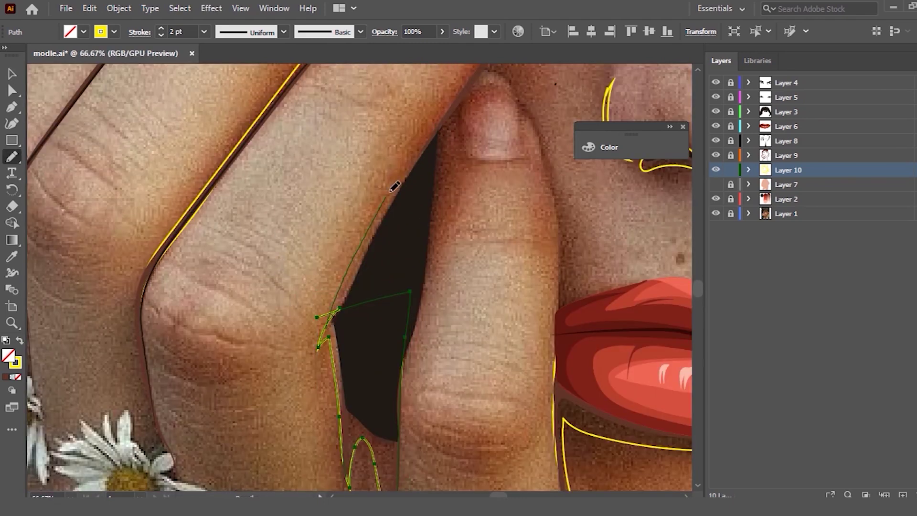
pyautogui.moveTo(409, 364); pyautogui.dragTo(406, 367)
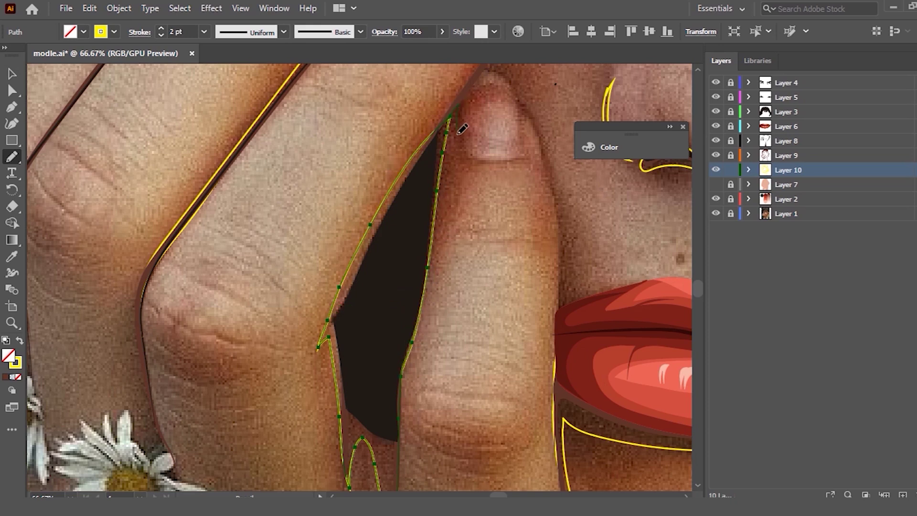
pyautogui.moveTo(449, 178); pyautogui.dragTo(448, 215)
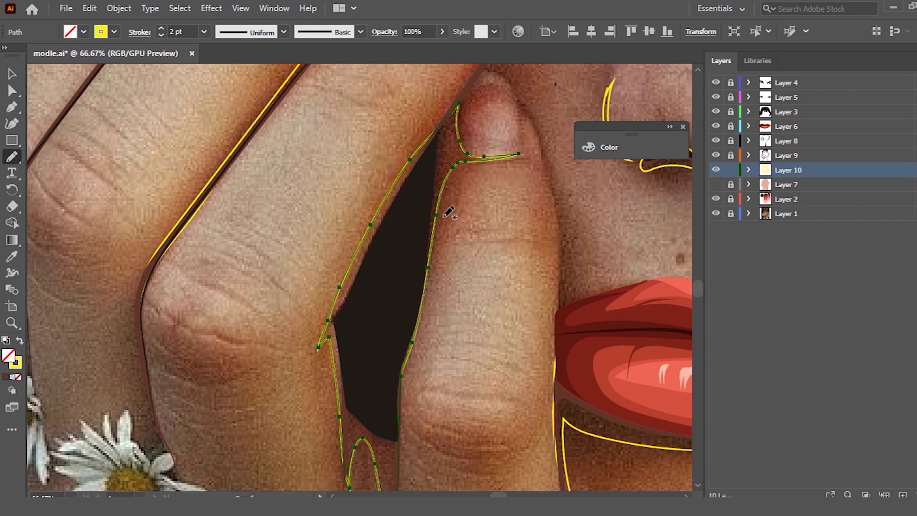
# Step: Pencil-trace the finger's right edge from its tip down to the lips, smoothing it
pyautogui.scroll(-1, 453, 198)
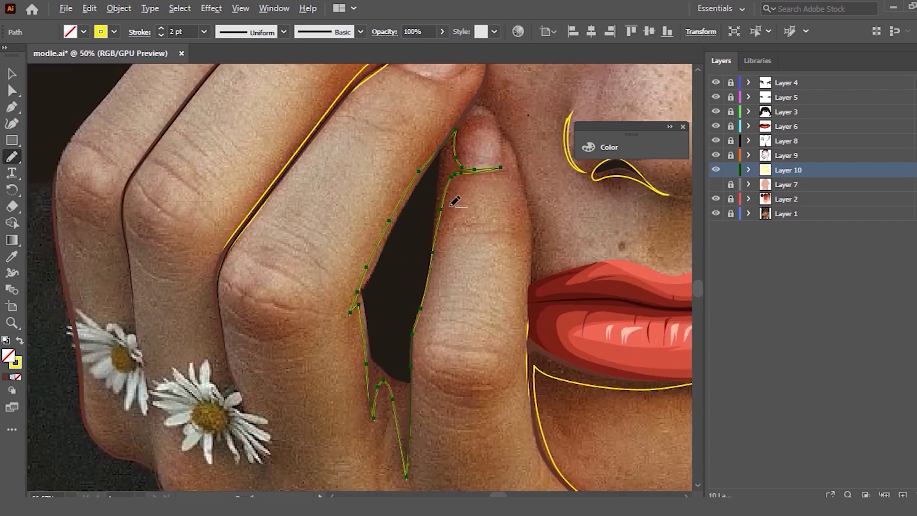
pyautogui.scroll(1, 507, 224)
pyautogui.scroll(1, 446, 211)
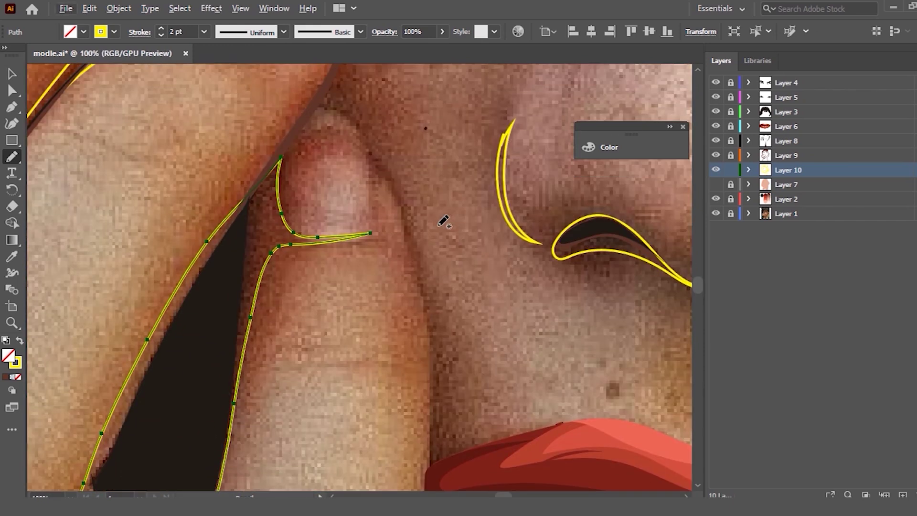
pyautogui.moveTo(368, 154); pyautogui.dragTo(449, 444)
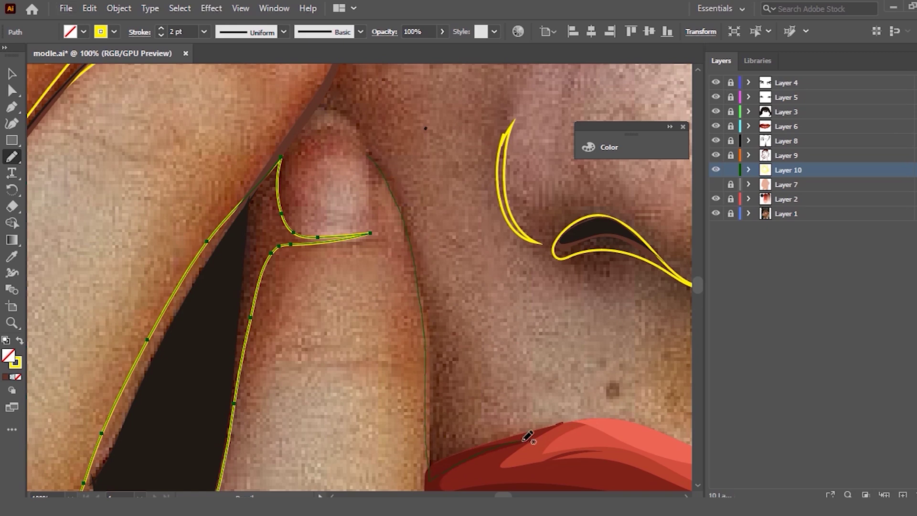
pyautogui.moveTo(443, 391); pyautogui.dragTo(406, 206)
pyautogui.moveTo(370, 152); pyautogui.dragTo(393, 174)
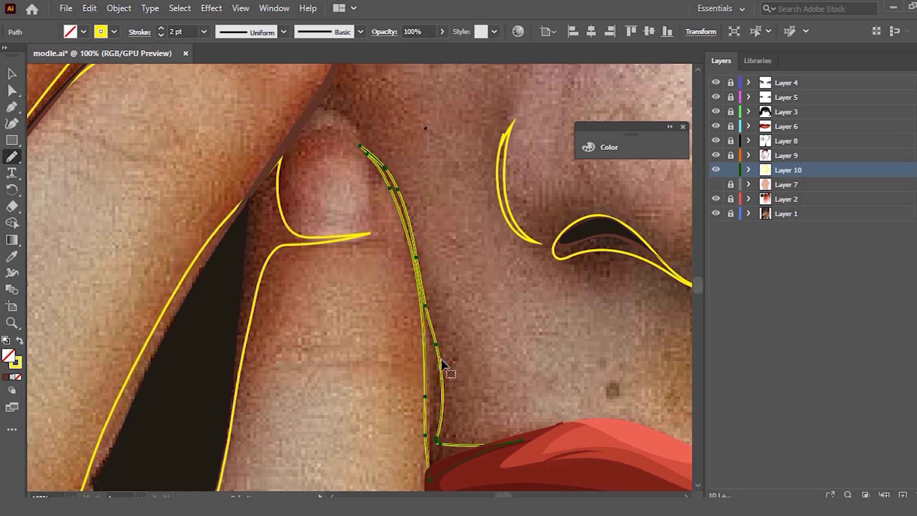
pyautogui.moveTo(502, 443); pyautogui.dragTo(496, 440)
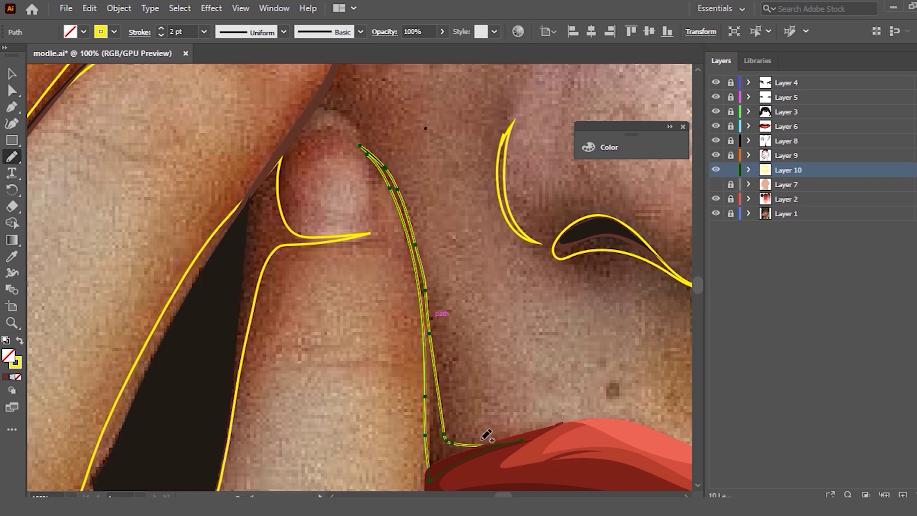
pyautogui.moveTo(437, 322)
pyautogui.mouseDown()
pyautogui.moveTo(424, 255)
pyautogui.moveTo(437, 306)
pyautogui.mouseUp()
pyautogui.keyDown('alt'); pyautogui.scroll(-3, 448, 195); pyautogui.keyUp('alt')
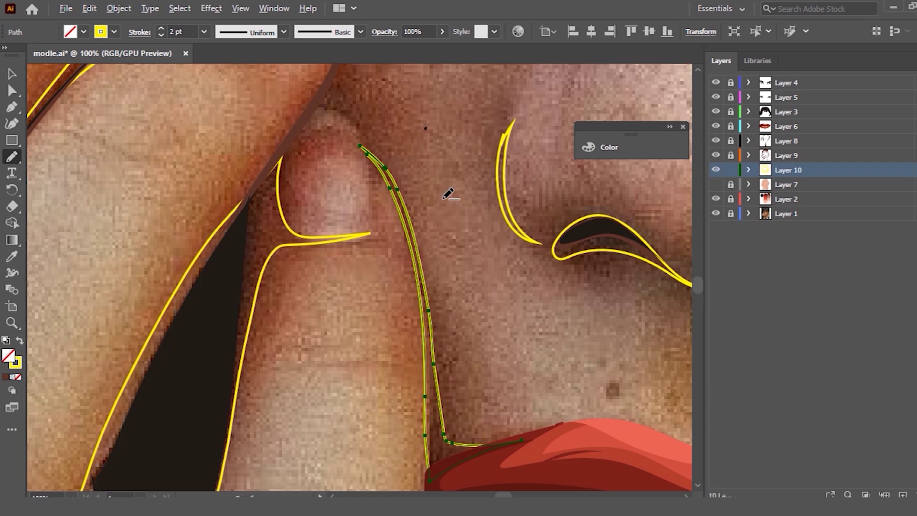
# Step: Pencil-trace the lower edge of the brown shadow beneath the hand
pyautogui.scroll(-3, 316, 264)
pyautogui.keyDown('alt'); pyautogui.scroll(-1, 315, 261); pyautogui.keyUp('alt')
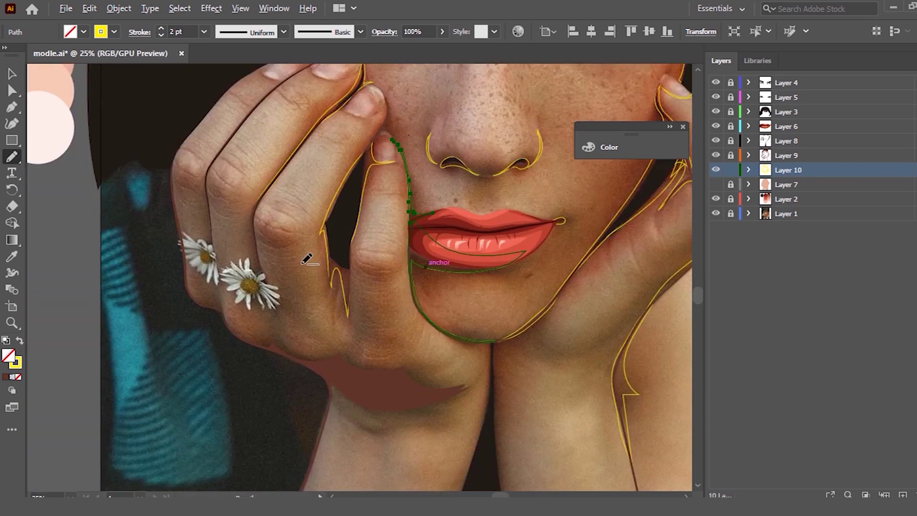
pyautogui.scroll(-2, 329, 268)
pyautogui.keyDown('alt'); pyautogui.scroll(2, 351, 296); pyautogui.keyUp('alt')
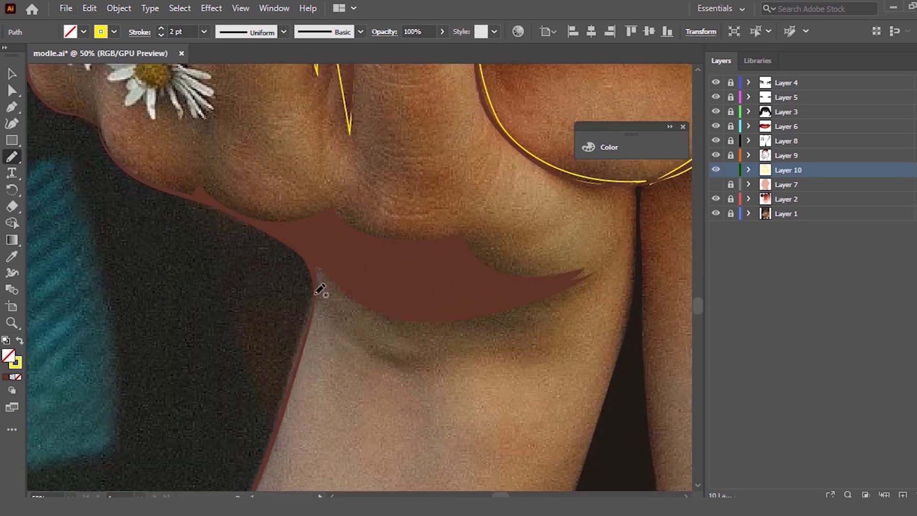
pyautogui.moveTo(319, 273)
pyautogui.mouseDown()
pyautogui.moveTo(602, 261)
pyautogui.moveTo(362, 214)
pyautogui.moveTo(204, 171)
pyautogui.moveTo(160, 178)
pyautogui.moveTo(107, 116)
pyautogui.moveTo(134, 168)
pyautogui.moveTo(290, 234)
pyautogui.moveTo(318, 266)
pyautogui.moveTo(300, 351)
pyautogui.moveTo(313, 315)
pyautogui.mouseUp()
# Step: Redraw the neck outline up into the shadow curve, meeting it at a sharp corner
pyautogui.moveTo(307, 353)
pyautogui.mouseDown()
pyautogui.moveTo(358, 308)
pyautogui.moveTo(381, 324)
pyautogui.mouseUp()
pyautogui.moveTo(326, 304); pyautogui.dragTo(327, 328)
pyautogui.scroll(5, 394, 188)
pyautogui.scroll(-2, 266, 154)
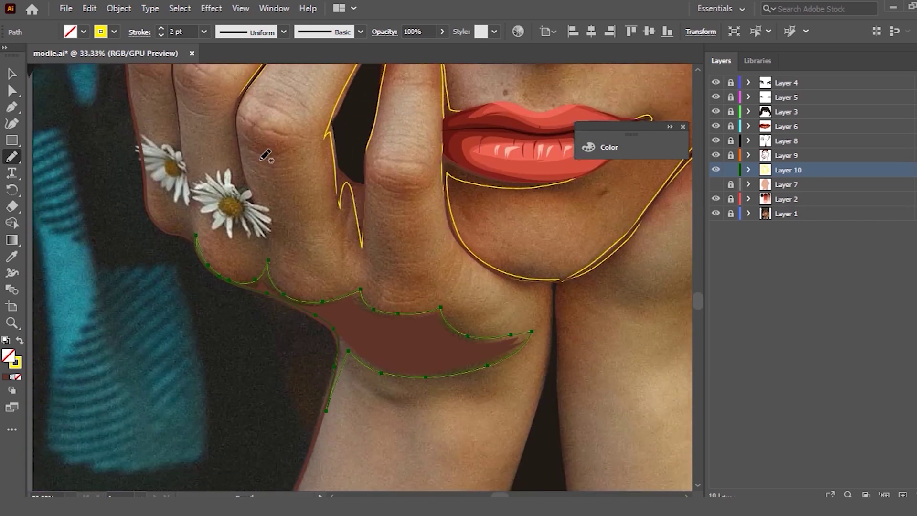
pyautogui.scroll(2, 395, 187)
pyautogui.scroll(1, 395, 187)
pyautogui.scroll(-2, 268, 191)
pyautogui.scroll(1, 174, 180)
pyautogui.scroll(-2, 179, 174)
pyautogui.scroll(2, 180, 180)
pyautogui.scroll(2, 184, 180)
pyautogui.scroll(2, 258, 168)
pyautogui.scroll(1, 258, 167)
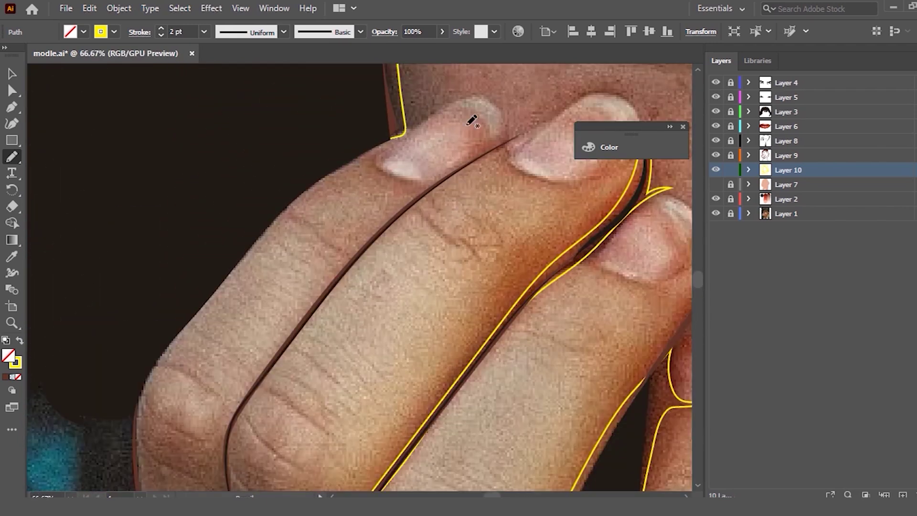
# Step: Pencil-trace the edge between two fingers and around the fingertip curve beneath the hair
pyautogui.moveTo(482, 150); pyautogui.dragTo(270, 346)
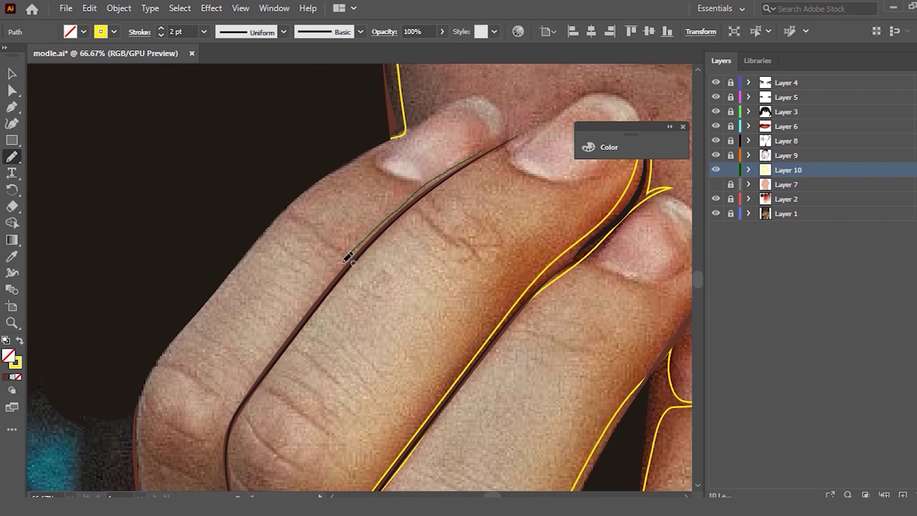
pyautogui.moveTo(356, 254); pyautogui.dragTo(290, 335)
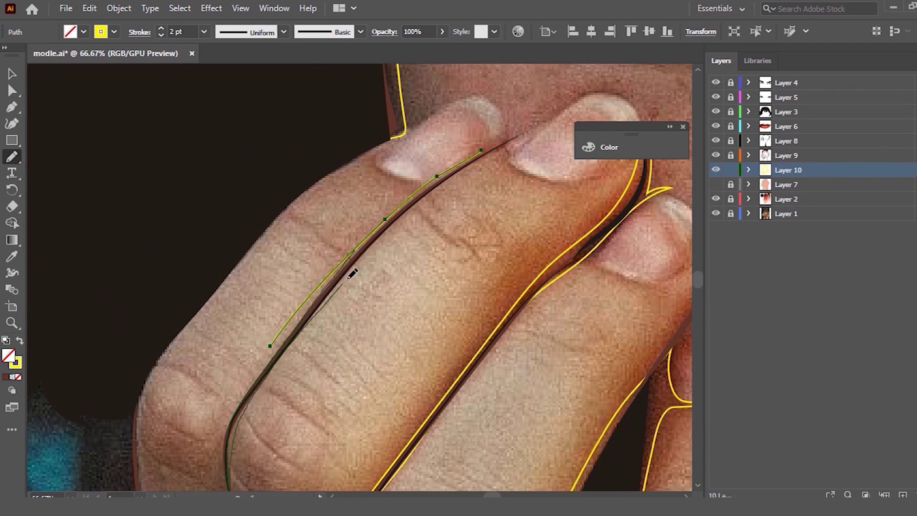
pyautogui.moveTo(526, 134); pyautogui.dragTo(526, 132)
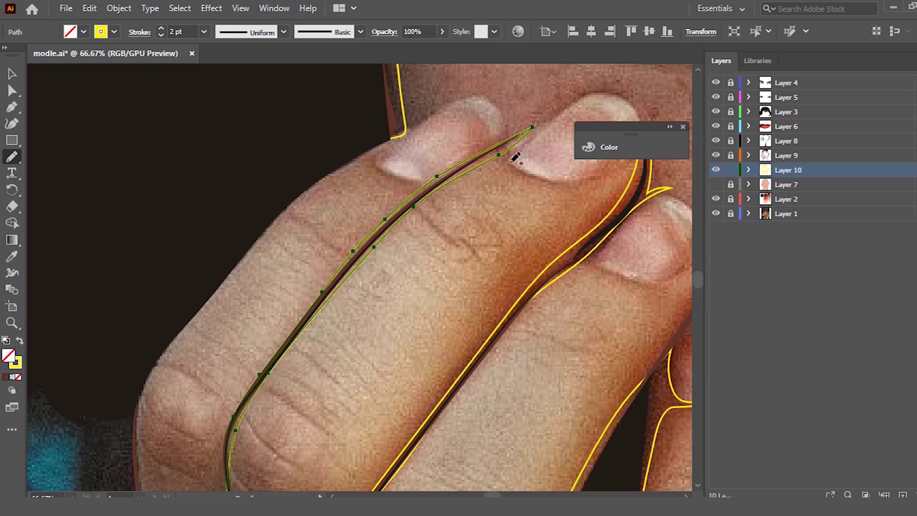
pyautogui.moveTo(517, 150); pyautogui.dragTo(531, 128)
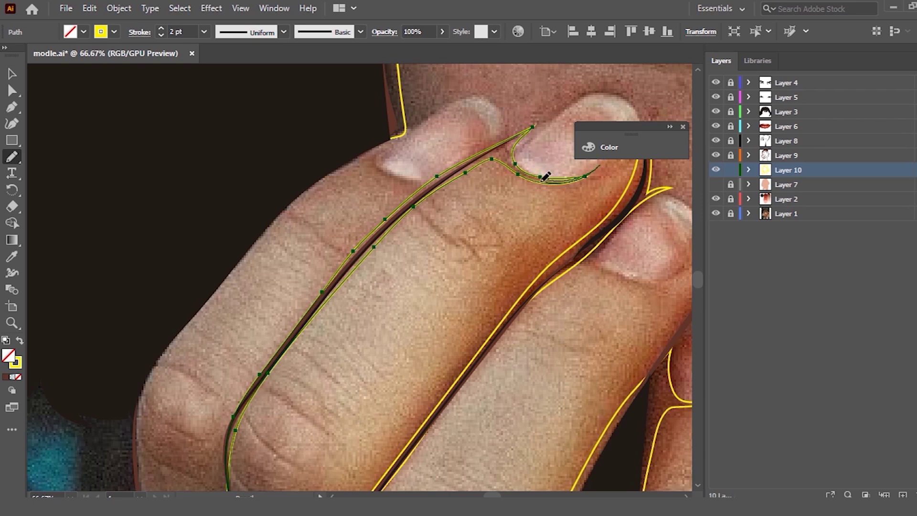
pyautogui.moveTo(499, 154); pyautogui.dragTo(474, 161)
pyautogui.scroll(2, 410, 166)
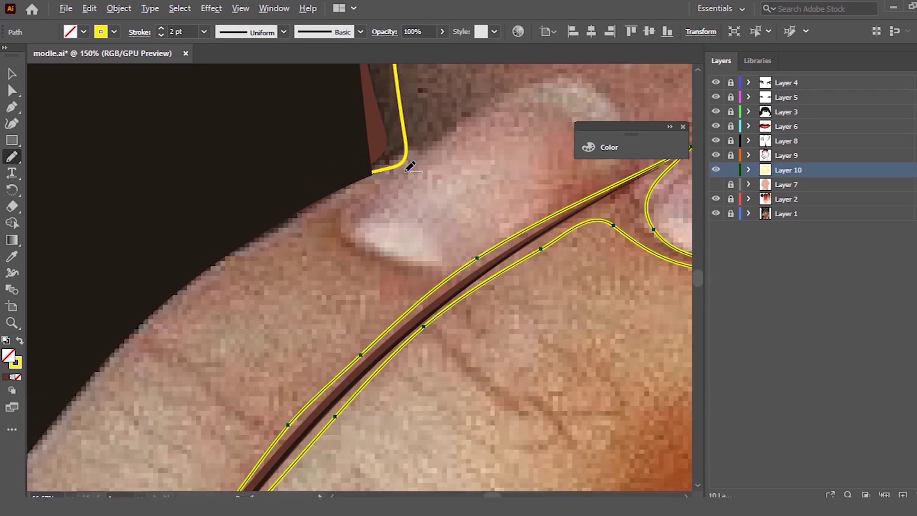
pyautogui.moveTo(344, 238)
pyautogui.mouseDown()
pyautogui.moveTo(451, 250)
pyautogui.moveTo(358, 162)
pyautogui.moveTo(374, 167)
pyautogui.moveTo(337, 189)
pyautogui.mouseUp()
pyautogui.hotkey('ctrl', 'z')
pyautogui.hotkey('ctrl', 'z')
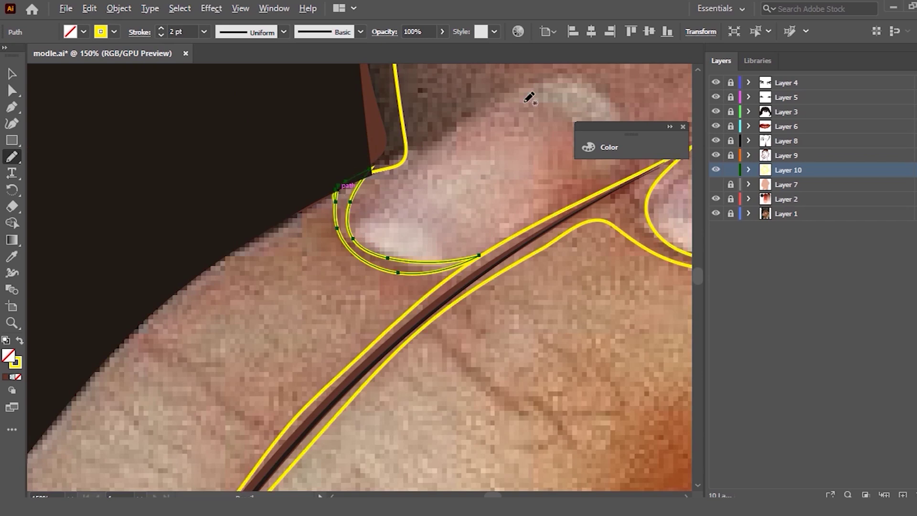
pyautogui.scroll(-3, 530, 97)
pyautogui.scroll(-2, 389, 147)
pyautogui.scroll(3, 378, 161)
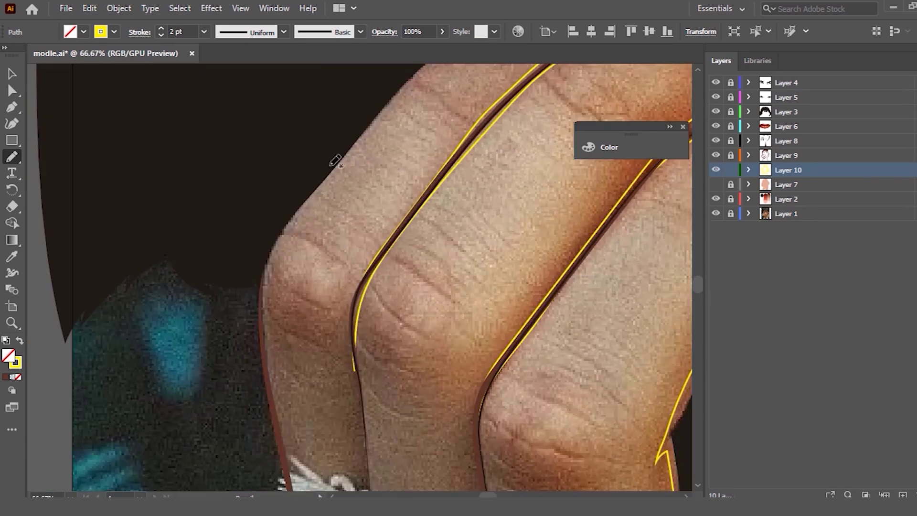
# Step: Pencil-trace the left finger edge beside and below the daisy
pyautogui.scroll(-2, 296, 177)
pyautogui.scroll(-2, 230, 324)
pyautogui.scroll(1, 267, 325)
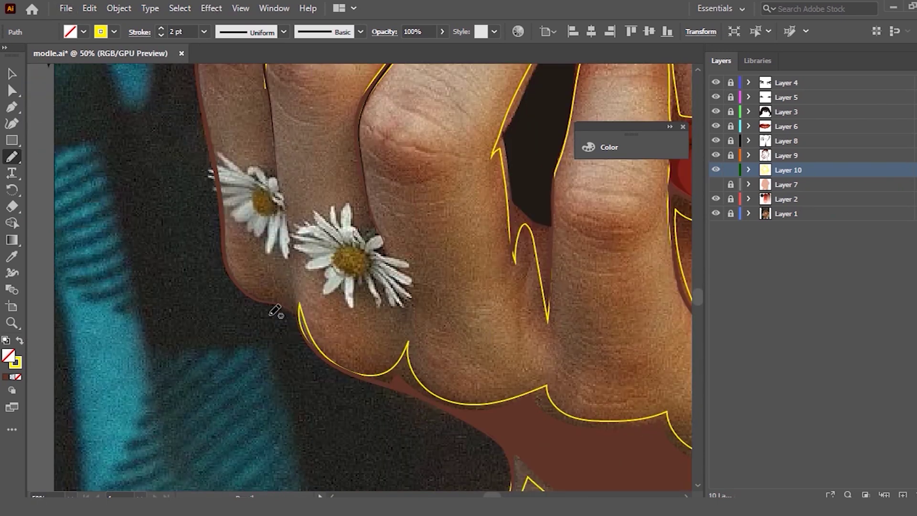
pyautogui.moveTo(226, 224)
pyautogui.mouseDown()
pyautogui.moveTo(284, 303)
pyautogui.moveTo(289, 273)
pyautogui.moveTo(224, 213)
pyautogui.mouseUp()
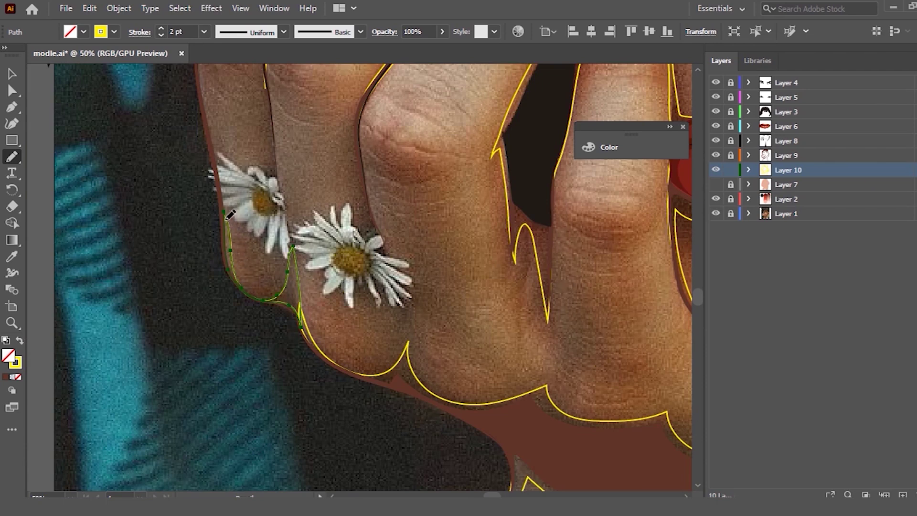
pyautogui.moveTo(301, 327); pyautogui.dragTo(290, 244)
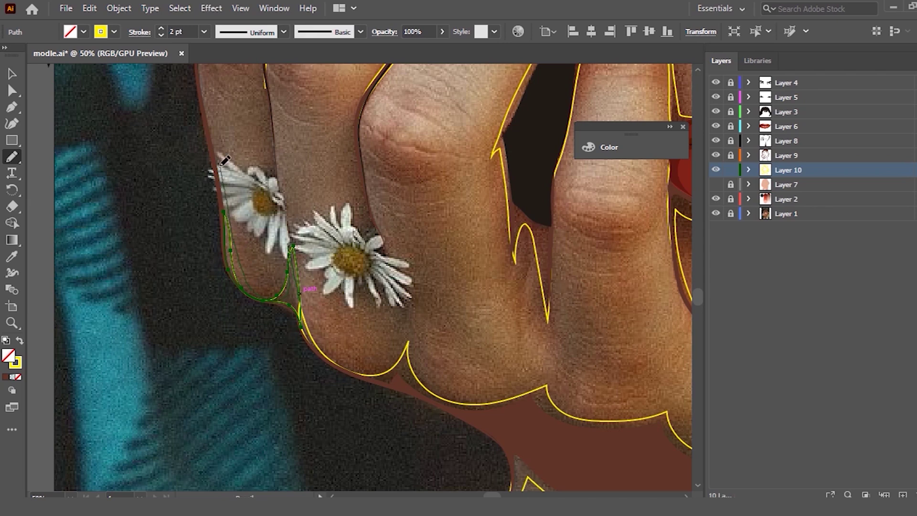
pyautogui.moveTo(229, 233); pyautogui.dragTo(264, 295)
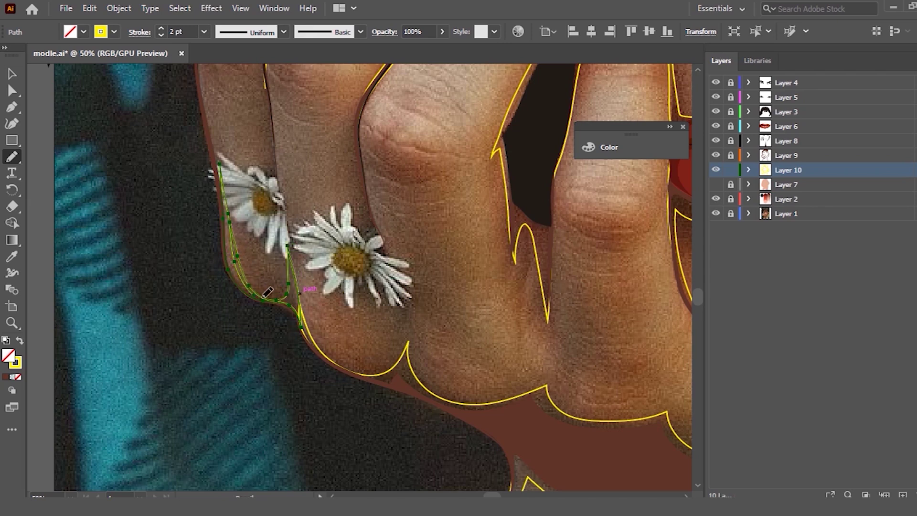
pyautogui.scroll(1, 260, 234)
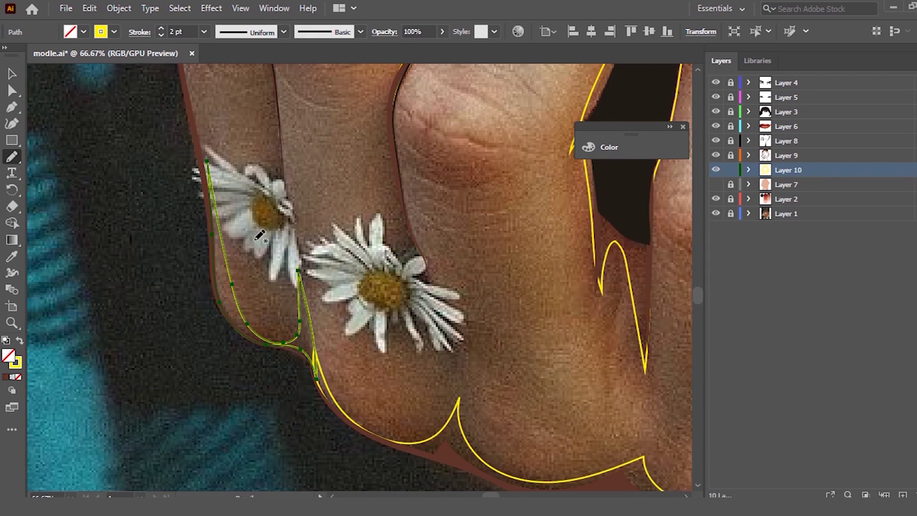
# Step: Extend the finger outline up the left edge past the knuckle
pyautogui.moveTo(245, 313); pyautogui.dragTo(195, 121)
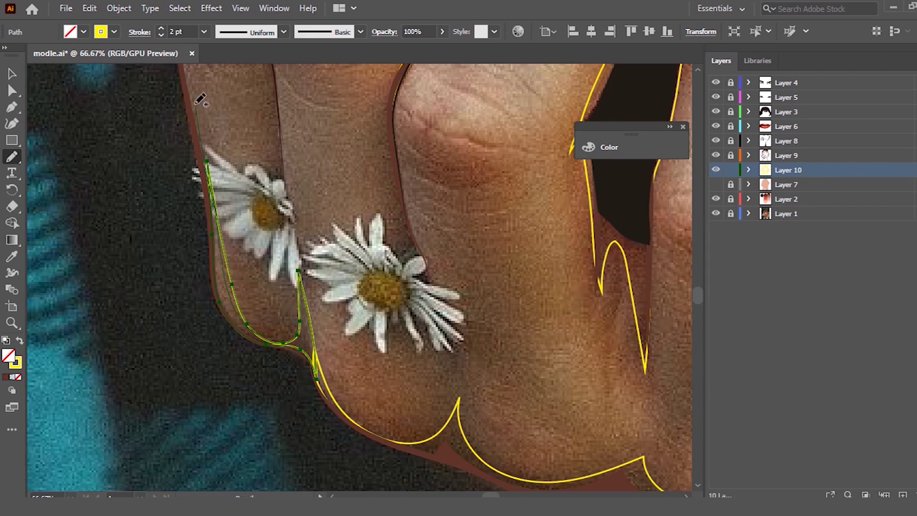
pyautogui.moveTo(216, 260); pyautogui.dragTo(217, 265)
pyautogui.scroll(1, 225, 177)
pyautogui.scroll(3, 224, 175)
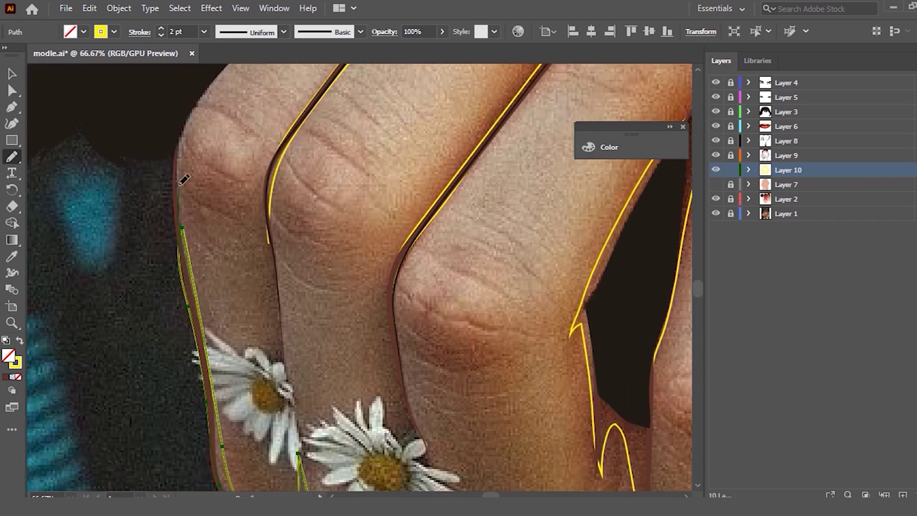
pyautogui.moveTo(207, 79); pyautogui.dragTo(184, 216)
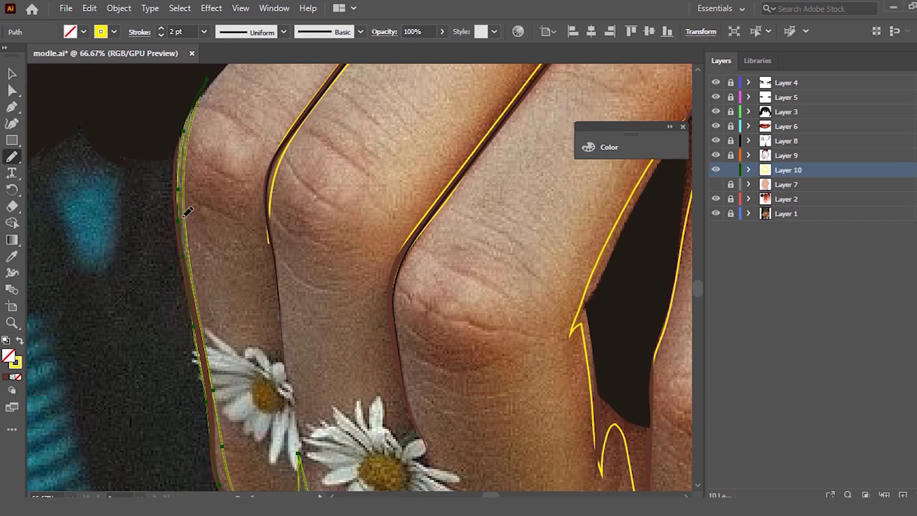
pyautogui.scroll(-2, 209, 173)
pyautogui.scroll(-1, 296, 220)
pyautogui.scroll(-3, 296, 220)
pyautogui.scroll(1, 404, 212)
pyautogui.scroll(1, 404, 212)
pyautogui.scroll(1, 424, 246)
pyautogui.scroll(-1, 426, 262)
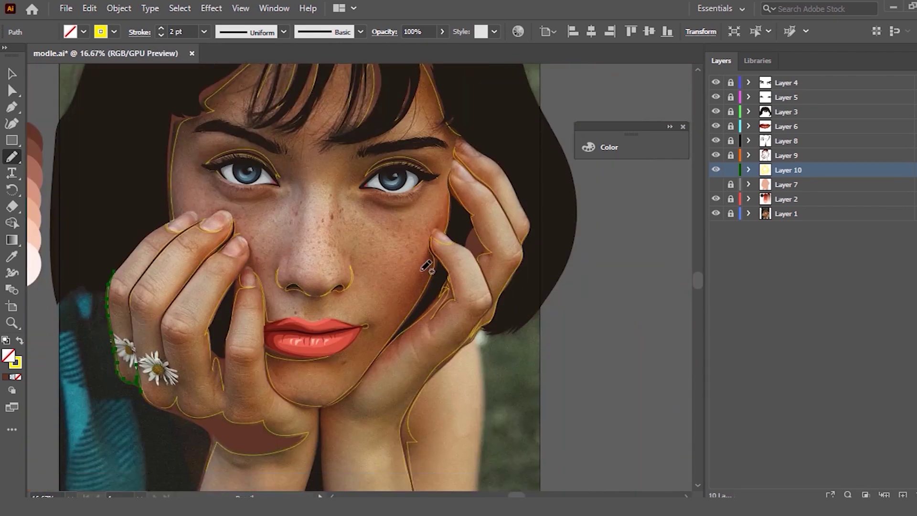
# Step: Pencil-trace the dark gap between the forearms, redrawing its right edge and tightening the top
pyautogui.scroll(-3, 401, 331)
pyautogui.scroll(-3, 382, 329)
pyautogui.scroll(1, 205, 331)
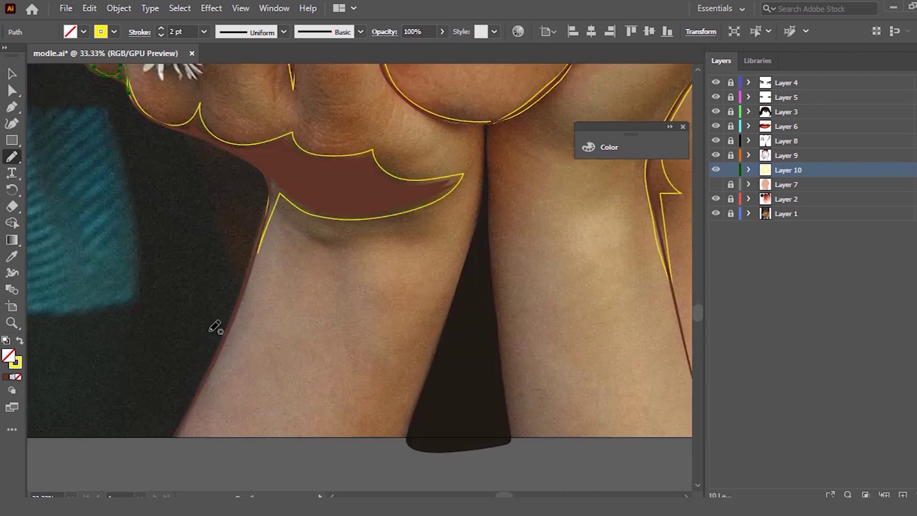
pyautogui.scroll(-1, 311, 328)
pyautogui.scroll(1, 312, 328)
pyautogui.moveTo(487, 128)
pyautogui.mouseDown()
pyautogui.moveTo(465, 262)
pyautogui.moveTo(411, 430)
pyautogui.moveTo(454, 446)
pyautogui.moveTo(530, 443)
pyautogui.moveTo(499, 208)
pyautogui.mouseUp()
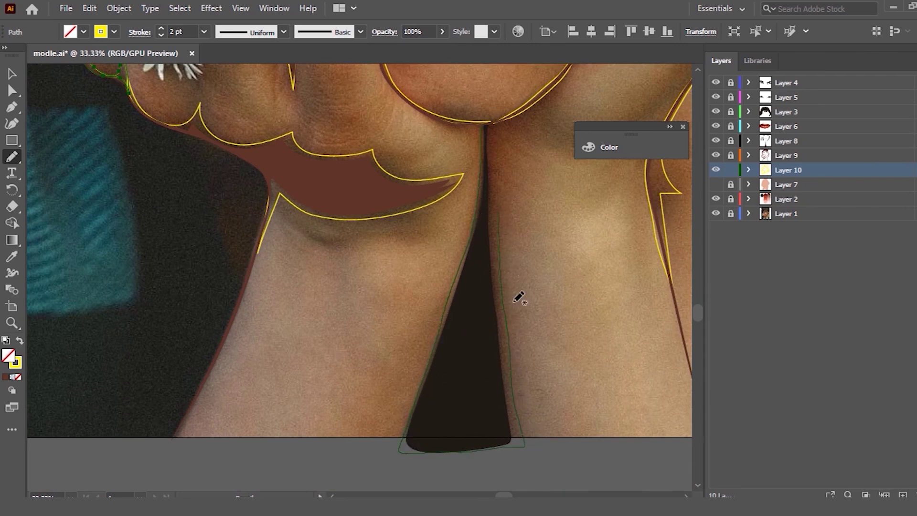
pyautogui.moveTo(498, 125); pyautogui.dragTo(497, 241)
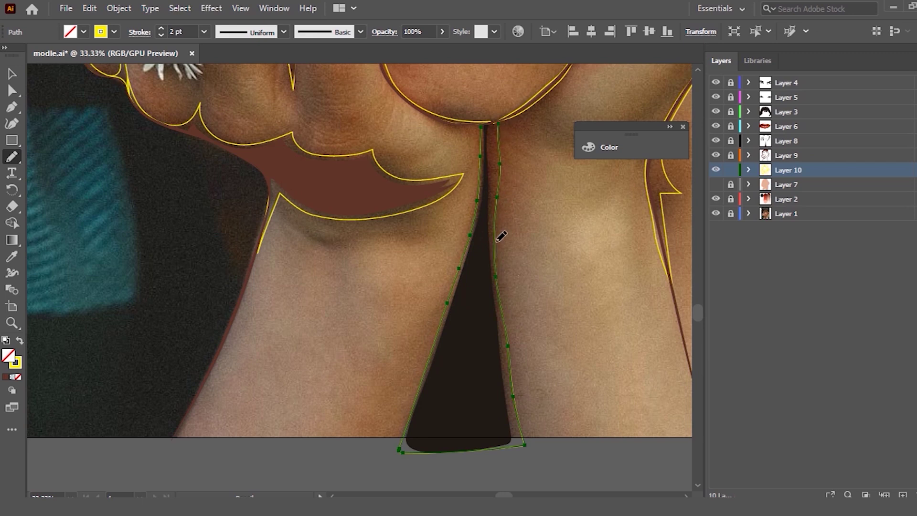
pyautogui.moveTo(486, 123); pyautogui.dragTo(483, 195)
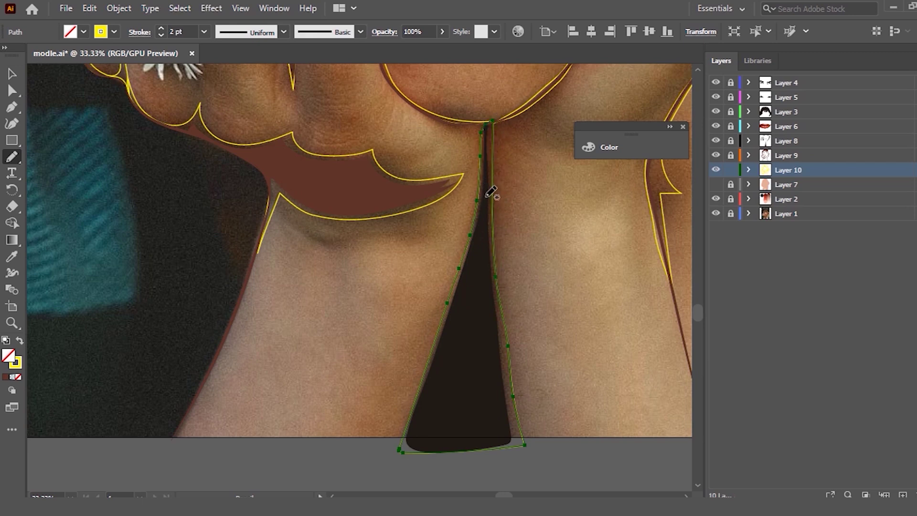
pyautogui.keyDown('alt'); pyautogui.scroll(-2, 508, 264); pyautogui.keyUp('alt')
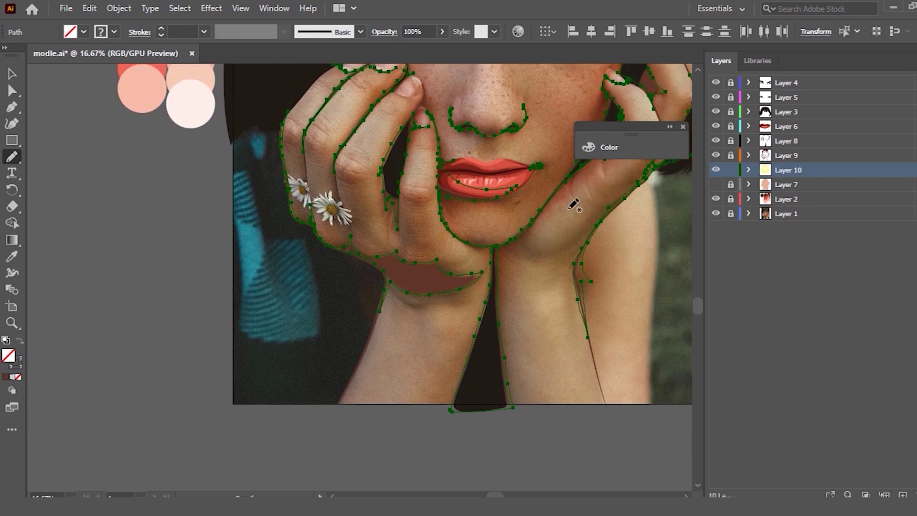
# Step: Fill the selected outline paths with the palette's brown via the Eyedropper, then deselect
pyautogui.scroll(3, 334, 215)
pyautogui.scroll(3, 50, 221)
pyautogui.click(11, 256)
pyautogui.click(210, 181)
pyautogui.click(12, 73)
pyautogui.click(143, 133)
# Step: Add a new empty Layer 11 above Layer 7
pyautogui.keyDown('alt'); pyautogui.scroll(1, 377, 145); pyautogui.keyUp('alt')
pyautogui.scroll(-1, 377, 145)
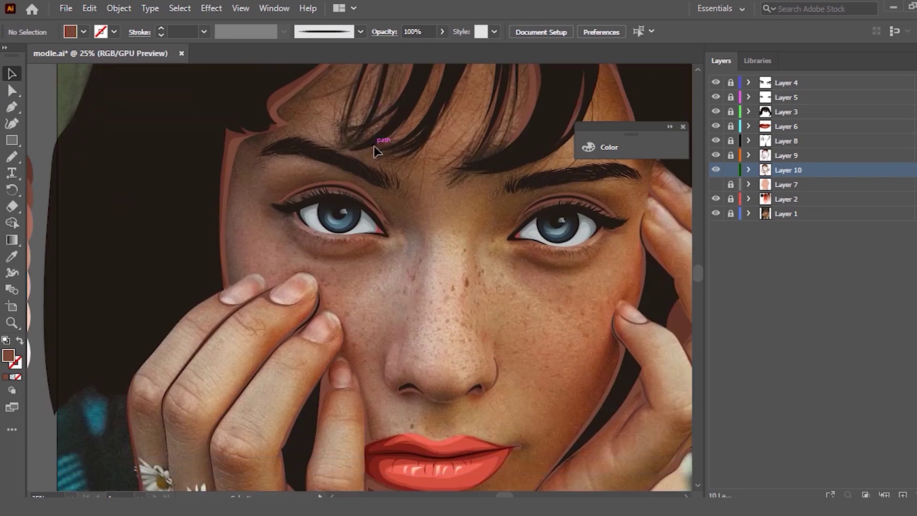
pyautogui.keyDown('alt'); pyautogui.scroll(-1, 447, 233); pyautogui.keyUp('alt')
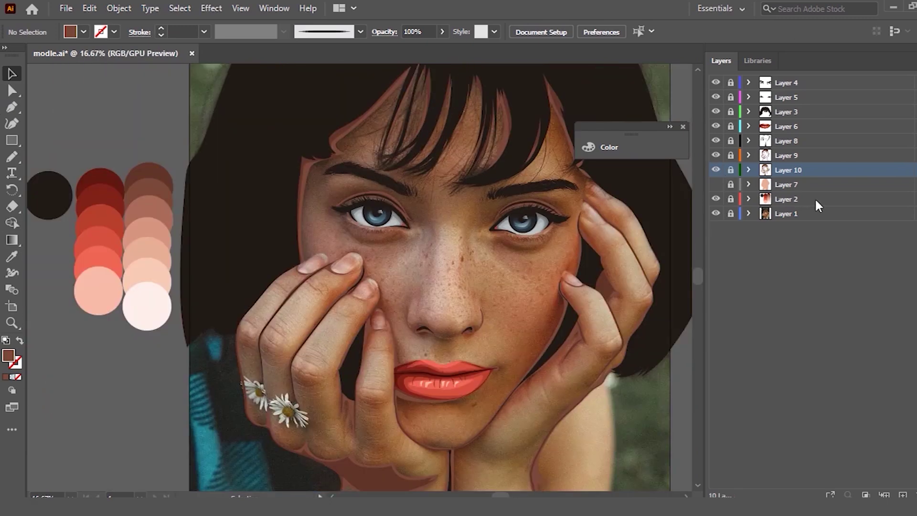
pyautogui.click(796, 185)
pyautogui.click(901, 493)
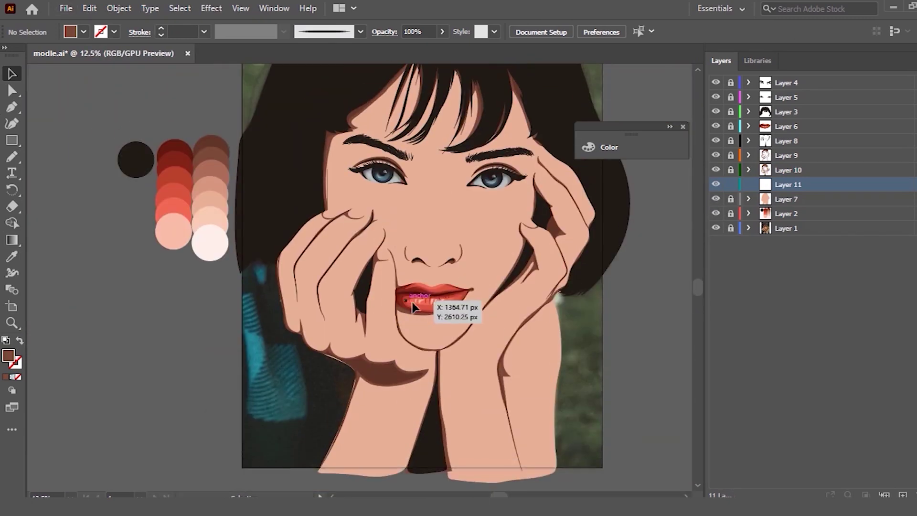
pyautogui.click(716, 199)
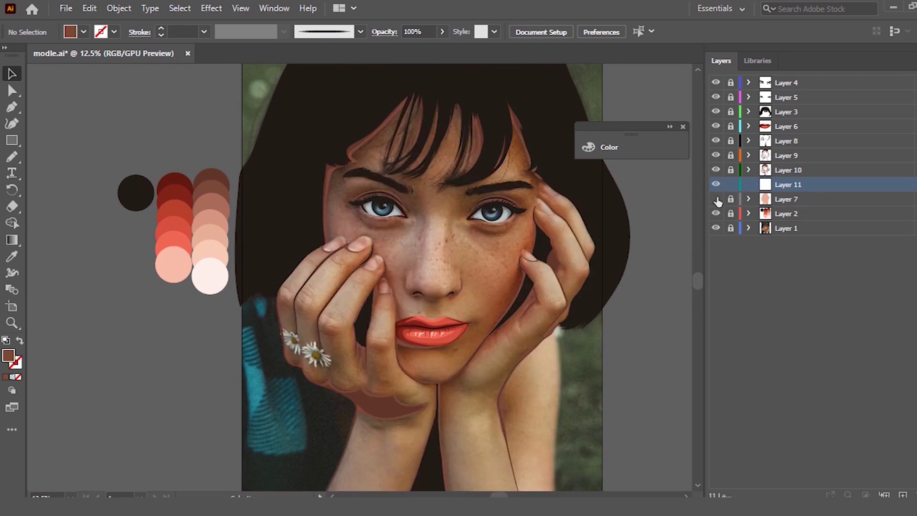
# Step: Hide Layer 7, zoom in on the face and pencil-trace the left eye's upper eyelid
pyautogui.click(716, 199)
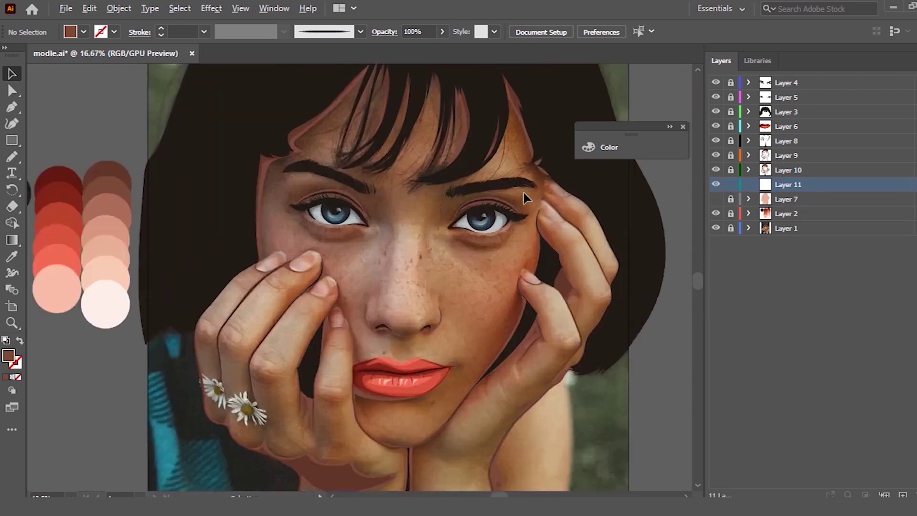
pyautogui.hotkey('ctrl', '=')
pyautogui.scroll(1, 368, 212)
pyautogui.scroll(-1, 188, 205)
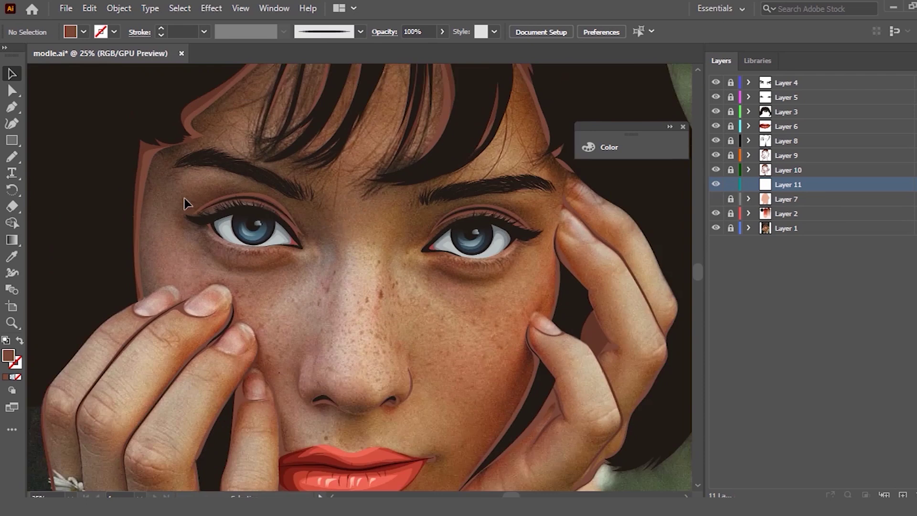
pyautogui.scroll(1, 184, 194)
pyautogui.scroll(1, 262, 215)
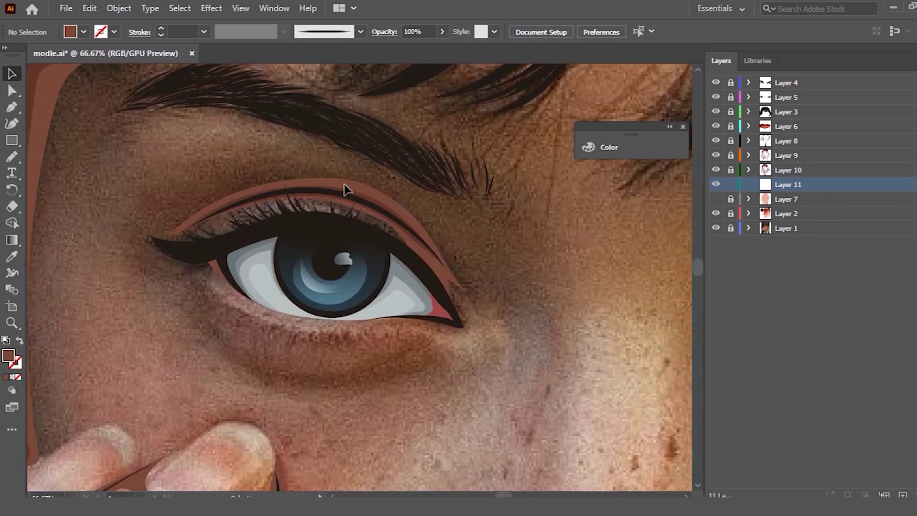
pyautogui.press('n')
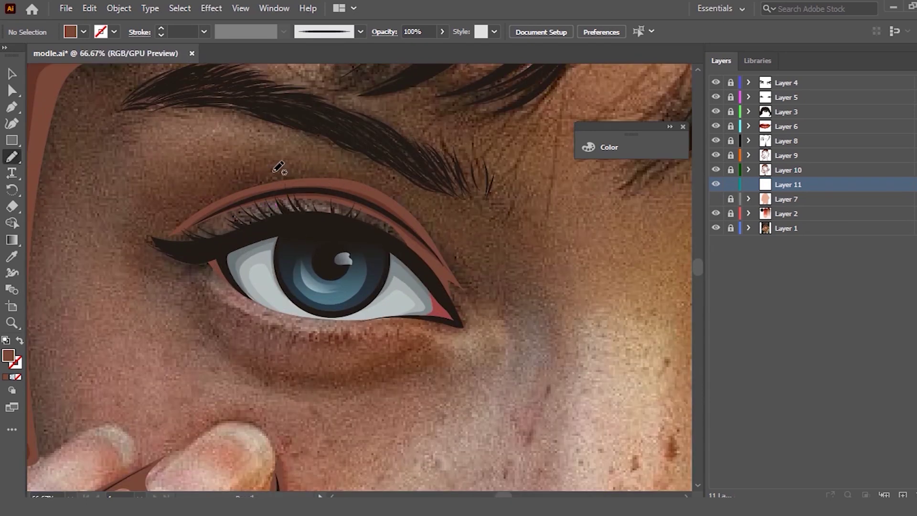
pyautogui.moveTo(231, 188)
pyautogui.mouseDown()
pyautogui.moveTo(300, 203)
pyautogui.moveTo(418, 308)
pyautogui.moveTo(445, 239)
pyautogui.moveTo(393, 180)
pyautogui.moveTo(307, 164)
pyautogui.moveTo(217, 188)
pyautogui.mouseUp()
# Step: Set the stroke weight to 1 pt and trace the under-eye curve and upper lash line
pyautogui.click(204, 32)
pyautogui.click(220, 104)
pyautogui.click(307, 329)
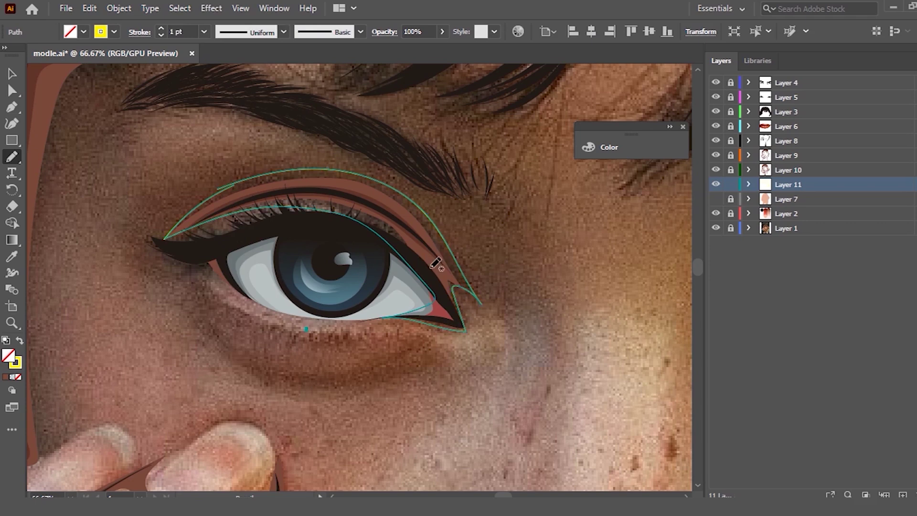
pyautogui.moveTo(416, 340)
pyautogui.mouseDown()
pyautogui.moveTo(272, 371)
pyautogui.moveTo(420, 352)
pyautogui.moveTo(426, 335)
pyautogui.mouseUp()
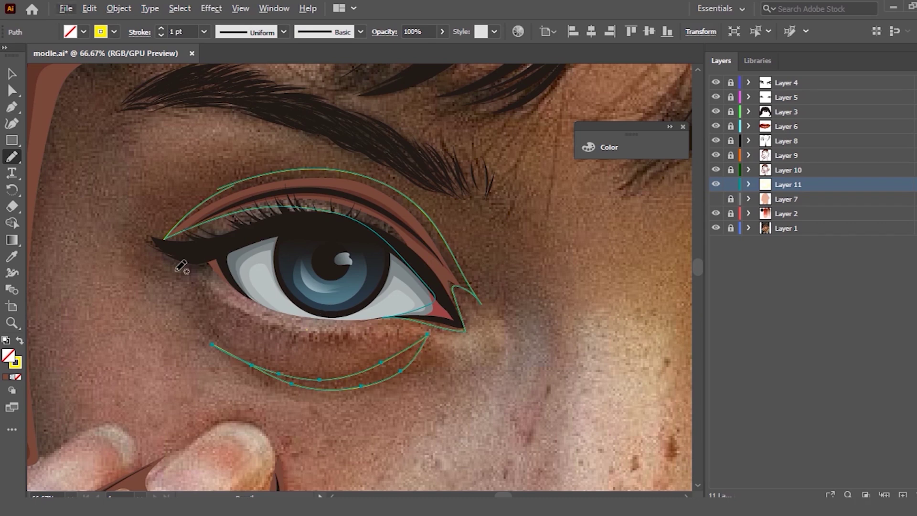
pyautogui.scroll(2, 179, 253)
pyautogui.moveTo(319, 209)
pyautogui.mouseDown()
pyautogui.moveTo(244, 239)
pyautogui.moveTo(149, 248)
pyautogui.moveTo(327, 311)
pyautogui.moveTo(310, 221)
pyautogui.moveTo(317, 211)
pyautogui.moveTo(126, 218)
pyautogui.mouseUp()
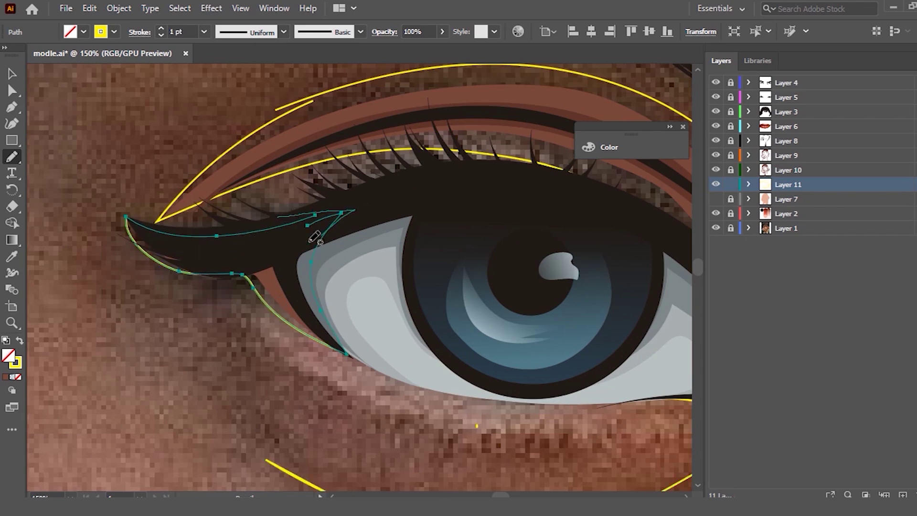
pyautogui.scroll(-2, 112, 192)
pyautogui.scroll(3, 113, 193)
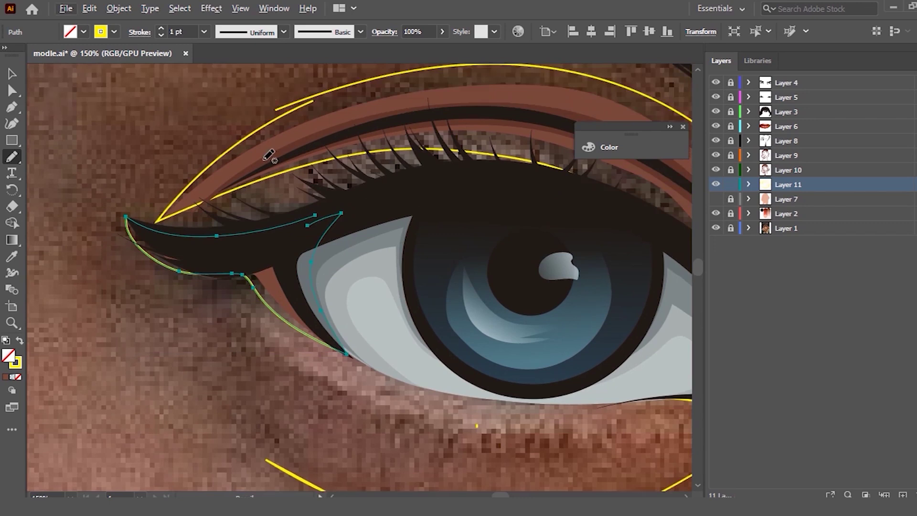
pyautogui.scroll(2, 113, 193)
# Step: Reselect the upper eyelid path and redraw it to remove the stray segment
pyautogui.click(12, 74)
pyautogui.click(394, 143)
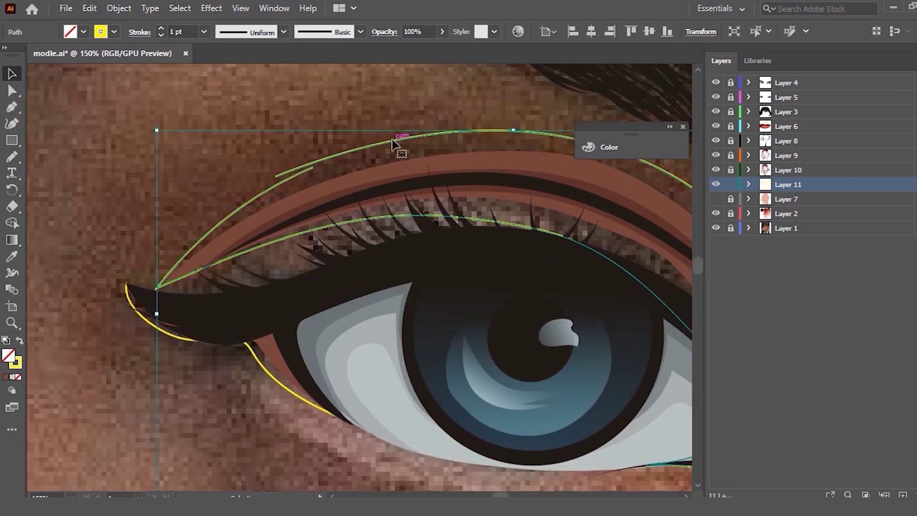
pyautogui.press('n')
pyautogui.moveTo(342, 156); pyautogui.dragTo(248, 209)
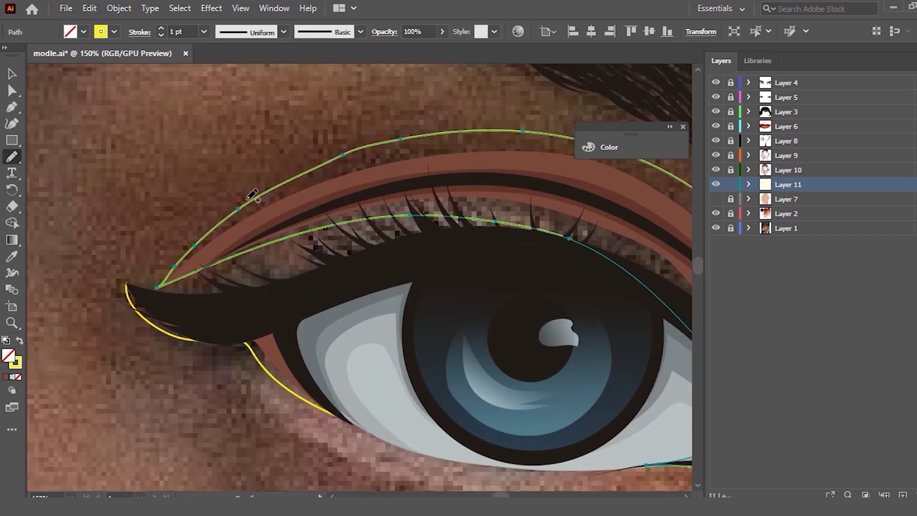
# Step: Trace the left cheek edge from the fingertip up toward the hairline
pyautogui.hotkey('ctrl', '-')
pyautogui.hotkey('ctrl', '-')
pyautogui.hotkey('ctrl', '-')
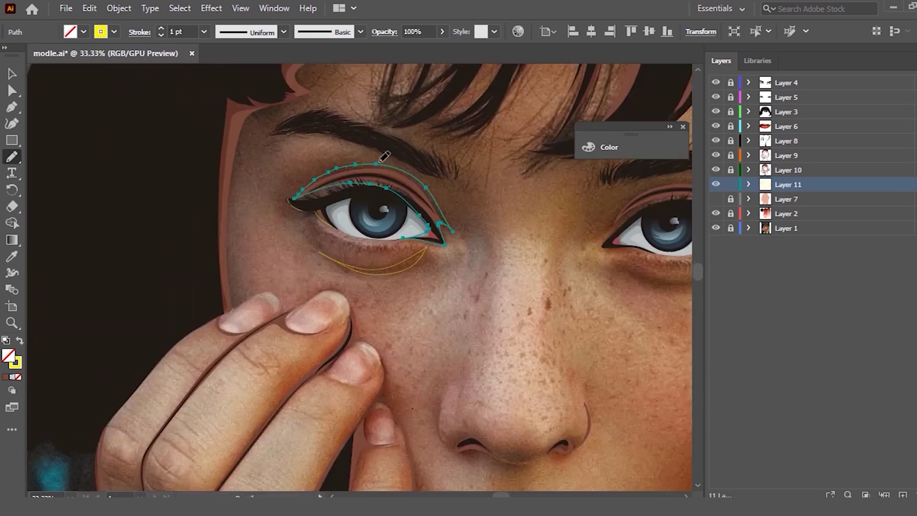
pyautogui.hotkey('ctrl', '-')
pyautogui.hotkey('ctrl', '+')
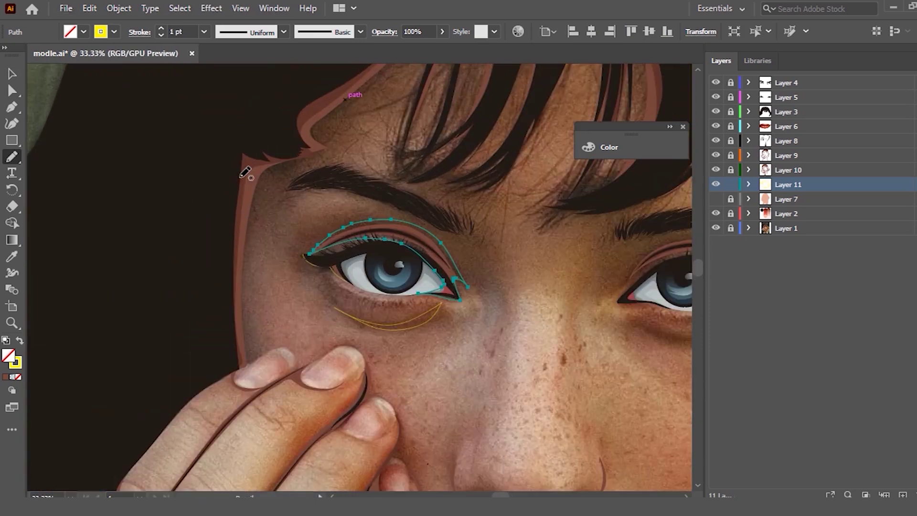
pyautogui.moveTo(239, 367)
pyautogui.mouseDown()
pyautogui.moveTo(251, 361)
pyautogui.moveTo(263, 191)
pyautogui.moveTo(296, 159)
pyautogui.moveTo(336, 153)
pyautogui.moveTo(348, 102)
pyautogui.moveTo(389, 67)
pyautogui.mouseUp()
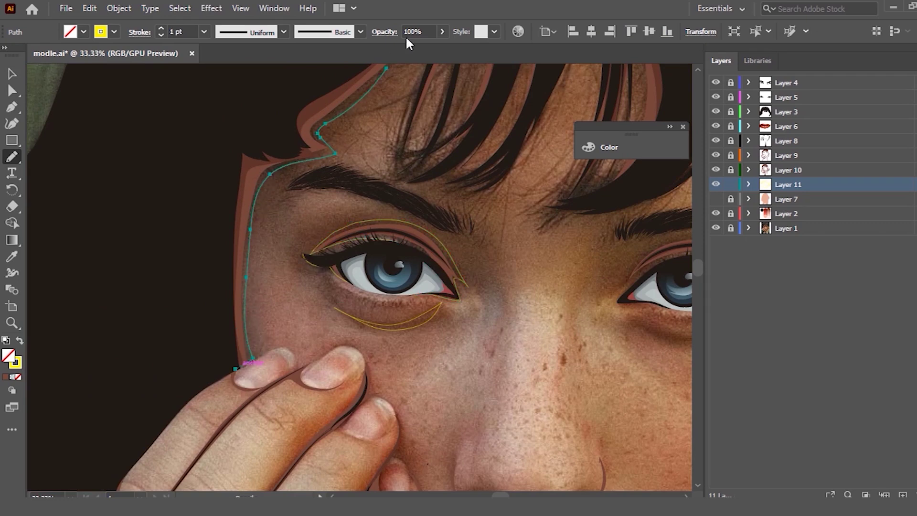
pyautogui.hotkey('ctrl', '-')
# Step: Pencil-trace the outer hair contour up from the cheek
pyautogui.scroll(3, 289, 168)
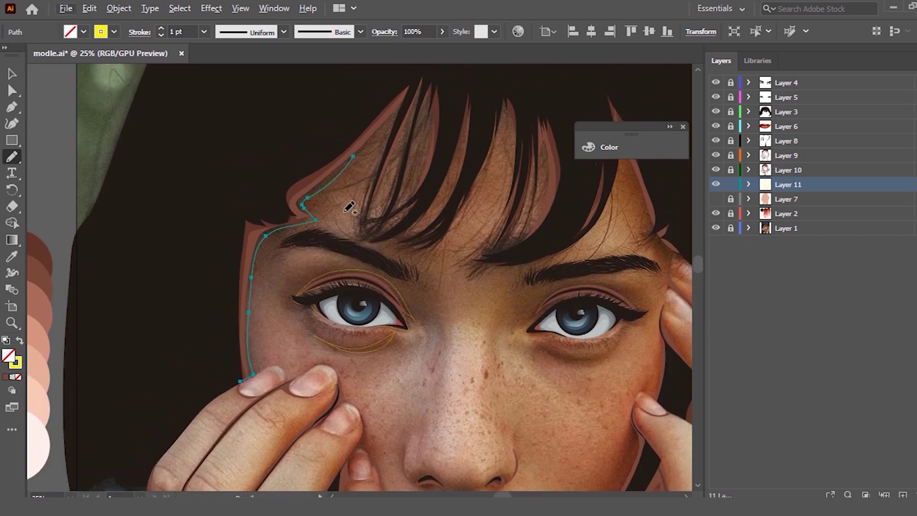
pyautogui.moveTo(247, 376)
pyautogui.mouseDown()
pyautogui.moveTo(235, 127)
pyautogui.moveTo(357, 13)
pyautogui.mouseUp()
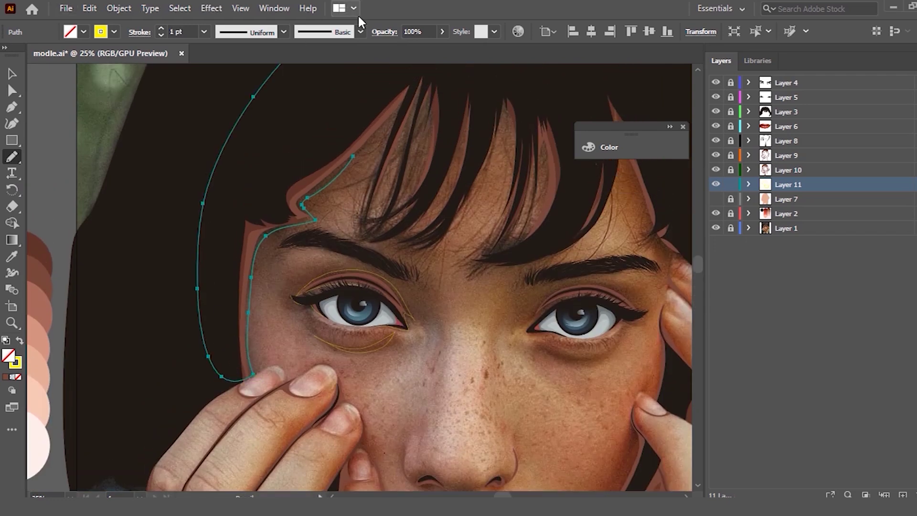
pyautogui.hotkey('ctrl', '-')
pyautogui.hotkey('ctrl', '+')
pyautogui.hotkey('ctrl', '+')
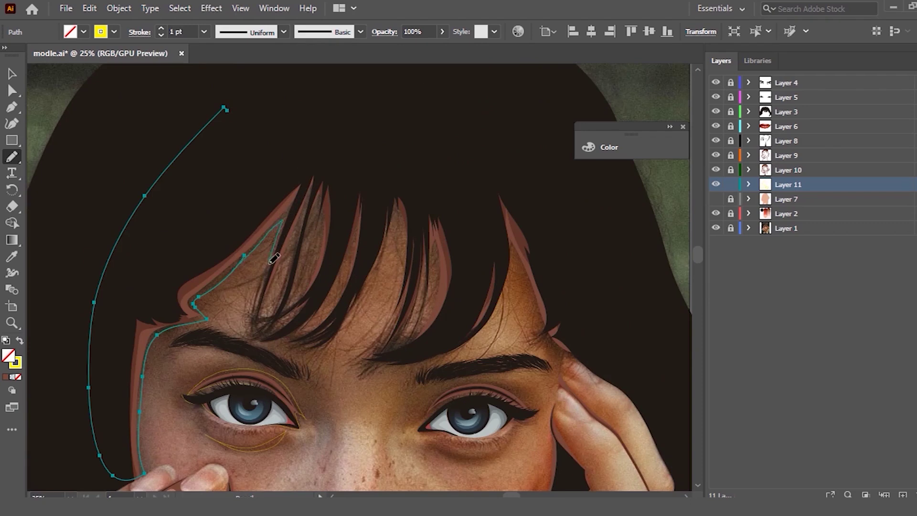
# Step: Outline the individual bangs strands across the forehead toward the right side
pyautogui.moveTo(302, 214); pyautogui.dragTo(282, 312)
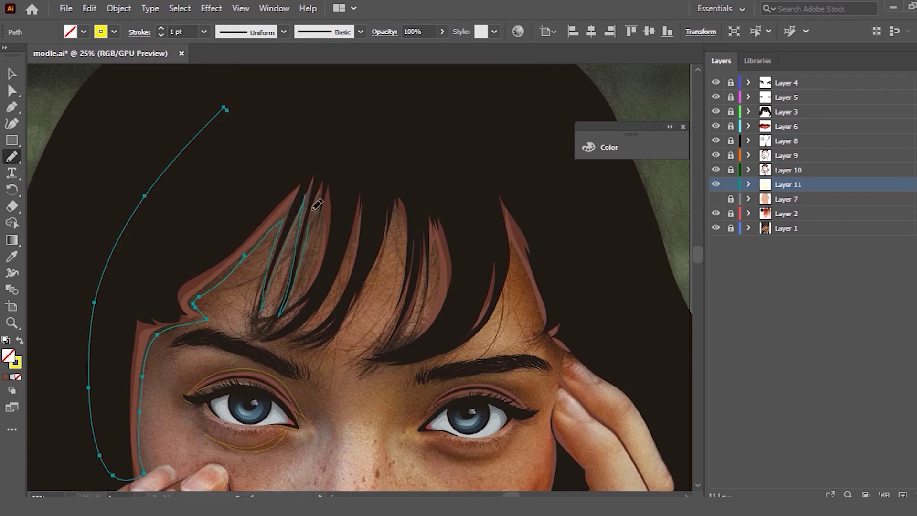
pyautogui.moveTo(316, 204)
pyautogui.mouseDown()
pyautogui.moveTo(322, 274)
pyautogui.moveTo(338, 278)
pyautogui.moveTo(360, 256)
pyautogui.moveTo(342, 320)
pyautogui.mouseUp()
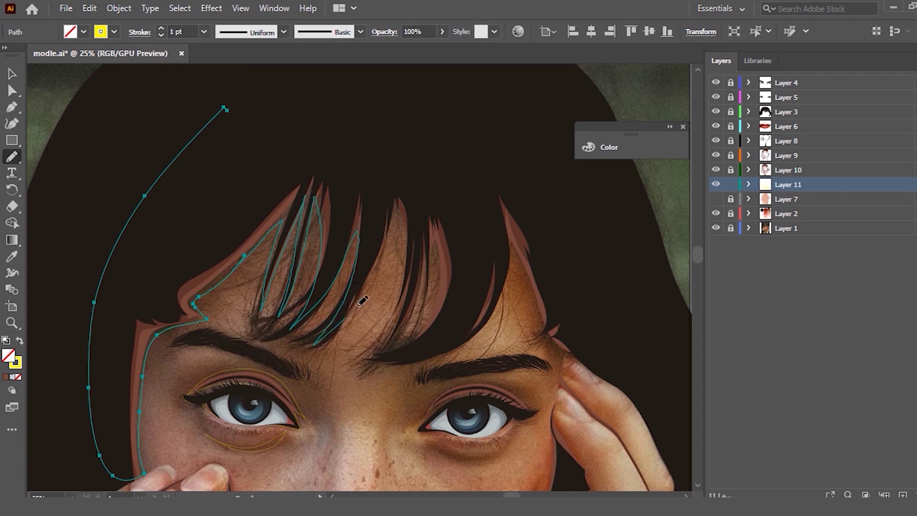
pyautogui.moveTo(400, 309); pyautogui.dragTo(429, 252)
pyautogui.moveTo(421, 342)
pyautogui.mouseDown()
pyautogui.moveTo(496, 329)
pyautogui.moveTo(526, 264)
pyautogui.mouseUp()
pyautogui.moveTo(427, 347)
pyautogui.mouseDown()
pyautogui.moveTo(476, 318)
pyautogui.moveTo(510, 250)
pyautogui.mouseUp()
pyautogui.moveTo(548, 331); pyautogui.dragTo(549, 332)
# Step: Join the bangs and hair paths over the top of the head, then begin the right eye's upper lid
pyautogui.keyDown('ctrl'); pyautogui.click(524, 260); pyautogui.keyUp('ctrl')
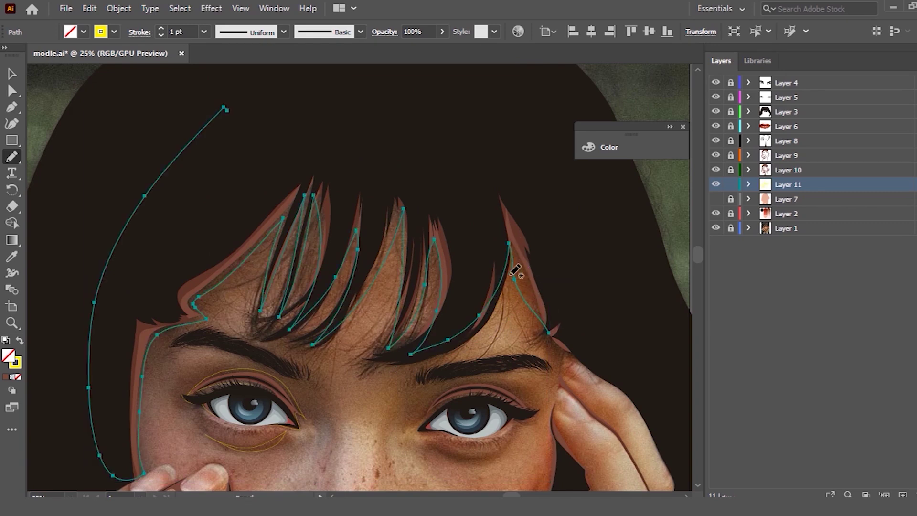
pyautogui.keyDown('ctrl'); pyautogui.click(500, 287); pyautogui.keyUp('ctrl')
pyautogui.moveTo(568, 350); pyautogui.dragTo(251, 106)
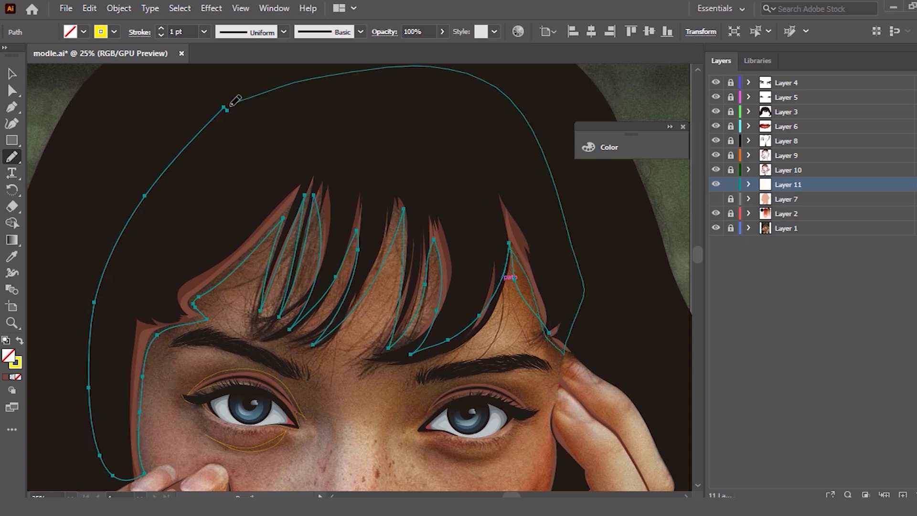
pyautogui.scroll(-3, 499, 343)
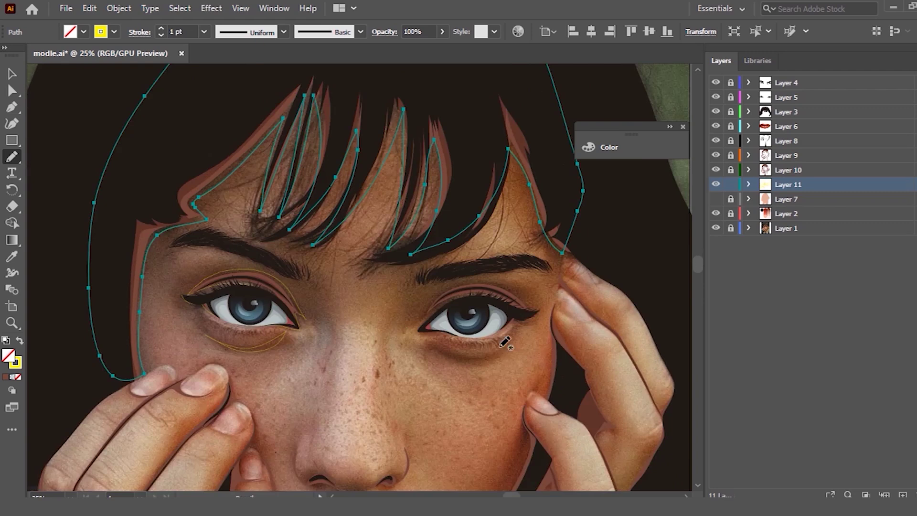
pyautogui.scroll(3, 549, 315)
pyautogui.moveTo(324, 191)
pyautogui.mouseDown()
pyautogui.moveTo(246, 239)
pyautogui.moveTo(260, 323)
pyautogui.moveTo(363, 334)
pyautogui.mouseUp()
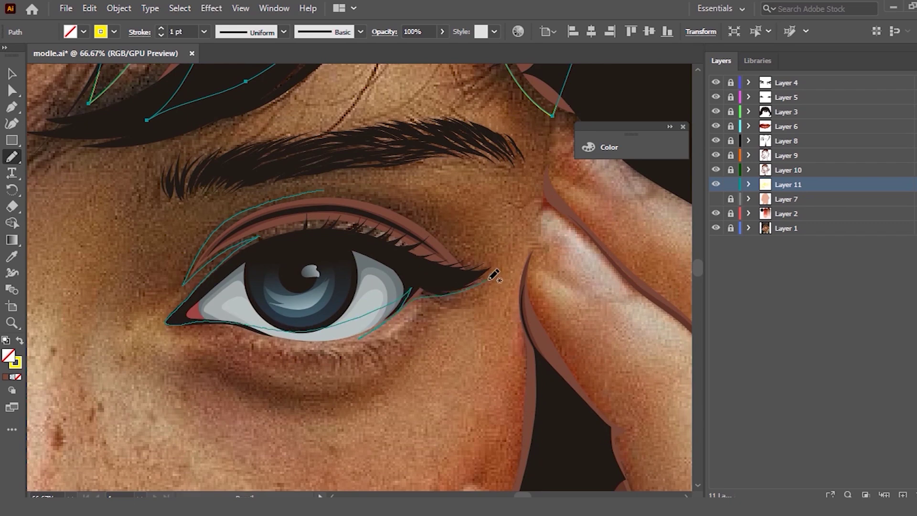
# Step: Pencil-trace the right eye's lids, redrawing the upper-lid curve several times to refine it
pyautogui.moveTo(425, 297); pyautogui.dragTo(343, 192)
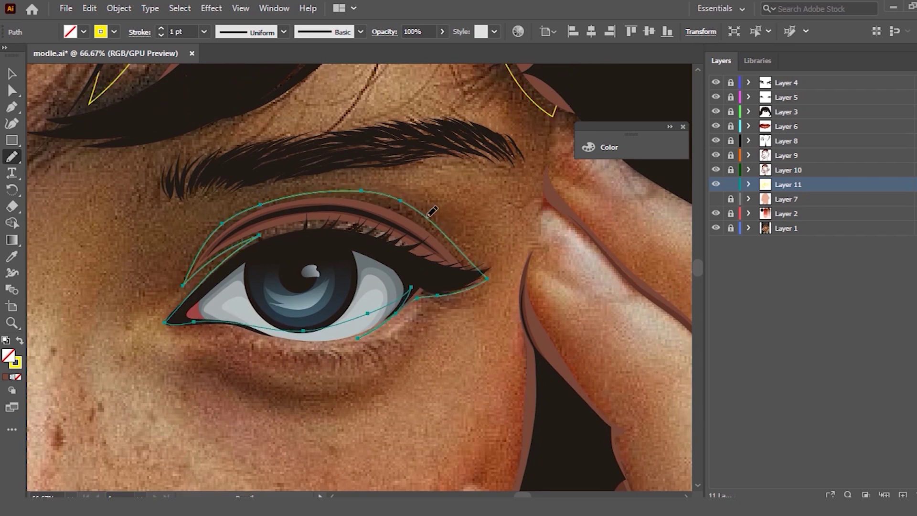
pyautogui.moveTo(453, 239); pyautogui.dragTo(414, 204)
pyautogui.moveTo(335, 186); pyautogui.dragTo(226, 221)
pyautogui.moveTo(302, 191); pyautogui.dragTo(438, 218)
pyautogui.moveTo(269, 195)
pyautogui.mouseDown()
pyautogui.moveTo(223, 233)
pyautogui.moveTo(392, 192)
pyautogui.mouseUp()
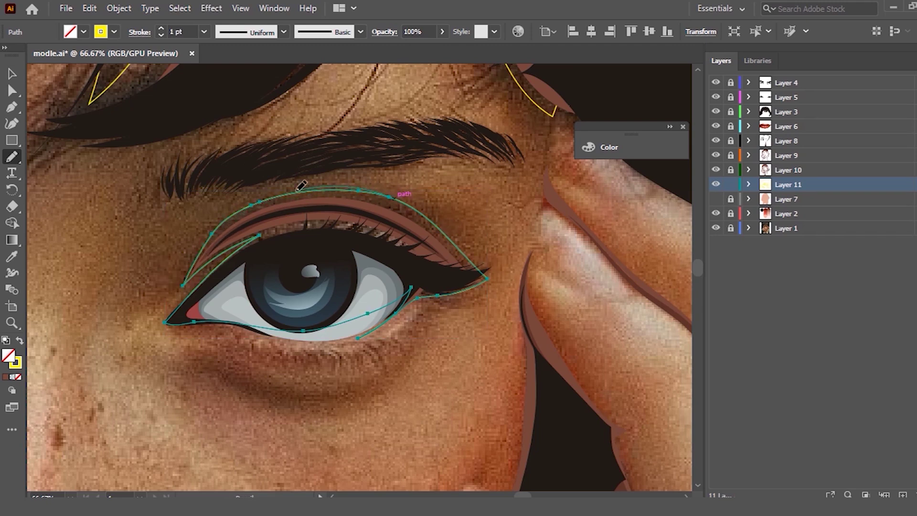
pyautogui.moveTo(232, 215)
pyautogui.mouseDown()
pyautogui.moveTo(198, 255)
pyautogui.moveTo(406, 202)
pyautogui.mouseUp()
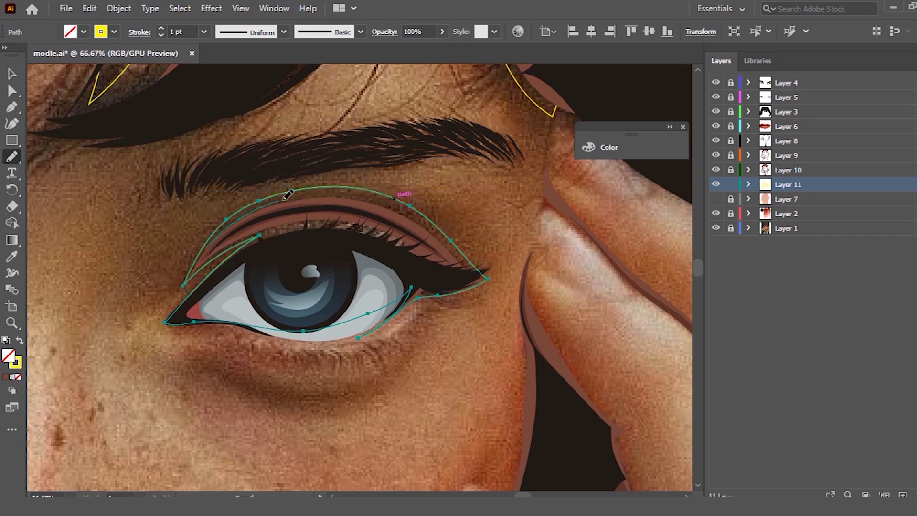
pyautogui.moveTo(220, 229); pyautogui.dragTo(186, 278)
# Step: Trace pencil outlines along the right and left eyebrows
pyautogui.scroll(-1, 229, 229)
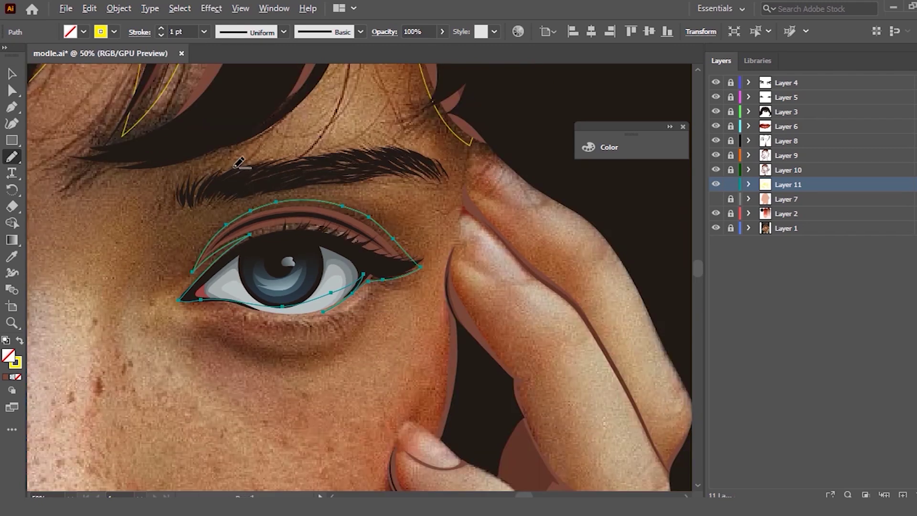
pyautogui.scroll(1, 241, 163)
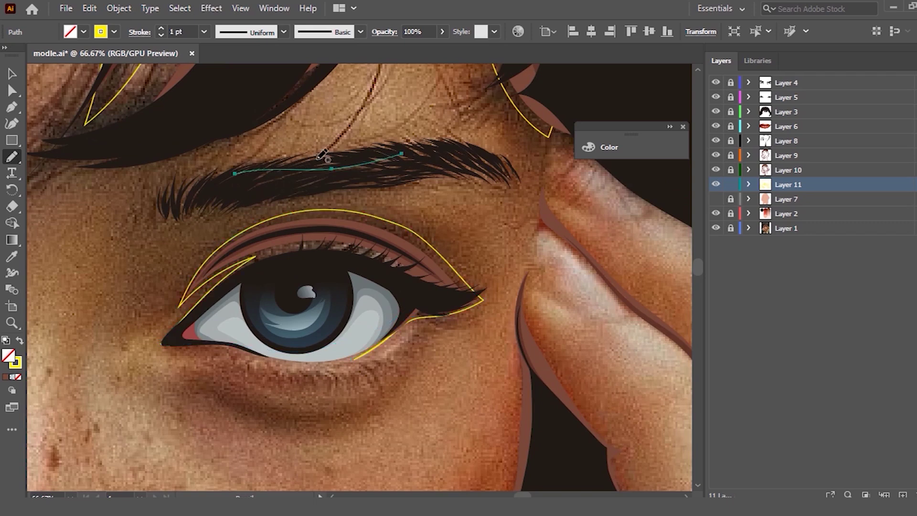
pyautogui.moveTo(351, 158)
pyautogui.mouseDown()
pyautogui.moveTo(195, 188)
pyautogui.moveTo(411, 147)
pyautogui.mouseUp()
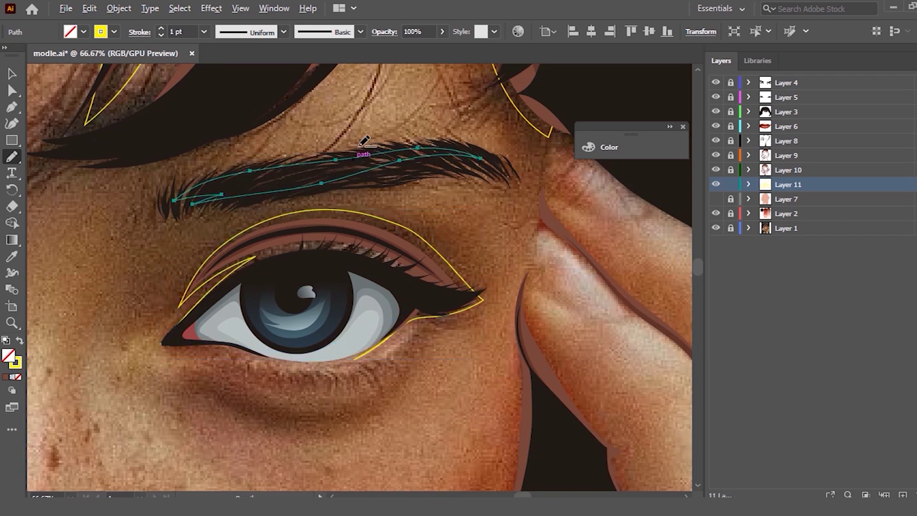
pyautogui.scroll(-4, 364, 142)
pyautogui.scroll(3, 191, 176)
pyautogui.scroll(2, 191, 177)
pyautogui.scroll(2, 191, 177)
pyautogui.moveTo(179, 156); pyautogui.dragTo(486, 272)
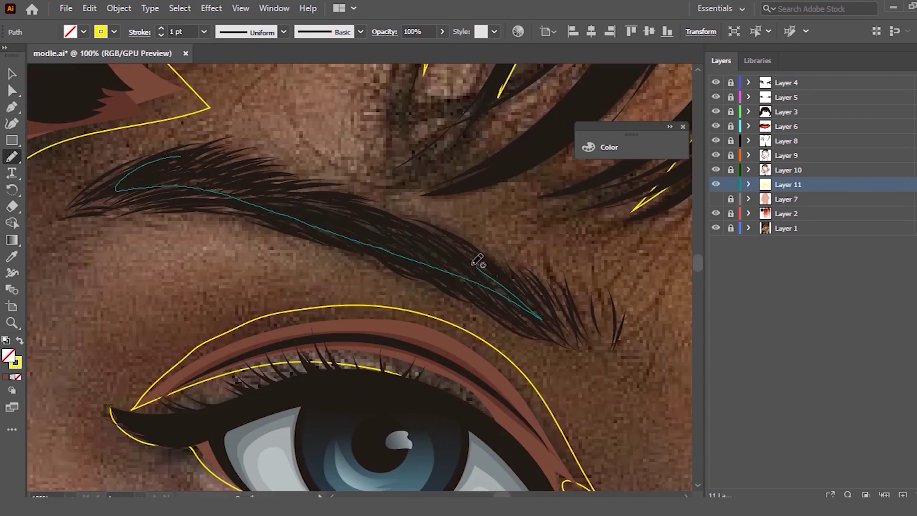
pyautogui.moveTo(488, 269); pyautogui.dragTo(153, 148)
# Step: Trace the nose's lower curve around the nostrils, undoing the overshoot past the right nostril
pyautogui.scroll(-3, 209, 168)
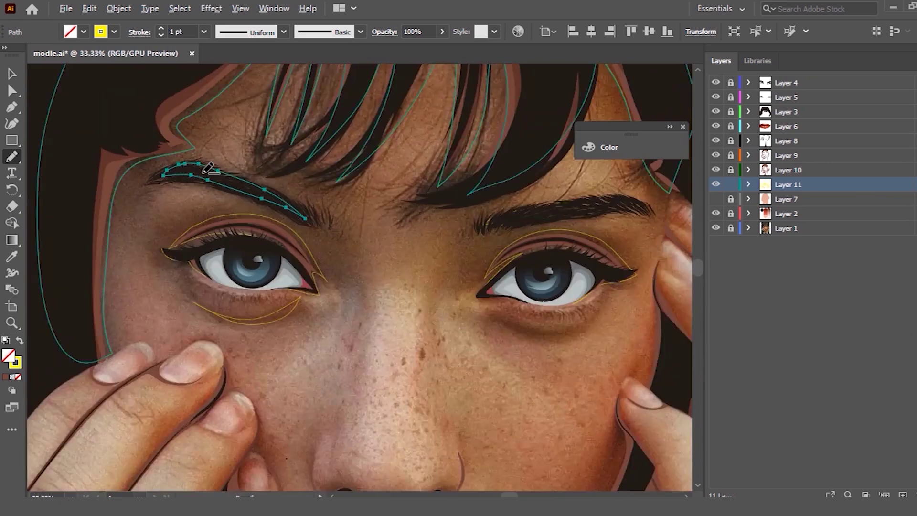
pyautogui.scroll(-2, 209, 168)
pyautogui.scroll(-3, 191, 157)
pyautogui.scroll(3, 182, 192)
pyautogui.scroll(2, 155, 187)
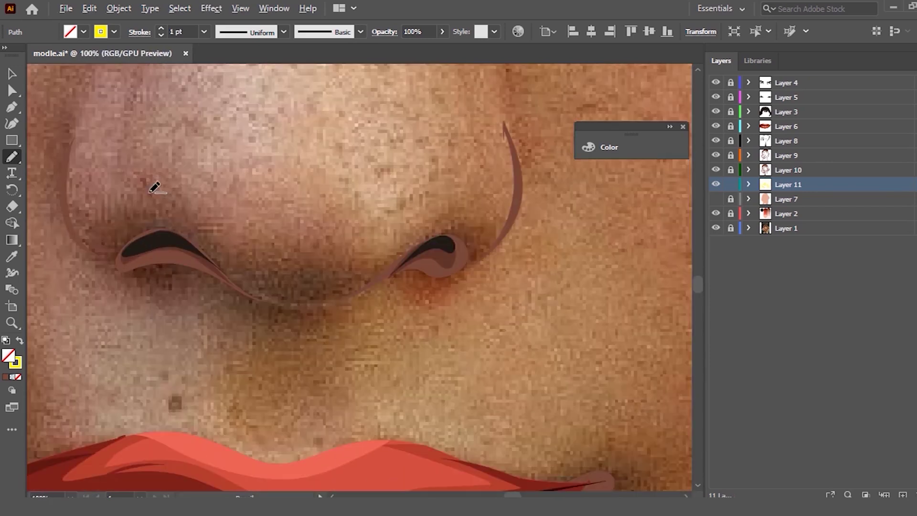
pyautogui.scroll(-2, 144, 191)
pyautogui.scroll(1, 45, 164)
pyautogui.scroll(1, 60, 171)
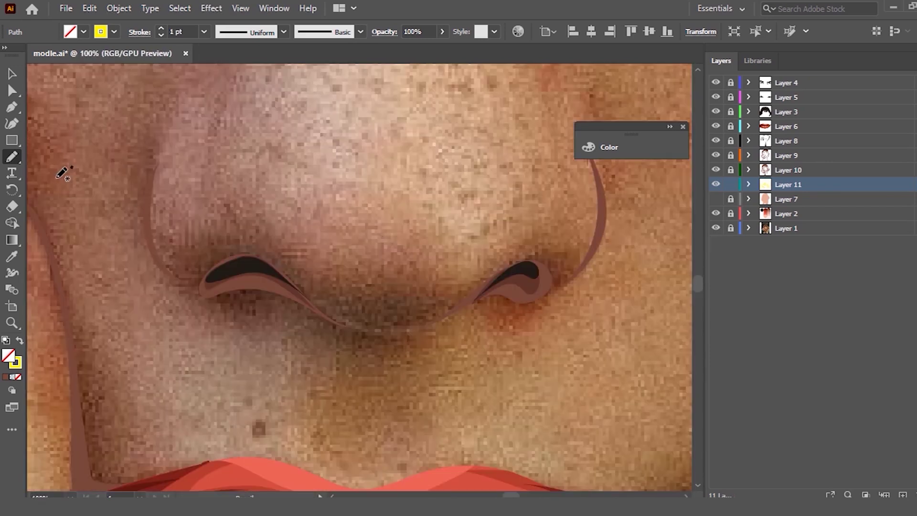
pyautogui.moveTo(152, 169); pyautogui.dragTo(206, 281)
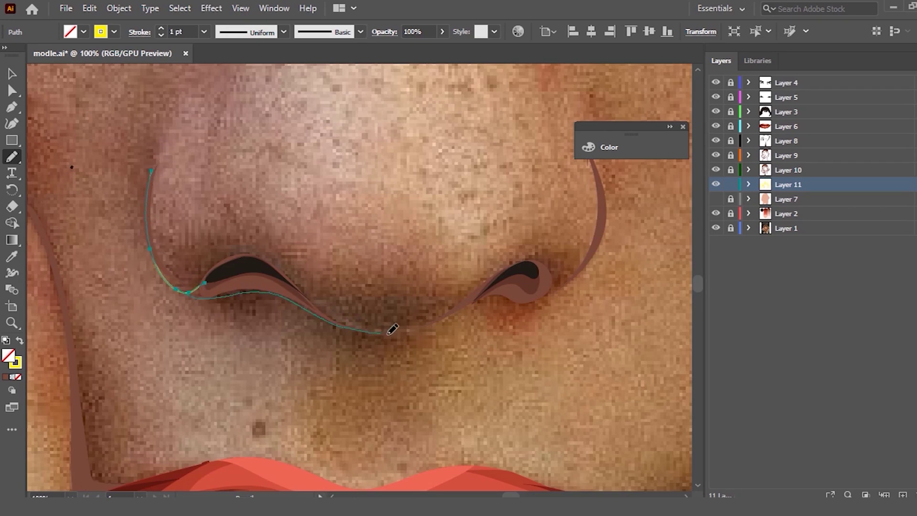
pyautogui.moveTo(379, 326); pyautogui.dragTo(363, 323)
pyautogui.moveTo(438, 319); pyautogui.dragTo(482, 305)
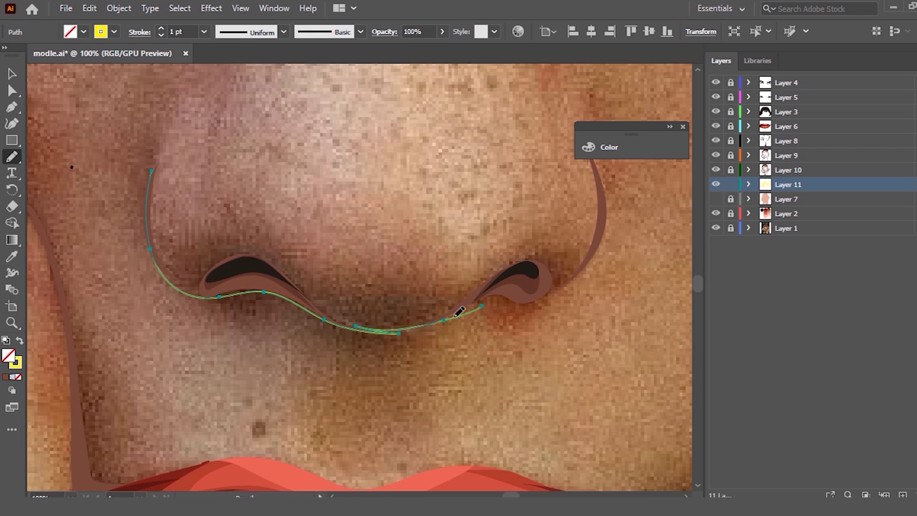
pyautogui.hotkey('ctrl', 'z')
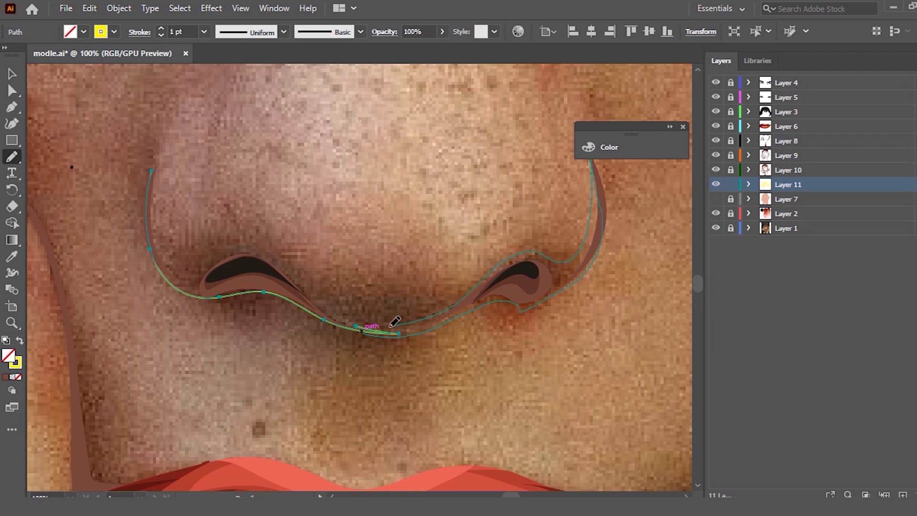
# Step: Finish tracing the nostril shading path
pyautogui.moveTo(165, 213)
pyautogui.mouseDown()
pyautogui.moveTo(154, 148)
pyautogui.moveTo(161, 213)
pyautogui.mouseUp()
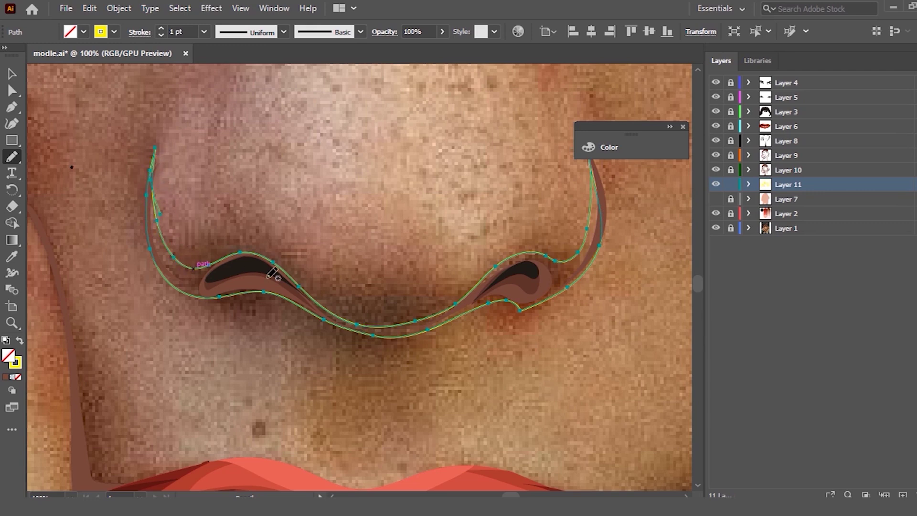
pyautogui.scroll(-3, 272, 272)
pyautogui.scroll(-2, 382, 266)
pyautogui.scroll(-2, 383, 266)
pyautogui.scroll(5, 341, 290)
pyautogui.scroll(1, 341, 290)
# Step: Trace the chin shadow path below the lower lip, undoing a stray extension
pyautogui.moveTo(242, 242)
pyautogui.mouseDown()
pyautogui.moveTo(387, 492)
pyautogui.moveTo(410, 491)
pyautogui.mouseUp()
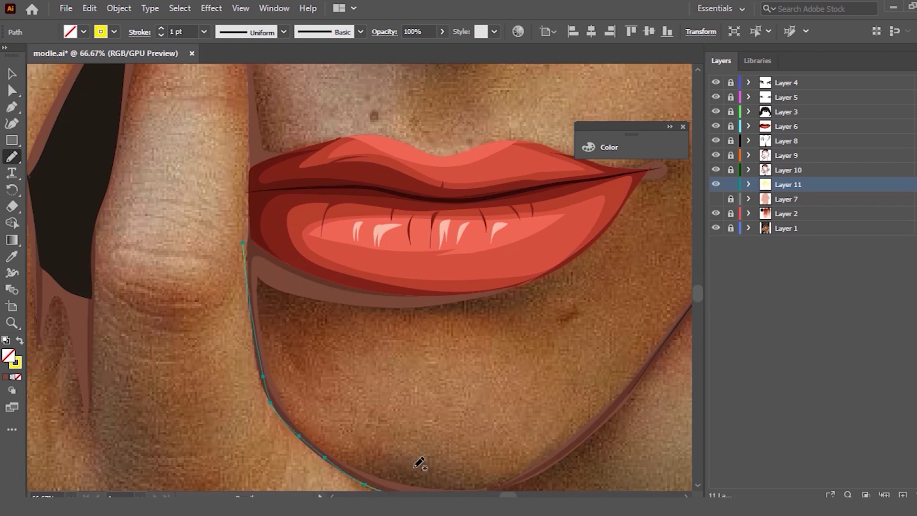
pyautogui.scroll(-3, 420, 460)
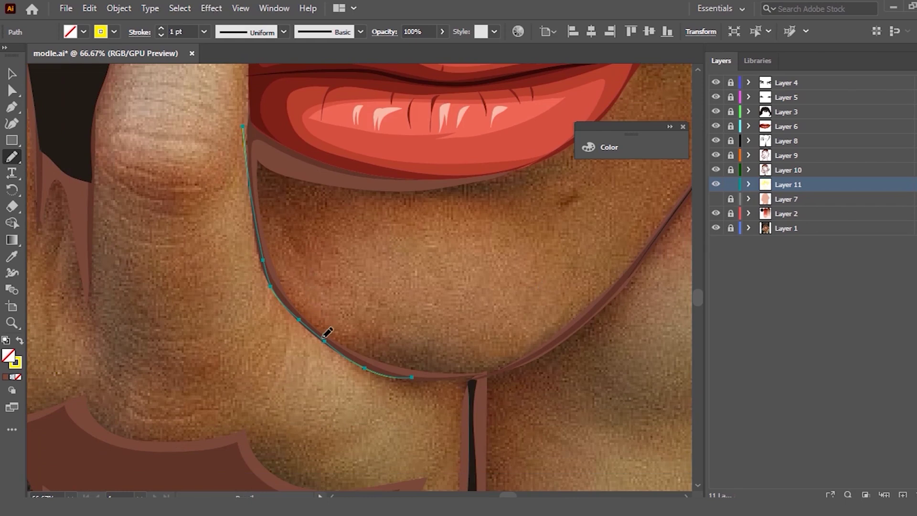
pyautogui.moveTo(462, 374)
pyautogui.mouseDown()
pyautogui.moveTo(429, 364)
pyautogui.moveTo(474, 375)
pyautogui.mouseUp()
pyautogui.hotkey('ctrl', 'z')
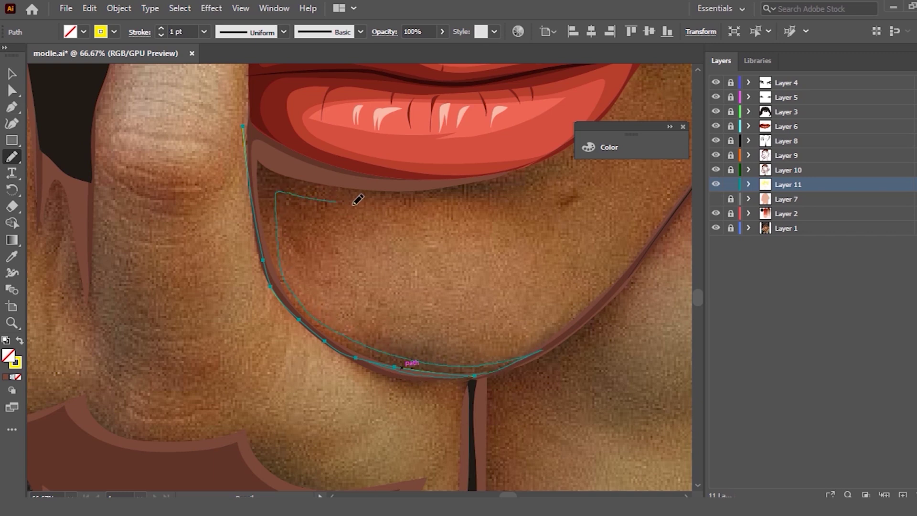
# Step: Close the chin shadow shape, extending it up to the lower lip and redrawing its left edge
pyautogui.moveTo(421, 182)
pyautogui.mouseDown()
pyautogui.moveTo(281, 206)
pyautogui.moveTo(537, 165)
pyautogui.mouseUp()
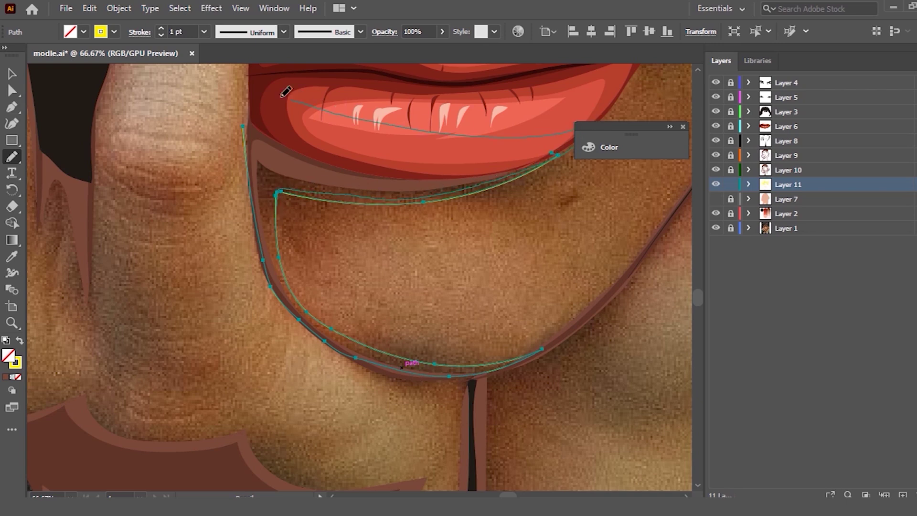
pyautogui.moveTo(251, 127)
pyautogui.mouseDown()
pyautogui.moveTo(257, 157)
pyautogui.moveTo(248, 155)
pyautogui.mouseUp()
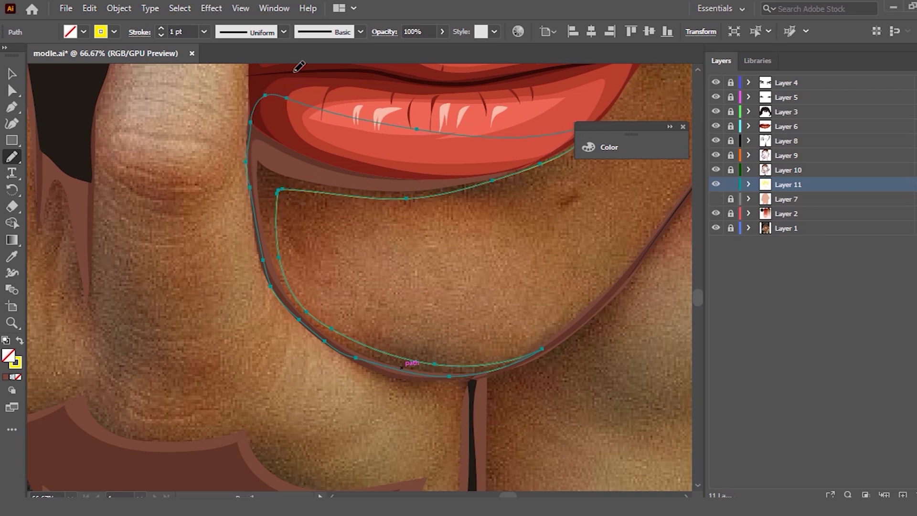
pyautogui.scroll(2, 299, 67)
pyautogui.keyDown('alt'); pyautogui.scroll(1, 300, 177); pyautogui.keyUp('alt')
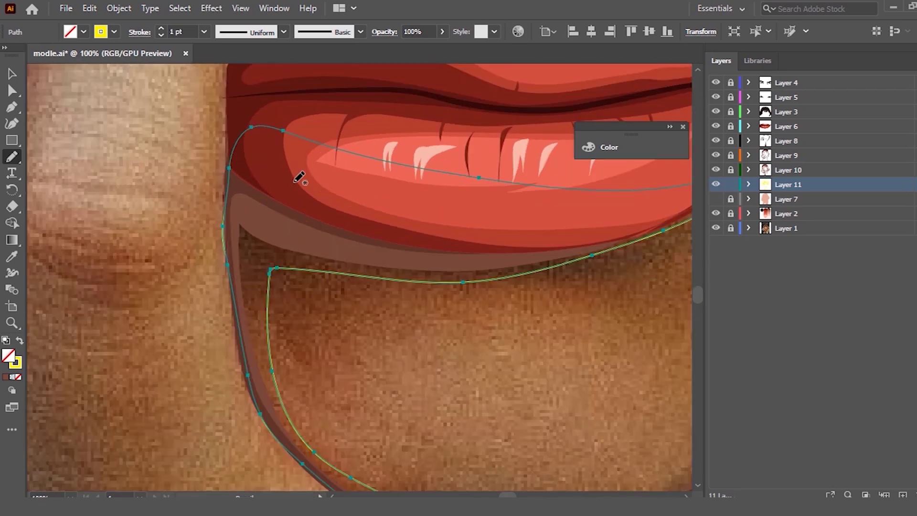
pyautogui.moveTo(228, 268); pyautogui.dragTo(230, 165)
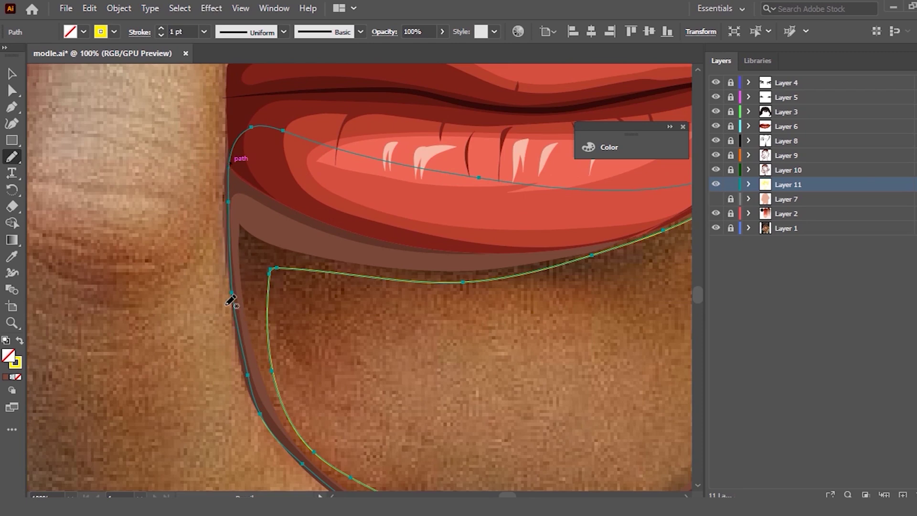
pyautogui.keyDown('alt'); pyautogui.scroll(-1, 240, 309); pyautogui.keyUp('alt')
pyautogui.scroll(3, 234, 267)
pyautogui.scroll(2, 253, 229)
pyautogui.scroll(2, 261, 211)
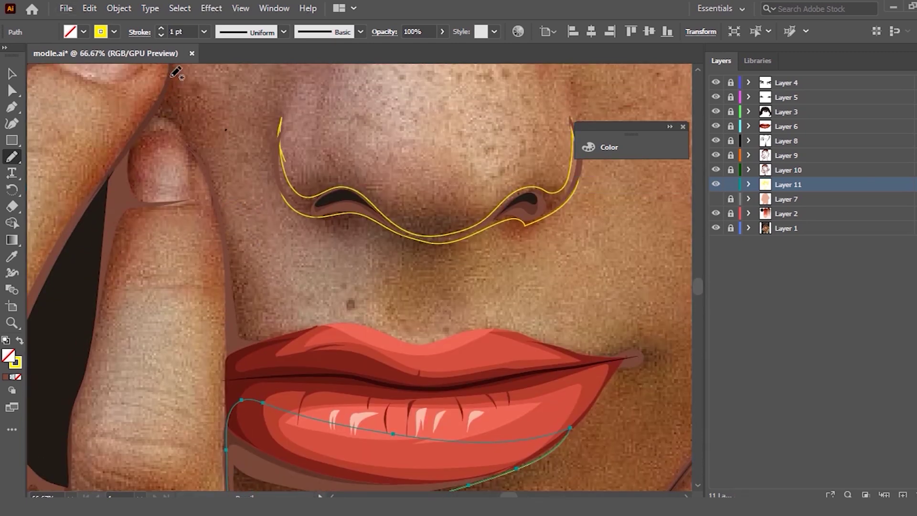
# Step: Trace the finger edge beside the nose down to the upper lip, then zoom in and smooth its curve
pyautogui.moveTo(169, 68)
pyautogui.mouseDown()
pyautogui.moveTo(159, 109)
pyautogui.moveTo(218, 200)
pyautogui.mouseUp()
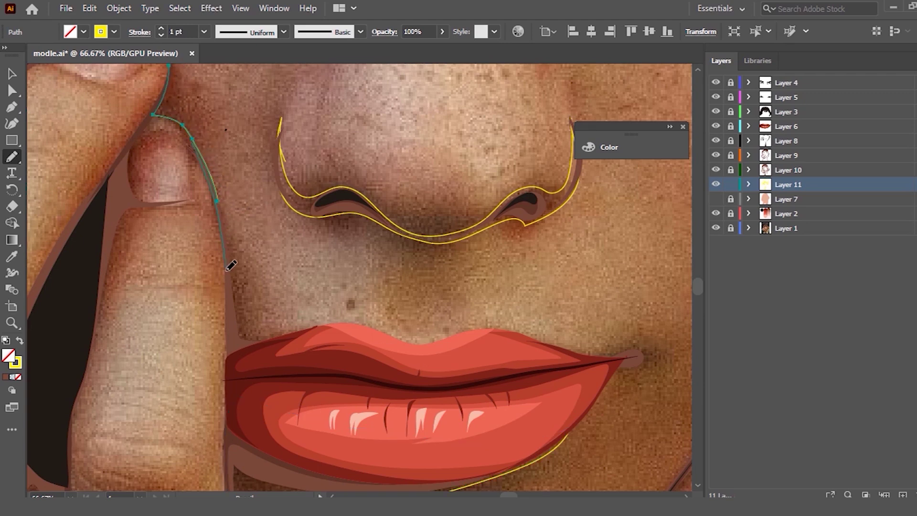
pyautogui.moveTo(235, 354); pyautogui.dragTo(311, 330)
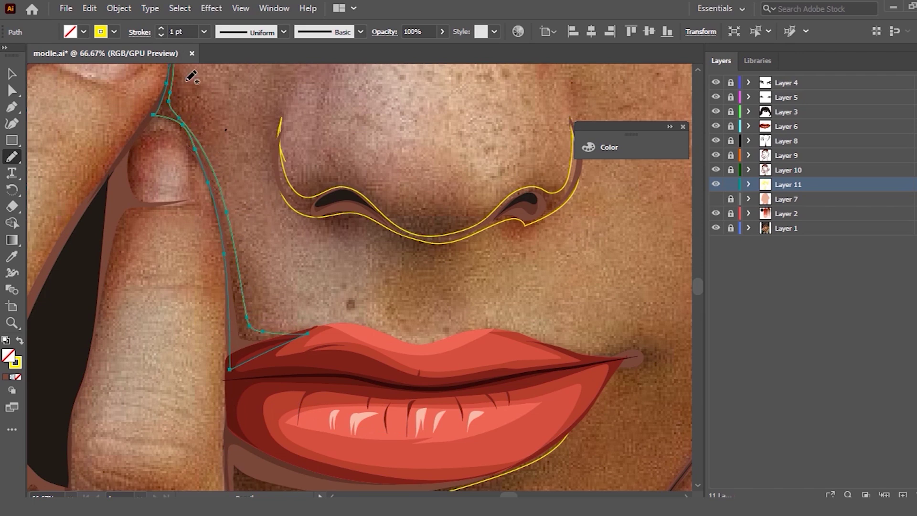
pyautogui.scroll(2, 133, 143)
pyautogui.hotkey('ctrl', '+')
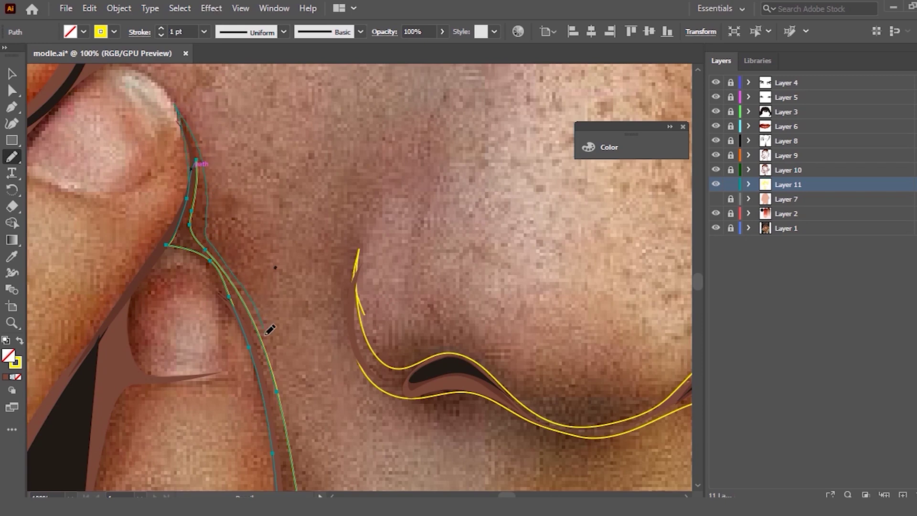
pyautogui.moveTo(283, 409); pyautogui.dragTo(283, 408)
pyautogui.moveTo(235, 308); pyautogui.dragTo(166, 245)
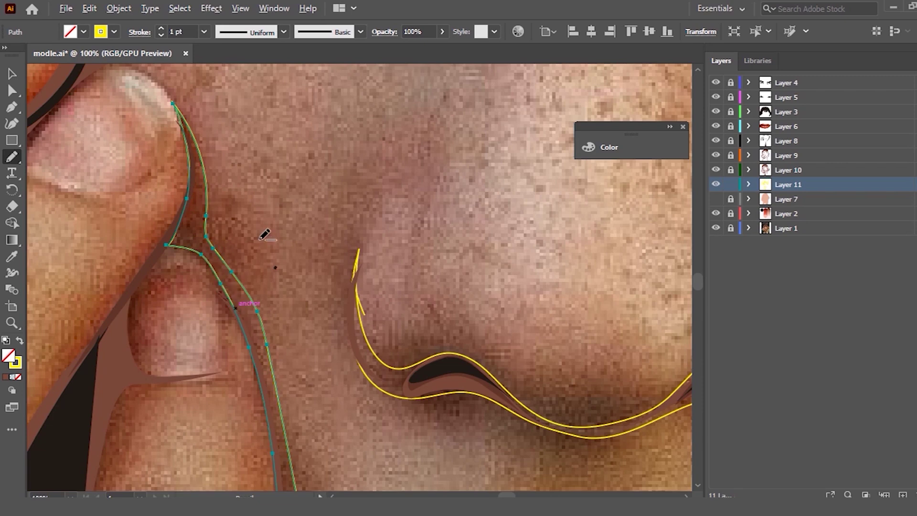
# Step: Extend the shadow path up along the chin outline
pyautogui.scroll(-2, 266, 235)
pyautogui.scroll(-1, 419, 219)
pyautogui.scroll(-2, 518, 266)
pyautogui.scroll(-1, 411, 224)
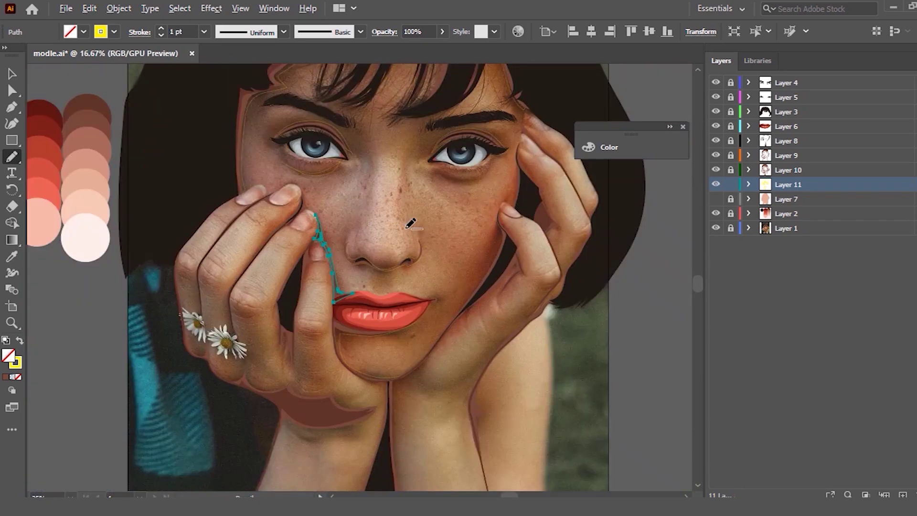
pyautogui.scroll(1, 478, 100)
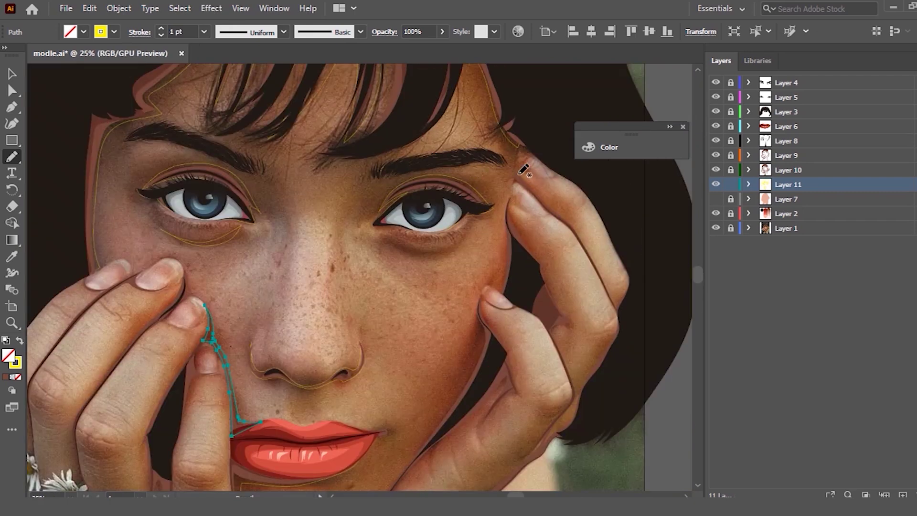
pyautogui.scroll(-2, 478, 286)
pyautogui.scroll(1, 536, 303)
pyautogui.scroll(1, 241, 358)
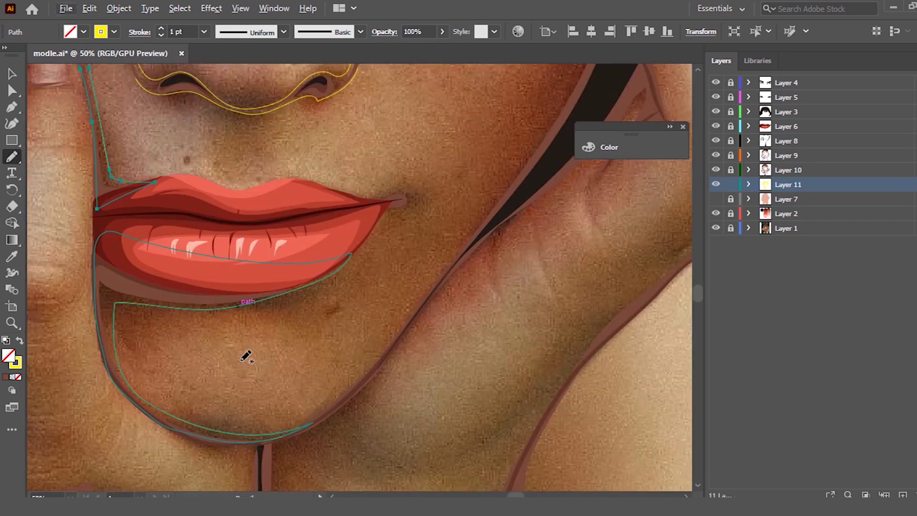
pyautogui.moveTo(317, 420)
pyautogui.mouseDown()
pyautogui.moveTo(341, 394)
pyautogui.moveTo(399, 280)
pyautogui.mouseUp()
# Step: Draw a small closed path around the shadow at the lip corner
pyautogui.scroll(-2, 392, 277)
pyautogui.scroll(1, 449, 242)
pyautogui.scroll(4, 363, 253)
pyautogui.moveTo(152, 262); pyautogui.dragTo(189, 258)
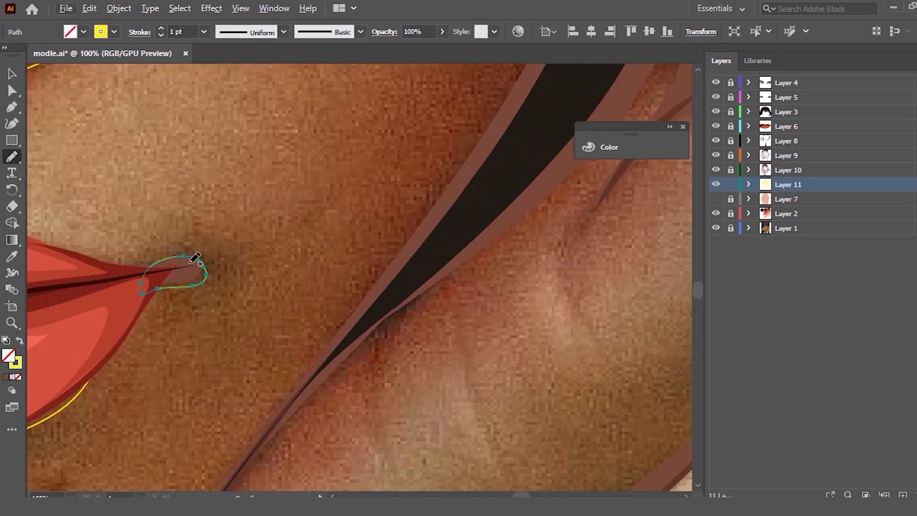
# Step: Enlarge the lip-corner shape slightly with the Selection tool
pyautogui.scroll(1, 126, 210)
pyautogui.click(16, 86)
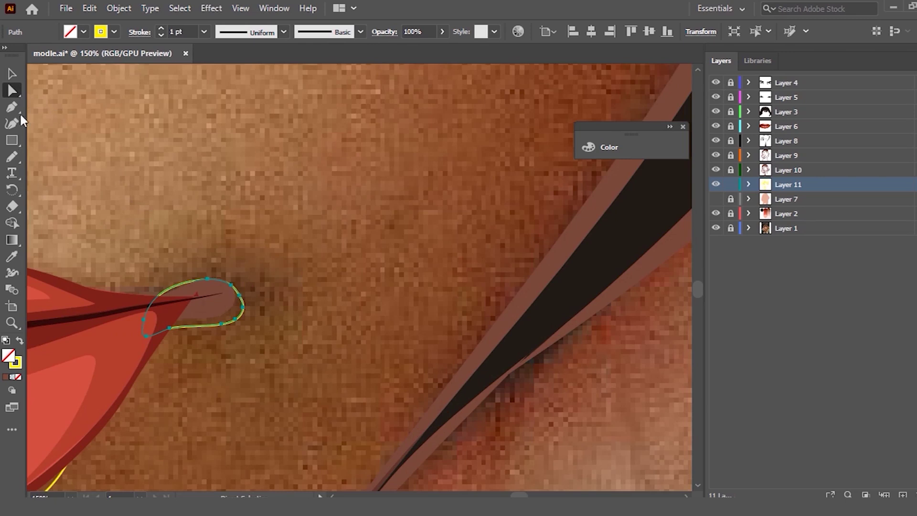
pyautogui.click(6, 80)
pyautogui.moveTo(245, 278); pyautogui.dragTo(245, 272)
pyautogui.click(281, 245)
# Step: Trace the arm's outline downward with the Pencil tool
pyautogui.scroll(-4, 290, 242)
pyautogui.scroll(2, 382, 287)
pyautogui.scroll(2, 419, 270)
pyautogui.scroll(2, 426, 262)
pyautogui.scroll(2, 373, 249)
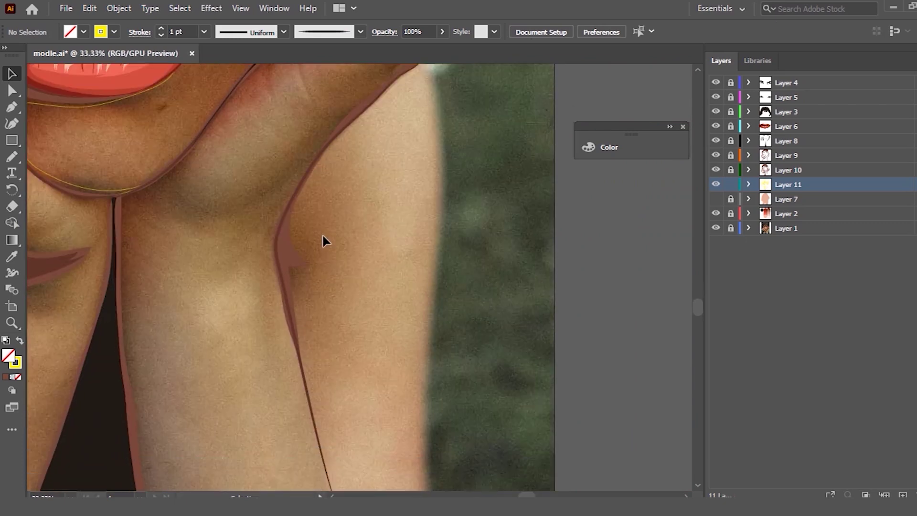
pyautogui.scroll(2, 321, 233)
pyautogui.scroll(1, 323, 235)
pyautogui.press('n')
pyautogui.moveTo(425, 167)
pyautogui.mouseDown()
pyautogui.moveTo(319, 273)
pyautogui.moveTo(293, 331)
pyautogui.moveTo(294, 458)
pyautogui.mouseUp()
# Step: Continue the arm outline to the bottom edge, undoing a faulty redraw, and extend it toward the hand
pyautogui.scroll(-3, 314, 432)
pyautogui.scroll(-2, 317, 435)
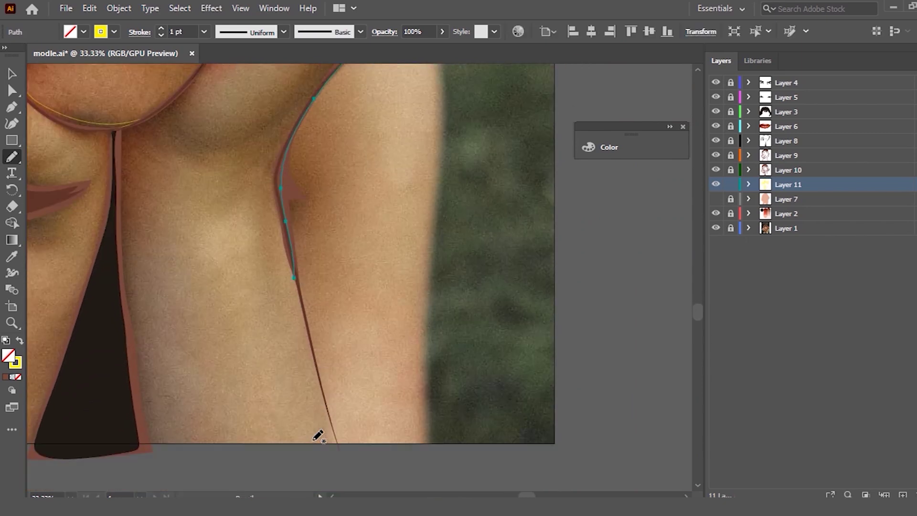
pyautogui.moveTo(277, 191); pyautogui.dragTo(337, 436)
pyautogui.moveTo(313, 361); pyautogui.dragTo(333, 391)
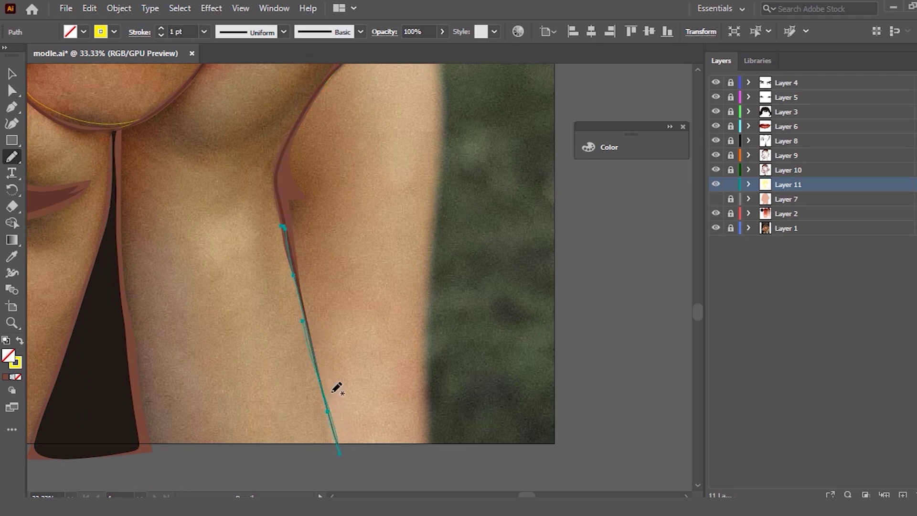
pyautogui.hotkey('ctrl', 'z')
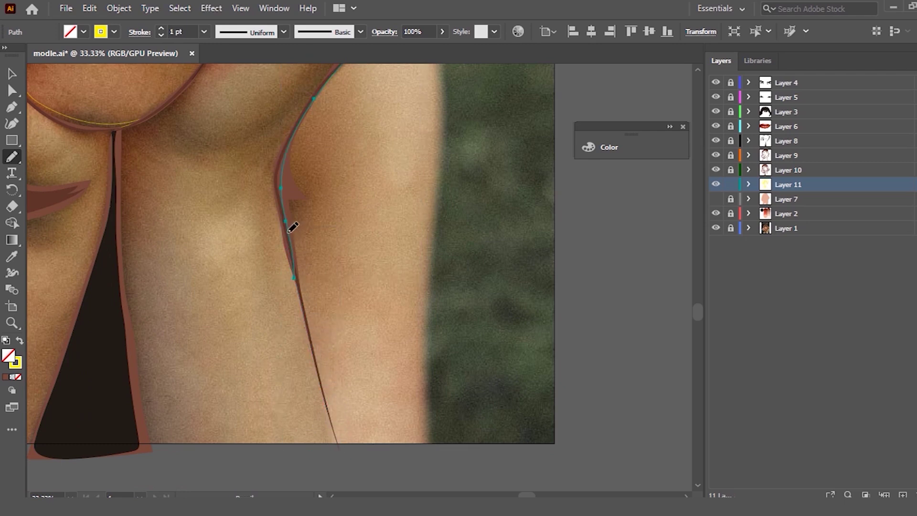
pyautogui.moveTo(307, 316); pyautogui.dragTo(318, 353)
pyautogui.scroll(3, 317, 96)
pyautogui.scroll(2, 328, 131)
pyautogui.keyDown('alt'); pyautogui.scroll(1, 327, 131); pyautogui.keyUp('alt')
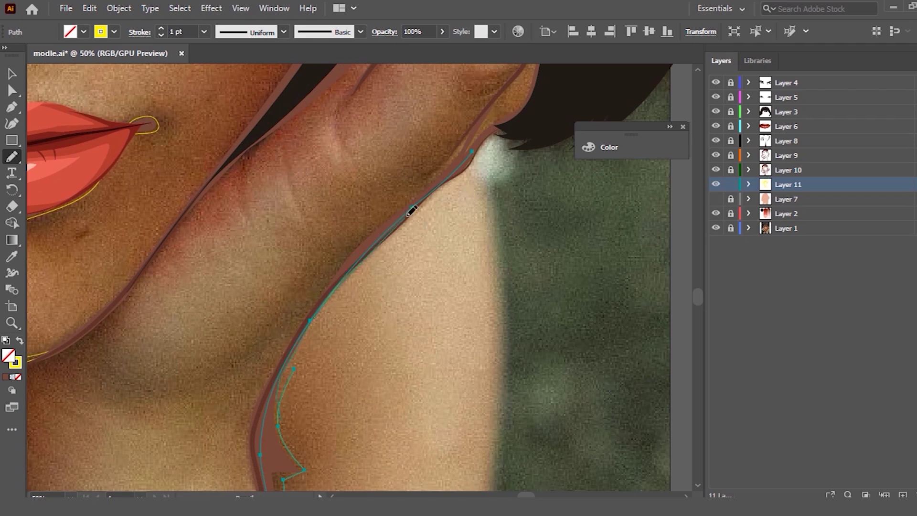
pyautogui.moveTo(434, 190); pyautogui.dragTo(444, 183)
# Step: Trace the finger edge down from the eyebrow beside the eye
pyautogui.scroll(2, 382, 167)
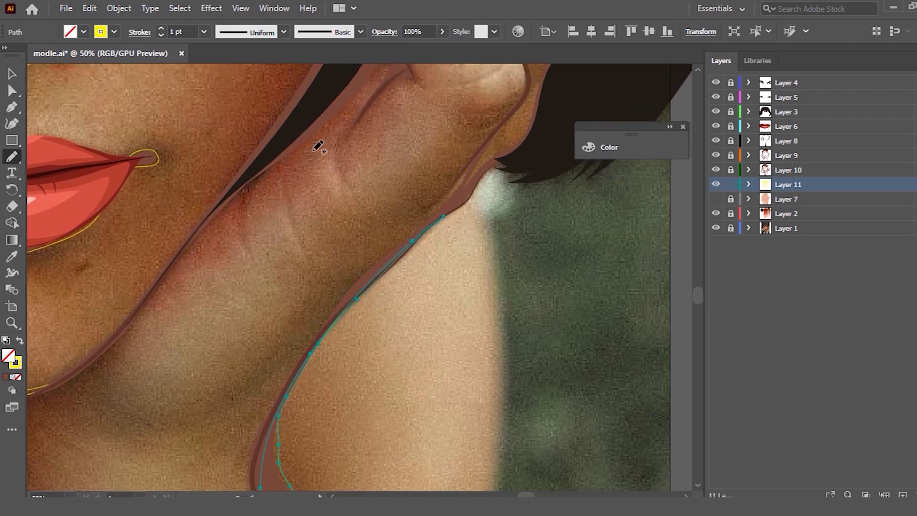
pyautogui.keyDown('alt'); pyautogui.scroll(-1, 424, 168); pyautogui.keyUp('alt')
pyautogui.keyDown('alt'); pyautogui.scroll(1, 425, 174); pyautogui.keyUp('alt')
pyautogui.scroll(2, 451, 149)
pyautogui.scroll(2, 475, 167)
pyautogui.keyDown('alt'); pyautogui.scroll(-1, 483, 171); pyautogui.keyUp('alt')
pyautogui.scroll(2, 508, 152)
pyautogui.keyDown('alt'); pyautogui.scroll(2, 492, 130); pyautogui.keyUp('alt')
pyautogui.scroll(2, 493, 133)
pyautogui.moveTo(206, 116)
pyautogui.mouseDown()
pyautogui.moveTo(316, 306)
pyautogui.moveTo(374, 362)
pyautogui.mouseUp()
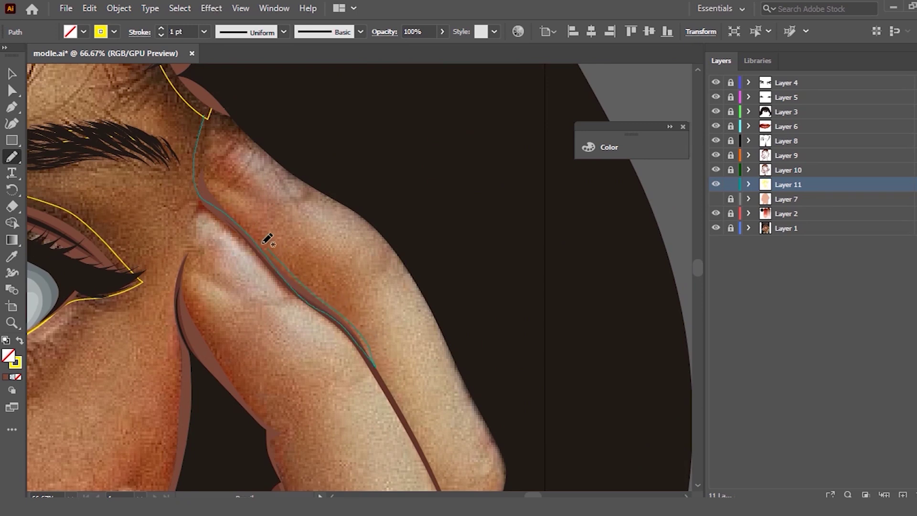
# Step: Redraw the finger shadow path beside the eye with strokes along the finger edge
pyautogui.moveTo(207, 175); pyautogui.dragTo(301, 195)
pyautogui.moveTo(214, 161); pyautogui.dragTo(242, 109)
pyautogui.scroll(-3, 260, 112)
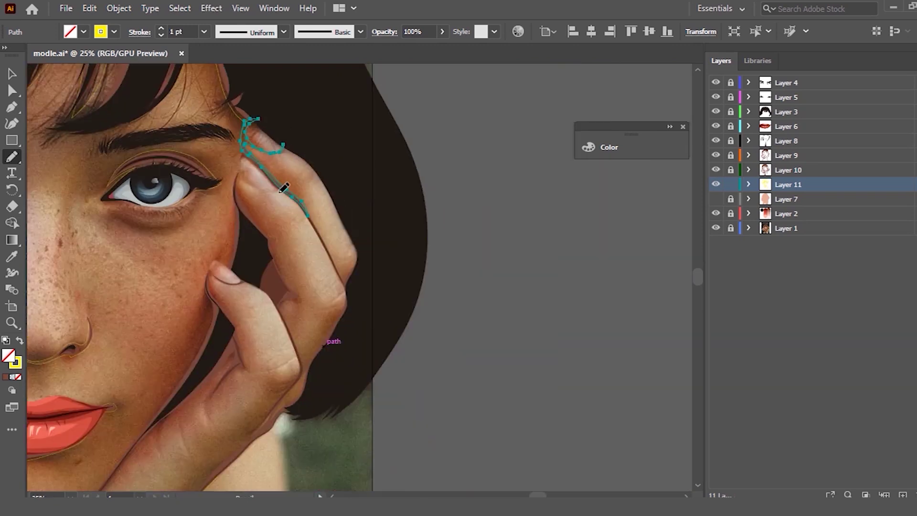
pyautogui.scroll(2, 258, 143)
pyautogui.scroll(-1, 270, 200)
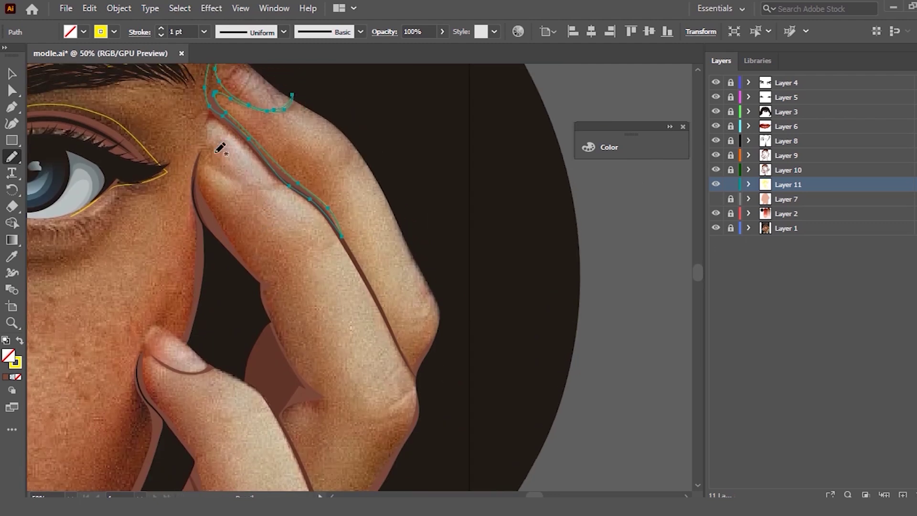
pyautogui.moveTo(201, 152)
pyautogui.mouseDown()
pyautogui.moveTo(242, 242)
pyautogui.moveTo(282, 277)
pyautogui.moveTo(273, 293)
pyautogui.moveTo(312, 377)
pyautogui.moveTo(289, 402)
pyautogui.mouseUp()
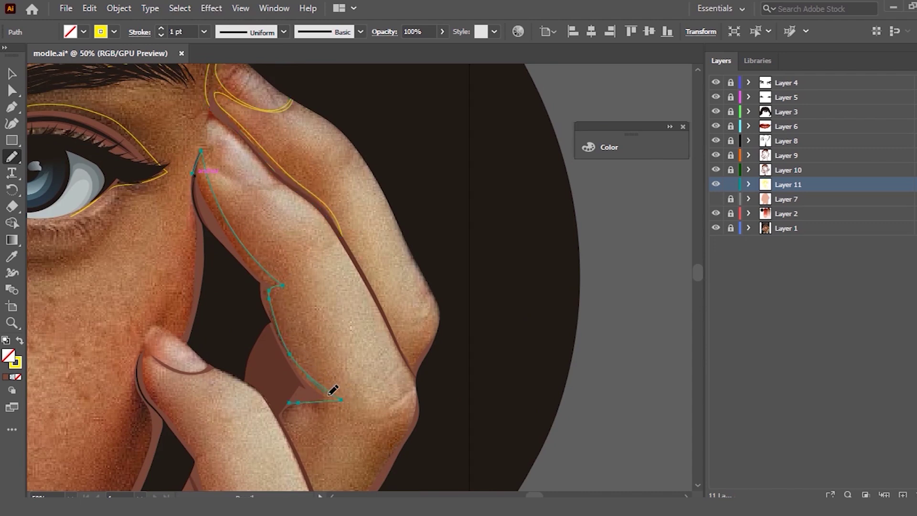
pyautogui.moveTo(308, 470)
pyautogui.mouseDown()
pyautogui.moveTo(272, 383)
pyautogui.moveTo(207, 293)
pyautogui.mouseUp()
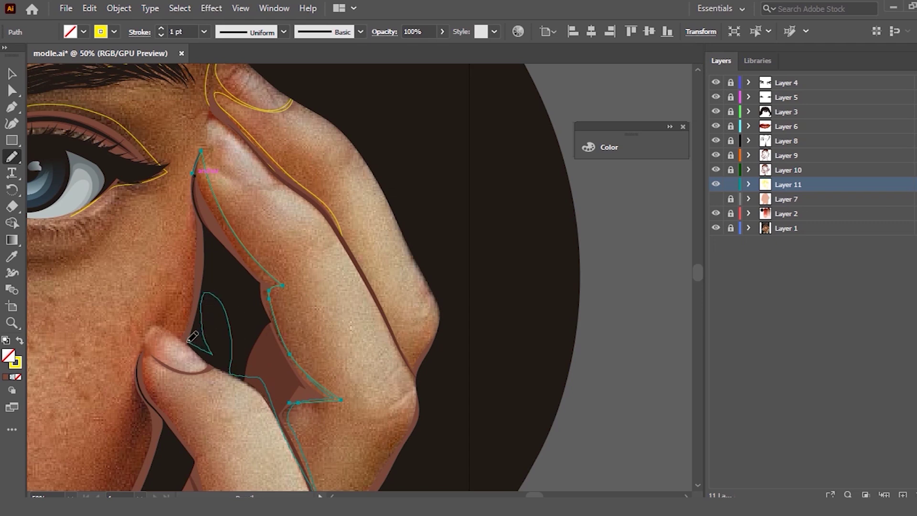
pyautogui.moveTo(189, 185); pyautogui.dragTo(199, 168)
# Step: Reshape the left and right sides of the finger shadow and extend it along the finger
pyautogui.moveTo(200, 248); pyautogui.dragTo(205, 245)
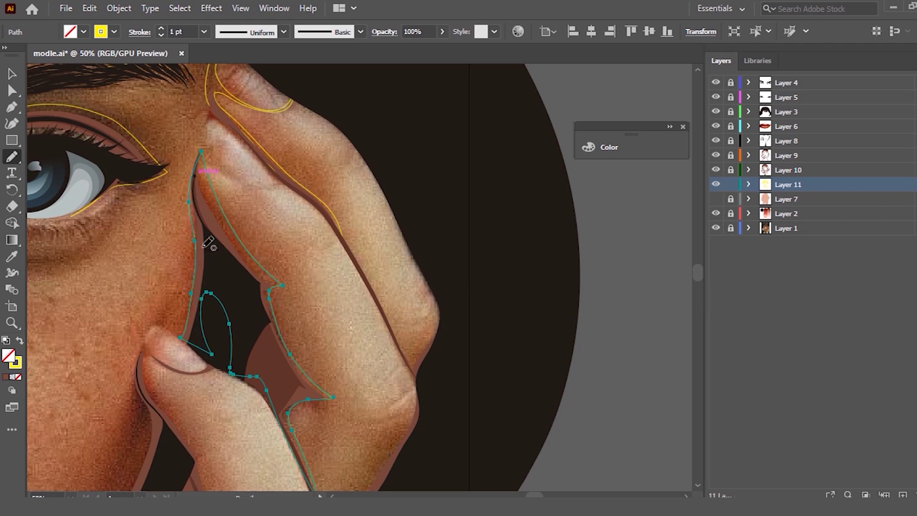
pyautogui.scroll(1, 267, 193)
pyautogui.scroll(3, 241, 182)
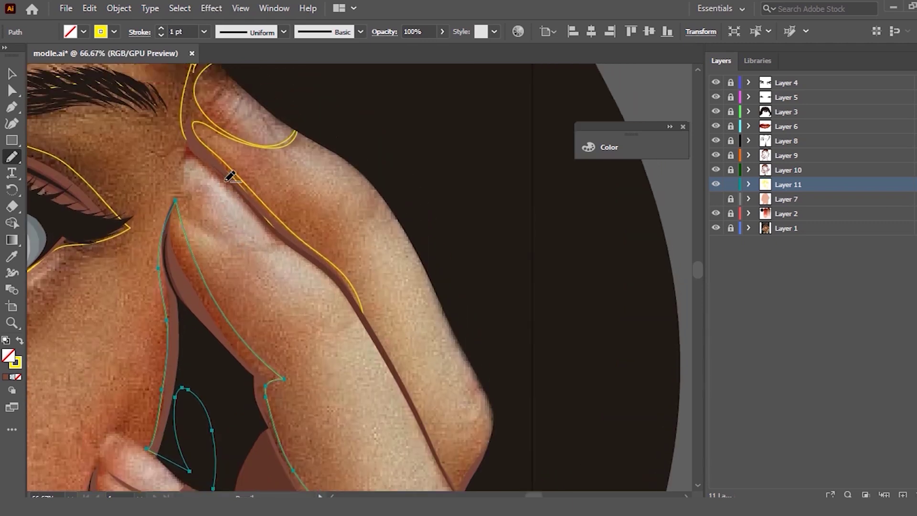
pyautogui.scroll(1, 230, 178)
pyautogui.moveTo(171, 292)
pyautogui.mouseDown()
pyautogui.moveTo(144, 216)
pyautogui.moveTo(158, 200)
pyautogui.mouseUp()
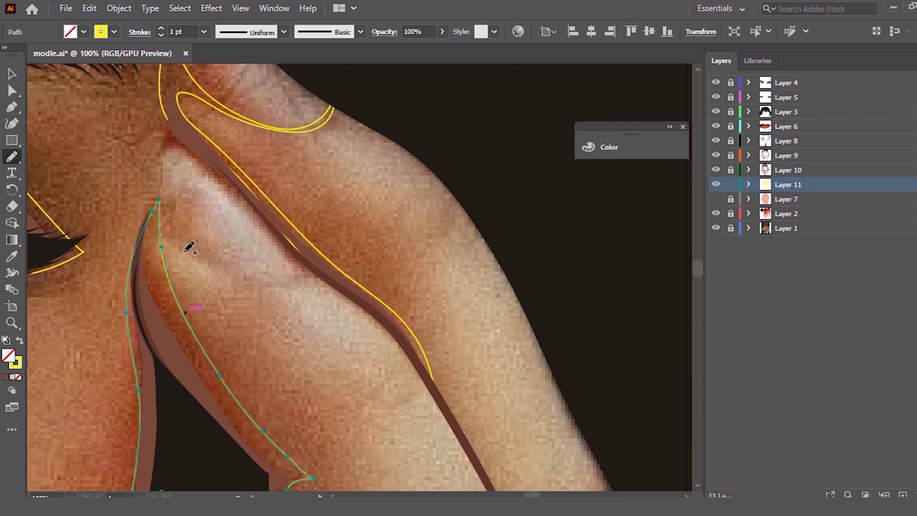
pyautogui.moveTo(231, 268); pyautogui.dragTo(298, 266)
# Step: Draw a thin closed crease shape across the fingertip, closing it with Alt
pyautogui.moveTo(159, 233)
pyautogui.mouseDown()
pyautogui.moveTo(255, 289)
pyautogui.moveTo(310, 264)
pyautogui.mouseUp()
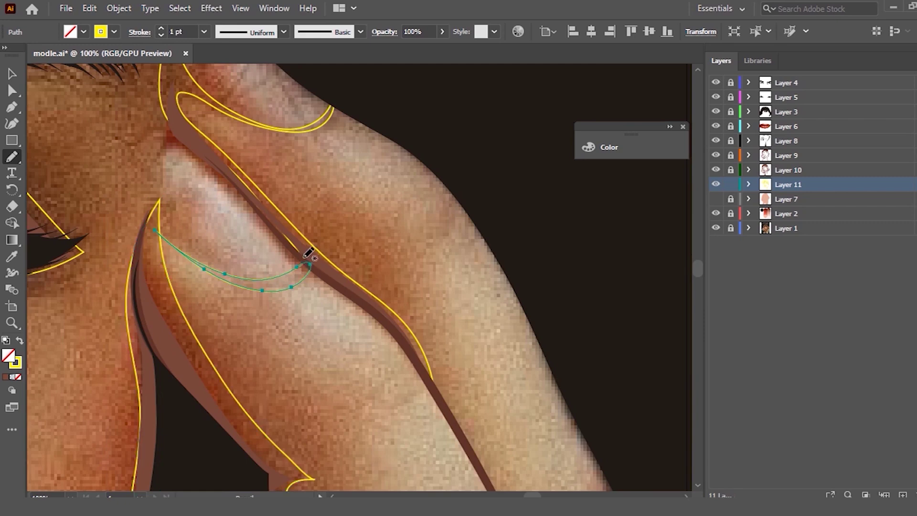
pyautogui.press('alt')
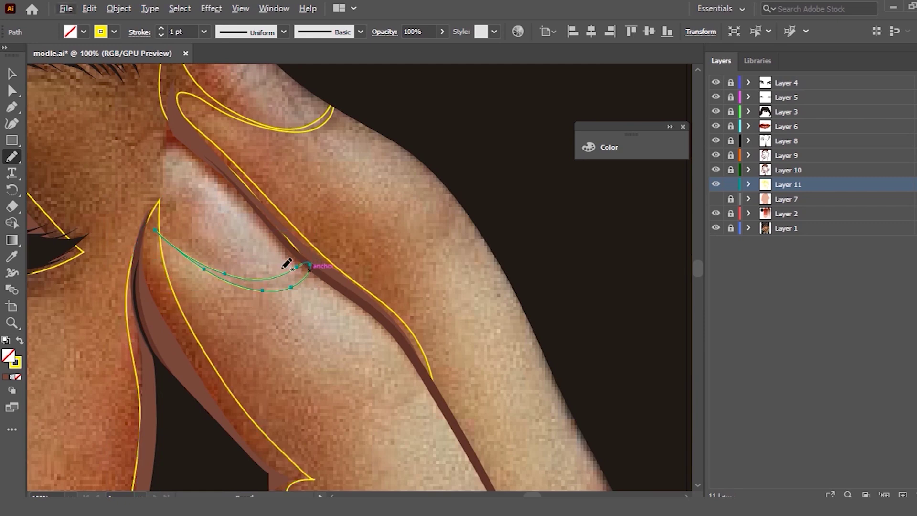
pyautogui.moveTo(287, 272)
pyautogui.mouseDown()
pyautogui.moveTo(252, 270)
pyautogui.moveTo(160, 232)
pyautogui.mouseUp()
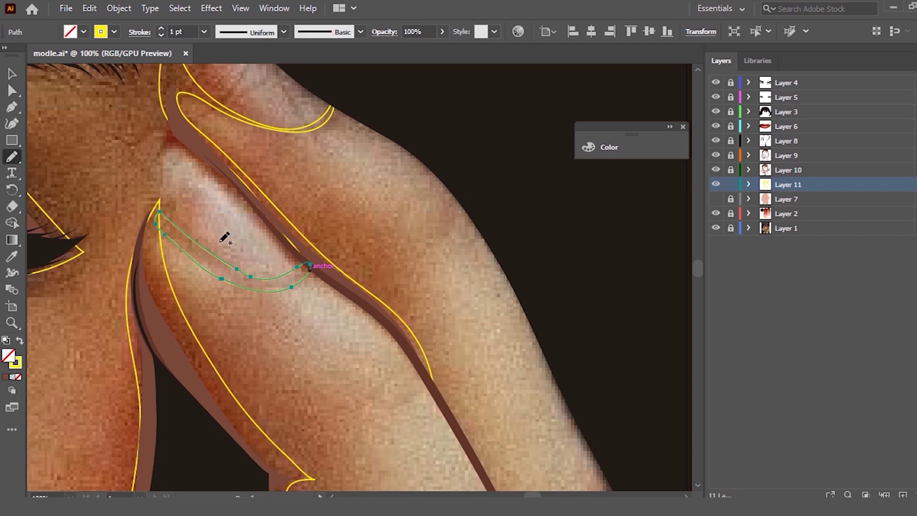
# Step: Start an outline along the finger's outer right edge
pyautogui.scroll(-2, 223, 245)
pyautogui.scroll(-3, 224, 234)
pyautogui.scroll(1, 256, 229)
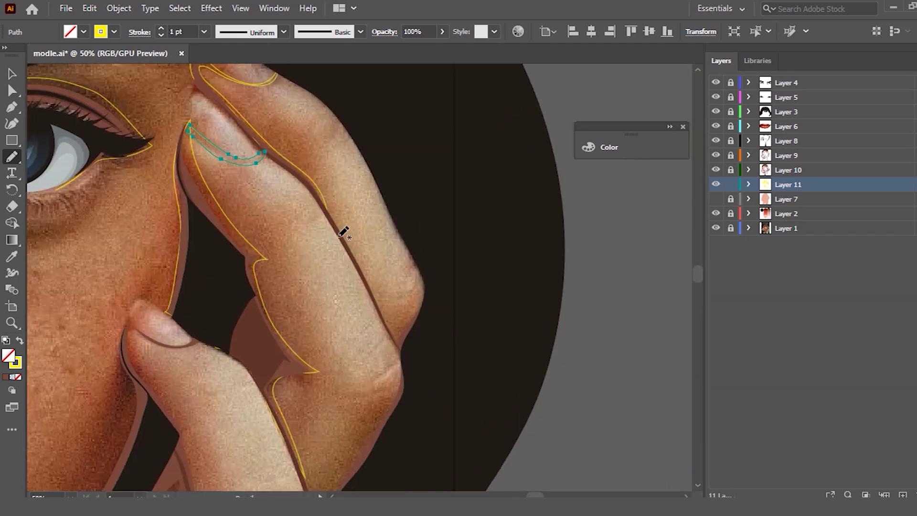
pyautogui.scroll(-2, 344, 229)
pyautogui.scroll(1, 378, 235)
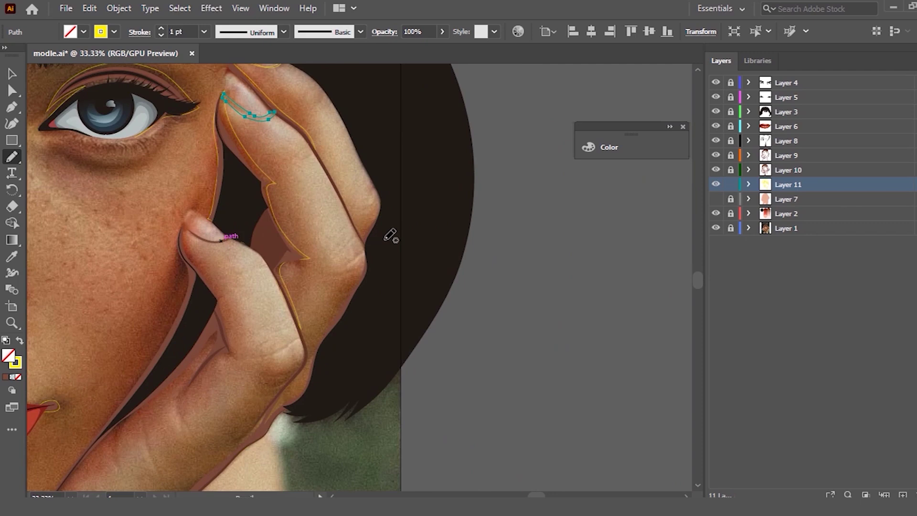
pyautogui.scroll(1, 348, 192)
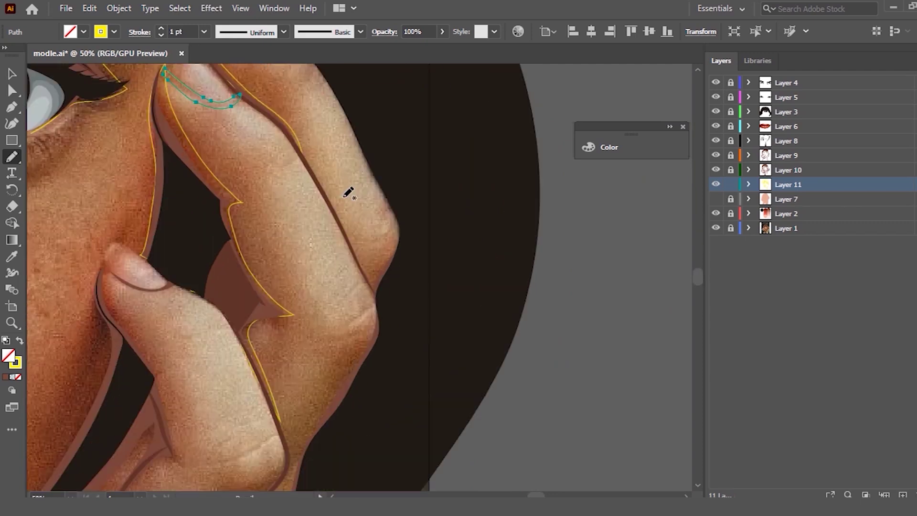
pyautogui.moveTo(344, 120)
pyautogui.mouseDown()
pyautogui.moveTo(376, 268)
pyautogui.moveTo(370, 337)
pyautogui.moveTo(316, 426)
pyautogui.moveTo(300, 483)
pyautogui.mouseUp()
# Step: Close the outline around the finger's outer edge
pyautogui.moveTo(377, 429)
pyautogui.mouseDown()
pyautogui.moveTo(409, 185)
pyautogui.moveTo(352, 94)
pyautogui.moveTo(354, 135)
pyautogui.mouseUp()
pyautogui.scroll(-2, 355, 135)
pyautogui.scroll(1, 276, 230)
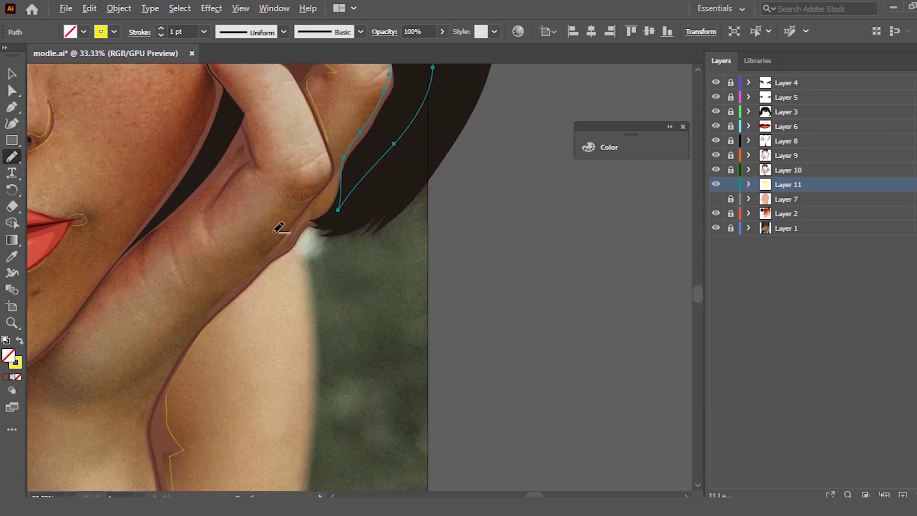
pyautogui.scroll(1, 263, 225)
pyautogui.scroll(1, 362, 157)
pyautogui.scroll(1, 395, 92)
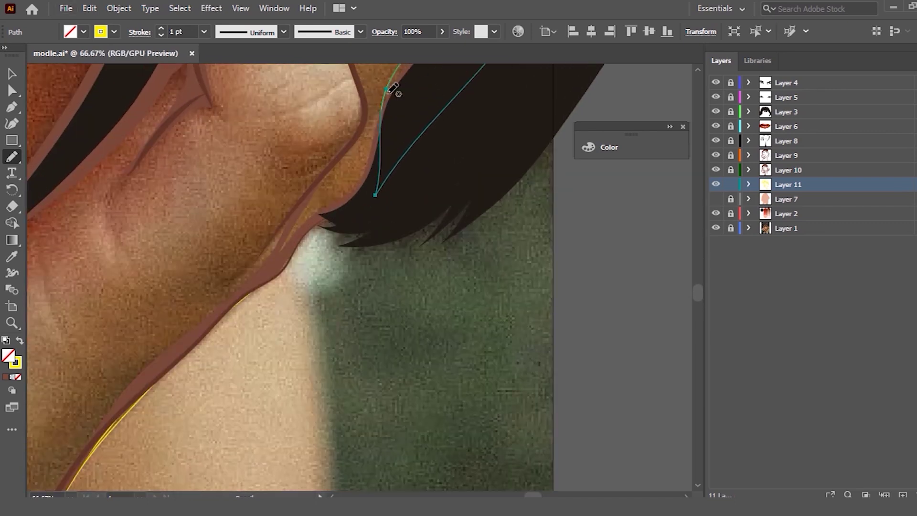
pyautogui.scroll(3, 378, 147)
pyautogui.scroll(1, 379, 152)
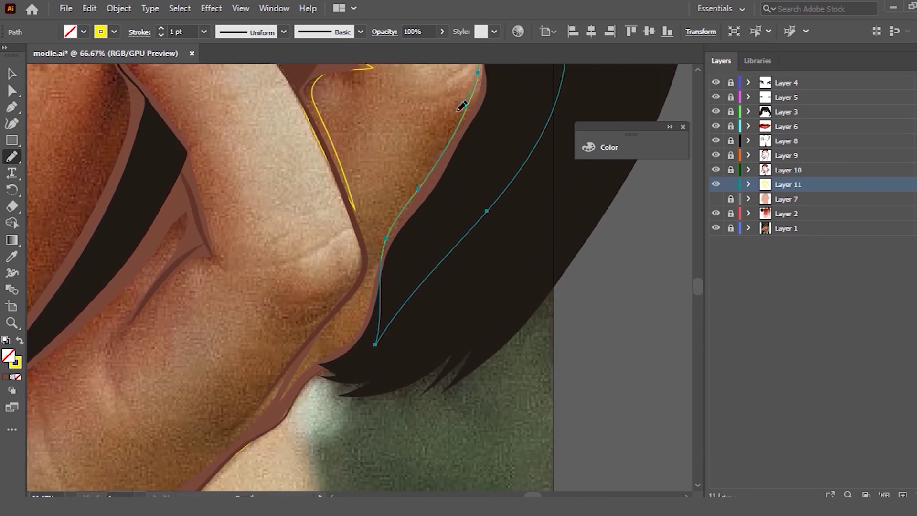
# Step: Trace the hand's outer edge against the hair
pyautogui.moveTo(339, 361); pyautogui.dragTo(504, 195)
pyautogui.scroll(-3, 504, 153)
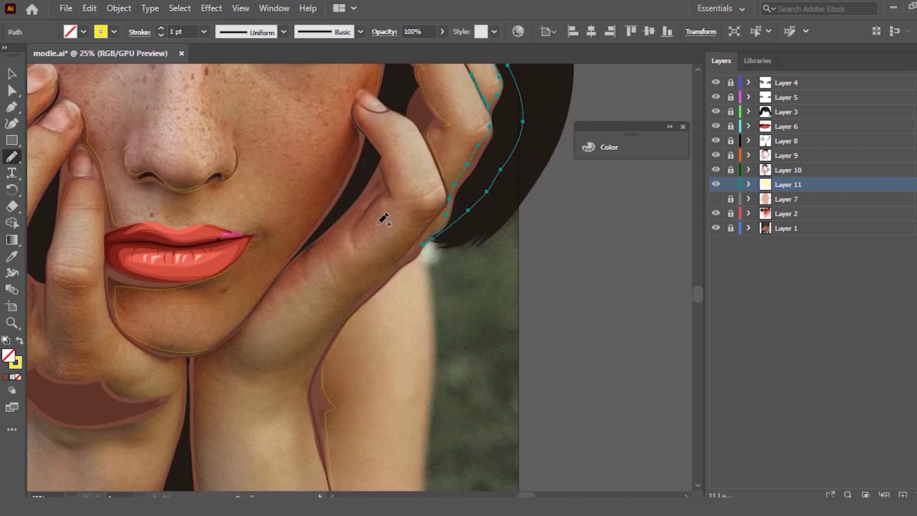
pyautogui.scroll(-1, 383, 219)
pyautogui.scroll(1, 317, 174)
pyautogui.scroll(1, 446, 157)
pyautogui.scroll(3, 439, 157)
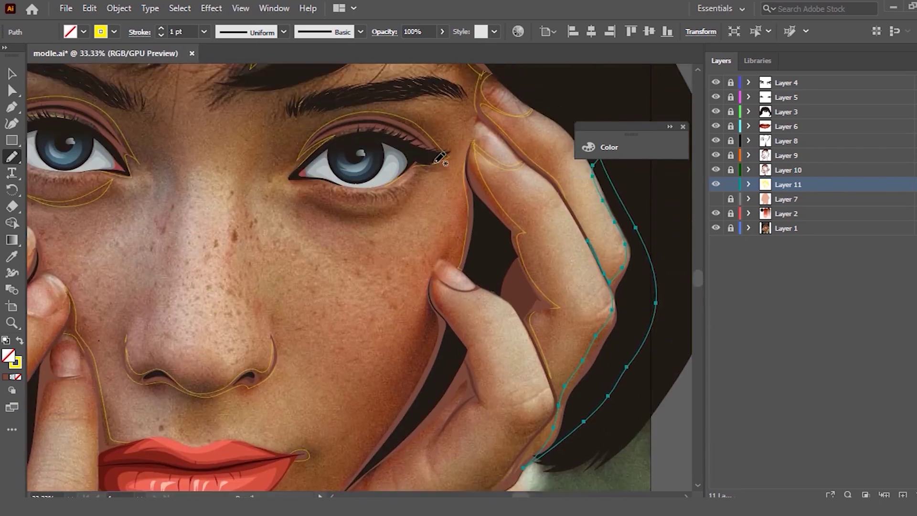
pyautogui.scroll(-3, 439, 157)
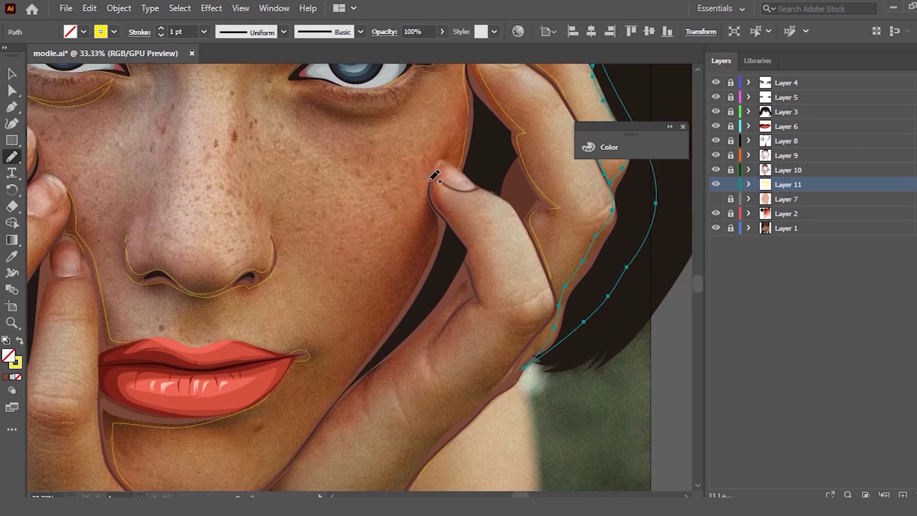
# Step: Trace a closed outline along the finger pressed to the cheek
pyautogui.moveTo(455, 170)
pyautogui.mouseDown()
pyautogui.moveTo(437, 172)
pyautogui.moveTo(424, 221)
pyautogui.moveTo(430, 256)
pyautogui.moveTo(409, 307)
pyautogui.moveTo(303, 434)
pyautogui.moveTo(276, 482)
pyautogui.moveTo(363, 379)
pyautogui.mouseUp()
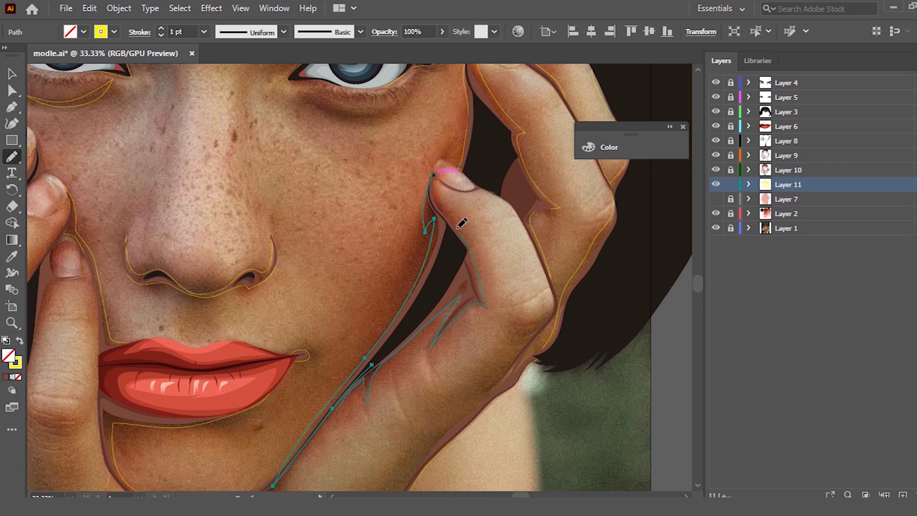
pyautogui.moveTo(440, 174); pyautogui.dragTo(438, 174)
pyautogui.scroll(-3, 451, 139)
pyautogui.scroll(2, 296, 199)
pyautogui.scroll(-1, 327, 180)
pyautogui.scroll(-2, 341, 234)
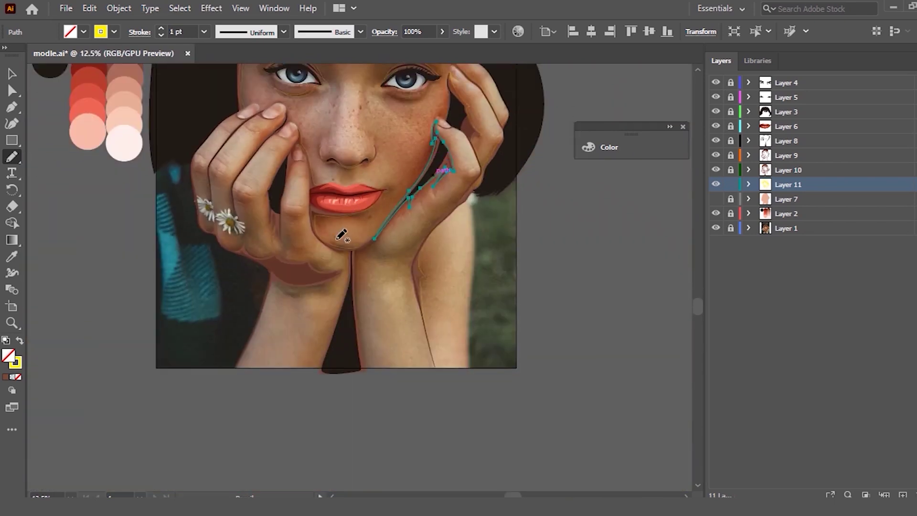
# Step: Trace the neck line from the chin and an outline along the chin curve
pyautogui.scroll(2, 341, 234)
pyautogui.scroll(2, 383, 225)
pyautogui.scroll(-2, 399, 234)
pyautogui.scroll(2, 403, 260)
pyautogui.moveTo(422, 81)
pyautogui.mouseDown()
pyautogui.moveTo(369, 310)
pyautogui.moveTo(382, 436)
pyautogui.moveTo(395, 123)
pyautogui.moveTo(431, 97)
pyautogui.mouseUp()
pyautogui.moveTo(456, 67); pyautogui.dragTo(339, 116)
# Step: Select the yellow chin path and pencil new paths along the brown chin stroke and curve
pyautogui.scroll(1, 434, 139)
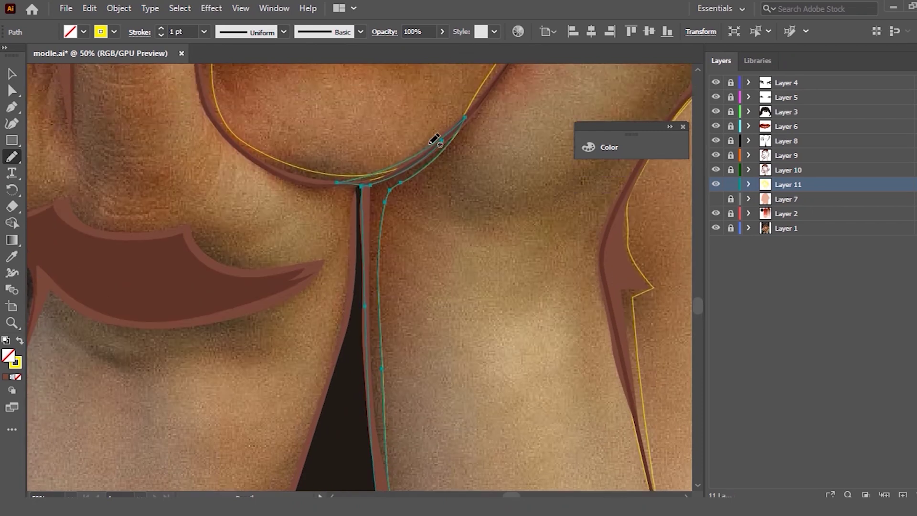
pyautogui.scroll(1, 434, 138)
pyautogui.click(13, 75)
pyautogui.click(518, 107)
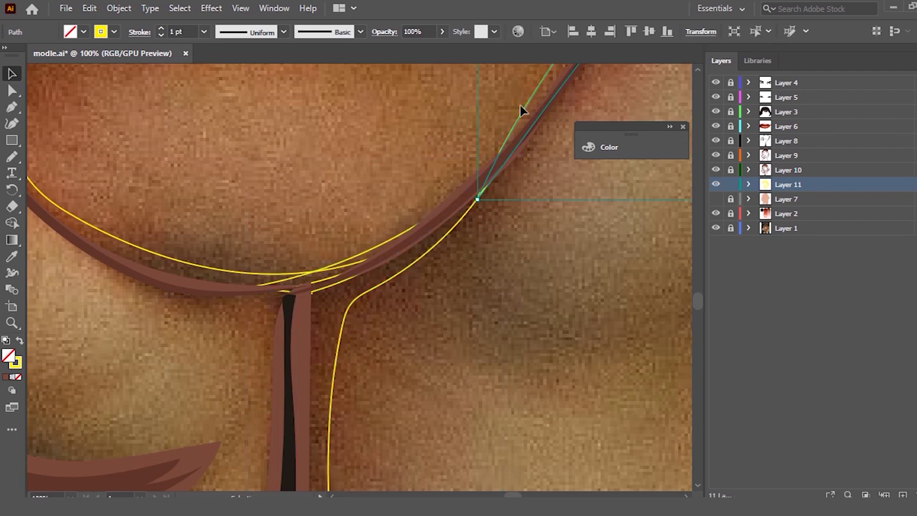
pyautogui.press('n')
pyautogui.moveTo(273, 287); pyautogui.dragTo(470, 161)
pyautogui.hotkey('ctrl', '-')
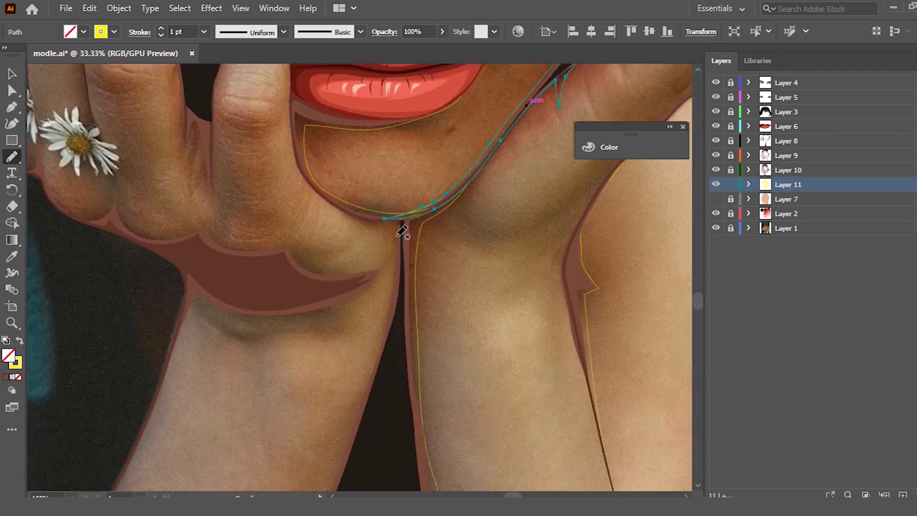
pyautogui.hotkey('ctrl', '+')
pyautogui.hotkey('ctrl', '+')
pyautogui.hotkey('ctrl', '+')
pyautogui.moveTo(275, 150); pyautogui.dragTo(431, 431)
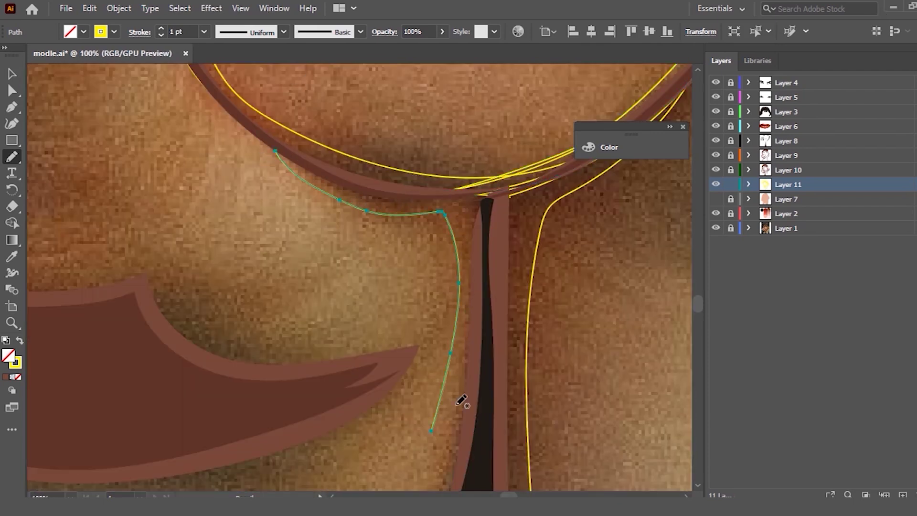
# Step: Pencil a line up through the dark gap between the forearms
pyautogui.keyDown('alt'); pyautogui.scroll(-2, 406, 352); pyautogui.keyUp('alt')
pyautogui.scroll(-3, 418, 229)
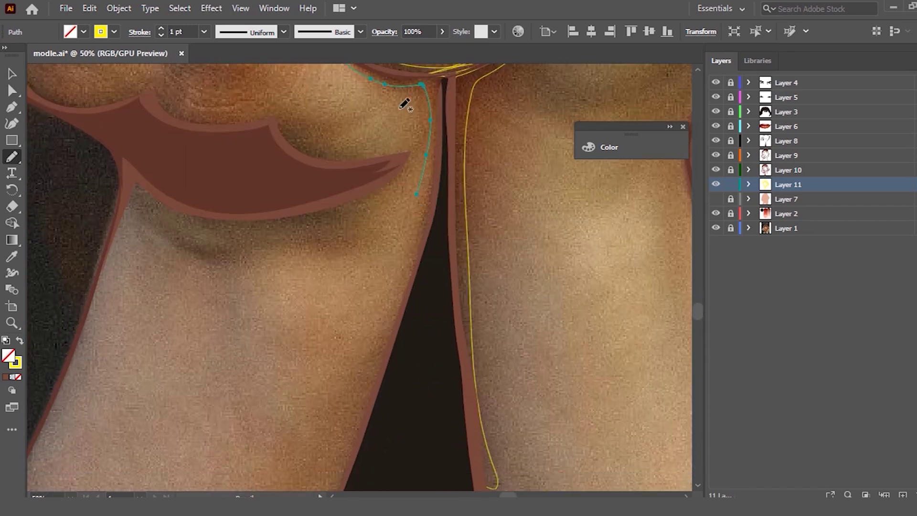
pyautogui.moveTo(390, 489); pyautogui.dragTo(447, 183)
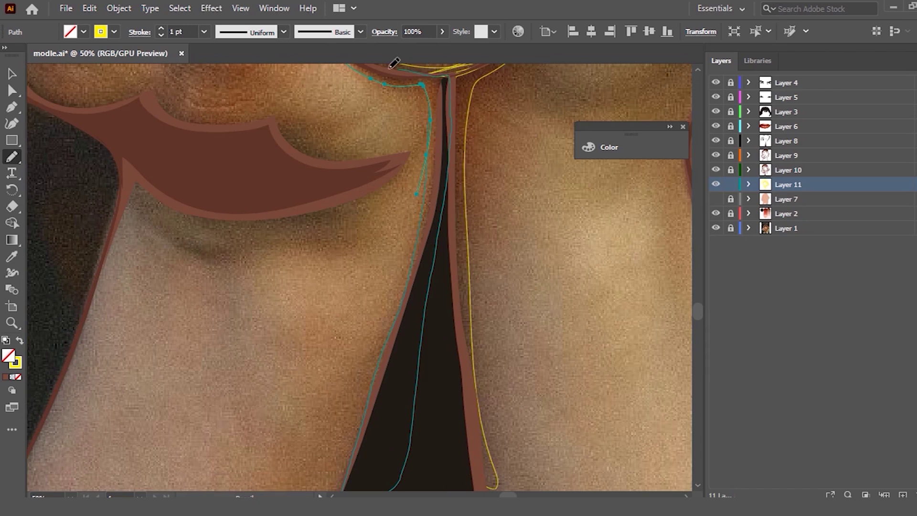
pyautogui.scroll(2, 377, 69)
pyautogui.scroll(3, 401, 117)
pyautogui.keyDown('alt'); pyautogui.scroll(1, 417, 172); pyautogui.keyUp('alt')
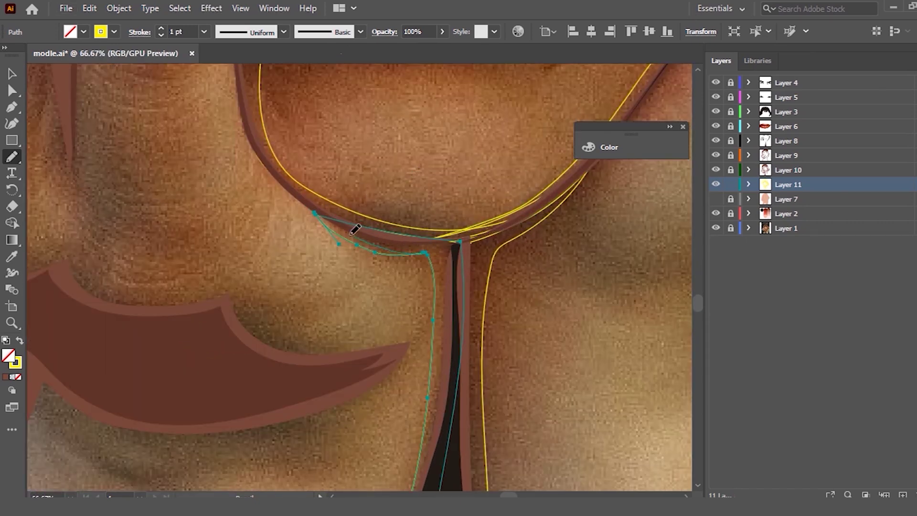
# Step: Redraw the path so it follows the brown contour under the chin
pyautogui.moveTo(334, 220); pyautogui.dragTo(381, 228)
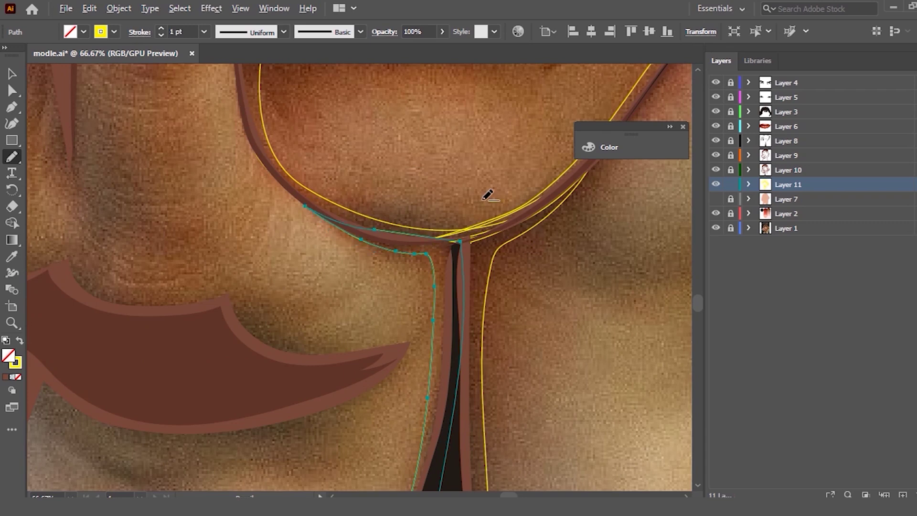
pyautogui.keyDown('alt'); pyautogui.scroll(-2, 487, 196); pyautogui.keyUp('alt')
pyautogui.keyDown('alt'); pyautogui.scroll(-3, 533, 195); pyautogui.keyUp('alt')
pyautogui.scroll(2, 597, 198)
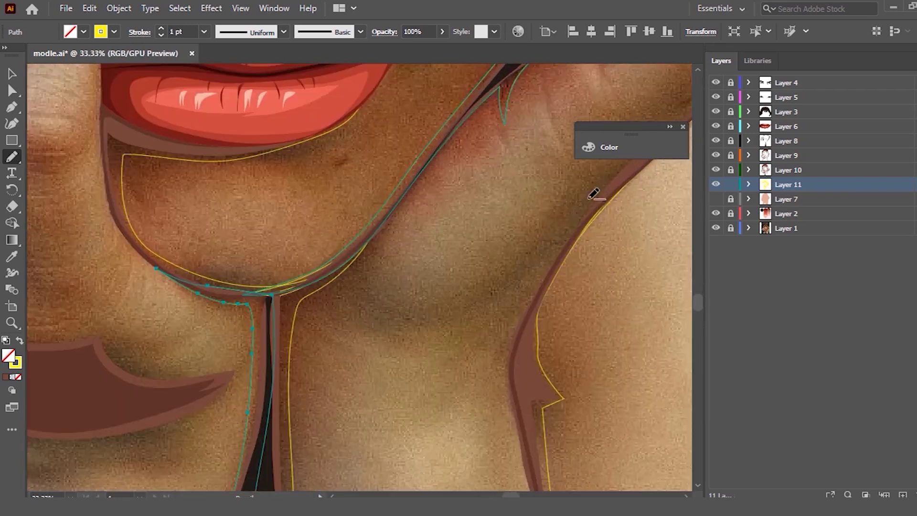
pyautogui.keyDown('alt'); pyautogui.scroll(-3, 409, 198); pyautogui.keyUp('alt')
pyautogui.keyDown('alt'); pyautogui.scroll(3, 519, 149); pyautogui.keyUp('alt')
pyautogui.scroll(1, 368, 180)
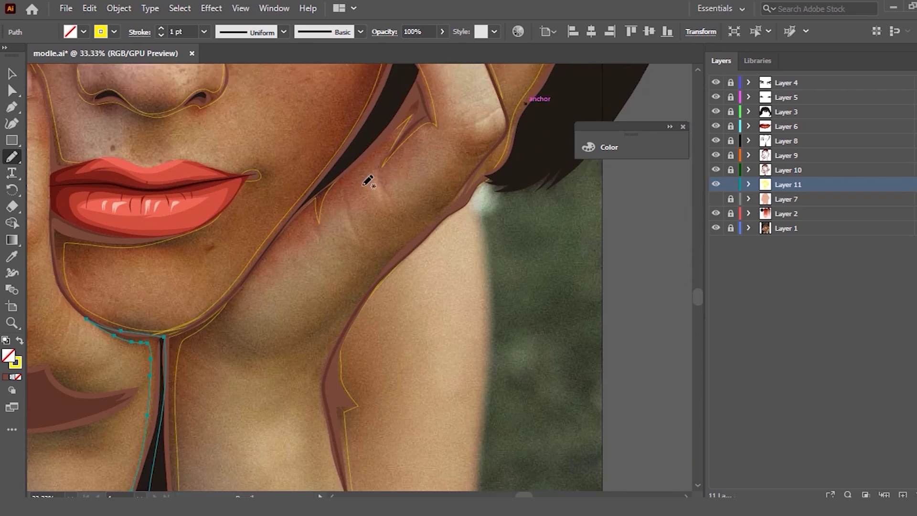
# Step: Pencil shadow outlines along the jaw edge and a small shadow shape under the chin
pyautogui.keyDown('alt'); pyautogui.scroll(1, 373, 210); pyautogui.keyUp('alt')
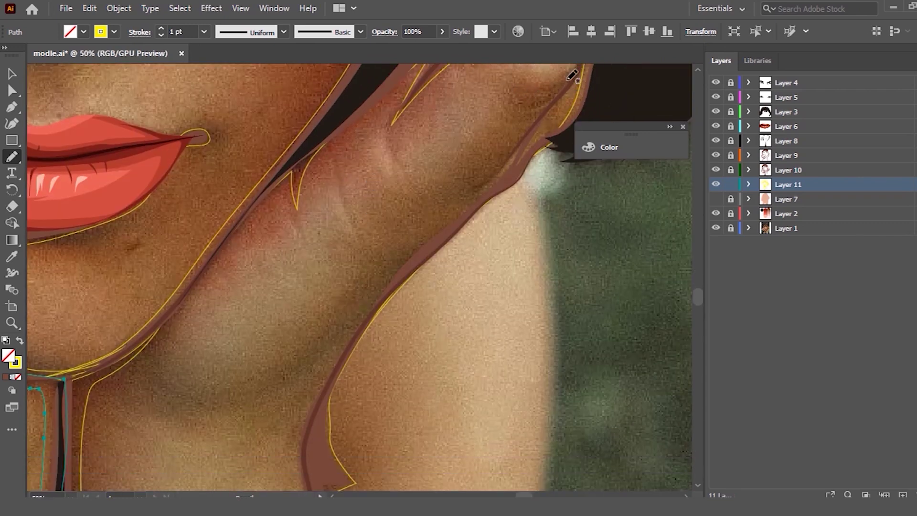
pyautogui.moveTo(533, 88); pyautogui.dragTo(500, 158)
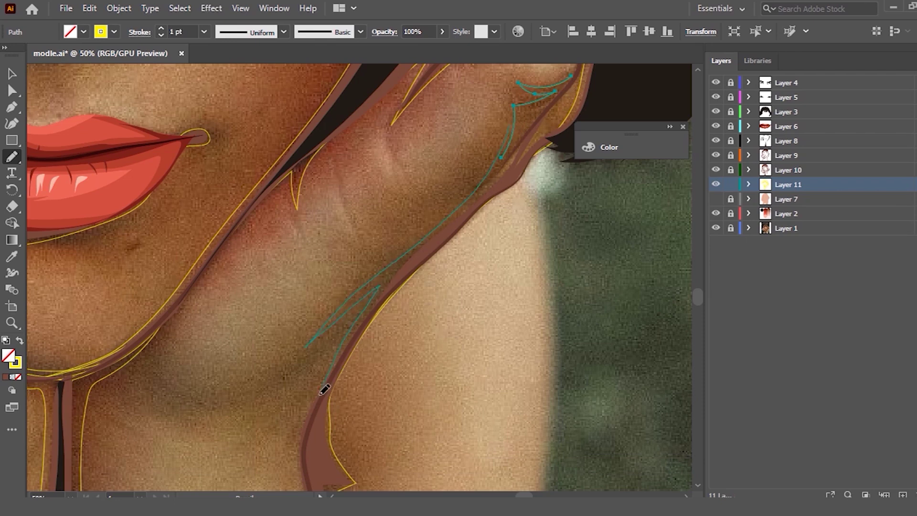
pyautogui.moveTo(329, 393); pyautogui.dragTo(418, 263)
pyautogui.moveTo(562, 80); pyautogui.dragTo(575, 72)
pyautogui.scroll(-1, 273, 253)
pyautogui.scroll(2, 198, 255)
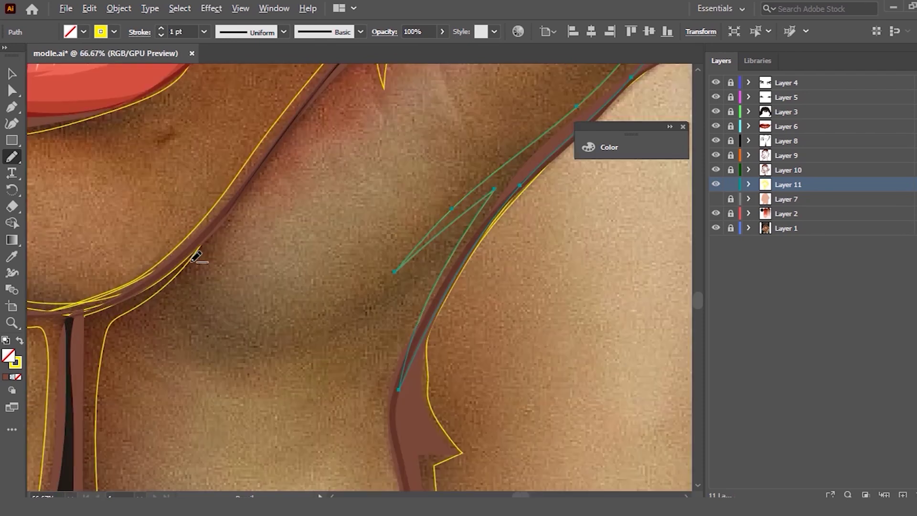
pyautogui.moveTo(206, 185)
pyautogui.mouseDown()
pyautogui.moveTo(219, 285)
pyautogui.moveTo(100, 298)
pyautogui.moveTo(207, 184)
pyautogui.mouseUp()
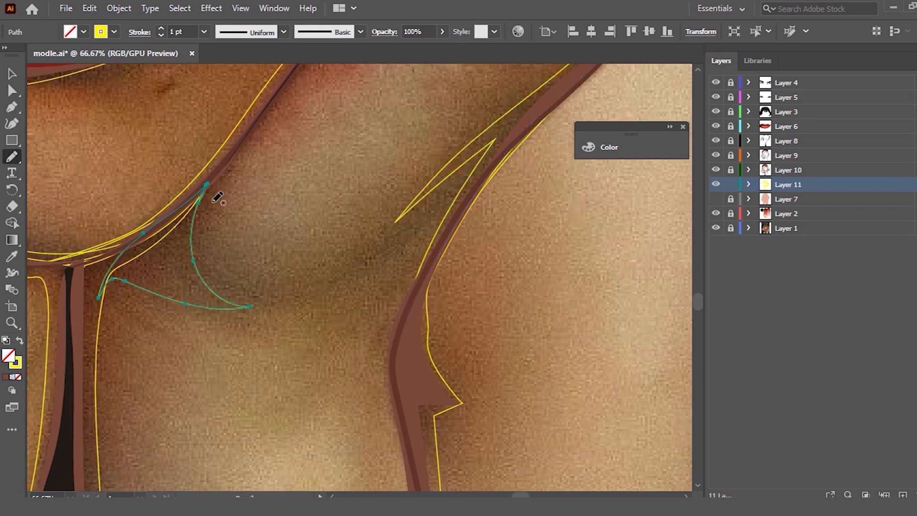
pyautogui.scroll(-4, 469, 206)
pyautogui.scroll(2, 240, 250)
pyautogui.scroll(1, 291, 221)
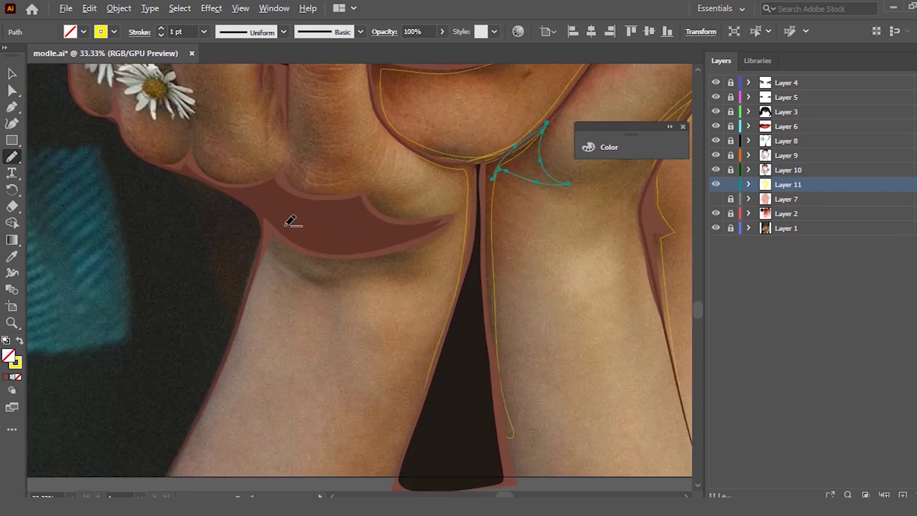
# Step: Trace the left edge of the forearm with several redrawn pencil strokes
pyautogui.moveTo(169, 476); pyautogui.dragTo(228, 370)
pyautogui.moveTo(252, 281); pyautogui.dragTo(213, 400)
pyautogui.moveTo(236, 318); pyautogui.dragTo(169, 477)
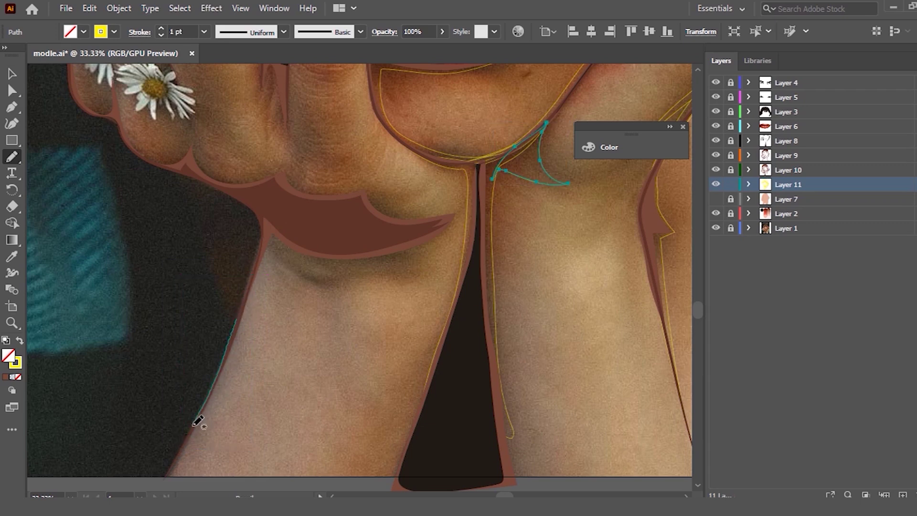
pyautogui.moveTo(226, 395); pyautogui.dragTo(169, 485)
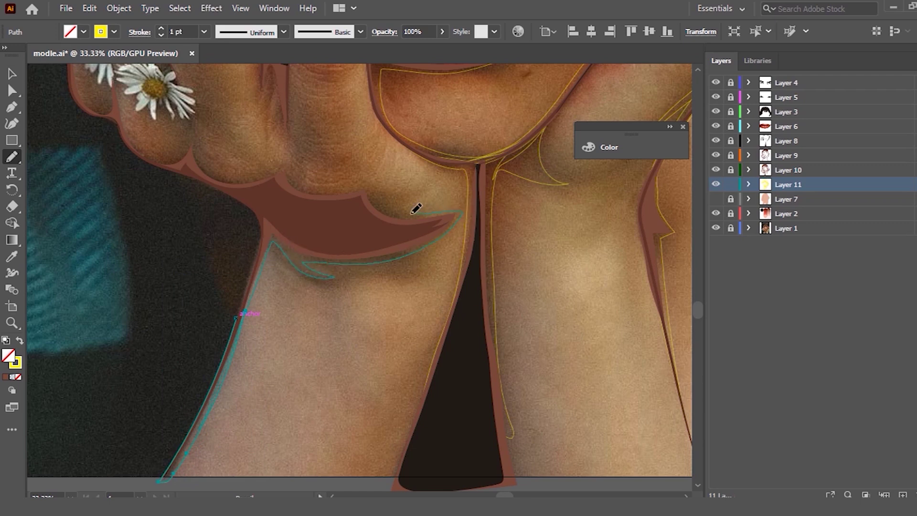
# Step: Outline the underside of the knuckles, undoing the bad contour and the stray long stroke
pyautogui.moveTo(373, 199); pyautogui.dragTo(405, 213)
pyautogui.moveTo(301, 191)
pyautogui.mouseDown()
pyautogui.moveTo(280, 166)
pyautogui.moveTo(193, 148)
pyautogui.mouseUp()
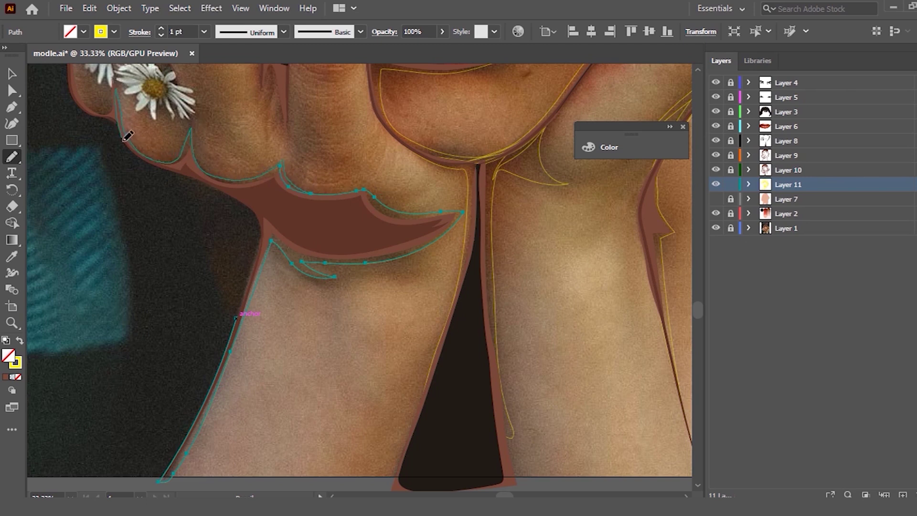
pyautogui.moveTo(256, 194)
pyautogui.mouseDown()
pyautogui.moveTo(116, 122)
pyautogui.moveTo(208, 393)
pyautogui.mouseUp()
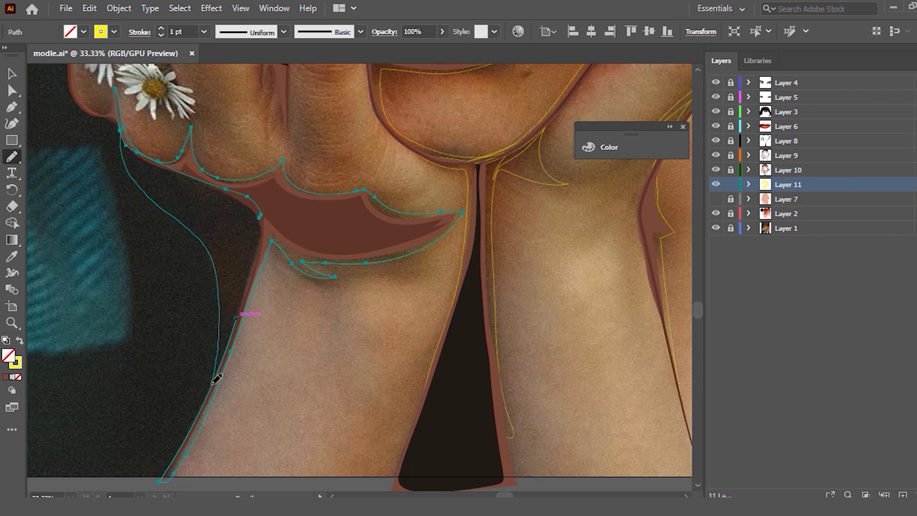
pyautogui.hotkey('ctrl', 'z')
pyautogui.moveTo(117, 92); pyautogui.dragTo(136, 486)
pyautogui.hotkey('ctrl', 'z')
pyautogui.scroll(4, 242, 266)
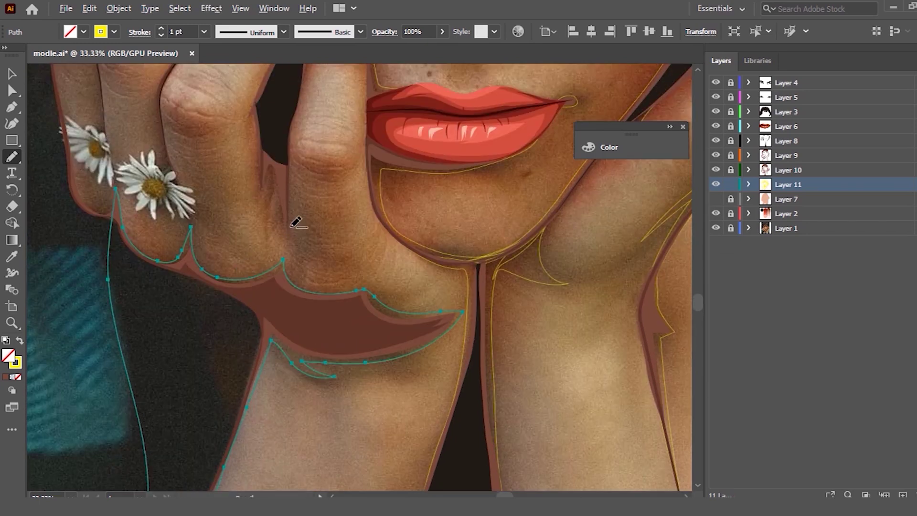
# Step: Outline the fingertip beside the nose and the gap between the fingers
pyautogui.scroll(-1, 306, 205)
pyautogui.scroll(4, 315, 172)
pyautogui.scroll(1, 308, 160)
pyautogui.scroll(3, 339, 169)
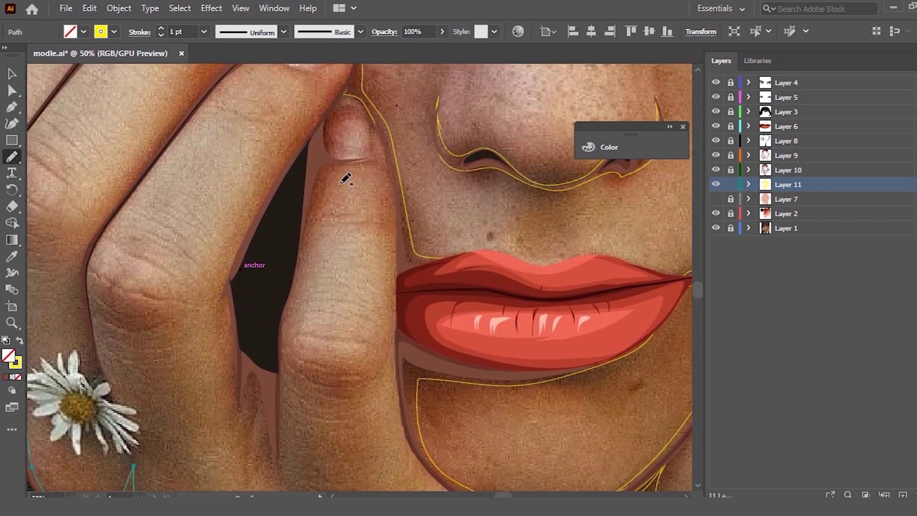
pyautogui.moveTo(320, 122)
pyautogui.mouseDown()
pyautogui.moveTo(376, 156)
pyautogui.moveTo(316, 207)
pyautogui.mouseUp()
pyautogui.moveTo(290, 312)
pyautogui.mouseDown()
pyautogui.moveTo(285, 431)
pyautogui.moveTo(268, 446)
pyautogui.moveTo(240, 364)
pyautogui.moveTo(232, 302)
pyautogui.moveTo(272, 185)
pyautogui.moveTo(348, 68)
pyautogui.mouseUp()
pyautogui.scroll(5, 341, 86)
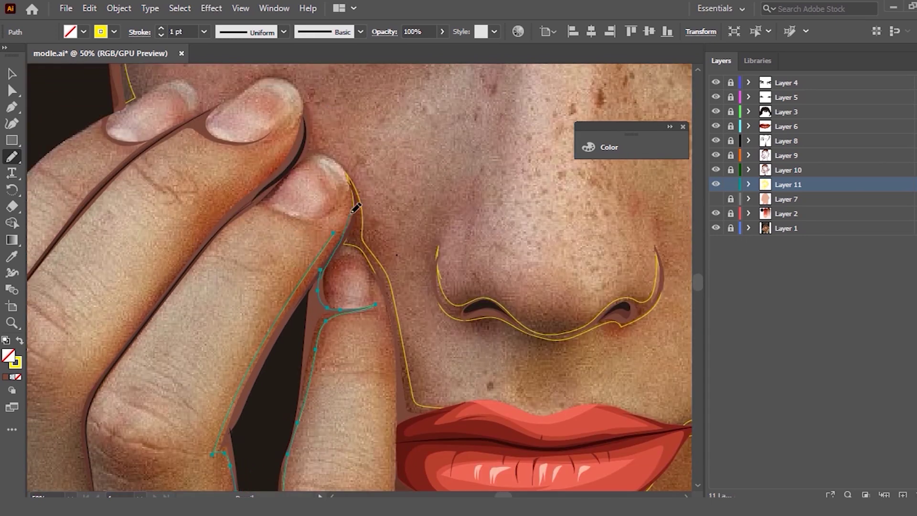
pyautogui.moveTo(330, 244); pyautogui.dragTo(327, 224)
# Step: Trace the finger edge from its tip down toward the daisy, discarding a fingernail stroke
pyautogui.moveTo(276, 184)
pyautogui.mouseDown()
pyautogui.moveTo(302, 213)
pyautogui.moveTo(249, 202)
pyautogui.mouseUp()
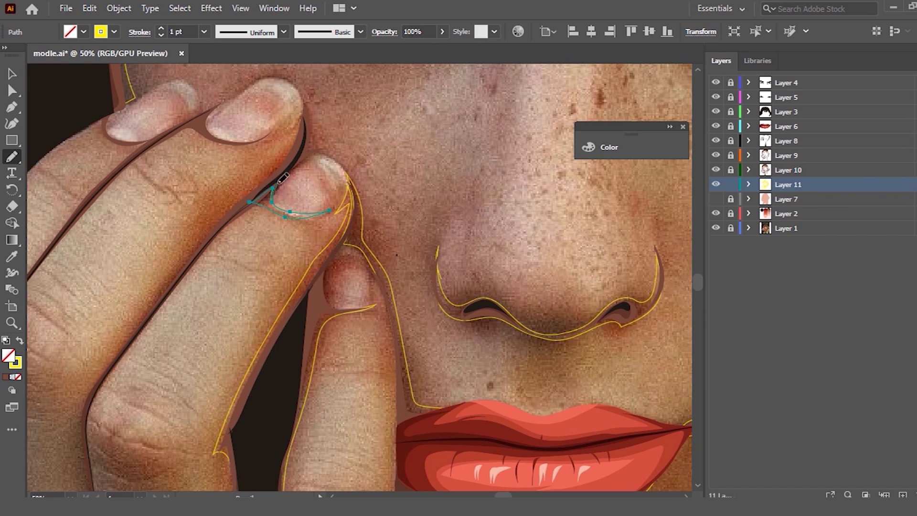
pyautogui.hotkey('ctrl', 'z')
pyautogui.moveTo(300, 111)
pyautogui.mouseDown()
pyautogui.moveTo(266, 184)
pyautogui.moveTo(202, 228)
pyautogui.mouseUp()
pyautogui.moveTo(154, 291); pyautogui.dragTo(88, 488)
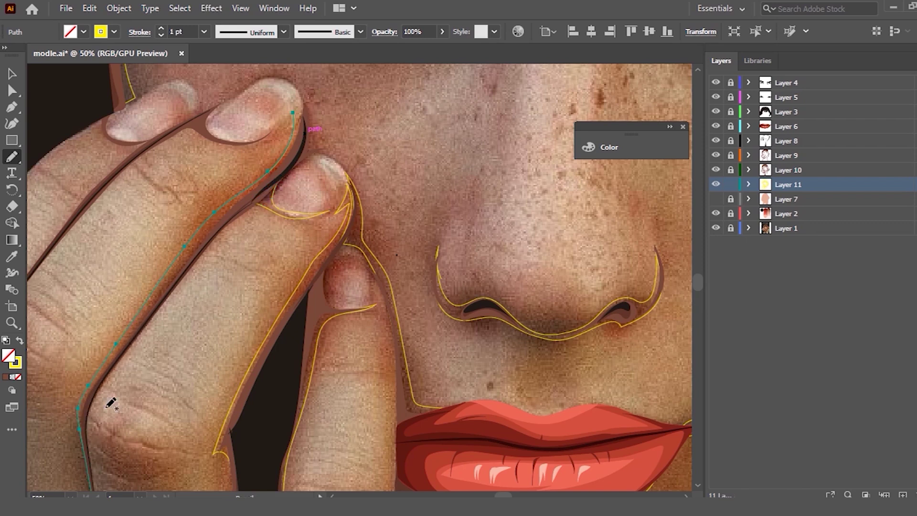
pyautogui.scroll(-3, 390, 153)
pyautogui.scroll(4, 153, 233)
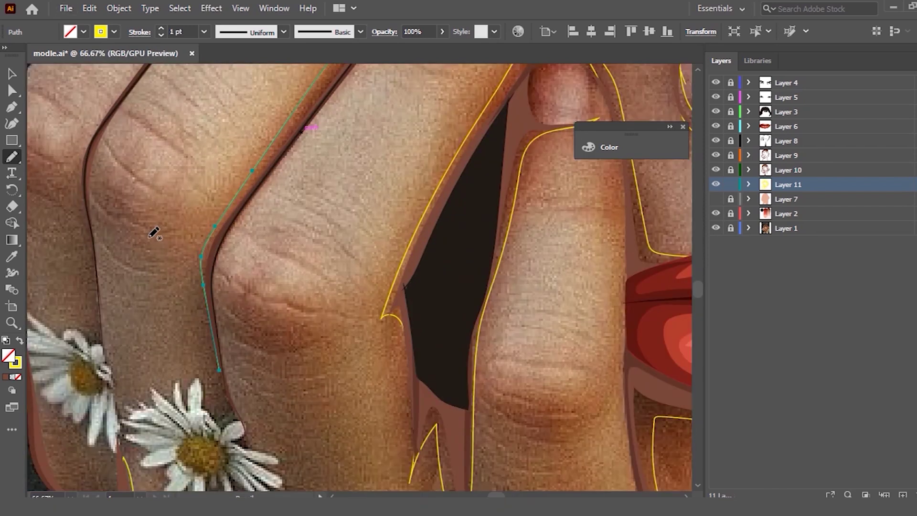
pyautogui.moveTo(197, 279); pyautogui.dragTo(238, 432)
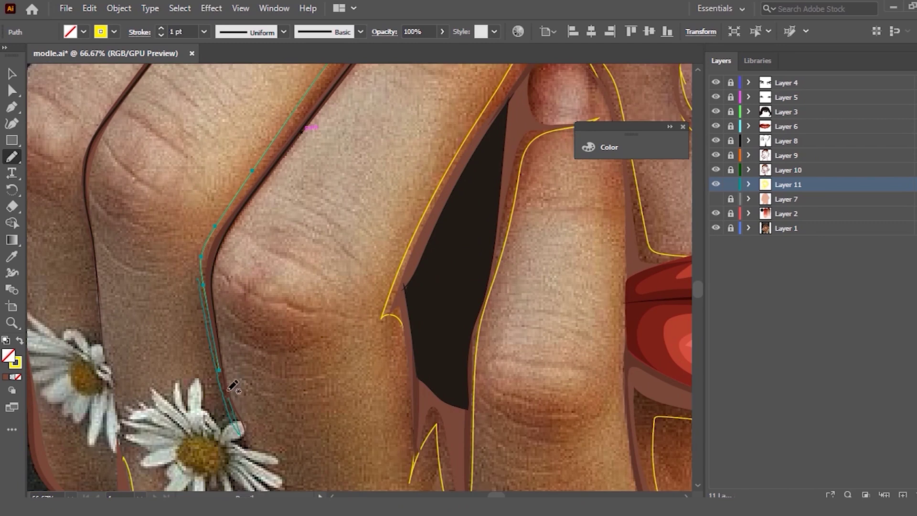
pyautogui.moveTo(220, 285); pyautogui.dragTo(224, 261)
# Step: Reselect the upper and long finger-edge outlines and redraw a short stroke
pyautogui.keyDown('ctrl'); pyautogui.click(222, 338); pyautogui.keyUp('ctrl')
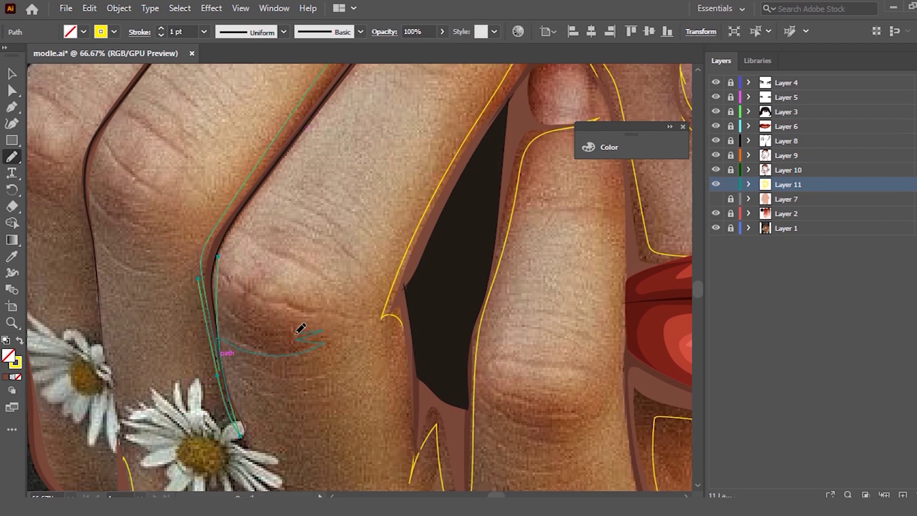
pyautogui.scroll(1, 288, 171)
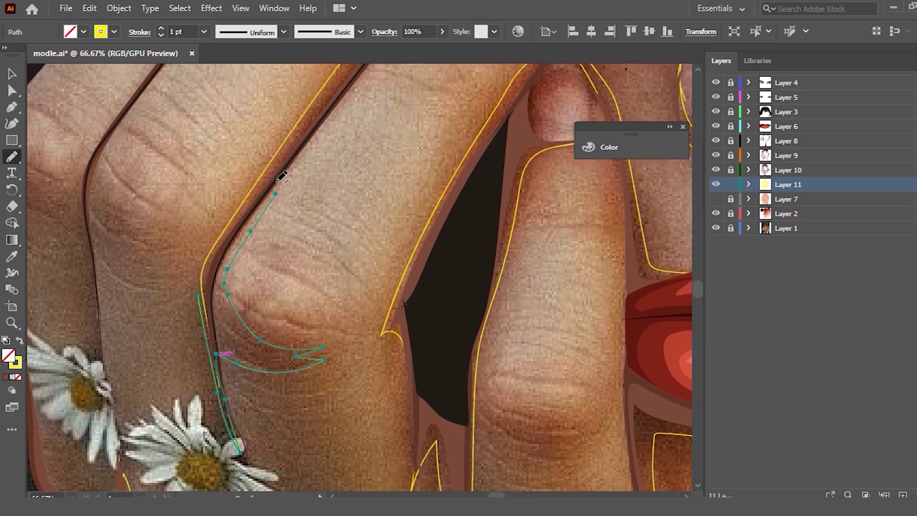
pyautogui.keyDown('alt'); pyautogui.scroll(-2, 306, 177); pyautogui.keyUp('alt')
pyautogui.scroll(5, 320, 174)
pyautogui.keyDown('alt'); pyautogui.scroll(1, 323, 172); pyautogui.keyUp('alt')
pyautogui.keyDown('ctrl'); pyautogui.click(201, 382); pyautogui.keyUp('ctrl')
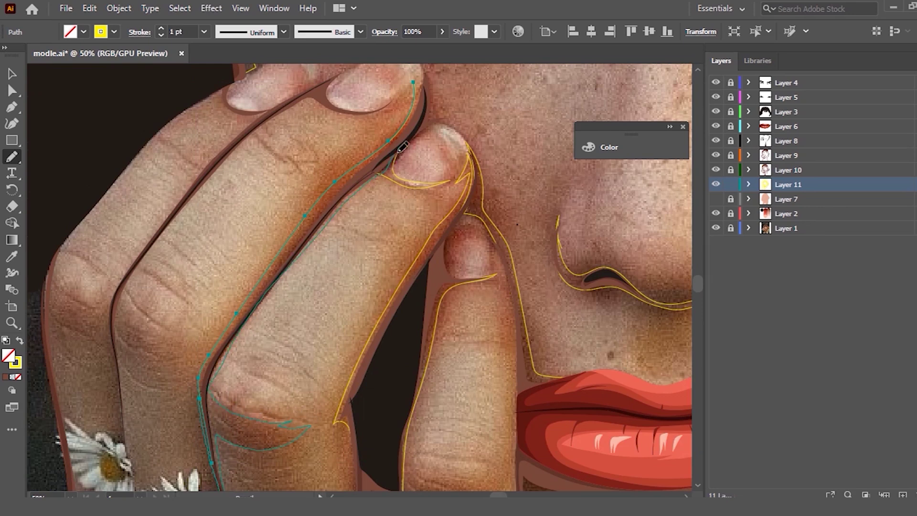
pyautogui.moveTo(429, 71); pyautogui.dragTo(429, 153)
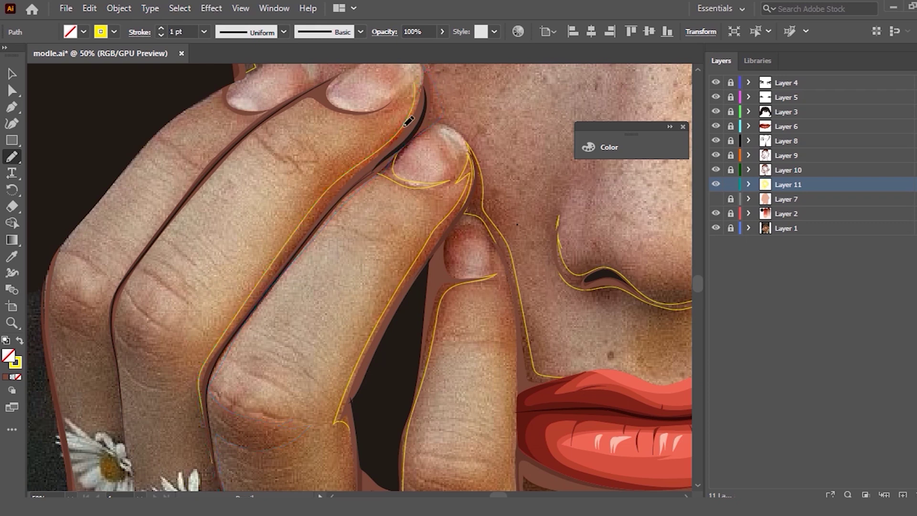
# Step: Trace the finger edge above the daisies, undoing a failed reshape around the nail
pyautogui.scroll(3, 435, 151)
pyautogui.scroll(-1, 432, 174)
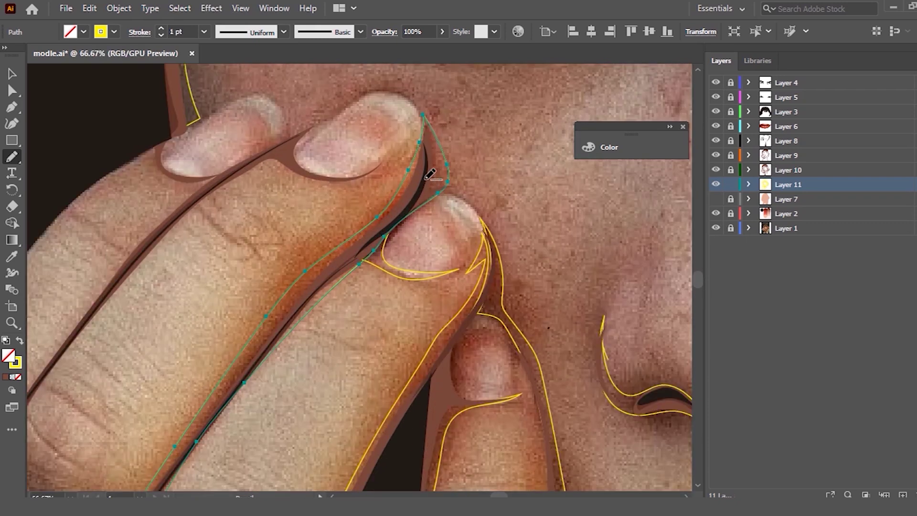
pyautogui.scroll(-1, 437, 171)
pyautogui.scroll(1, 210, 279)
pyautogui.scroll(1, 205, 262)
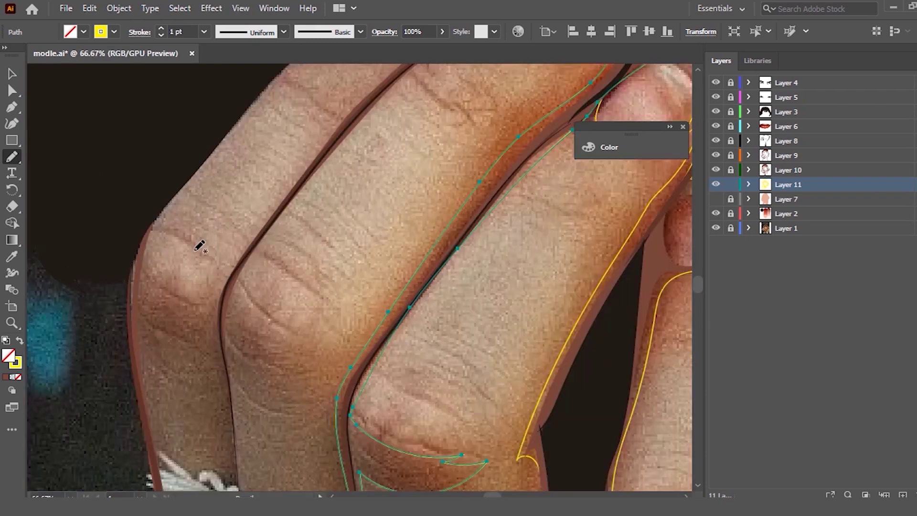
pyautogui.scroll(-2, 191, 272)
pyautogui.scroll(1, 180, 300)
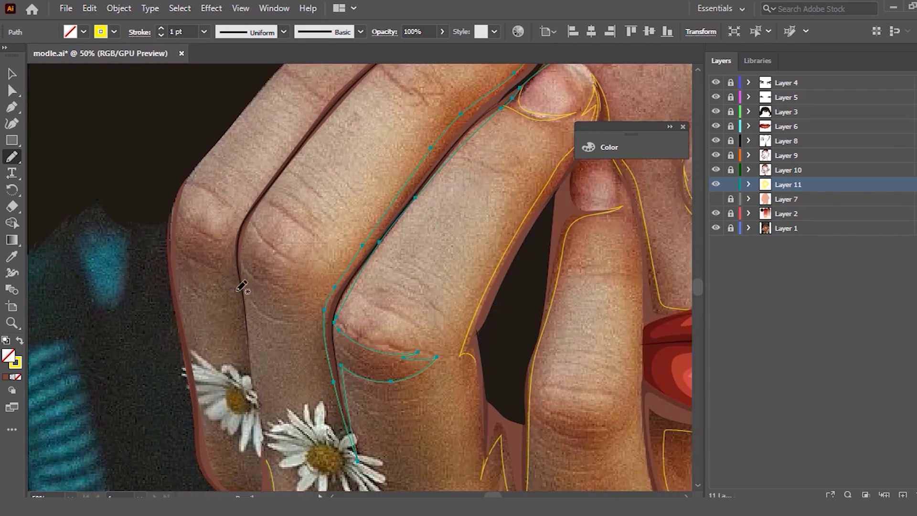
pyautogui.moveTo(249, 373)
pyautogui.mouseDown()
pyautogui.moveTo(245, 257)
pyautogui.moveTo(282, 268)
pyautogui.moveTo(250, 227)
pyautogui.moveTo(377, 67)
pyautogui.mouseUp()
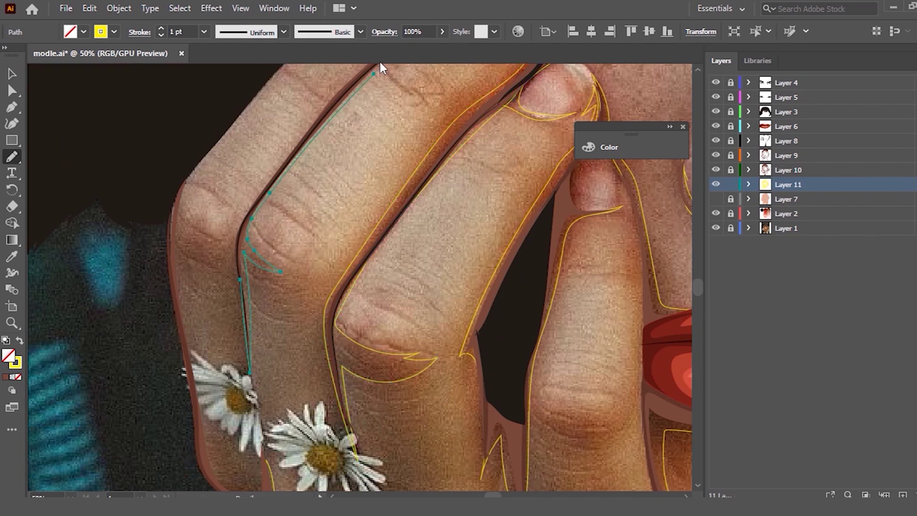
pyautogui.scroll(2, 370, 71)
pyautogui.scroll(3, 358, 96)
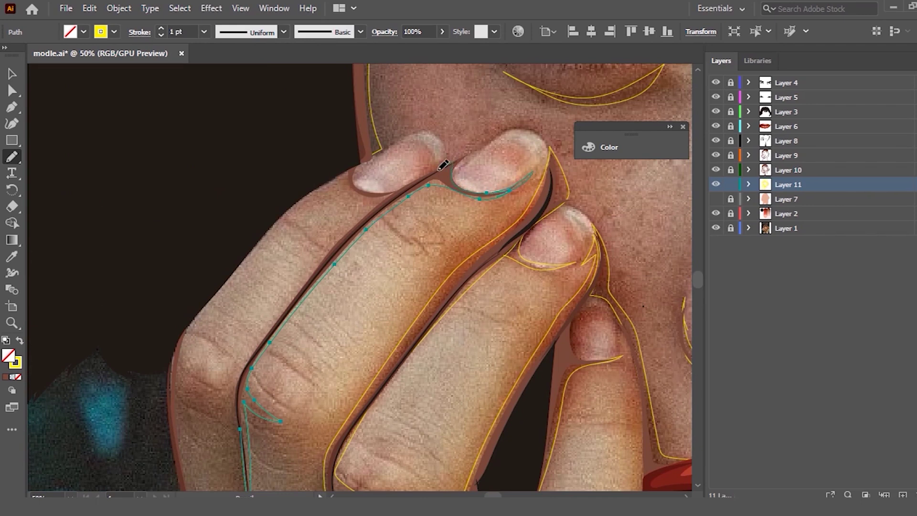
pyautogui.moveTo(240, 444)
pyautogui.mouseDown()
pyautogui.moveTo(386, 190)
pyautogui.moveTo(372, 195)
pyautogui.mouseUp()
pyautogui.hotkey('ctrl', 'z')
# Step: Draw the finger's outer edge and join it to an outline of the fingernail bottom
pyautogui.moveTo(349, 164)
pyautogui.mouseDown()
pyautogui.moveTo(289, 207)
pyautogui.moveTo(177, 437)
pyautogui.mouseUp()
pyautogui.moveTo(186, 340); pyautogui.dragTo(265, 242)
pyautogui.moveTo(380, 191); pyautogui.dragTo(370, 192)
pyautogui.moveTo(359, 162); pyautogui.dragTo(361, 184)
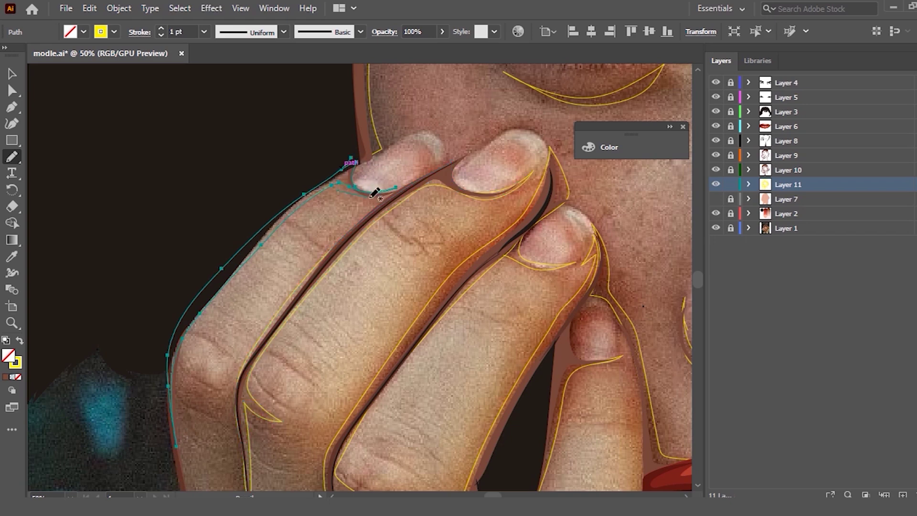
pyautogui.moveTo(374, 181); pyautogui.dragTo(388, 179)
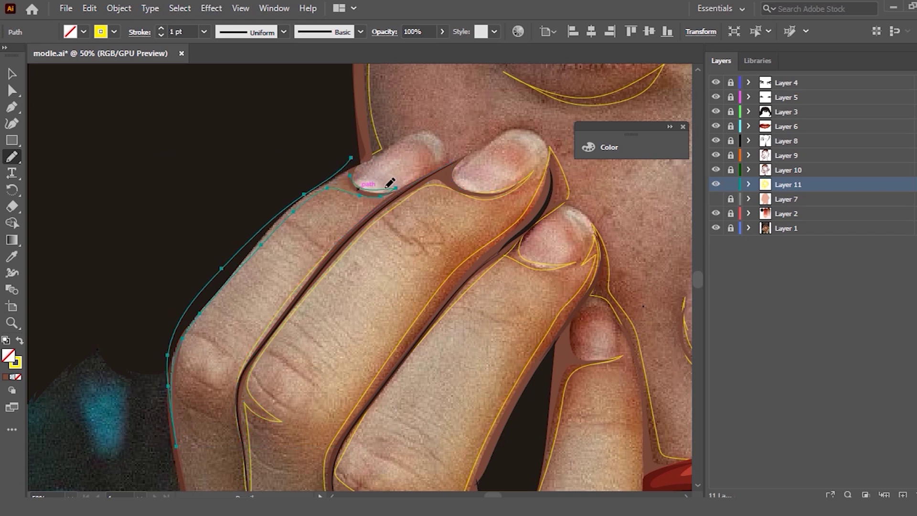
pyautogui.scroll(-5, 357, 133)
pyautogui.scroll(2, 353, 214)
pyautogui.scroll(3, 353, 215)
pyautogui.scroll(-2, 268, 205)
pyautogui.scroll(2, 178, 183)
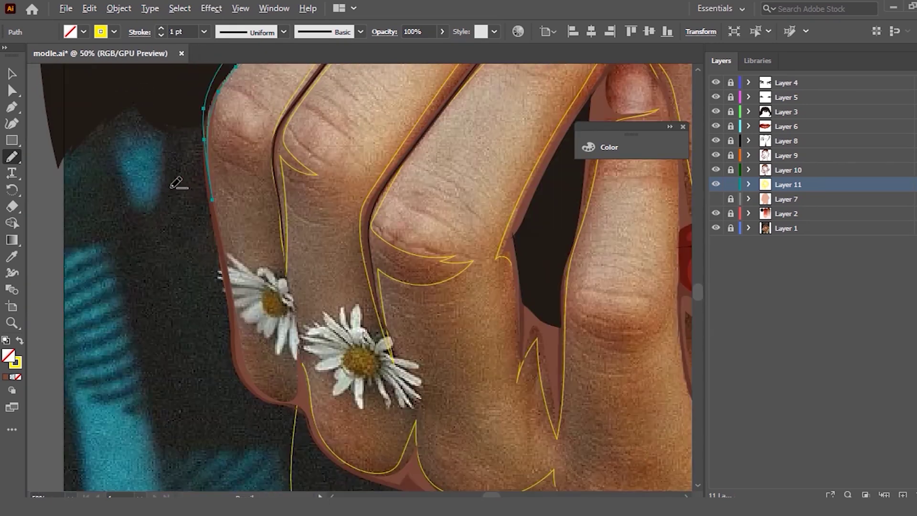
# Step: Redraw the outer finger contour down the side and finish the stroke
pyautogui.moveTo(205, 117); pyautogui.dragTo(233, 289)
pyautogui.moveTo(232, 347); pyautogui.dragTo(232, 358)
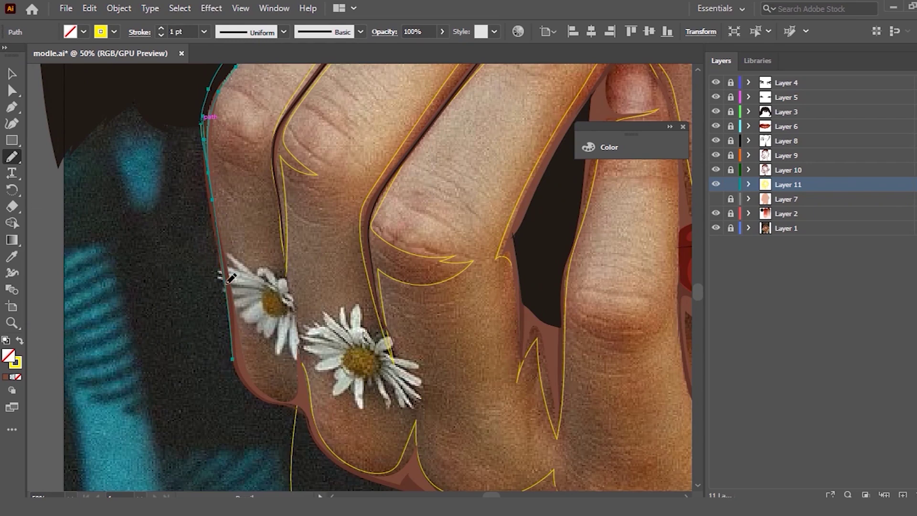
pyautogui.moveTo(266, 397); pyautogui.dragTo(270, 398)
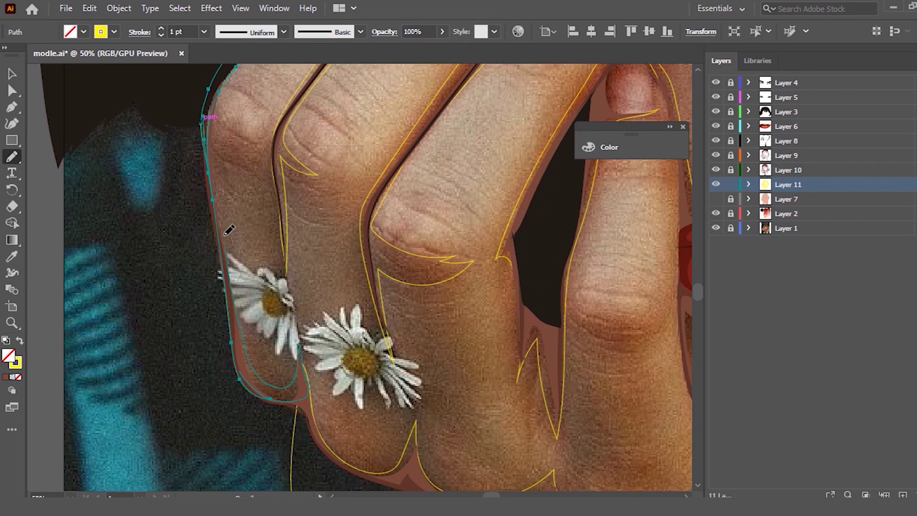
pyautogui.moveTo(213, 120)
pyautogui.mouseDown()
pyautogui.moveTo(249, 141)
pyautogui.moveTo(210, 121)
pyautogui.mouseUp()
pyautogui.hotkey('ctrl', '-')
pyautogui.hotkey('ctrl', '-')
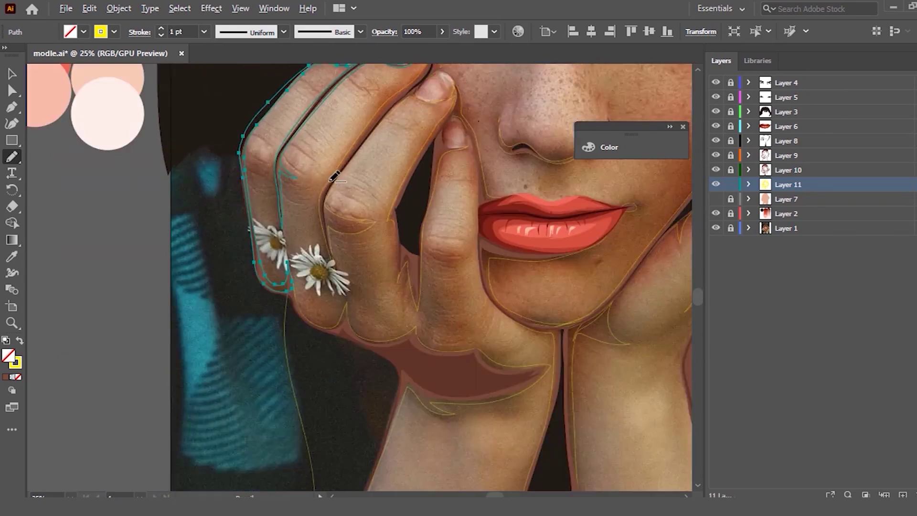
pyautogui.hotkey('ctrl', '-')
pyautogui.scroll(-3, 463, 273)
pyautogui.scroll(2, 466, 282)
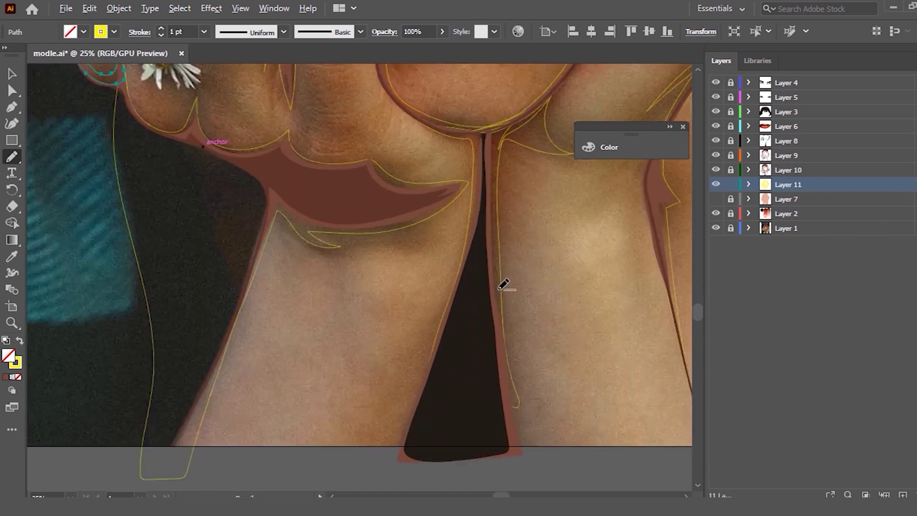
# Step: Fill all traced paths with the muted pinkish-brown swatch via Eyedropper, then deselect
pyautogui.scroll(-1, 503, 286)
pyautogui.hotkey('ctrl', '-')
pyautogui.scroll(5, 421, 219)
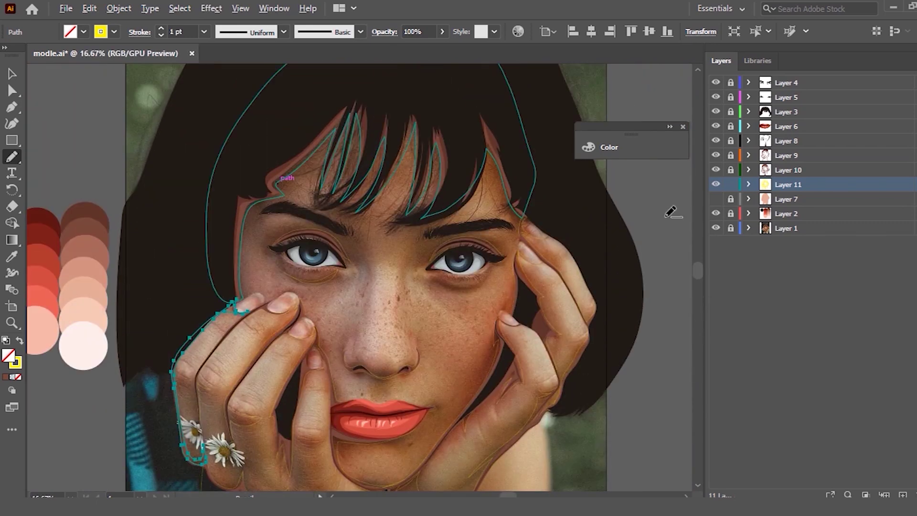
pyautogui.hotkey('ctrl', 'a')
pyautogui.press('i')
pyautogui.scroll(2, 201, 260)
pyautogui.click(213, 212)
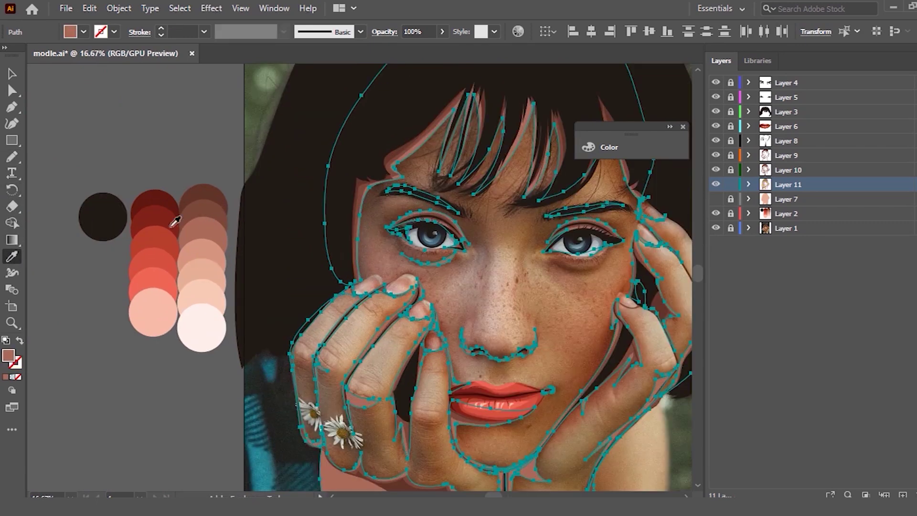
pyautogui.click(13, 74)
pyautogui.click(134, 157)
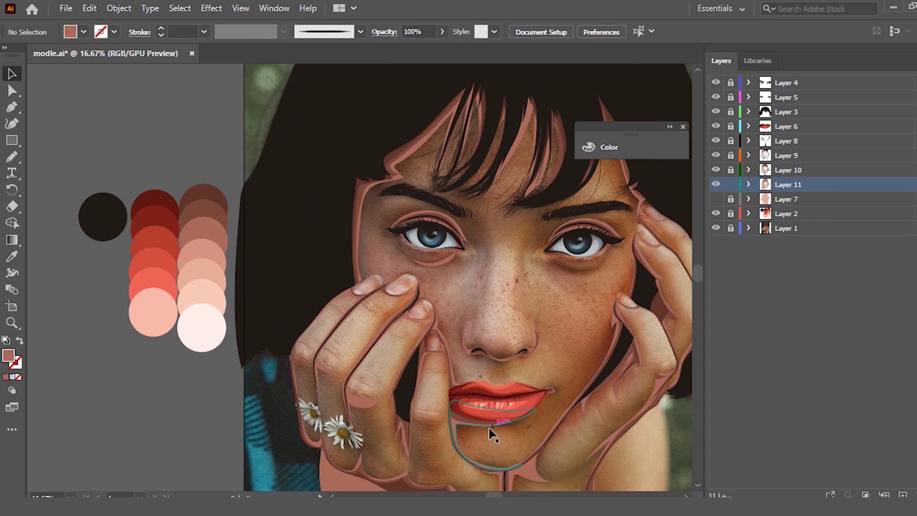
# Step: Toggle the flat skin layer's visibility to compare it against the photo
pyautogui.scroll(-1, 430, 406)
pyautogui.scroll(-2, 397, 382)
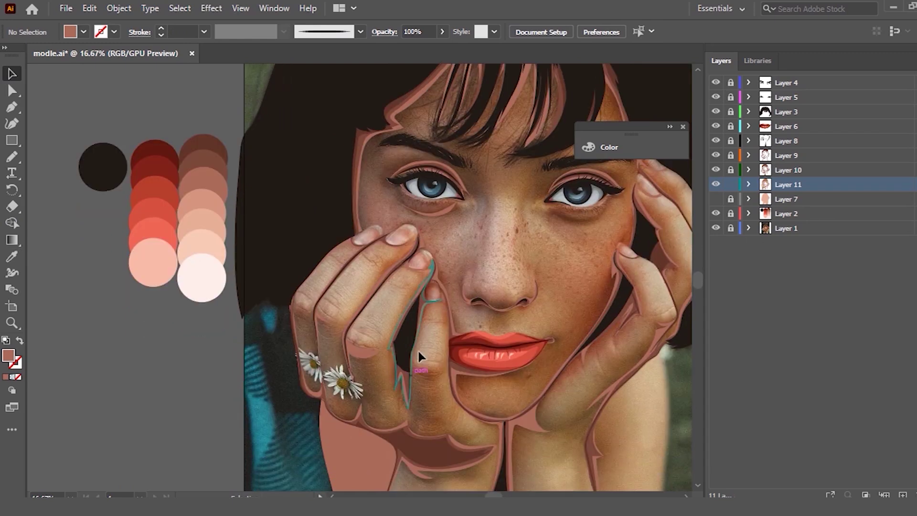
pyautogui.scroll(-1, 477, 359)
pyautogui.scroll(2, 525, 377)
pyautogui.scroll(-2, 516, 381)
pyautogui.click(715, 201)
pyautogui.scroll(-1, 577, 235)
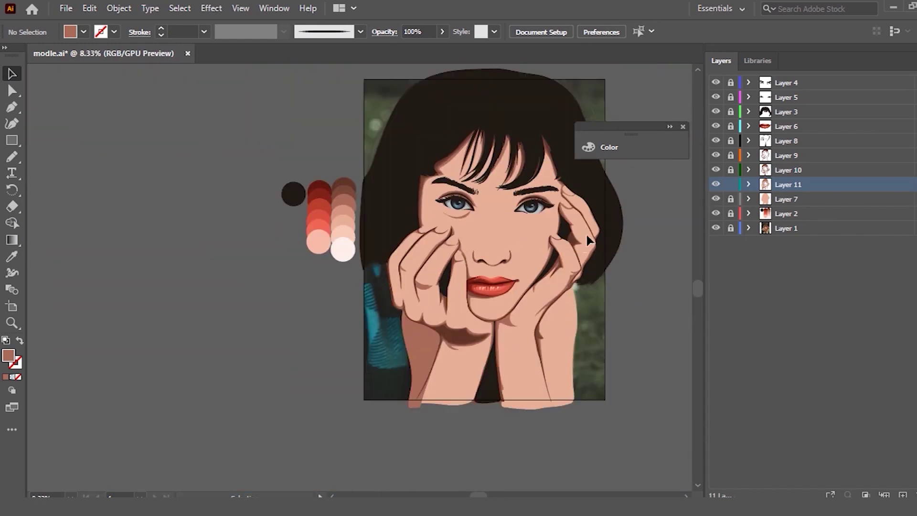
pyautogui.scroll(1, 621, 223)
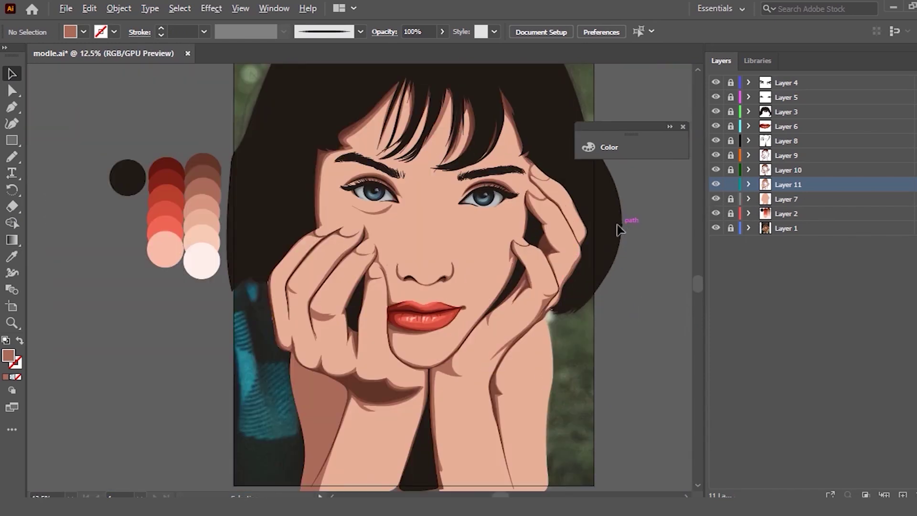
pyautogui.click(715, 200)
pyautogui.scroll(3, 491, 214)
pyautogui.scroll(1, 491, 212)
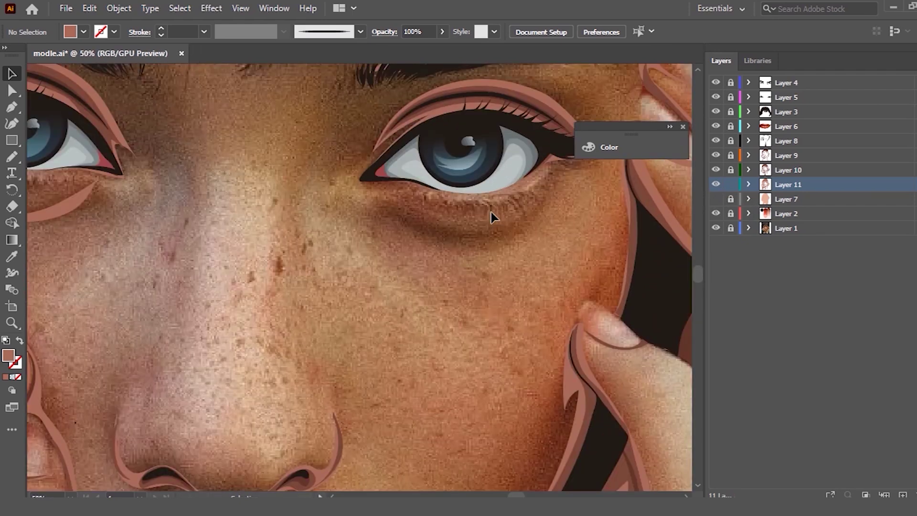
# Step: Pencil a closed loop along the lower lid under the right eye
pyautogui.press('n')
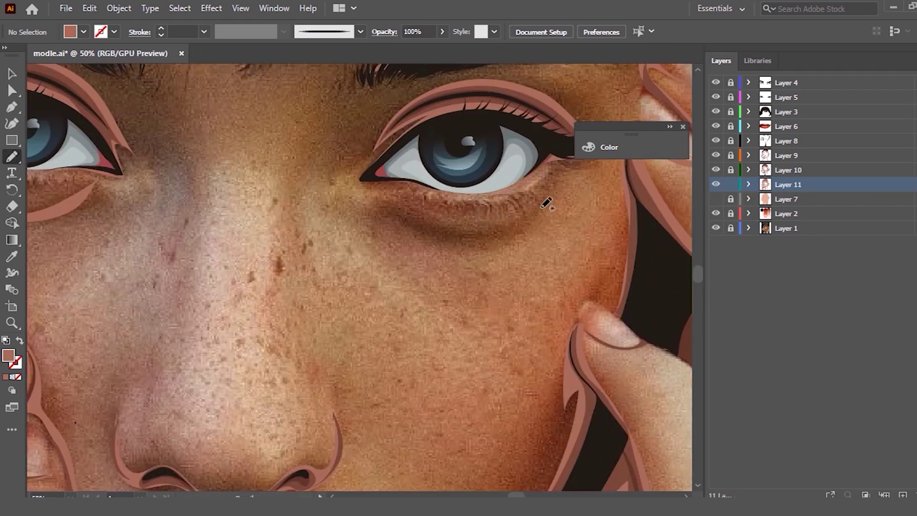
pyautogui.moveTo(497, 225); pyautogui.dragTo(416, 213)
pyautogui.hotkey('ctrl', 'z')
pyautogui.moveTo(517, 221); pyautogui.dragTo(404, 214)
pyautogui.moveTo(502, 233)
pyautogui.mouseDown()
pyautogui.moveTo(399, 205)
pyautogui.moveTo(439, 210)
pyautogui.moveTo(413, 221)
pyautogui.mouseUp()
pyautogui.moveTo(414, 221)
pyautogui.mouseDown()
pyautogui.moveTo(399, 212)
pyautogui.moveTo(484, 236)
pyautogui.moveTo(396, 205)
pyautogui.moveTo(467, 233)
pyautogui.moveTo(410, 210)
pyautogui.moveTo(454, 245)
pyautogui.mouseUp()
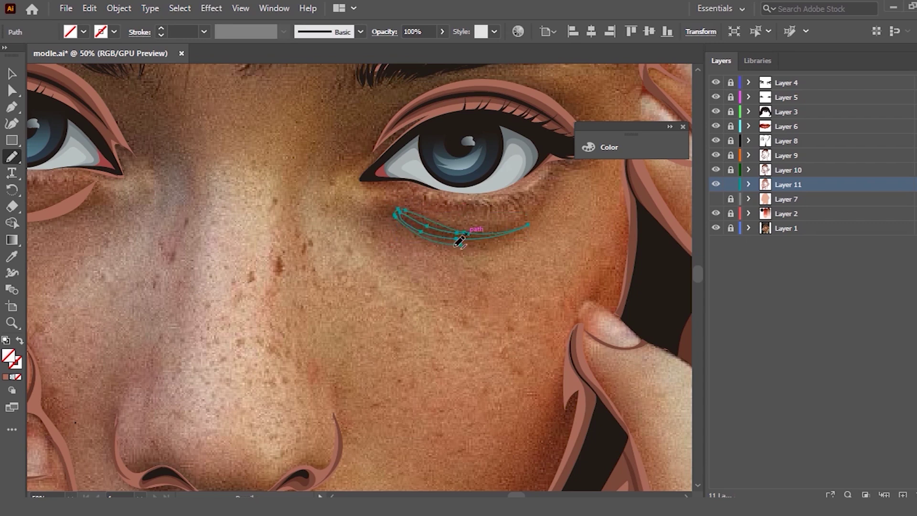
# Step: Redraw the under-eye shape along the crease with a lower curve
pyautogui.scroll(2, 463, 222)
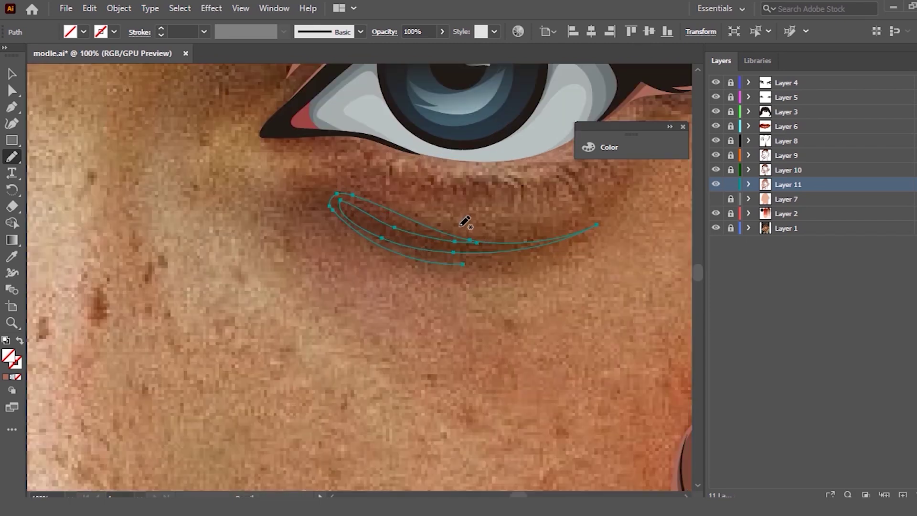
pyautogui.hotkey('ctrl', 'shift', 'a')
pyautogui.moveTo(337, 196); pyautogui.dragTo(537, 242)
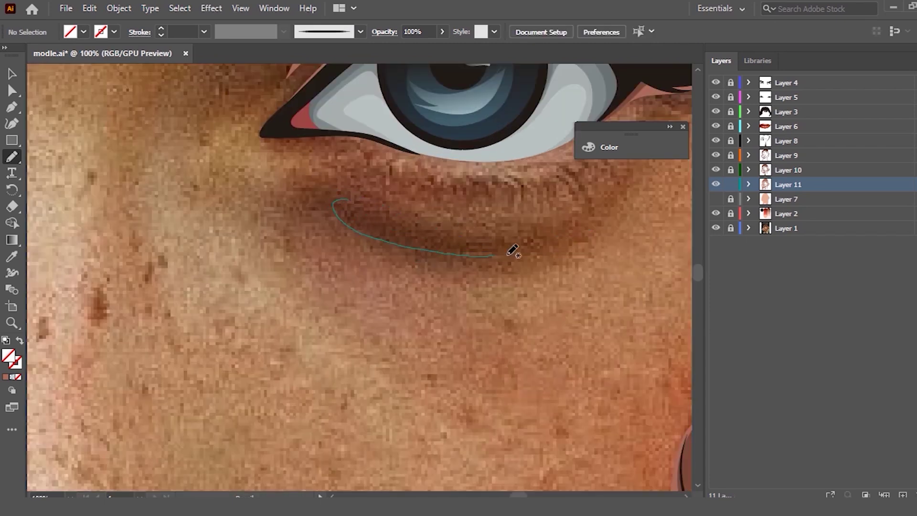
pyautogui.moveTo(337, 201)
pyautogui.mouseDown()
pyautogui.moveTo(528, 234)
pyautogui.moveTo(334, 211)
pyautogui.mouseUp()
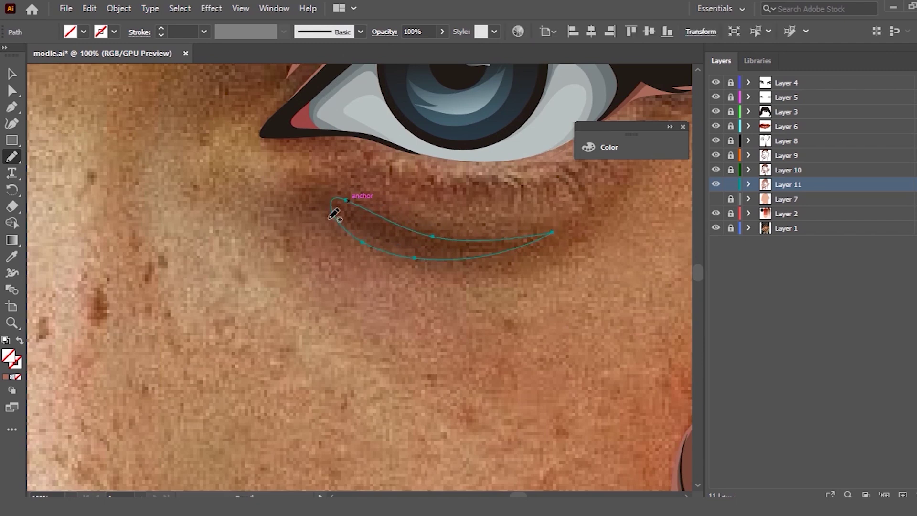
pyautogui.scroll(-2, 334, 213)
# Step: Fill the under-eye shape with a lighter pinkish-brown sampled swatch and deselect
pyautogui.click(13, 257)
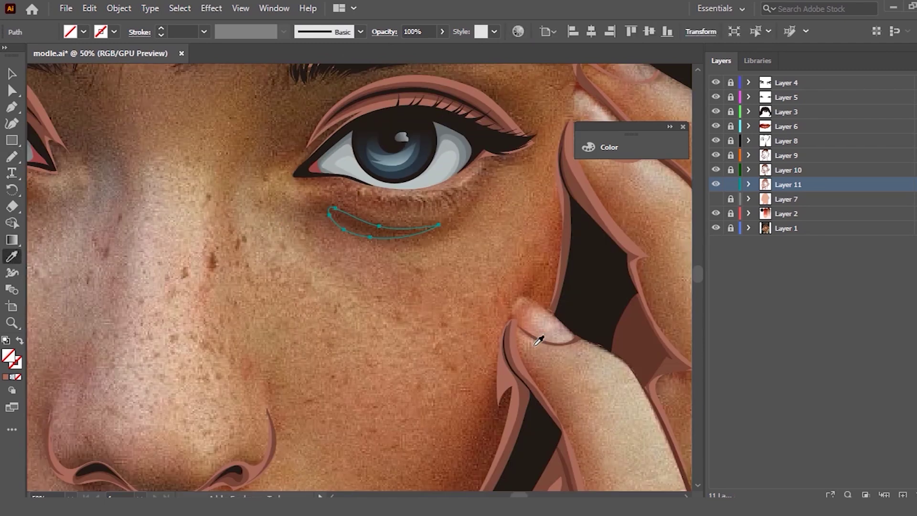
pyautogui.click(515, 369)
pyautogui.scroll(-3, 330, 231)
pyautogui.scroll(4, 385, 316)
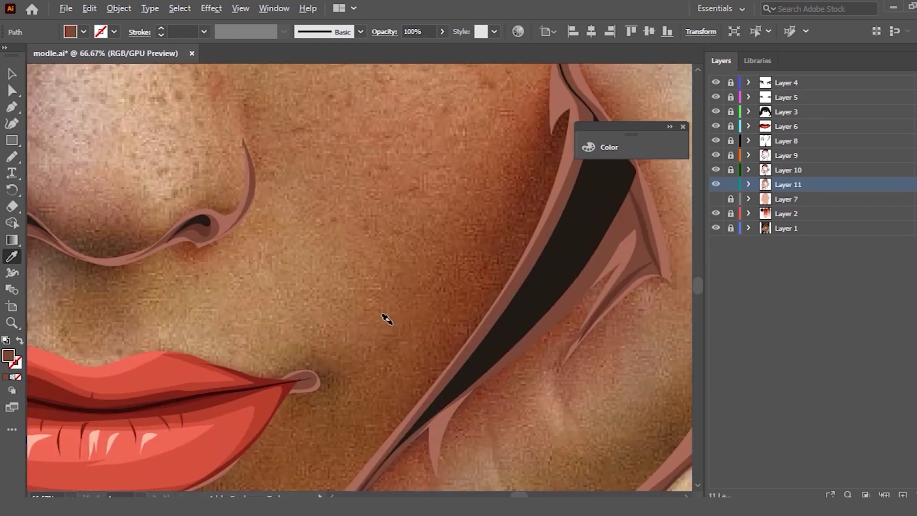
pyautogui.click(555, 125)
pyautogui.click(13, 73)
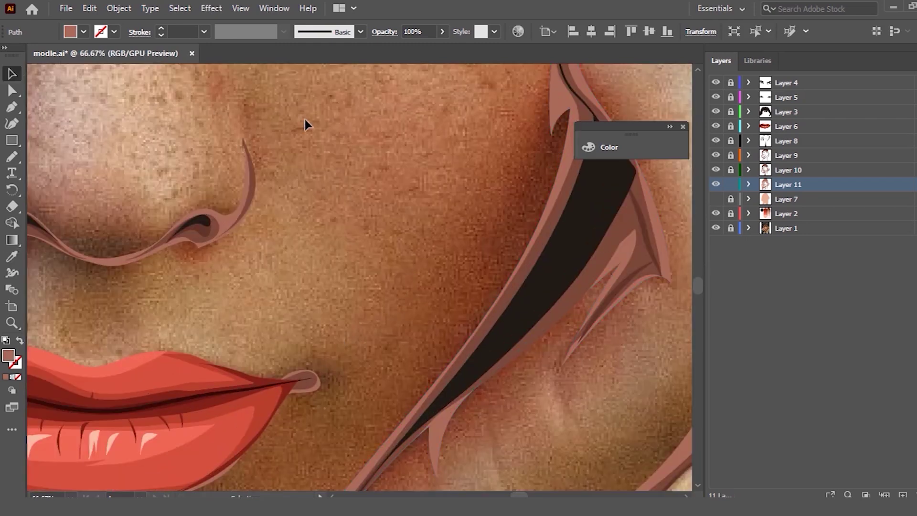
pyautogui.hotkey('ctrl', 'shift', 'a')
pyautogui.hotkey('ctrl', '-')
pyautogui.hotkey('ctrl', '-')
pyautogui.hotkey('ctrl', '-')
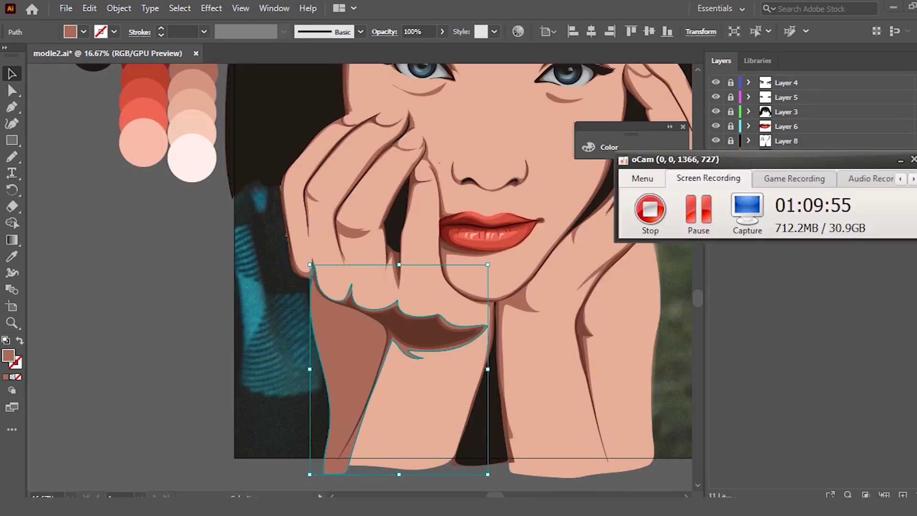
# Step: Merge the overlapping wrist shadow shapes, then clear the selection
pyautogui.scroll(1, 399, 272)
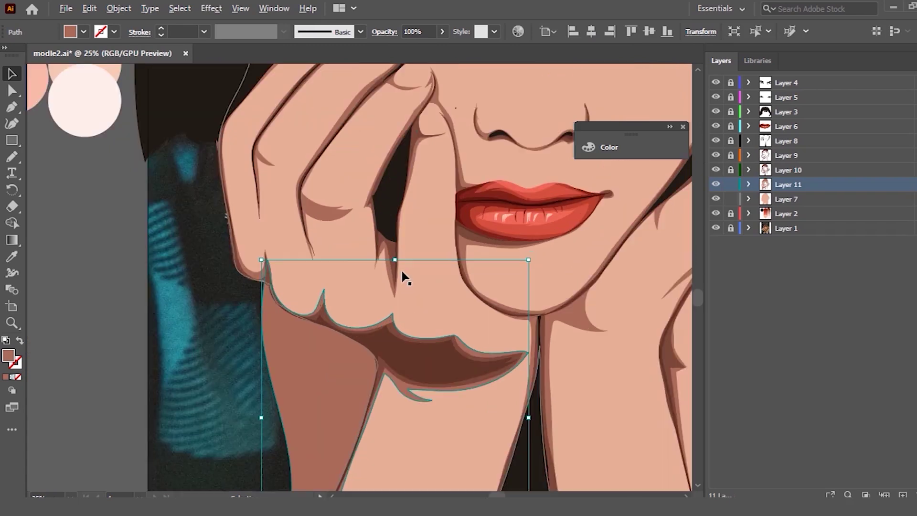
pyautogui.keyDown('shift'); pyautogui.click(344, 267); pyautogui.keyUp('shift')
pyautogui.click(12, 223)
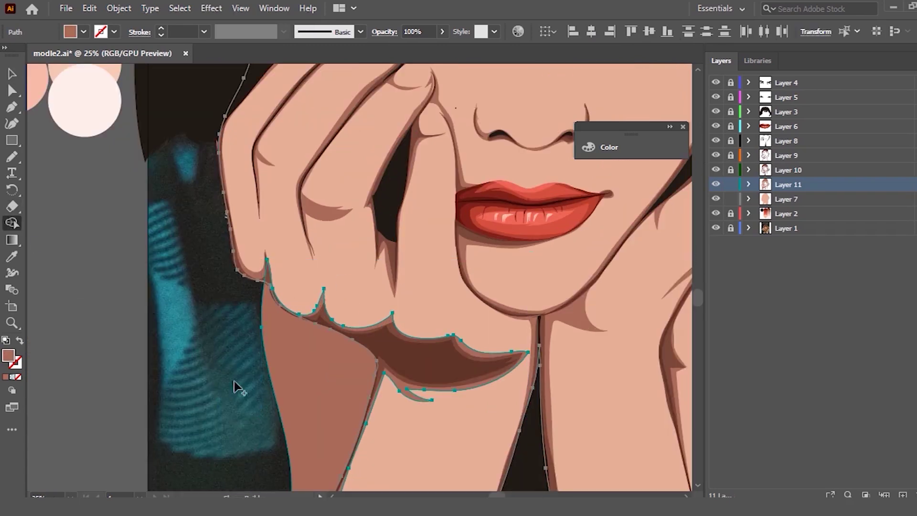
pyautogui.scroll(-1, 332, 403)
pyautogui.scroll(-2, 323, 395)
pyautogui.click(12, 74)
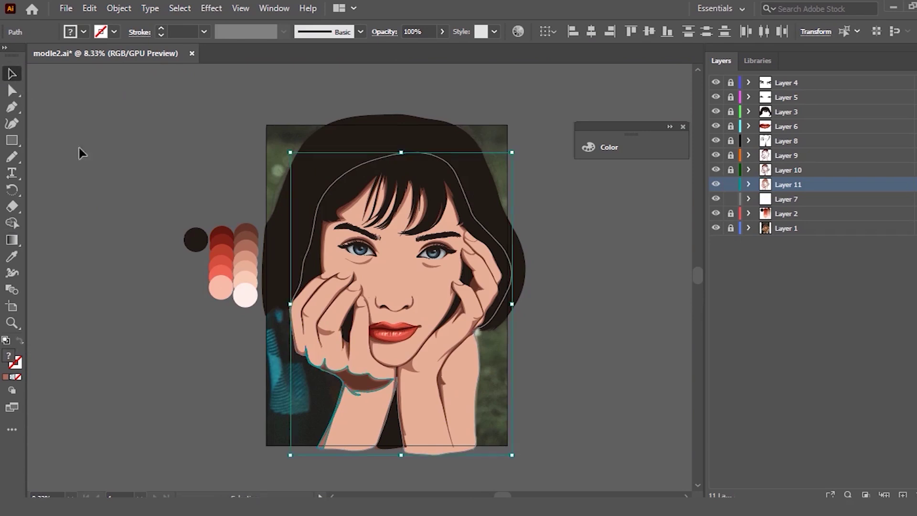
pyautogui.click(164, 221)
pyautogui.scroll(2, 396, 310)
pyautogui.scroll(1, 305, 329)
pyautogui.scroll(3, 301, 331)
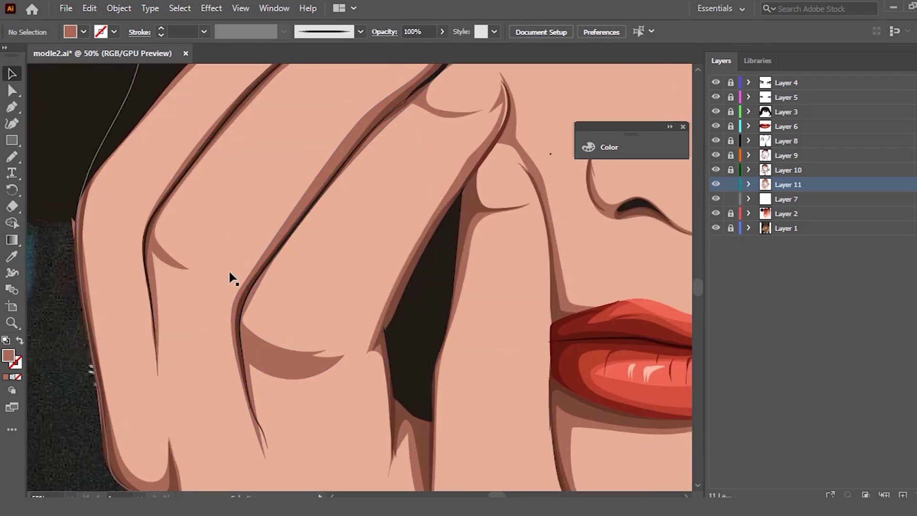
pyautogui.scroll(-4, 352, 286)
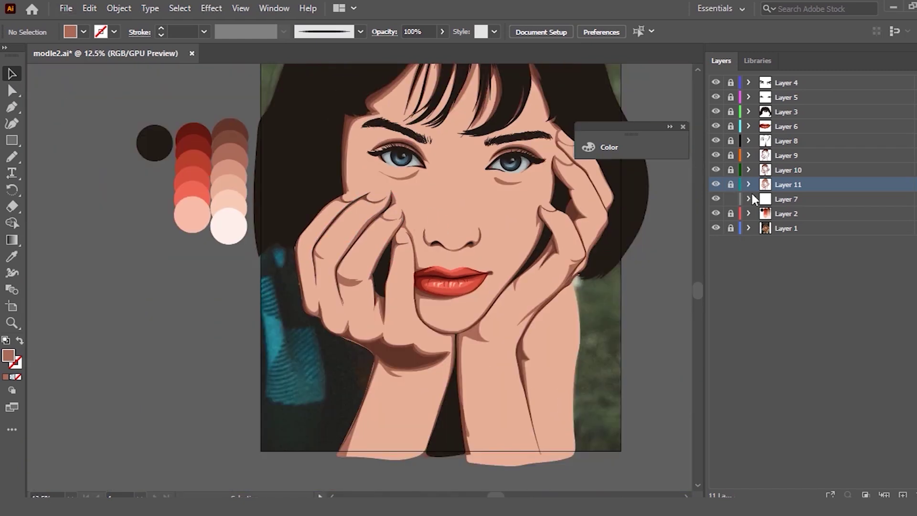
# Step: Add a new Layer 12 above Layer 7 and hide Layer 7's flat skin
pyautogui.click(752, 196)
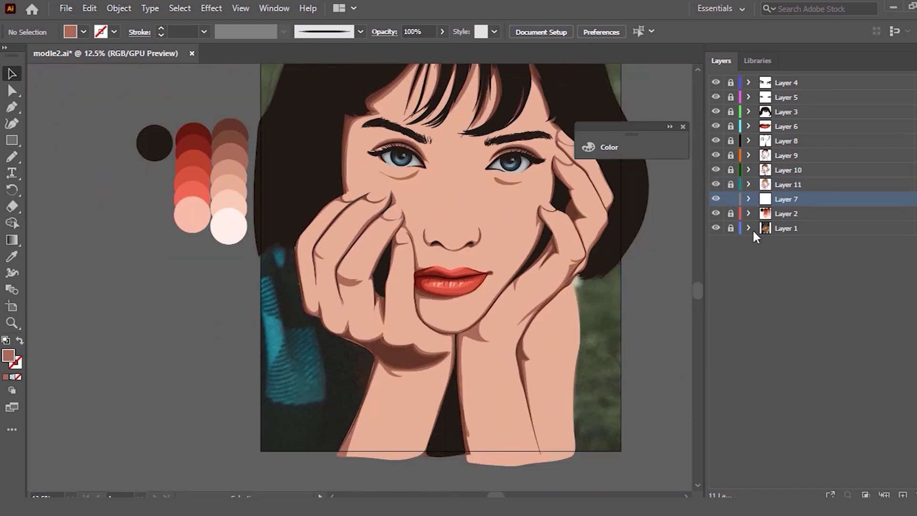
pyautogui.click(716, 200)
pyautogui.click(904, 494)
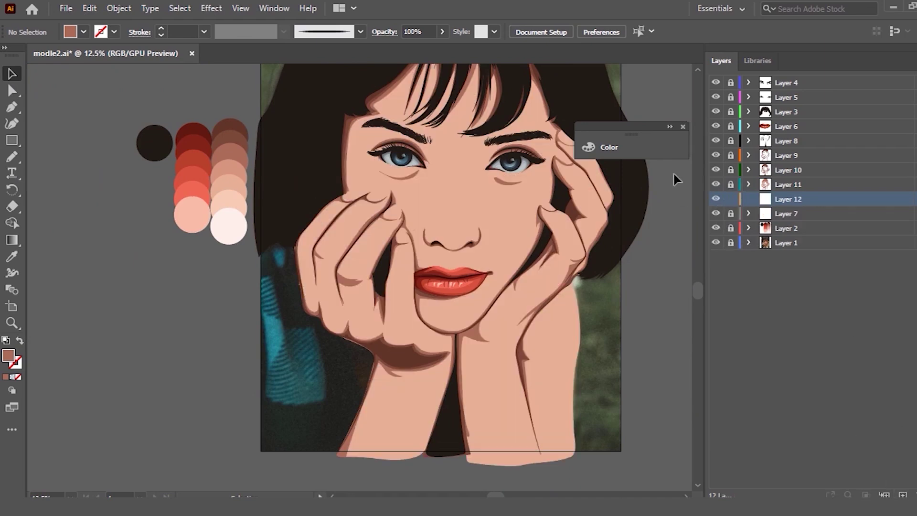
pyautogui.click(716, 214)
pyautogui.scroll(2, 561, 174)
pyautogui.scroll(1, 449, 153)
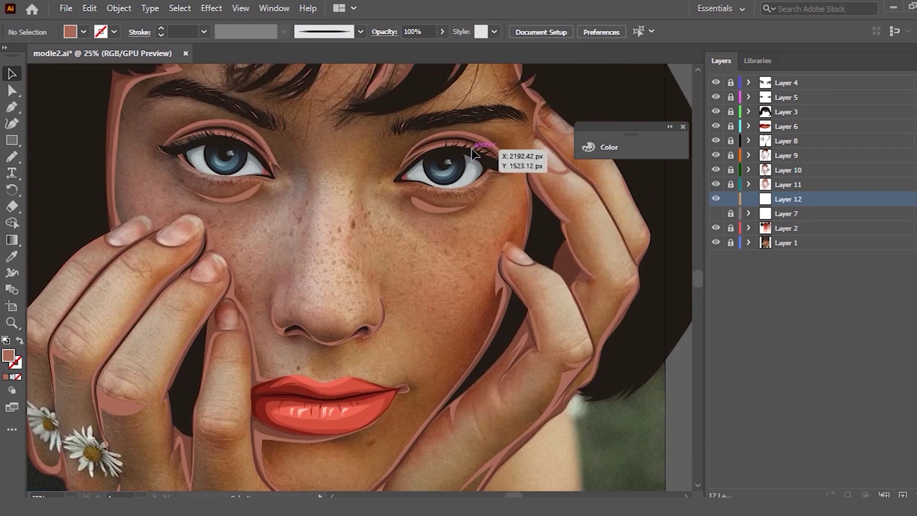
# Step: Switch to the Pencil tool (N) and undo two rejected eyebrow and eyelid strokes
pyautogui.scroll(-1, 390, 153)
pyautogui.scroll(1, 250, 121)
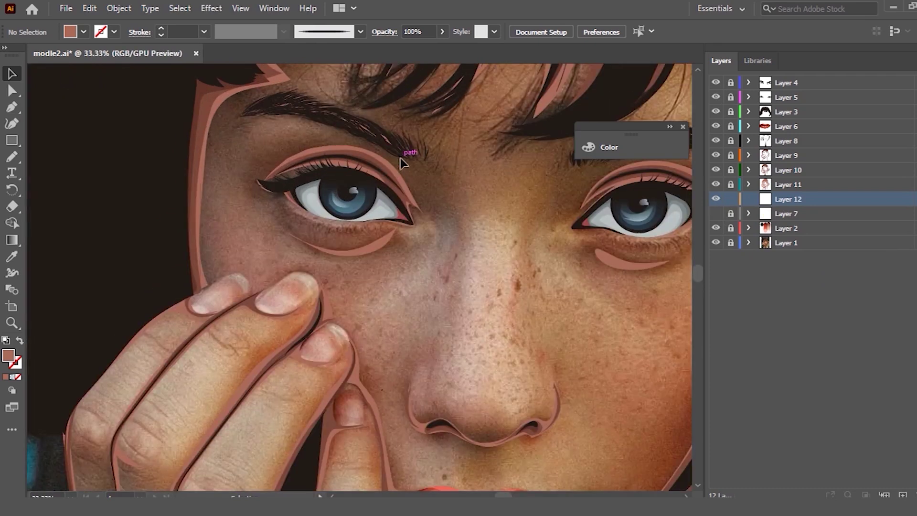
pyautogui.press('n')
pyautogui.scroll(-1, 382, 143)
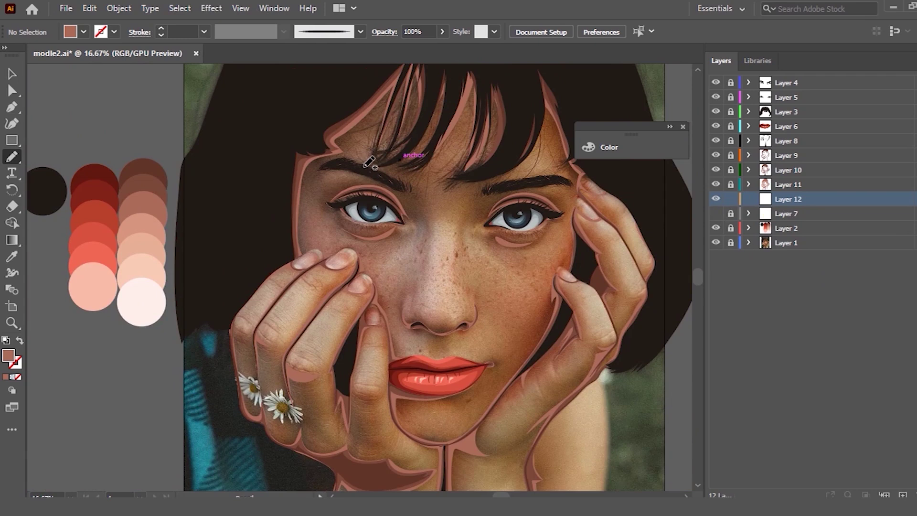
pyautogui.scroll(1, 369, 162)
pyautogui.scroll(1, 449, 229)
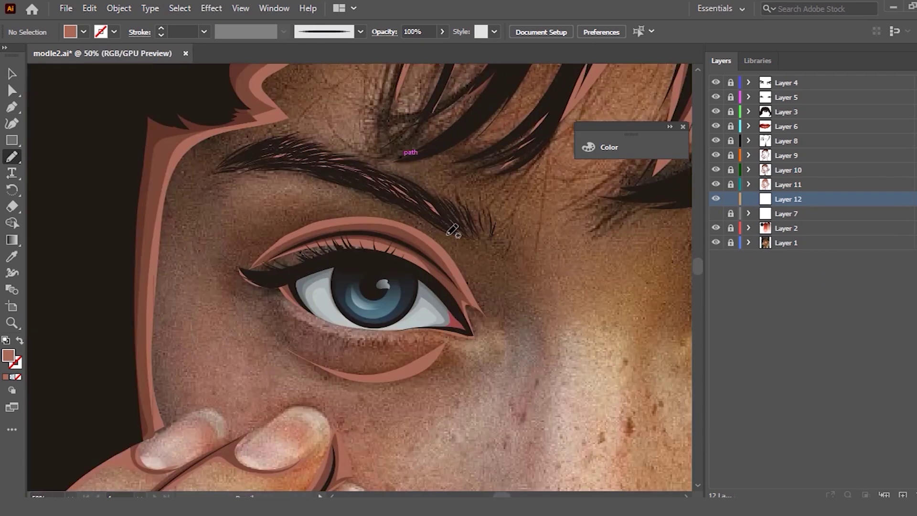
pyautogui.moveTo(338, 131); pyautogui.dragTo(371, 170)
pyautogui.hotkey('ctrl', 'z')
pyautogui.moveTo(385, 210)
pyautogui.mouseDown()
pyautogui.moveTo(306, 252)
pyautogui.moveTo(313, 245)
pyautogui.mouseUp()
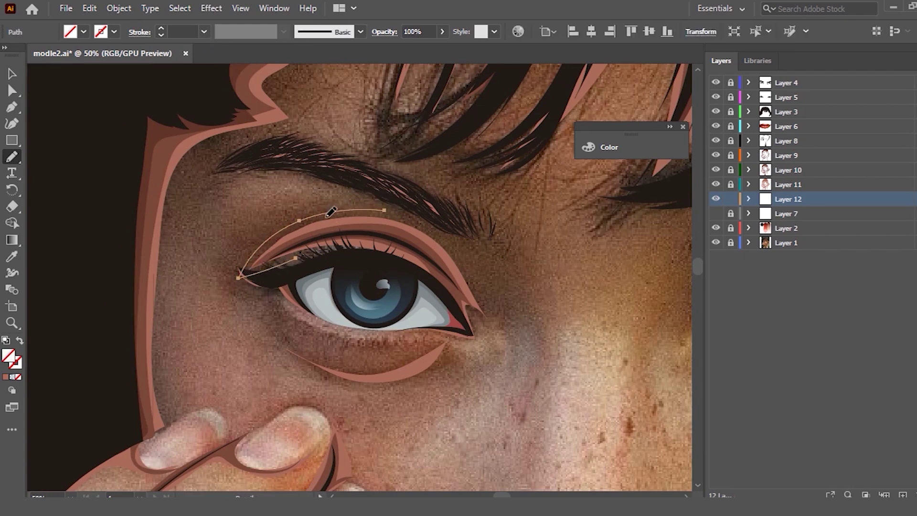
pyautogui.hotkey('ctrl', 'z')
# Step: Draw an outline over the left upper eyelid curving down under the eye, then deselect
pyautogui.moveTo(346, 208)
pyautogui.mouseDown()
pyautogui.moveTo(316, 206)
pyautogui.moveTo(302, 245)
pyautogui.mouseUp()
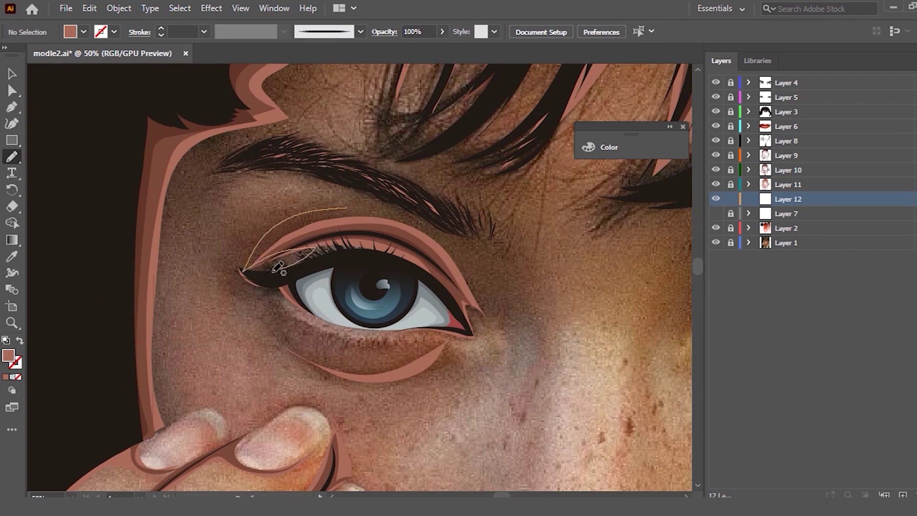
pyautogui.moveTo(316, 247); pyautogui.dragTo(286, 315)
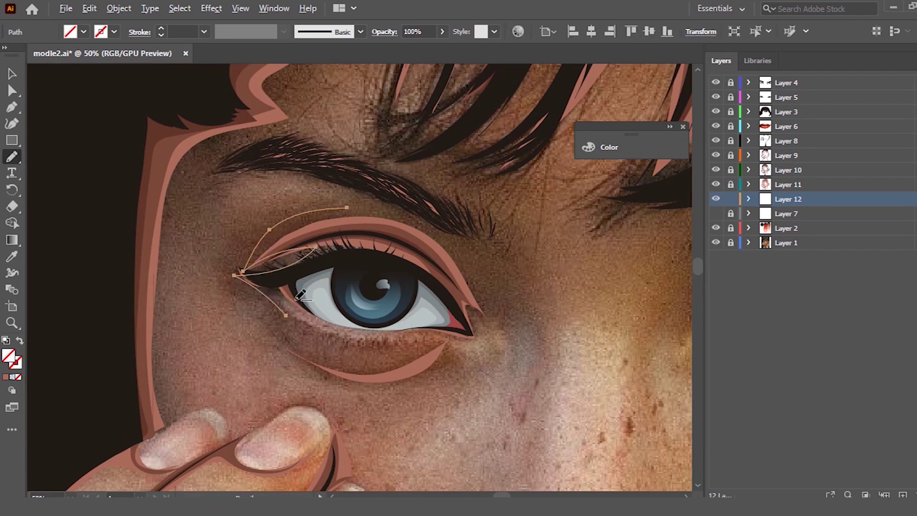
pyautogui.hotkey('ctrl', '-')
pyautogui.hotkey('ctrl', '-')
pyautogui.hotkey('ctrl', '-')
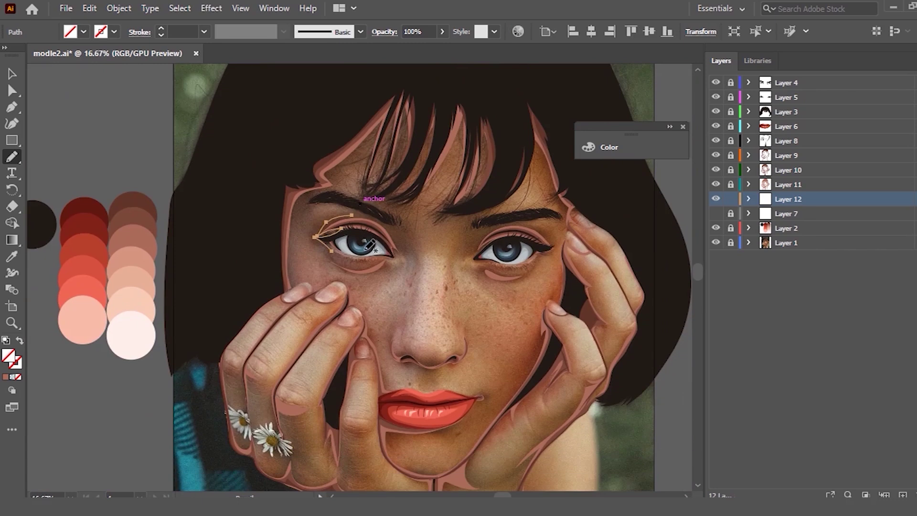
pyautogui.hotkey('ctrl', 'shift', 'a')
pyautogui.scroll(3, 363, 212)
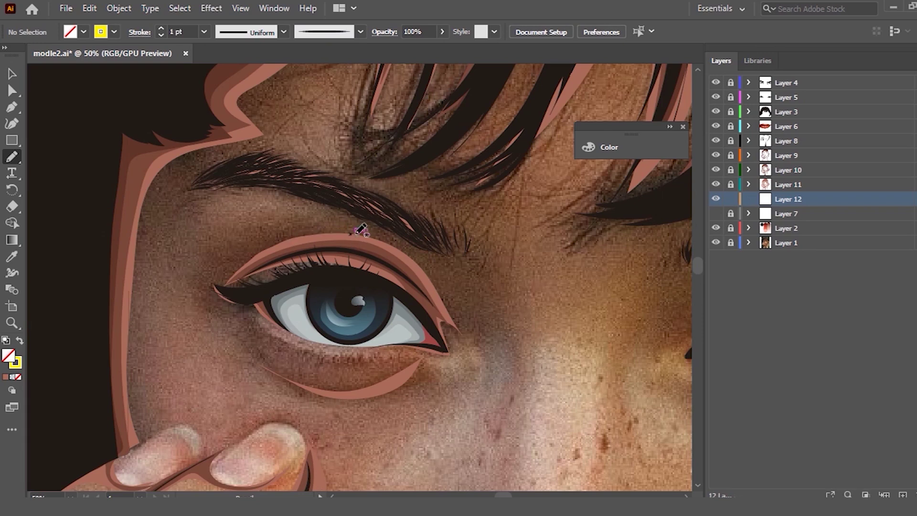
# Step: Trace the left eye's upper lid, lower contour and eyebrow with pencil paths
pyautogui.moveTo(355, 224)
pyautogui.mouseDown()
pyautogui.moveTo(321, 223)
pyautogui.moveTo(216, 290)
pyautogui.moveTo(400, 338)
pyautogui.mouseUp()
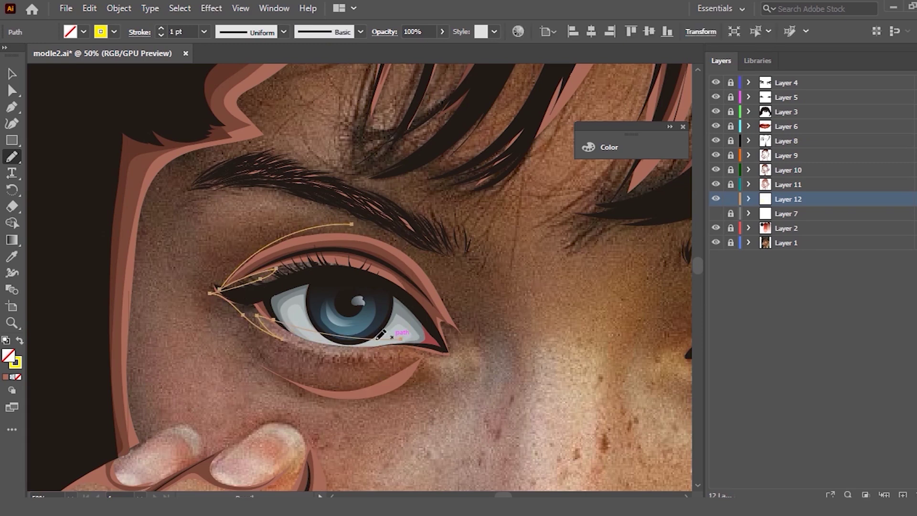
pyautogui.moveTo(339, 368)
pyautogui.mouseDown()
pyautogui.moveTo(256, 351)
pyautogui.moveTo(339, 397)
pyautogui.moveTo(449, 352)
pyautogui.mouseUp()
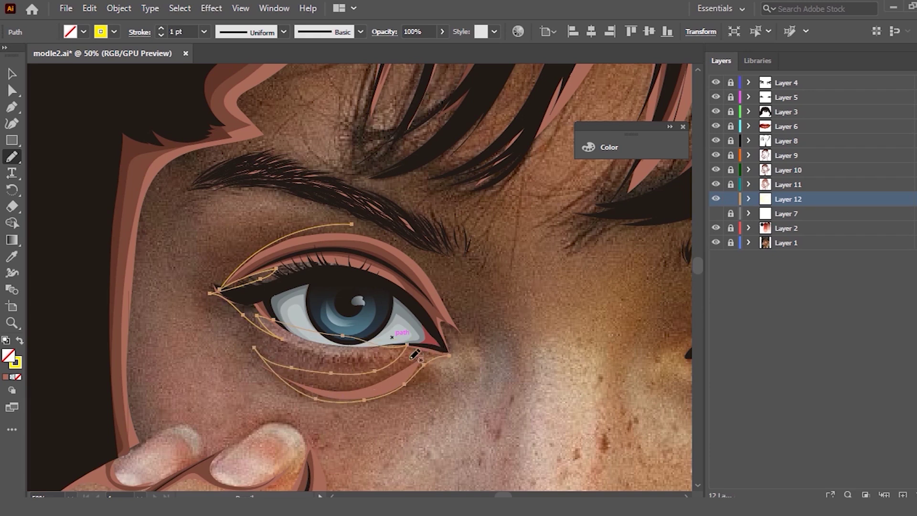
pyautogui.moveTo(462, 303); pyautogui.dragTo(422, 249)
pyautogui.moveTo(252, 170)
pyautogui.mouseDown()
pyautogui.moveTo(313, 192)
pyautogui.moveTo(338, 228)
pyautogui.moveTo(315, 174)
pyautogui.mouseUp()
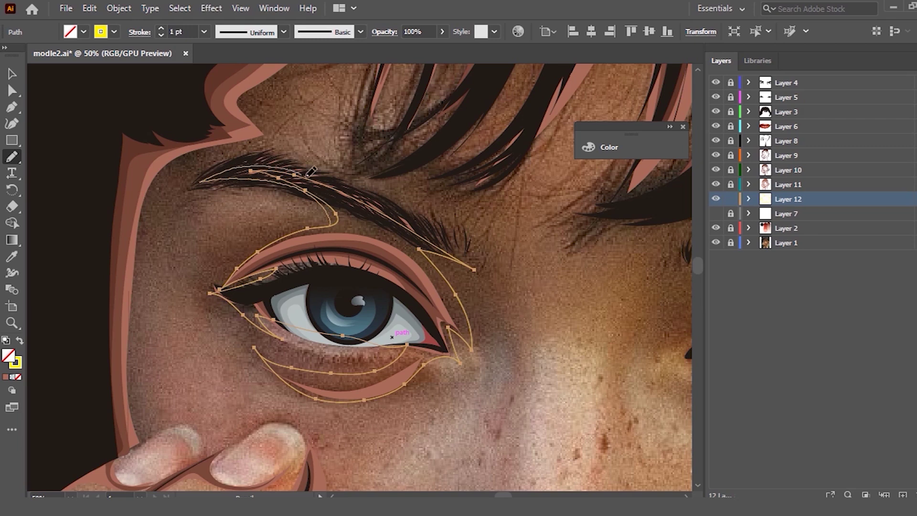
pyautogui.scroll(-3, 298, 205)
pyautogui.scroll(5, 358, 210)
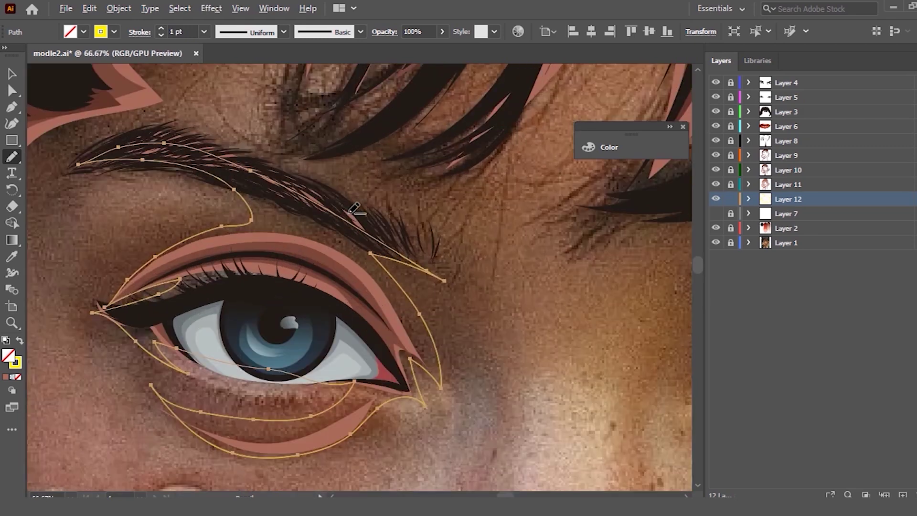
pyautogui.moveTo(406, 244); pyautogui.dragTo(265, 167)
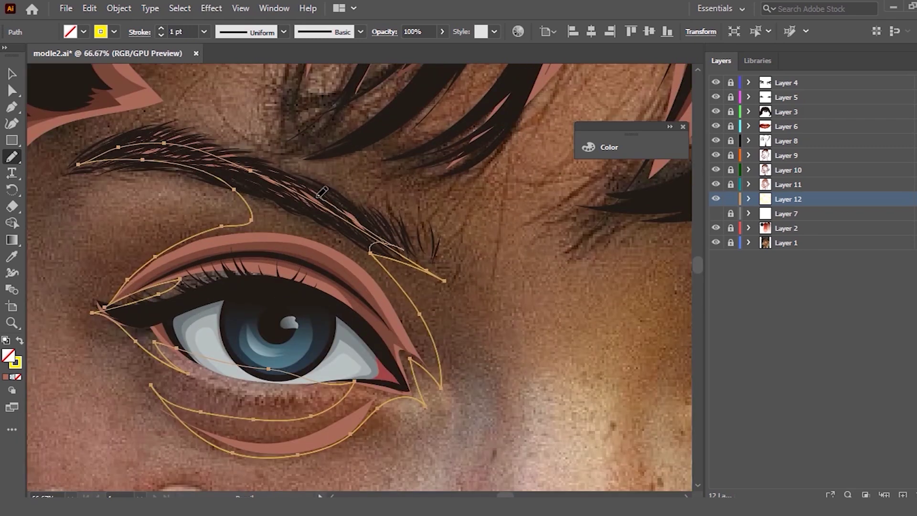
pyautogui.scroll(-2, 279, 188)
pyautogui.scroll(-2, 280, 188)
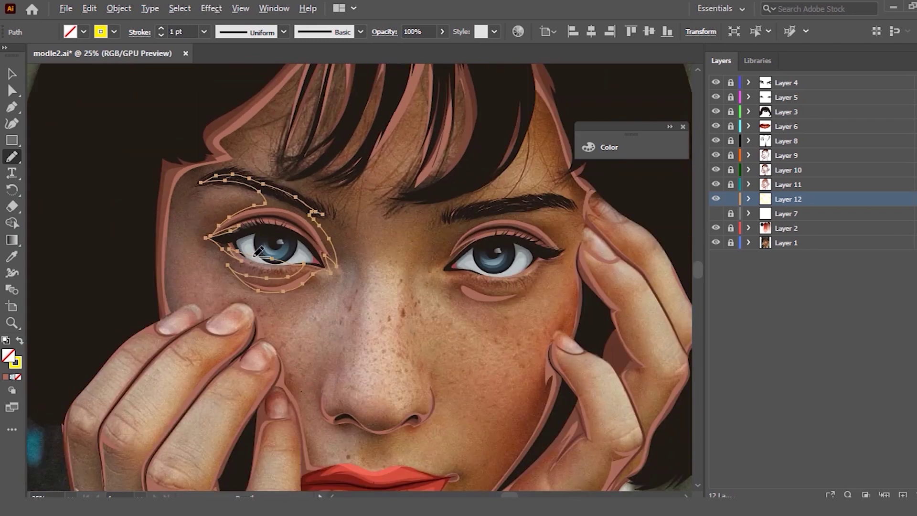
pyautogui.scroll(1, 133, 240)
pyautogui.scroll(1, 122, 256)
pyautogui.scroll(1, 122, 257)
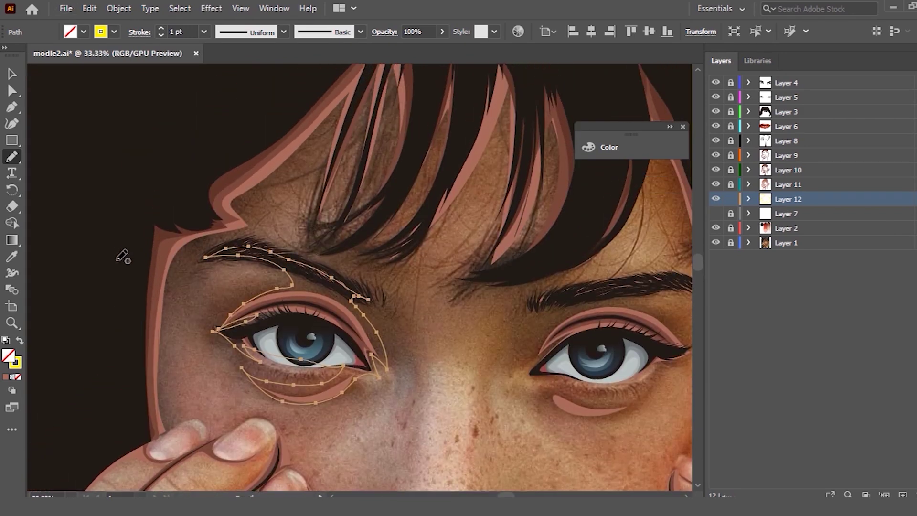
# Step: Redraw the eye contour running from the brow to the inner corner
pyautogui.moveTo(231, 323); pyautogui.dragTo(292, 281)
pyautogui.moveTo(236, 304); pyautogui.dragTo(229, 321)
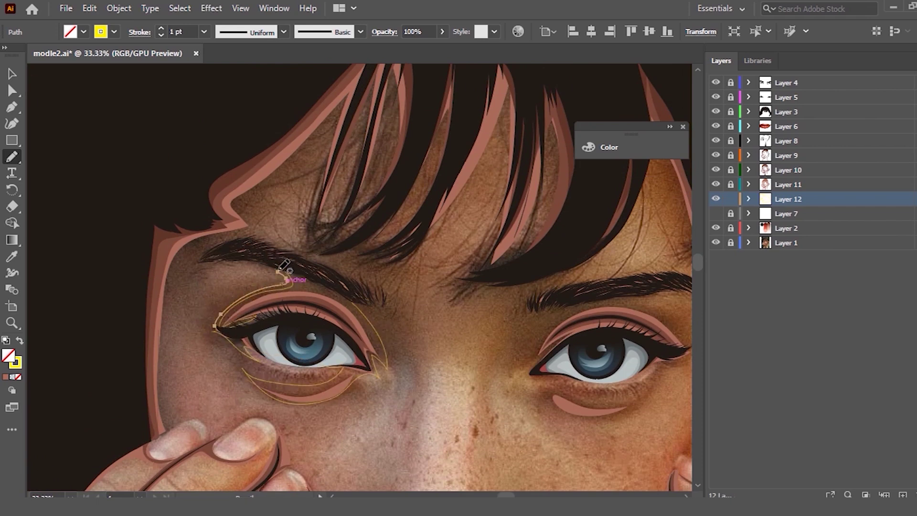
pyautogui.moveTo(288, 280)
pyautogui.mouseDown()
pyautogui.moveTo(224, 315)
pyautogui.moveTo(231, 310)
pyautogui.mouseUp()
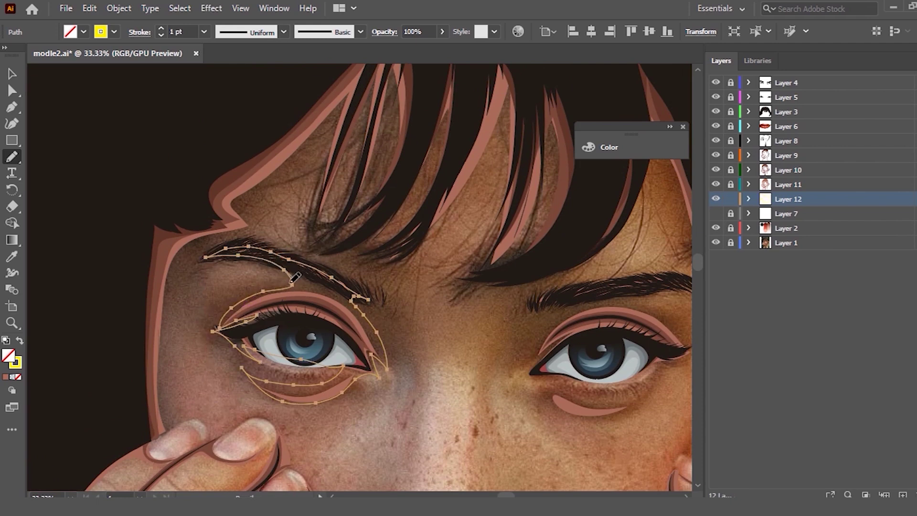
pyautogui.moveTo(242, 297)
pyautogui.mouseDown()
pyautogui.moveTo(221, 319)
pyautogui.moveTo(238, 332)
pyautogui.mouseUp()
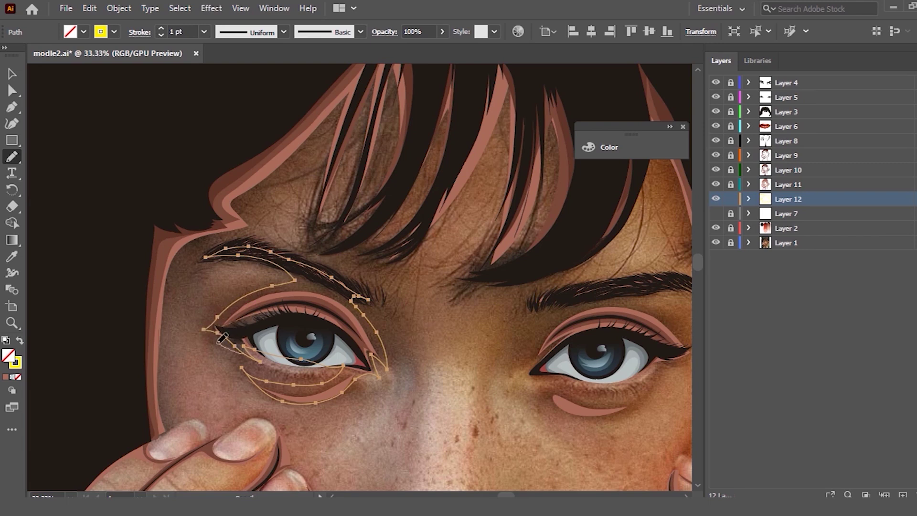
pyautogui.moveTo(235, 310); pyautogui.dragTo(210, 353)
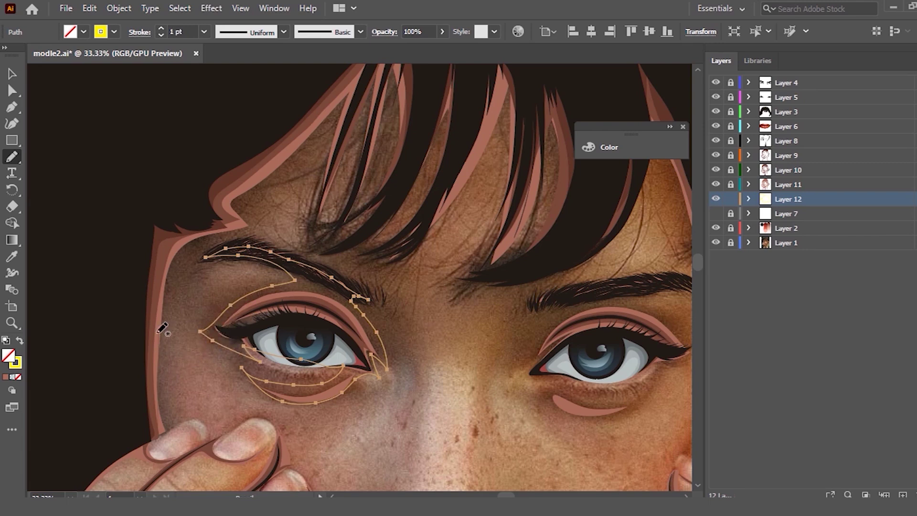
# Step: Trace the face edge from cheek to brow and reshape the brow-fringe path into a peak
pyautogui.moveTo(178, 427)
pyautogui.mouseDown()
pyautogui.moveTo(241, 224)
pyautogui.moveTo(337, 117)
pyautogui.moveTo(315, 222)
pyautogui.moveTo(377, 84)
pyautogui.moveTo(352, 200)
pyautogui.moveTo(393, 82)
pyautogui.moveTo(387, 184)
pyautogui.moveTo(425, 151)
pyautogui.moveTo(440, 153)
pyautogui.moveTo(391, 239)
pyautogui.moveTo(495, 153)
pyautogui.moveTo(504, 172)
pyautogui.moveTo(492, 269)
pyautogui.moveTo(552, 175)
pyautogui.moveTo(519, 266)
pyautogui.moveTo(632, 205)
pyautogui.moveTo(670, 146)
pyautogui.mouseUp()
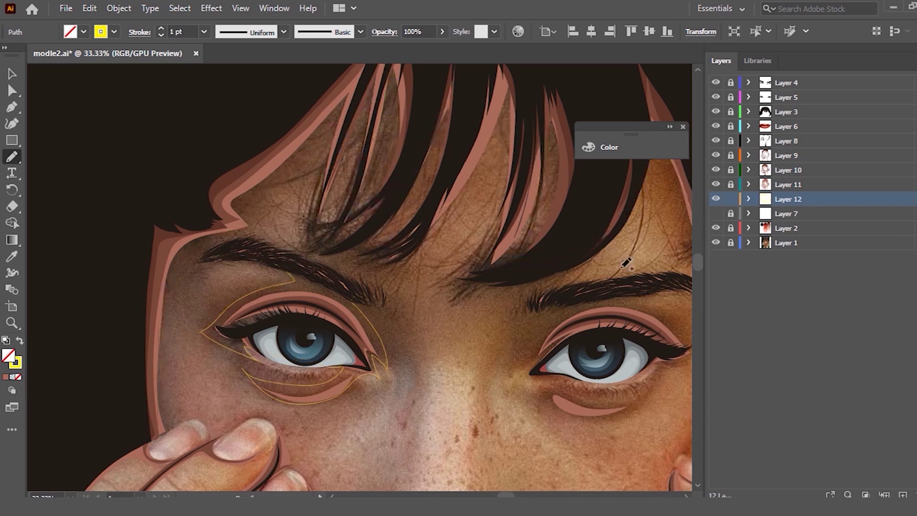
pyautogui.keyDown('alt'); pyautogui.scroll(-2, 524, 285); pyautogui.keyUp('alt')
pyautogui.keyDown('alt'); pyautogui.scroll(2, 380, 231); pyautogui.keyUp('alt')
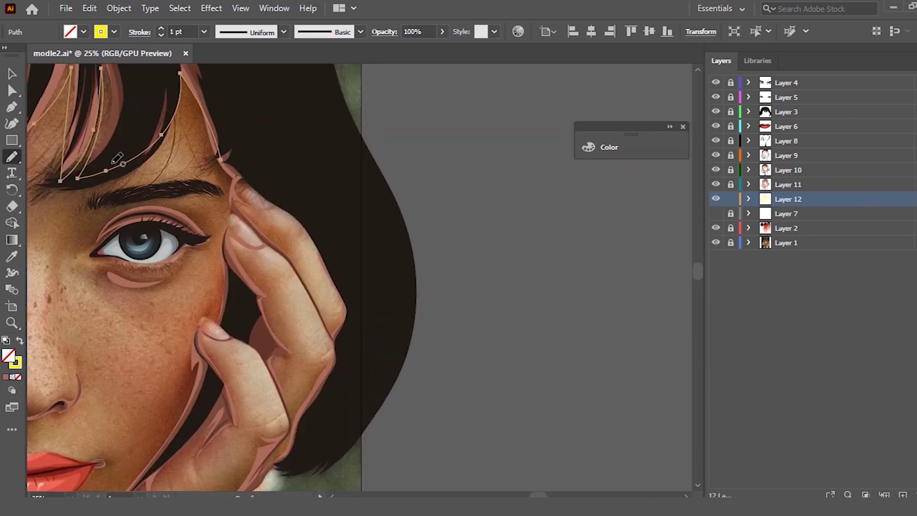
pyautogui.keyDown('alt'); pyautogui.scroll(1, 152, 147); pyautogui.keyUp('alt')
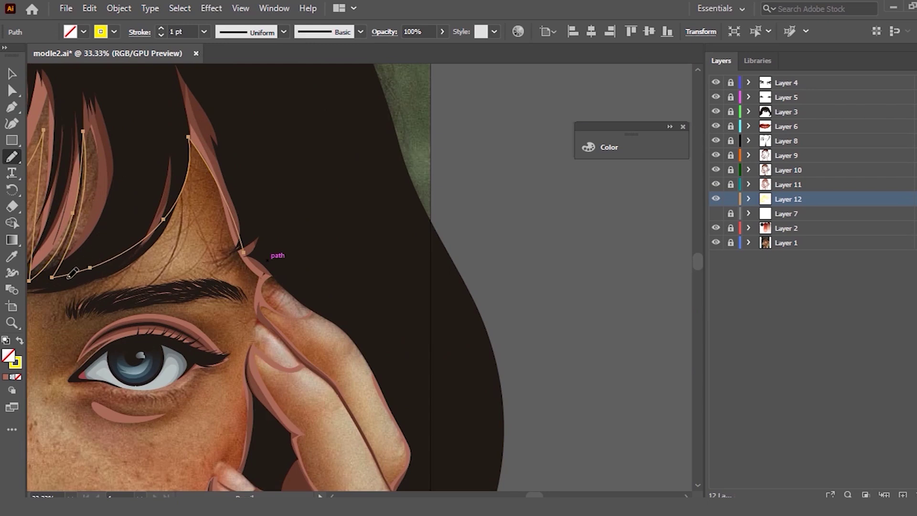
pyautogui.moveTo(163, 238)
pyautogui.mouseDown()
pyautogui.moveTo(194, 189)
pyautogui.moveTo(248, 258)
pyautogui.mouseUp()
pyautogui.hotkey('ctrl', 'shift', 'a')
pyautogui.hotkey('ctrl', 'z')
pyautogui.hotkey('ctrl', 'z')
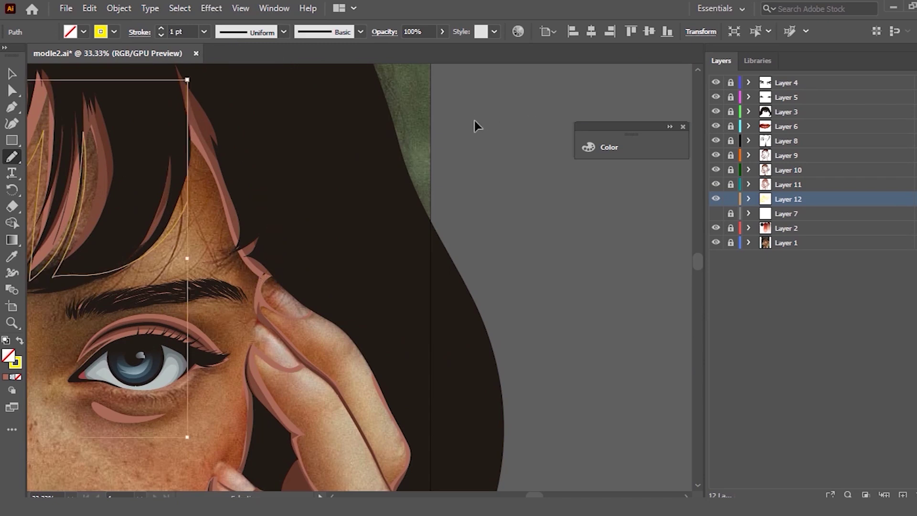
# Step: Draw the hair-edge stroke, an arc over the head, and a fringe strand outline
pyautogui.moveTo(193, 163)
pyautogui.mouseDown()
pyautogui.moveTo(236, 251)
pyautogui.moveTo(287, 86)
pyautogui.mouseUp()
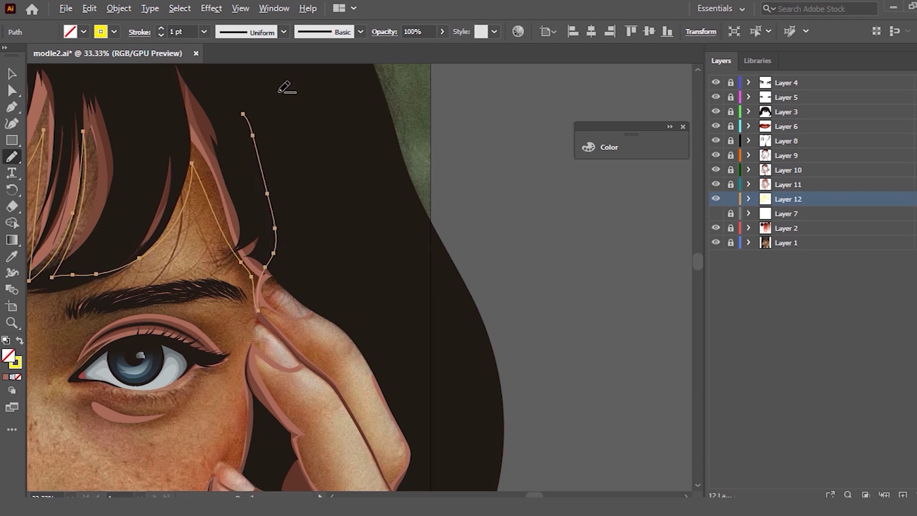
pyautogui.hotkey('ctrl', '-')
pyautogui.hotkey('ctrl', '-')
pyautogui.hotkey('ctrl', '-')
pyautogui.hotkey('ctrl', '+')
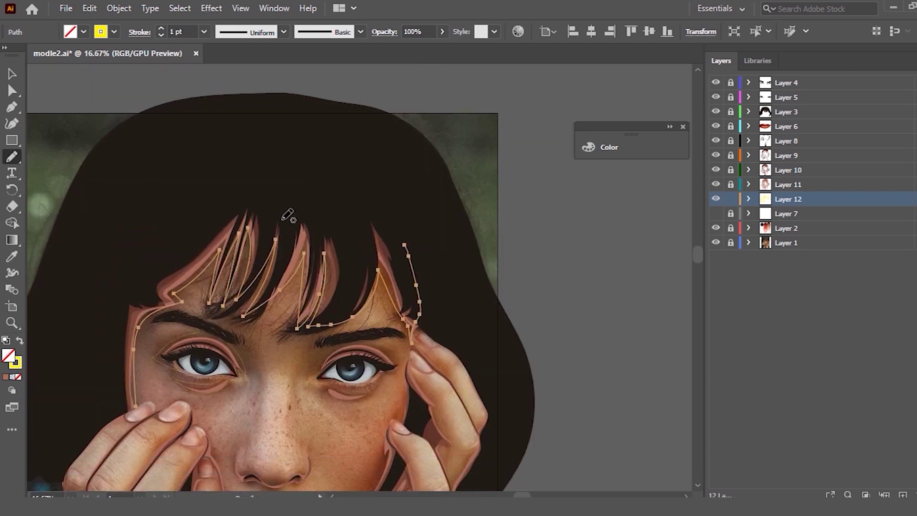
pyautogui.moveTo(405, 245); pyautogui.dragTo(121, 380)
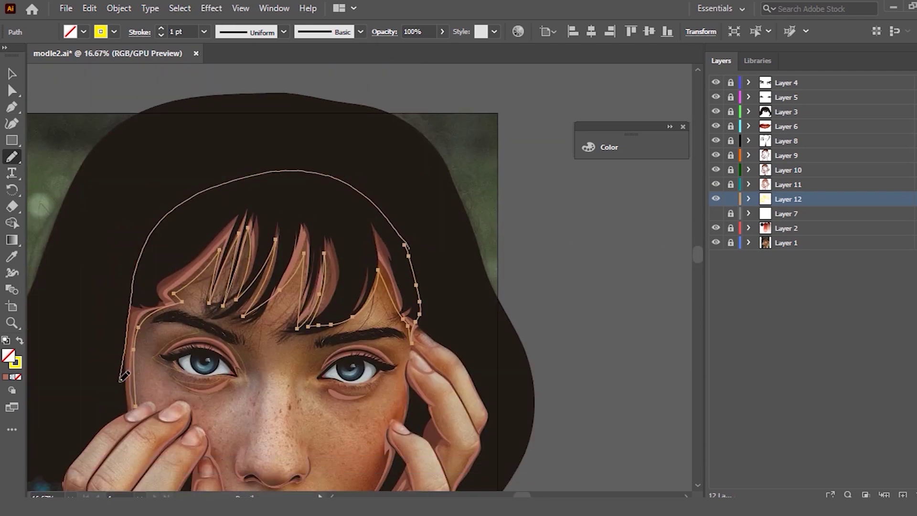
pyautogui.scroll(1, 291, 351)
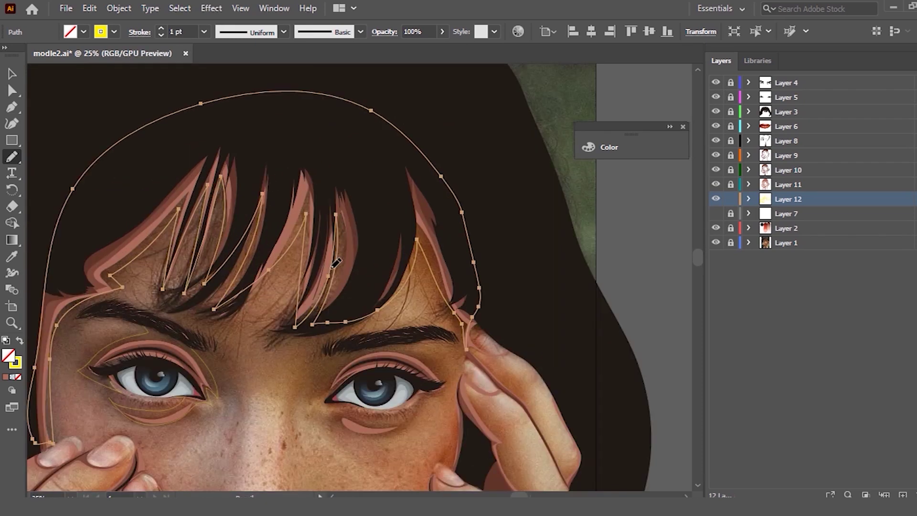
pyautogui.moveTo(276, 327); pyautogui.dragTo(235, 286)
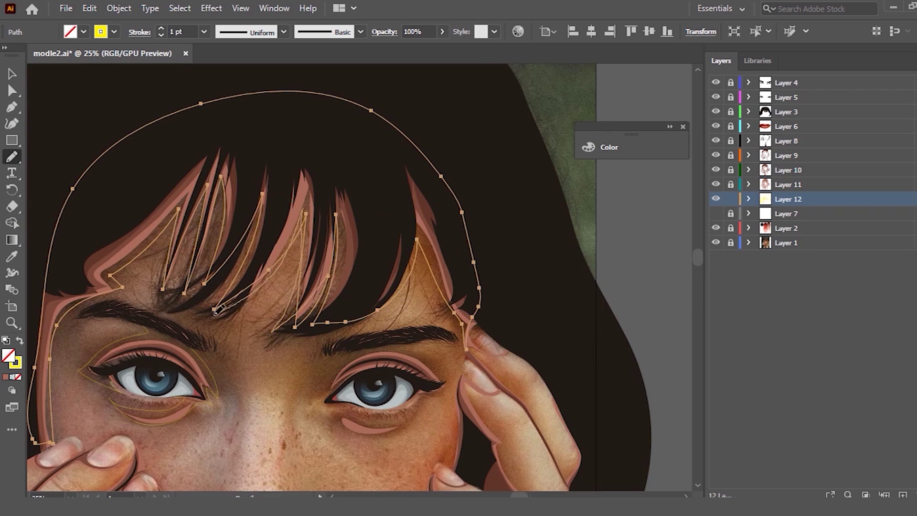
pyautogui.scroll(-2, 223, 266)
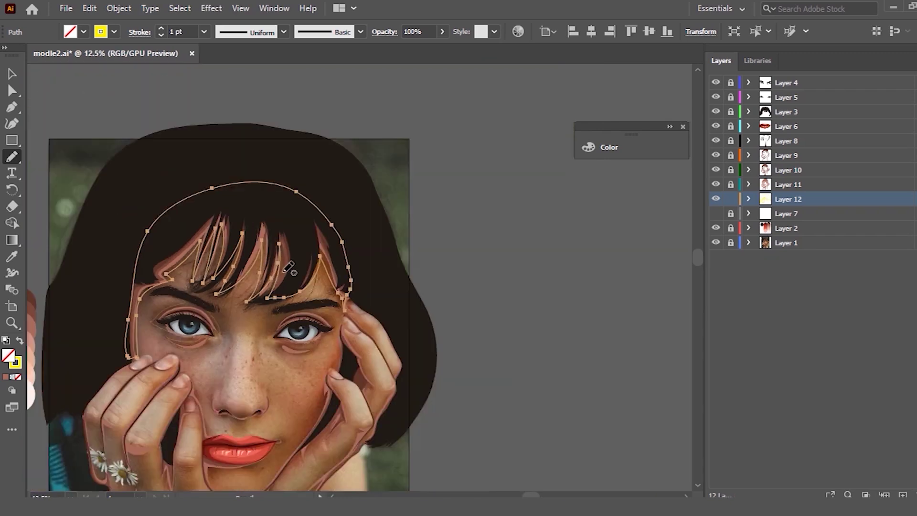
pyautogui.scroll(1, 263, 244)
pyautogui.scroll(2, 263, 245)
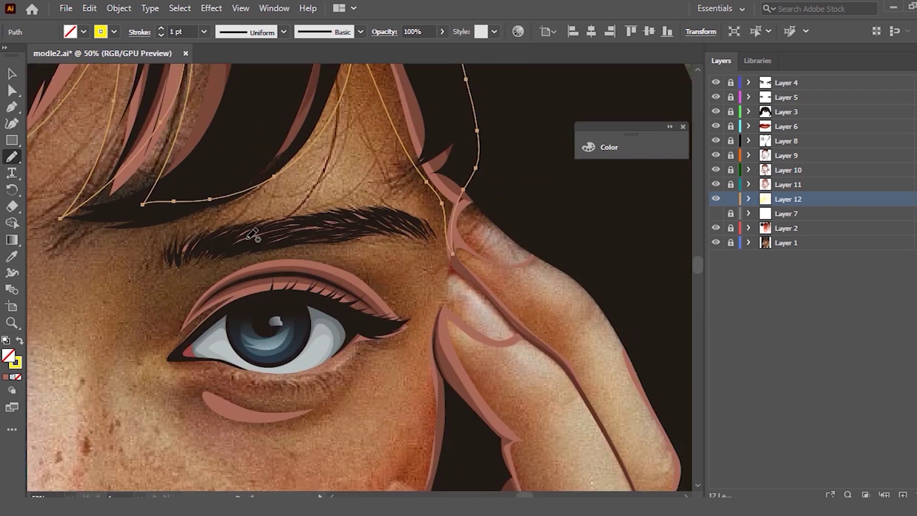
# Step: Outline the second eye from the brow down to its corner and under the eye
pyautogui.moveTo(178, 244); pyautogui.dragTo(191, 262)
pyautogui.moveTo(234, 235)
pyautogui.mouseDown()
pyautogui.moveTo(178, 301)
pyautogui.moveTo(167, 348)
pyautogui.moveTo(196, 354)
pyautogui.moveTo(184, 380)
pyautogui.mouseUp()
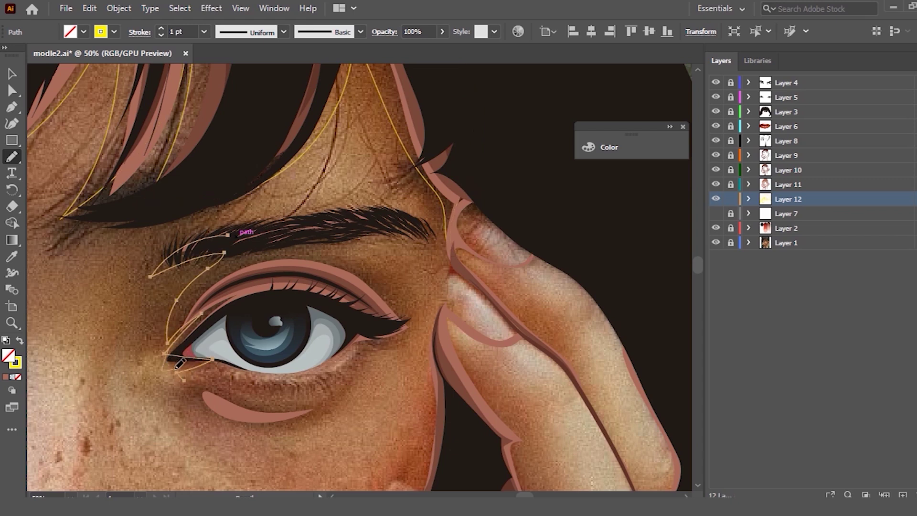
pyautogui.moveTo(191, 382)
pyautogui.mouseDown()
pyautogui.moveTo(261, 419)
pyautogui.moveTo(355, 382)
pyautogui.mouseUp()
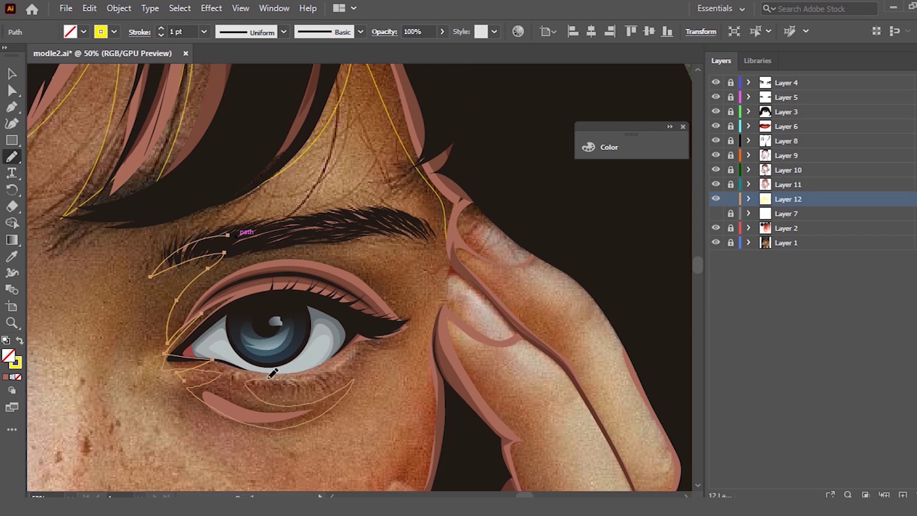
pyautogui.moveTo(384, 286); pyautogui.dragTo(406, 311)
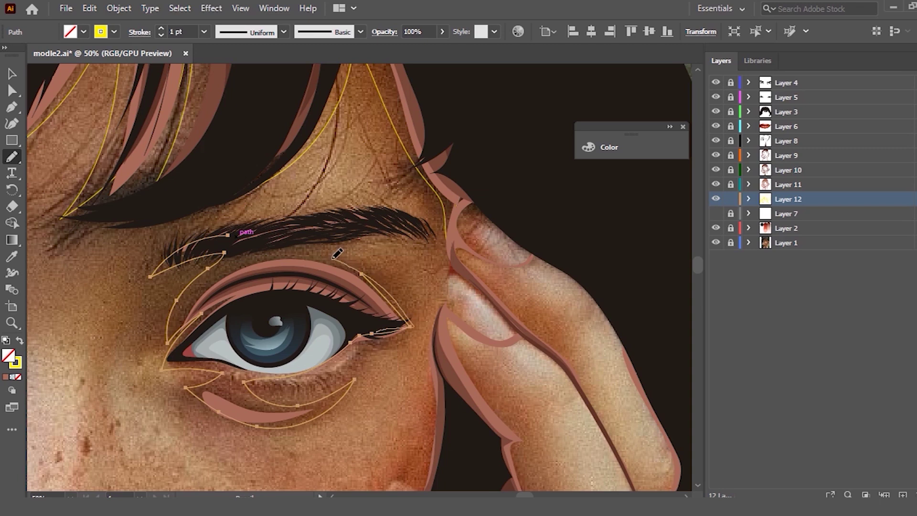
# Step: Outline its eyebrow and the shadow beneath the inner eye corner
pyautogui.moveTo(293, 247)
pyautogui.mouseDown()
pyautogui.moveTo(420, 223)
pyautogui.moveTo(330, 218)
pyautogui.moveTo(223, 238)
pyautogui.moveTo(215, 258)
pyautogui.mouseUp()
pyautogui.scroll(-1, 231, 260)
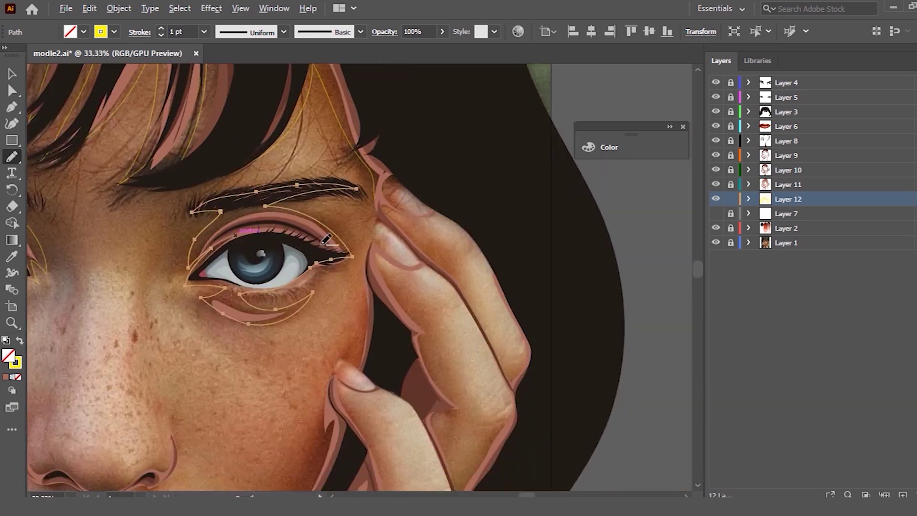
pyautogui.scroll(-2, 250, 229)
pyautogui.scroll(3, 258, 215)
pyautogui.scroll(1, 271, 196)
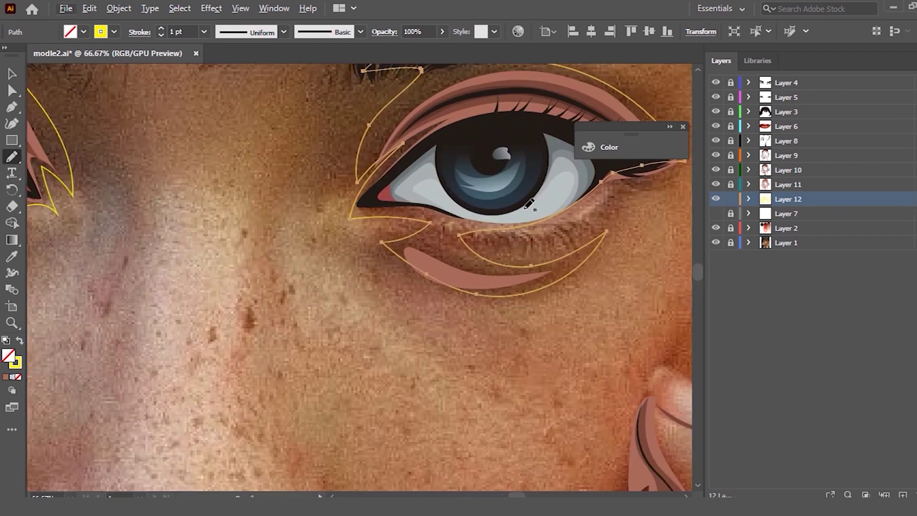
pyautogui.moveTo(354, 206); pyautogui.dragTo(431, 225)
pyautogui.moveTo(370, 233); pyautogui.dragTo(418, 262)
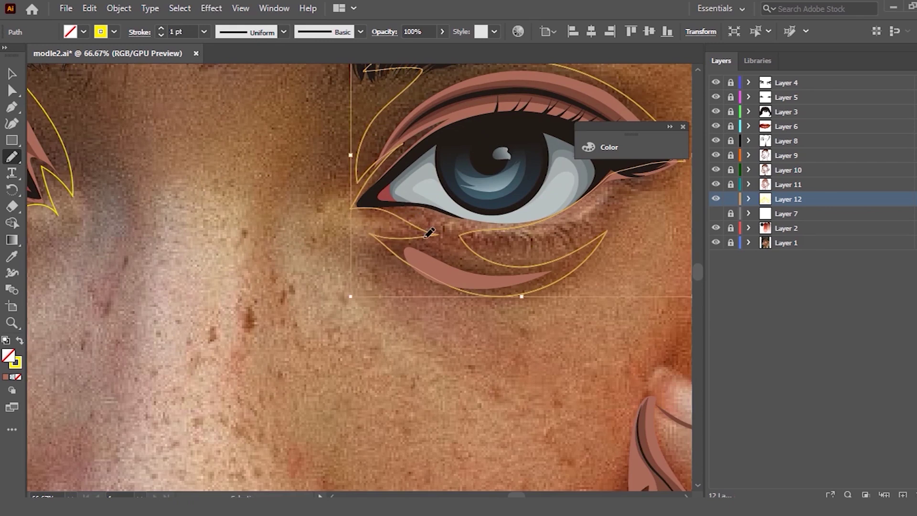
pyautogui.keyDown('alt'); pyautogui.scroll(-2, 440, 175); pyautogui.keyUp('alt')
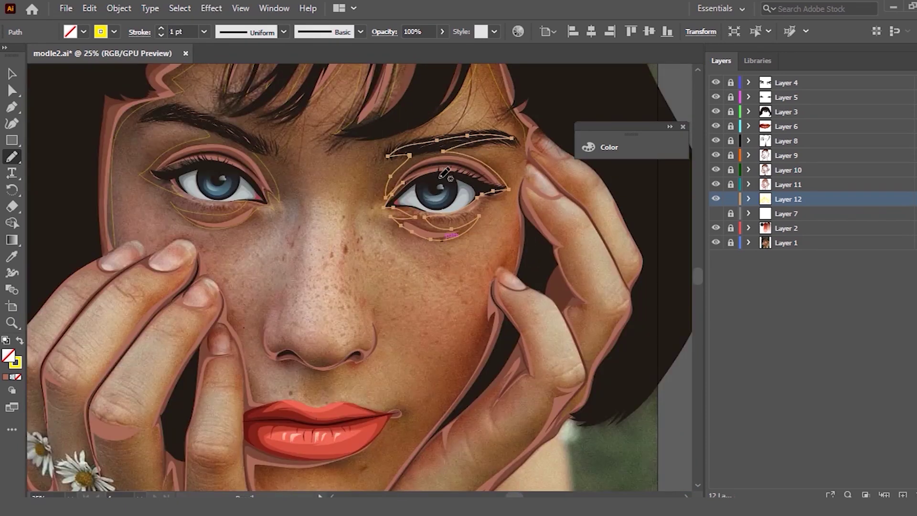
pyautogui.keyDown('alt'); pyautogui.scroll(1, 422, 258); pyautogui.keyUp('alt')
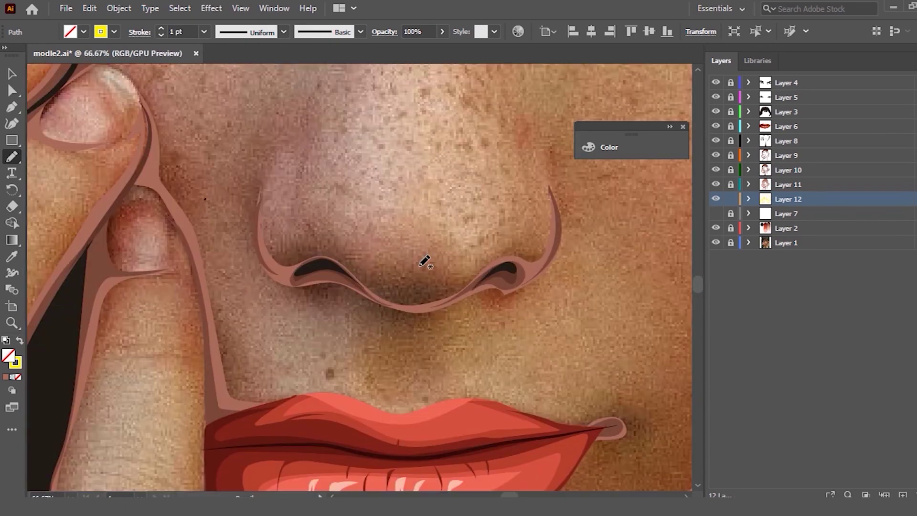
# Step: Draw a pencil path around the nostrils and along the nose base
pyautogui.moveTo(260, 175); pyautogui.dragTo(304, 279)
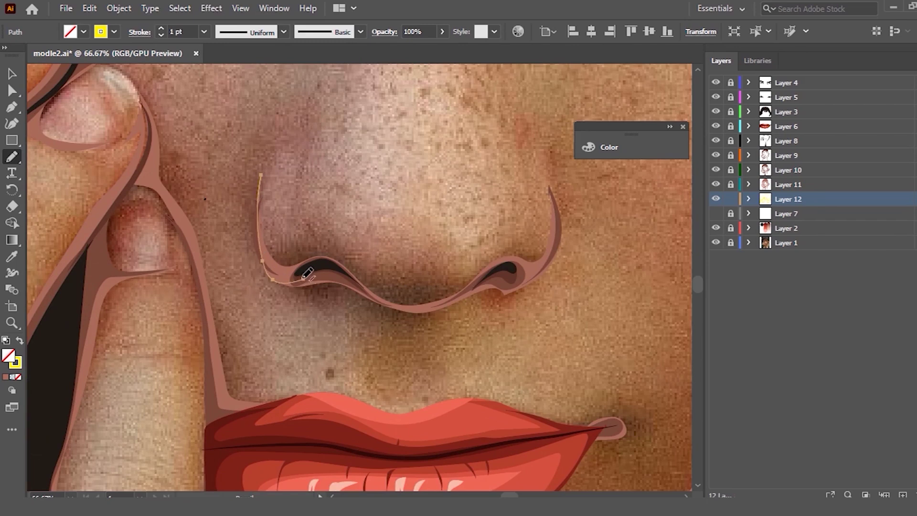
pyautogui.moveTo(326, 288); pyautogui.dragTo(328, 287)
pyautogui.moveTo(262, 262); pyautogui.dragTo(302, 293)
pyautogui.moveTo(431, 321); pyautogui.dragTo(429, 320)
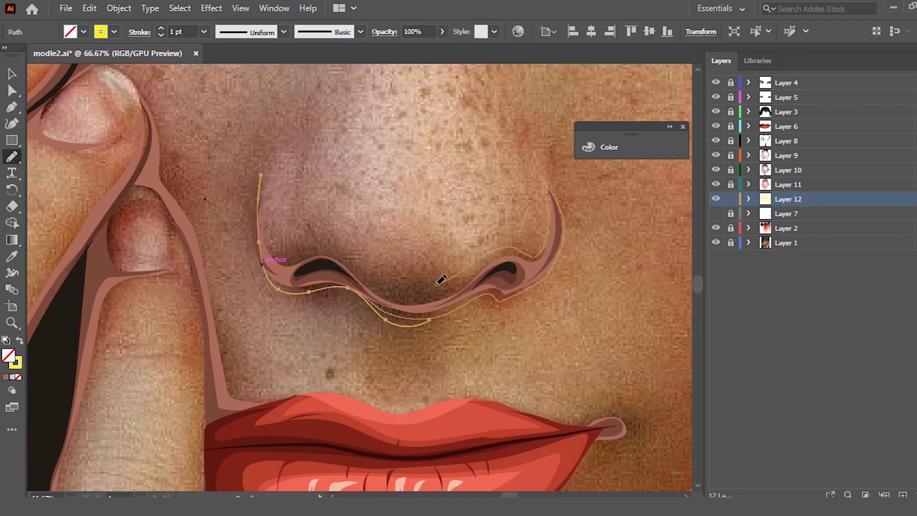
pyautogui.moveTo(282, 164)
pyautogui.mouseDown()
pyautogui.moveTo(258, 194)
pyautogui.moveTo(282, 246)
pyautogui.mouseUp()
# Step: Sharpen the nose path's right tip and reshape its left side
pyautogui.scroll(-1, 352, 168)
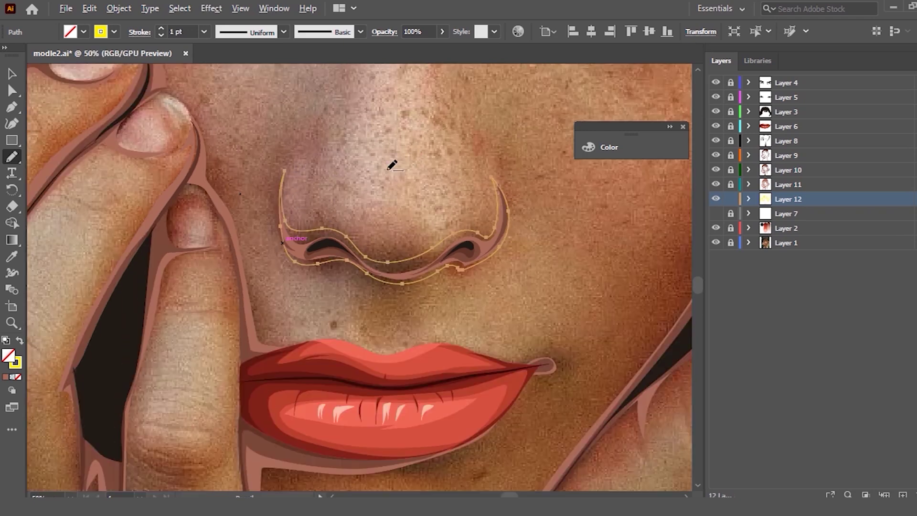
pyautogui.scroll(2, 439, 166)
pyautogui.moveTo(554, 153); pyautogui.dragTo(593, 267)
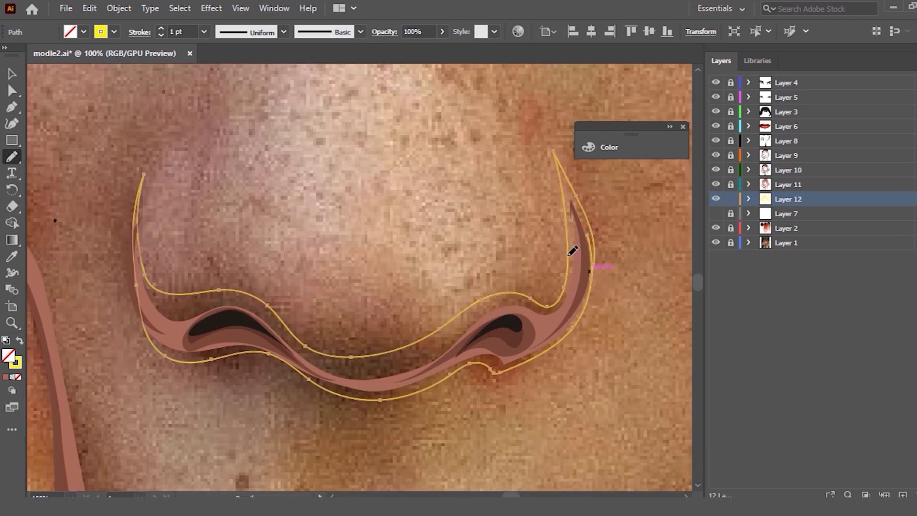
pyautogui.moveTo(140, 197)
pyautogui.mouseDown()
pyautogui.moveTo(134, 262)
pyautogui.moveTo(181, 353)
pyautogui.mouseUp()
pyautogui.scroll(-2, 208, 321)
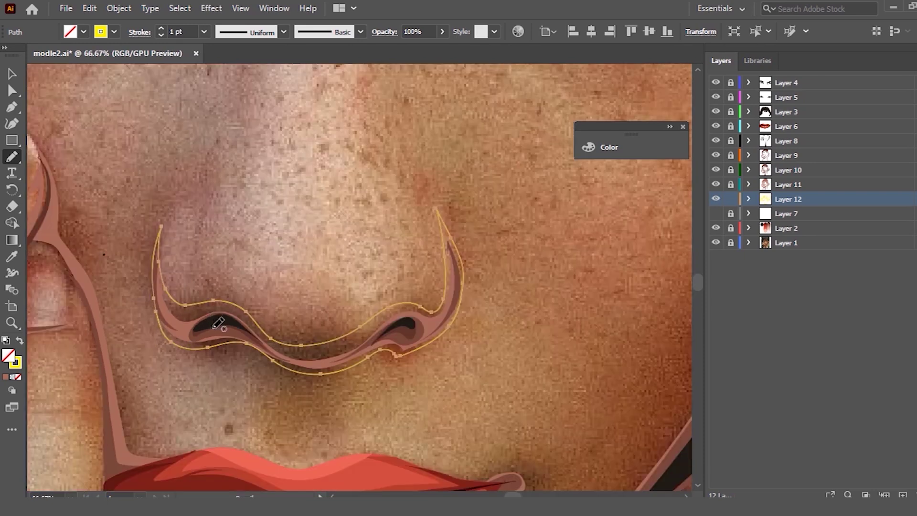
pyautogui.scroll(-2, 210, 319)
pyautogui.scroll(-3, 329, 256)
pyautogui.scroll(1, 285, 286)
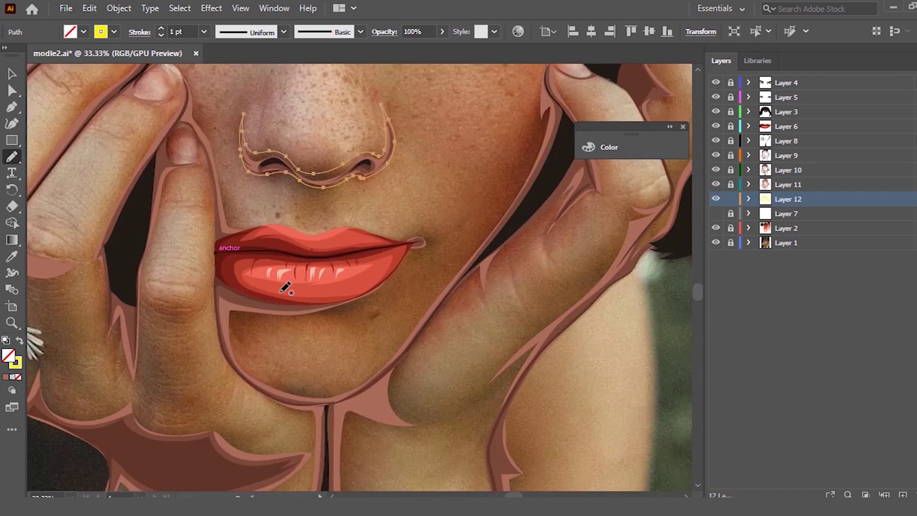
# Step: Loop the right lip corner and trace the shadow from the lower lip down the chin
pyautogui.moveTo(416, 244)
pyautogui.mouseDown()
pyautogui.moveTo(397, 247)
pyautogui.moveTo(377, 290)
pyautogui.mouseUp()
pyautogui.moveTo(304, 324)
pyautogui.mouseDown()
pyautogui.moveTo(321, 394)
pyautogui.moveTo(262, 389)
pyautogui.moveTo(221, 328)
pyautogui.moveTo(221, 190)
pyautogui.moveTo(200, 138)
pyautogui.moveTo(235, 226)
pyautogui.moveTo(287, 277)
pyautogui.moveTo(379, 255)
pyautogui.moveTo(385, 282)
pyautogui.mouseUp()
pyautogui.scroll(2, 313, 339)
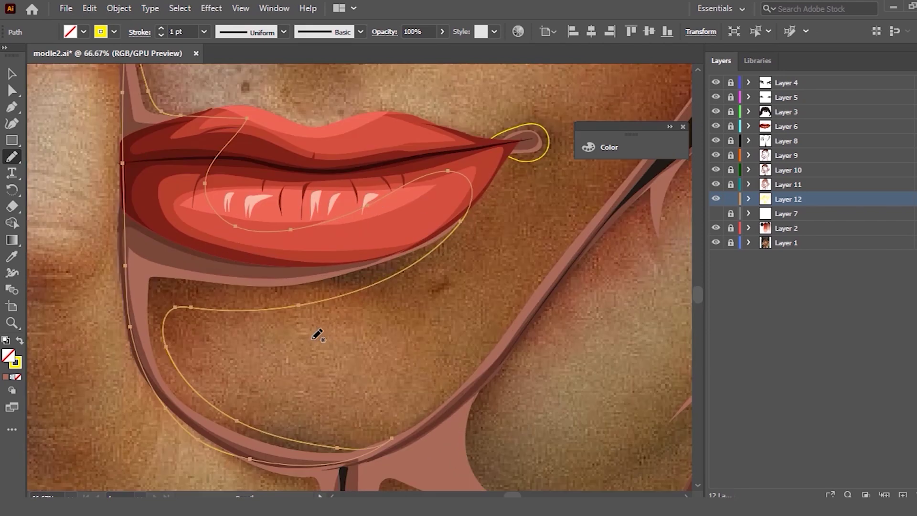
pyautogui.moveTo(390, 271)
pyautogui.mouseDown()
pyautogui.moveTo(266, 293)
pyautogui.moveTo(178, 280)
pyautogui.mouseUp()
pyautogui.moveTo(170, 323); pyautogui.dragTo(178, 356)
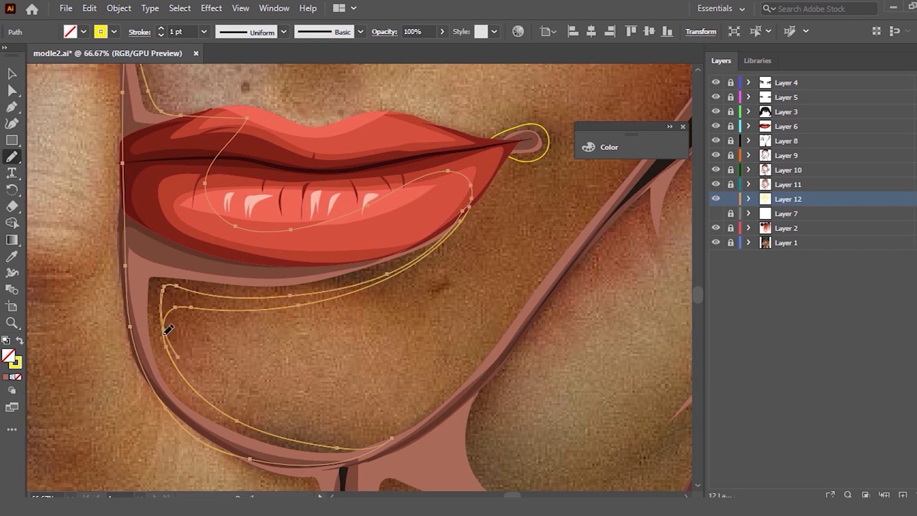
# Step: Redraw the lower-left curve of the chin shadow path
pyautogui.moveTo(161, 320); pyautogui.dragTo(206, 401)
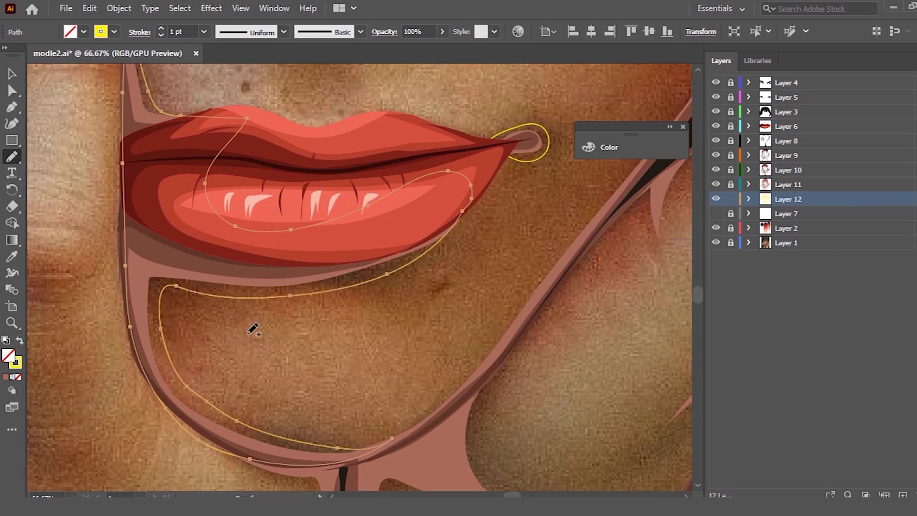
pyautogui.scroll(-3, 253, 330)
pyautogui.scroll(3, 475, 272)
pyautogui.scroll(1, 475, 272)
pyautogui.scroll(-1, 492, 262)
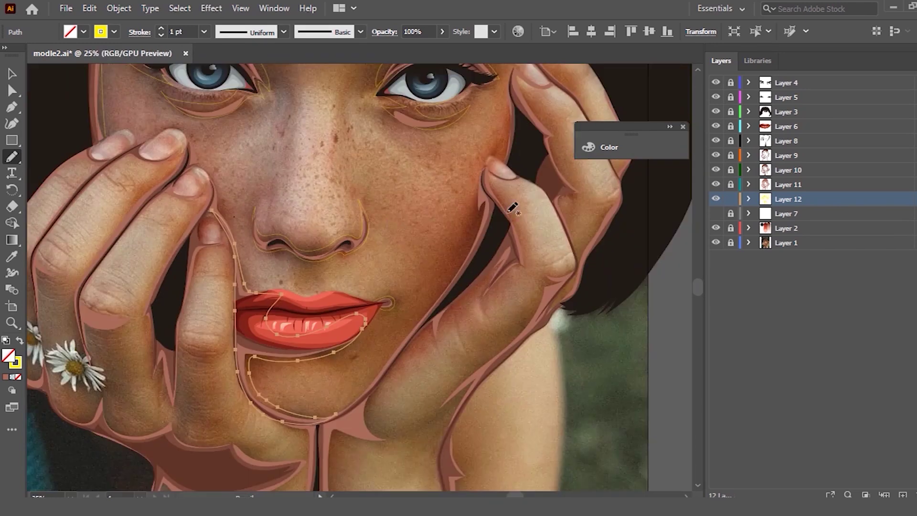
pyautogui.scroll(1, 477, 205)
pyautogui.scroll(1, 502, 188)
pyautogui.scroll(-1, 496, 172)
pyautogui.scroll(2, 477, 148)
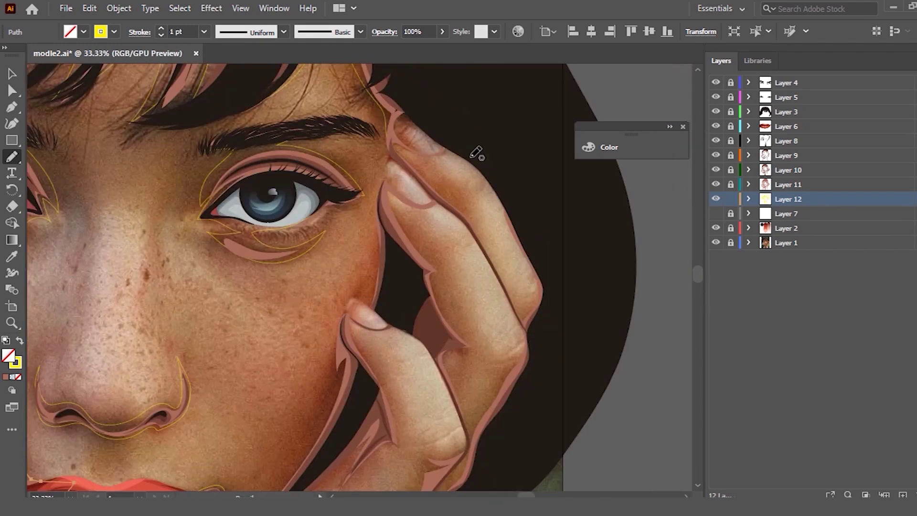
# Step: Trace the outer edges of the fingers beside the eye, discarding a stray fingertip stroke
pyautogui.moveTo(404, 128)
pyautogui.mouseDown()
pyautogui.moveTo(467, 193)
pyautogui.moveTo(487, 253)
pyautogui.mouseUp()
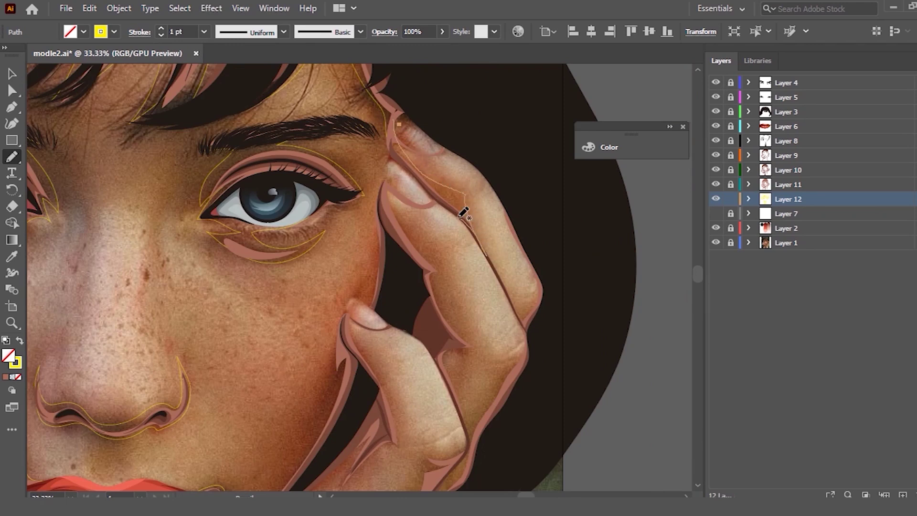
pyautogui.moveTo(465, 215); pyautogui.dragTo(395, 111)
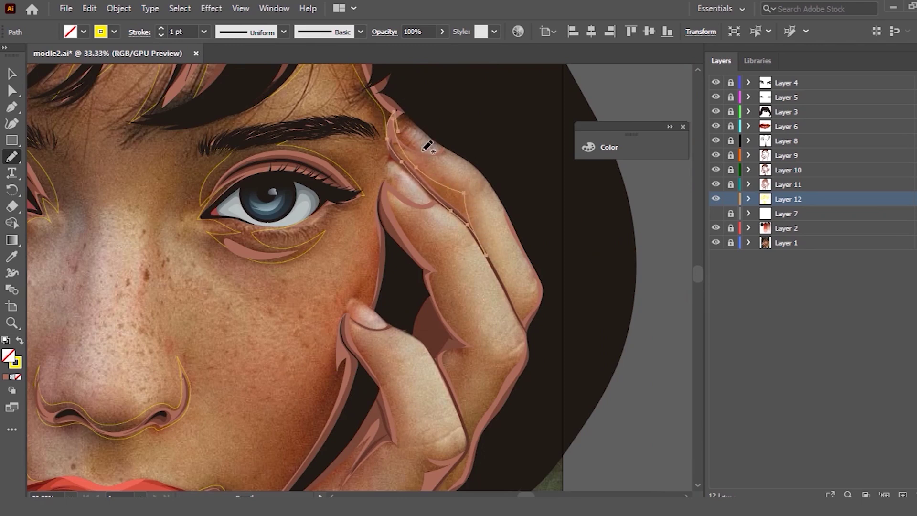
pyautogui.moveTo(453, 137)
pyautogui.mouseDown()
pyautogui.moveTo(447, 159)
pyautogui.moveTo(531, 274)
pyautogui.mouseUp()
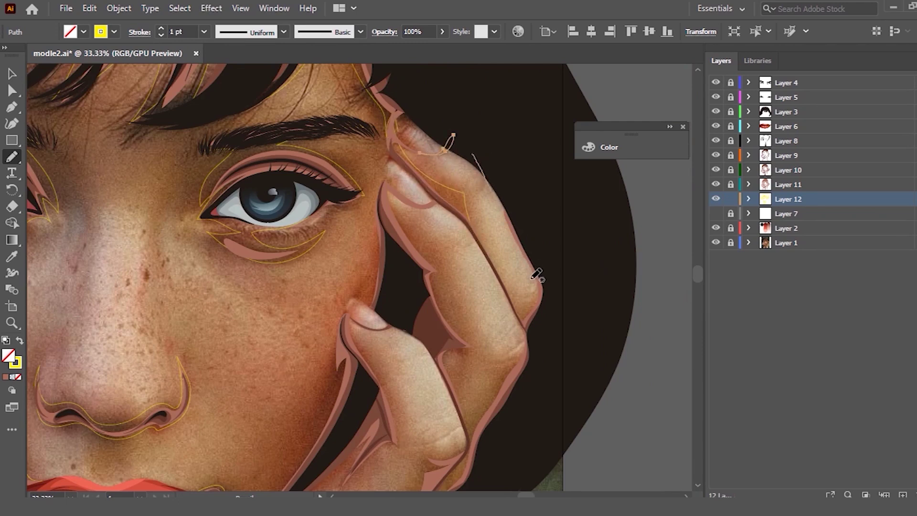
pyautogui.moveTo(531, 274); pyautogui.dragTo(489, 186)
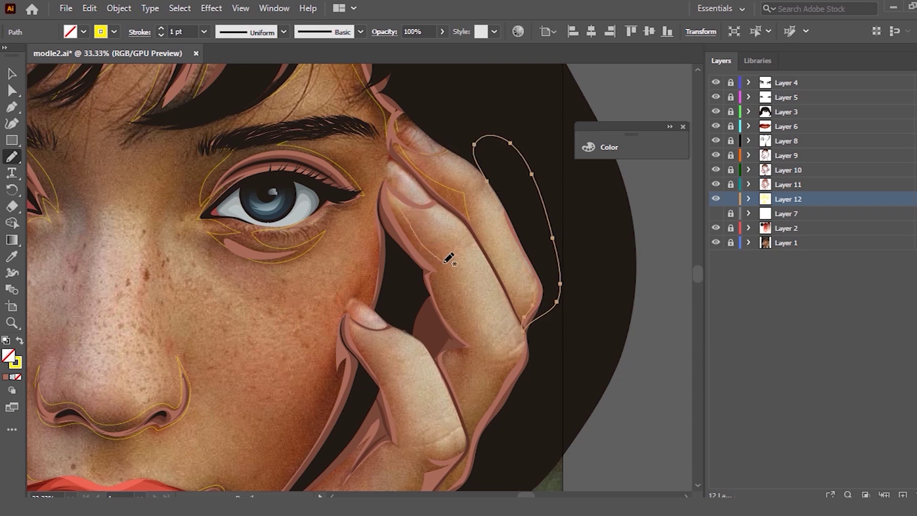
pyautogui.moveTo(409, 209)
pyautogui.mouseDown()
pyautogui.moveTo(390, 206)
pyautogui.moveTo(398, 198)
pyautogui.moveTo(446, 262)
pyautogui.moveTo(446, 291)
pyautogui.moveTo(468, 337)
pyautogui.moveTo(453, 355)
pyautogui.moveTo(468, 397)
pyautogui.moveTo(456, 395)
pyautogui.moveTo(428, 298)
pyautogui.moveTo(385, 207)
pyautogui.moveTo(396, 191)
pyautogui.moveTo(371, 292)
pyautogui.moveTo(387, 313)
pyautogui.moveTo(385, 187)
pyautogui.mouseUp()
pyautogui.hotkey('ctrl', 'z')
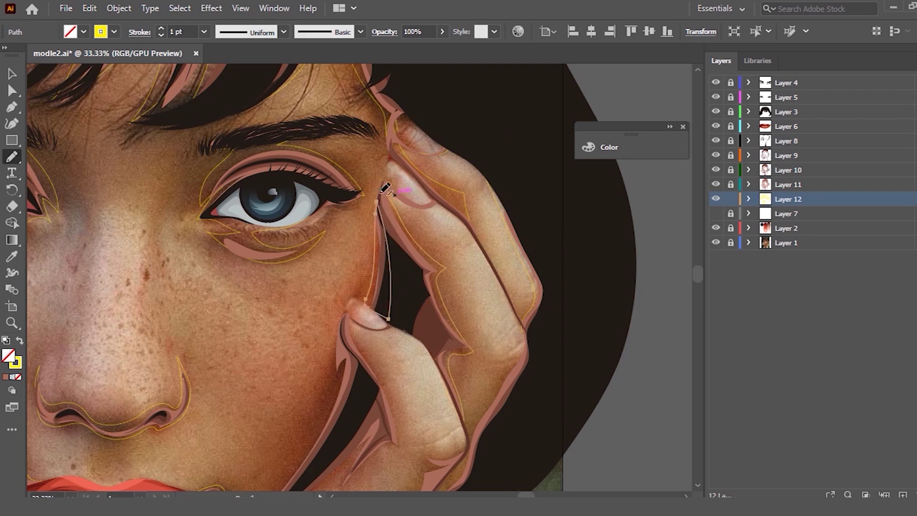
# Step: Try a path along the finger's left edge toward the lips, then undo it
pyautogui.scroll(-1, 377, 201)
pyautogui.scroll(-4, 338, 241)
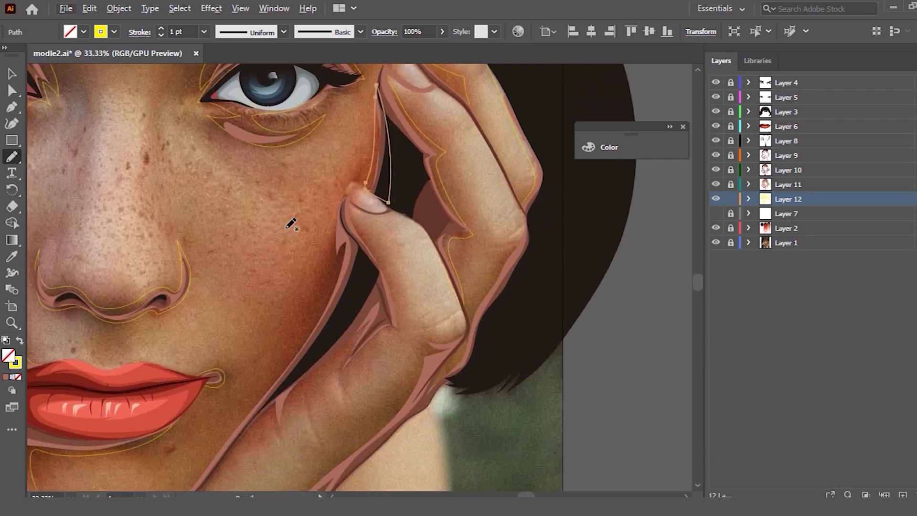
pyautogui.moveTo(344, 195)
pyautogui.mouseDown()
pyautogui.moveTo(259, 393)
pyautogui.moveTo(196, 485)
pyautogui.mouseUp()
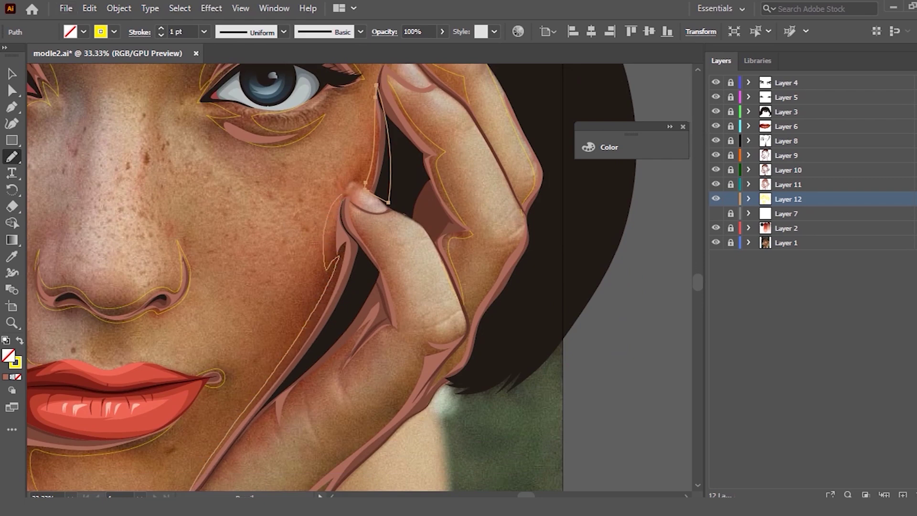
pyautogui.scroll(-3, 380, 271)
pyautogui.scroll(-1, 380, 271)
pyautogui.hotkey('ctrl', 'z')
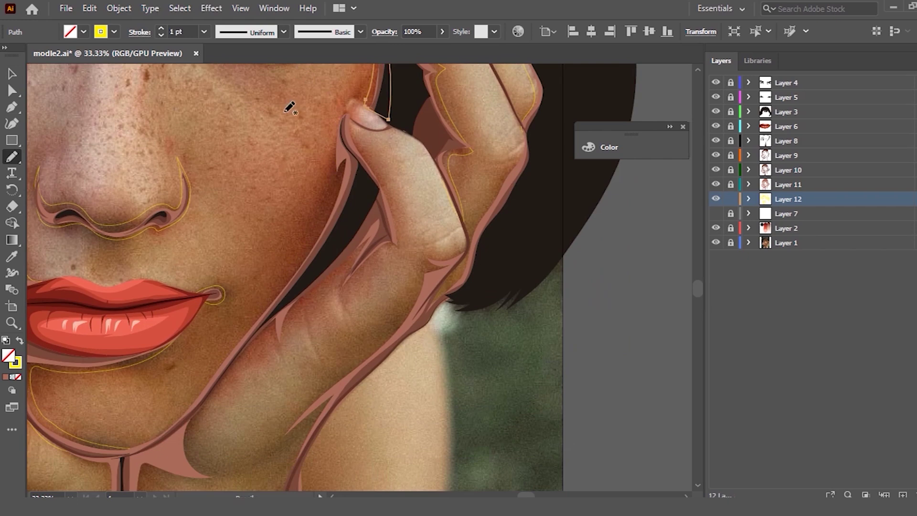
# Step: Trace the finger's left edge down to the jaw, undoing a stray finger stroke
pyautogui.moveTo(342, 125)
pyautogui.mouseDown()
pyautogui.moveTo(218, 370)
pyautogui.moveTo(169, 440)
pyautogui.moveTo(143, 448)
pyautogui.mouseUp()
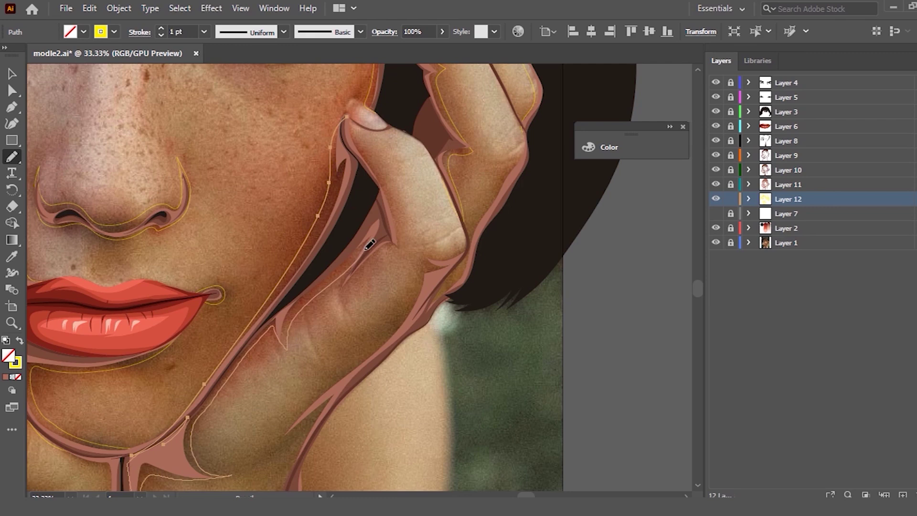
pyautogui.moveTo(365, 262); pyautogui.dragTo(289, 325)
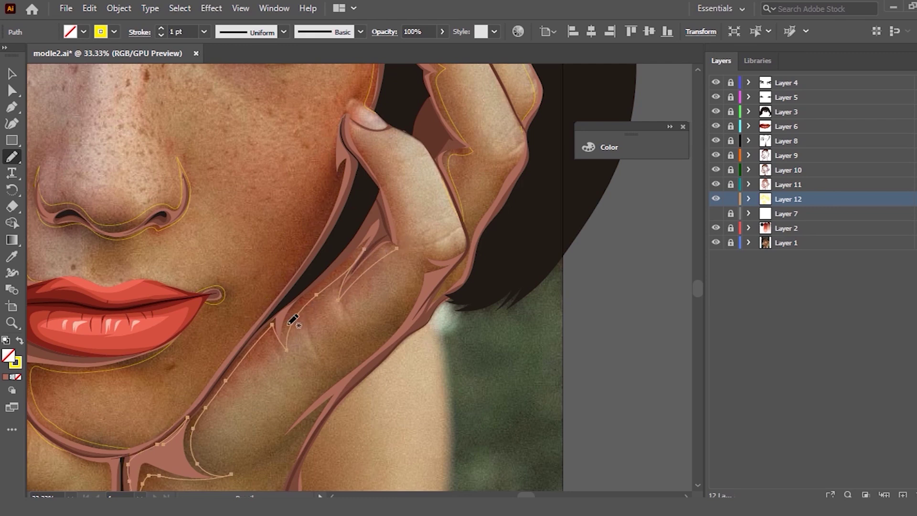
pyautogui.hotkey('ctrl', 'z')
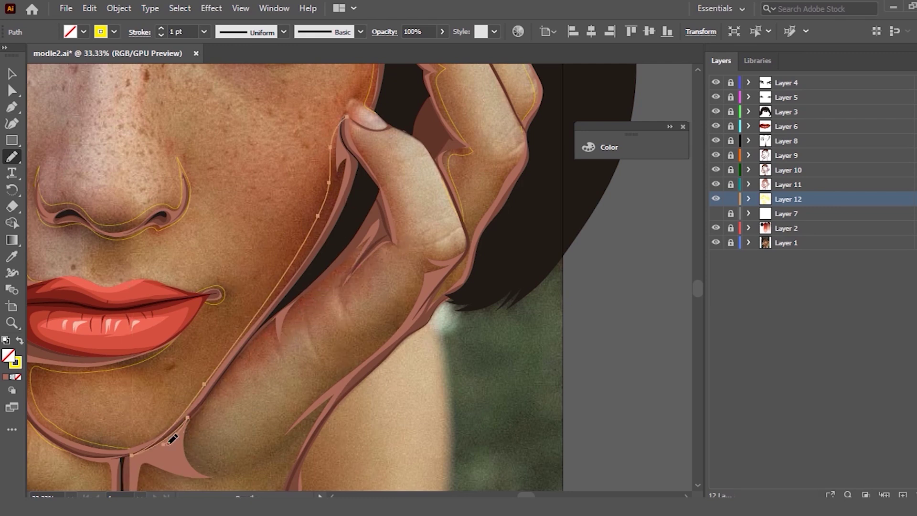
pyautogui.moveTo(71, 284); pyautogui.dragTo(186, 325)
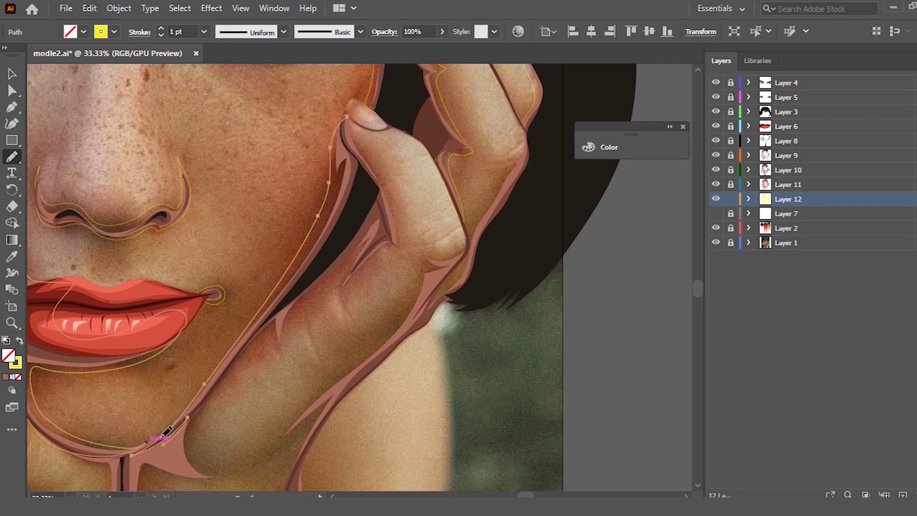
pyautogui.scroll(-5, 173, 354)
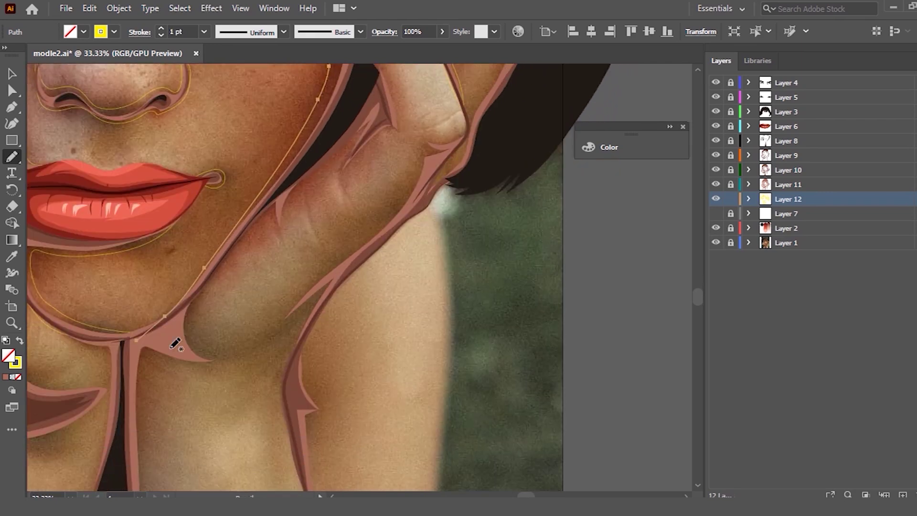
# Step: Trace shading outlines down the neck from the chin and along the finger edge
pyautogui.moveTo(138, 341)
pyautogui.mouseDown()
pyautogui.moveTo(139, 409)
pyautogui.moveTo(151, 356)
pyautogui.mouseUp()
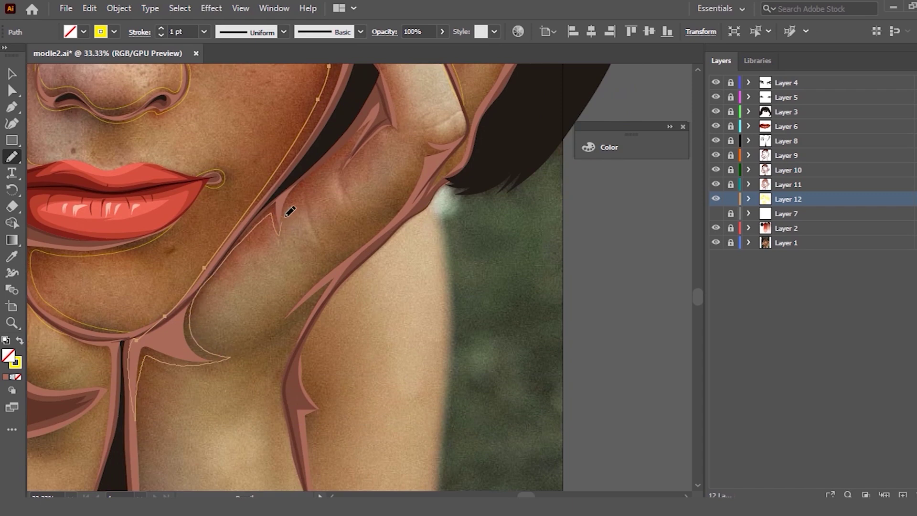
pyautogui.moveTo(338, 162); pyautogui.dragTo(351, 148)
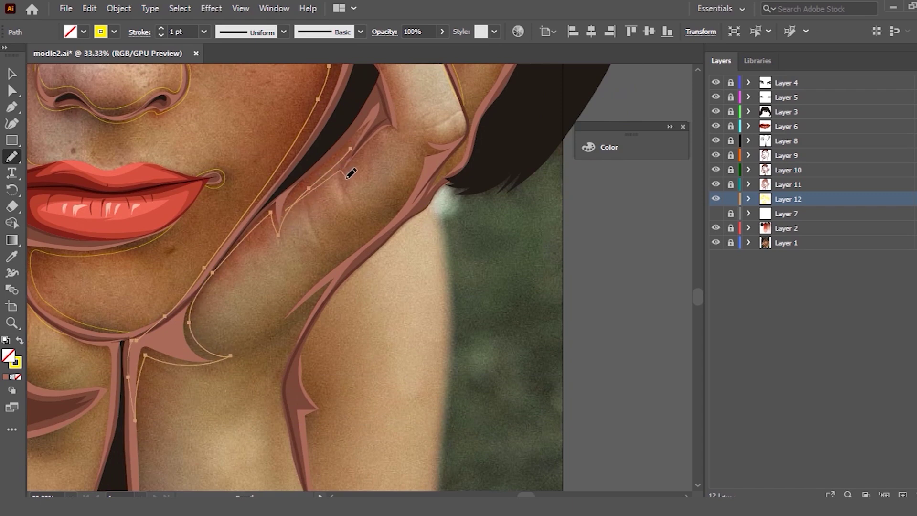
pyautogui.moveTo(403, 117); pyautogui.dragTo(390, 89)
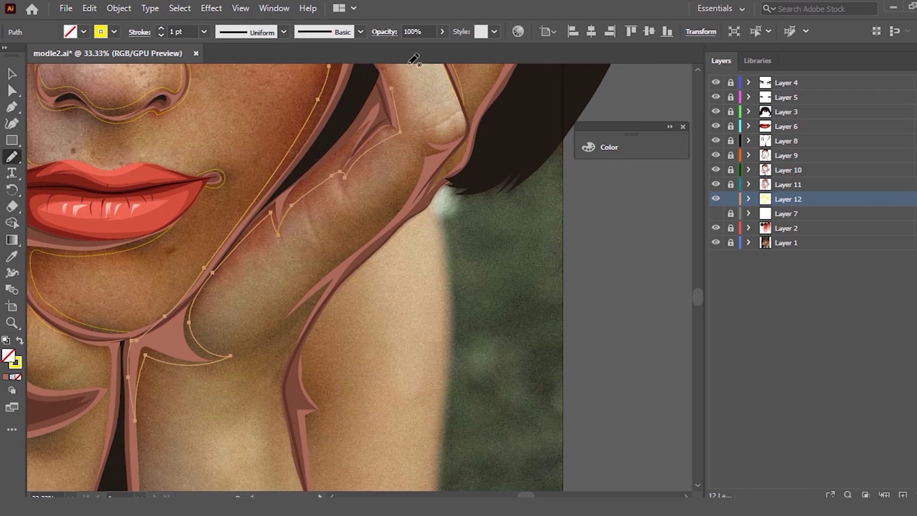
pyautogui.scroll(2, 368, 199)
pyautogui.hotkey('ctrl', '+')
pyautogui.scroll(2, 397, 196)
pyautogui.moveTo(262, 380)
pyautogui.mouseDown()
pyautogui.moveTo(293, 346)
pyautogui.moveTo(397, 289)
pyautogui.mouseUp()
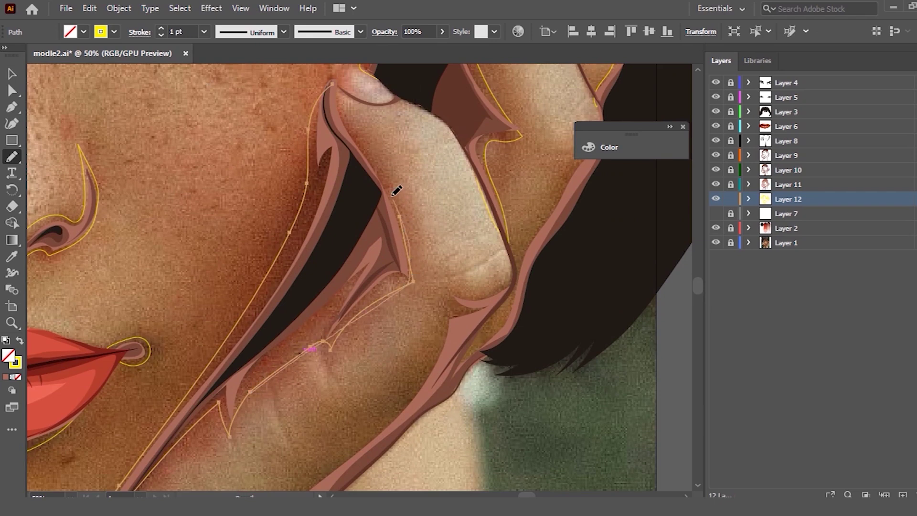
pyautogui.moveTo(337, 81); pyautogui.dragTo(352, 146)
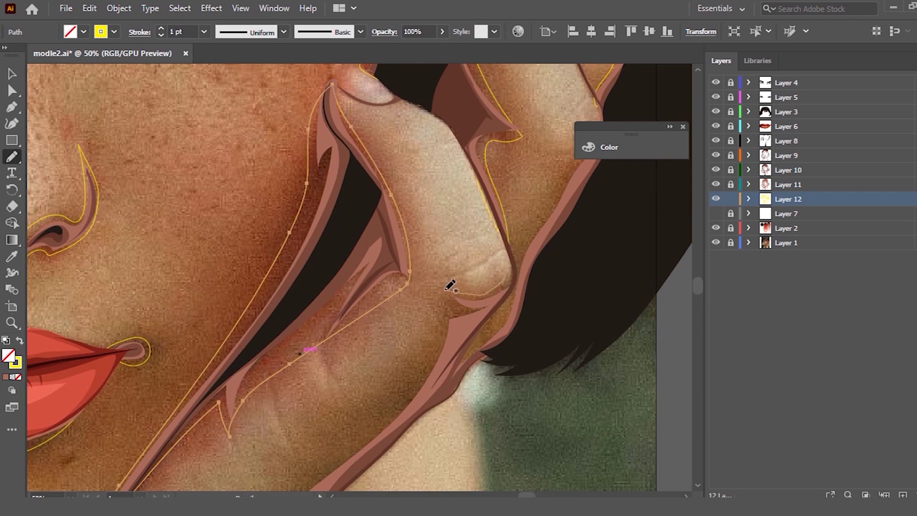
# Step: Trace pencil outlines down the jawline and along the shoulder edge
pyautogui.moveTo(453, 312)
pyautogui.mouseDown()
pyautogui.moveTo(429, 364)
pyautogui.moveTo(325, 460)
pyautogui.mouseUp()
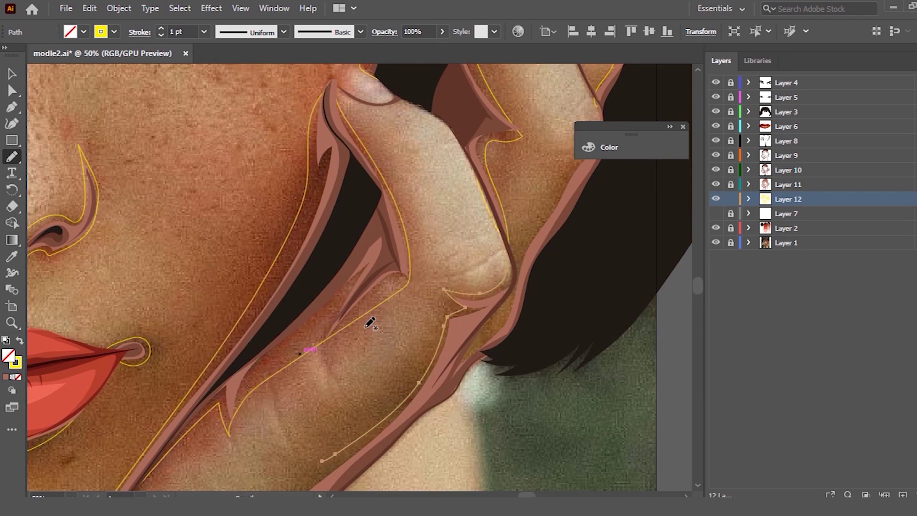
pyautogui.scroll(-2, 428, 292)
pyautogui.scroll(-5, 428, 290)
pyautogui.scroll(-4, 429, 290)
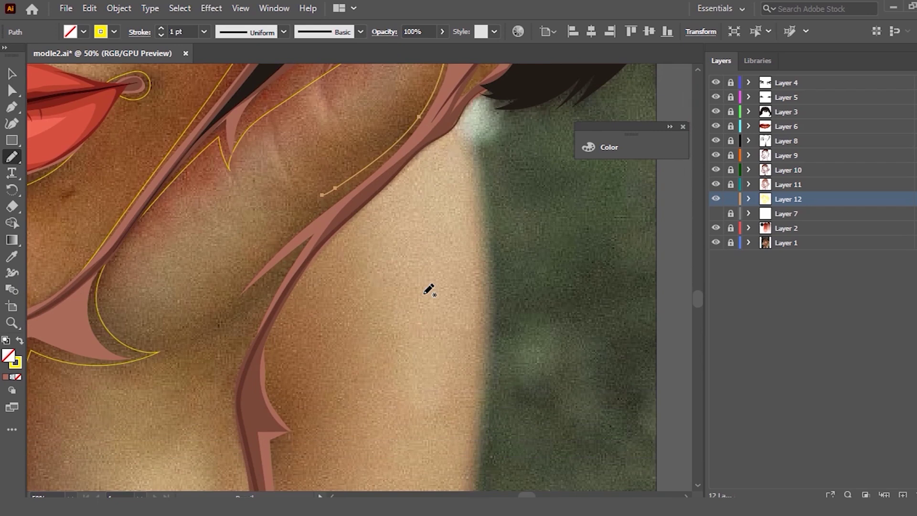
pyautogui.moveTo(337, 187)
pyautogui.mouseDown()
pyautogui.moveTo(254, 255)
pyautogui.moveTo(266, 283)
pyautogui.moveTo(240, 342)
pyautogui.moveTo(239, 431)
pyautogui.mouseUp()
pyautogui.scroll(-2, 308, 406)
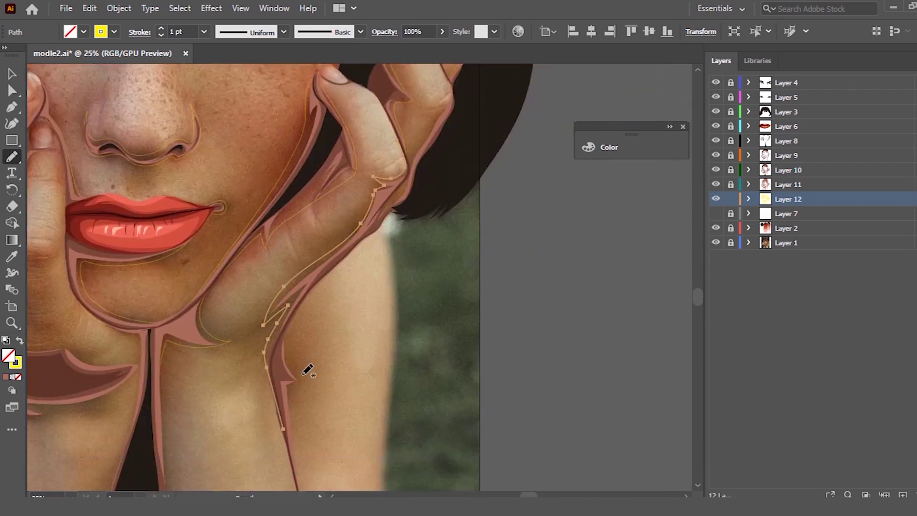
pyautogui.scroll(-4, 308, 358)
pyautogui.scroll(-2, 303, 320)
pyautogui.scroll(2, 301, 317)
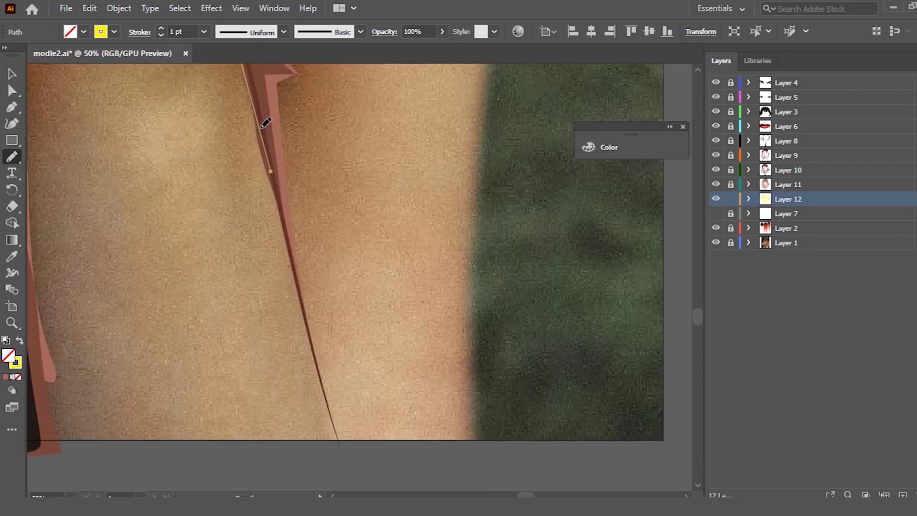
pyautogui.scroll(2, 332, 213)
pyautogui.scroll(-2, 325, 207)
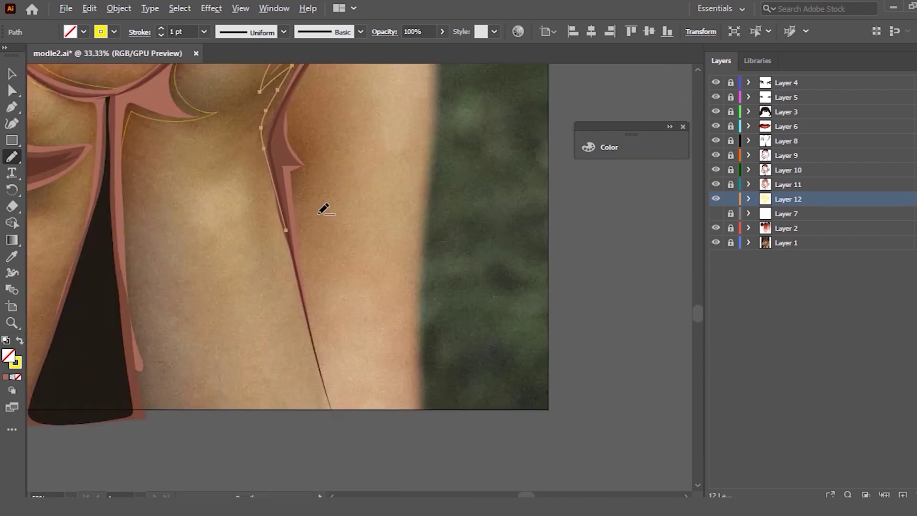
pyautogui.scroll(-1, 324, 210)
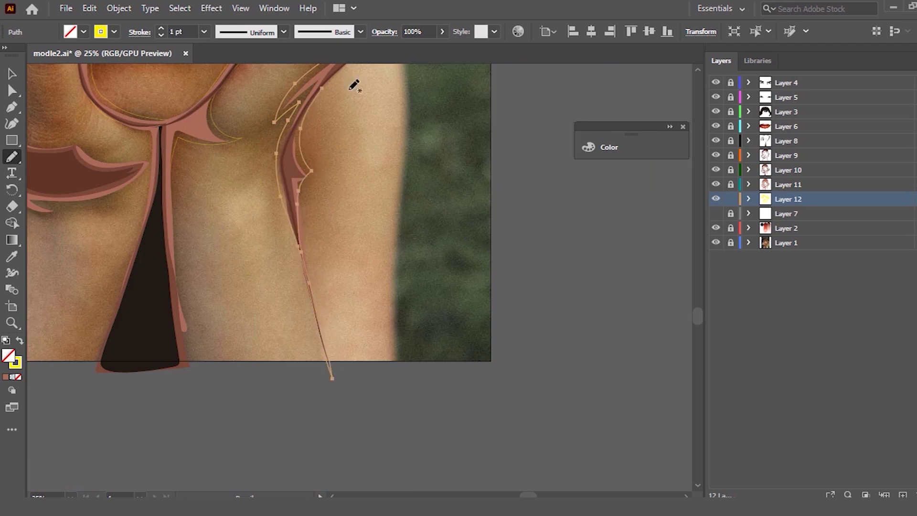
pyautogui.scroll(3, 363, 153)
pyautogui.scroll(1, 364, 163)
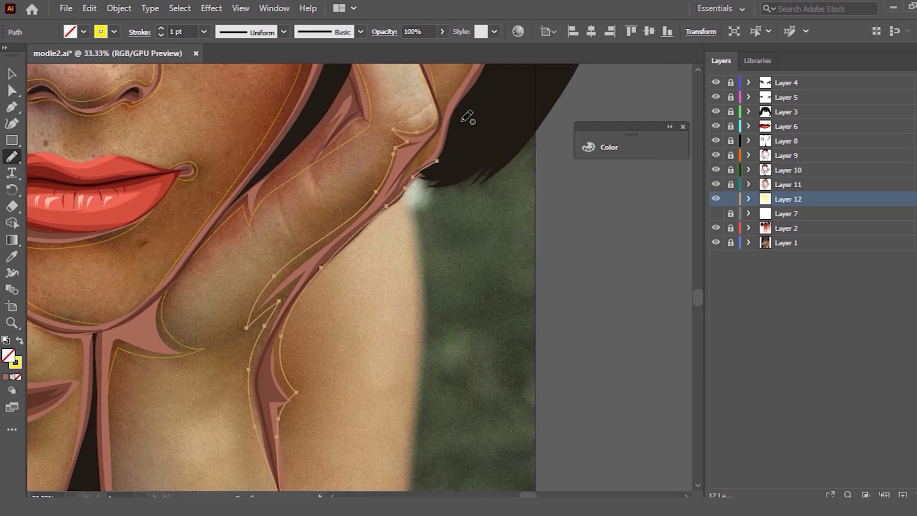
pyautogui.scroll(1, 466, 116)
pyautogui.scroll(1, 532, 194)
pyautogui.scroll(1, 561, 239)
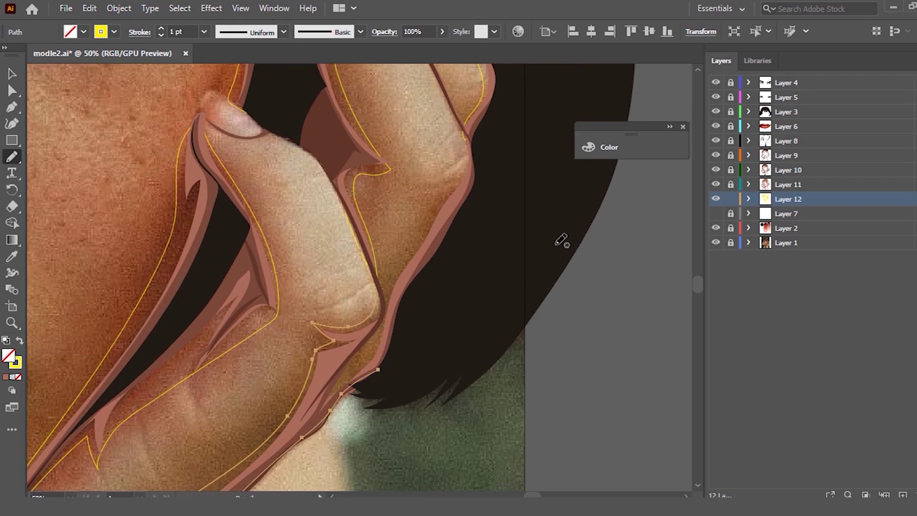
# Step: Trace a new outline along the fingers' outer edge and down the forearm
pyautogui.moveTo(363, 381)
pyautogui.mouseDown()
pyautogui.moveTo(451, 191)
pyautogui.moveTo(377, 326)
pyautogui.mouseUp()
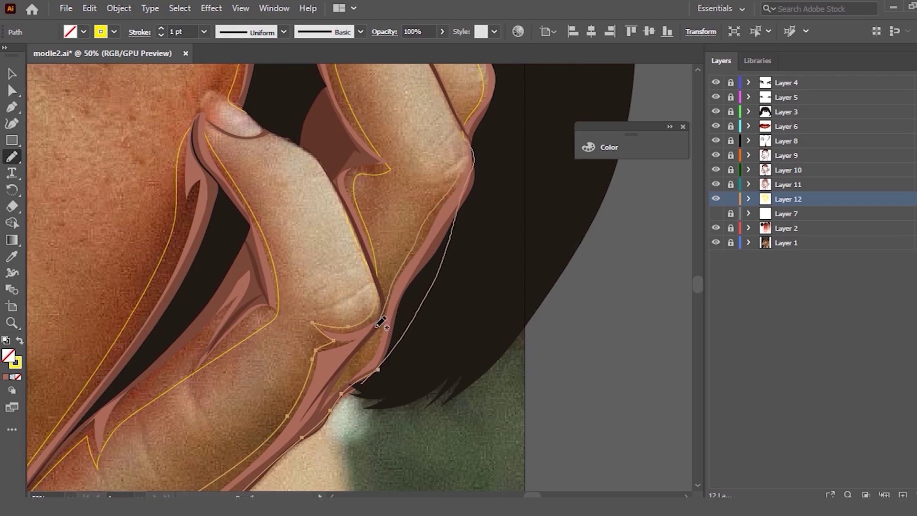
pyautogui.moveTo(376, 274); pyautogui.dragTo(381, 294)
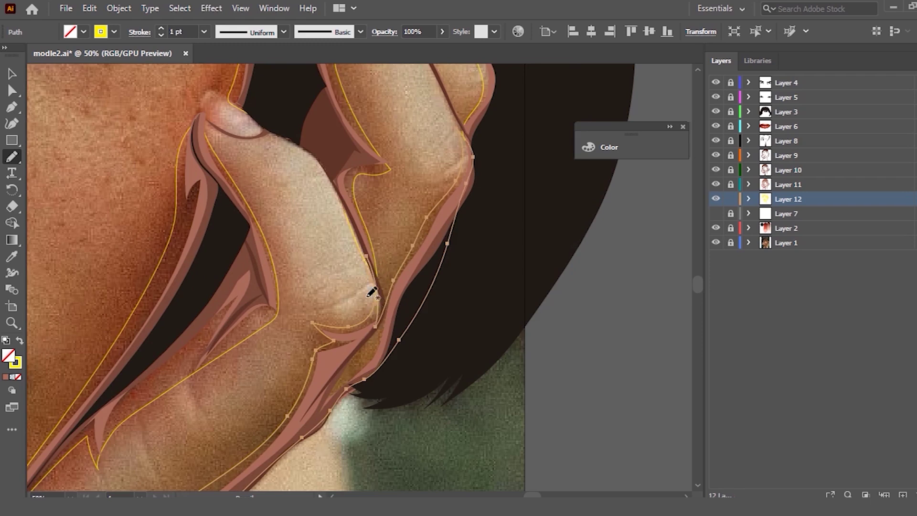
pyautogui.scroll(-1, 435, 191)
pyautogui.scroll(-1, 444, 192)
pyautogui.scroll(-1, 448, 193)
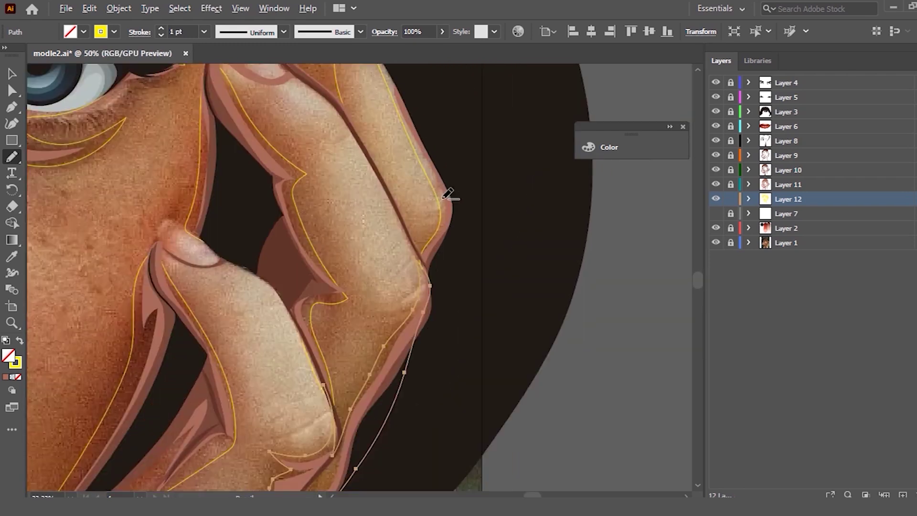
pyautogui.scroll(-1, 448, 192)
pyautogui.scroll(-1, 449, 192)
pyautogui.scroll(3, 375, 149)
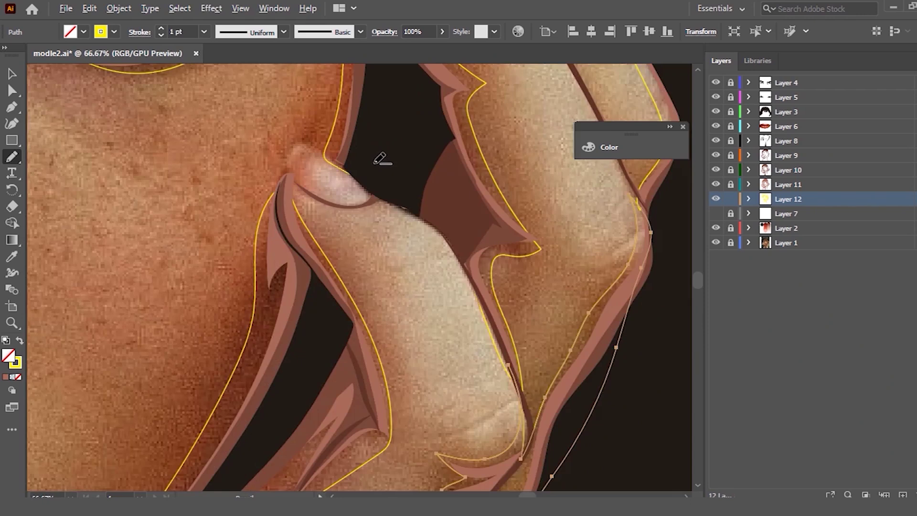
pyautogui.scroll(2, 381, 156)
pyautogui.press('alt')
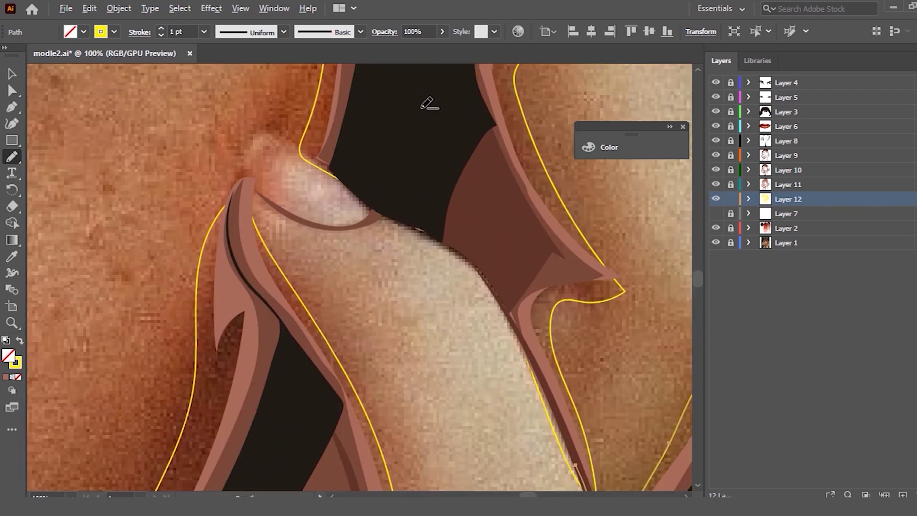
pyautogui.scroll(-3, 427, 103)
pyautogui.scroll(-1, 347, 188)
pyautogui.scroll(1, 287, 238)
pyautogui.scroll(-1, 306, 245)
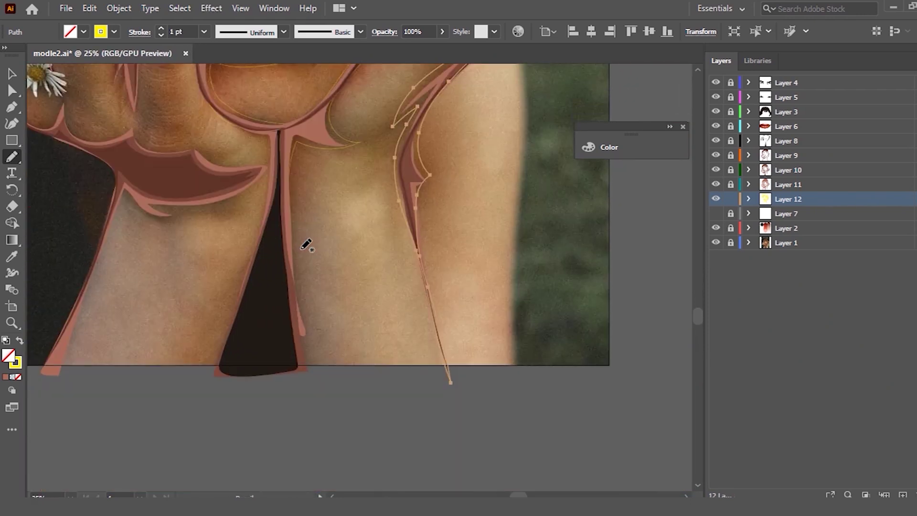
pyautogui.scroll(1, 306, 244)
pyautogui.scroll(-2, 219, 205)
pyautogui.scroll(1, 365, 195)
# Step: Select an existing outline and redraw the pink strip's edge beside the gap between the arms
pyautogui.click(8, 75)
pyautogui.click(356, 124)
pyautogui.press('n')
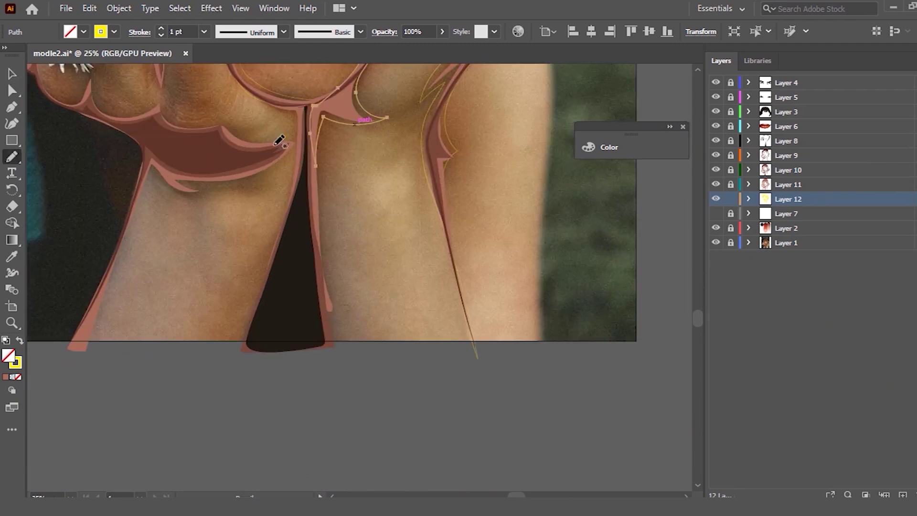
pyautogui.moveTo(308, 120); pyautogui.dragTo(329, 317)
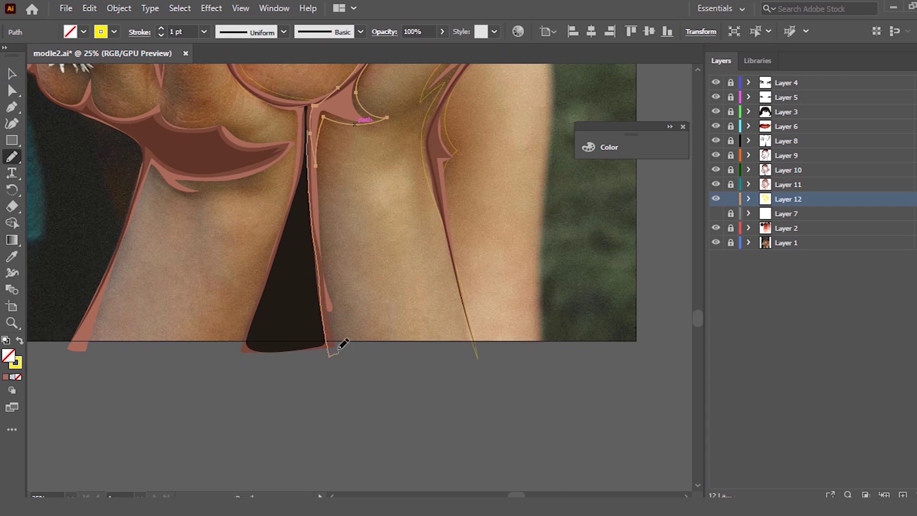
pyautogui.moveTo(323, 117)
pyautogui.mouseDown()
pyautogui.moveTo(329, 213)
pyautogui.moveTo(310, 120)
pyautogui.moveTo(323, 204)
pyautogui.mouseUp()
pyautogui.moveTo(321, 123); pyautogui.dragTo(328, 201)
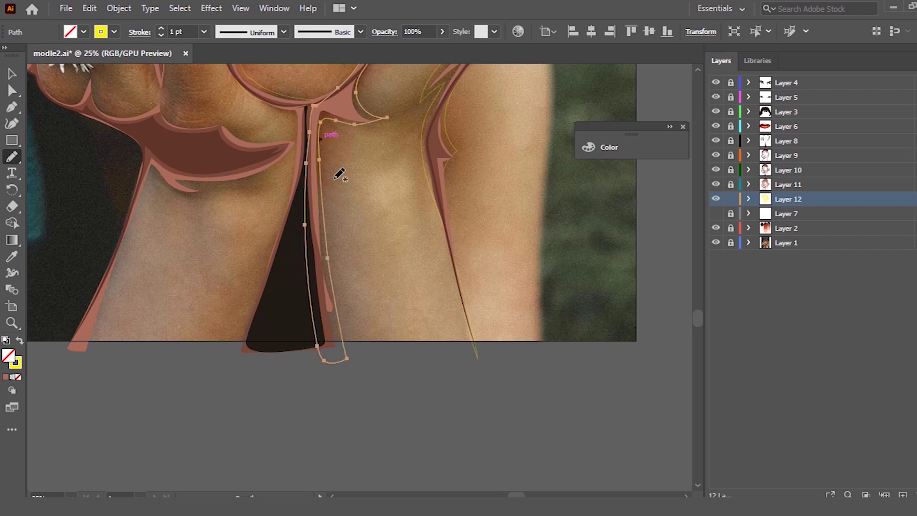
# Step: Trace outlines along the strip's upper edge and across the top of the left arm
pyautogui.scroll(-1, 339, 174)
pyautogui.scroll(1, 215, 205)
pyautogui.scroll(1, 320, 215)
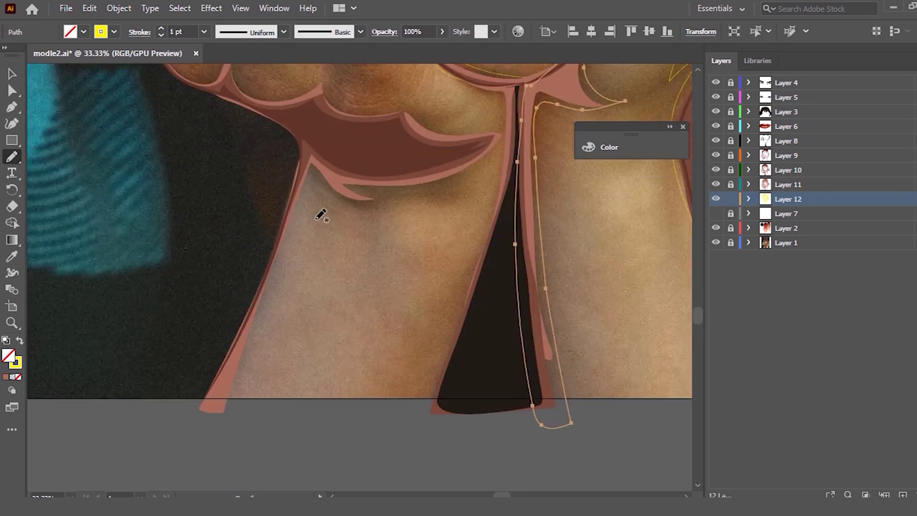
pyautogui.moveTo(446, 67)
pyautogui.mouseDown()
pyautogui.moveTo(501, 87)
pyautogui.moveTo(496, 212)
pyautogui.moveTo(420, 426)
pyautogui.moveTo(497, 255)
pyautogui.moveTo(515, 117)
pyautogui.moveTo(446, 65)
pyautogui.mouseUp()
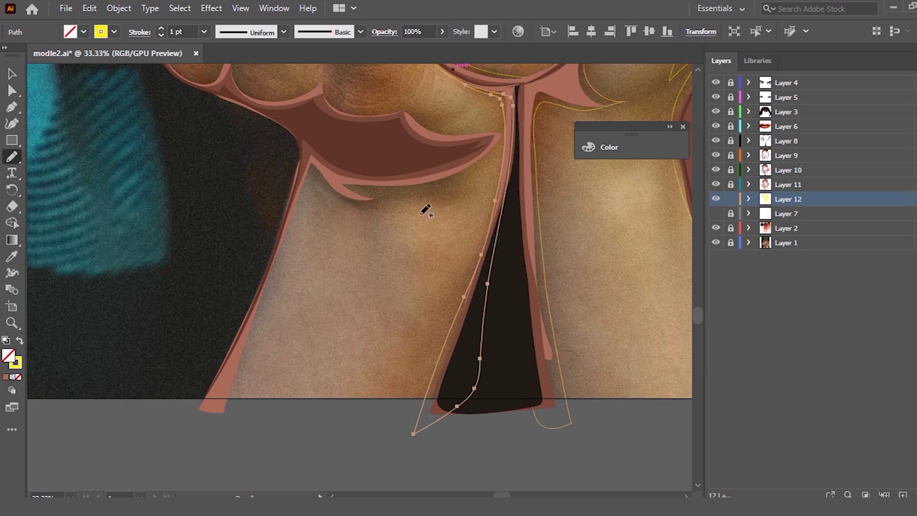
pyautogui.moveTo(437, 139)
pyautogui.mouseDown()
pyautogui.moveTo(506, 123)
pyautogui.moveTo(445, 186)
pyautogui.moveTo(358, 200)
pyautogui.moveTo(314, 172)
pyautogui.moveTo(229, 388)
pyautogui.moveTo(231, 348)
pyautogui.moveTo(305, 164)
pyautogui.moveTo(292, 114)
pyautogui.mouseUp()
# Step: Trace an outline along the knuckles to the daisy and redraw the end of the arm-edge outline
pyautogui.scroll(3, 292, 115)
pyautogui.moveTo(482, 225); pyautogui.dragTo(325, 171)
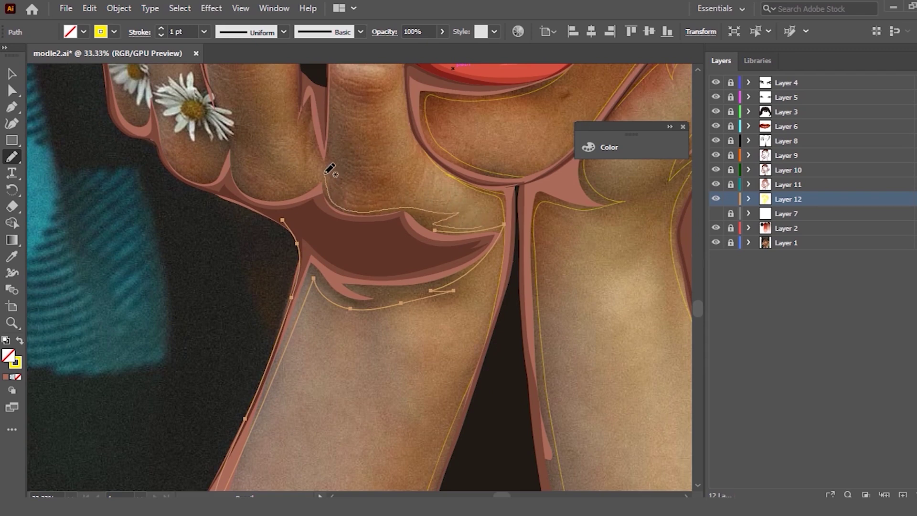
pyautogui.moveTo(329, 149)
pyautogui.mouseDown()
pyautogui.moveTo(224, 161)
pyautogui.moveTo(116, 79)
pyautogui.moveTo(135, 127)
pyautogui.moveTo(166, 159)
pyautogui.mouseUp()
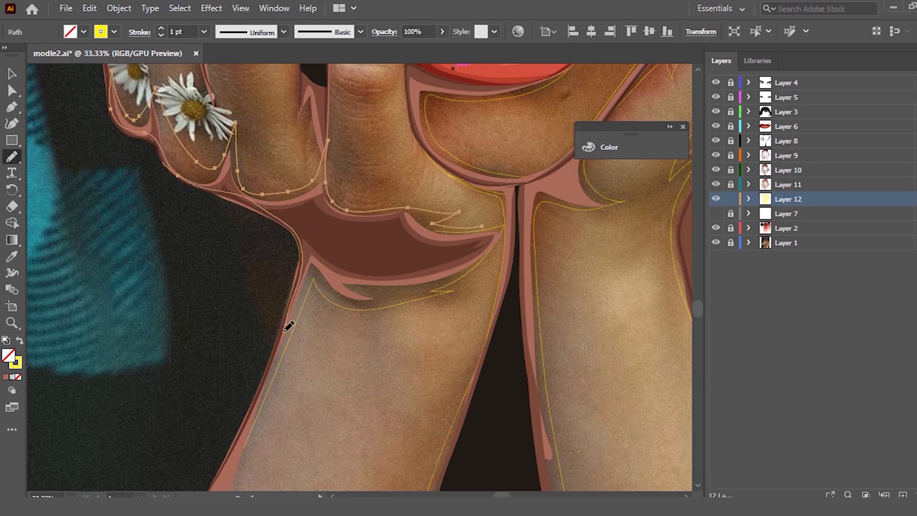
pyautogui.moveTo(265, 392); pyautogui.dragTo(244, 426)
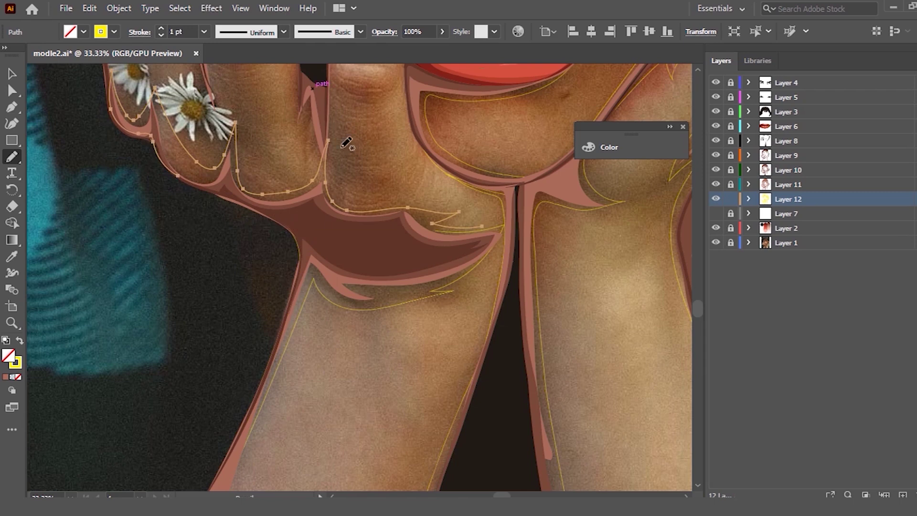
pyautogui.keyDown('ctrl'); pyautogui.click(400, 219); pyautogui.keyUp('ctrl')
pyautogui.moveTo(456, 230); pyautogui.dragTo(426, 221)
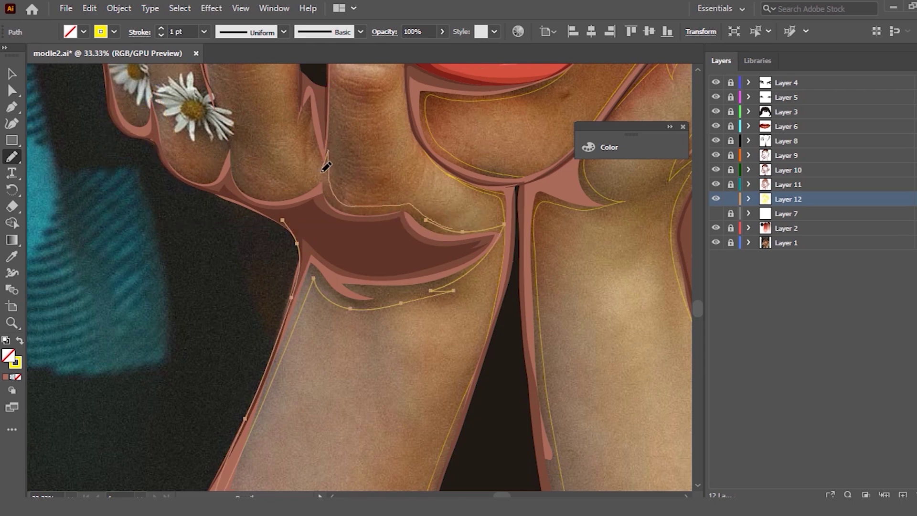
# Step: Redraw the left hand's finger-edge outline to follow the finger contour
pyautogui.moveTo(268, 193); pyautogui.dragTo(234, 123)
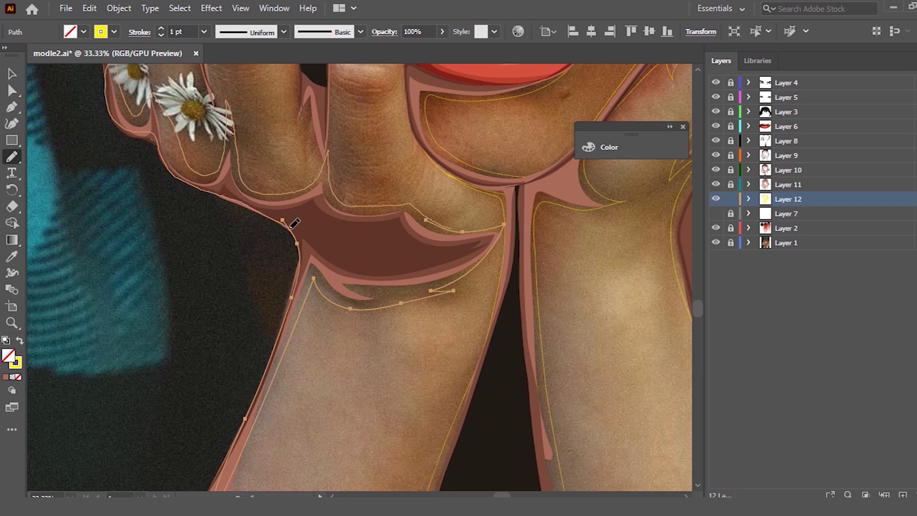
pyautogui.moveTo(300, 235); pyautogui.dragTo(298, 242)
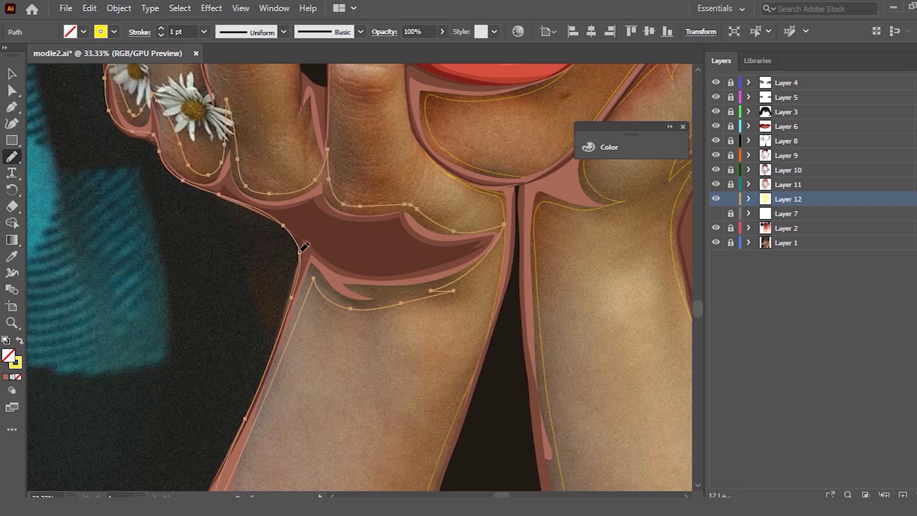
pyautogui.moveTo(299, 279); pyautogui.dragTo(292, 286)
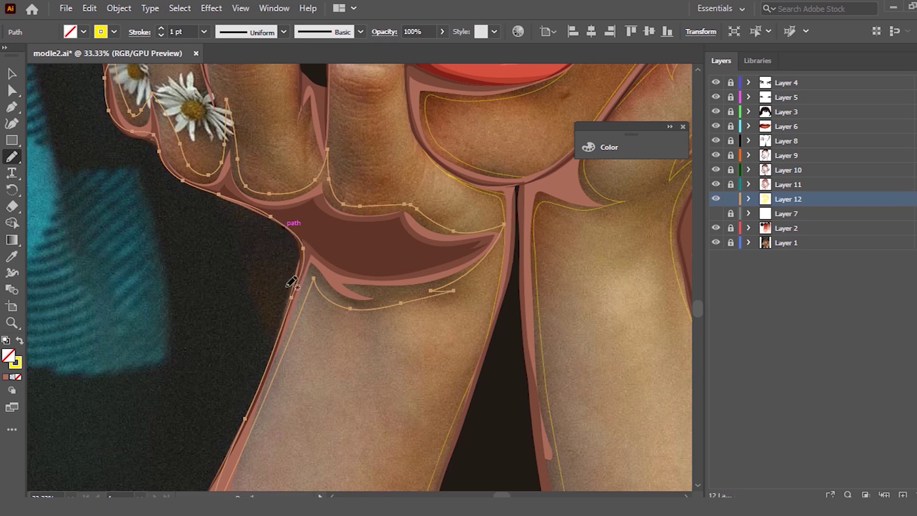
pyautogui.scroll(-5, 335, 234)
pyautogui.scroll(2, 334, 191)
pyautogui.scroll(2, 248, 210)
pyautogui.scroll(1, 282, 241)
pyautogui.scroll(-2, 282, 242)
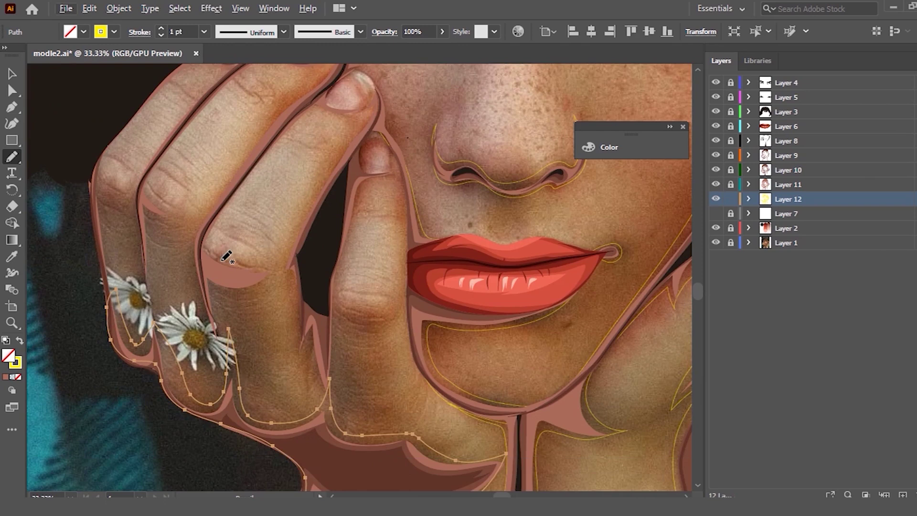
# Step: Trace the finger edge from the fingertip and along the knuckle line, undoing the last stroke
pyautogui.moveTo(374, 92)
pyautogui.mouseDown()
pyautogui.moveTo(298, 276)
pyautogui.moveTo(332, 286)
pyautogui.moveTo(348, 174)
pyautogui.moveTo(375, 122)
pyautogui.moveTo(377, 89)
pyautogui.mouseUp()
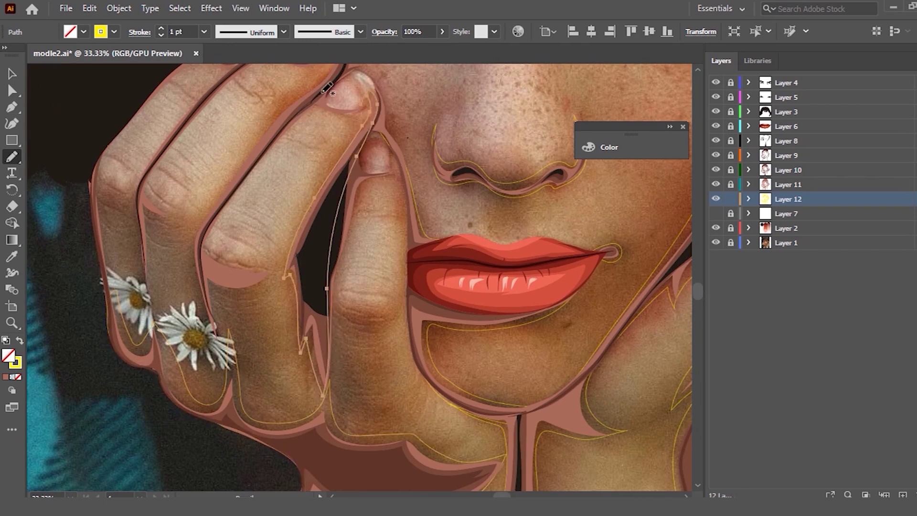
pyautogui.moveTo(213, 227); pyautogui.dragTo(221, 325)
pyautogui.moveTo(224, 321)
pyautogui.mouseDown()
pyautogui.moveTo(228, 377)
pyautogui.moveTo(204, 239)
pyautogui.moveTo(198, 299)
pyautogui.mouseUp()
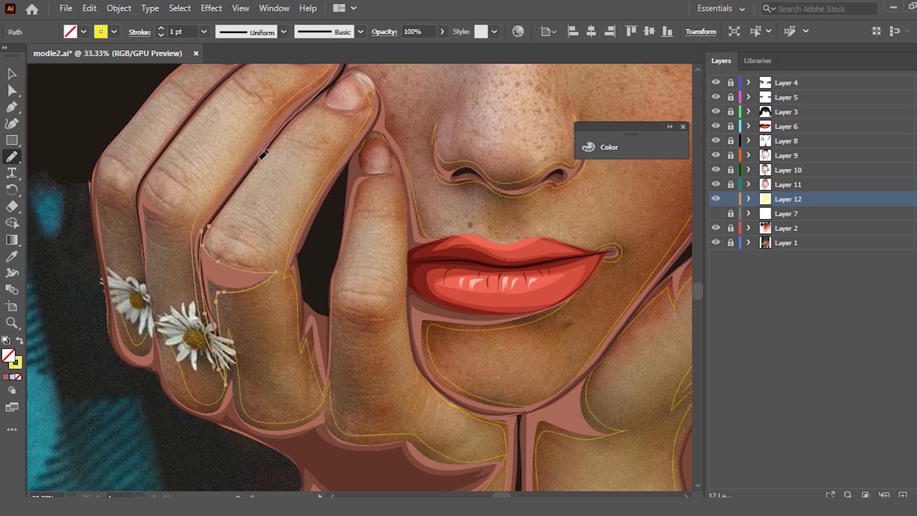
pyautogui.hotkey('ctrl', 'z')
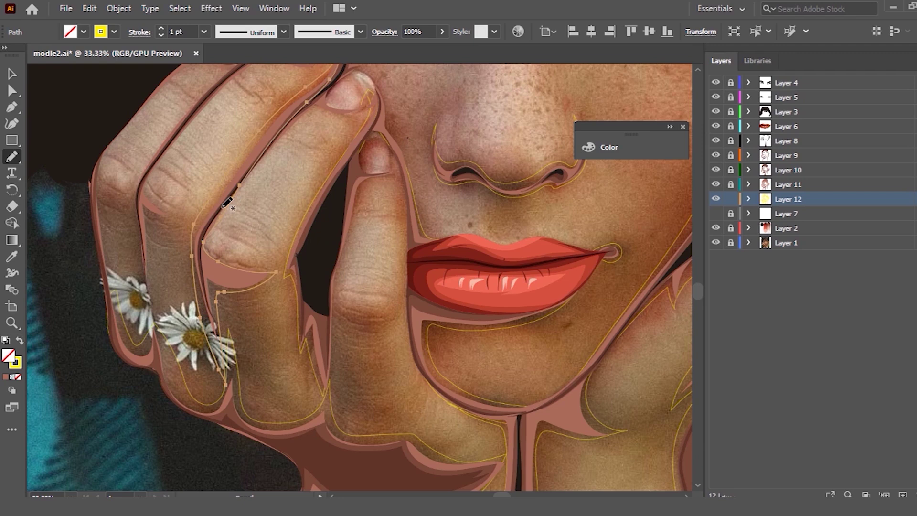
pyautogui.scroll(1, 125, 169)
pyautogui.scroll(1, 75, 233)
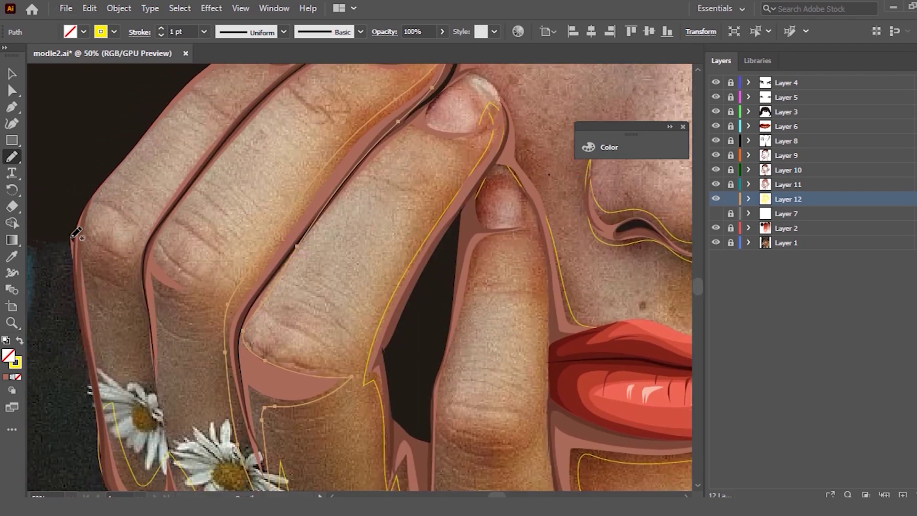
pyautogui.scroll(1, 153, 219)
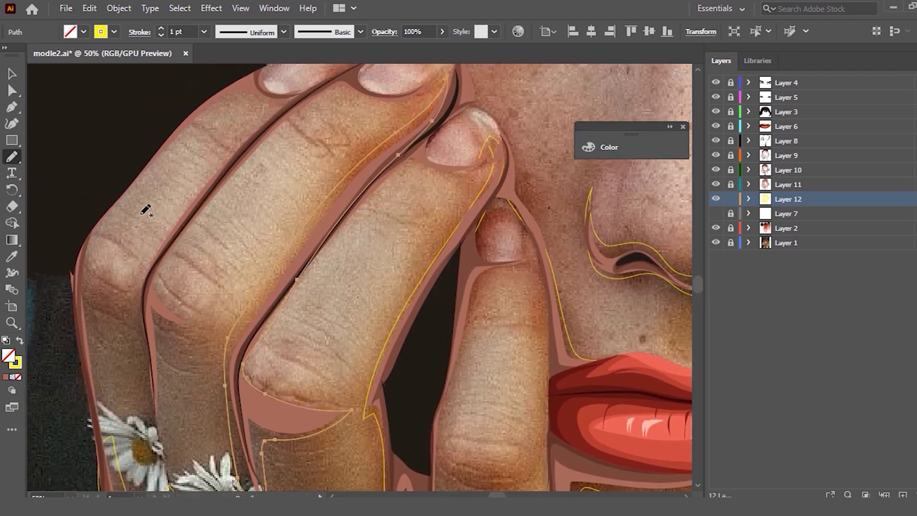
pyautogui.scroll(-2, 146, 210)
pyautogui.scroll(1, 127, 242)
pyautogui.scroll(2, 127, 241)
pyautogui.scroll(-1, 249, 246)
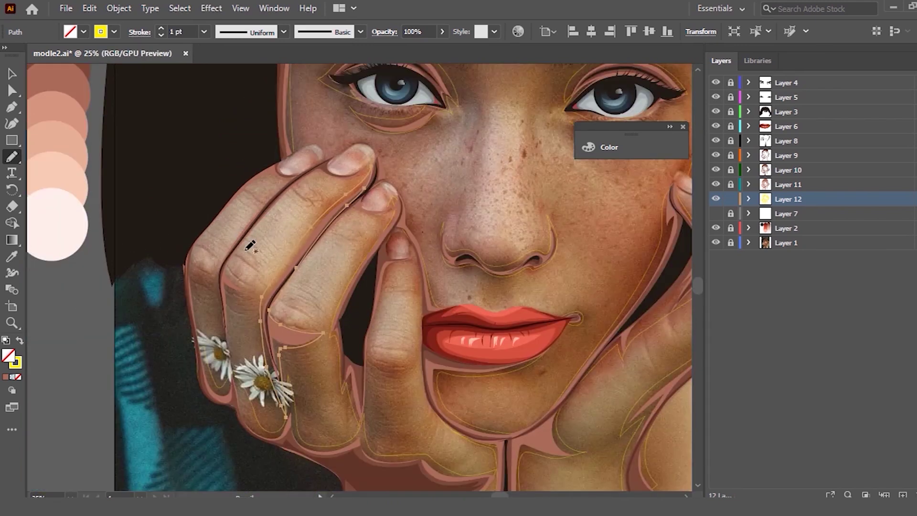
pyautogui.scroll(-1, 239, 298)
pyautogui.scroll(1, 238, 320)
pyautogui.scroll(1, 197, 245)
pyautogui.scroll(1, 196, 247)
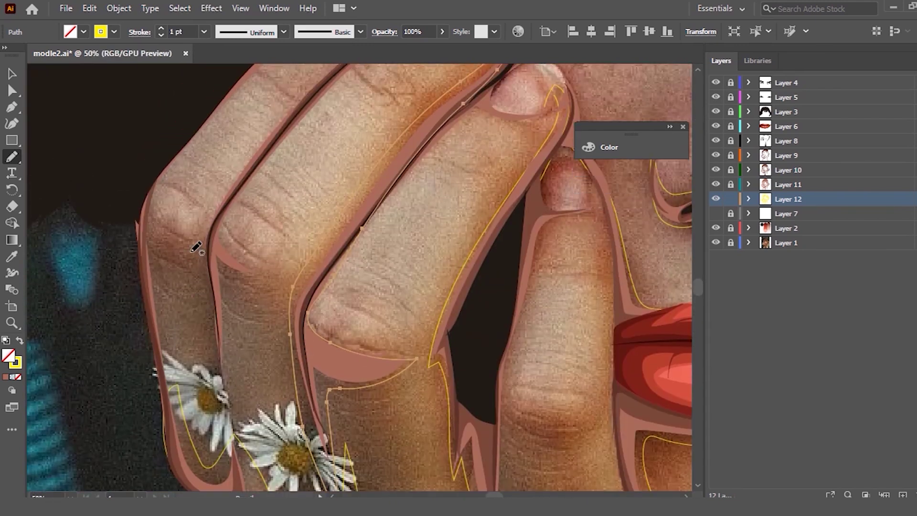
# Step: Trace finger outlines between the daisy and knuckle, plus the right shoulder edge up to the hair
pyautogui.moveTo(219, 375)
pyautogui.mouseDown()
pyautogui.moveTo(234, 176)
pyautogui.moveTo(356, 66)
pyautogui.mouseUp()
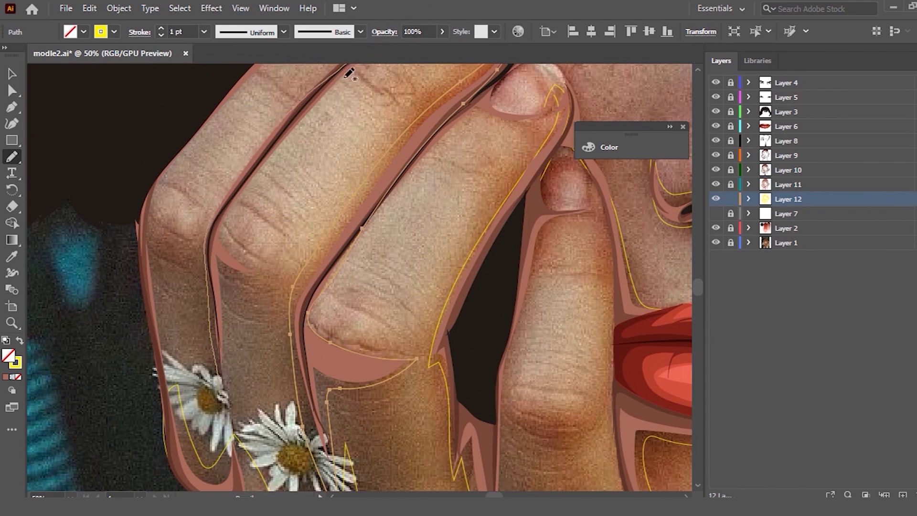
pyautogui.moveTo(236, 251); pyautogui.dragTo(220, 391)
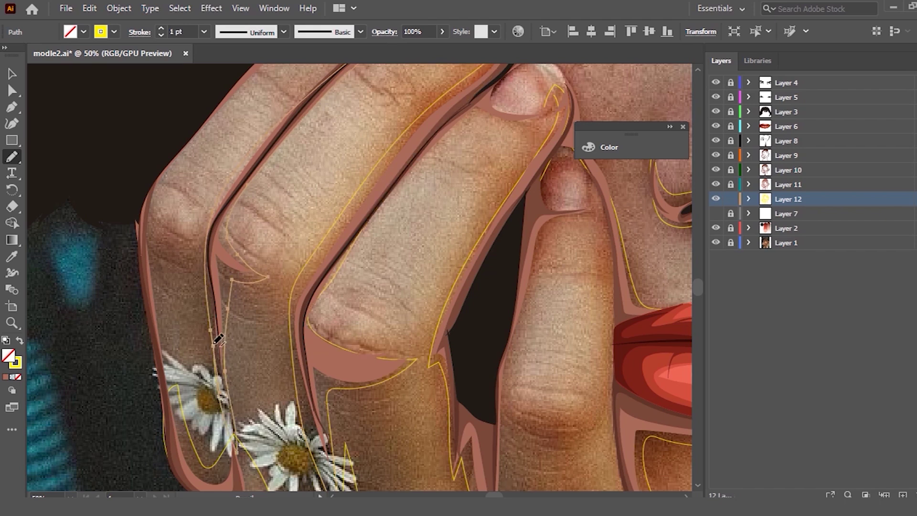
pyautogui.moveTo(146, 253)
pyautogui.mouseDown()
pyautogui.moveTo(193, 255)
pyautogui.moveTo(167, 178)
pyautogui.mouseUp()
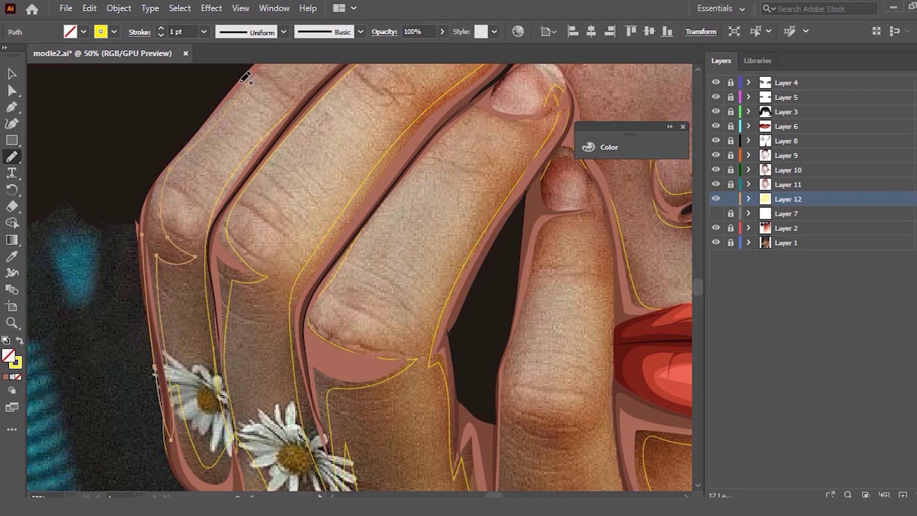
pyautogui.scroll(3, 245, 230)
pyautogui.scroll(2, 241, 263)
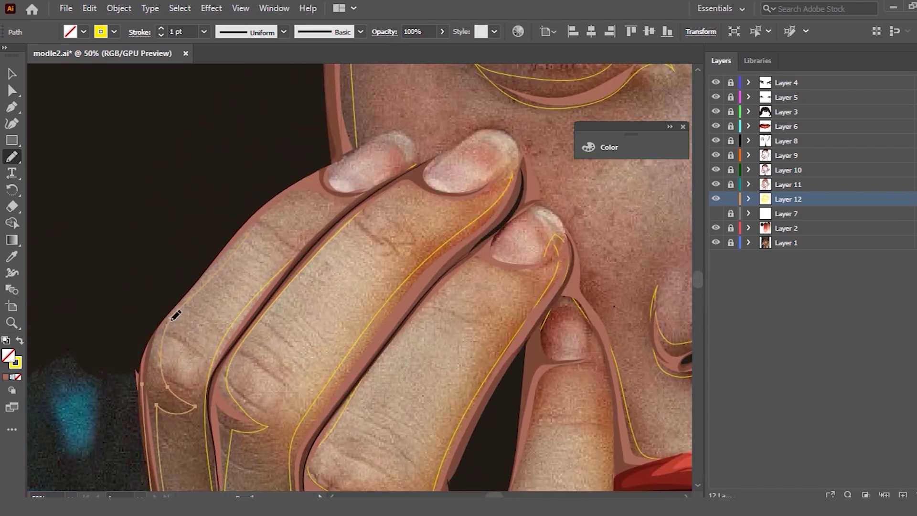
pyautogui.moveTo(167, 394)
pyautogui.mouseDown()
pyautogui.moveTo(168, 361)
pyautogui.moveTo(326, 161)
pyautogui.mouseUp()
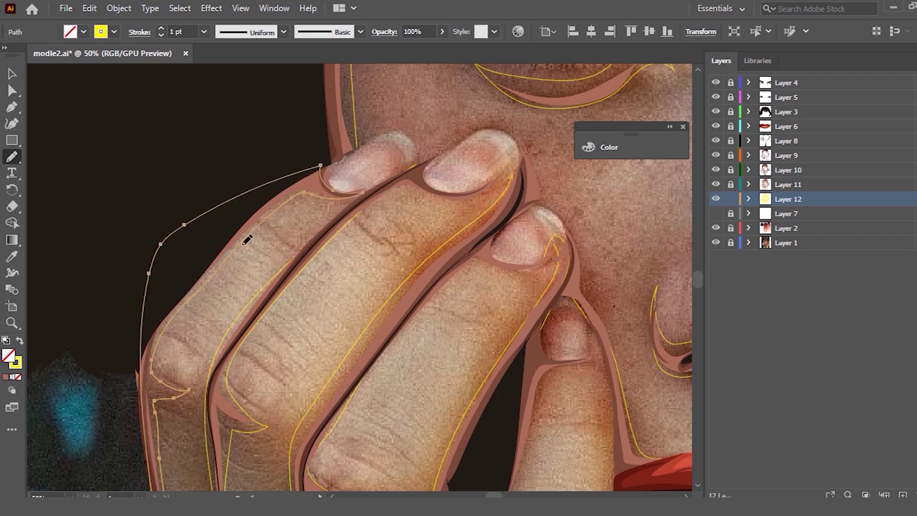
pyautogui.scroll(-5, 212, 259)
pyautogui.scroll(1, 267, 287)
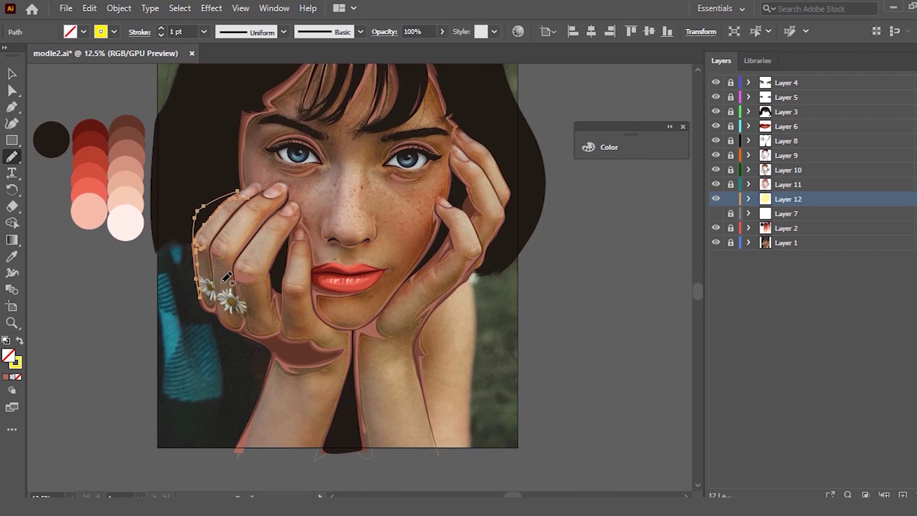
pyautogui.scroll(-2, 287, 296)
pyautogui.scroll(2, 305, 310)
pyautogui.scroll(-2, 304, 310)
pyautogui.scroll(-1, 464, 298)
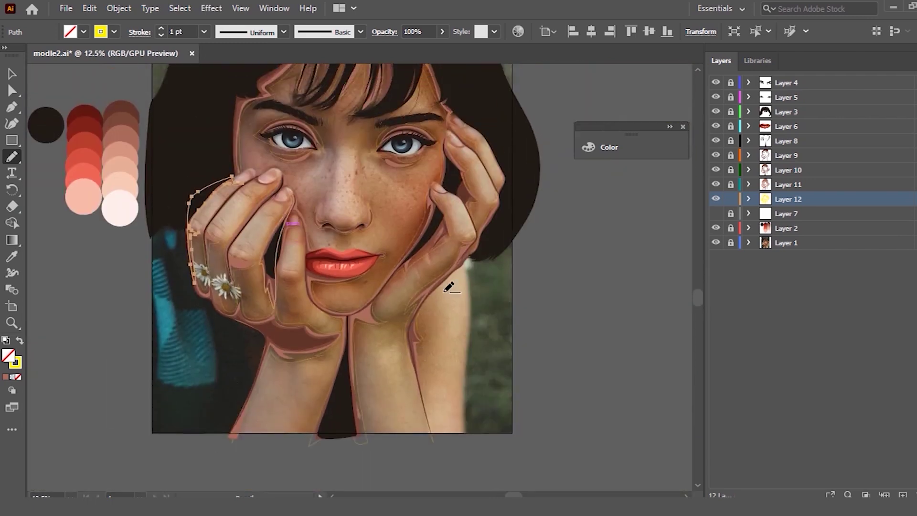
pyautogui.scroll(1, 522, 292)
pyautogui.scroll(2, 512, 271)
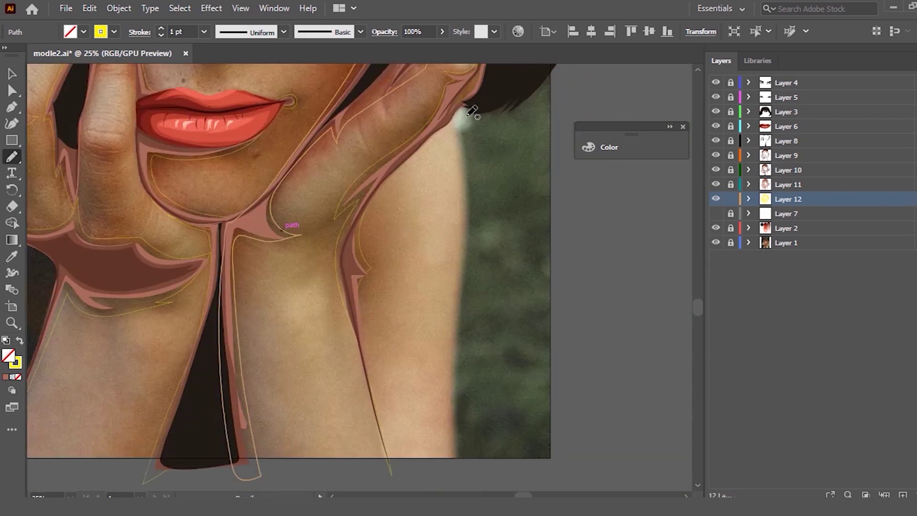
pyautogui.moveTo(456, 215); pyautogui.dragTo(484, 248)
pyautogui.moveTo(488, 213)
pyautogui.mouseDown()
pyautogui.moveTo(466, 103)
pyautogui.moveTo(458, 133)
pyautogui.mouseUp()
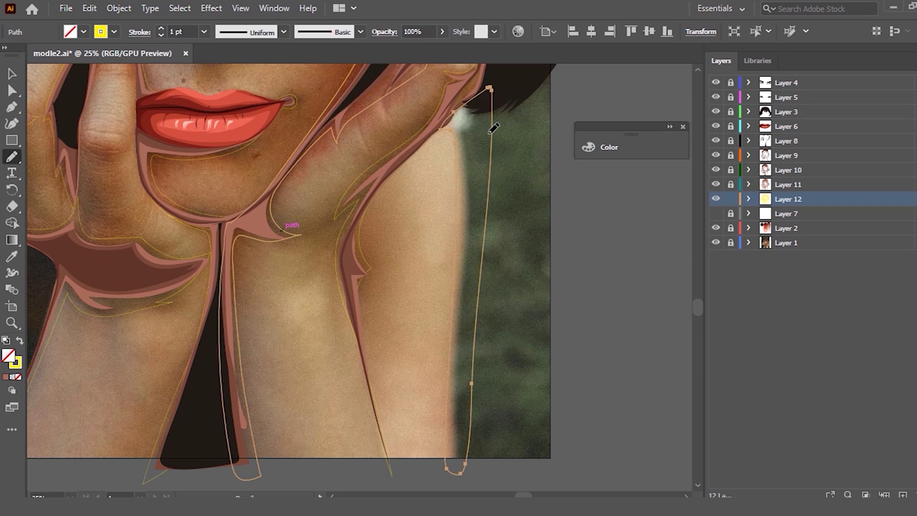
# Step: Fill all traced paths with the light skin-tone swatch using the Eyedropper
pyautogui.hotkey('ctrl', 'a')
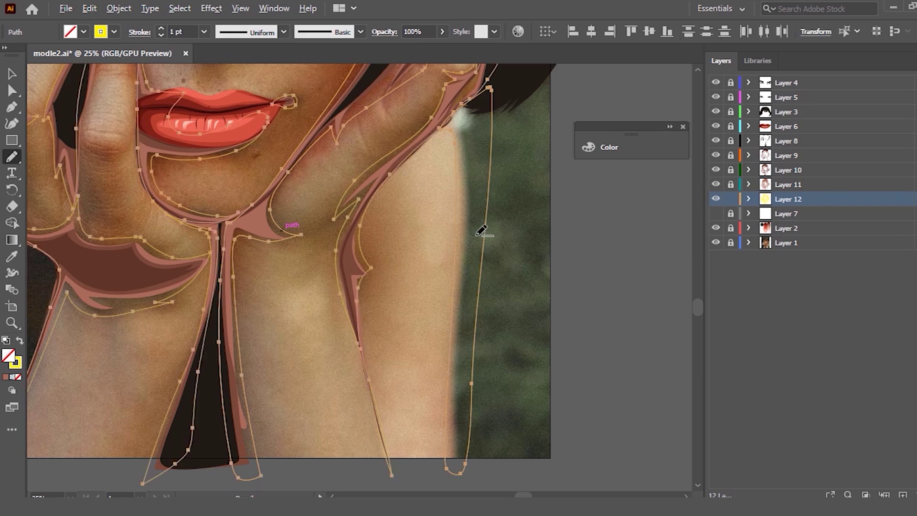
pyautogui.hotkey('ctrl', '-')
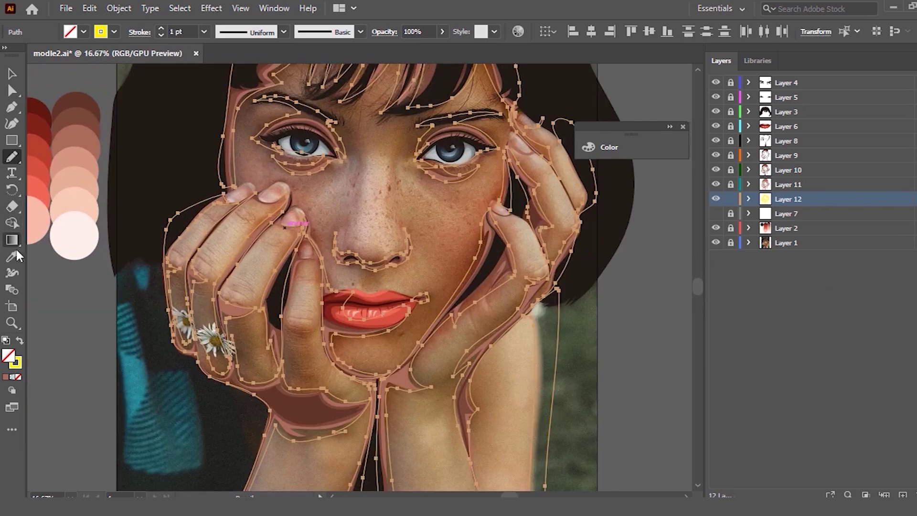
pyautogui.click(14, 254)
pyautogui.click(86, 169)
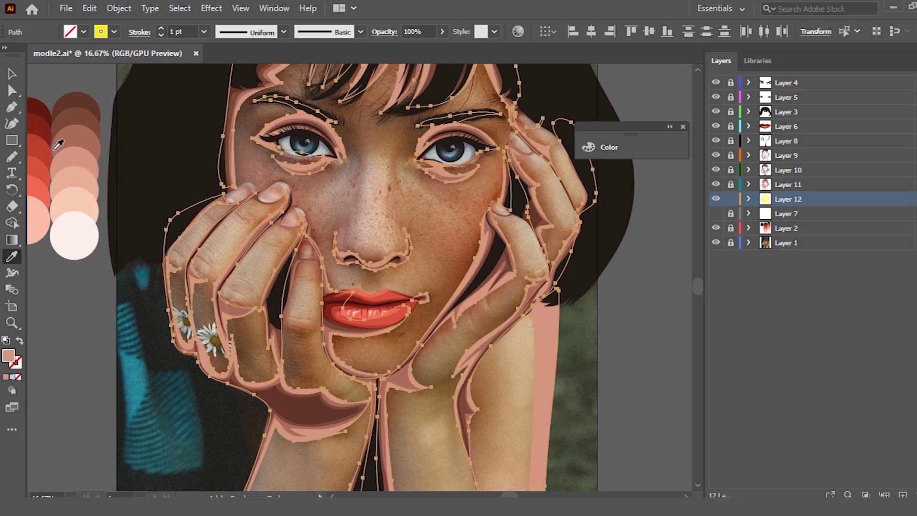
# Step: Deselect everything and redraw the left eye's skin shape, smoothing its notch into a curve
pyautogui.press('v')
pyautogui.hotkey('ctrl', 'shift', 'a')
pyautogui.hotkey('ctrl', '-')
pyautogui.scroll(1, 495, 234)
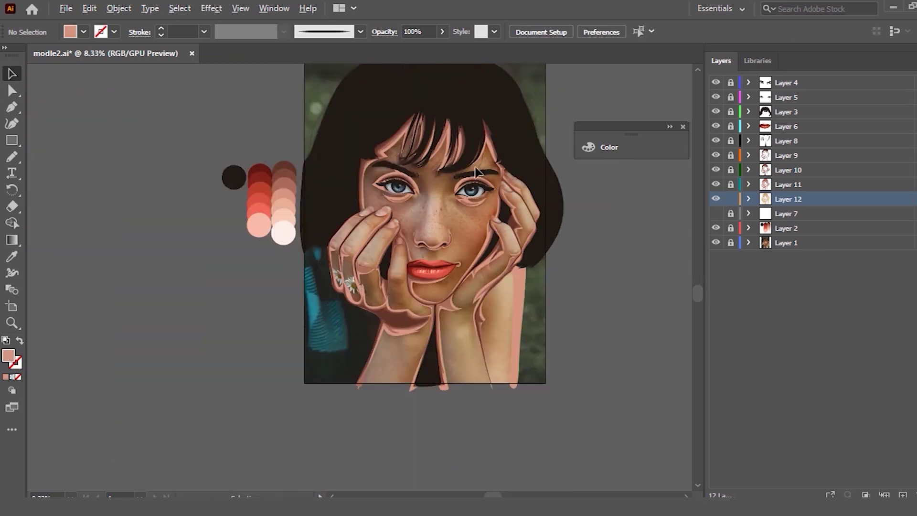
pyautogui.scroll(2, 395, 177)
pyautogui.scroll(1, 398, 235)
pyautogui.scroll(1, 431, 239)
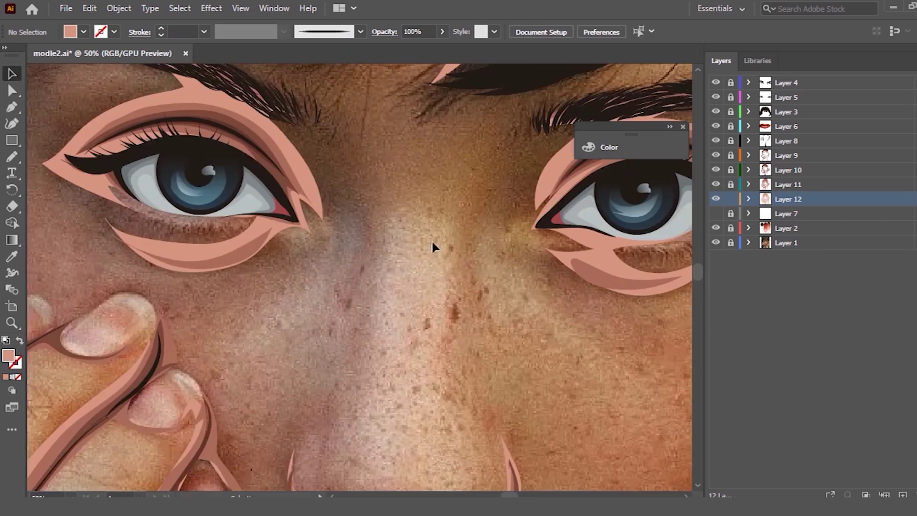
pyautogui.click(309, 165)
pyautogui.press('n')
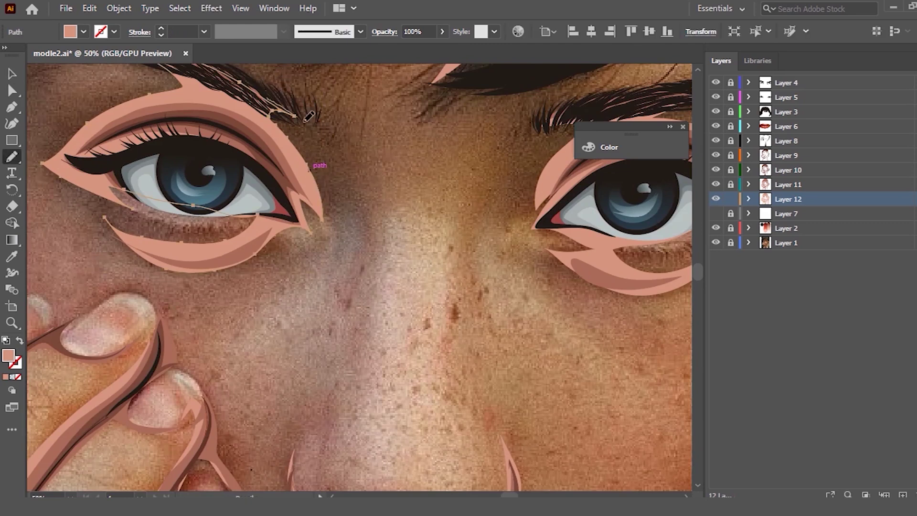
pyautogui.moveTo(313, 200)
pyautogui.mouseDown()
pyautogui.moveTo(352, 204)
pyautogui.moveTo(303, 105)
pyautogui.mouseUp()
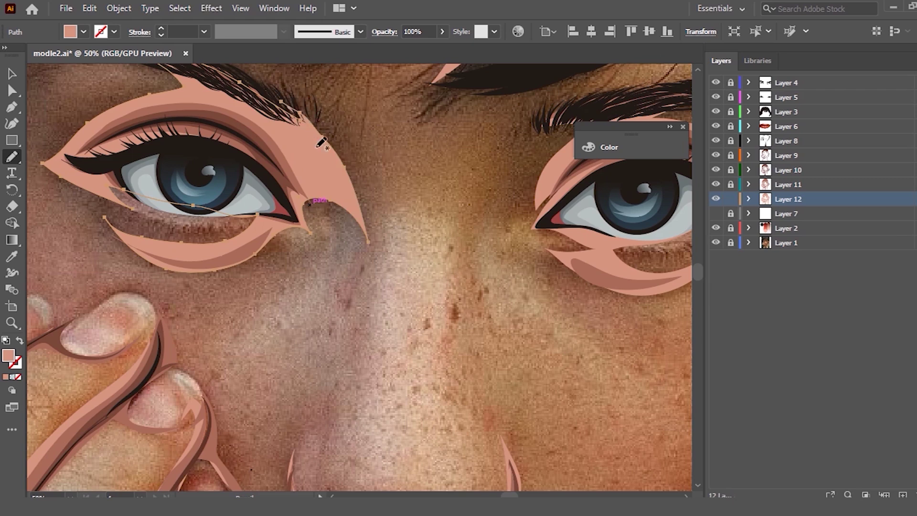
pyautogui.moveTo(334, 143); pyautogui.dragTo(286, 110)
# Step: Reshape the right eye's skin shape into a crescent sweeping from the corner up under the eyebrow
pyautogui.scroll(-2, 254, 64)
pyautogui.scroll(1, 429, 120)
pyautogui.scroll(2, 450, 107)
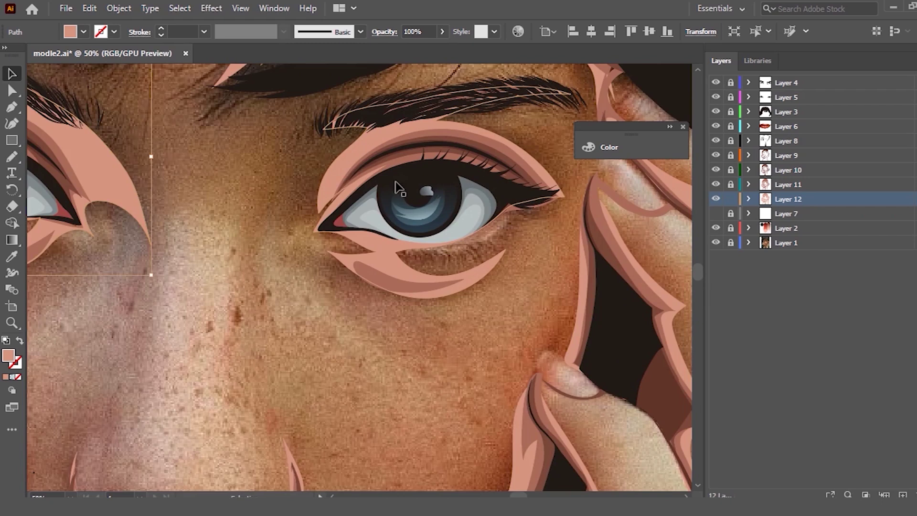
pyautogui.keyDown('ctrl'); pyautogui.click(370, 167); pyautogui.keyUp('ctrl')
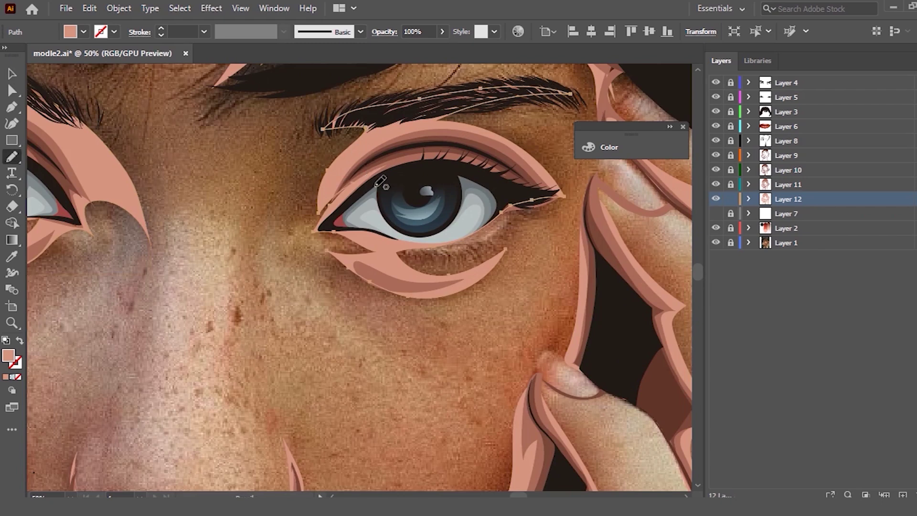
pyautogui.moveTo(378, 170)
pyautogui.mouseDown()
pyautogui.moveTo(347, 108)
pyautogui.moveTo(317, 176)
pyautogui.moveTo(329, 115)
pyautogui.moveTo(358, 144)
pyautogui.mouseUp()
pyautogui.hotkey('ctrl', 'z')
pyautogui.hotkey('ctrl', 'z')
pyautogui.hotkey('ctrl', 'z')
pyautogui.hotkey('ctrl', 'z')
pyautogui.moveTo(323, 128)
pyautogui.mouseDown()
pyautogui.moveTo(348, 129)
pyautogui.moveTo(261, 205)
pyautogui.moveTo(330, 173)
pyautogui.mouseUp()
pyautogui.hotkey('ctrl', 'z')
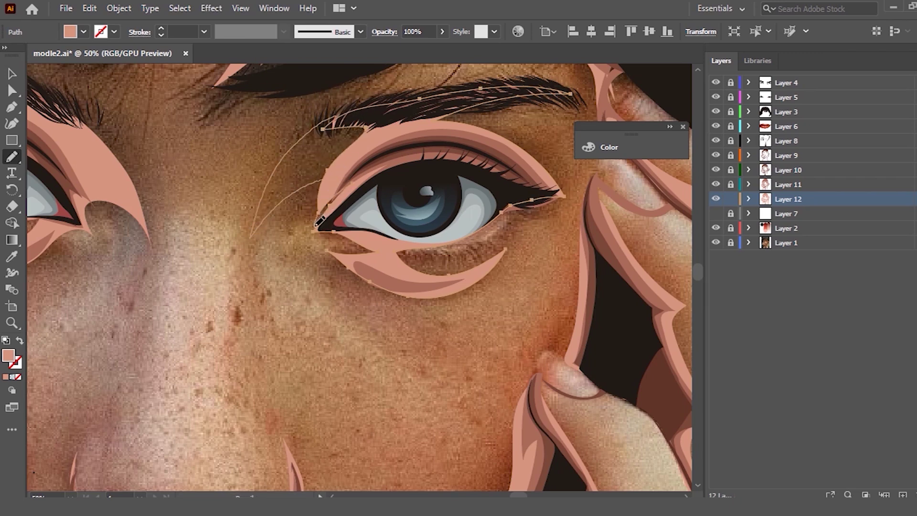
pyautogui.moveTo(319, 221); pyautogui.dragTo(351, 214)
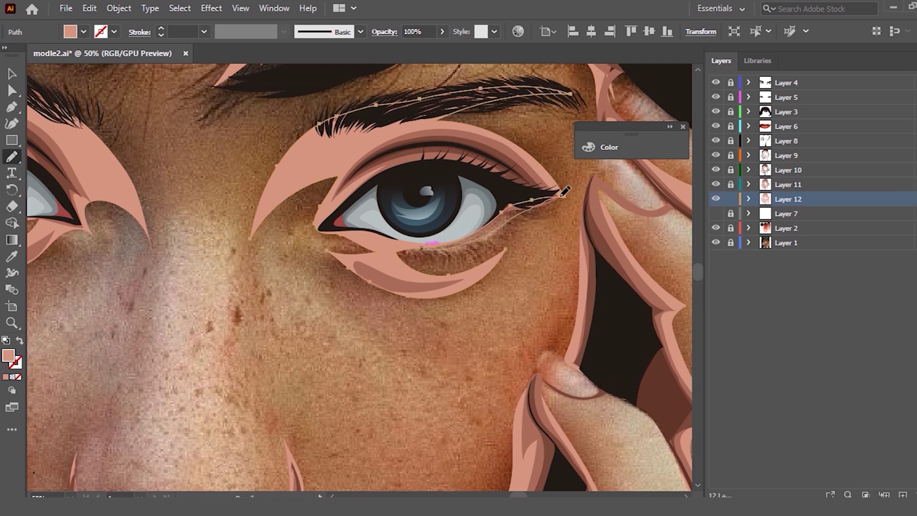
pyautogui.moveTo(488, 119)
pyautogui.mouseDown()
pyautogui.moveTo(562, 103)
pyautogui.moveTo(573, 89)
pyautogui.mouseUp()
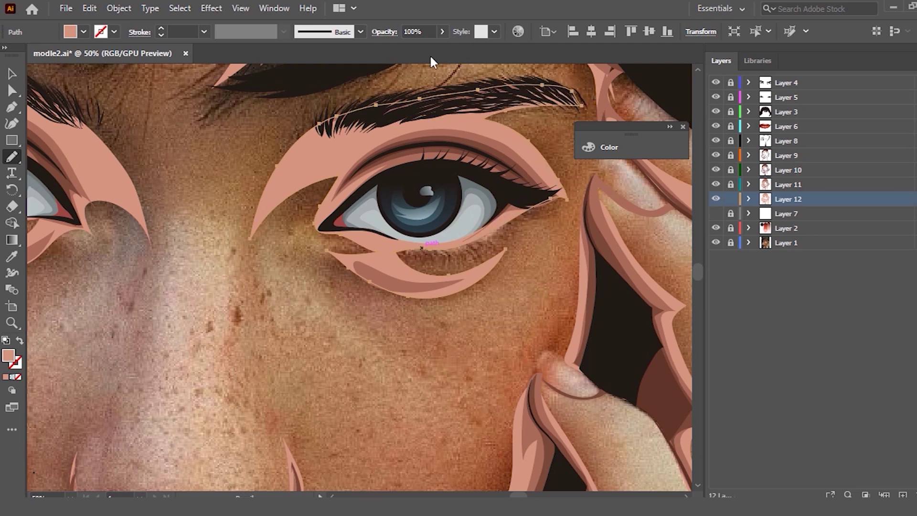
pyautogui.scroll(-3, 420, 155)
# Step: Deselect everything with the Selection tool and zoom around the portrait
pyautogui.click(13, 75)
pyautogui.click(296, 223)
pyautogui.scroll(2, 411, 204)
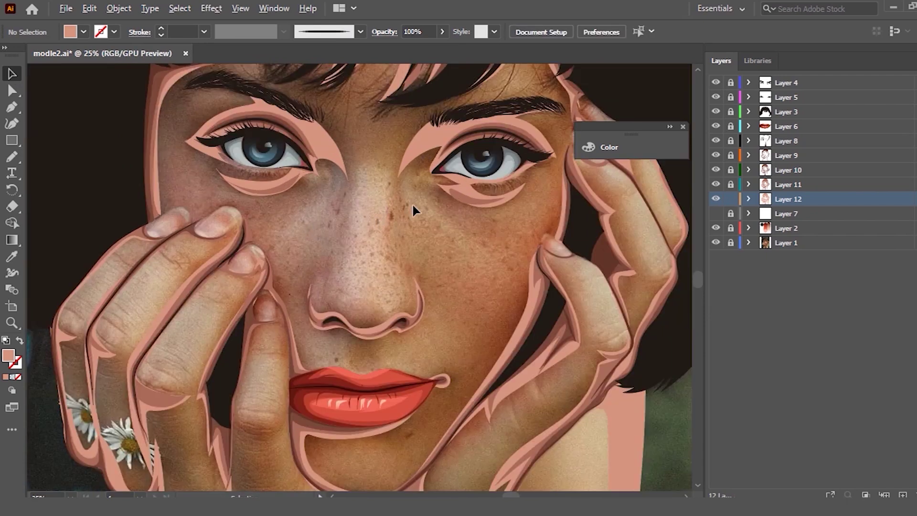
pyautogui.scroll(1, 418, 204)
pyautogui.scroll(-3, 419, 205)
pyautogui.scroll(-1, 376, 329)
pyautogui.scroll(1, 272, 320)
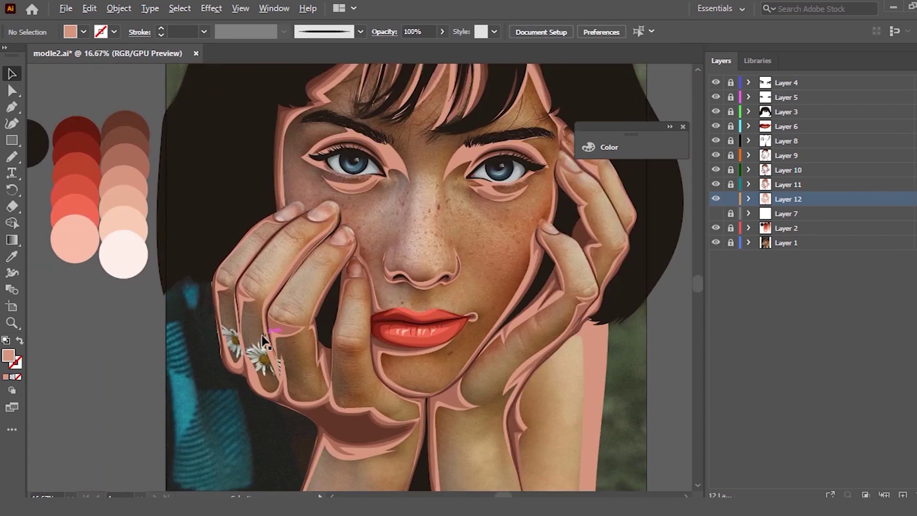
pyautogui.scroll(1, 272, 319)
pyautogui.scroll(1, 205, 286)
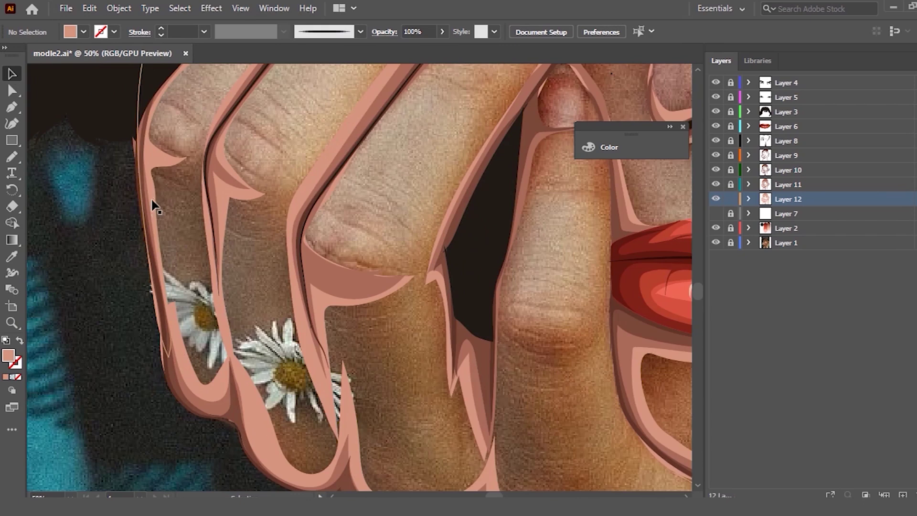
# Step: Unlock Layer 7 so its flat skin colours show under the shading
pyautogui.scroll(-1, 597, 255)
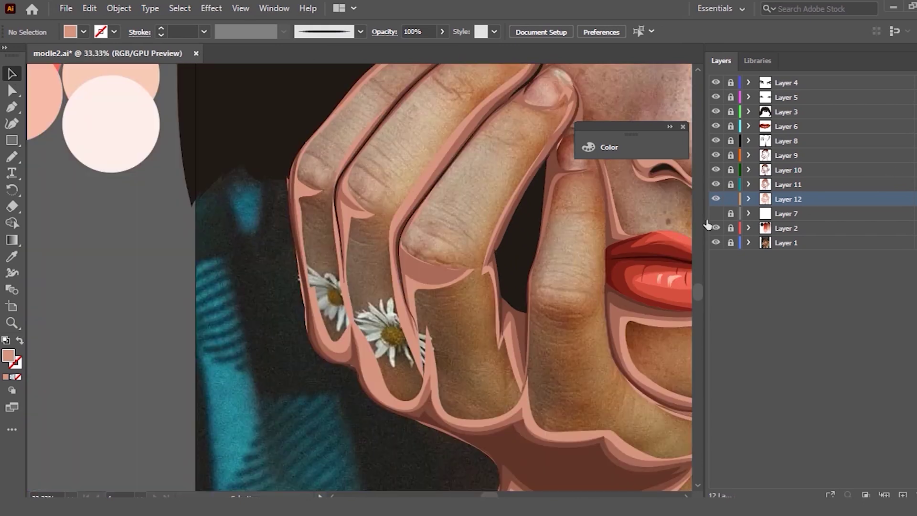
pyautogui.scroll(-1, 475, 272)
pyautogui.scroll(-1, 420, 286)
pyautogui.scroll(-1, 549, 413)
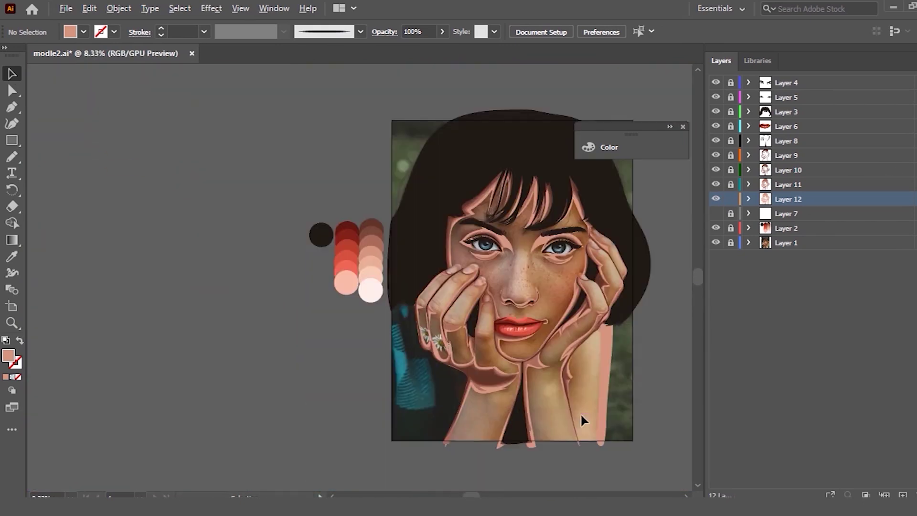
pyautogui.scroll(1, 601, 398)
pyautogui.scroll(1, 663, 342)
pyautogui.click(730, 214)
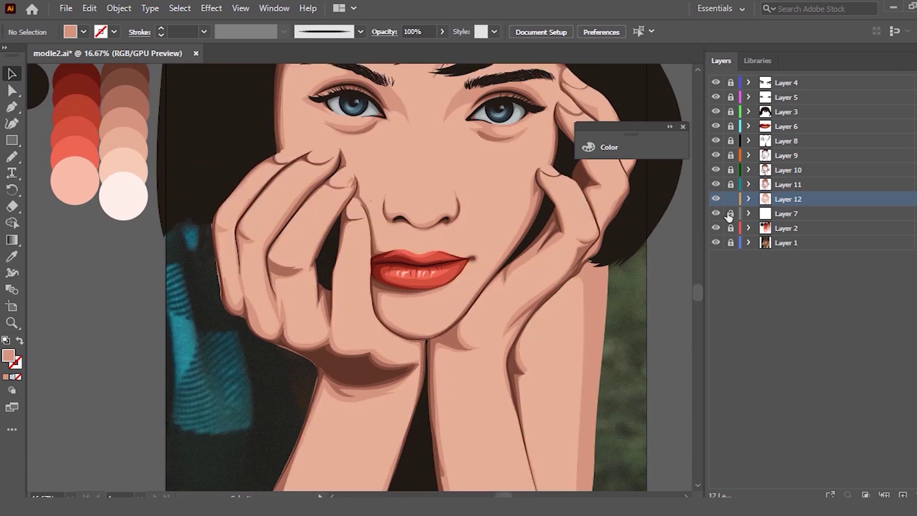
pyautogui.scroll(2, 577, 351)
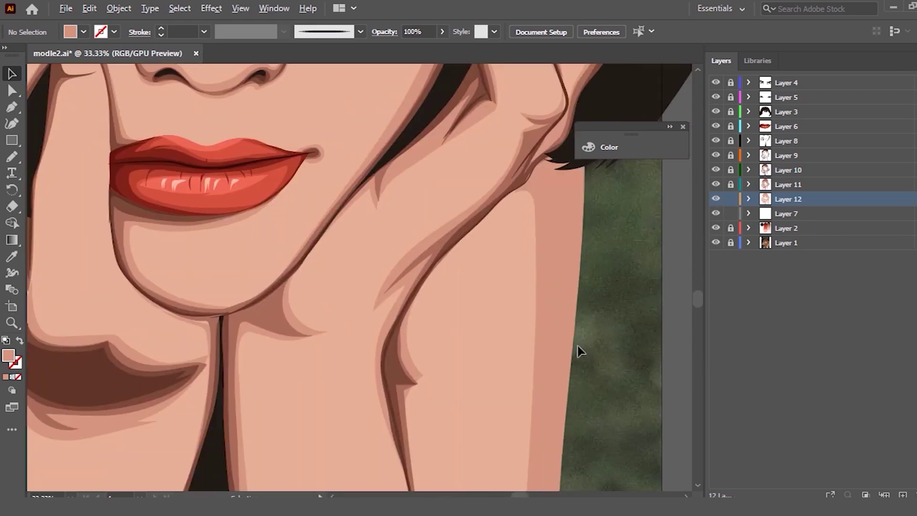
# Step: Select the cheek and neck shape, then clear the selection
pyautogui.click(491, 319)
pyautogui.click(12, 222)
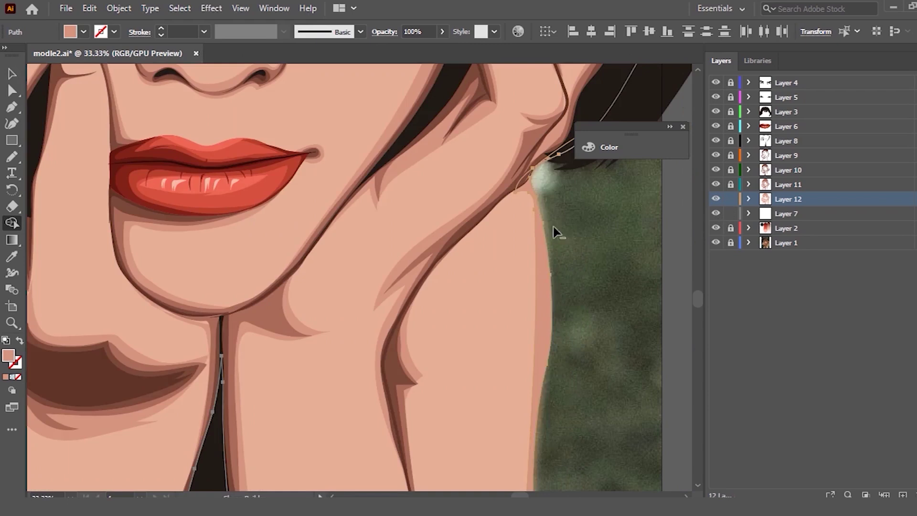
pyautogui.scroll(-1, 526, 239)
pyautogui.press('v')
pyautogui.click(546, 276)
pyautogui.scroll(1, 551, 279)
pyautogui.scroll(-1, 447, 249)
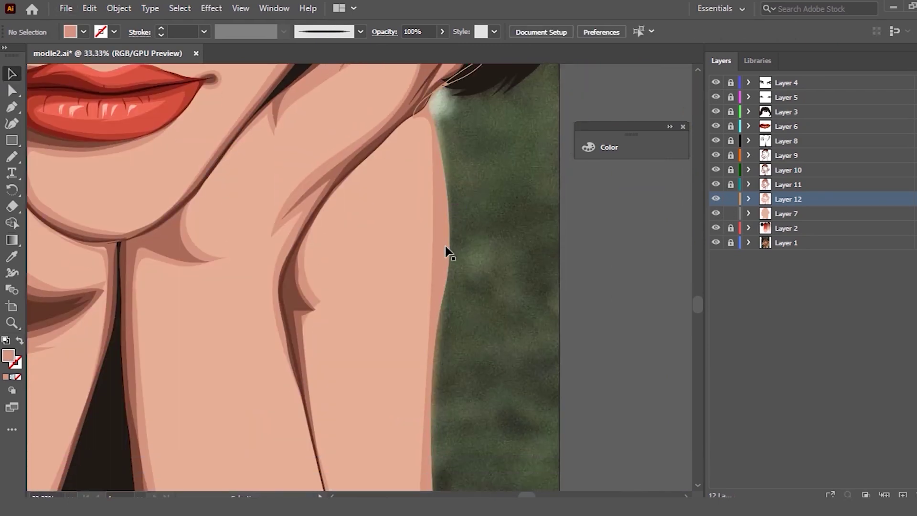
pyautogui.scroll(-1, 446, 249)
# Step: Select the neck-edge path and pencil a darker stroke down the right neck edge
pyautogui.click(449, 220)
pyautogui.press('n')
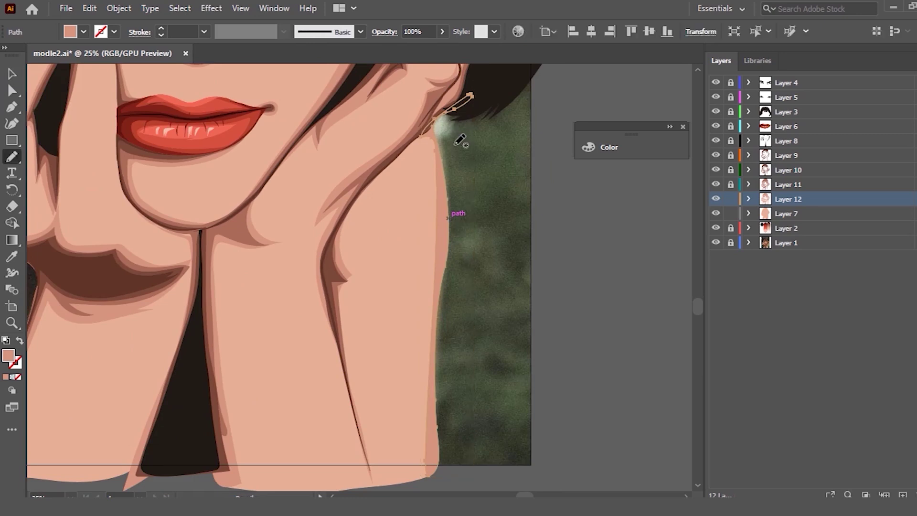
pyautogui.moveTo(426, 146); pyautogui.dragTo(434, 356)
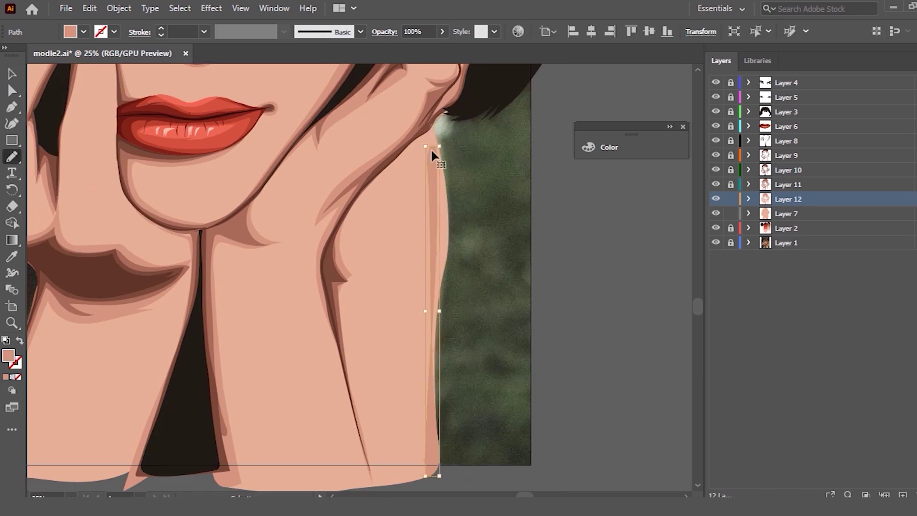
pyautogui.moveTo(470, 96)
pyautogui.mouseDown()
pyautogui.moveTo(429, 142)
pyautogui.moveTo(427, 360)
pyautogui.mouseUp()
pyautogui.moveTo(428, 470); pyautogui.dragTo(429, 474)
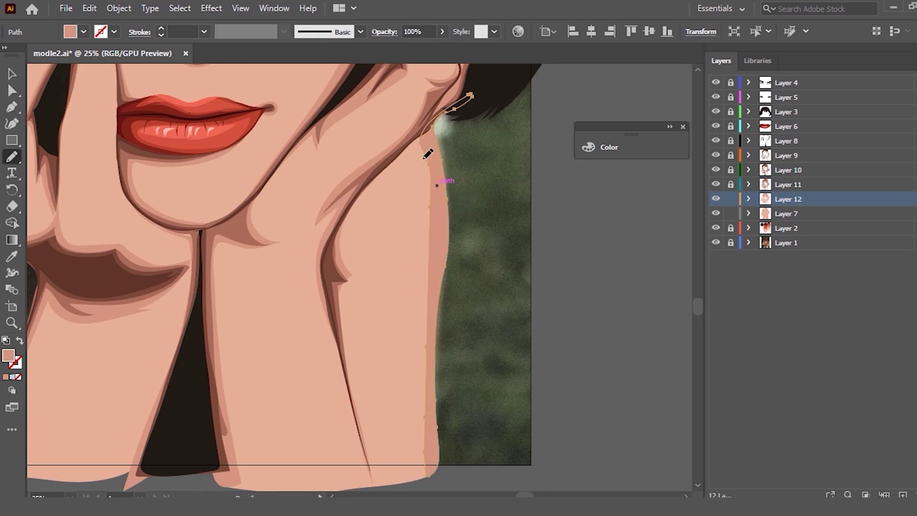
# Step: Widen the darker neck strip down to the artwork's bottom and deselect it
pyautogui.moveTo(420, 163); pyautogui.dragTo(439, 252)
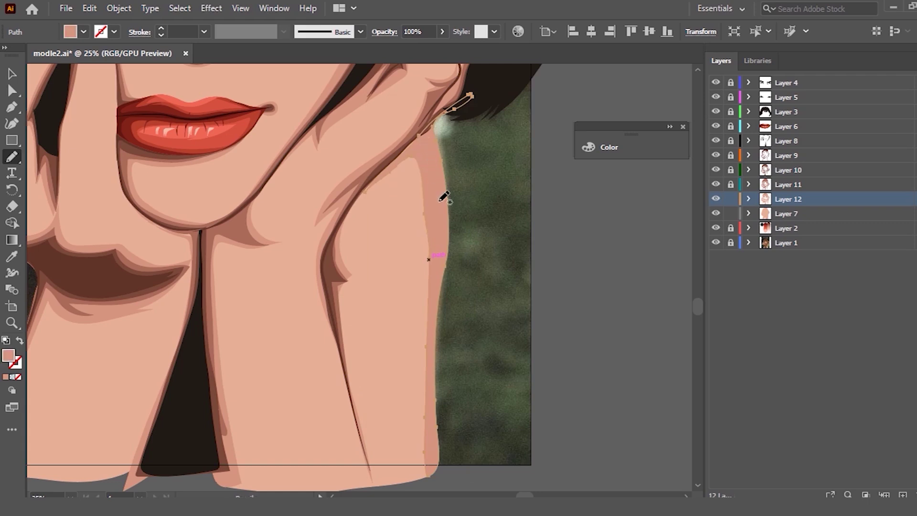
pyautogui.moveTo(443, 286); pyautogui.dragTo(446, 472)
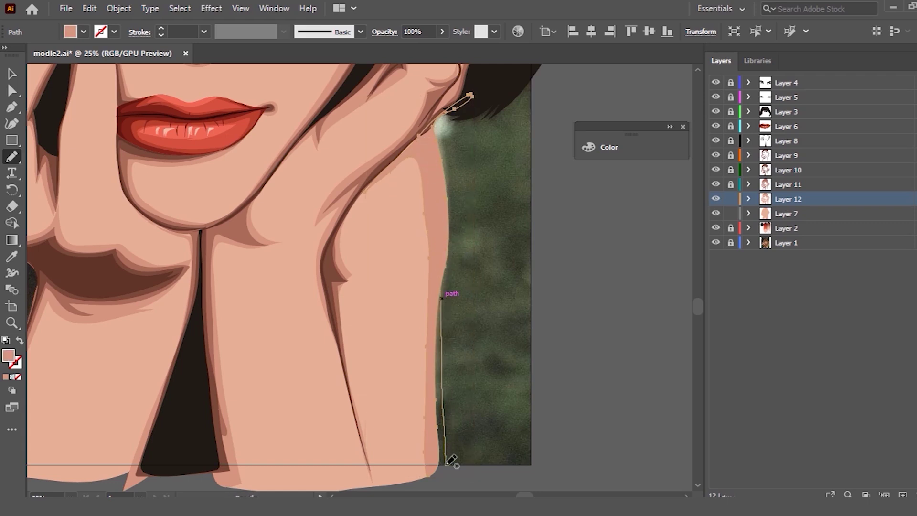
pyautogui.moveTo(443, 258); pyautogui.dragTo(424, 477)
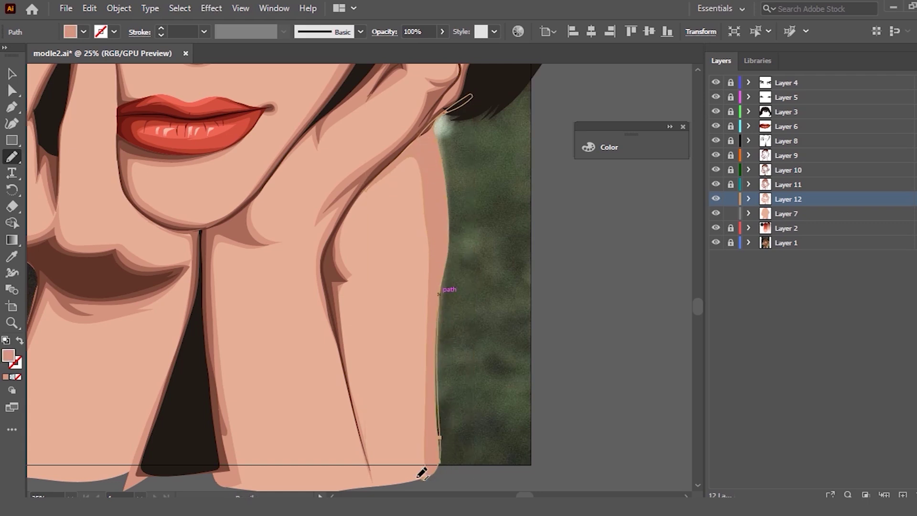
pyautogui.hotkey('ctrl', 'shift', 'a')
pyautogui.keyDown('alt'); pyautogui.scroll(-2, 420, 330); pyautogui.keyUp('alt')
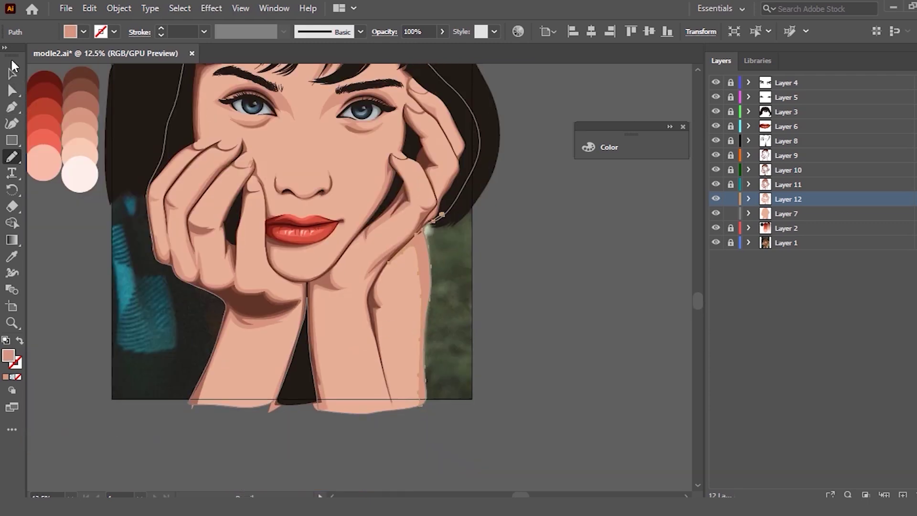
pyautogui.keyDown('alt'); pyautogui.scroll(-2, 535, 232); pyautogui.keyUp('alt')
pyautogui.keyDown('alt'); pyautogui.scroll(1, 528, 241); pyautogui.keyUp('alt')
pyautogui.click(12, 74)
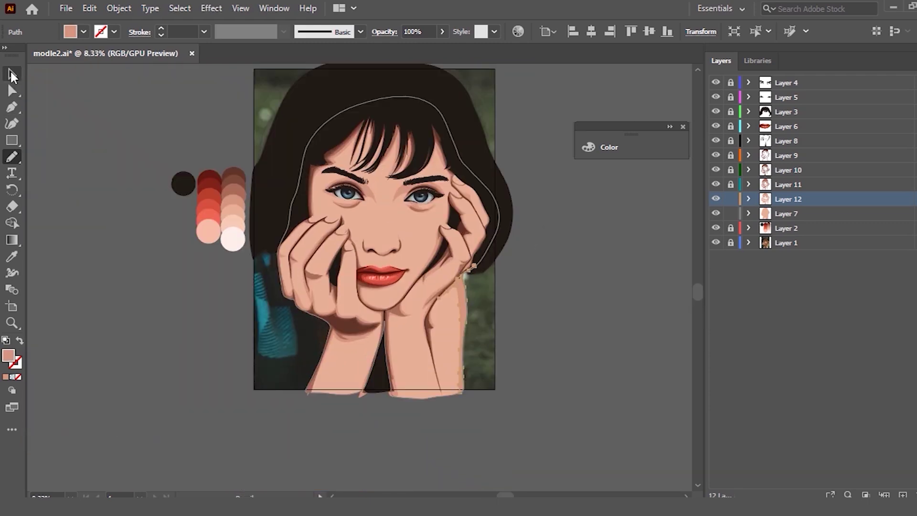
# Step: Clear the selection and select the shading shape around the right eye
pyautogui.hotkey('ctrl', 'shift', 'a')
pyautogui.keyDown('alt'); pyautogui.scroll(1, 416, 191); pyautogui.keyUp('alt')
pyautogui.keyDown('alt'); pyautogui.scroll(1, 416, 188); pyautogui.keyUp('alt')
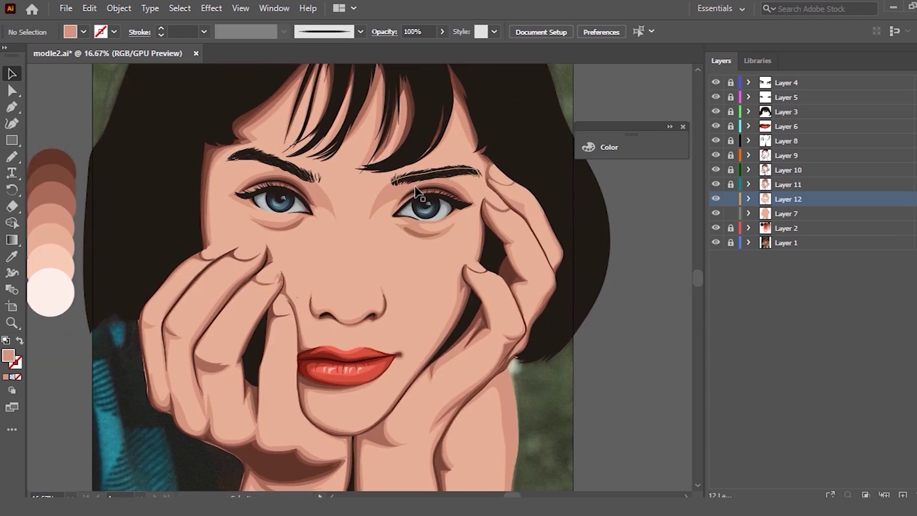
pyautogui.keyDown('alt'); pyautogui.scroll(-1, 527, 201); pyautogui.keyUp('alt')
pyautogui.keyDown('alt'); pyautogui.scroll(1, 433, 224); pyautogui.keyUp('alt')
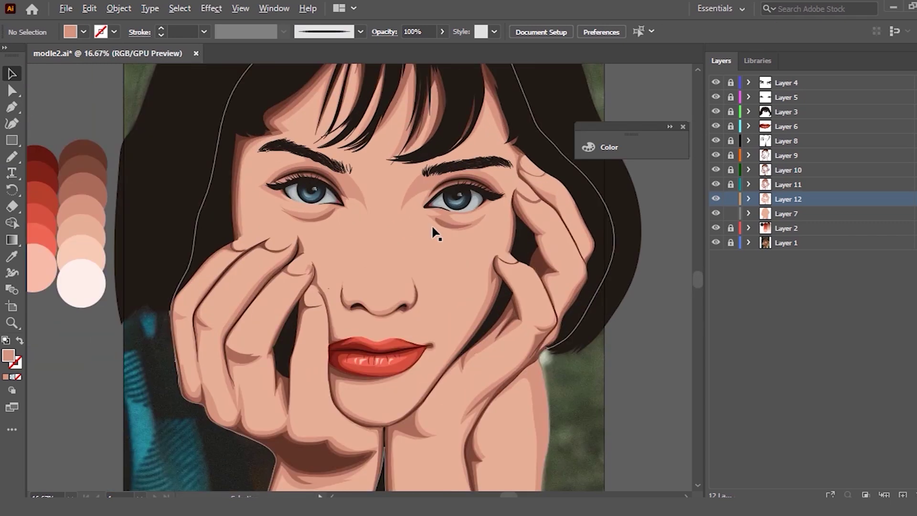
pyautogui.click(409, 195)
pyautogui.keyDown('alt'); pyautogui.scroll(4, 490, 176); pyautogui.keyUp('alt')
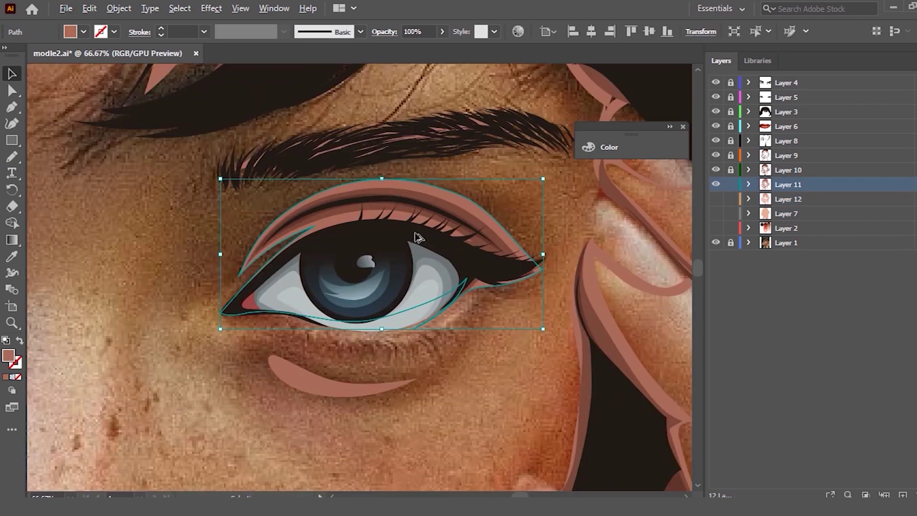
# Step: Pencil-reshape the eye shape along the upper lid and up under the brow
pyautogui.press('n')
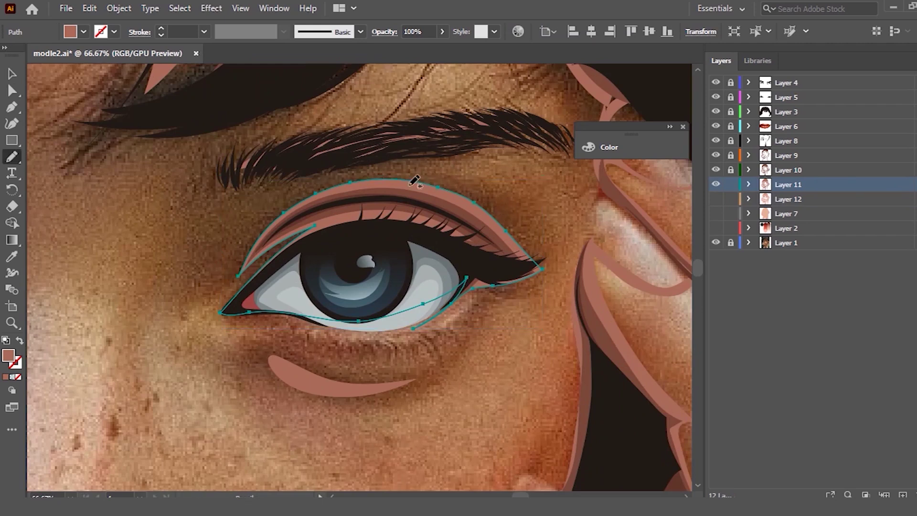
pyautogui.moveTo(349, 167); pyautogui.dragTo(334, 199)
pyautogui.moveTo(437, 186)
pyautogui.mouseDown()
pyautogui.moveTo(518, 126)
pyautogui.moveTo(258, 213)
pyautogui.mouseUp()
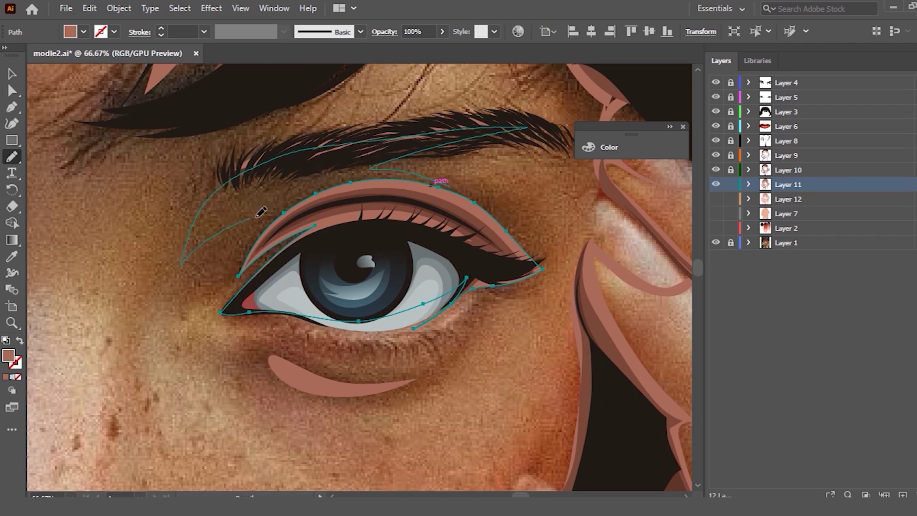
pyautogui.moveTo(218, 305); pyautogui.dragTo(535, 260)
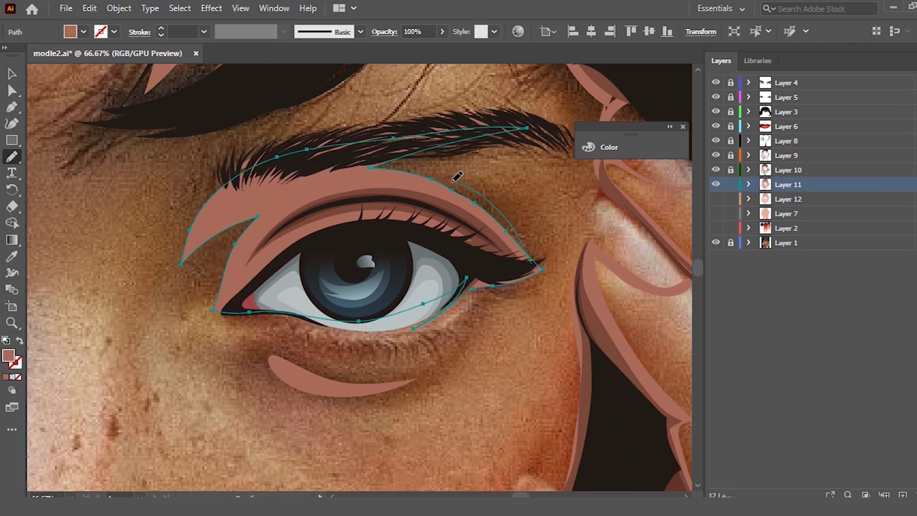
pyautogui.moveTo(390, 170)
pyautogui.mouseDown()
pyautogui.moveTo(546, 146)
pyautogui.moveTo(363, 141)
pyautogui.mouseUp()
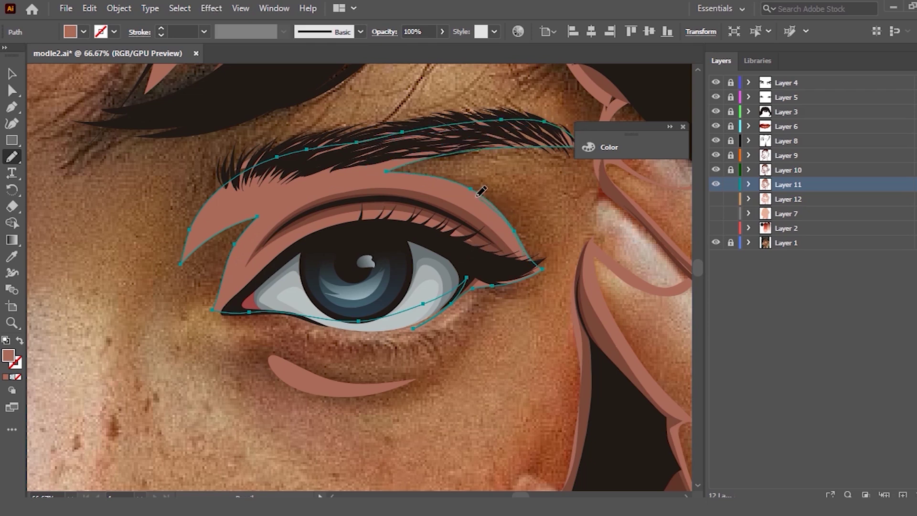
pyautogui.moveTo(405, 184); pyautogui.dragTo(400, 167)
pyautogui.moveTo(534, 268); pyautogui.dragTo(540, 270)
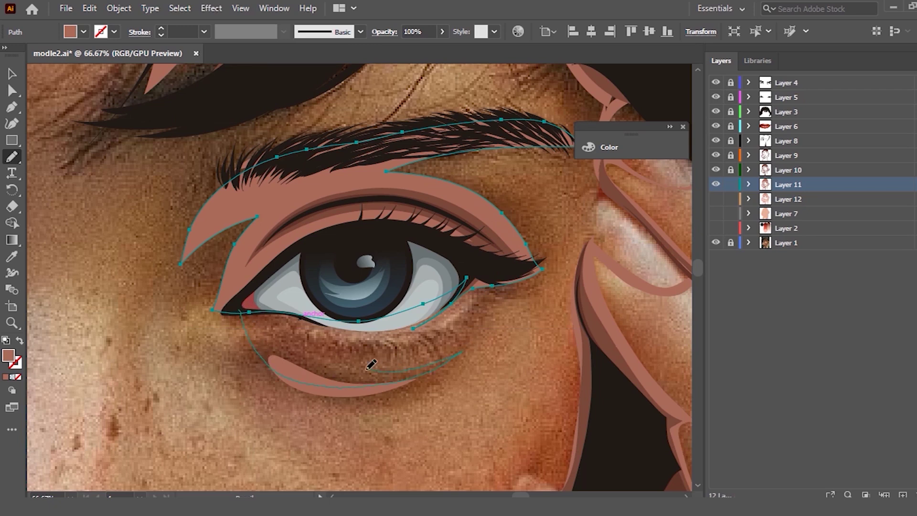
# Step: Redraw the under-eye shape's lower lid edge, bottom contour and corner with Pencil strokes
pyautogui.moveTo(317, 319); pyautogui.dragTo(444, 310)
pyautogui.moveTo(489, 280); pyautogui.dragTo(408, 319)
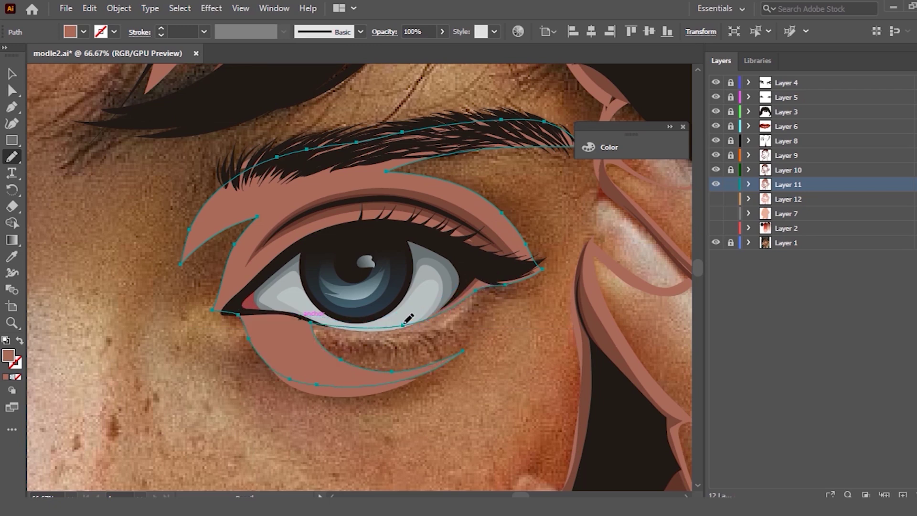
pyautogui.moveTo(444, 363); pyautogui.dragTo(440, 366)
pyautogui.moveTo(234, 293); pyautogui.dragTo(272, 308)
pyautogui.scroll(-2, 253, 260)
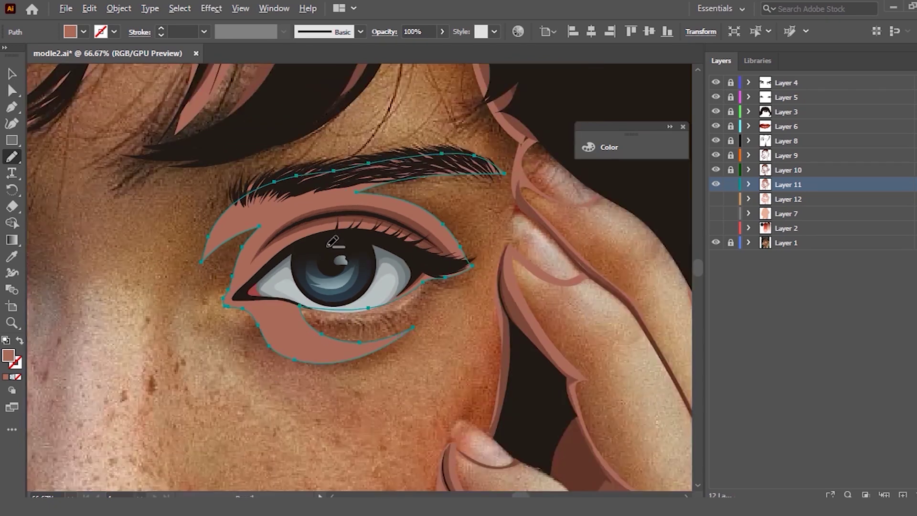
pyautogui.scroll(-2, 253, 261)
pyautogui.scroll(2, 164, 262)
pyautogui.scroll(1, 258, 244)
pyautogui.scroll(1, 258, 244)
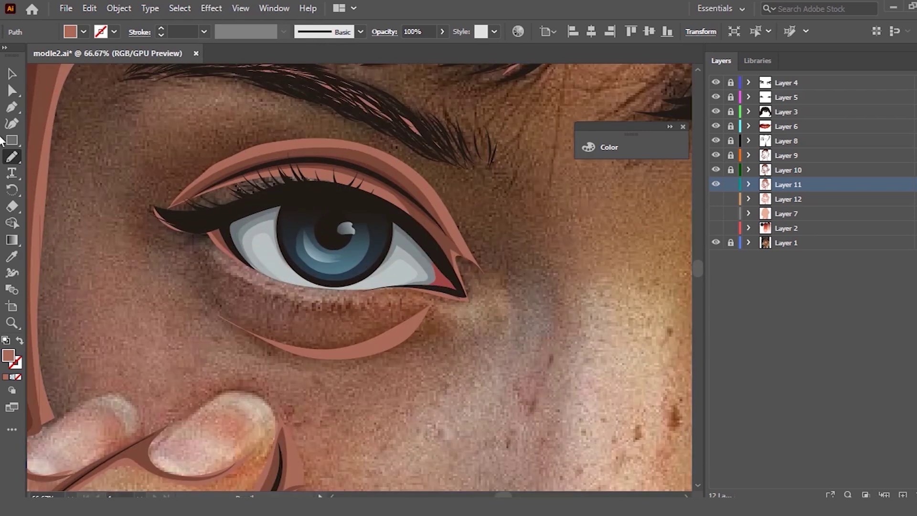
# Step: Select the skin shape around the upper eyelid and try redrawing its brow edge, undoing failed strokes
pyautogui.click(12, 74)
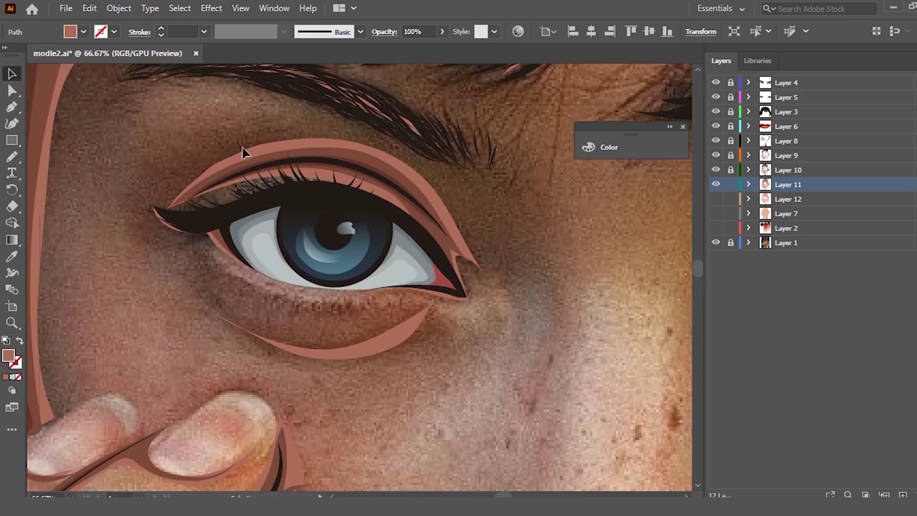
pyautogui.click(252, 154)
pyautogui.press('n')
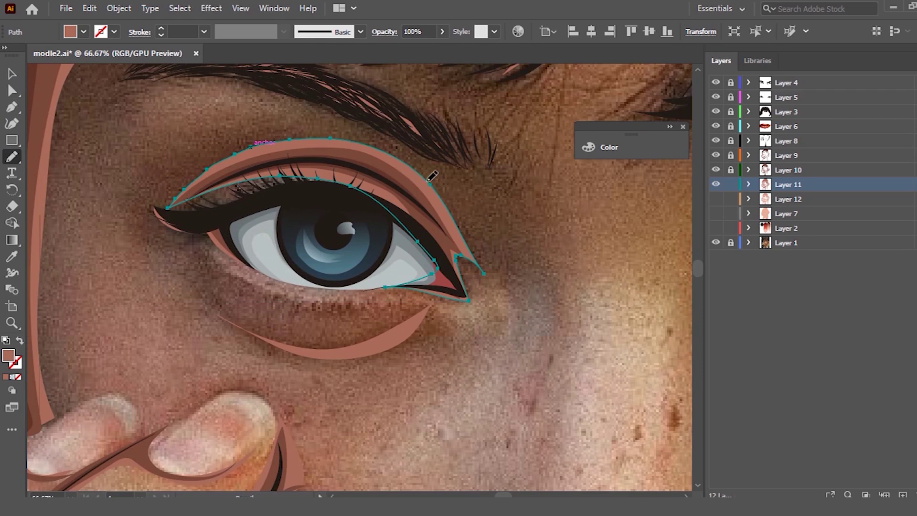
pyautogui.moveTo(350, 123)
pyautogui.mouseDown()
pyautogui.moveTo(539, 261)
pyautogui.moveTo(474, 197)
pyautogui.mouseUp()
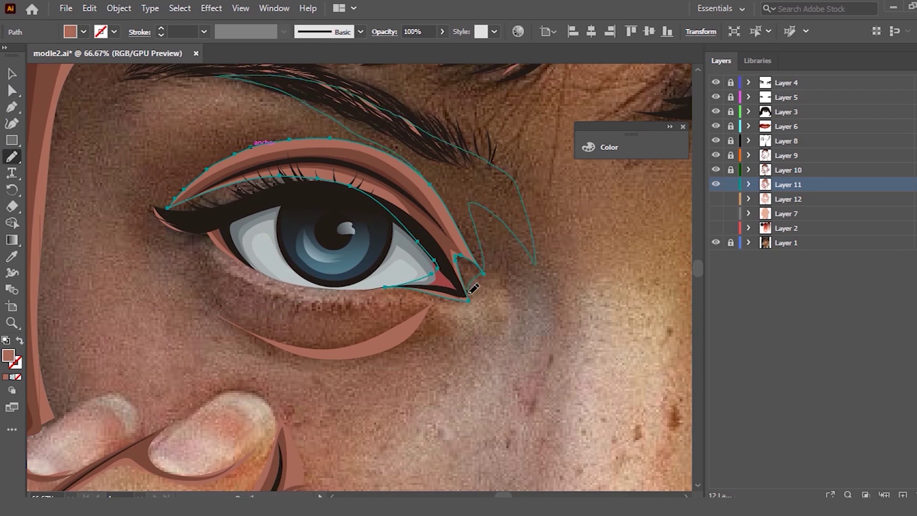
pyautogui.moveTo(474, 289); pyautogui.dragTo(472, 291)
pyautogui.hotkey('ctrl', 'z')
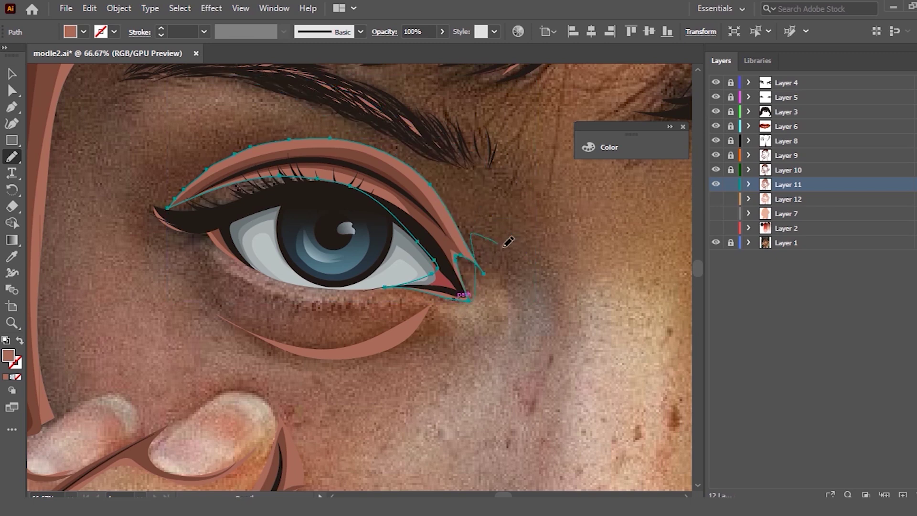
pyautogui.moveTo(515, 210); pyautogui.dragTo(374, 81)
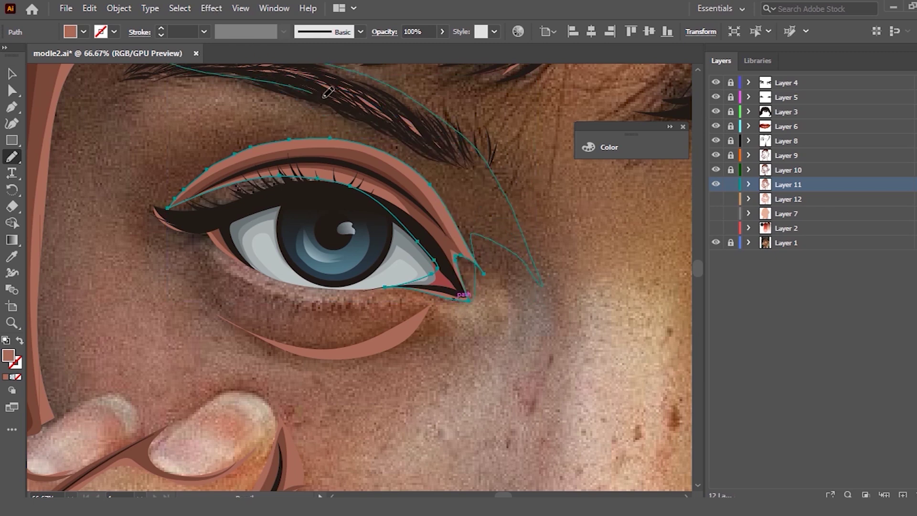
pyautogui.moveTo(190, 56); pyautogui.dragTo(349, 145)
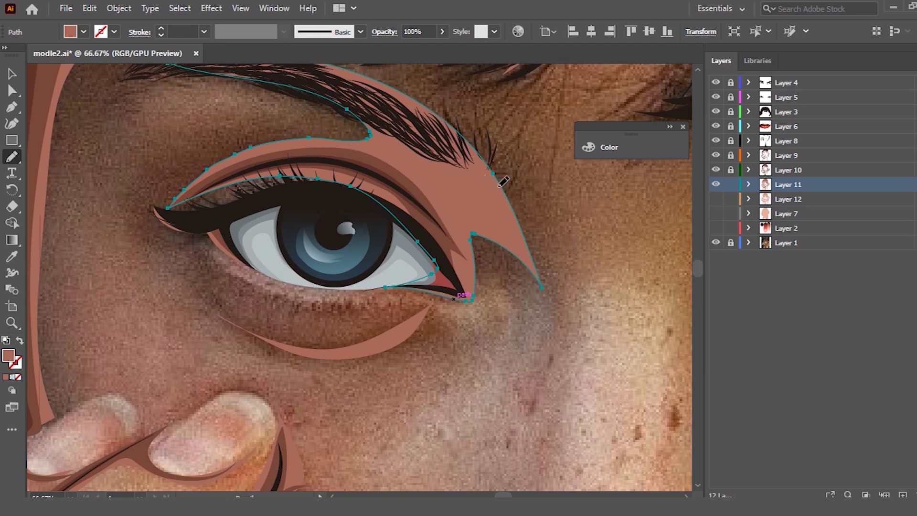
pyautogui.hotkey('ctrl', 'z')
# Step: Redraw the upper lid, lower lid and under-eye band edges, with a point at the outer corner
pyautogui.moveTo(342, 132)
pyautogui.mouseDown()
pyautogui.moveTo(170, 182)
pyautogui.moveTo(162, 217)
pyautogui.moveTo(204, 271)
pyautogui.moveTo(235, 290)
pyautogui.moveTo(208, 239)
pyautogui.moveTo(363, 279)
pyautogui.moveTo(214, 303)
pyautogui.moveTo(334, 348)
pyautogui.moveTo(471, 300)
pyautogui.mouseUp()
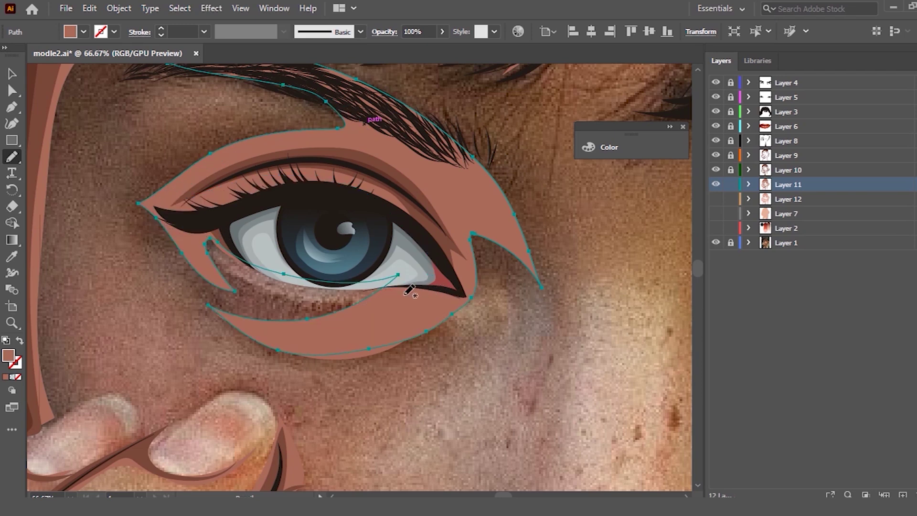
pyautogui.moveTo(370, 299); pyautogui.dragTo(291, 319)
pyautogui.moveTo(333, 290)
pyautogui.mouseDown()
pyautogui.moveTo(302, 280)
pyautogui.moveTo(421, 290)
pyautogui.mouseUp()
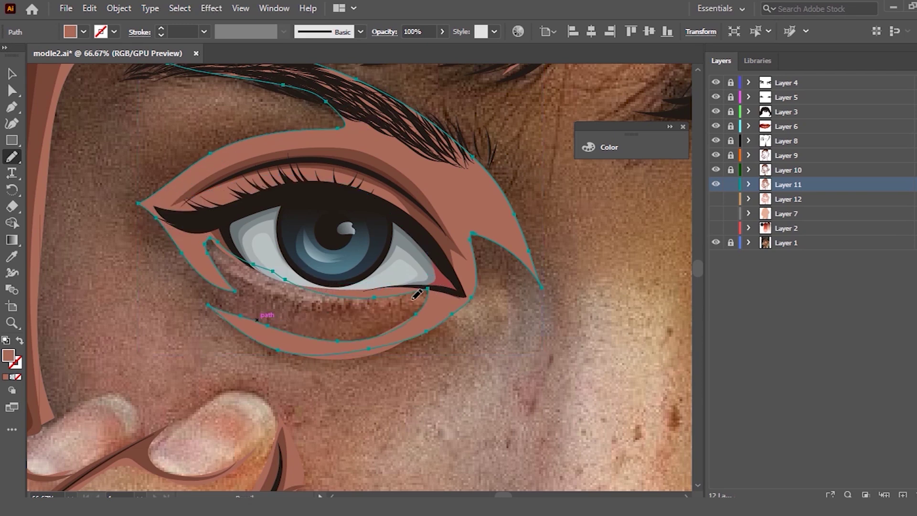
pyautogui.moveTo(253, 326)
pyautogui.mouseDown()
pyautogui.moveTo(425, 295)
pyautogui.moveTo(404, 341)
pyautogui.mouseUp()
pyautogui.moveTo(254, 324); pyautogui.dragTo(328, 293)
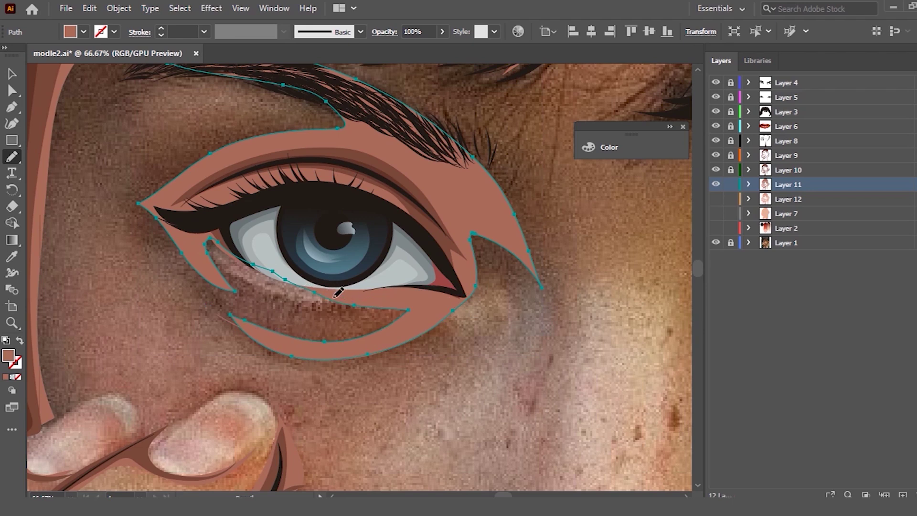
pyautogui.moveTo(244, 318); pyautogui.dragTo(296, 341)
pyautogui.moveTo(374, 307); pyautogui.dragTo(337, 295)
pyautogui.moveTo(465, 291); pyautogui.dragTo(522, 254)
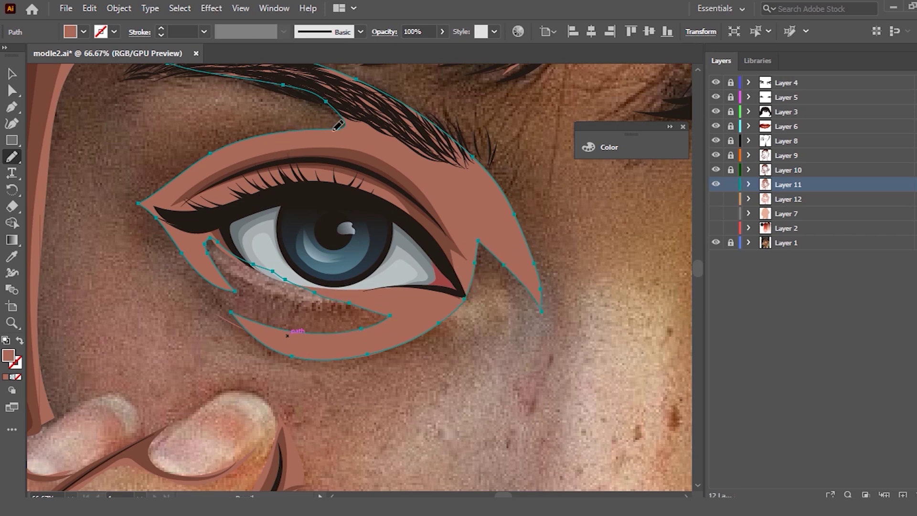
# Step: Redraw the upper eyelid and lower edges toward the inner corner, forming a pointed tip there
pyautogui.moveTo(232, 141); pyautogui.dragTo(132, 191)
pyautogui.moveTo(224, 241); pyautogui.dragTo(159, 202)
pyautogui.moveTo(181, 173); pyautogui.dragTo(225, 156)
pyautogui.moveTo(190, 234)
pyautogui.mouseDown()
pyautogui.moveTo(248, 260)
pyautogui.moveTo(237, 257)
pyautogui.mouseUp()
pyautogui.moveTo(153, 221); pyautogui.dragTo(235, 147)
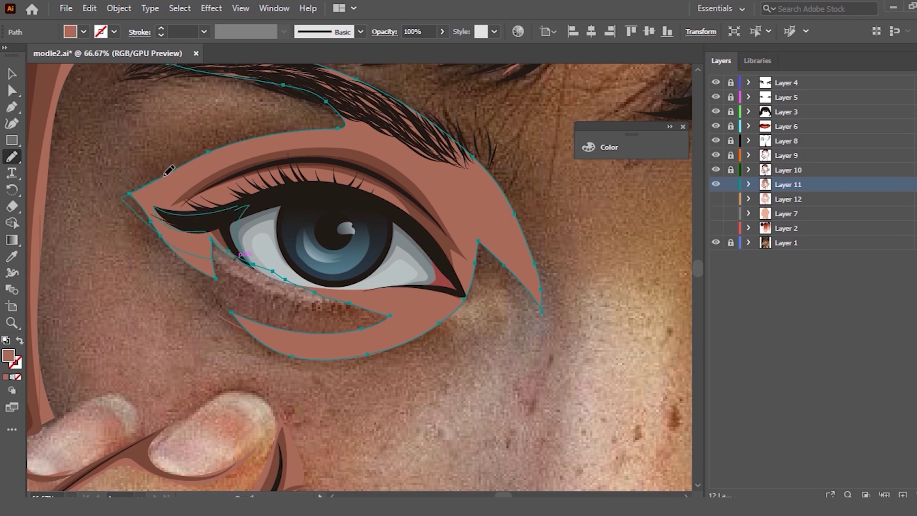
pyautogui.scroll(-2, 240, 138)
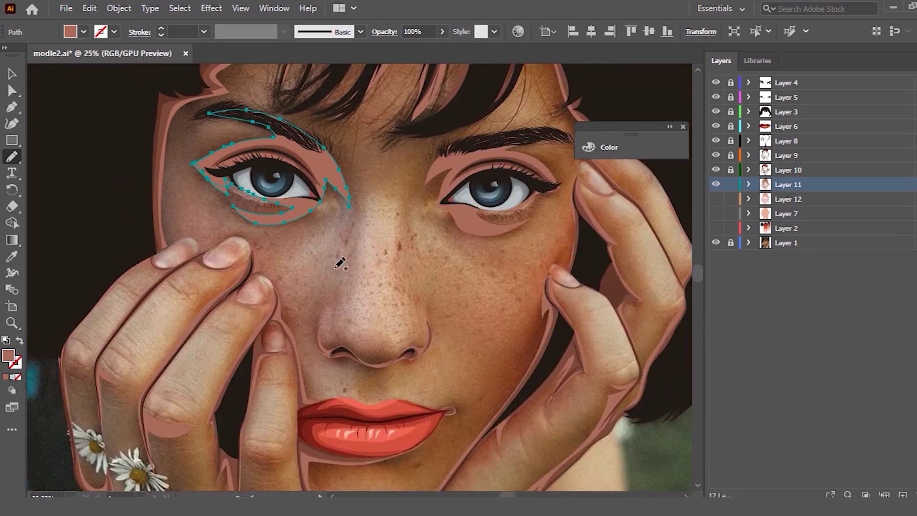
# Step: Select the face outline shape and redraw its edge along the brow and cheek with the Pencil
pyautogui.scroll(-1, 237, 191)
pyautogui.scroll(-1, 233, 232)
pyautogui.scroll(4, 232, 233)
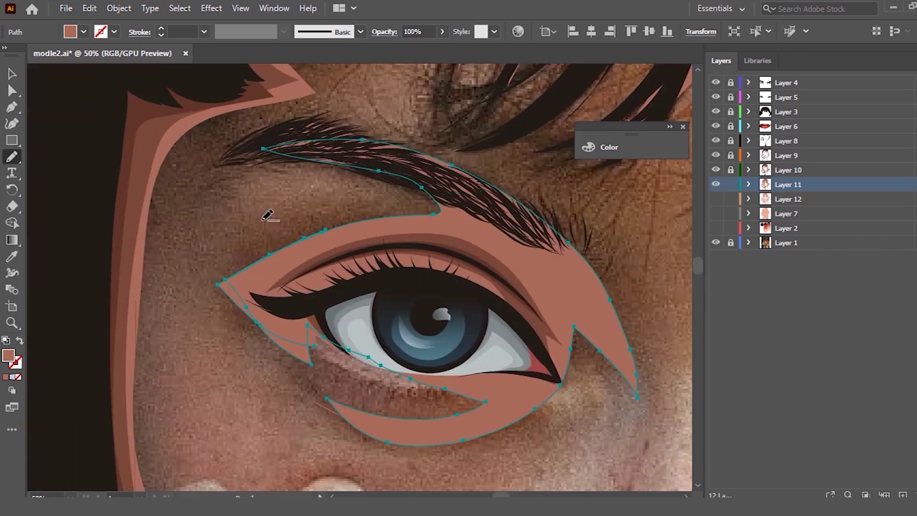
pyautogui.scroll(-2, 266, 210)
pyautogui.press('v')
pyautogui.click(269, 165)
pyautogui.press('n')
pyautogui.moveTo(298, 173); pyautogui.dragTo(254, 184)
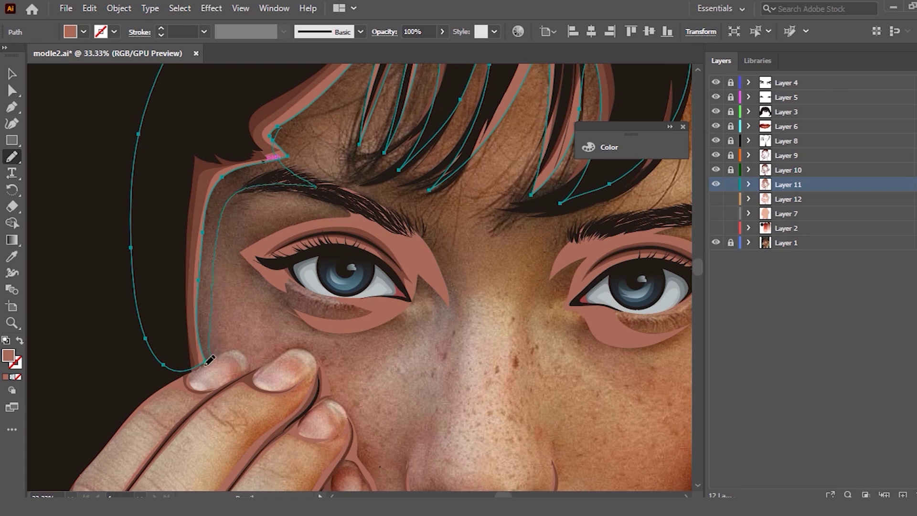
pyautogui.moveTo(209, 360); pyautogui.dragTo(212, 350)
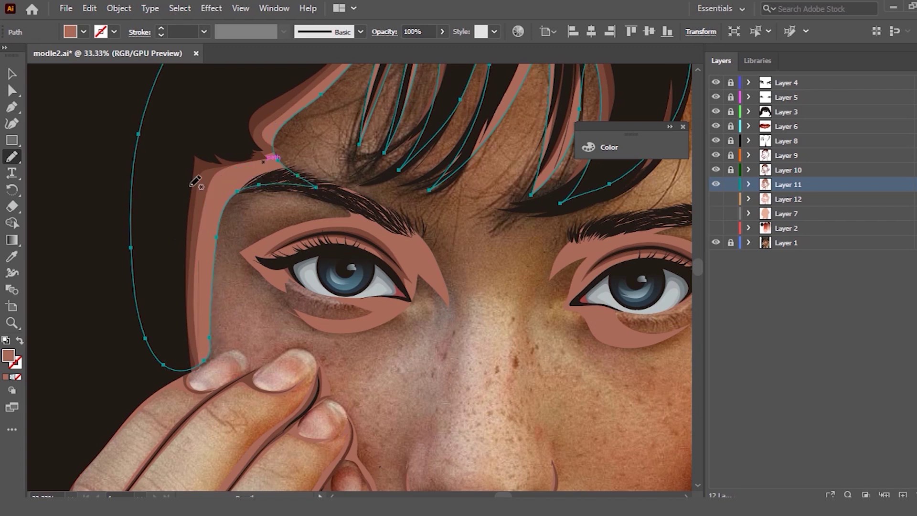
# Step: Trace the outline up between the fringe strands and along the hairline, straightening the right strand's edge
pyautogui.scroll(-3, 205, 181)
pyautogui.scroll(4, 463, 164)
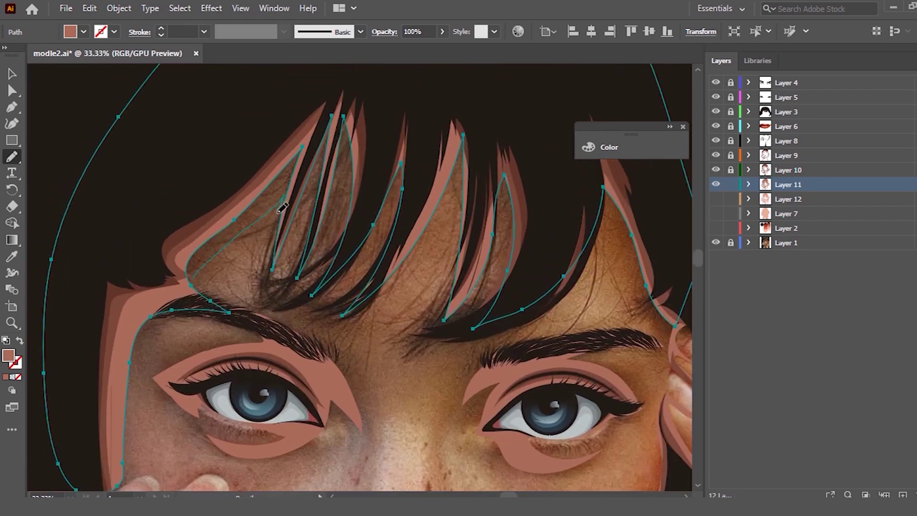
pyautogui.moveTo(209, 260); pyautogui.dragTo(337, 209)
pyautogui.moveTo(290, 286)
pyautogui.mouseDown()
pyautogui.moveTo(332, 279)
pyautogui.moveTo(401, 201)
pyautogui.moveTo(316, 313)
pyautogui.mouseUp()
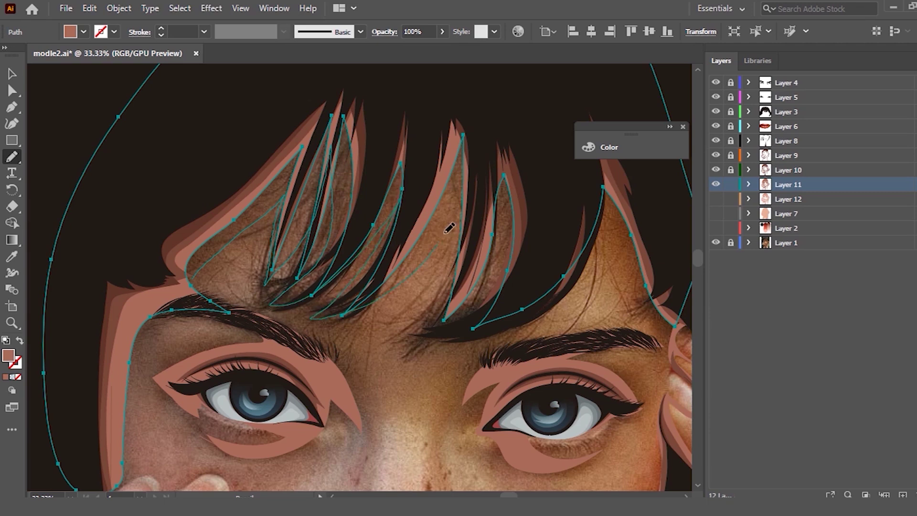
pyautogui.moveTo(446, 318)
pyautogui.mouseDown()
pyautogui.moveTo(507, 215)
pyautogui.moveTo(511, 272)
pyautogui.moveTo(530, 313)
pyautogui.moveTo(633, 229)
pyautogui.mouseUp()
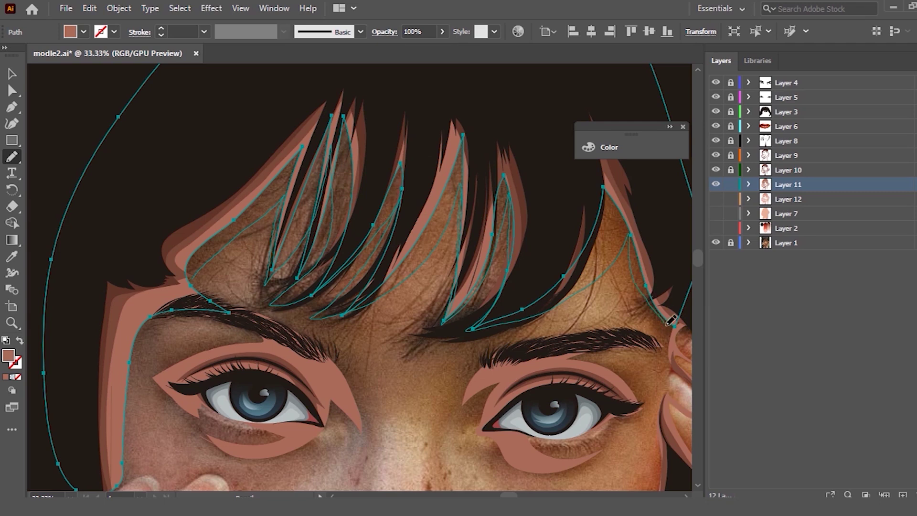
pyautogui.moveTo(689, 300); pyautogui.dragTo(685, 307)
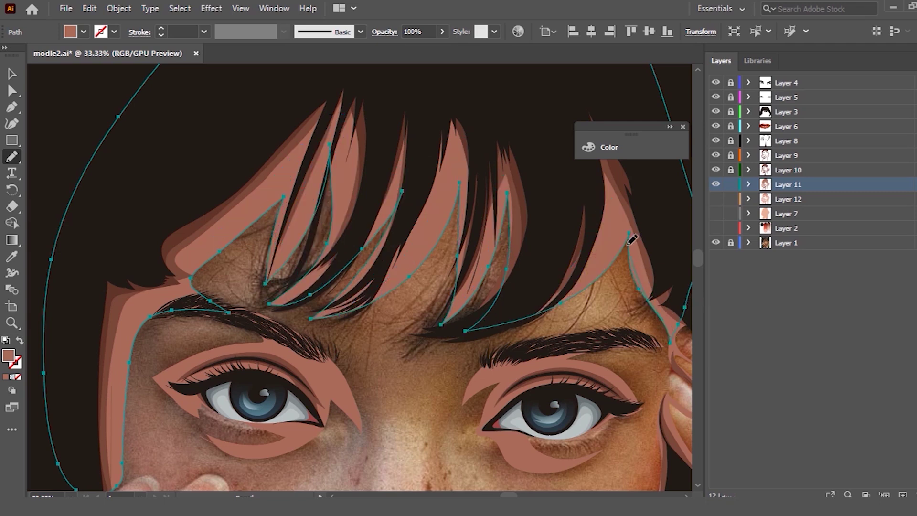
pyautogui.moveTo(608, 251); pyautogui.dragTo(598, 289)
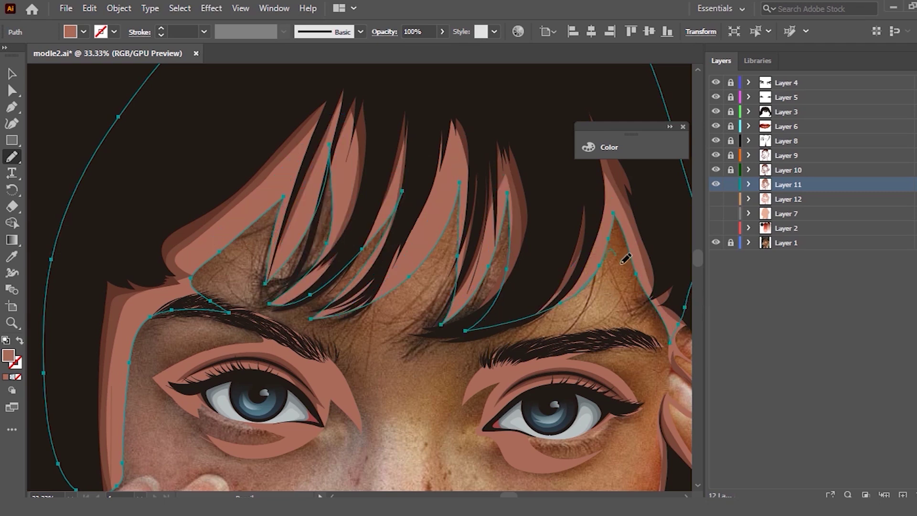
pyautogui.moveTo(667, 319); pyautogui.dragTo(614, 215)
# Step: Zoom to the wrists and select the thin skin shape beside the forearm gap for Pencil editing
pyautogui.scroll(-2, 614, 210)
pyautogui.scroll(-2, 520, 199)
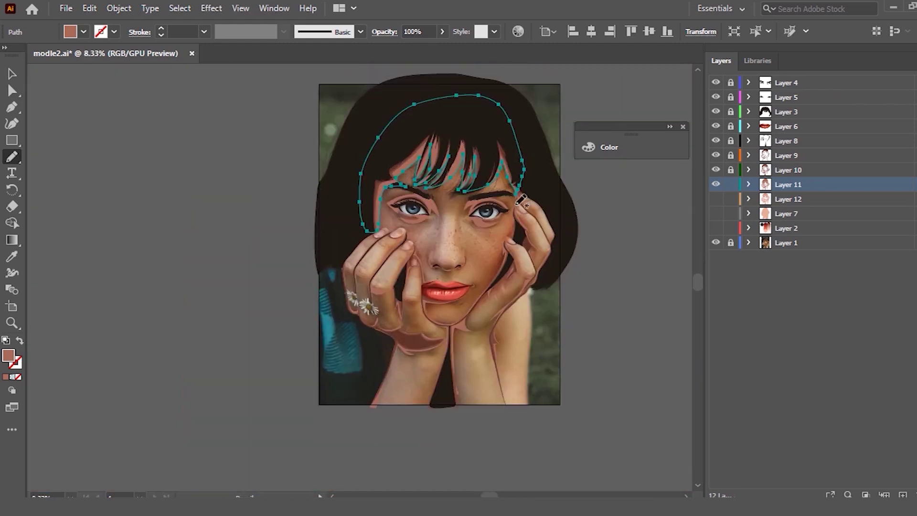
pyautogui.scroll(2, 521, 199)
pyautogui.scroll(-1, 501, 246)
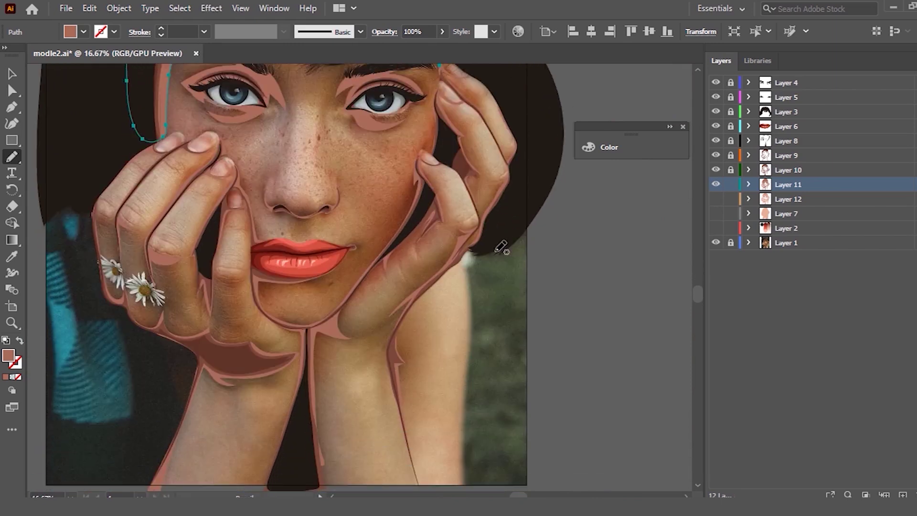
pyautogui.scroll(-3, 502, 246)
pyautogui.scroll(1, 191, 191)
pyautogui.click(12, 74)
pyautogui.scroll(-2, 363, 215)
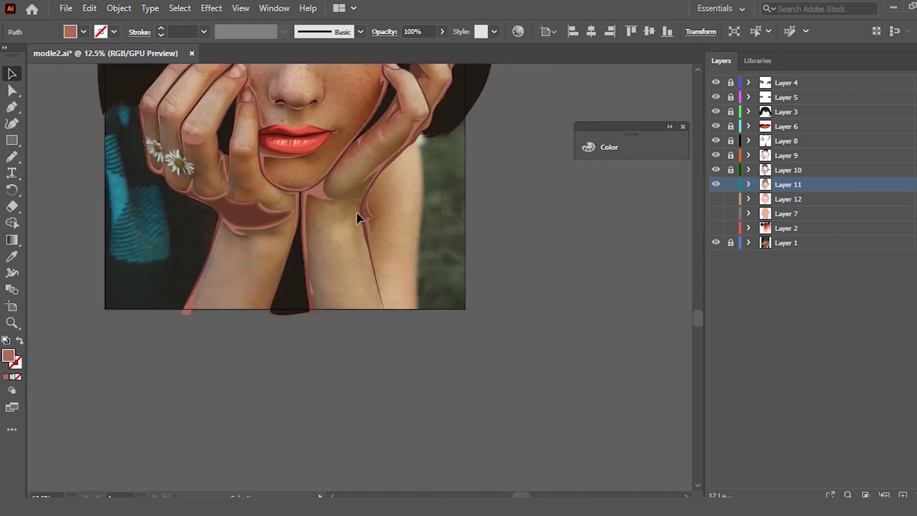
pyautogui.scroll(1, 262, 157)
pyautogui.scroll(1, 272, 147)
pyautogui.click(303, 143)
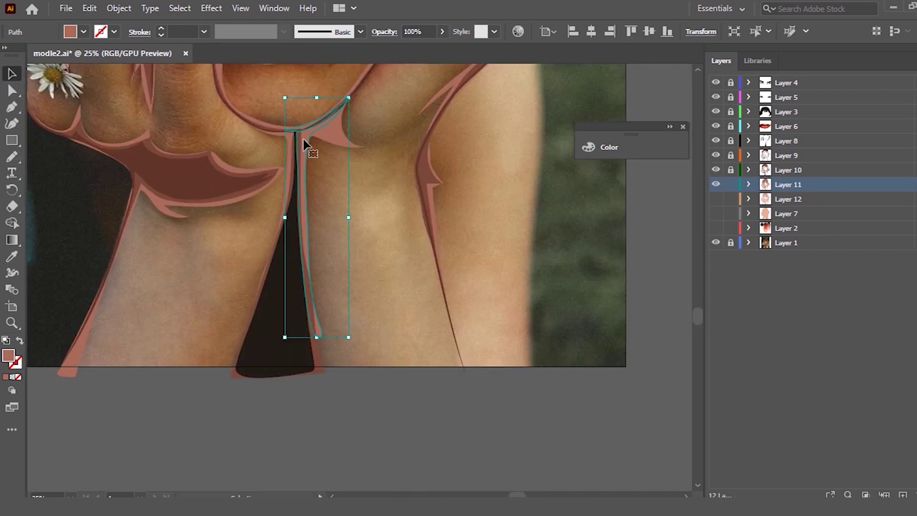
pyautogui.press('n')
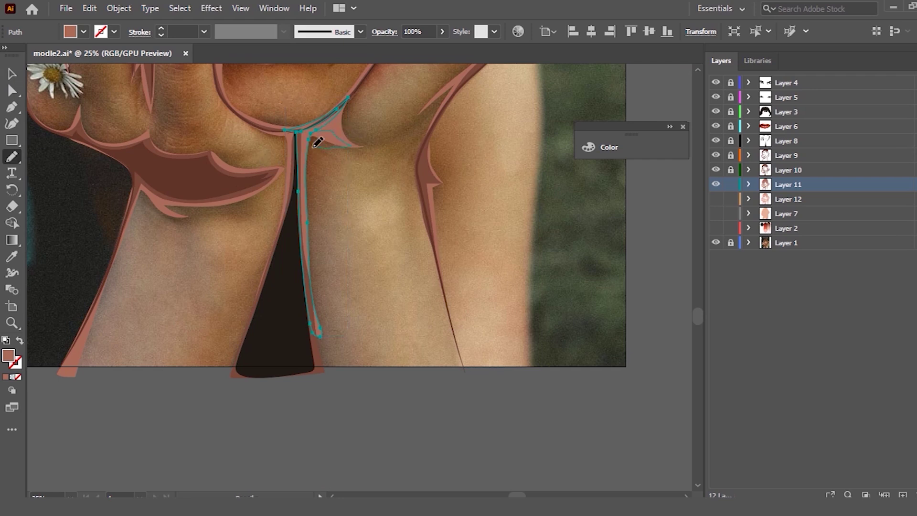
# Step: Redraw the thin shape's edge along the forearm gap and past the artboard bottom
pyautogui.moveTo(318, 342); pyautogui.dragTo(315, 330)
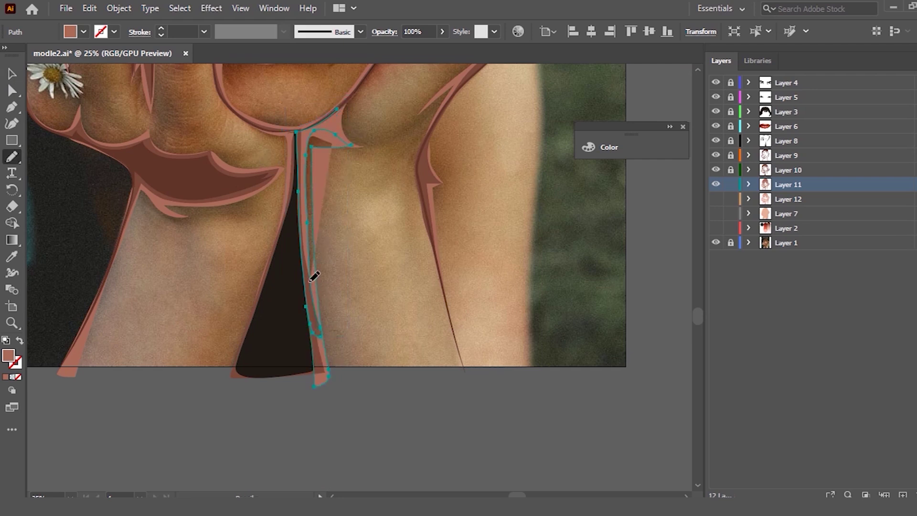
pyautogui.moveTo(314, 183); pyautogui.dragTo(325, 392)
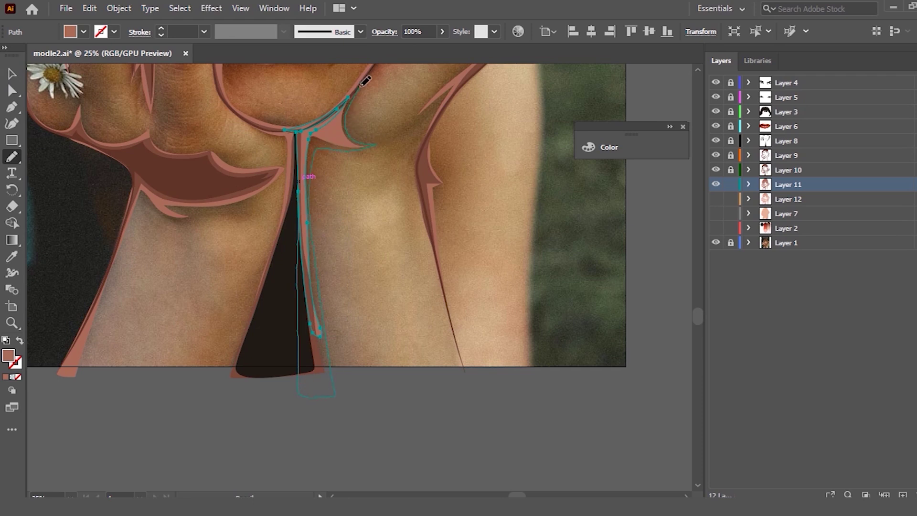
pyautogui.moveTo(368, 76); pyautogui.dragTo(363, 83)
pyautogui.scroll(-1, 350, 128)
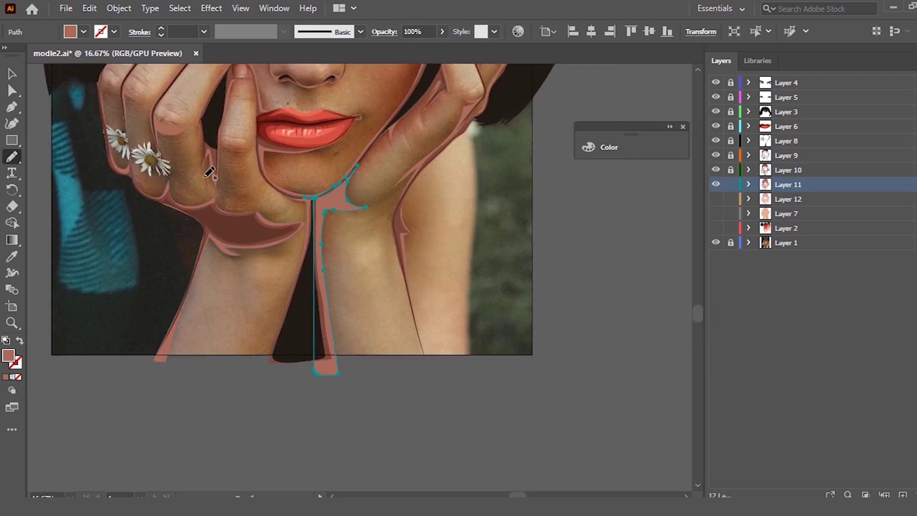
# Step: Select the skin outline shape around the shadow below the left hand's fingers for Pencil editing
pyautogui.scroll(3, 197, 191)
pyautogui.scroll(-3, 197, 191)
pyautogui.scroll(-1, 197, 191)
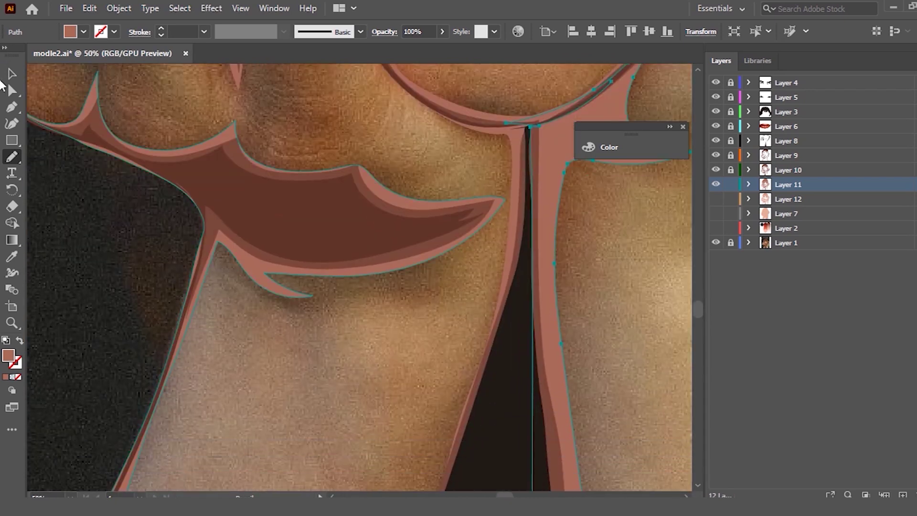
pyautogui.click(12, 74)
pyautogui.scroll(1, 335, 239)
pyautogui.scroll(-2, 311, 174)
pyautogui.scroll(2, 259, 171)
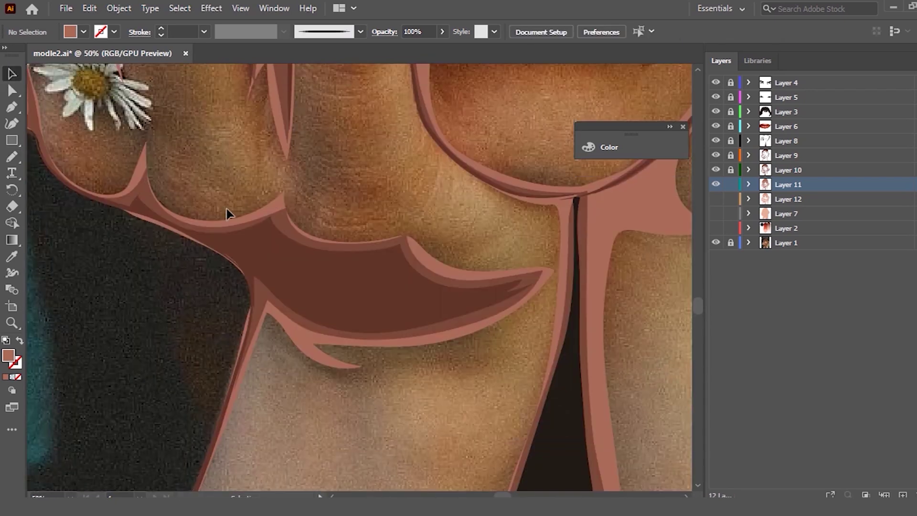
pyautogui.click(252, 214)
pyautogui.press('n')
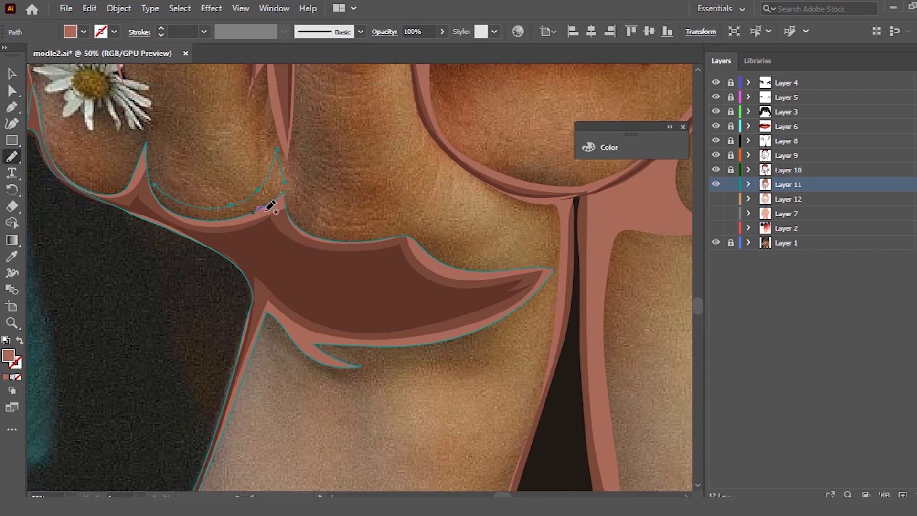
# Step: Redraw the shape's upper edge along the knuckles and its lower edges, undoing one stray stroke
pyautogui.moveTo(300, 156); pyautogui.dragTo(548, 258)
pyautogui.moveTo(372, 355)
pyautogui.mouseDown()
pyautogui.moveTo(470, 350)
pyautogui.moveTo(248, 361)
pyautogui.moveTo(268, 338)
pyautogui.mouseUp()
pyautogui.moveTo(249, 210); pyautogui.dragTo(233, 216)
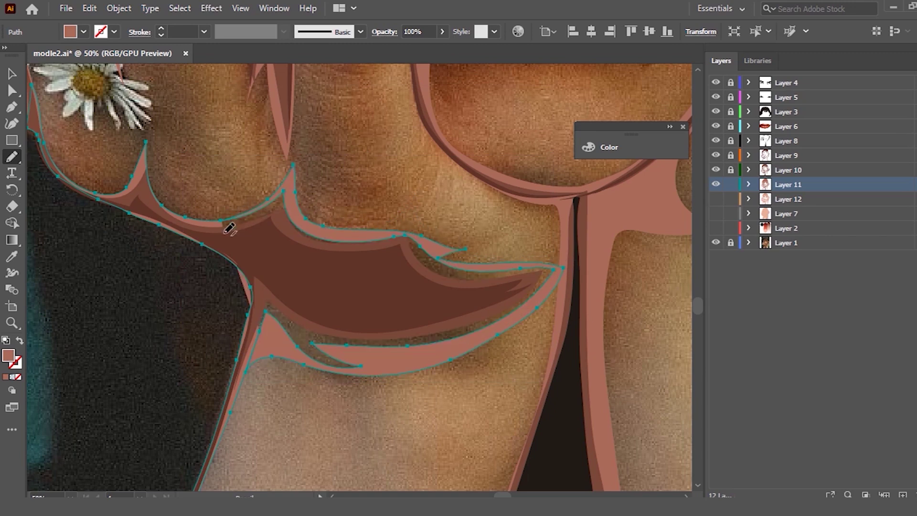
pyautogui.hotkey('ctrl', 'z')
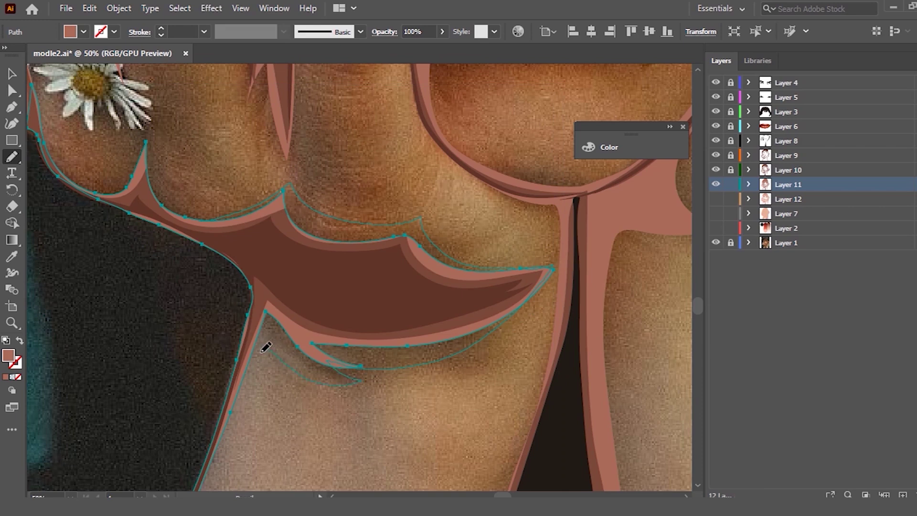
pyautogui.keyDown('alt'); pyautogui.scroll(-1, 321, 250); pyautogui.keyUp('alt')
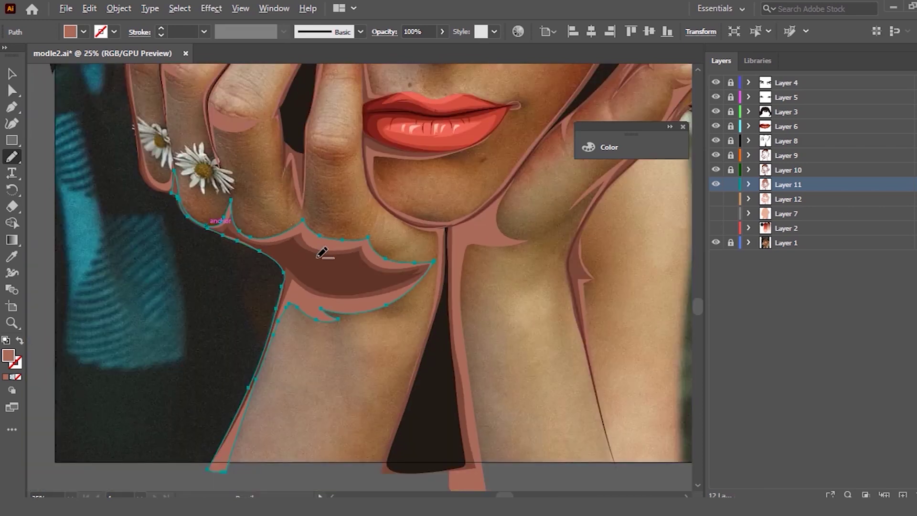
# Step: Select the outline shape under the lips, clear its fill, and redraw the edge along the lower lip and chin
pyautogui.scroll(3, 403, 201)
pyautogui.keyDown('alt'); pyautogui.scroll(2, 404, 200); pyautogui.keyUp('alt')
pyautogui.scroll(-2, 549, 250)
pyautogui.keyDown('alt'); pyautogui.scroll(1, 525, 229); pyautogui.keyUp('alt')
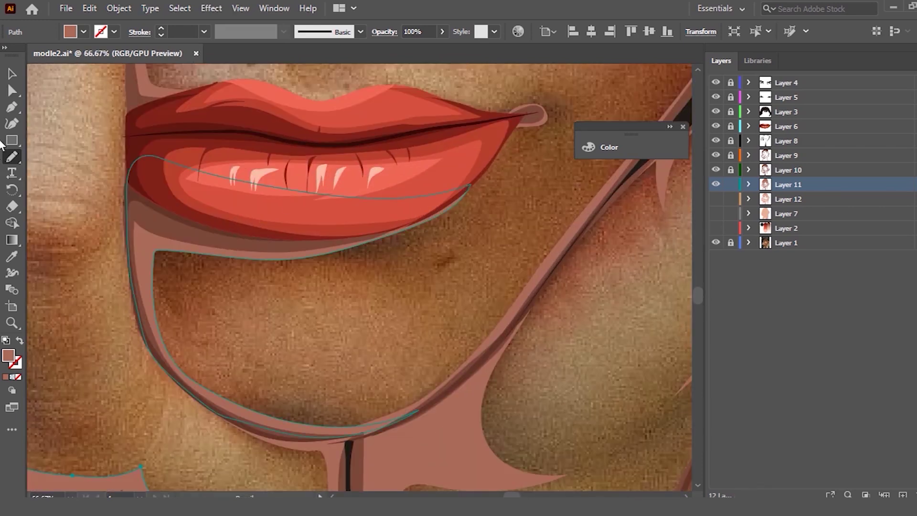
pyautogui.click(12, 76)
pyautogui.click(316, 262)
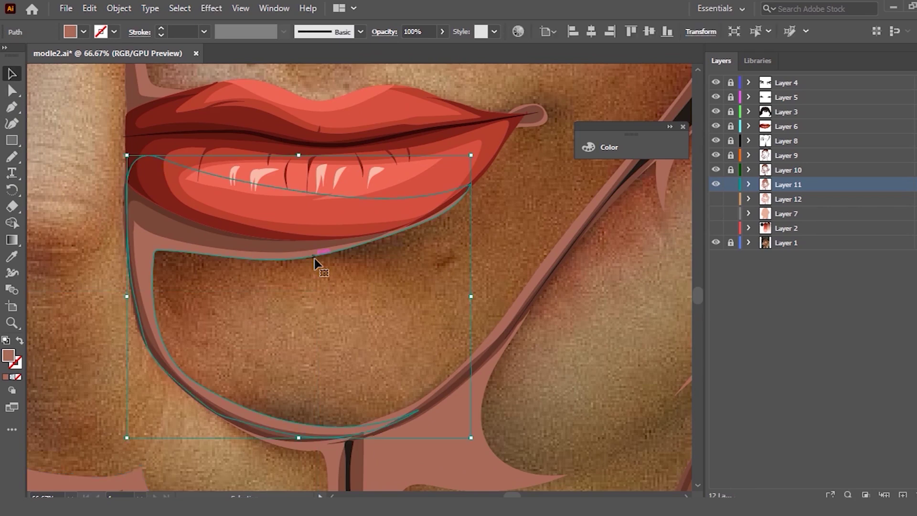
pyautogui.press('n')
pyautogui.press('/')
pyautogui.moveTo(356, 210); pyautogui.dragTo(393, 229)
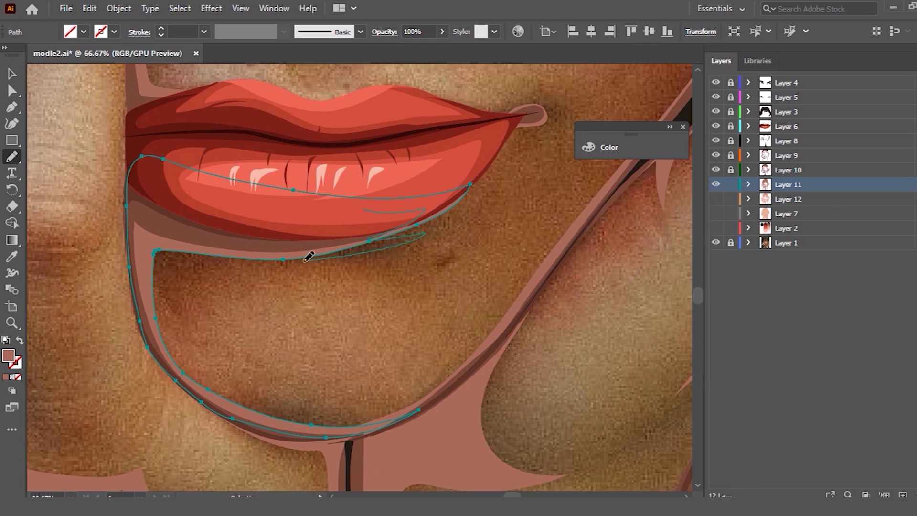
pyautogui.moveTo(418, 235); pyautogui.dragTo(179, 361)
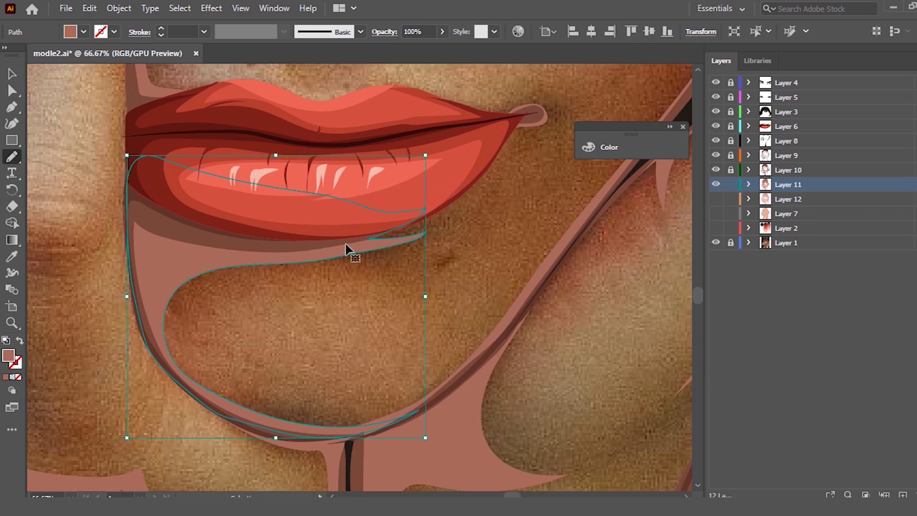
# Step: Merge the doubled inner chin outline into one edge, sharpen the corner, and deselect the shape
pyautogui.moveTo(163, 289)
pyautogui.mouseDown()
pyautogui.moveTo(185, 358)
pyautogui.moveTo(380, 252)
pyautogui.mouseUp()
pyautogui.moveTo(180, 254); pyautogui.dragTo(371, 245)
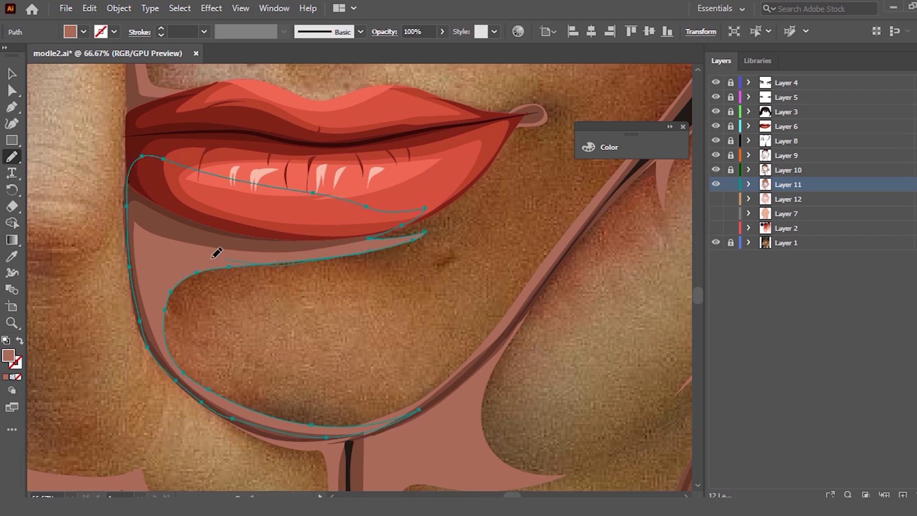
pyautogui.moveTo(185, 363); pyautogui.dragTo(198, 375)
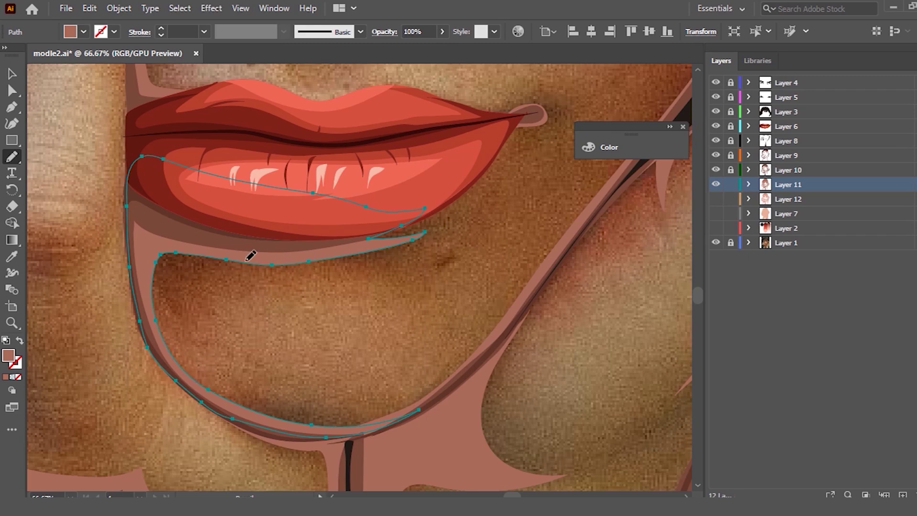
pyautogui.moveTo(282, 257)
pyautogui.mouseDown()
pyautogui.moveTo(421, 230)
pyautogui.moveTo(401, 223)
pyautogui.mouseUp()
pyautogui.click(10, 74)
pyautogui.click(382, 299)
pyautogui.scroll(-1, 382, 299)
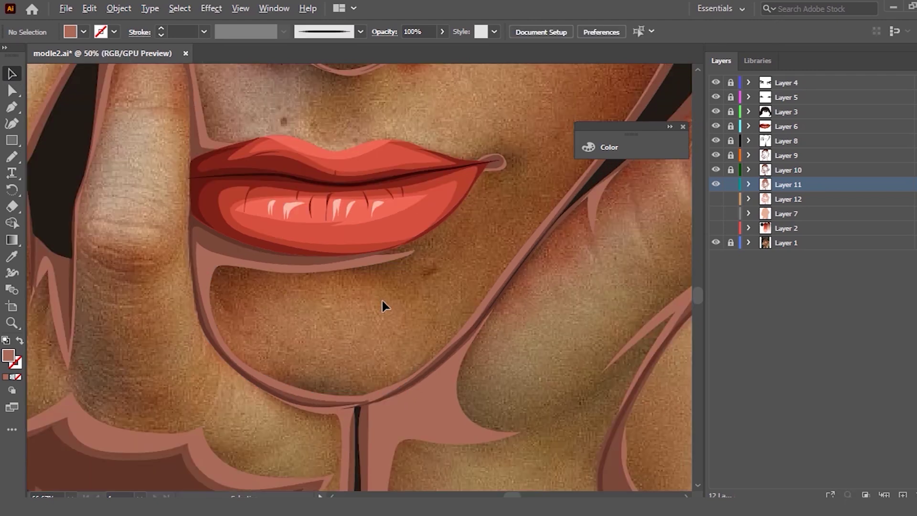
# Step: Select the eye-surround skin shape and redraw its right side near the inner eye corner
pyautogui.scroll(5, 401, 292)
pyautogui.scroll(-3, 418, 287)
pyautogui.scroll(1, 416, 267)
pyautogui.scroll(1, 345, 221)
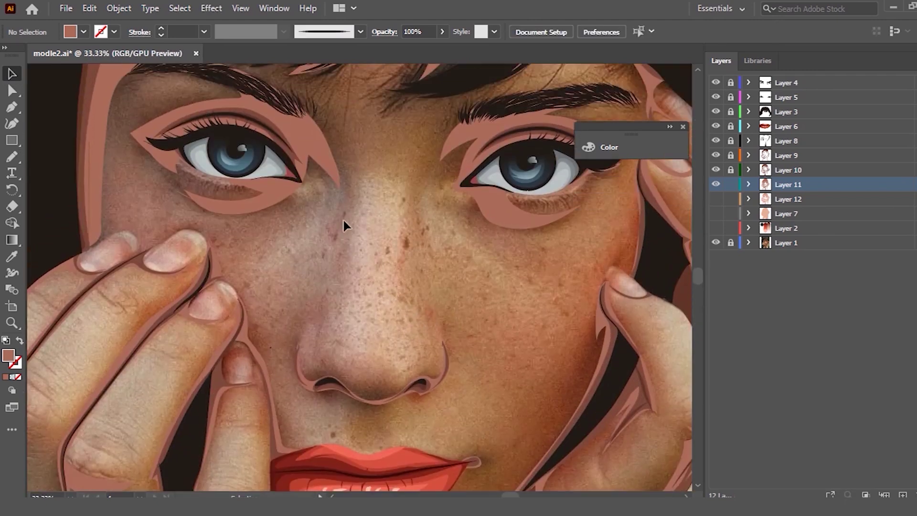
pyautogui.scroll(1, 345, 223)
pyautogui.click(329, 177)
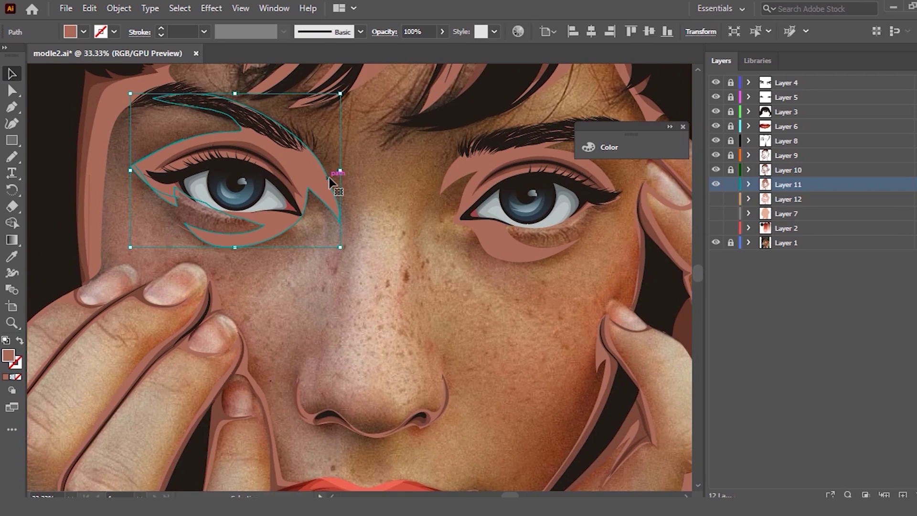
pyautogui.press('n')
pyautogui.moveTo(346, 246); pyautogui.dragTo(327, 183)
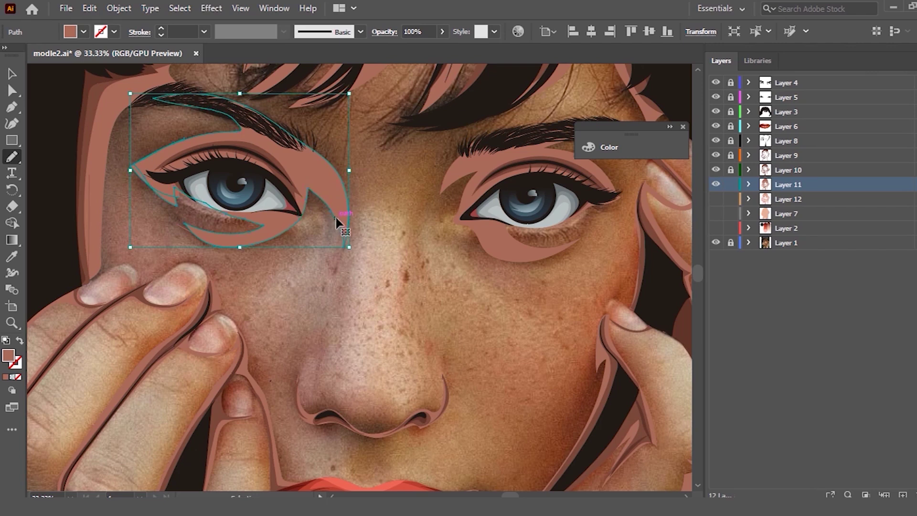
pyautogui.moveTo(301, 216); pyautogui.dragTo(303, 223)
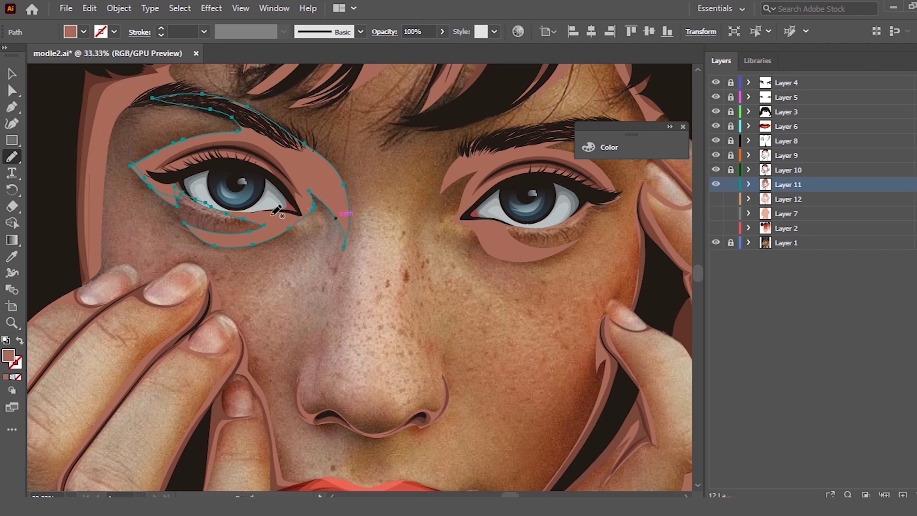
# Step: Select the face outline shape for Pencil editing
pyautogui.keyDown('alt'); pyautogui.scroll(-1, 277, 212); pyautogui.keyUp('alt')
pyautogui.click(11, 74)
pyautogui.click(116, 205)
pyautogui.keyDown('alt'); pyautogui.scroll(4, 117, 224); pyautogui.keyUp('alt')
pyautogui.scroll(-2, 116, 251)
pyautogui.press('n')
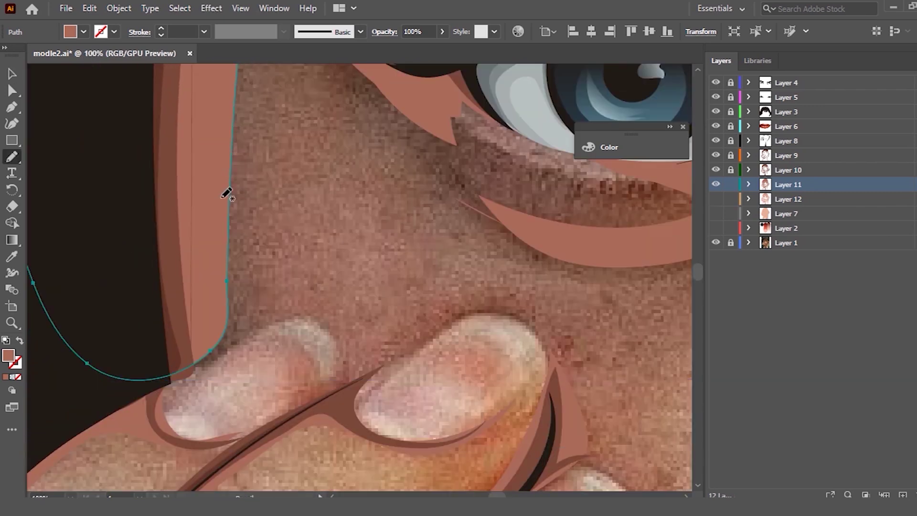
# Step: Redraw the face outline's lower-left edge as a sharper angle beside the fingertips, then deselect
pyautogui.moveTo(148, 388); pyautogui.dragTo(68, 344)
pyautogui.keyDown('alt'); pyautogui.scroll(-4, 111, 330); pyautogui.keyUp('alt')
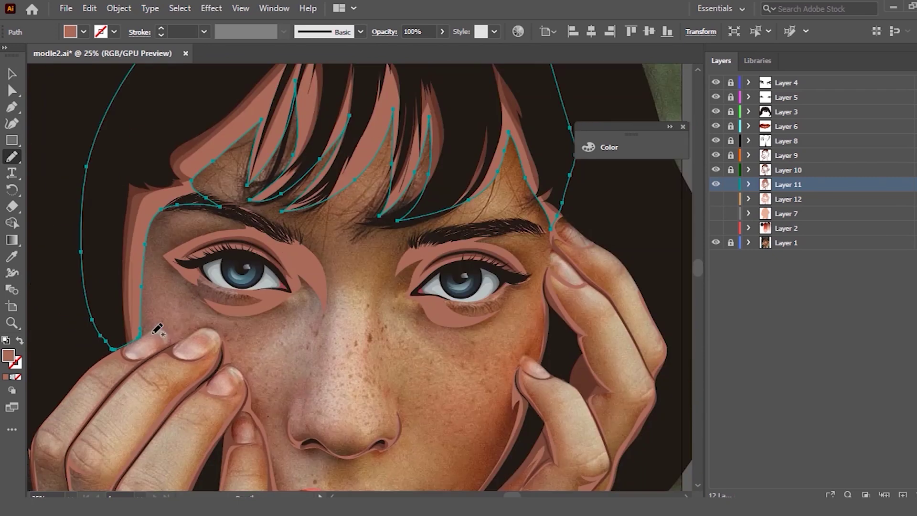
pyautogui.press('v')
pyautogui.click(212, 281)
# Step: Pan around the hands, briefly selecting and then deselecting the right hand's outline shape
pyautogui.keyDown('alt'); pyautogui.scroll(1, 211, 282); pyautogui.keyUp('alt')
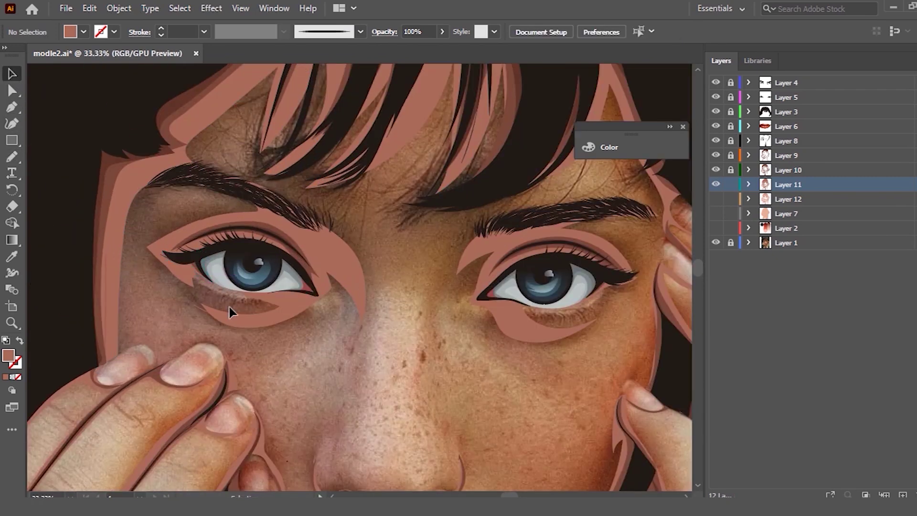
pyautogui.keyDown('alt'); pyautogui.scroll(-2, 229, 306); pyautogui.keyUp('alt')
pyautogui.keyDown('alt'); pyautogui.scroll(2, 436, 281); pyautogui.keyUp('alt')
pyautogui.keyDown('alt'); pyautogui.scroll(1, 386, 316); pyautogui.keyUp('alt')
pyautogui.keyDown('alt'); pyautogui.scroll(1, 393, 277); pyautogui.keyUp('alt')
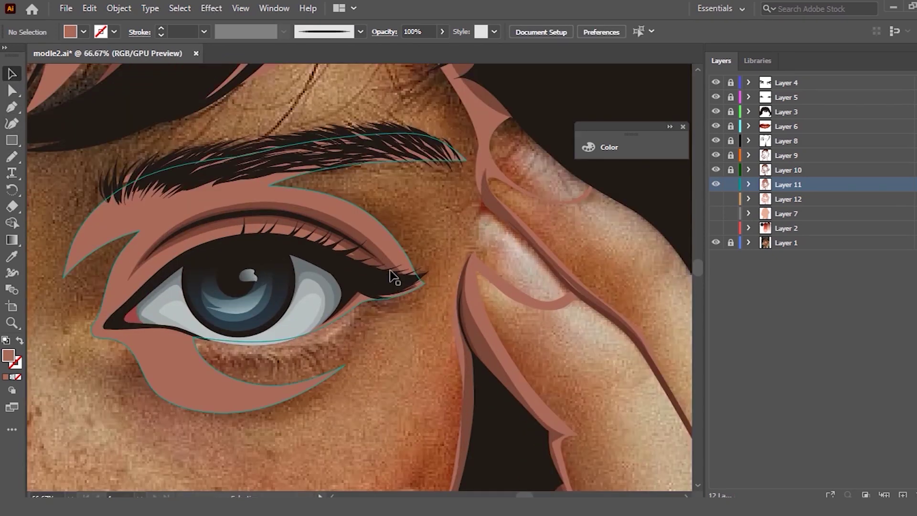
pyautogui.keyDown('alt'); pyautogui.scroll(-2, 400, 272); pyautogui.keyUp('alt')
pyautogui.keyDown('alt'); pyautogui.scroll(-1, 411, 238); pyautogui.keyUp('alt')
pyautogui.keyDown('alt'); pyautogui.scroll(-1, 420, 201); pyautogui.keyUp('alt')
pyautogui.keyDown('alt'); pyautogui.scroll(-1, 423, 191); pyautogui.keyUp('alt')
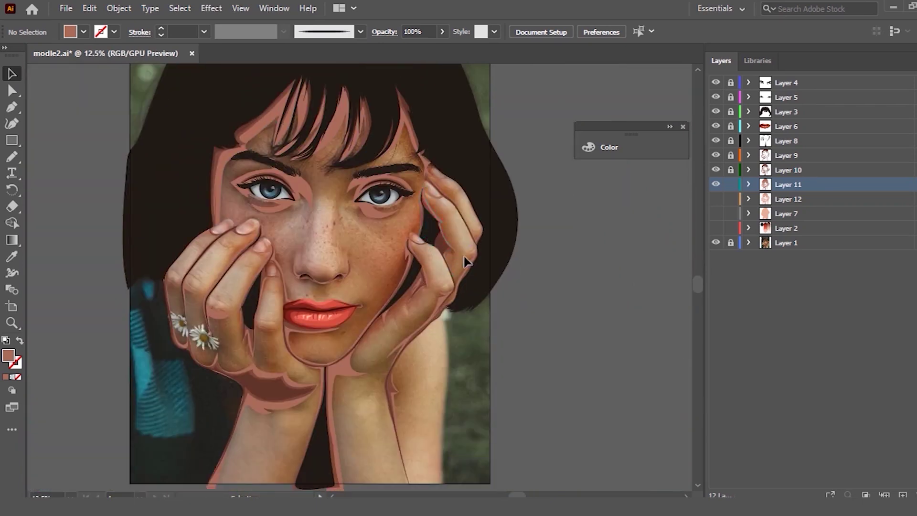
pyautogui.keyDown('alt'); pyautogui.scroll(2, 465, 256); pyautogui.keyUp('alt')
pyautogui.keyDown('alt'); pyautogui.scroll(1, 476, 156); pyautogui.keyUp('alt')
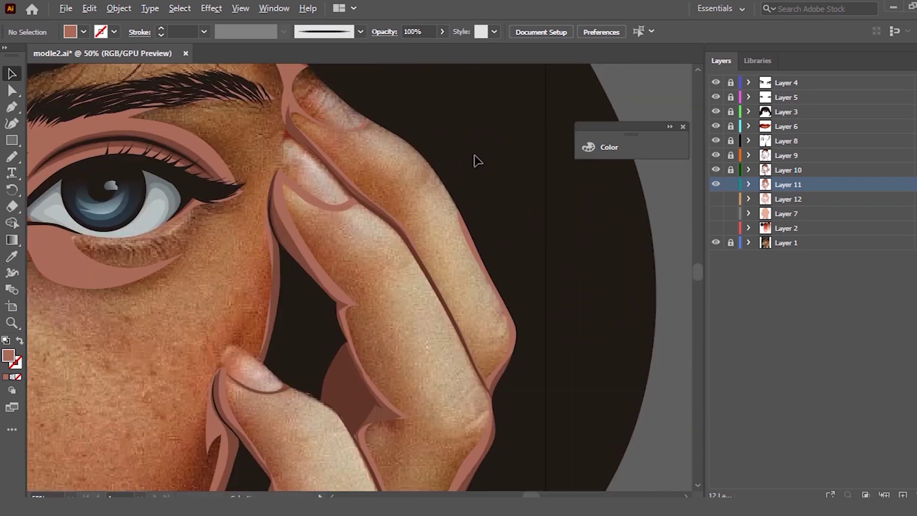
pyautogui.keyDown('alt'); pyautogui.scroll(1, 440, 196); pyautogui.keyUp('alt')
pyautogui.keyDown('alt'); pyautogui.scroll(1, 385, 302); pyautogui.keyUp('alt')
pyautogui.click(389, 329)
pyautogui.keyDown('alt'); pyautogui.scroll(-1, 388, 328); pyautogui.keyUp('alt')
pyautogui.keyDown('alt'); pyautogui.scroll(-1, 414, 262); pyautogui.keyUp('alt')
pyautogui.click(413, 243)
# Step: Select the hair outline shape
pyautogui.scroll(-2, 412, 238)
pyautogui.keyDown('alt'); pyautogui.scroll(1, 118, 139); pyautogui.keyUp('alt')
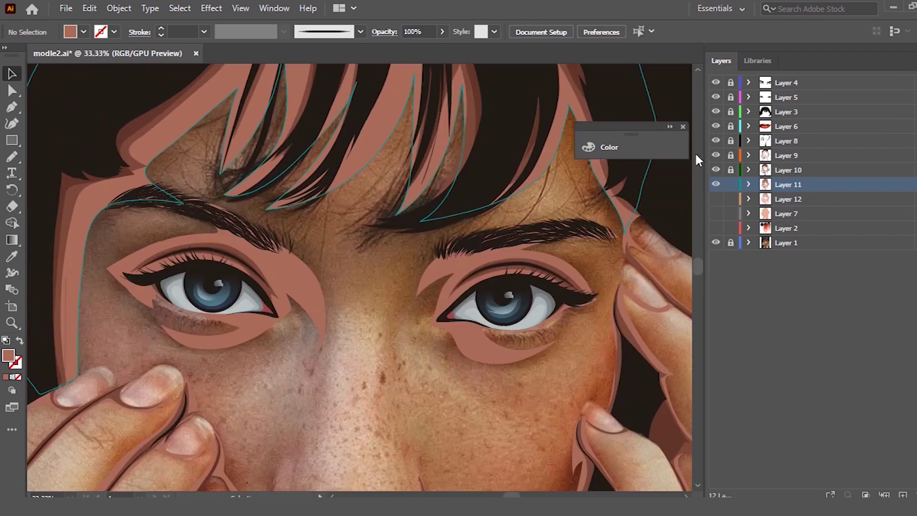
pyautogui.keyDown('alt'); pyautogui.scroll(-1, 217, 136); pyautogui.keyUp('alt')
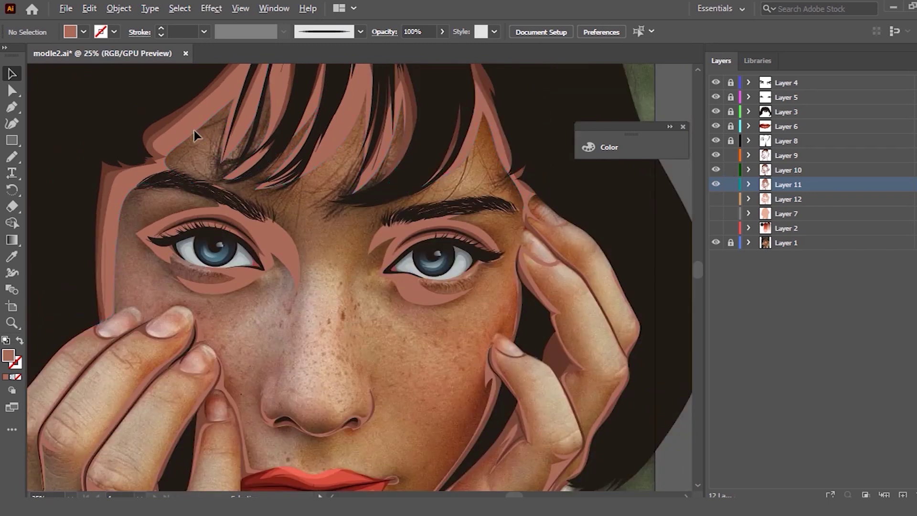
pyautogui.keyDown('alt'); pyautogui.scroll(1, 168, 139); pyautogui.keyUp('alt')
pyautogui.click(162, 135)
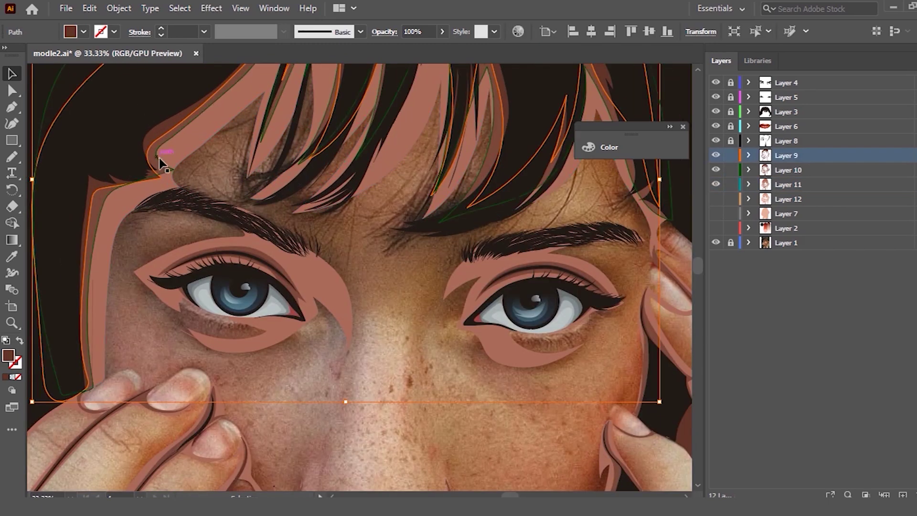
# Step: Redraw the forehead skin shape's edges along the hairline, face side and brow with the Pencil
pyautogui.click(161, 136)
pyautogui.press('n')
pyautogui.moveTo(164, 177); pyautogui.dragTo(98, 214)
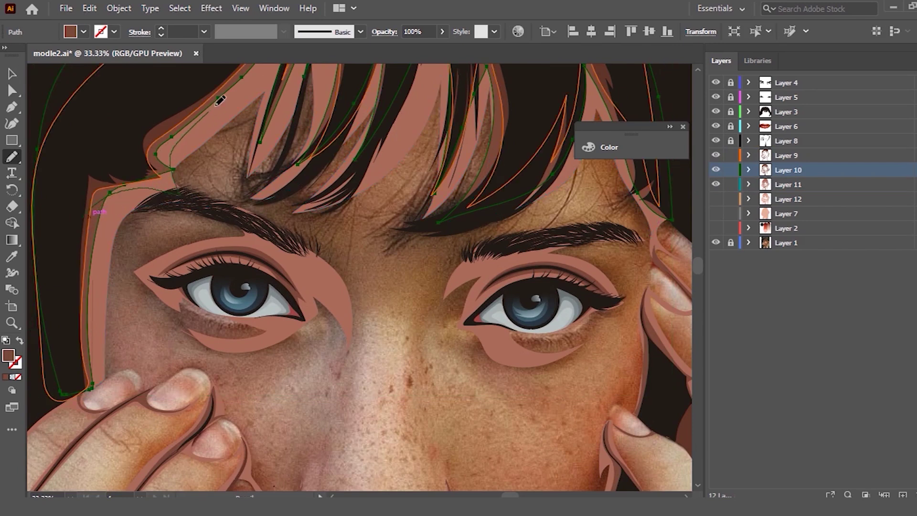
pyautogui.moveTo(171, 137)
pyautogui.mouseDown()
pyautogui.moveTo(180, 161)
pyautogui.moveTo(102, 231)
pyautogui.mouseUp()
pyautogui.moveTo(116, 190); pyautogui.dragTo(98, 384)
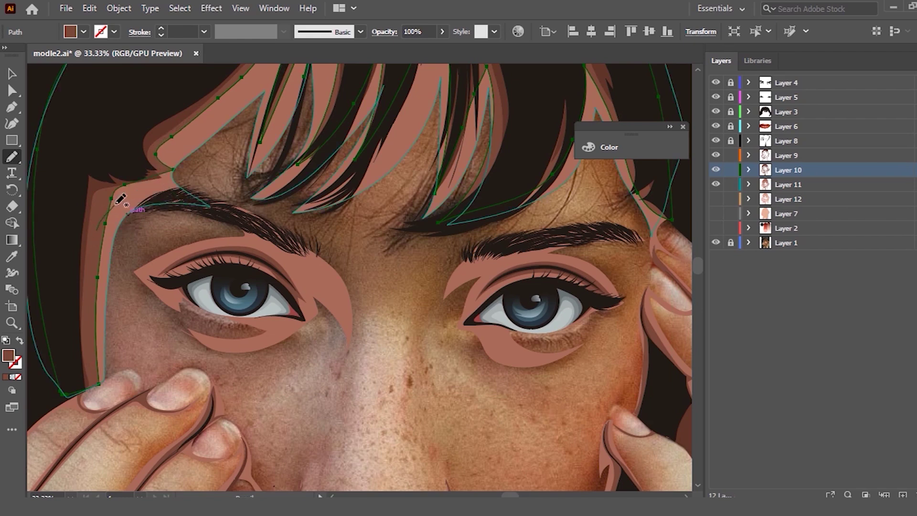
pyautogui.moveTo(185, 125); pyautogui.dragTo(170, 166)
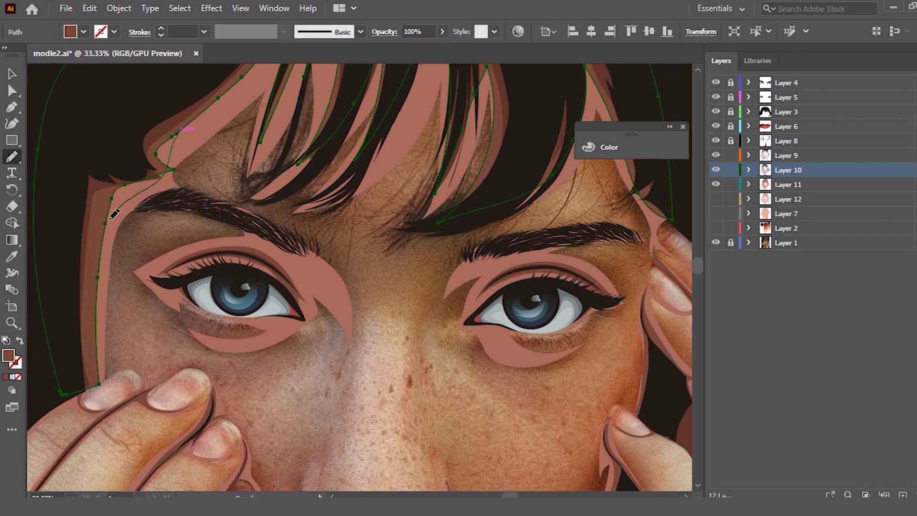
pyautogui.moveTo(110, 246)
pyautogui.mouseDown()
pyautogui.moveTo(177, 137)
pyautogui.moveTo(252, 62)
pyautogui.mouseUp()
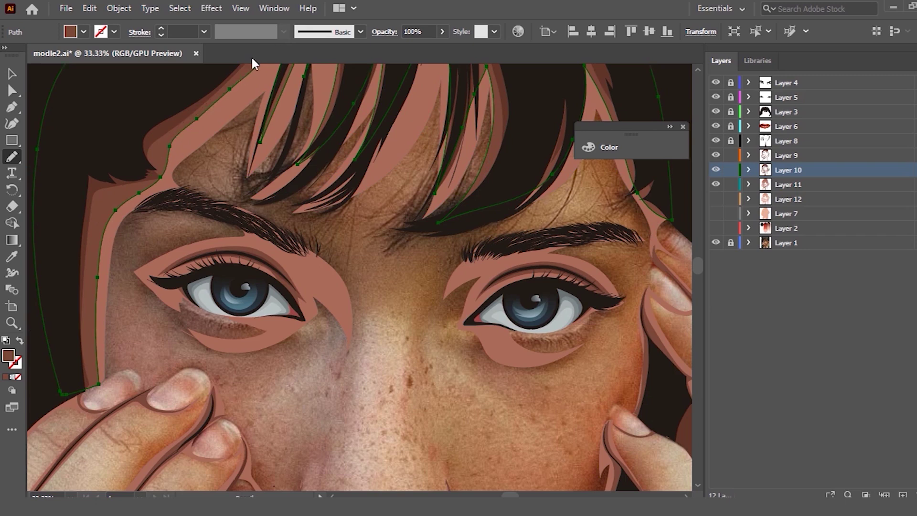
# Step: Reshape the skin edges between the bang strands into points that follow each strand
pyautogui.scroll(5, 286, 177)
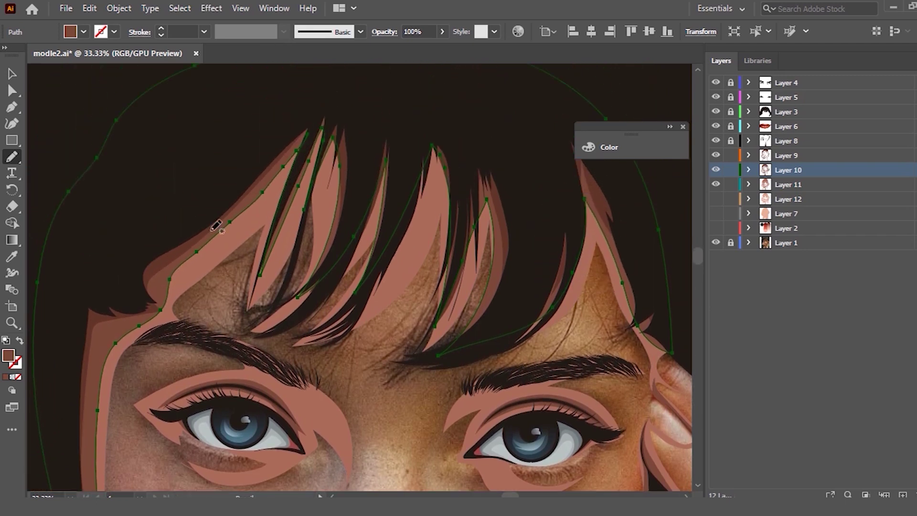
pyautogui.moveTo(199, 257)
pyautogui.mouseDown()
pyautogui.moveTo(284, 182)
pyautogui.moveTo(258, 301)
pyautogui.moveTo(316, 162)
pyautogui.moveTo(330, 203)
pyautogui.moveTo(300, 302)
pyautogui.mouseUp()
pyautogui.moveTo(351, 251); pyautogui.dragTo(377, 210)
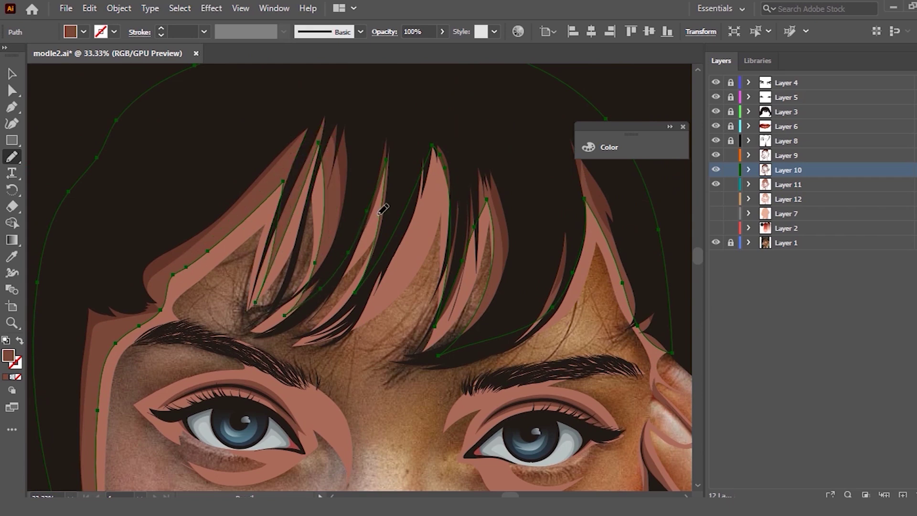
pyautogui.moveTo(325, 329); pyautogui.dragTo(452, 210)
pyautogui.moveTo(420, 337)
pyautogui.mouseDown()
pyautogui.moveTo(491, 229)
pyautogui.moveTo(487, 281)
pyautogui.mouseUp()
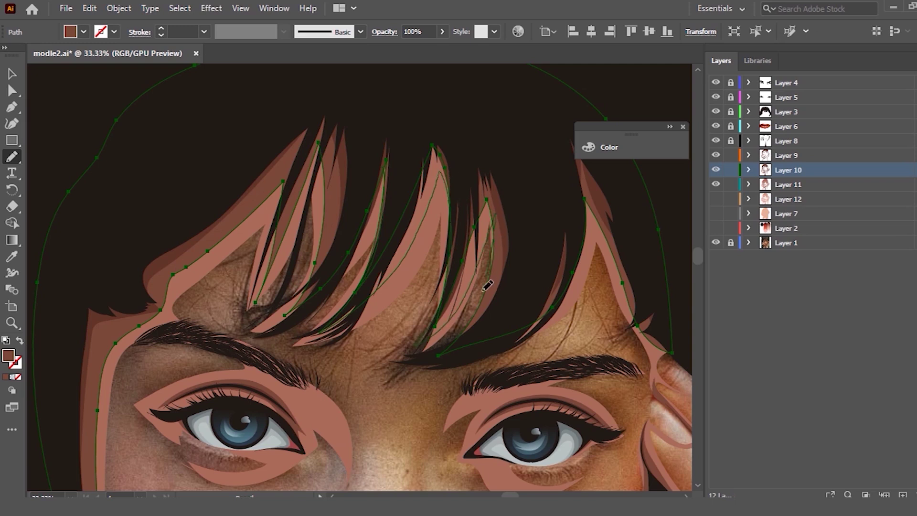
pyautogui.moveTo(447, 352)
pyautogui.mouseDown()
pyautogui.moveTo(496, 202)
pyautogui.moveTo(453, 249)
pyautogui.moveTo(415, 215)
pyautogui.mouseUp()
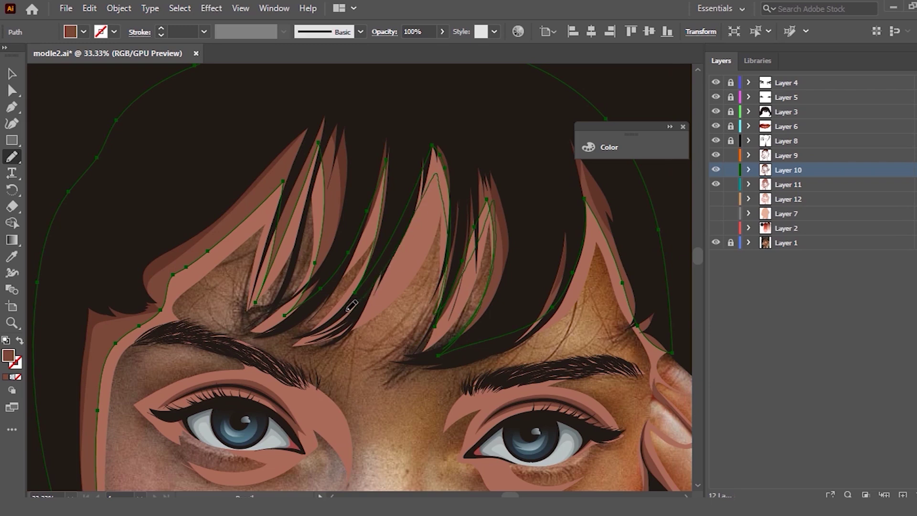
pyautogui.moveTo(355, 303); pyautogui.dragTo(363, 284)
pyautogui.moveTo(362, 311); pyautogui.dragTo(499, 226)
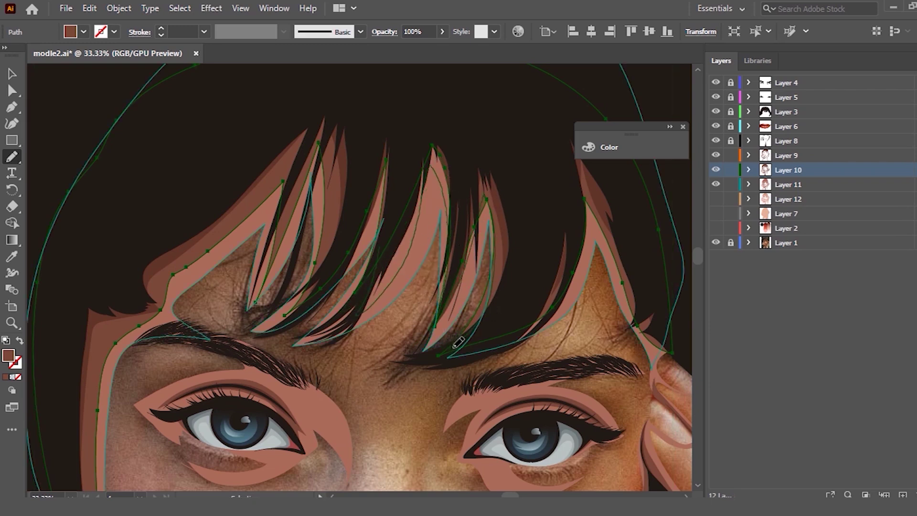
pyautogui.moveTo(559, 315)
pyautogui.mouseDown()
pyautogui.moveTo(587, 261)
pyautogui.moveTo(596, 205)
pyautogui.moveTo(624, 283)
pyautogui.mouseUp()
# Step: Undo the last two changes and zoom out to see the whole face
pyautogui.hotkey('ctrl', 'a')
pyautogui.hotkey('ctrl', 'z')
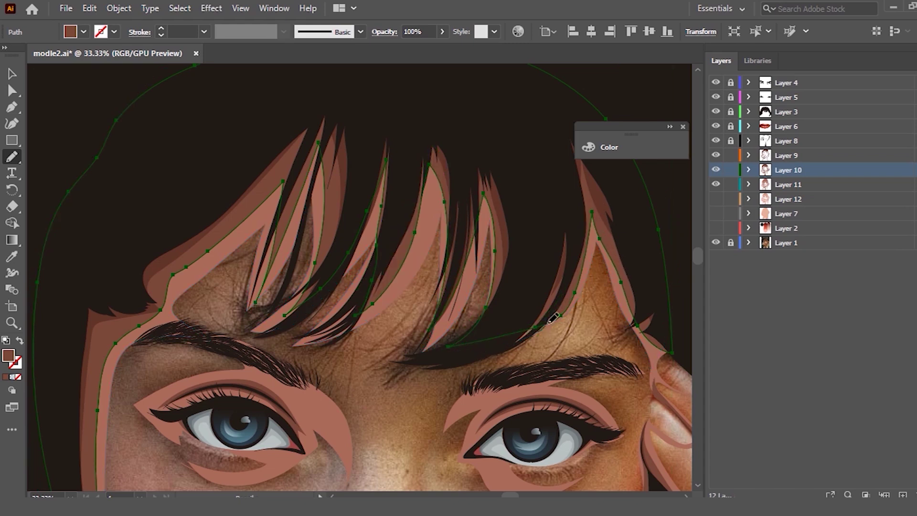
pyautogui.hotkey('ctrl', 'z')
pyautogui.hotkey('ctrl', '-')
pyautogui.hotkey('ctrl', '-')
# Step: Deselect the hair path and hide Layer 11's skin shapes
pyautogui.scroll(-2, 61, 106)
pyautogui.click(14, 69)
pyautogui.click(266, 225)
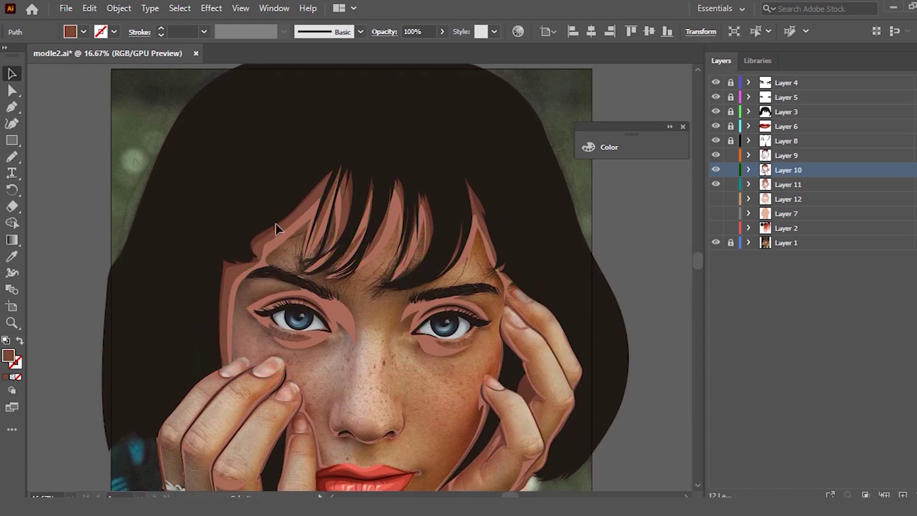
pyautogui.scroll(-1, 502, 253)
pyautogui.scroll(1, 323, 281)
pyautogui.scroll(3, 188, 266)
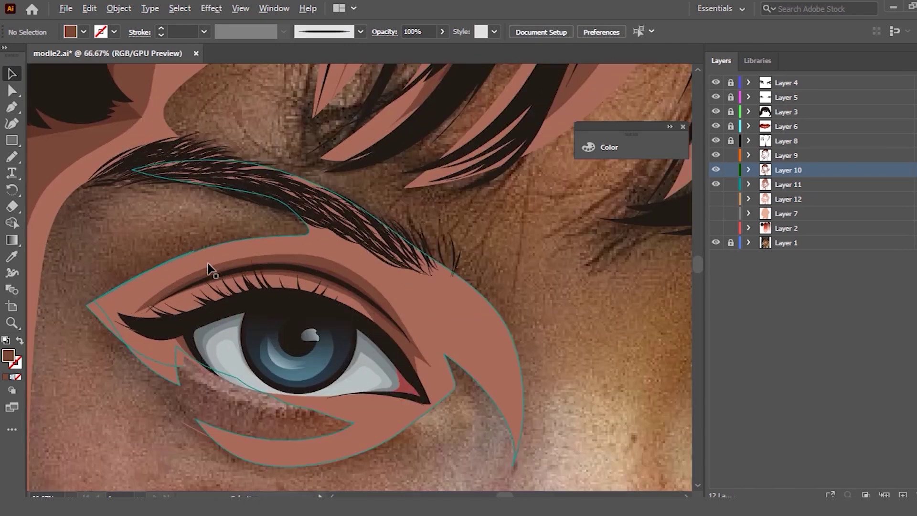
pyautogui.click(716, 184)
# Step: Redraw the left eye's upper-lid shadow so it reaches up under the brow
pyautogui.click(322, 265)
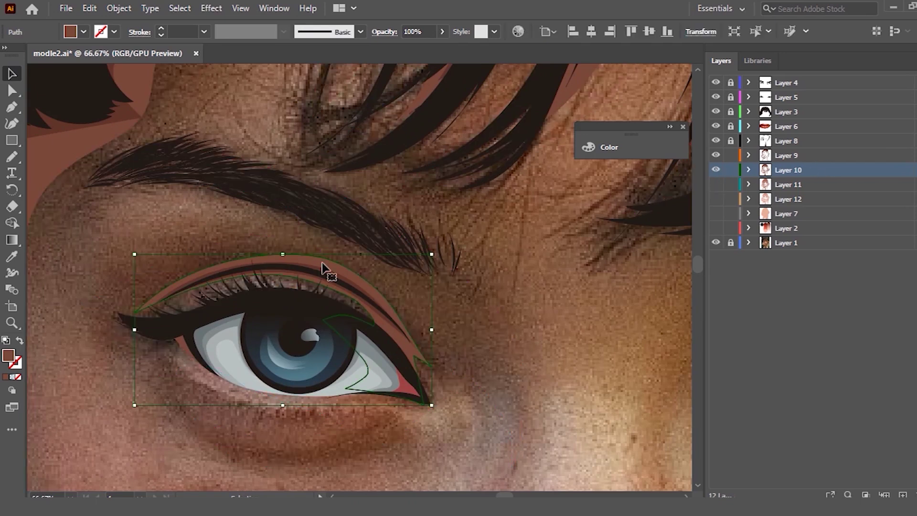
pyautogui.press('n')
pyautogui.moveTo(274, 243); pyautogui.dragTo(165, 294)
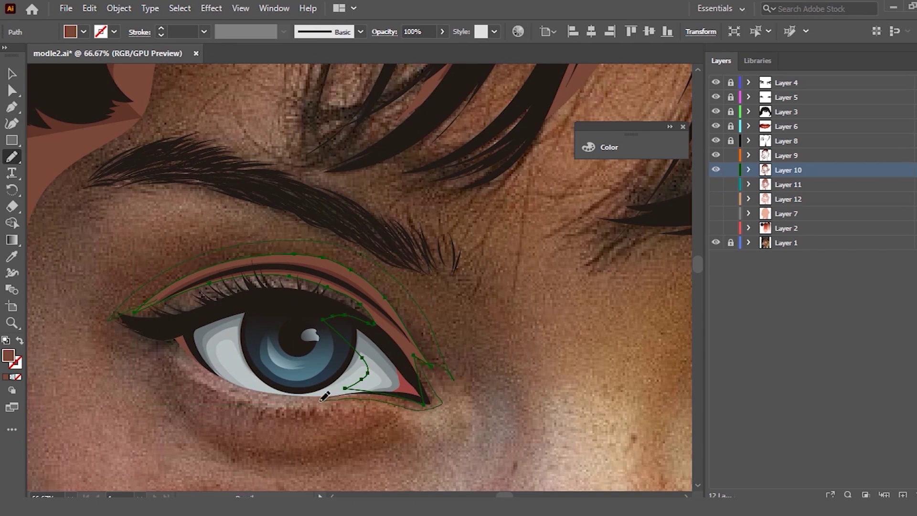
pyautogui.moveTo(421, 405); pyautogui.dragTo(334, 394)
pyautogui.keyDown('ctrl'); pyautogui.click(406, 342); pyautogui.keyUp('ctrl')
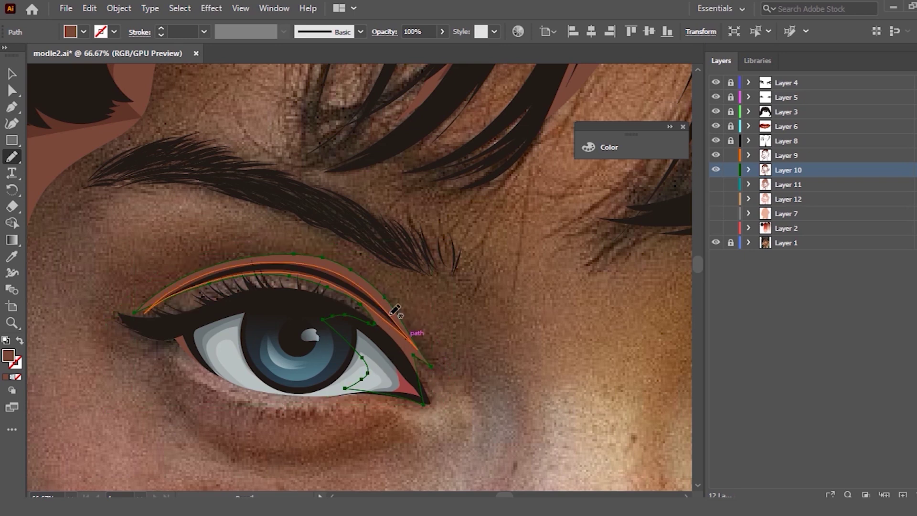
pyautogui.moveTo(135, 306)
pyautogui.mouseDown()
pyautogui.moveTo(435, 246)
pyautogui.moveTo(492, 348)
pyautogui.moveTo(446, 389)
pyautogui.moveTo(334, 392)
pyautogui.mouseUp()
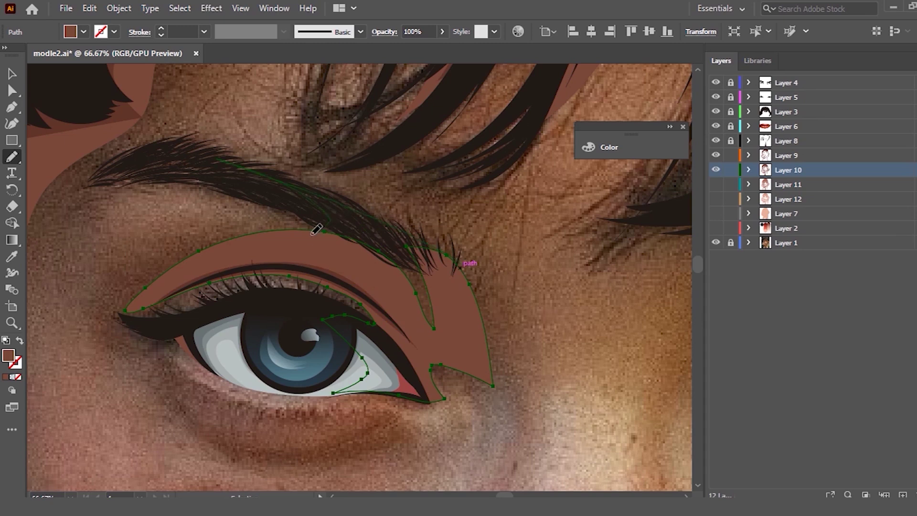
pyautogui.moveTo(314, 233); pyautogui.dragTo(310, 235)
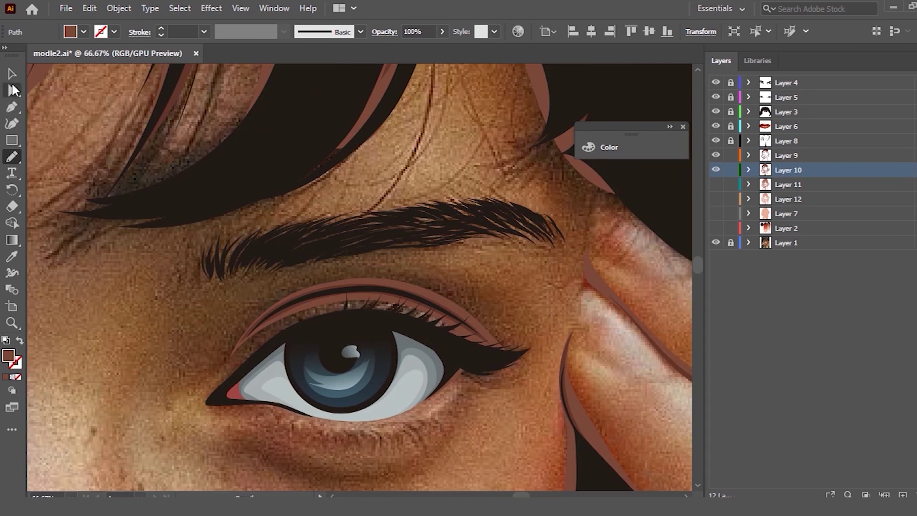
# Step: Redraw the right eye's lid shadow from the inner corner up to the brow's head
pyautogui.click(12, 73)
pyautogui.click(458, 319)
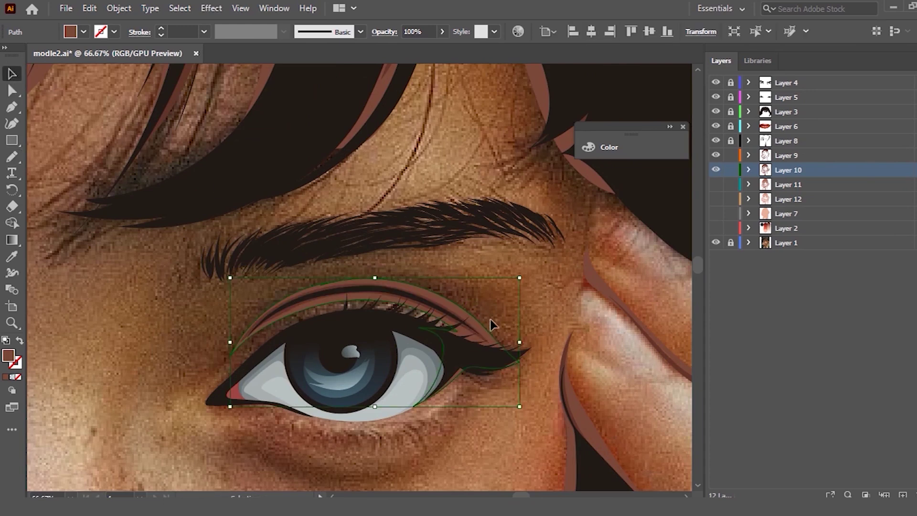
pyautogui.press('n')
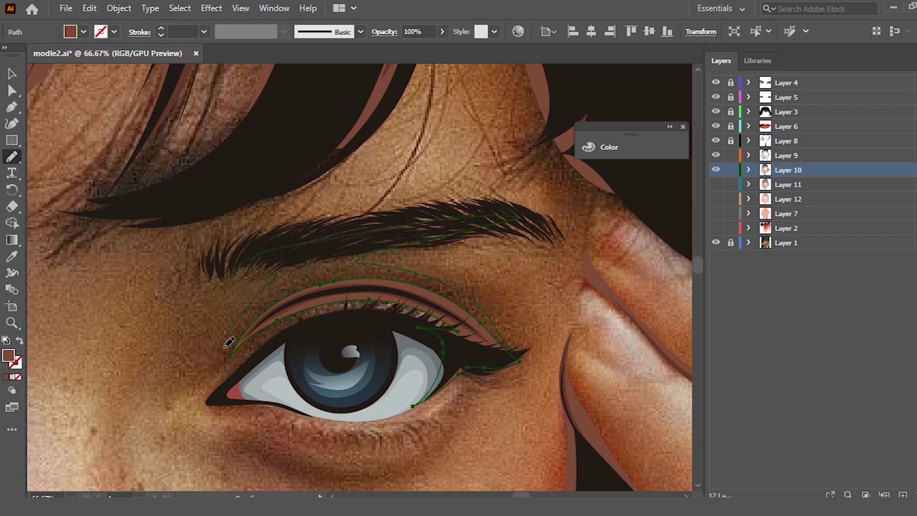
pyautogui.moveTo(247, 338); pyautogui.dragTo(244, 341)
pyautogui.scroll(-2, 377, 177)
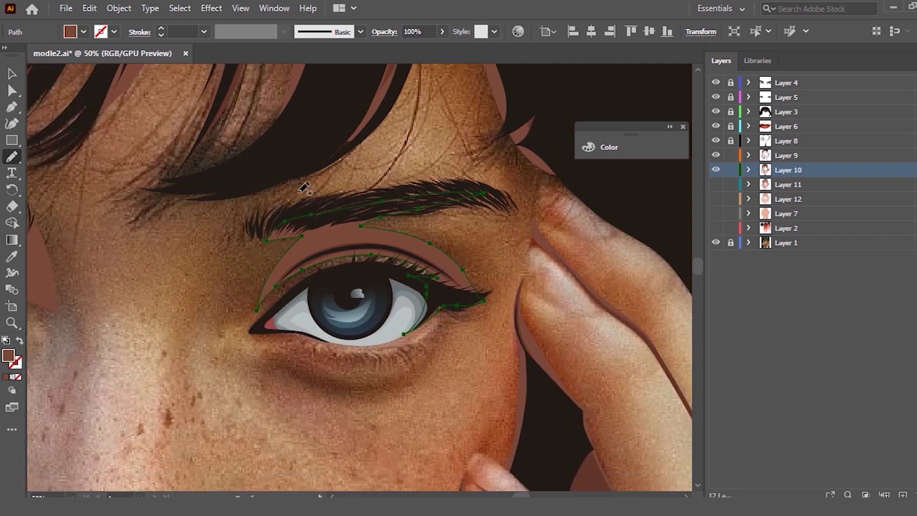
pyautogui.scroll(2, 253, 223)
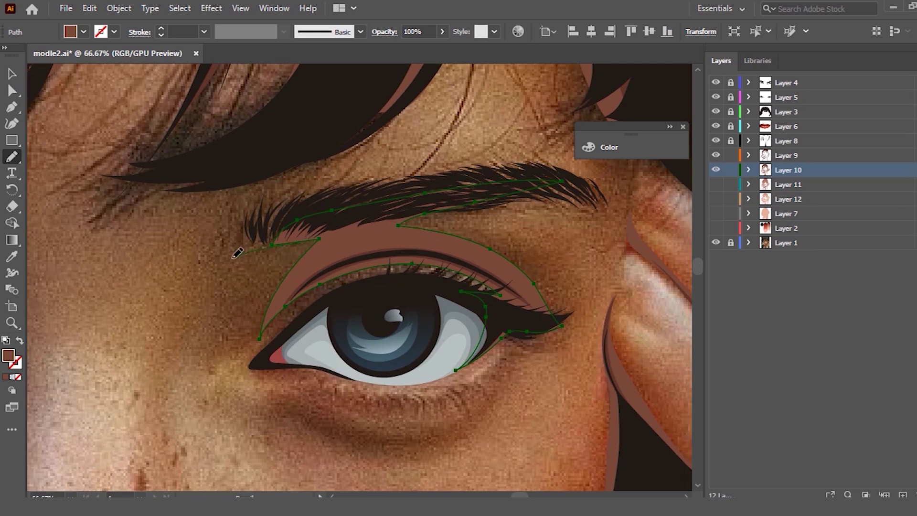
pyautogui.moveTo(255, 314)
pyautogui.mouseDown()
pyautogui.moveTo(286, 307)
pyautogui.moveTo(264, 295)
pyautogui.moveTo(305, 213)
pyautogui.mouseUp()
pyautogui.scroll(-3, 341, 255)
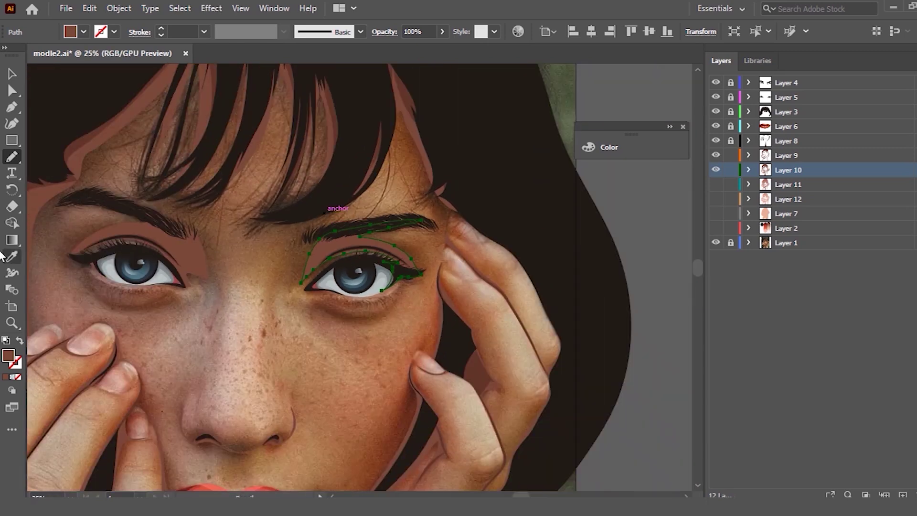
# Step: Redraw the temple shape's edge along the fingertip as a shadow
pyautogui.click(12, 74)
pyautogui.click(205, 191)
pyautogui.scroll(2, 471, 220)
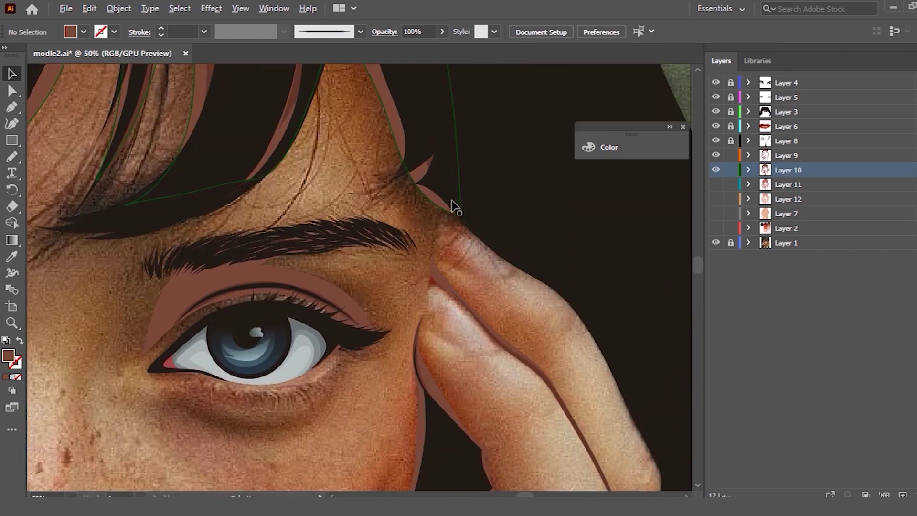
pyautogui.click(431, 197)
pyautogui.scroll(1, 431, 197)
pyautogui.press('n')
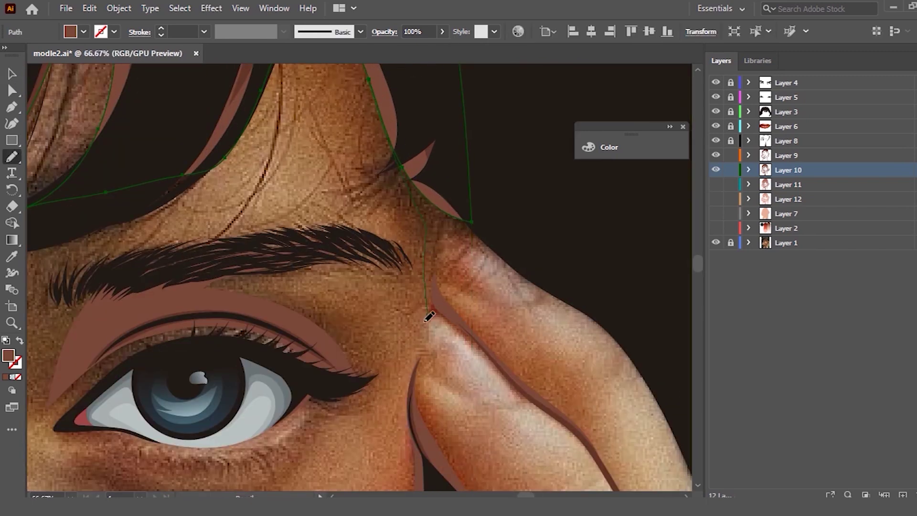
pyautogui.moveTo(426, 342); pyautogui.dragTo(443, 290)
pyautogui.moveTo(472, 220); pyautogui.dragTo(462, 230)
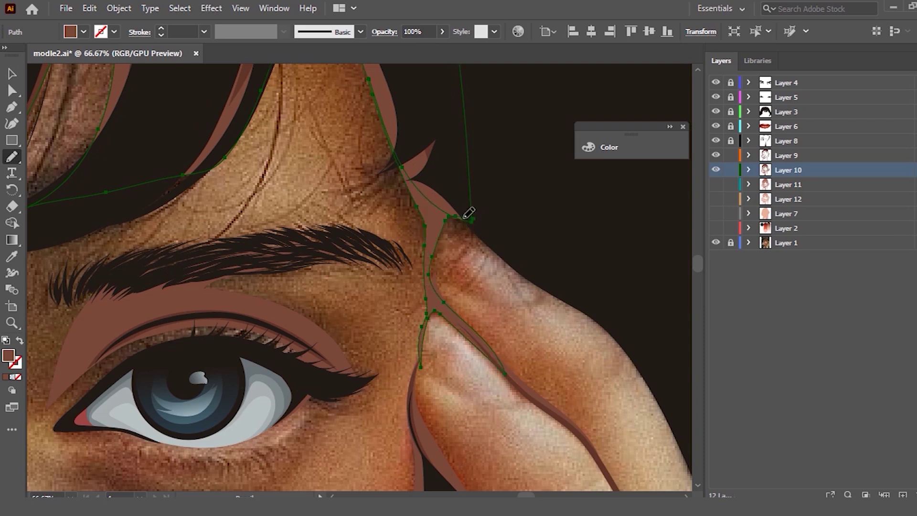
pyautogui.keyDown('ctrl'); pyautogui.click(475, 182); pyautogui.keyUp('ctrl')
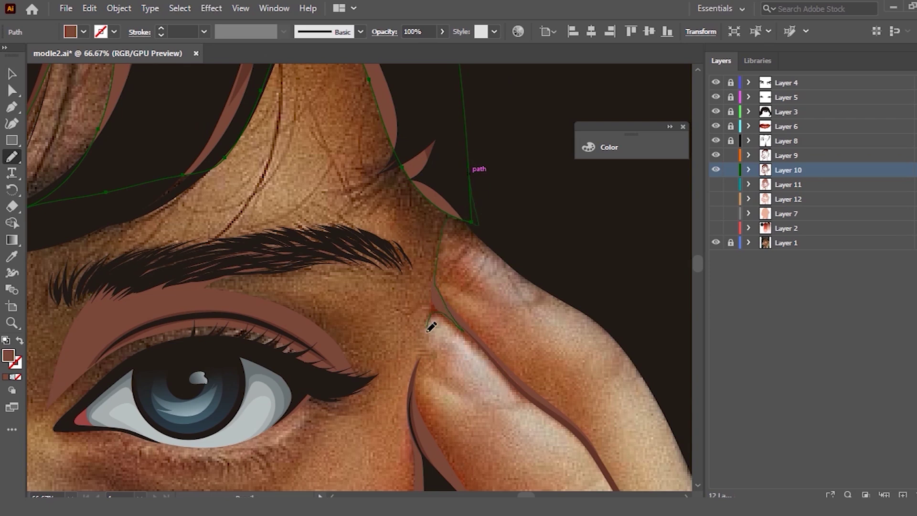
# Step: Trace a second shadow shape along the finger's edge
pyautogui.moveTo(408, 386); pyautogui.dragTo(427, 241)
pyautogui.moveTo(407, 153); pyautogui.dragTo(400, 154)
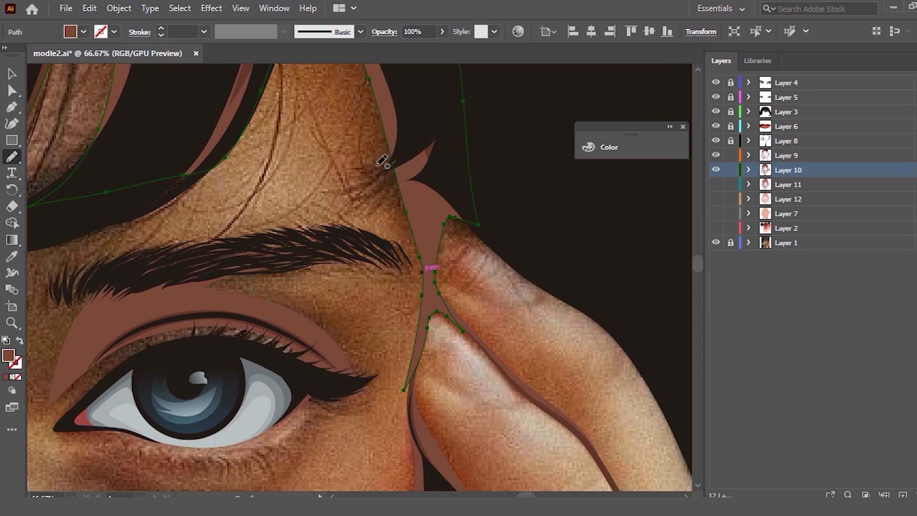
pyautogui.scroll(-4, 411, 129)
pyautogui.scroll(4, 483, 231)
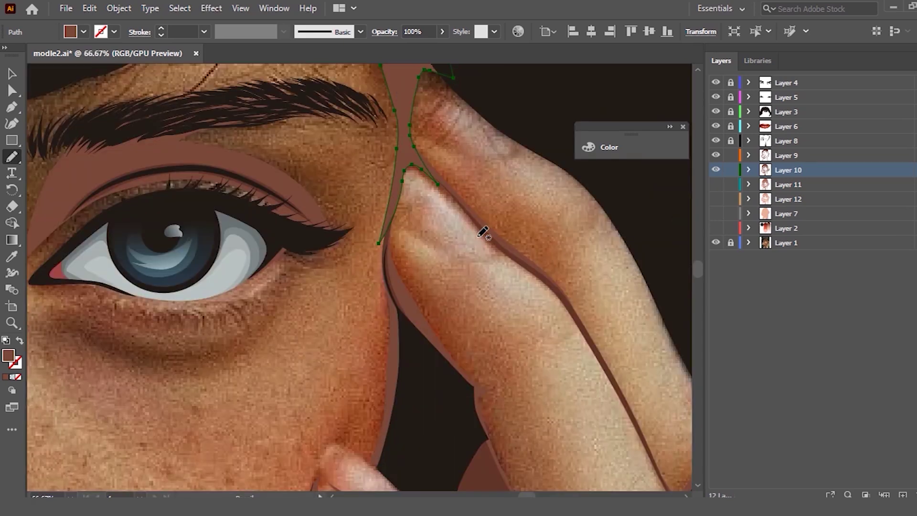
# Step: Retrace the long shadow down the next finger's side
pyautogui.moveTo(390, 211)
pyautogui.mouseDown()
pyautogui.moveTo(414, 182)
pyautogui.moveTo(394, 209)
pyautogui.mouseUp()
pyautogui.moveTo(394, 202)
pyautogui.mouseDown()
pyautogui.moveTo(440, 307)
pyautogui.moveTo(503, 394)
pyautogui.mouseUp()
pyautogui.moveTo(396, 282); pyautogui.dragTo(406, 252)
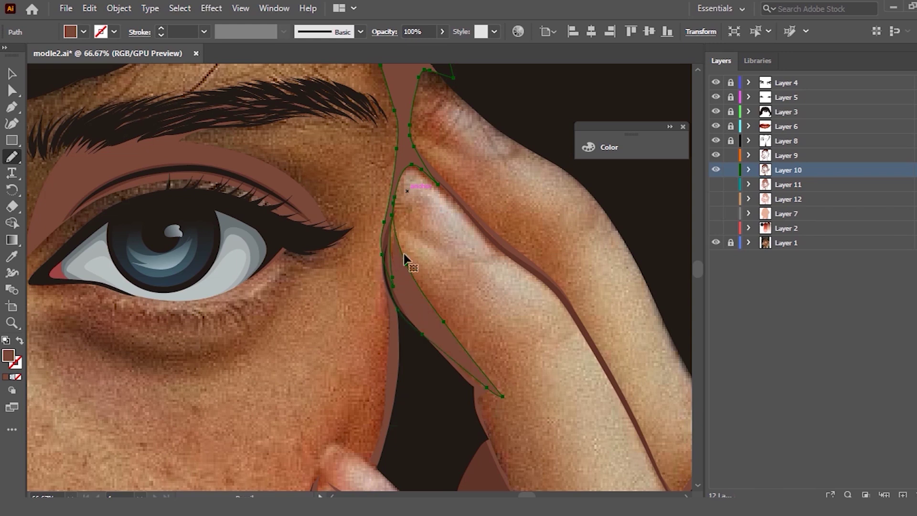
pyautogui.moveTo(392, 287)
pyautogui.mouseDown()
pyautogui.moveTo(485, 445)
pyautogui.moveTo(444, 330)
pyautogui.mouseUp()
pyautogui.moveTo(393, 246); pyautogui.dragTo(391, 235)
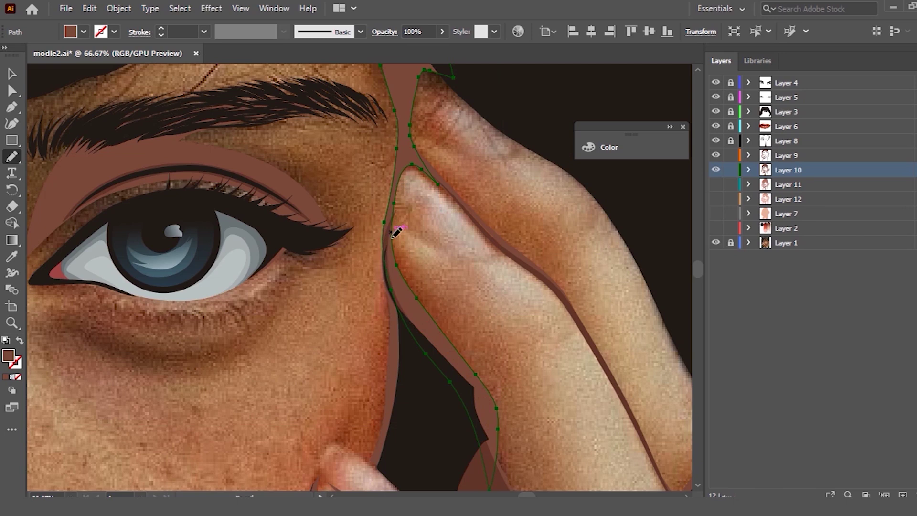
pyautogui.scroll(-2, 393, 232)
pyautogui.scroll(-1, 393, 233)
pyautogui.press('v')
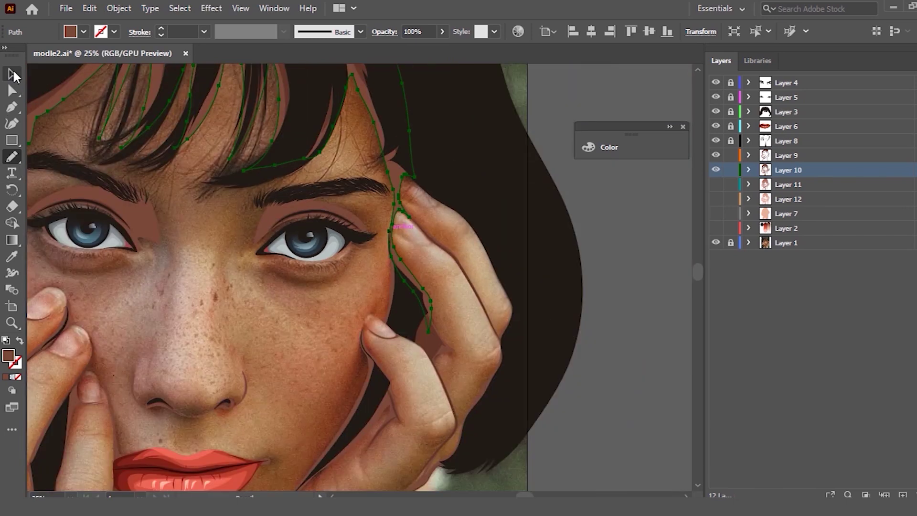
pyautogui.click(601, 212)
# Step: Redraw the lower edge of the brown shadow under the fingers from its right tip along the wrist
pyautogui.scroll(1, 532, 245)
pyautogui.scroll(1, 331, 186)
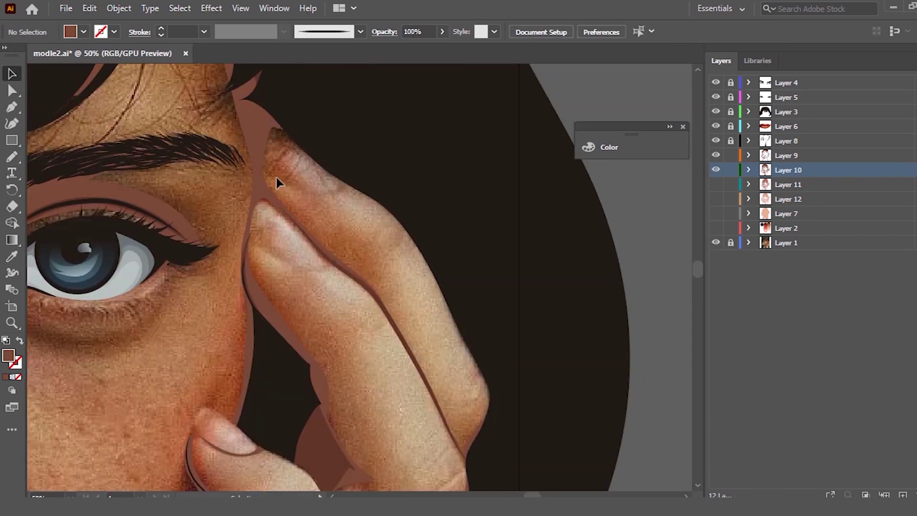
pyautogui.scroll(-2, 375, 180)
pyautogui.scroll(-2, 430, 239)
pyautogui.scroll(1, 399, 281)
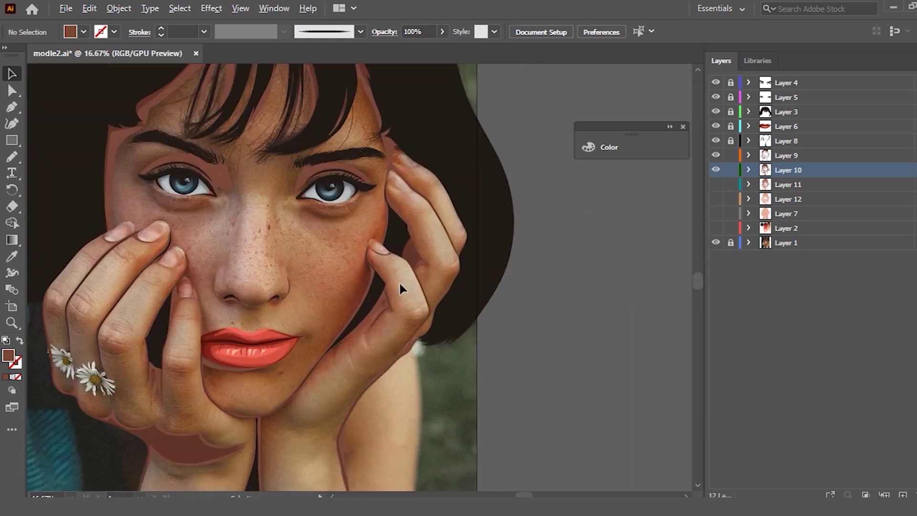
pyautogui.scroll(-1, 399, 281)
pyautogui.scroll(2, 396, 288)
pyautogui.scroll(-3, 385, 286)
pyautogui.scroll(2, 374, 273)
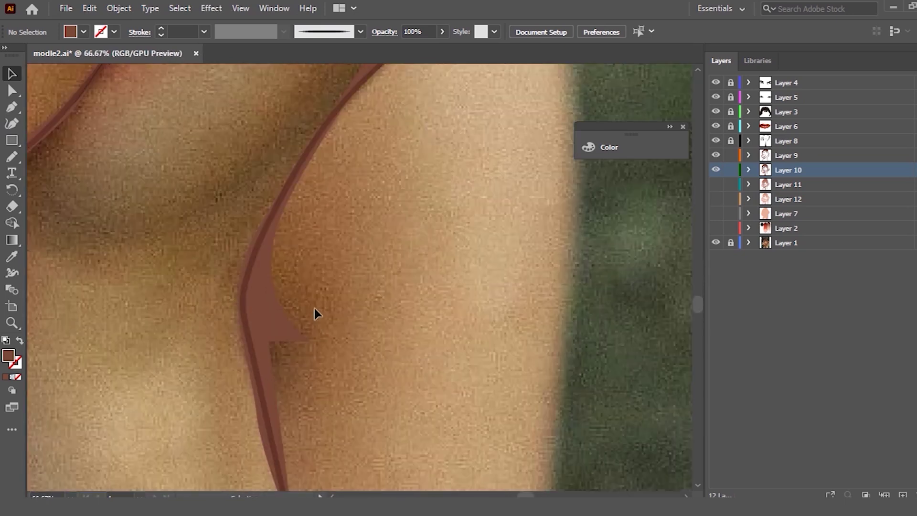
pyautogui.scroll(-4, 317, 317)
pyautogui.scroll(1, 191, 210)
pyautogui.scroll(1, 296, 310)
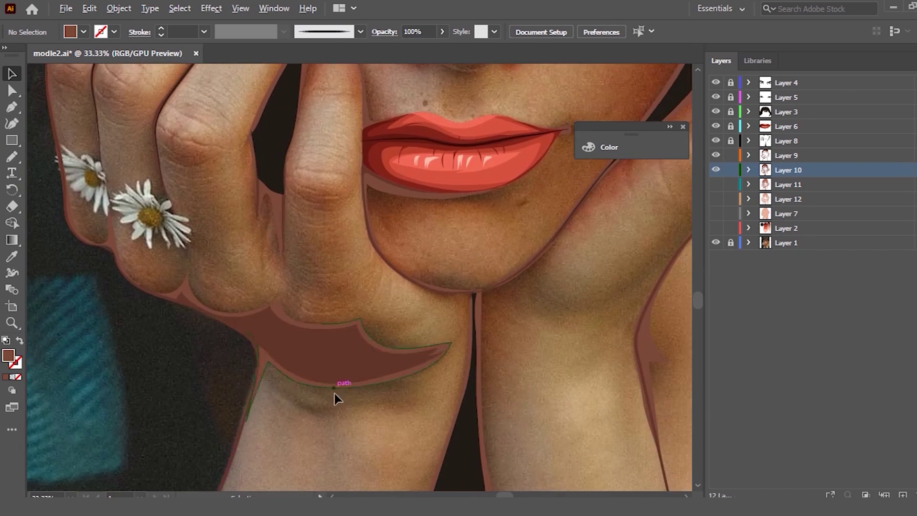
pyautogui.scroll(1, 337, 397)
pyautogui.click(434, 370)
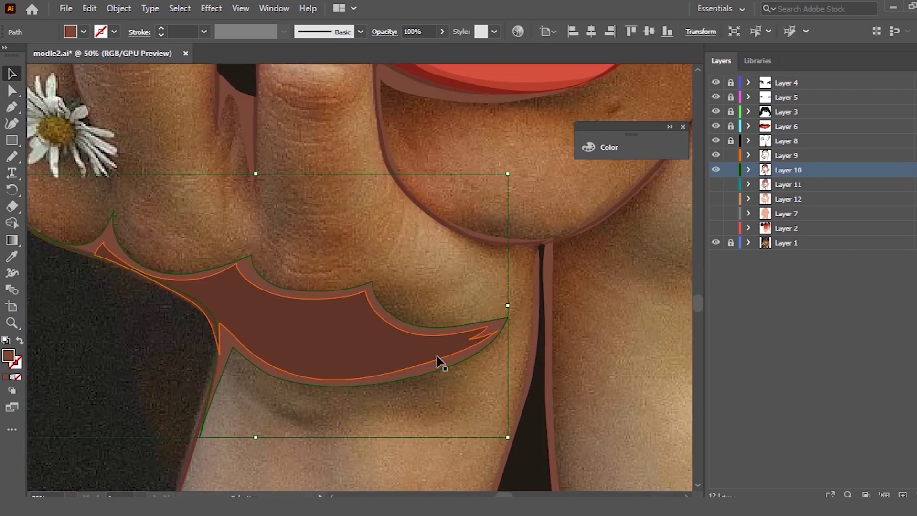
pyautogui.press('n')
pyautogui.moveTo(507, 319)
pyautogui.mouseDown()
pyautogui.moveTo(413, 391)
pyautogui.moveTo(271, 376)
pyautogui.mouseUp()
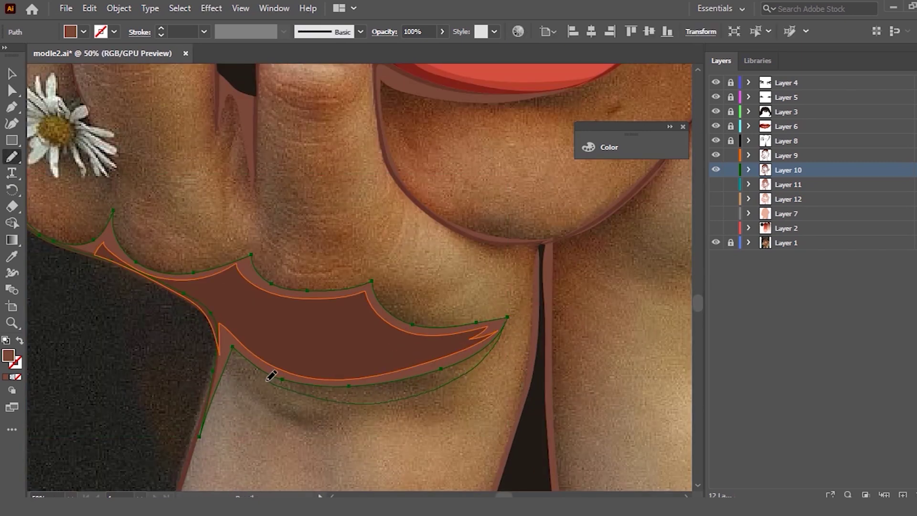
pyautogui.moveTo(211, 410); pyautogui.dragTo(212, 414)
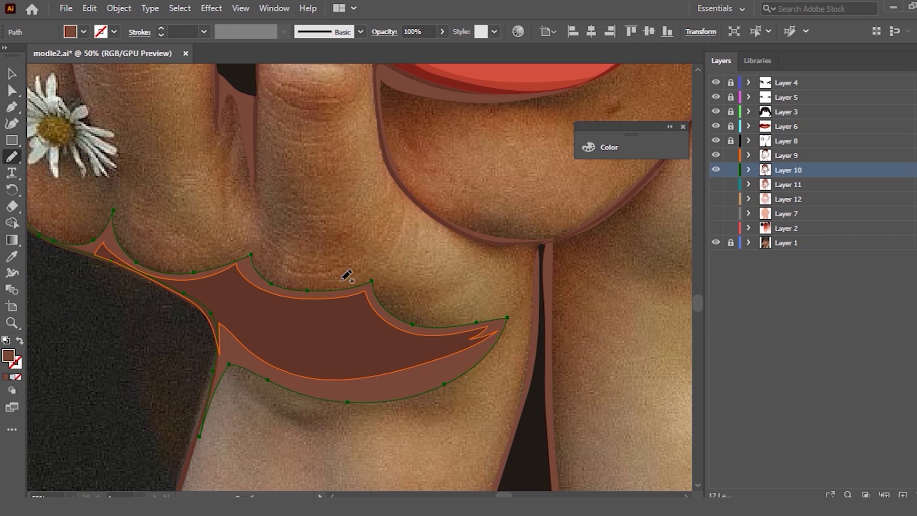
pyautogui.scroll(-2, 348, 273)
pyautogui.press('v')
pyautogui.click(486, 230)
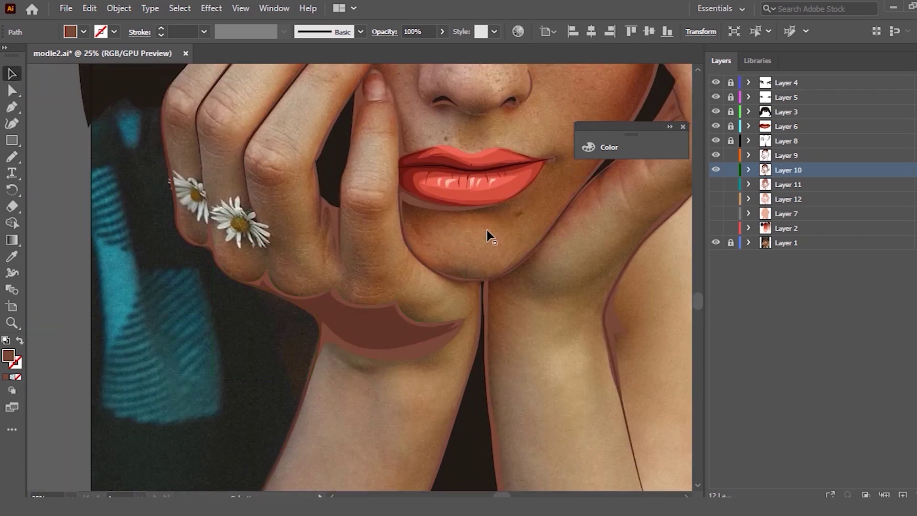
# Step: Select the shadow under the lower lip and undo a failed first Pencil stroke
pyautogui.scroll(3, 503, 208)
pyautogui.click(454, 258)
pyautogui.scroll(-2, 482, 267)
pyautogui.click(510, 269)
pyautogui.scroll(2, 528, 242)
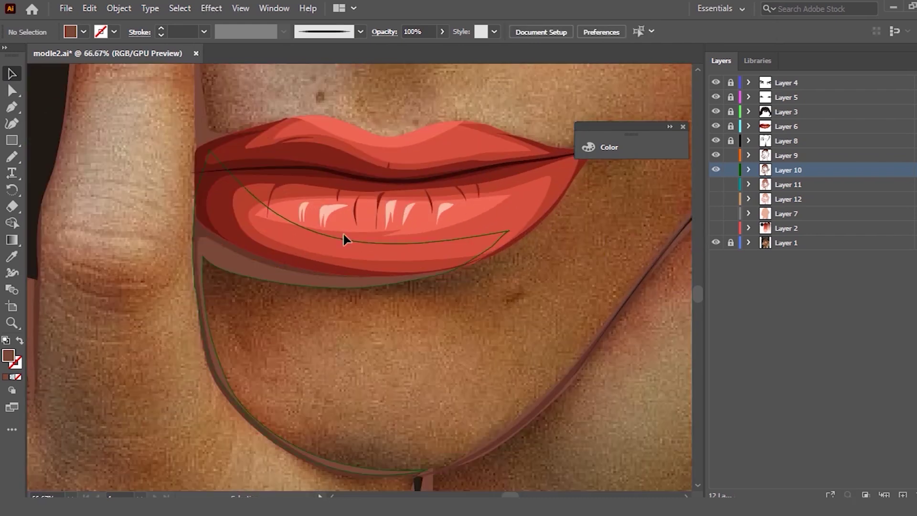
pyautogui.scroll(-1, 352, 284)
pyautogui.scroll(2, 241, 237)
pyautogui.click(238, 237)
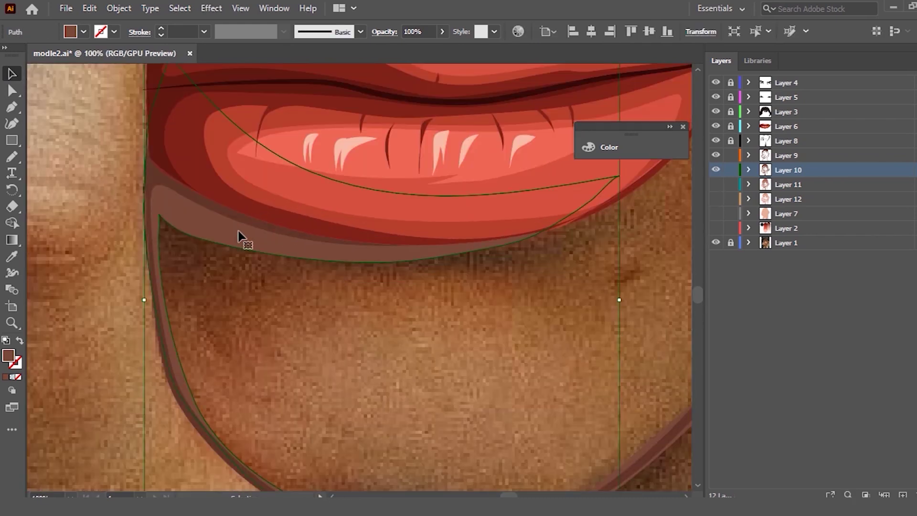
pyautogui.press('n')
pyautogui.moveTo(169, 301); pyautogui.dragTo(189, 333)
pyautogui.hotkey('ctrl', 'z')
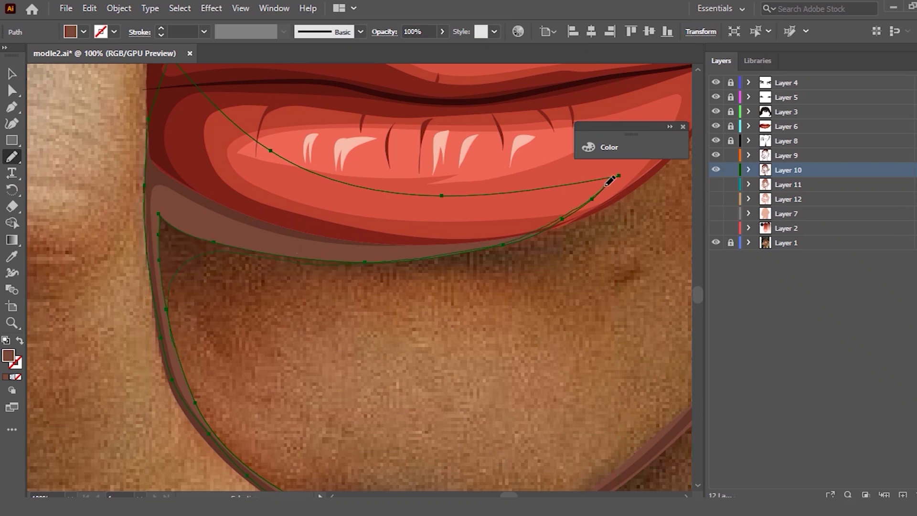
# Step: Redraw the shadow's top edge smoothly along the lower lip, tapering toward the right corner
pyautogui.moveTo(459, 249); pyautogui.dragTo(616, 176)
pyautogui.moveTo(486, 257); pyautogui.dragTo(487, 257)
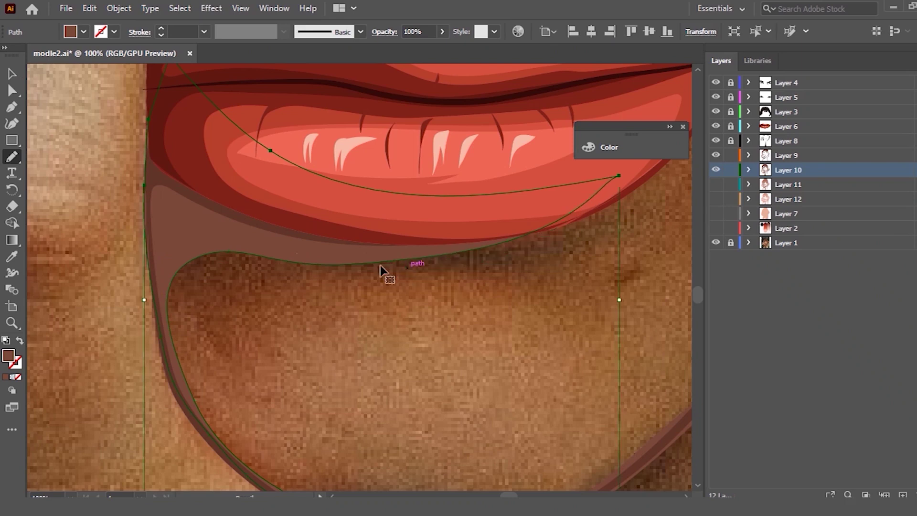
pyautogui.moveTo(616, 178); pyautogui.dragTo(505, 243)
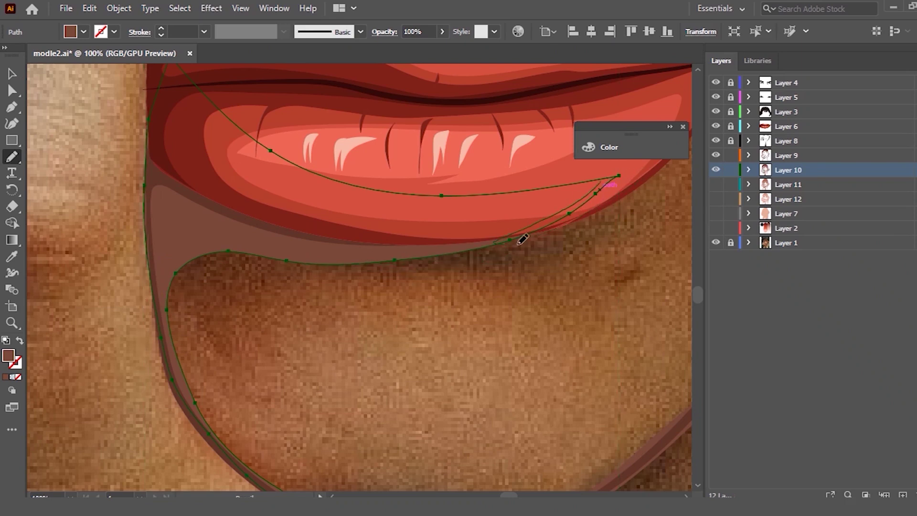
pyautogui.moveTo(421, 266); pyautogui.dragTo(344, 263)
pyautogui.moveTo(617, 175); pyautogui.dragTo(581, 173)
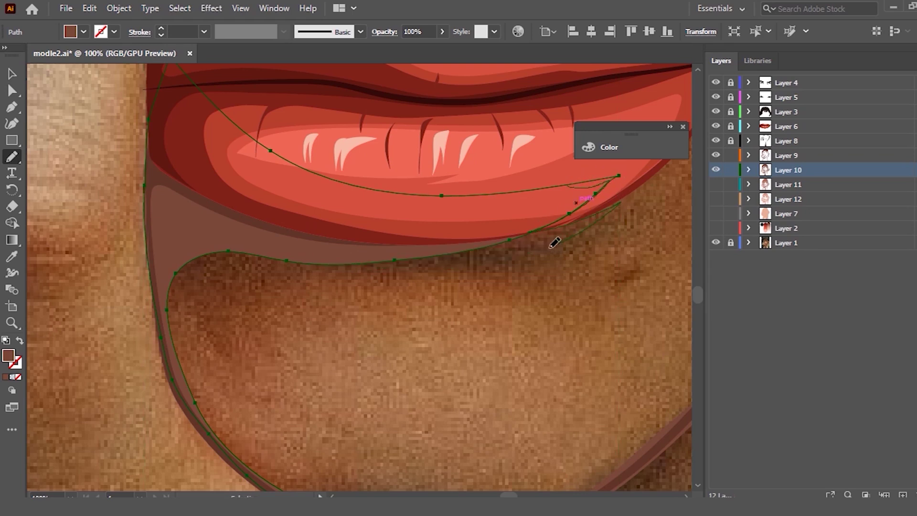
pyautogui.moveTo(432, 262); pyautogui.dragTo(346, 263)
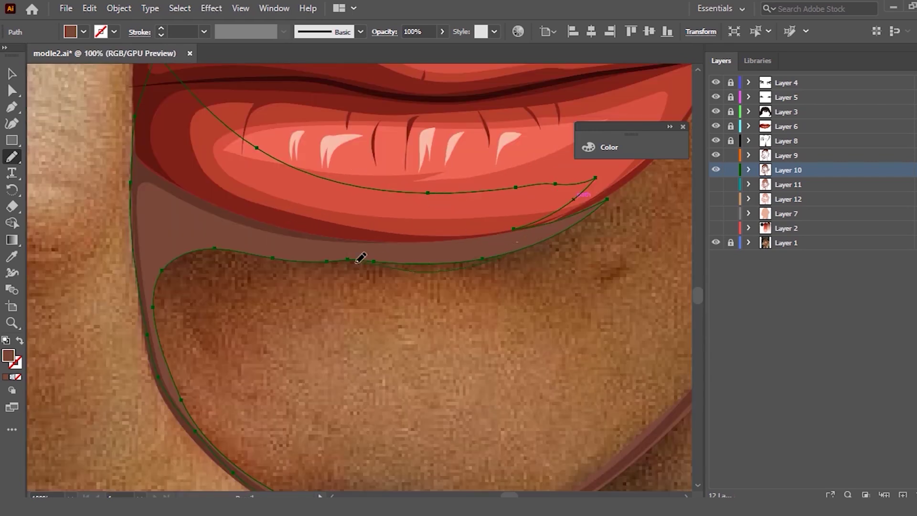
pyautogui.moveTo(360, 258); pyautogui.dragTo(353, 260)
pyautogui.moveTo(478, 250); pyautogui.dragTo(334, 262)
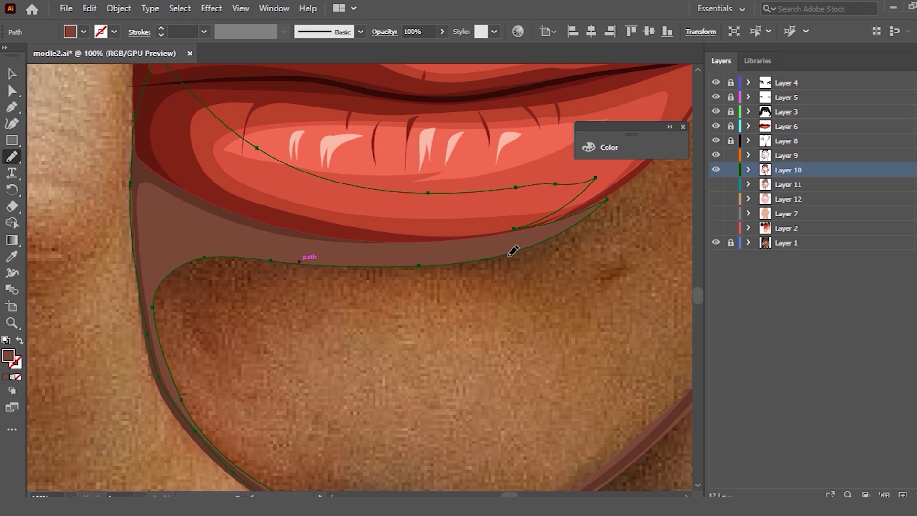
pyautogui.scroll(-5, 502, 229)
pyautogui.click(12, 73)
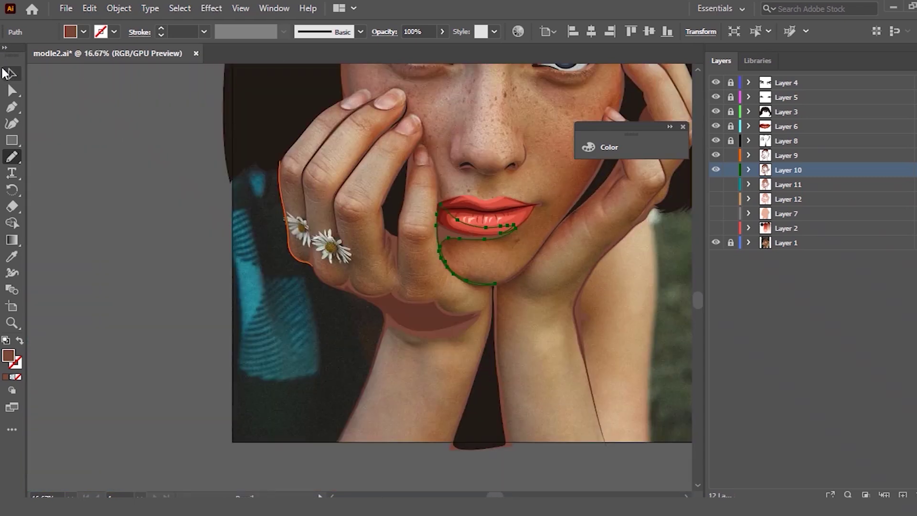
# Step: Deselect the lip shadow and select the dark wedge between the forearms
pyautogui.click(115, 149)
pyautogui.scroll(-3, 478, 344)
pyautogui.scroll(1, 518, 326)
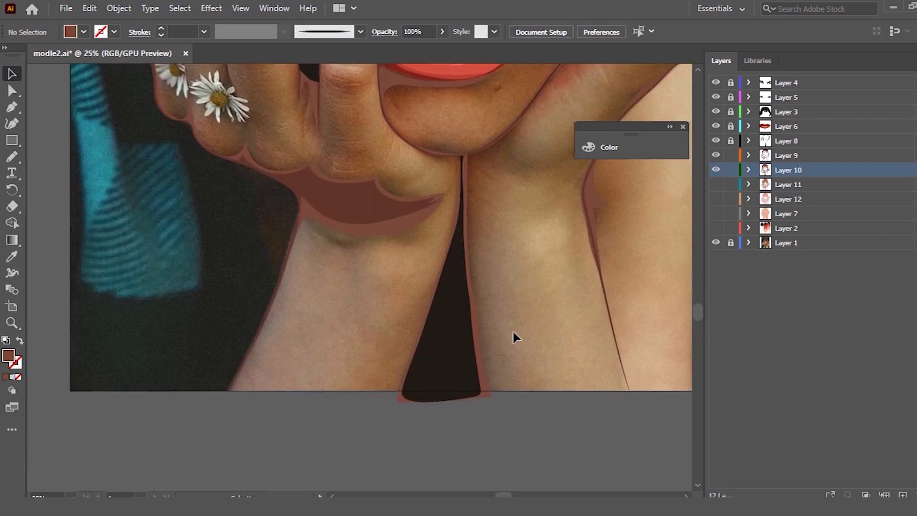
pyautogui.scroll(2, 522, 337)
pyautogui.click(418, 295)
pyautogui.scroll(-2, 420, 294)
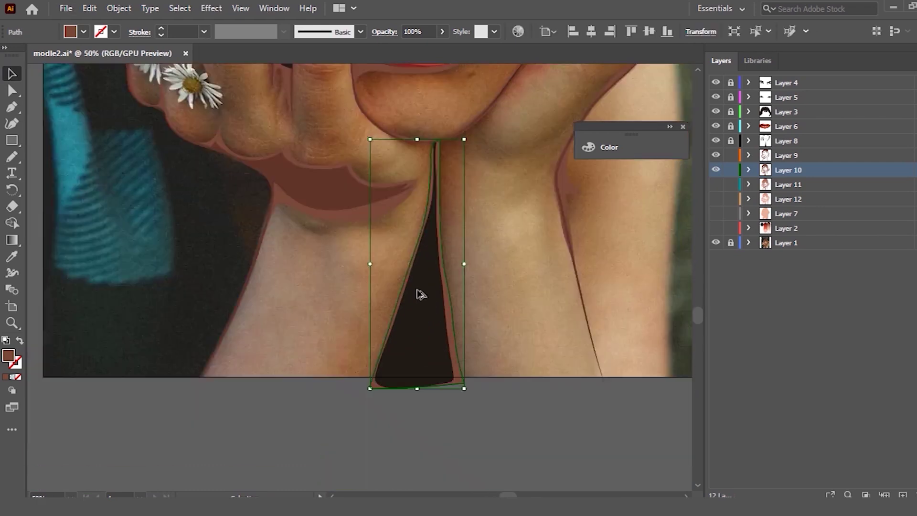
pyautogui.scroll(-1, 485, 252)
pyautogui.scroll(2, 485, 252)
pyautogui.press('n')
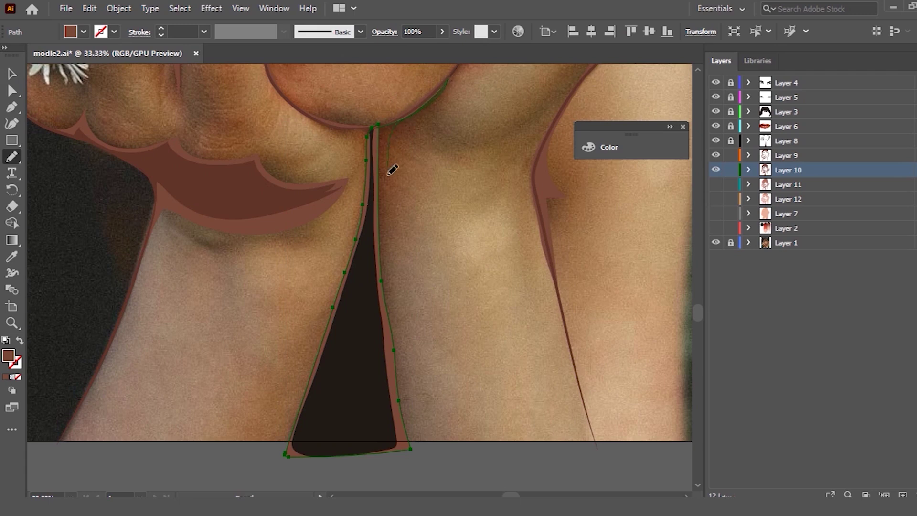
# Step: Redraw the wedge's right edge so it curves up along the chin
pyautogui.moveTo(408, 441); pyautogui.dragTo(410, 448)
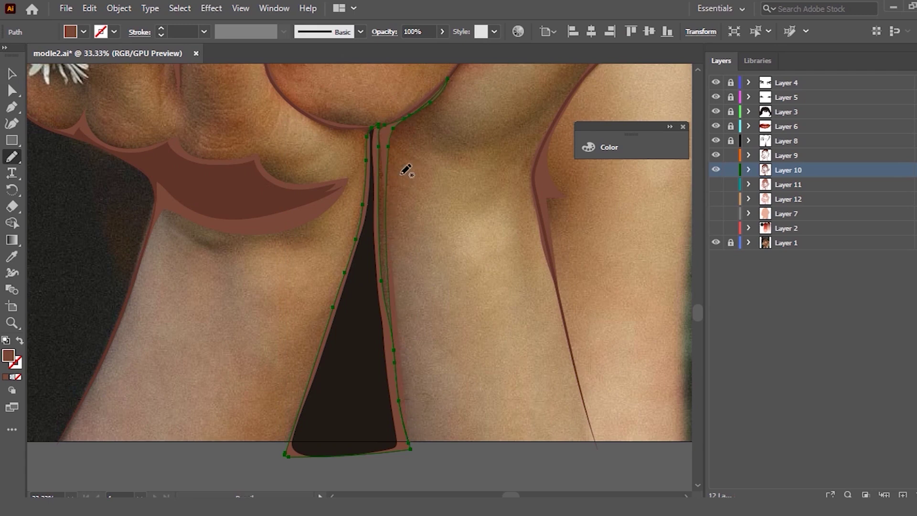
pyautogui.moveTo(390, 173)
pyautogui.mouseDown()
pyautogui.moveTo(412, 416)
pyautogui.moveTo(342, 458)
pyautogui.moveTo(286, 446)
pyautogui.moveTo(277, 463)
pyautogui.moveTo(377, 126)
pyautogui.mouseUp()
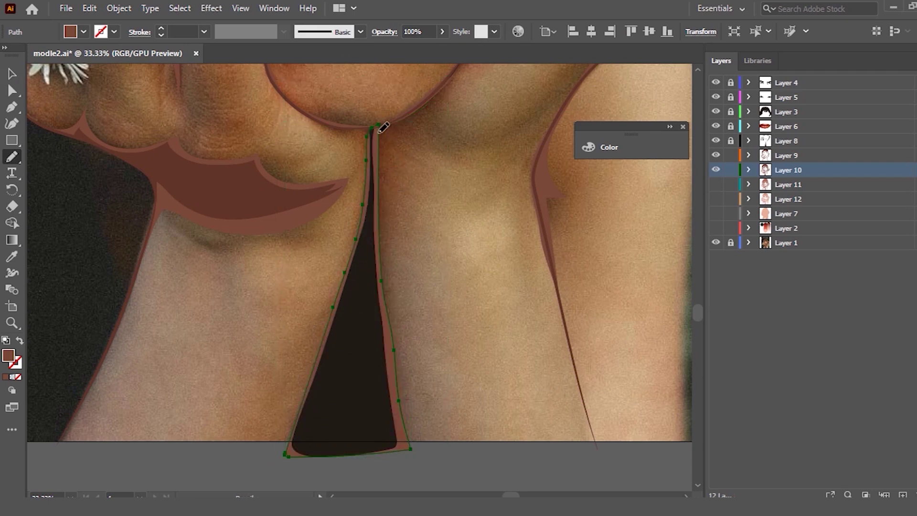
pyautogui.moveTo(391, 137)
pyautogui.mouseDown()
pyautogui.moveTo(421, 438)
pyautogui.moveTo(386, 437)
pyautogui.moveTo(406, 119)
pyautogui.mouseUp()
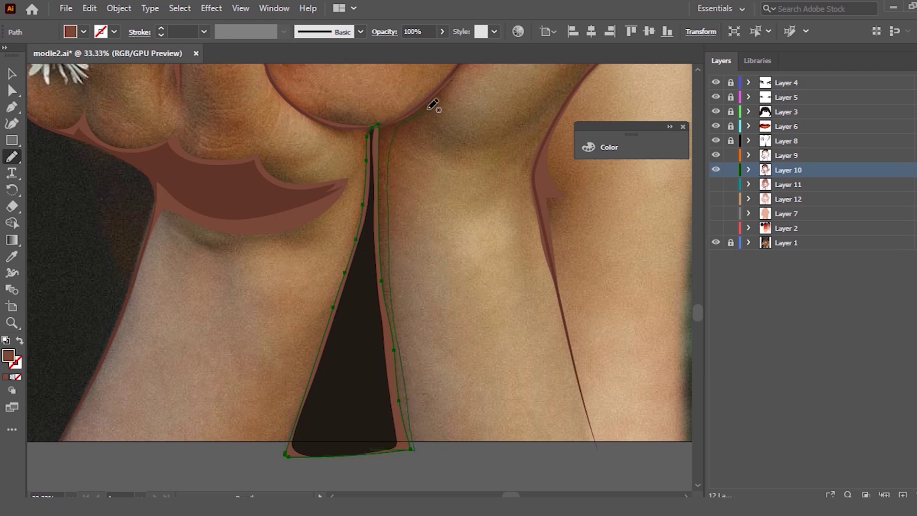
pyautogui.moveTo(409, 114); pyautogui.dragTo(414, 109)
pyautogui.moveTo(457, 70); pyautogui.dragTo(454, 73)
pyautogui.scroll(-2, 427, 129)
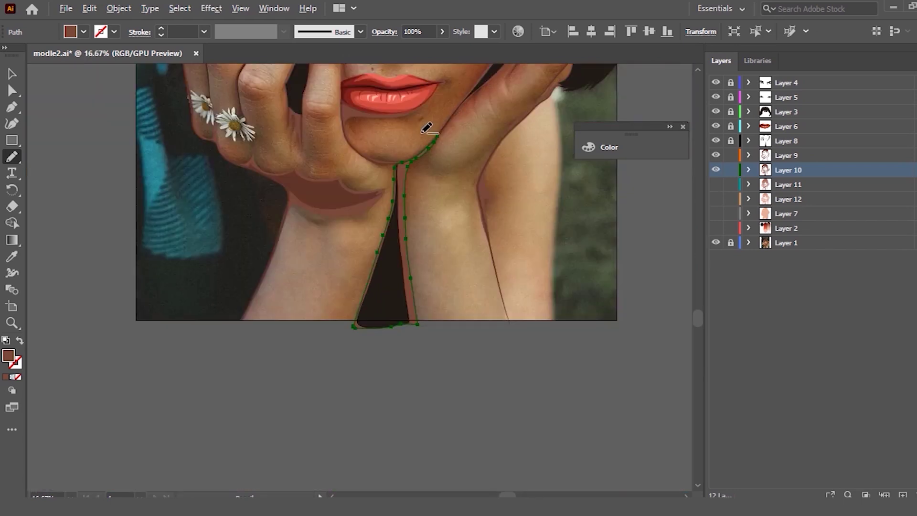
pyautogui.scroll(5, 428, 129)
pyautogui.scroll(3, 334, 186)
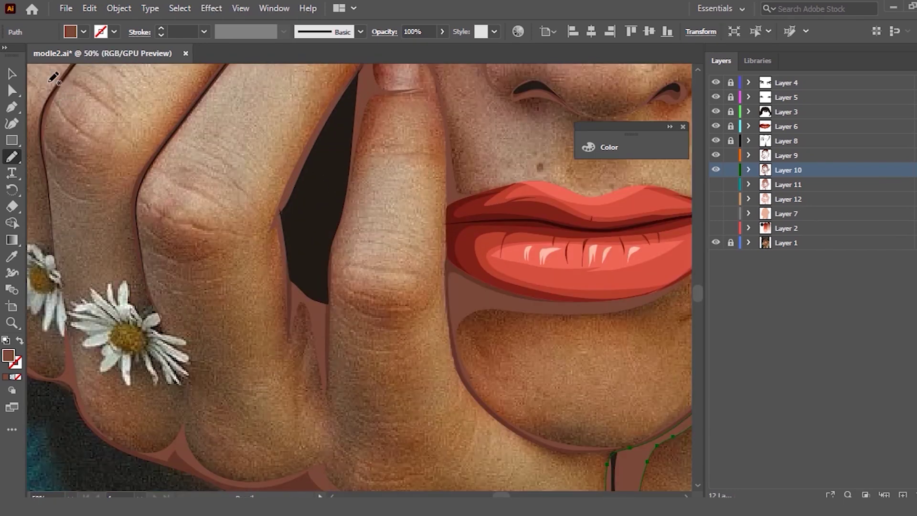
# Step: Retrace the finger gap's left edge and adjust its left spike
pyautogui.click(12, 74)
pyautogui.click(296, 173)
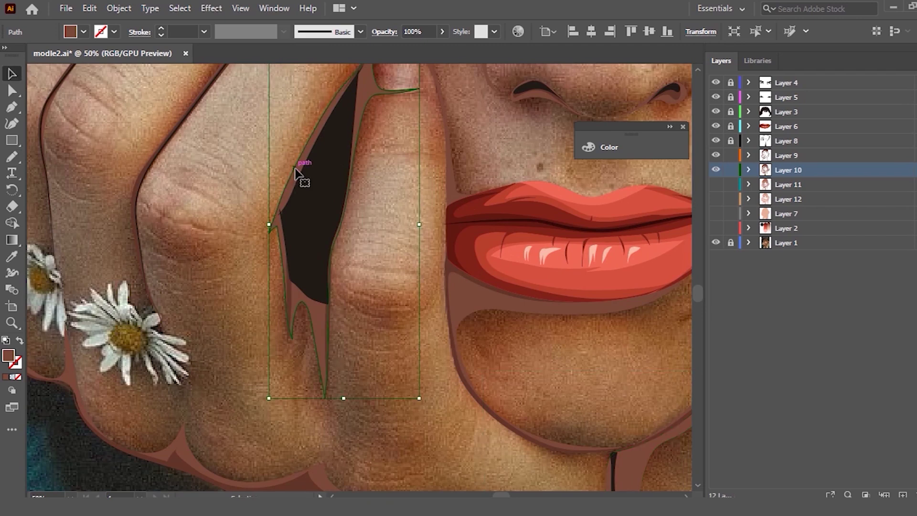
pyautogui.press('n')
pyautogui.moveTo(339, 83); pyautogui.dragTo(305, 324)
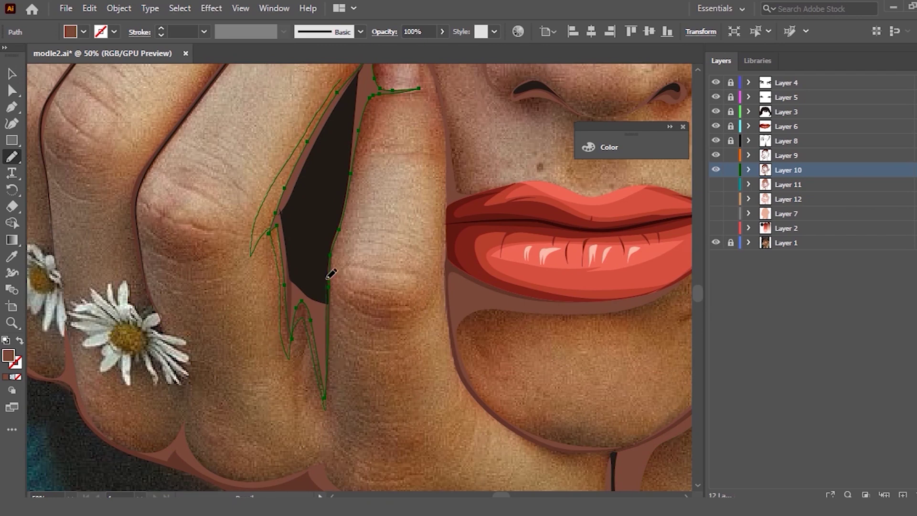
pyautogui.moveTo(310, 320); pyautogui.dragTo(328, 276)
pyautogui.moveTo(281, 225); pyautogui.dragTo(310, 321)
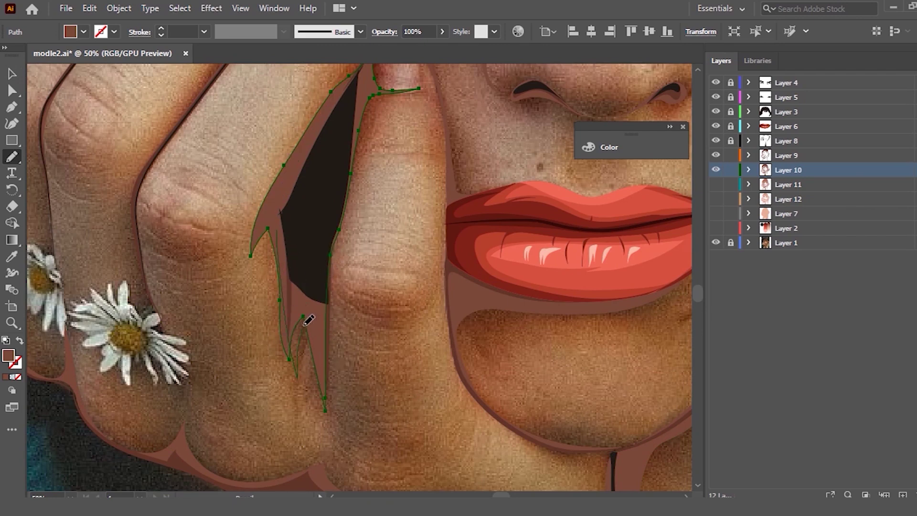
pyautogui.moveTo(283, 166); pyautogui.dragTo(271, 217)
pyautogui.moveTo(309, 331); pyautogui.dragTo(293, 241)
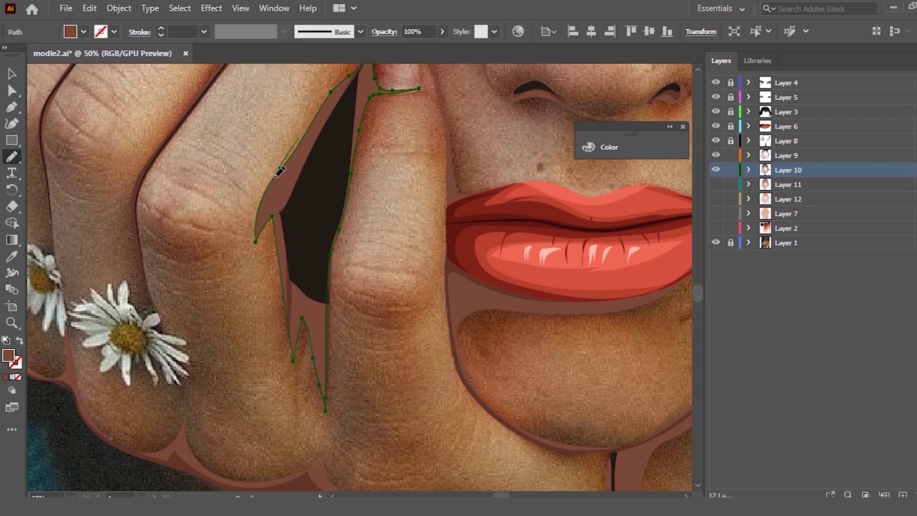
pyautogui.moveTo(298, 138); pyautogui.dragTo(284, 230)
pyautogui.moveTo(302, 127); pyautogui.dragTo(348, 74)
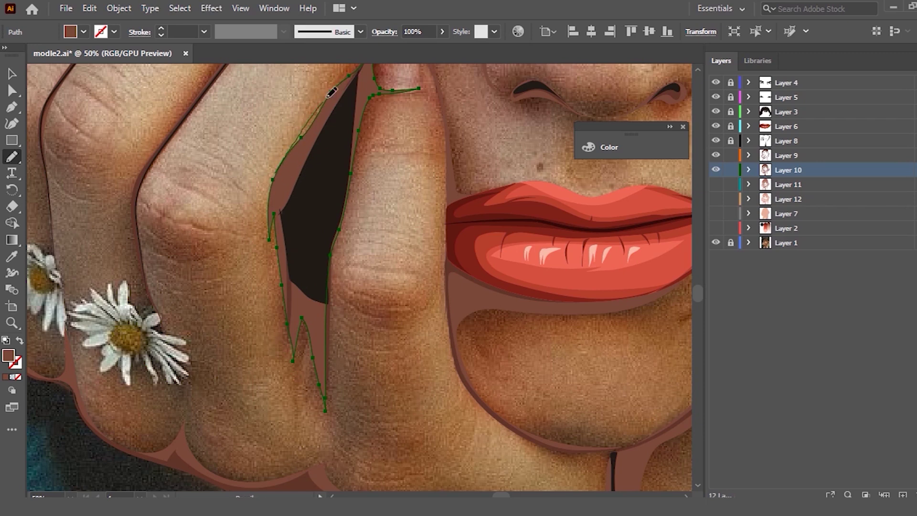
# Step: Extend the gap up the fingernail around the fingertip beside the nose, then fit the artwork to the window
pyautogui.scroll(4, 363, 74)
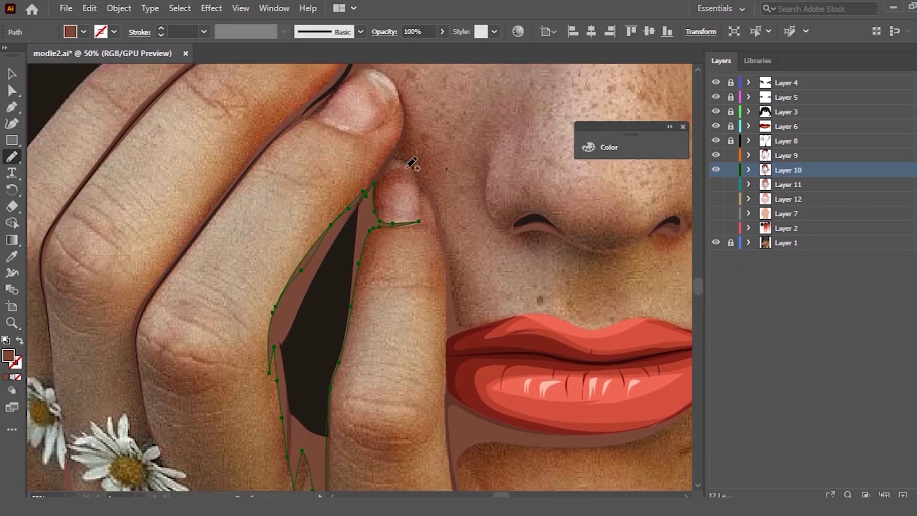
pyautogui.scroll(1, 406, 162)
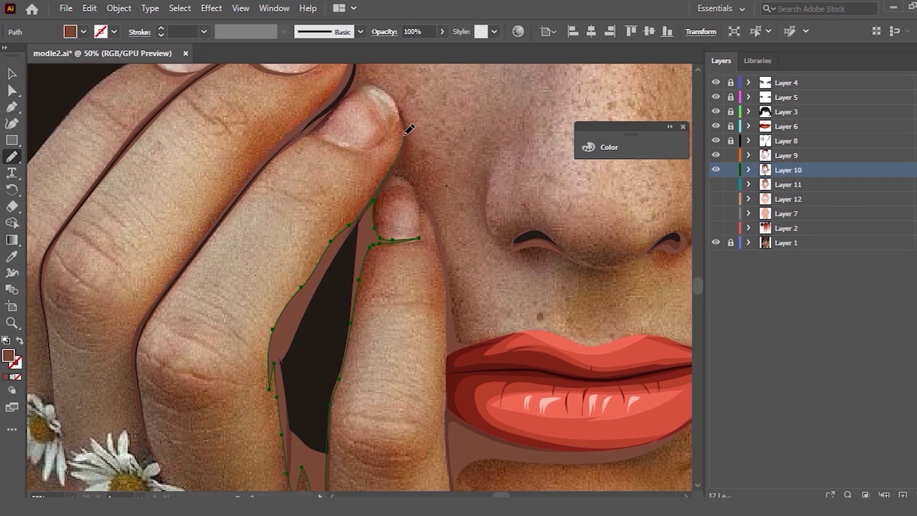
pyautogui.moveTo(398, 137); pyautogui.dragTo(372, 210)
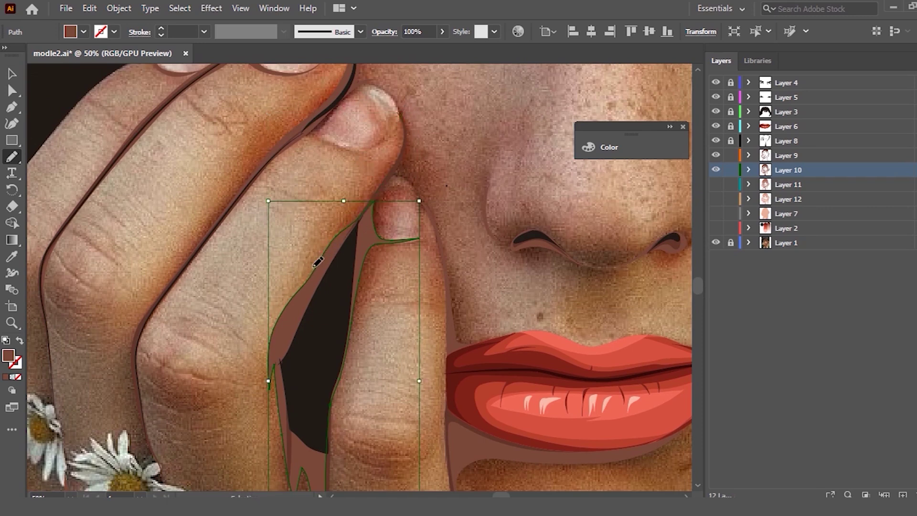
pyautogui.moveTo(309, 279)
pyautogui.mouseDown()
pyautogui.moveTo(378, 176)
pyautogui.moveTo(436, 216)
pyautogui.mouseUp()
pyautogui.moveTo(389, 185); pyautogui.dragTo(384, 210)
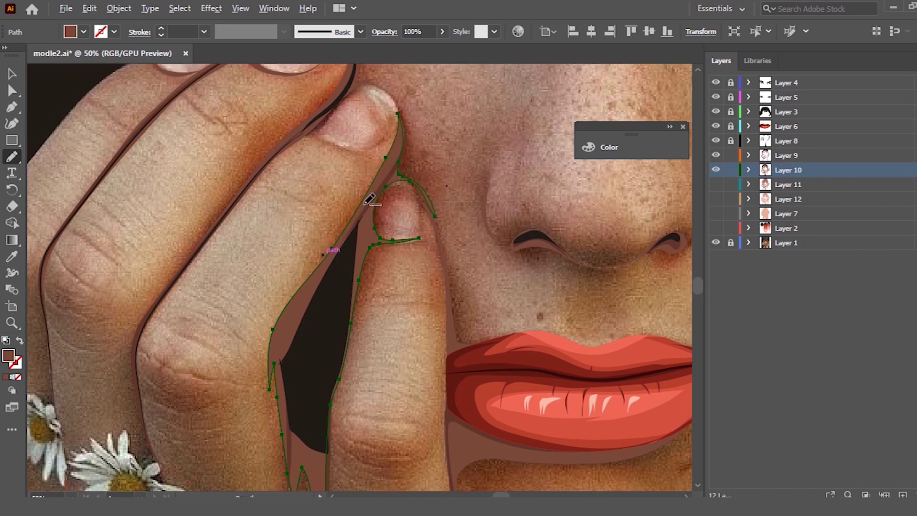
pyautogui.hotkey('ctrl', '0')
# Step: Redraw the shadow strip between the fingers with the Pencil in three strokes up to the fingertip
pyautogui.press('v')
pyautogui.click(149, 174)
pyautogui.scroll(2, 288, 197)
pyautogui.scroll(1, 273, 173)
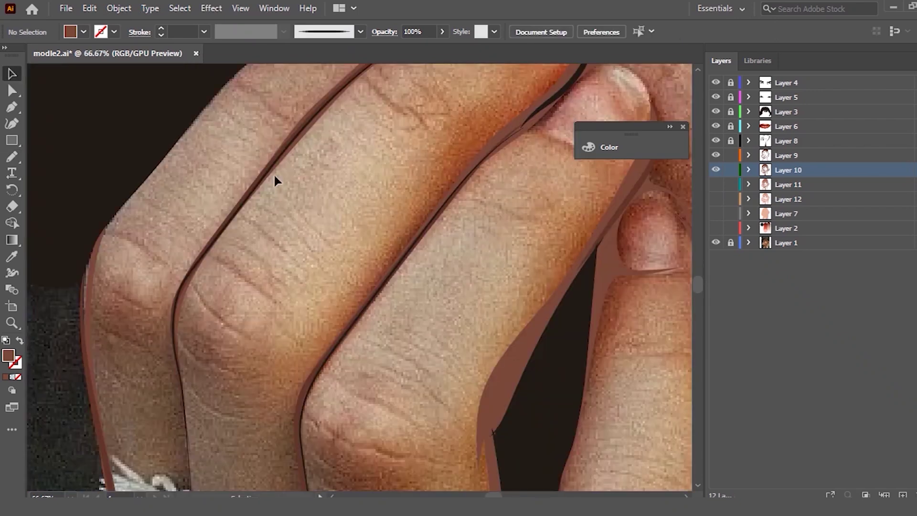
pyautogui.scroll(3, 310, 139)
pyautogui.scroll(1, 344, 167)
pyautogui.click(340, 165)
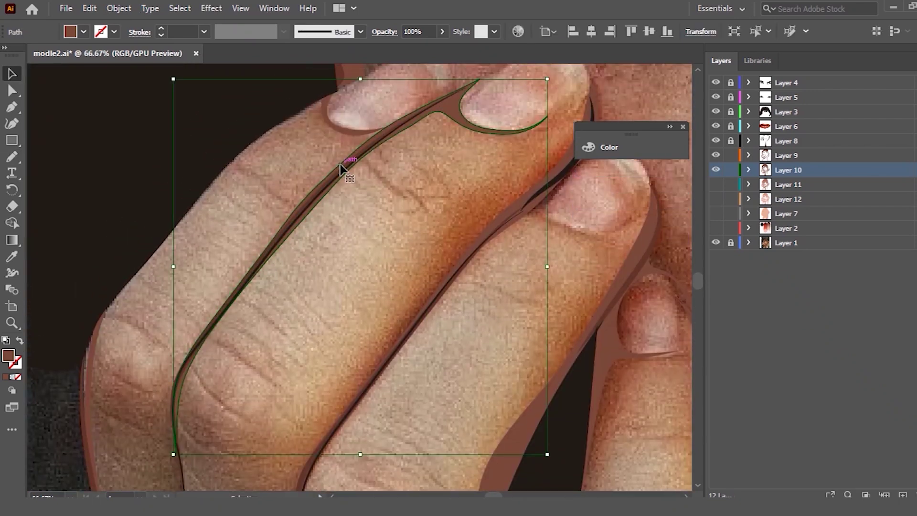
pyautogui.press('n')
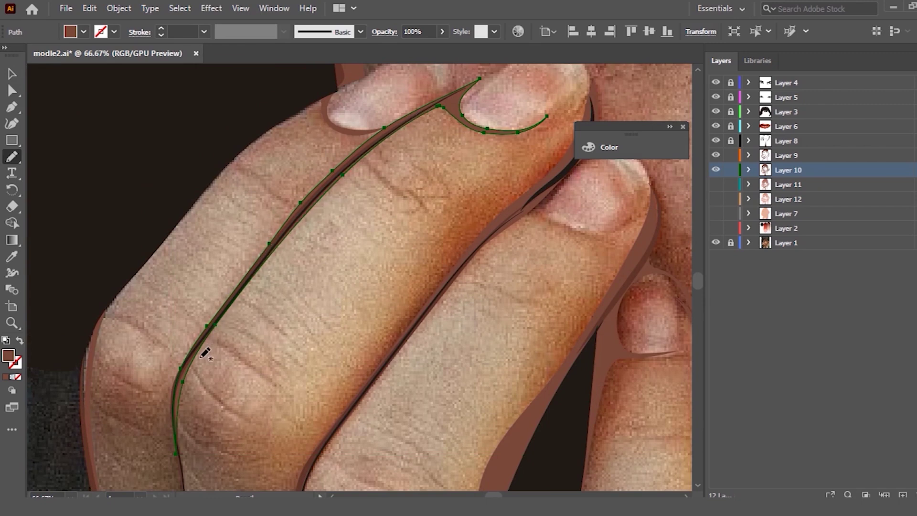
pyautogui.moveTo(179, 398); pyautogui.dragTo(173, 394)
pyautogui.moveTo(326, 178); pyautogui.dragTo(409, 109)
pyautogui.moveTo(338, 170); pyautogui.dragTo(460, 87)
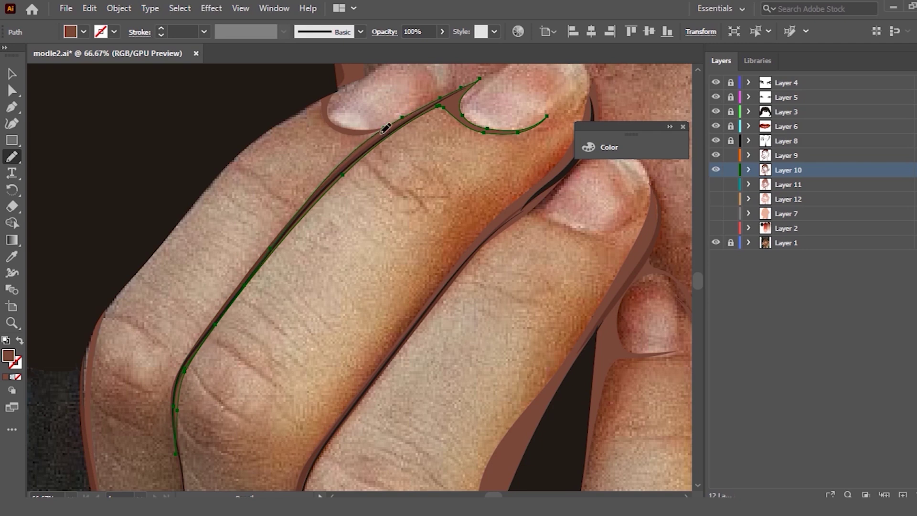
# Step: Zoom out to check the redrawn strip, then select the shadow along the left finger edge
pyautogui.scroll(-2, 291, 131)
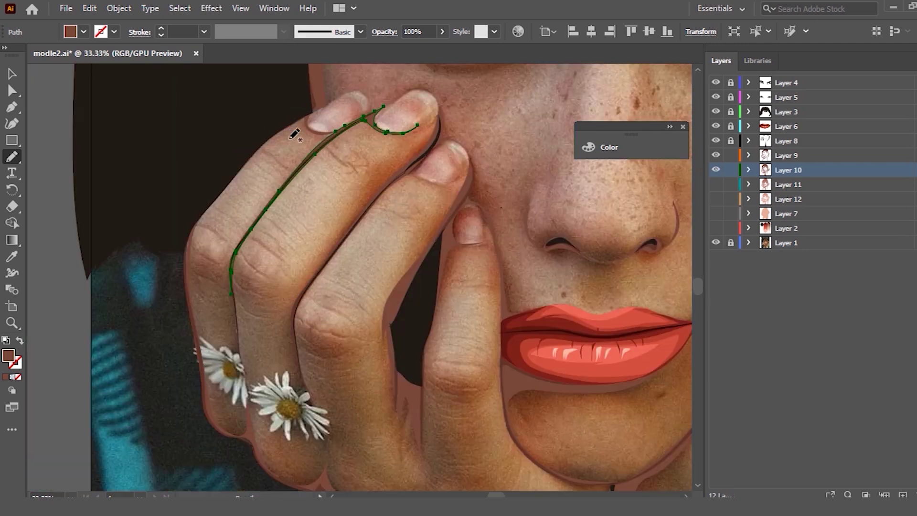
pyautogui.click(13, 74)
pyautogui.click(276, 286)
pyautogui.scroll(1, 151, 236)
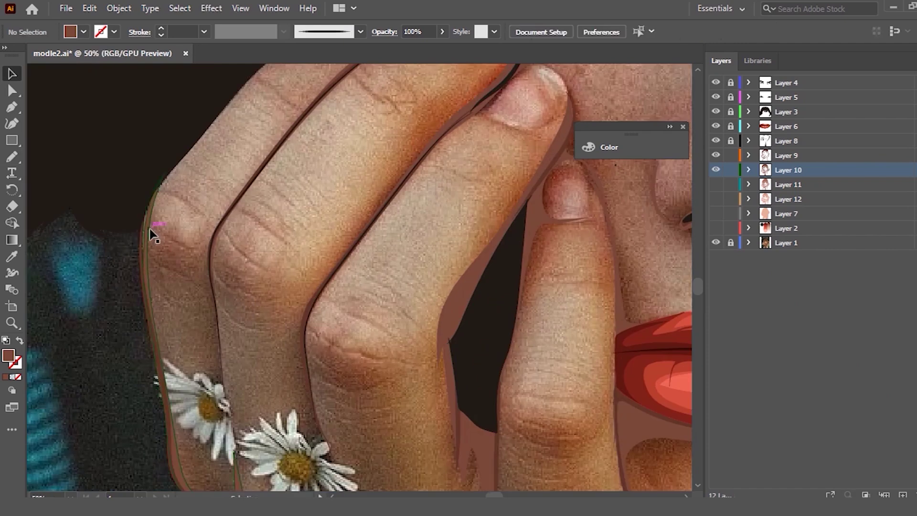
pyautogui.scroll(1, 150, 231)
pyautogui.click(150, 232)
# Step: Pencil-redraw the finger-edge shadow's upper and side sections into a narrower strip past the knuckle
pyautogui.press('n')
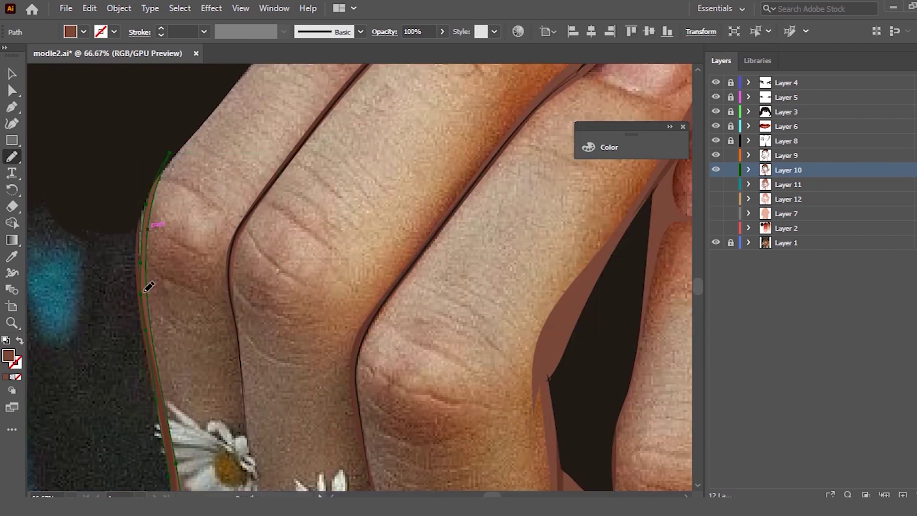
pyautogui.moveTo(146, 196); pyautogui.dragTo(172, 152)
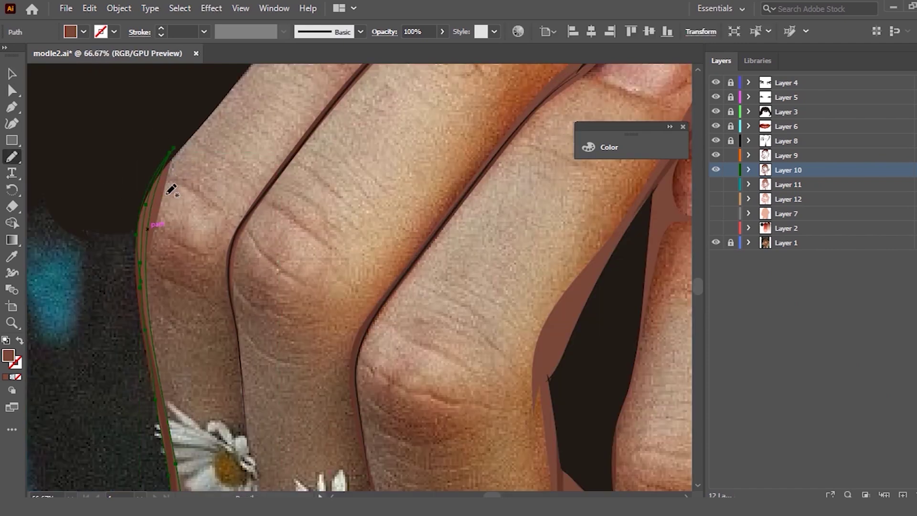
pyautogui.moveTo(167, 198); pyautogui.dragTo(166, 247)
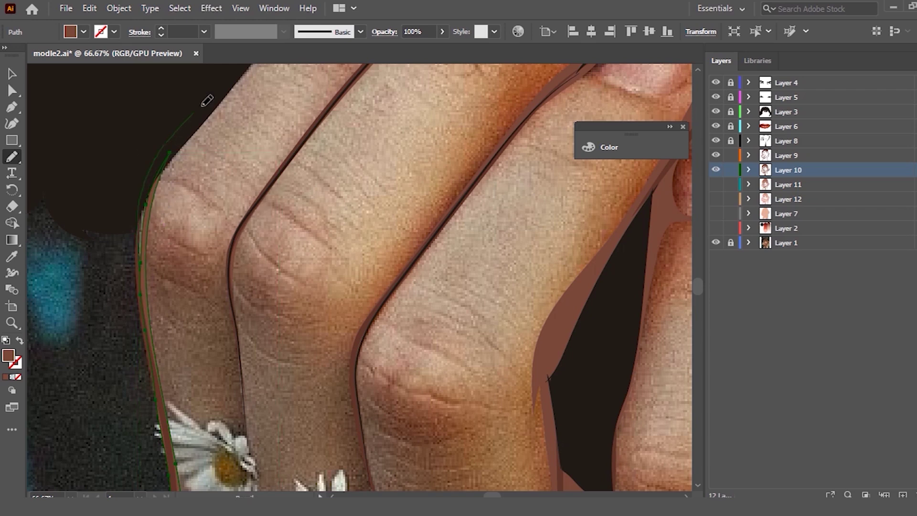
pyautogui.moveTo(190, 116); pyautogui.dragTo(159, 268)
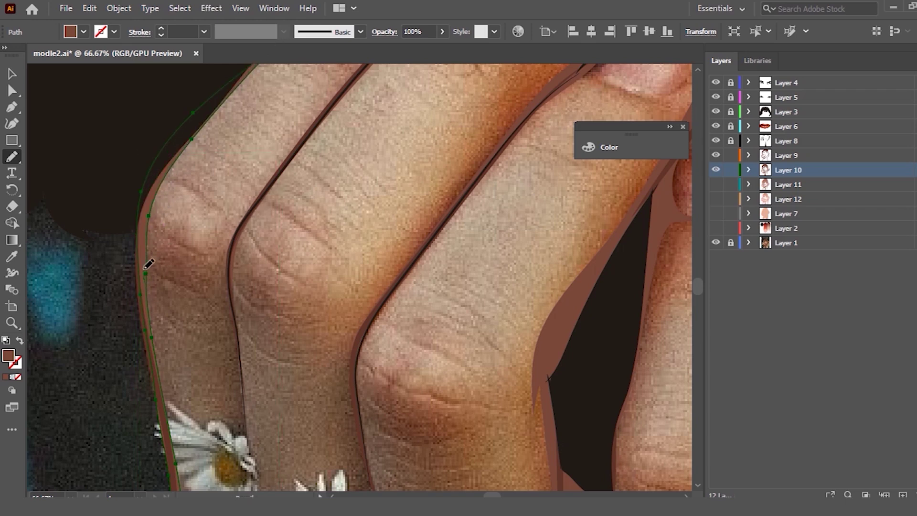
pyautogui.moveTo(191, 143)
pyautogui.mouseDown()
pyautogui.moveTo(159, 300)
pyautogui.moveTo(147, 242)
pyautogui.mouseUp()
pyautogui.moveTo(180, 151)
pyautogui.mouseDown()
pyautogui.moveTo(147, 227)
pyautogui.moveTo(157, 303)
pyautogui.mouseUp()
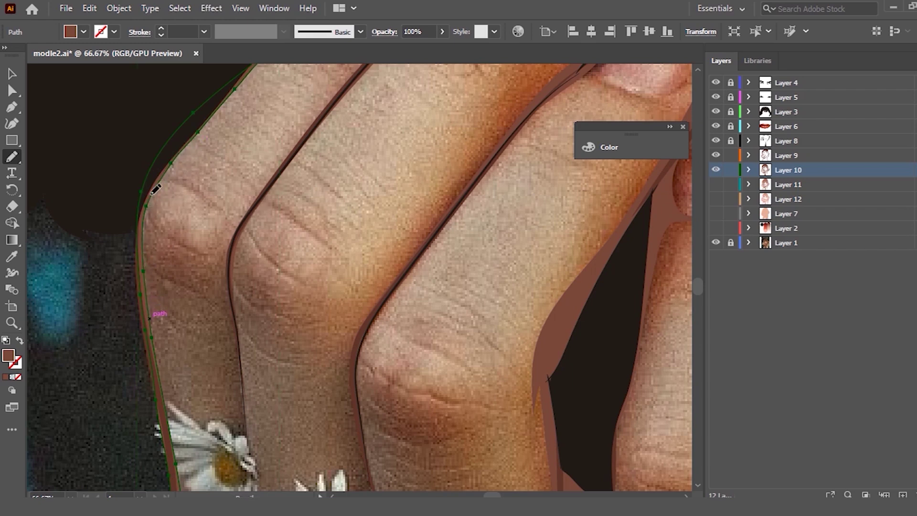
pyautogui.hotkey('ctrl', '-')
pyautogui.hotkey('ctrl', '-')
pyautogui.hotkey('ctrl', '-')
# Step: Redraw the shadow curve below the daisy under the knuckles, undoing and retrying the stroke
pyautogui.press('v')
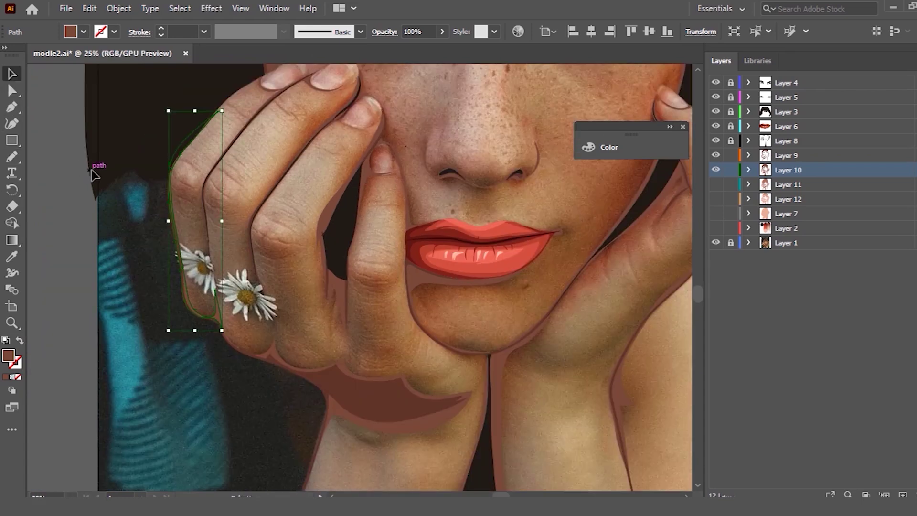
pyautogui.scroll(2, 239, 348)
pyautogui.click(310, 368)
pyautogui.press('n')
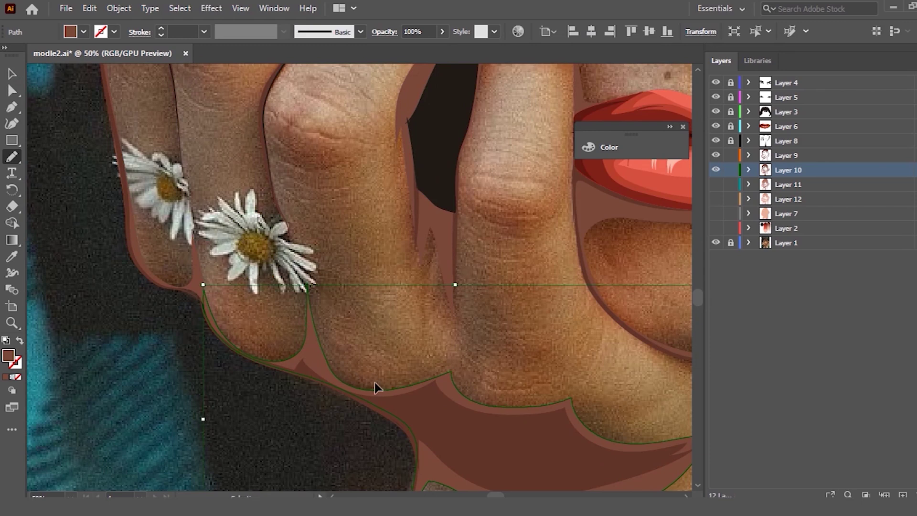
pyautogui.moveTo(306, 296); pyautogui.dragTo(356, 373)
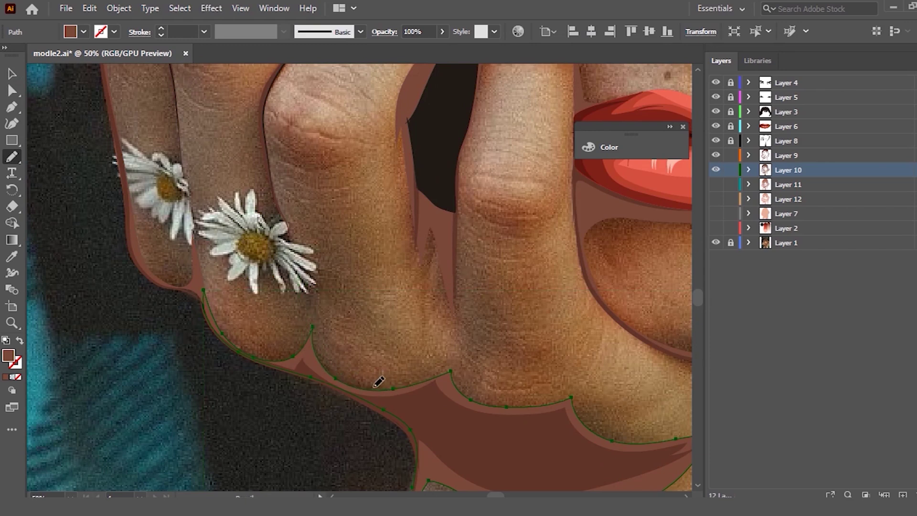
pyautogui.hotkey('ctrl', 'z')
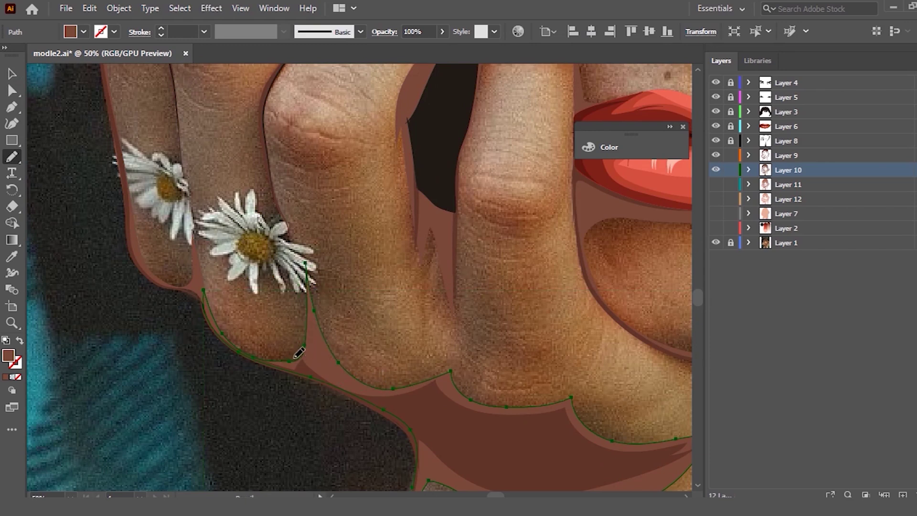
pyautogui.moveTo(293, 357); pyautogui.dragTo(280, 352)
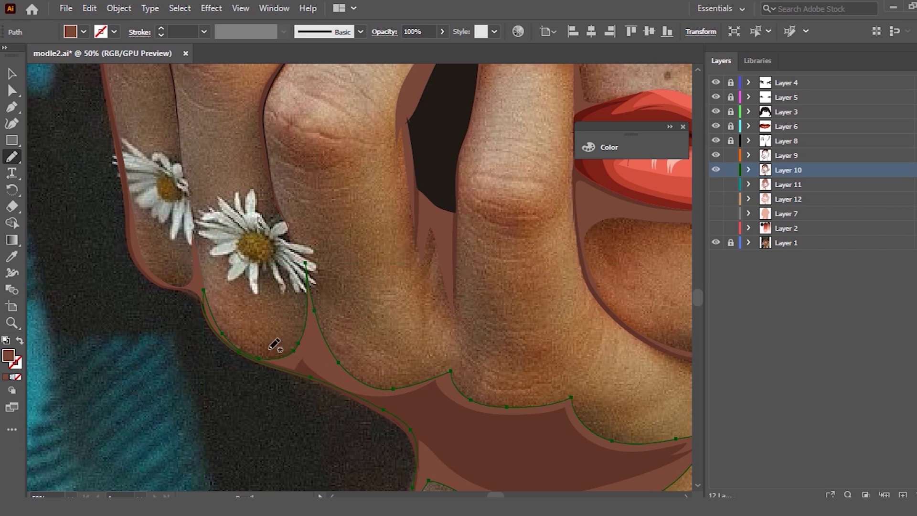
# Step: Select the dark outline along the finger
pyautogui.scroll(3, 399, 209)
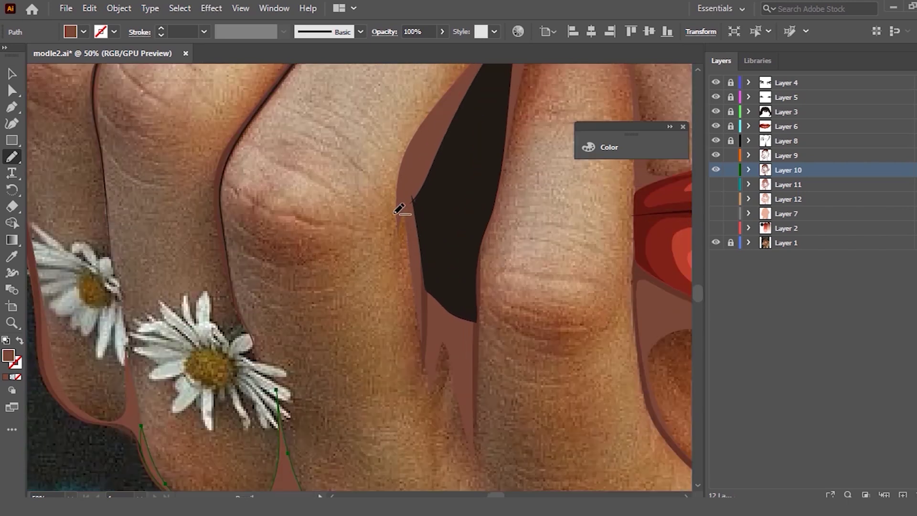
pyautogui.scroll(1, 399, 209)
pyautogui.click(12, 74)
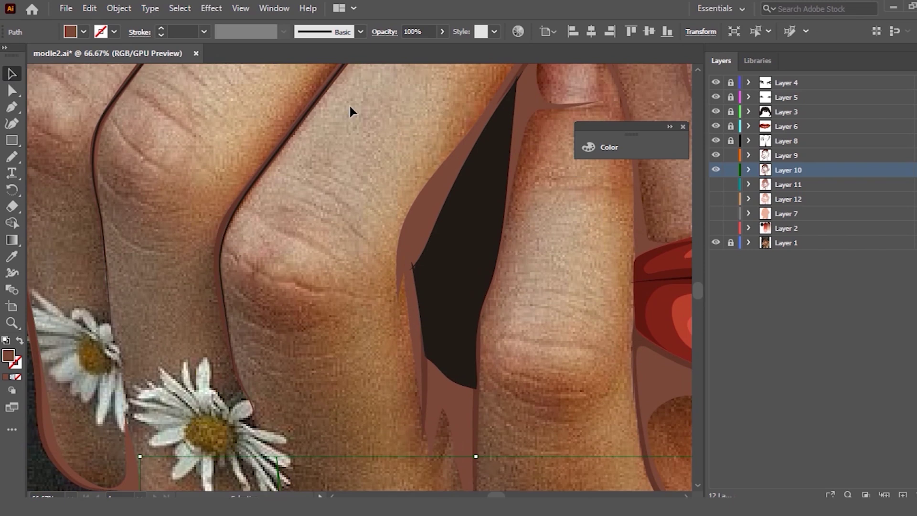
pyautogui.click(216, 263)
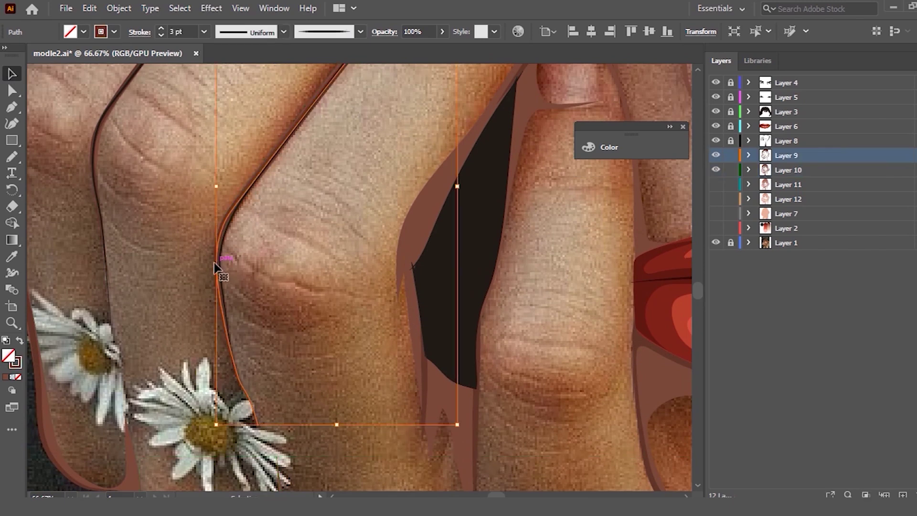
# Step: Clear the selection, zoom to the nose and select the left nostril shape
pyautogui.scroll(-2, 267, 253)
pyautogui.click(362, 223)
pyautogui.scroll(-1, 403, 191)
pyautogui.scroll(-1, 425, 187)
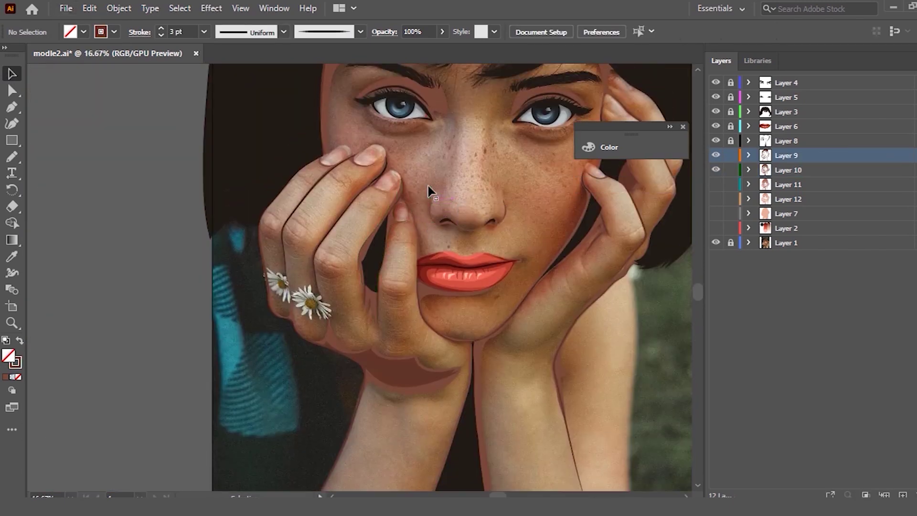
pyautogui.scroll(3, 428, 191)
pyautogui.scroll(2, 483, 229)
pyautogui.click(255, 256)
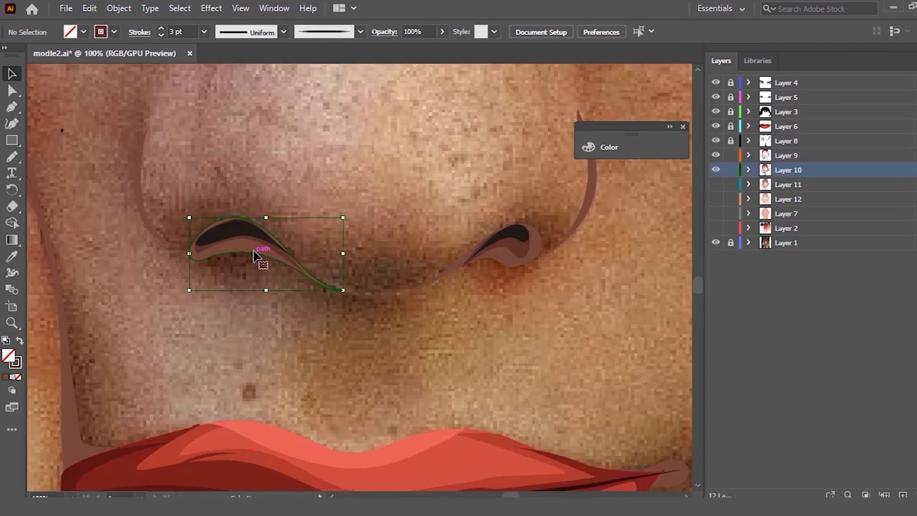
# Step: Draw a closed brown shadow shape under the nose, curving around both nostrils
pyautogui.press('n')
pyautogui.moveTo(245, 216)
pyautogui.mouseDown()
pyautogui.moveTo(149, 182)
pyautogui.moveTo(148, 136)
pyautogui.moveTo(168, 241)
pyautogui.moveTo(258, 260)
pyautogui.mouseUp()
pyautogui.moveTo(328, 280); pyautogui.dragTo(443, 276)
pyautogui.moveTo(498, 257); pyautogui.dragTo(558, 245)
pyautogui.moveTo(595, 186); pyautogui.dragTo(458, 249)
pyautogui.moveTo(297, 234); pyautogui.dragTo(229, 213)
pyautogui.moveTo(179, 230); pyautogui.dragTo(180, 216)
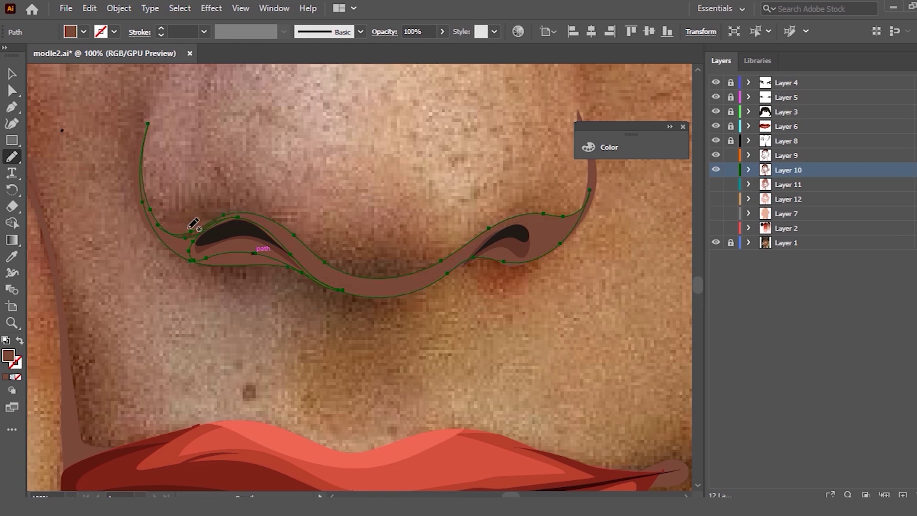
# Step: Deselect the nose shadow and zoom out to show the whole face
pyautogui.hotkey('ctrl', '-')
pyautogui.press('v')
pyautogui.click(520, 217)
pyautogui.hotkey('ctrl', '-')
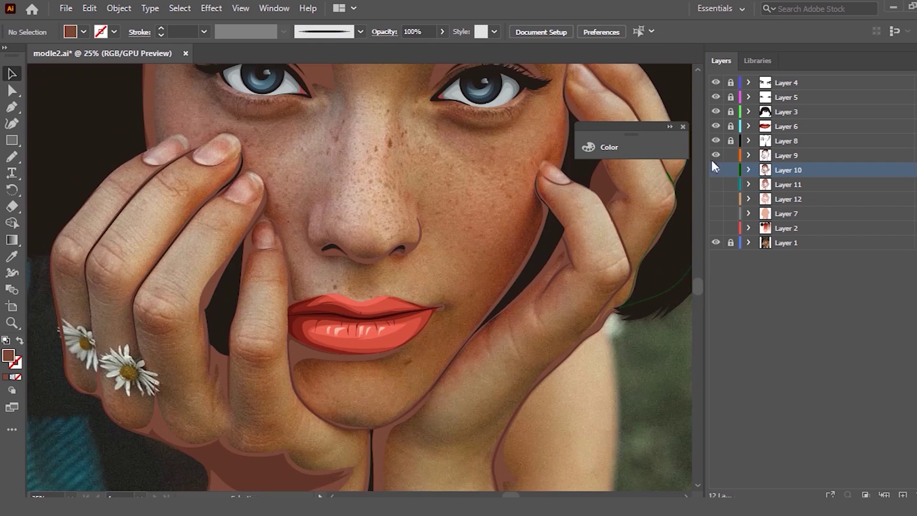
# Step: Unlock Layer 11, zoom in on the nose and select the nose path
pyautogui.click(731, 184)
pyautogui.click(716, 184)
pyautogui.hotkey('ctrl', '+')
pyautogui.hotkey('ctrl', '+')
pyautogui.hotkey('ctrl', '+')
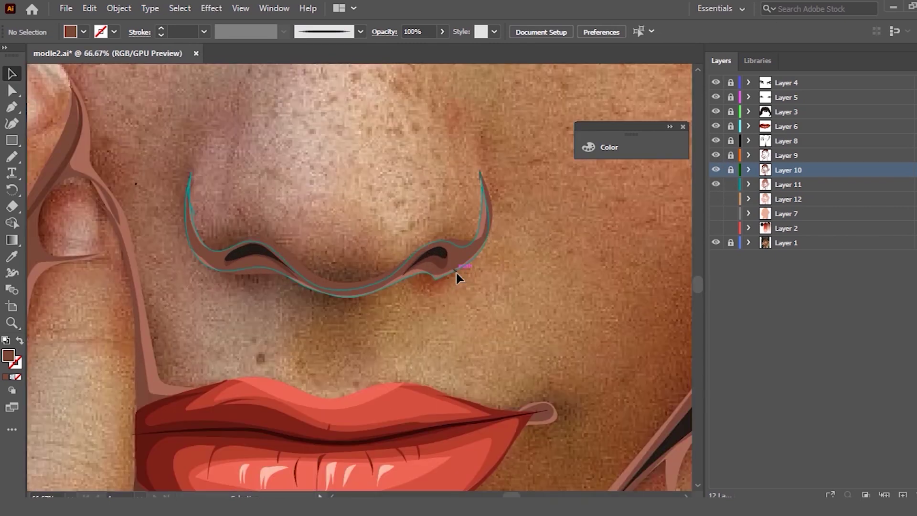
pyautogui.click(456, 276)
pyautogui.press('n')
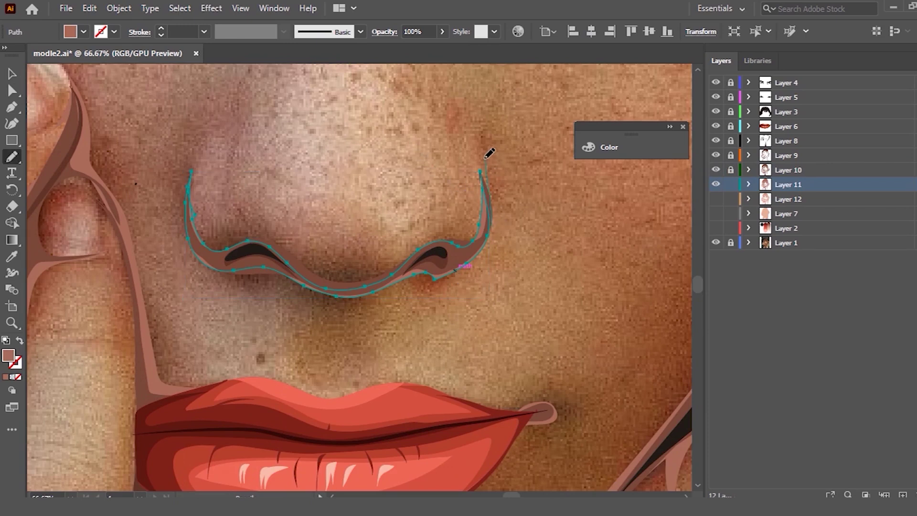
# Step: Redraw the nose shape's left end, right side and lower edge along the nostrils
pyautogui.moveTo(358, 269); pyautogui.dragTo(290, 241)
pyautogui.moveTo(209, 159); pyautogui.dragTo(205, 156)
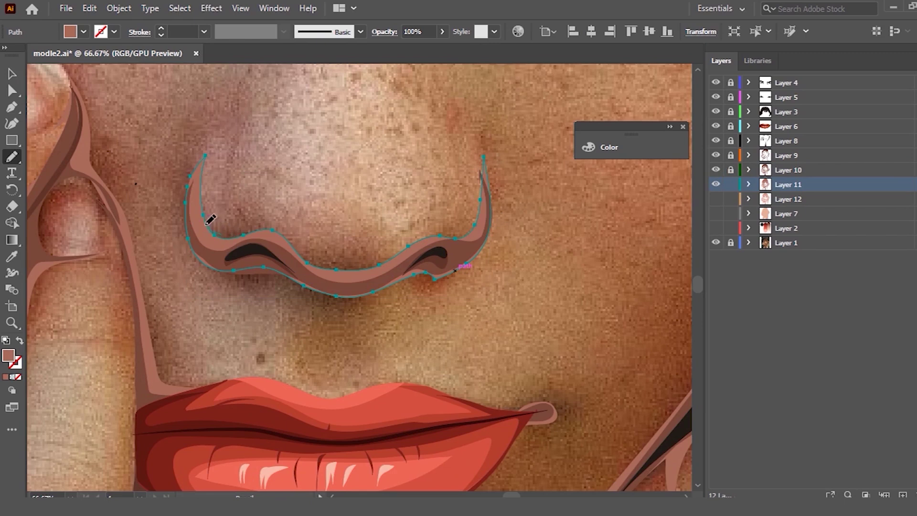
pyautogui.moveTo(192, 186); pyautogui.dragTo(192, 191)
pyautogui.moveTo(439, 238); pyautogui.dragTo(488, 198)
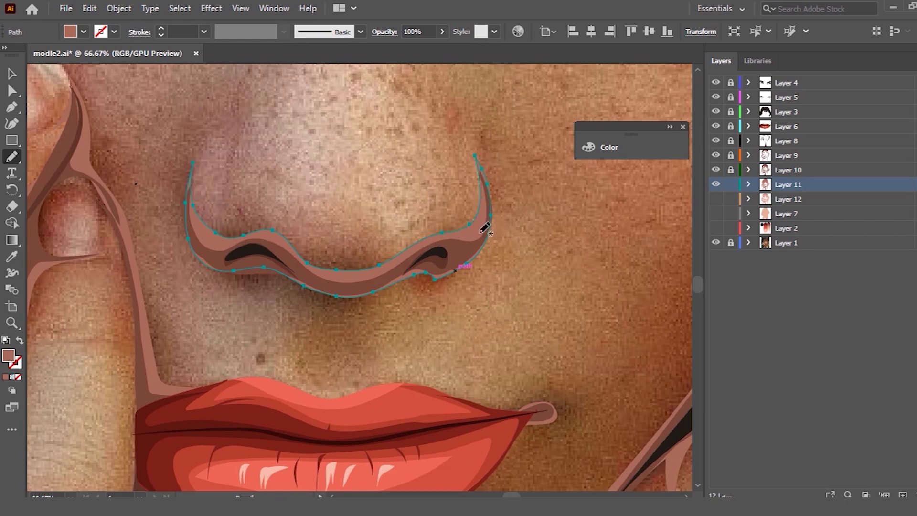
pyautogui.moveTo(346, 301); pyautogui.dragTo(201, 250)
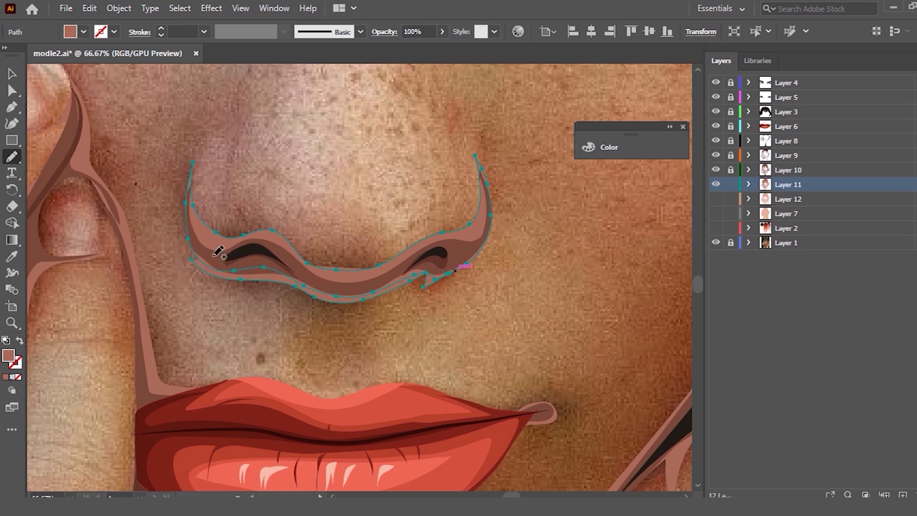
pyautogui.moveTo(306, 283)
pyautogui.mouseDown()
pyautogui.moveTo(393, 292)
pyautogui.moveTo(412, 276)
pyautogui.mouseUp()
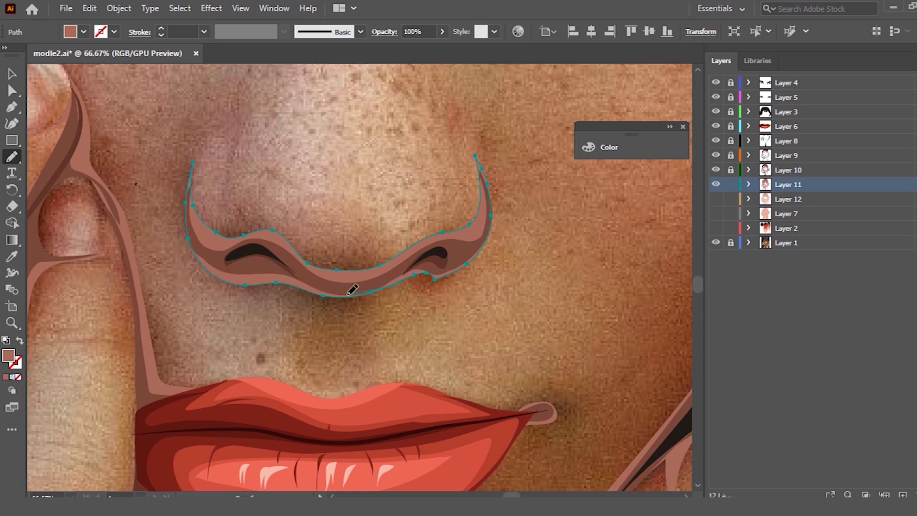
pyautogui.moveTo(284, 280); pyautogui.dragTo(307, 285)
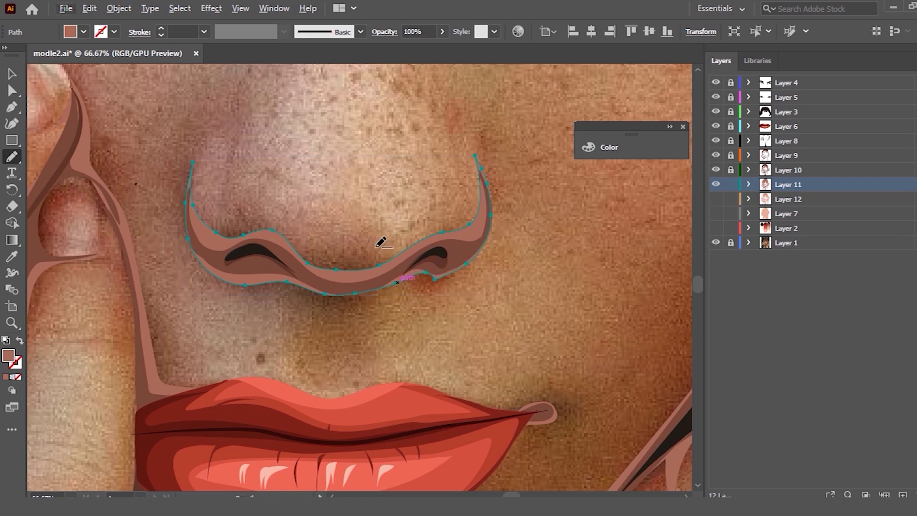
# Step: Redraw the shape's upper-right and inner edges more smoothly, then deselect it
pyautogui.scroll(1, 379, 244)
pyautogui.moveTo(448, 231); pyautogui.dragTo(534, 142)
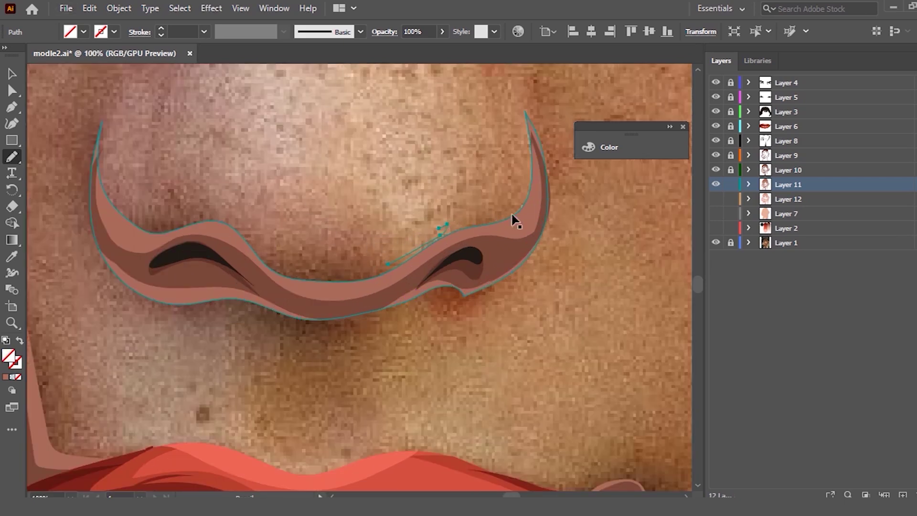
pyautogui.moveTo(488, 211); pyautogui.dragTo(388, 256)
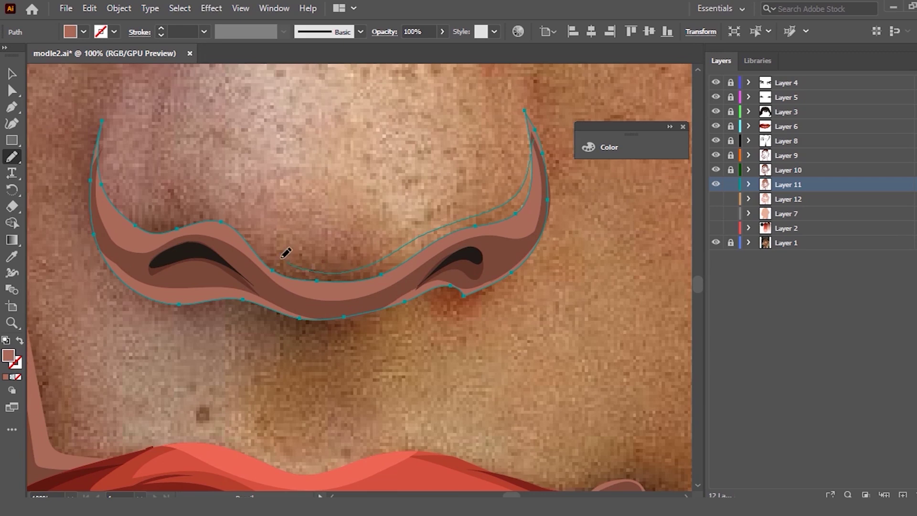
pyautogui.moveTo(117, 205); pyautogui.dragTo(111, 178)
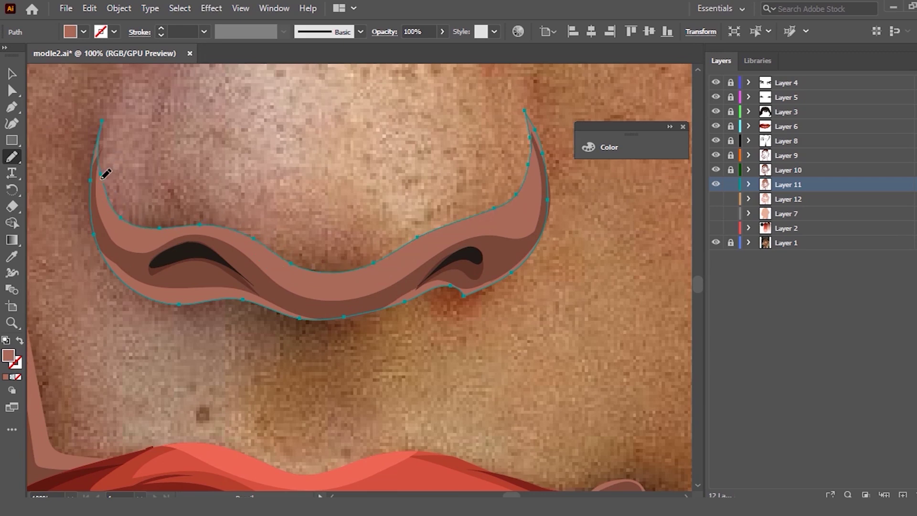
pyautogui.scroll(-2, 240, 180)
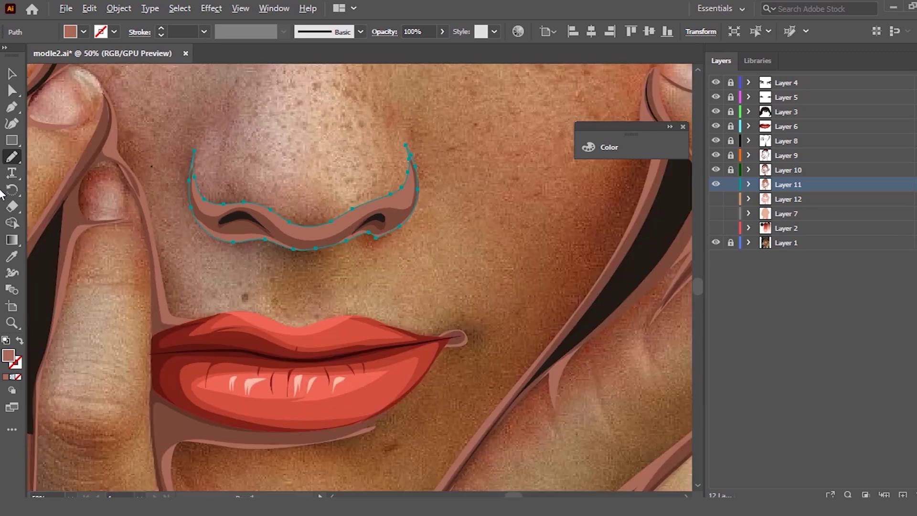
pyautogui.click(12, 74)
# Step: Deselect the nose shape and select the finger shadow shape beside the daisies
pyautogui.scroll(-2, 316, 120)
pyautogui.click(248, 142)
pyautogui.scroll(1, 236, 156)
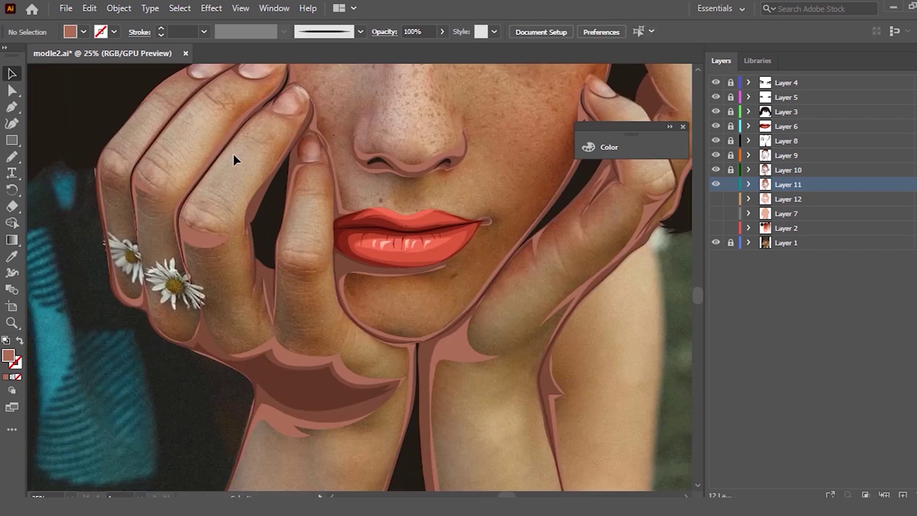
pyautogui.scroll(1, 157, 222)
pyautogui.scroll(-1, 253, 234)
pyautogui.scroll(1, 253, 244)
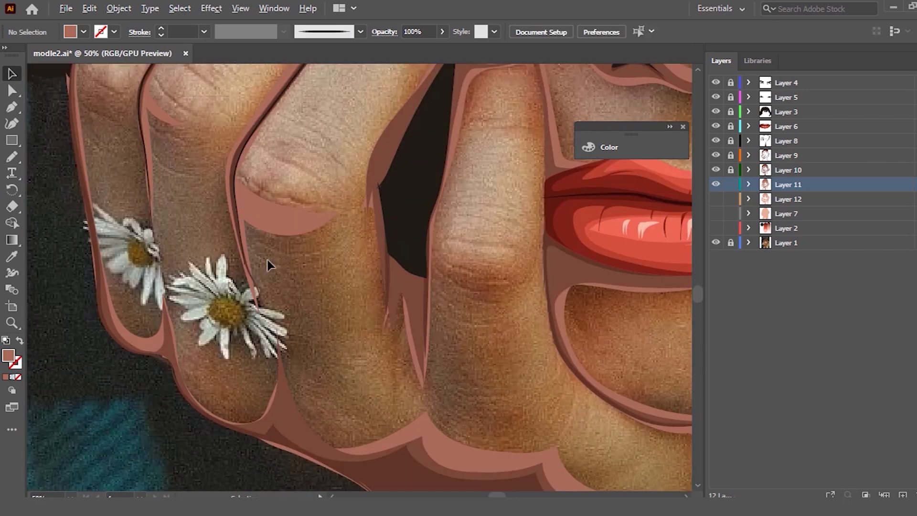
pyautogui.click(260, 210)
# Step: Redraw the finger shape's left edge past the daisy, undo a stray right-edge stroke, and deselect
pyautogui.press('n')
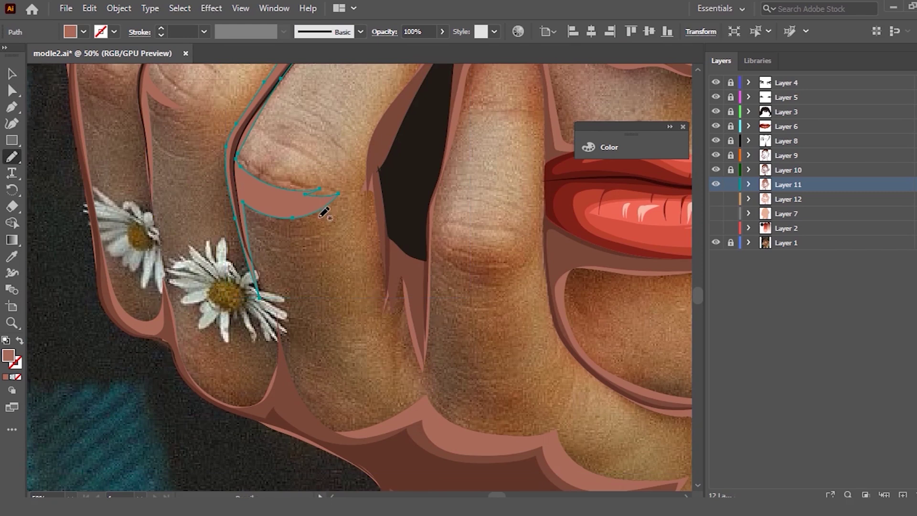
pyautogui.moveTo(355, 440); pyautogui.dragTo(245, 281)
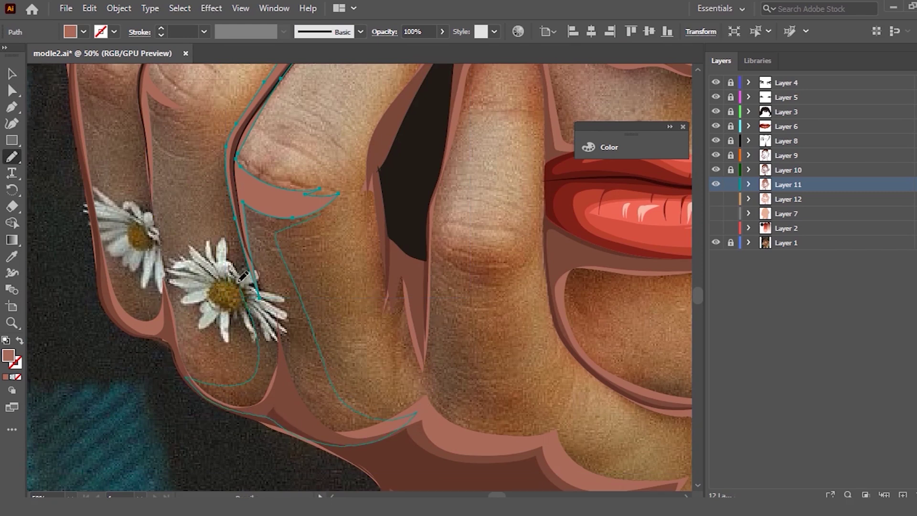
pyautogui.moveTo(245, 281); pyautogui.dragTo(236, 203)
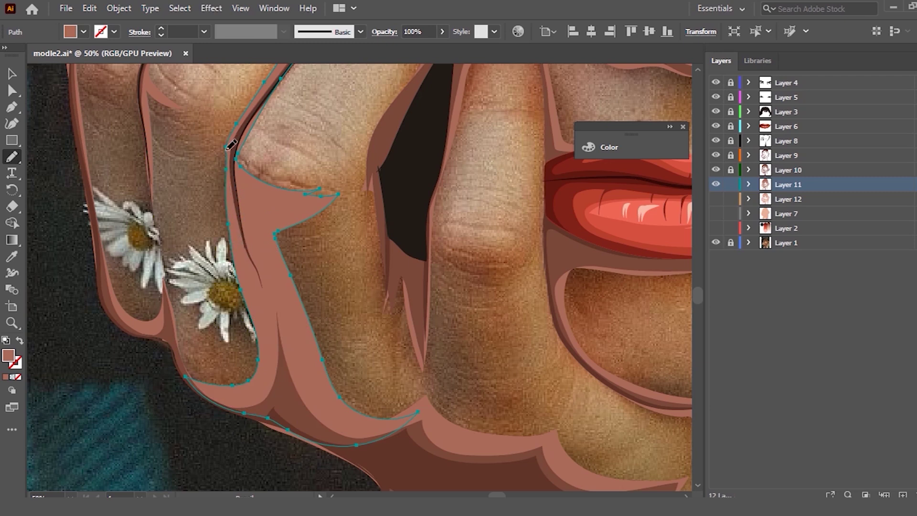
pyautogui.moveTo(229, 170); pyautogui.dragTo(262, 363)
pyautogui.moveTo(286, 231); pyautogui.dragTo(337, 199)
pyautogui.hotkey('ctrl', 'z')
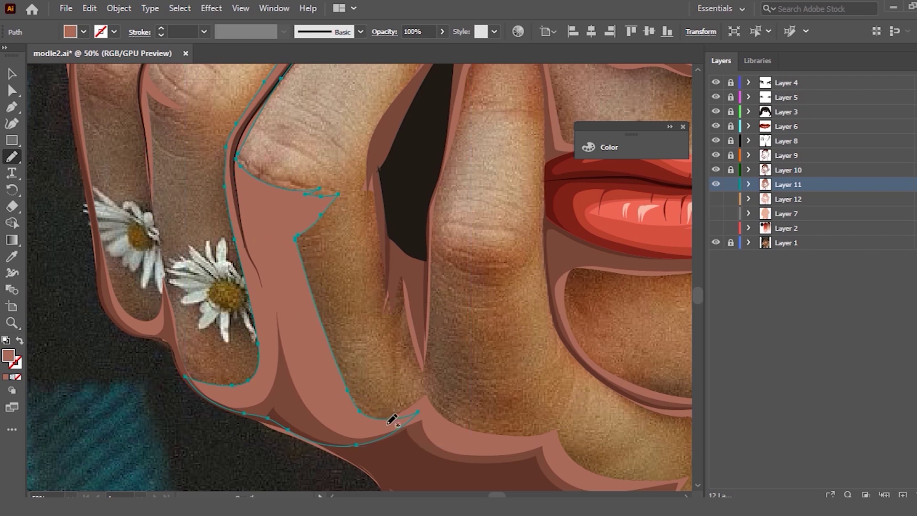
pyautogui.scroll(-1, 270, 293)
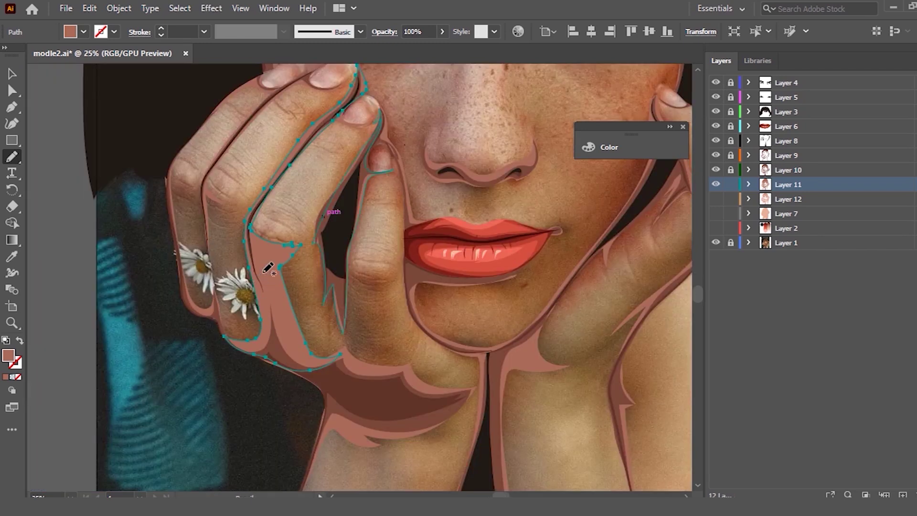
pyautogui.scroll(-1, 266, 262)
pyautogui.press('a')
pyautogui.hotkey('ctrl', 'shift', 'a')
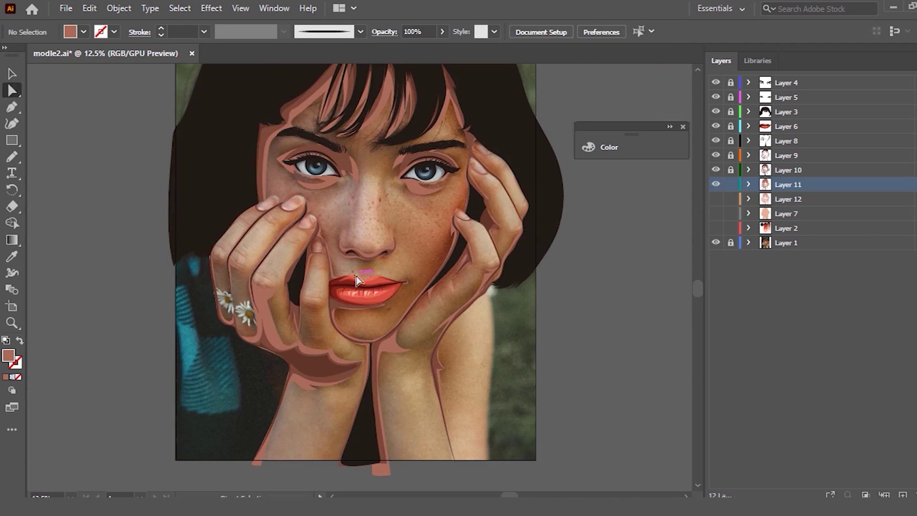
# Step: Redraw the hand shadow shape's inner contours toward the palm, then zoom out and deselect
pyautogui.scroll(1, 260, 310)
pyautogui.scroll(1, 261, 310)
pyautogui.click(262, 305)
pyautogui.press('n')
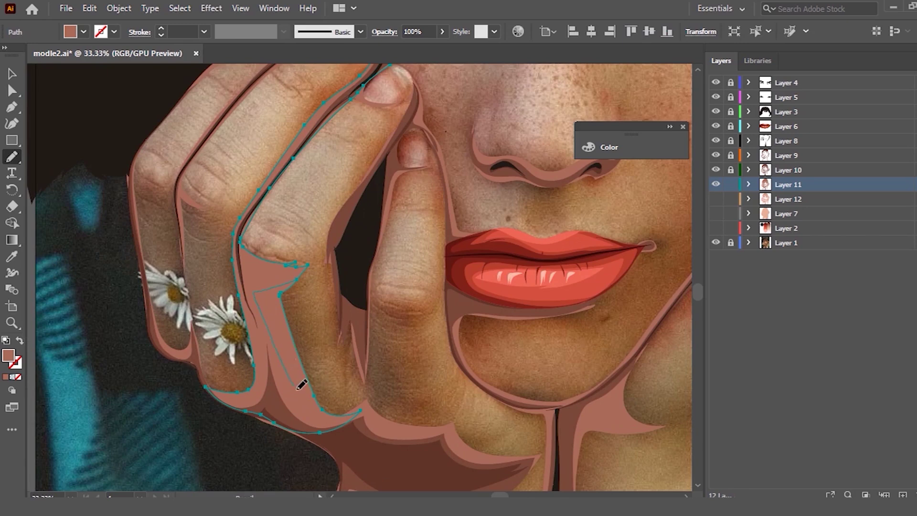
pyautogui.moveTo(356, 409); pyautogui.dragTo(347, 415)
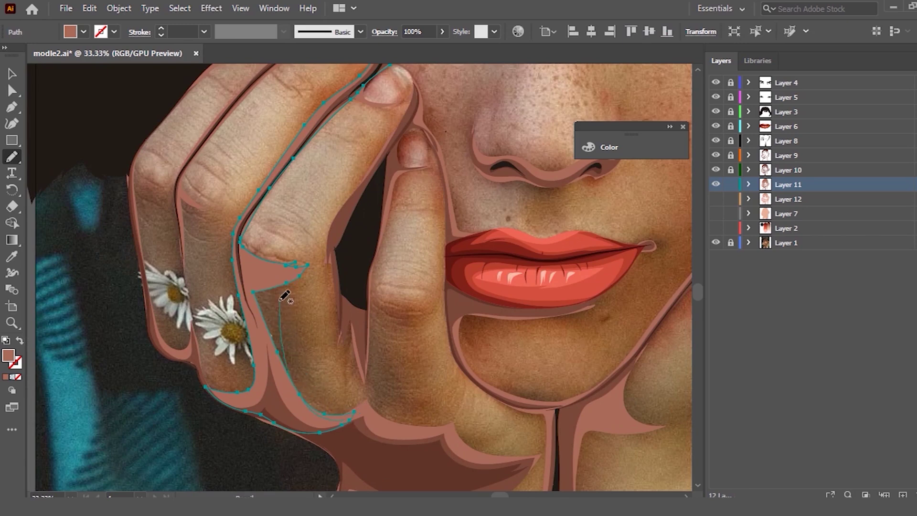
pyautogui.moveTo(276, 293)
pyautogui.mouseDown()
pyautogui.moveTo(293, 367)
pyautogui.moveTo(324, 410)
pyautogui.mouseUp()
pyautogui.hotkey('ctrl', '-')
pyautogui.hotkey('ctrl', '-')
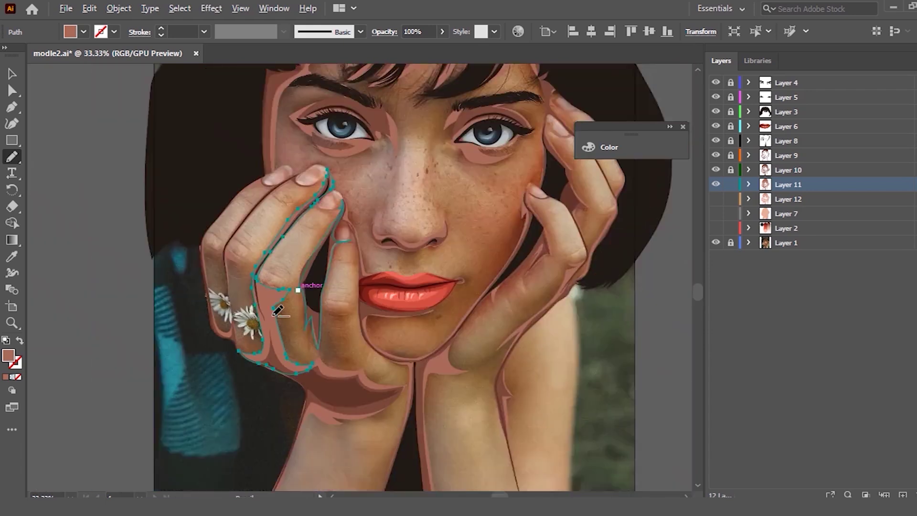
pyautogui.hotkey('ctrl', '-')
pyautogui.click(12, 74)
pyautogui.click(308, 136)
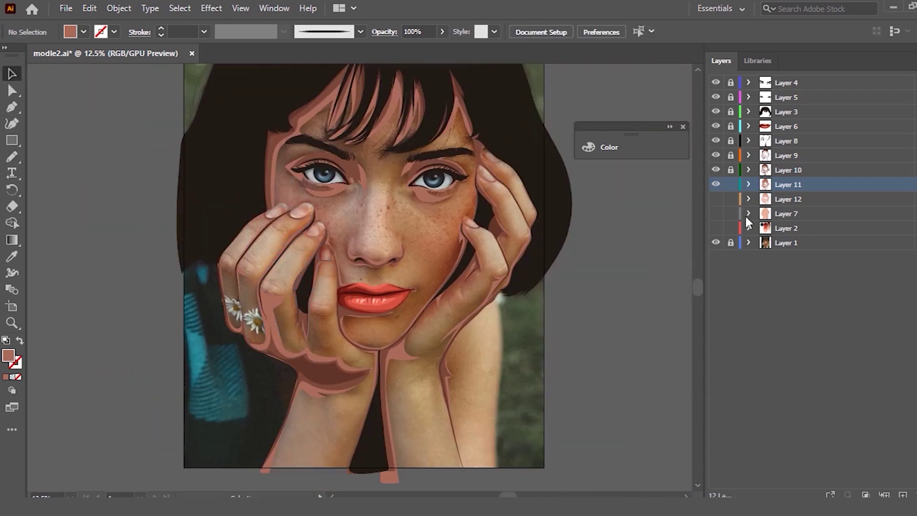
# Step: Unlock Layer 11 and select the skin shape around the right eye
pyautogui.scroll(1, 573, 159)
pyautogui.scroll(1, 460, 170)
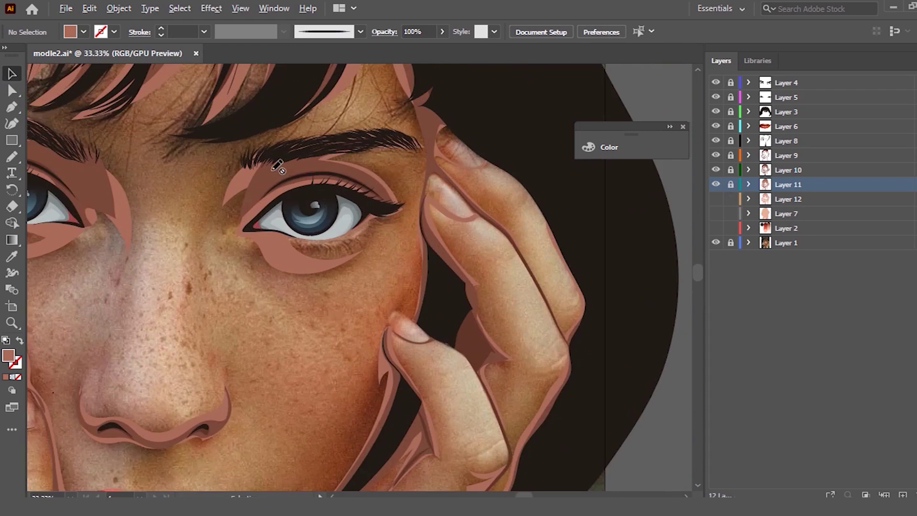
pyautogui.scroll(1, 277, 167)
pyautogui.click(731, 184)
pyautogui.click(245, 179)
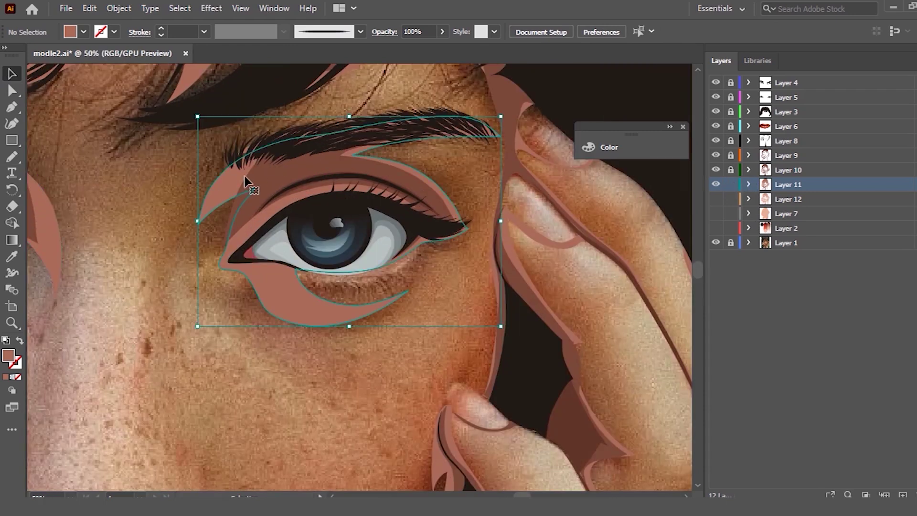
# Step: Pencil-redraw the eye shape's upper-left, outer-corner, lower-lid and under-eye edges
pyautogui.press('n')
pyautogui.moveTo(222, 260); pyautogui.dragTo(208, 218)
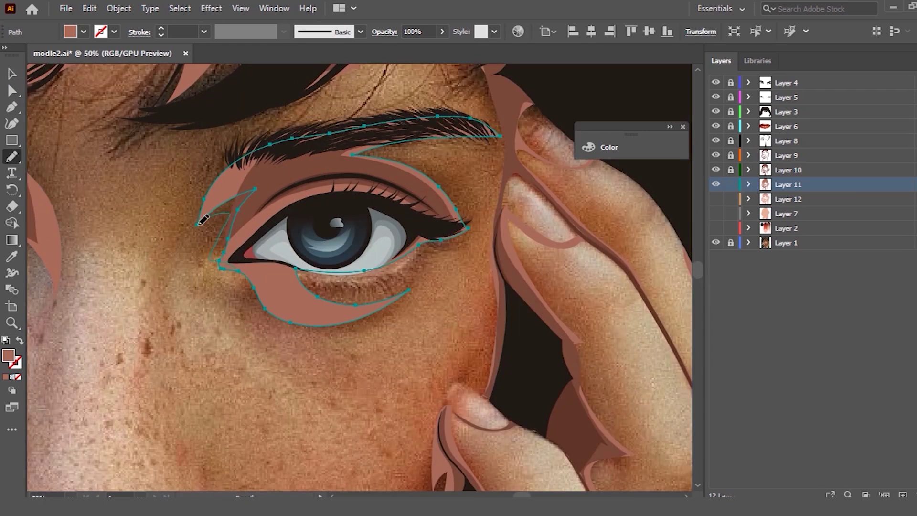
pyautogui.moveTo(201, 187); pyautogui.dragTo(233, 154)
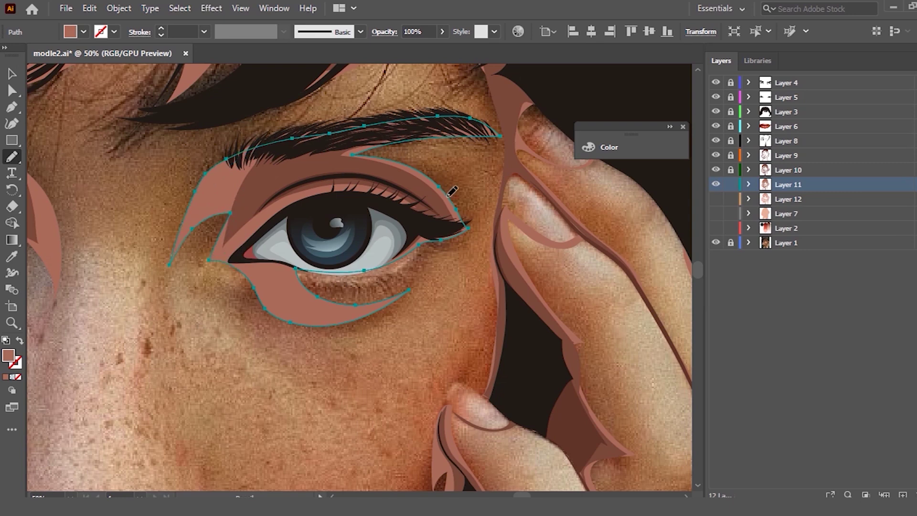
pyautogui.moveTo(475, 115); pyautogui.dragTo(463, 207)
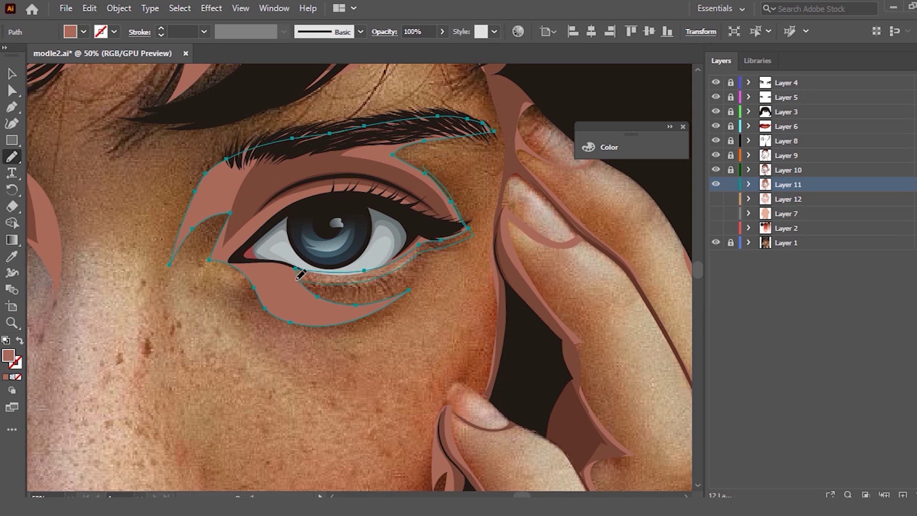
pyautogui.moveTo(302, 274); pyautogui.dragTo(314, 272)
pyautogui.moveTo(396, 262); pyautogui.dragTo(435, 237)
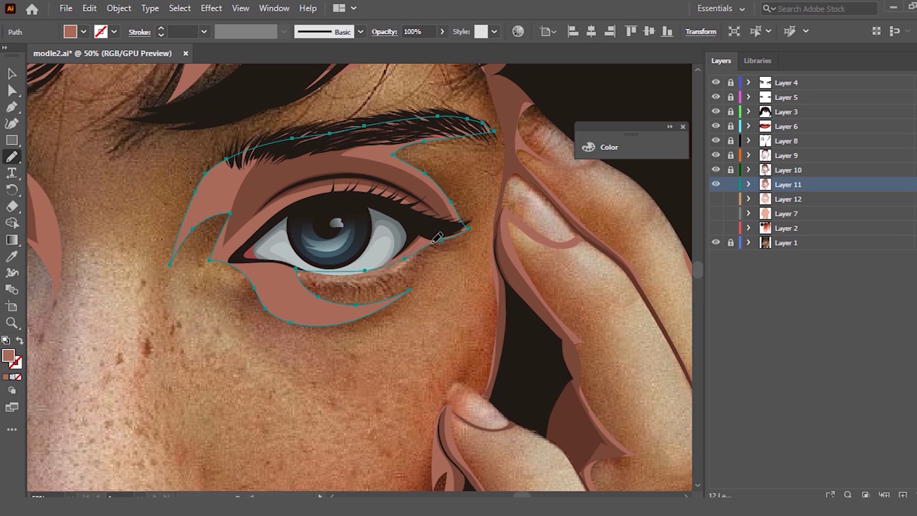
pyautogui.moveTo(423, 257); pyautogui.dragTo(395, 293)
pyautogui.moveTo(254, 289); pyautogui.dragTo(243, 274)
pyautogui.scroll(-1, 267, 225)
# Step: Select the skin shape around the left eye
pyautogui.scroll(-1, 211, 205)
pyautogui.scroll(1, 246, 195)
pyautogui.scroll(-2, 299, 219)
pyautogui.scroll(-2, 299, 220)
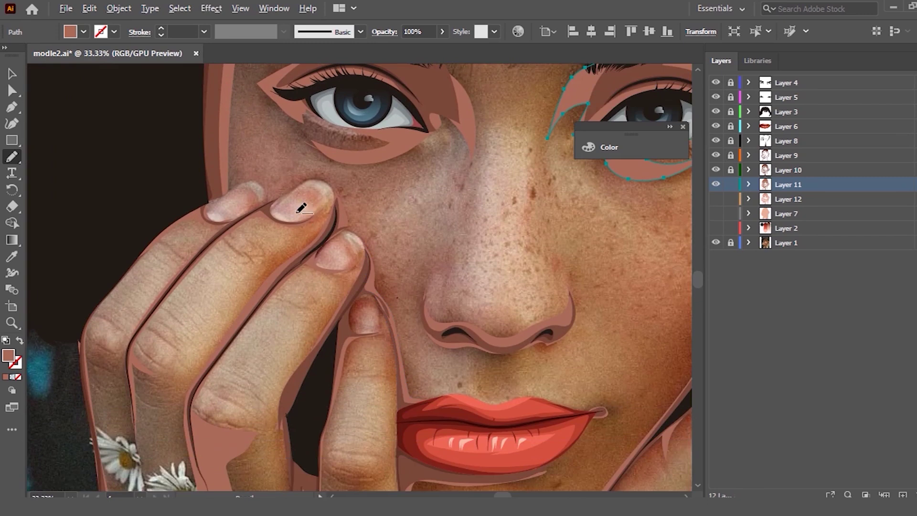
pyautogui.scroll(2, 307, 199)
pyautogui.scroll(1, 356, 168)
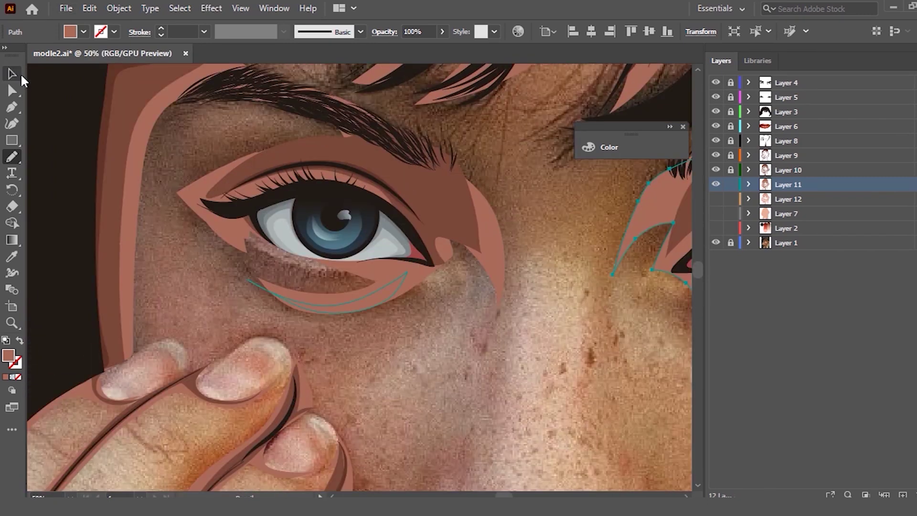
pyautogui.click(12, 75)
pyautogui.click(192, 190)
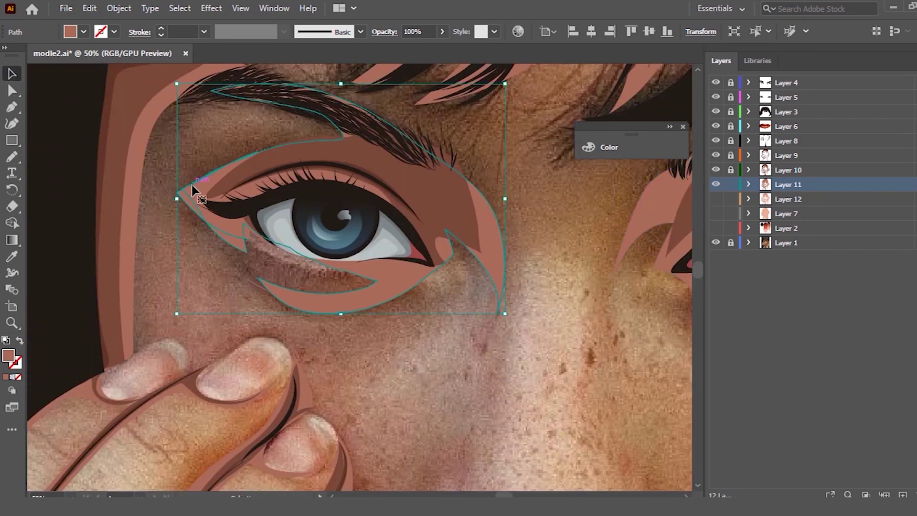
# Step: Redraw the eye shape's upper-left, lower-right and lower inner edges
pyautogui.press('n')
pyautogui.moveTo(180, 186); pyautogui.dragTo(299, 110)
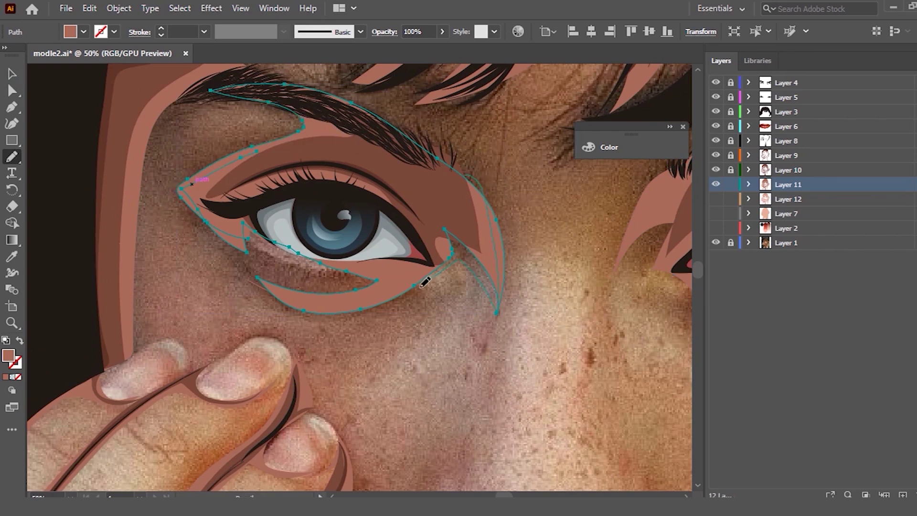
pyautogui.moveTo(344, 282); pyautogui.dragTo(344, 268)
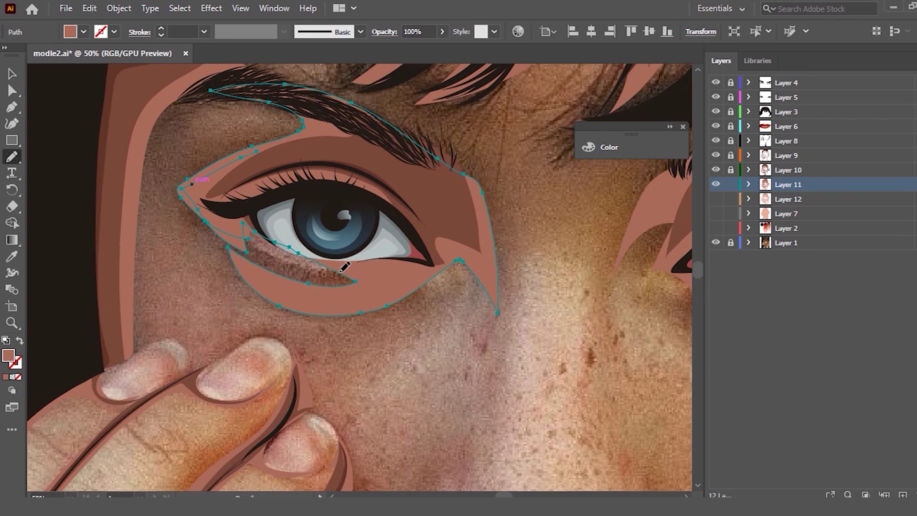
pyautogui.moveTo(254, 273)
pyautogui.mouseDown()
pyautogui.moveTo(344, 302)
pyautogui.moveTo(300, 256)
pyautogui.moveTo(243, 232)
pyautogui.mouseUp()
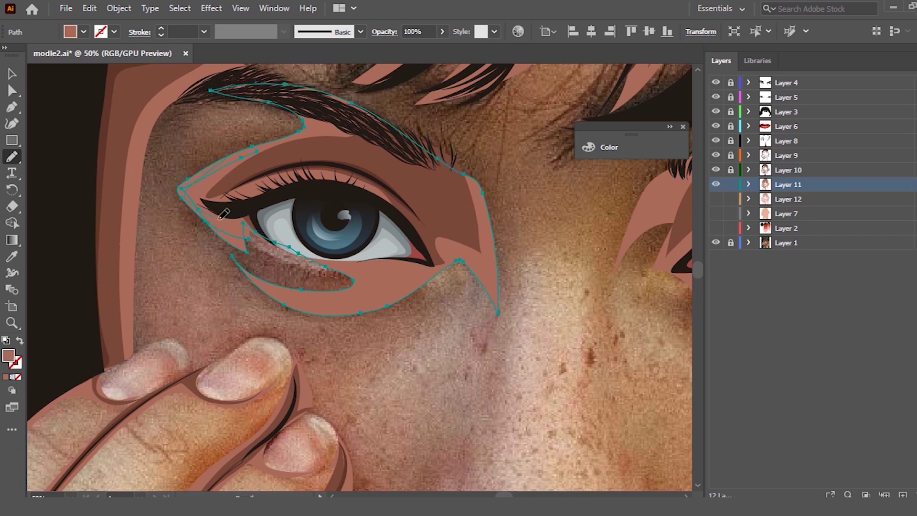
pyautogui.moveTo(275, 241); pyautogui.dragTo(183, 203)
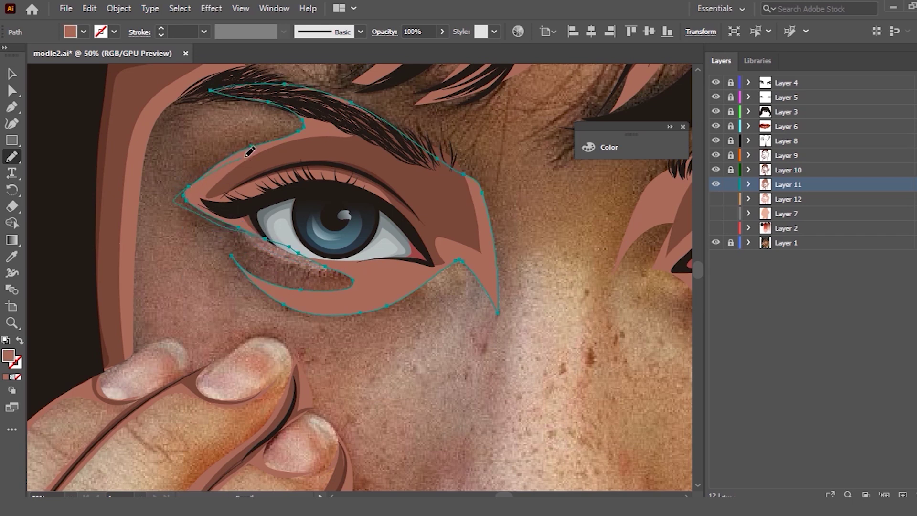
# Step: Tidy the inner-corner contour near the brow notch and redraw the edge along the brow
pyautogui.moveTo(300, 121); pyautogui.dragTo(240, 153)
pyautogui.moveTo(289, 247); pyautogui.dragTo(181, 196)
pyautogui.moveTo(257, 145); pyautogui.dragTo(260, 152)
pyautogui.moveTo(287, 123); pyautogui.dragTo(297, 108)
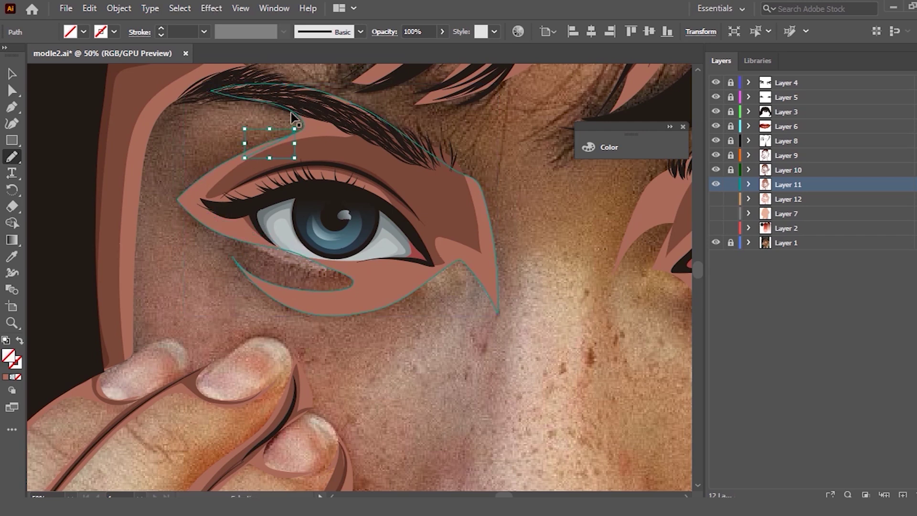
pyautogui.scroll(2, 446, 157)
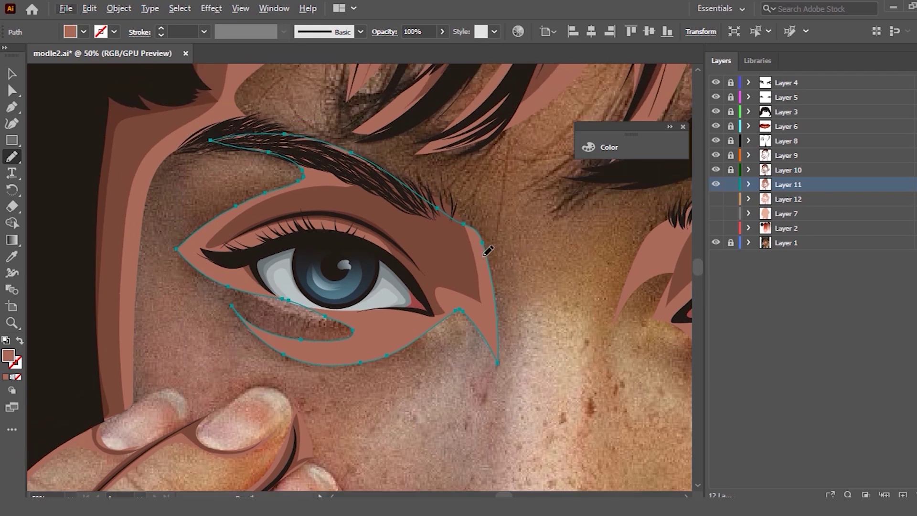
pyautogui.moveTo(482, 242)
pyautogui.mouseDown()
pyautogui.moveTo(381, 168)
pyautogui.moveTo(317, 155)
pyautogui.mouseUp()
# Step: Select the right-eye skin shape to check it, then deselect the finished eye shapes
pyautogui.scroll(-3, 317, 155)
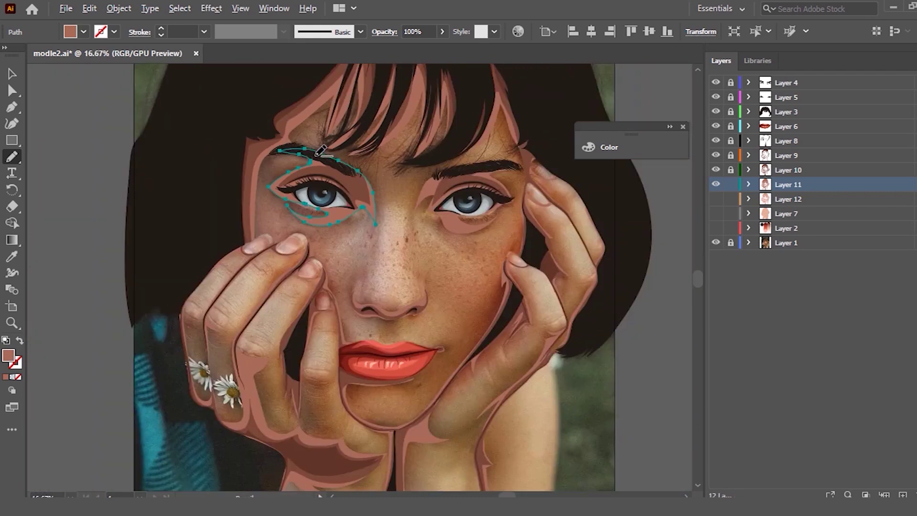
pyautogui.scroll(2, 482, 193)
pyautogui.scroll(1, 424, 190)
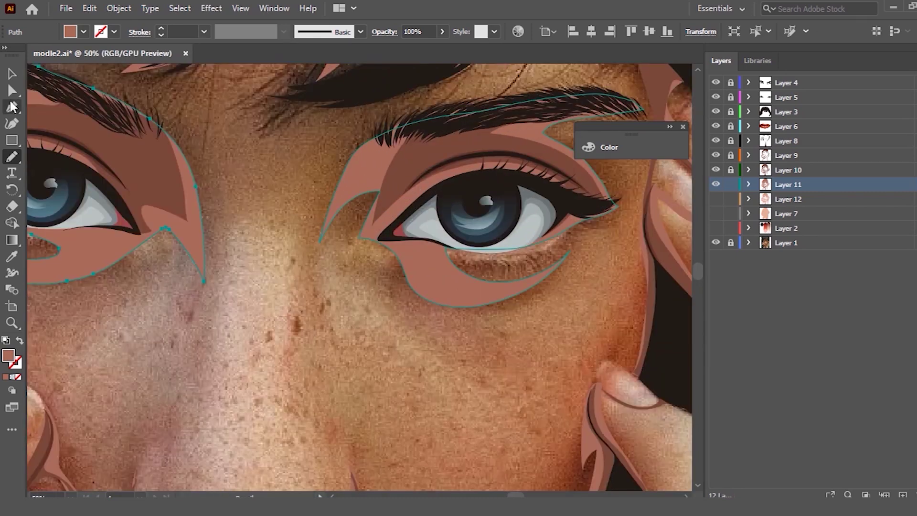
pyautogui.press('v')
pyautogui.click(382, 146)
pyautogui.click(198, 262)
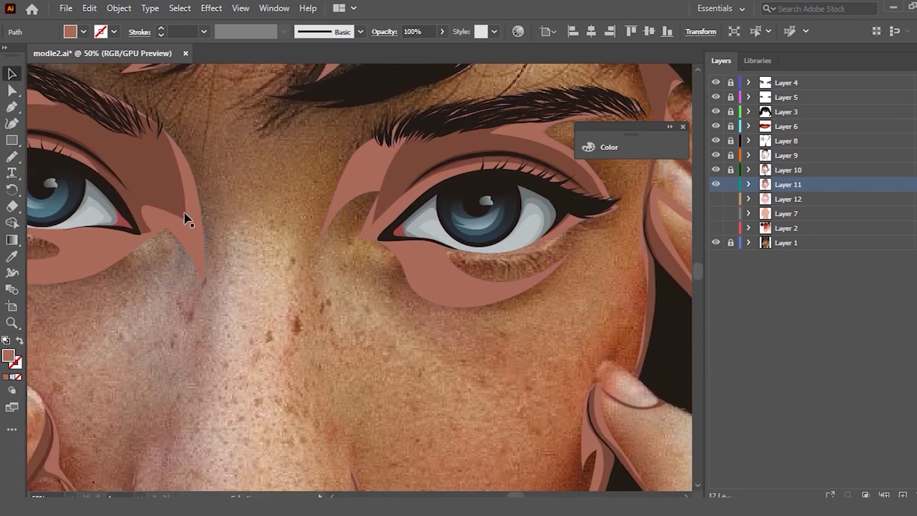
pyautogui.scroll(-2, 188, 231)
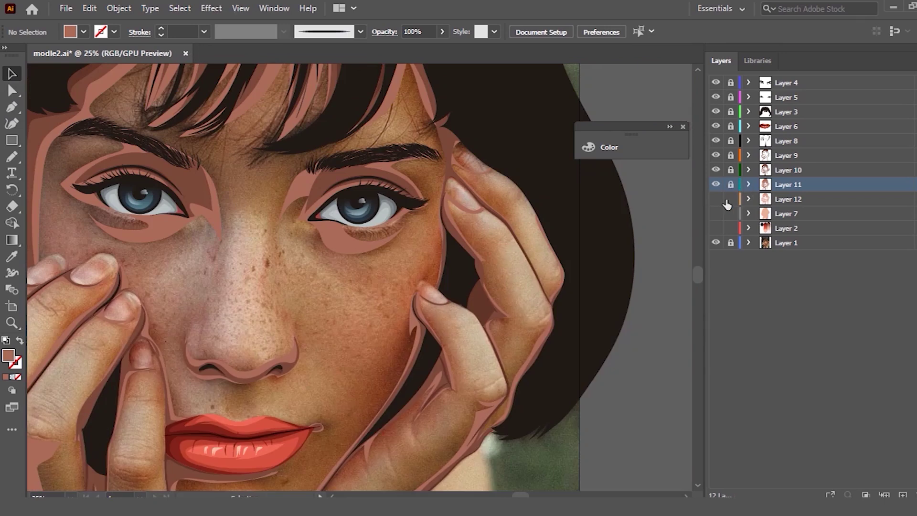
# Step: Show, unlock and activate Layer 12, then select its light-pink eye shape
pyautogui.click(716, 198)
pyautogui.click(731, 198)
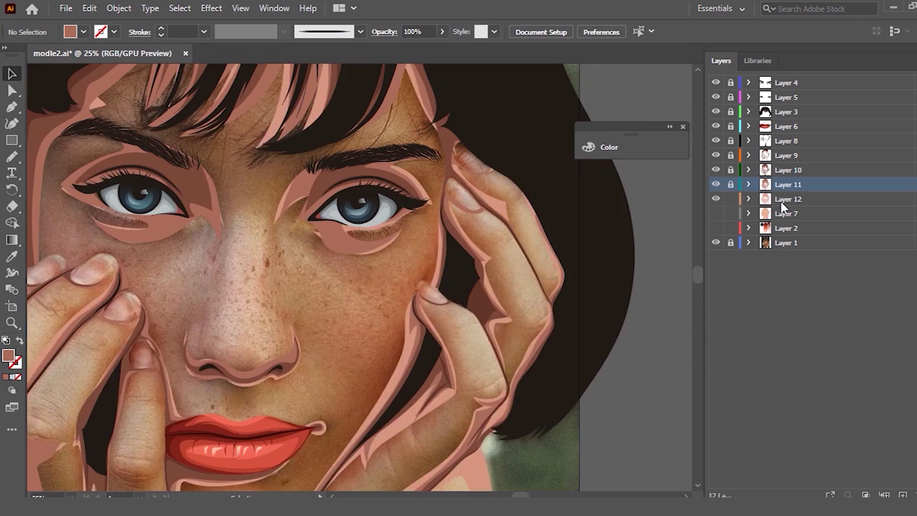
pyautogui.click(776, 203)
pyautogui.scroll(1, 313, 188)
pyautogui.click(285, 180)
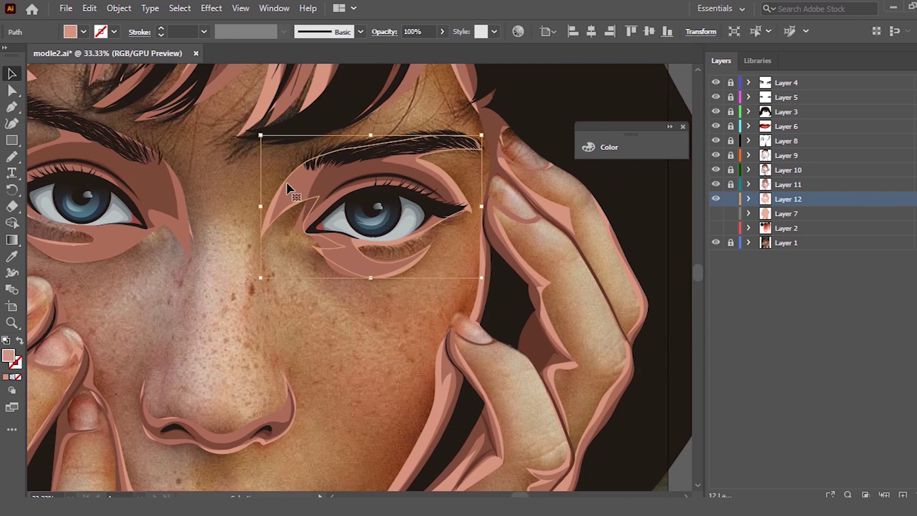
# Step: Pencil-redraw the eye shape's inner corner, under-eye curve and lower-eyelid edge
pyautogui.press('n')
pyautogui.moveTo(318, 196); pyautogui.dragTo(302, 207)
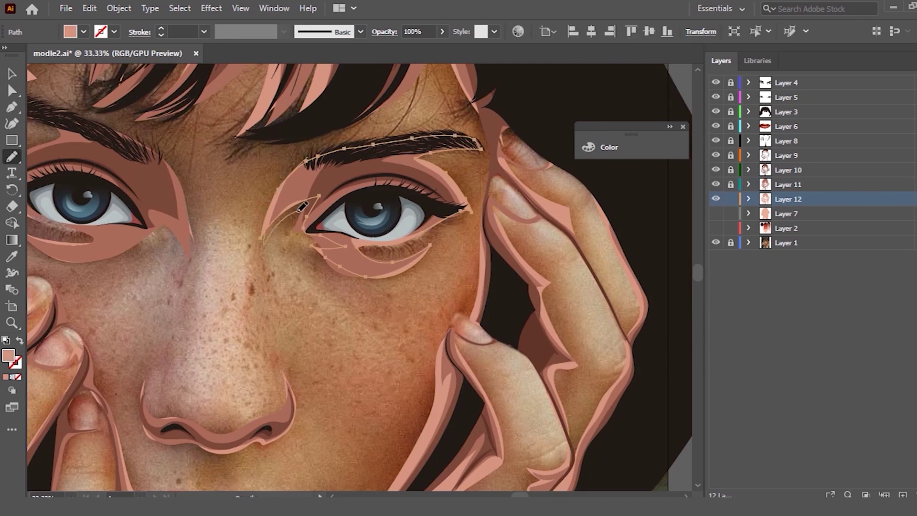
pyautogui.moveTo(357, 267); pyautogui.dragTo(391, 263)
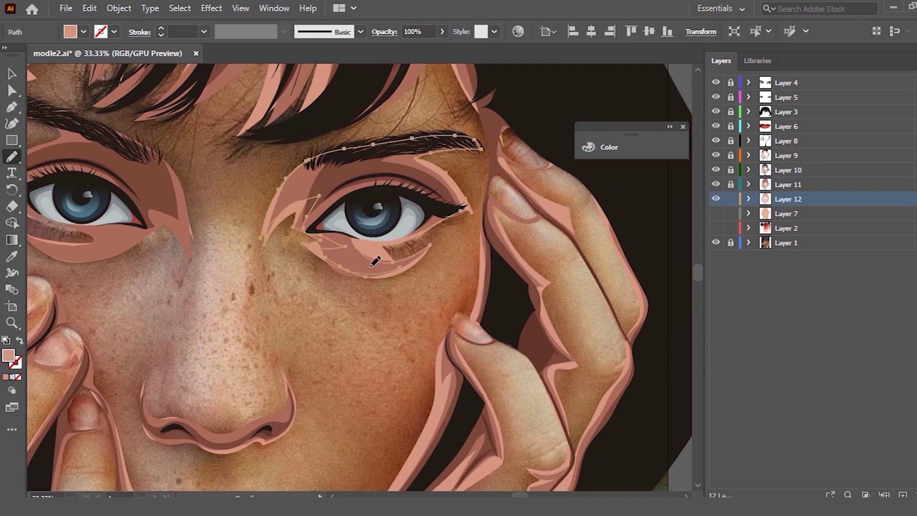
pyautogui.scroll(2, 415, 199)
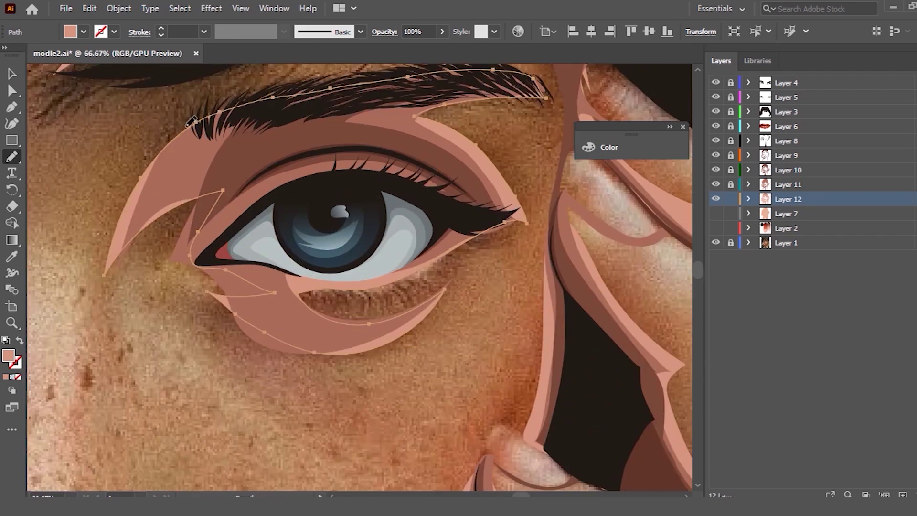
pyautogui.moveTo(136, 252); pyautogui.dragTo(174, 254)
pyautogui.moveTo(208, 290); pyautogui.dragTo(454, 243)
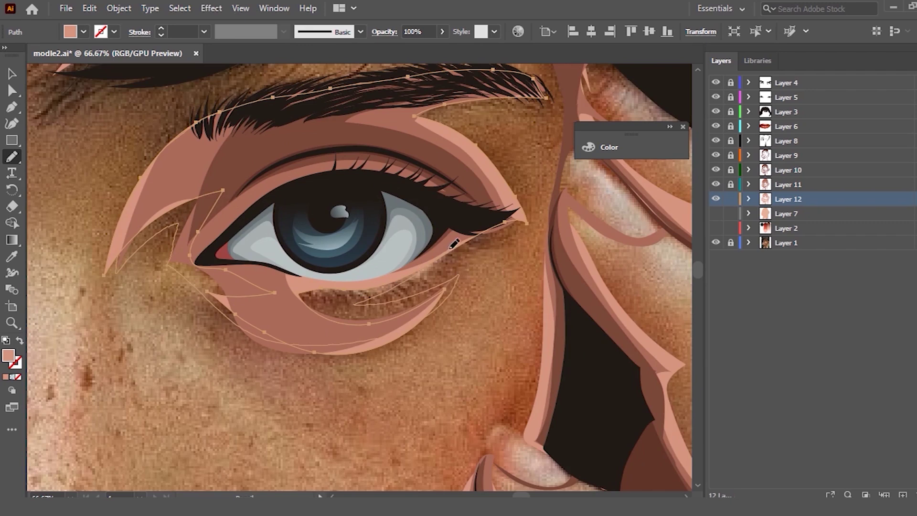
pyautogui.moveTo(480, 137); pyautogui.dragTo(479, 139)
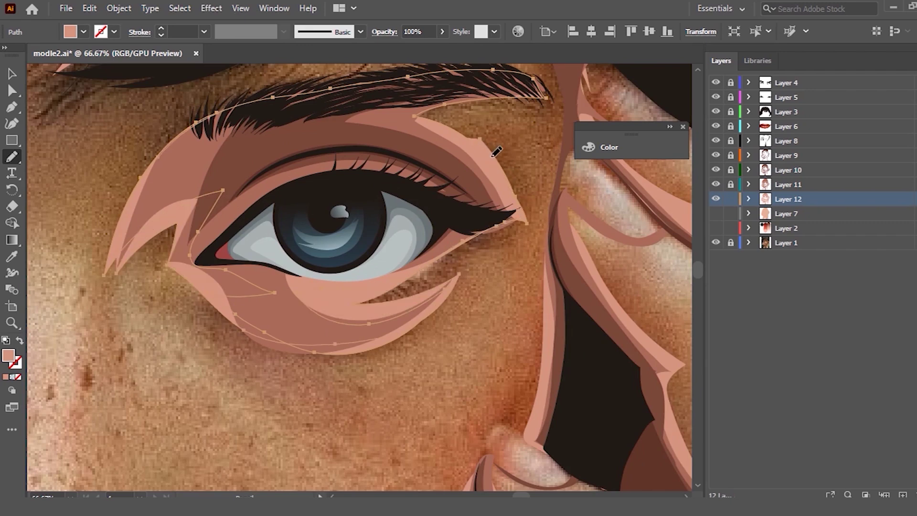
# Step: Redraw the area under the brow and the left side, then close the outline along the upper lid
pyautogui.moveTo(505, 90); pyautogui.dragTo(483, 138)
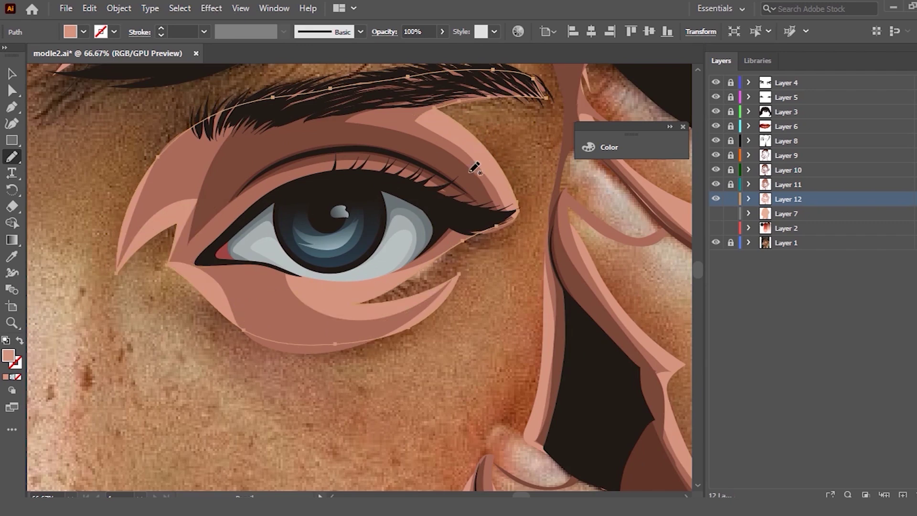
pyautogui.moveTo(223, 190); pyautogui.dragTo(256, 334)
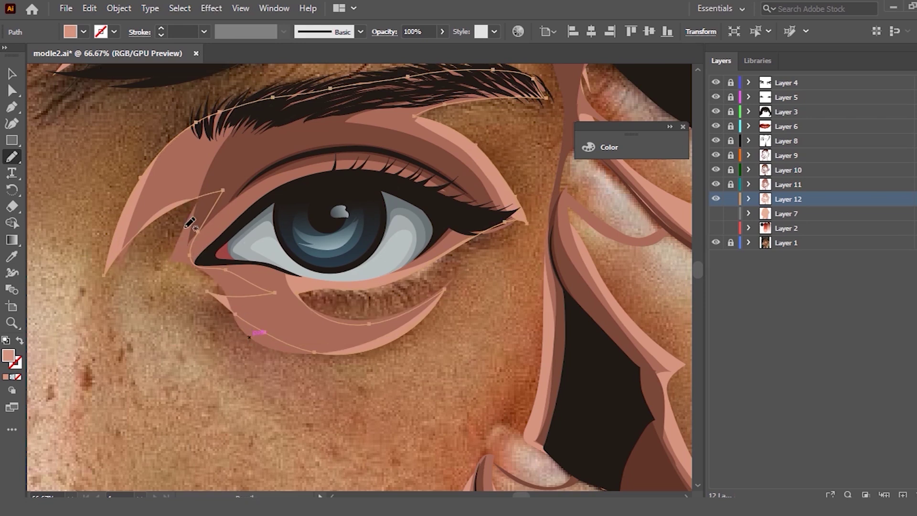
pyautogui.moveTo(282, 91); pyautogui.dragTo(172, 242)
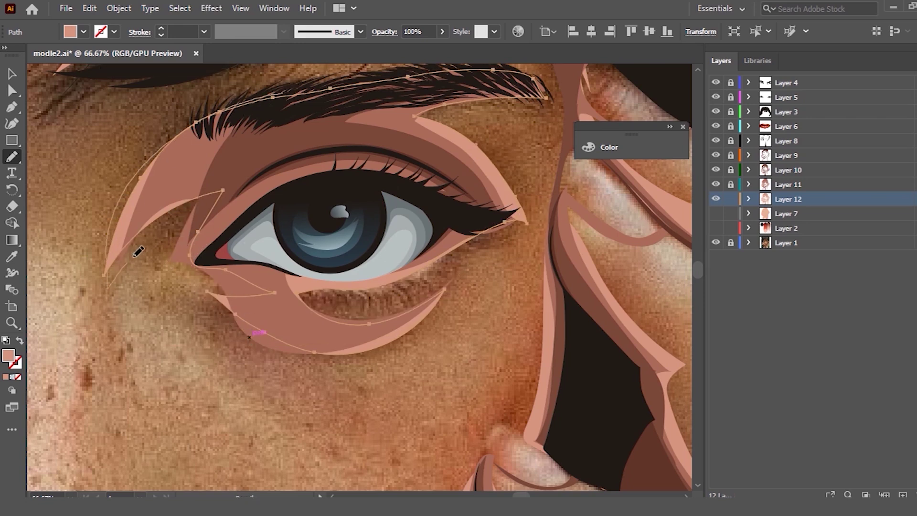
pyautogui.moveTo(186, 274); pyautogui.dragTo(337, 294)
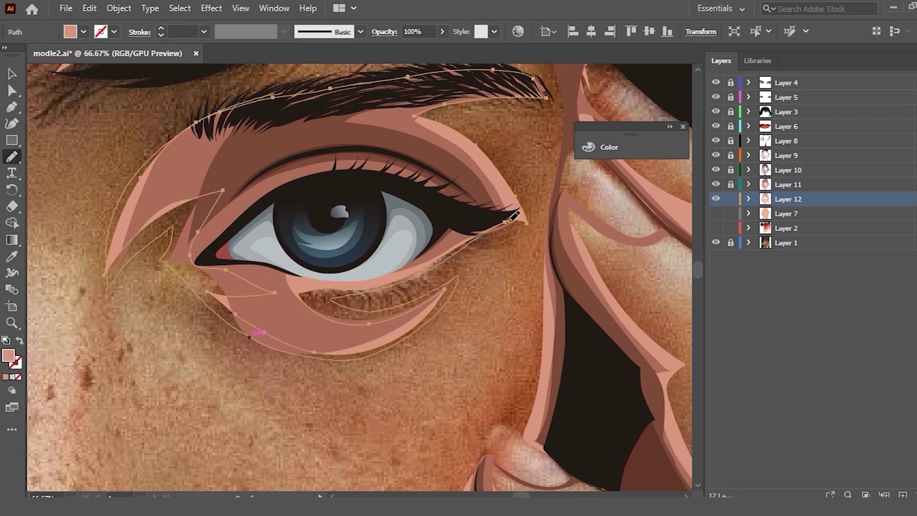
pyautogui.moveTo(524, 214); pyautogui.dragTo(477, 133)
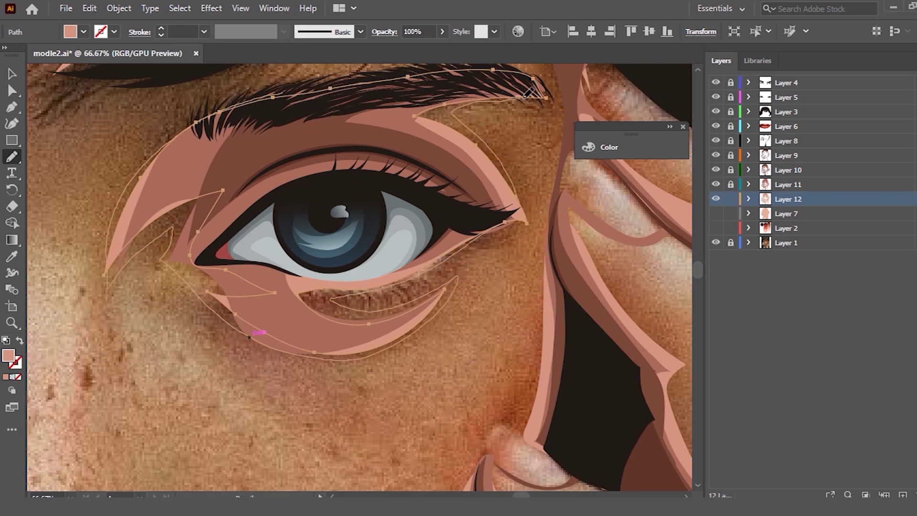
pyautogui.moveTo(547, 86); pyautogui.dragTo(531, 74)
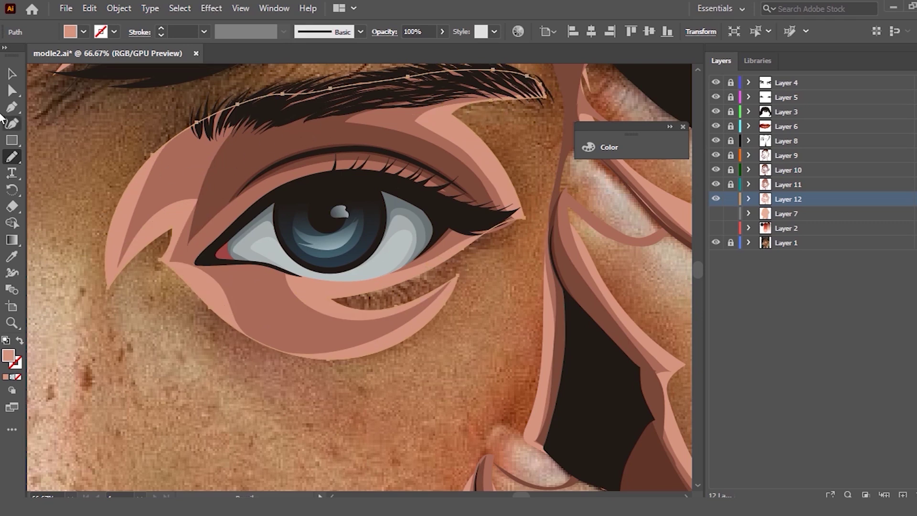
# Step: Select the eye highlight and eyelid shapes, ending on the light-pink shape on Layer 11
pyautogui.click(12, 74)
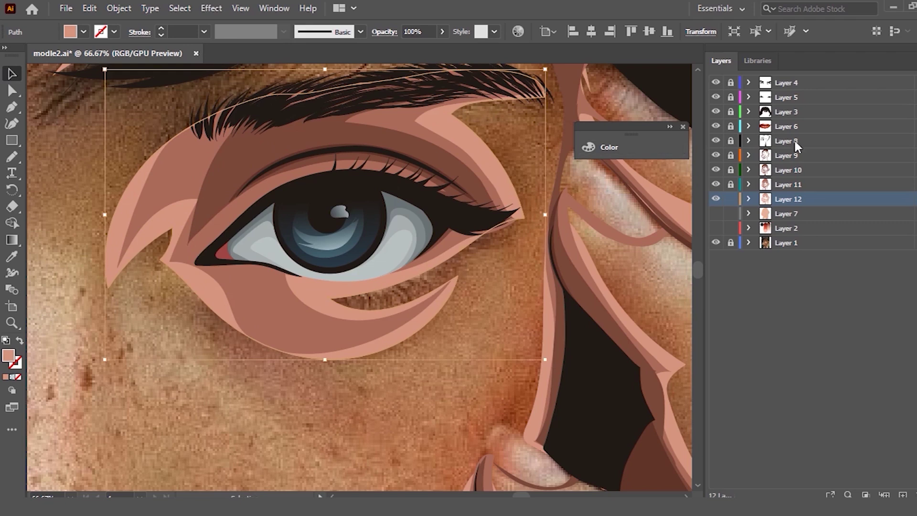
pyautogui.click(246, 170)
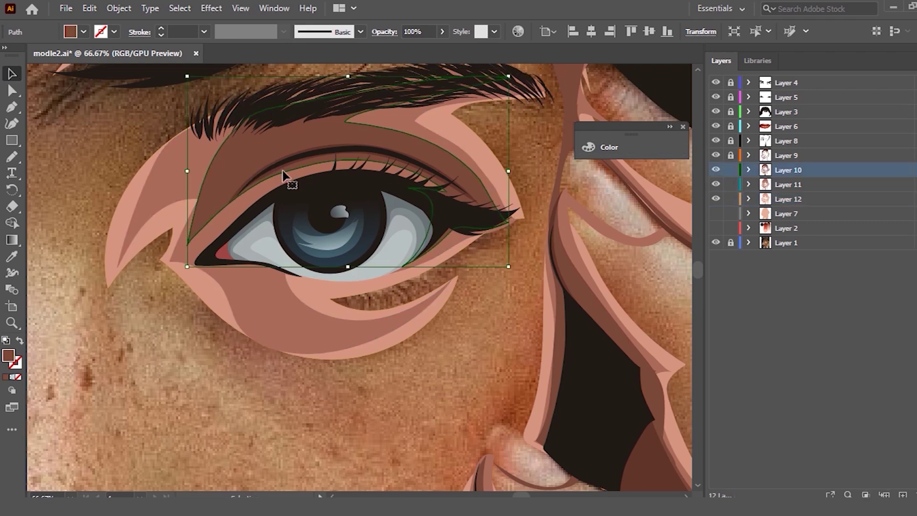
pyautogui.press('b')
pyautogui.press('a')
pyautogui.click(164, 182)
pyautogui.click(164, 182)
# Step: Pencil-redraw the Layer 11 shape's inner and eyebrow edges into one path
pyautogui.press('b')
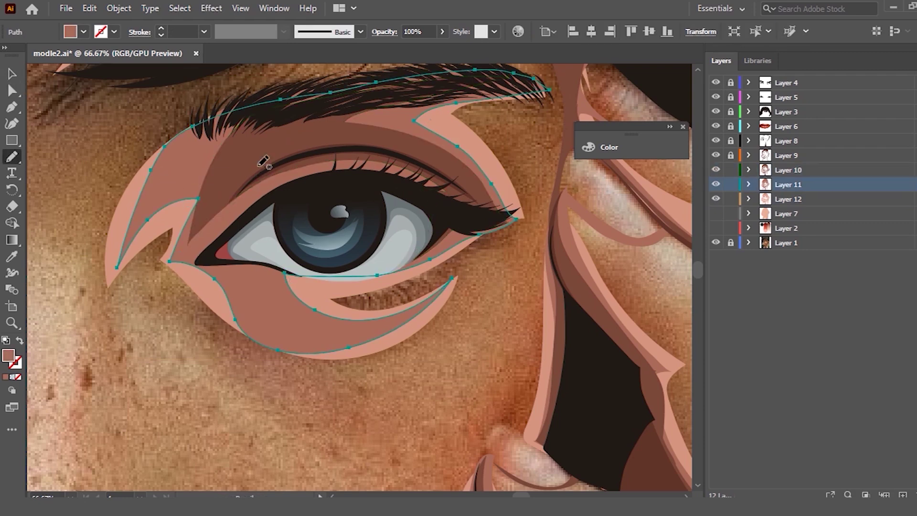
pyautogui.moveTo(170, 210)
pyautogui.mouseDown()
pyautogui.moveTo(176, 256)
pyautogui.moveTo(165, 147)
pyautogui.mouseUp()
pyautogui.moveTo(266, 107); pyautogui.dragTo(197, 166)
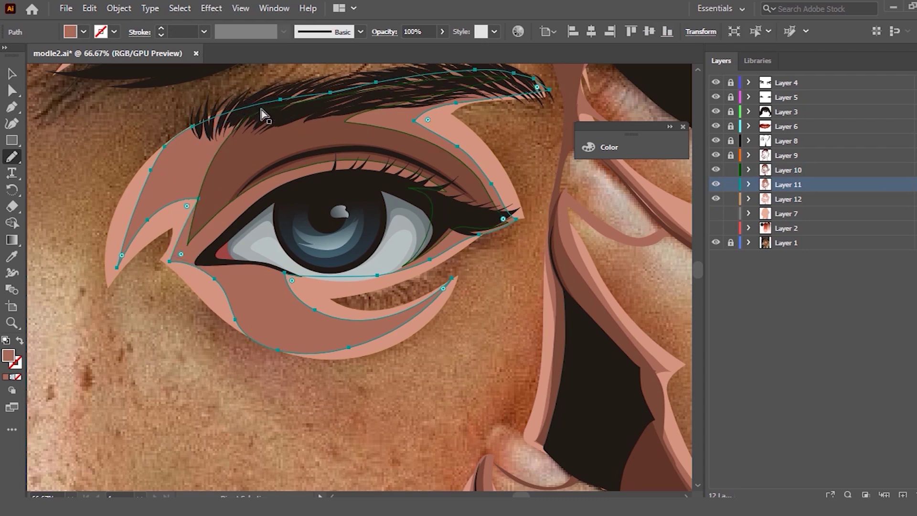
pyautogui.moveTo(182, 258); pyautogui.dragTo(245, 321)
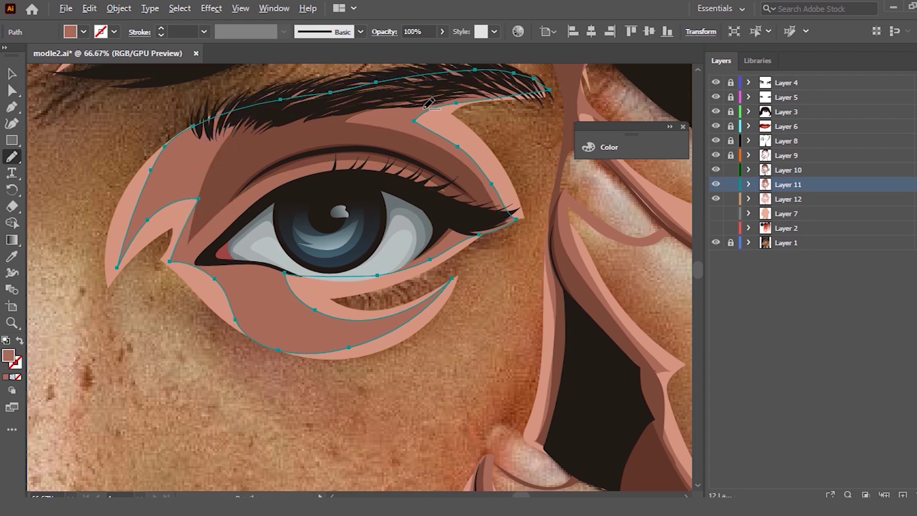
pyautogui.hotkey('ctrl', '-')
# Step: Select the Layer 12 eye shape and retrace its top edge along the eyebrow's underside
pyautogui.press('v')
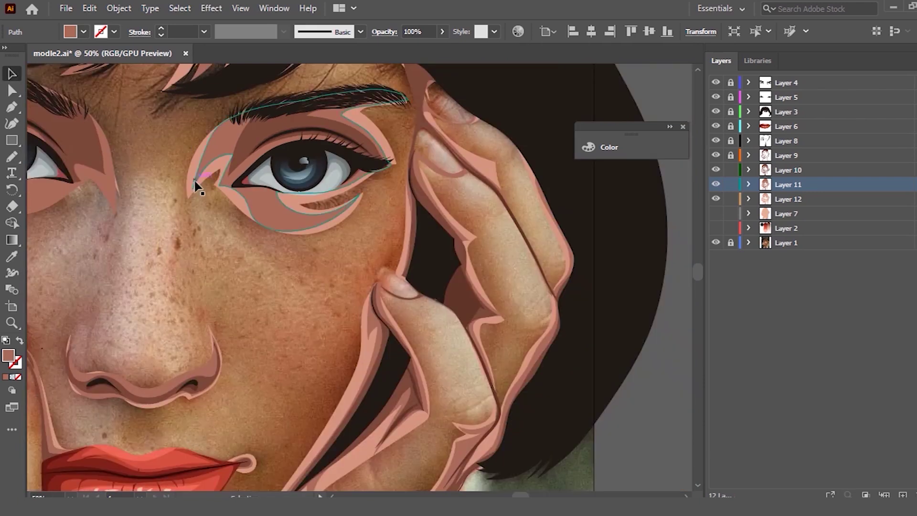
pyautogui.click(196, 184)
pyautogui.scroll(2, 193, 168)
pyautogui.click(194, 171)
pyautogui.scroll(1, 194, 171)
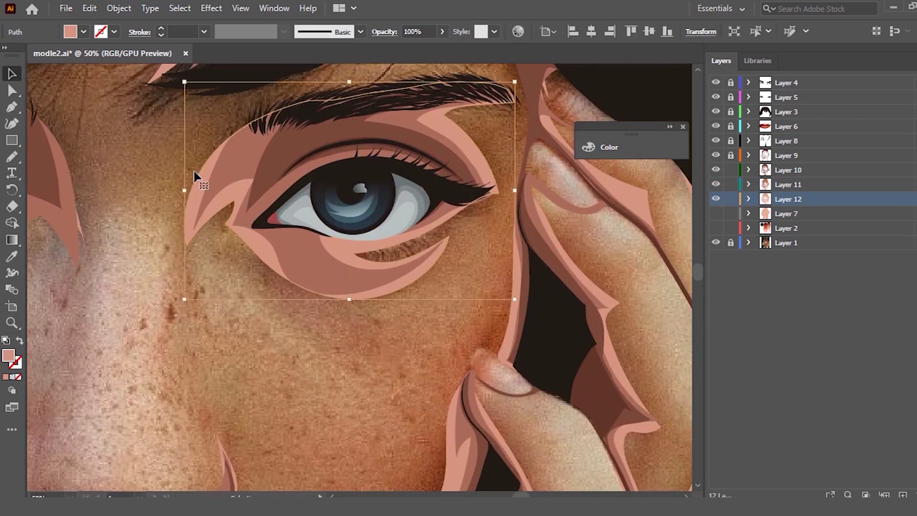
pyautogui.press('n')
pyautogui.moveTo(225, 131)
pyautogui.mouseDown()
pyautogui.moveTo(292, 103)
pyautogui.moveTo(183, 278)
pyautogui.mouseUp()
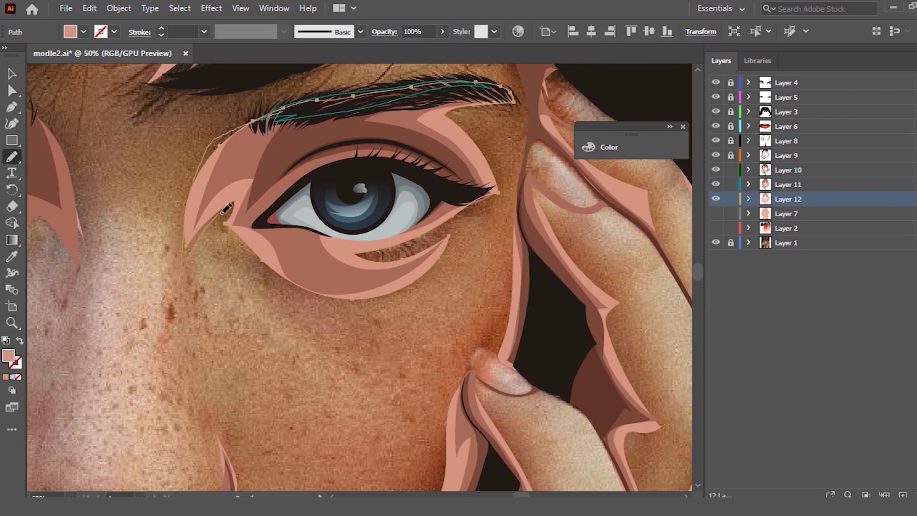
pyautogui.moveTo(264, 253); pyautogui.dragTo(290, 271)
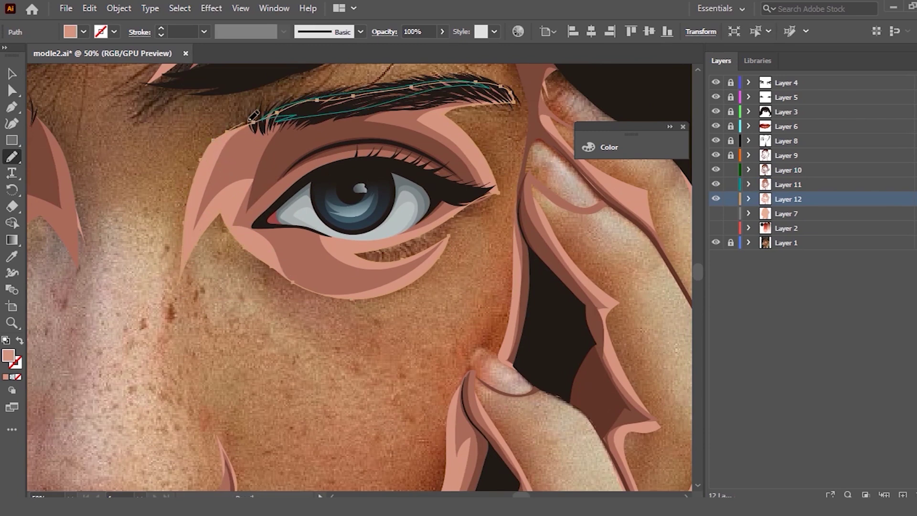
pyautogui.press('alt')
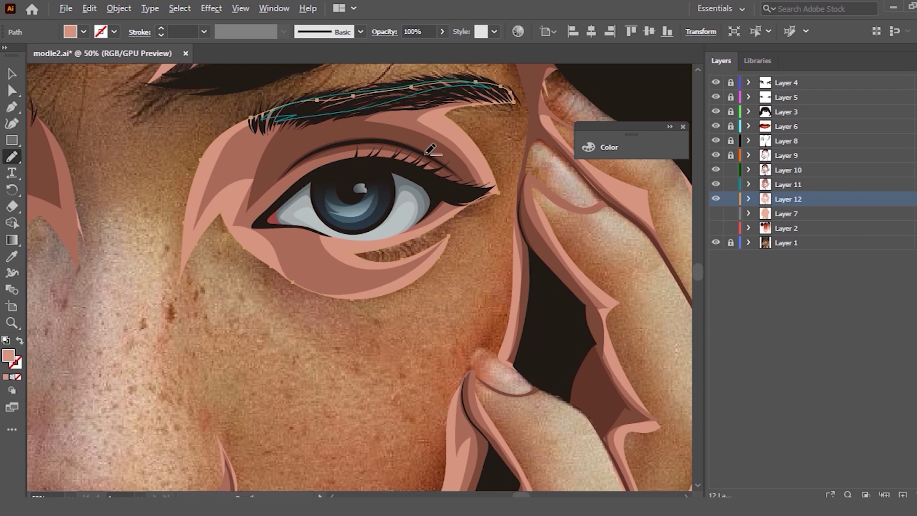
# Step: Select the highlight shape around the left-hand eye
pyautogui.scroll(-2, 429, 150)
pyautogui.scroll(2, 144, 164)
pyautogui.scroll(1, 68, 150)
pyautogui.scroll(-1, 33, 82)
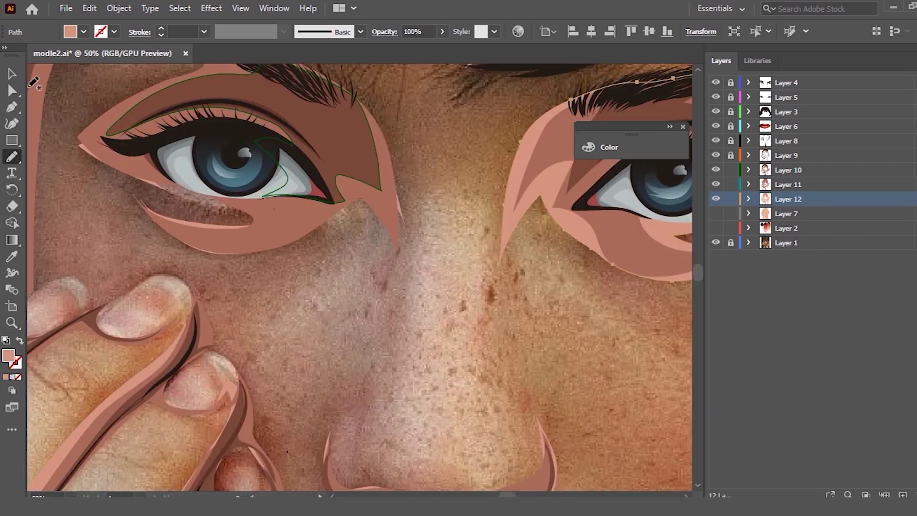
pyautogui.click(12, 74)
pyautogui.scroll(2, 358, 239)
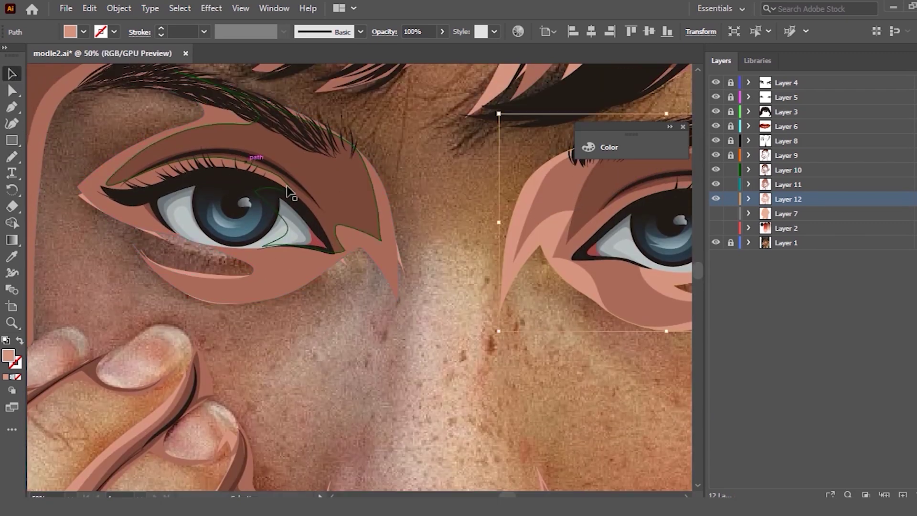
pyautogui.click(404, 265)
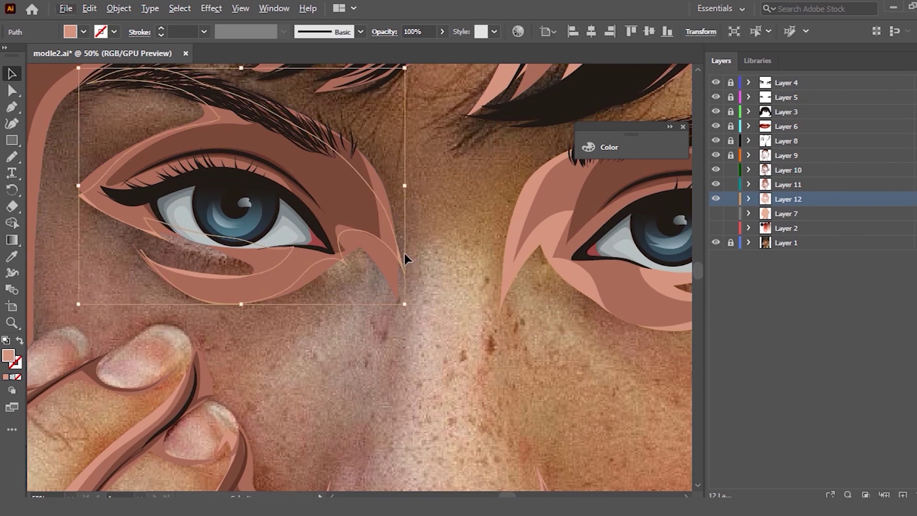
# Step: Pencil-redraw its lower edge to the nose and a new outline under the brow toward the cheek
pyautogui.press('n')
pyautogui.moveTo(124, 244)
pyautogui.mouseDown()
pyautogui.moveTo(395, 320)
pyautogui.moveTo(196, 67)
pyautogui.mouseUp()
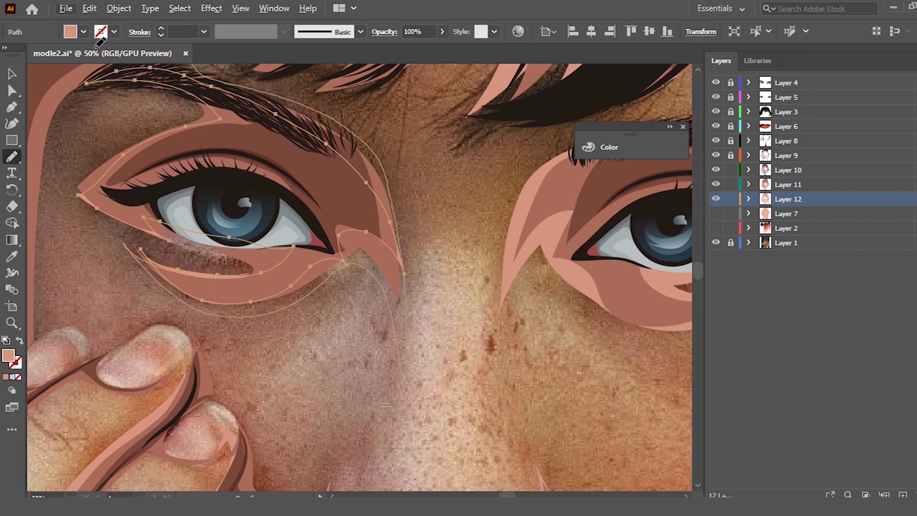
pyautogui.moveTo(19, 128); pyautogui.dragTo(129, 96)
pyautogui.moveTo(183, 114); pyautogui.dragTo(69, 156)
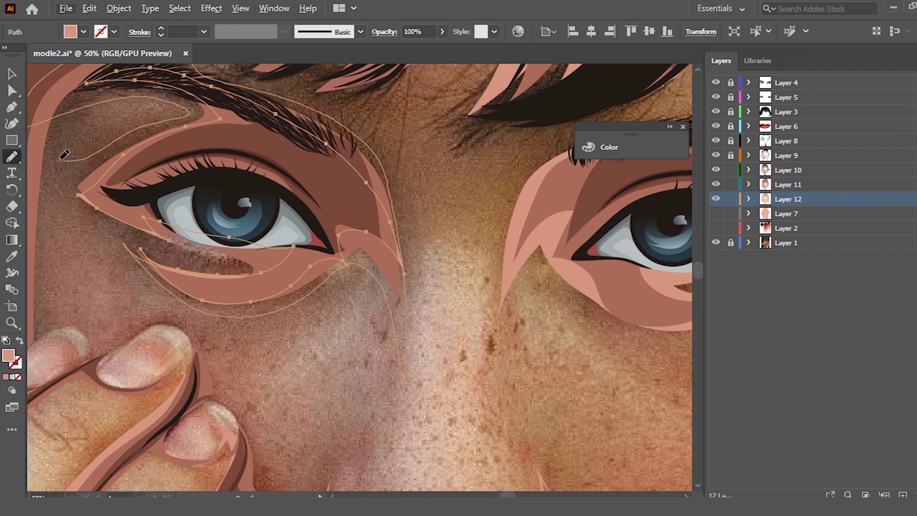
pyautogui.moveTo(42, 346)
pyautogui.mouseDown()
pyautogui.moveTo(92, 272)
pyautogui.moveTo(191, 308)
pyautogui.moveTo(222, 306)
pyautogui.mouseUp()
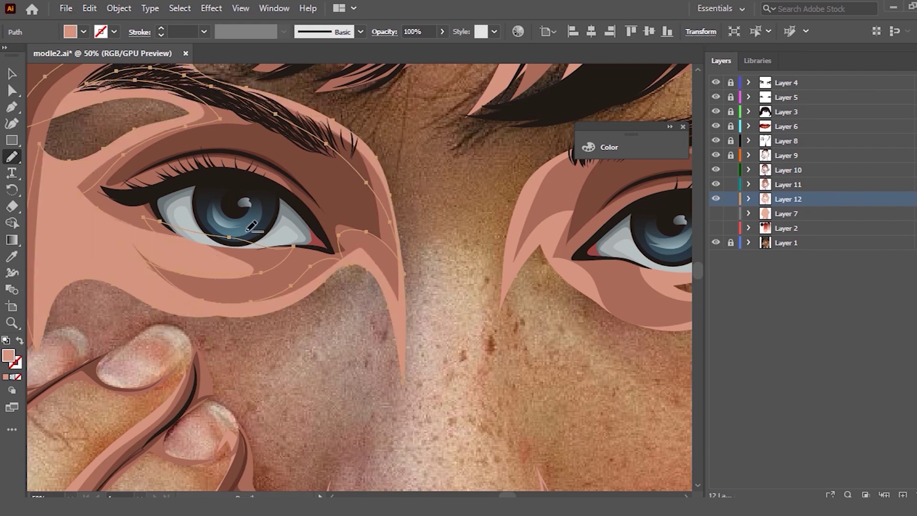
# Step: Reselect the skin shape and redraw its temple edge and the edge inside the eyelid
pyautogui.hotkey('ctrl', '-')
pyautogui.scroll(1, 271, 220)
pyautogui.click(12, 74)
pyautogui.scroll(1, 184, 191)
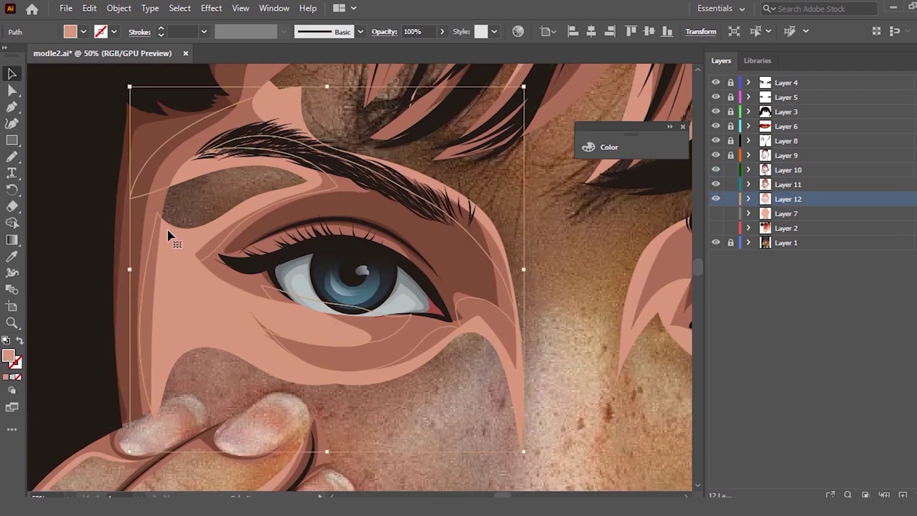
pyautogui.press('n')
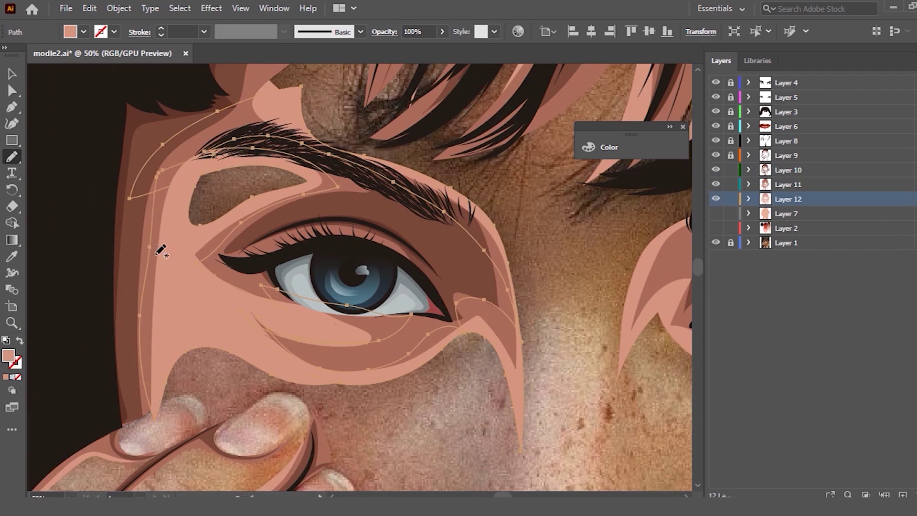
pyautogui.moveTo(209, 217)
pyautogui.mouseDown()
pyautogui.moveTo(179, 181)
pyautogui.moveTo(145, 306)
pyautogui.mouseUp()
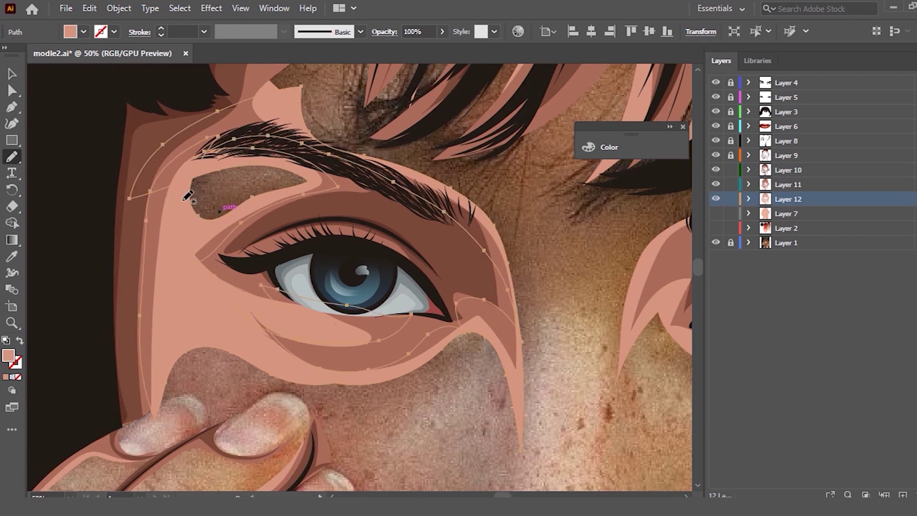
pyautogui.moveTo(237, 171); pyautogui.dragTo(205, 188)
pyautogui.scroll(-2, 328, 166)
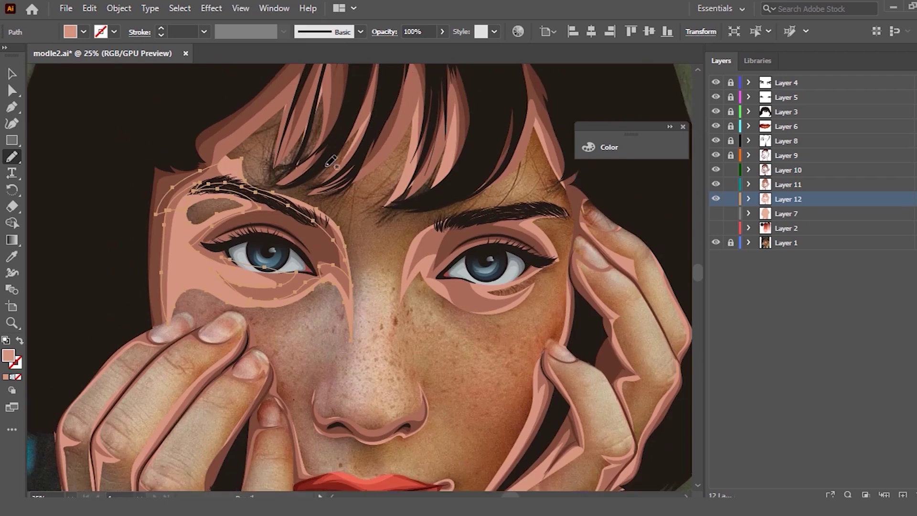
# Step: Pencil a stroke from the inner brow over the hair and down to the left cheek
pyautogui.scroll(1, 368, 183)
pyautogui.moveTo(215, 217); pyautogui.dragTo(231, 256)
pyautogui.moveTo(203, 222)
pyautogui.mouseDown()
pyautogui.moveTo(286, 196)
pyautogui.moveTo(420, 238)
pyautogui.mouseUp()
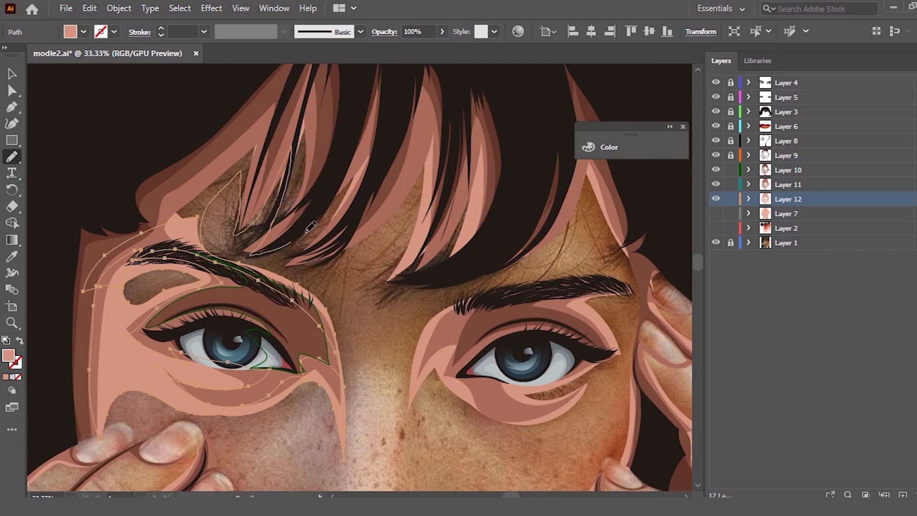
pyautogui.moveTo(436, 264)
pyautogui.mouseDown()
pyautogui.moveTo(87, 363)
pyautogui.moveTo(93, 383)
pyautogui.mouseUp()
pyautogui.moveTo(78, 351); pyautogui.dragTo(93, 399)
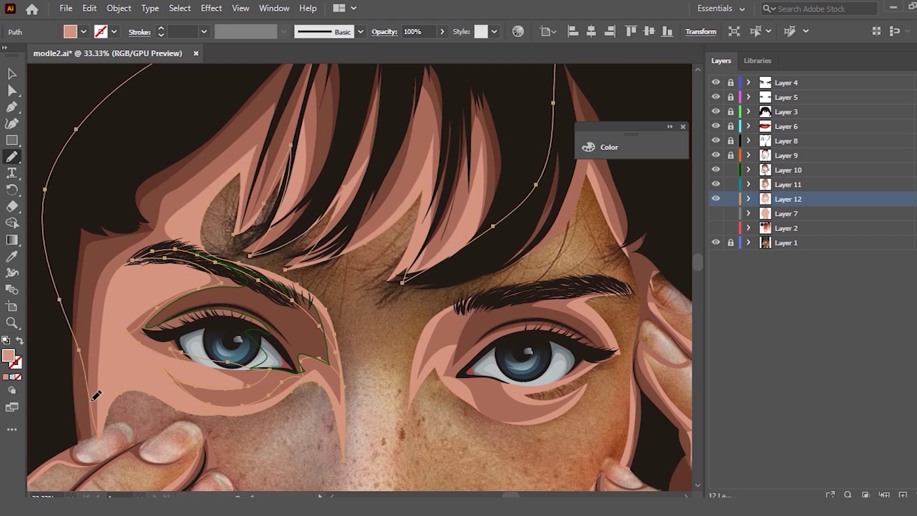
# Step: Extend the freehand stroke up along the forehead edge
pyautogui.keyDown('alt'); pyautogui.scroll(-1, 142, 234); pyautogui.keyUp('alt')
pyautogui.scroll(-2, 286, 191)
pyautogui.scroll(2, 382, 167)
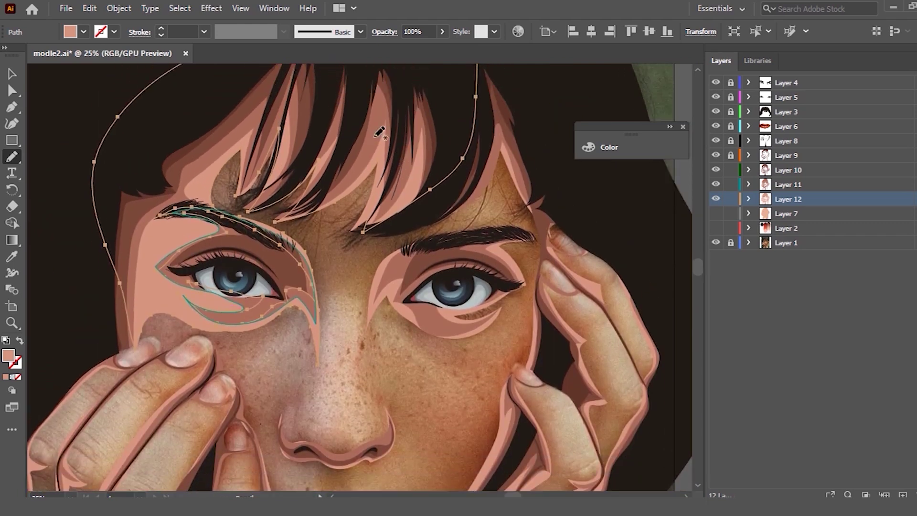
pyautogui.hscroll(2, 489, 124)
pyautogui.keyDown('alt'); pyautogui.scroll(1, 489, 124); pyautogui.keyUp('alt')
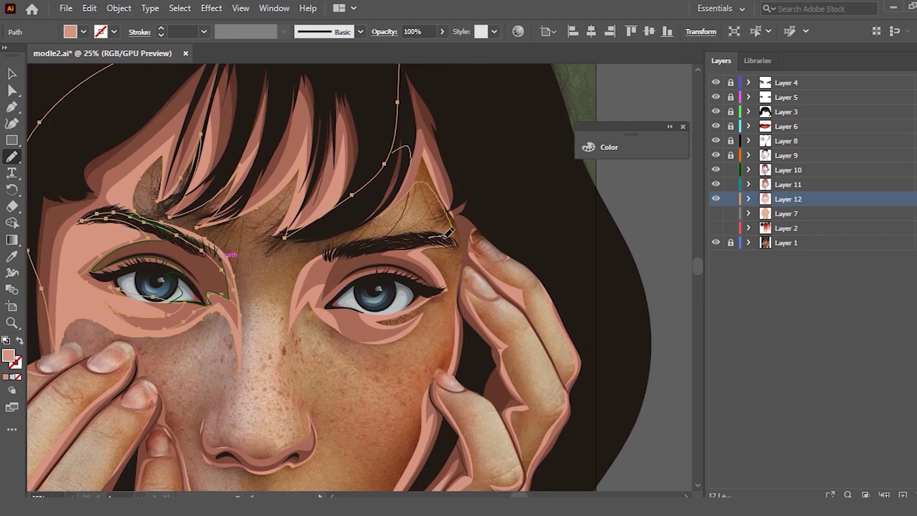
pyautogui.moveTo(472, 234); pyautogui.dragTo(387, 67)
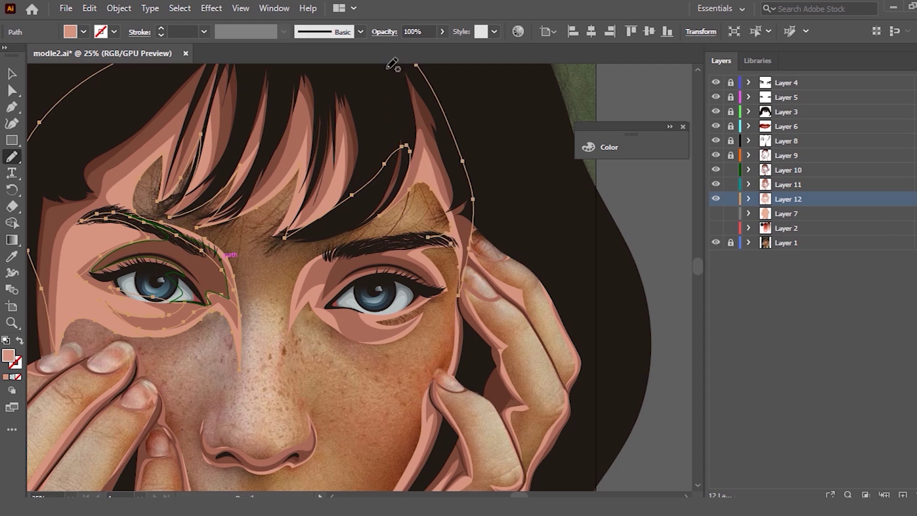
pyautogui.keyDown('alt'); pyautogui.scroll(-1, 392, 64); pyautogui.keyUp('alt')
pyautogui.scroll(1, 239, 143)
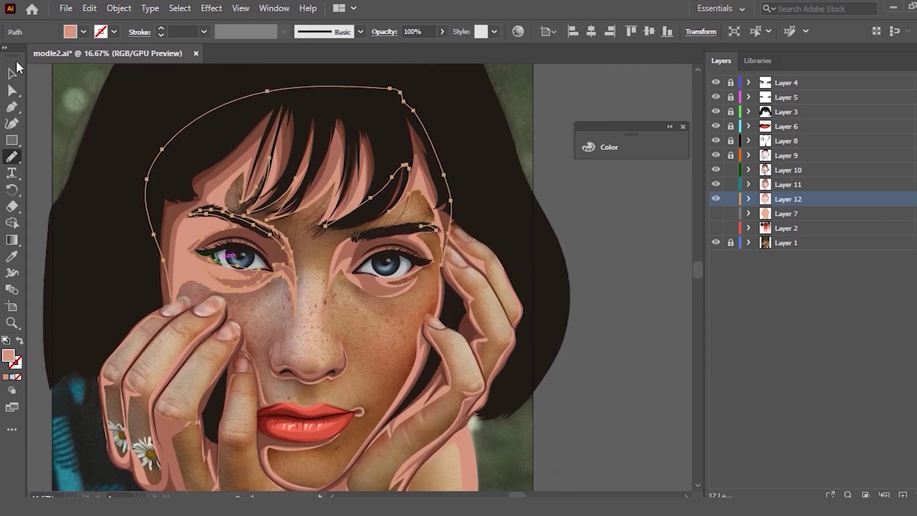
# Step: Deselect the finished path, then select the long path along the left edge
pyautogui.click(12, 74)
pyautogui.click(102, 113)
pyautogui.keyDown('alt'); pyautogui.scroll(1, 198, 246); pyautogui.keyUp('alt')
pyautogui.keyDown('alt'); pyautogui.scroll(1, 209, 212); pyautogui.keyUp('alt')
pyautogui.keyDown('alt'); pyautogui.scroll(2, 178, 191); pyautogui.keyUp('alt')
pyautogui.click(50, 311)
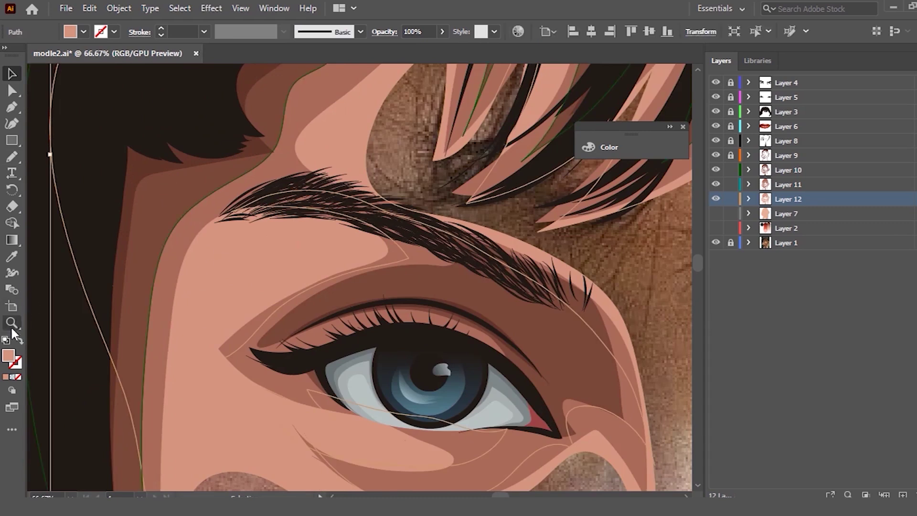
# Step: Remove the left-edge path and pencil a closed loop under the left eyebrow
pyautogui.click(19, 341)
pyautogui.scroll(-1, 267, 233)
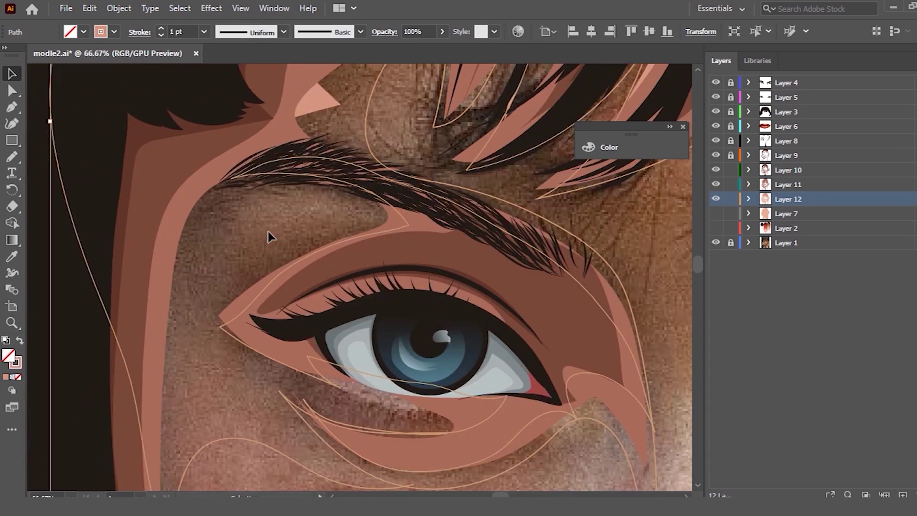
pyautogui.press('Delete')
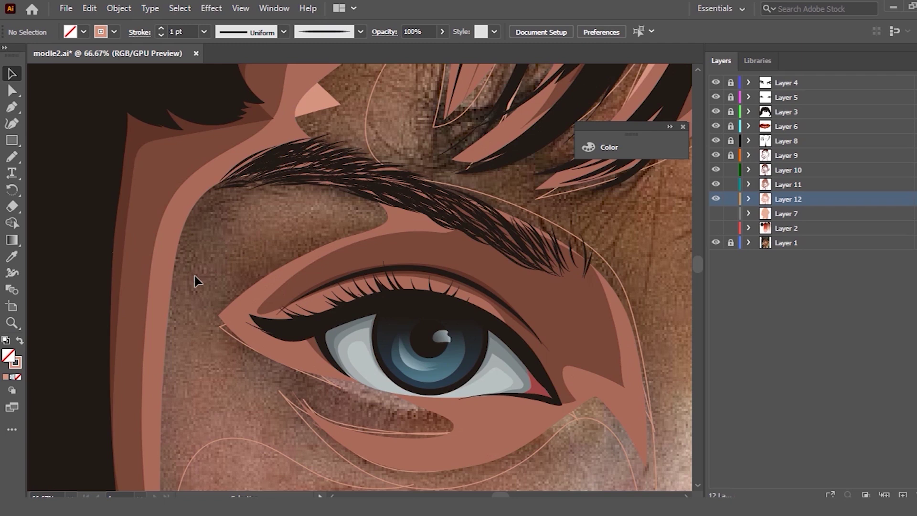
pyautogui.press('n')
pyautogui.moveTo(311, 183); pyautogui.dragTo(379, 213)
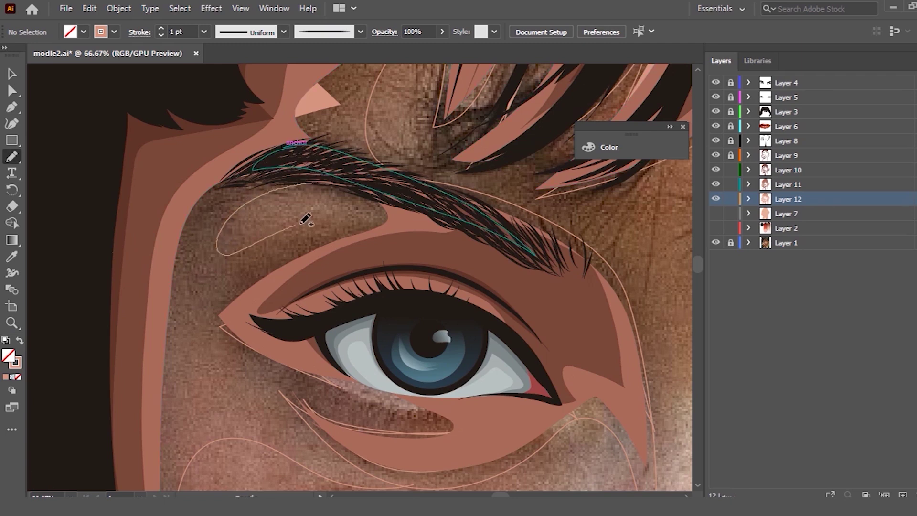
pyautogui.moveTo(380, 212); pyautogui.dragTo(258, 195)
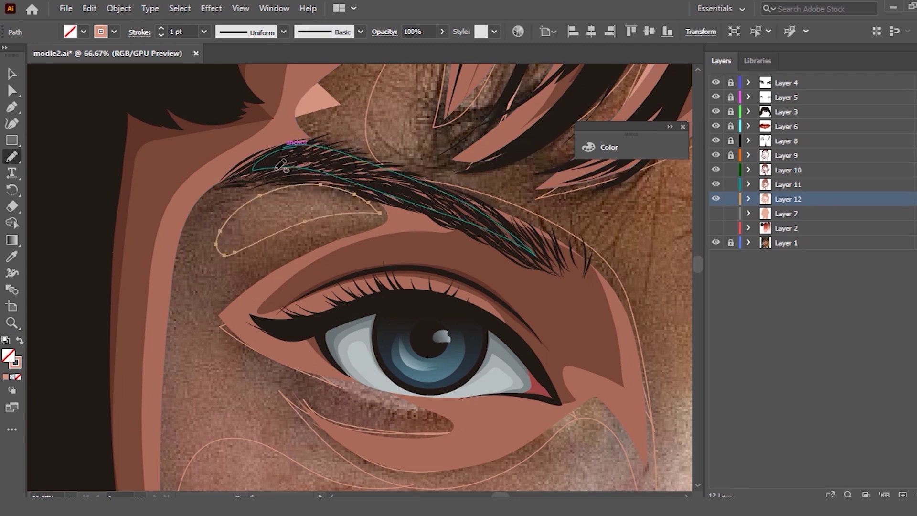
# Step: Select all paths and merge the regions under the eyebrow with the Shape Builder
pyautogui.press('v')
pyautogui.hotkey('ctrl', 'a')
pyautogui.click(12, 223)
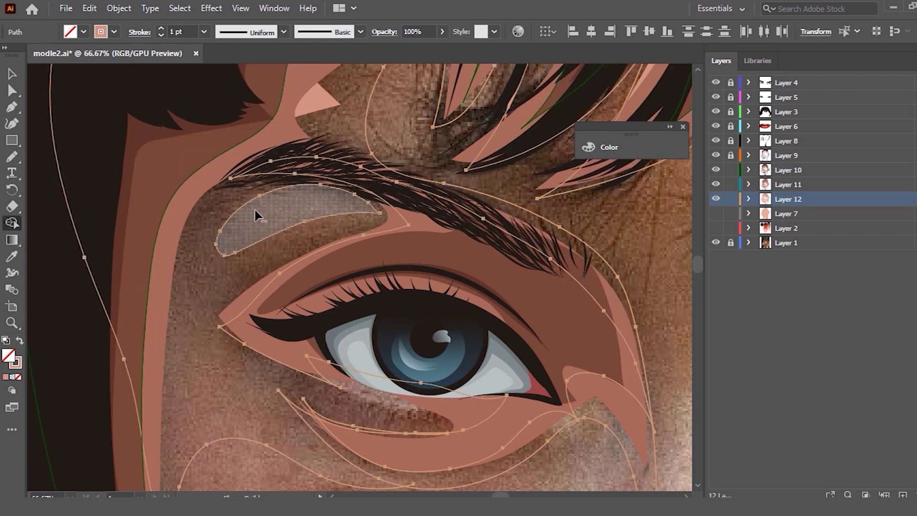
pyautogui.moveTo(257, 216); pyautogui.dragTo(61, 127)
pyautogui.press('v')
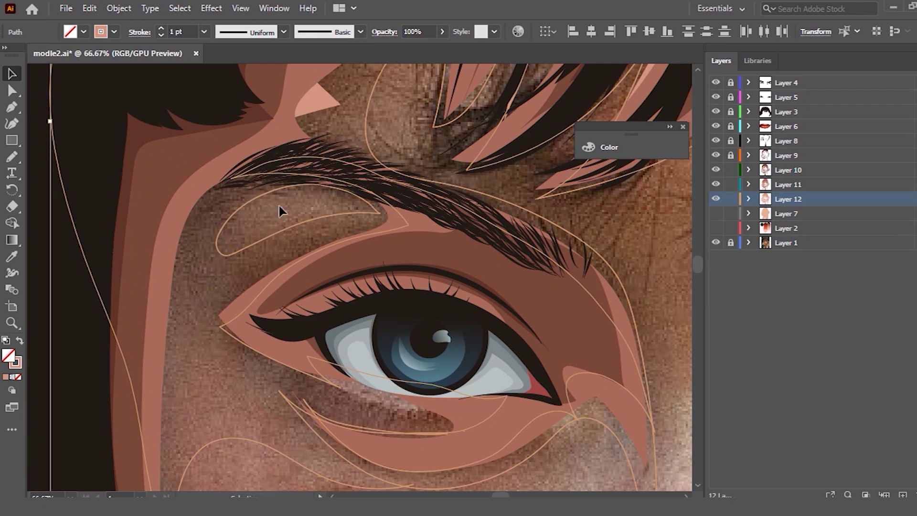
pyautogui.click(216, 214)
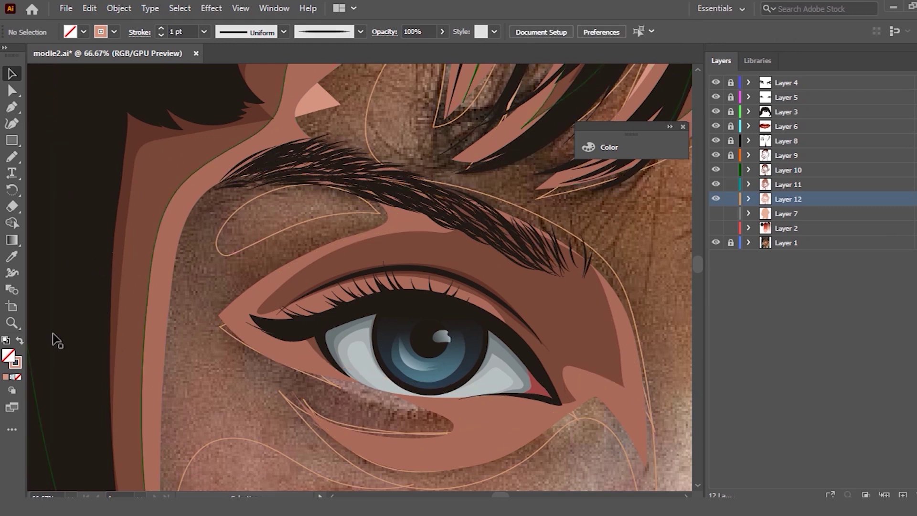
# Step: Select the new under-brow shape and fill it with #F7B19F, no stroke
pyautogui.click(88, 323)
pyautogui.click(9, 222)
pyautogui.hotkey('ctrl', '-')
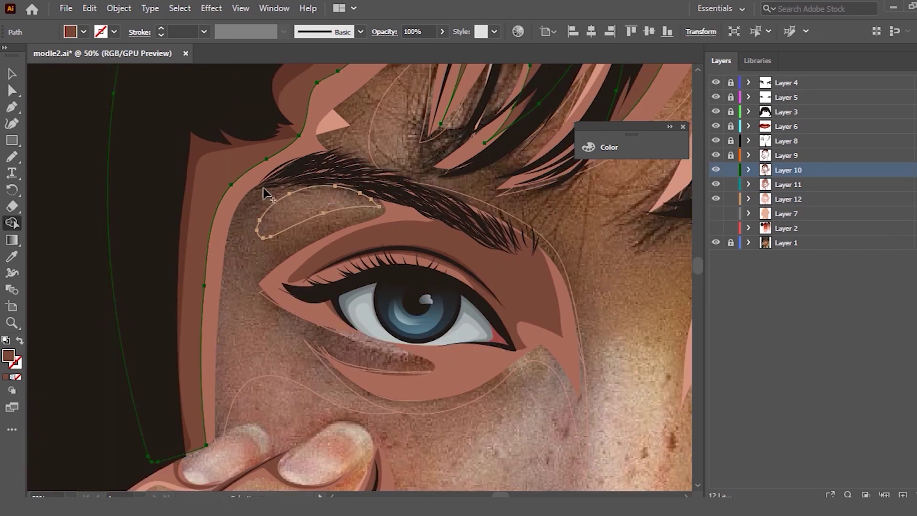
pyautogui.click(11, 74)
pyautogui.click(101, 220)
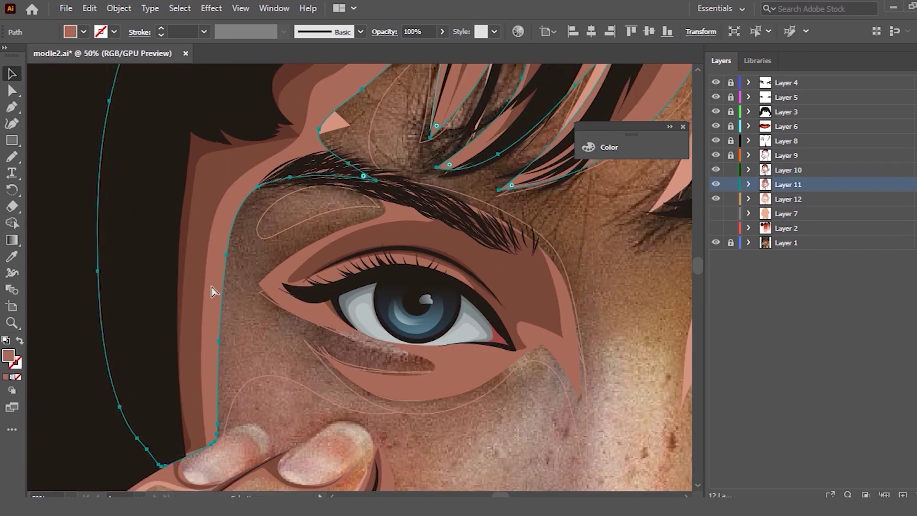
pyautogui.click(184, 194)
pyautogui.click(261, 372)
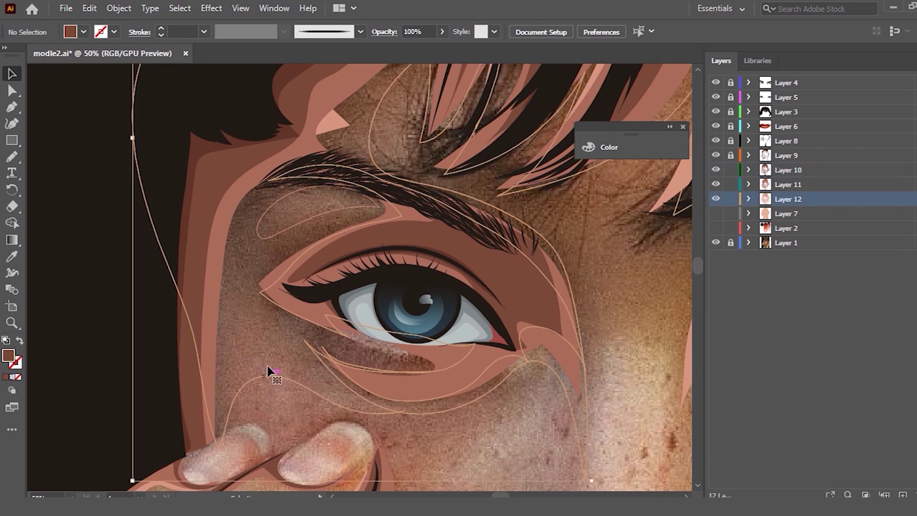
pyautogui.click(299, 224)
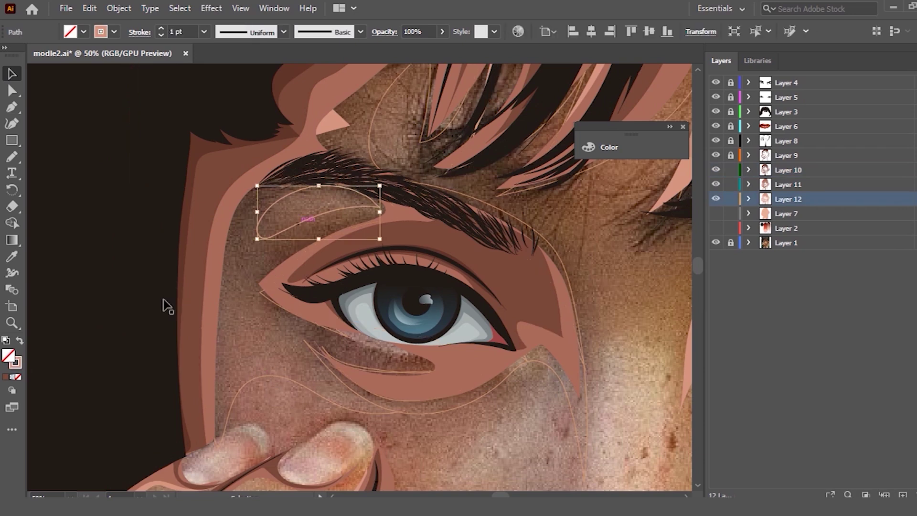
pyautogui.click(20, 339)
pyautogui.doubleClick(8, 356)
pyautogui.write('F7B19F')
pyautogui.press('Return')
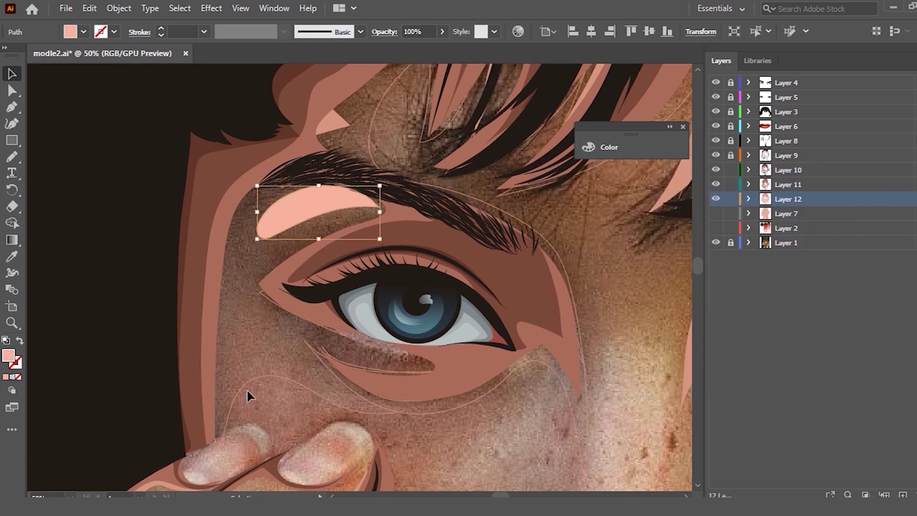
# Step: Deselect everything and zoom out to view the whole portrait
pyautogui.click(238, 385)
pyautogui.hotkey('ctrl', '-')
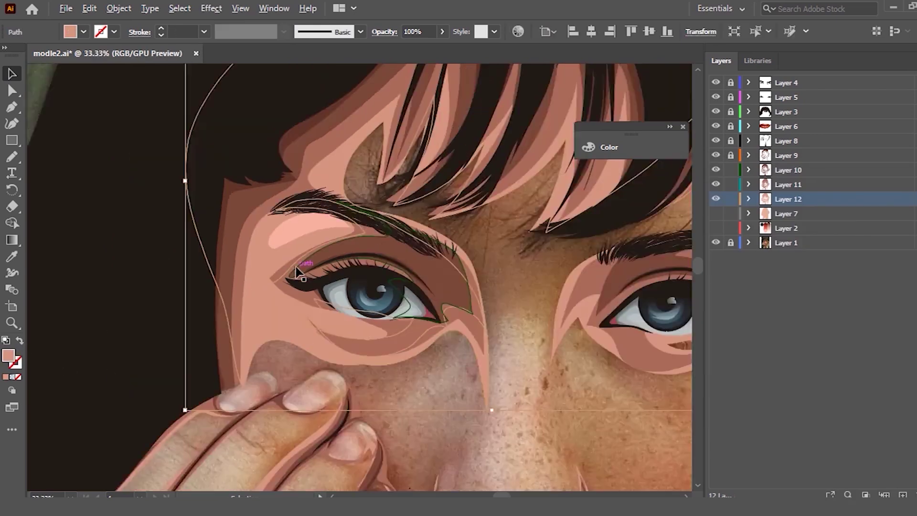
pyautogui.hotkey('ctrl', '-')
pyautogui.hotkey('ctrl', 'shift', 'a')
pyautogui.scroll(1, 403, 294)
pyautogui.scroll(-1, 403, 294)
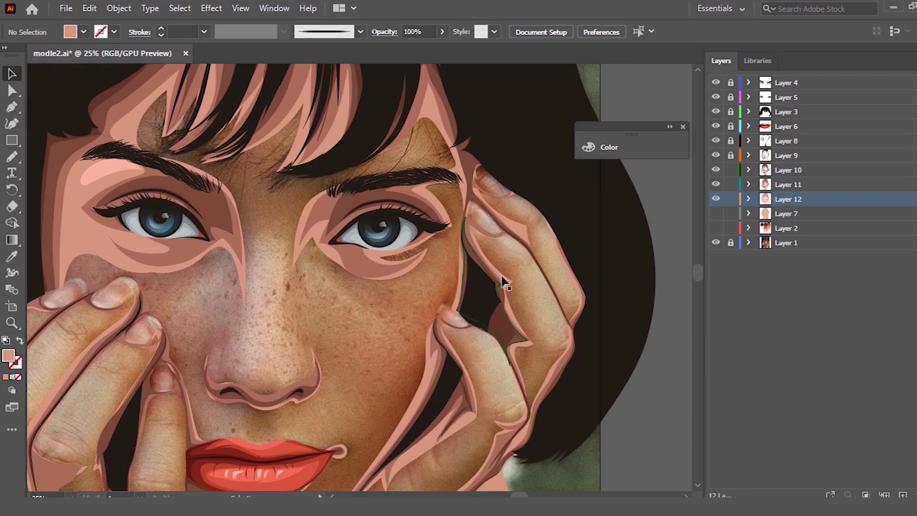
# Step: Lock Layers 10–12 and select the skin shape along the right hand
pyautogui.moveTo(734, 171); pyautogui.dragTo(731, 200)
pyautogui.scroll(-1, 449, 297)
pyautogui.click(420, 365)
pyautogui.scroll(-5, 419, 366)
pyautogui.scroll(-1, 419, 365)
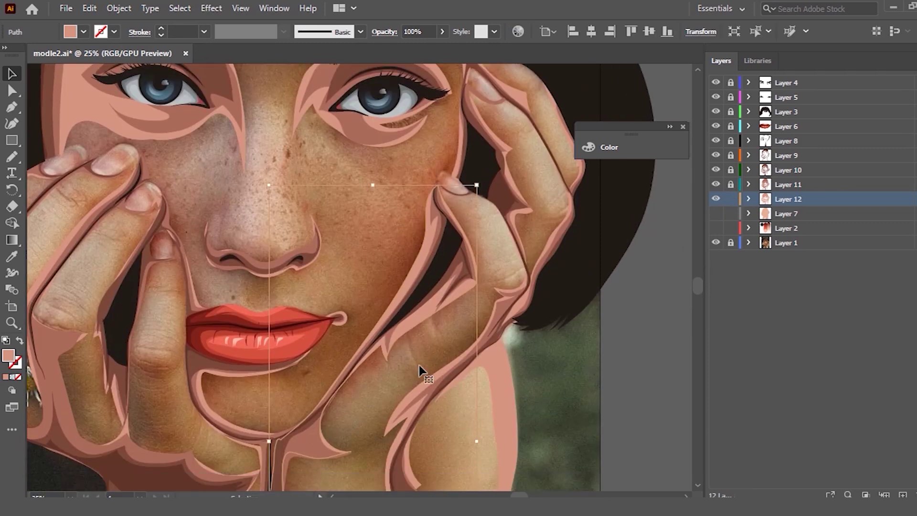
# Step: Pencil-redraw the edge from chin up the fingers, undoing once and redrawing it
pyautogui.press('n')
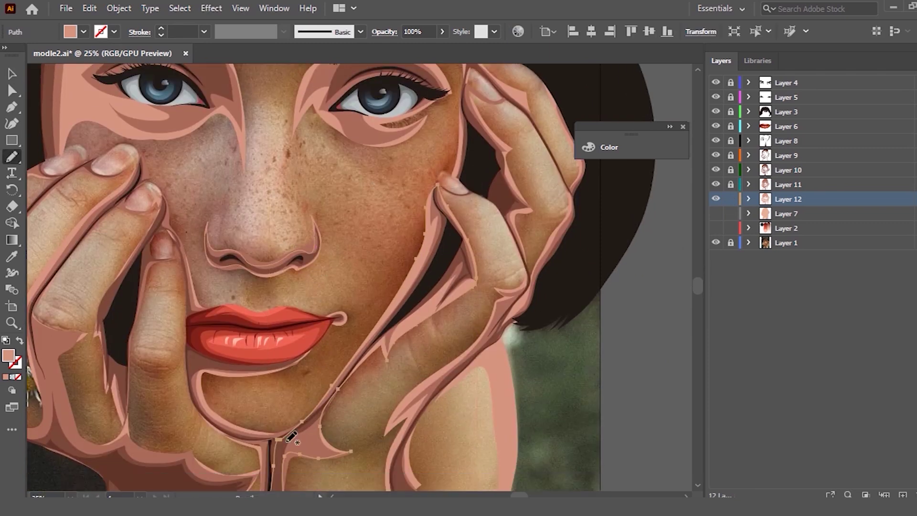
pyautogui.moveTo(248, 426); pyautogui.dragTo(321, 393)
pyautogui.moveTo(370, 325); pyautogui.dragTo(408, 254)
pyautogui.moveTo(427, 203)
pyautogui.mouseDown()
pyautogui.moveTo(434, 198)
pyautogui.moveTo(425, 207)
pyautogui.mouseUp()
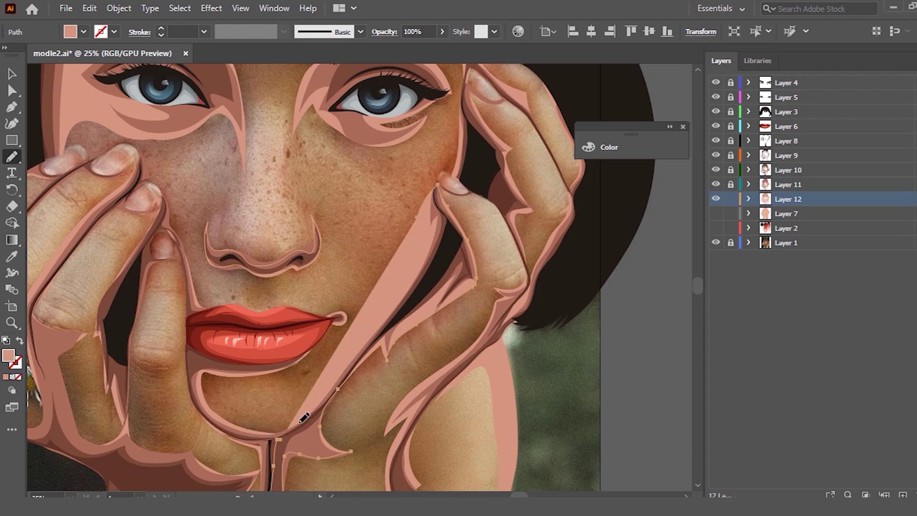
pyautogui.hotkey('ctrl', 'z')
pyautogui.moveTo(420, 237); pyautogui.dragTo(306, 407)
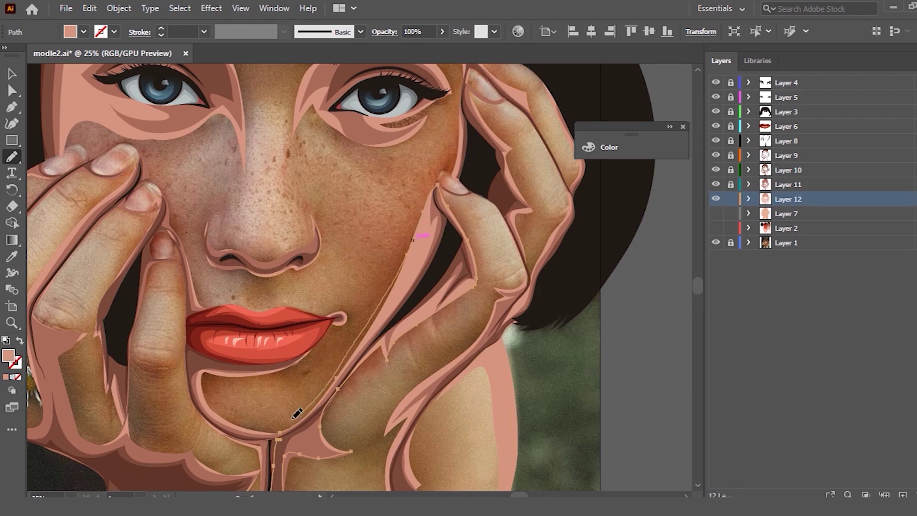
pyautogui.moveTo(270, 438); pyautogui.dragTo(271, 440)
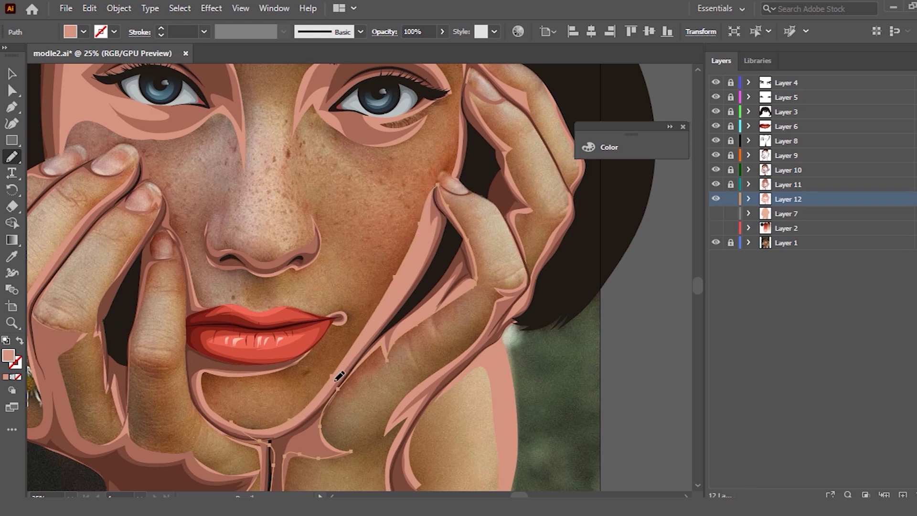
# Step: Redraw the skin band's edge from the hand down to the chin
pyautogui.moveTo(335, 380); pyautogui.dragTo(294, 414)
pyautogui.press('alt')
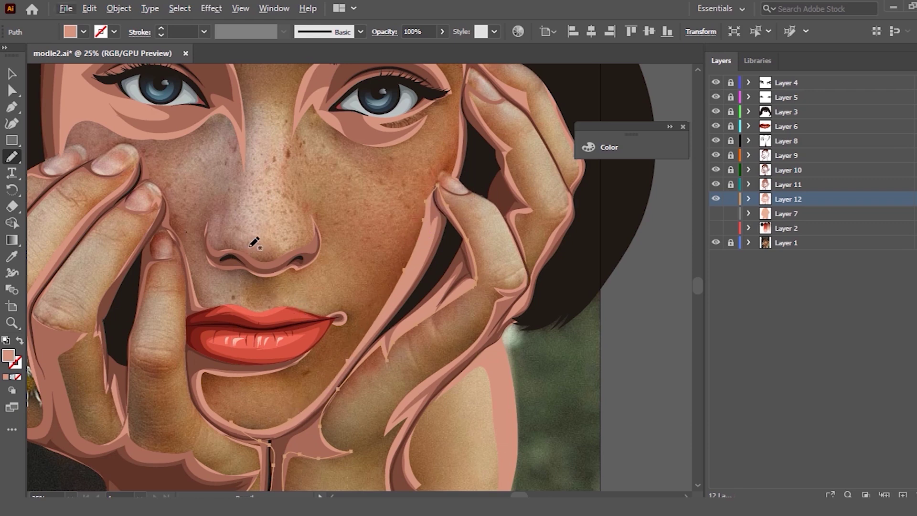
pyautogui.scroll(-1, 254, 242)
pyautogui.scroll(4, 254, 243)
# Step: Trace a new edge along the nose shape, removing the stray pink fill above the nostrils
pyautogui.press('v')
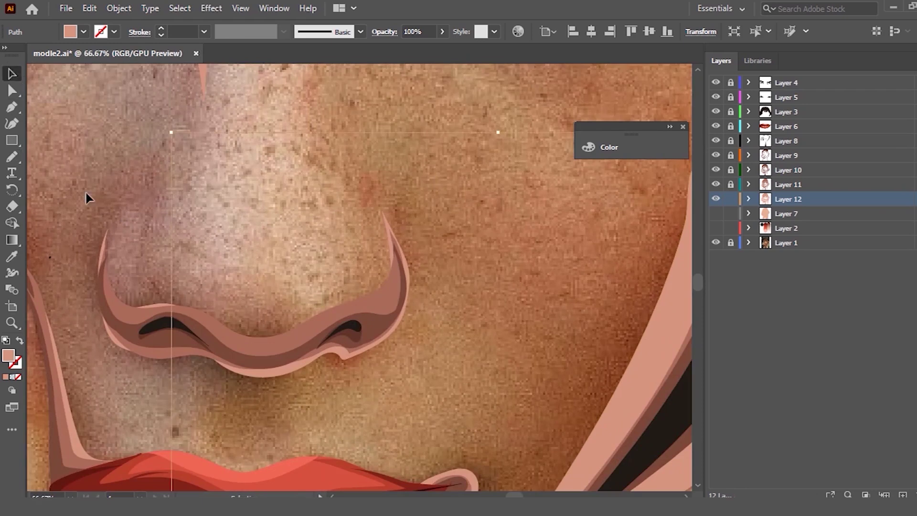
pyautogui.click(270, 375)
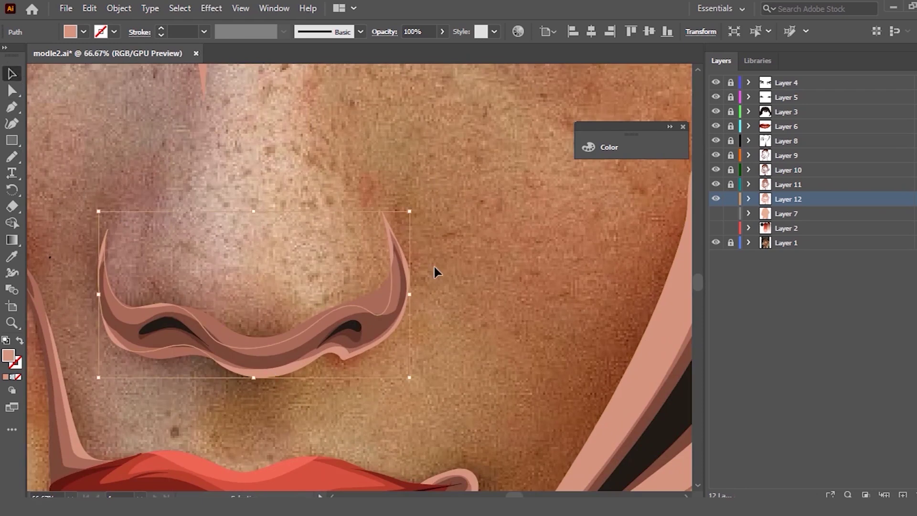
pyautogui.press('n')
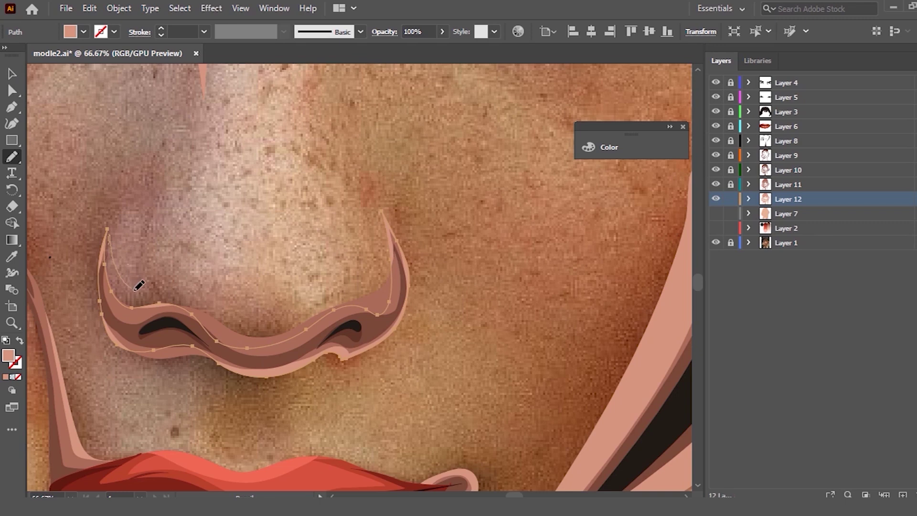
pyautogui.moveTo(200, 303); pyautogui.dragTo(279, 320)
pyautogui.moveTo(409, 255); pyautogui.dragTo(398, 308)
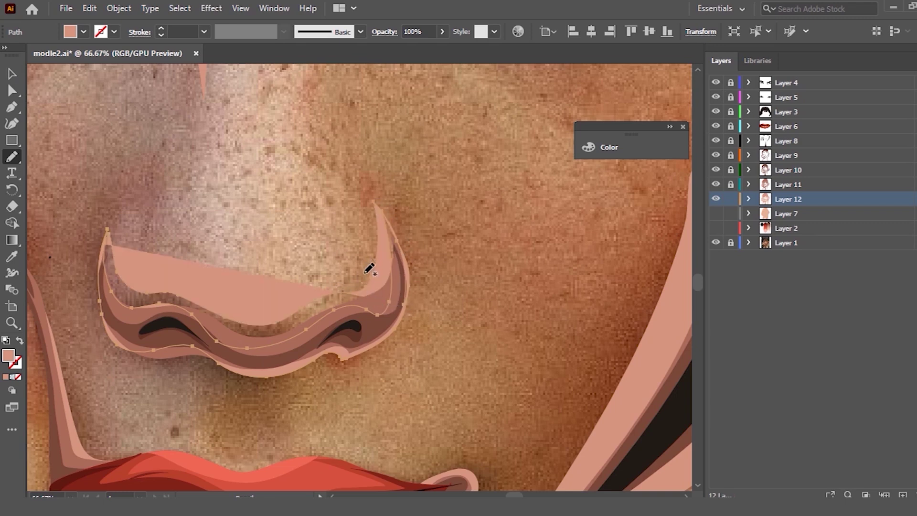
pyautogui.hotkey('ctrl', 'z')
# Step: Retrace the nose outline to add a pink nose tip below the nostrils
pyautogui.moveTo(287, 323); pyautogui.dragTo(213, 312)
pyautogui.moveTo(111, 228); pyautogui.dragTo(106, 311)
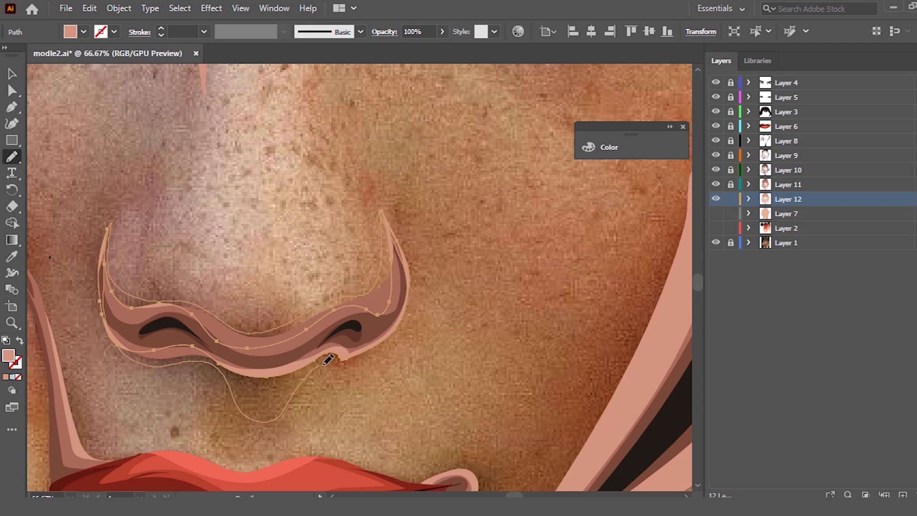
pyautogui.moveTo(407, 269); pyautogui.dragTo(409, 309)
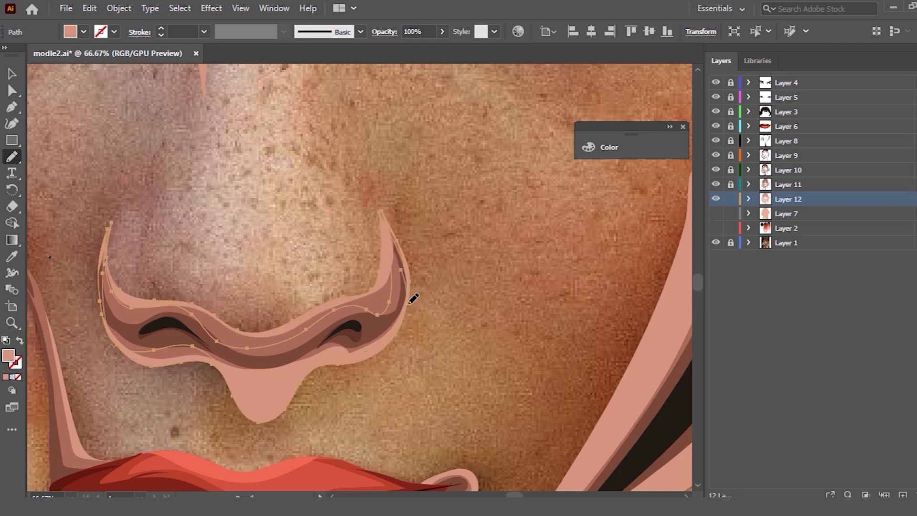
pyautogui.moveTo(383, 214); pyautogui.dragTo(393, 233)
pyautogui.hotkey('ctrl', 'z')
pyautogui.hotkey('ctrl', 'shift', 'z')
# Step: Smooth the right nostril outline and the light-pink nostril band's upper edge
pyautogui.moveTo(363, 361)
pyautogui.mouseDown()
pyautogui.moveTo(312, 370)
pyautogui.moveTo(351, 359)
pyautogui.mouseUp()
pyautogui.moveTo(202, 300); pyautogui.dragTo(238, 326)
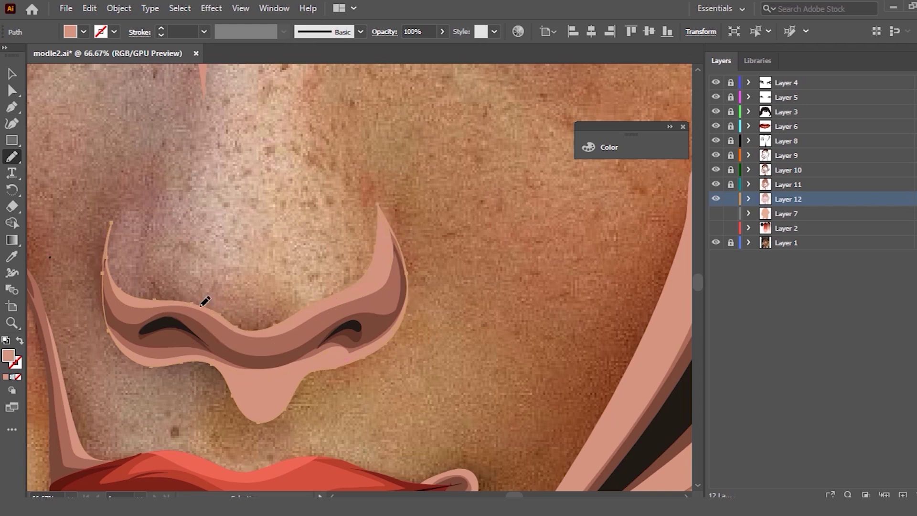
pyautogui.moveTo(306, 310); pyautogui.dragTo(318, 301)
pyautogui.moveTo(250, 316); pyautogui.dragTo(248, 318)
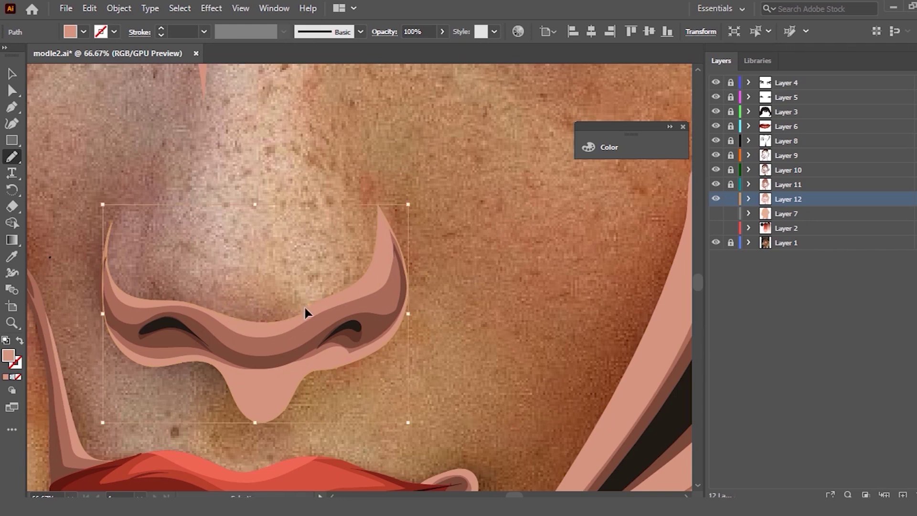
pyautogui.moveTo(303, 311); pyautogui.dragTo(234, 301)
pyautogui.moveTo(305, 307); pyautogui.dragTo(316, 303)
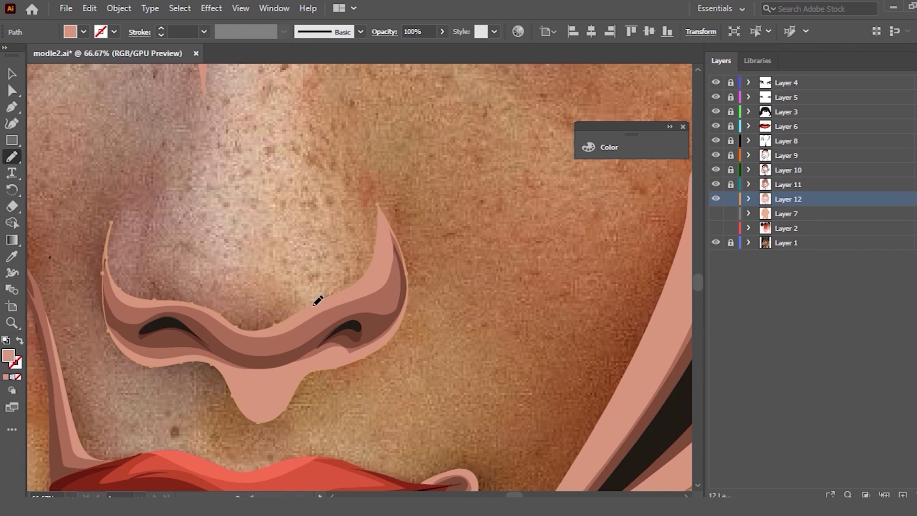
pyautogui.moveTo(235, 324); pyautogui.dragTo(218, 305)
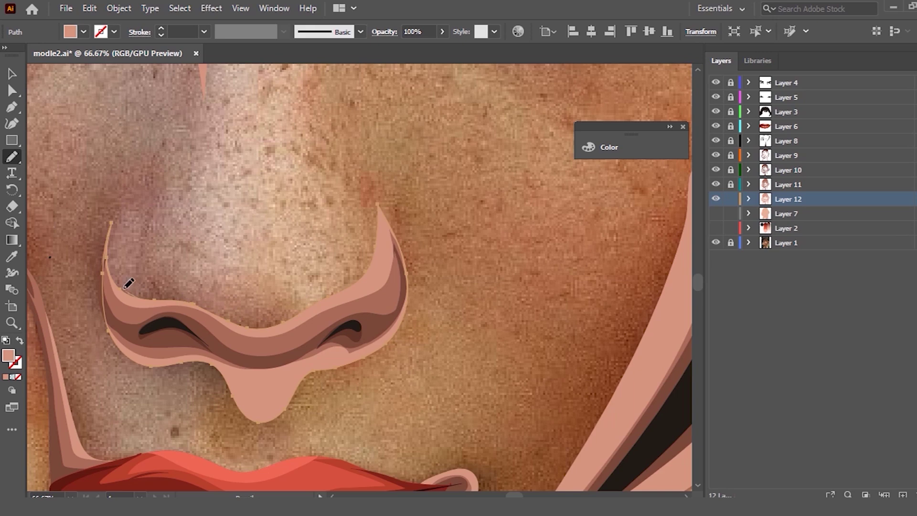
# Step: Redraw the nostril band's left edge and bottom, and shorten its upper right tip
pyautogui.moveTo(113, 219); pyautogui.dragTo(102, 313)
pyautogui.moveTo(101, 313)
pyautogui.mouseDown()
pyautogui.moveTo(267, 418)
pyautogui.moveTo(267, 401)
pyautogui.mouseUp()
pyautogui.moveTo(315, 367); pyautogui.dragTo(316, 364)
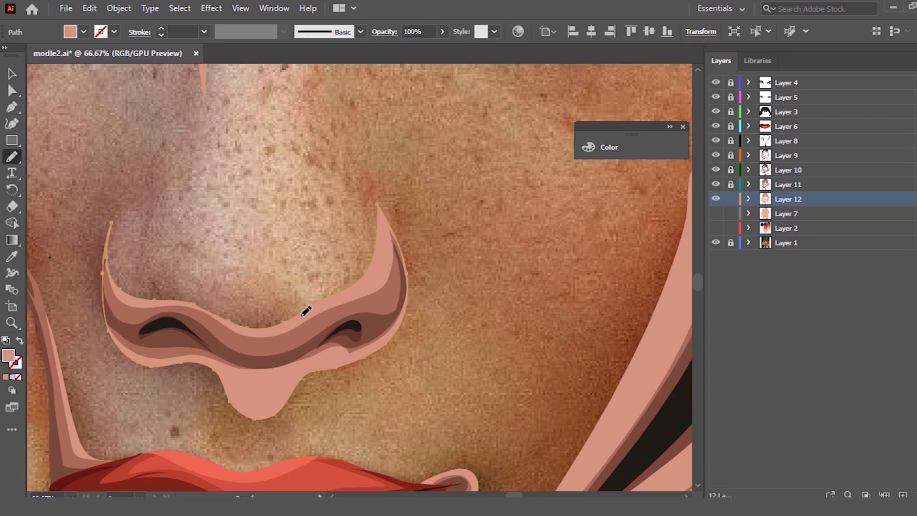
pyautogui.moveTo(409, 283); pyautogui.dragTo(401, 295)
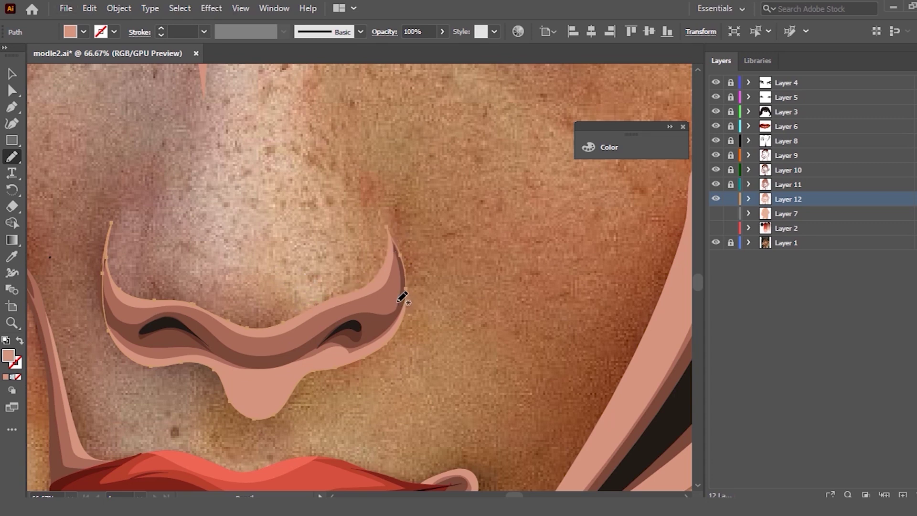
pyautogui.hotkey('ctrl', '-')
pyautogui.hotkey('ctrl', '-')
pyautogui.hotkey('ctrl', '-')
pyautogui.click(12, 73)
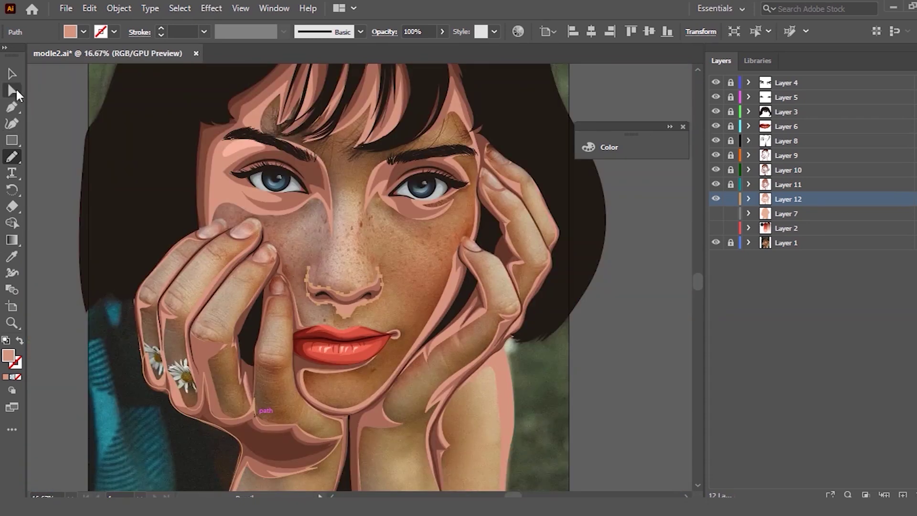
# Step: Show the flat face on Layer 7, hide the outline layer, and unlock Layers 10–12
pyautogui.click(405, 245)
pyautogui.click(575, 260)
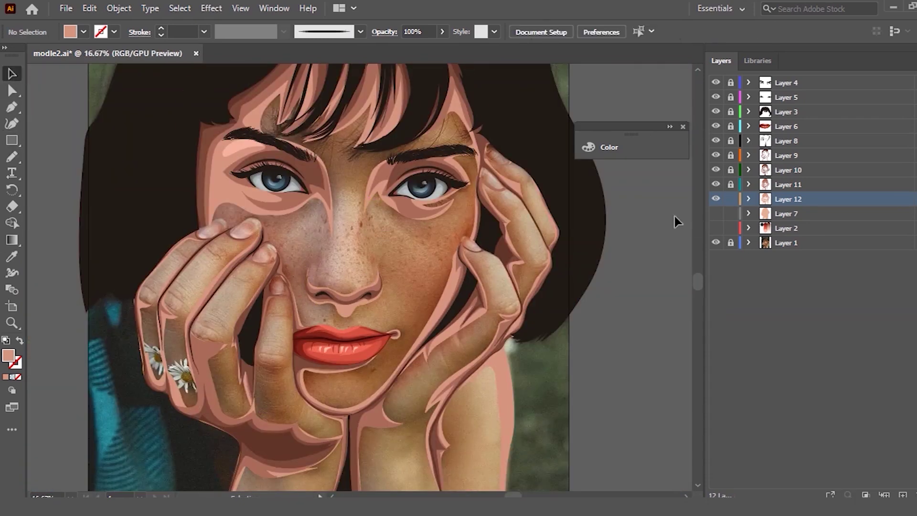
pyautogui.click(715, 213)
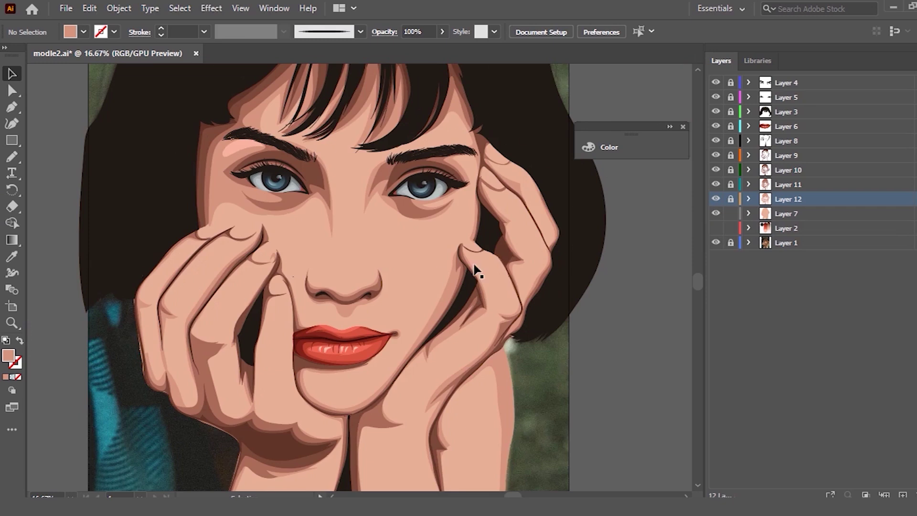
pyautogui.scroll(-1, 466, 265)
pyautogui.scroll(1, 526, 229)
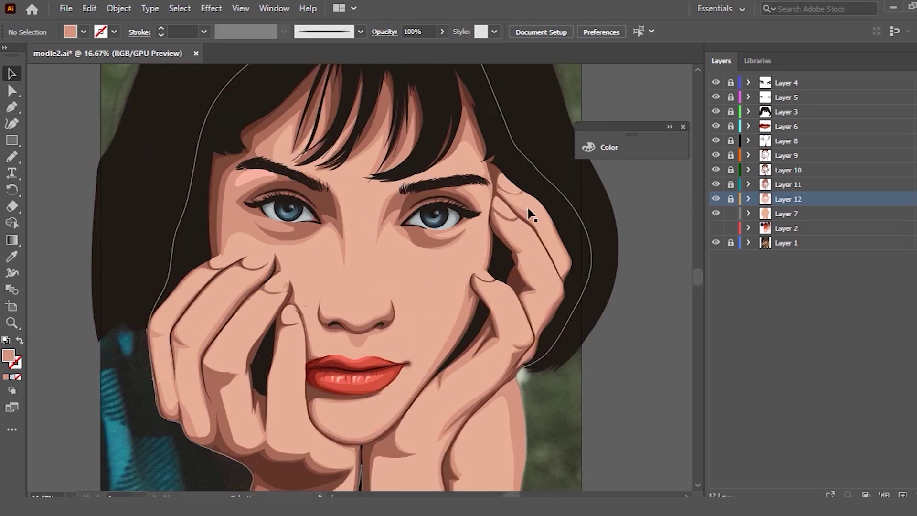
pyautogui.scroll(2, 524, 225)
pyautogui.keyDown('alt'); pyautogui.click(725, 230); pyautogui.keyUp('alt')
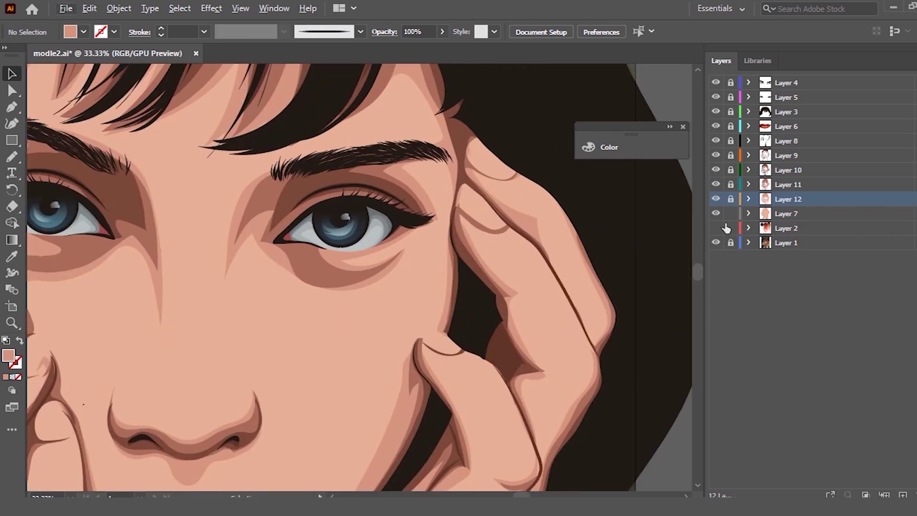
pyautogui.moveTo(729, 172); pyautogui.dragTo(729, 210)
pyautogui.scroll(1, 325, 246)
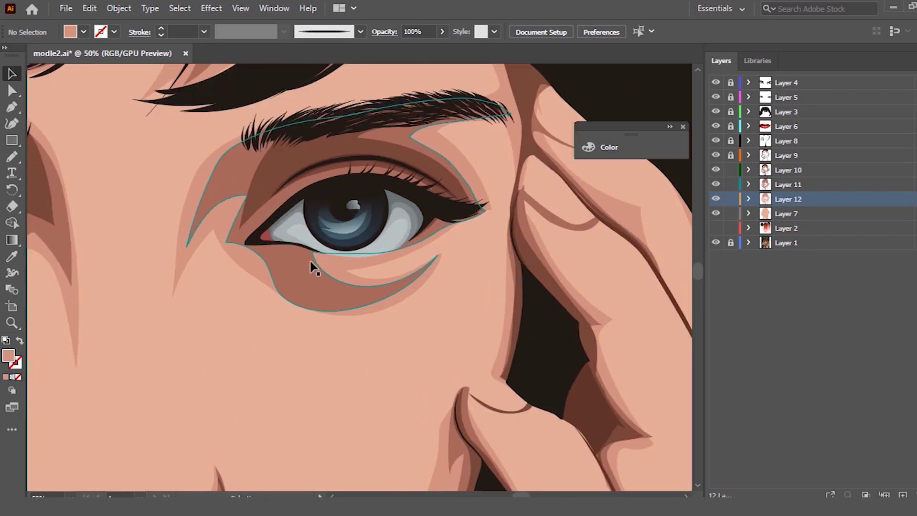
# Step: Redraw the under-eye shadow's inner and outer lower curves
pyautogui.click(311, 265)
pyautogui.press('n')
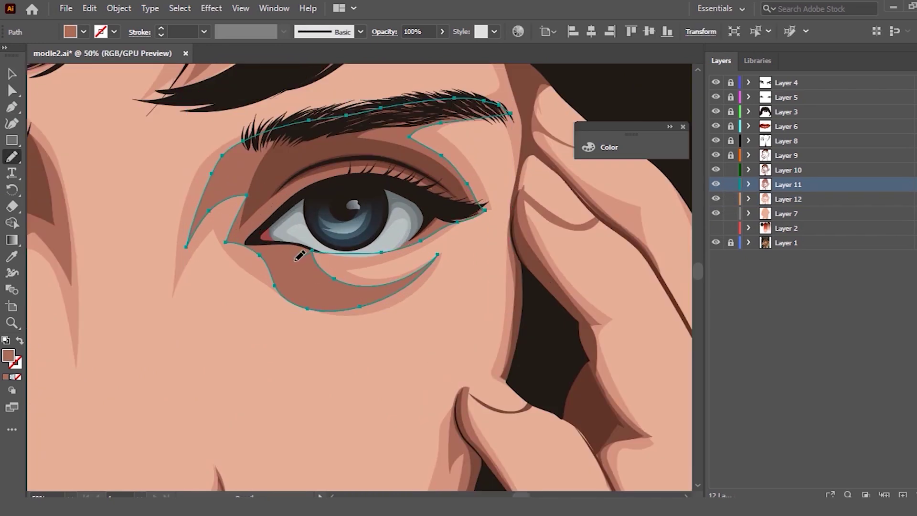
pyautogui.moveTo(380, 279)
pyautogui.mouseDown()
pyautogui.moveTo(399, 278)
pyautogui.moveTo(293, 263)
pyautogui.mouseUp()
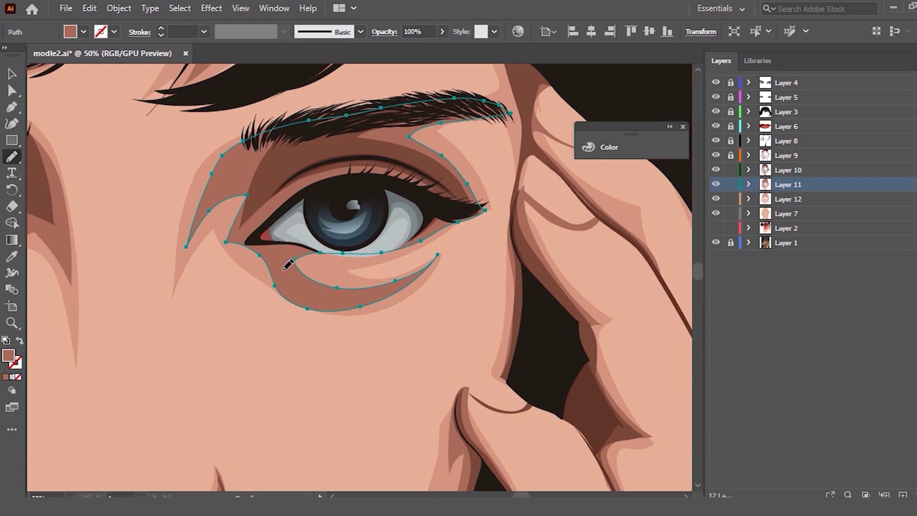
pyautogui.moveTo(278, 285); pyautogui.dragTo(262, 256)
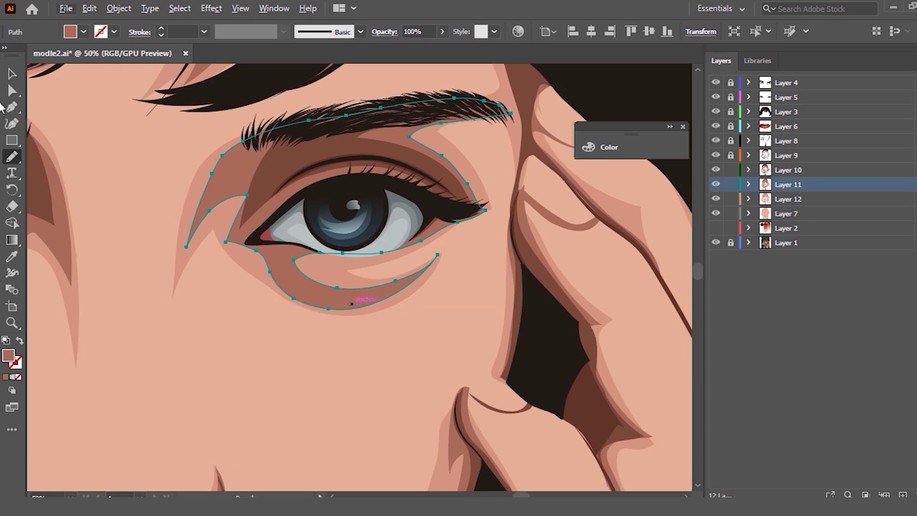
pyautogui.press('v')
pyautogui.scroll(1, 321, 158)
# Step: Extend the Layer 11 eye shadow along the eyebrow and smooth its inner-corner edge
pyautogui.click(320, 158)
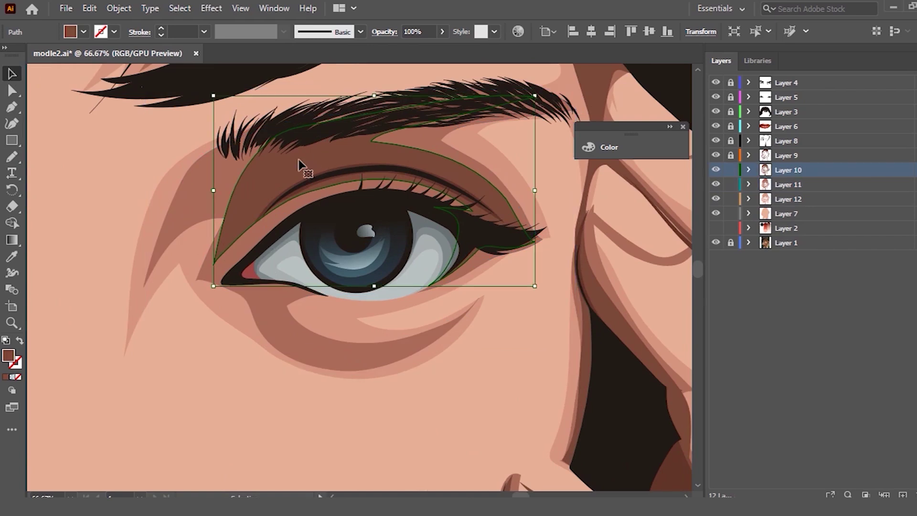
pyautogui.click(221, 164)
pyautogui.press('n')
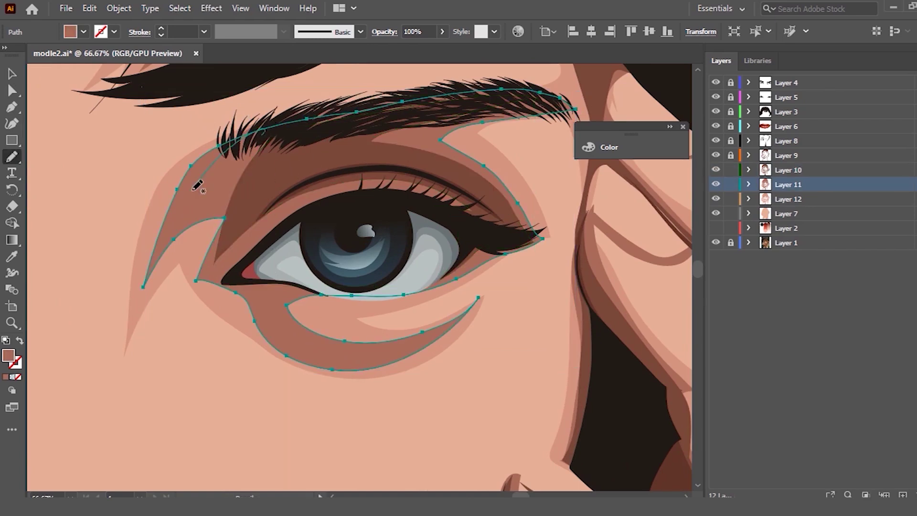
pyautogui.moveTo(482, 95); pyautogui.dragTo(234, 137)
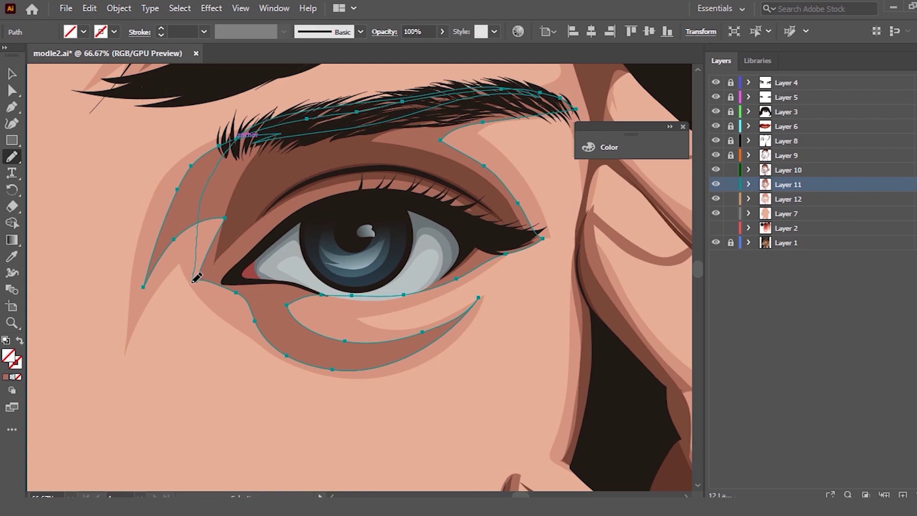
pyautogui.moveTo(246, 297)
pyautogui.mouseDown()
pyautogui.moveTo(200, 256)
pyautogui.moveTo(214, 201)
pyautogui.mouseUp()
pyautogui.moveTo(241, 294); pyautogui.dragTo(266, 324)
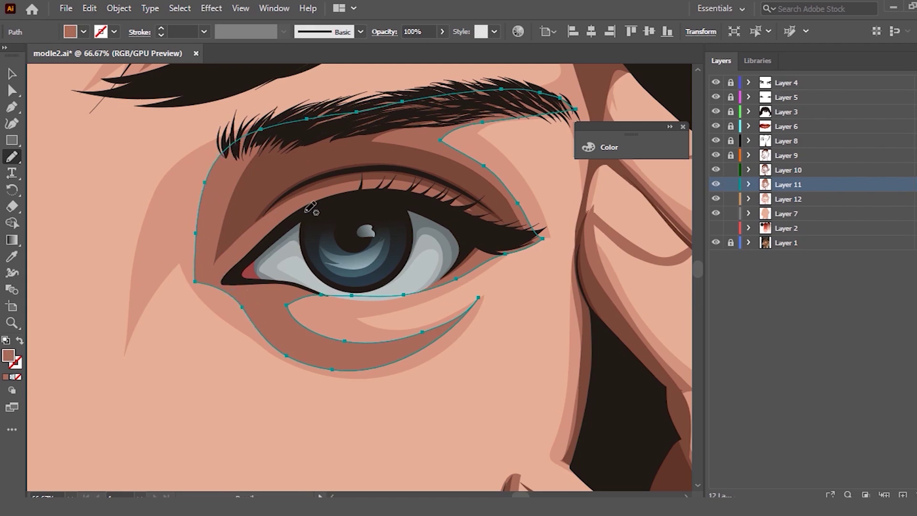
# Step: Retrace the shadow's left loop up to the brow and reshape the edge below the inner corner
pyautogui.moveTo(213, 184); pyautogui.dragTo(203, 274)
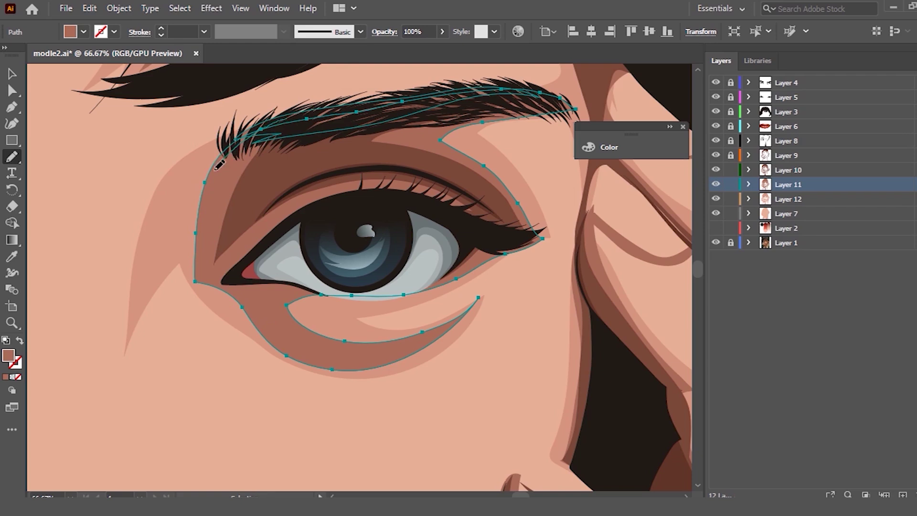
pyautogui.moveTo(224, 287)
pyautogui.mouseDown()
pyautogui.moveTo(255, 131)
pyautogui.moveTo(244, 315)
pyautogui.mouseUp()
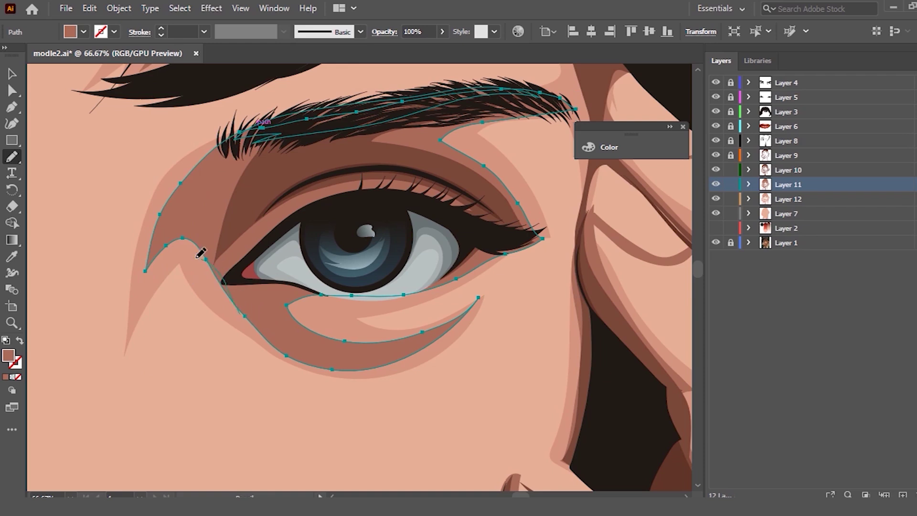
pyautogui.moveTo(197, 258); pyautogui.dragTo(196, 175)
pyautogui.moveTo(210, 262); pyautogui.dragTo(234, 310)
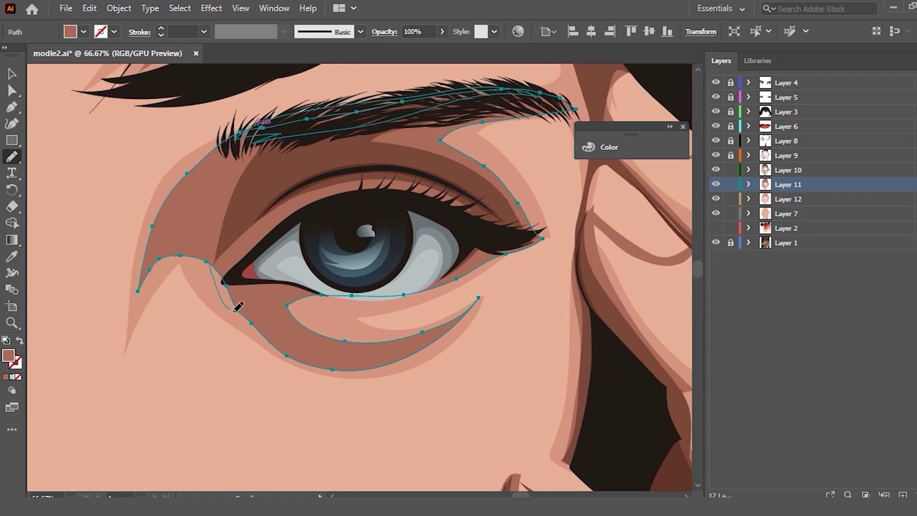
pyautogui.moveTo(203, 258); pyautogui.dragTo(224, 292)
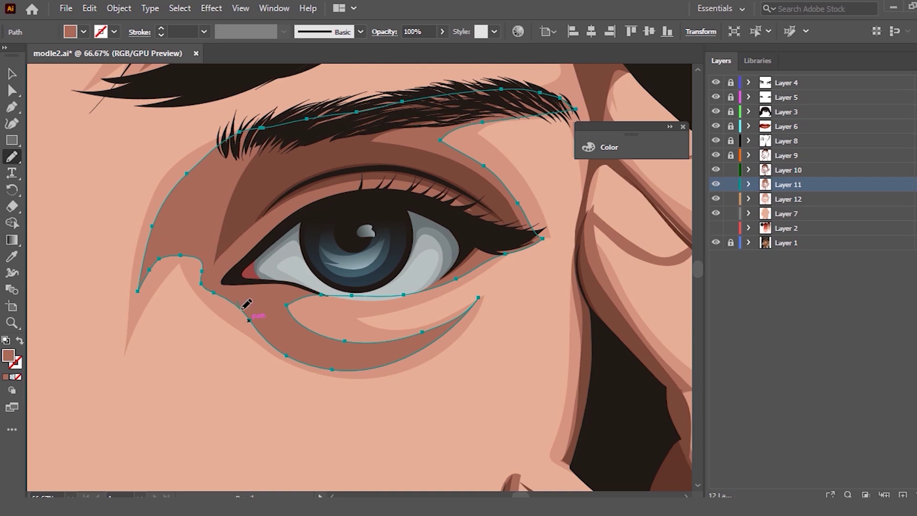
pyautogui.hotkey('ctrl', '-')
pyautogui.hotkey('ctrl', '-')
pyautogui.hotkey('ctrl', '-')
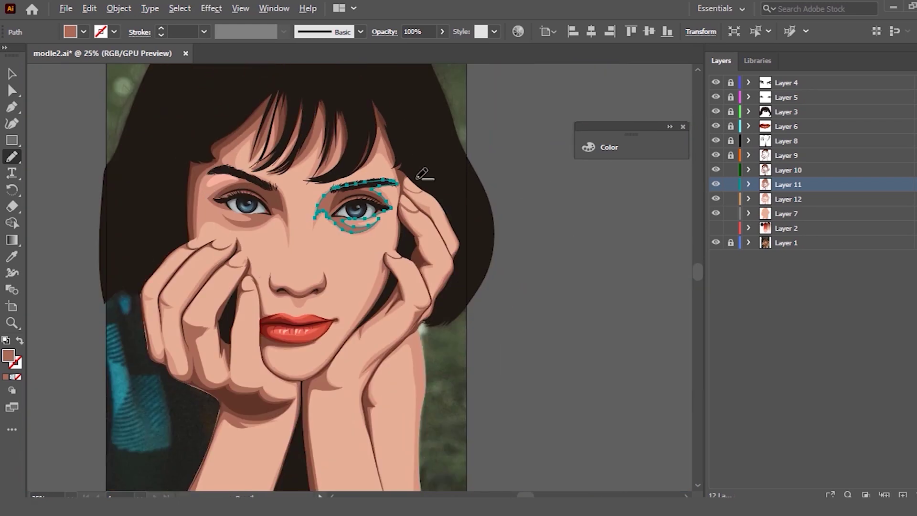
# Step: Redraw the Layer 10 eyeshadow's edges along the brow, inner corner and lower lid
pyautogui.press('v')
pyautogui.click(484, 158)
pyautogui.scroll(3, 342, 224)
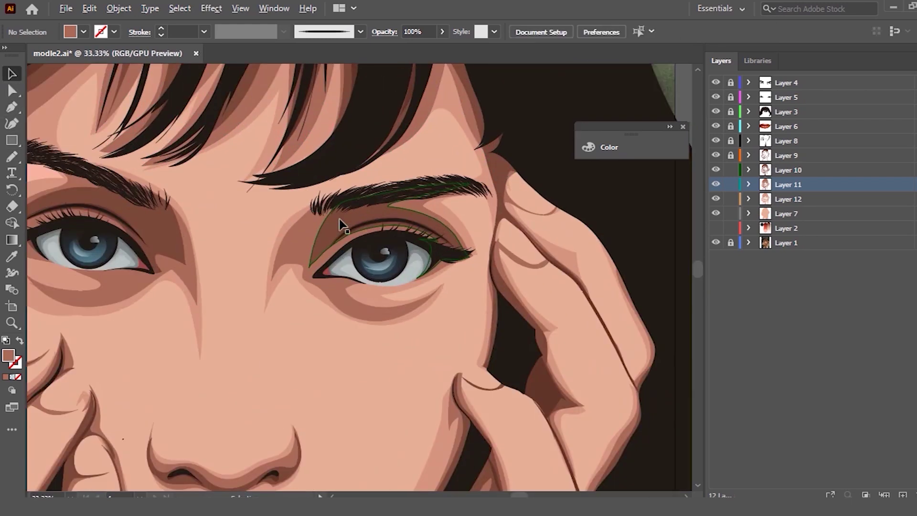
pyautogui.scroll(1, 346, 220)
pyautogui.click(350, 220)
pyautogui.press('n')
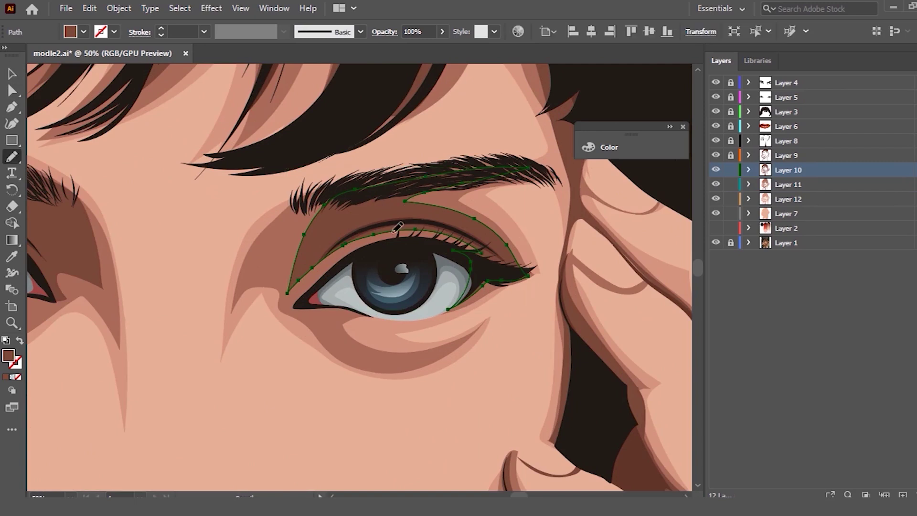
pyautogui.moveTo(296, 214); pyautogui.dragTo(326, 209)
pyautogui.moveTo(289, 252); pyautogui.dragTo(303, 283)
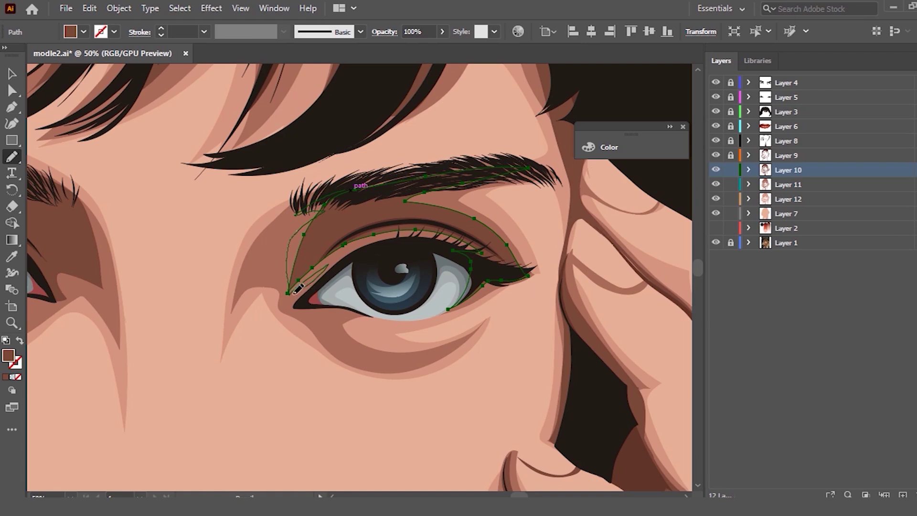
pyautogui.moveTo(365, 313); pyautogui.dragTo(386, 254)
pyautogui.moveTo(451, 304); pyautogui.dragTo(460, 282)
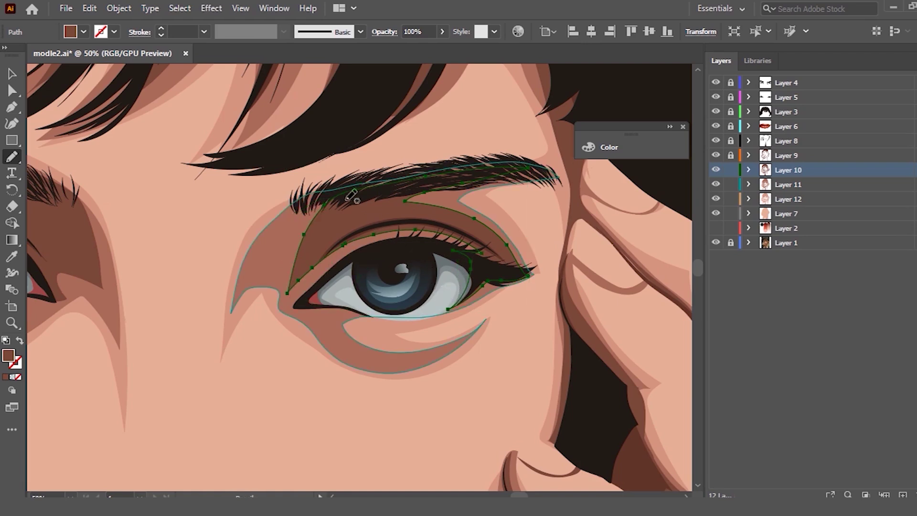
pyautogui.moveTo(327, 197)
pyautogui.mouseDown()
pyautogui.moveTo(247, 281)
pyautogui.moveTo(287, 291)
pyautogui.moveTo(354, 184)
pyautogui.moveTo(350, 244)
pyautogui.mouseUp()
# Step: Redraw the larger shadow's left edge along the eyebrow and its lower curve under the eye
pyautogui.click(12, 73)
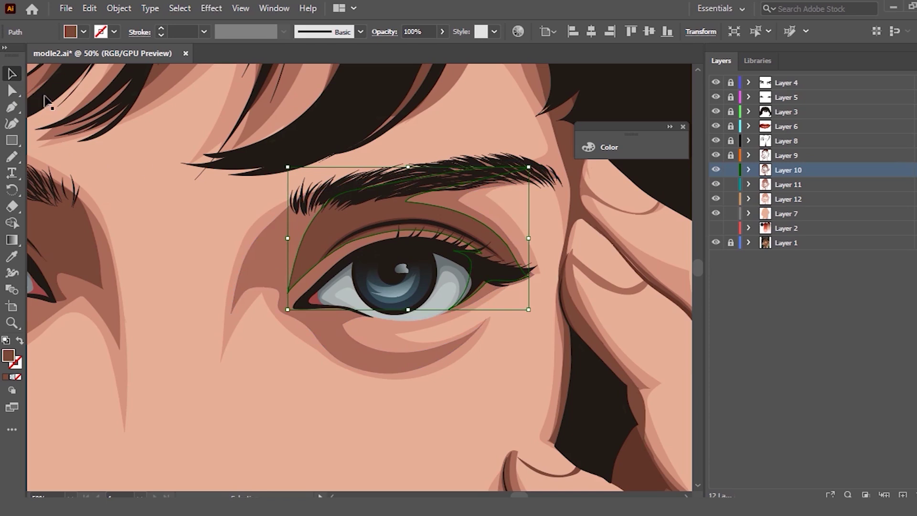
pyautogui.click(287, 265)
pyautogui.press('n')
pyautogui.moveTo(283, 307); pyautogui.dragTo(269, 293)
pyautogui.moveTo(263, 253); pyautogui.dragTo(339, 186)
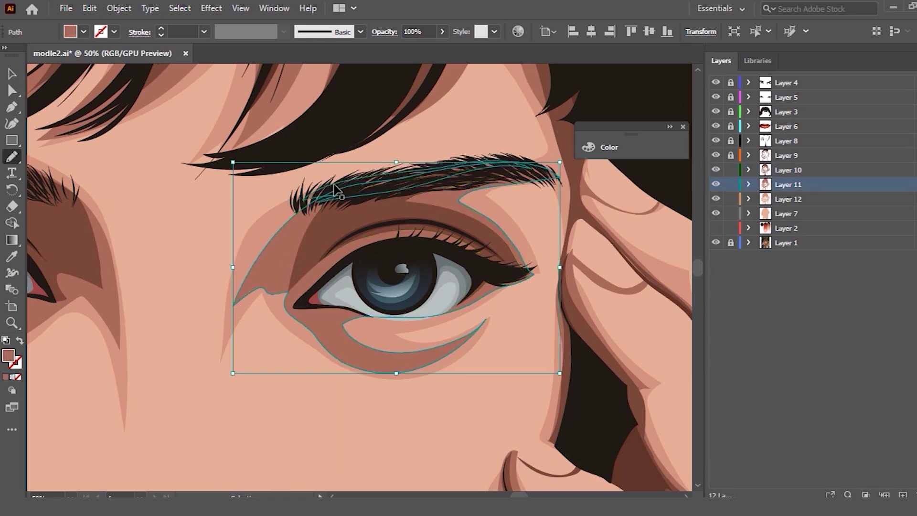
pyautogui.moveTo(301, 320); pyautogui.dragTo(240, 281)
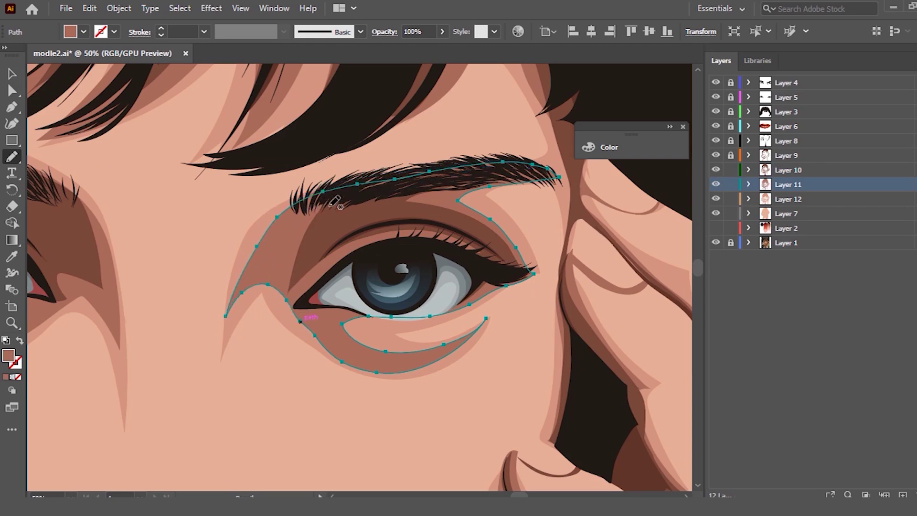
pyautogui.keyDown('alt'); pyautogui.scroll(-3, 530, 166); pyautogui.keyUp('alt')
pyautogui.keyDown('alt'); pyautogui.scroll(-2, 533, 165); pyautogui.keyUp('alt')
pyautogui.click(12, 74)
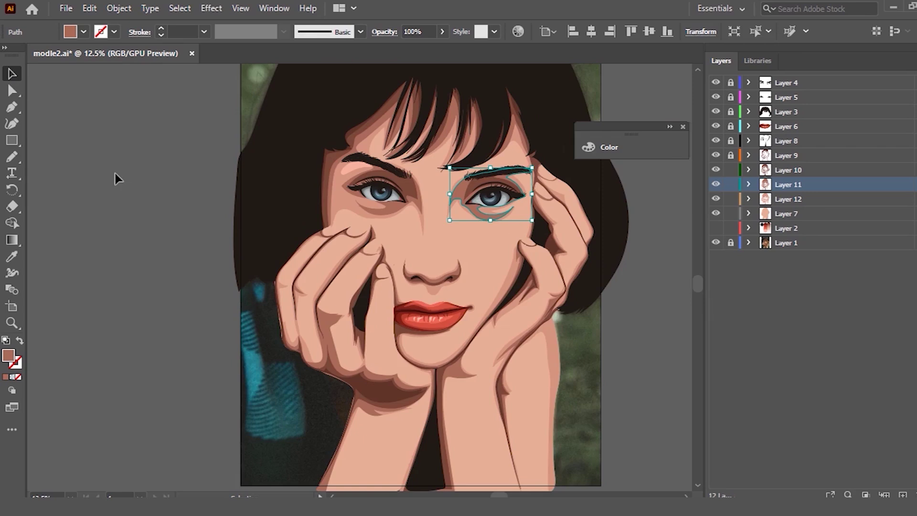
# Step: Redraw the left eye's eyeshadow top edge along the eyebrow and its point at the inner corner
pyautogui.click(116, 177)
pyautogui.keyDown('alt'); pyautogui.scroll(3, 432, 180); pyautogui.keyUp('alt')
pyautogui.keyDown('alt'); pyautogui.scroll(1, 361, 186); pyautogui.keyUp('alt')
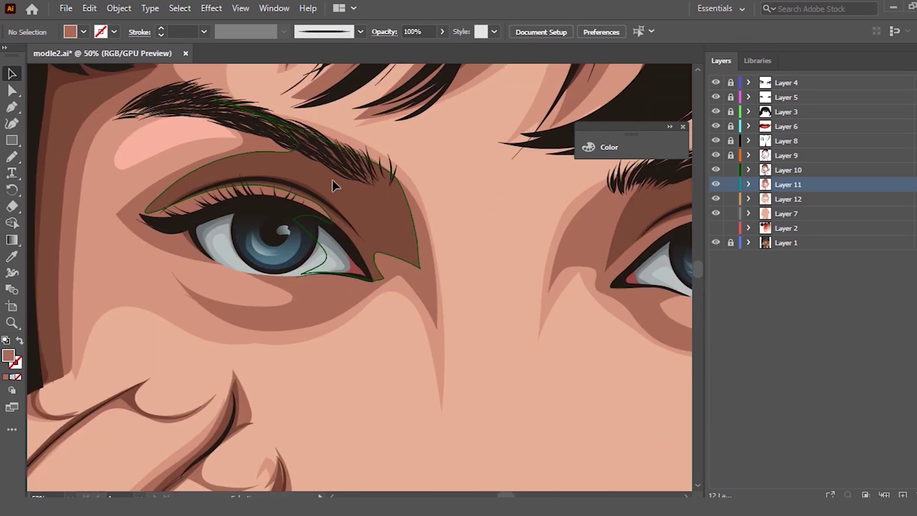
pyautogui.click(332, 179)
pyautogui.press('n')
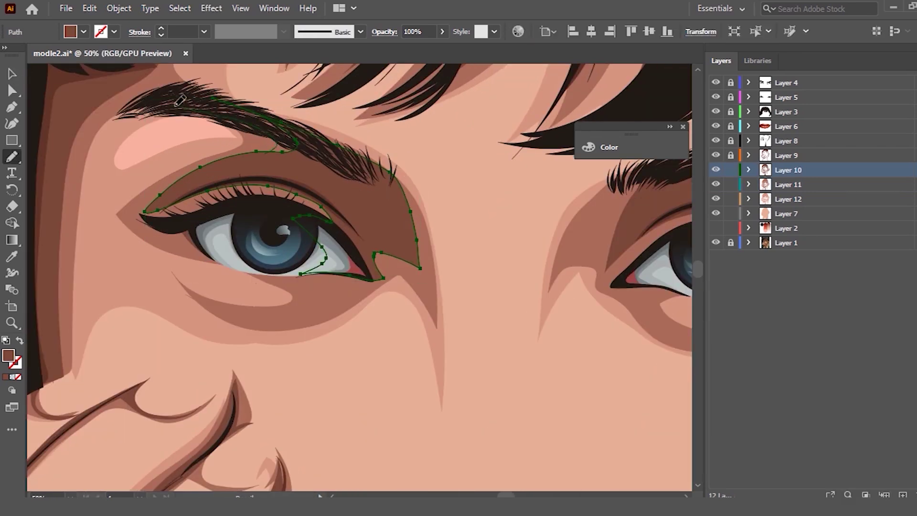
pyautogui.moveTo(396, 170); pyautogui.dragTo(334, 143)
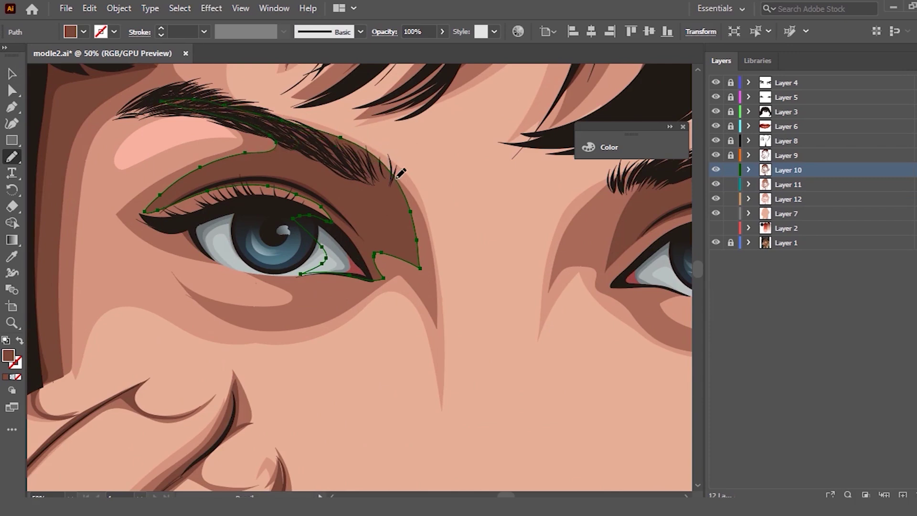
pyautogui.moveTo(385, 245)
pyautogui.mouseDown()
pyautogui.moveTo(434, 271)
pyautogui.moveTo(394, 171)
pyautogui.mouseUp()
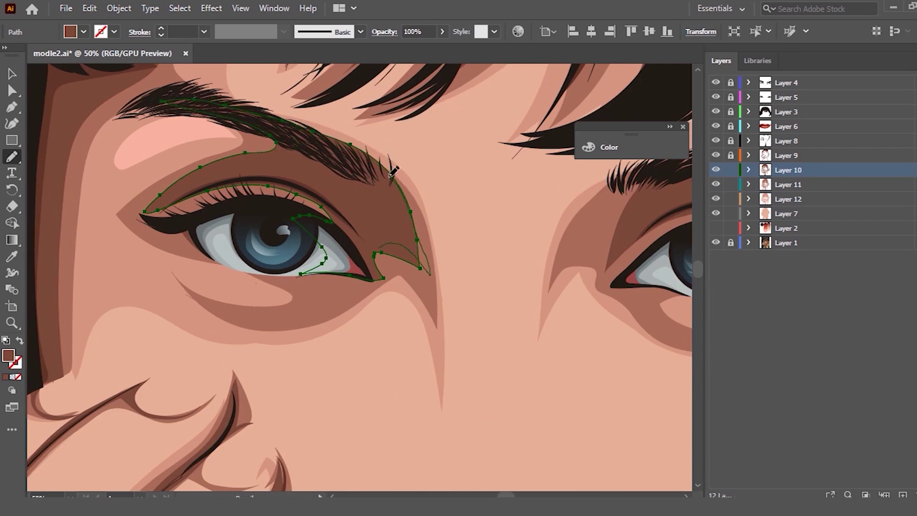
pyautogui.moveTo(364, 221); pyautogui.dragTo(382, 280)
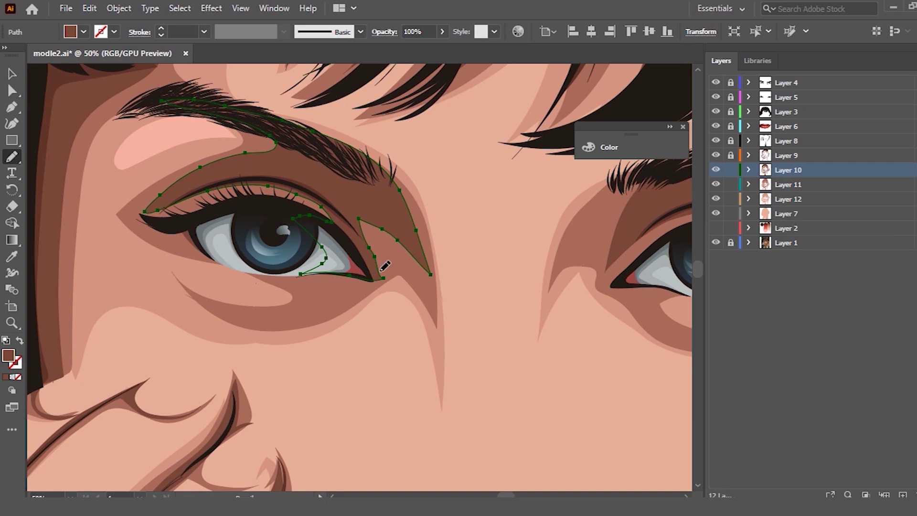
pyautogui.moveTo(376, 209); pyautogui.dragTo(426, 266)
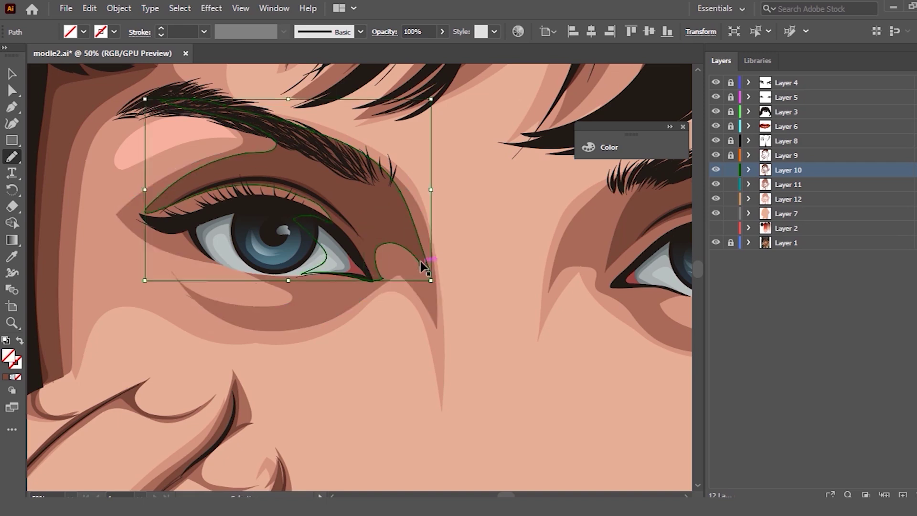
pyautogui.moveTo(375, 211)
pyautogui.mouseDown()
pyautogui.moveTo(389, 273)
pyautogui.moveTo(287, 275)
pyautogui.mouseUp()
pyautogui.moveTo(365, 201)
pyautogui.mouseDown()
pyautogui.moveTo(417, 255)
pyautogui.moveTo(379, 253)
pyautogui.moveTo(405, 189)
pyautogui.mouseUp()
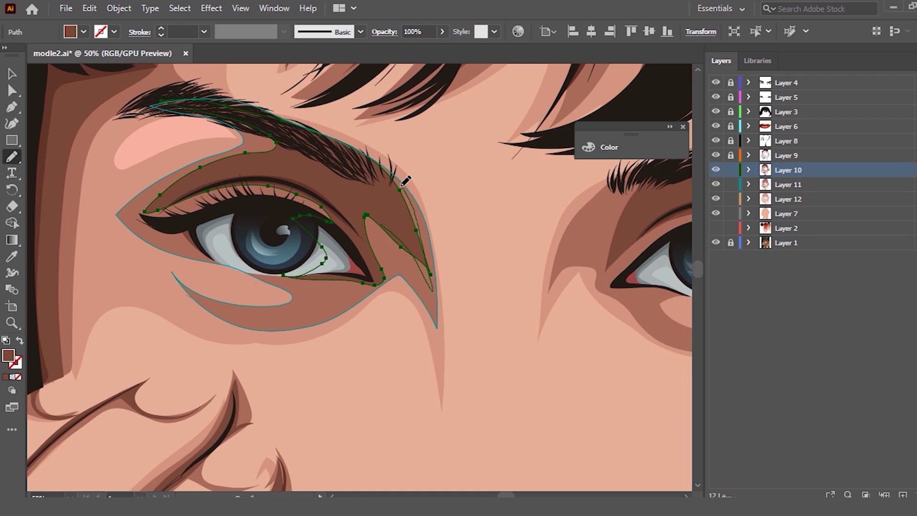
pyautogui.hotkey('ctrl', '-')
pyautogui.hotkey('ctrl', '-')
pyautogui.hotkey('ctrl', '-')
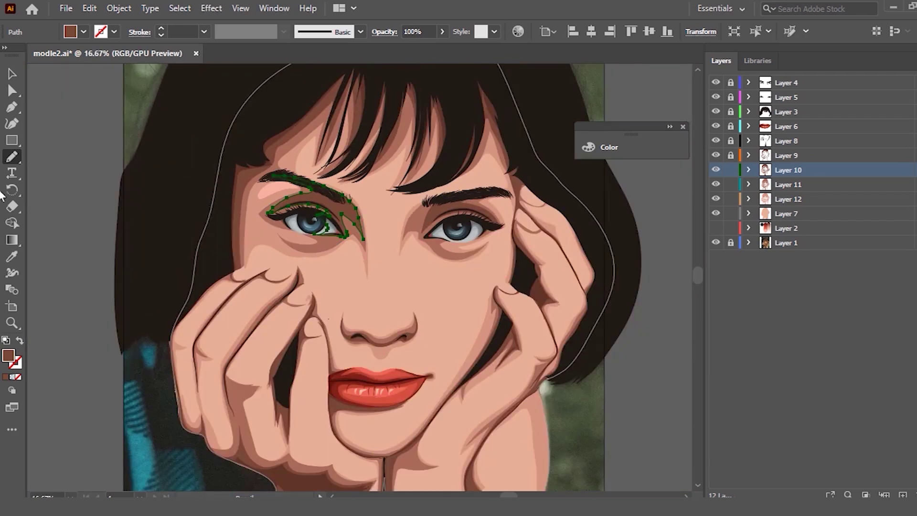
# Step: Redraw the forehead skin shape's edge along the bangs more smoothly
pyautogui.press('v')
pyautogui.click(164, 113)
pyautogui.hotkey('ctrl', '-')
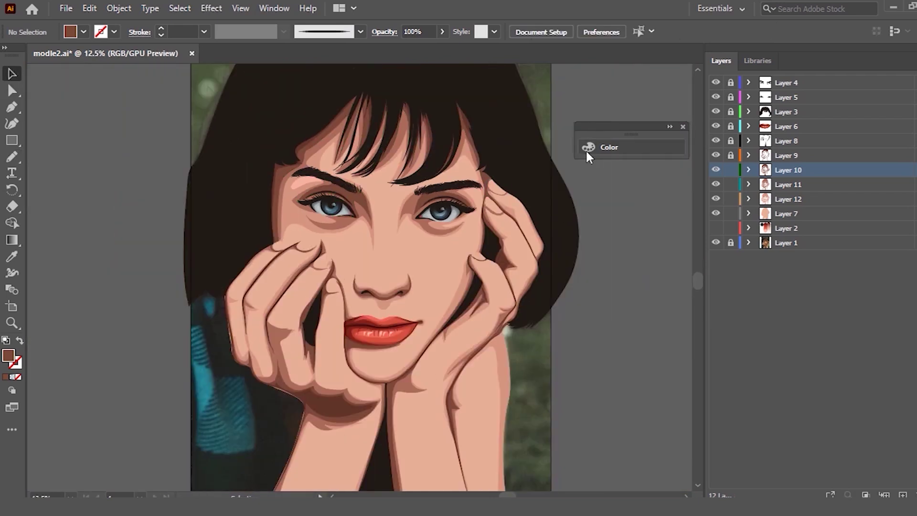
pyautogui.hotkey('ctrl', '+')
pyautogui.hotkey('ctrl', '+')
pyautogui.click(333, 130)
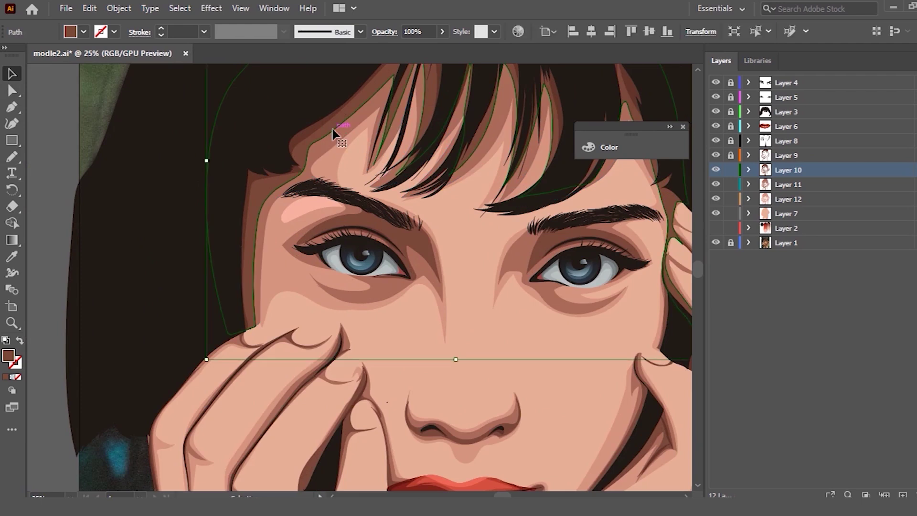
pyautogui.press('n')
pyautogui.moveTo(393, 74); pyautogui.dragTo(275, 199)
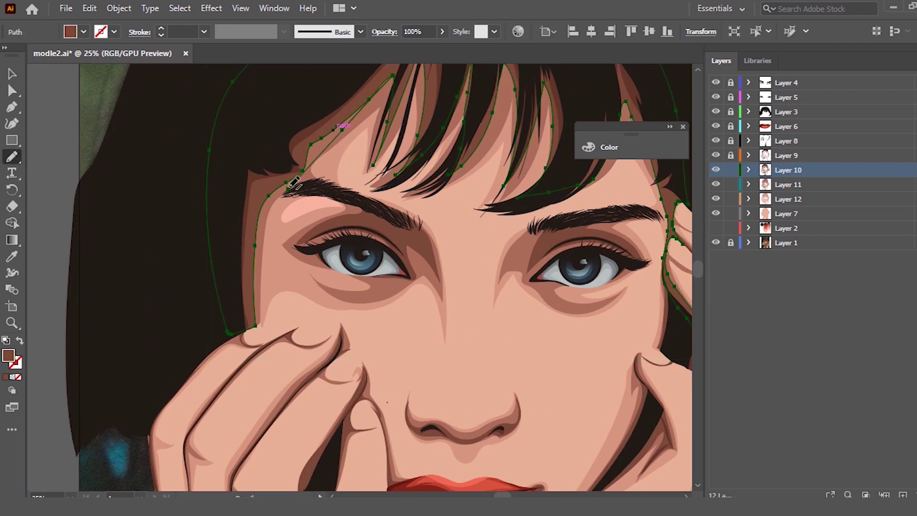
pyautogui.moveTo(371, 101)
pyautogui.mouseDown()
pyautogui.moveTo(390, 75)
pyautogui.moveTo(268, 203)
pyautogui.mouseUp()
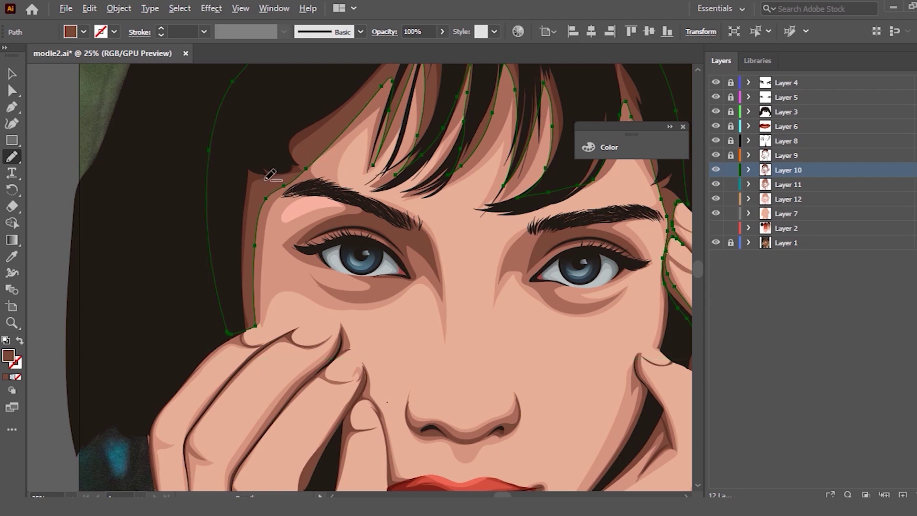
pyautogui.hotkey('ctrl', '-')
# Step: Reshape the shading around the left-hand eye and redraw the left cheek's outer edge
pyautogui.click(12, 74)
pyautogui.click(265, 216)
pyautogui.scroll(2, 352, 276)
pyautogui.scroll(1, 286, 262)
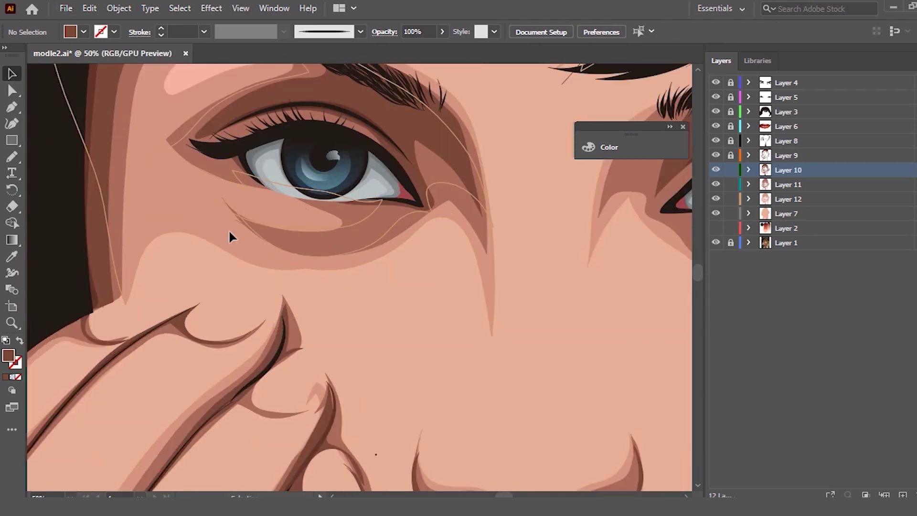
pyautogui.click(229, 229)
pyautogui.press('n')
pyautogui.moveTo(315, 256); pyautogui.dragTo(422, 214)
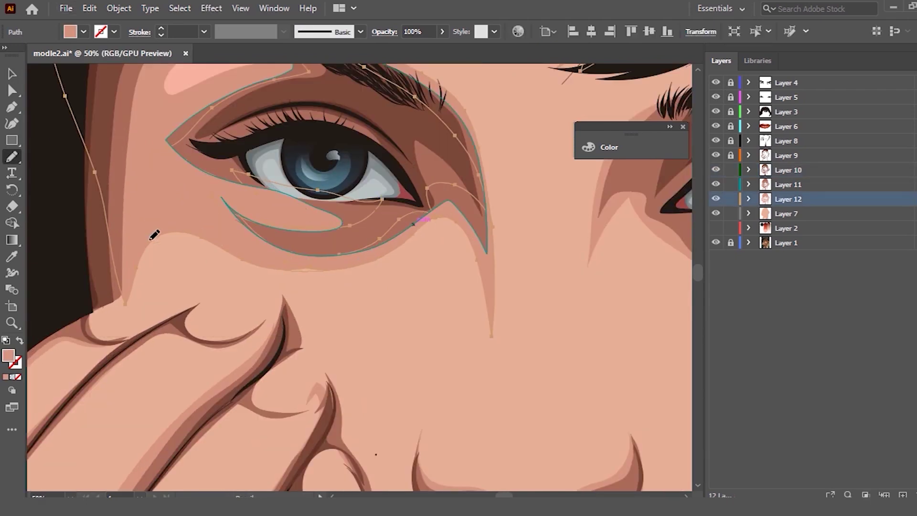
pyautogui.moveTo(117, 272); pyautogui.dragTo(106, 201)
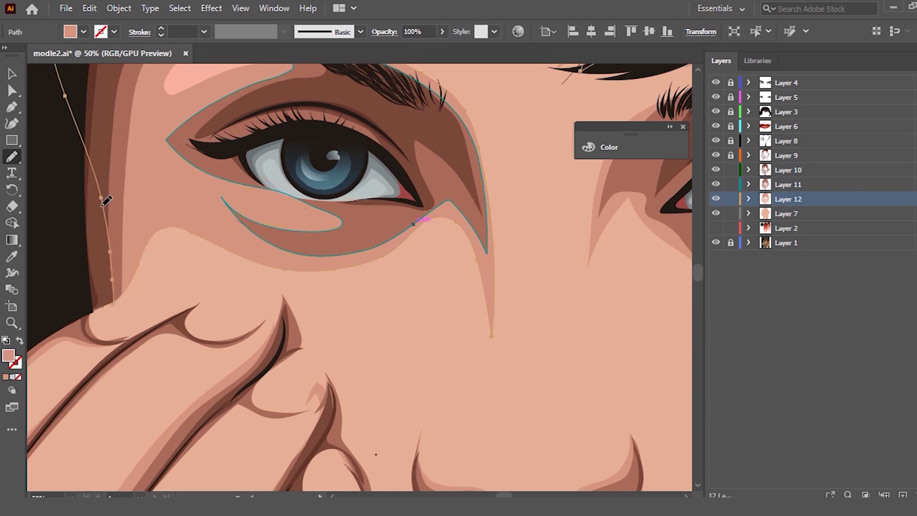
pyautogui.scroll(-1, 179, 191)
pyautogui.scroll(-1, 205, 212)
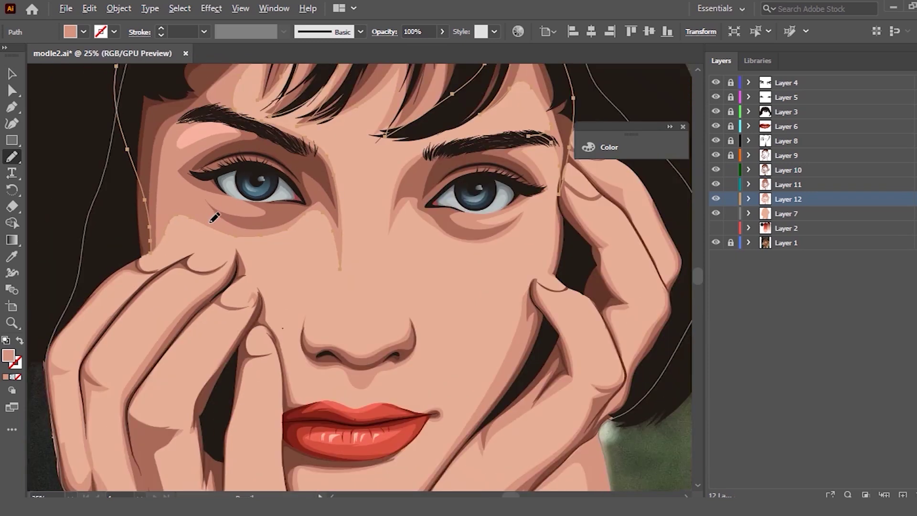
pyautogui.scroll(2, 297, 234)
pyautogui.scroll(-1, 297, 234)
pyautogui.press('v')
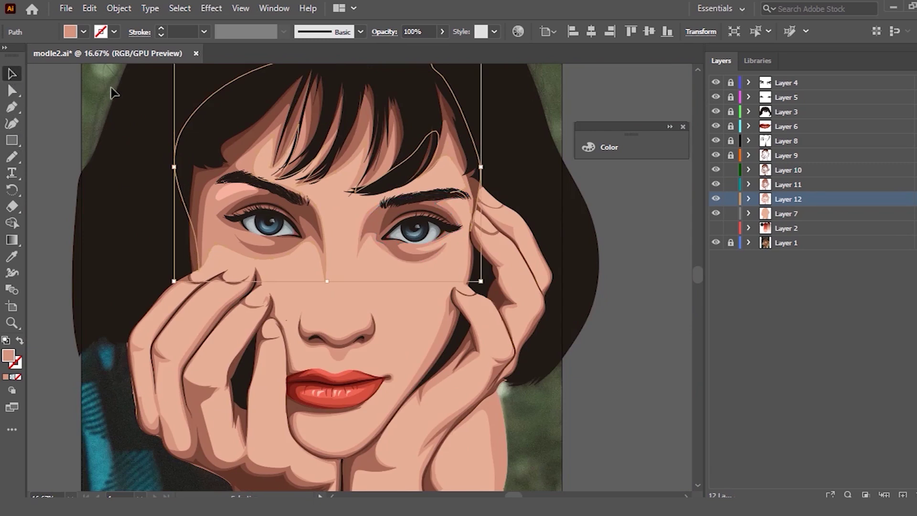
# Step: Redraw the hair tip above the left eyebrow down to the brow
pyautogui.hotkey('ctrl', 'shift', 'a')
pyautogui.scroll(2, 277, 129)
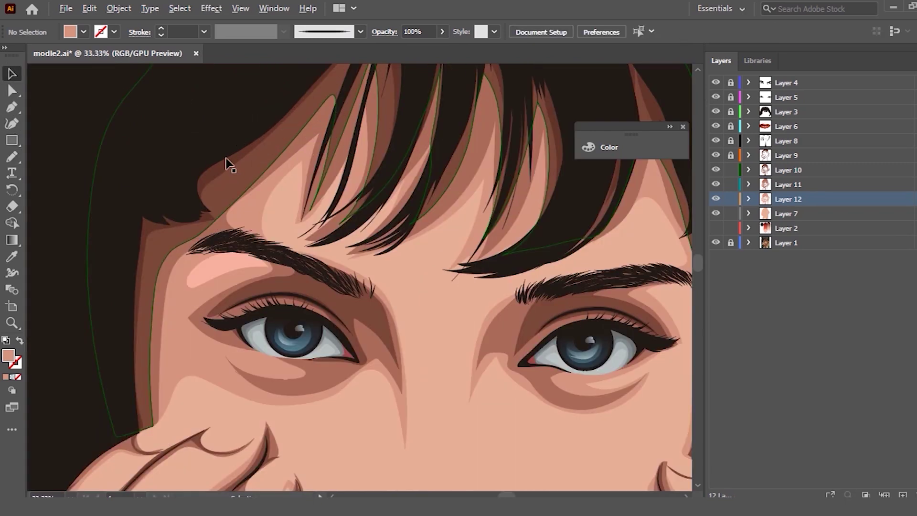
pyautogui.click(276, 168)
pyautogui.press('n')
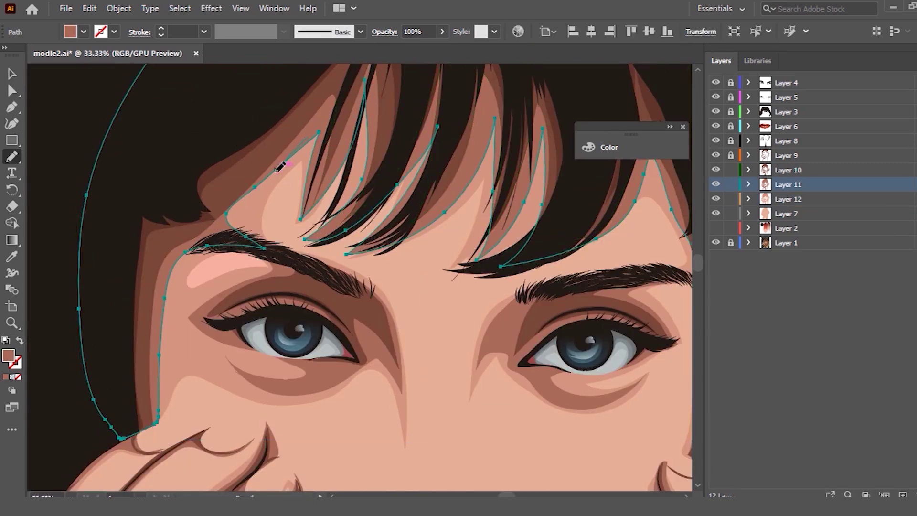
pyautogui.moveTo(249, 231); pyautogui.dragTo(268, 246)
pyautogui.moveTo(268, 189); pyautogui.dragTo(314, 130)
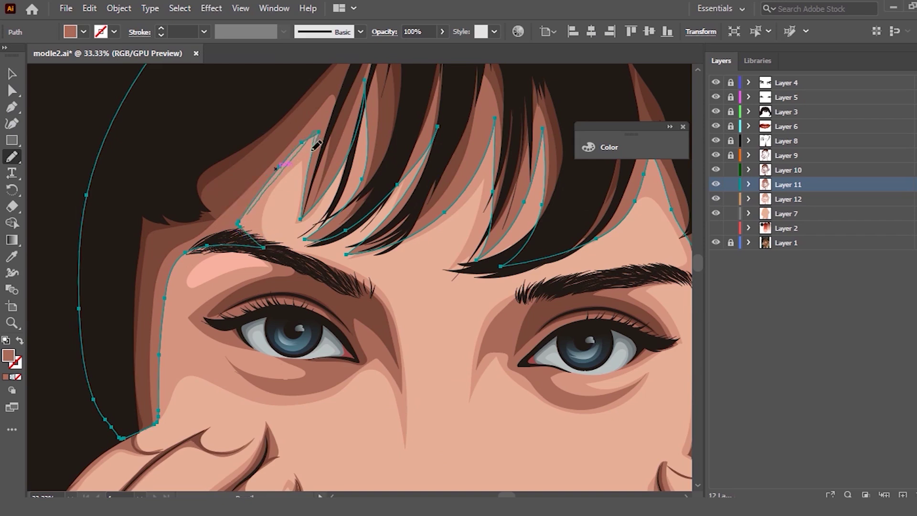
pyautogui.hotkey('ctrl', '-')
pyautogui.hotkey('ctrl', '-')
pyautogui.hotkey('ctrl', '-')
pyautogui.press('v')
pyautogui.click(485, 363)
pyautogui.keyDown('alt'); pyautogui.scroll(3, 478, 344); pyautogui.keyUp('alt')
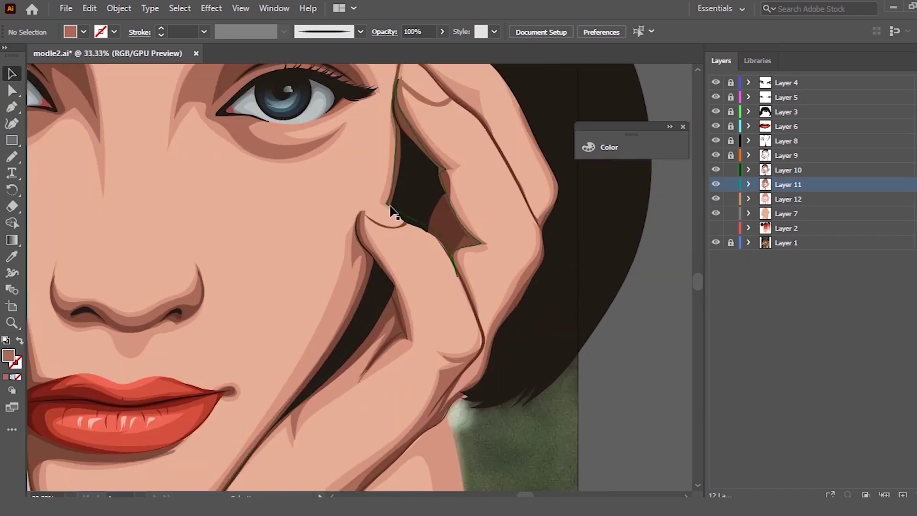
# Step: Redraw the cheek shadow beside the right-hand fingers with smoother edges using the Pencil
pyautogui.click(358, 288)
pyautogui.press('n')
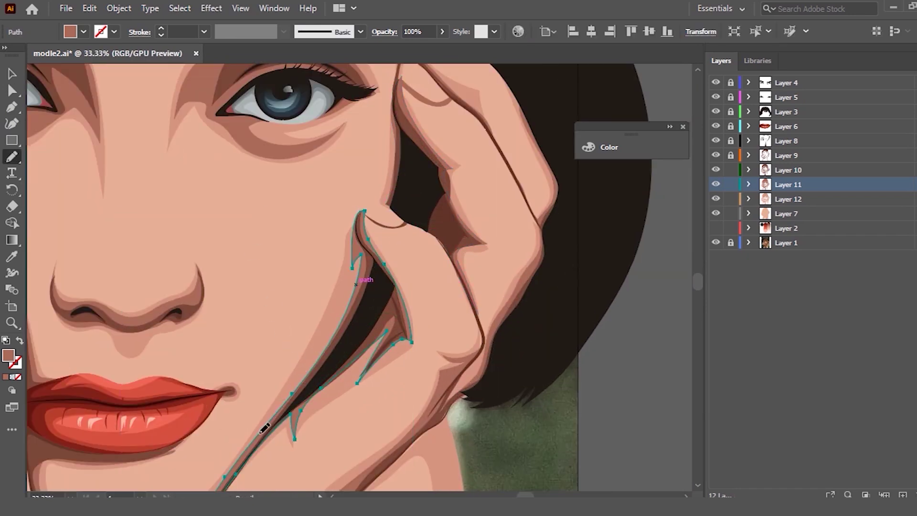
pyautogui.moveTo(299, 374); pyautogui.dragTo(349, 295)
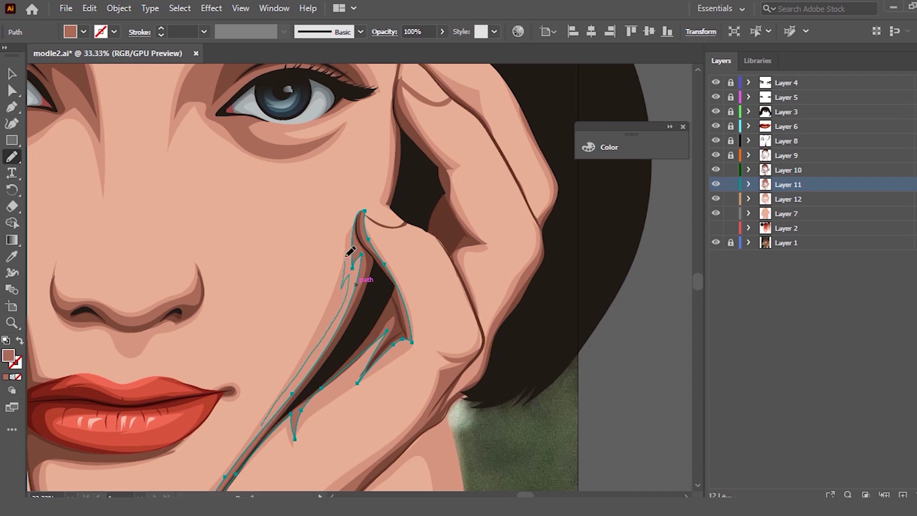
pyautogui.moveTo(346, 259)
pyautogui.mouseDown()
pyautogui.moveTo(357, 216)
pyautogui.moveTo(357, 254)
pyautogui.mouseUp()
pyautogui.moveTo(298, 384); pyautogui.dragTo(243, 457)
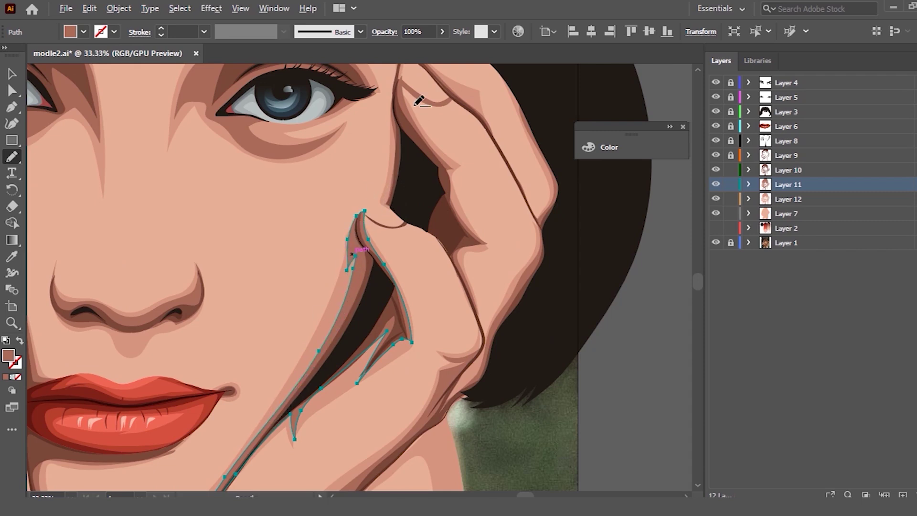
pyautogui.hotkey('ctrl', '+')
# Step: Retrace the dark shadow's edge along the finger and down through the notch
pyautogui.press('v')
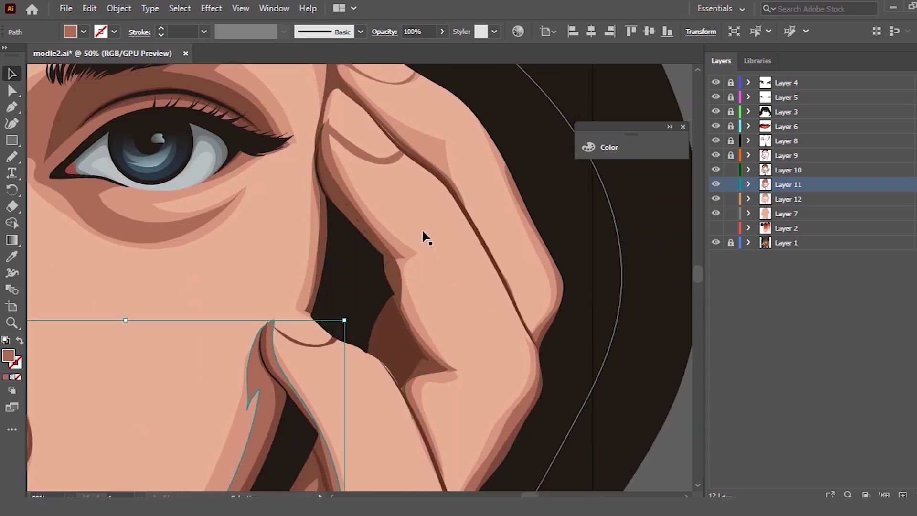
pyautogui.click(394, 252)
pyautogui.press('n')
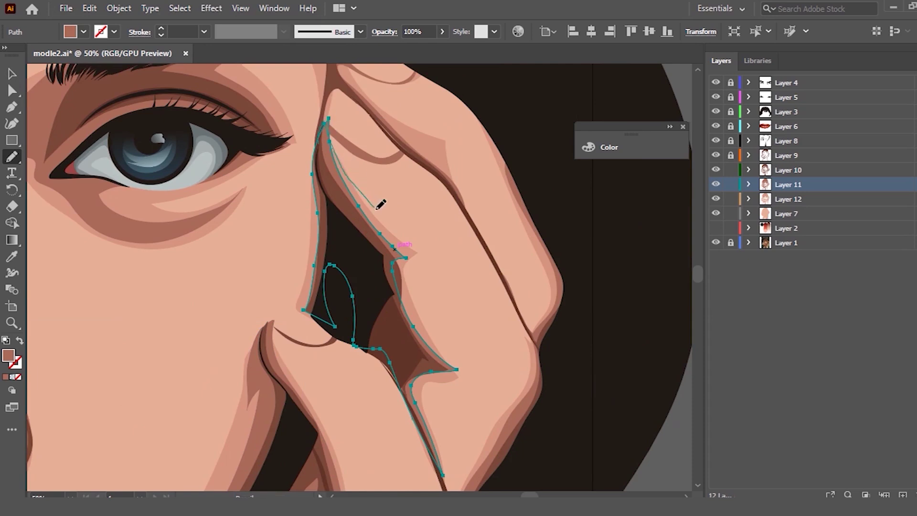
pyautogui.moveTo(420, 242); pyautogui.dragTo(417, 244)
pyautogui.moveTo(359, 185)
pyautogui.mouseDown()
pyautogui.moveTo(422, 248)
pyautogui.moveTo(421, 302)
pyautogui.moveTo(478, 368)
pyautogui.moveTo(422, 382)
pyautogui.mouseUp()
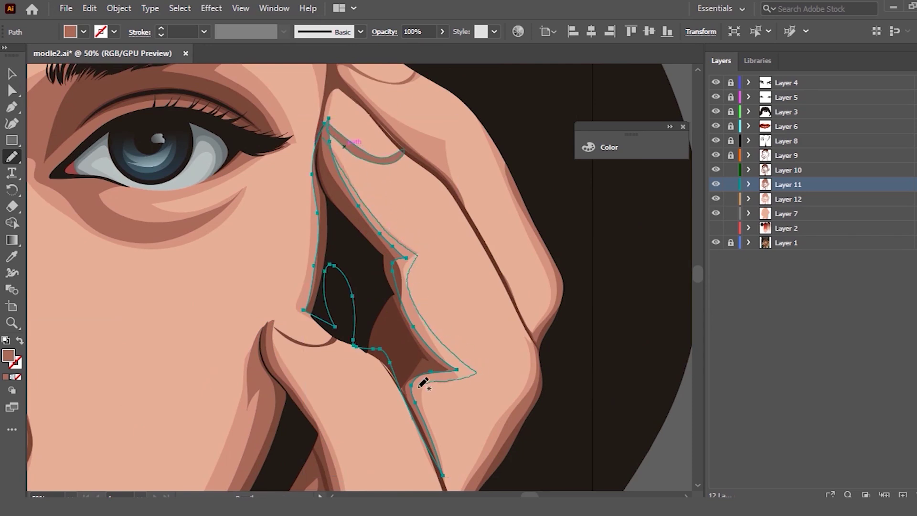
pyautogui.moveTo(440, 471); pyautogui.dragTo(440, 472)
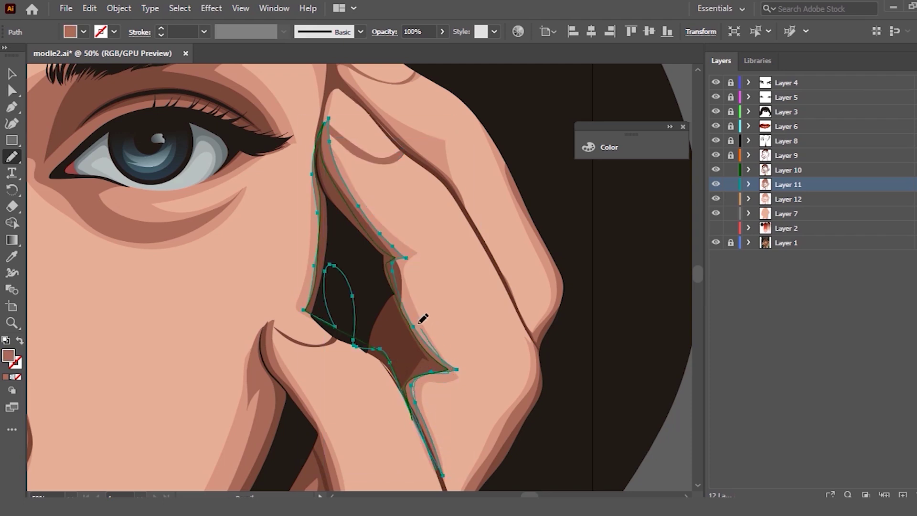
# Step: Smooth the dark shadow's upper right, right and left finger edges
pyautogui.moveTo(319, 140)
pyautogui.mouseDown()
pyautogui.moveTo(362, 208)
pyautogui.moveTo(332, 129)
pyautogui.mouseUp()
pyautogui.moveTo(323, 189); pyautogui.dragTo(324, 219)
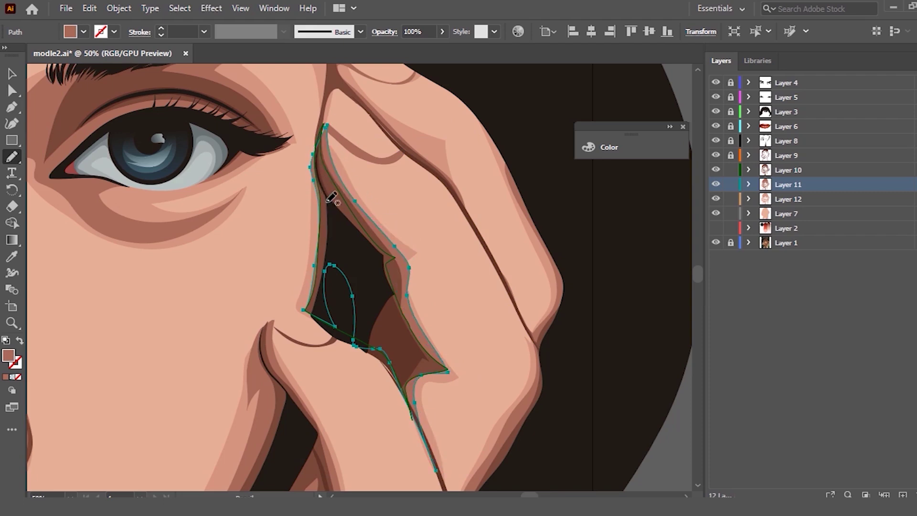
pyautogui.moveTo(315, 163); pyautogui.dragTo(311, 276)
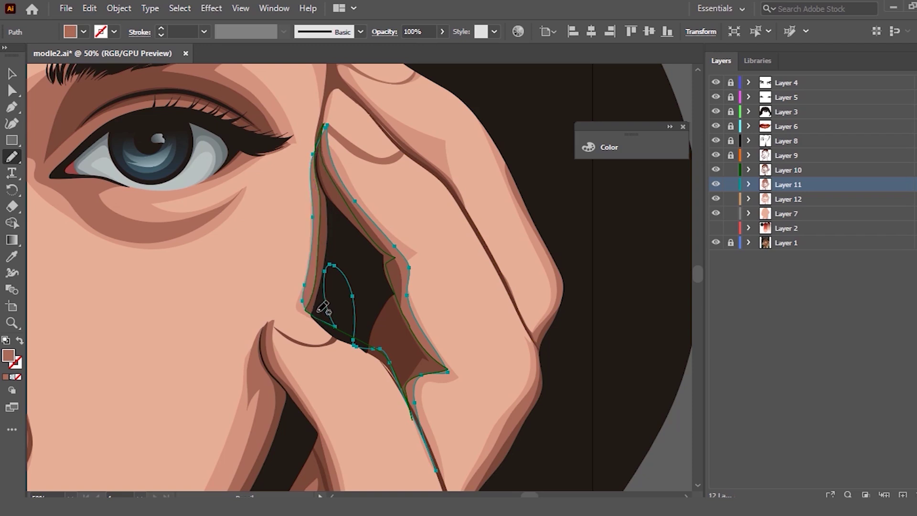
pyautogui.moveTo(315, 308)
pyautogui.mouseDown()
pyautogui.moveTo(323, 315)
pyautogui.moveTo(305, 286)
pyautogui.mouseUp()
# Step: Reshape the Layer 12 finger outline down to its tip, then zoom out and deselect
pyautogui.press('v')
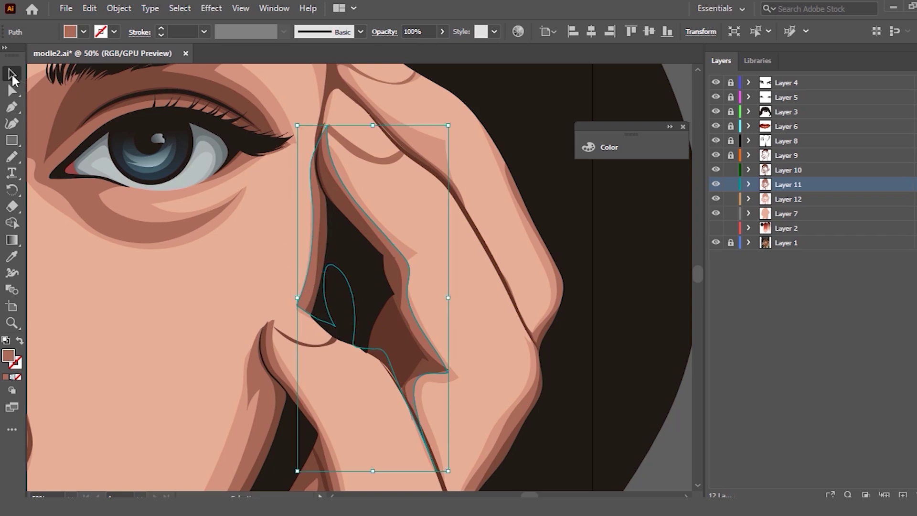
pyautogui.click(409, 253)
pyautogui.press('n')
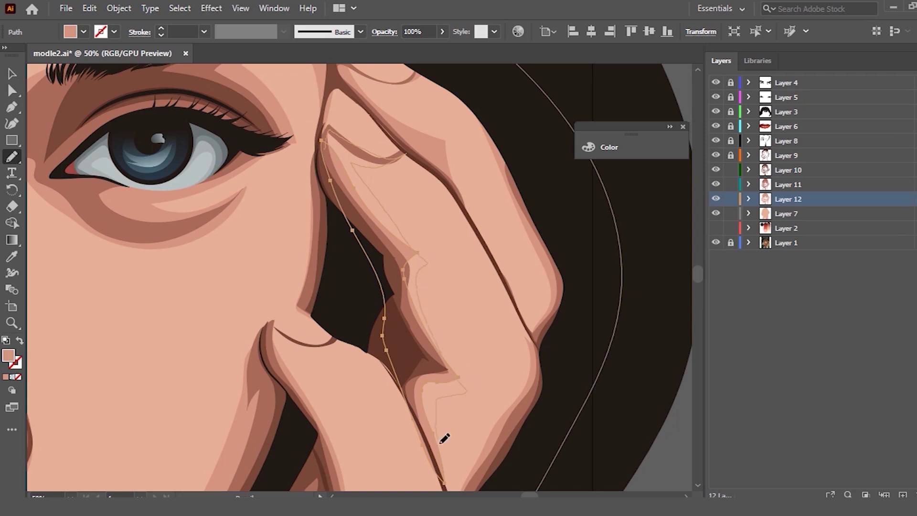
pyautogui.moveTo(443, 435); pyautogui.dragTo(439, 453)
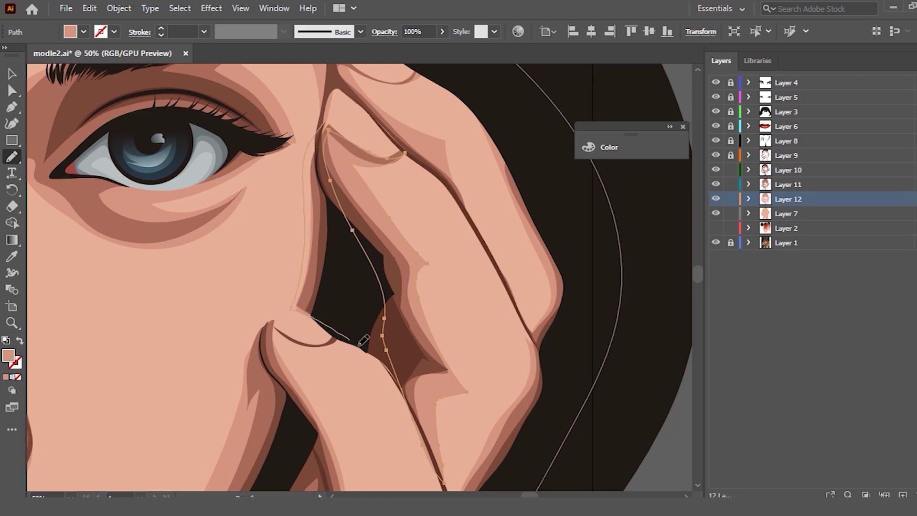
pyautogui.moveTo(293, 308); pyautogui.dragTo(401, 387)
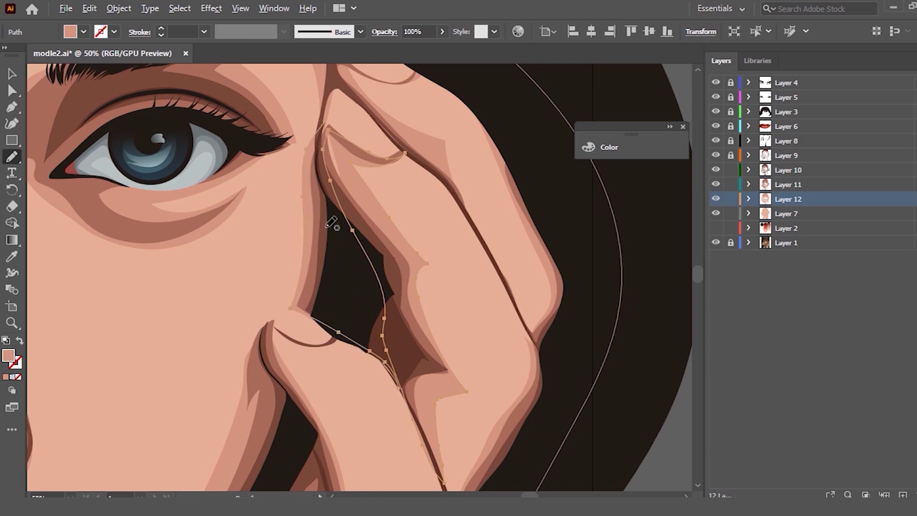
pyautogui.scroll(-2, 331, 222)
pyautogui.scroll(-1, 331, 223)
pyautogui.press('v')
pyautogui.click(524, 155)
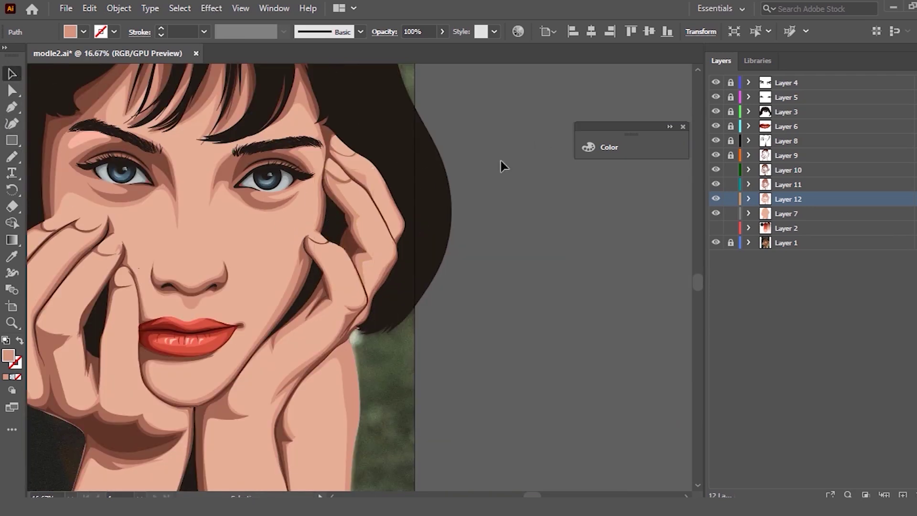
# Step: Retrace the finger outline's outer edge and top knuckle curve with the Pencil
pyautogui.scroll(4, 360, 184)
pyautogui.click(247, 181)
pyautogui.press('n')
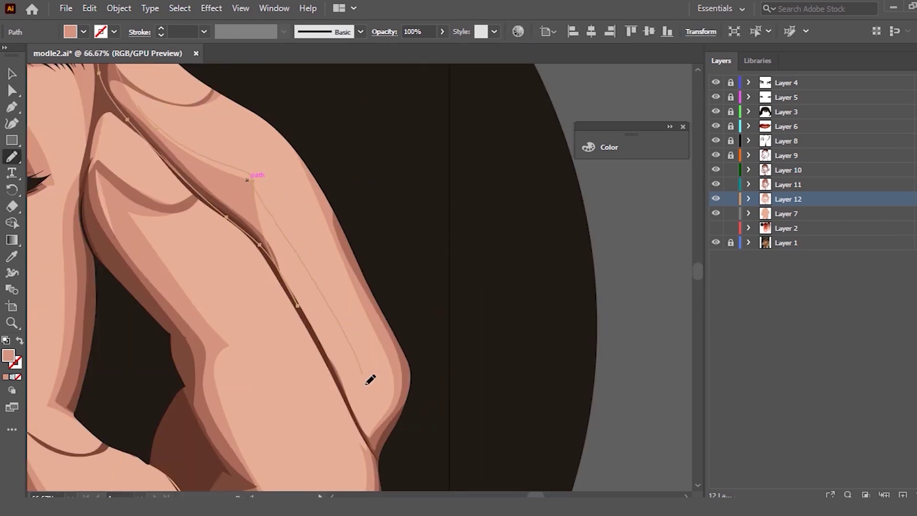
pyautogui.keyDown('ctrl'); pyautogui.click(378, 444); pyautogui.keyUp('ctrl')
pyautogui.moveTo(271, 263); pyautogui.dragTo(303, 319)
pyautogui.moveTo(337, 371); pyautogui.dragTo(340, 378)
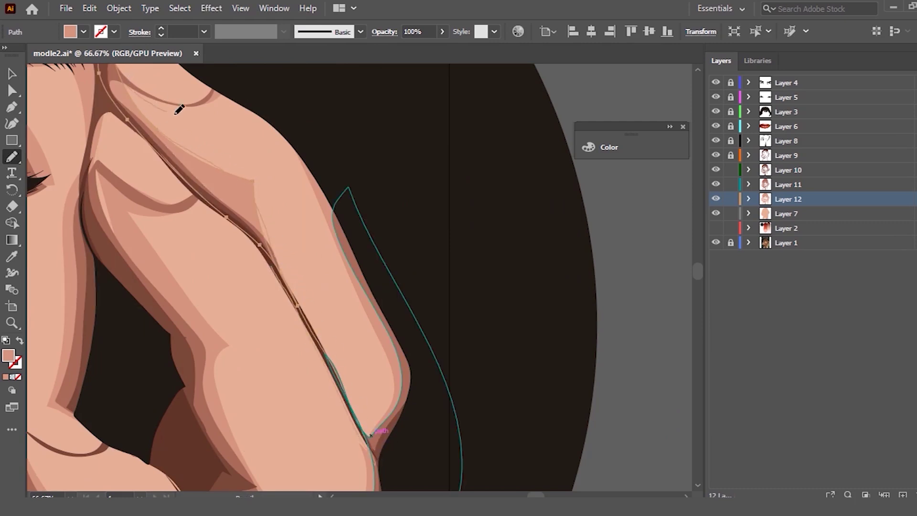
pyautogui.moveTo(117, 69); pyautogui.dragTo(151, 105)
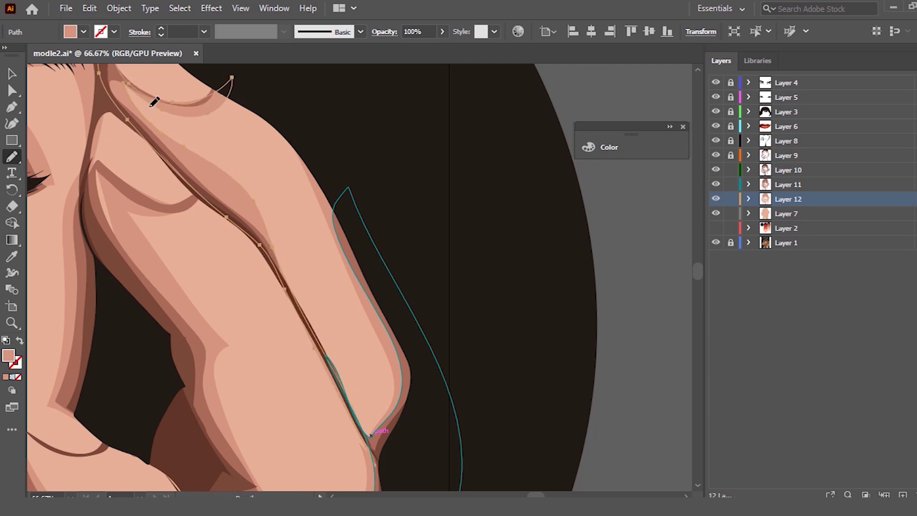
pyautogui.moveTo(214, 95); pyautogui.dragTo(317, 188)
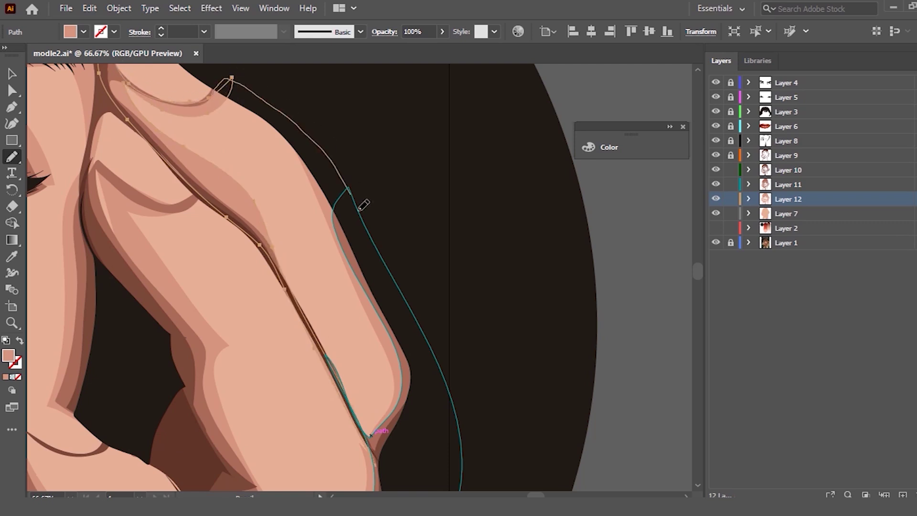
pyautogui.moveTo(228, 112); pyautogui.dragTo(220, 128)
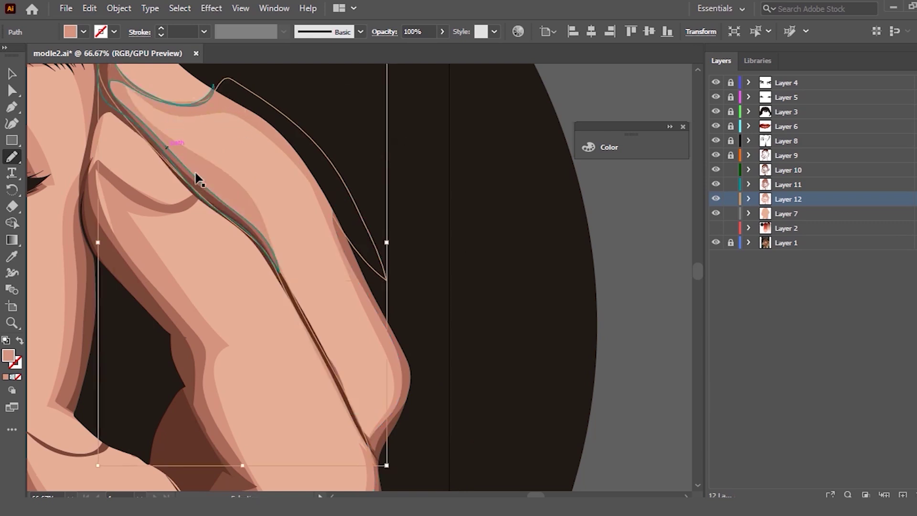
# Step: Undo a stray stroke and redraw the finger's dark crease line
pyautogui.scroll(-1, 222, 214)
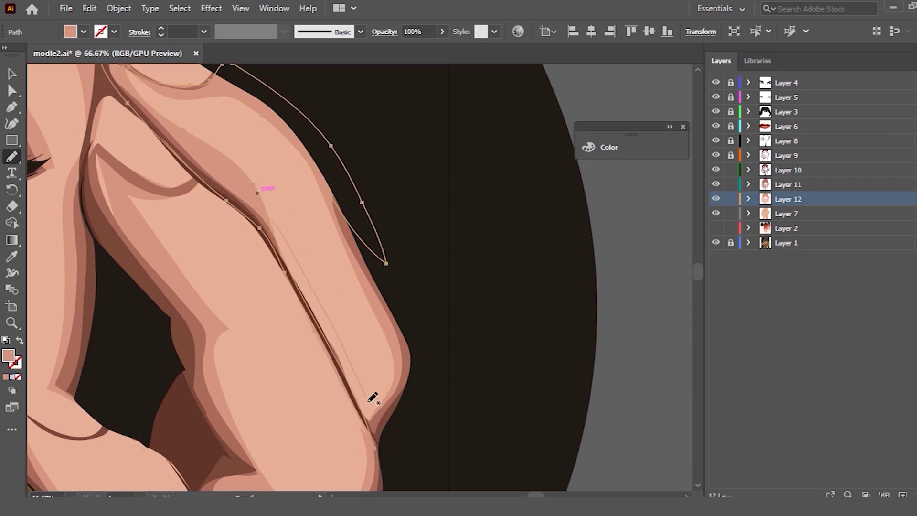
pyautogui.moveTo(372, 399)
pyautogui.mouseDown()
pyautogui.moveTo(270, 206)
pyautogui.moveTo(299, 245)
pyautogui.mouseUp()
pyautogui.moveTo(373, 407); pyautogui.dragTo(266, 225)
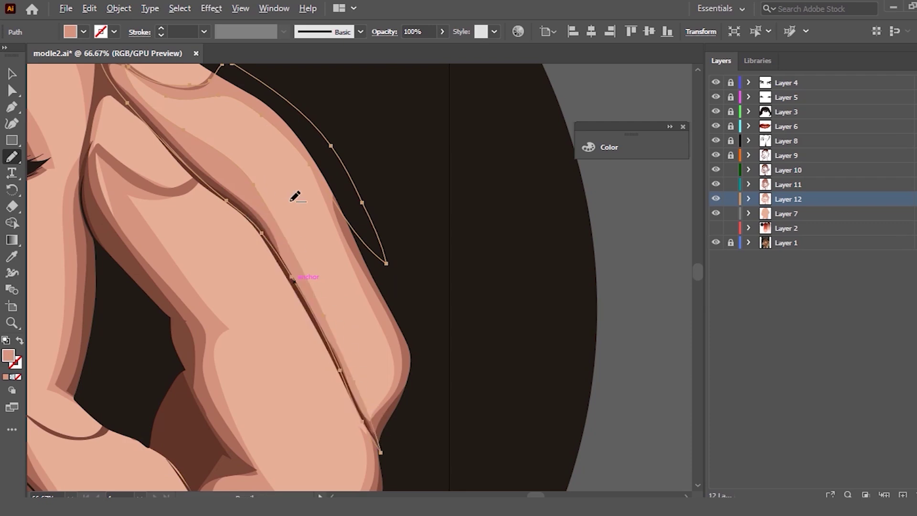
pyautogui.keyDown('alt'); pyautogui.scroll(-2, 294, 196); pyautogui.keyUp('alt')
pyautogui.keyDown('alt'); pyautogui.scroll(2, 225, 190); pyautogui.keyUp('alt')
# Step: Redraw the finger shape near the eye along the brow fold
pyautogui.press('v')
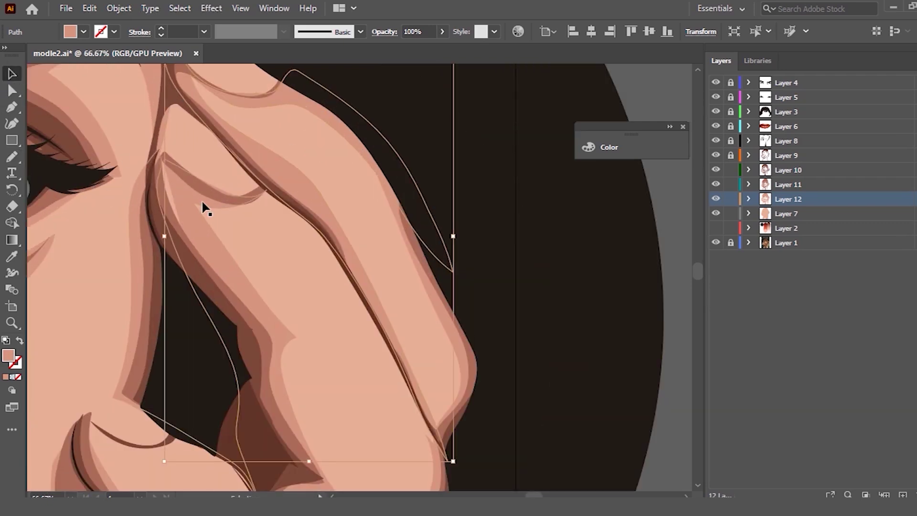
pyautogui.click(160, 198)
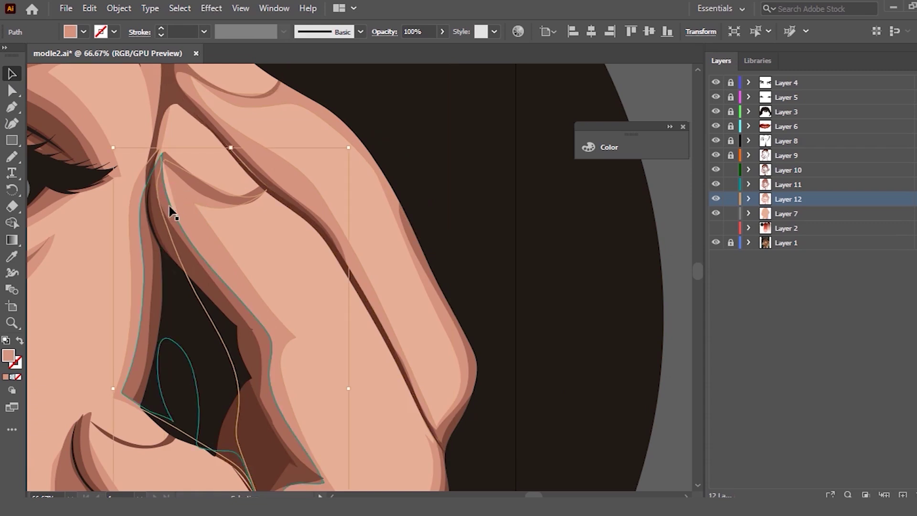
pyautogui.press('n')
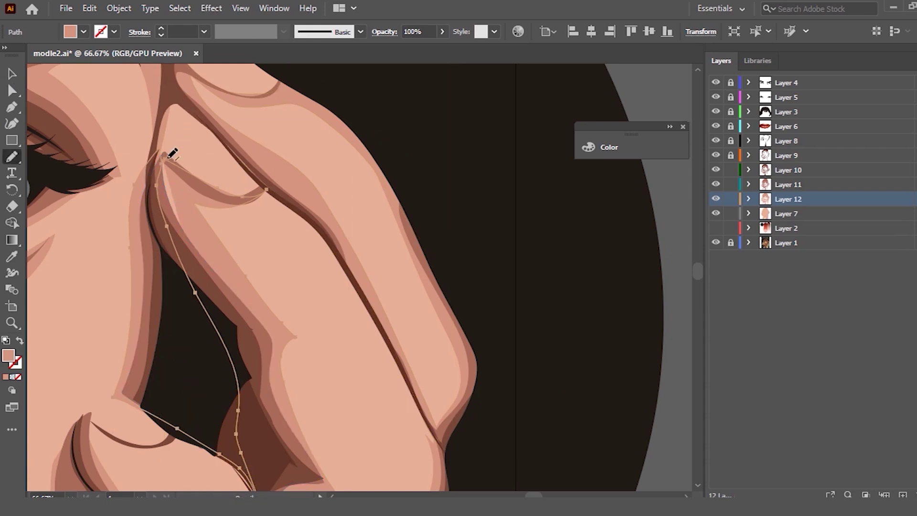
pyautogui.moveTo(154, 174); pyautogui.dragTo(184, 245)
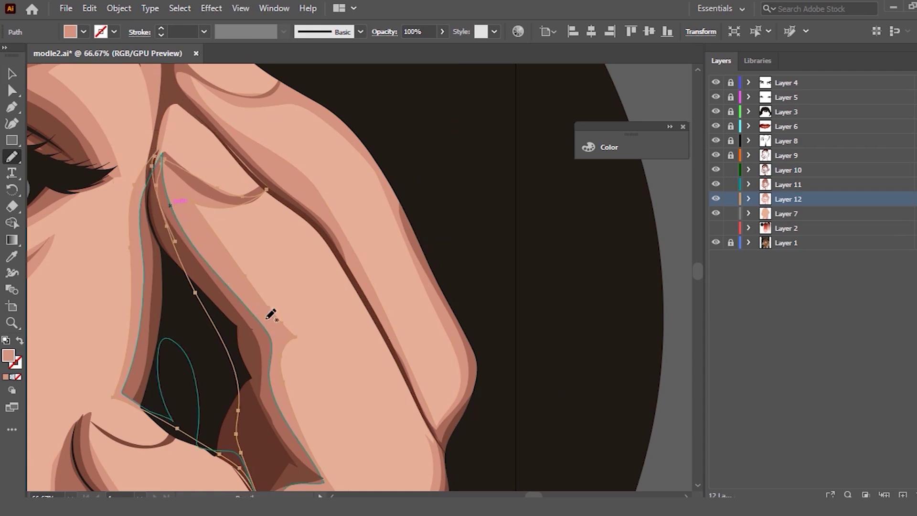
pyautogui.moveTo(190, 201); pyautogui.dragTo(264, 193)
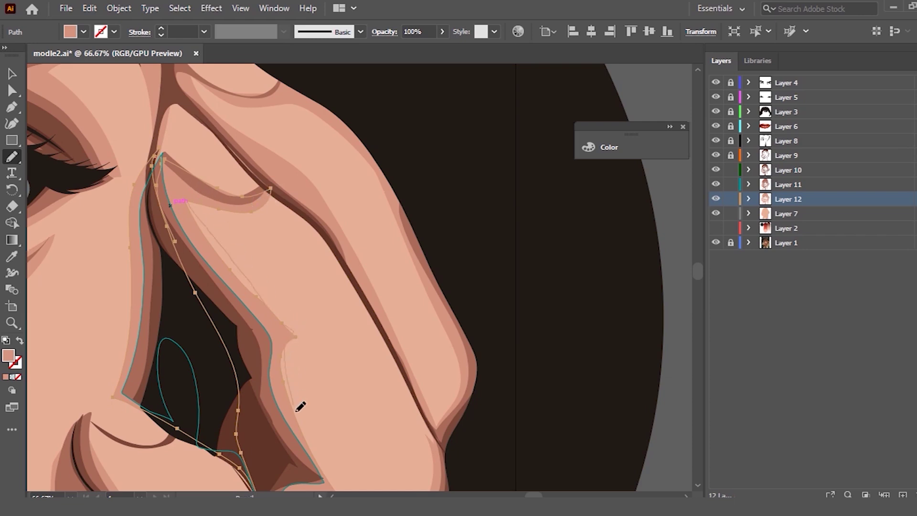
pyautogui.hotkey('ctrl', '-')
pyautogui.hotkey('ctrl', '-')
pyautogui.hotkey('ctrl', '-')
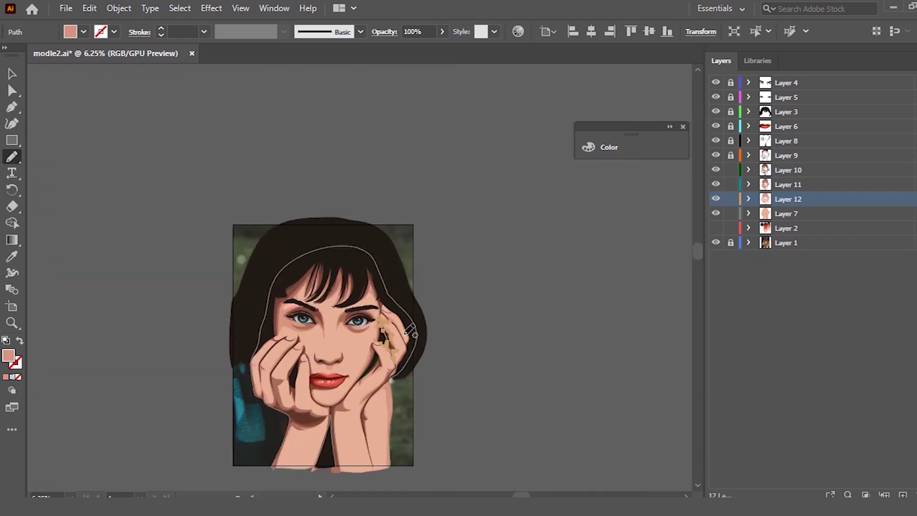
# Step: Smooth out the bump on the right-hand finger's edge
pyautogui.click(12, 74)
pyautogui.scroll(2, 399, 334)
pyautogui.scroll(2, 475, 280)
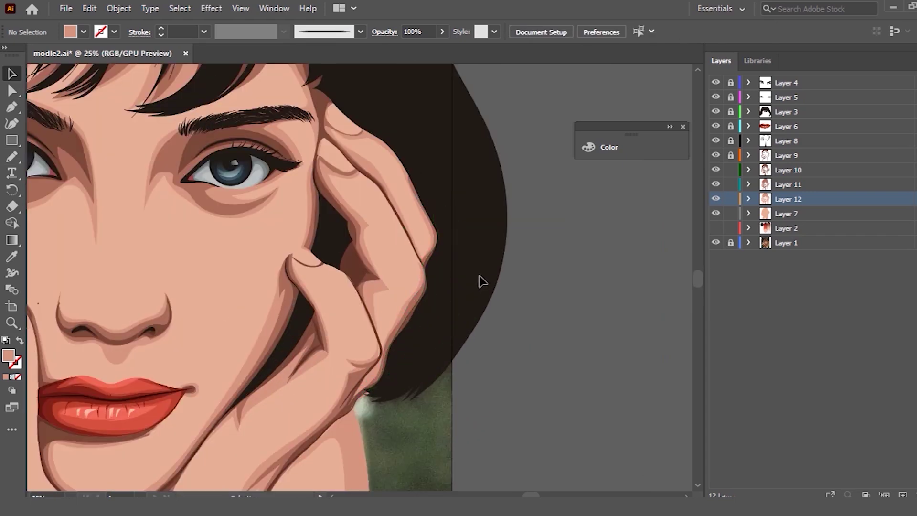
pyautogui.scroll(2, 386, 272)
pyautogui.click(348, 224)
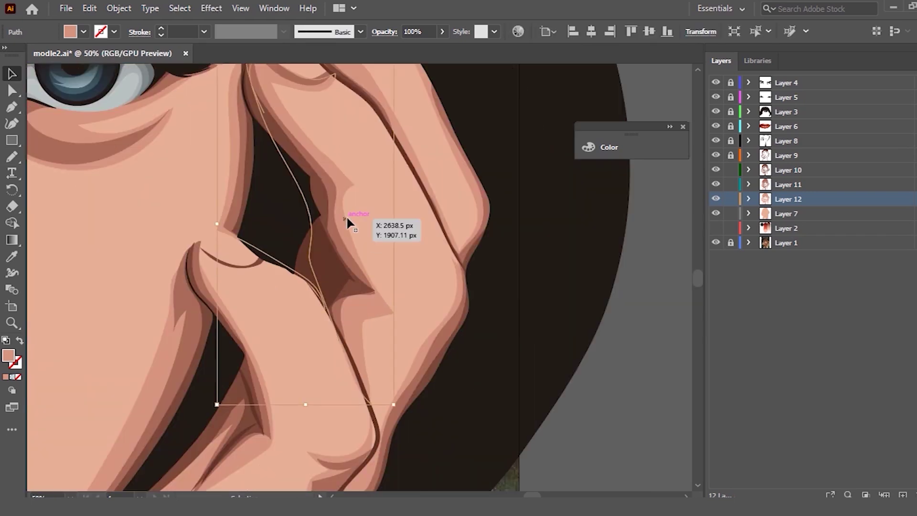
pyautogui.press('n')
pyautogui.moveTo(352, 229); pyautogui.dragTo(366, 371)
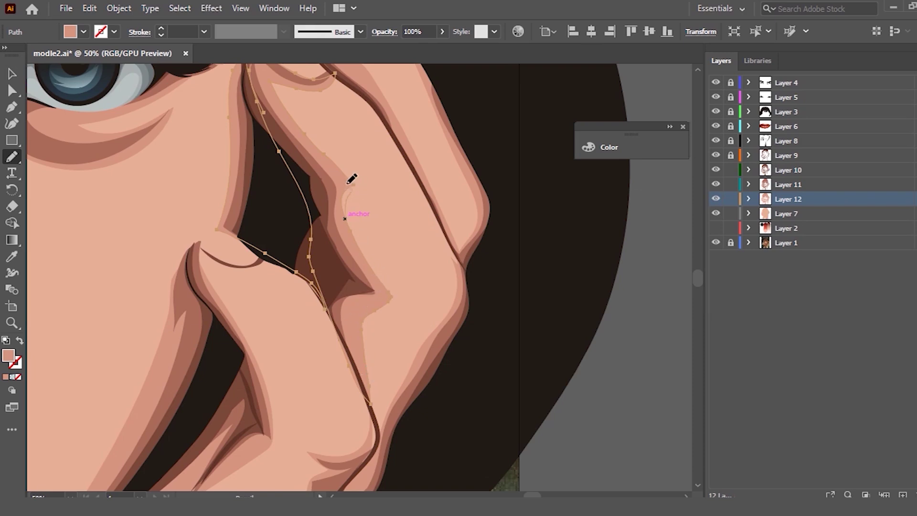
pyautogui.moveTo(308, 130); pyautogui.dragTo(324, 159)
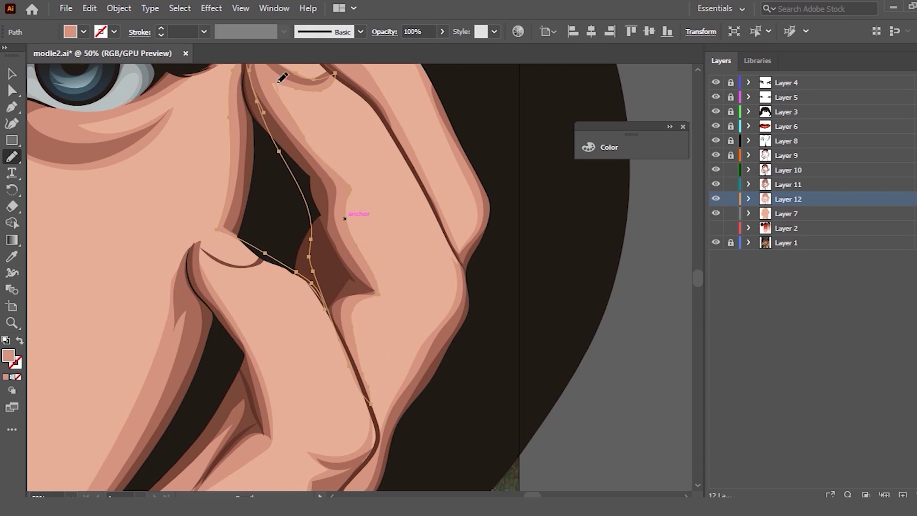
pyautogui.scroll(-1, 353, 212)
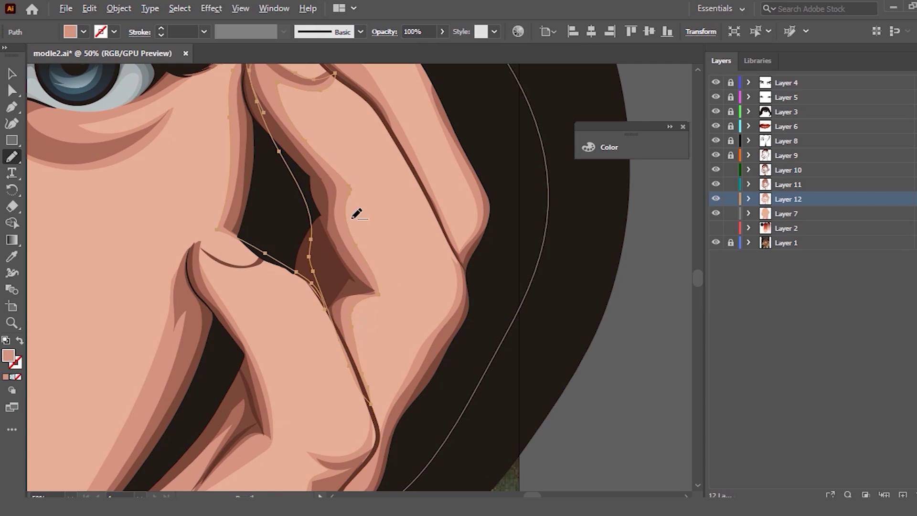
pyautogui.scroll(-2, 353, 212)
pyautogui.scroll(-1, 353, 212)
pyautogui.scroll(2, 356, 246)
pyautogui.scroll(-1, 356, 246)
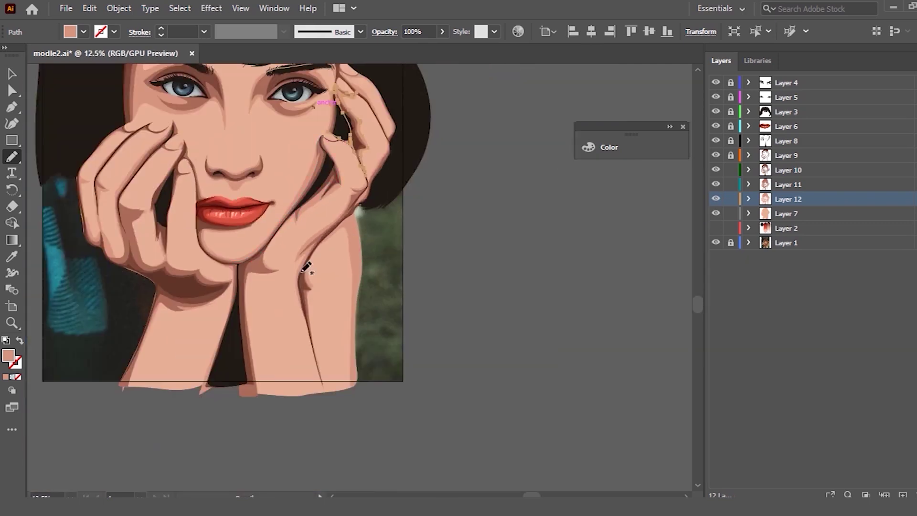
# Step: Redraw the skin shape's edge along the dark gap below the chin
pyautogui.scroll(1, 307, 266)
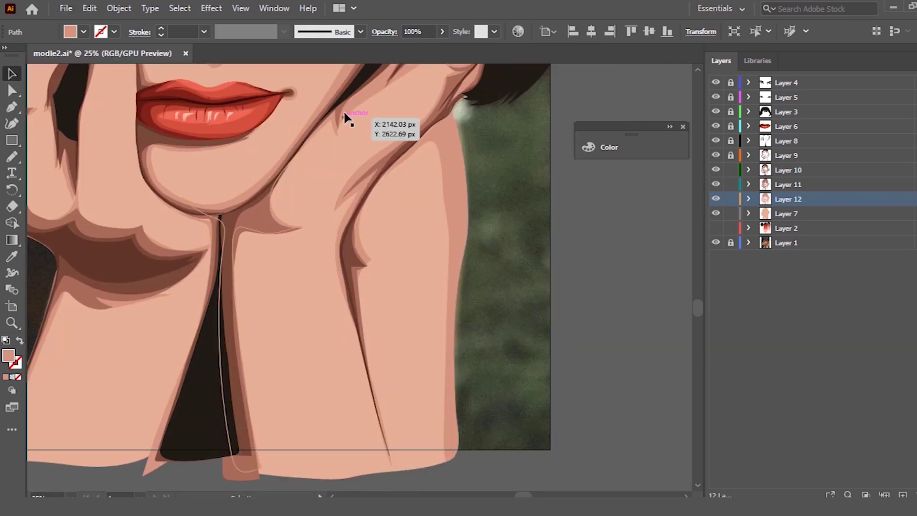
pyautogui.keyDown('ctrl'); pyautogui.click(353, 107); pyautogui.keyUp('ctrl')
pyautogui.moveTo(317, 123); pyautogui.dragTo(292, 181)
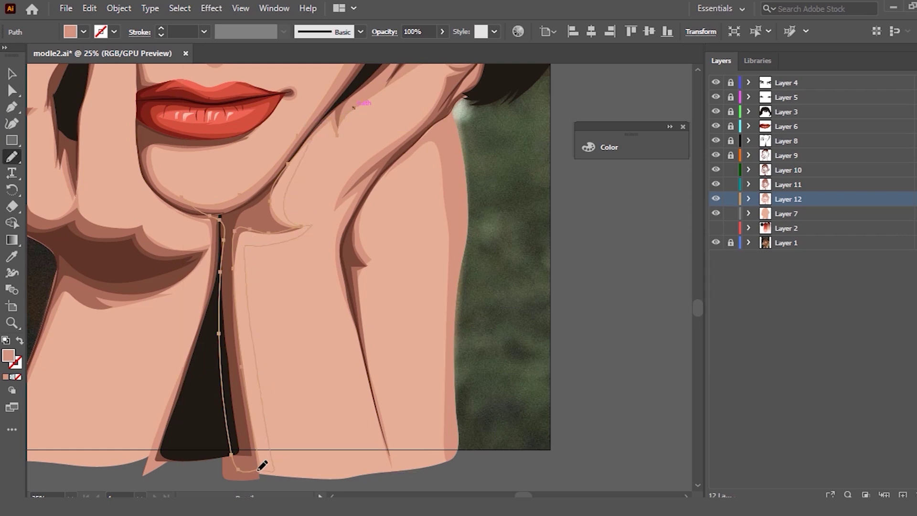
pyautogui.moveTo(262, 466); pyautogui.dragTo(246, 448)
pyautogui.scroll(-3, 301, 195)
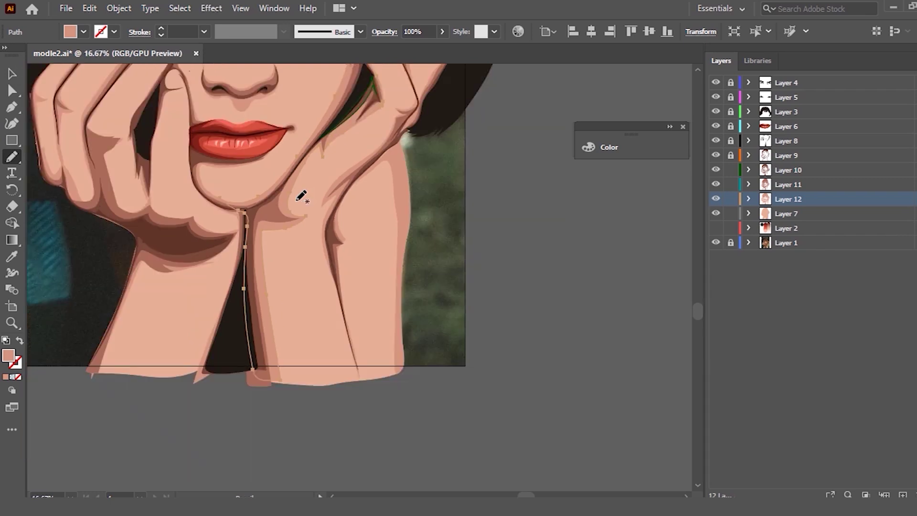
pyautogui.scroll(3, 168, 254)
pyautogui.scroll(-3, 200, 267)
pyautogui.scroll(3, 258, 197)
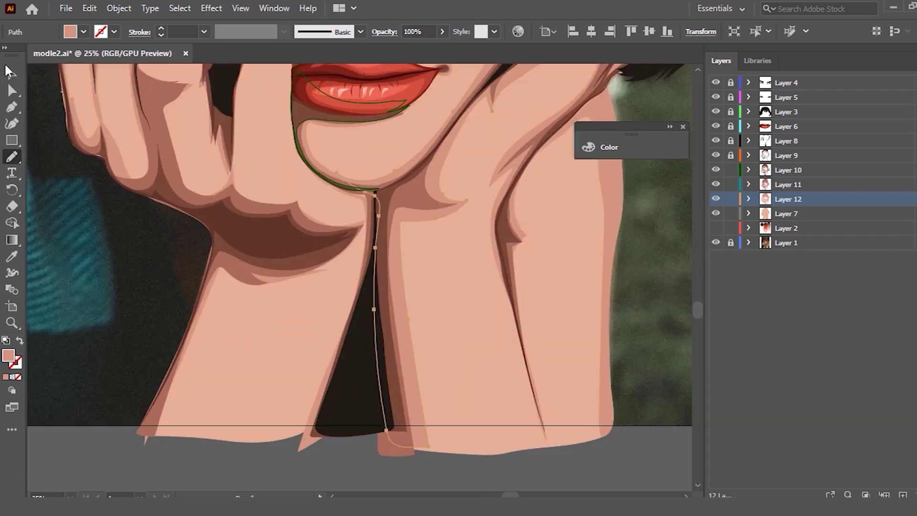
# Step: Retrace the left hand finger's left edge from top to fingertip
pyautogui.press('v')
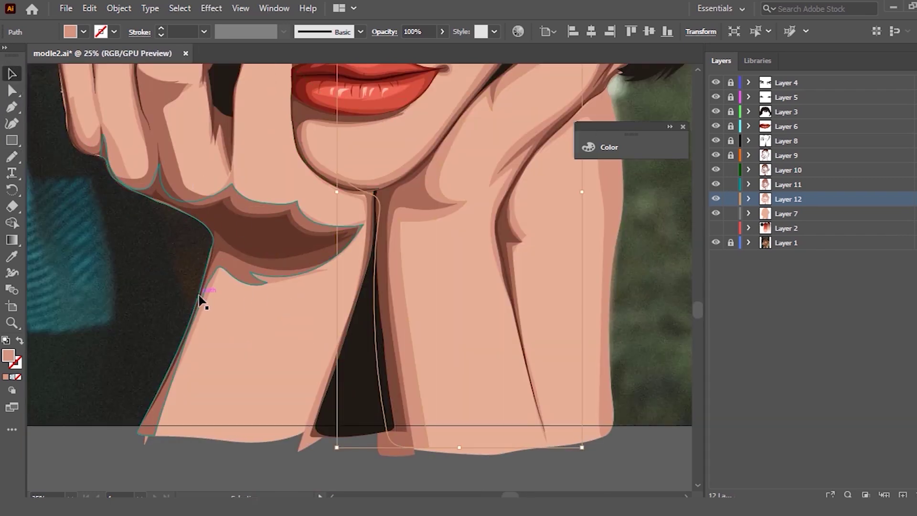
pyautogui.click(206, 295)
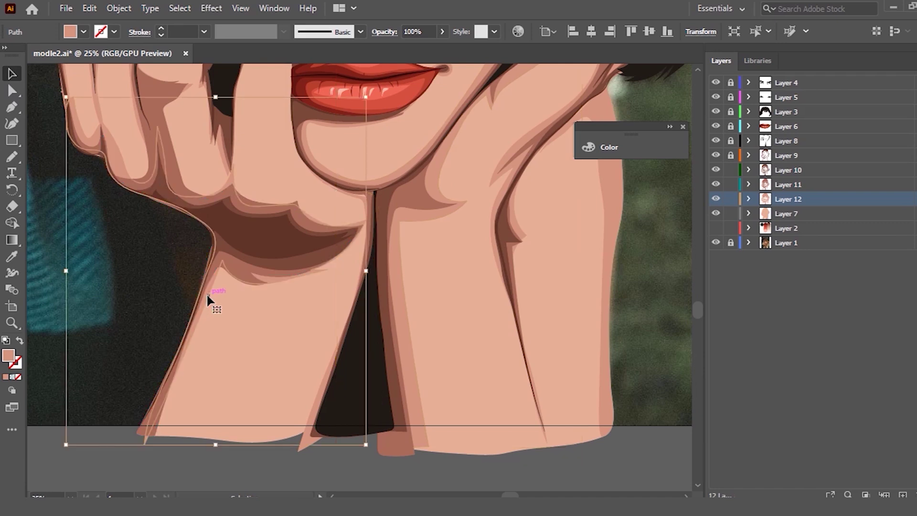
pyautogui.press('n')
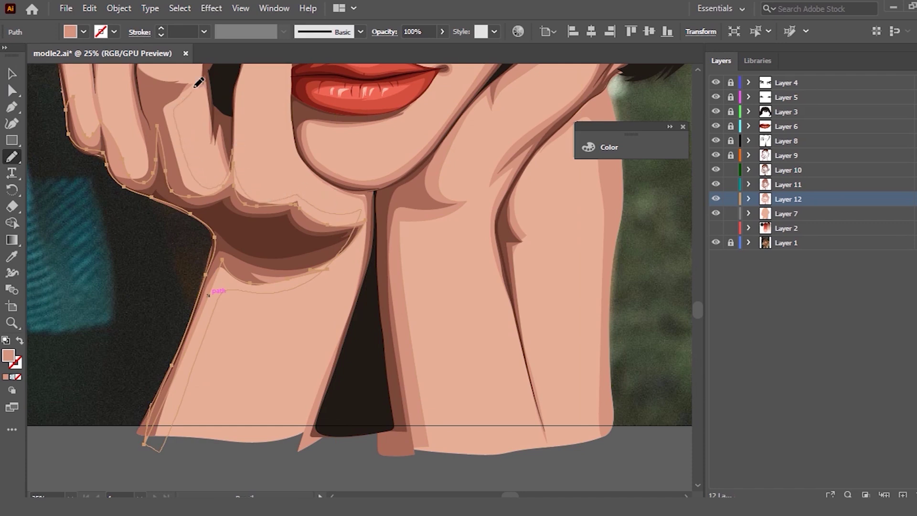
pyautogui.scroll(3, 164, 304)
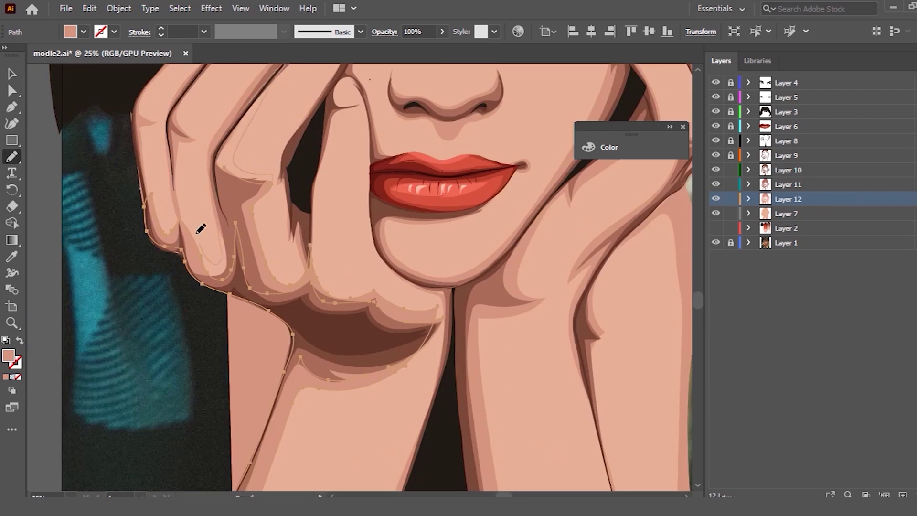
pyautogui.moveTo(134, 125)
pyautogui.mouseDown()
pyautogui.moveTo(142, 213)
pyautogui.moveTo(159, 250)
pyautogui.mouseUp()
pyautogui.moveTo(139, 153)
pyautogui.mouseDown()
pyautogui.moveTo(184, 260)
pyautogui.moveTo(158, 231)
pyautogui.mouseUp()
pyautogui.moveTo(141, 143)
pyautogui.mouseDown()
pyautogui.moveTo(142, 128)
pyautogui.moveTo(178, 236)
pyautogui.mouseUp()
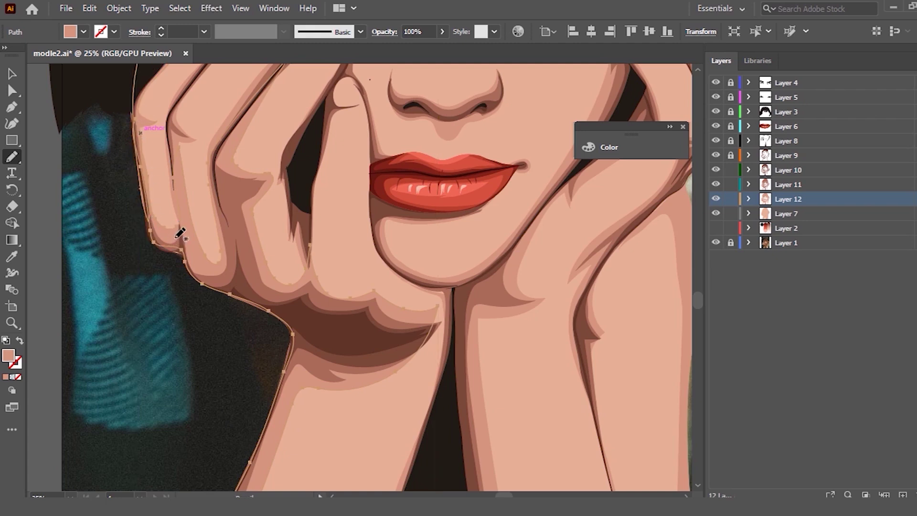
# Step: Redraw the hand's outer edge from below the chin to the wrist, then deselect
pyautogui.scroll(-1, 409, 321)
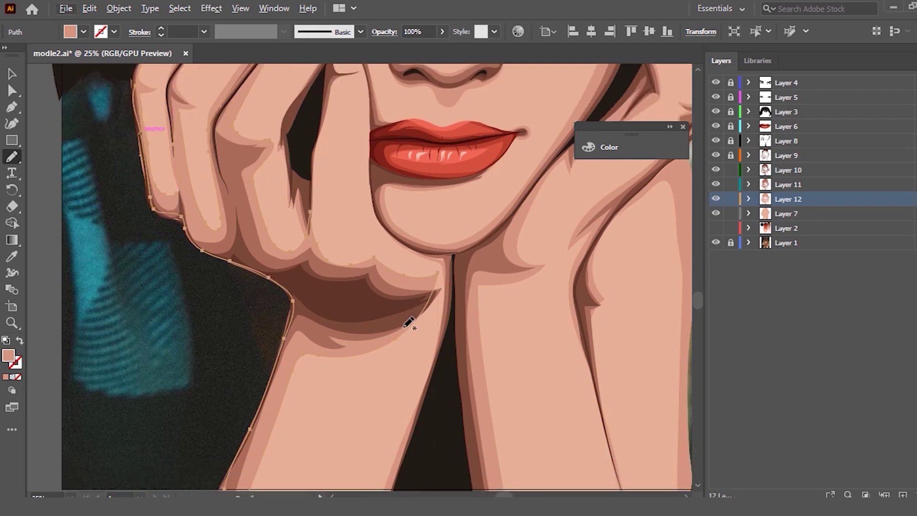
pyautogui.scroll(1, 413, 316)
pyautogui.moveTo(462, 265); pyautogui.dragTo(458, 334)
pyautogui.moveTo(377, 350); pyautogui.dragTo(376, 351)
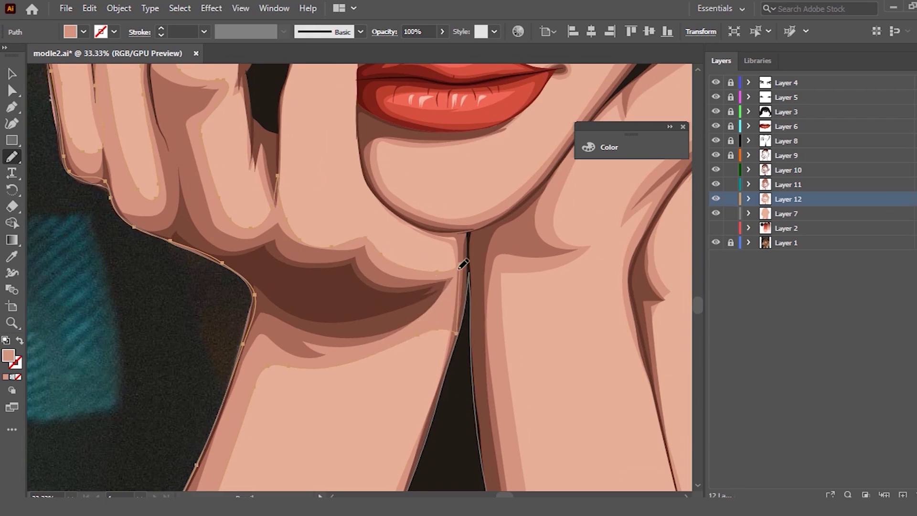
pyautogui.scroll(-2, 406, 267)
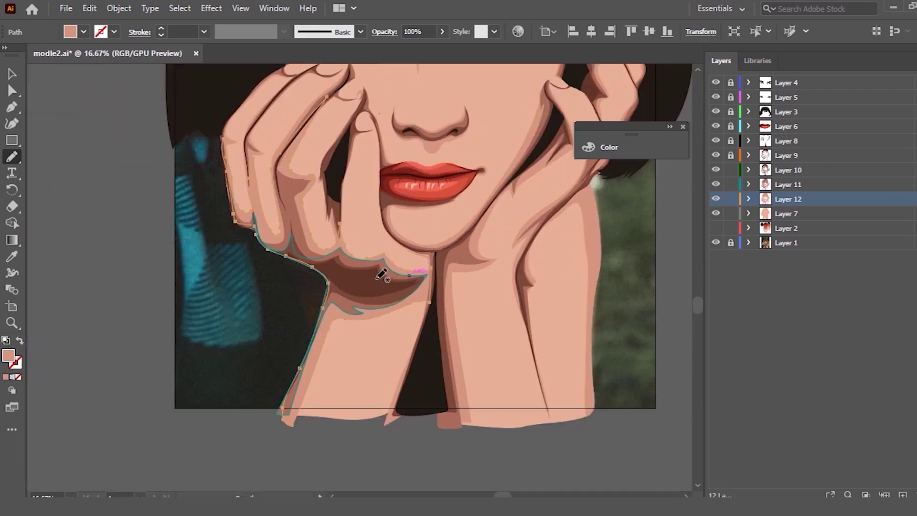
pyautogui.click(12, 74)
pyautogui.click(523, 292)
pyautogui.scroll(1, 285, 286)
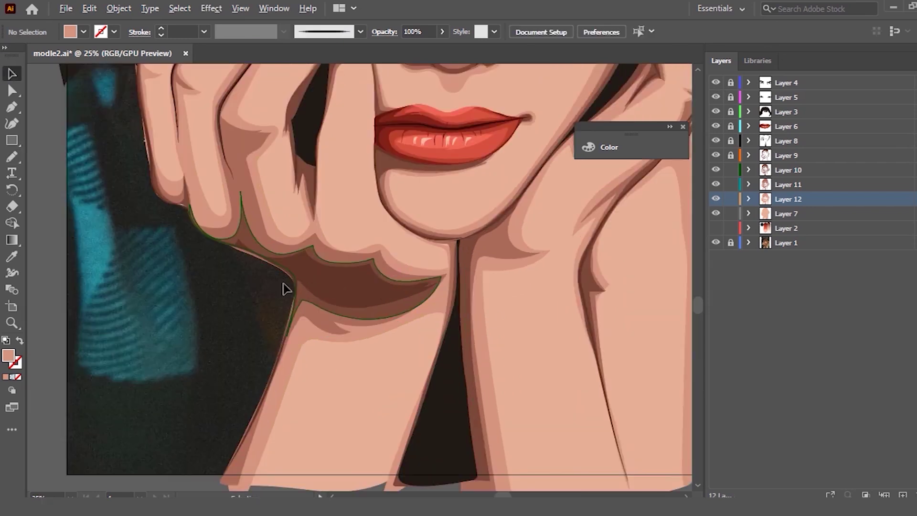
# Step: Unlock Layers 8 and 9 in the Layers panel
pyautogui.scroll(2, 231, 251)
pyautogui.scroll(1, 276, 251)
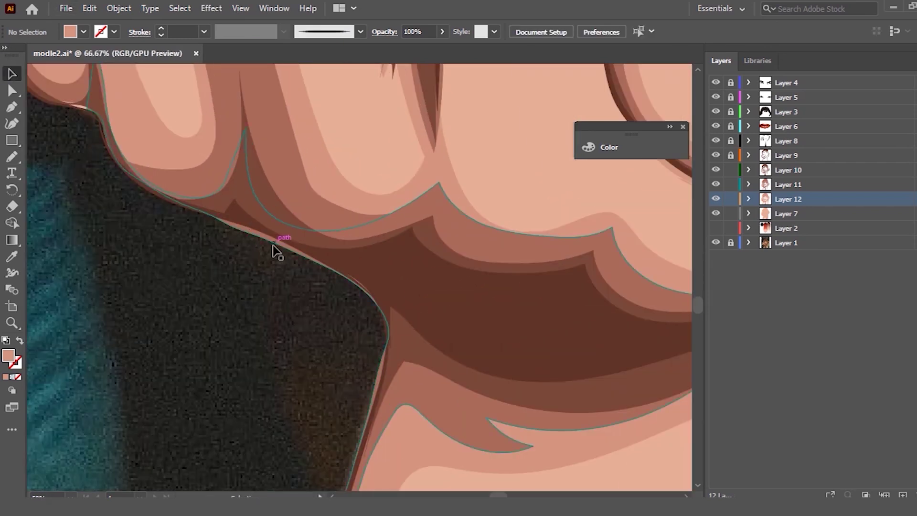
pyautogui.click(270, 254)
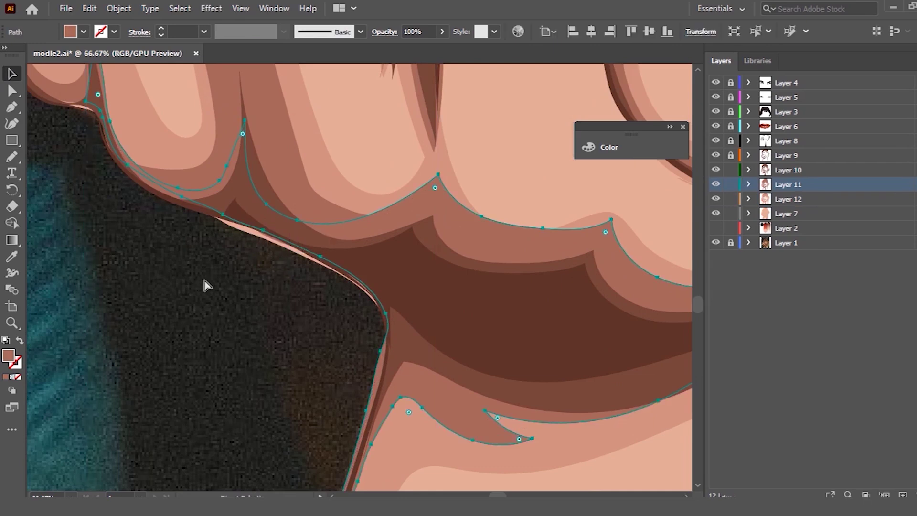
pyautogui.click(258, 261)
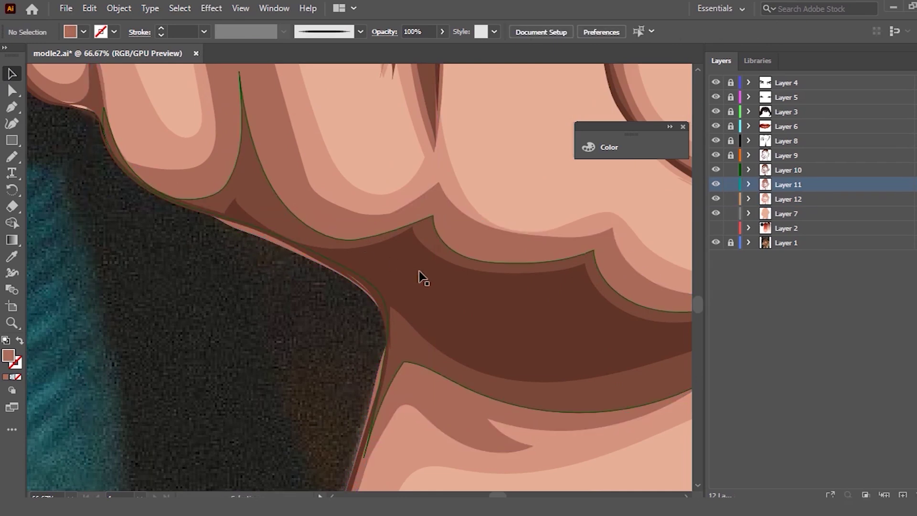
pyautogui.moveTo(730, 142); pyautogui.dragTo(731, 155)
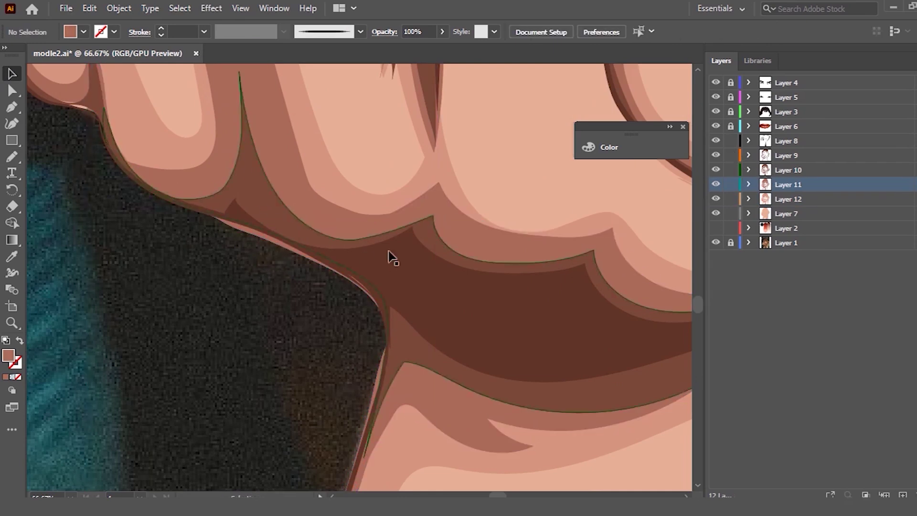
# Step: Redraw the dark brown shadow shape on Layer 9 with the Pencil
pyautogui.click(397, 275)
pyautogui.press('n')
pyautogui.moveTo(372, 246)
pyautogui.mouseDown()
pyautogui.moveTo(95, 101)
pyautogui.moveTo(50, 100)
pyautogui.moveTo(250, 275)
pyautogui.moveTo(336, 486)
pyautogui.mouseUp()
pyautogui.moveTo(375, 424); pyautogui.dragTo(412, 332)
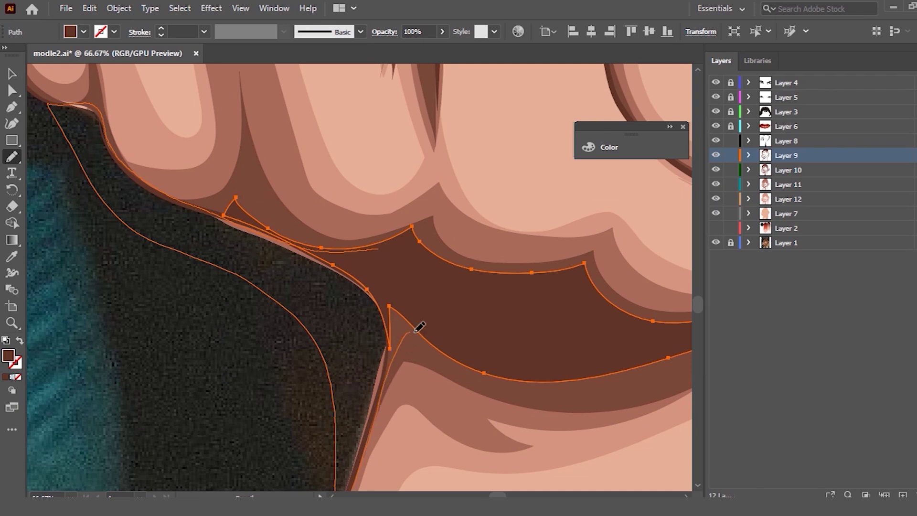
pyautogui.moveTo(460, 359); pyautogui.dragTo(462, 361)
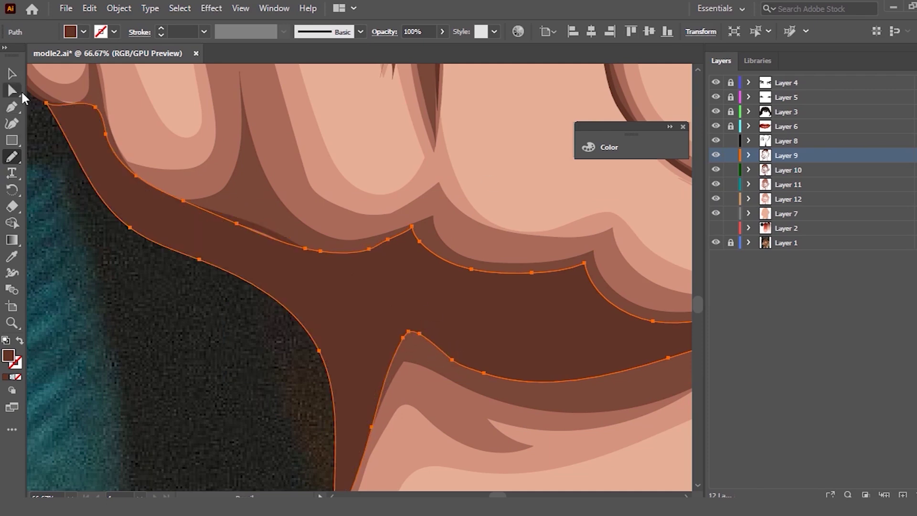
# Step: Remove the leftover outer brown band piece and clear the selection
pyautogui.press('v')
pyautogui.hotkey('ctrl', 'a')
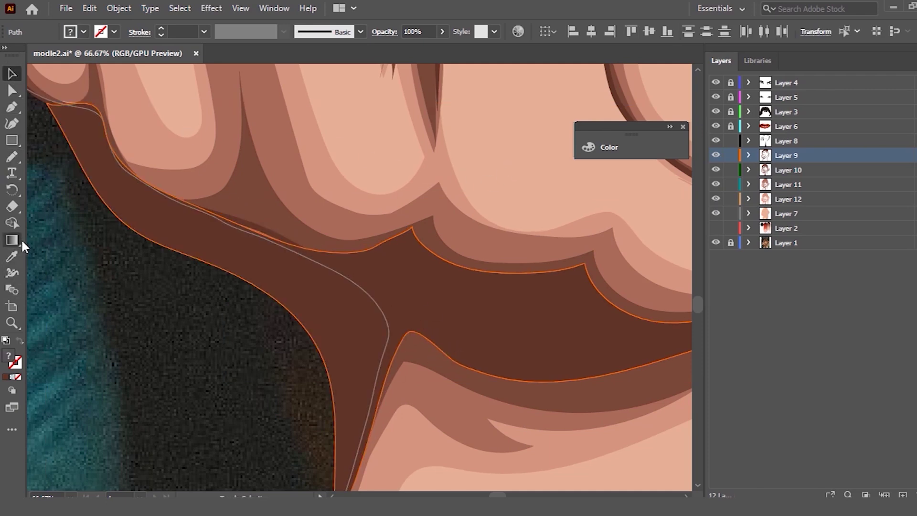
pyautogui.click(12, 223)
pyautogui.keyDown('alt'); pyautogui.click(328, 308); pyautogui.keyUp('alt')
pyautogui.scroll(-1, 329, 308)
pyautogui.click(12, 75)
pyautogui.click(229, 293)
pyautogui.scroll(-1, 426, 307)
pyautogui.scroll(1, 303, 293)
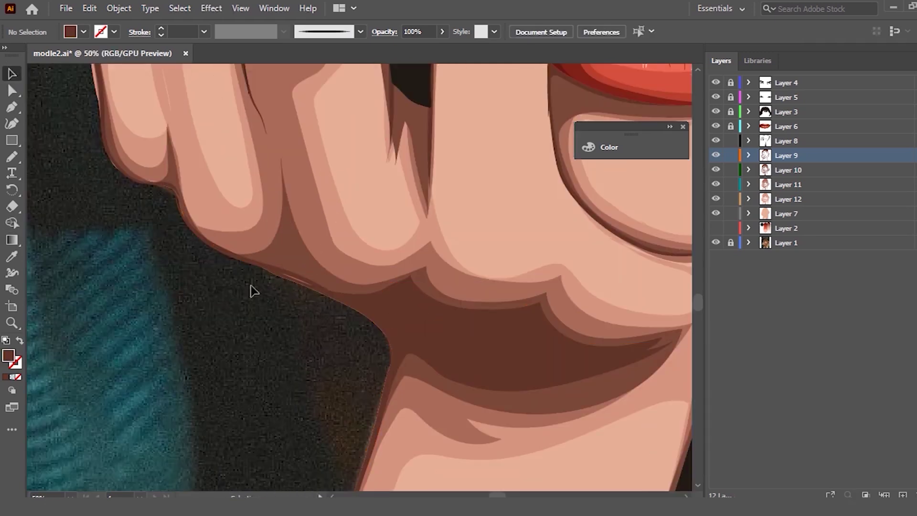
pyautogui.scroll(1, 310, 280)
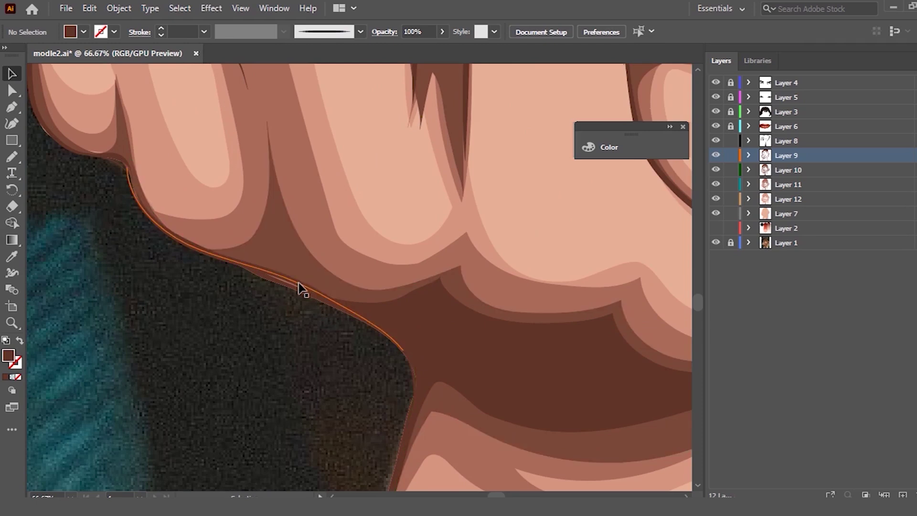
pyautogui.scroll(1, 301, 298)
# Step: Redraw the hair shape's edge beside the hand toward the upper left
pyautogui.click(301, 299)
pyautogui.press('n')
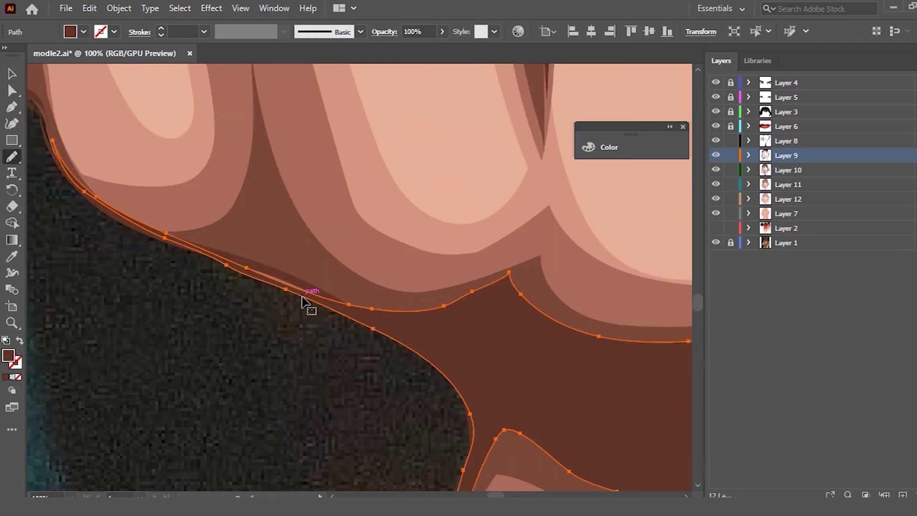
pyautogui.moveTo(205, 241)
pyautogui.mouseDown()
pyautogui.moveTo(364, 318)
pyautogui.moveTo(235, 260)
pyautogui.mouseUp()
pyautogui.moveTo(374, 321)
pyautogui.mouseDown()
pyautogui.moveTo(200, 247)
pyautogui.moveTo(381, 304)
pyautogui.mouseUp()
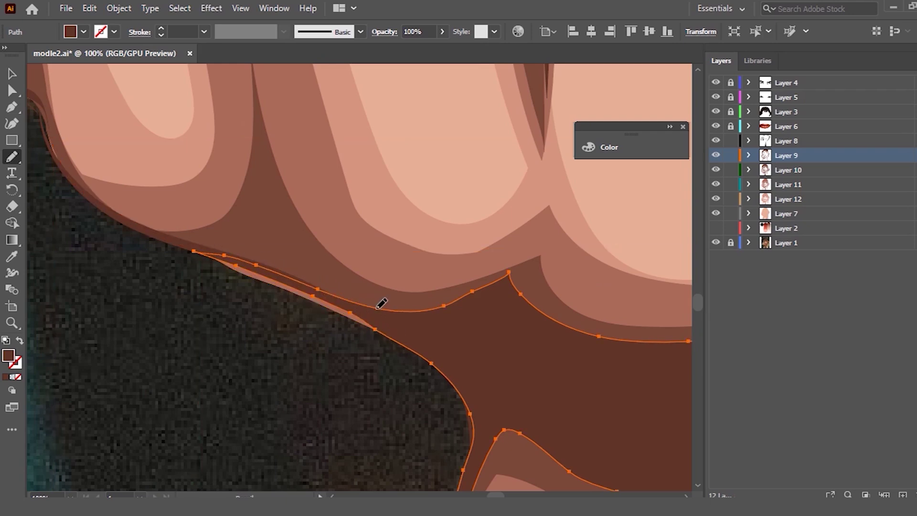
pyautogui.moveTo(374, 311); pyautogui.dragTo(191, 239)
pyautogui.moveTo(386, 329); pyautogui.dragTo(248, 268)
pyautogui.moveTo(188, 249); pyautogui.dragTo(187, 250)
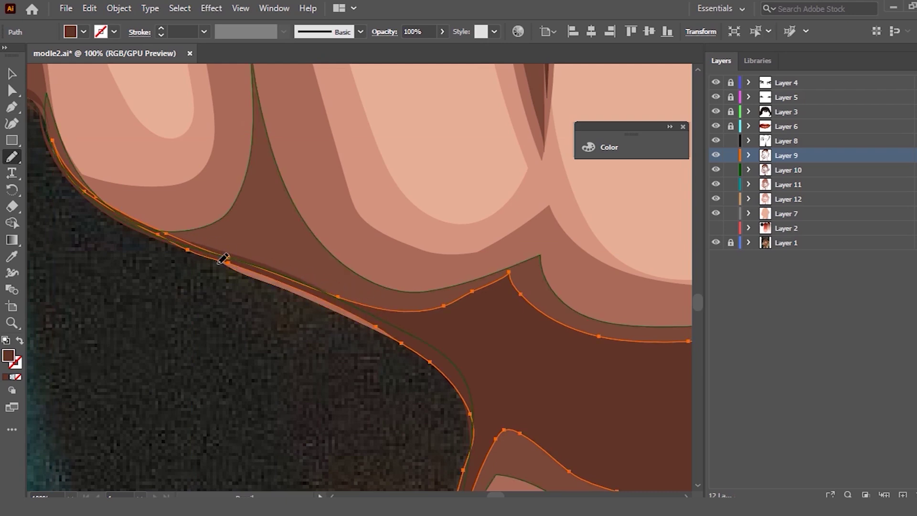
pyautogui.click(13, 74)
pyautogui.click(337, 425)
# Step: Redraw the Layer 11 shape's lower edge along the hair
pyautogui.click(351, 325)
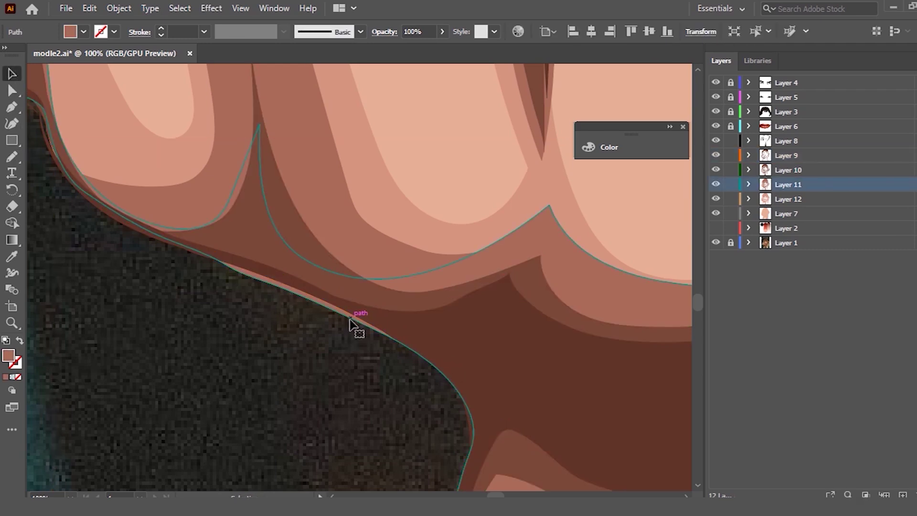
pyautogui.press('n')
pyautogui.moveTo(477, 408)
pyautogui.mouseDown()
pyautogui.moveTo(440, 350)
pyautogui.moveTo(207, 249)
pyautogui.mouseUp()
pyautogui.press('v')
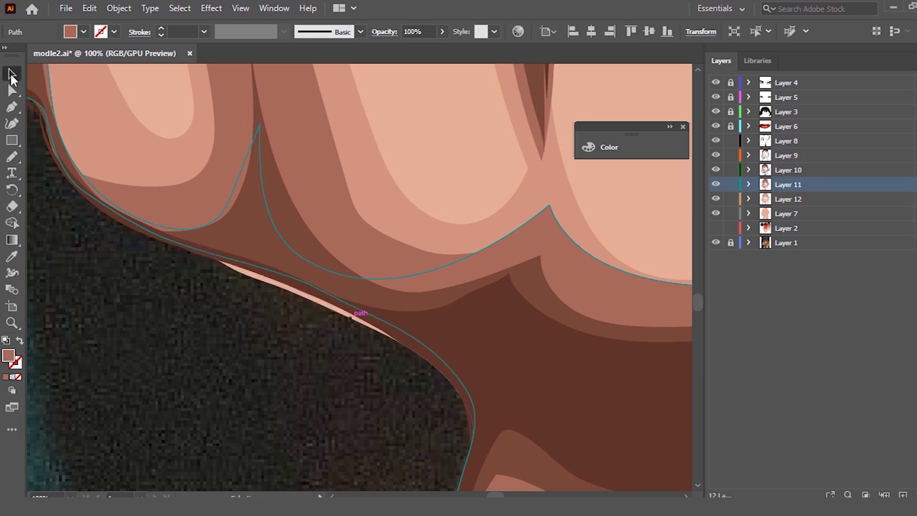
pyautogui.click(318, 320)
pyautogui.click(311, 362)
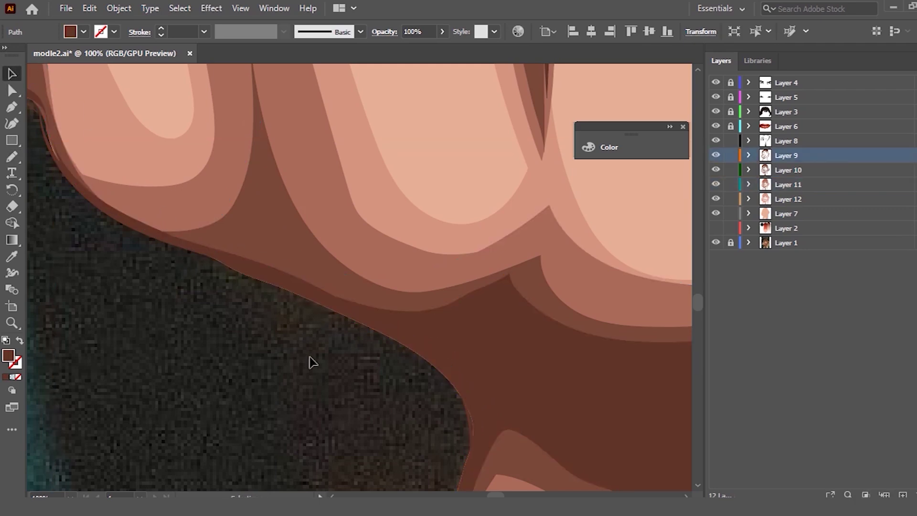
# Step: Check the filled hair shape and add an anchor point to the brown hair edge line
pyautogui.click(277, 271)
pyautogui.hotkey('ctrl', 'h')
pyautogui.click(260, 327)
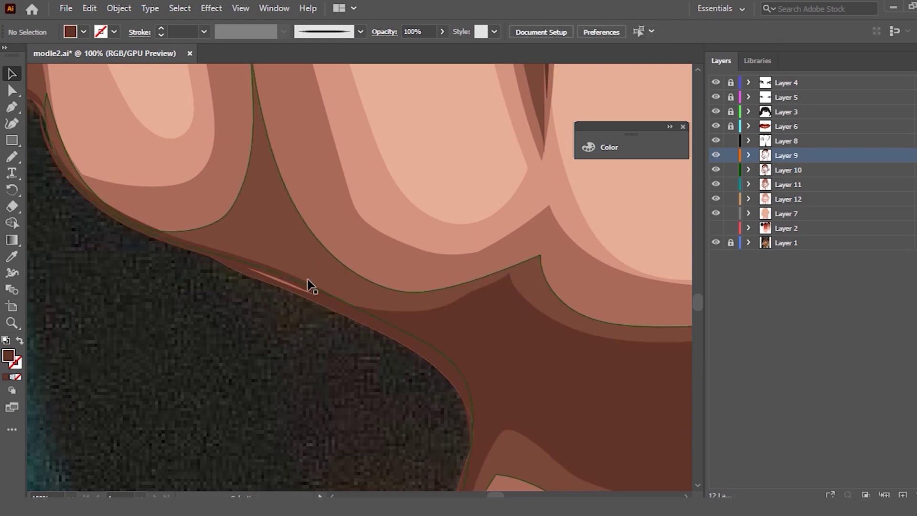
pyautogui.click(312, 289)
pyautogui.press('p')
pyautogui.click(281, 282)
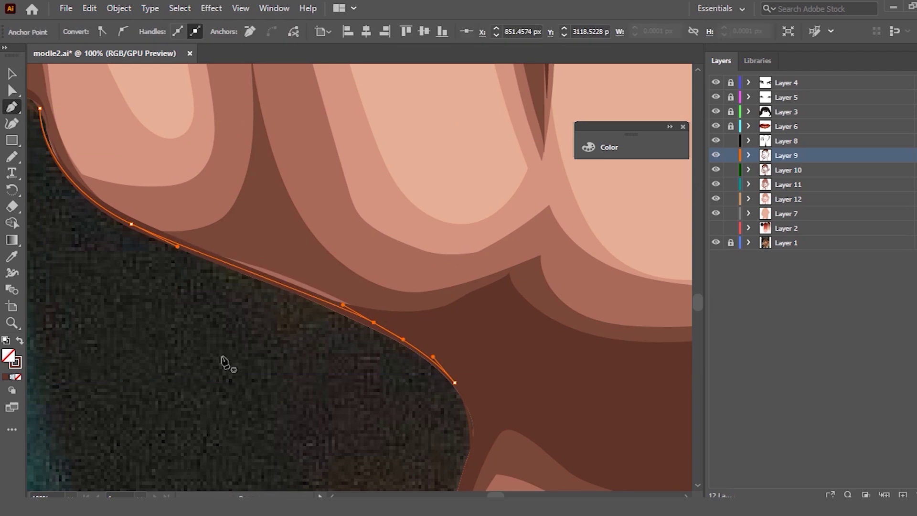
pyautogui.click(11, 73)
# Step: Redraw the knuckle shadow's lower edge along the hand, then deselect
pyautogui.click(277, 241)
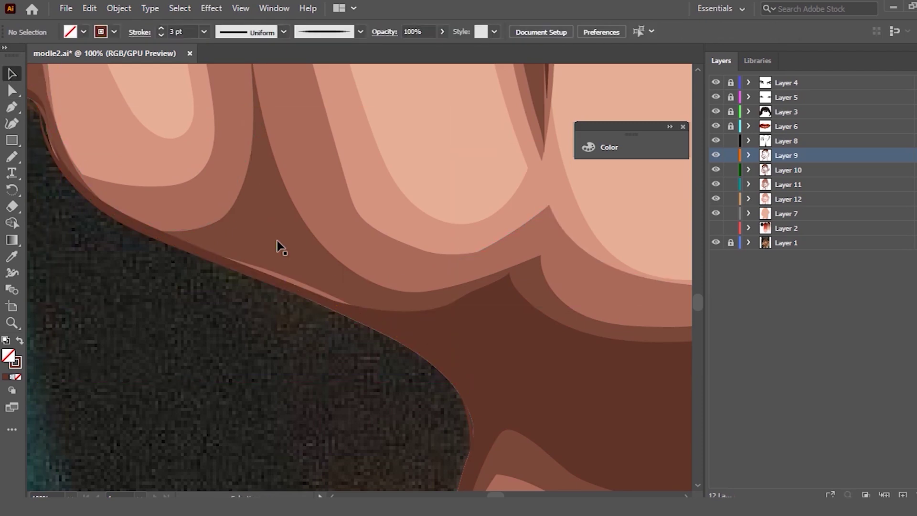
pyautogui.press('n')
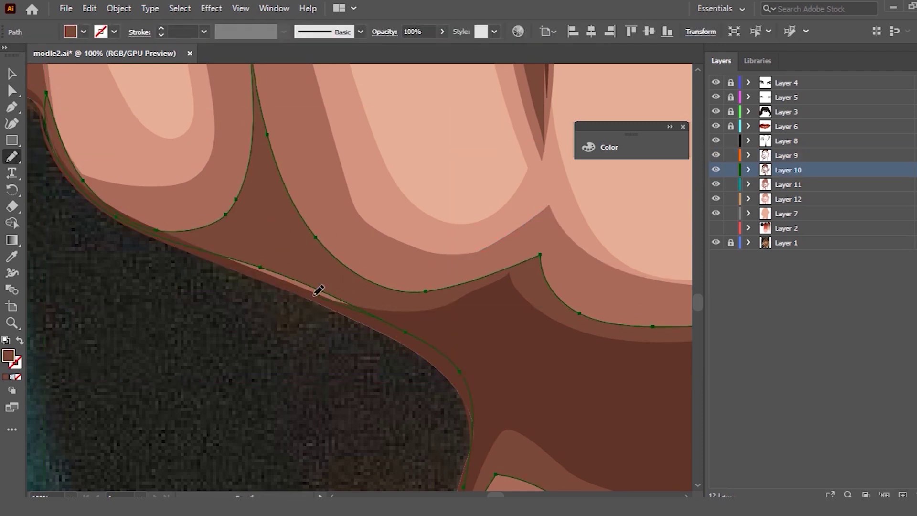
pyautogui.moveTo(250, 266); pyautogui.dragTo(190, 234)
pyautogui.scroll(-2, 203, 215)
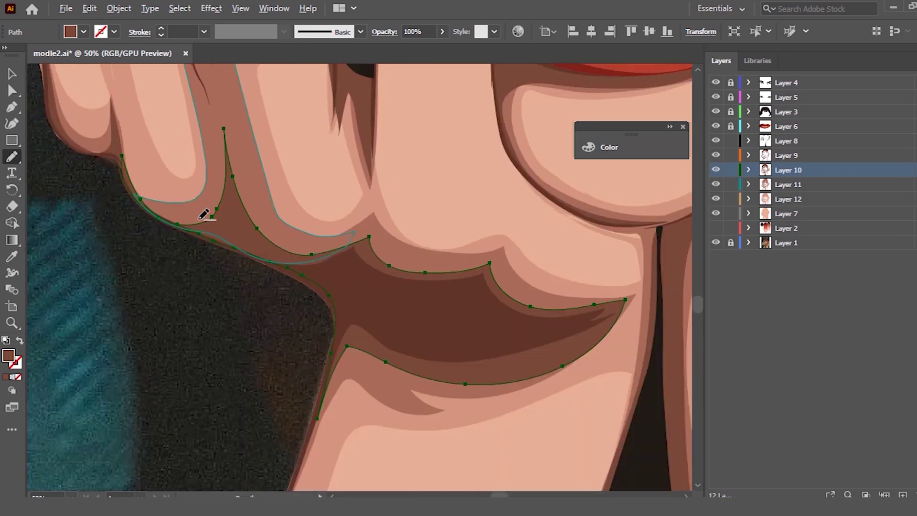
pyautogui.click(11, 74)
pyautogui.click(152, 273)
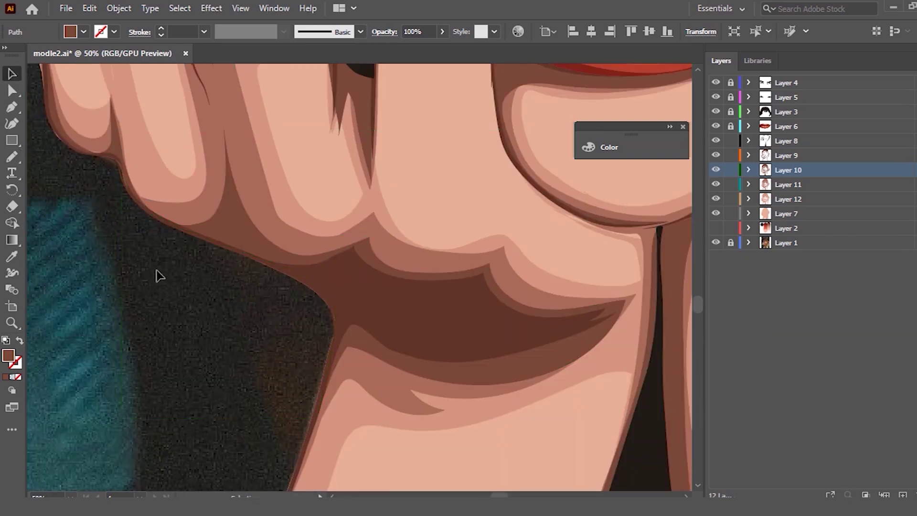
pyautogui.scroll(-1, 124, 203)
pyautogui.scroll(3, 111, 190)
pyautogui.scroll(3, 111, 190)
pyautogui.scroll(1, 229, 186)
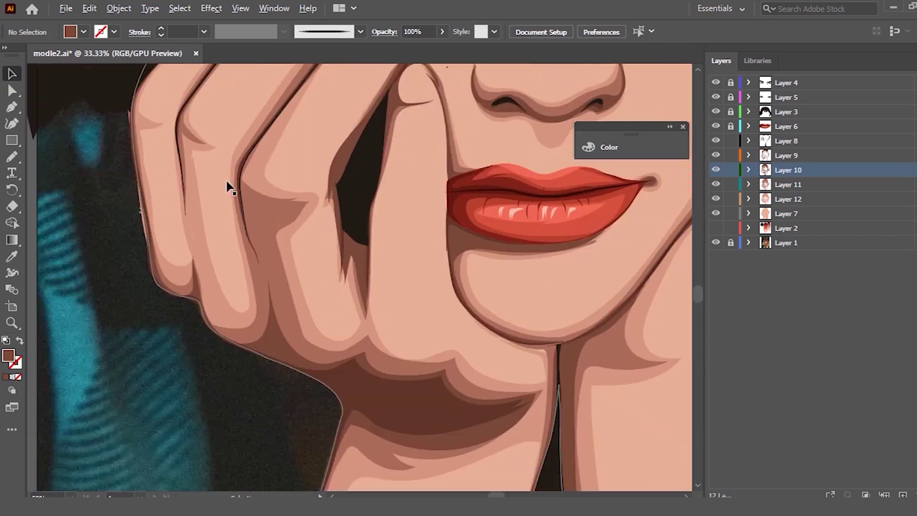
# Step: Redraw the left edge of the light skin finger shape with the Pencil
pyautogui.scroll(1, 172, 257)
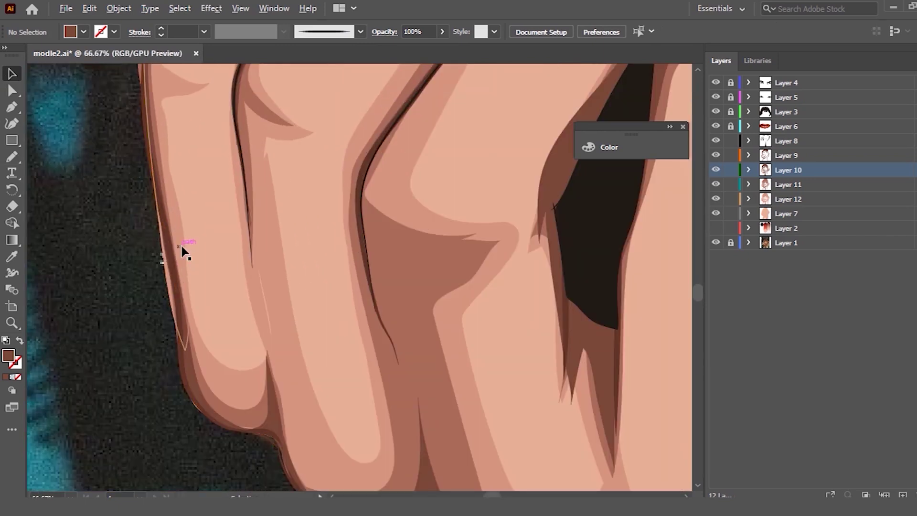
pyautogui.click(162, 249)
pyautogui.scroll(-2, 186, 244)
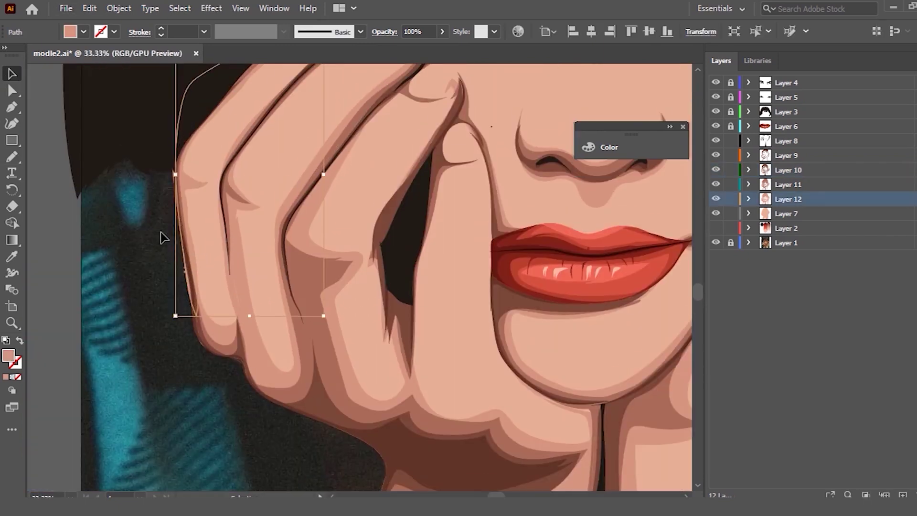
pyautogui.scroll(1, 162, 236)
pyautogui.press('n')
pyautogui.moveTo(184, 143)
pyautogui.mouseDown()
pyautogui.moveTo(215, 343)
pyautogui.moveTo(193, 239)
pyautogui.mouseUp()
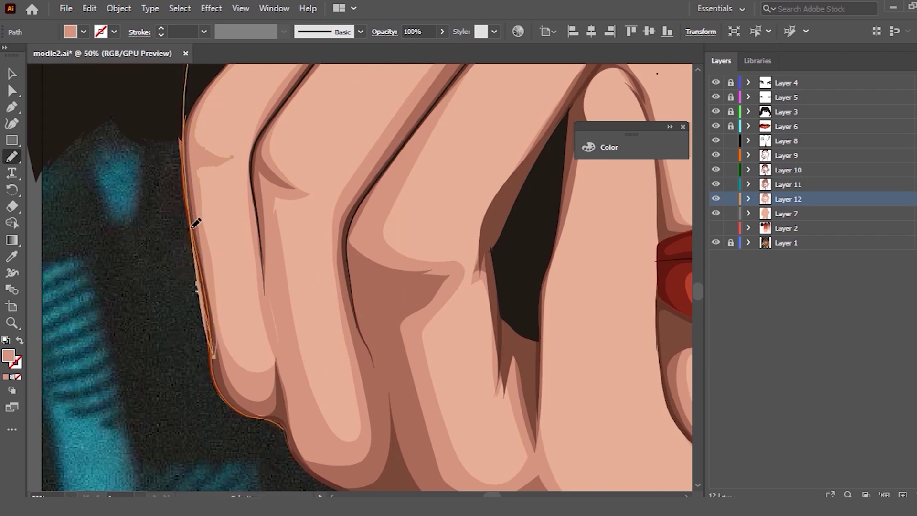
pyautogui.moveTo(188, 125); pyautogui.dragTo(189, 130)
pyautogui.click(12, 74)
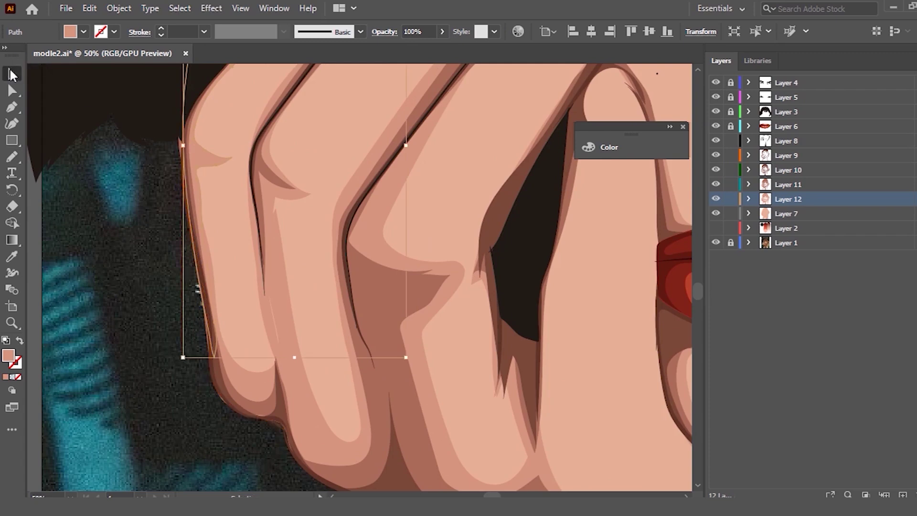
pyautogui.click(70, 126)
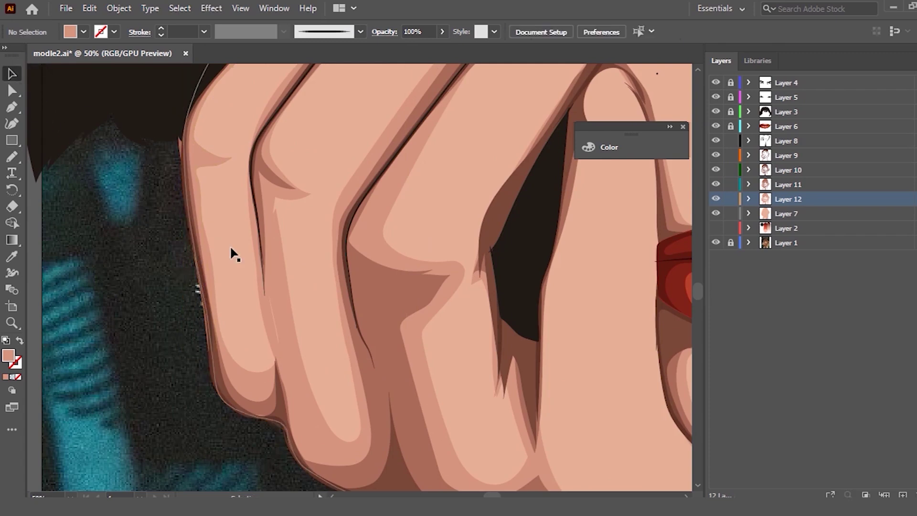
# Step: Retrace the mid-tone finger shape's upper outer edge and fingertip's lower curve
pyautogui.click(190, 150)
pyautogui.press('n')
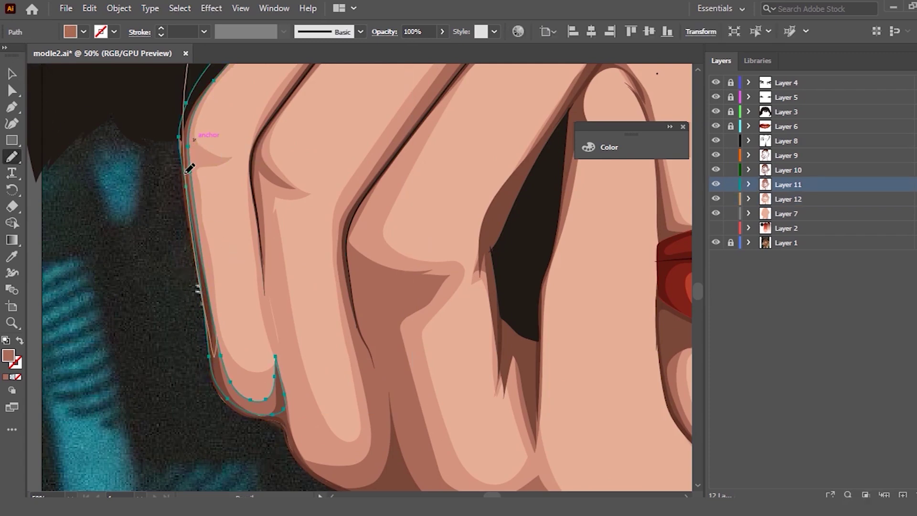
pyautogui.moveTo(192, 101); pyautogui.dragTo(193, 141)
pyautogui.moveTo(206, 265); pyautogui.dragTo(220, 373)
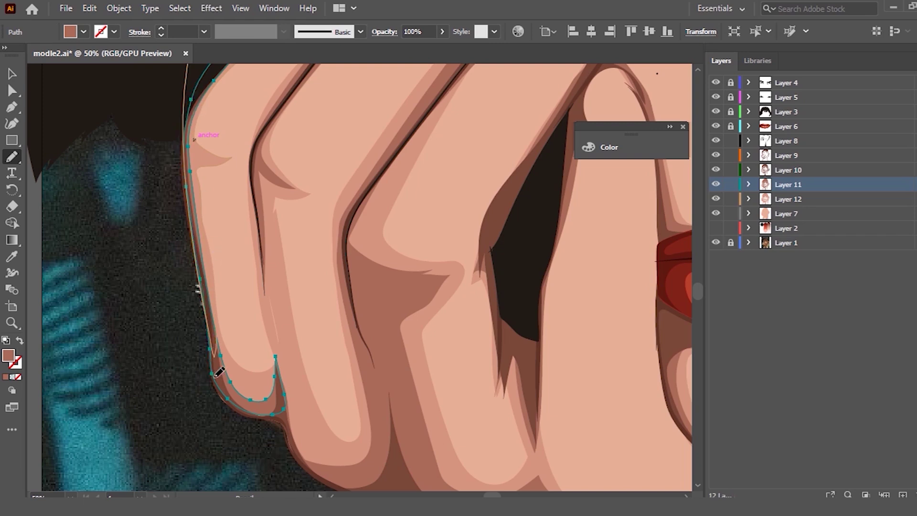
pyautogui.press('v')
pyautogui.click(41, 132)
pyautogui.click(213, 287)
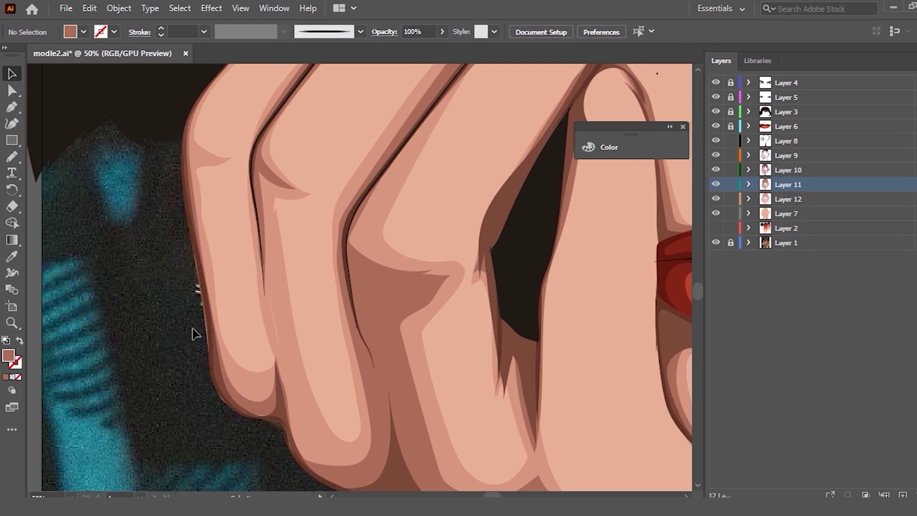
pyautogui.scroll(1, 181, 290)
# Step: Draw a thin curved sliver along the finger's outer edge with Pen and Curvature points
pyautogui.scroll(1, 180, 289)
pyautogui.scroll(2, 224, 342)
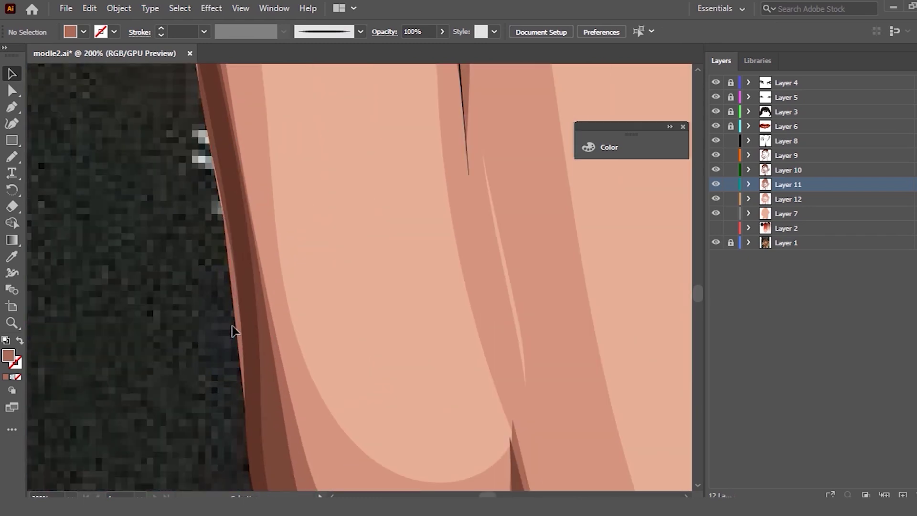
pyautogui.click(235, 324)
pyautogui.press('p')
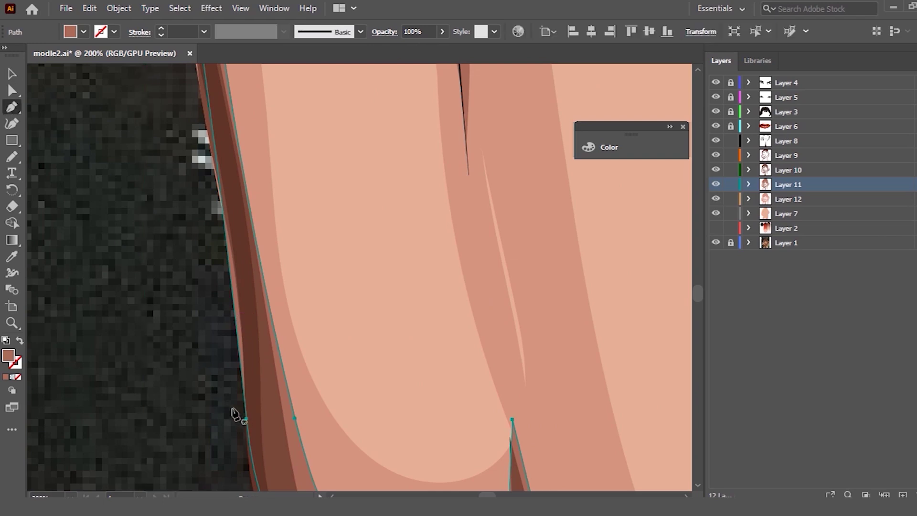
pyautogui.click(246, 421)
pyautogui.scroll(3, 225, 205)
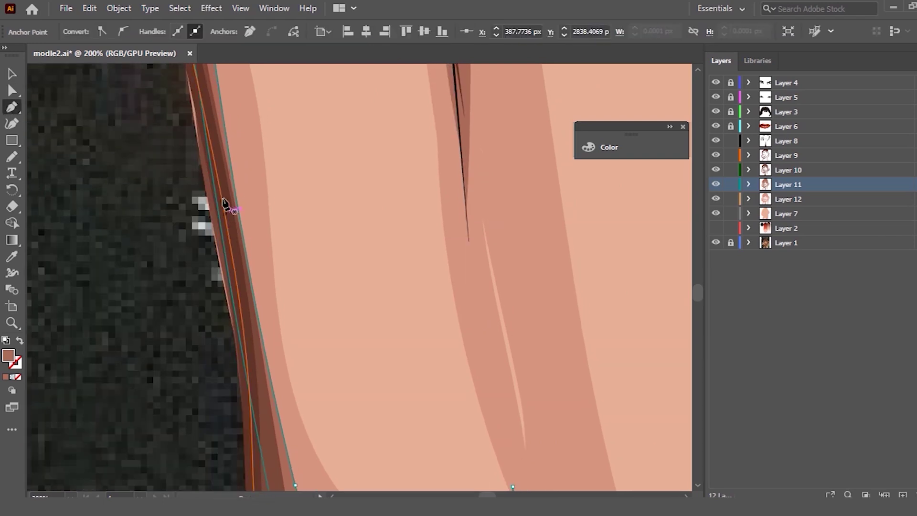
pyautogui.scroll(2, 209, 175)
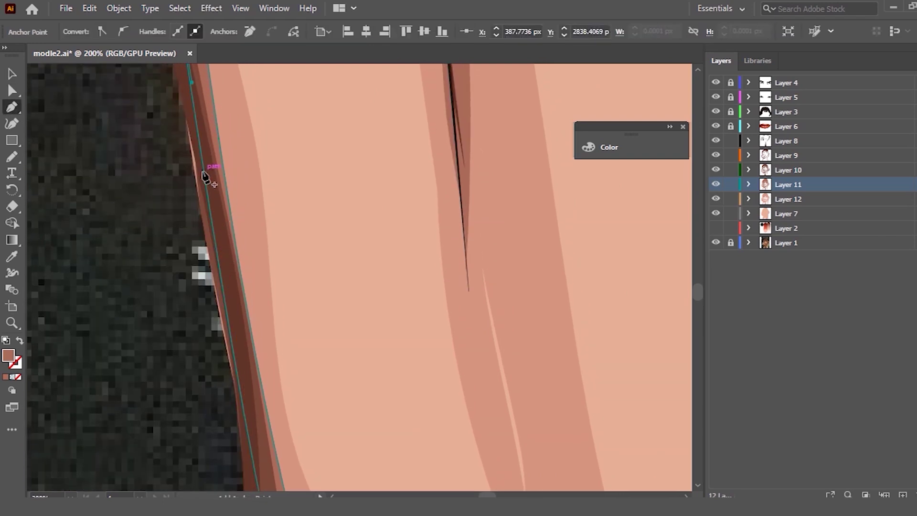
pyautogui.click(199, 198)
pyautogui.moveTo(209, 244); pyautogui.dragTo(221, 244)
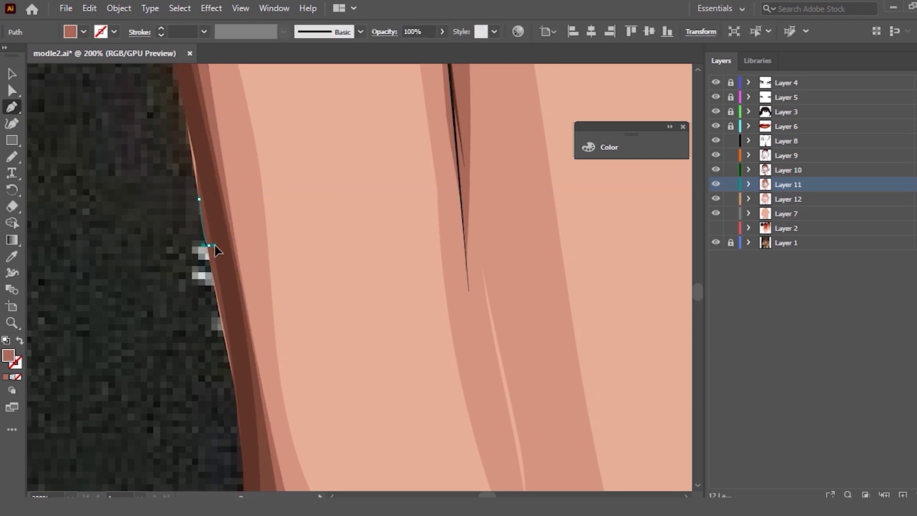
pyautogui.moveTo(216, 289); pyautogui.dragTo(239, 285)
pyautogui.click(11, 123)
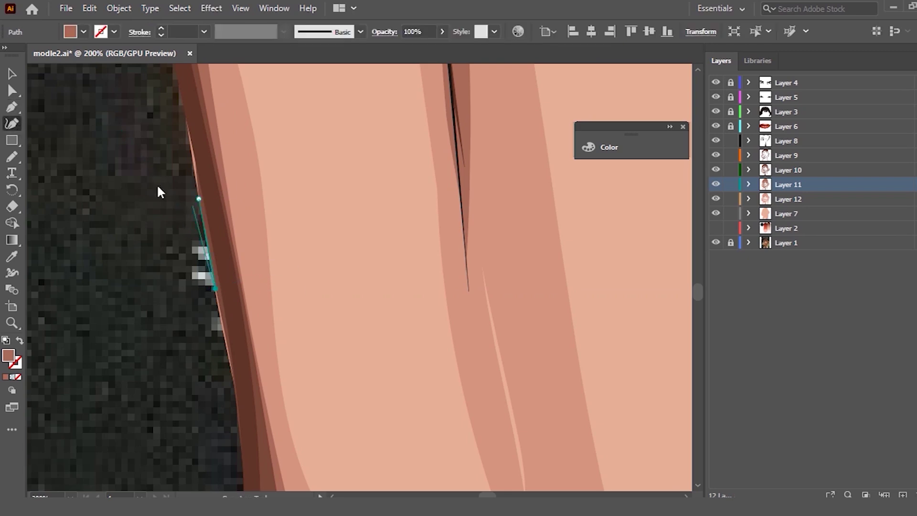
pyautogui.click(229, 289)
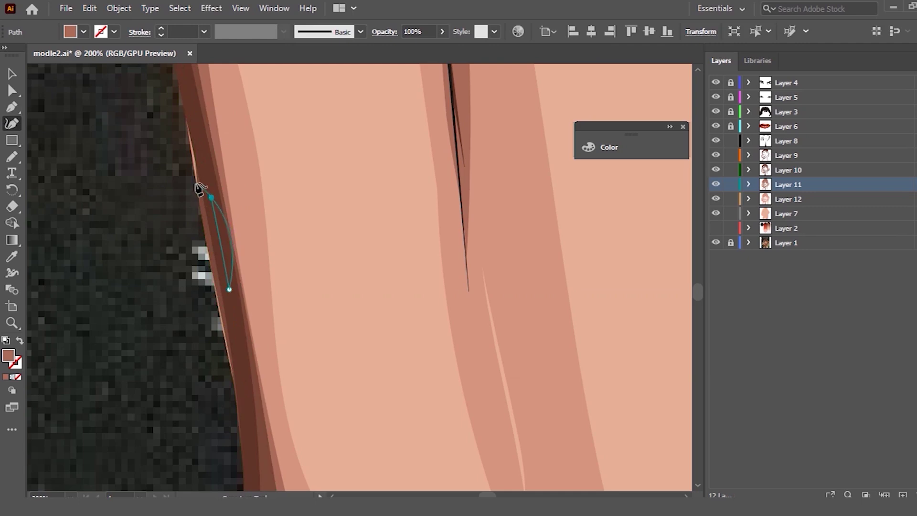
pyautogui.click(193, 161)
pyautogui.press('v')
pyautogui.click(199, 364)
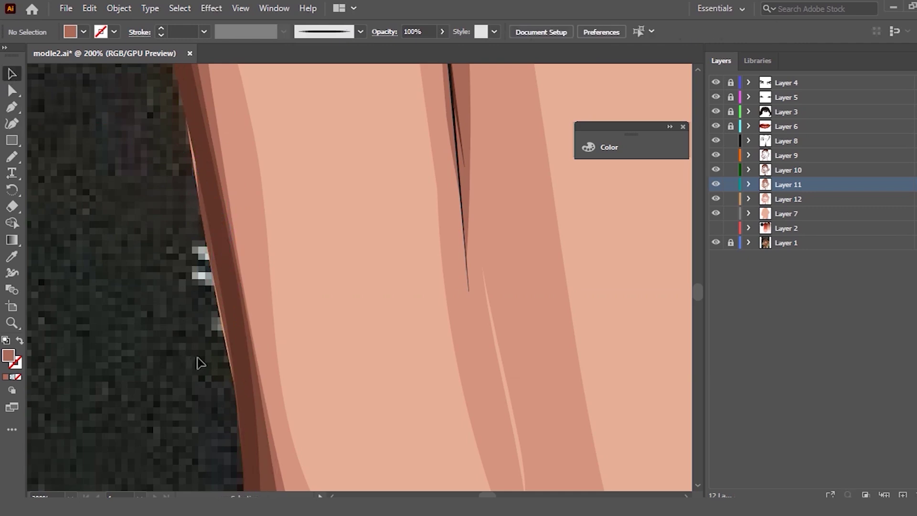
# Step: Reshape the dark edge shape beside the finger by nudging its upper anchor
pyautogui.click(228, 334)
pyautogui.click(13, 110)
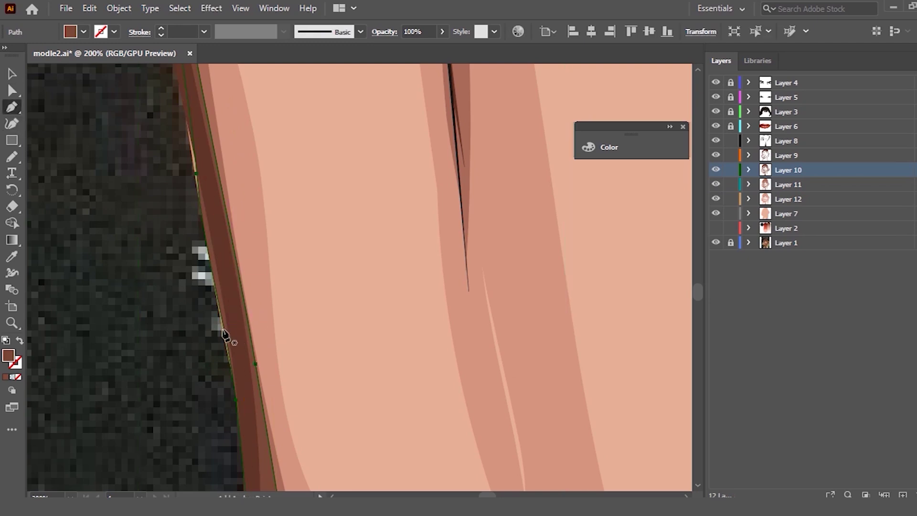
pyautogui.click(13, 123)
pyautogui.click(227, 285)
pyautogui.moveTo(196, 174); pyautogui.dragTo(200, 173)
pyautogui.click(12, 74)
pyautogui.click(277, 221)
pyautogui.scroll(-1, 258, 239)
pyautogui.scroll(-2, 244, 248)
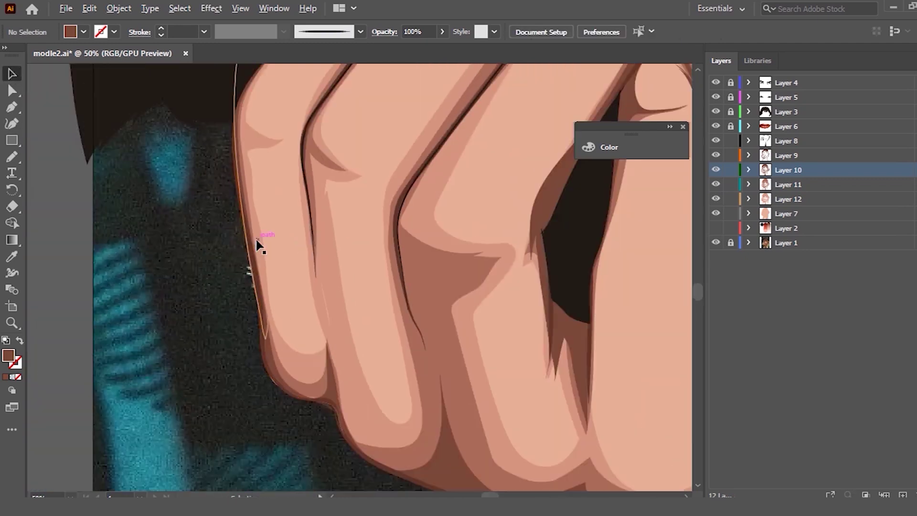
# Step: Redraw the dark outline along the finger's left edge down to its base
pyautogui.scroll(2, 253, 263)
pyautogui.click(240, 277)
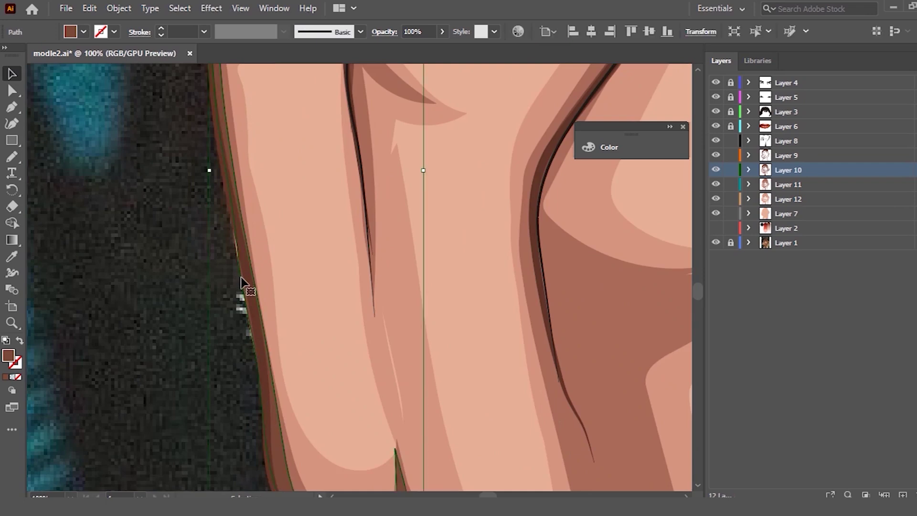
pyautogui.press('n')
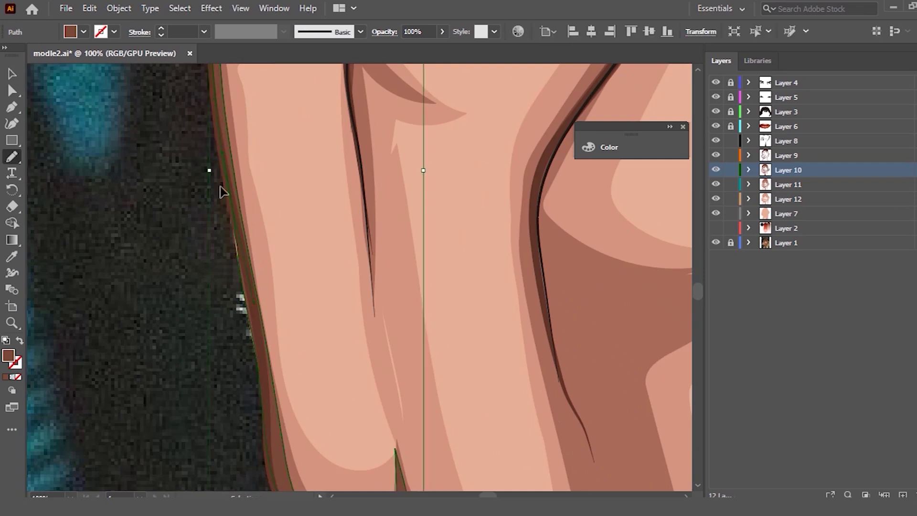
pyautogui.moveTo(248, 242)
pyautogui.mouseDown()
pyautogui.moveTo(224, 178)
pyautogui.moveTo(232, 196)
pyautogui.mouseUp()
pyautogui.moveTo(239, 231); pyautogui.dragTo(242, 300)
pyautogui.moveTo(229, 188); pyautogui.dragTo(247, 285)
pyautogui.moveTo(235, 239); pyautogui.dragTo(247, 318)
pyautogui.hotkey('ctrl', '-')
pyautogui.press('v')
pyautogui.click(133, 153)
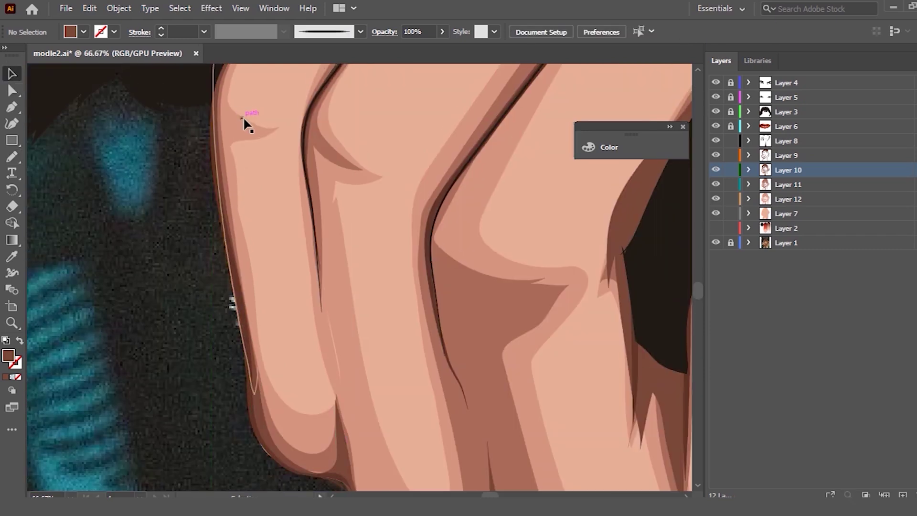
# Step: Retrace the light skin shape's edge over the upper knuckle up to its top
pyautogui.click(282, 204)
pyautogui.scroll(3, 276, 211)
pyautogui.scroll(2, 276, 218)
pyautogui.press('n')
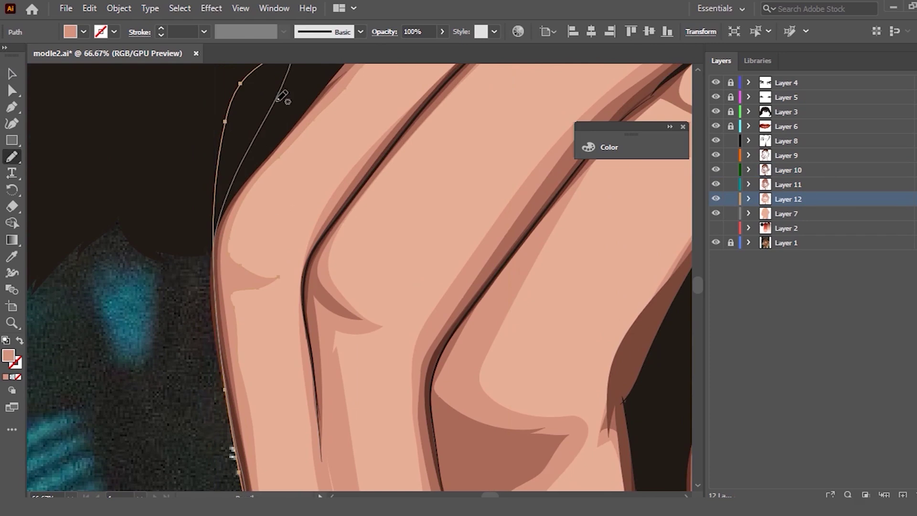
pyautogui.moveTo(276, 160); pyautogui.dragTo(292, 271)
pyautogui.moveTo(241, 347); pyautogui.dragTo(253, 406)
pyautogui.moveTo(256, 455); pyautogui.dragTo(240, 352)
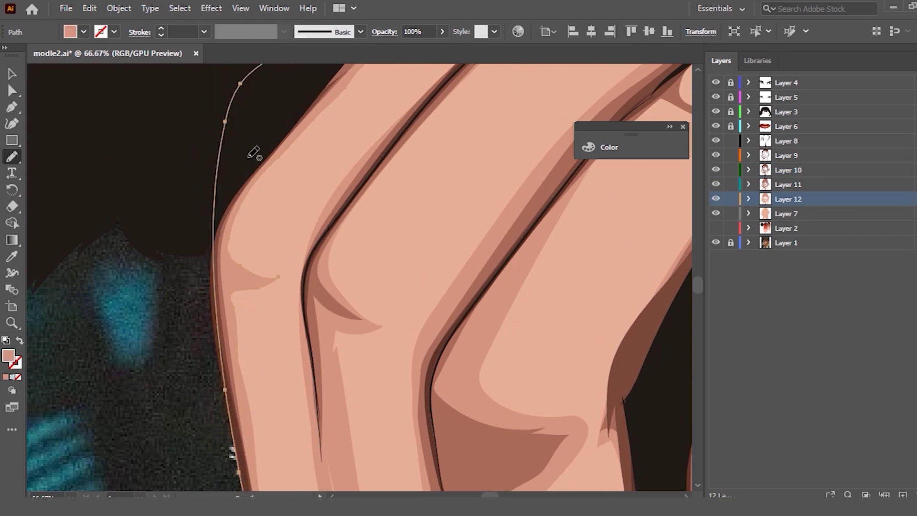
pyautogui.moveTo(317, 119); pyautogui.dragTo(254, 228)
pyautogui.moveTo(246, 217); pyautogui.dragTo(348, 82)
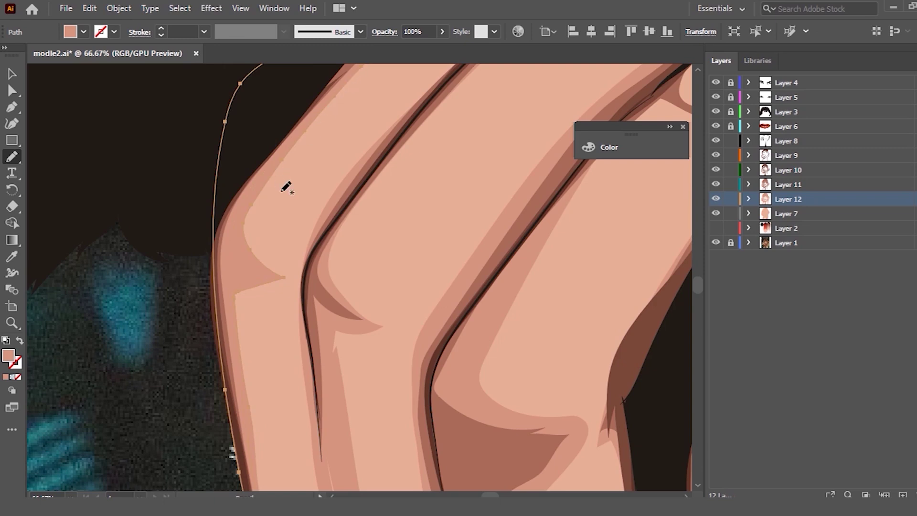
pyautogui.hotkey('ctrl', '-')
pyautogui.hotkey('ctrl', '-')
# Step: Redraw the knuckle shadow shape's outline up and along the knuckle
pyautogui.press('v')
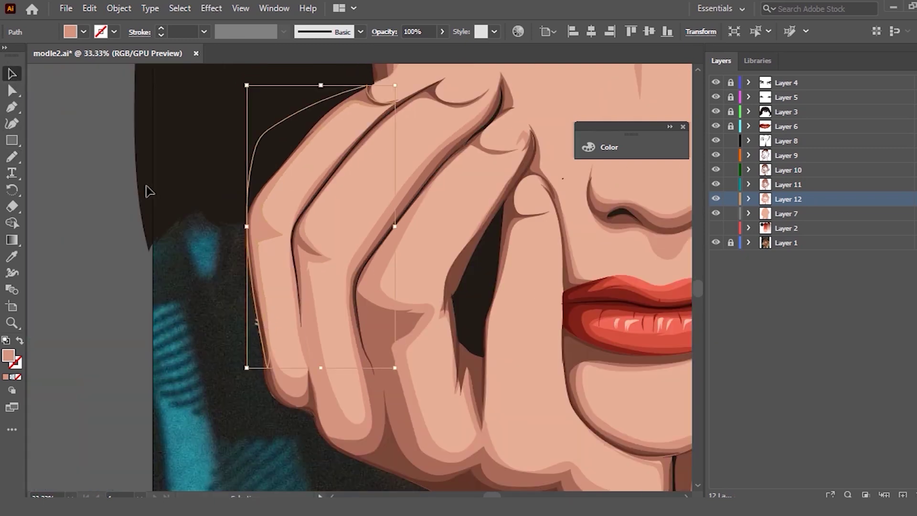
pyautogui.click(147, 190)
pyautogui.scroll(1, 352, 328)
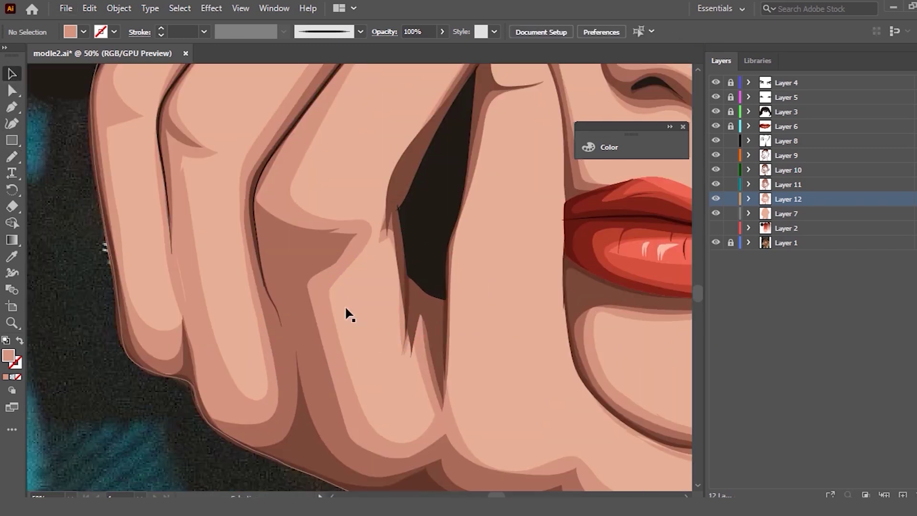
pyautogui.click(285, 244)
pyautogui.press('n')
pyautogui.moveTo(348, 369); pyautogui.dragTo(271, 237)
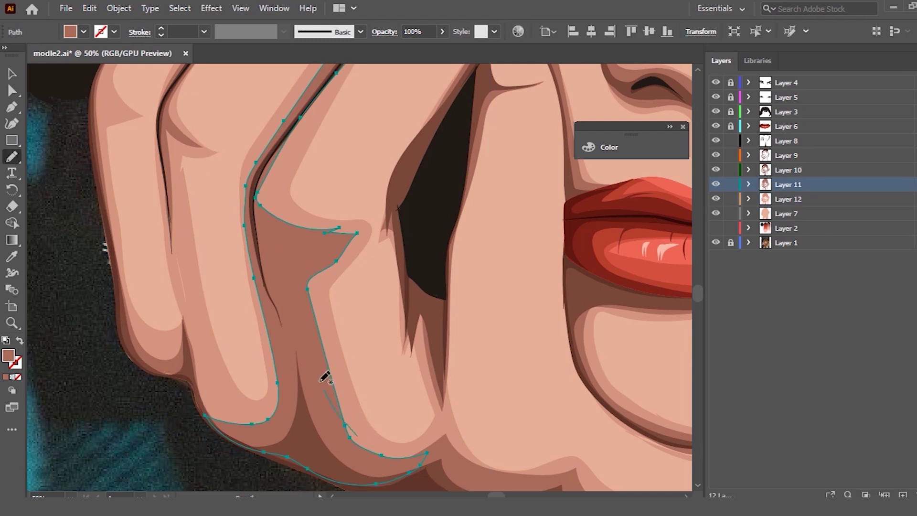
pyautogui.moveTo(270, 237)
pyautogui.mouseDown()
pyautogui.moveTo(252, 205)
pyautogui.moveTo(414, 449)
pyautogui.moveTo(315, 386)
pyautogui.mouseUp()
pyautogui.moveTo(284, 144); pyautogui.dragTo(288, 158)
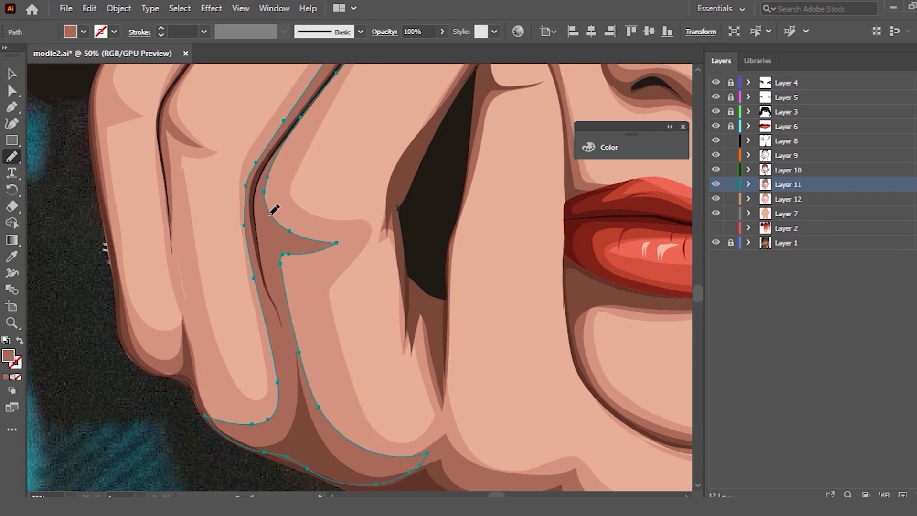
# Step: Redraw the shadow's left edge down the finger, undoing one bad stroke, then deselect
pyautogui.moveTo(270, 214); pyautogui.dragTo(276, 409)
pyautogui.moveTo(262, 205)
pyautogui.mouseDown()
pyautogui.moveTo(269, 425)
pyautogui.moveTo(191, 353)
pyautogui.mouseUp()
pyautogui.moveTo(208, 407)
pyautogui.mouseDown()
pyautogui.moveTo(270, 412)
pyautogui.moveTo(191, 241)
pyautogui.moveTo(178, 172)
pyautogui.moveTo(193, 376)
pyautogui.mouseUp()
pyautogui.hotkey('ctrl', 'z')
pyautogui.moveTo(257, 419)
pyautogui.mouseDown()
pyautogui.moveTo(221, 382)
pyautogui.moveTo(174, 214)
pyautogui.moveTo(184, 343)
pyautogui.mouseUp()
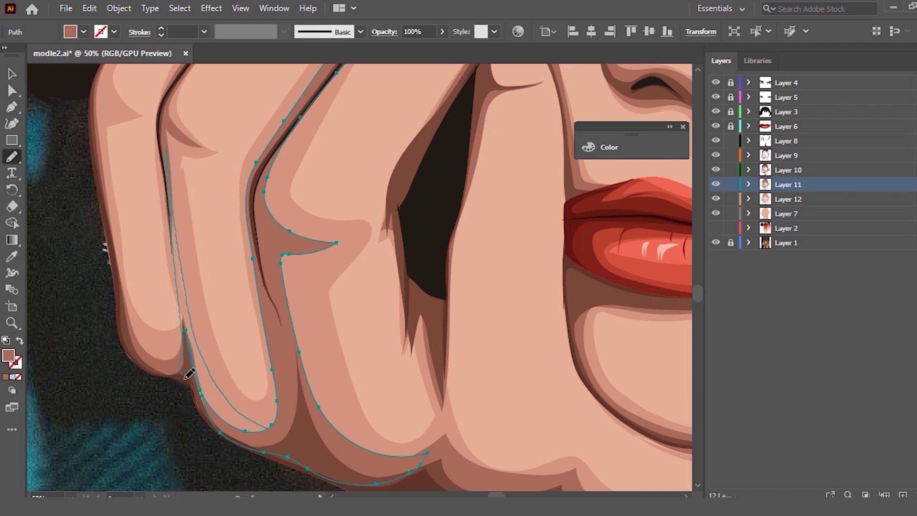
pyautogui.moveTo(211, 420); pyautogui.dragTo(219, 430)
pyautogui.hotkey('ctrl', '-')
pyautogui.hotkey('ctrl', '-')
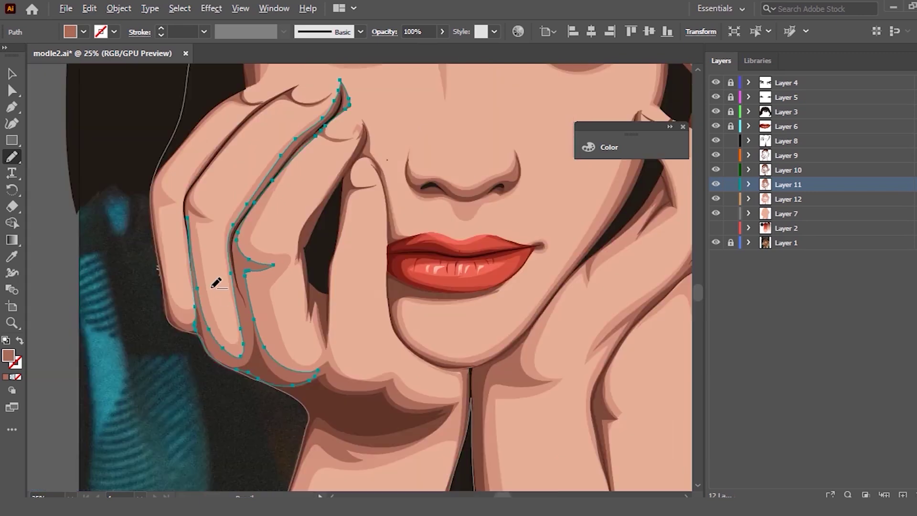
pyautogui.hotkey('ctrl', '-')
pyautogui.hotkey('ctrl', '-')
pyautogui.press('v')
pyautogui.hotkey('ctrl', 'shift', 'a')
pyautogui.scroll(2, 362, 334)
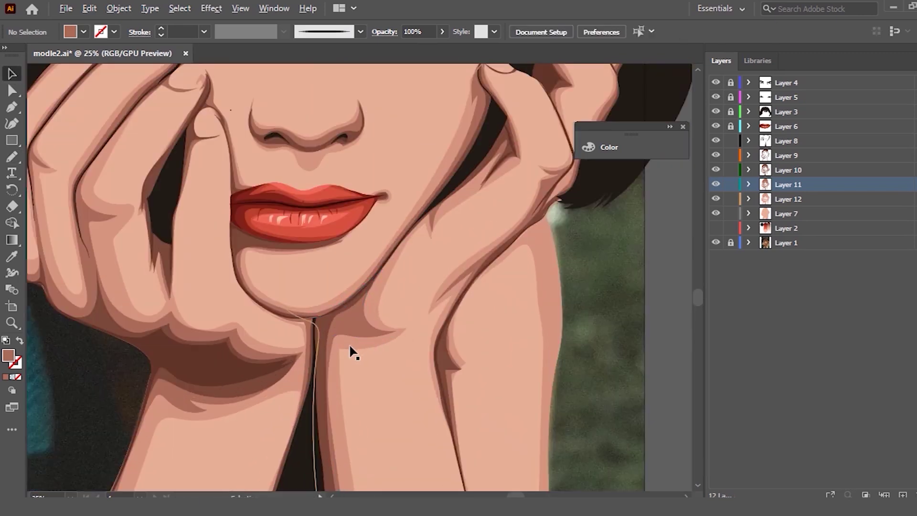
# Step: Redraw the shadow below the chin along the chin edge, neck and jaw
pyautogui.scroll(2, 350, 352)
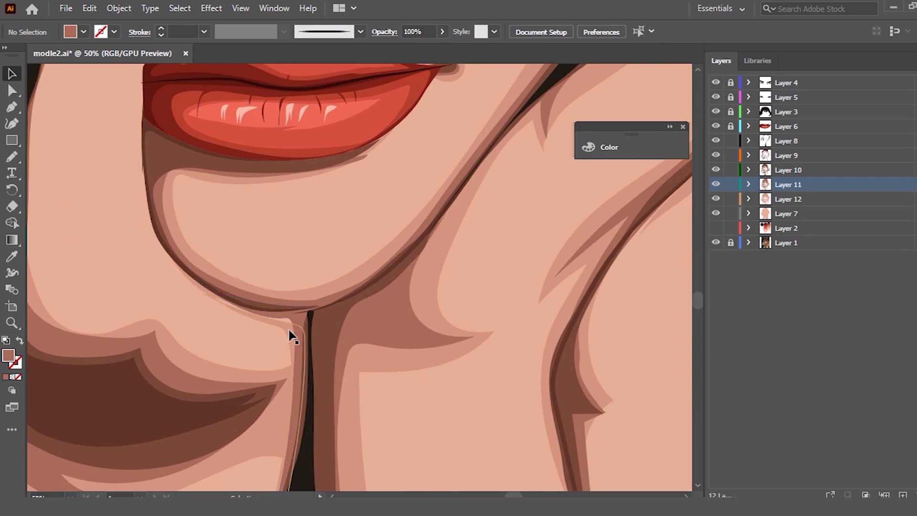
pyautogui.scroll(1, 288, 333)
pyautogui.click(288, 333)
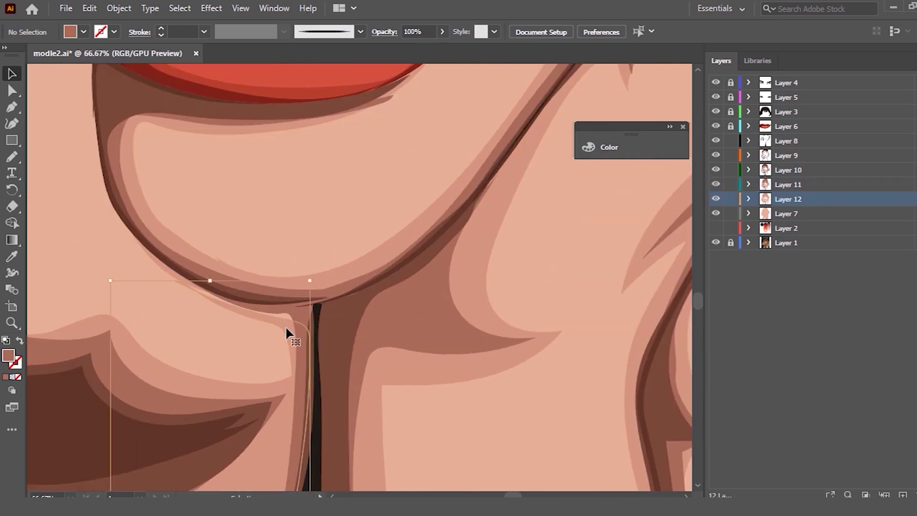
pyautogui.press('n')
pyautogui.moveTo(195, 275)
pyautogui.mouseDown()
pyautogui.moveTo(305, 305)
pyautogui.moveTo(311, 342)
pyautogui.moveTo(161, 255)
pyautogui.mouseUp()
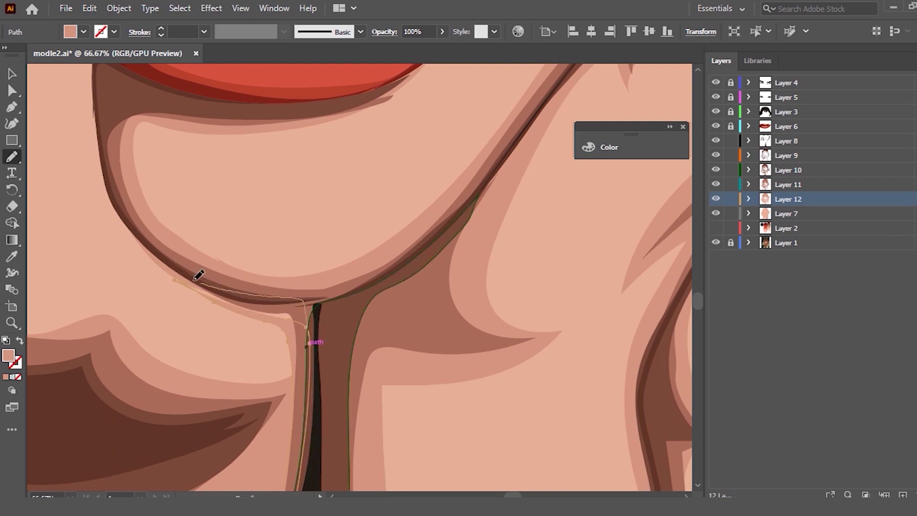
pyautogui.moveTo(267, 324); pyautogui.dragTo(293, 337)
pyautogui.moveTo(299, 296)
pyautogui.mouseDown()
pyautogui.moveTo(158, 235)
pyautogui.moveTo(97, 95)
pyautogui.moveTo(95, 66)
pyautogui.mouseUp()
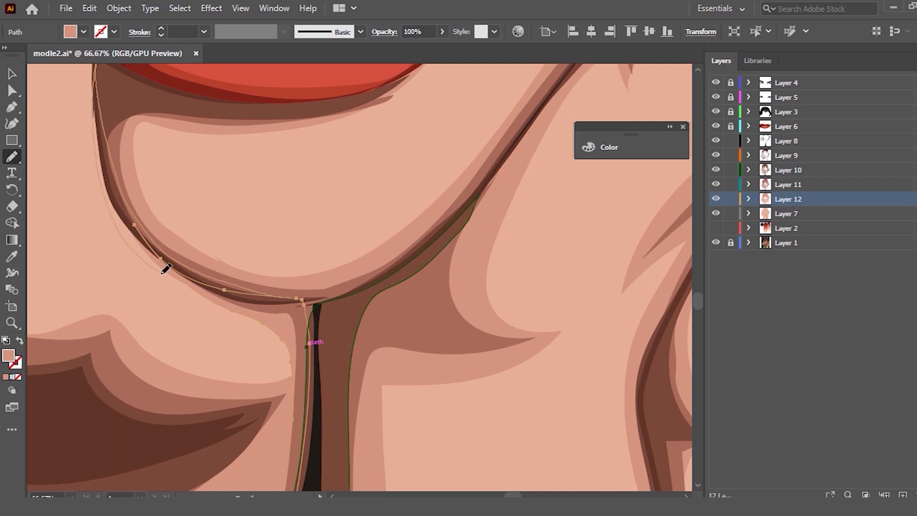
pyautogui.scroll(-2, 184, 245)
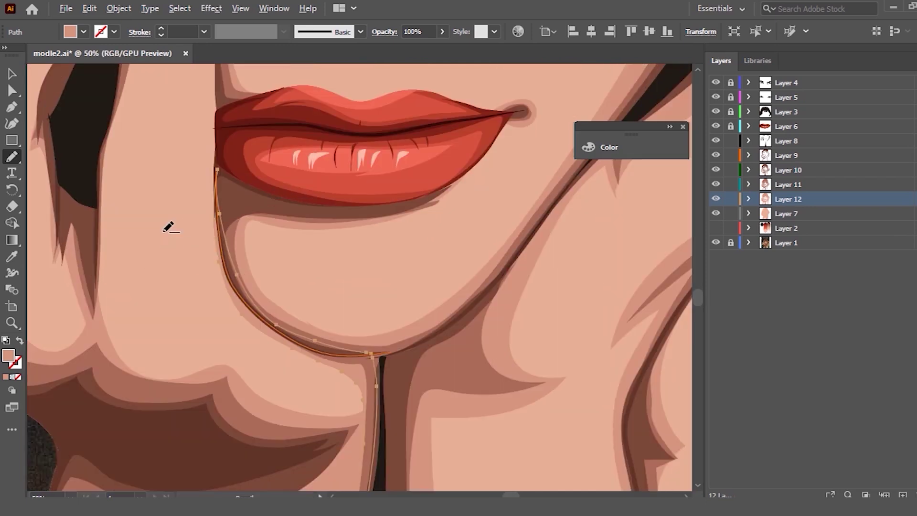
pyautogui.scroll(1, 169, 227)
pyautogui.scroll(-1, 178, 211)
pyautogui.scroll(1, 161, 201)
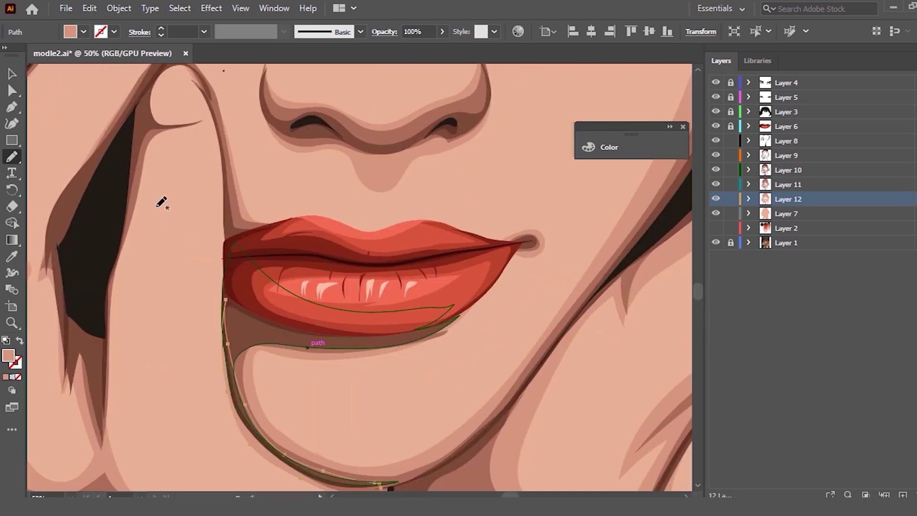
pyautogui.press('alt')
# Step: Retrace the lip-and-jaw shadow along the jaw and finger edge, undoing a botched stroke
pyautogui.click(11, 73)
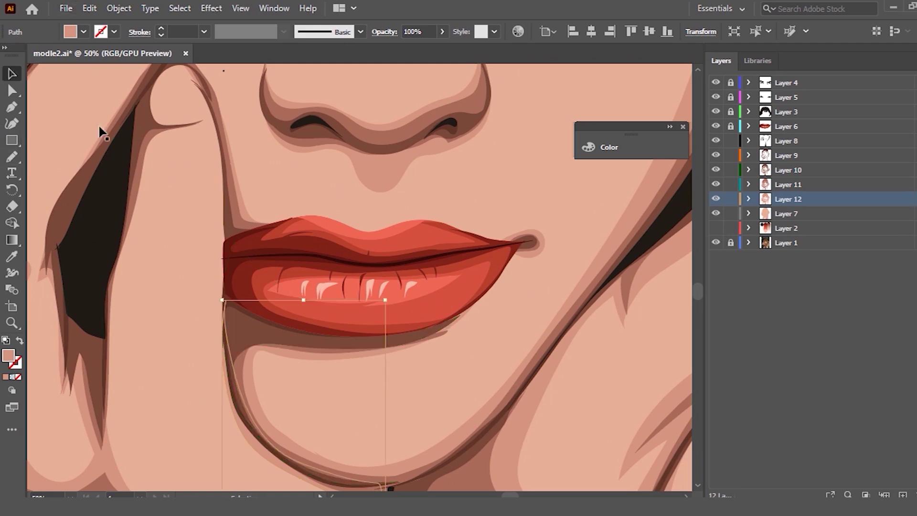
pyautogui.moveTo(250, 210); pyautogui.dragTo(244, 206)
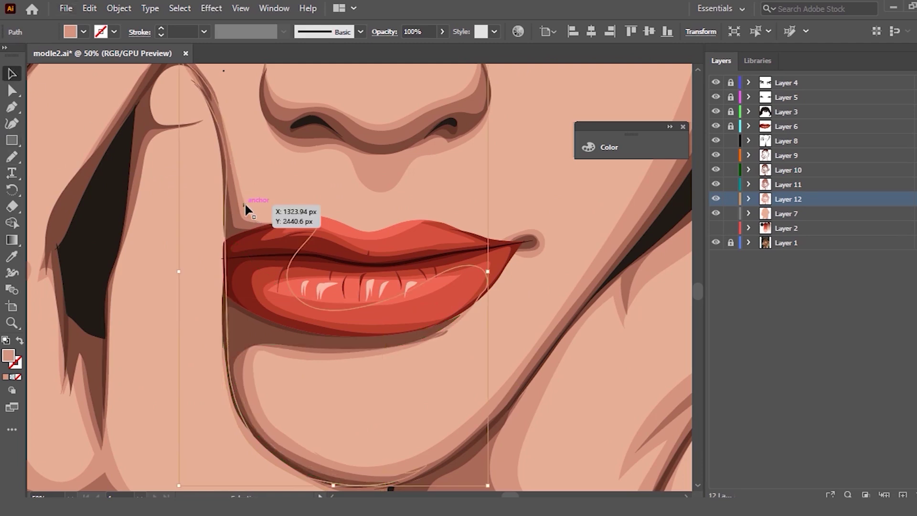
pyautogui.press('n')
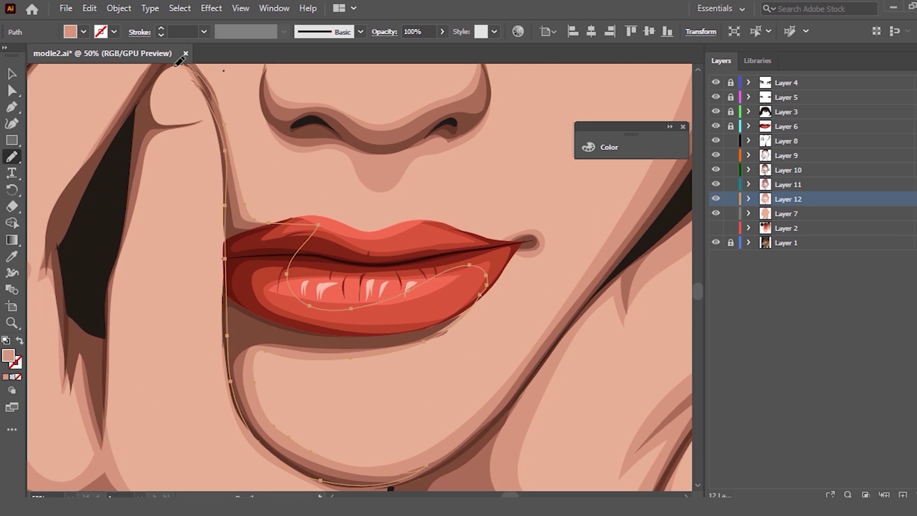
pyautogui.moveTo(217, 227); pyautogui.dragTo(221, 382)
pyautogui.moveTo(298, 476); pyautogui.dragTo(334, 480)
pyautogui.hotkey('ctrl', 'z')
pyautogui.scroll(-2, 240, 316)
pyautogui.scroll(1, 221, 311)
pyautogui.moveTo(306, 364)
pyautogui.mouseDown()
pyautogui.moveTo(217, 88)
pyautogui.moveTo(213, 102)
pyautogui.mouseUp()
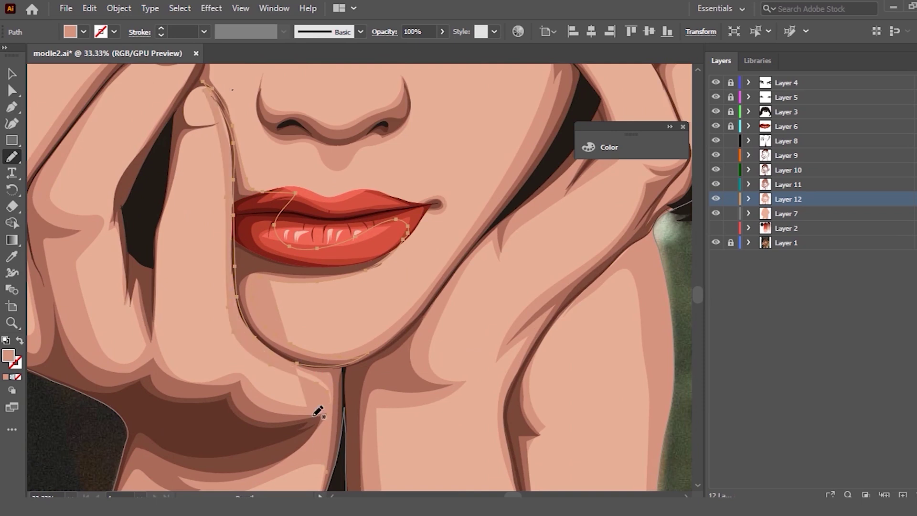
pyautogui.moveTo(320, 410)
pyautogui.mouseDown()
pyautogui.moveTo(224, 235)
pyautogui.moveTo(224, 126)
pyautogui.moveTo(203, 82)
pyautogui.mouseUp()
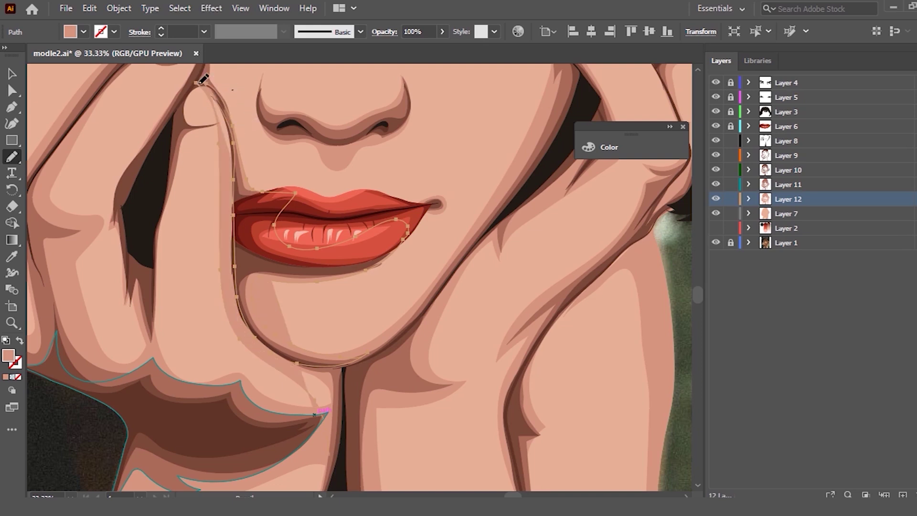
pyautogui.moveTo(254, 189); pyautogui.dragTo(239, 138)
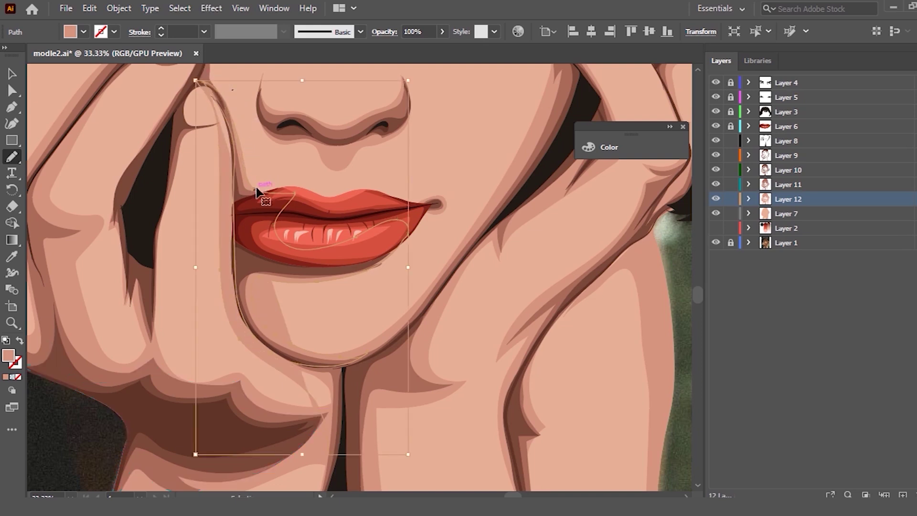
pyautogui.moveTo(213, 91); pyautogui.dragTo(210, 88)
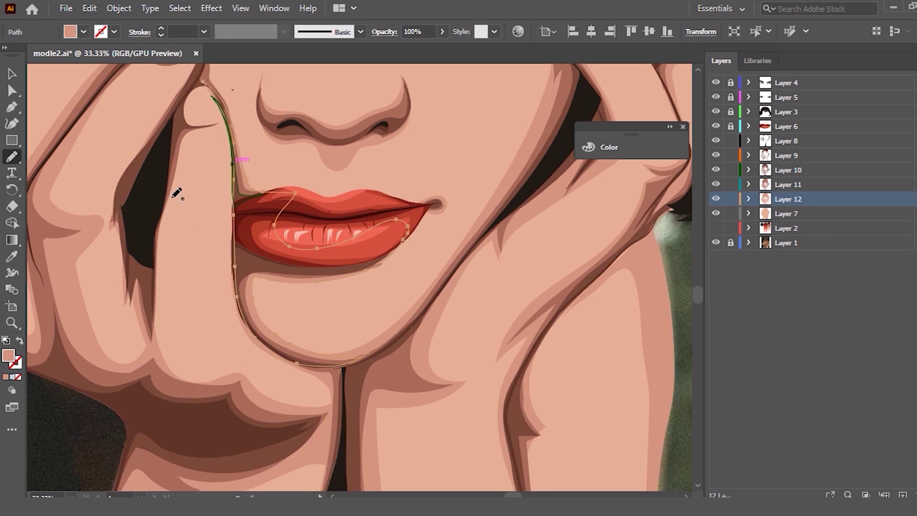
# Step: Redraw the lower-lip shadow from the chin up along the finger edge
pyautogui.click(13, 90)
pyautogui.click(281, 249)
pyautogui.press('n')
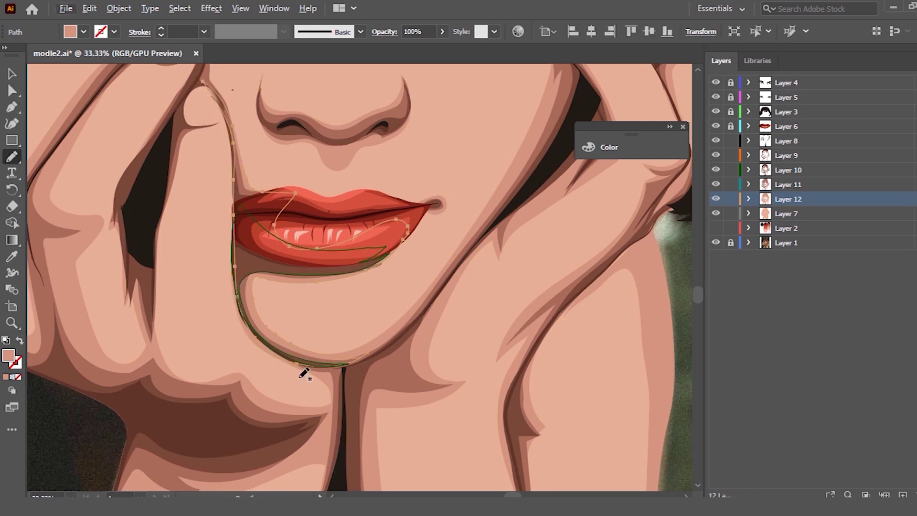
pyautogui.moveTo(276, 357); pyautogui.dragTo(254, 146)
pyautogui.moveTo(289, 187); pyautogui.dragTo(288, 191)
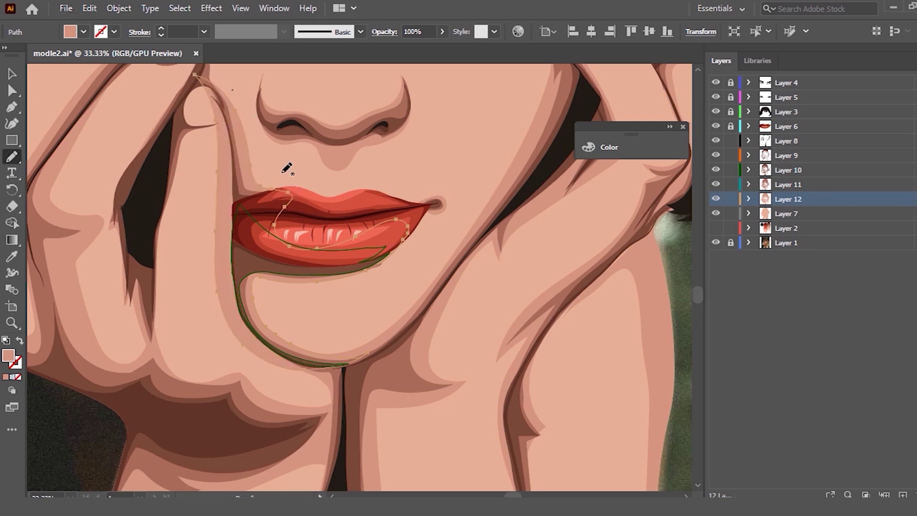
pyautogui.scroll(3, 277, 191)
pyautogui.scroll(1, 237, 200)
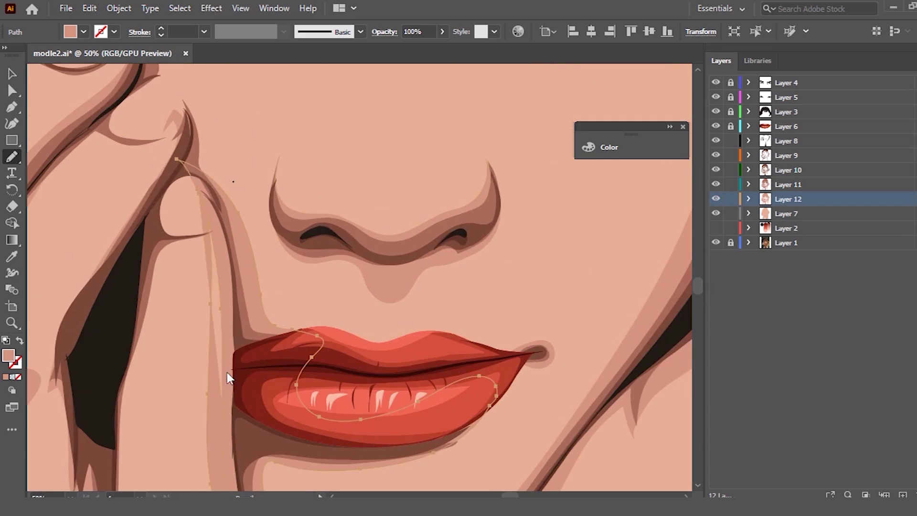
pyautogui.scroll(-3, 232, 367)
# Step: Reshape the top of the finger-edge shadow and redraw it down the chin curve
pyautogui.hotkey('ctrl', 'shift', 'a')
pyautogui.keyDown('ctrl'); pyautogui.click(209, 71); pyautogui.keyUp('ctrl')
pyautogui.moveTo(189, 65); pyautogui.dragTo(196, 89)
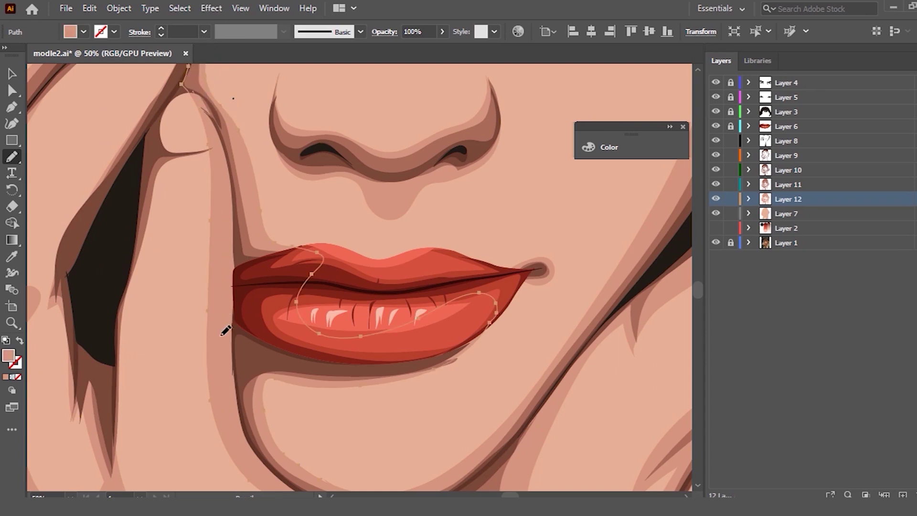
pyautogui.scroll(-3, 371, 280)
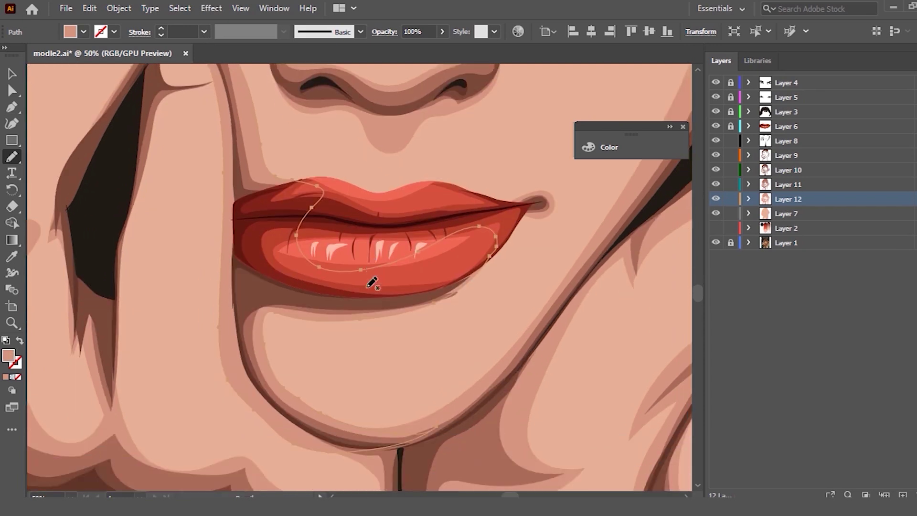
pyautogui.scroll(2, 366, 272)
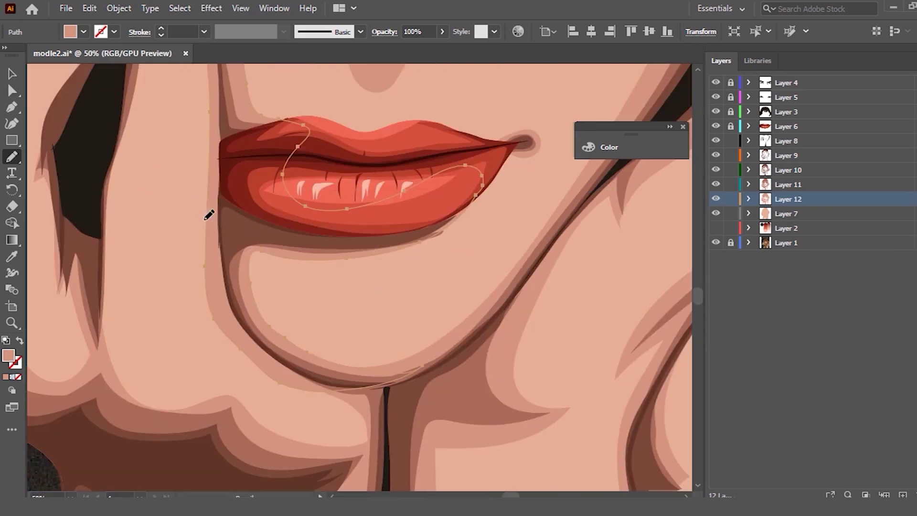
pyautogui.moveTo(376, 429); pyautogui.dragTo(372, 431)
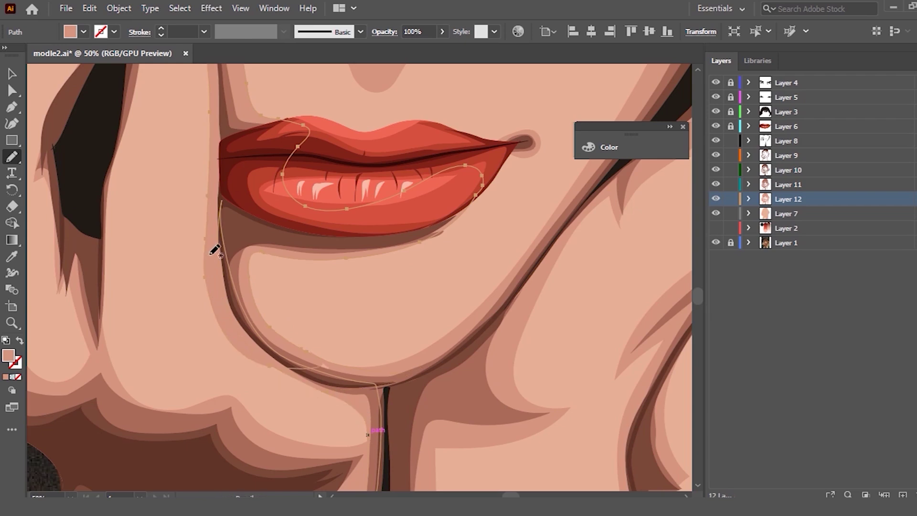
pyautogui.moveTo(218, 258); pyautogui.dragTo(287, 383)
pyautogui.moveTo(378, 489)
pyautogui.mouseDown()
pyautogui.moveTo(409, 392)
pyautogui.moveTo(433, 360)
pyautogui.mouseUp()
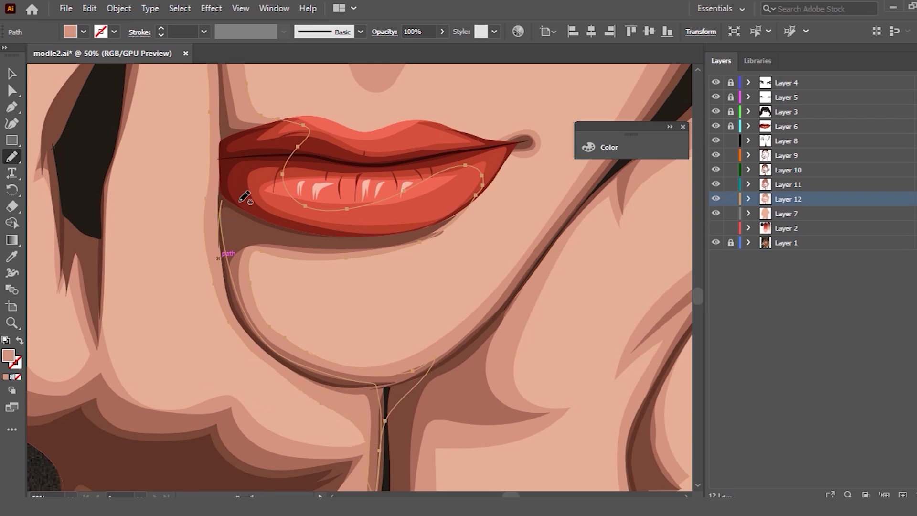
# Step: Redraw the shadow along the lower lip, undoing the extension toward the chin
pyautogui.scroll(-1, 241, 239)
pyautogui.scroll(1, 418, 220)
pyautogui.moveTo(424, 212); pyautogui.dragTo(187, 332)
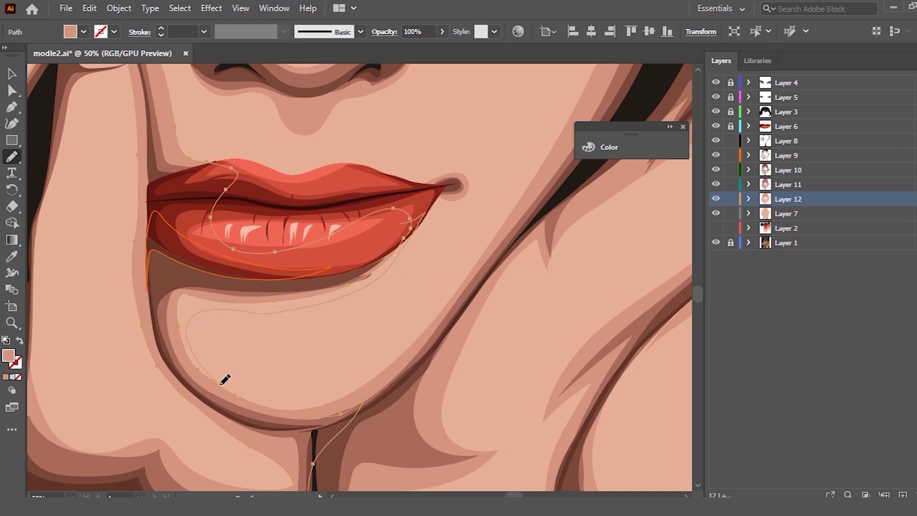
pyautogui.moveTo(221, 383); pyautogui.dragTo(262, 400)
pyautogui.hotkey('ctrl', 'z')
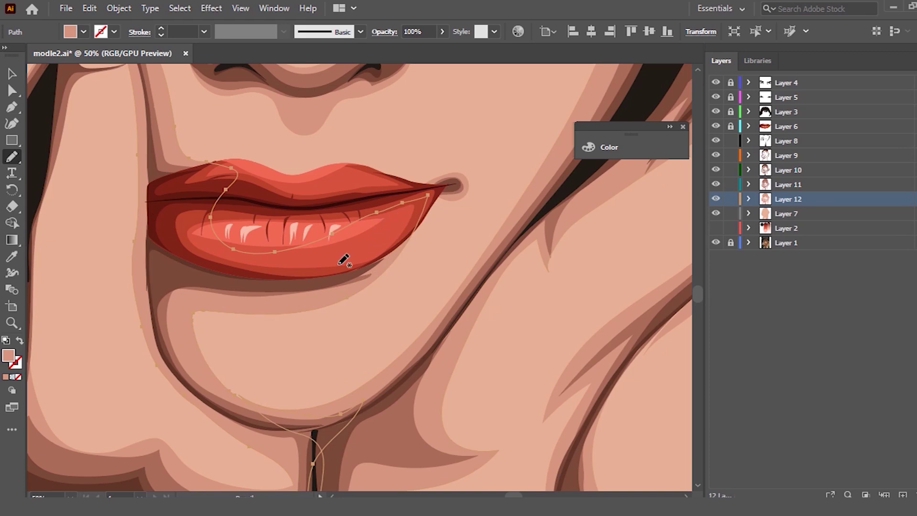
pyautogui.scroll(-2, 344, 258)
pyautogui.scroll(-1, 343, 258)
pyautogui.click(11, 74)
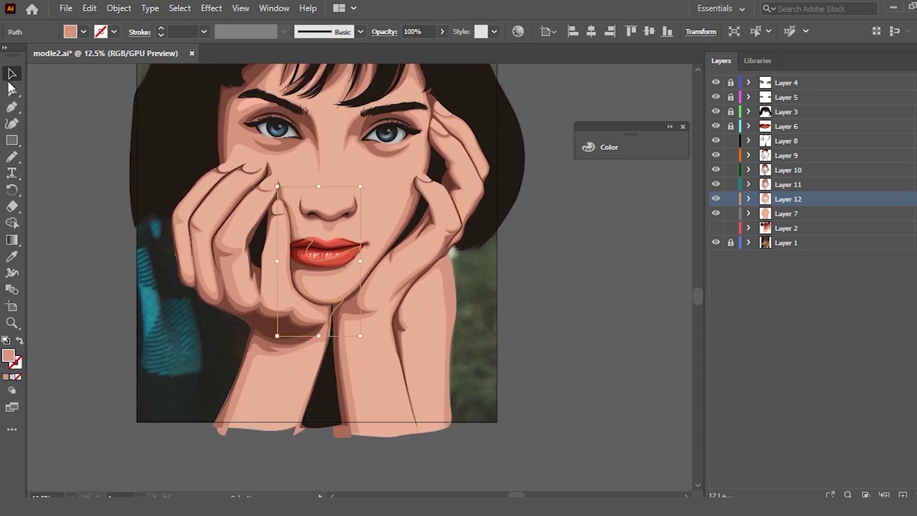
# Step: Deselect the shadow path and pick out the skin-tone shapes along the finger
pyautogui.click(529, 233)
pyautogui.scroll(1, 389, 272)
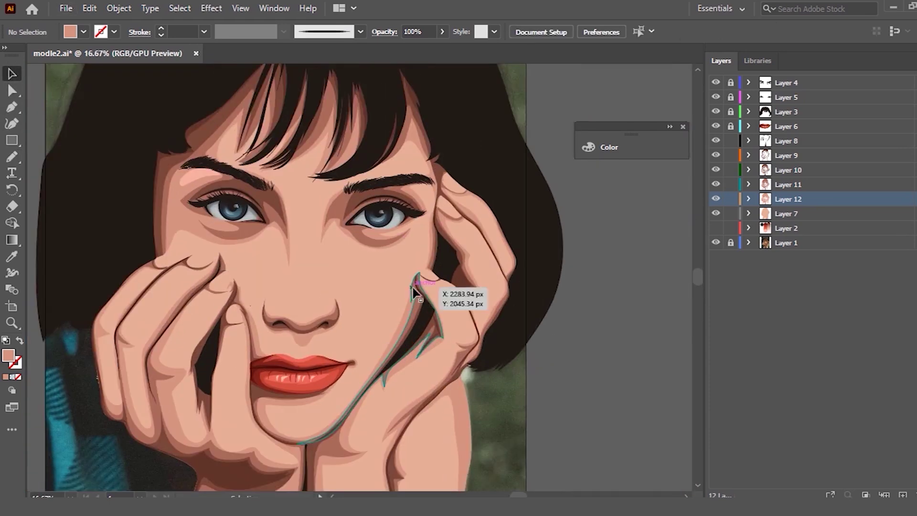
pyautogui.scroll(2, 444, 319)
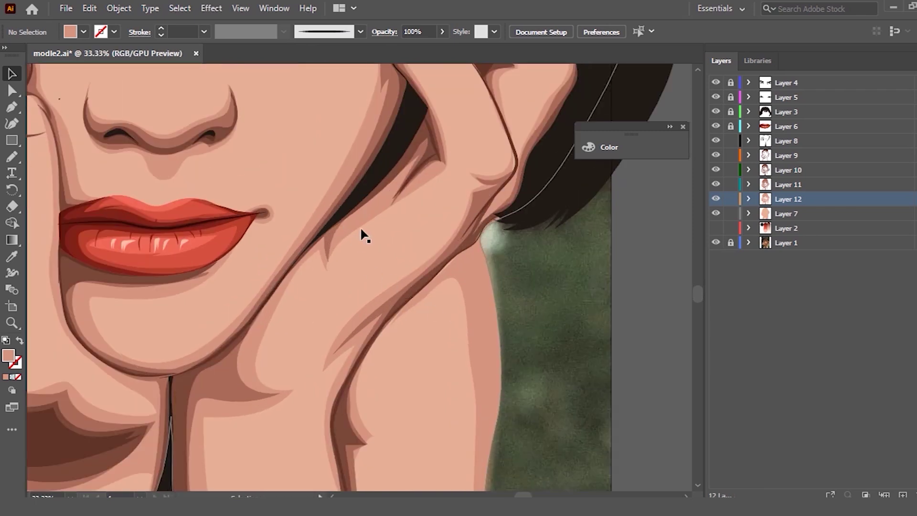
pyautogui.scroll(-2, 370, 239)
pyautogui.scroll(1, 478, 236)
pyautogui.scroll(3, 483, 229)
pyautogui.click(324, 432)
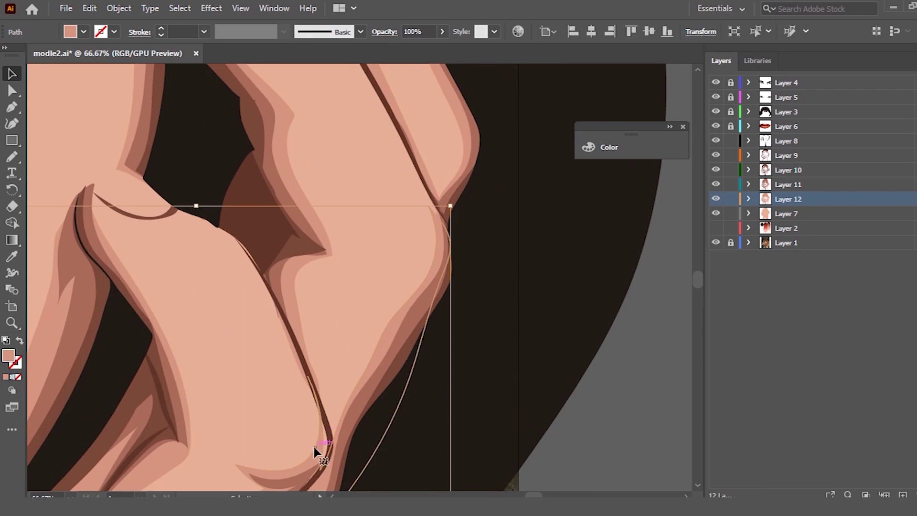
pyautogui.click(307, 462)
pyautogui.scroll(-2, 306, 456)
pyautogui.scroll(-3, 287, 444)
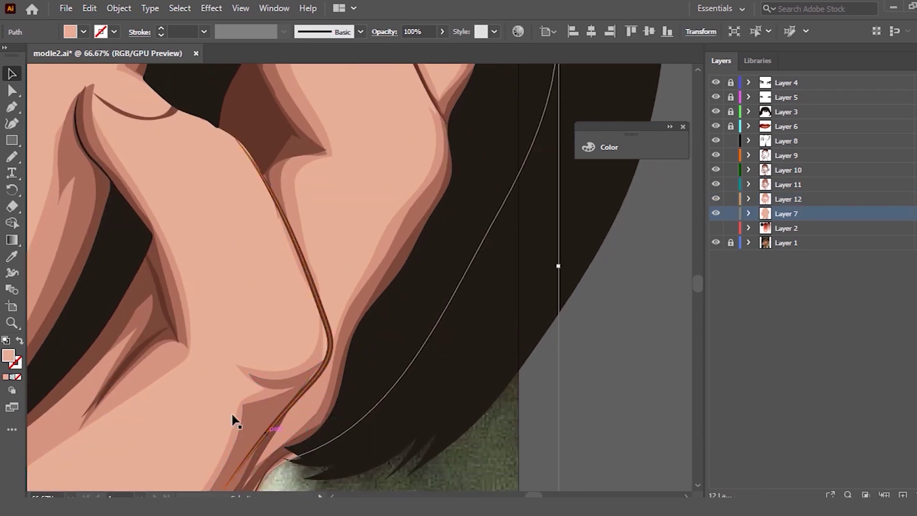
# Step: Redraw the finger highlight's edges along the finger and knuckle with the Pencil
pyautogui.click(258, 375)
pyautogui.press('n')
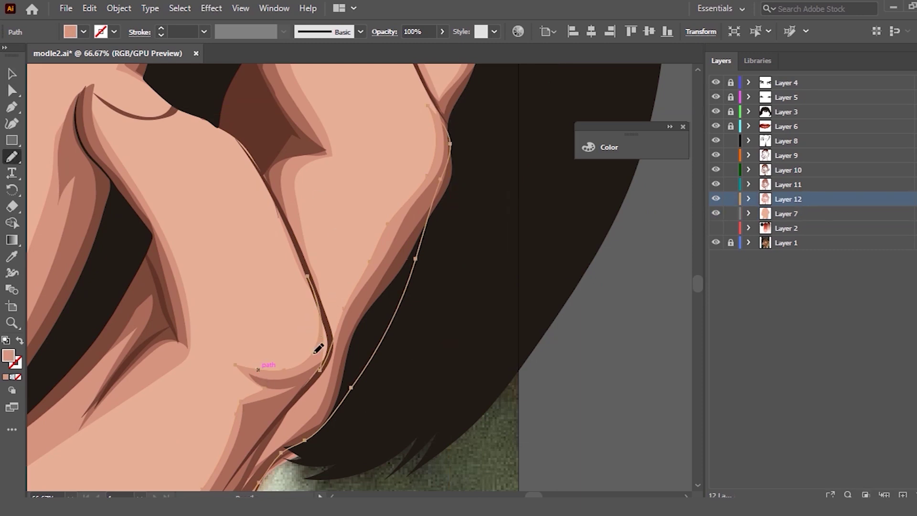
pyautogui.moveTo(174, 109)
pyautogui.mouseDown()
pyautogui.moveTo(341, 333)
pyautogui.moveTo(325, 352)
pyautogui.mouseUp()
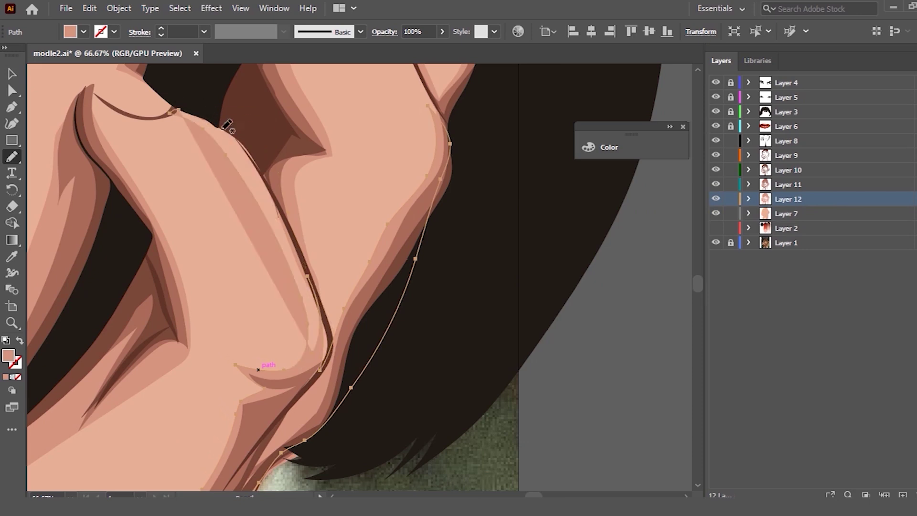
pyautogui.moveTo(174, 109); pyautogui.dragTo(193, 122)
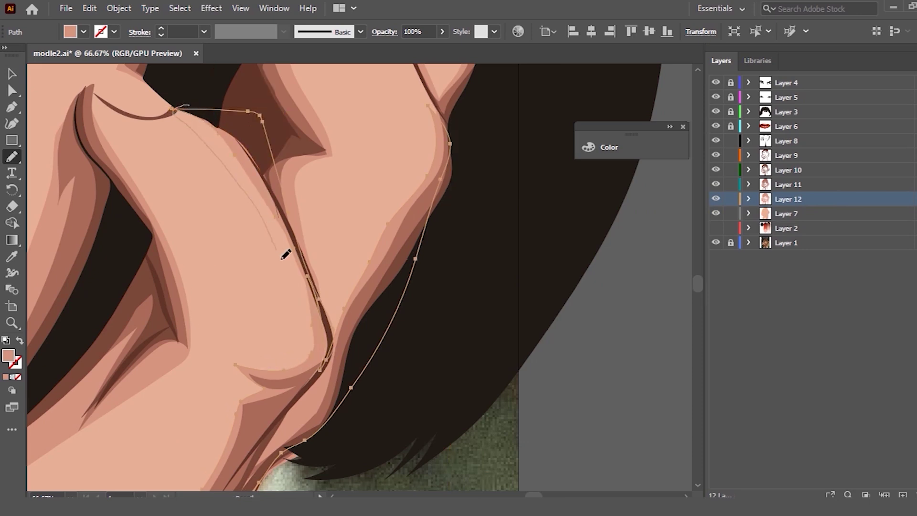
pyautogui.moveTo(318, 339); pyautogui.dragTo(305, 364)
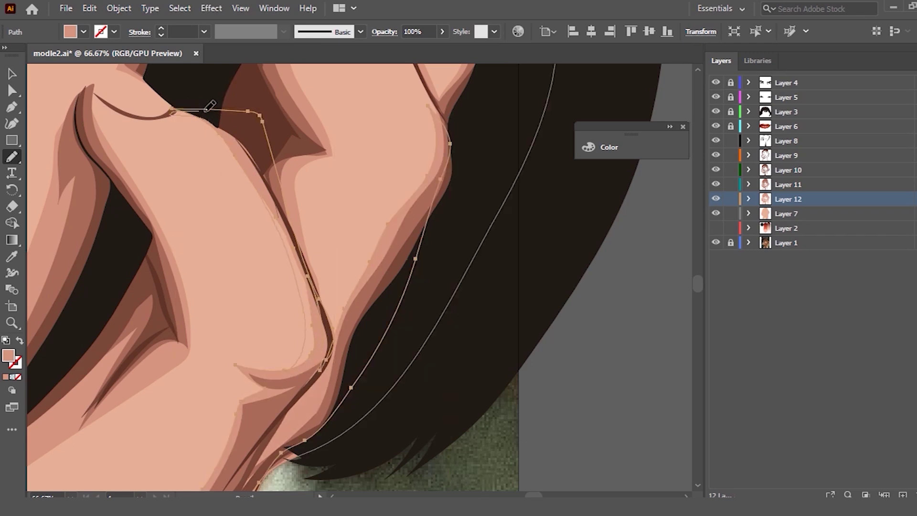
pyautogui.moveTo(200, 108); pyautogui.dragTo(271, 176)
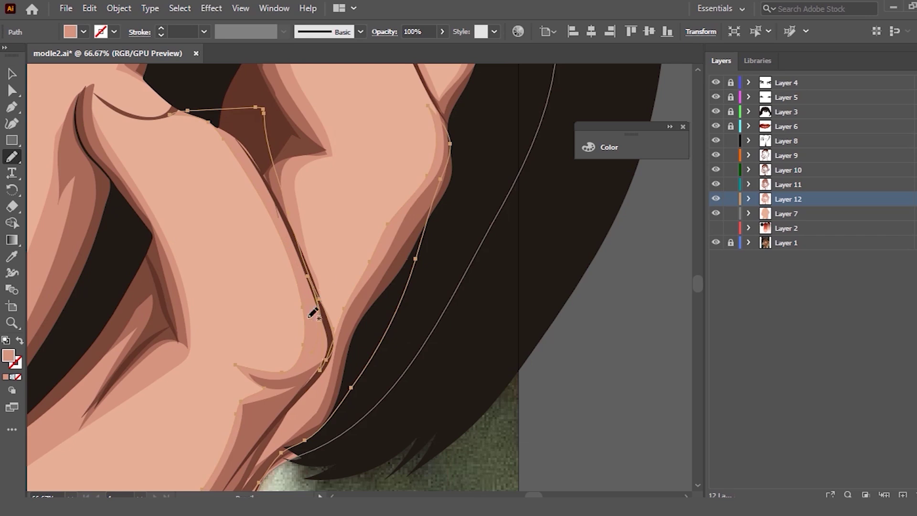
pyautogui.scroll(-2, 324, 271)
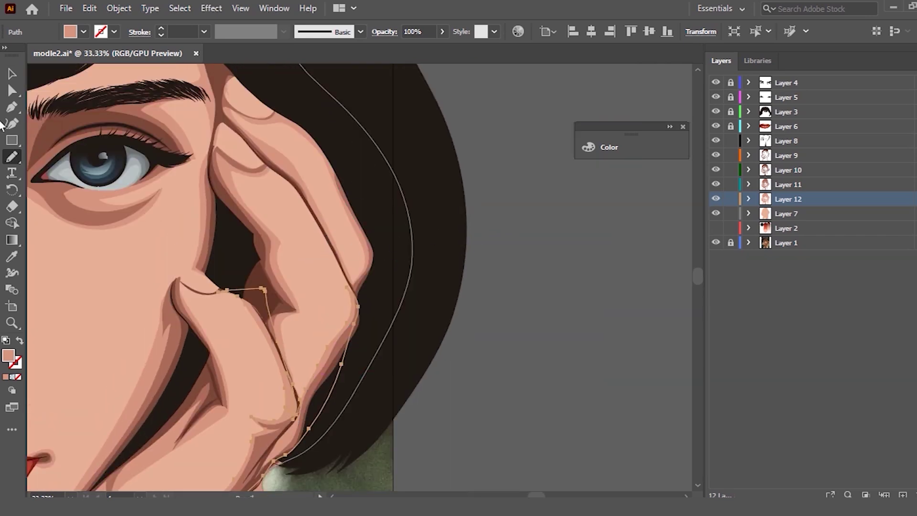
pyautogui.click(11, 74)
# Step: Clear the selection and scroll to bring the forehead area into view
pyautogui.click(654, 191)
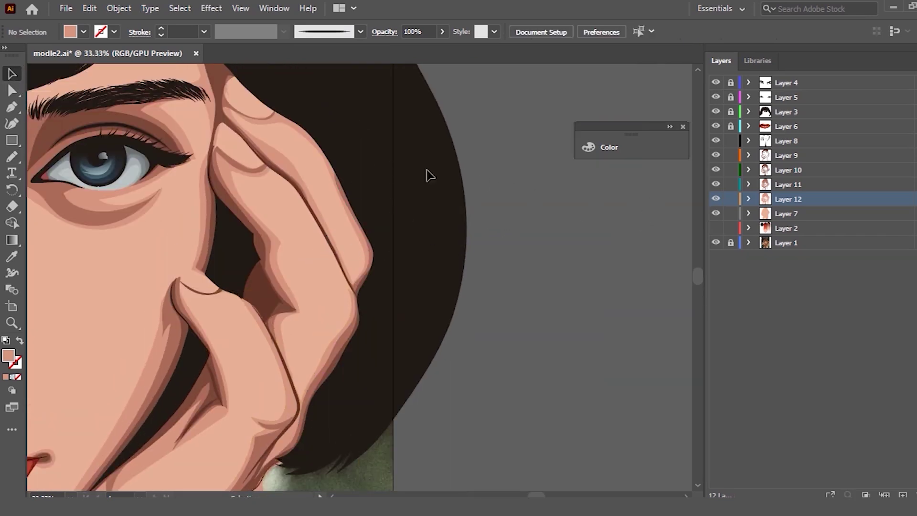
pyautogui.scroll(3, 294, 157)
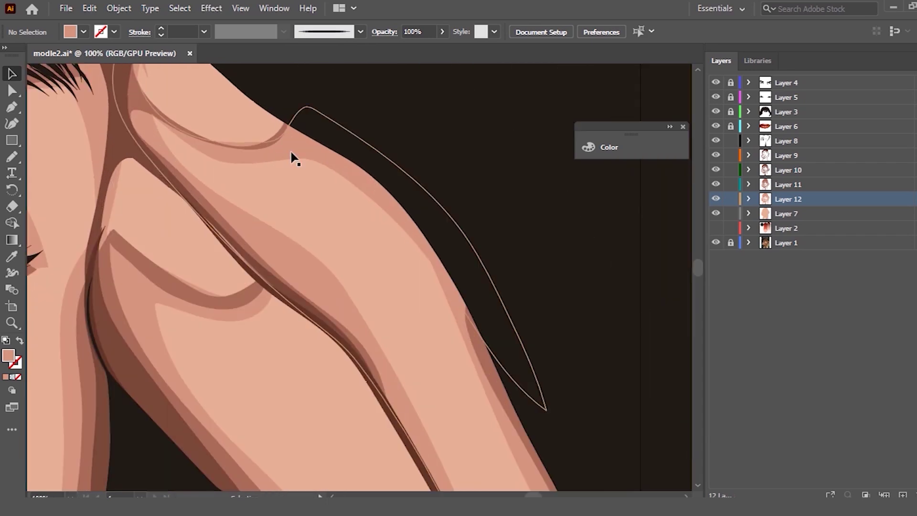
pyautogui.scroll(-3, 292, 159)
pyautogui.scroll(-1, 276, 119)
pyautogui.scroll(1, 363, 115)
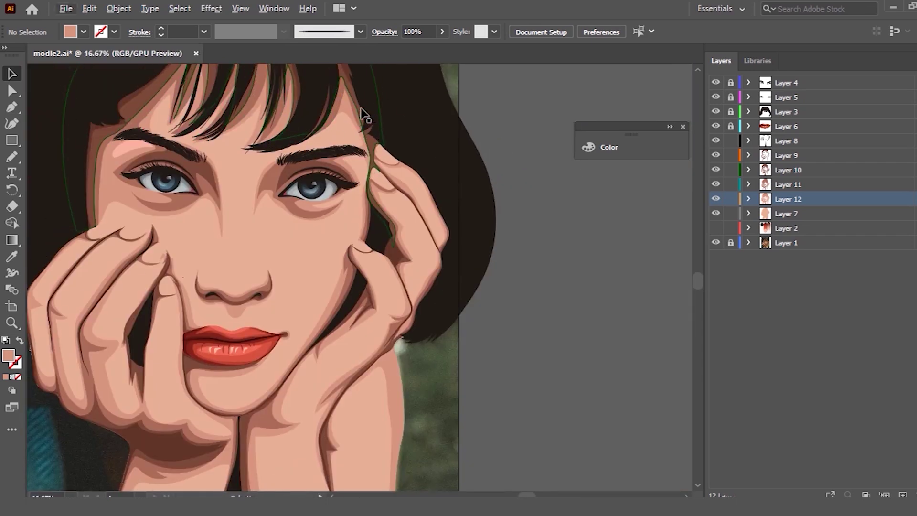
pyautogui.scroll(1, 363, 115)
pyautogui.scroll(1, 356, 131)
# Step: Redraw the forehead shadow shape's edges beside the brow, eye and hair with the Pencil
pyautogui.click(328, 114)
pyautogui.press('n')
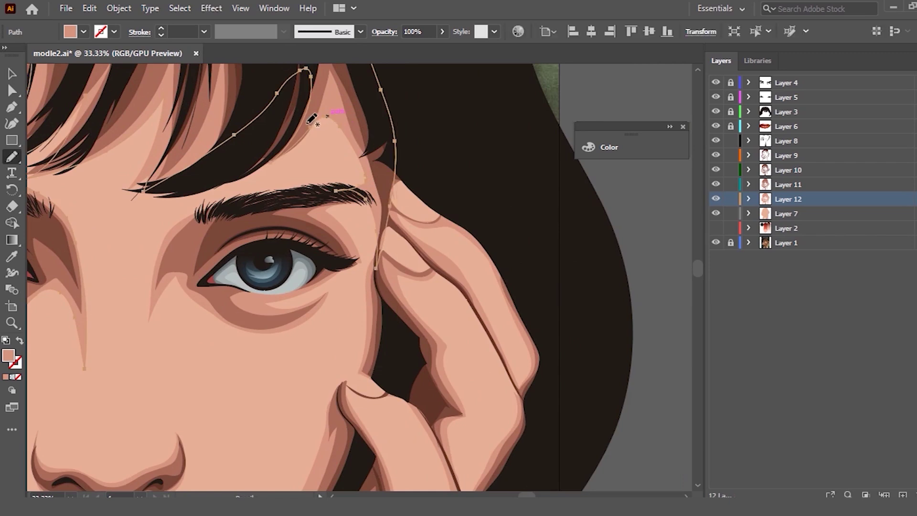
pyautogui.moveTo(310, 153); pyautogui.dragTo(297, 202)
pyautogui.moveTo(377, 276); pyautogui.dragTo(390, 85)
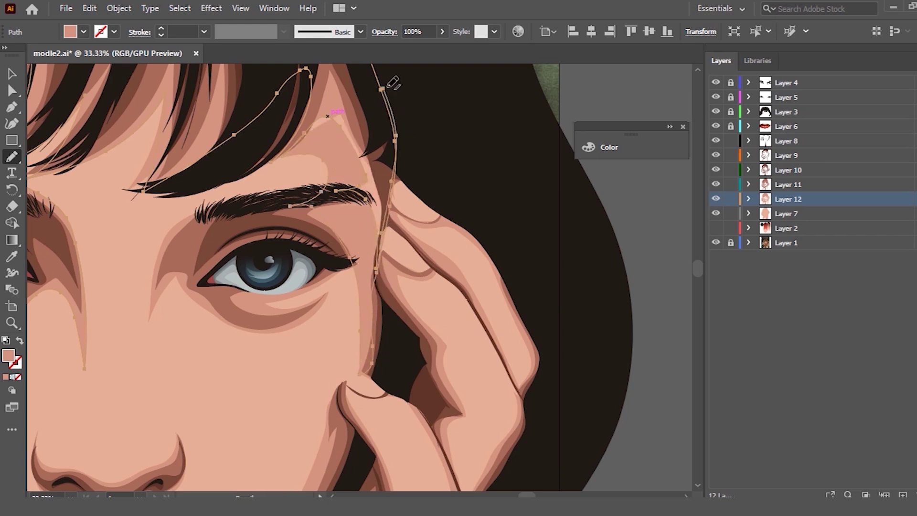
pyautogui.moveTo(383, 187)
pyautogui.mouseDown()
pyautogui.moveTo(393, 377)
pyautogui.moveTo(388, 84)
pyautogui.mouseUp()
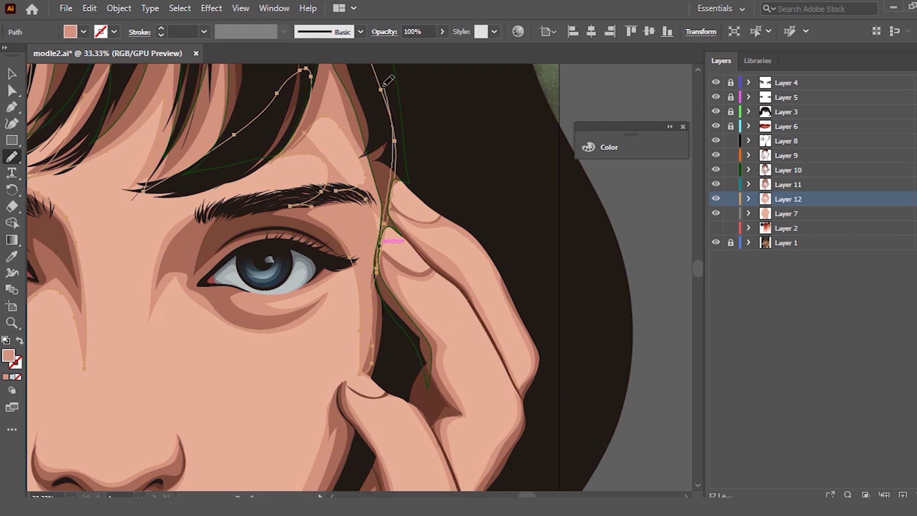
pyautogui.scroll(5, 368, 81)
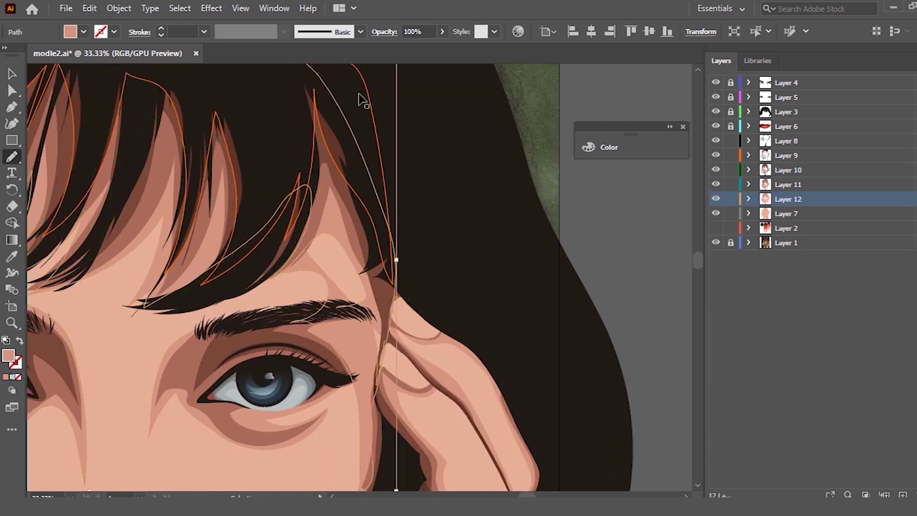
pyautogui.moveTo(290, 193); pyautogui.dragTo(391, 304)
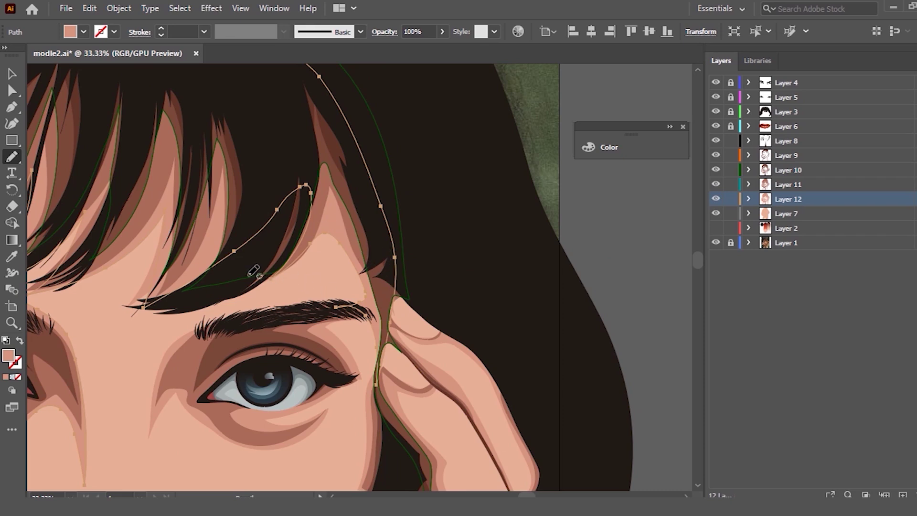
# Step: Retrace the shadow edge under the bangs and undo the stray loop
pyautogui.keyDown('ctrl'); pyautogui.click(382, 353); pyautogui.keyUp('ctrl')
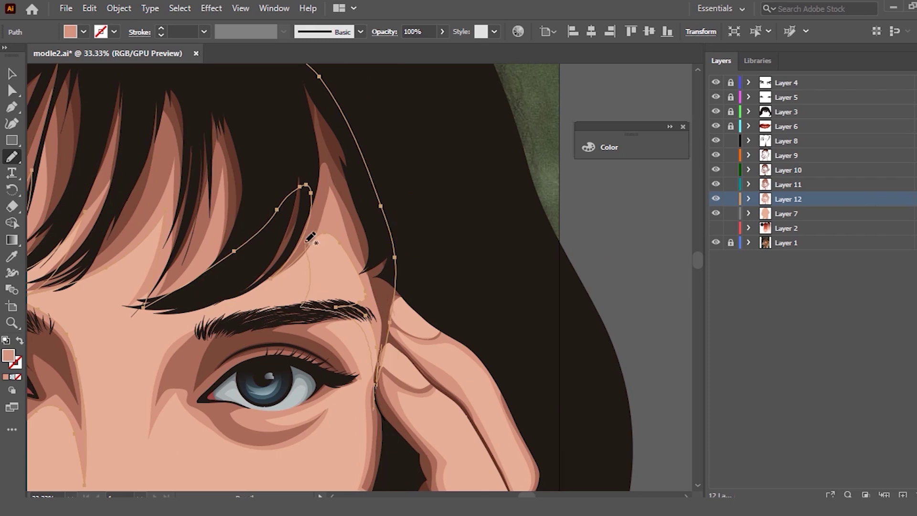
pyautogui.moveTo(306, 244); pyautogui.dragTo(307, 244)
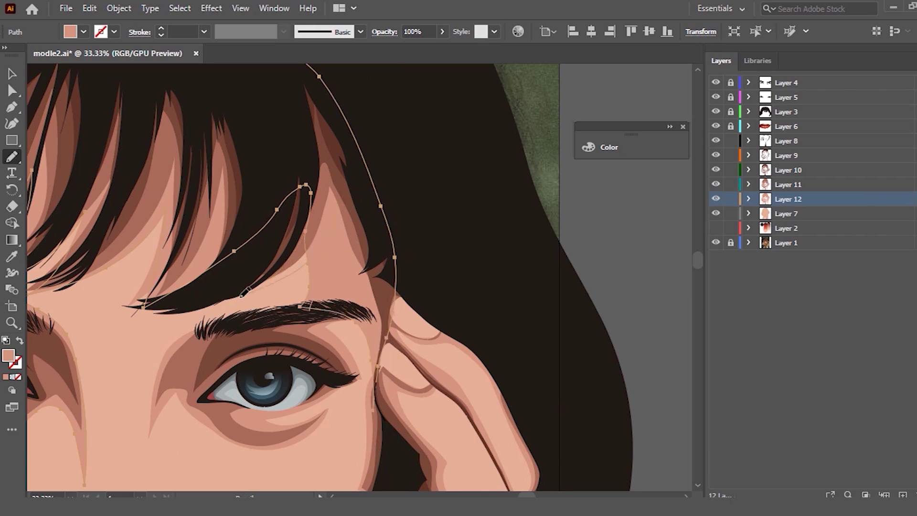
pyautogui.moveTo(244, 292); pyautogui.dragTo(260, 255)
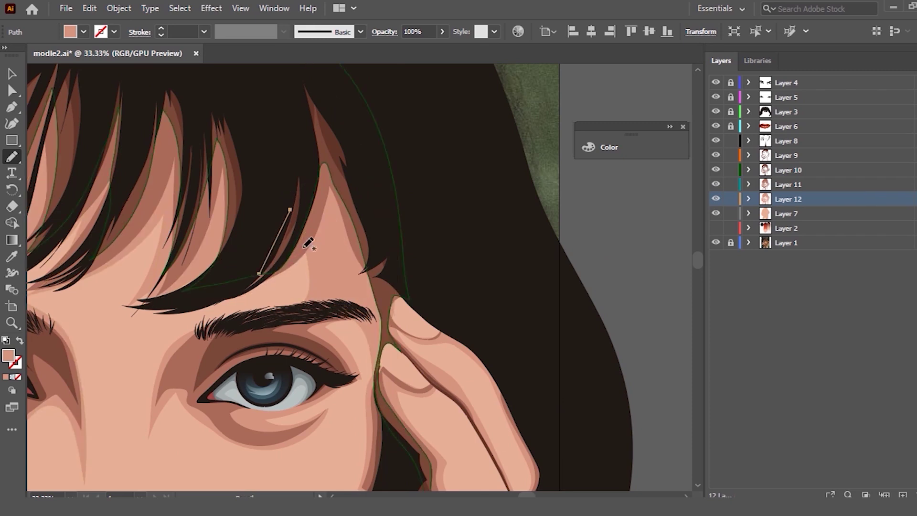
pyautogui.keyDown('ctrl'); pyautogui.click(296, 211); pyautogui.keyUp('ctrl')
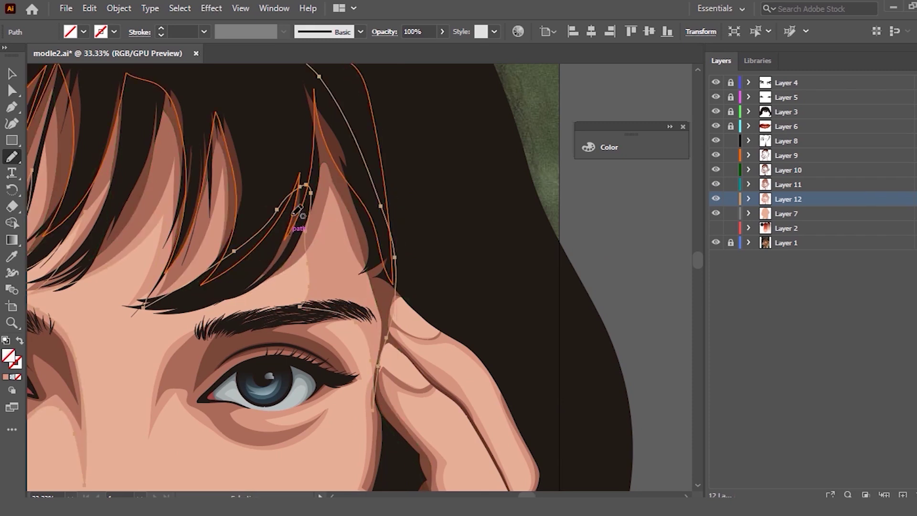
pyautogui.keyDown('ctrl'); pyautogui.click(378, 342); pyautogui.keyUp('ctrl')
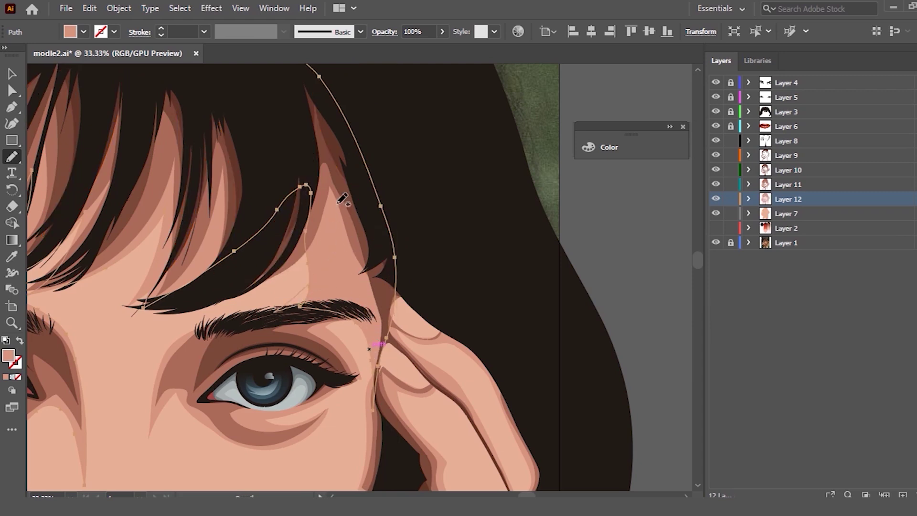
pyautogui.keyDown('ctrl'); pyautogui.click(248, 257); pyautogui.keyUp('ctrl')
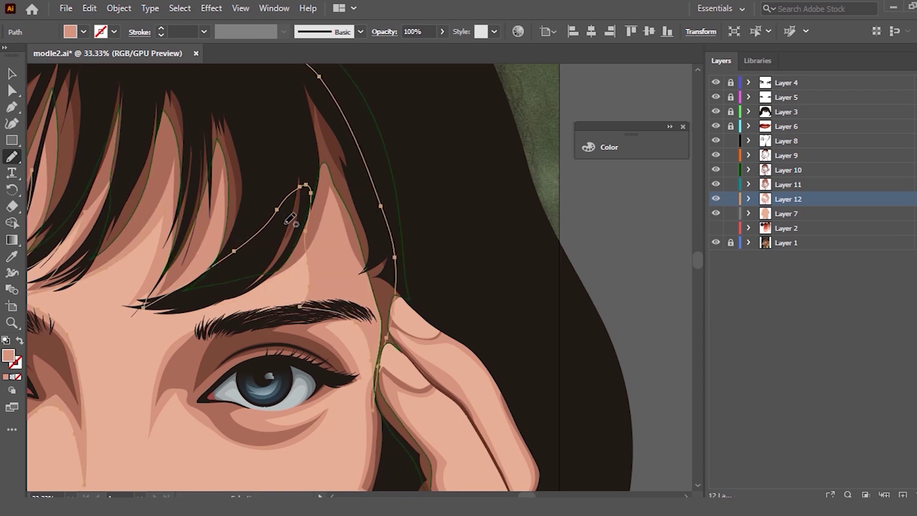
pyautogui.moveTo(247, 257); pyautogui.dragTo(317, 248)
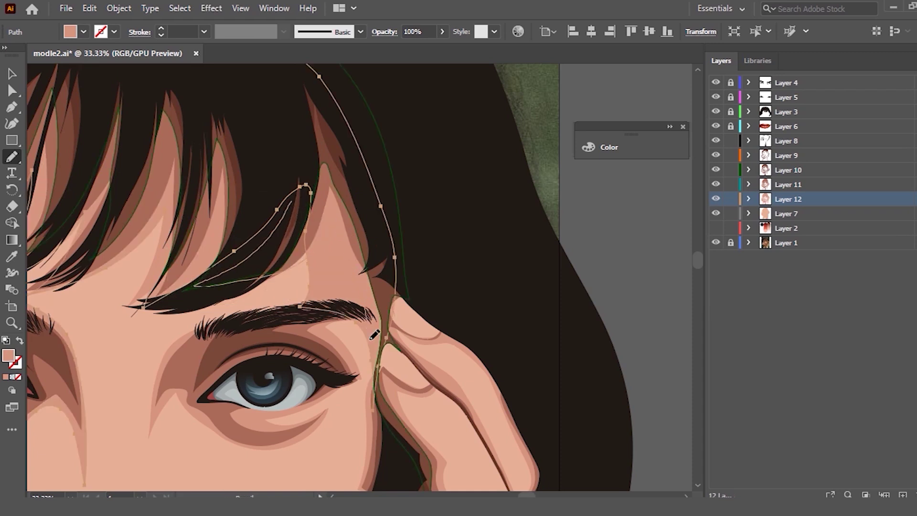
pyautogui.hotkey('ctrl', 'z')
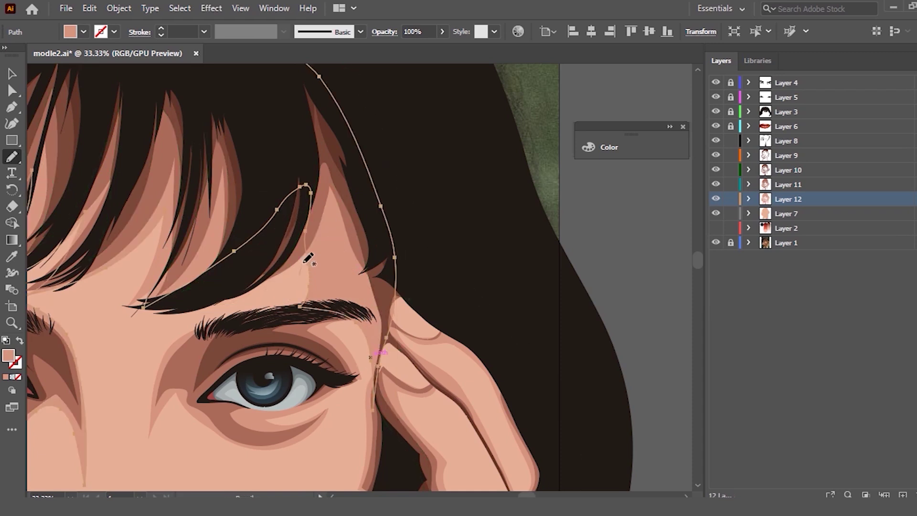
# Step: Fit the whole artwork in view and clear the selection to review the face
pyautogui.keyDown('ctrl'); pyautogui.click(289, 143); pyautogui.keyUp('ctrl')
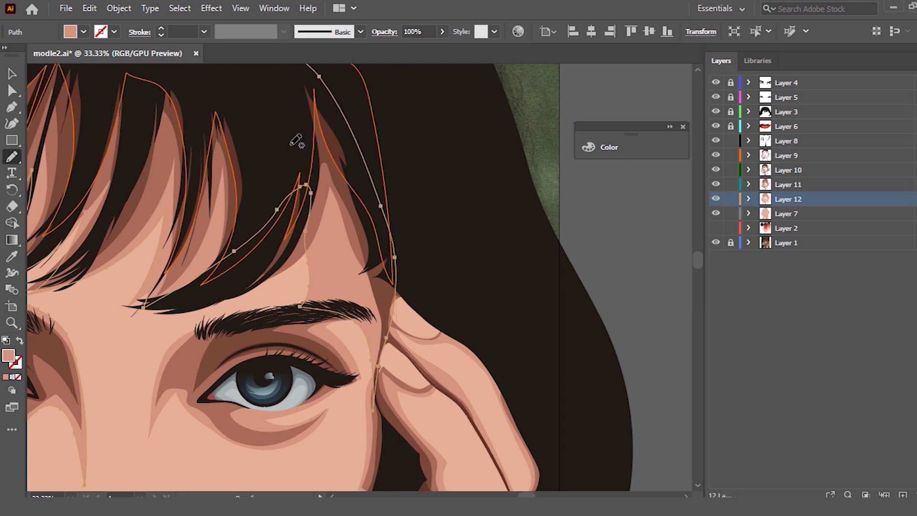
pyautogui.hotkey('ctrl', '0')
pyautogui.press('v')
pyautogui.click(567, 231)
pyautogui.scroll(2, 321, 255)
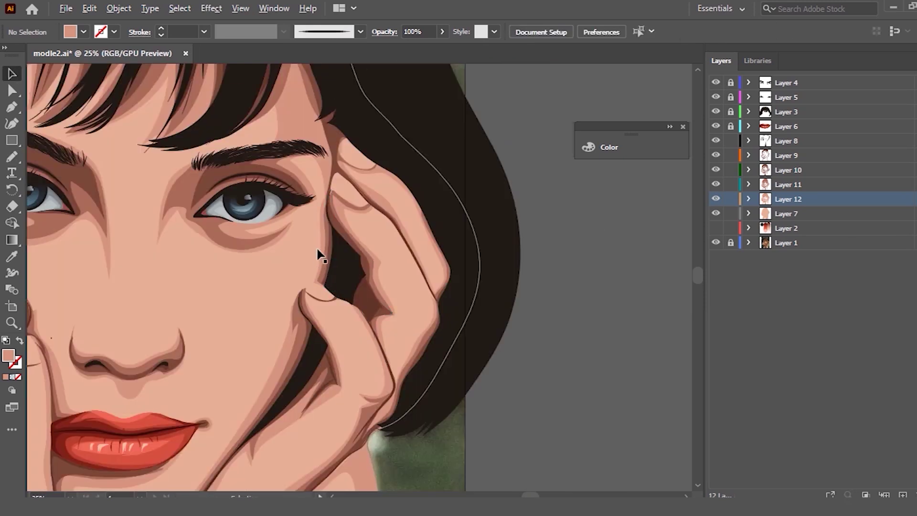
# Step: Pencil-draw the skin shape beside the eye from the fingertip up toward the brow
pyautogui.scroll(-1, 319, 254)
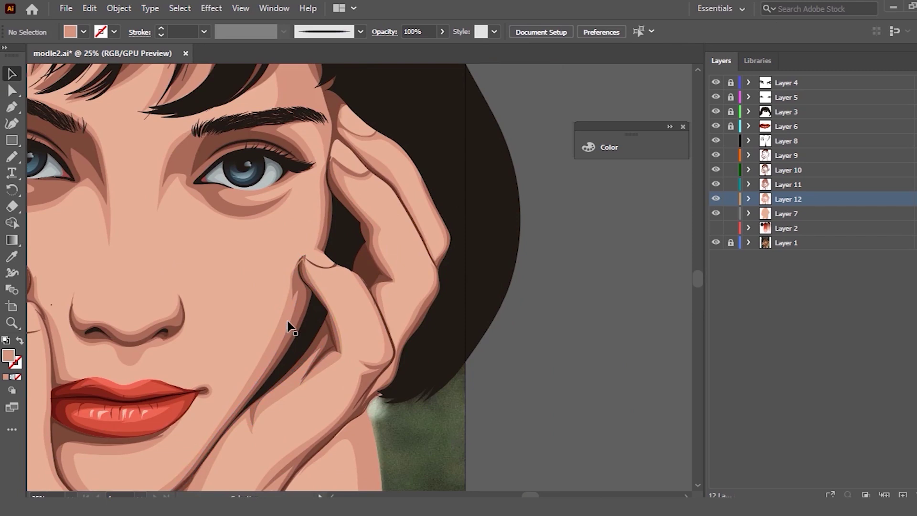
pyautogui.scroll(1, 331, 135)
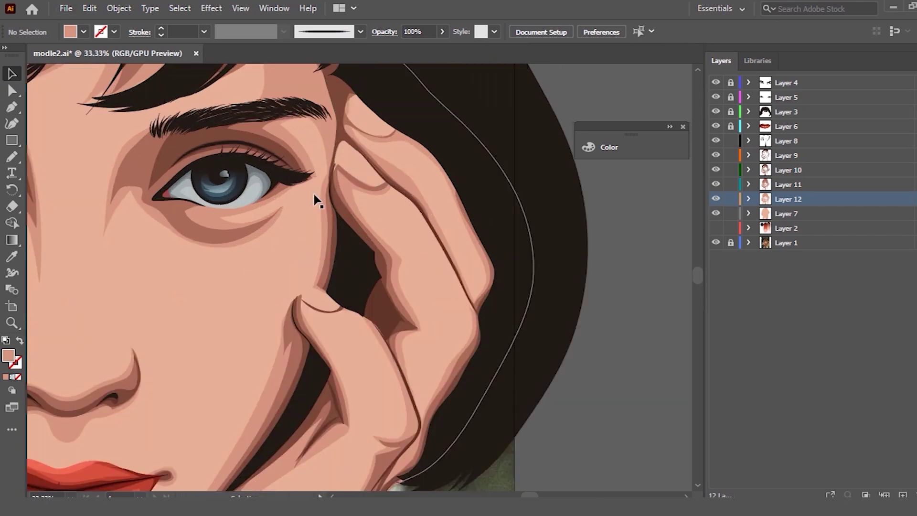
pyautogui.click(318, 199)
pyautogui.click(333, 128)
pyautogui.press('n')
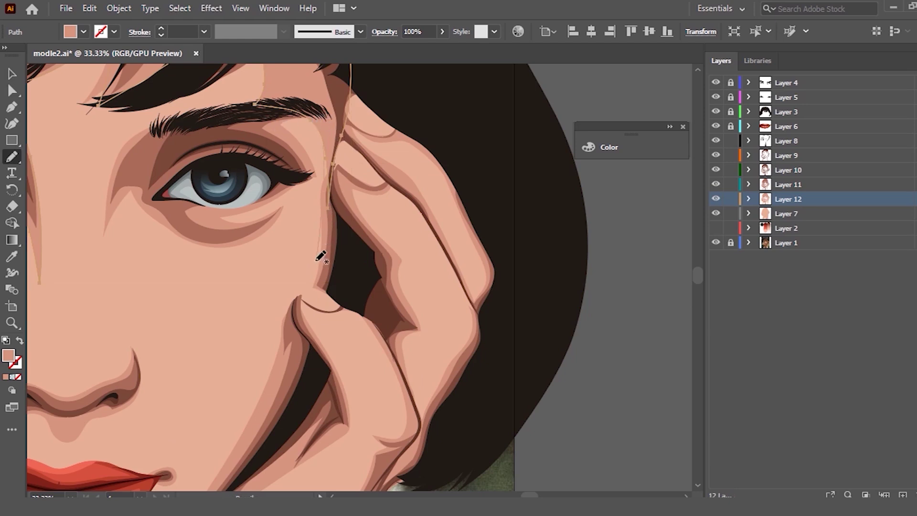
pyautogui.moveTo(319, 286); pyautogui.dragTo(331, 219)
pyautogui.moveTo(334, 152); pyautogui.dragTo(340, 139)
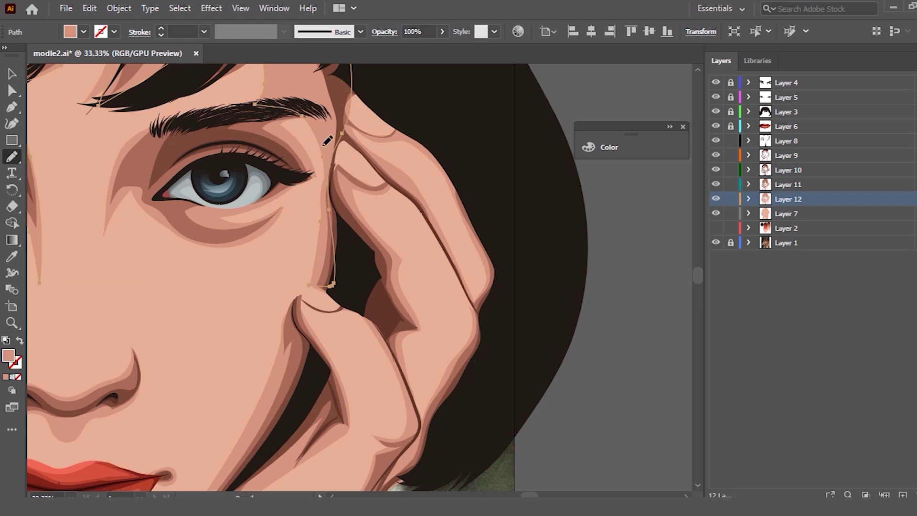
# Step: Finish redrawing the highlight edge beside the nose and around the fingertip
pyautogui.moveTo(330, 128); pyautogui.dragTo(330, 200)
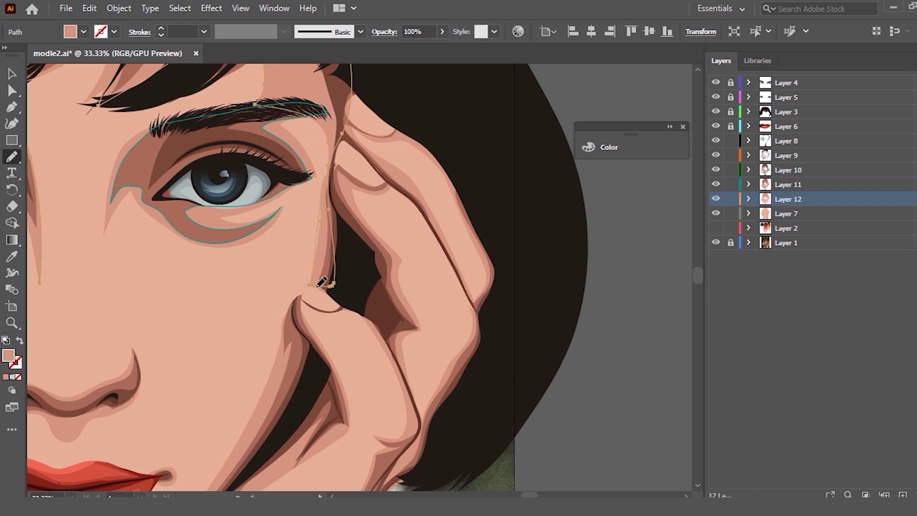
pyautogui.moveTo(338, 276); pyautogui.dragTo(332, 267)
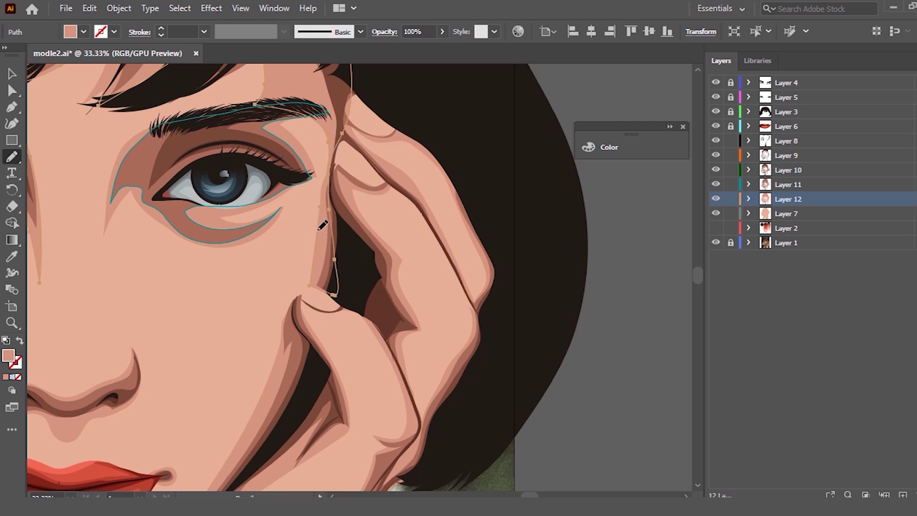
pyautogui.scroll(-2, 303, 215)
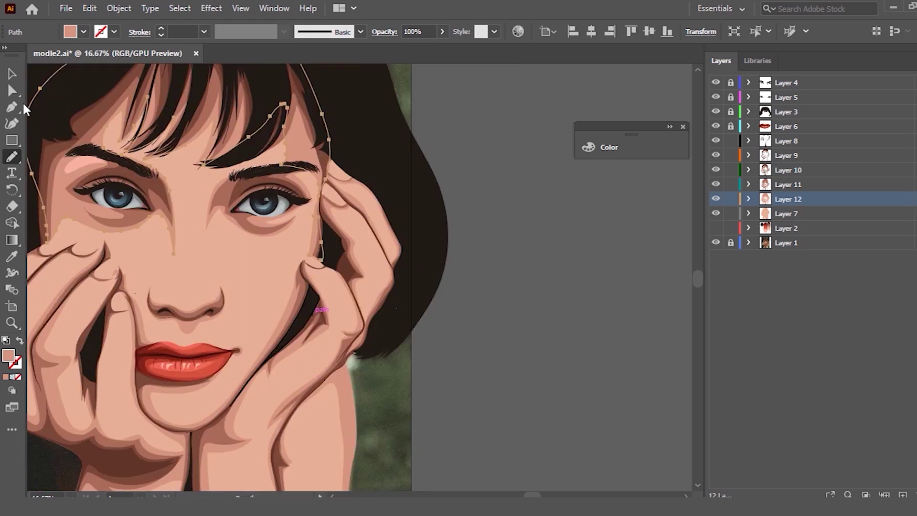
pyautogui.press('v')
pyautogui.click(536, 196)
pyautogui.scroll(2, 303, 183)
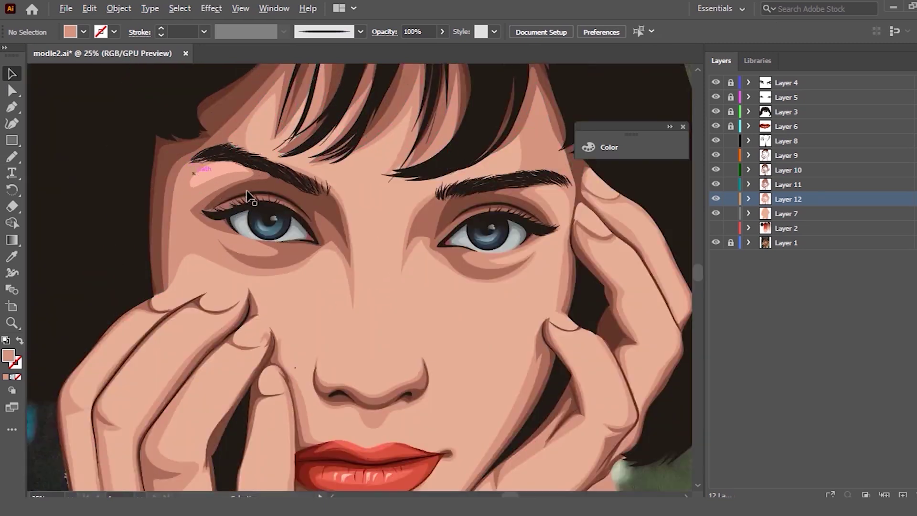
pyautogui.scroll(2, 243, 195)
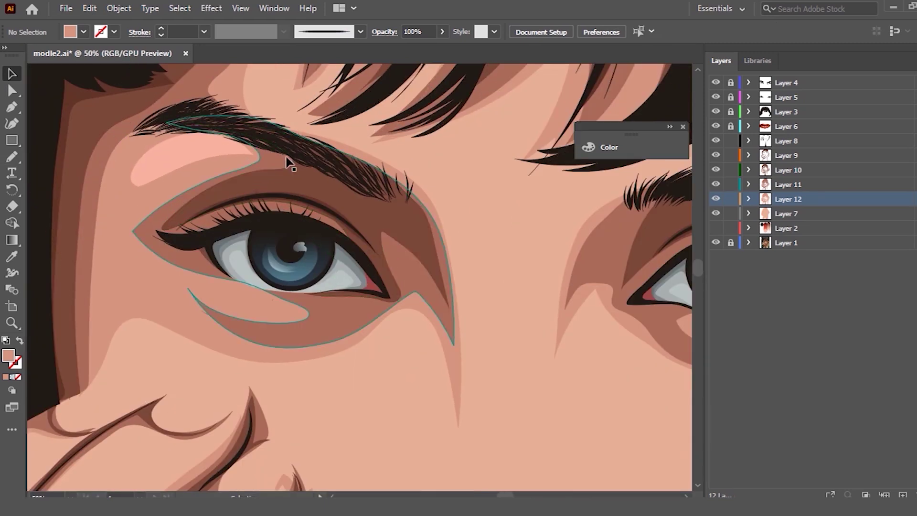
# Step: Redraw the left eye-shadow edges across the eye and reshape its right tip
pyautogui.click(394, 272)
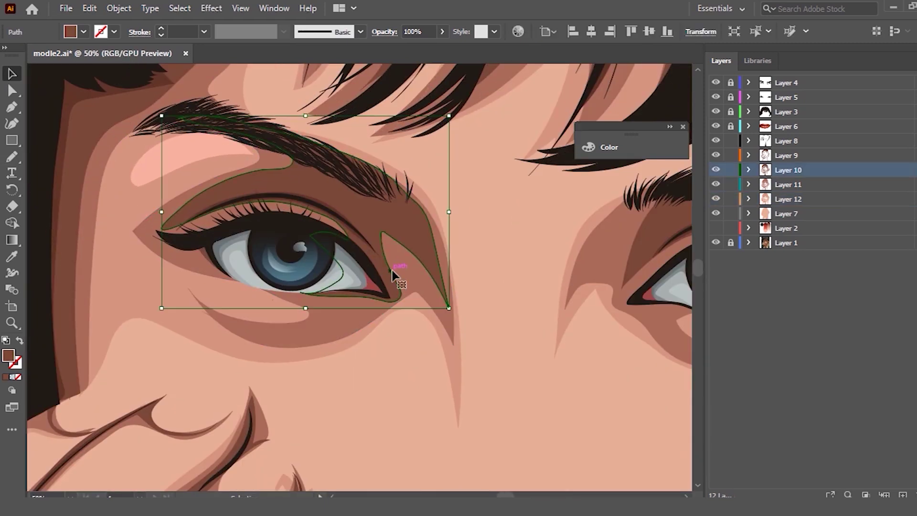
pyautogui.press('n')
pyautogui.moveTo(232, 279); pyautogui.dragTo(358, 247)
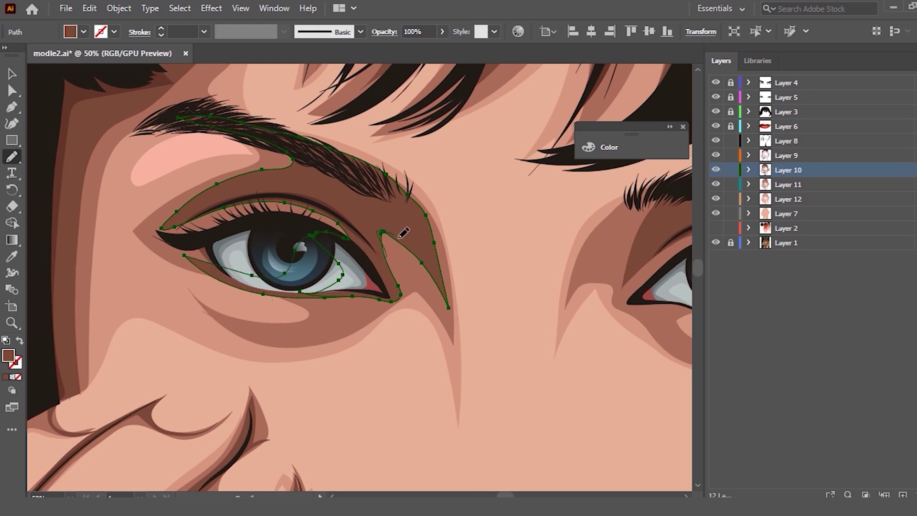
pyautogui.moveTo(453, 278); pyautogui.dragTo(387, 235)
pyautogui.press('ctrl')
pyautogui.keyDown('ctrl'); pyautogui.click(396, 257); pyautogui.keyUp('ctrl')
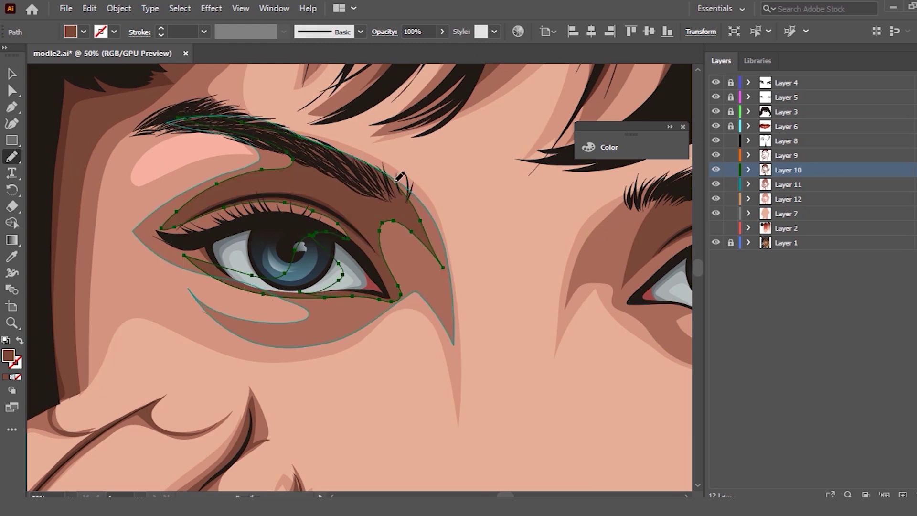
pyautogui.moveTo(414, 220); pyautogui.dragTo(448, 305)
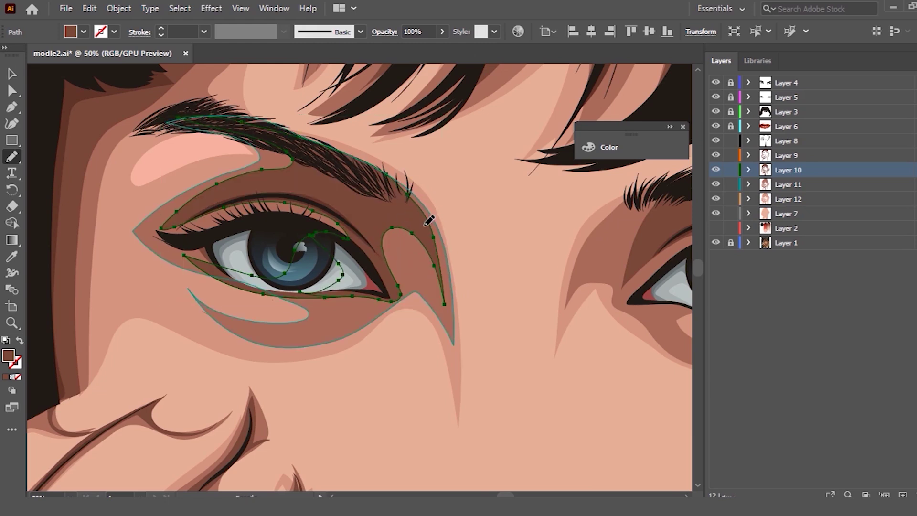
pyautogui.click(12, 73)
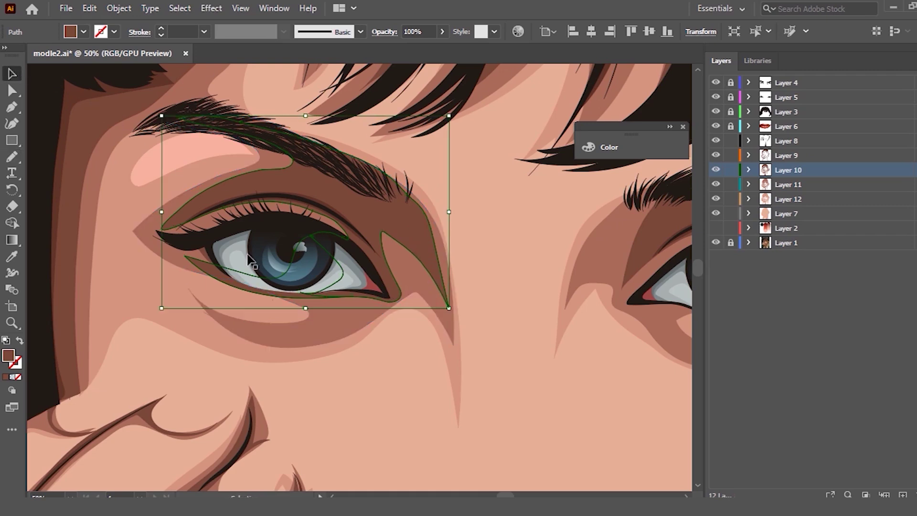
# Step: Redraw the cheek highlight's edges under the eye and along the face's left side
pyautogui.keyDown('ctrl'); pyautogui.click(279, 349); pyautogui.keyUp('ctrl')
pyautogui.keyDown('ctrl'); pyautogui.click(234, 339); pyautogui.keyUp('ctrl')
pyautogui.press('n')
pyautogui.moveTo(327, 349); pyautogui.dragTo(264, 347)
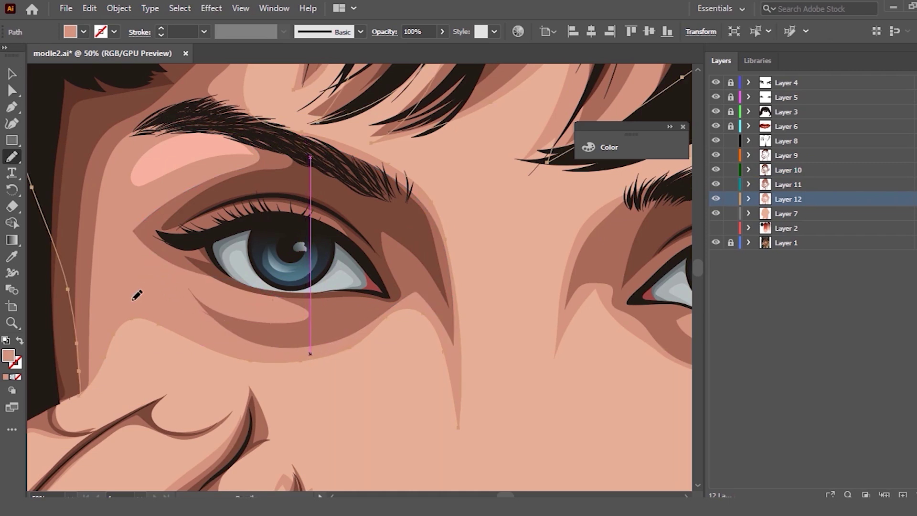
pyautogui.moveTo(71, 395); pyautogui.dragTo(132, 363)
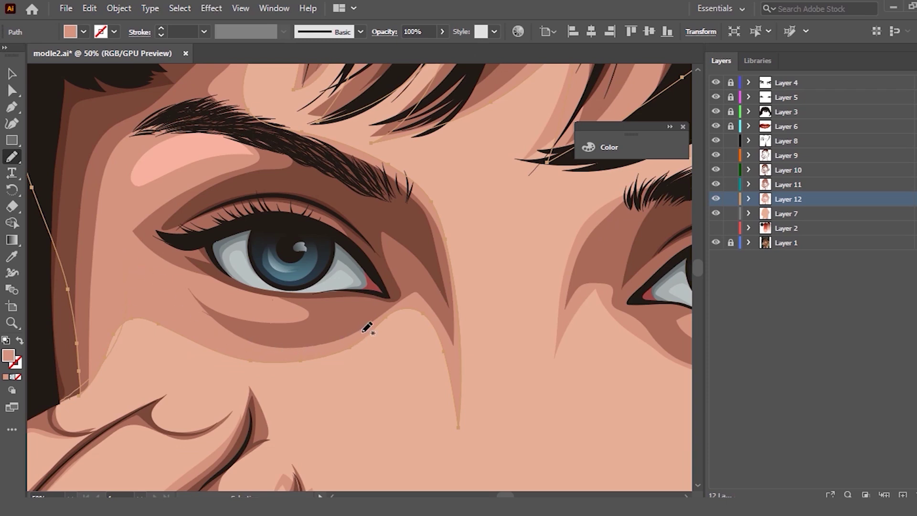
pyautogui.moveTo(421, 311); pyautogui.dragTo(416, 322)
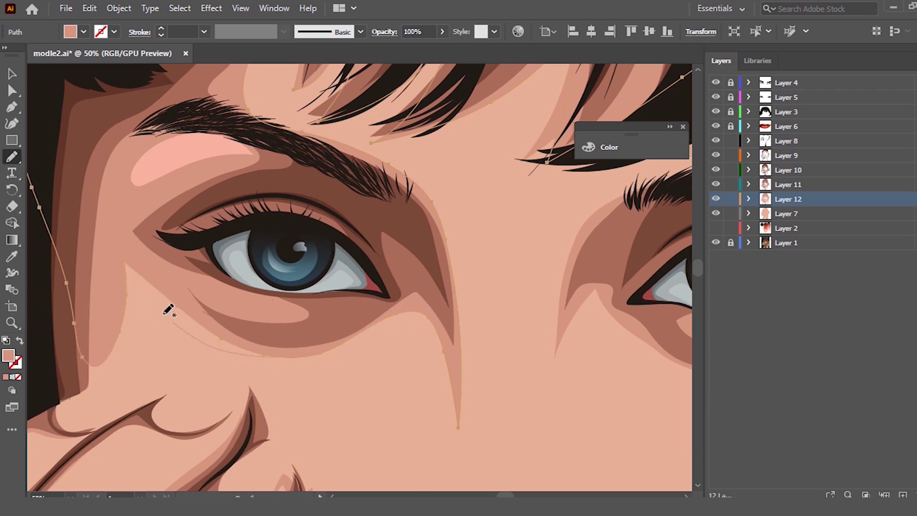
pyautogui.moveTo(72, 396); pyautogui.dragTo(90, 312)
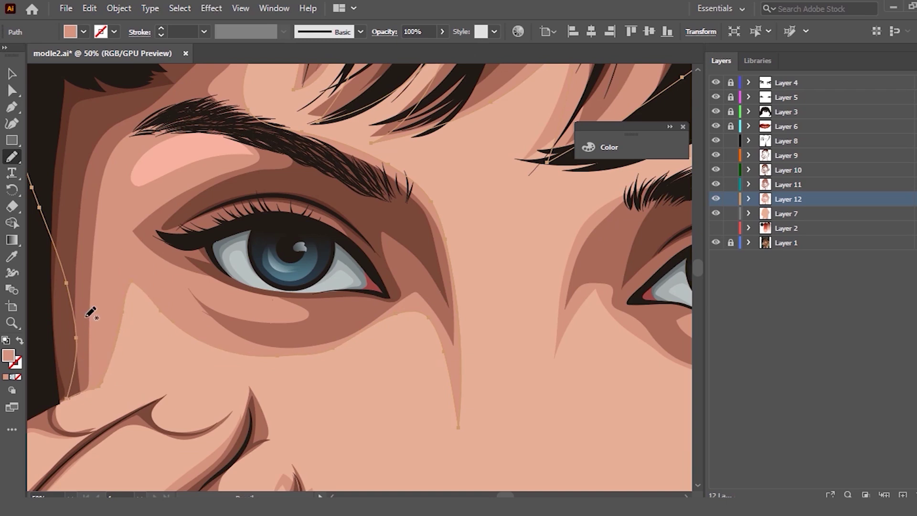
pyautogui.press('alt')
# Step: Redraw the eye shadow's right edge and smooth its lower-lid edge
pyautogui.click(12, 73)
pyautogui.click(443, 314)
pyautogui.press('n')
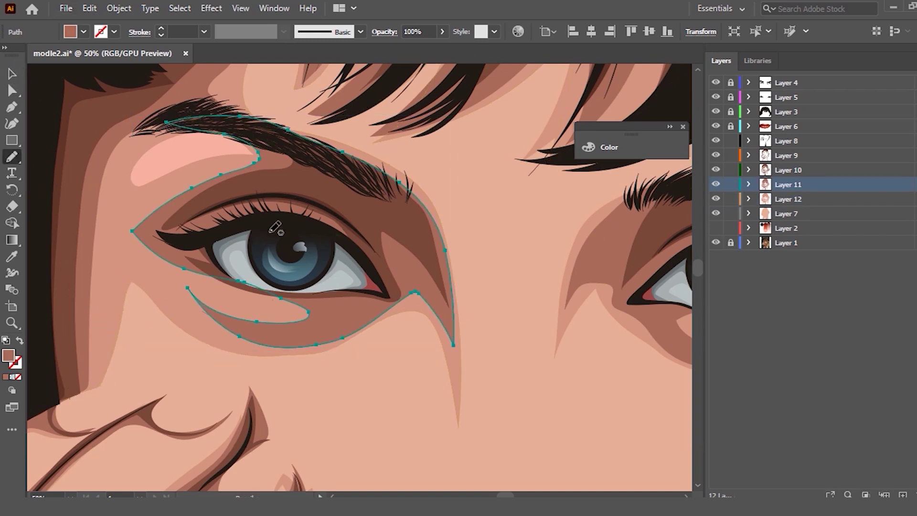
pyautogui.moveTo(403, 271); pyautogui.dragTo(448, 258)
pyautogui.moveTo(345, 333)
pyautogui.mouseDown()
pyautogui.moveTo(451, 281)
pyautogui.moveTo(447, 247)
pyautogui.mouseUp()
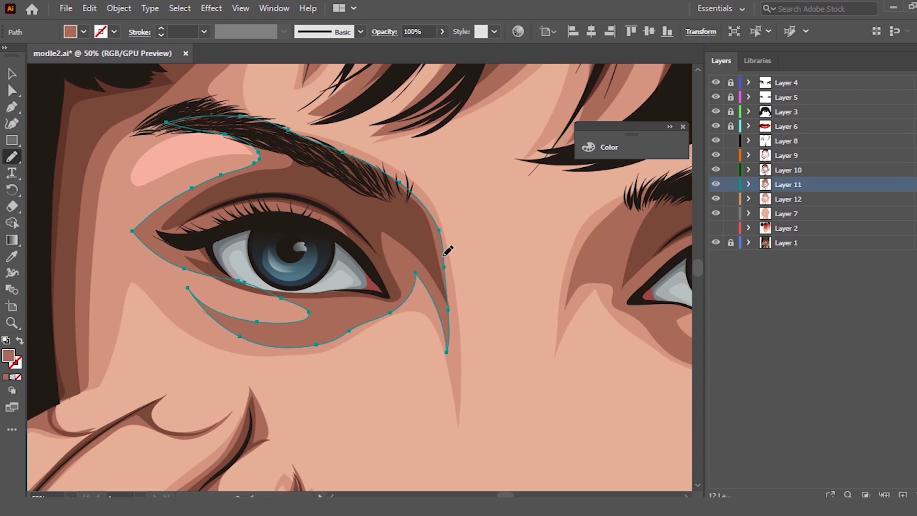
pyautogui.moveTo(348, 343); pyautogui.dragTo(406, 299)
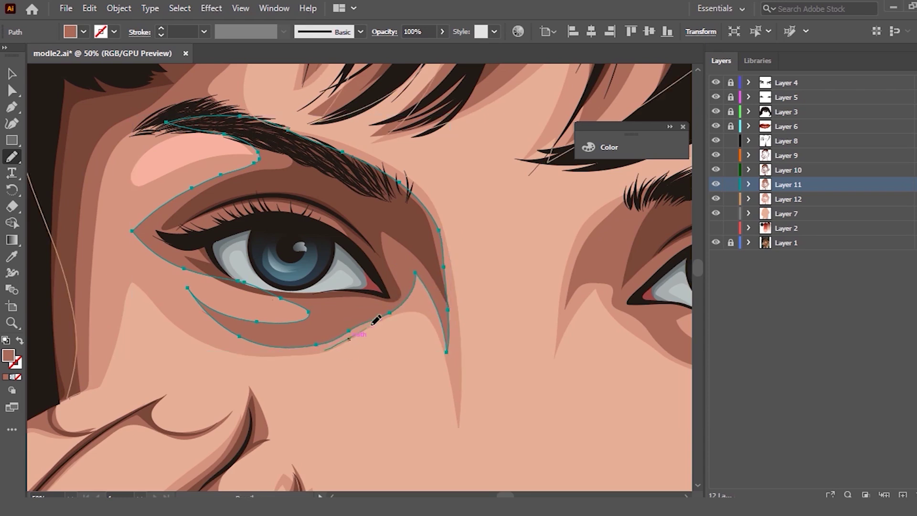
pyautogui.moveTo(320, 333); pyautogui.dragTo(409, 297)
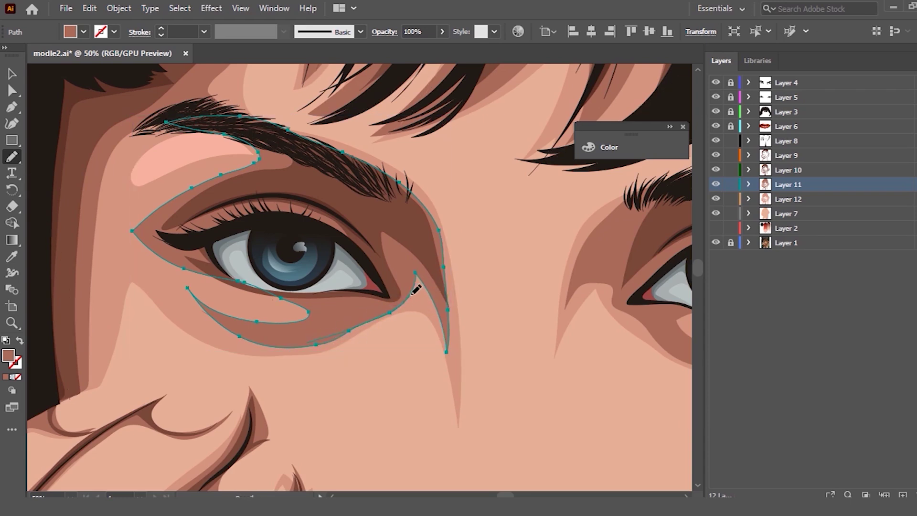
# Step: Merge the doubled right edge of the eye shadow and refine its lower edge
pyautogui.moveTo(456, 359); pyautogui.dragTo(452, 264)
pyautogui.moveTo(423, 189); pyautogui.dragTo(401, 179)
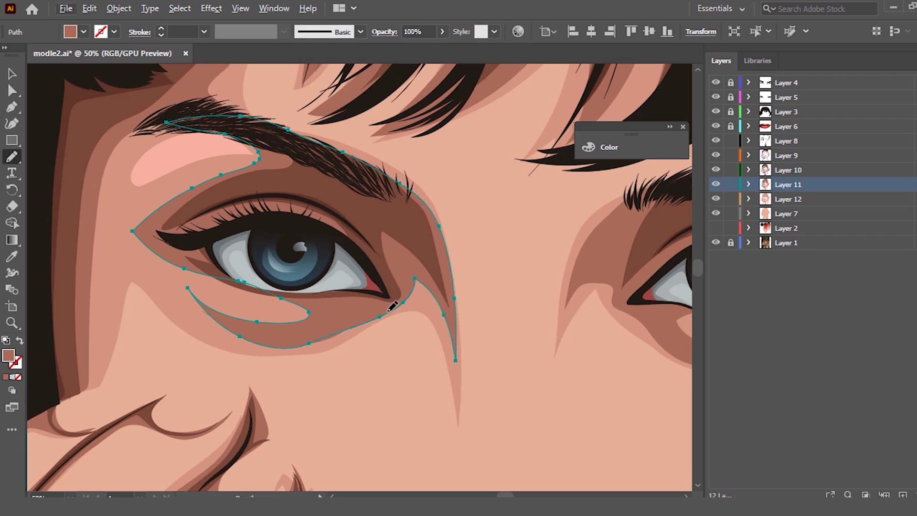
pyautogui.moveTo(300, 346); pyautogui.dragTo(394, 306)
pyautogui.moveTo(335, 335); pyautogui.dragTo(295, 349)
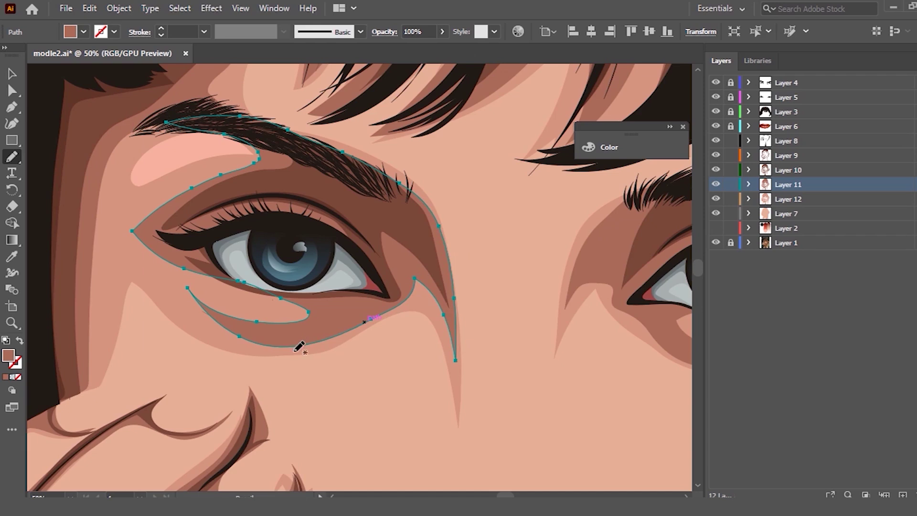
pyautogui.scroll(-3, 265, 327)
pyautogui.scroll(-3, 265, 326)
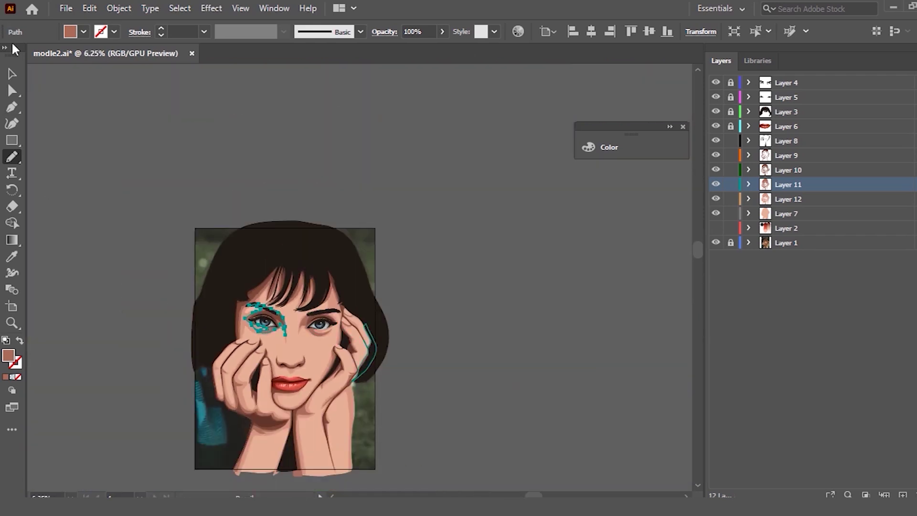
# Step: Extend the highlight path beside the finger down the cheek
pyautogui.click(12, 74)
pyautogui.click(72, 138)
pyautogui.scroll(2, 316, 331)
pyautogui.scroll(2, 287, 315)
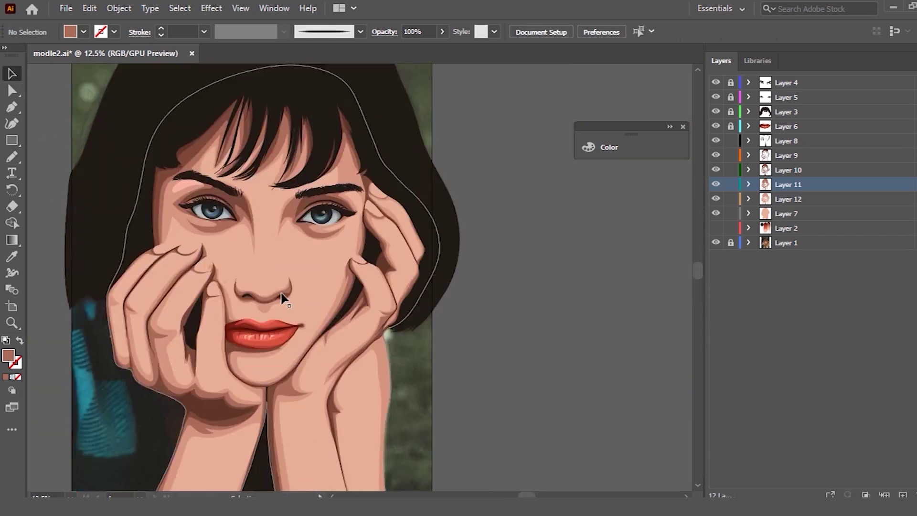
pyautogui.scroll(2, 496, 158)
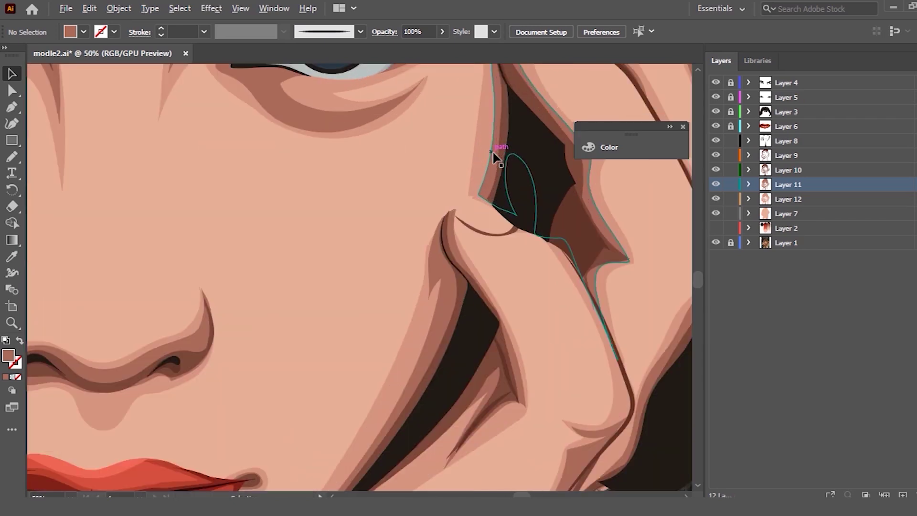
pyautogui.scroll(-2, 484, 174)
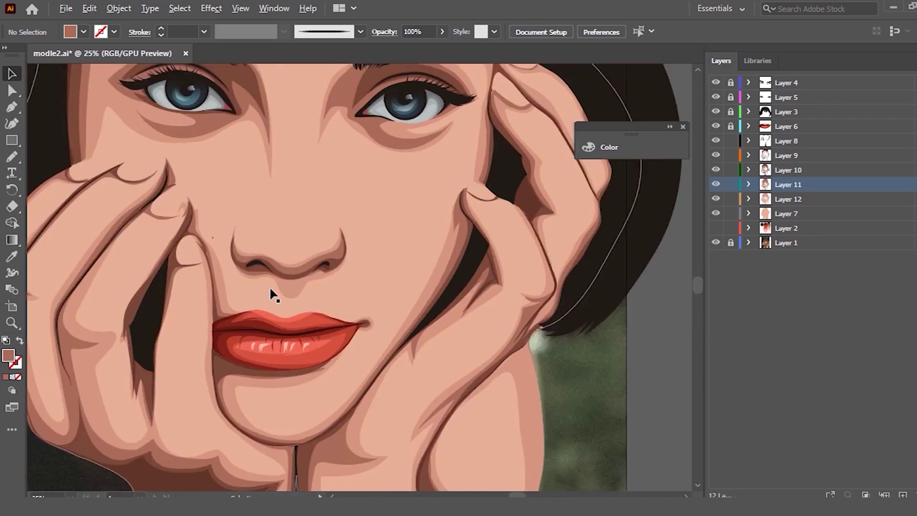
pyautogui.scroll(1, 286, 281)
pyautogui.scroll(1, 182, 224)
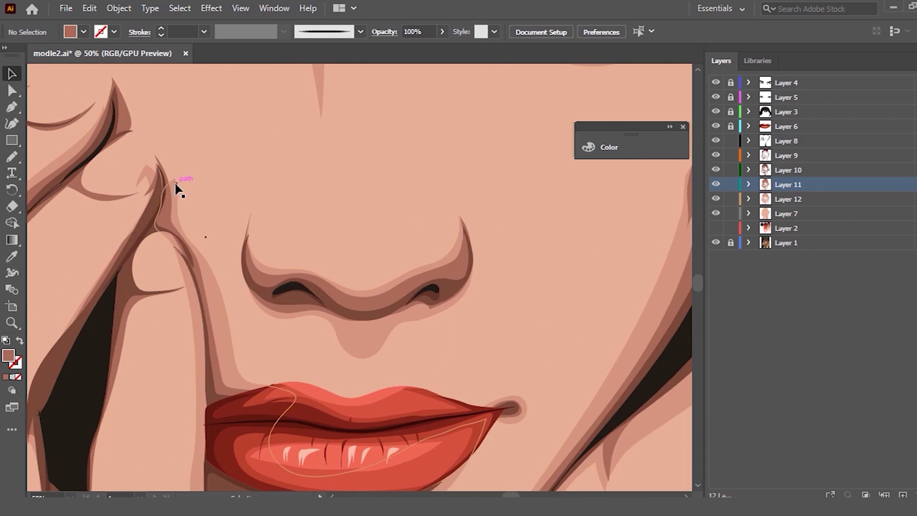
pyautogui.click(175, 184)
pyautogui.press('n')
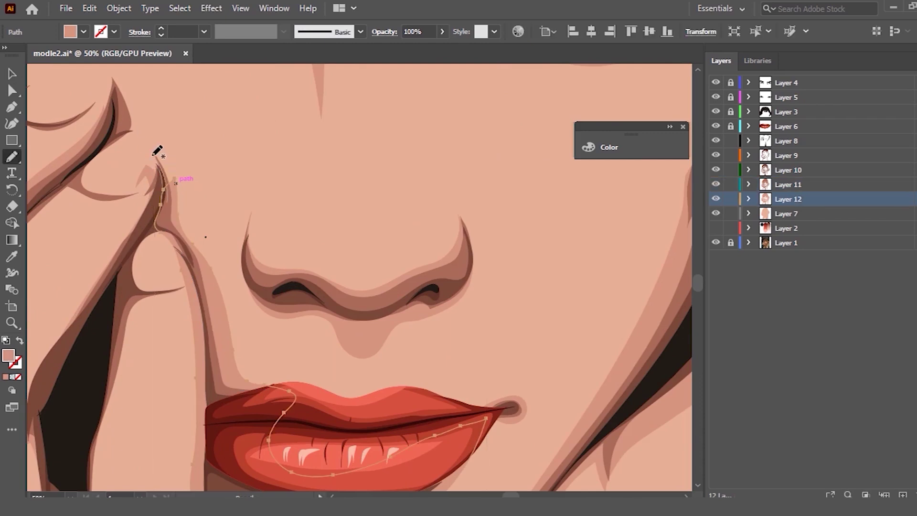
pyautogui.moveTo(229, 295); pyautogui.dragTo(231, 320)
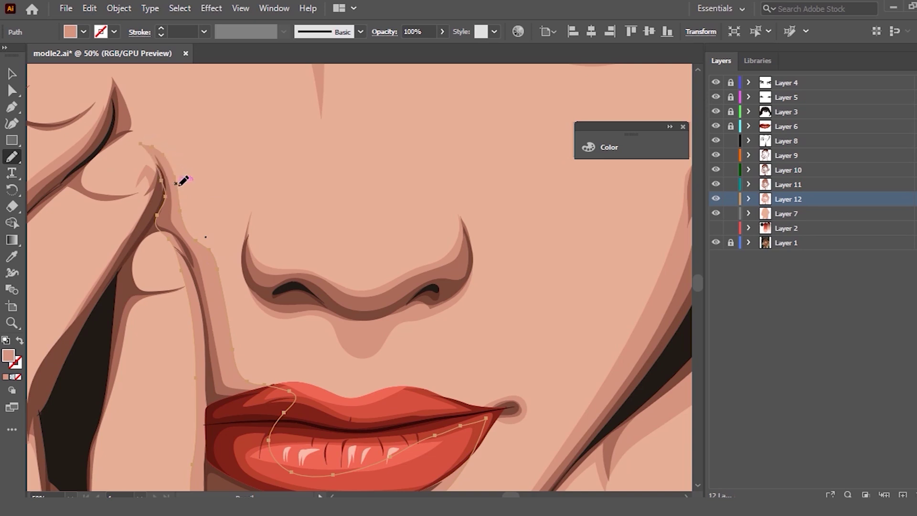
pyautogui.scroll(-3, 260, 232)
pyautogui.scroll(2, 225, 322)
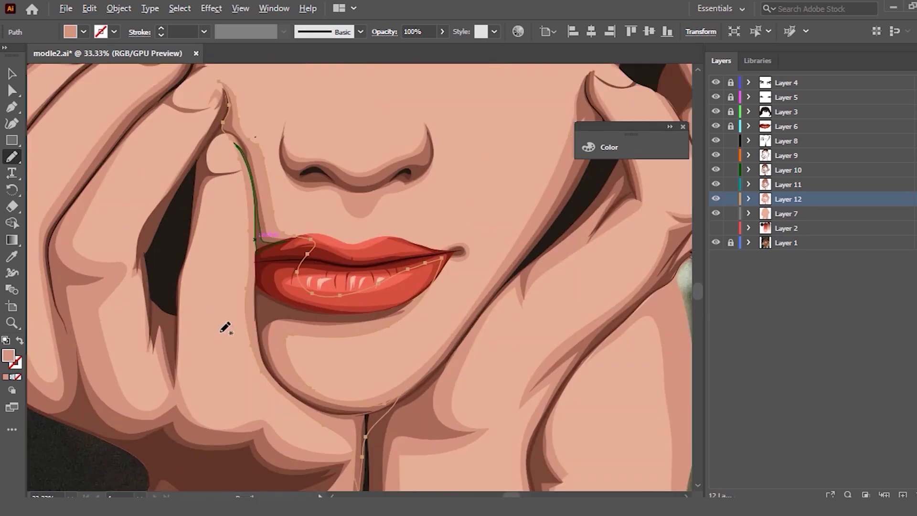
# Step: Redraw the lip-side highlight path along the finger edge
pyautogui.click(18, 72)
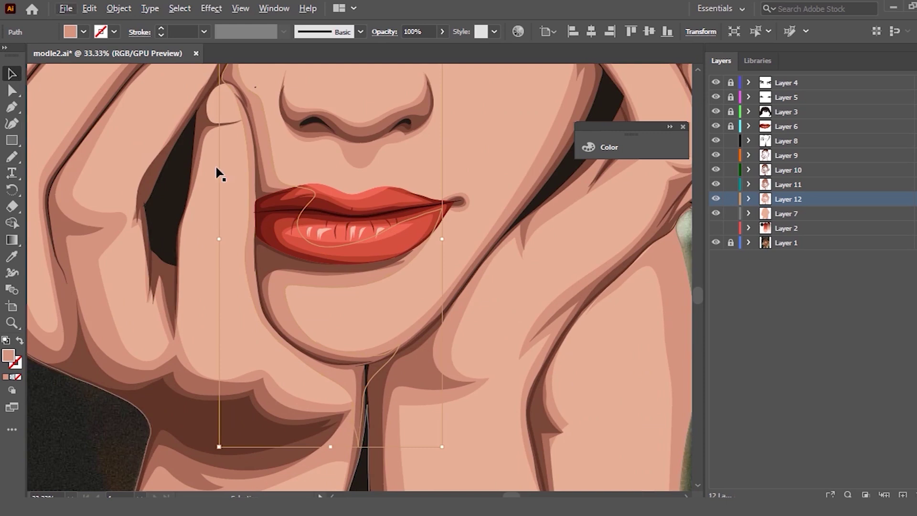
pyautogui.scroll(1, 191, 167)
pyautogui.press('n')
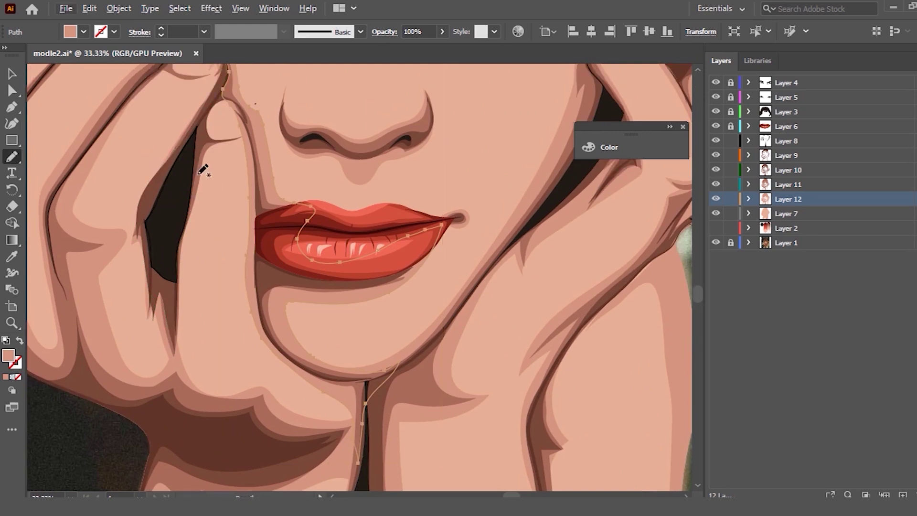
pyautogui.moveTo(199, 133); pyautogui.dragTo(240, 138)
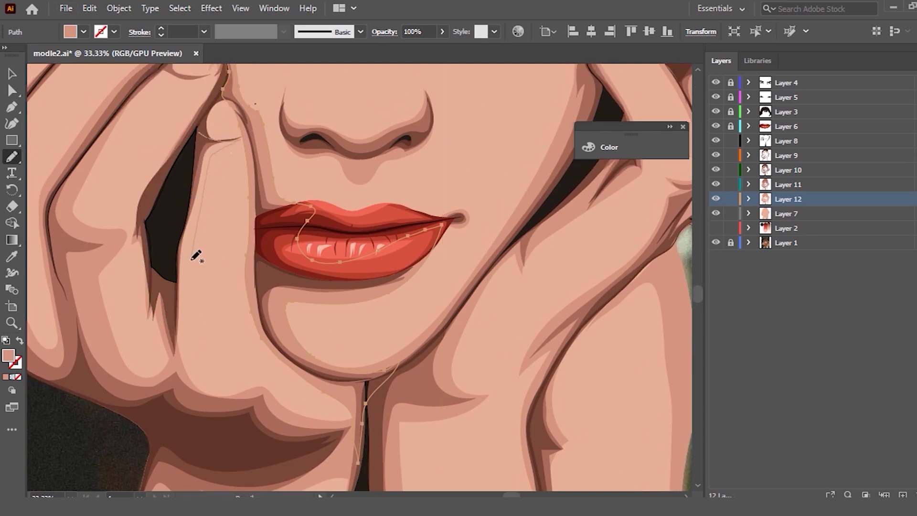
# Step: Draw a new path in the dark finger gap, fill it with skin colour, and reshape it
pyautogui.moveTo(188, 372); pyautogui.dragTo(201, 133)
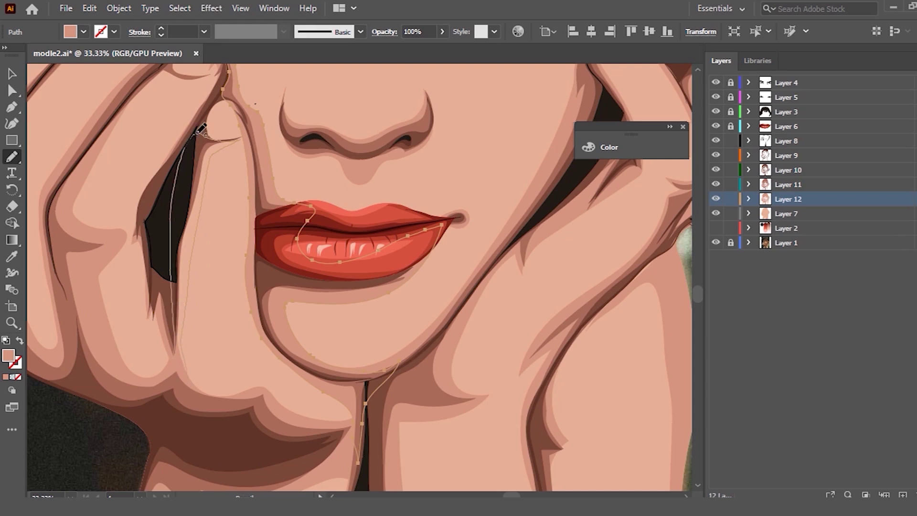
pyautogui.click(12, 257)
pyautogui.click(269, 170)
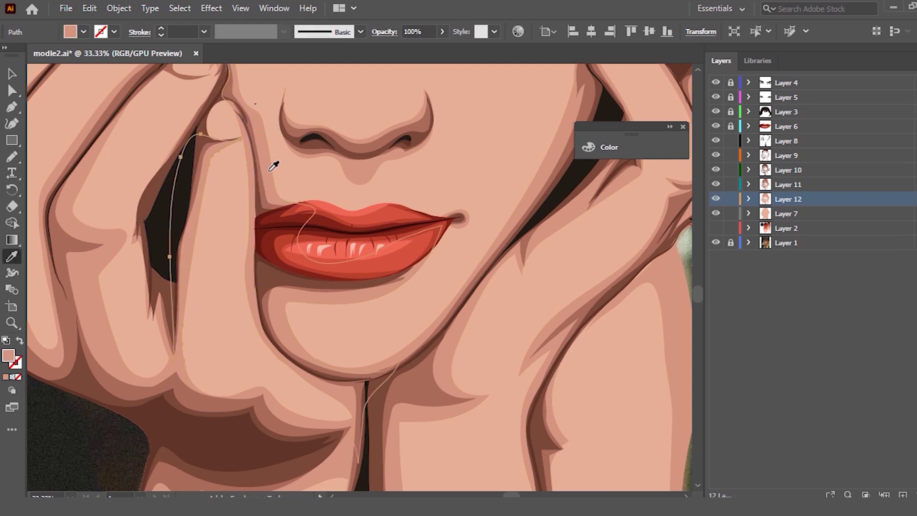
pyautogui.press('n')
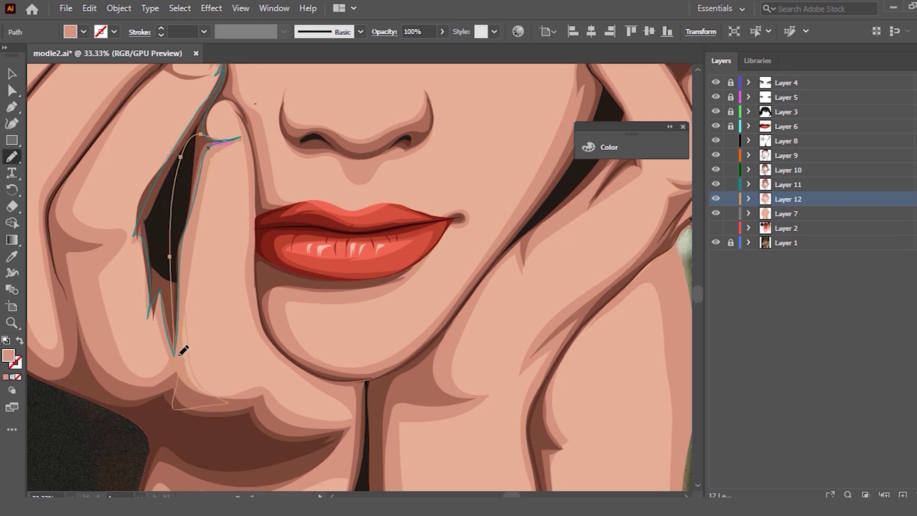
pyautogui.moveTo(181, 357); pyautogui.dragTo(176, 323)
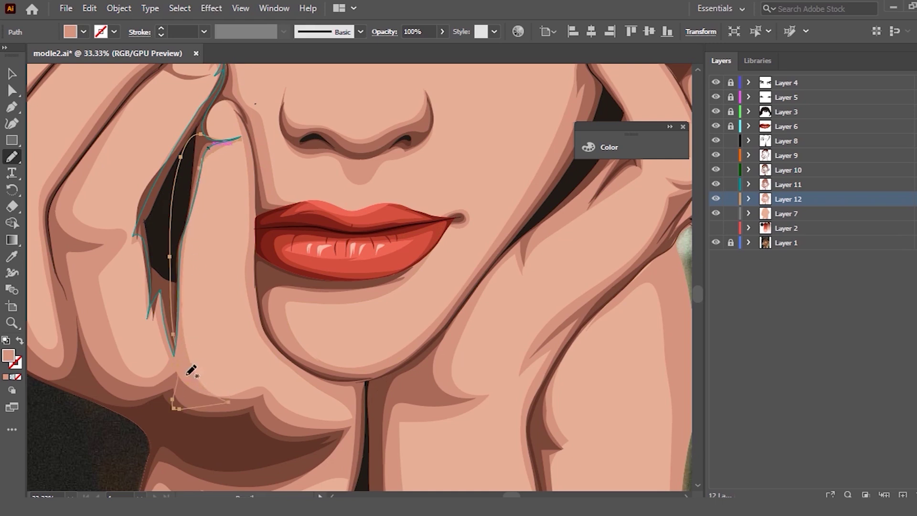
pyautogui.keyDown('alt'); pyautogui.scroll(-2, 199, 302); pyautogui.keyUp('alt')
# Step: Redraw the hand outline near the fingertip, then zoom out and deselect
pyautogui.press('v')
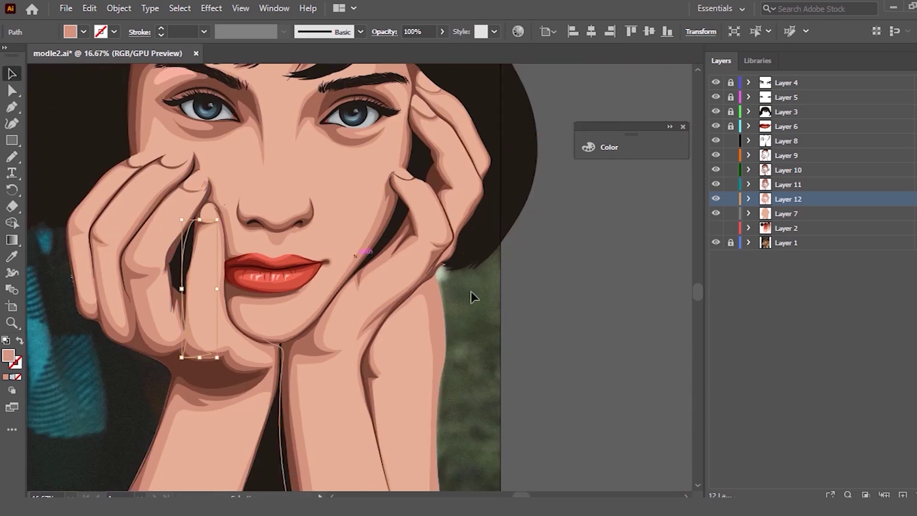
pyautogui.keyDown('alt'); pyautogui.scroll(-1, 512, 282); pyautogui.keyUp('alt')
pyautogui.keyDown('alt'); pyautogui.scroll(3, 245, 282); pyautogui.keyUp('alt')
pyautogui.click(271, 297)
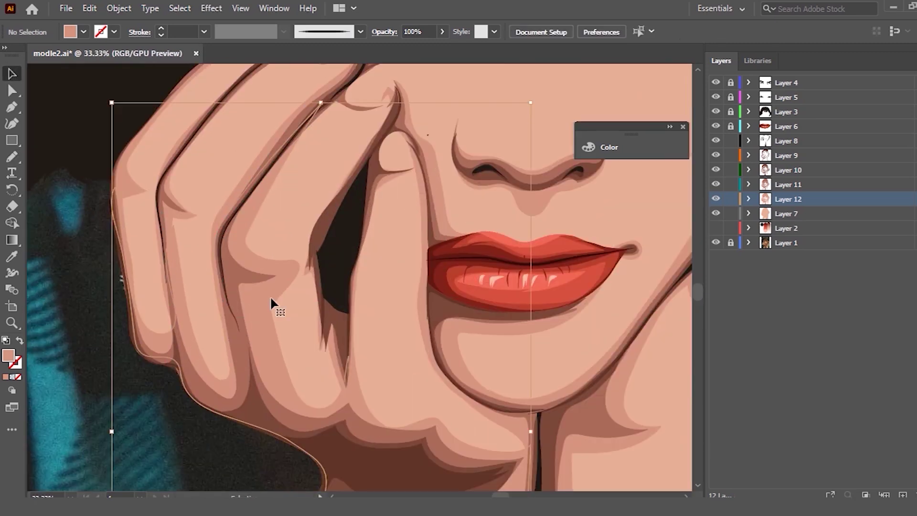
pyautogui.press('n')
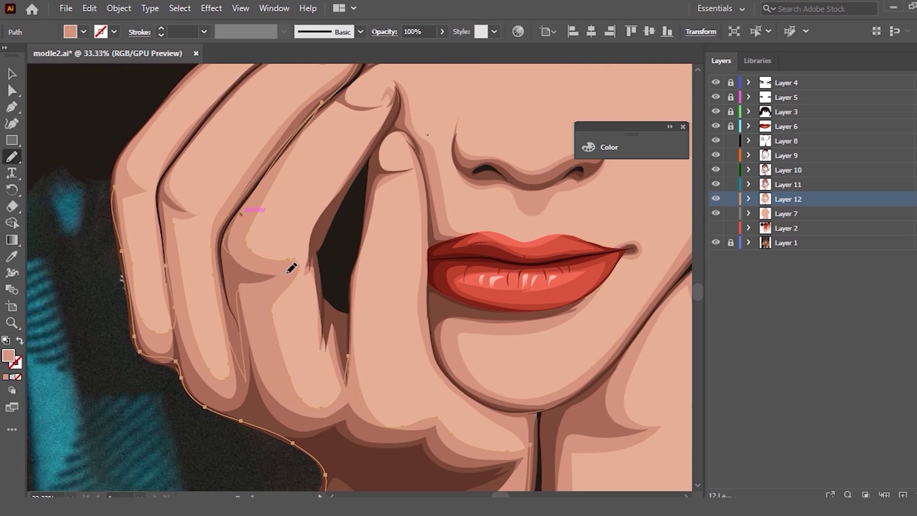
pyautogui.moveTo(247, 237); pyautogui.dragTo(275, 186)
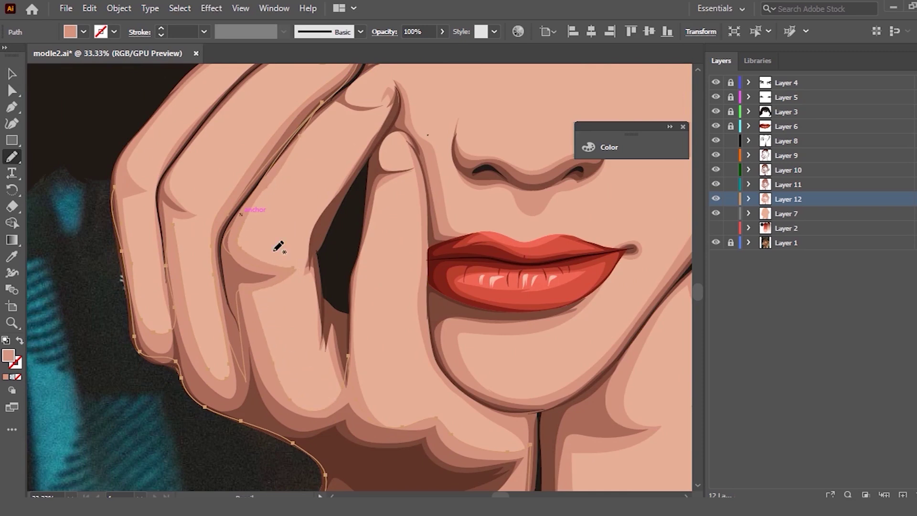
pyautogui.hotkey('ctrl', '-')
pyautogui.hotkey('ctrl', '-')
pyautogui.press('v')
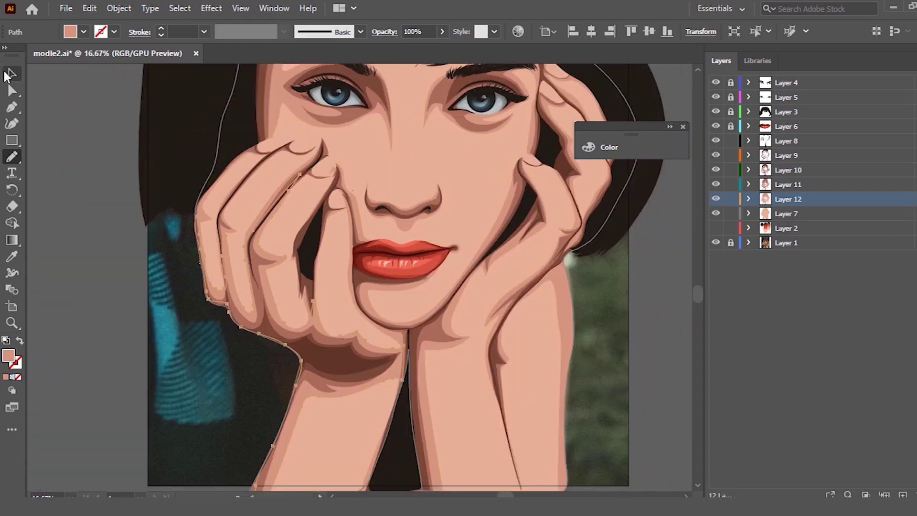
pyautogui.click(119, 170)
pyautogui.hotkey('ctrl', '-')
# Step: Redraw the hair outline's bangs section toward the right eyebrow
pyautogui.scroll(3, 448, 200)
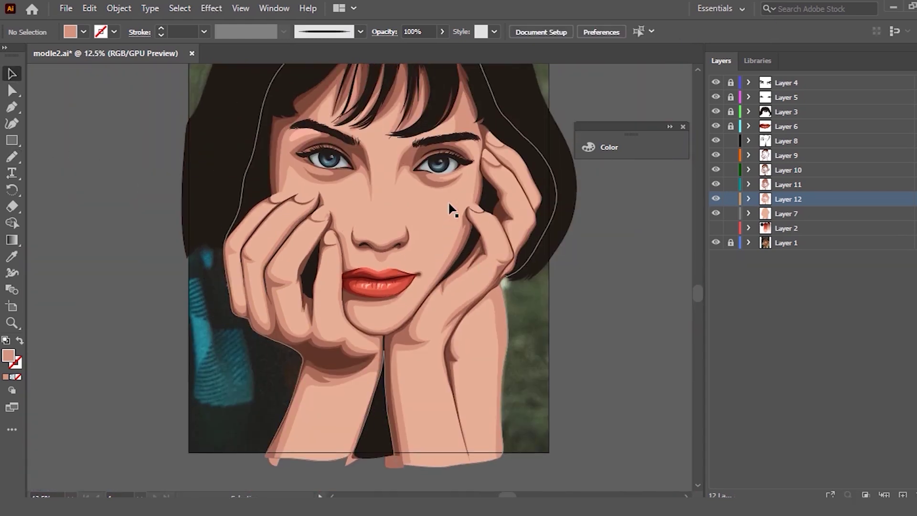
pyautogui.scroll(2, 420, 108)
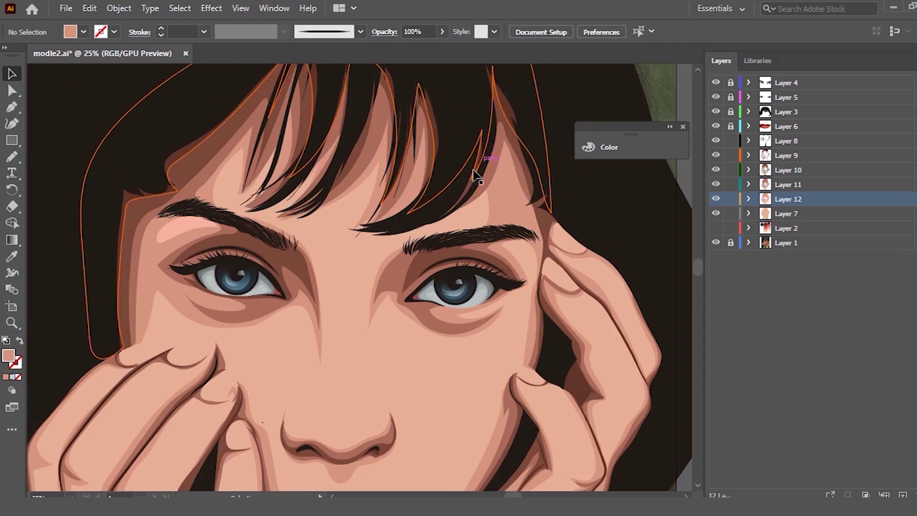
pyautogui.click(501, 205)
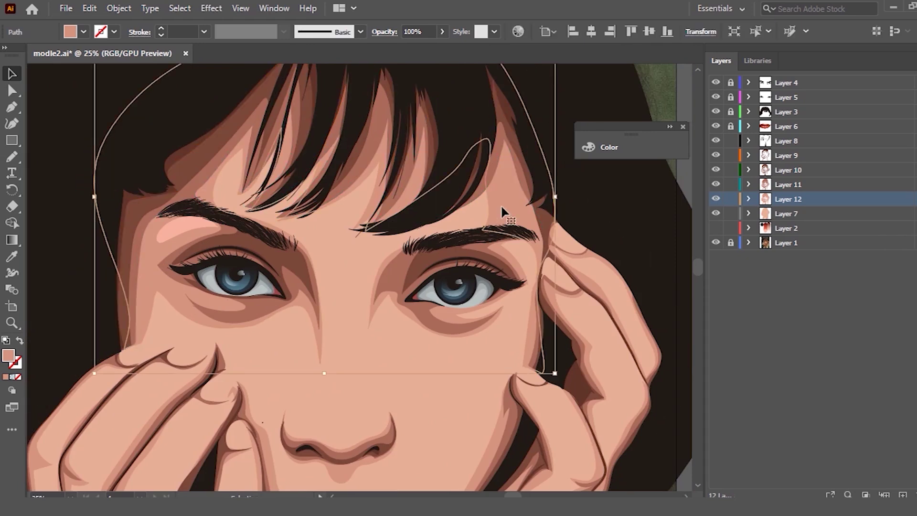
pyautogui.press('n')
pyautogui.moveTo(431, 195); pyautogui.dragTo(321, 208)
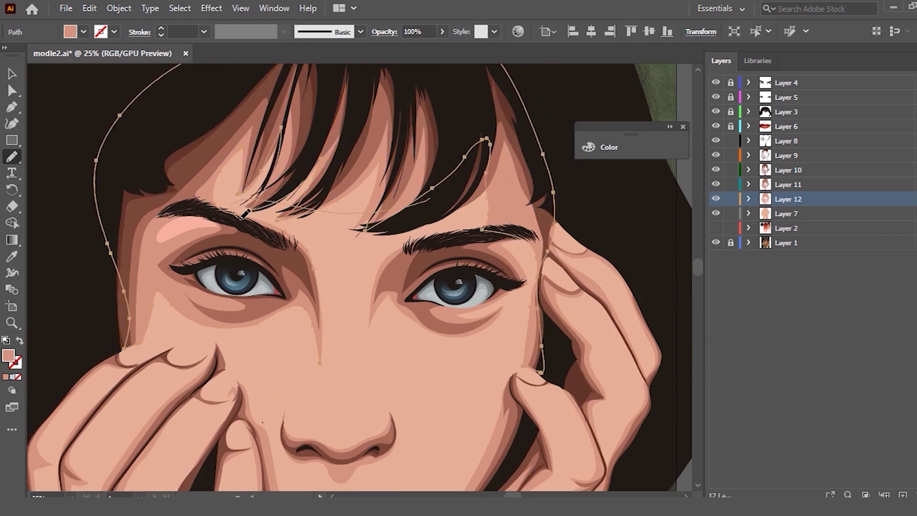
pyautogui.moveTo(245, 215); pyautogui.dragTo(277, 219)
pyautogui.moveTo(337, 209); pyautogui.dragTo(484, 210)
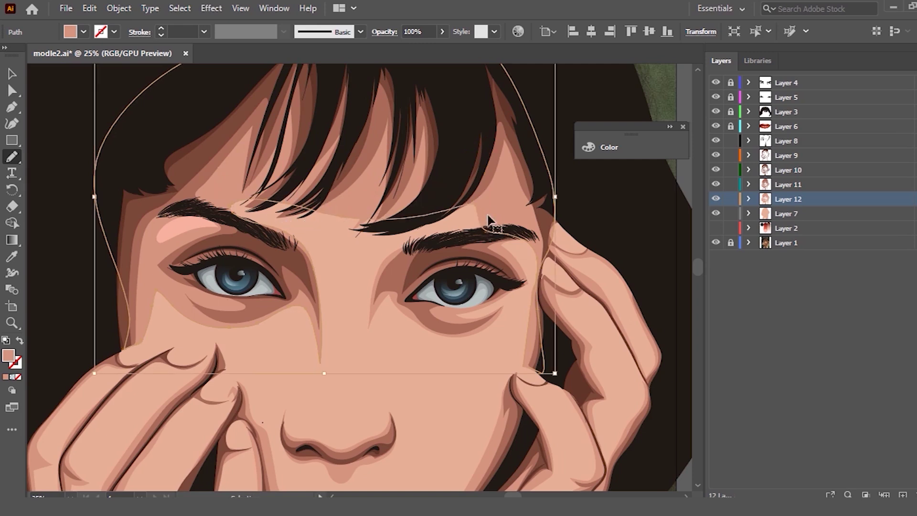
pyautogui.keyDown('ctrl'); pyautogui.click(494, 203); pyautogui.keyUp('ctrl')
pyautogui.keyDown('ctrl'); pyautogui.click(488, 222); pyautogui.keyUp('ctrl')
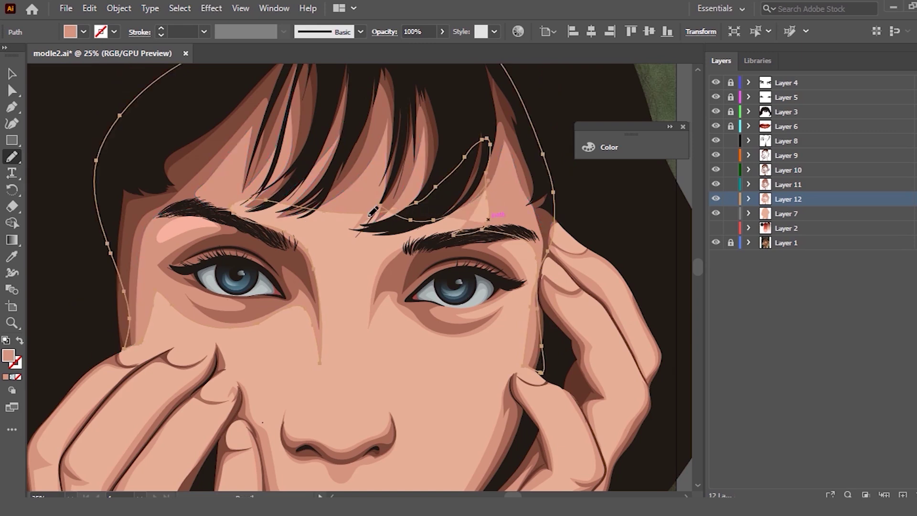
pyautogui.hotkey('ctrl', '-')
pyautogui.hotkey('ctrl', '-')
pyautogui.hotkey('ctrl', '-')
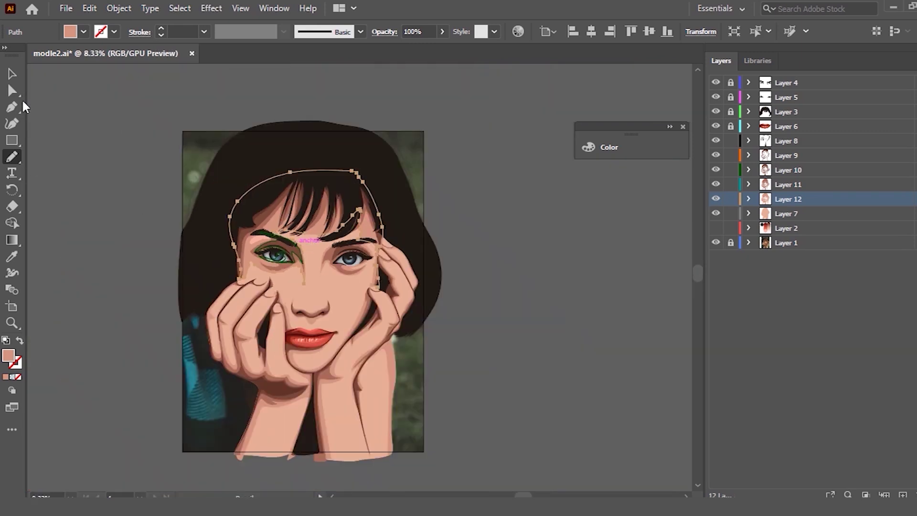
pyautogui.click(12, 74)
pyautogui.click(427, 177)
# Step: Redraw the neck edge path down toward the shoulder
pyautogui.scroll(2, 293, 399)
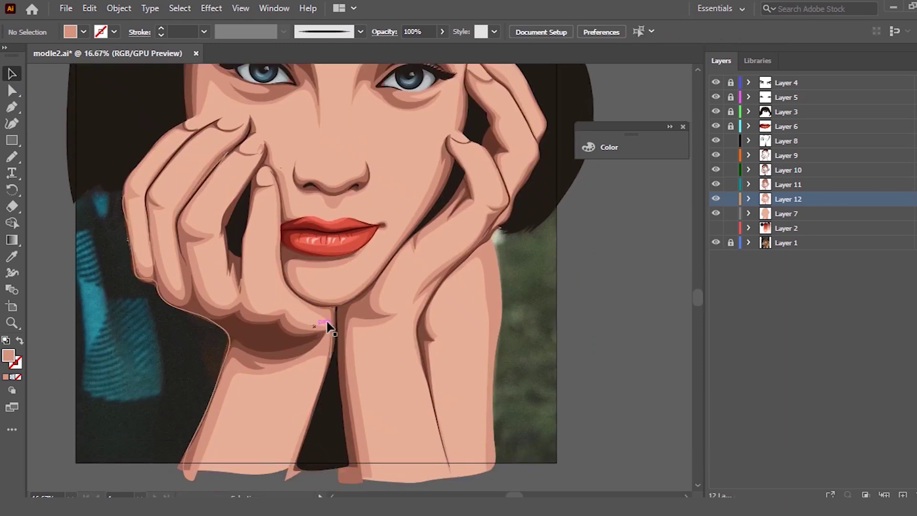
pyautogui.scroll(-3, 353, 320)
pyautogui.scroll(-1, 334, 320)
pyautogui.scroll(2, 393, 365)
pyautogui.scroll(2, 518, 354)
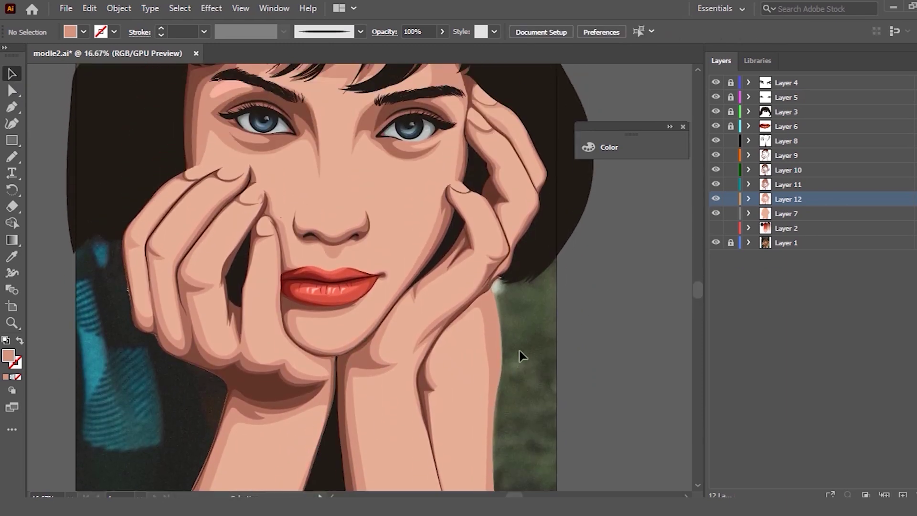
pyautogui.scroll(1, 520, 349)
pyautogui.scroll(1, 520, 350)
pyautogui.scroll(1, 463, 213)
pyautogui.click(461, 212)
pyautogui.press('n')
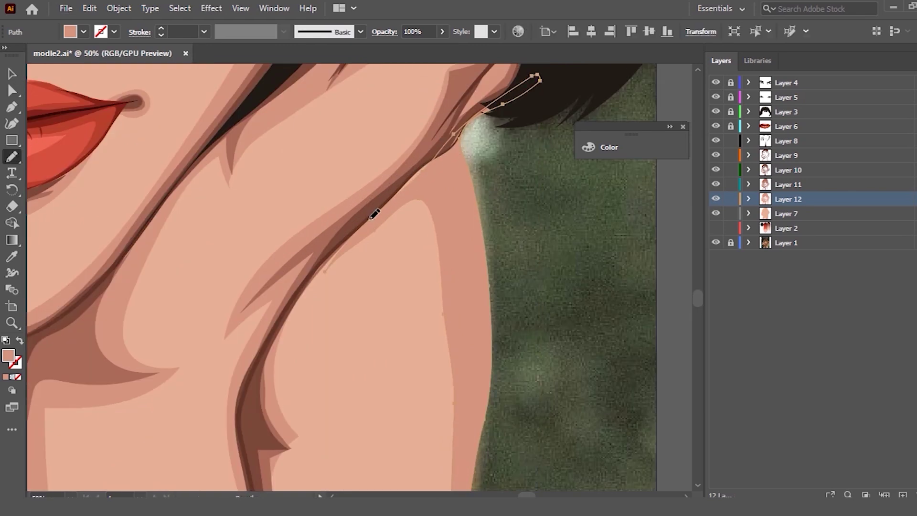
pyautogui.moveTo(453, 139); pyautogui.dragTo(319, 266)
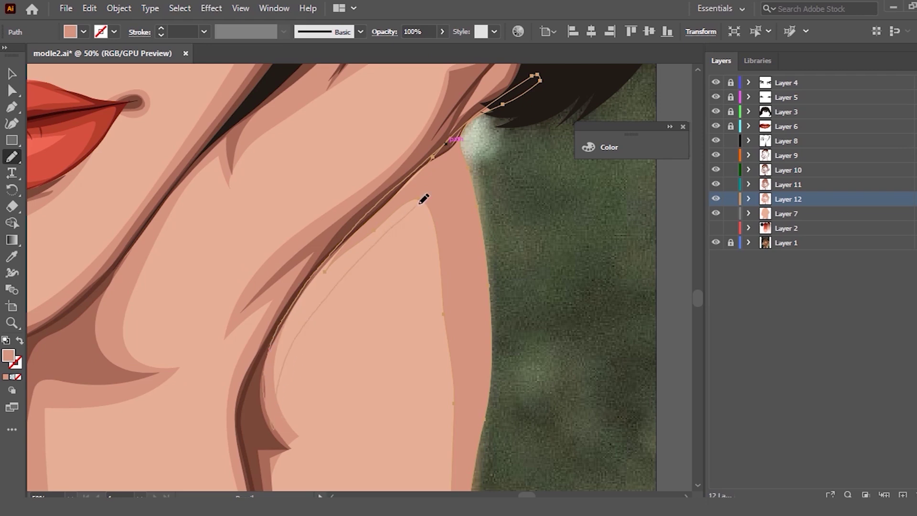
pyautogui.moveTo(451, 311); pyautogui.dragTo(438, 331)
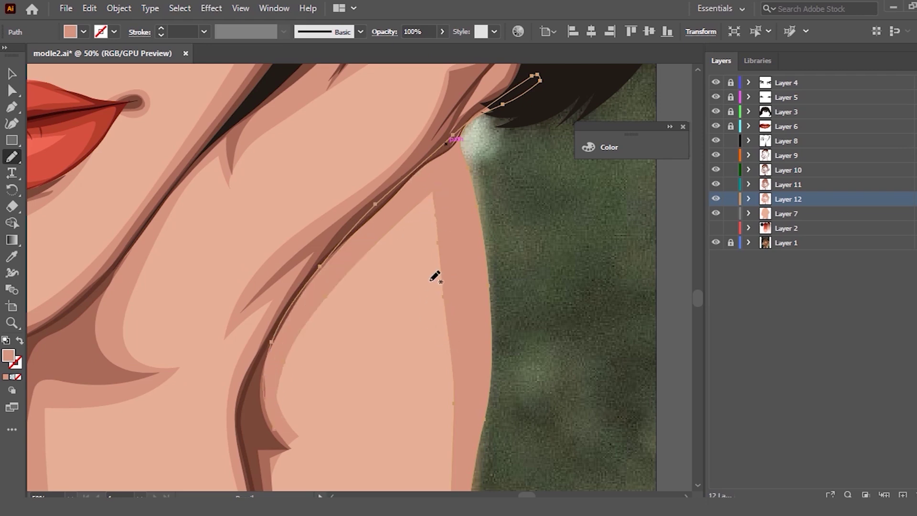
# Step: Toggle Layer 12's visibility to check the edits
pyautogui.click(716, 202)
pyautogui.scroll(-1, 579, 215)
pyautogui.scroll(-2, 568, 224)
pyautogui.scroll(1, 573, 229)
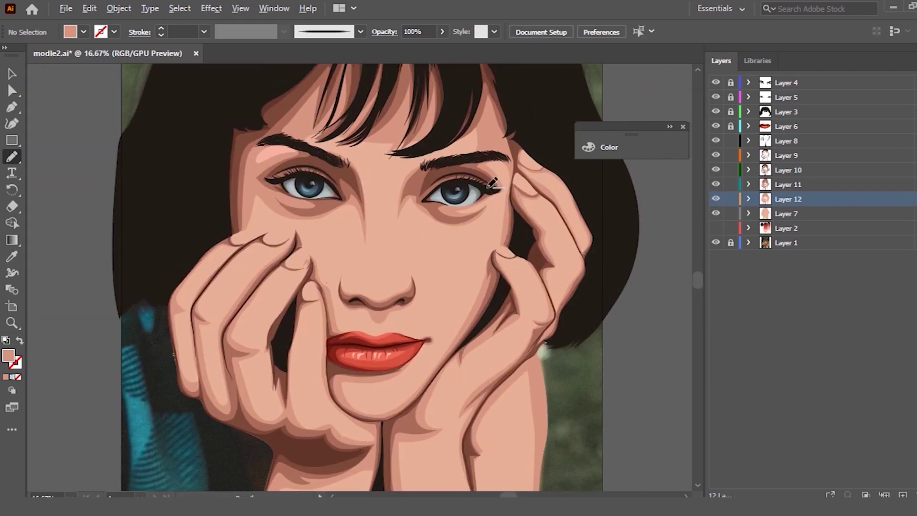
pyautogui.scroll(1, 511, 192)
pyautogui.scroll(1, 516, 200)
pyautogui.scroll(1, 526, 215)
# Step: Try redrawing the right eyeshadow's left edge, then undo the stray loop
pyautogui.click(16, 76)
pyautogui.click(342, 191)
pyautogui.press('n')
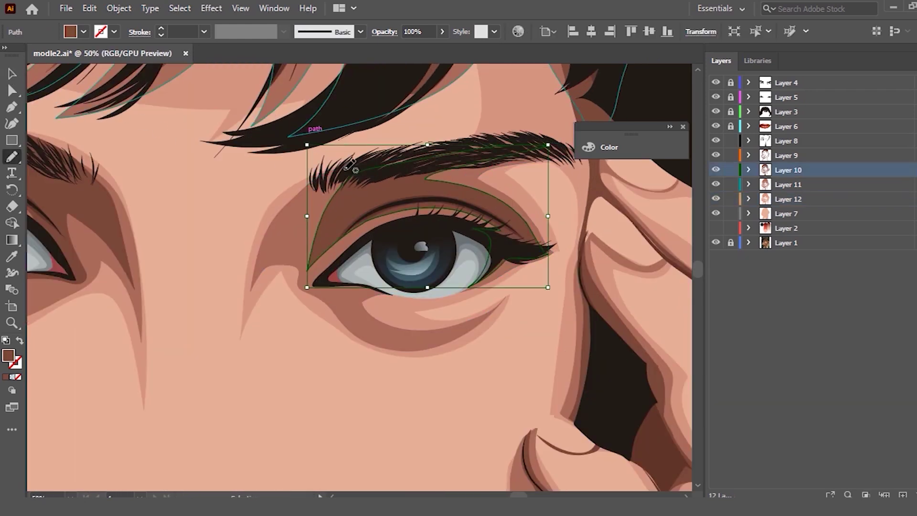
pyautogui.moveTo(335, 191); pyautogui.dragTo(367, 224)
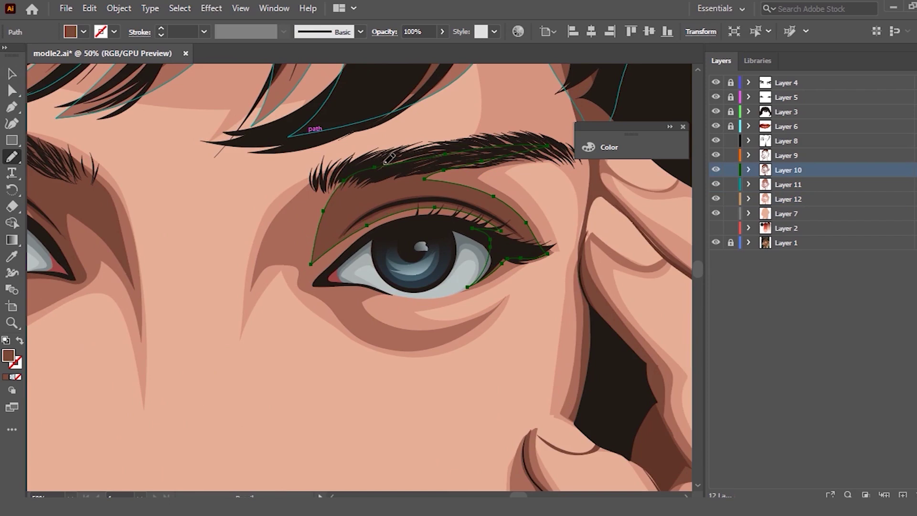
pyautogui.hotkey('ctrl', 'z')
pyautogui.press('v')
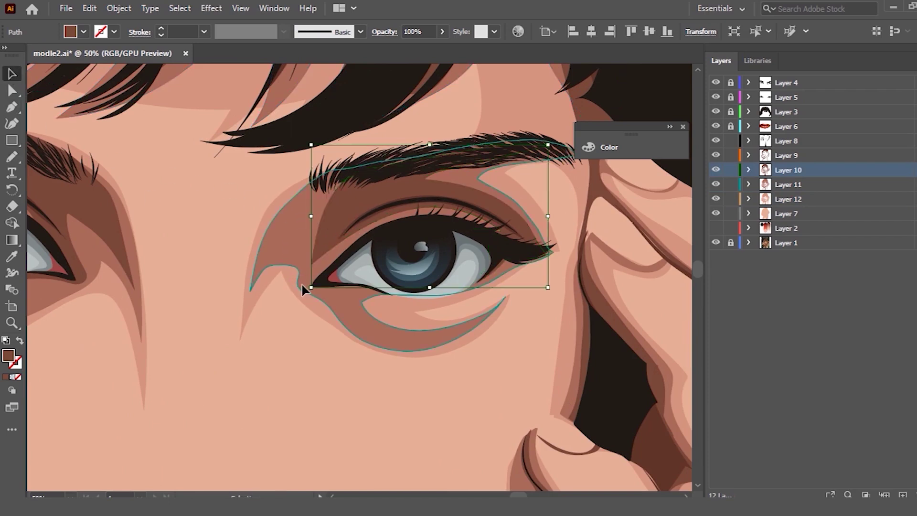
# Step: Redraw the larger eye shadow's left edge from eye corner up to the brow
pyautogui.click(302, 282)
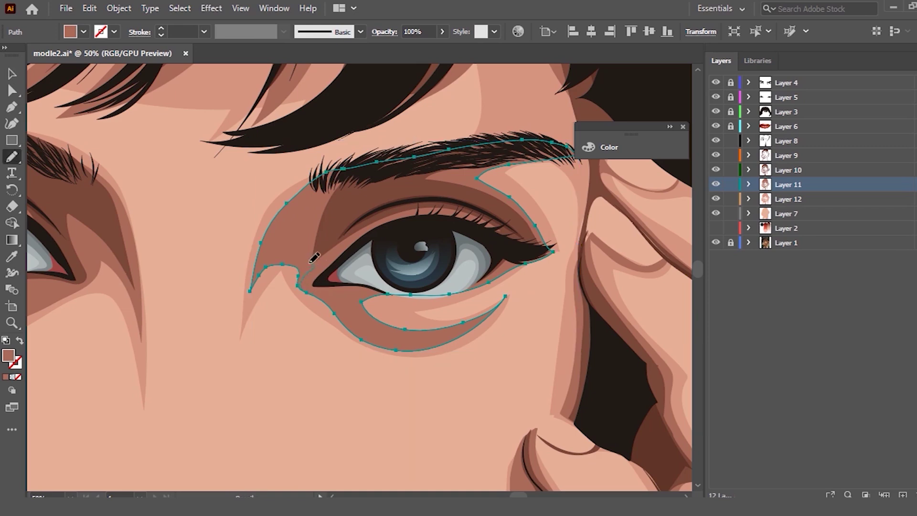
pyautogui.moveTo(339, 168); pyautogui.dragTo(343, 168)
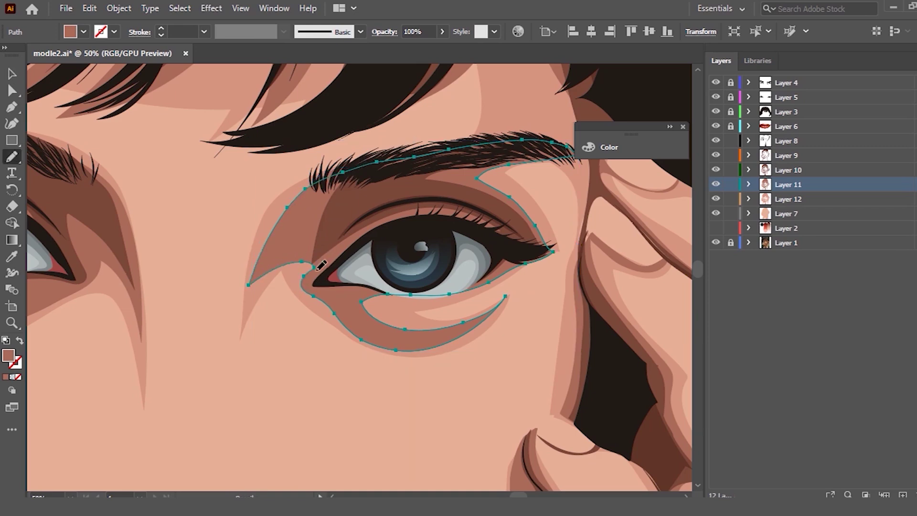
pyautogui.moveTo(315, 276); pyautogui.dragTo(327, 194)
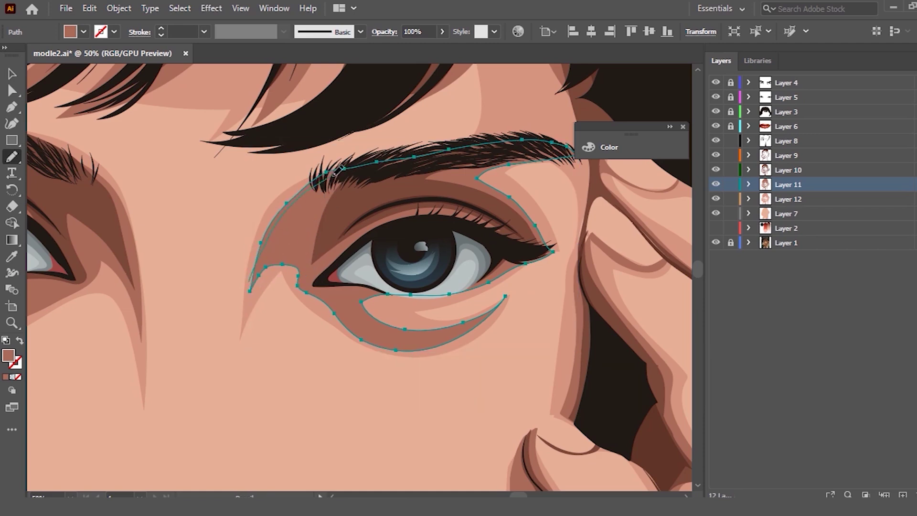
pyautogui.moveTo(341, 168); pyautogui.dragTo(344, 167)
pyautogui.moveTo(307, 290); pyautogui.dragTo(305, 292)
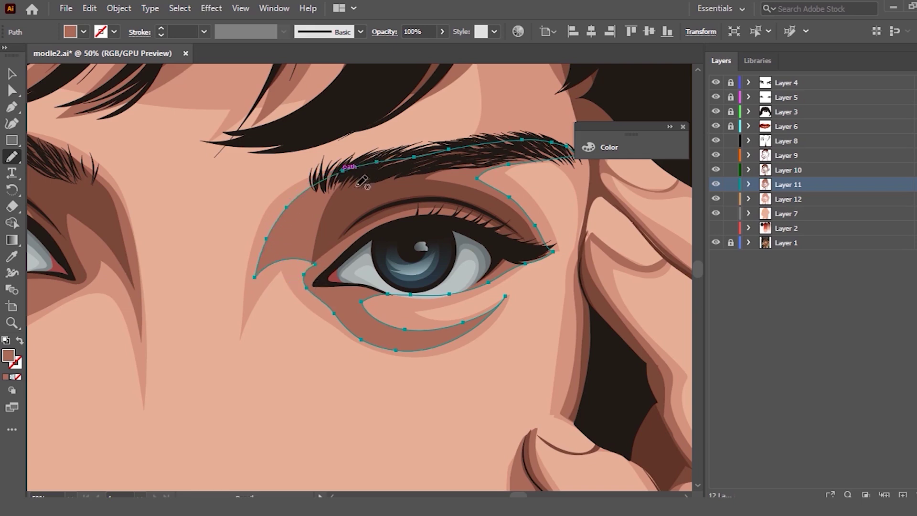
pyautogui.moveTo(364, 163); pyautogui.dragTo(297, 276)
pyautogui.scroll(-2, 334, 210)
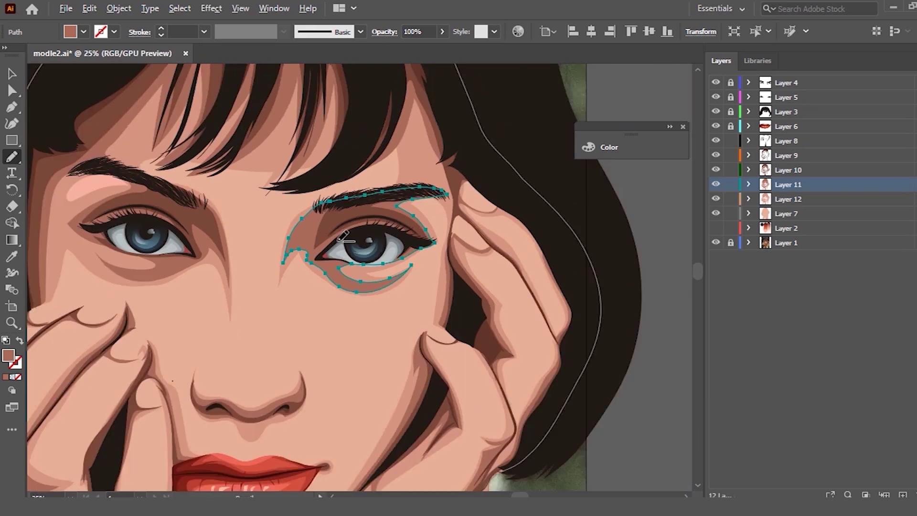
pyautogui.scroll(-1, 334, 211)
pyautogui.scroll(-1, 334, 210)
pyautogui.click(12, 73)
pyautogui.click(461, 236)
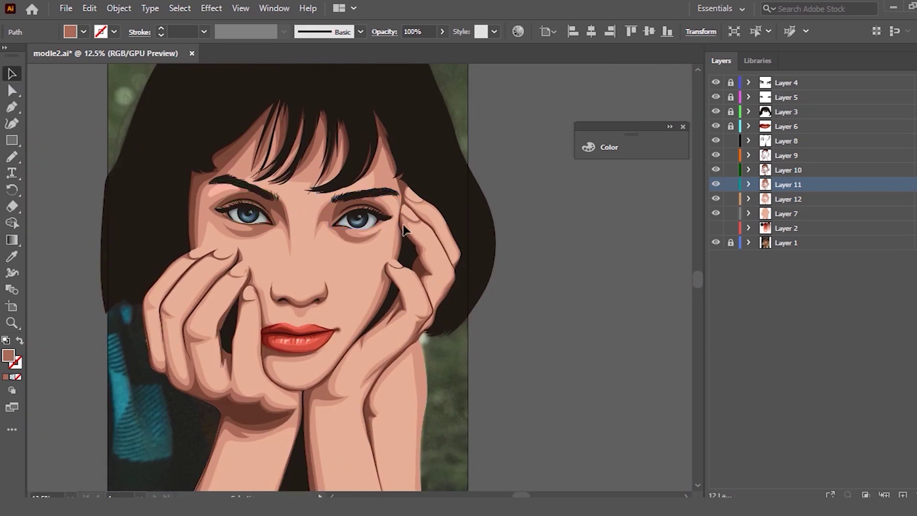
# Step: Extend the skin shadow shape down so it closes beneath the right eye
pyautogui.scroll(3, 334, 229)
pyautogui.click(271, 246)
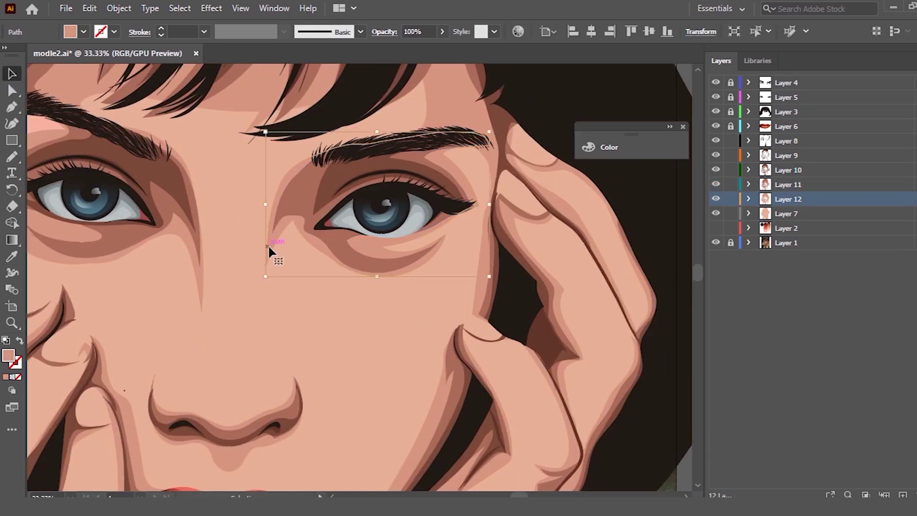
pyautogui.press('n')
pyautogui.moveTo(278, 268)
pyautogui.mouseDown()
pyautogui.moveTo(317, 241)
pyautogui.moveTo(293, 177)
pyautogui.mouseUp()
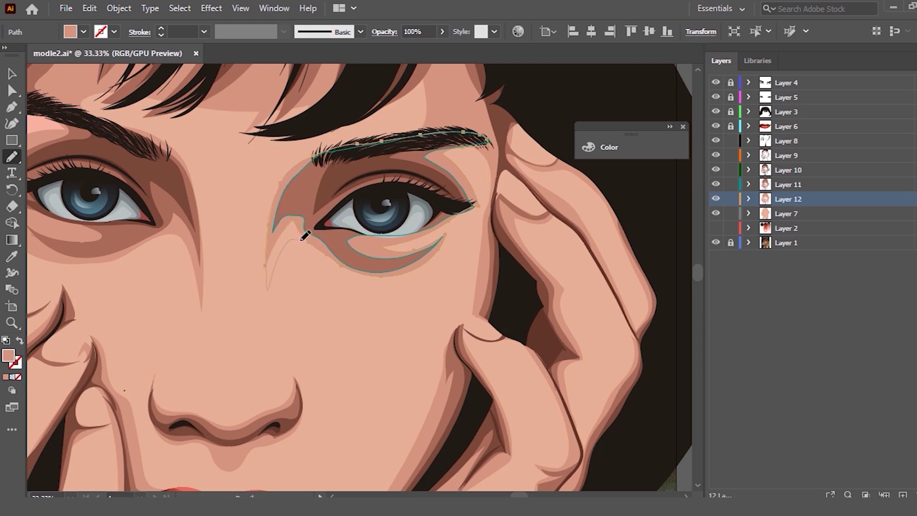
pyautogui.moveTo(299, 240); pyautogui.dragTo(323, 251)
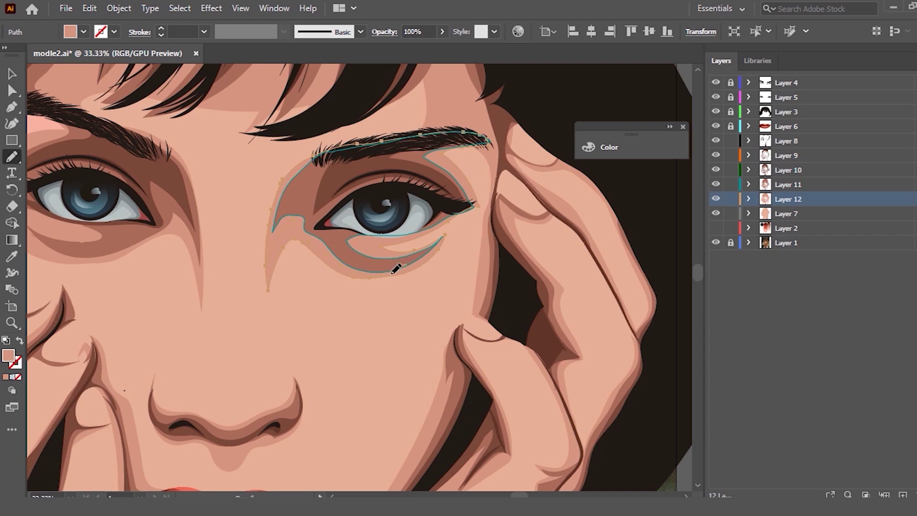
pyautogui.moveTo(401, 264); pyautogui.dragTo(376, 275)
pyautogui.moveTo(312, 235); pyautogui.dragTo(310, 236)
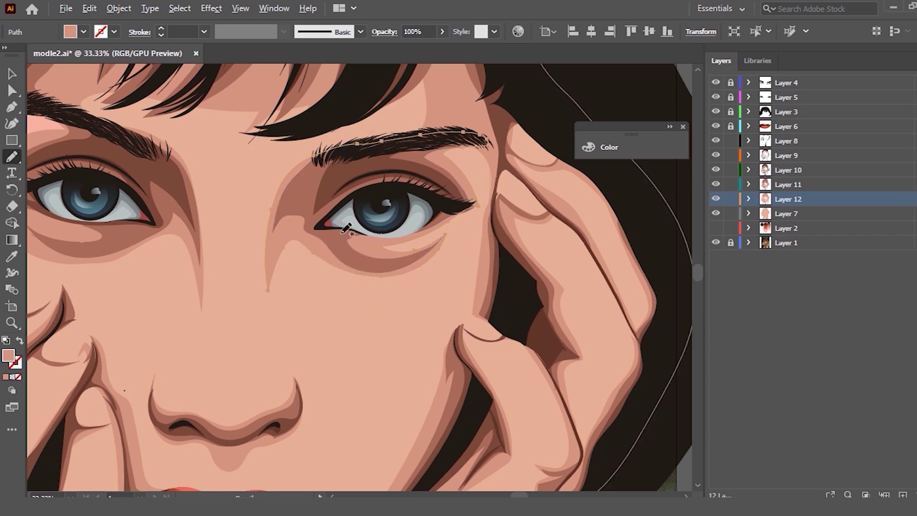
# Step: Zoom out, deselect, and lock Layers 7, 9, 10, 11 and 12
pyautogui.hotkey('ctrl', '-')
pyautogui.hotkey('ctrl', '-')
pyautogui.hotkey('ctrl', '-')
pyautogui.press('v')
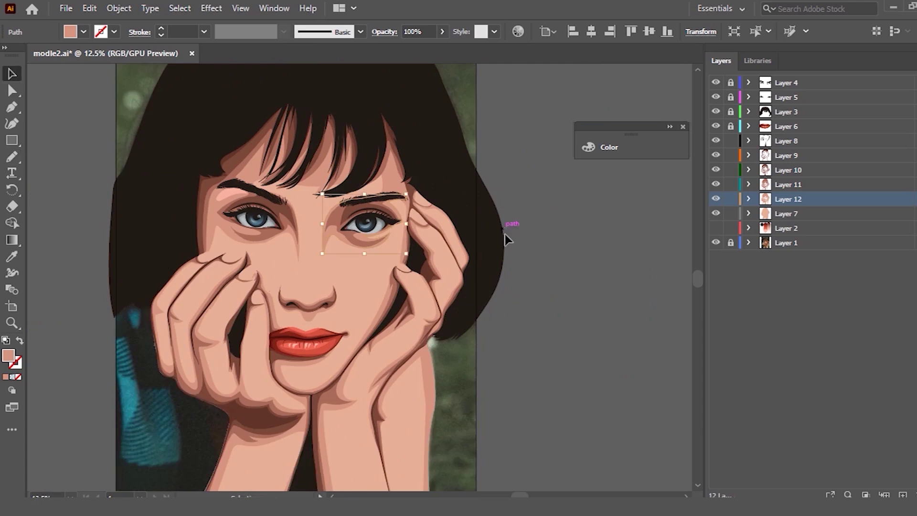
pyautogui.click(507, 233)
pyautogui.scroll(-1, 527, 236)
pyautogui.moveTo(731, 160); pyautogui.dragTo(730, 213)
pyautogui.click(765, 213)
# Step: Create a new empty Layer 13 and switch to the Pencil tool
pyautogui.click(902, 495)
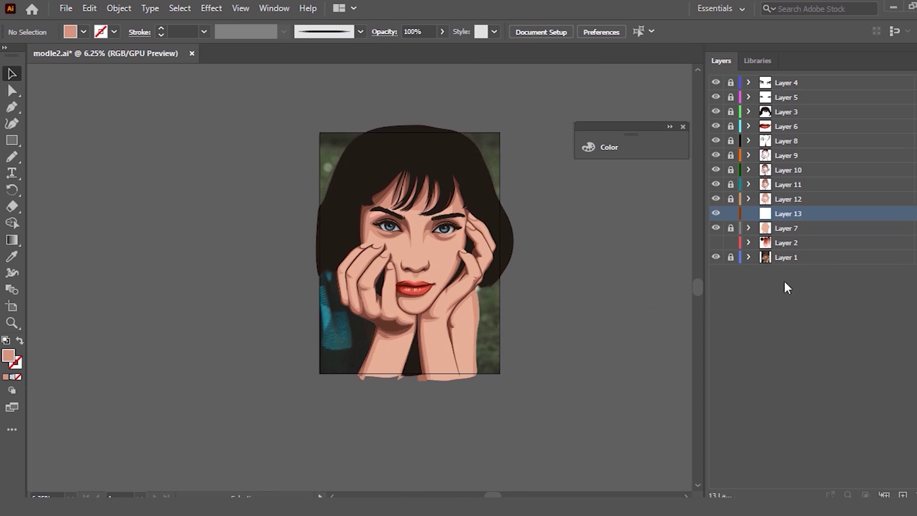
pyautogui.scroll(1, 400, 271)
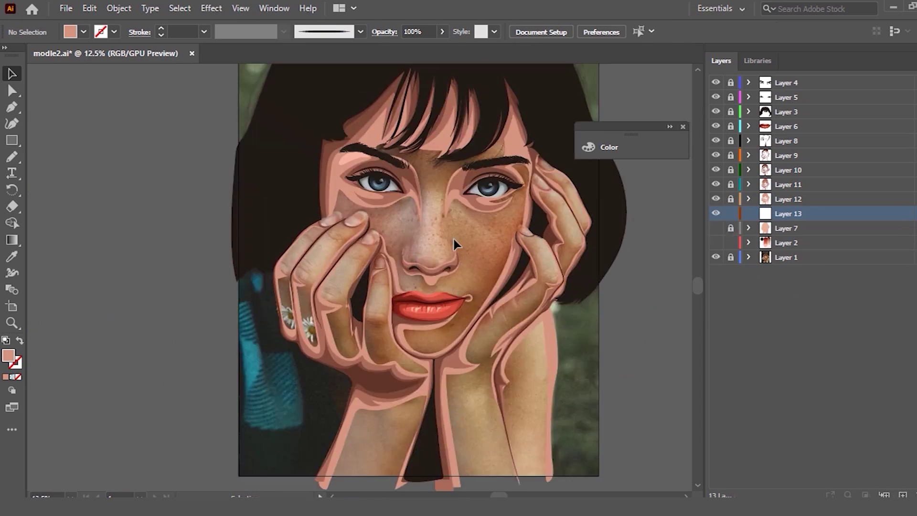
pyautogui.scroll(1, 470, 230)
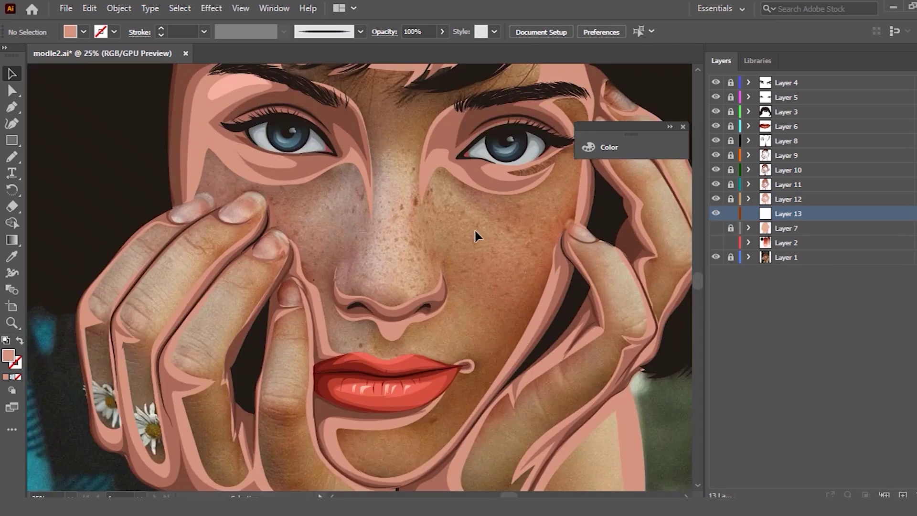
pyautogui.press('n')
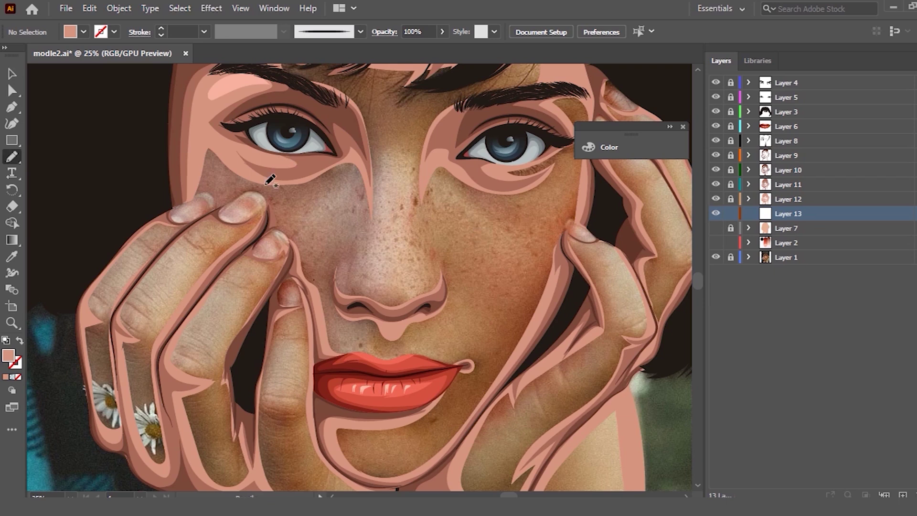
pyautogui.scroll(1, 421, 191)
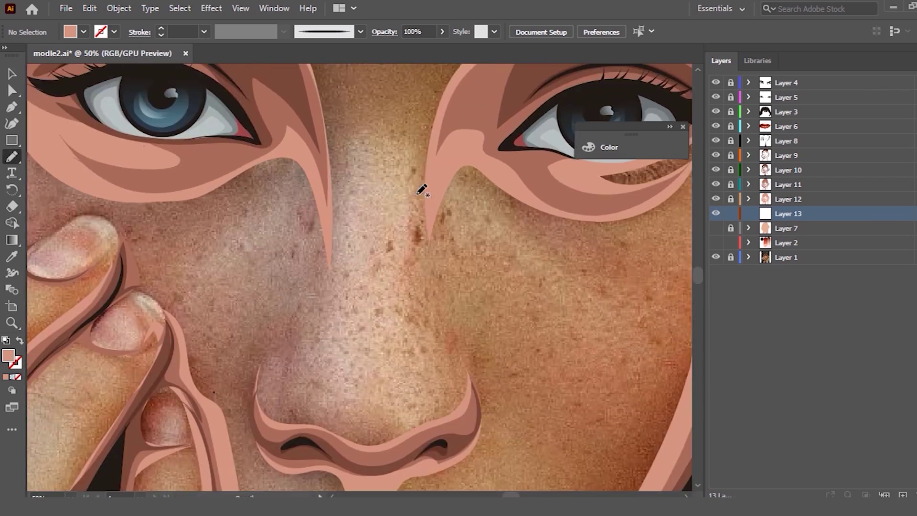
# Step: Trace a closed nose outline with a 2 pt stroke, plus a small left-nostril crescent
pyautogui.moveTo(346, 148); pyautogui.dragTo(434, 402)
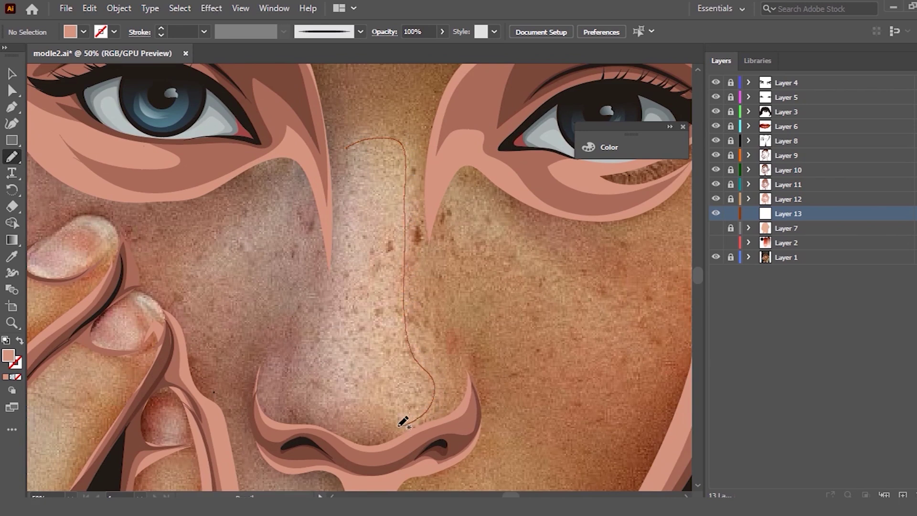
pyautogui.moveTo(348, 409)
pyautogui.mouseDown()
pyautogui.moveTo(293, 416)
pyautogui.moveTo(282, 387)
pyautogui.mouseUp()
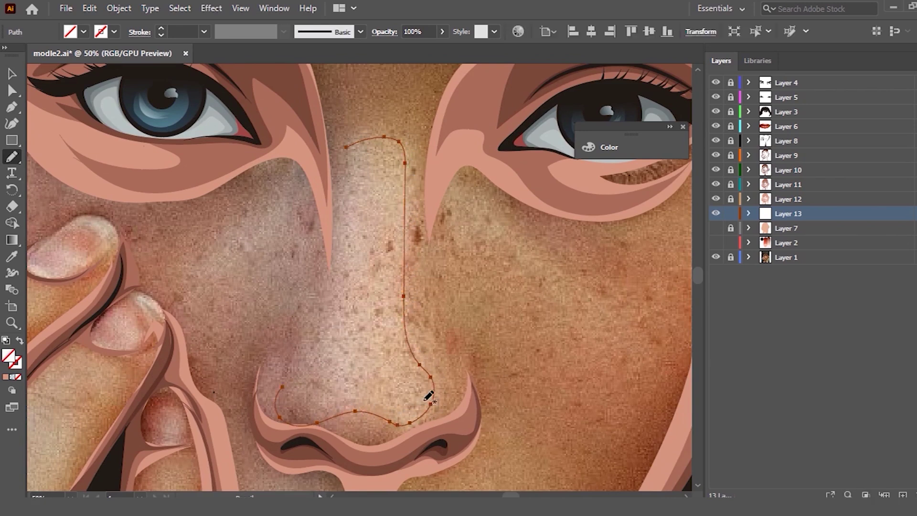
pyautogui.moveTo(407, 251); pyautogui.dragTo(415, 350)
pyautogui.moveTo(361, 418)
pyautogui.mouseDown()
pyautogui.moveTo(303, 374)
pyautogui.moveTo(331, 272)
pyautogui.moveTo(349, 148)
pyautogui.moveTo(342, 166)
pyautogui.mouseUp()
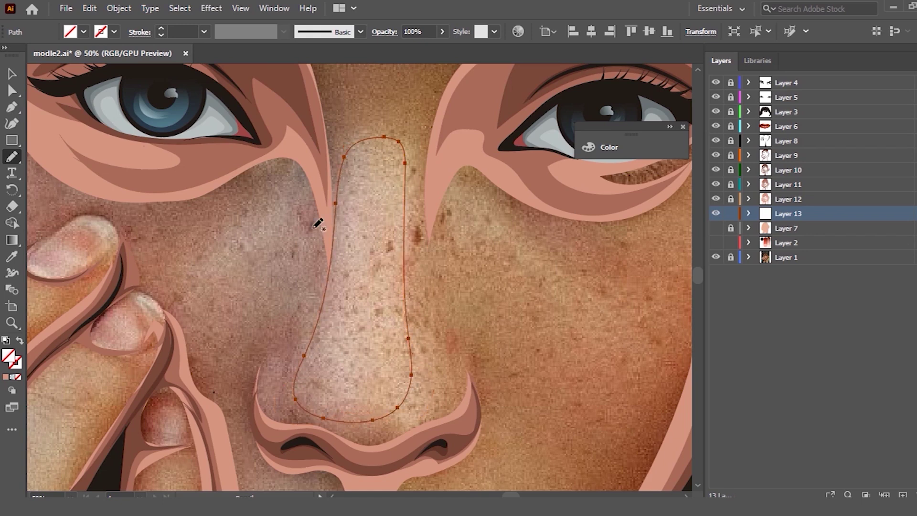
pyautogui.click(204, 32)
pyautogui.click(213, 128)
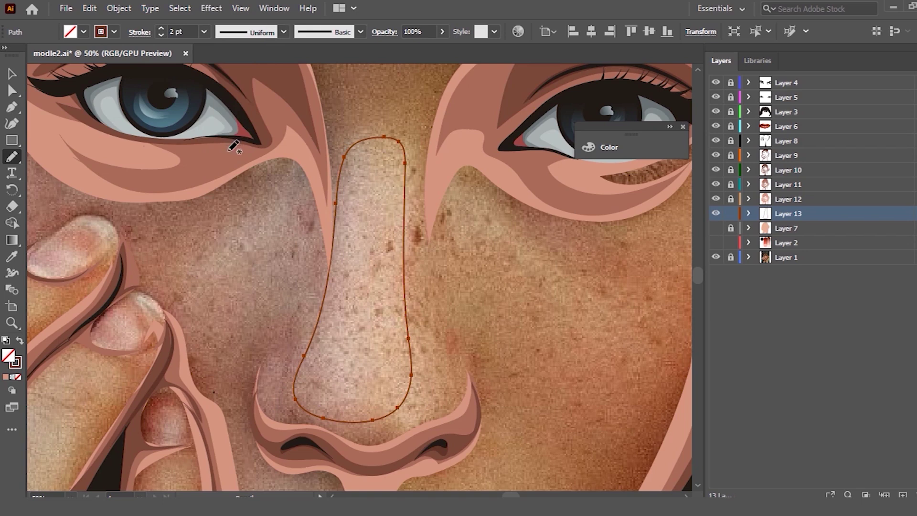
pyautogui.moveTo(274, 376)
pyautogui.mouseDown()
pyautogui.moveTo(269, 404)
pyautogui.moveTo(277, 366)
pyautogui.mouseUp()
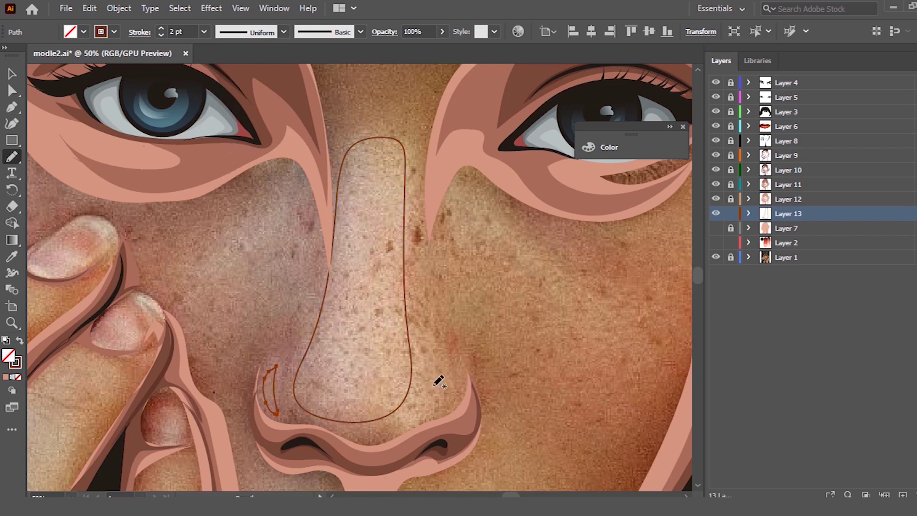
# Step: Outline closed cheek and under-eye highlight shapes, smoothing their edges
pyautogui.keyDown('alt'); pyautogui.scroll(-2, 428, 290); pyautogui.keyUp('alt')
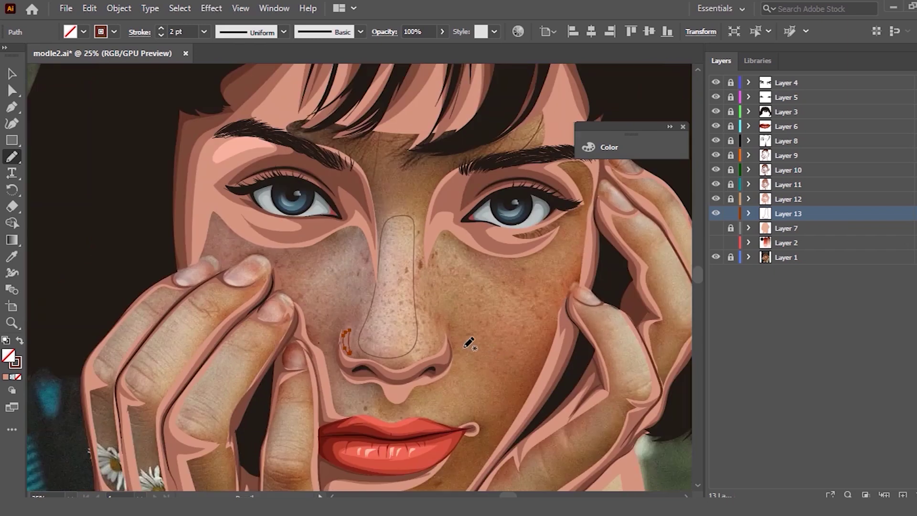
pyautogui.keyDown('alt'); pyautogui.scroll(3, 344, 297); pyautogui.keyUp('alt')
pyautogui.scroll(1, 338, 260)
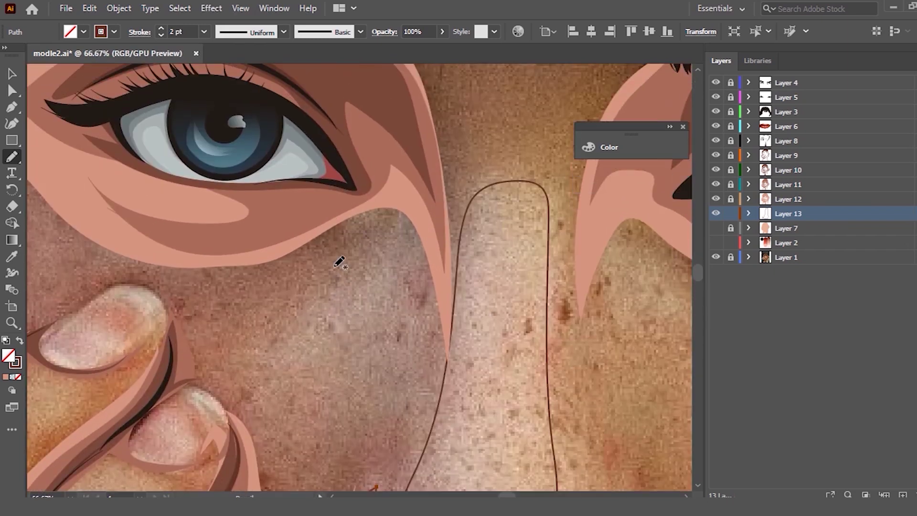
pyautogui.moveTo(389, 212)
pyautogui.mouseDown()
pyautogui.moveTo(241, 294)
pyautogui.moveTo(412, 194)
pyautogui.moveTo(390, 210)
pyautogui.mouseUp()
pyautogui.keyDown('alt'); pyautogui.scroll(-2, 363, 215); pyautogui.keyUp('alt')
pyautogui.keyDown('alt'); pyautogui.scroll(-2, 363, 214); pyautogui.keyUp('alt')
pyautogui.keyDown('alt'); pyautogui.scroll(2, 478, 198); pyautogui.keyUp('alt')
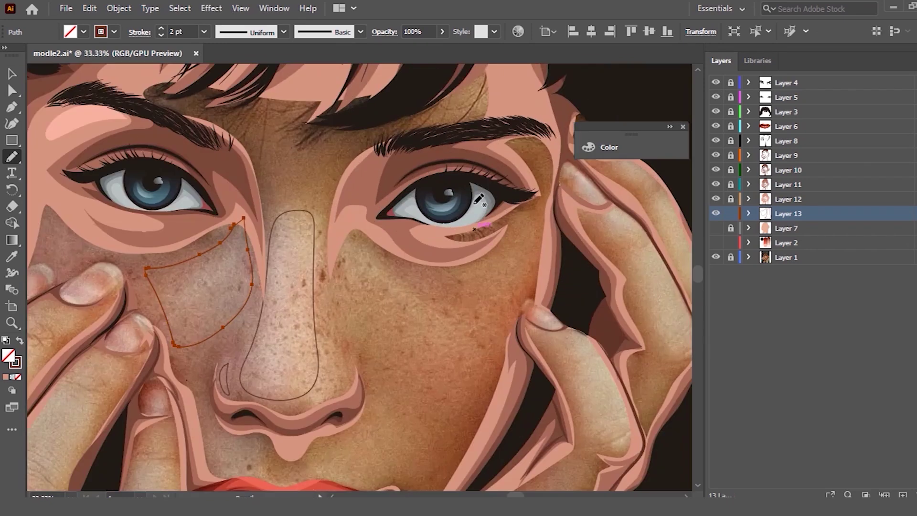
pyautogui.moveTo(372, 237); pyautogui.dragTo(368, 239)
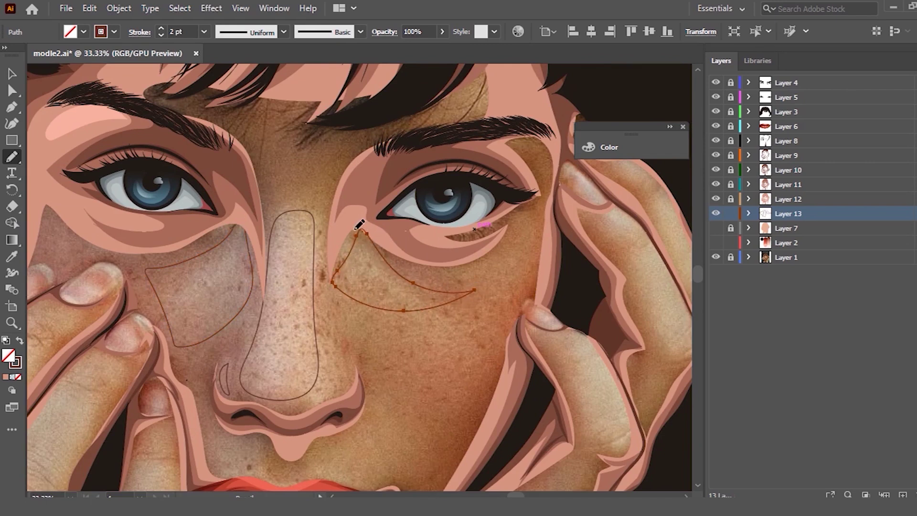
pyautogui.moveTo(372, 237); pyautogui.dragTo(334, 284)
pyautogui.moveTo(376, 242); pyautogui.dragTo(406, 271)
pyautogui.moveTo(343, 233); pyautogui.dragTo(346, 282)
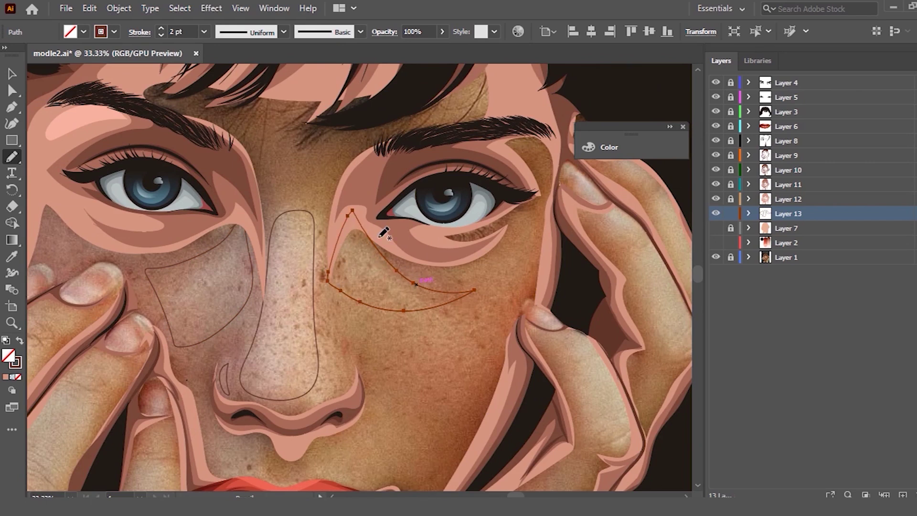
# Step: Reselect the nose outline and redraw its base with the Pencil
pyautogui.scroll(-5, 363, 239)
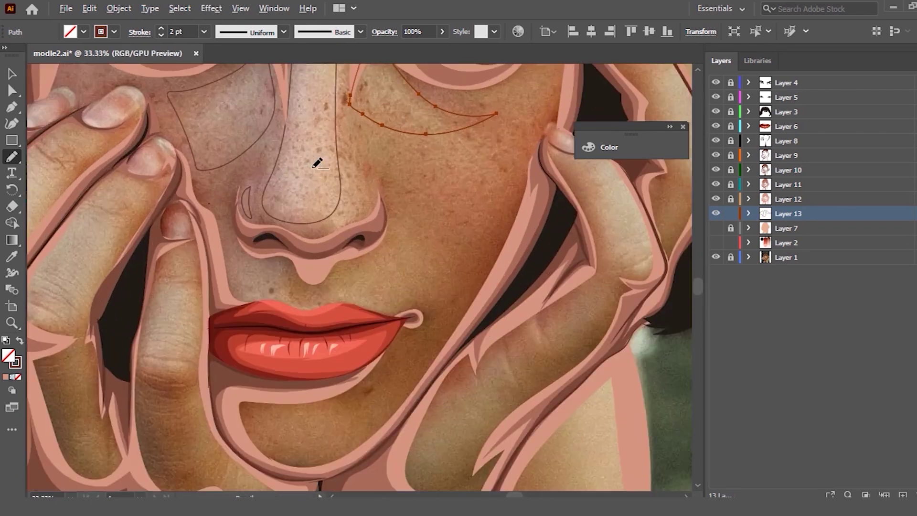
pyautogui.scroll(1, 316, 163)
pyautogui.click(12, 73)
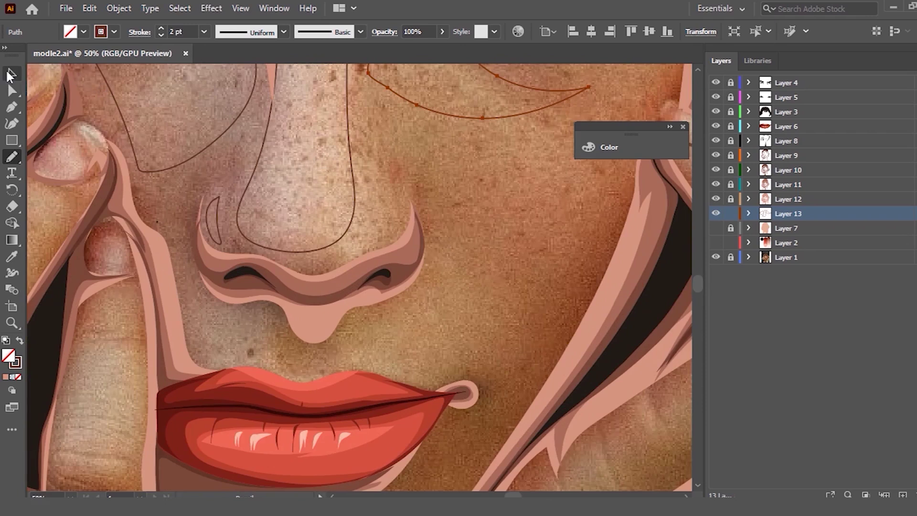
pyautogui.scroll(1, 313, 221)
pyautogui.click(350, 242)
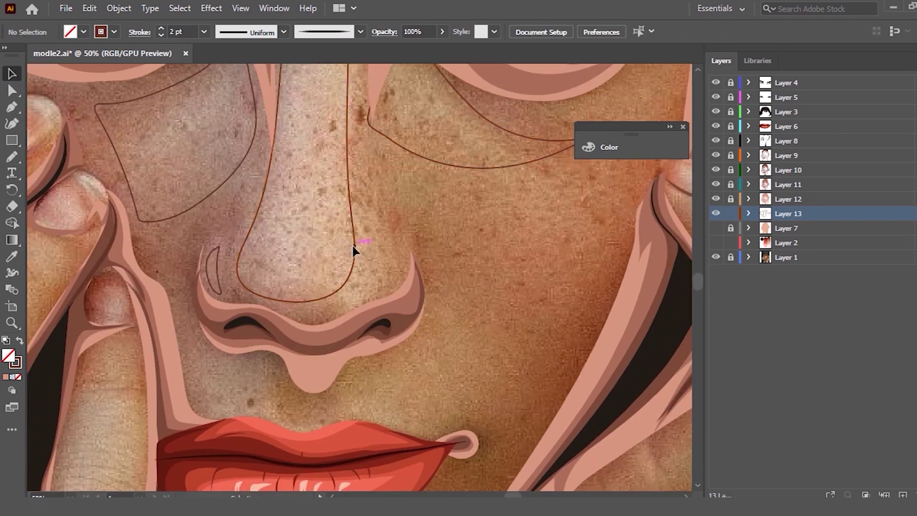
pyautogui.press('n')
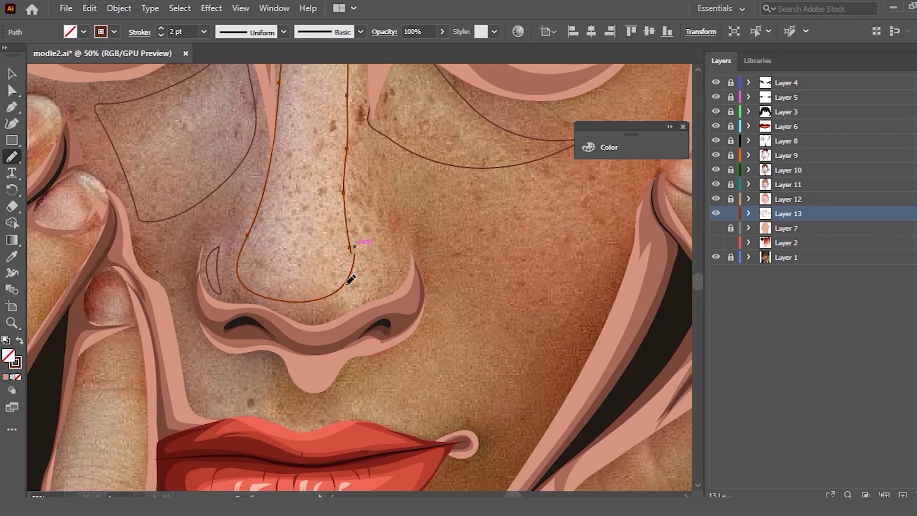
pyautogui.moveTo(258, 286)
pyautogui.mouseDown()
pyautogui.moveTo(357, 164)
pyautogui.moveTo(354, 86)
pyautogui.moveTo(357, 290)
pyautogui.mouseUp()
pyautogui.moveTo(273, 299); pyautogui.dragTo(248, 258)
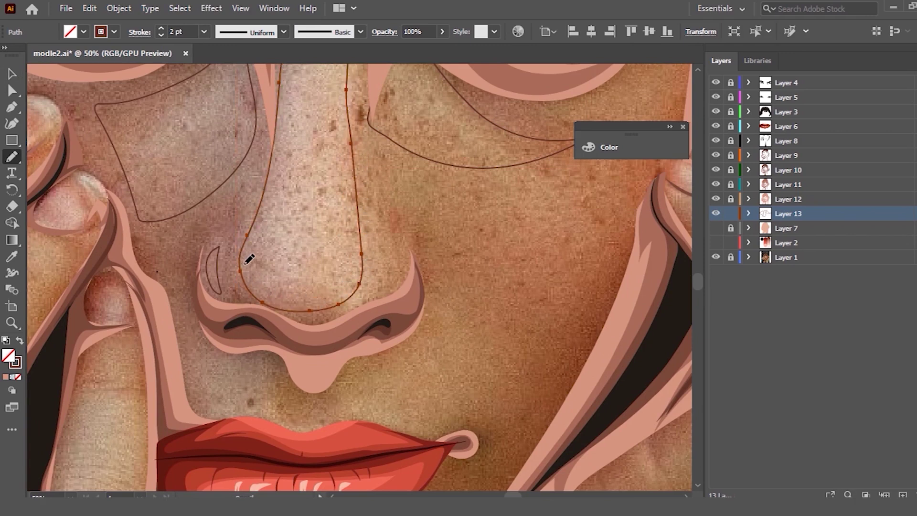
# Step: Outline highlight shapes along both forearms
pyautogui.scroll(1, 293, 166)
pyautogui.scroll(4, 293, 165)
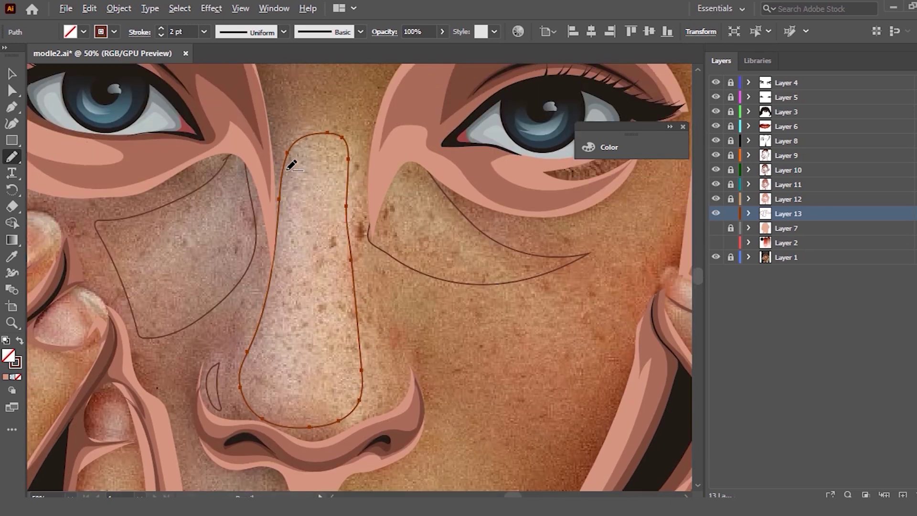
pyautogui.scroll(-2, 291, 165)
pyautogui.scroll(-1, 310, 177)
pyautogui.scroll(-3, 382, 200)
pyautogui.scroll(-1, 423, 213)
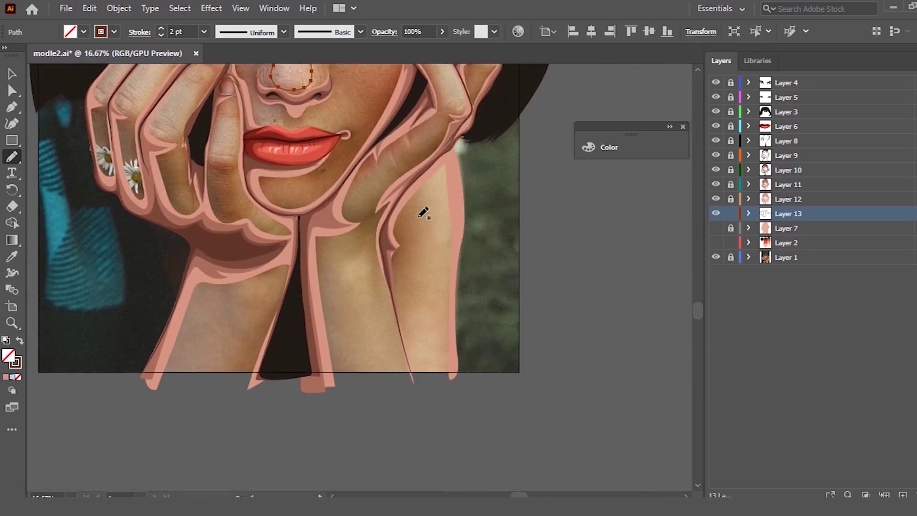
pyautogui.scroll(3, 423, 213)
pyautogui.moveTo(413, 101)
pyautogui.mouseDown()
pyautogui.moveTo(374, 153)
pyautogui.moveTo(416, 425)
pyautogui.moveTo(415, 102)
pyautogui.mouseUp()
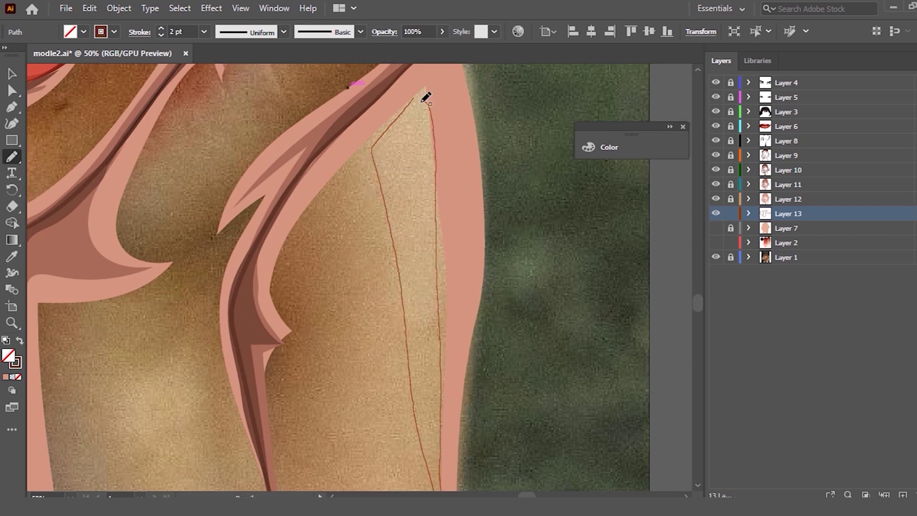
pyautogui.scroll(-2, 454, 191)
pyautogui.scroll(-1, 411, 210)
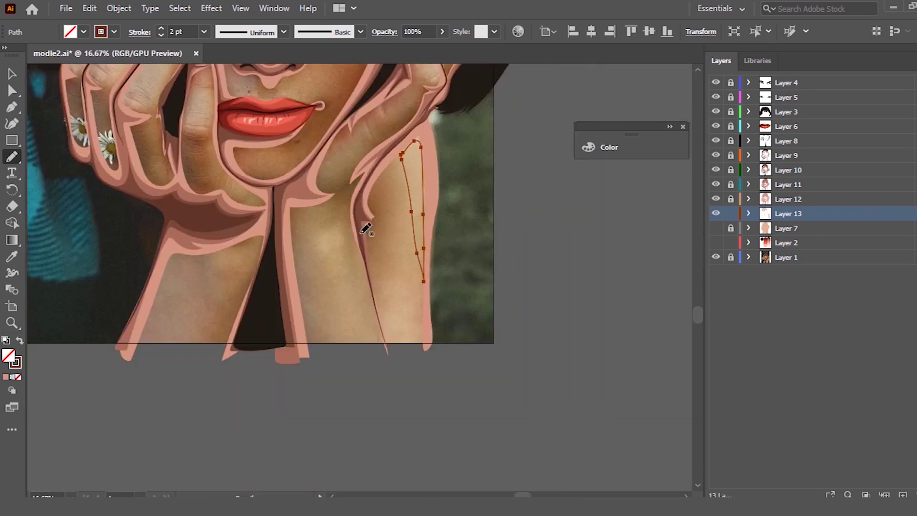
pyautogui.scroll(2, 358, 227)
pyautogui.moveTo(337, 213)
pyautogui.mouseDown()
pyautogui.moveTo(342, 317)
pyautogui.moveTo(378, 364)
pyautogui.moveTo(350, 205)
pyautogui.moveTo(337, 213)
pyautogui.mouseUp()
# Step: Draw closed highlight outlines down a finger and around its fingertip
pyautogui.scroll(3, 358, 158)
pyautogui.scroll(3, 143, 262)
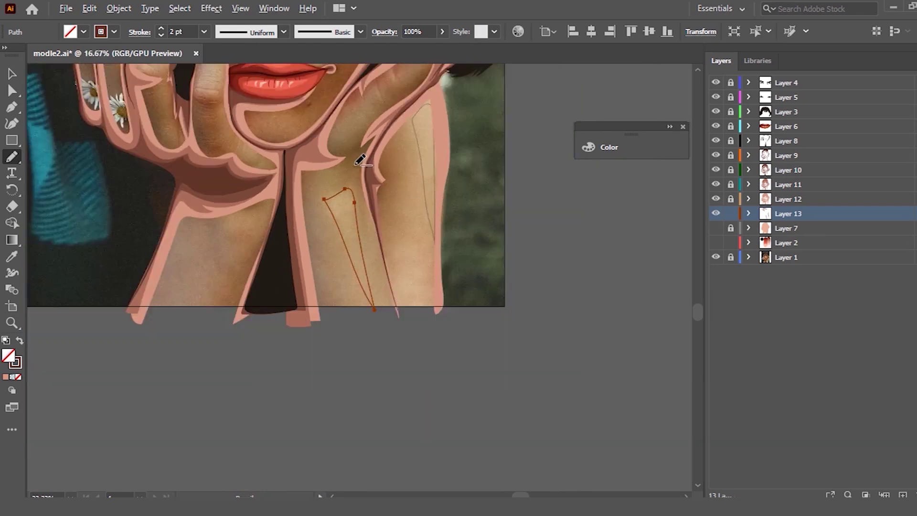
pyautogui.scroll(1, 150, 262)
pyautogui.scroll(-1, 174, 236)
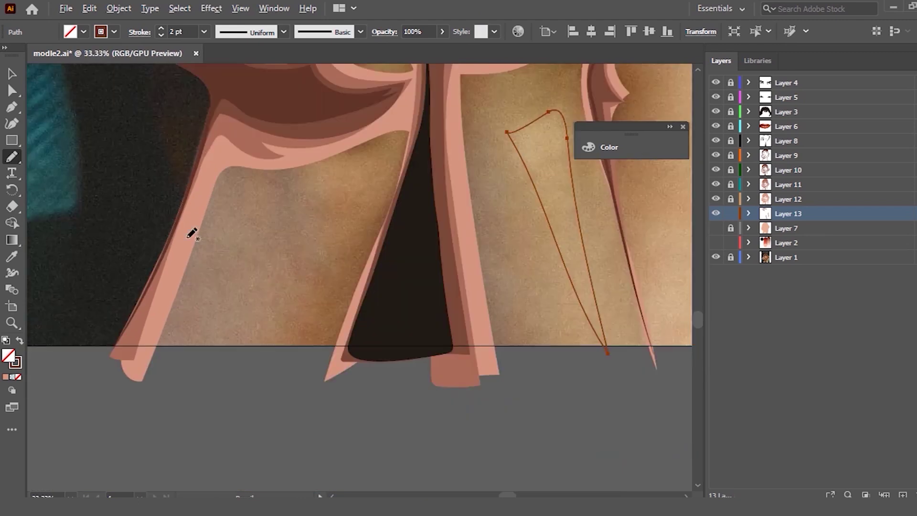
pyautogui.scroll(2, 235, 205)
pyautogui.scroll(-1, 250, 188)
pyautogui.scroll(2, 256, 171)
pyautogui.scroll(2, 256, 169)
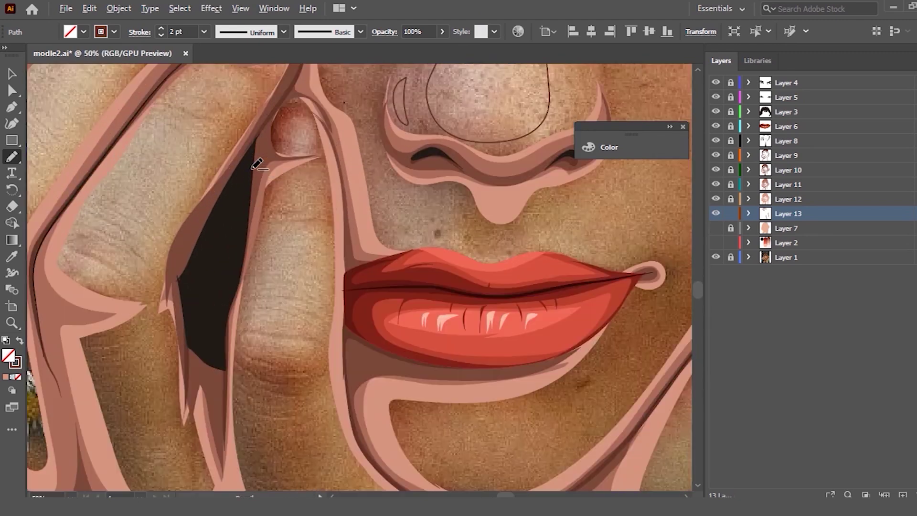
pyautogui.moveTo(286, 191)
pyautogui.mouseDown()
pyautogui.moveTo(257, 319)
pyautogui.moveTo(291, 339)
pyautogui.moveTo(307, 317)
pyautogui.moveTo(317, 225)
pyautogui.moveTo(311, 172)
pyautogui.moveTo(285, 190)
pyautogui.mouseUp()
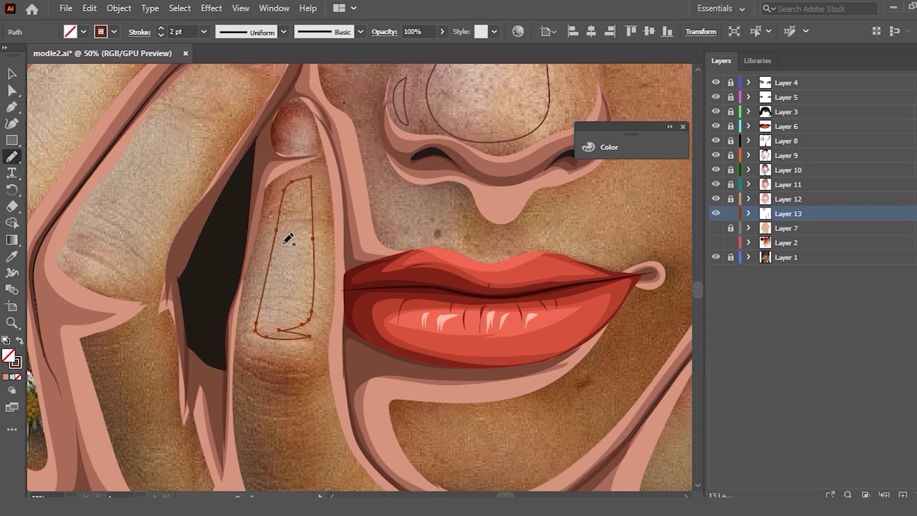
pyautogui.scroll(-2, 289, 237)
pyautogui.scroll(1, 258, 224)
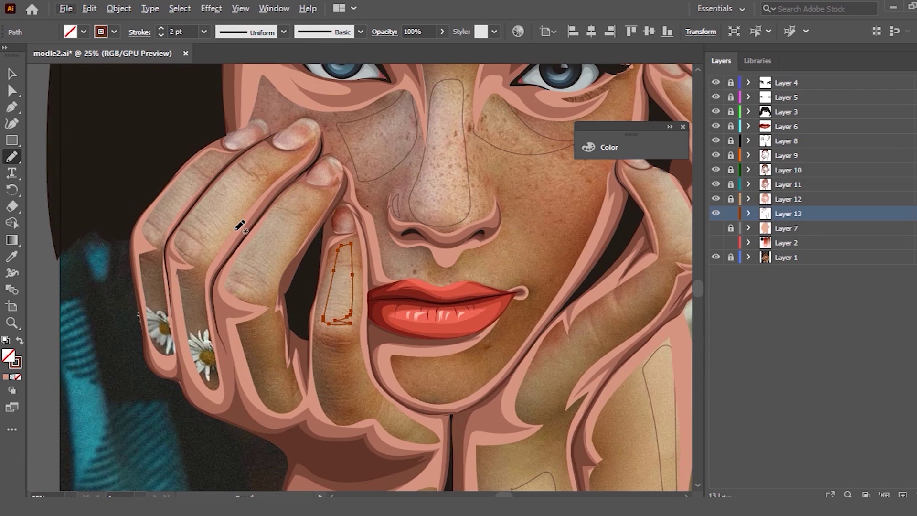
pyautogui.moveTo(273, 217)
pyautogui.mouseDown()
pyautogui.moveTo(292, 229)
pyautogui.moveTo(271, 273)
pyautogui.moveTo(272, 218)
pyautogui.mouseUp()
pyautogui.moveTo(297, 186)
pyautogui.mouseDown()
pyautogui.moveTo(318, 196)
pyautogui.moveTo(287, 194)
pyautogui.mouseUp()
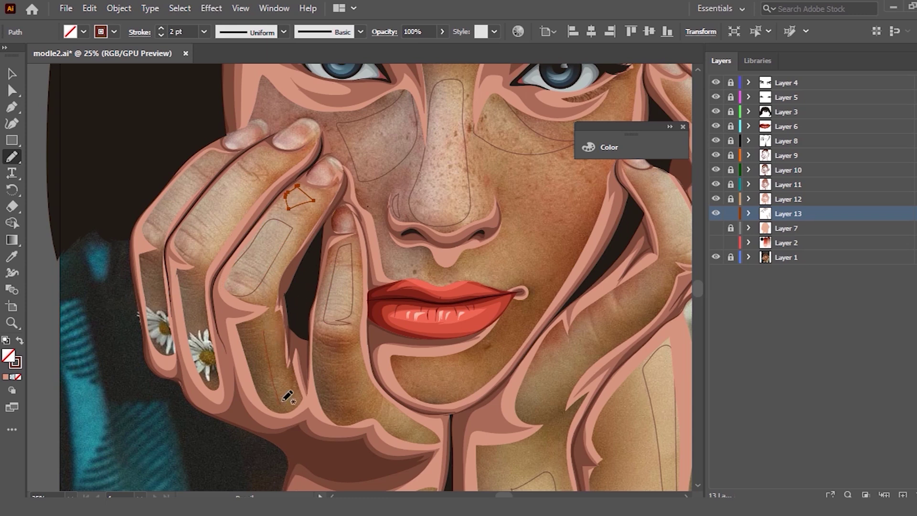
# Step: Undo a stray finger stroke, then outline highlights on the left index and middle fingers
pyautogui.moveTo(272, 317)
pyautogui.mouseDown()
pyautogui.moveTo(274, 370)
pyautogui.moveTo(280, 315)
pyautogui.moveTo(279, 344)
pyautogui.mouseUp()
pyautogui.hotkey('ctrl', 'z')
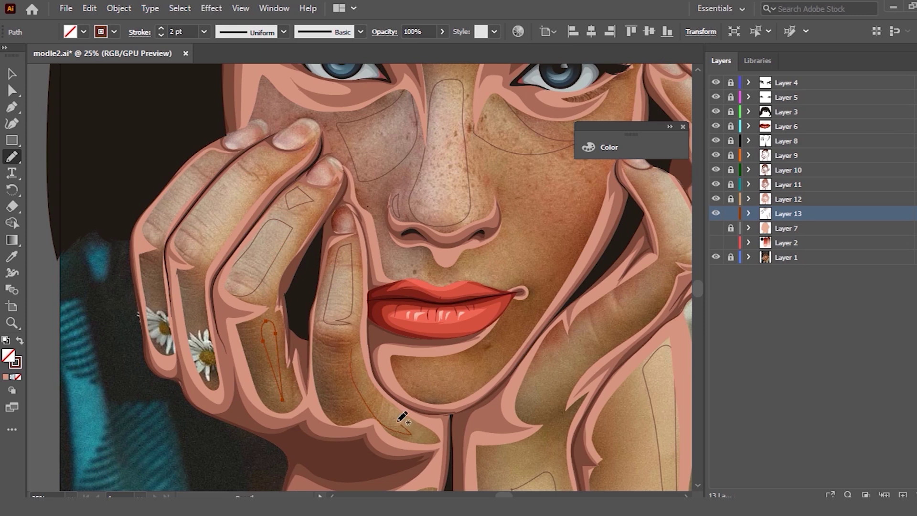
pyautogui.moveTo(354, 347); pyautogui.dragTo(342, 368)
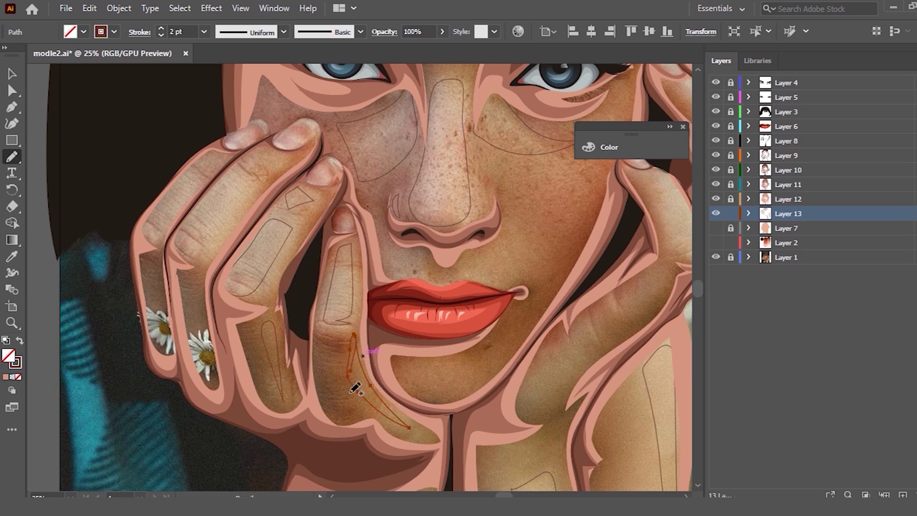
pyautogui.moveTo(178, 183); pyautogui.dragTo(205, 186)
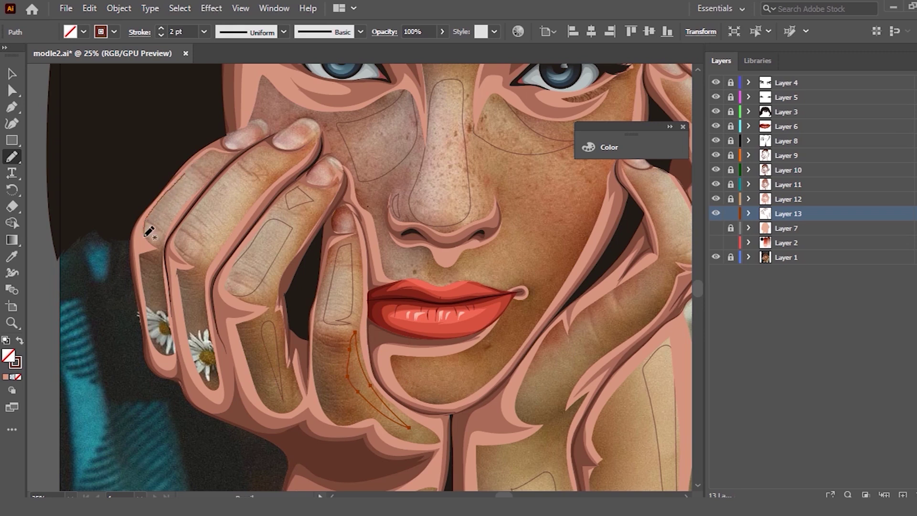
pyautogui.moveTo(220, 165)
pyautogui.mouseDown()
pyautogui.moveTo(193, 174)
pyautogui.moveTo(194, 192)
pyautogui.moveTo(260, 175)
pyautogui.moveTo(229, 176)
pyautogui.mouseUp()
pyautogui.moveTo(200, 204); pyautogui.dragTo(176, 246)
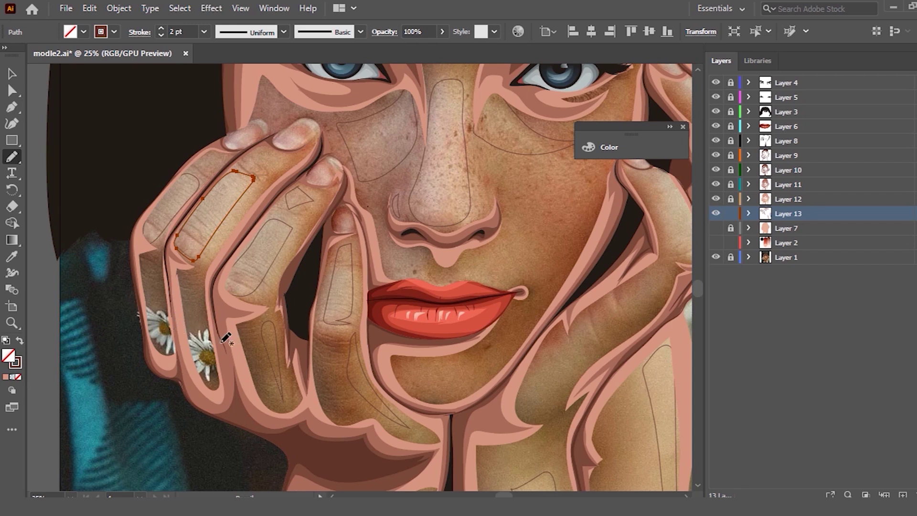
pyautogui.hotkey('ctrl', '-')
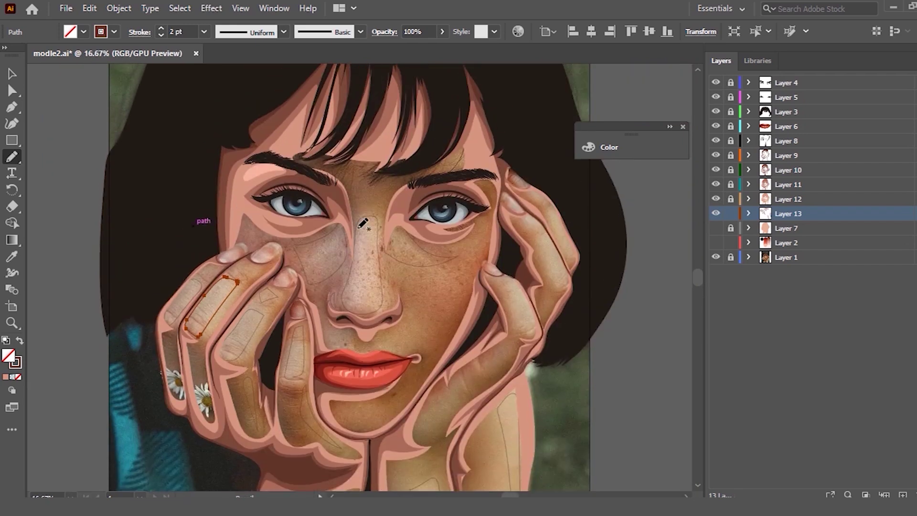
# Step: Trace closed highlight loops down and along the right hand's fingers
pyautogui.keyDown('alt'); pyautogui.scroll(3, 564, 343); pyautogui.keyUp('alt')
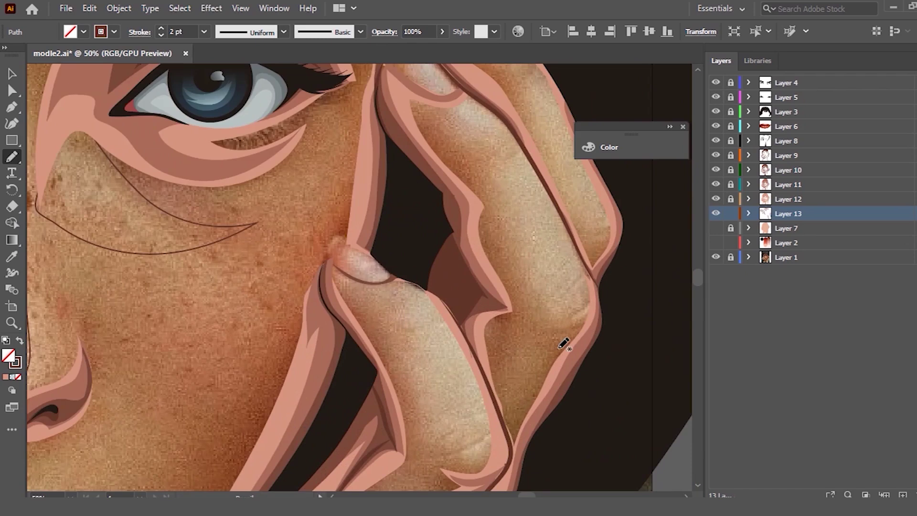
pyautogui.moveTo(409, 281); pyautogui.dragTo(460, 445)
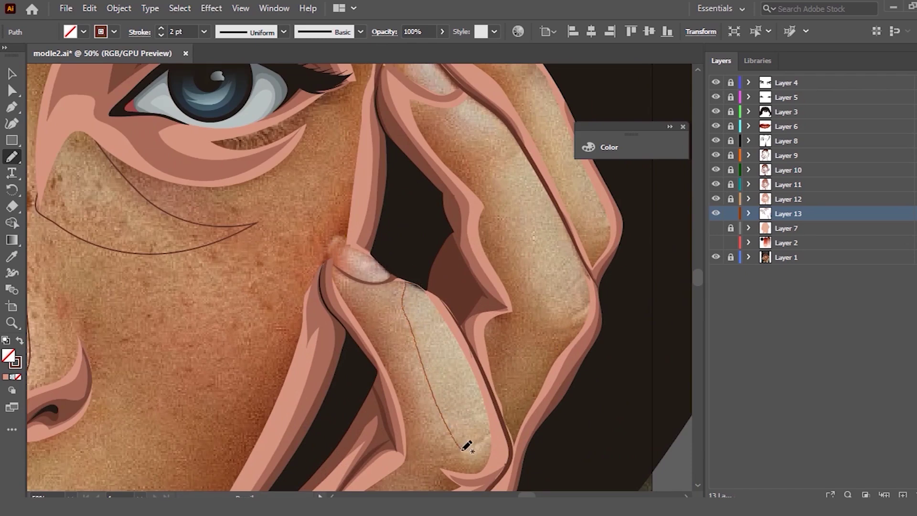
pyautogui.moveTo(495, 458); pyautogui.dragTo(408, 286)
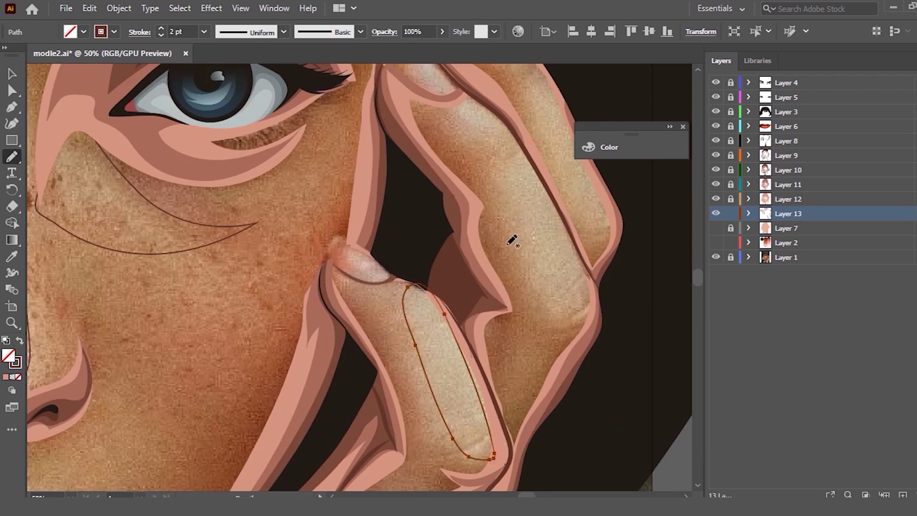
pyautogui.moveTo(475, 105)
pyautogui.mouseDown()
pyautogui.moveTo(513, 142)
pyautogui.moveTo(562, 312)
pyautogui.moveTo(556, 186)
pyautogui.mouseUp()
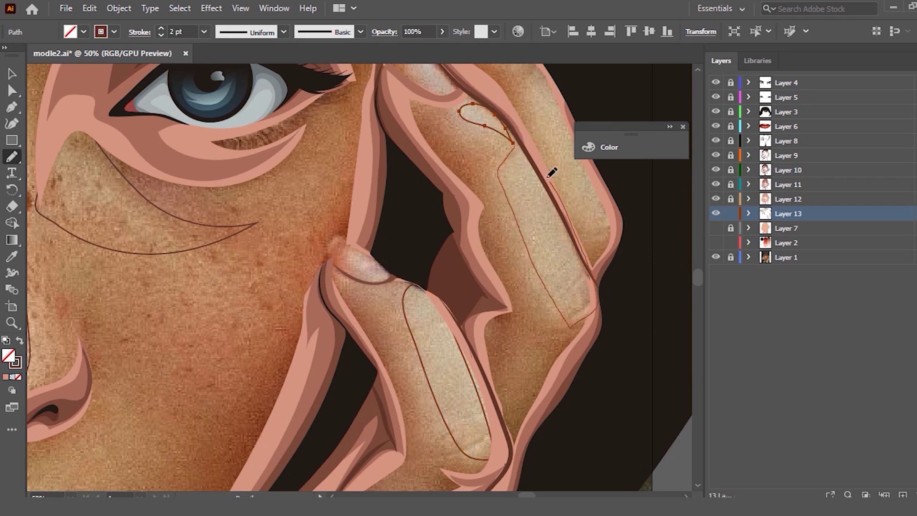
pyautogui.moveTo(534, 81); pyautogui.dragTo(572, 92)
# Step: Draw a thin highlight along the outer finger edge, then select all highlight shapes
pyautogui.scroll(-2, 469, 52)
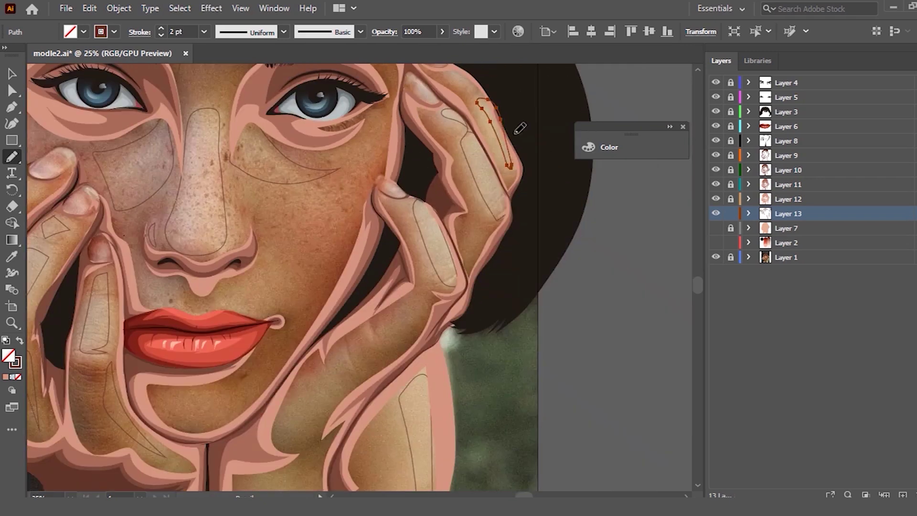
pyautogui.scroll(2, 577, 99)
pyautogui.scroll(1, 576, 100)
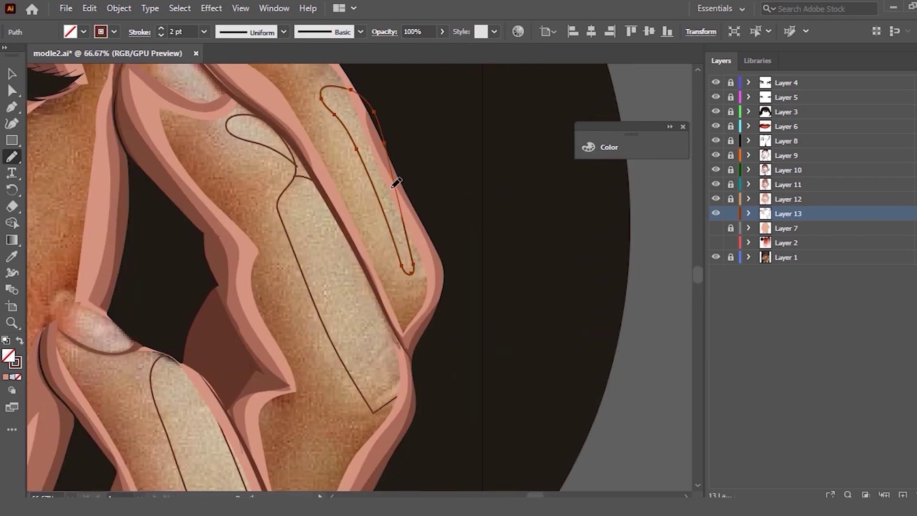
pyautogui.moveTo(333, 82)
pyautogui.mouseDown()
pyautogui.moveTo(395, 225)
pyautogui.moveTo(420, 204)
pyautogui.moveTo(367, 90)
pyautogui.moveTo(333, 83)
pyautogui.mouseUp()
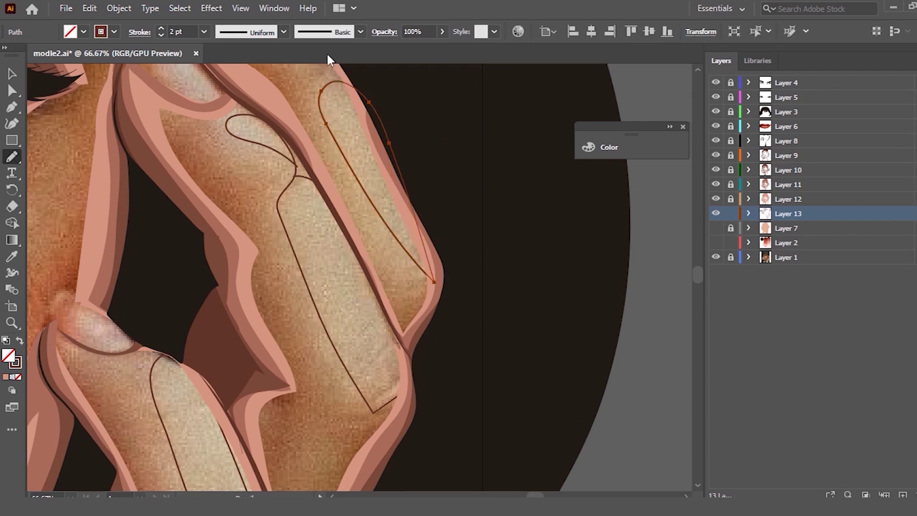
pyautogui.scroll(-3, 416, 153)
pyautogui.scroll(-1, 417, 152)
pyautogui.scroll(1, 205, 150)
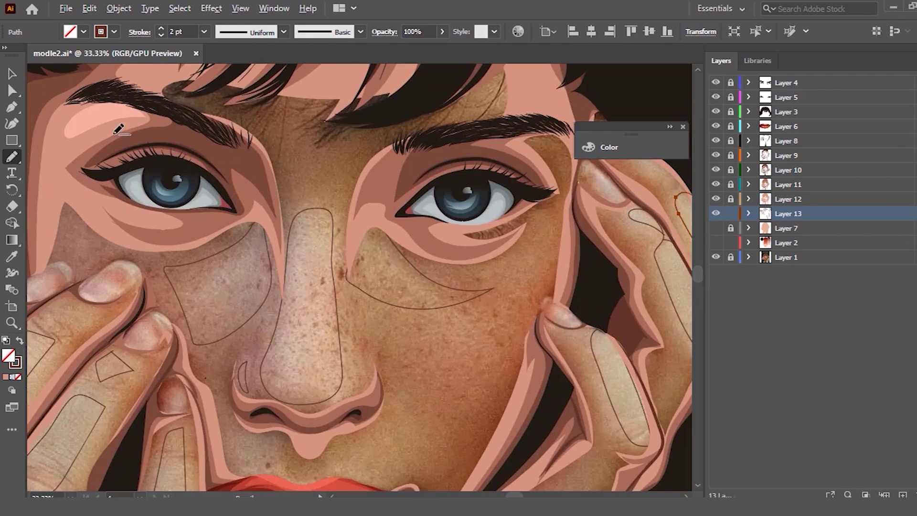
pyautogui.scroll(-2, 218, 108)
pyautogui.hotkey('ctrl', 'a')
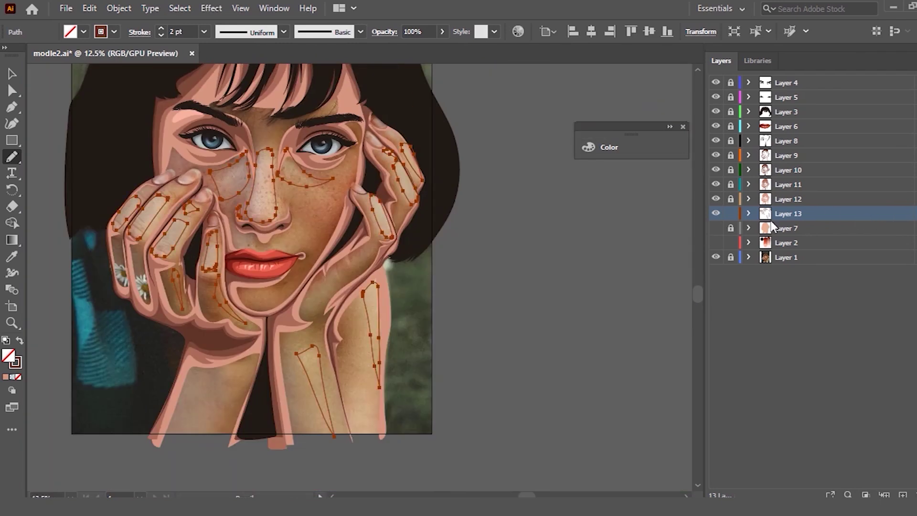
# Step: Show Layer 2's swatch circles and eyedrop the light peach colour into the selected highlights
pyautogui.scroll(1, 324, 218)
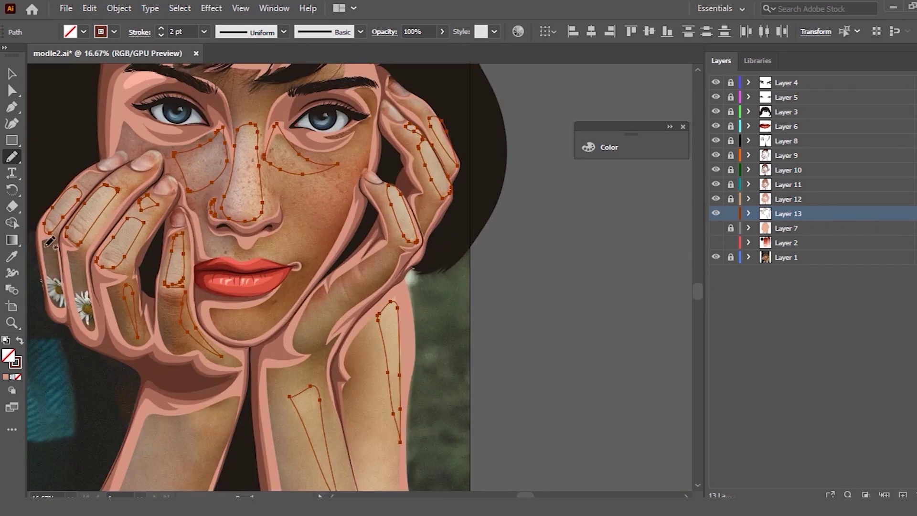
pyautogui.click(12, 257)
pyautogui.scroll(-3, 430, 250)
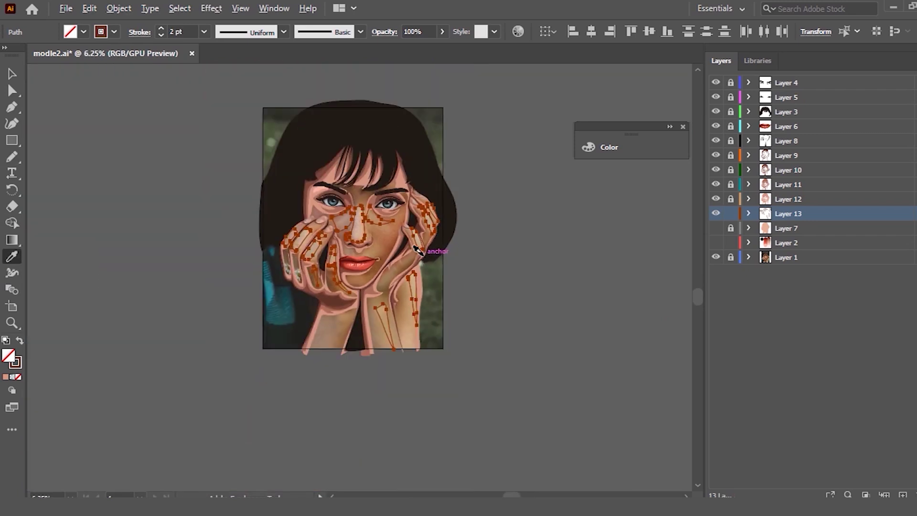
pyautogui.scroll(1, 415, 220)
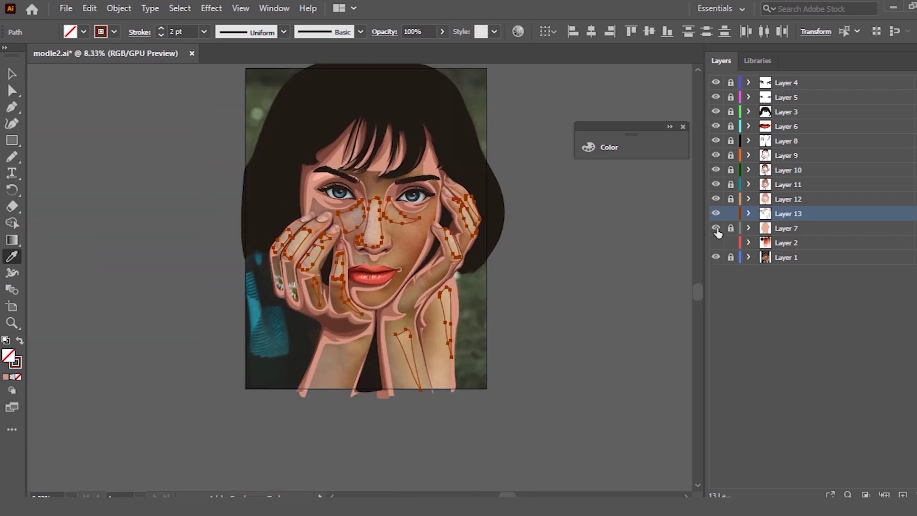
pyautogui.scroll(1, 235, 252)
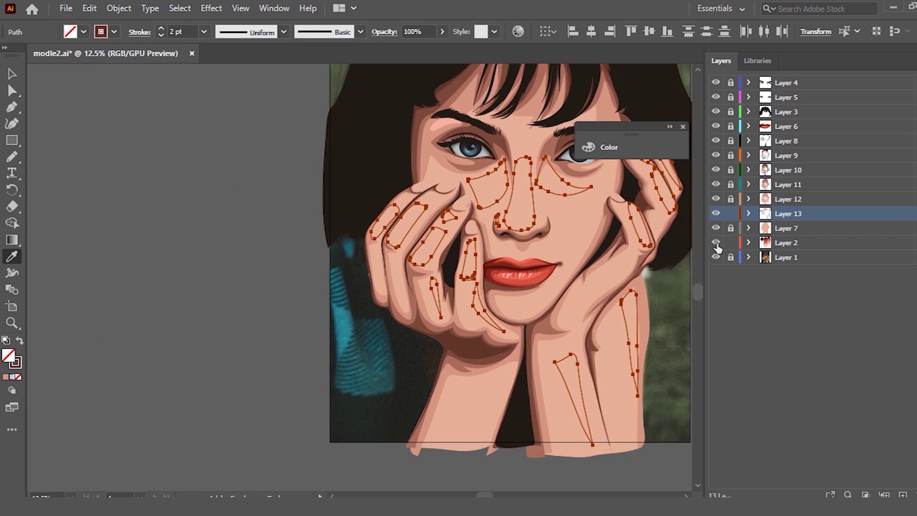
pyautogui.click(715, 243)
pyautogui.scroll(2, 283, 244)
pyautogui.keyDown('ctrl'); pyautogui.click(307, 148); pyautogui.keyUp('ctrl')
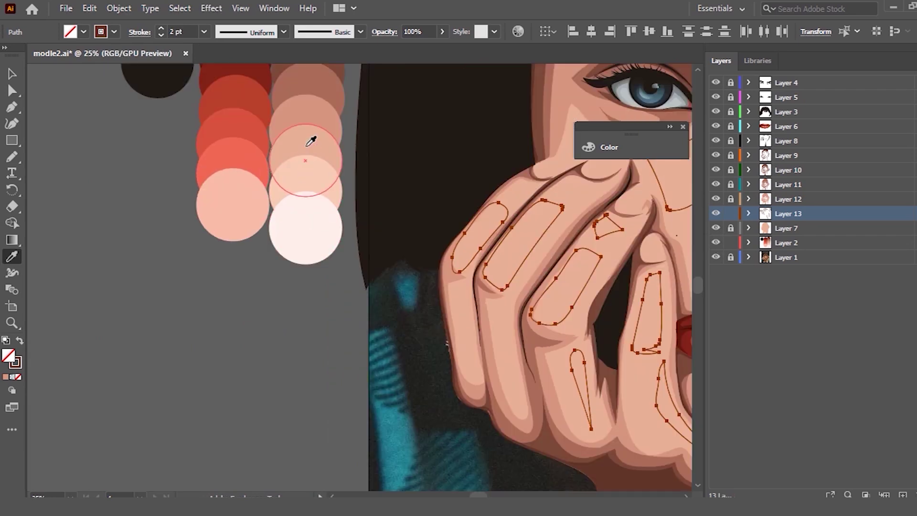
pyautogui.click(315, 191)
# Step: Deselect the peach-filled highlights and review them across the portrait
pyautogui.scroll(-1, 212, 189)
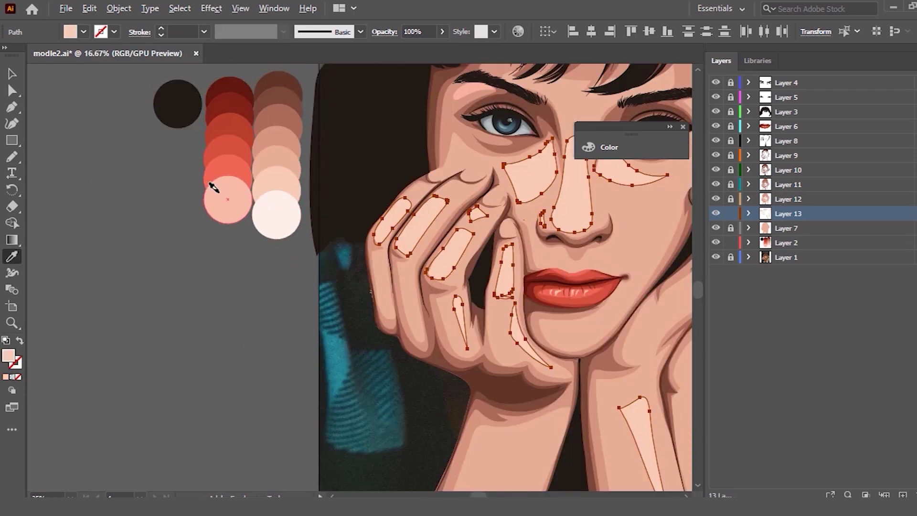
pyautogui.click(12, 74)
pyautogui.scroll(-1, 129, 199)
pyautogui.click(130, 199)
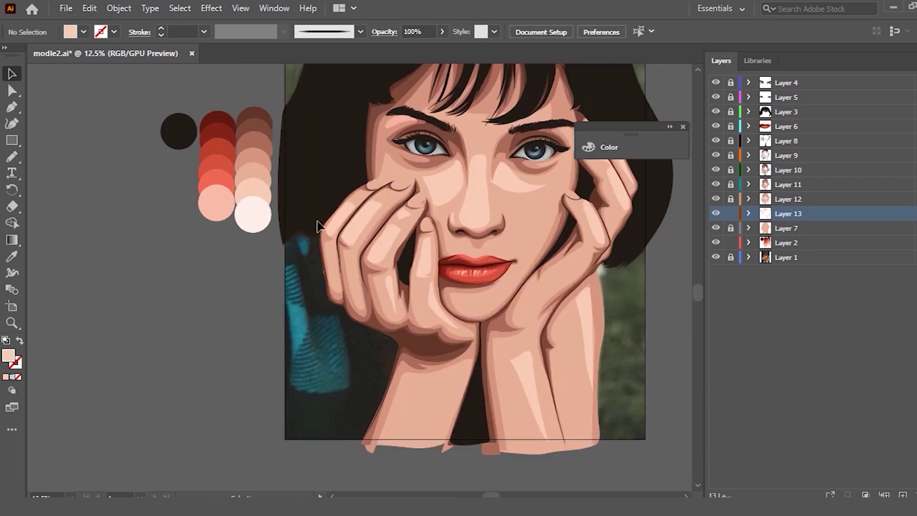
pyautogui.scroll(-1, 296, 215)
pyautogui.scroll(-1, 371, 178)
pyautogui.scroll(3, 458, 187)
pyautogui.scroll(1, 487, 190)
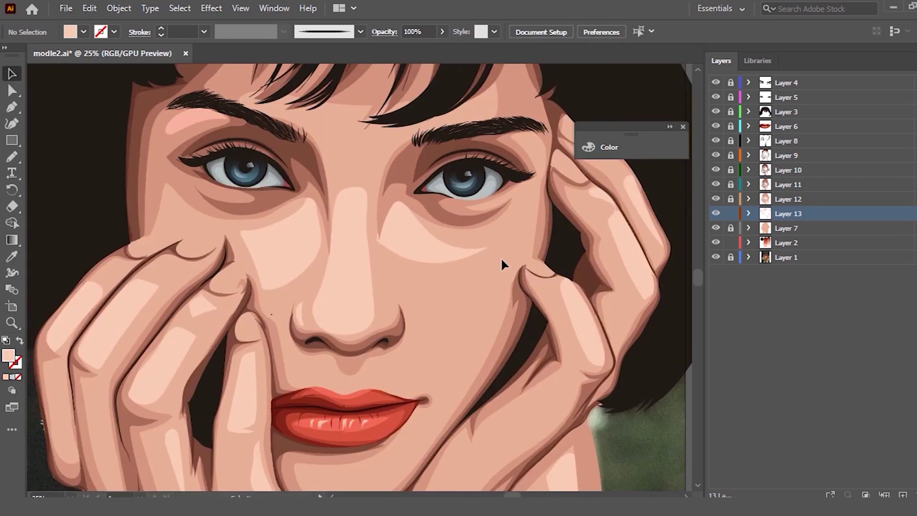
pyautogui.scroll(1, 448, 249)
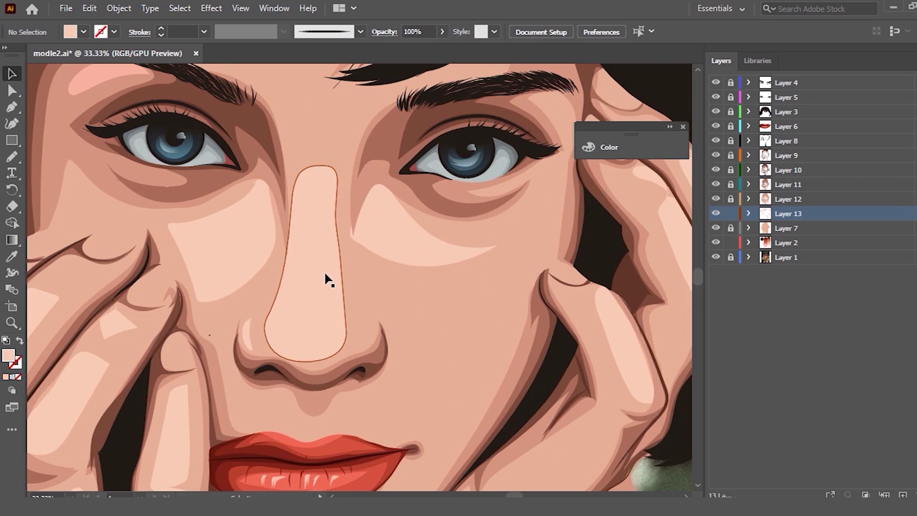
pyautogui.scroll(-2, 335, 267)
pyautogui.scroll(-1, 389, 229)
pyautogui.scroll(2, 335, 166)
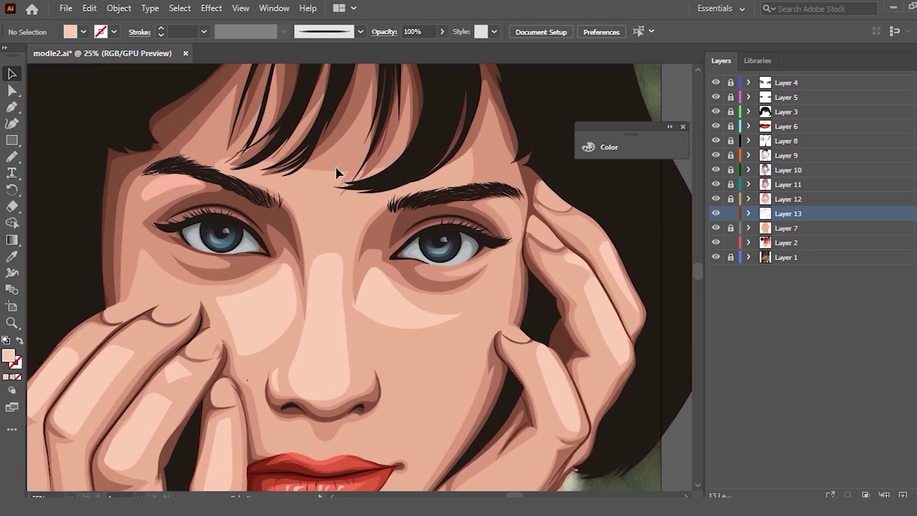
# Step: Unlock Layer 12, try redrawing the forehead skin edge, undo it, and deselect
pyautogui.click(731, 199)
pyautogui.click(326, 163)
pyautogui.press('n')
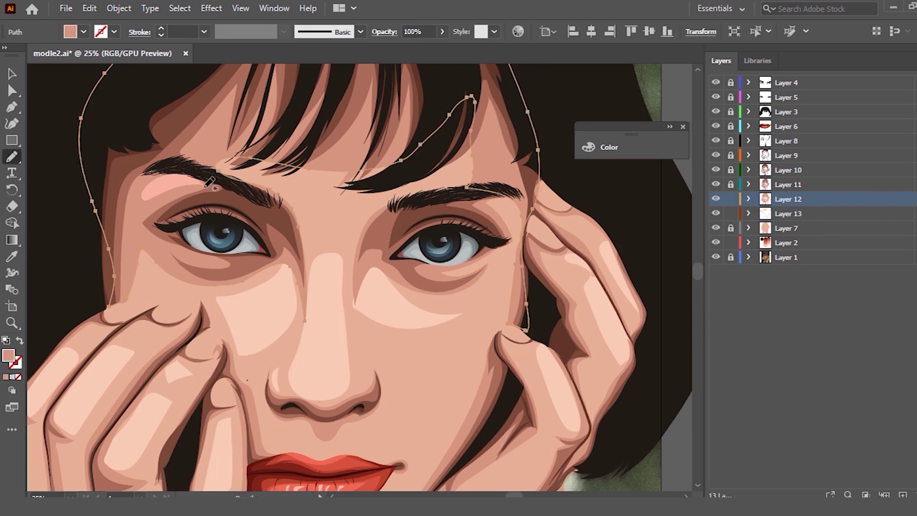
pyautogui.moveTo(385, 188)
pyautogui.mouseDown()
pyautogui.moveTo(452, 157)
pyautogui.moveTo(478, 191)
pyautogui.mouseUp()
pyautogui.hotkey('ctrl', 'z')
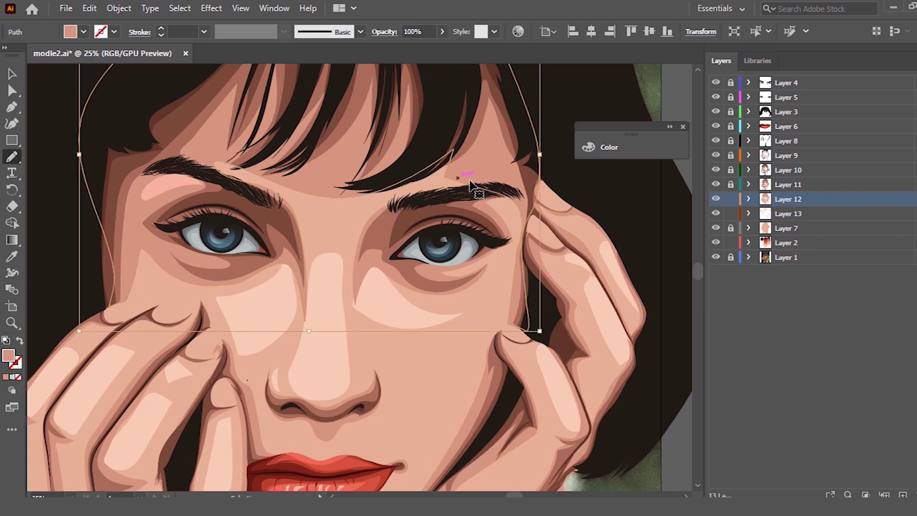
pyautogui.hotkey('ctrl', '0')
pyautogui.press('v')
pyautogui.click(553, 158)
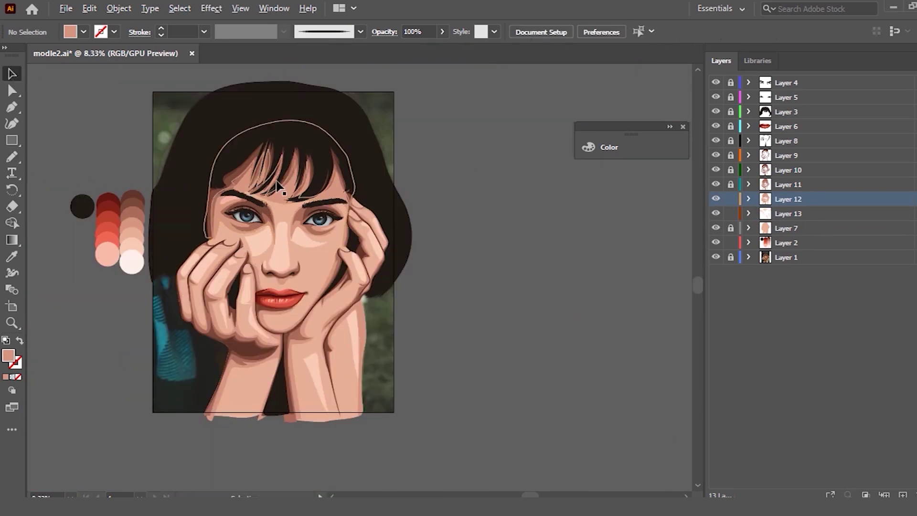
# Step: Redraw the under-eye shadow edge from eye corner to brow beside the nose
pyautogui.scroll(1, 286, 215)
pyautogui.scroll(2, 333, 252)
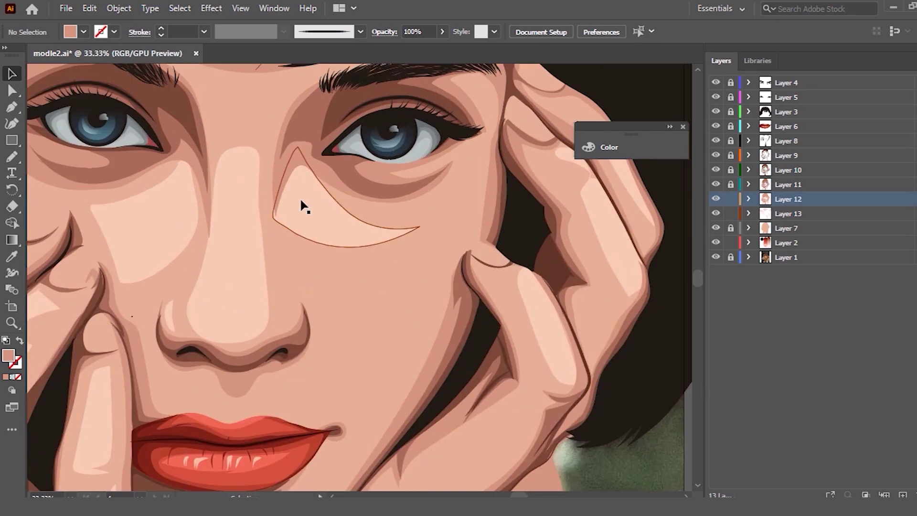
pyautogui.click(285, 173)
pyautogui.press('n')
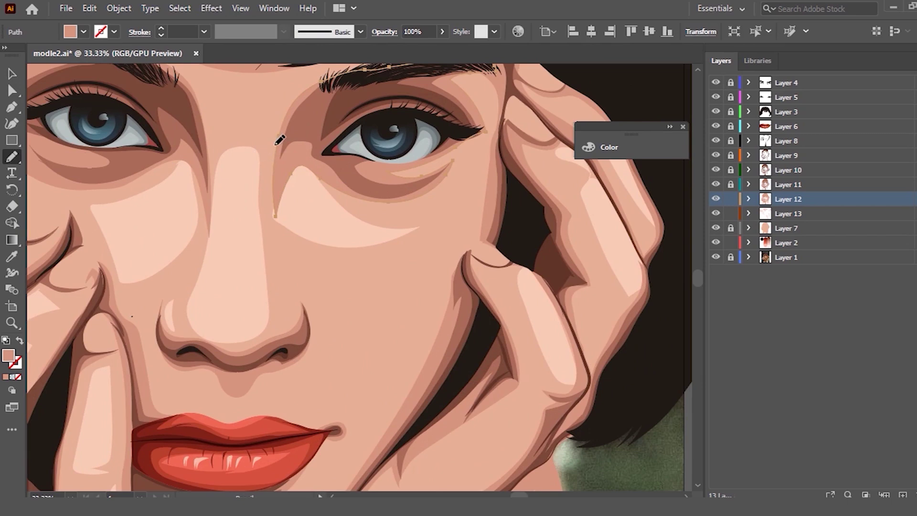
pyautogui.moveTo(287, 173); pyautogui.dragTo(280, 219)
pyautogui.moveTo(312, 165); pyautogui.dragTo(286, 109)
pyautogui.moveTo(274, 254); pyautogui.dragTo(271, 258)
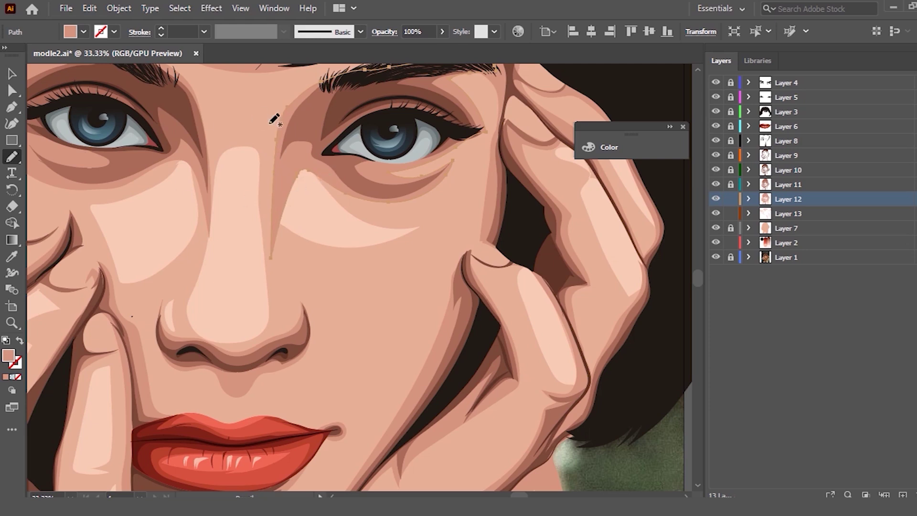
pyautogui.moveTo(362, 66); pyautogui.dragTo(348, 69)
pyautogui.moveTo(289, 113); pyautogui.dragTo(277, 152)
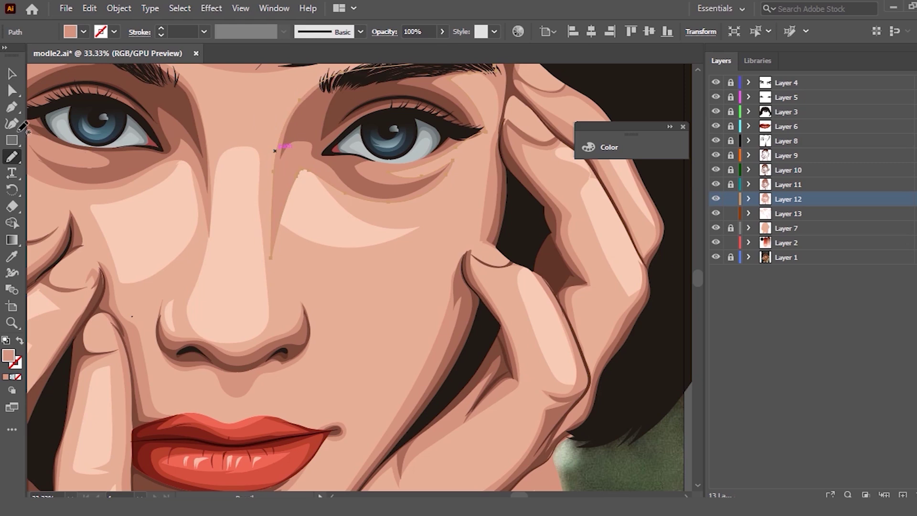
pyautogui.click(10, 74)
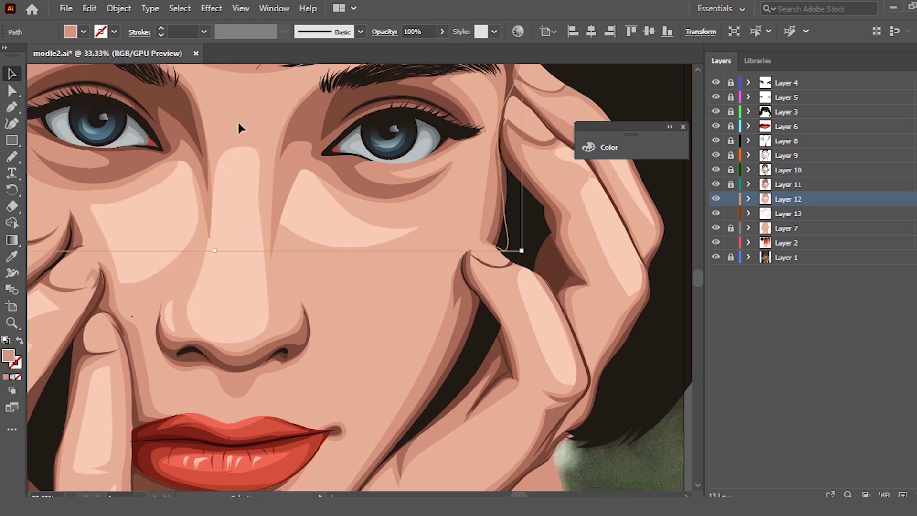
pyautogui.scroll(-1, 429, 158)
# Step: Deselect the highlight shape and bring the right-hand finger into view
pyautogui.scroll(-2, 505, 296)
pyautogui.click(505, 296)
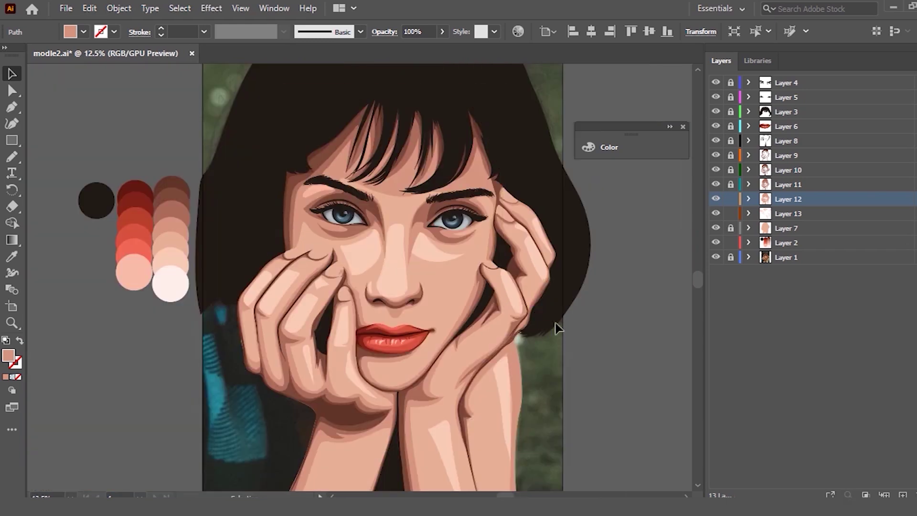
pyautogui.scroll(2, 460, 280)
pyautogui.scroll(2, 241, 196)
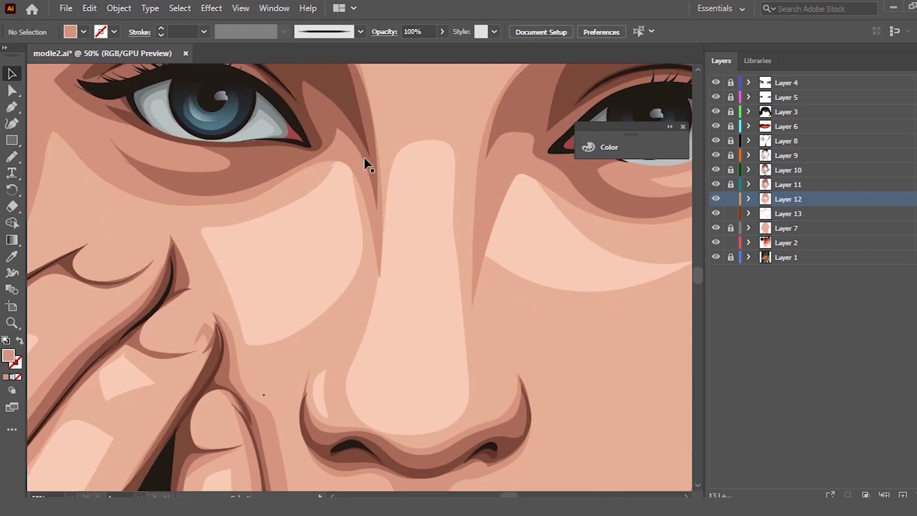
pyautogui.scroll(-2, 301, 264)
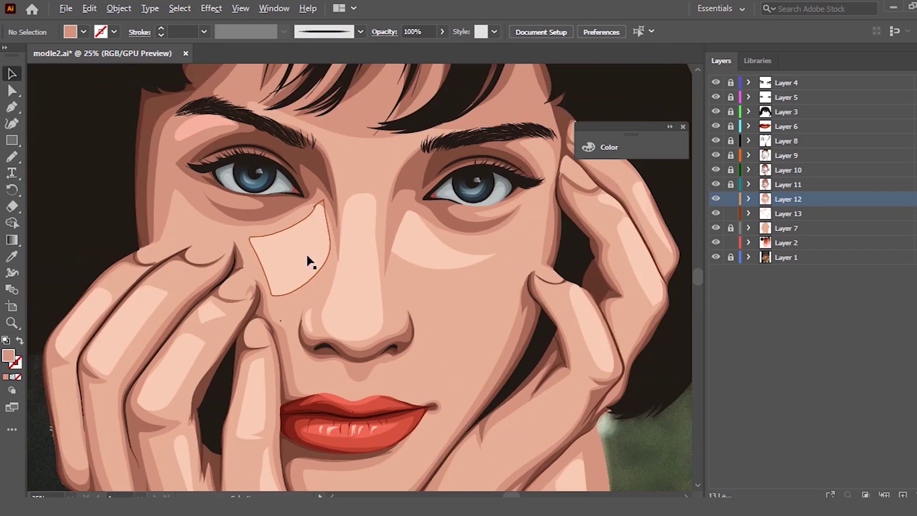
pyautogui.scroll(-1, 325, 256)
pyautogui.scroll(-1, 296, 245)
pyautogui.scroll(-1, 376, 236)
pyautogui.scroll(-1, 376, 235)
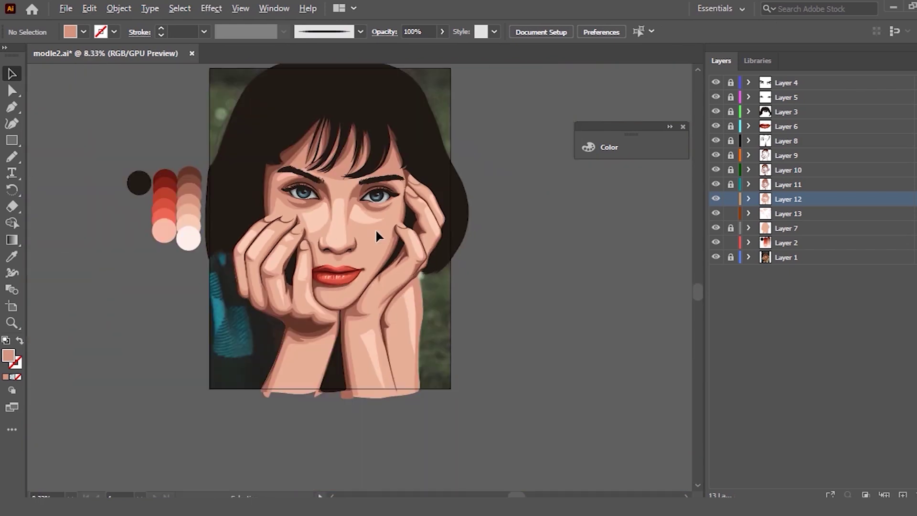
pyautogui.scroll(2, 381, 190)
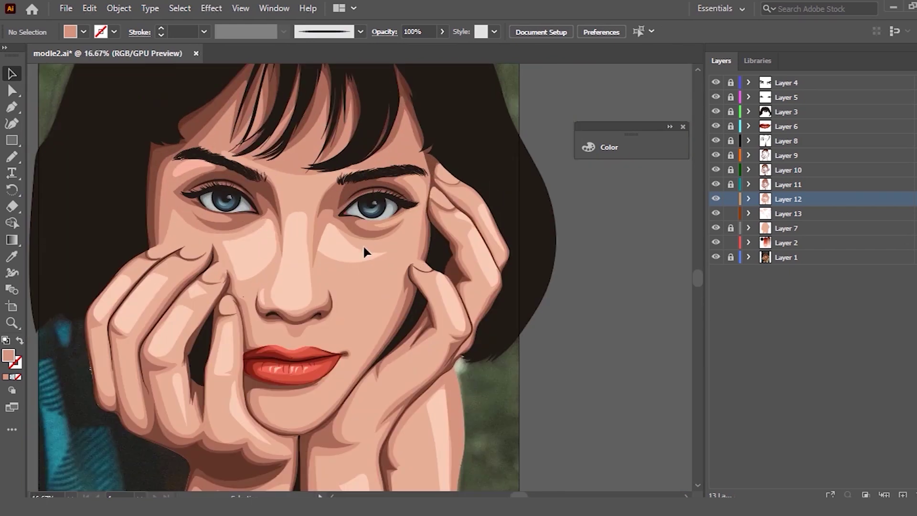
pyautogui.scroll(1, 461, 232)
pyautogui.scroll(1, 478, 241)
pyautogui.scroll(2, 520, 268)
# Step: Pencil-draw a small closed highlight above the finger highlight and eyedrop its pale fill
pyautogui.press('n')
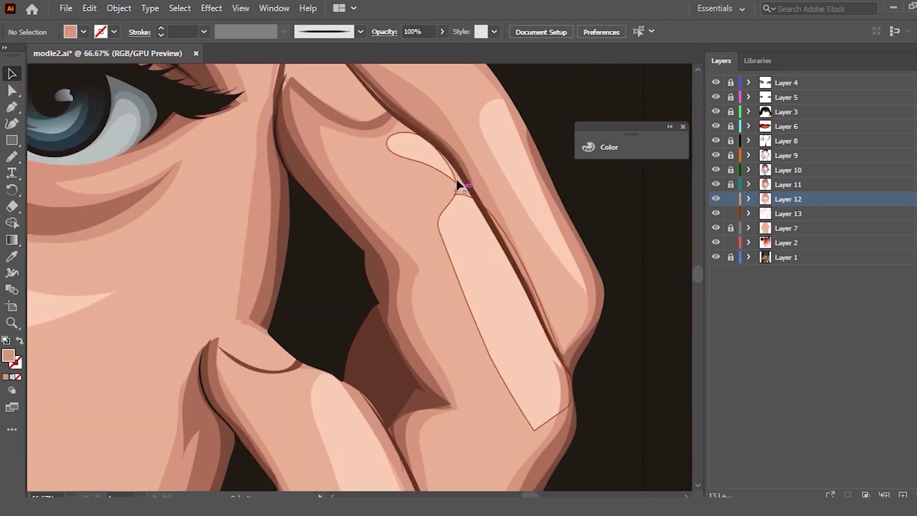
pyautogui.keyDown('ctrl'); pyautogui.click(458, 208); pyautogui.keyUp('ctrl')
pyautogui.moveTo(438, 219); pyautogui.dragTo(476, 194)
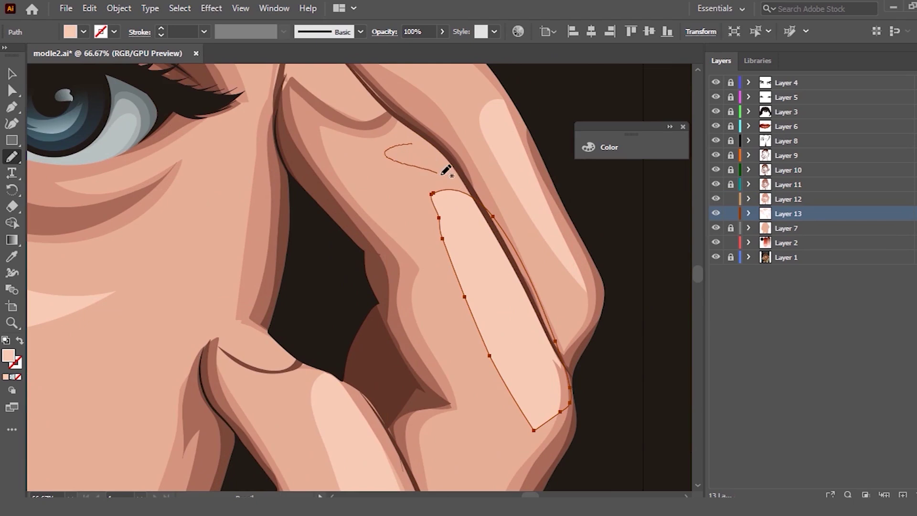
pyautogui.moveTo(419, 140); pyautogui.dragTo(451, 178)
pyautogui.click(11, 256)
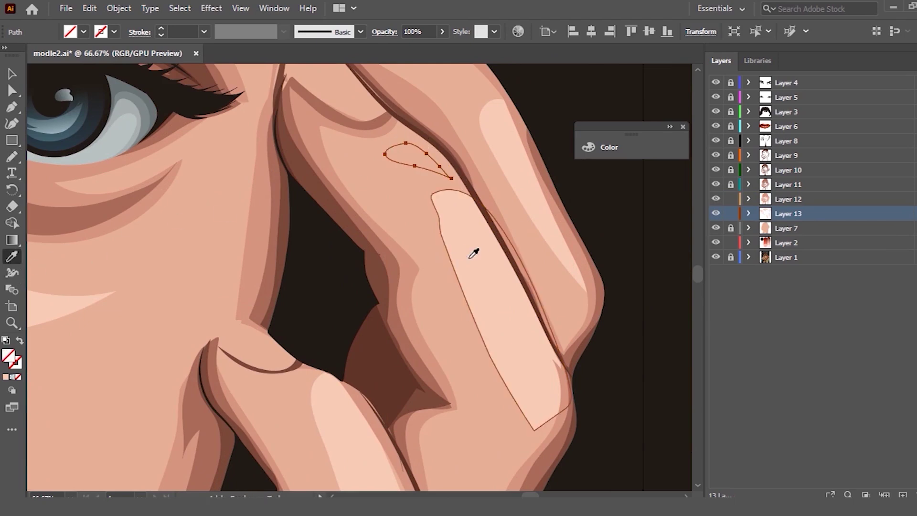
pyautogui.click(441, 236)
pyautogui.scroll(-3, 434, 234)
# Step: Deselect the new finger highlight and lock Layer 13
pyautogui.press('v')
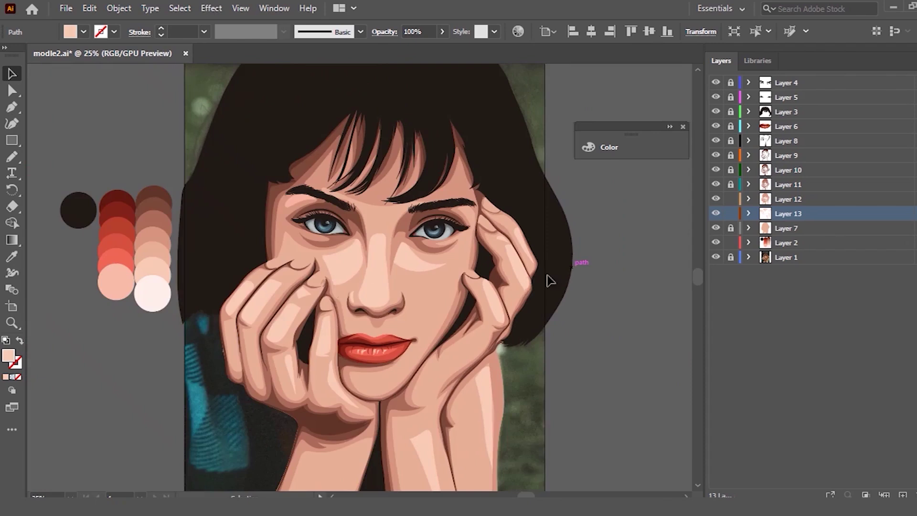
pyautogui.click(360, 333)
pyautogui.scroll(1, 362, 335)
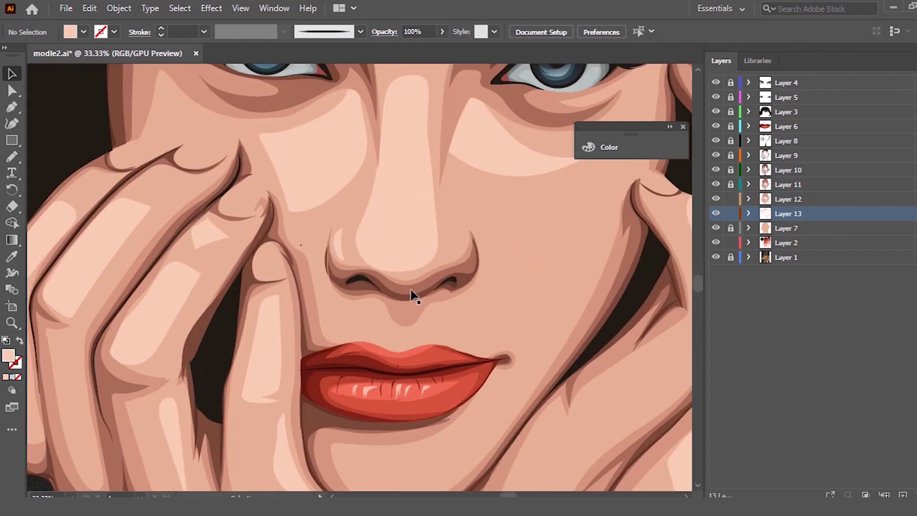
pyautogui.scroll(-2, 422, 218)
pyautogui.scroll(-1, 429, 202)
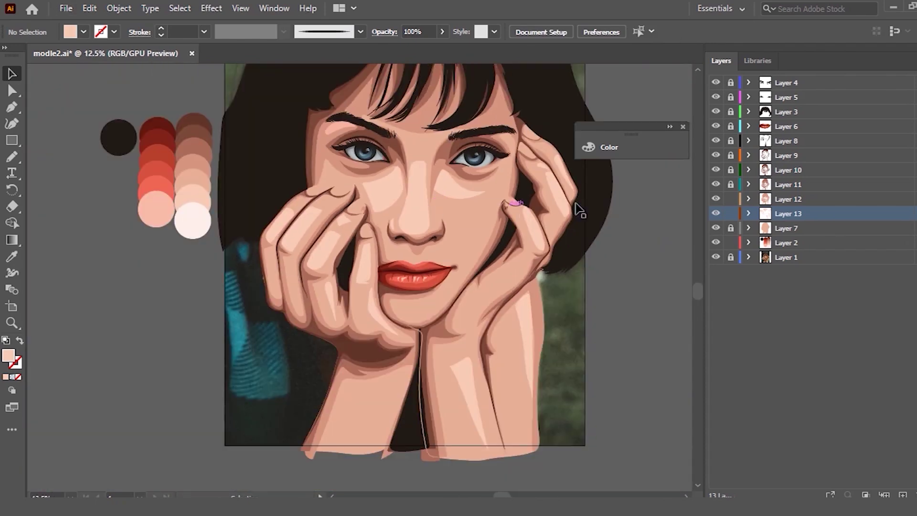
pyautogui.scroll(1, 578, 211)
pyautogui.click(730, 214)
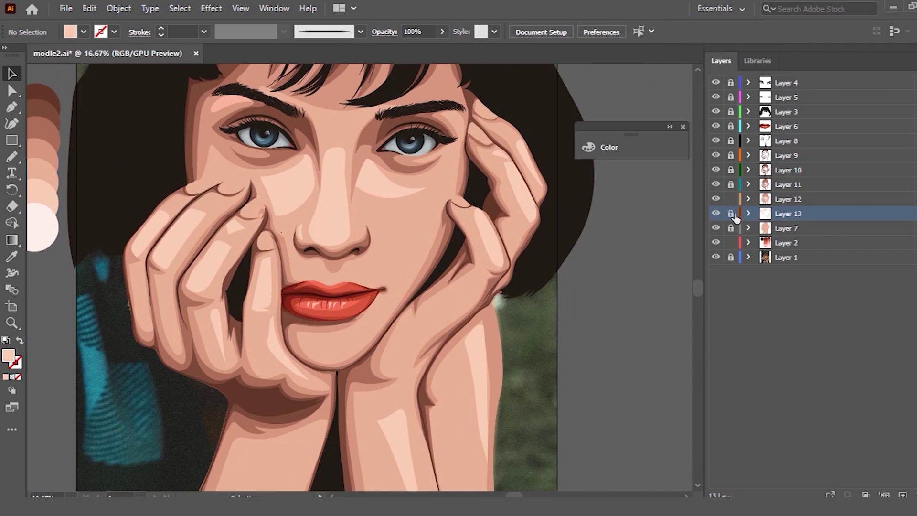
# Step: Add new Layer 14 and hide Layer 7 to reveal the reference photo
pyautogui.click(903, 495)
pyautogui.scroll(2, 307, 211)
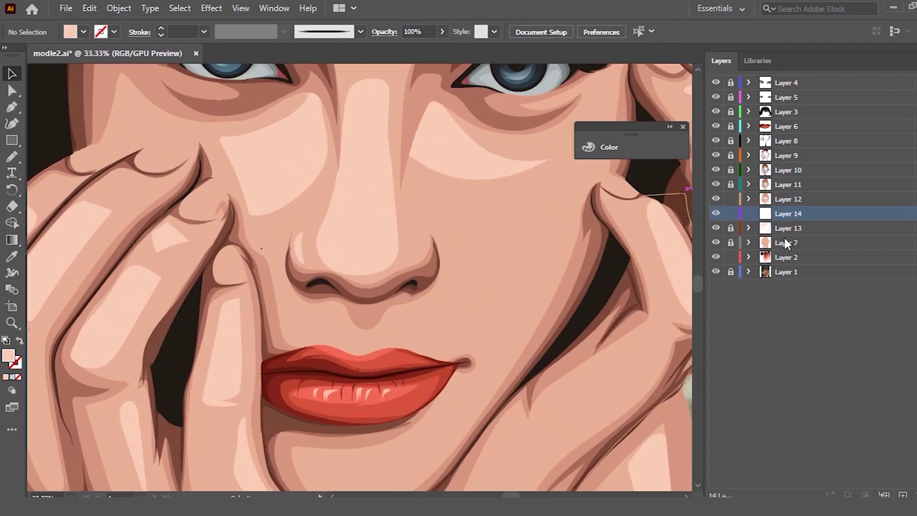
pyautogui.click(714, 242)
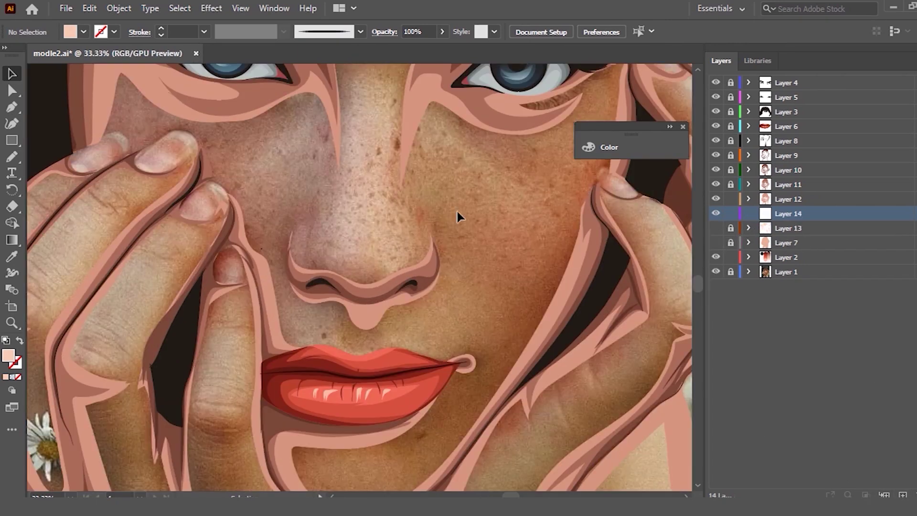
pyautogui.scroll(2, 454, 210)
# Step: Pencil-outline a round nose-tip highlight with a 2 pt stroke
pyautogui.press('n')
pyautogui.moveTo(276, 217); pyautogui.dragTo(270, 215)
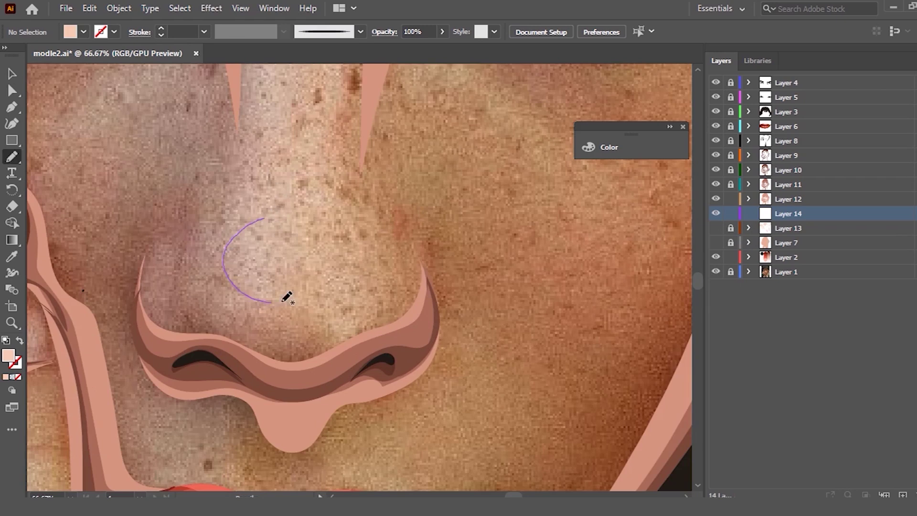
pyautogui.click(204, 31)
pyautogui.click(219, 96)
pyautogui.scroll(-2, 296, 196)
pyautogui.scroll(3, 296, 196)
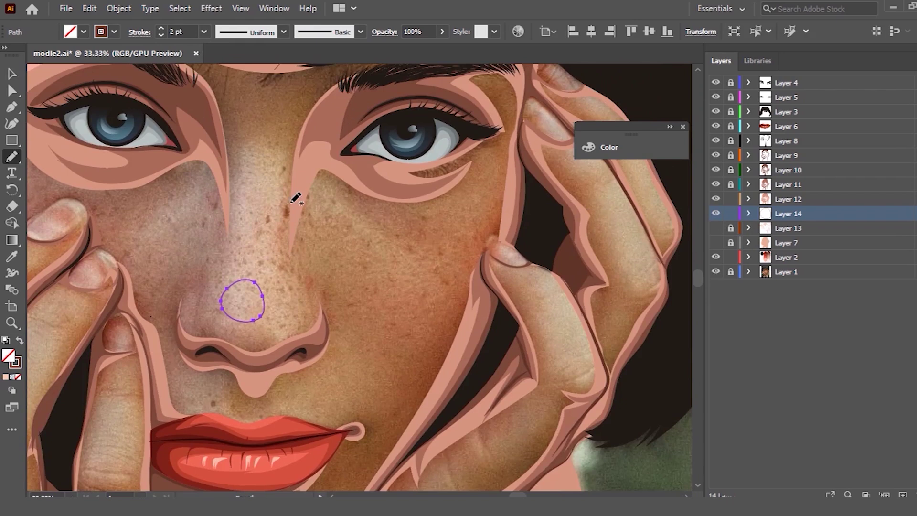
pyautogui.scroll(1, 248, 190)
# Step: Outline a highlight down the nose bridge, redrawing it once
pyautogui.moveTo(242, 161)
pyautogui.mouseDown()
pyautogui.moveTo(257, 165)
pyautogui.moveTo(242, 196)
pyautogui.mouseUp()
pyautogui.hotkey('ctrl', 'z')
pyautogui.hotkey('ctrl', 'z')
pyautogui.moveTo(254, 139); pyautogui.dragTo(271, 151)
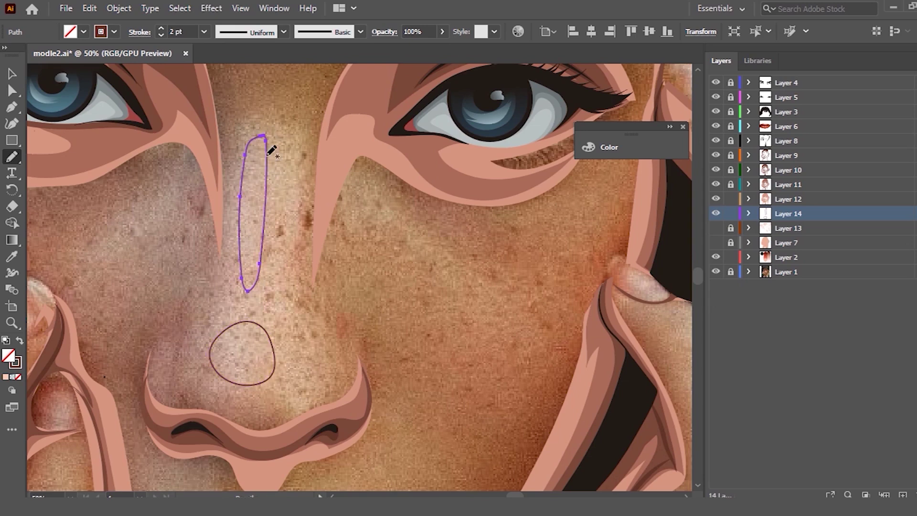
pyautogui.scroll(-2, 432, 213)
pyautogui.scroll(-1, 401, 246)
pyautogui.scroll(2, 373, 267)
pyautogui.scroll(2, 345, 285)
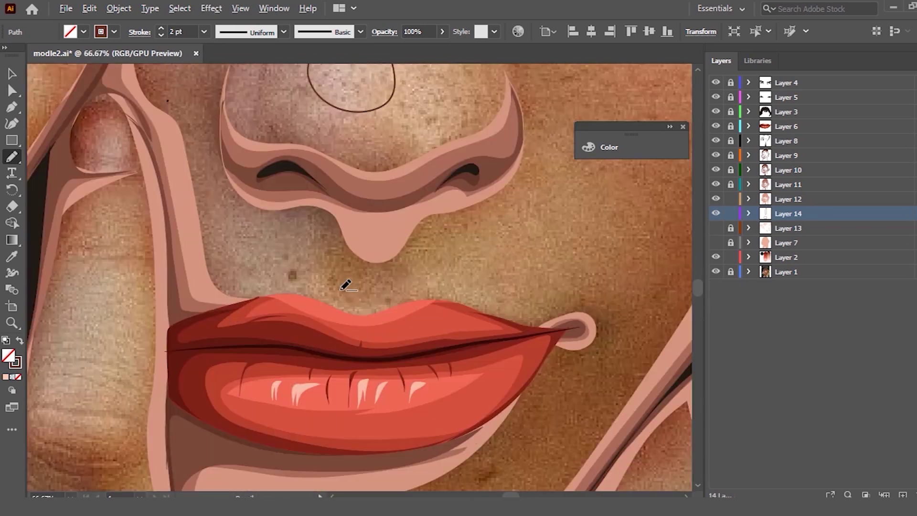
pyautogui.scroll(-2, 362, 264)
pyautogui.scroll(-2, 279, 334)
pyautogui.scroll(1, 247, 238)
pyautogui.scroll(-1, 246, 237)
pyautogui.scroll(-1, 247, 237)
pyautogui.scroll(2, 169, 186)
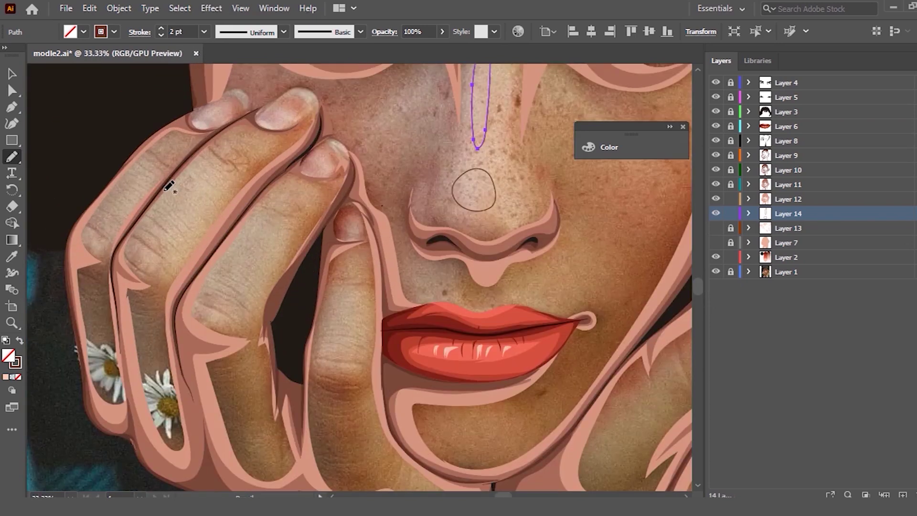
pyautogui.scroll(1, 168, 186)
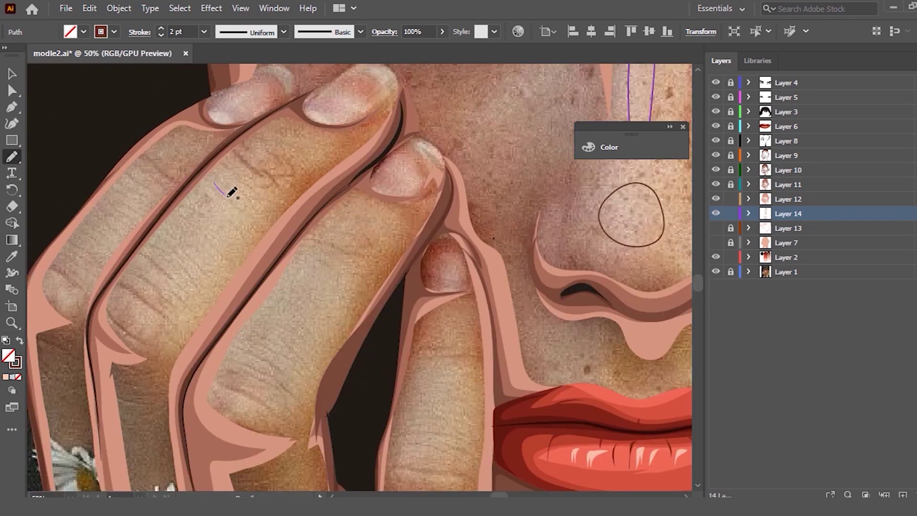
# Step: Outline highlights along the left-hand finger and a teardrop on the right-hand finger
pyautogui.moveTo(125, 278); pyautogui.dragTo(210, 183)
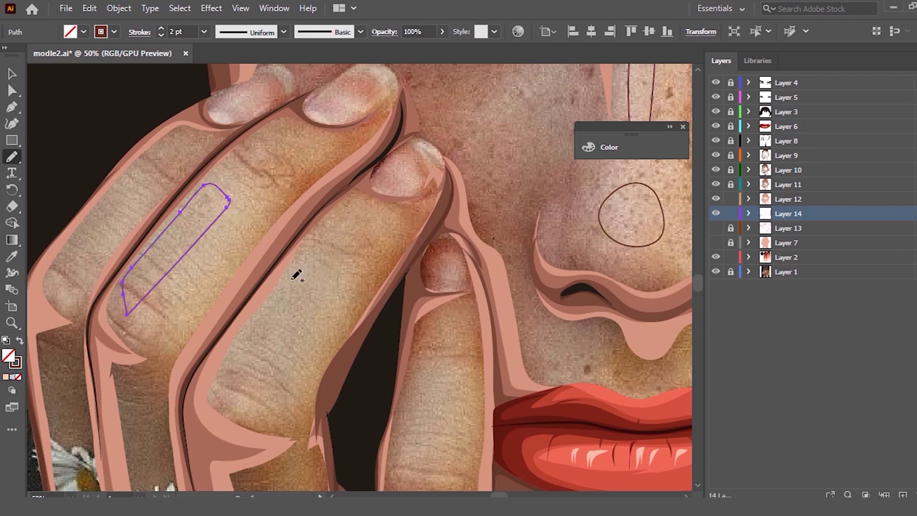
pyautogui.moveTo(283, 293)
pyautogui.mouseDown()
pyautogui.moveTo(297, 287)
pyautogui.moveTo(301, 297)
pyautogui.moveTo(275, 288)
pyautogui.mouseUp()
pyautogui.hotkey('ctrl', 'z')
pyautogui.scroll(-4, 269, 271)
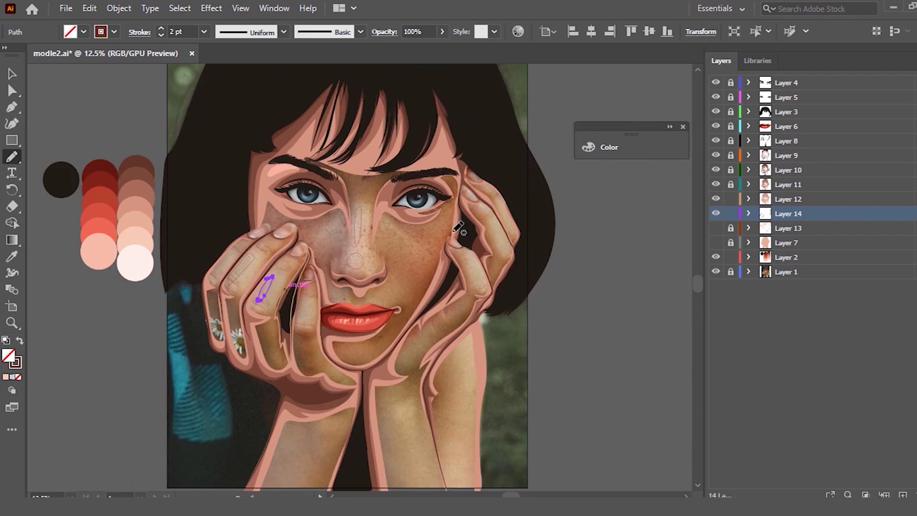
pyautogui.scroll(-3, 519, 293)
pyautogui.scroll(1, 519, 292)
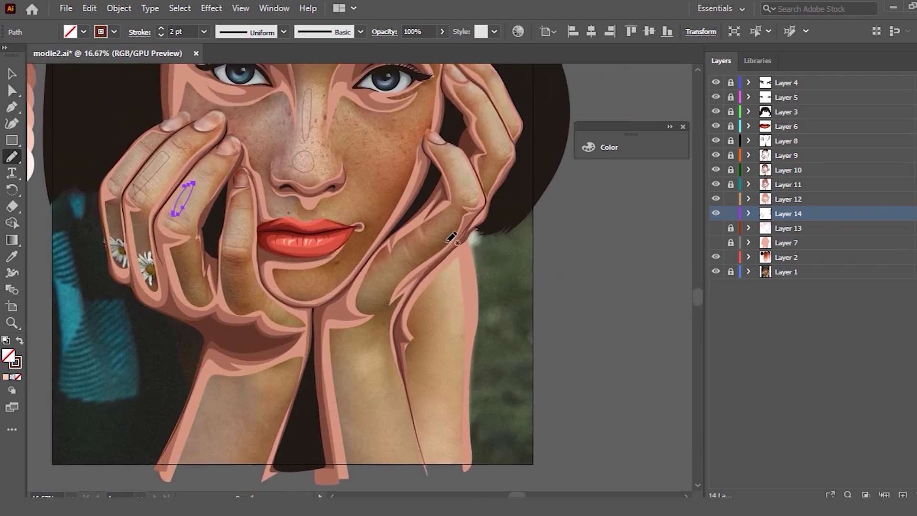
pyautogui.scroll(-1, 436, 231)
pyautogui.scroll(3, 506, 180)
pyautogui.scroll(1, 505, 181)
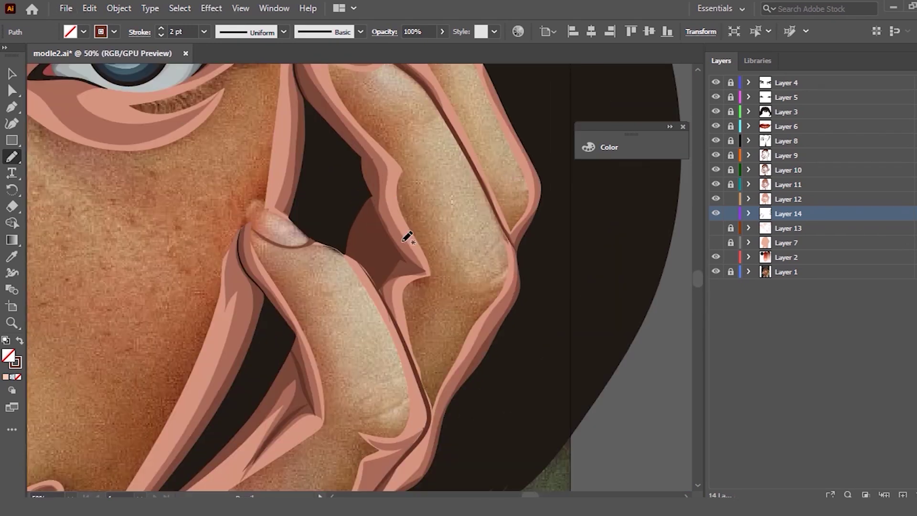
pyautogui.moveTo(345, 273); pyautogui.dragTo(347, 272)
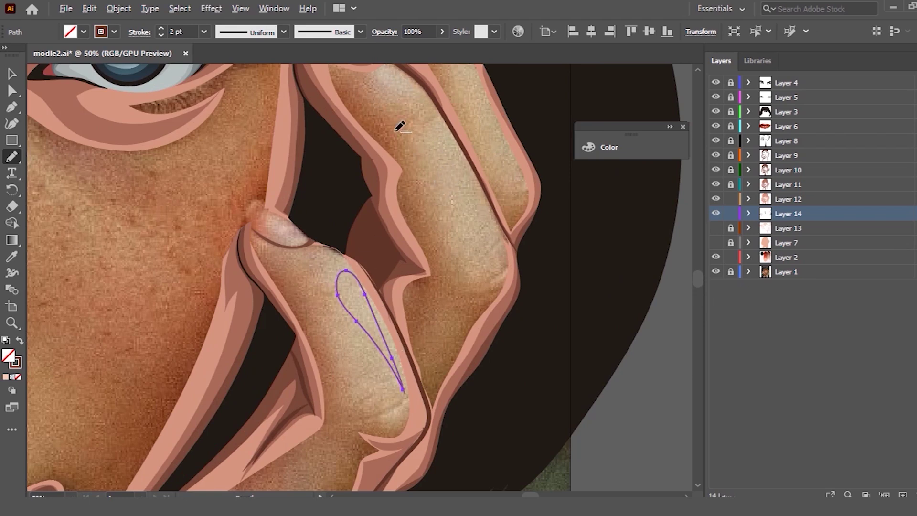
pyautogui.scroll(-2, 567, 307)
pyautogui.scroll(-2, 567, 307)
pyautogui.scroll(1, 399, 352)
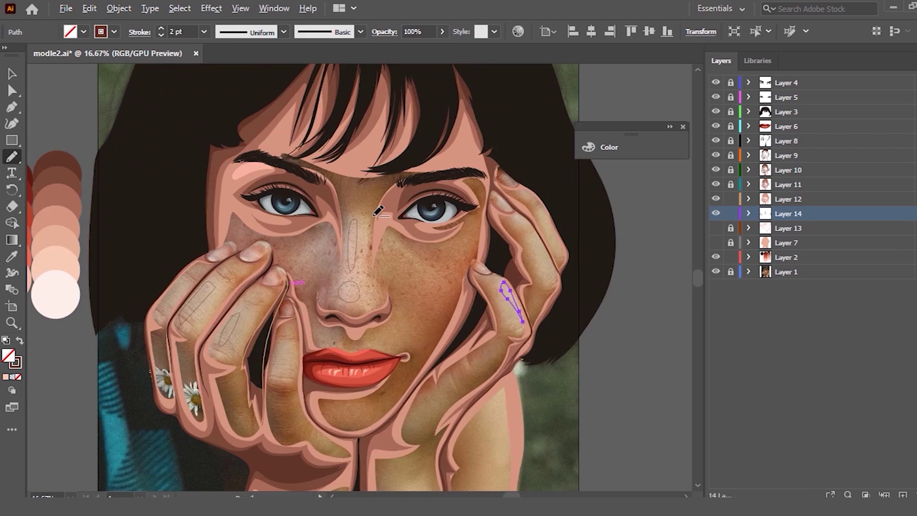
pyautogui.scroll(1, 377, 211)
# Step: Select all the highlight outlines and choose the lightest pink swatch
pyautogui.hotkey('ctrl', 'a')
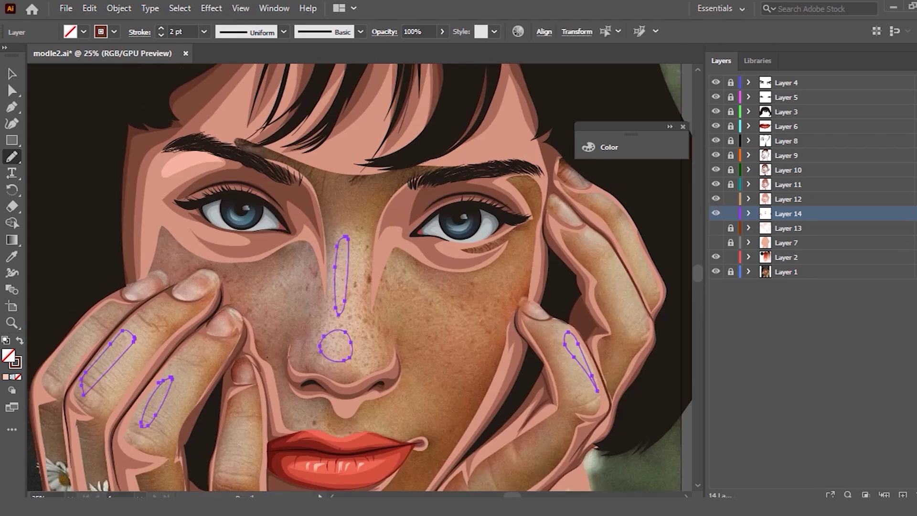
pyautogui.scroll(-2, 471, 226)
pyautogui.click(11, 258)
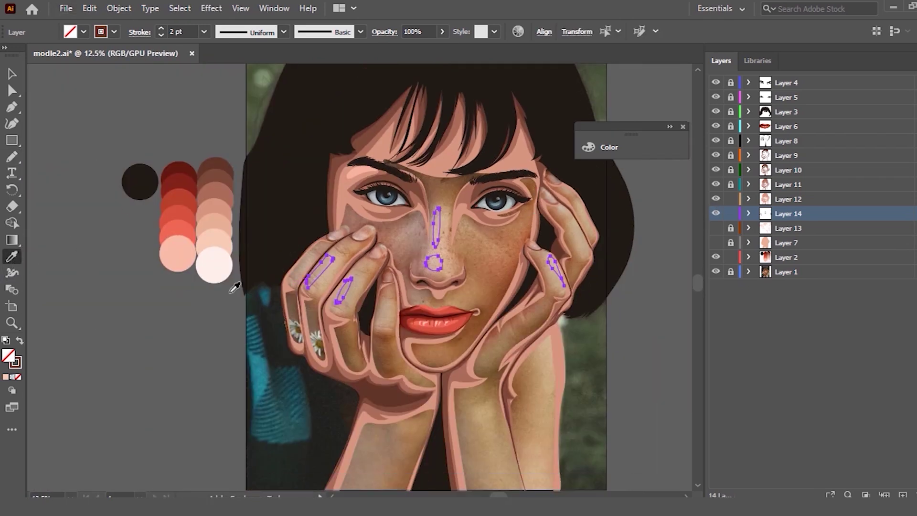
# Step: Fill the highlights with the lightest pink and deselect them
pyautogui.click(216, 264)
pyautogui.press('v')
pyautogui.click(133, 139)
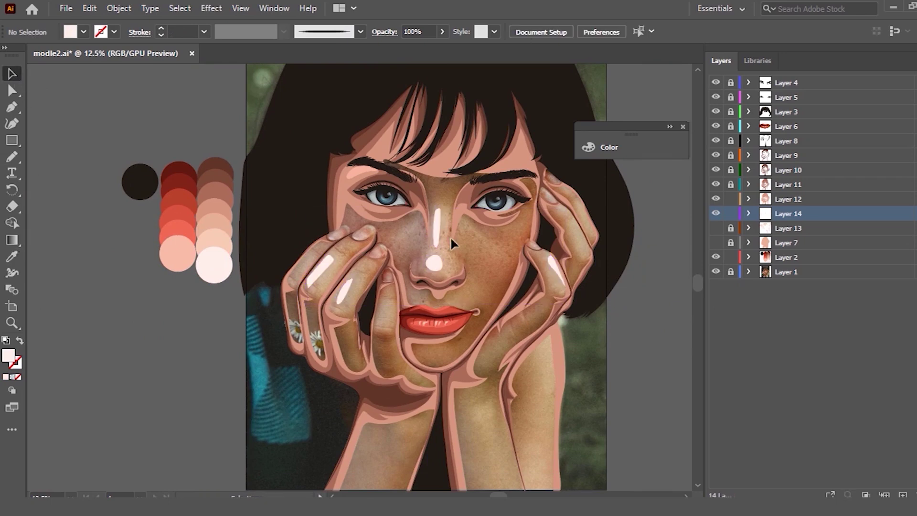
pyautogui.scroll(1, 450, 235)
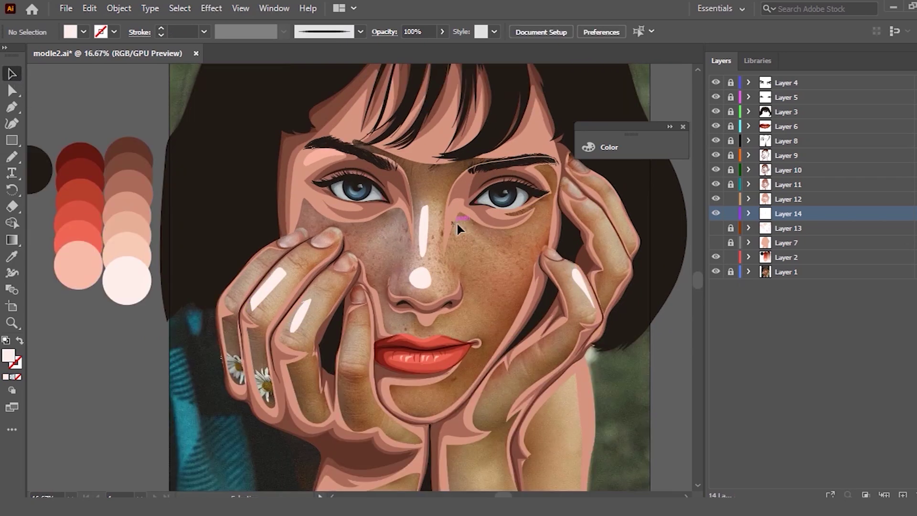
# Step: Make Layer 7 visible again over the photo and select the under-eye shape
pyautogui.click(715, 243)
pyautogui.scroll(2, 473, 230)
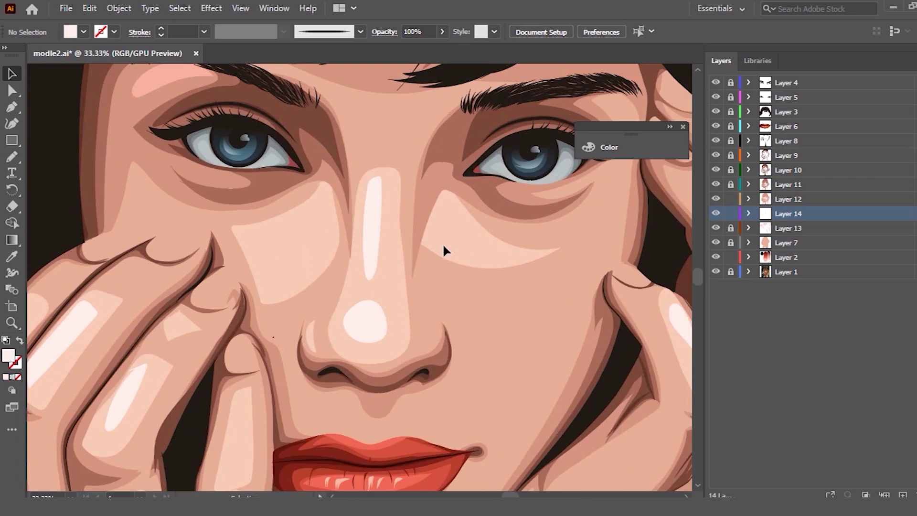
pyautogui.scroll(-2, 443, 248)
pyautogui.scroll(2, 594, 209)
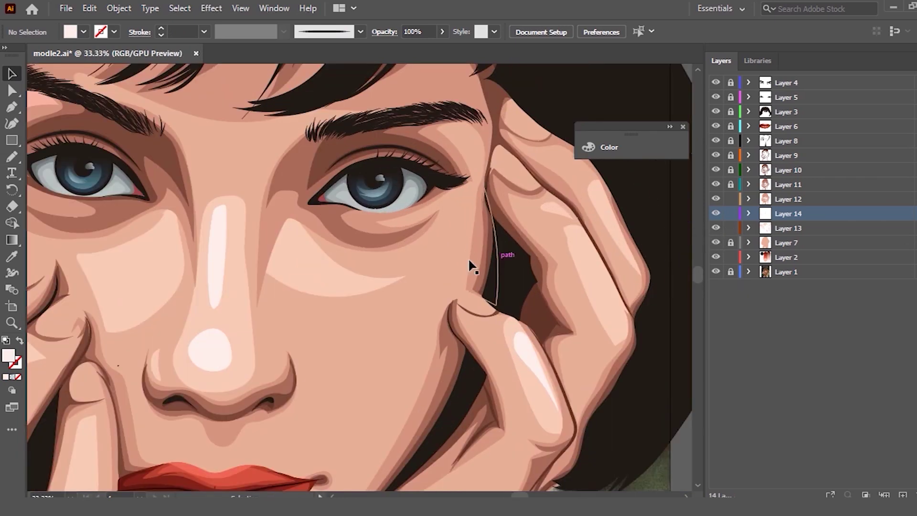
pyautogui.click(352, 279)
# Step: Pencil-redraw the right under-eye highlight's edges into one clean outline
pyautogui.press('n')
pyautogui.moveTo(288, 210)
pyautogui.mouseDown()
pyautogui.moveTo(434, 219)
pyautogui.moveTo(412, 283)
pyautogui.mouseUp()
pyautogui.moveTo(349, 308); pyautogui.dragTo(274, 276)
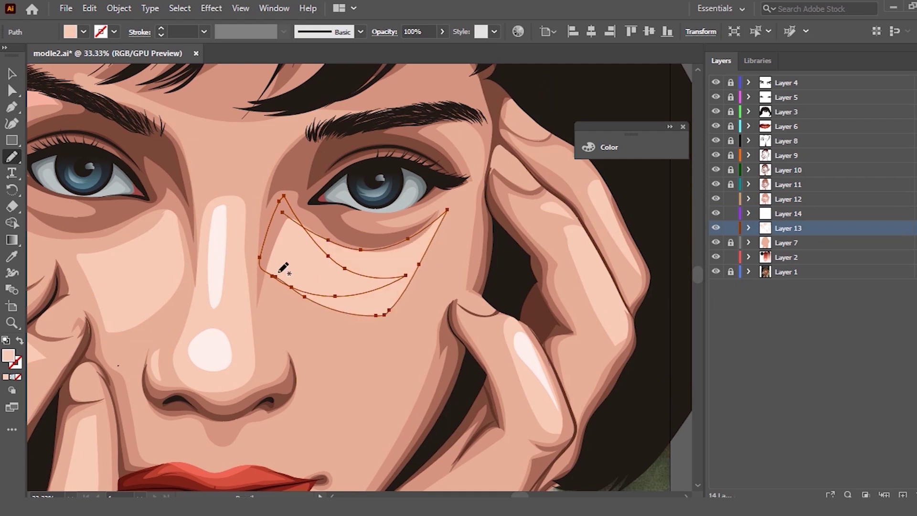
pyautogui.moveTo(285, 214)
pyautogui.mouseDown()
pyautogui.moveTo(425, 224)
pyautogui.moveTo(411, 280)
pyautogui.mouseUp()
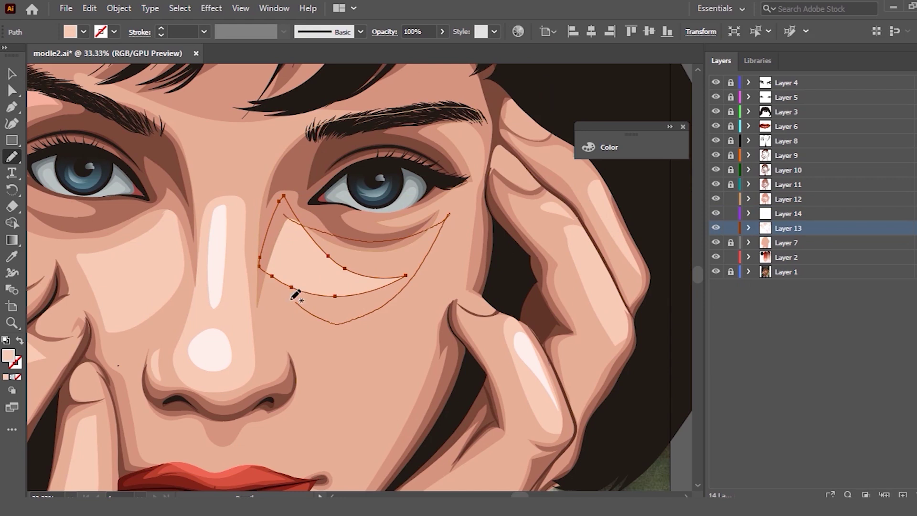
pyautogui.moveTo(264, 262); pyautogui.dragTo(263, 243)
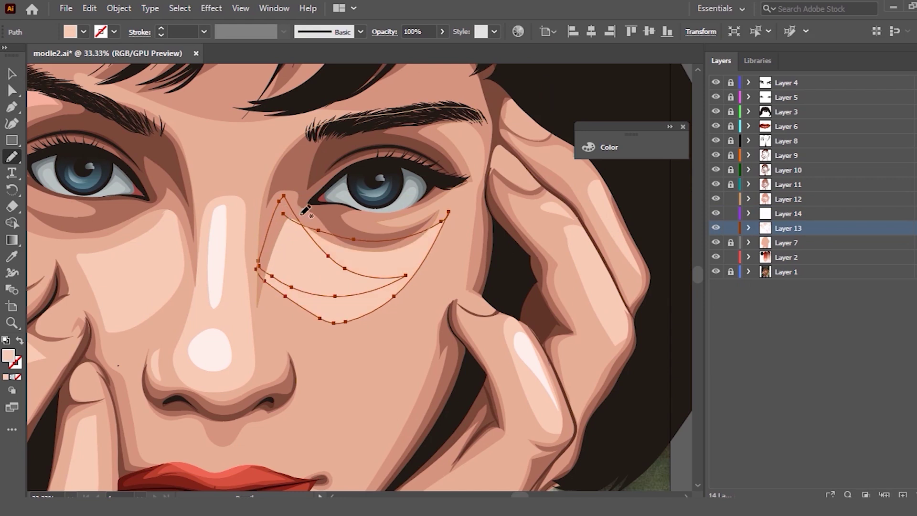
pyautogui.moveTo(282, 288); pyautogui.dragTo(266, 293)
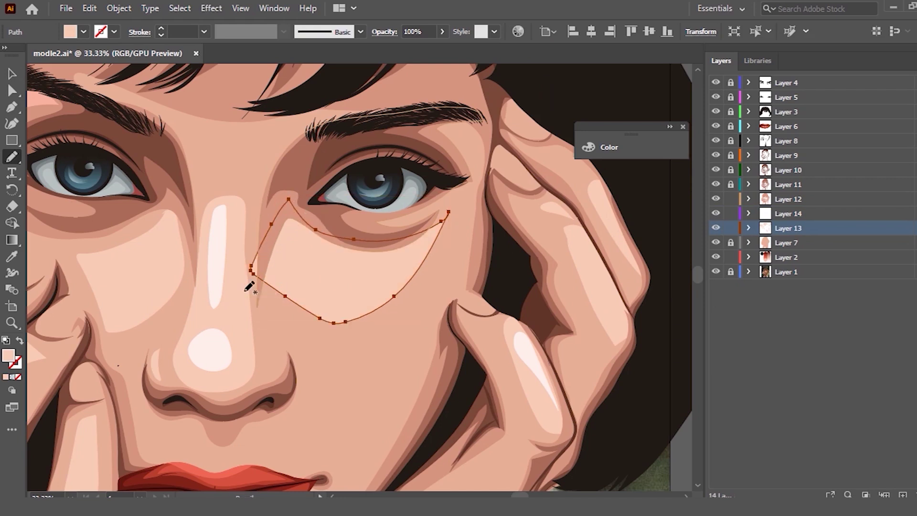
# Step: Draw a new left-cheek highlight and reshape its top and right edges
pyautogui.moveTo(175, 204); pyautogui.dragTo(170, 208)
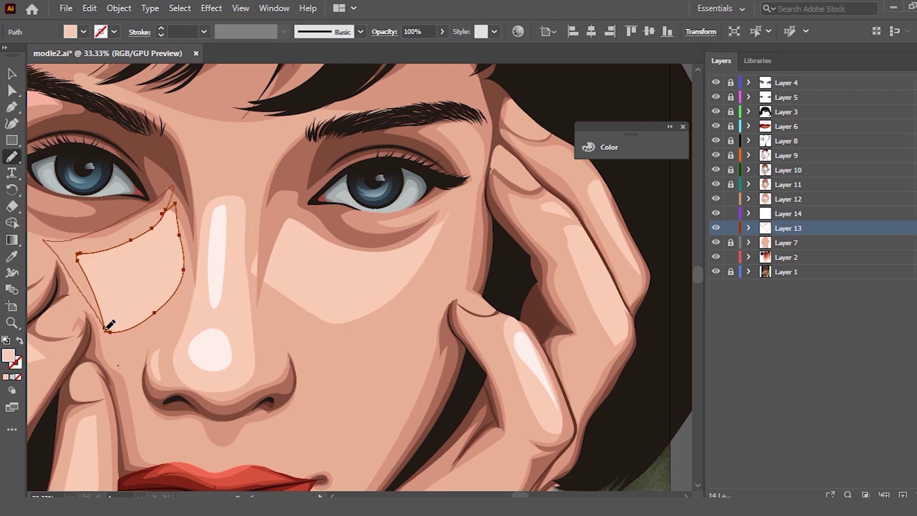
pyautogui.moveTo(106, 319); pyautogui.dragTo(108, 329)
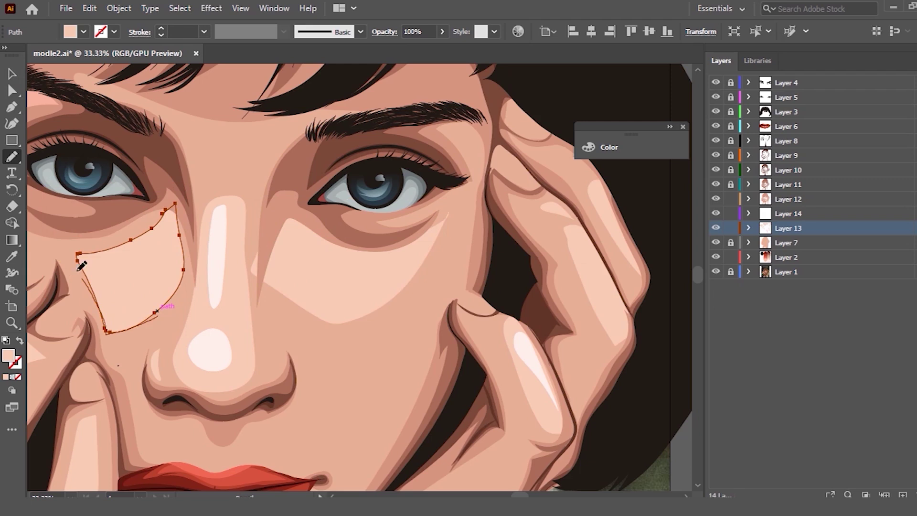
pyautogui.moveTo(122, 222); pyautogui.dragTo(188, 234)
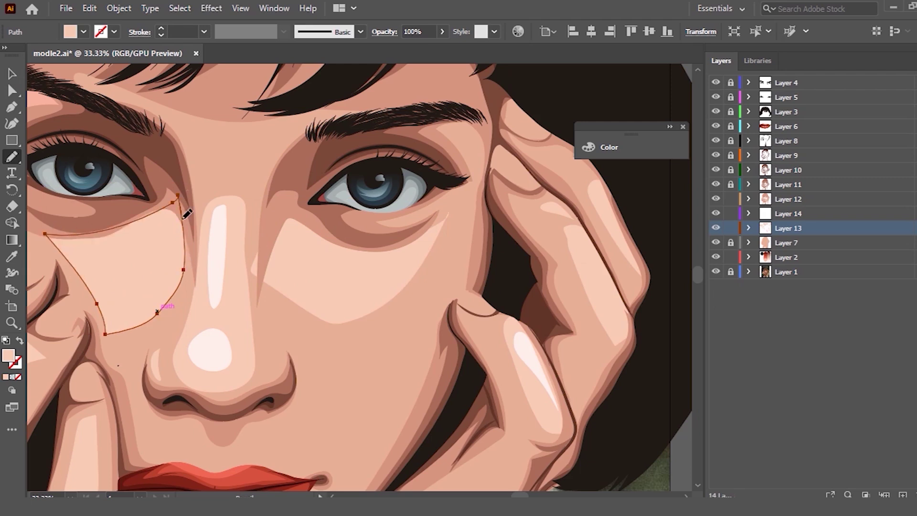
pyautogui.moveTo(150, 307); pyautogui.dragTo(182, 192)
pyautogui.moveTo(111, 327); pyautogui.dragTo(106, 331)
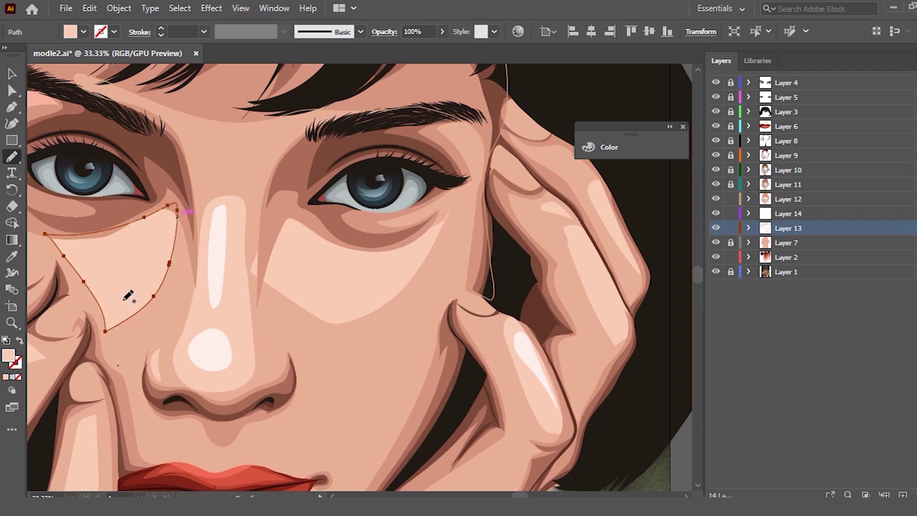
pyautogui.moveTo(188, 251); pyautogui.dragTo(170, 263)
pyautogui.moveTo(123, 317); pyautogui.dragTo(149, 295)
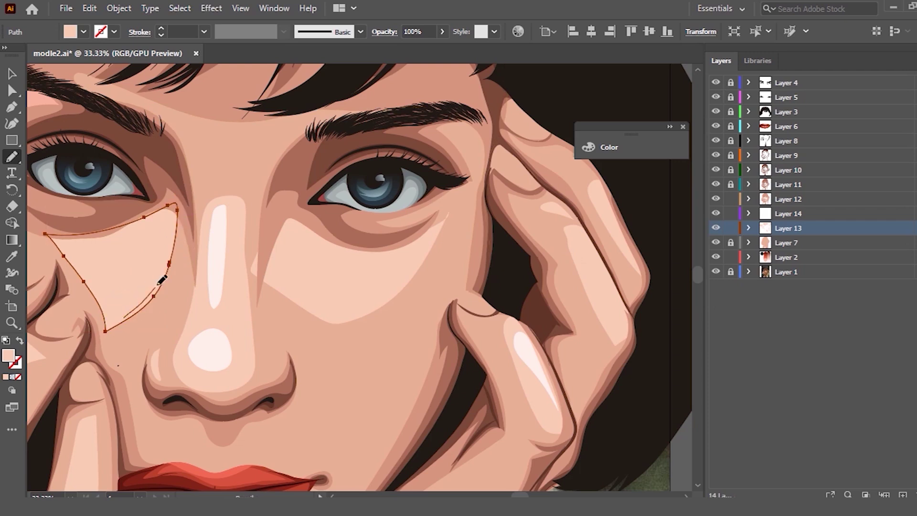
pyautogui.moveTo(184, 210); pyautogui.dragTo(182, 210)
# Step: Smooth the left cheek highlight's outline and redraw its lower edge
pyautogui.scroll(-3, 198, 162)
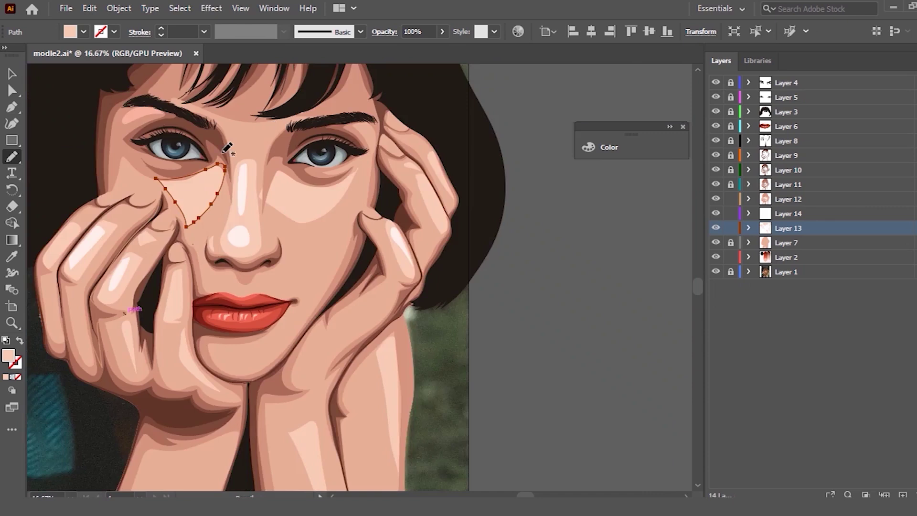
pyautogui.scroll(3, 177, 160)
pyautogui.moveTo(200, 288); pyautogui.dragTo(249, 168)
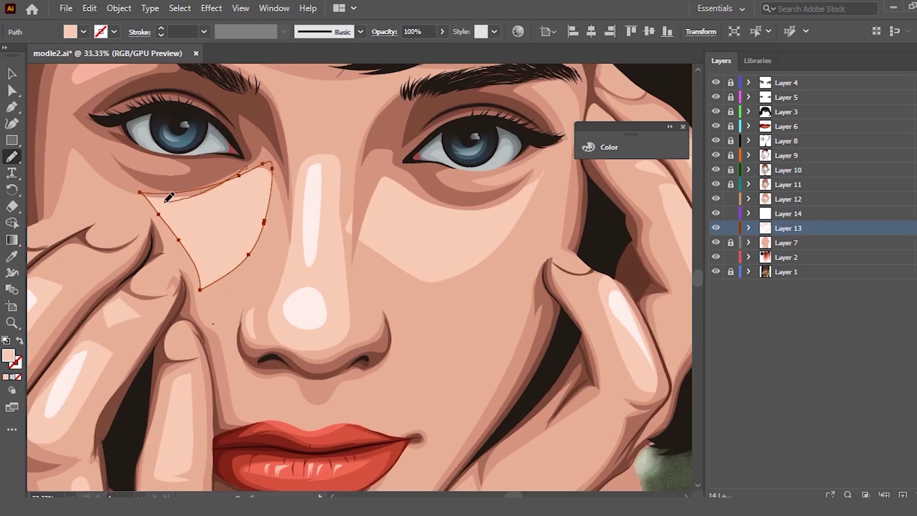
pyautogui.moveTo(268, 206); pyautogui.dragTo(272, 168)
pyautogui.moveTo(151, 200); pyautogui.dragTo(285, 214)
pyautogui.moveTo(262, 157); pyautogui.dragTo(277, 152)
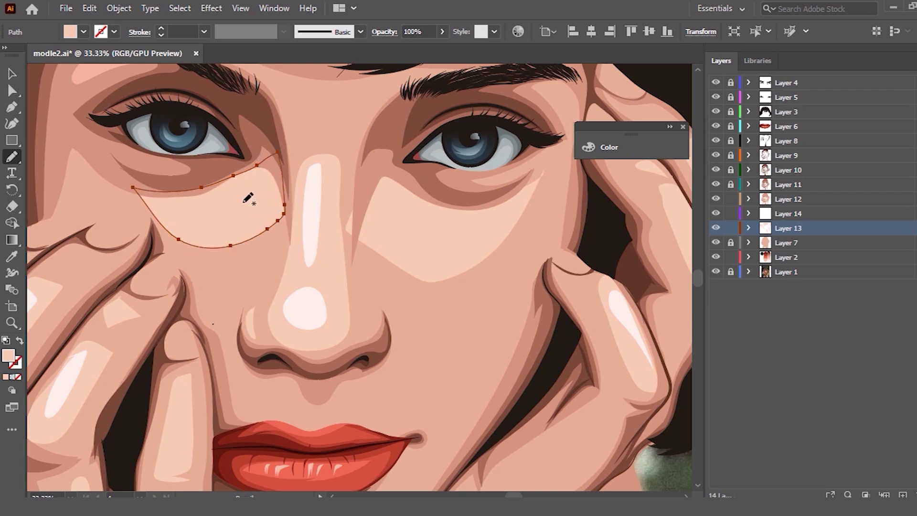
pyautogui.moveTo(153, 220); pyautogui.dragTo(256, 249)
pyautogui.moveTo(287, 177); pyautogui.dragTo(277, 177)
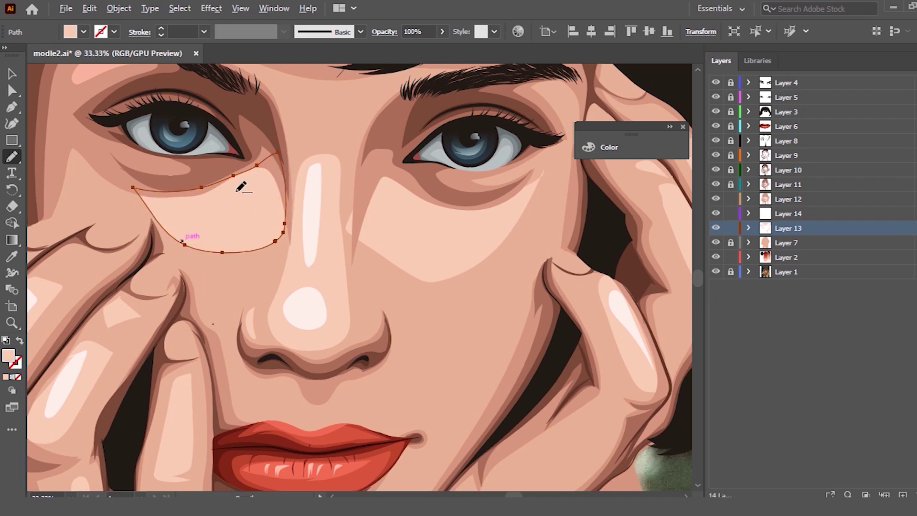
# Step: Copy and paste the shape, then smooth the under-eye highlight's upper-left edge
pyautogui.keyDown('alt'); pyautogui.scroll(-2, 242, 186); pyautogui.keyUp('alt')
pyautogui.hotkey('ctrl', 'c')
pyautogui.keyDown('alt'); pyautogui.scroll(2, 293, 256); pyautogui.keyUp('alt')
pyautogui.hotkey('ctrl', 'v')
pyautogui.moveTo(287, 273); pyautogui.dragTo(279, 266)
pyautogui.keyDown('alt'); pyautogui.scroll(-2, 282, 226); pyautogui.keyUp('alt')
pyautogui.keyDown('alt'); pyautogui.scroll(2, 242, 270); pyautogui.keyUp('alt')
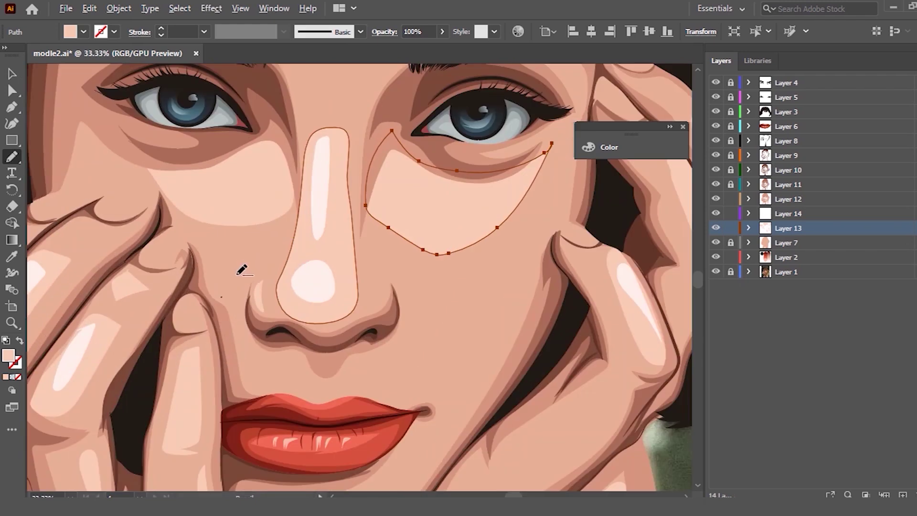
pyautogui.doubleClick(12, 240)
# Step: Give the under-eye shape a linear skin-tone gradient with a 0%-opacity left stop
pyautogui.click(565, 237)
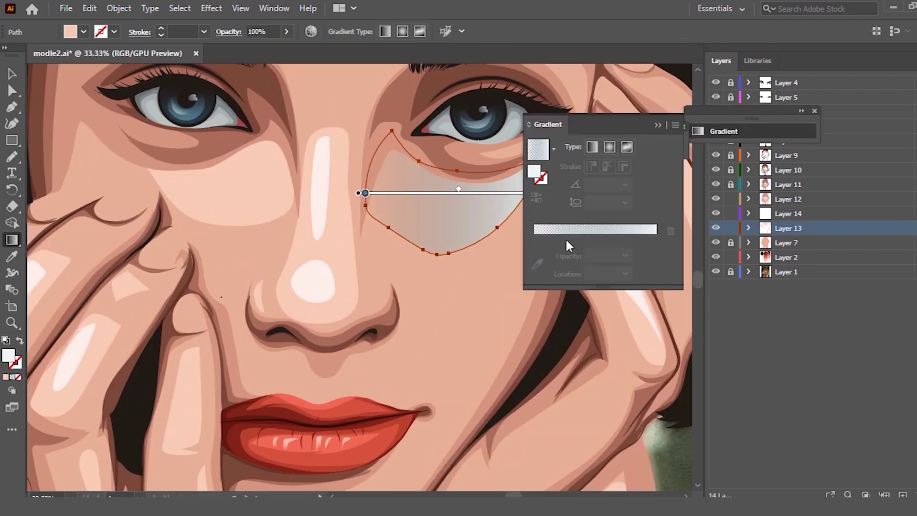
pyautogui.click(538, 261)
pyautogui.click(343, 228)
pyautogui.click(534, 238)
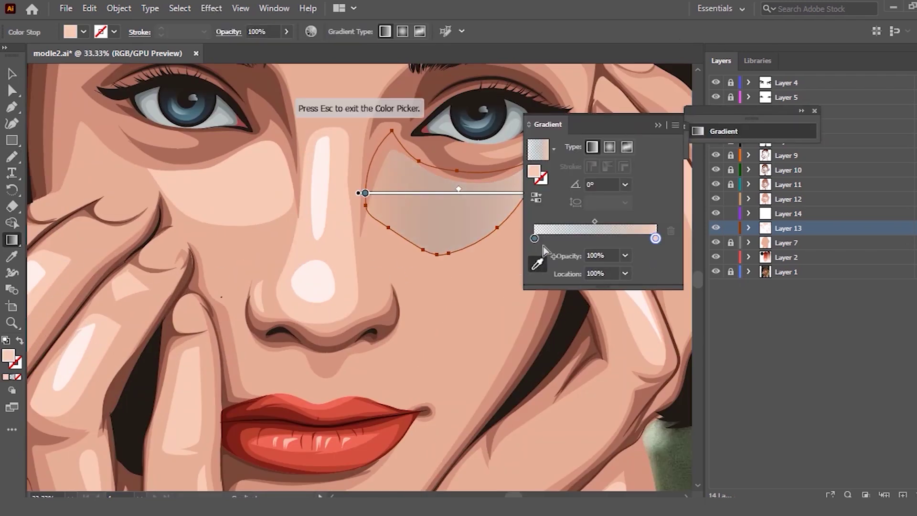
pyautogui.click(348, 240)
pyautogui.click(625, 255)
pyautogui.click(651, 266)
# Step: Run the gradient diagonally across the right under-eye shape
pyautogui.hscroll(3, 356, 156)
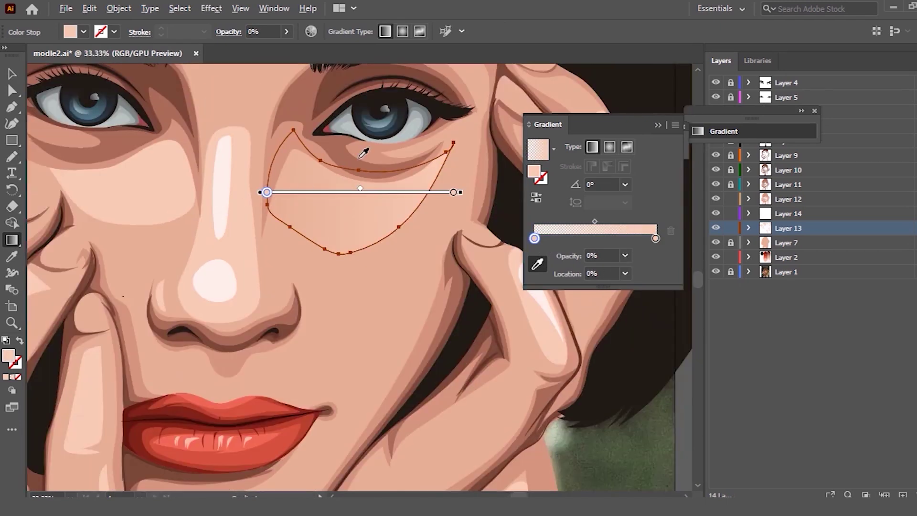
pyautogui.scroll(1, 355, 156)
pyautogui.moveTo(396, 281)
pyautogui.mouseDown()
pyautogui.moveTo(413, 293)
pyautogui.moveTo(194, 99)
pyautogui.mouseUp()
pyautogui.press('v')
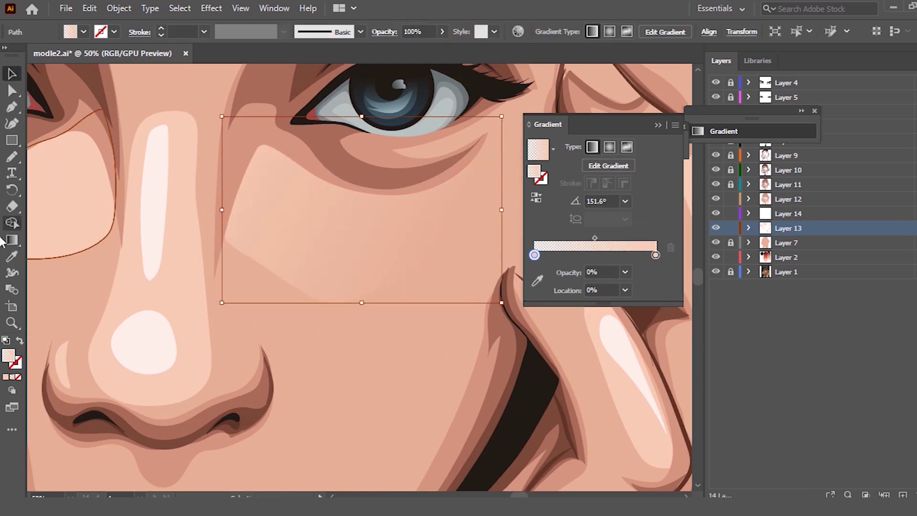
# Step: Apply a diagonal gradient to the left cheek highlight, stretching toward the eye
pyautogui.click(12, 240)
pyautogui.click(74, 239)
pyautogui.moveTo(76, 179); pyautogui.dragTo(131, 160)
pyautogui.hscroll(-3, 38, 191)
pyautogui.moveTo(111, 210); pyautogui.dragTo(269, 110)
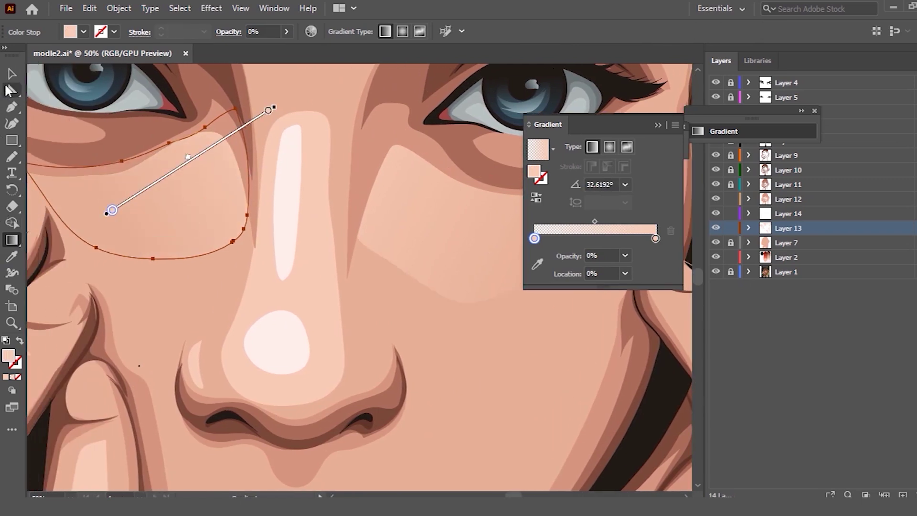
# Step: Narrow the nose highlight shape from both sides
pyautogui.click(12, 74)
pyautogui.click(274, 291)
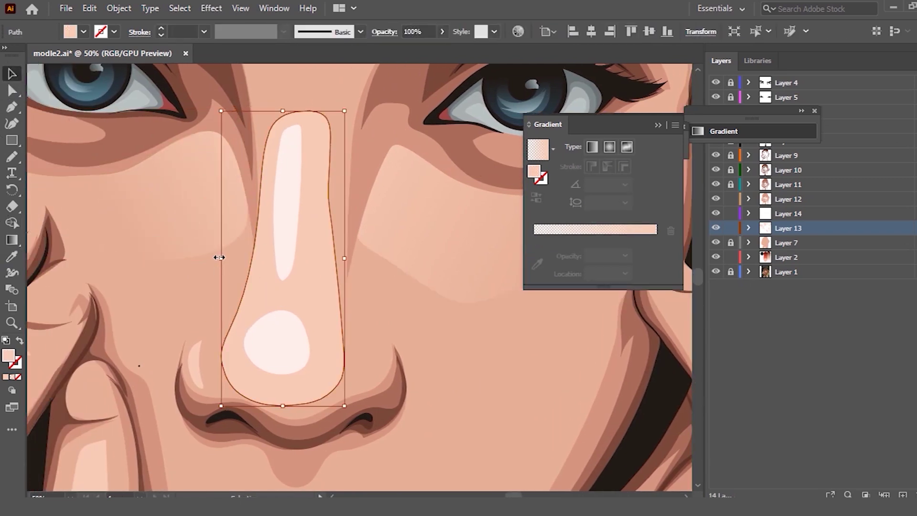
pyautogui.moveTo(218, 257); pyautogui.dragTo(231, 257)
pyautogui.moveTo(344, 257); pyautogui.dragTo(341, 257)
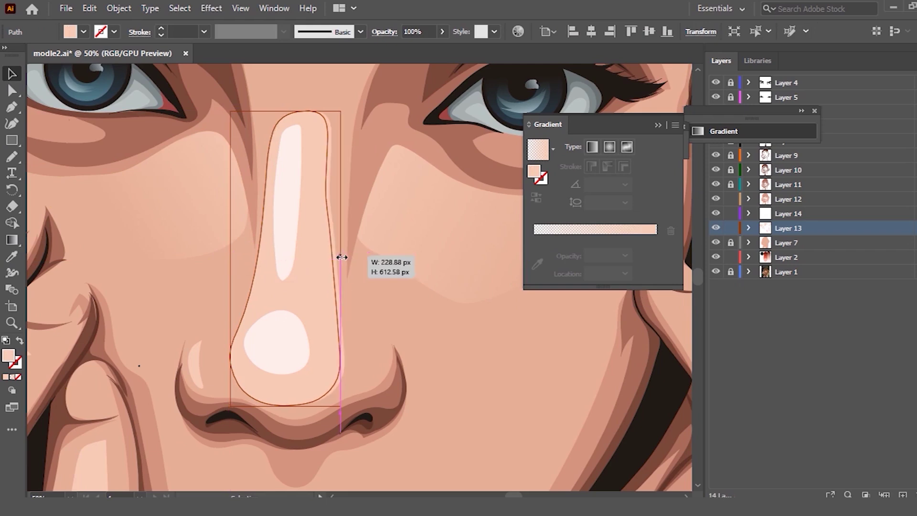
# Step: Redraw the nose shape's gradient to run vertically down the nose
pyautogui.click(12, 240)
pyautogui.moveTo(317, 139); pyautogui.dragTo(286, 373)
pyautogui.moveTo(374, 214); pyautogui.dragTo(382, 361)
pyautogui.moveTo(280, 212); pyautogui.dragTo(287, 440)
pyautogui.moveTo(395, 174); pyautogui.dragTo(395, 440)
pyautogui.moveTo(289, 174); pyautogui.dragTo(282, 420)
pyautogui.moveTo(402, 115); pyautogui.dragTo(427, 389)
pyautogui.moveTo(268, 122); pyautogui.dragTo(293, 409)
# Step: Give the round nose-tip highlight a gradient from sampled nose colour to a 0% opacity stop
pyautogui.press('v')
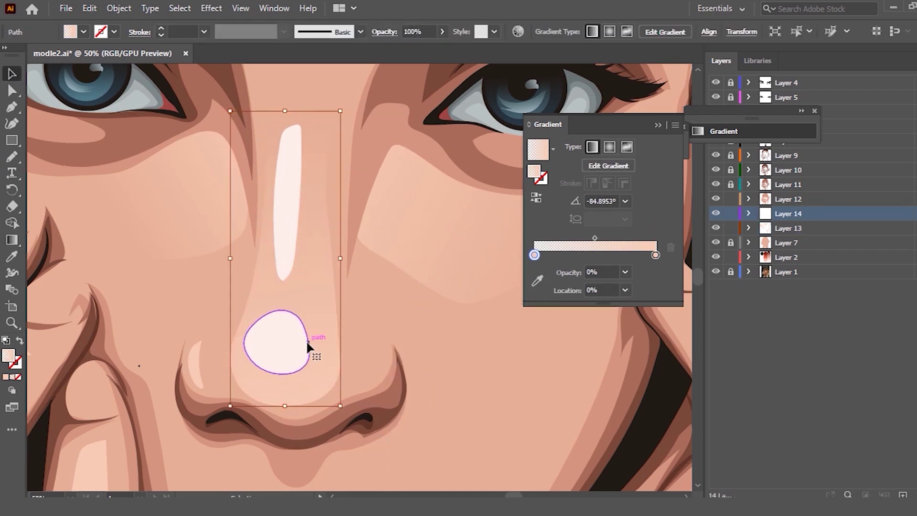
pyautogui.moveTo(306, 340); pyautogui.dragTo(317, 354)
pyautogui.click(587, 246)
pyautogui.click(537, 280)
pyautogui.click(656, 237)
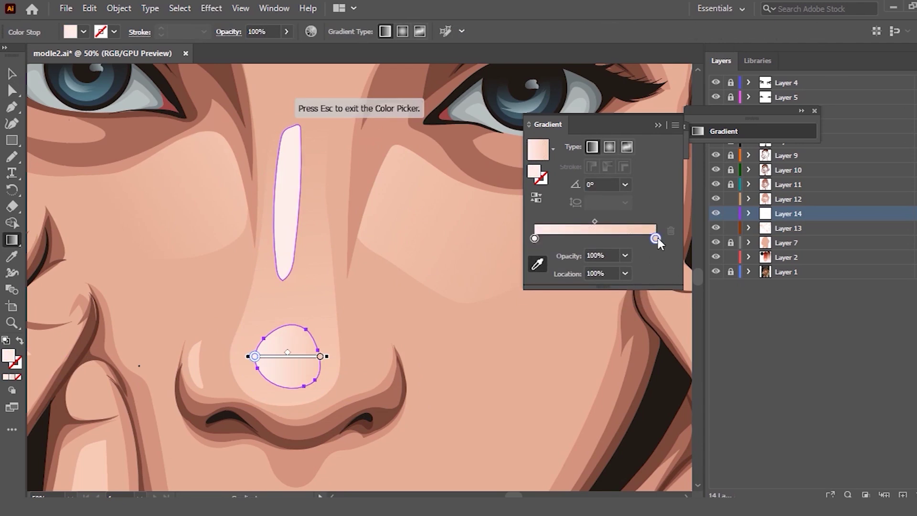
pyautogui.click(273, 182)
pyautogui.click(625, 255)
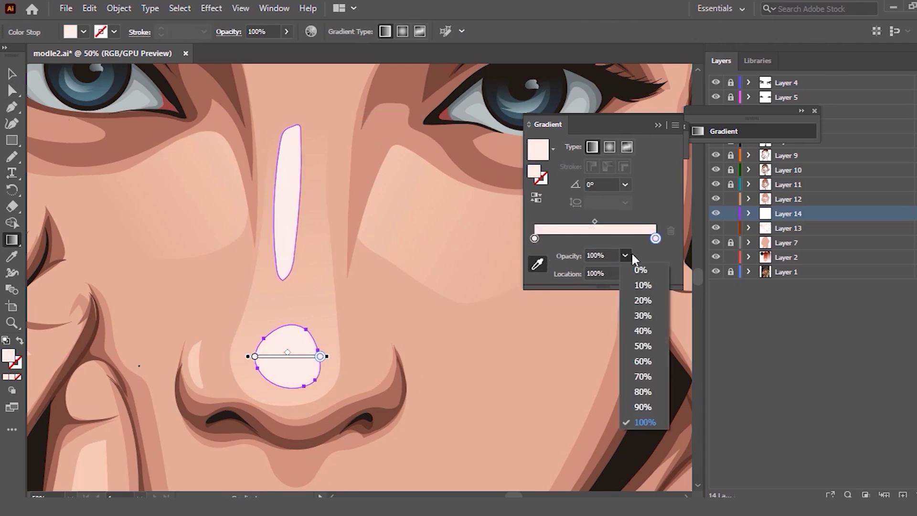
pyautogui.click(640, 270)
pyautogui.press('Escape')
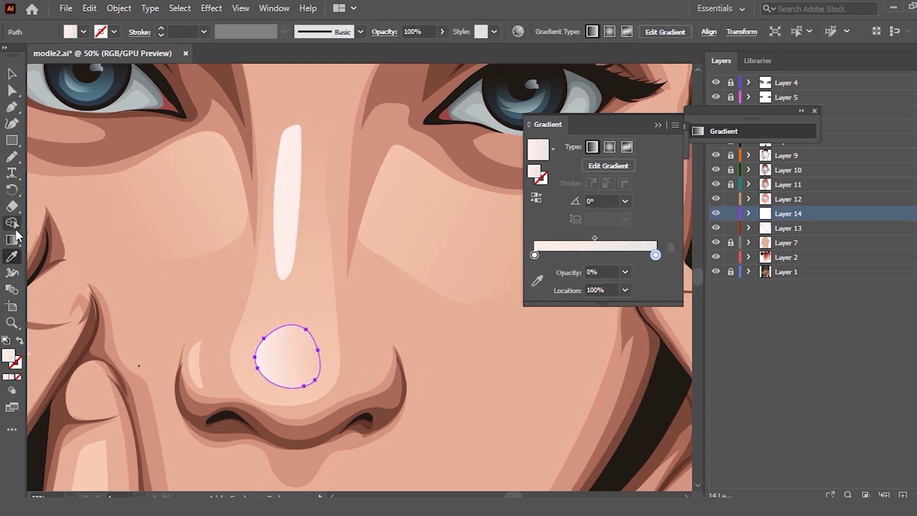
# Step: Run the nose-tip highlight's gradient vertically so it fades toward the top
pyautogui.click(15, 231)
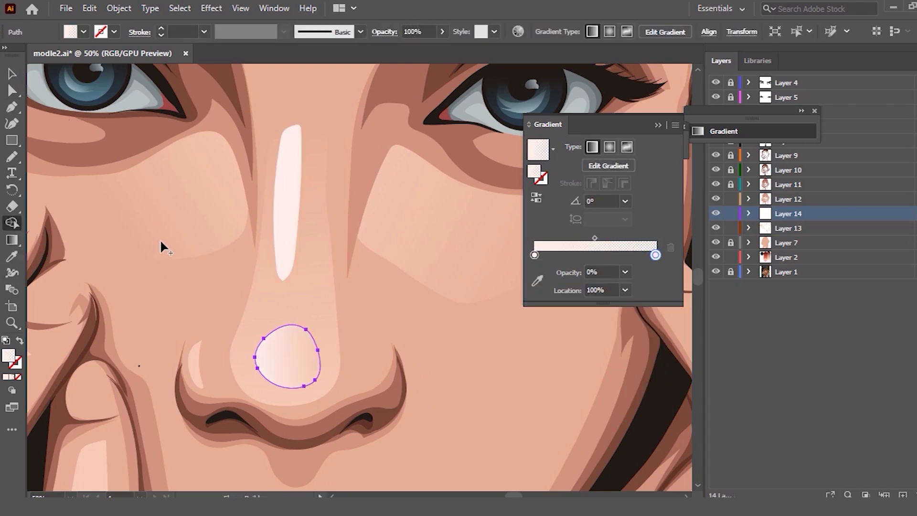
pyautogui.click(301, 376)
pyautogui.click(12, 240)
pyautogui.moveTo(324, 295); pyautogui.dragTo(327, 394)
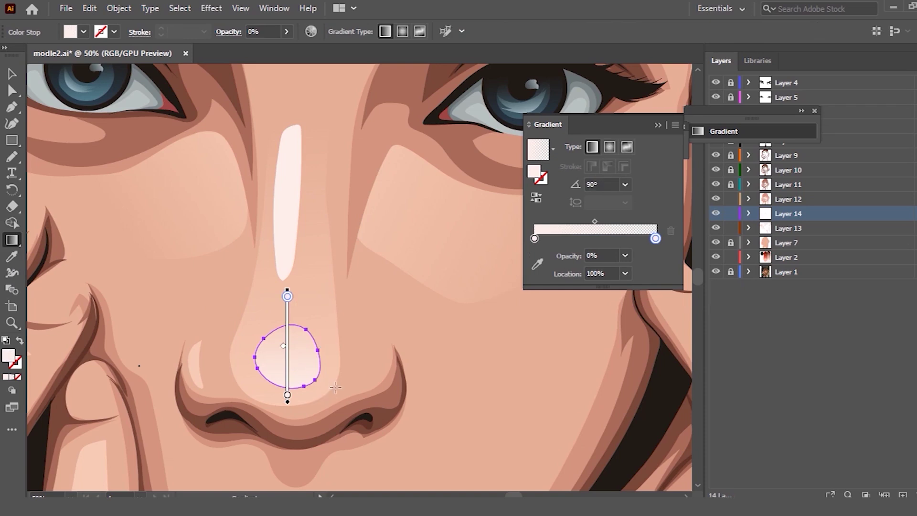
pyautogui.moveTo(331, 417); pyautogui.dragTo(331, 349)
# Step: Run the nose-bridge highlight's gradient vertically along the bridge
pyautogui.press('v')
pyautogui.click(287, 176)
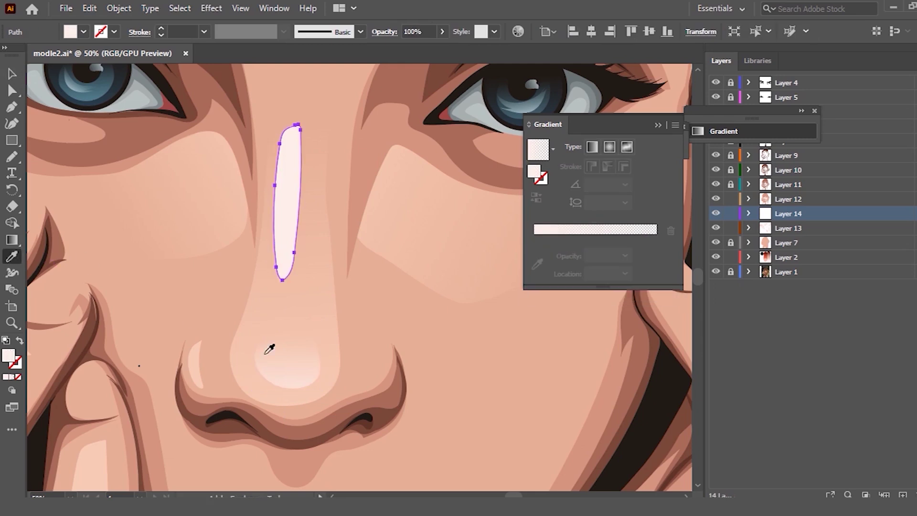
pyautogui.click(14, 241)
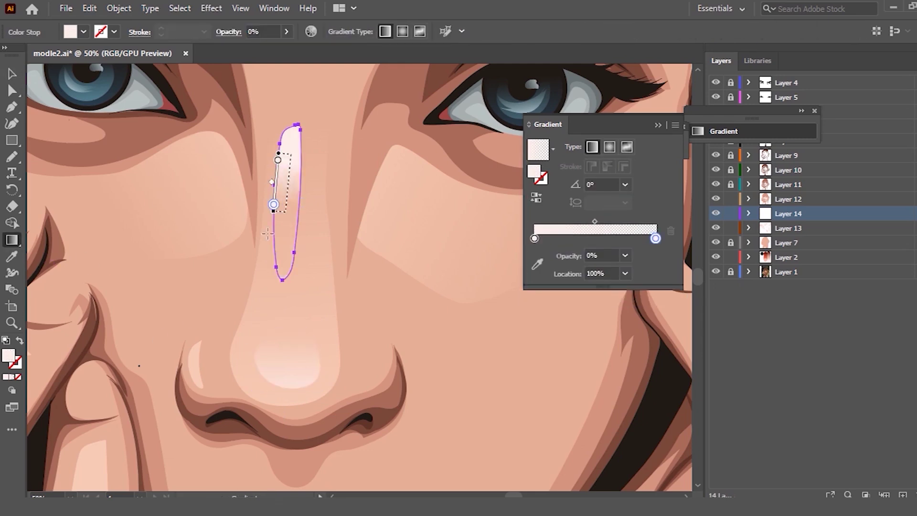
pyautogui.moveTo(287, 352); pyautogui.dragTo(287, 112)
# Step: Nudge the nose-bridge highlight and slightly widen the crescent highlight beside the nostril
pyautogui.press('v')
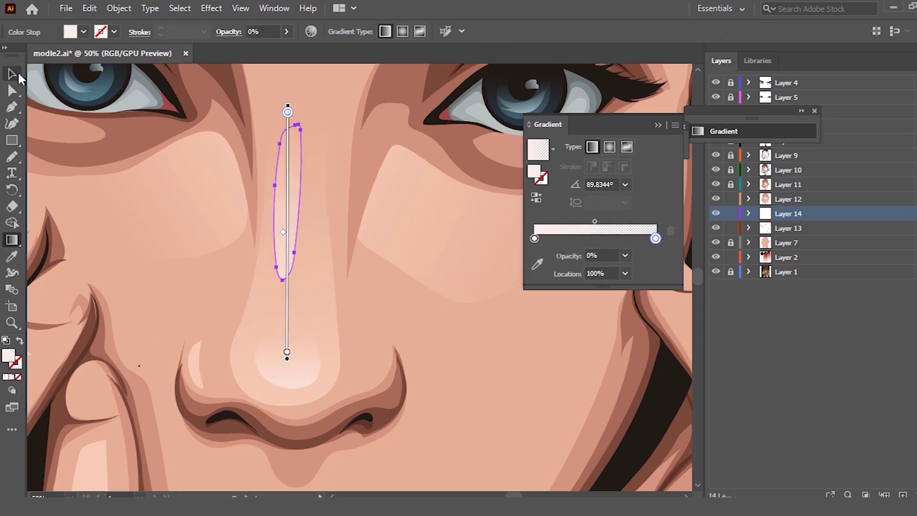
pyautogui.moveTo(295, 210); pyautogui.dragTo(308, 217)
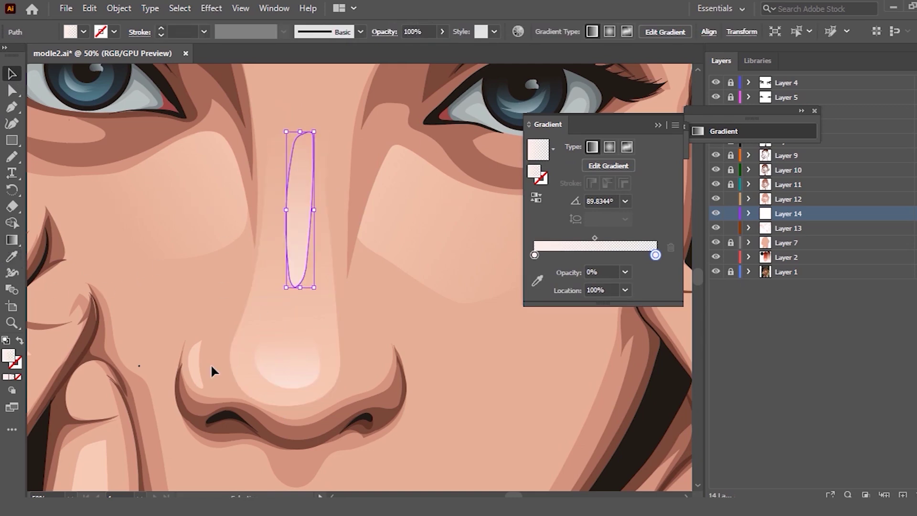
pyautogui.click(196, 365)
pyautogui.moveTo(204, 363); pyautogui.dragTo(208, 364)
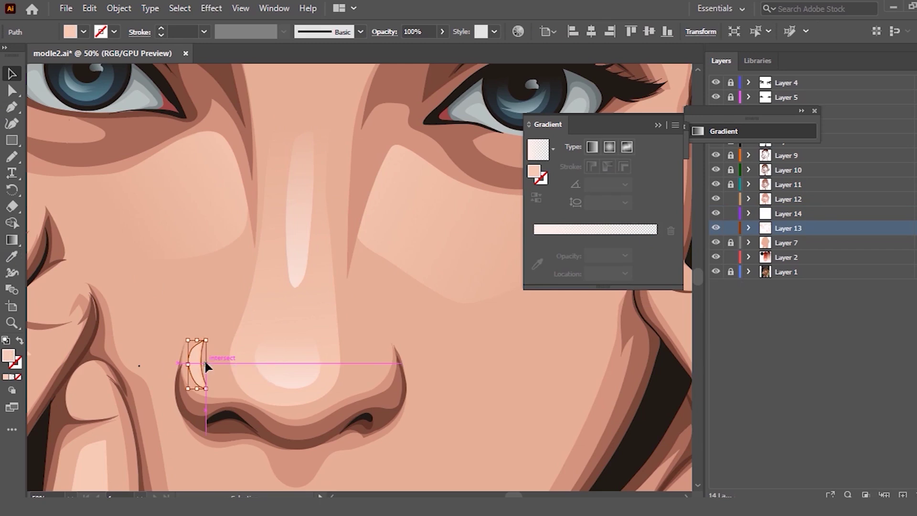
# Step: Copy the nose-bridge gradient onto the nostril crescent and run it diagonally along its length
pyautogui.click(291, 332)
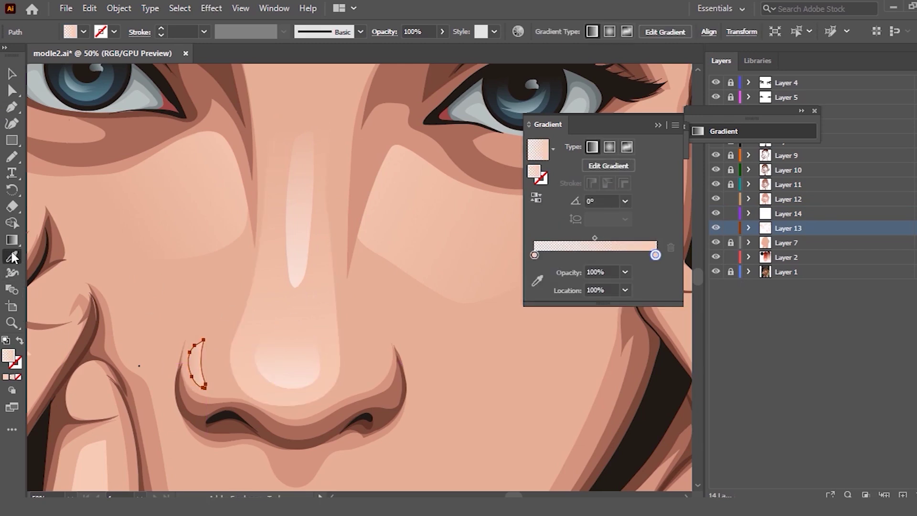
pyautogui.press('g')
pyautogui.scroll(3, 223, 363)
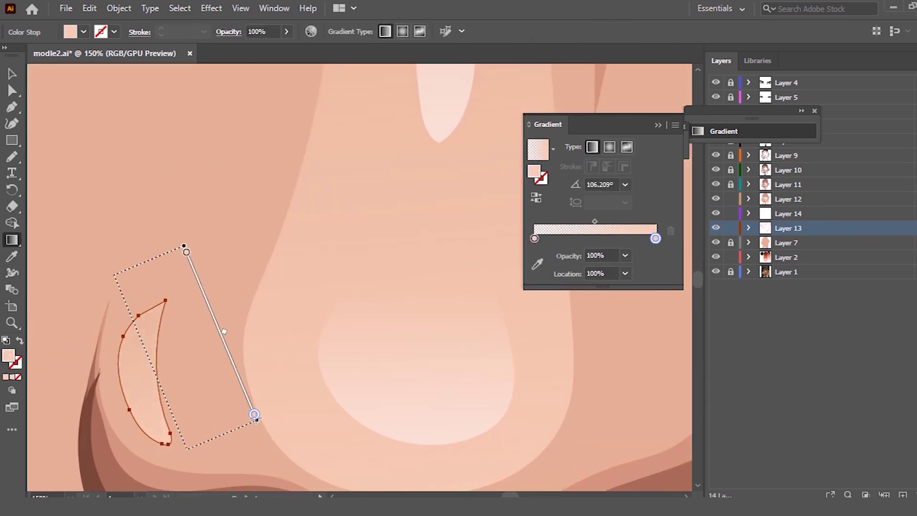
pyautogui.moveTo(121, 272); pyautogui.dragTo(178, 456)
pyautogui.press('v')
pyautogui.scroll(-3, 190, 147)
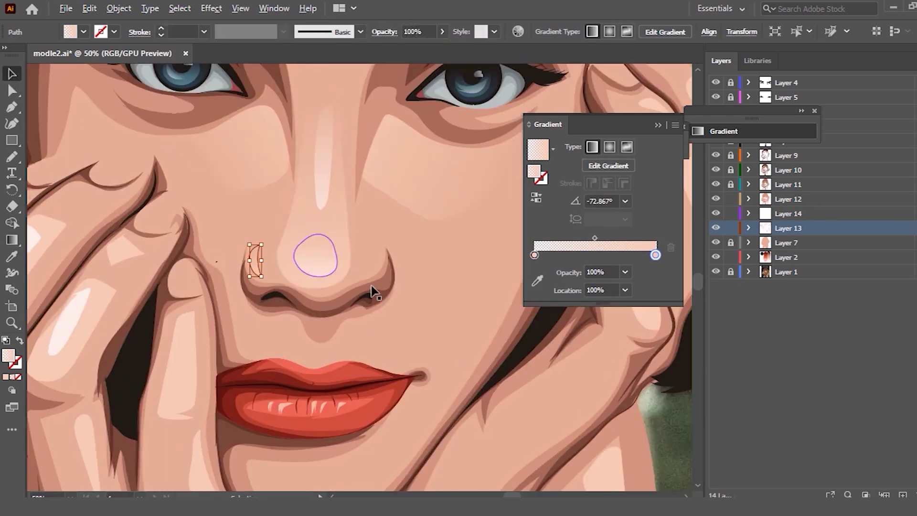
pyautogui.scroll(-3, 327, 356)
pyautogui.scroll(-1, 289, 371)
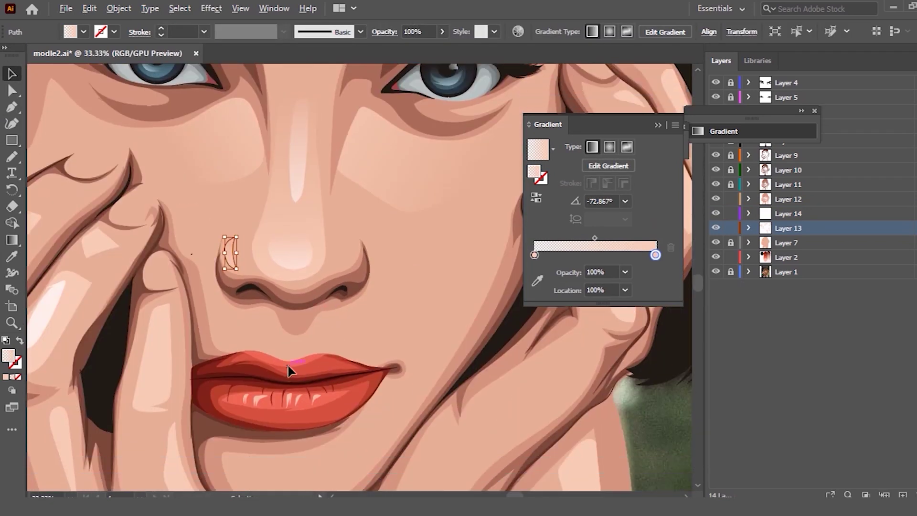
pyautogui.scroll(3, 291, 359)
# Step: Draw a lip shape, give it the nose gradient, and run it top to bottom
pyautogui.press('n')
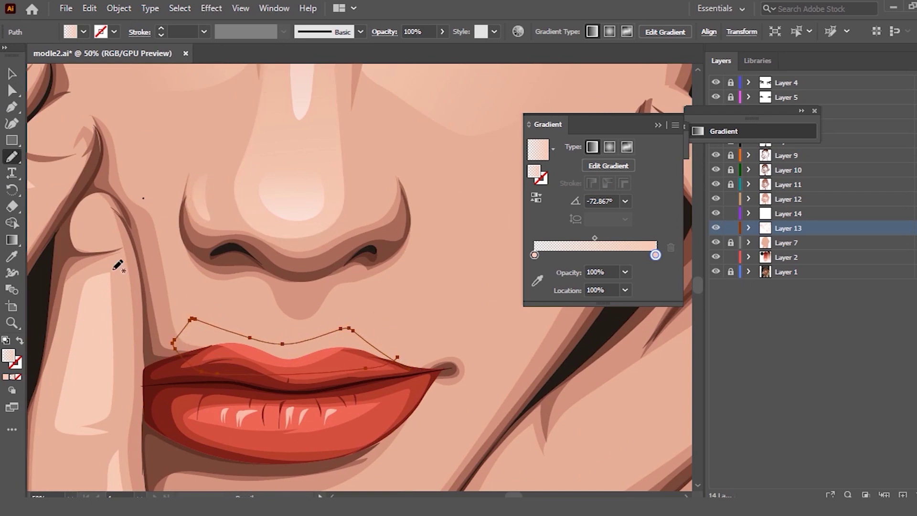
pyautogui.press('/')
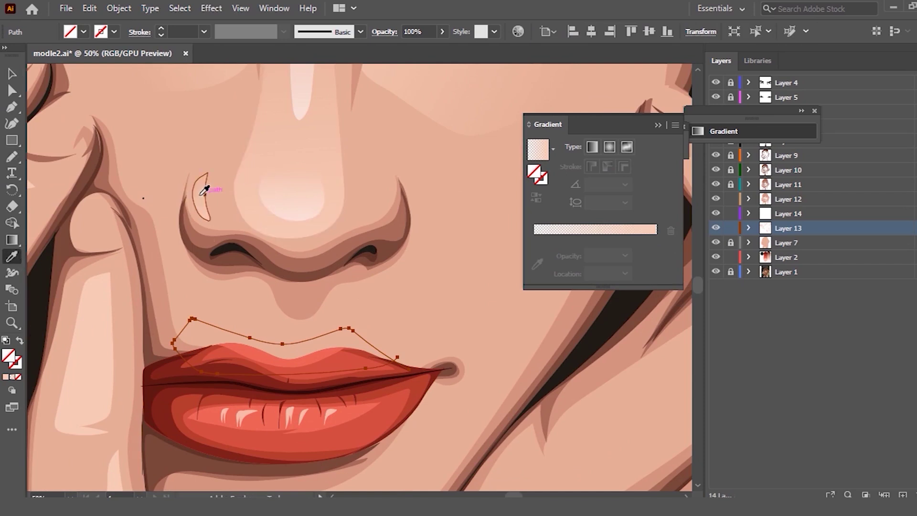
pyautogui.click(205, 188)
pyautogui.press('g')
pyautogui.moveTo(263, 295); pyautogui.dragTo(257, 324)
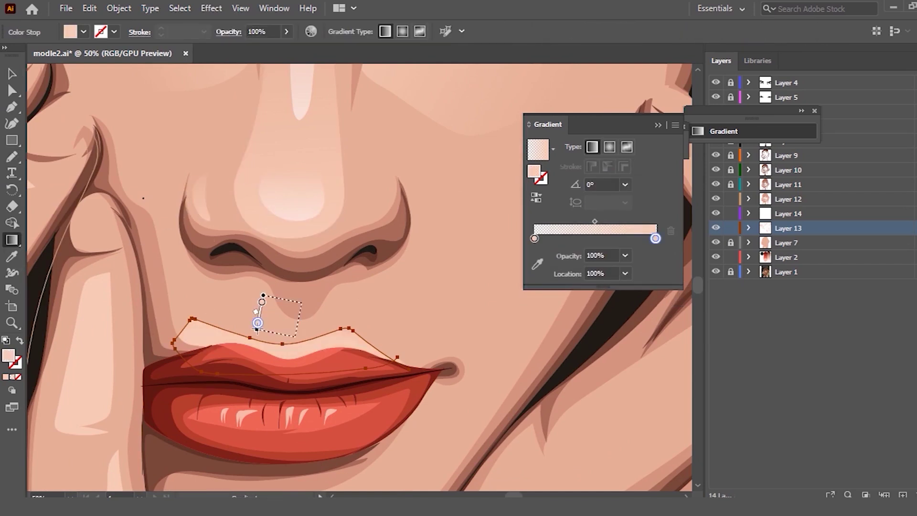
pyautogui.click(12, 74)
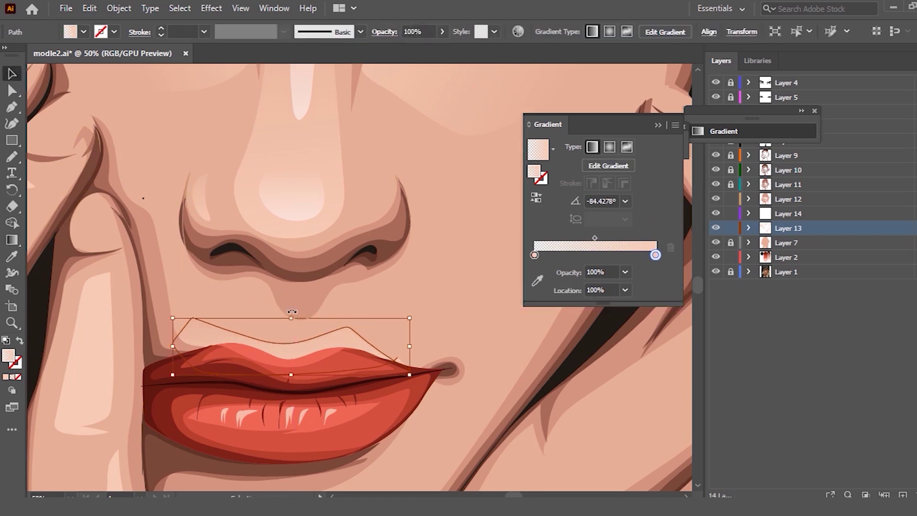
# Step: Copy the skin gradient onto the larger finger shape and run it diagonally along the finger
pyautogui.click(289, 310)
pyautogui.hotkey('ctrl', '-')
pyautogui.hotkey('ctrl', '-')
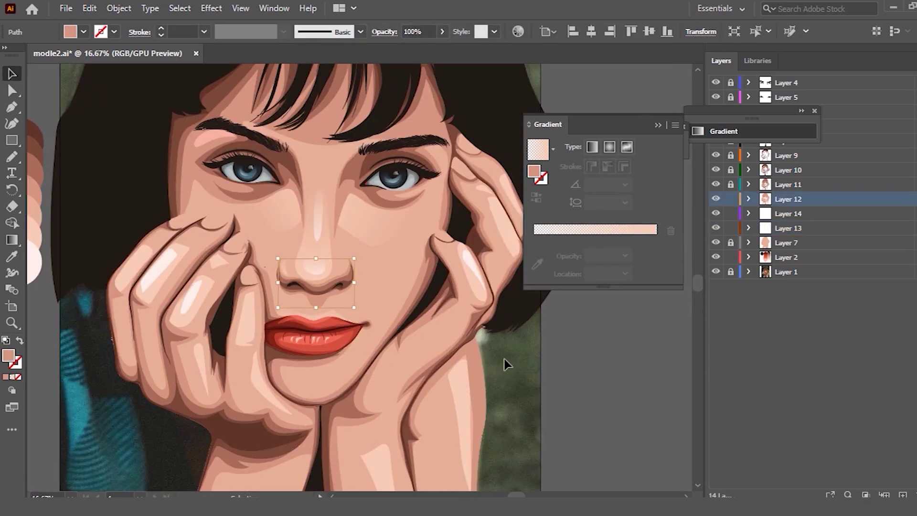
pyautogui.hotkey('ctrl', 'shift', 'a')
pyautogui.scroll(-1, 430, 282)
pyautogui.scroll(3, 482, 281)
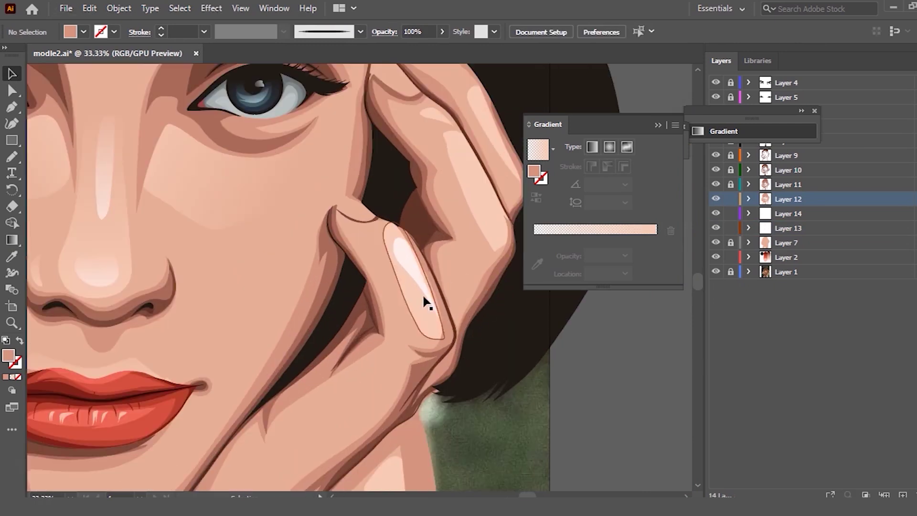
pyautogui.click(426, 300)
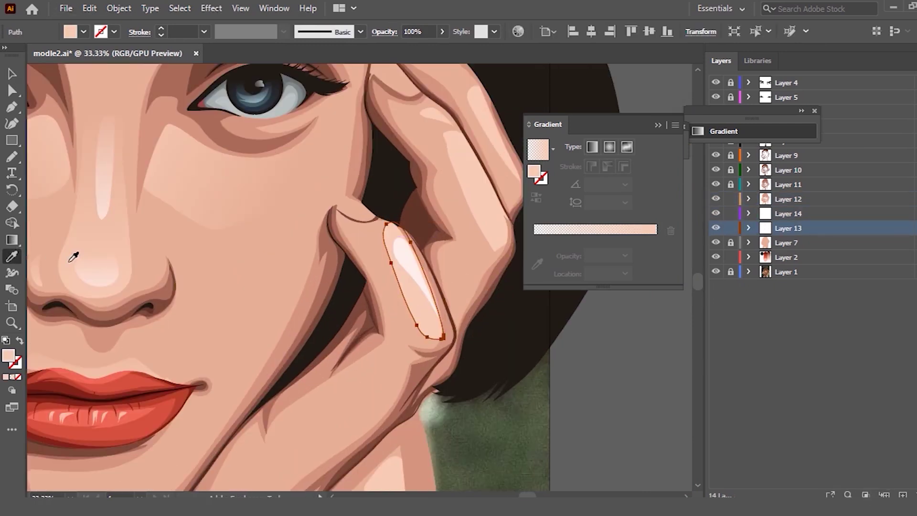
pyautogui.click(112, 220)
pyautogui.scroll(1, 439, 245)
pyautogui.scroll(1, 440, 245)
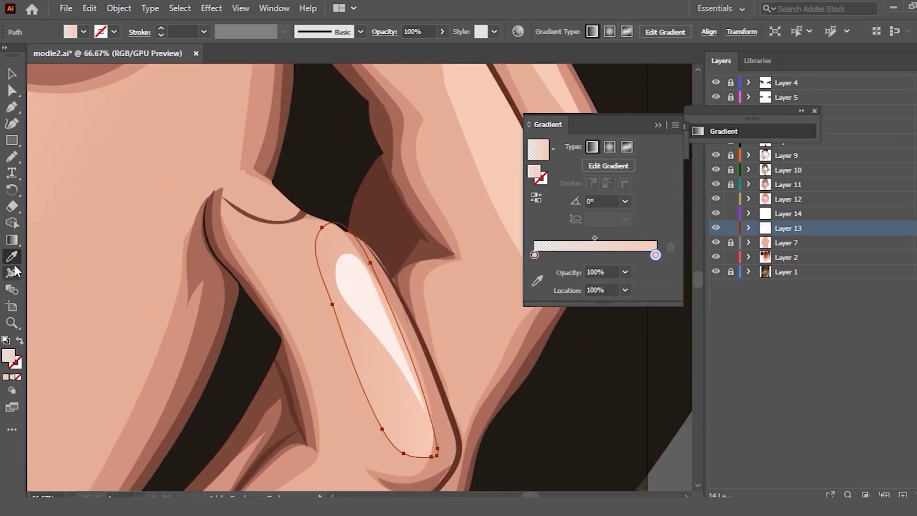
pyautogui.click(12, 239)
pyautogui.moveTo(363, 194); pyautogui.dragTo(495, 457)
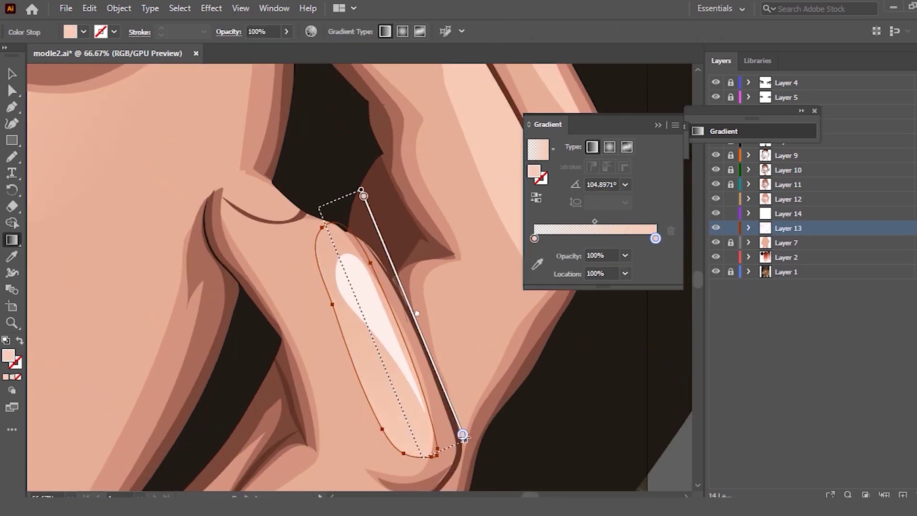
pyautogui.press('v')
# Step: Make the pale finger highlight fade out along its length
pyautogui.click(397, 348)
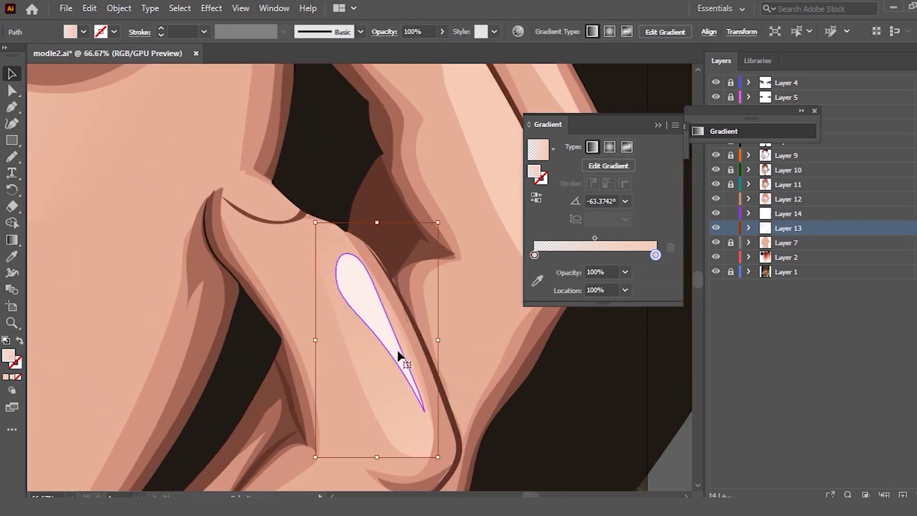
pyautogui.scroll(-2, 75, 250)
pyautogui.scroll(-1, 53, 258)
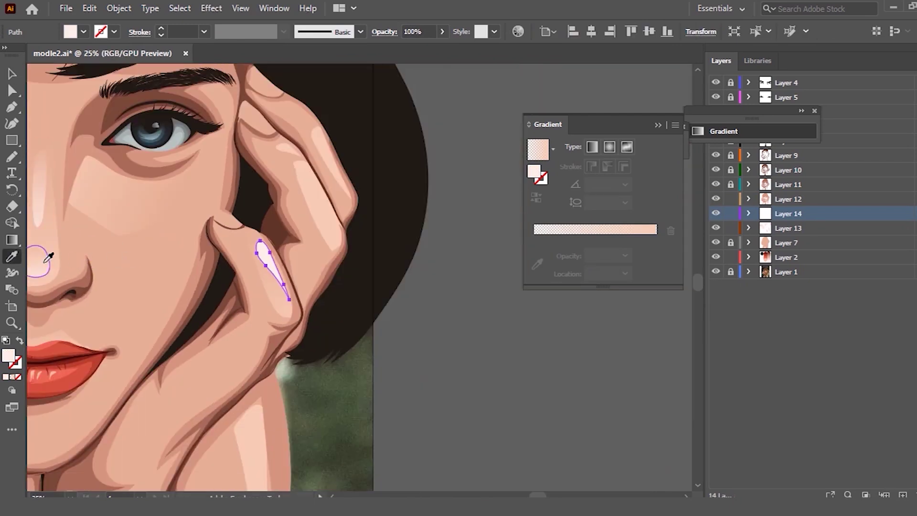
pyautogui.scroll(2, 271, 283)
pyautogui.click(12, 239)
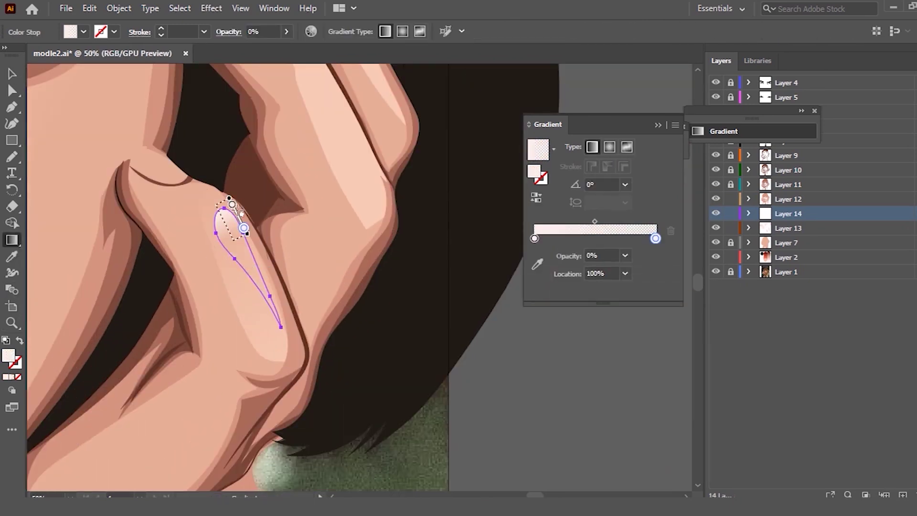
pyautogui.moveTo(336, 331); pyautogui.dragTo(273, 210)
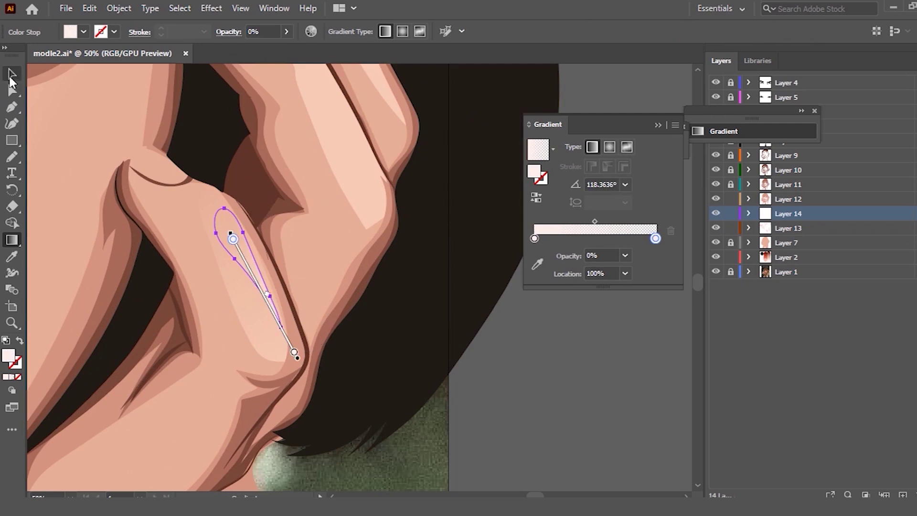
pyautogui.press('v')
# Step: Copy the highlight gradient onto the long upper-finger shape and adjust its length across it
pyautogui.click(349, 134)
pyautogui.click(220, 291)
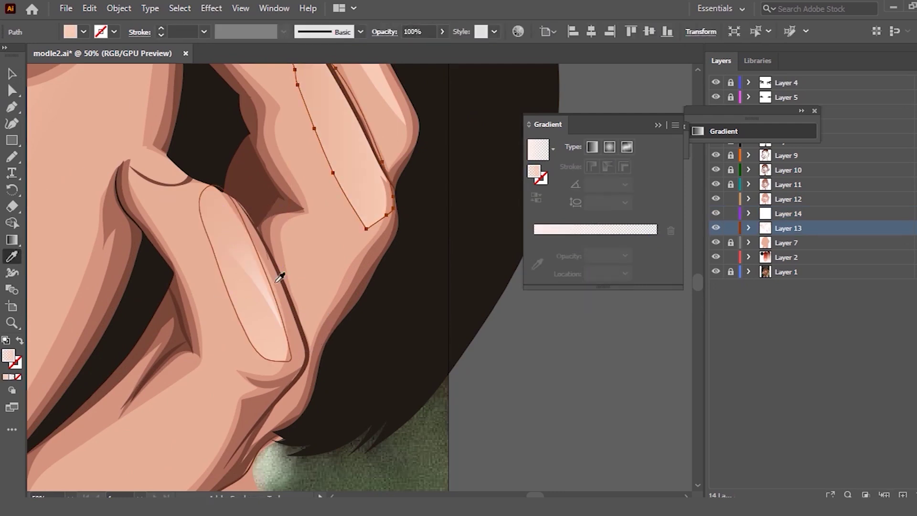
pyautogui.scroll(3, 430, 171)
pyautogui.click(12, 240)
pyautogui.moveTo(361, 175)
pyautogui.mouseDown()
pyautogui.moveTo(253, 217)
pyautogui.moveTo(352, 149)
pyautogui.mouseUp()
pyautogui.moveTo(392, 194); pyautogui.dragTo(237, 264)
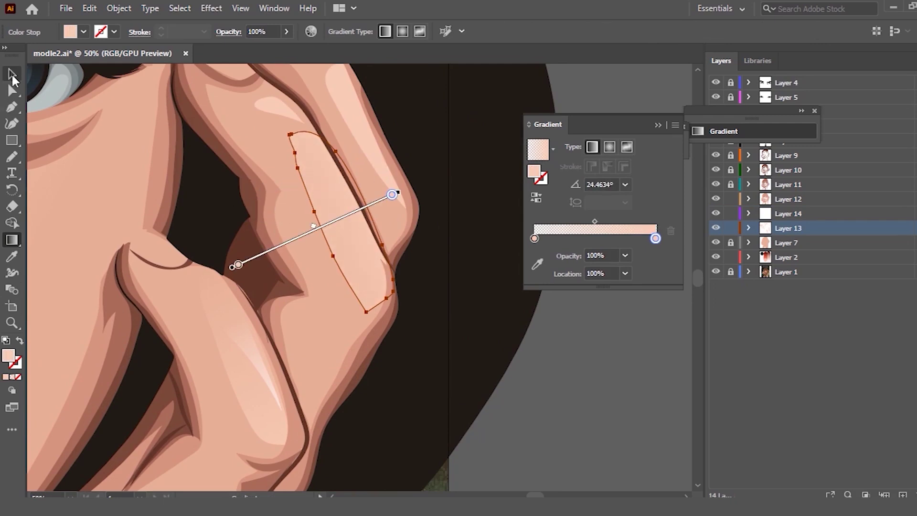
pyautogui.click(12, 77)
pyautogui.click(499, 380)
pyautogui.click(312, 198)
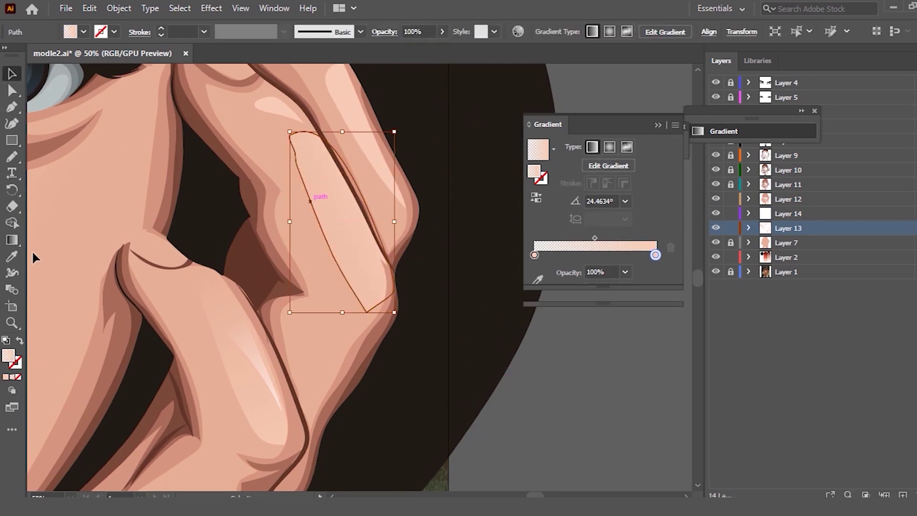
pyautogui.click(12, 239)
pyautogui.moveTo(311, 180)
pyautogui.mouseDown()
pyautogui.moveTo(430, 156)
pyautogui.moveTo(338, 164)
pyautogui.mouseUp()
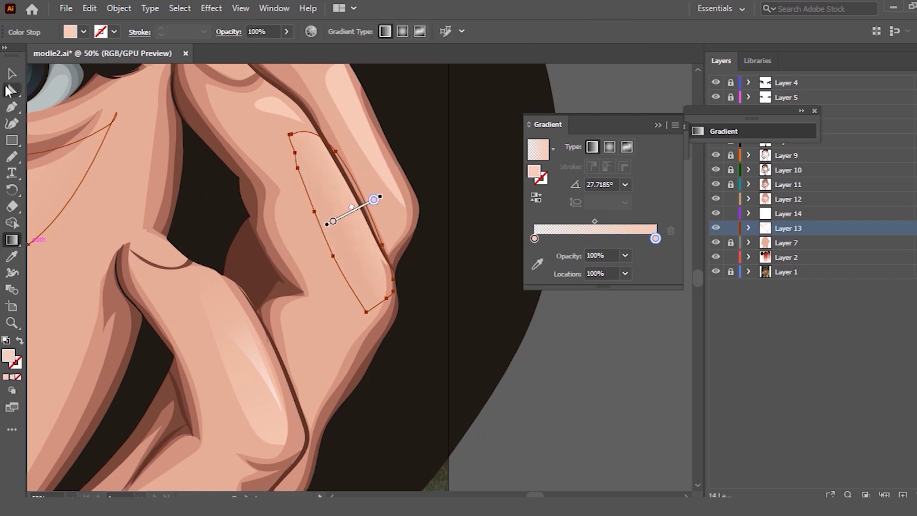
pyautogui.click(12, 73)
# Step: Give the small knuckle highlight the skin gradient, fading diagonally down its length
pyautogui.click(275, 108)
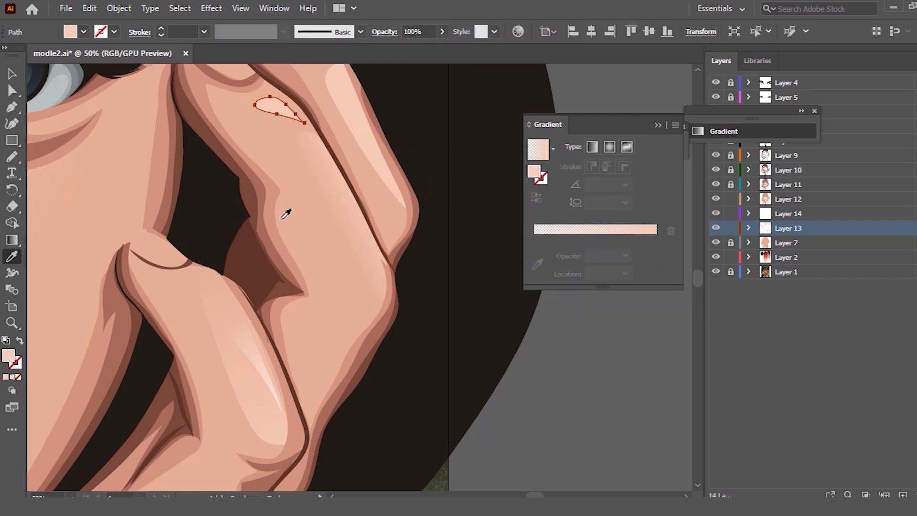
pyautogui.click(336, 131)
pyautogui.scroll(2, 336, 130)
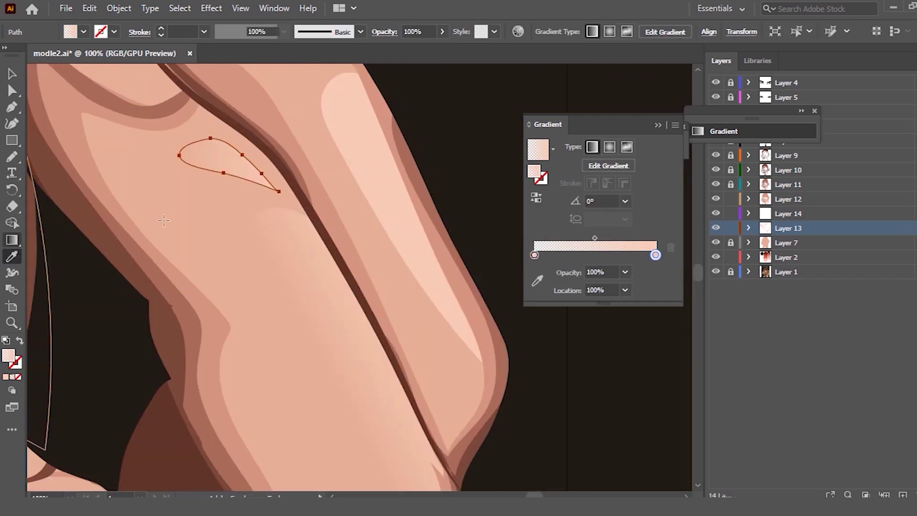
pyautogui.click(247, 142)
pyautogui.moveTo(213, 108); pyautogui.dragTo(188, 134)
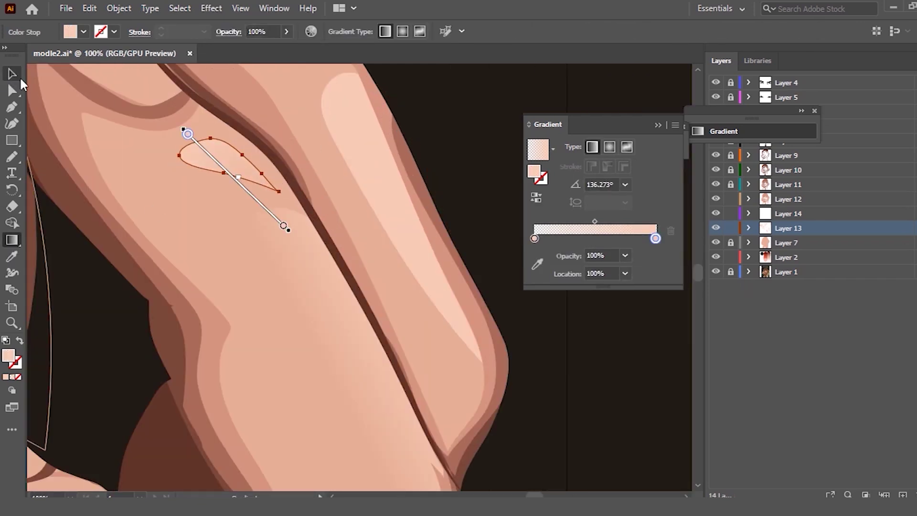
pyautogui.click(12, 74)
# Step: Redirect the lower finger shape's gradient to run across its width
pyautogui.click(311, 329)
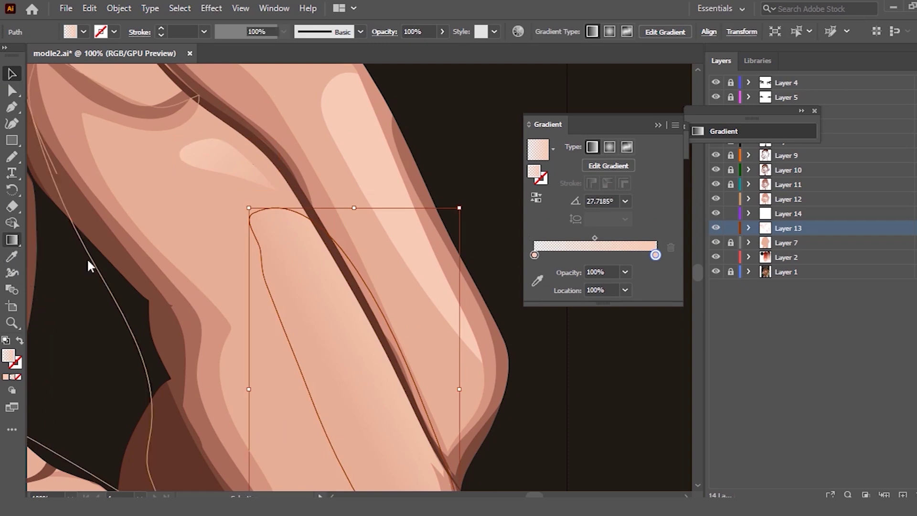
pyautogui.moveTo(430, 338); pyautogui.dragTo(301, 403)
pyautogui.moveTo(266, 232); pyautogui.dragTo(409, 436)
pyautogui.hotkey('ctrl', '-')
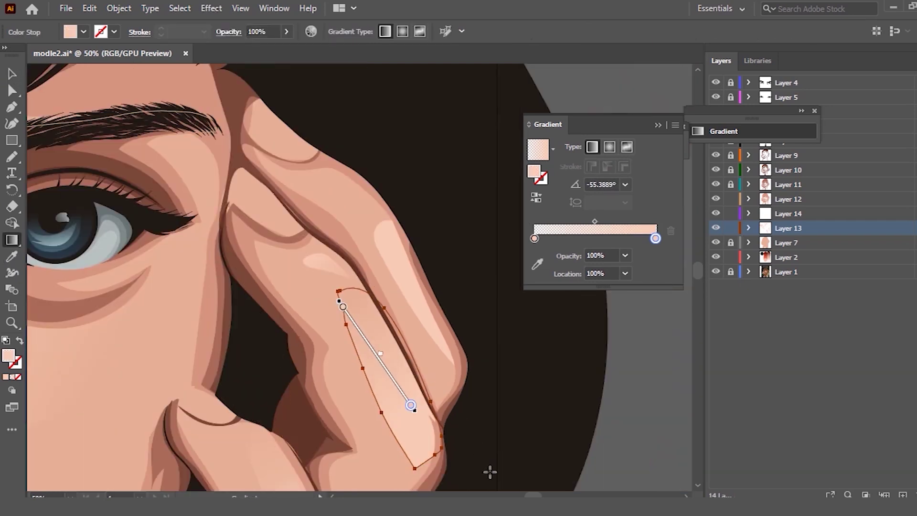
pyautogui.hotkey('ctrl', '+')
pyautogui.moveTo(441, 348)
pyautogui.mouseDown()
pyautogui.moveTo(357, 389)
pyautogui.moveTo(330, 334)
pyautogui.mouseUp()
pyautogui.moveTo(420, 296); pyautogui.dragTo(356, 315)
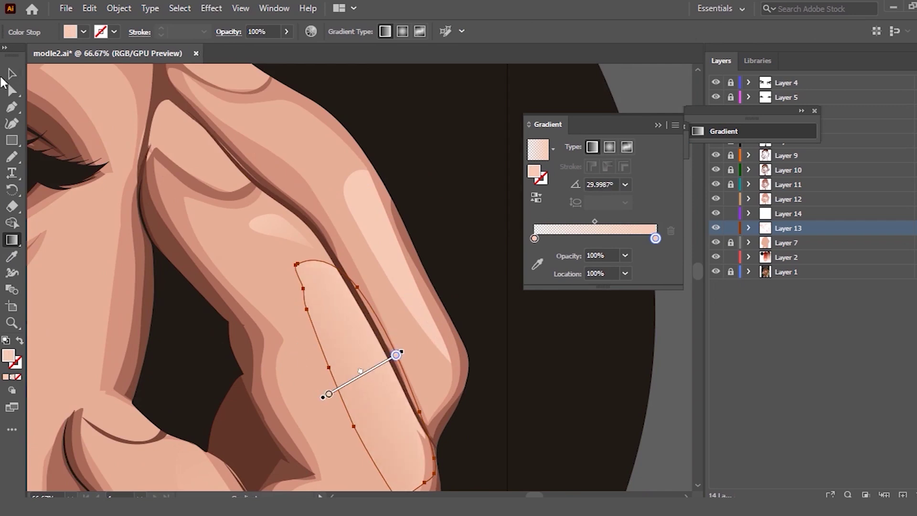
pyautogui.click(12, 73)
# Step: Copy the skin gradient onto the upper finger highlight and set its direction
pyautogui.click(382, 225)
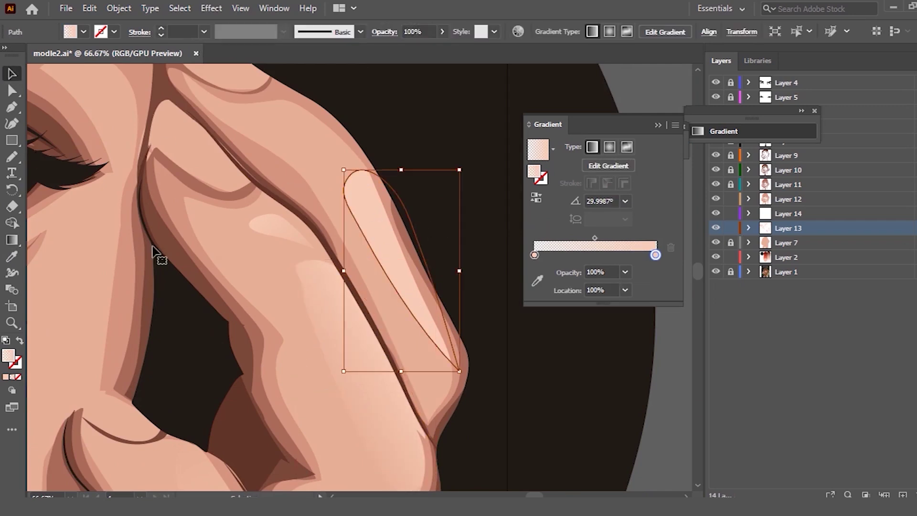
pyautogui.click(12, 257)
pyautogui.click(370, 330)
pyautogui.press('g')
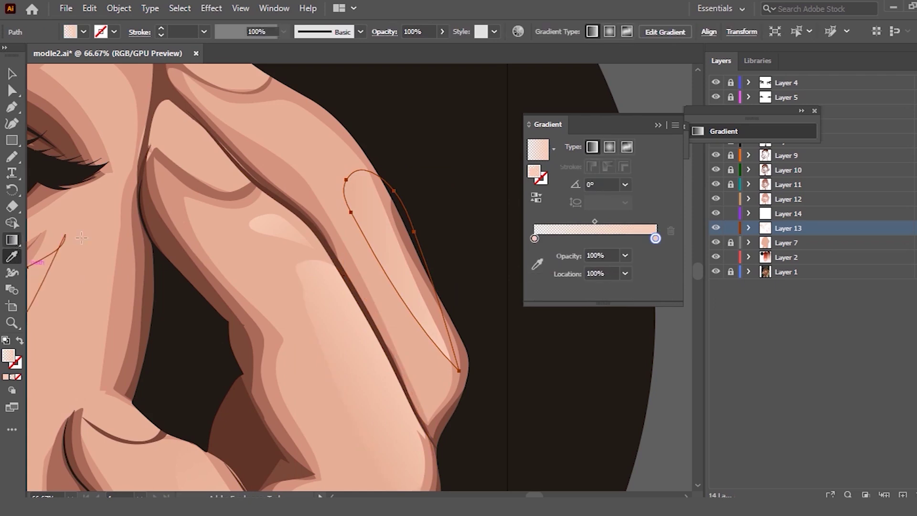
pyautogui.moveTo(439, 149); pyautogui.dragTo(316, 204)
pyautogui.moveTo(229, 235); pyautogui.dragTo(369, 164)
pyautogui.moveTo(284, 336); pyautogui.dragTo(442, 253)
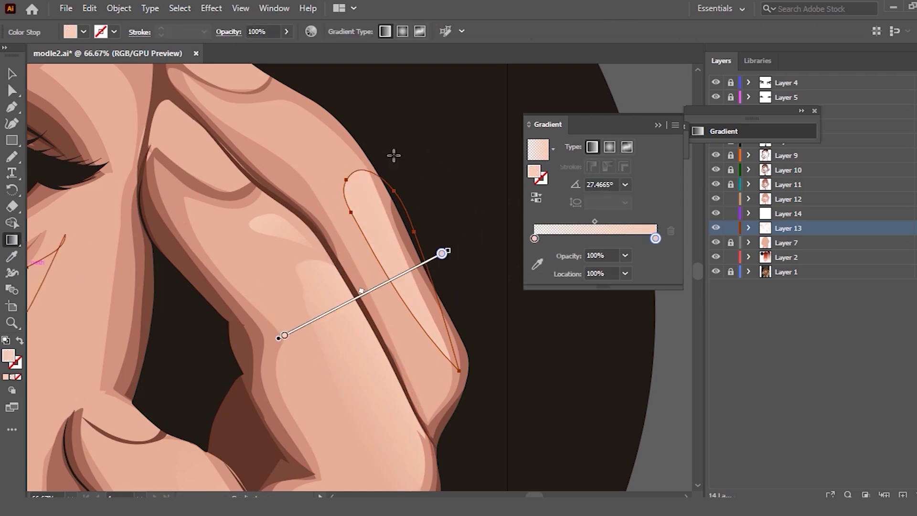
# Step: Redraw the highlight's upper-right edge with the Pencil and angle its gradient about 21.66°
pyautogui.press('n')
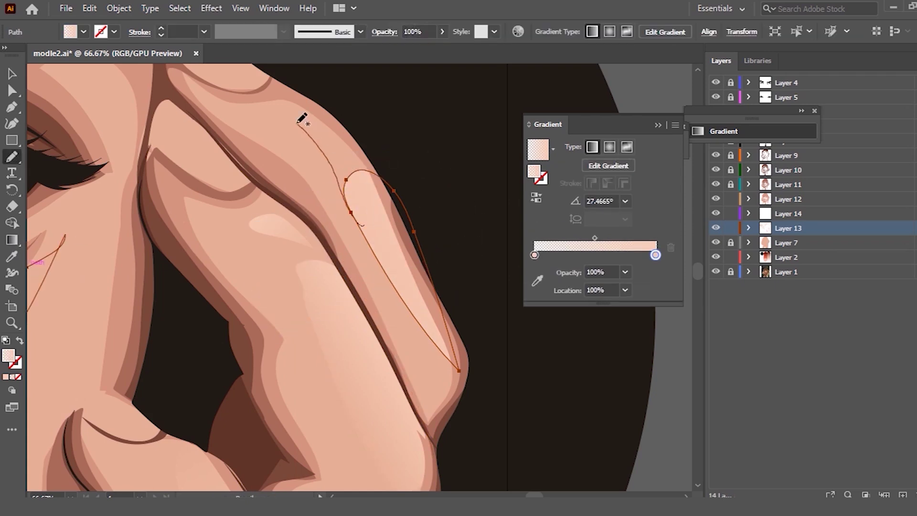
pyautogui.moveTo(389, 180)
pyautogui.mouseDown()
pyautogui.moveTo(399, 199)
pyautogui.moveTo(351, 198)
pyautogui.mouseUp()
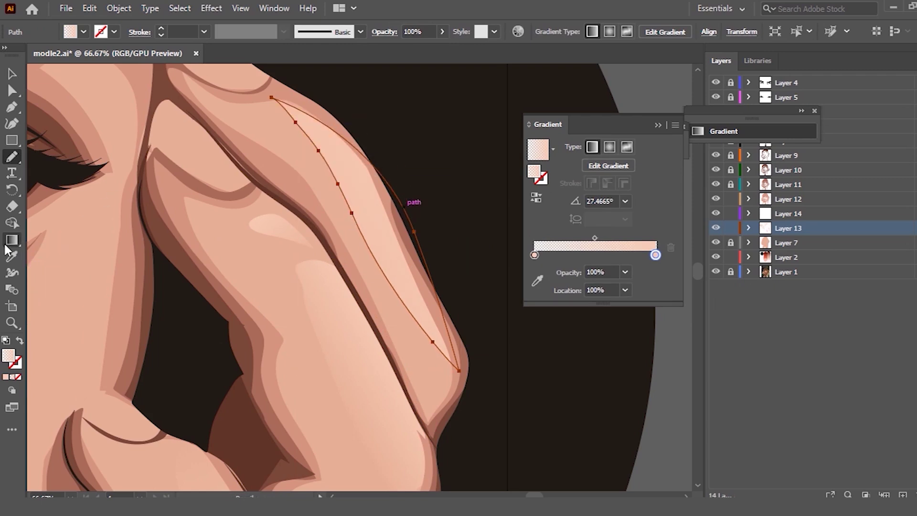
pyautogui.click(13, 241)
pyautogui.moveTo(249, 180)
pyautogui.mouseDown()
pyautogui.moveTo(292, 152)
pyautogui.moveTo(445, 103)
pyautogui.mouseUp()
pyautogui.moveTo(278, 266); pyautogui.dragTo(481, 188)
pyautogui.press('a')
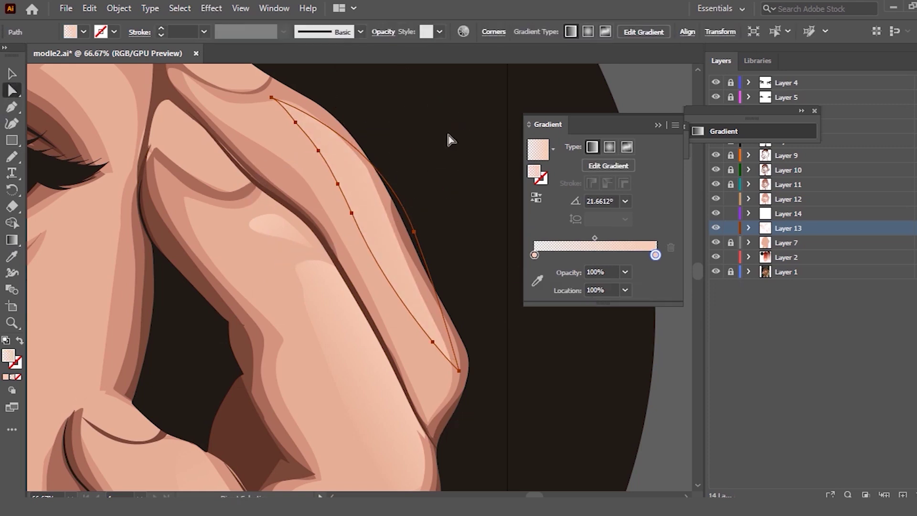
pyautogui.click(449, 128)
pyautogui.scroll(-2, 458, 162)
# Step: Give the lower left finger highlight a gradient fill aimed across the highlight
pyautogui.scroll(-2, 481, 276)
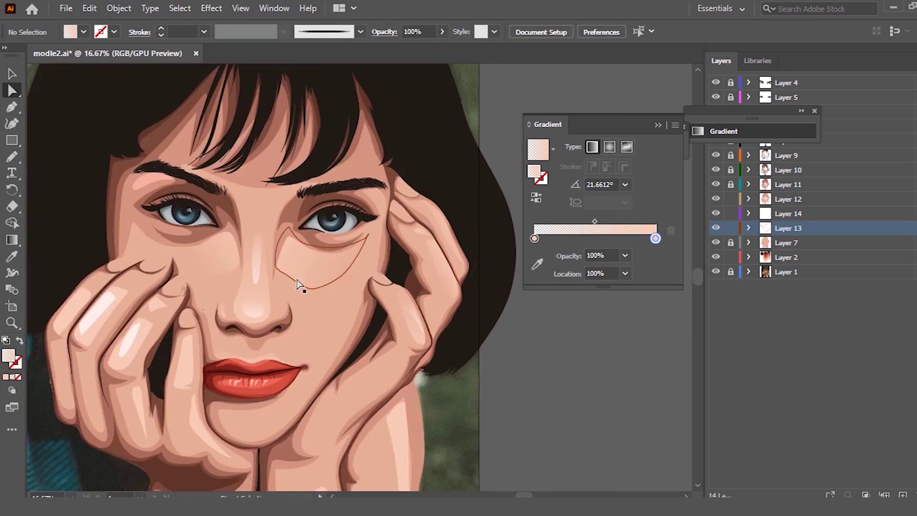
pyautogui.scroll(1, 335, 284)
pyautogui.scroll(-1, 358, 267)
pyautogui.scroll(1, 185, 297)
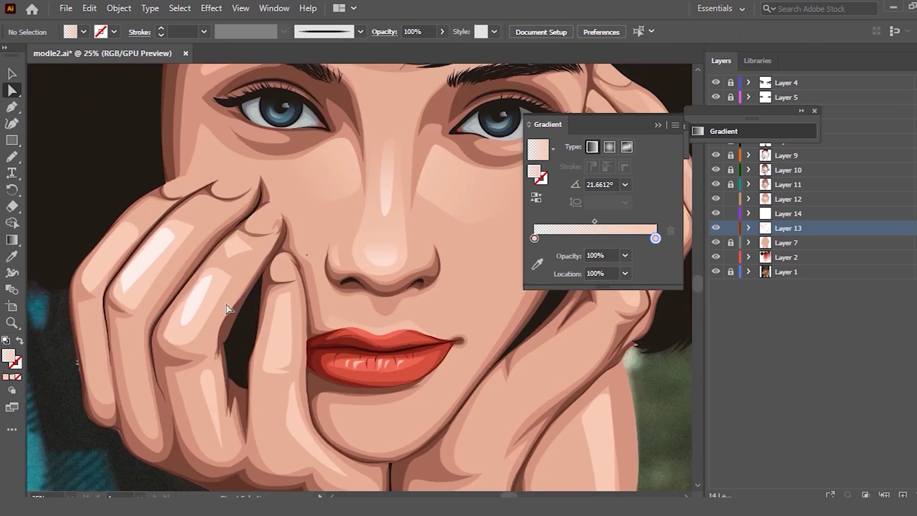
pyautogui.click(215, 301)
pyautogui.press('.')
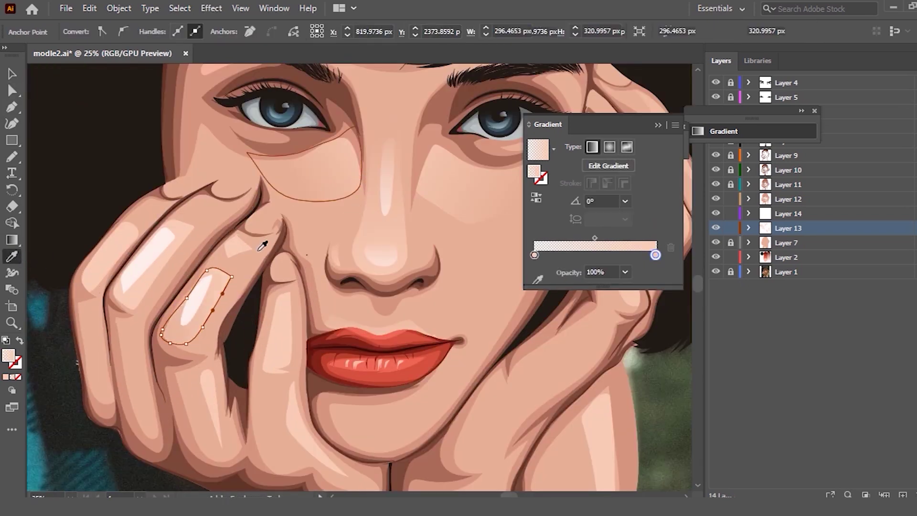
pyautogui.scroll(2, 238, 267)
pyautogui.click(11, 240)
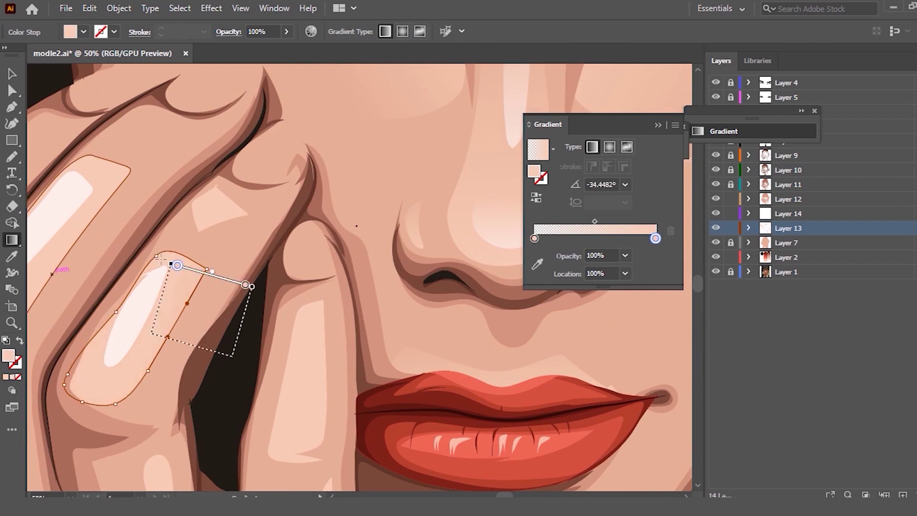
pyautogui.moveTo(68, 297); pyautogui.dragTo(206, 365)
# Step: Copy the lower highlight's gradient onto the upper finger highlight and angle it along the finger
pyautogui.click(12, 75)
pyautogui.click(109, 204)
pyautogui.press('i')
pyautogui.click(196, 290)
pyautogui.scroll(-2, 201, 288)
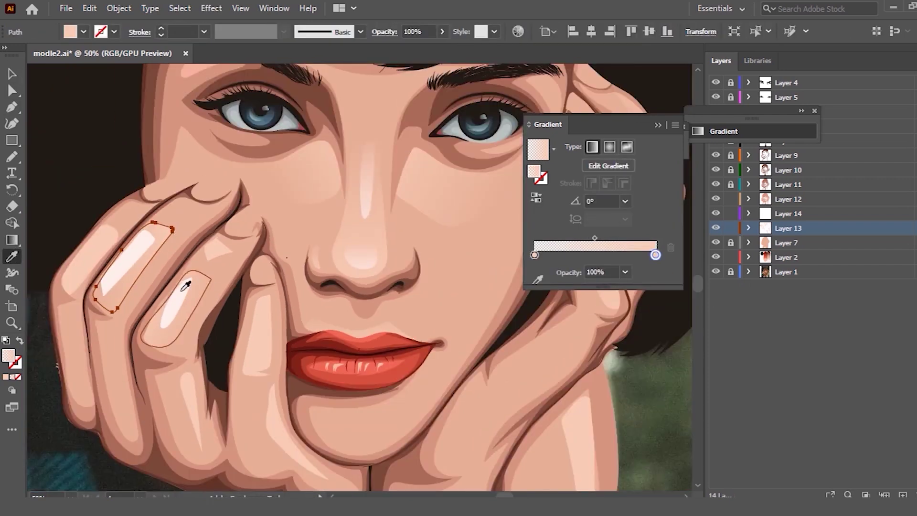
pyautogui.scroll(2, 143, 267)
pyautogui.click(12, 239)
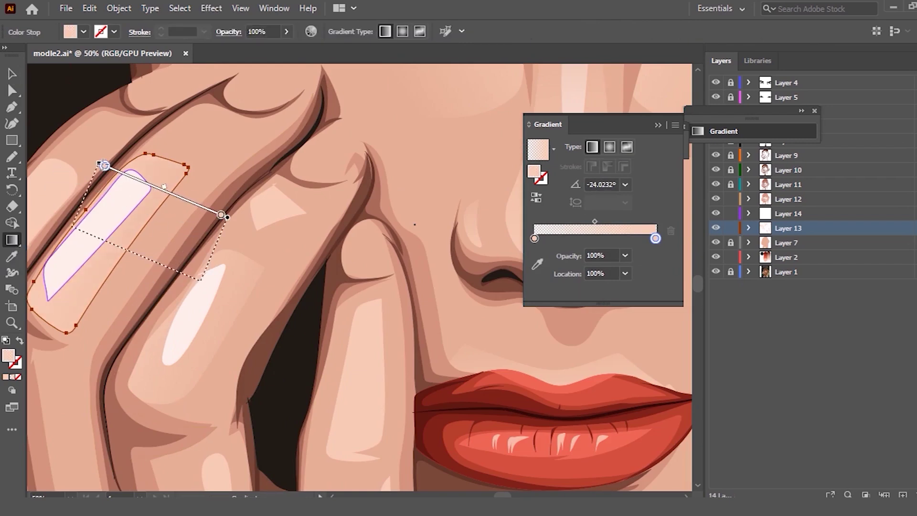
pyautogui.moveTo(194, 280); pyautogui.dragTo(67, 221)
# Step: Apply the nose highlight's gradient to the inner white finger highlight, fading it diagonally
pyautogui.press('v')
pyautogui.click(113, 213)
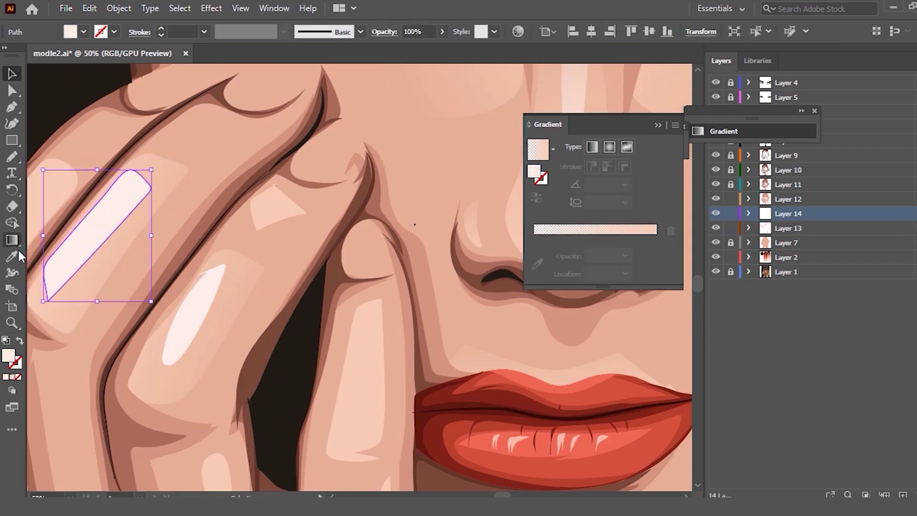
pyautogui.click(12, 256)
pyautogui.scroll(-1, 190, 275)
pyautogui.click(419, 233)
pyautogui.scroll(1, 89, 235)
pyautogui.click(12, 239)
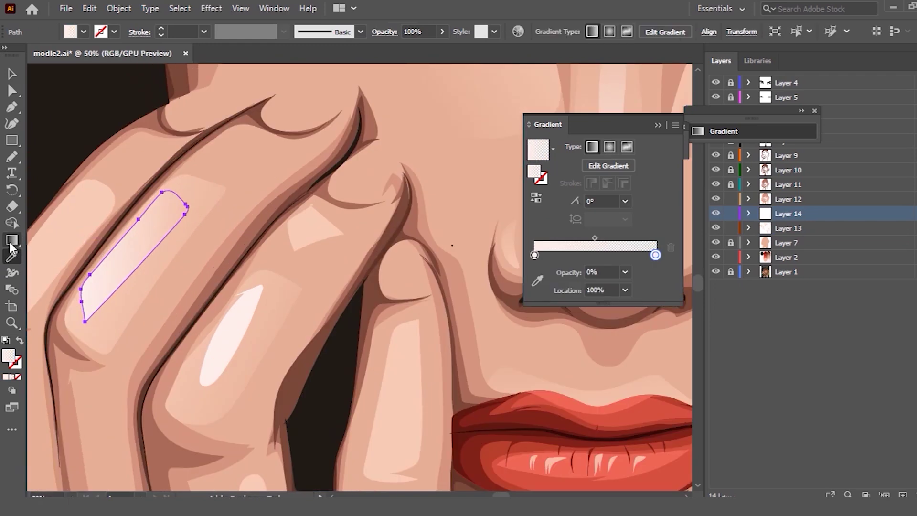
pyautogui.moveTo(188, 190); pyautogui.dragTo(70, 313)
pyautogui.moveTo(164, 313); pyautogui.dragTo(337, 233)
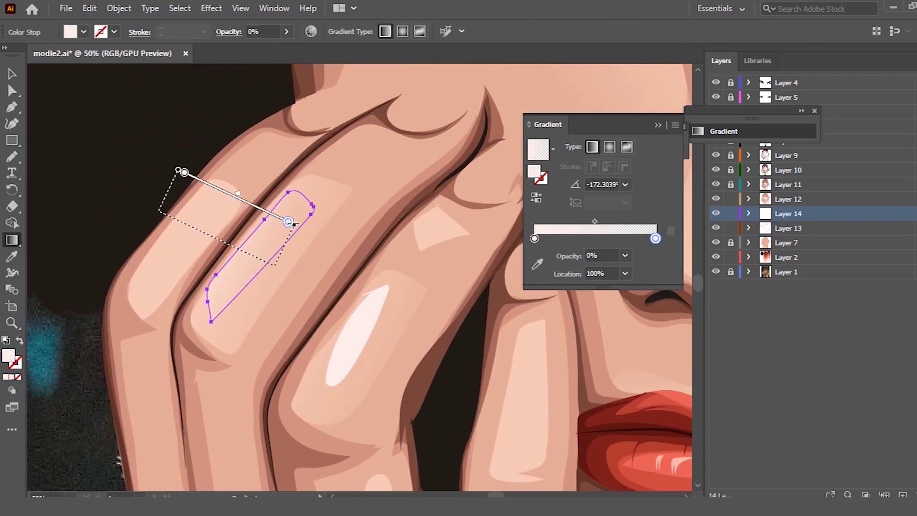
pyautogui.moveTo(164, 217); pyautogui.dragTo(282, 268)
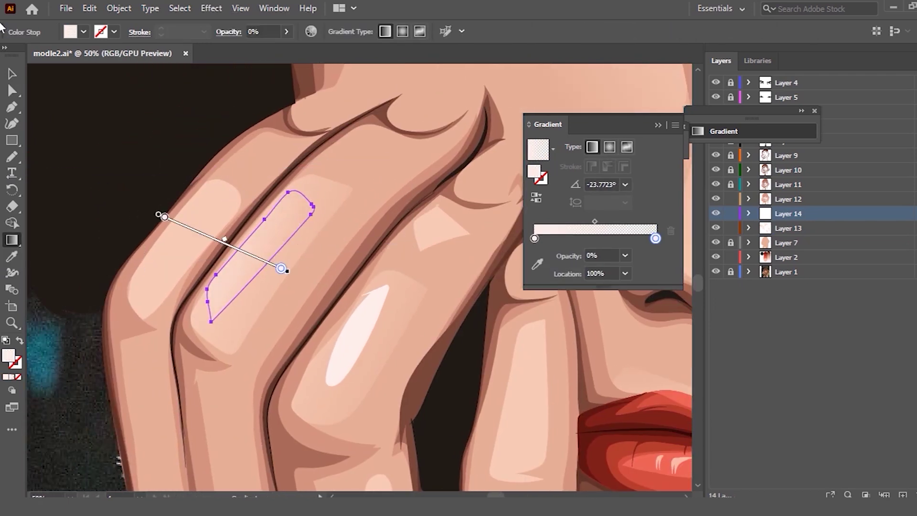
# Step: Copy the middle highlight's gradient onto the left finger highlight and set its direction
pyautogui.click(12, 73)
pyautogui.click(205, 225)
pyautogui.click(12, 256)
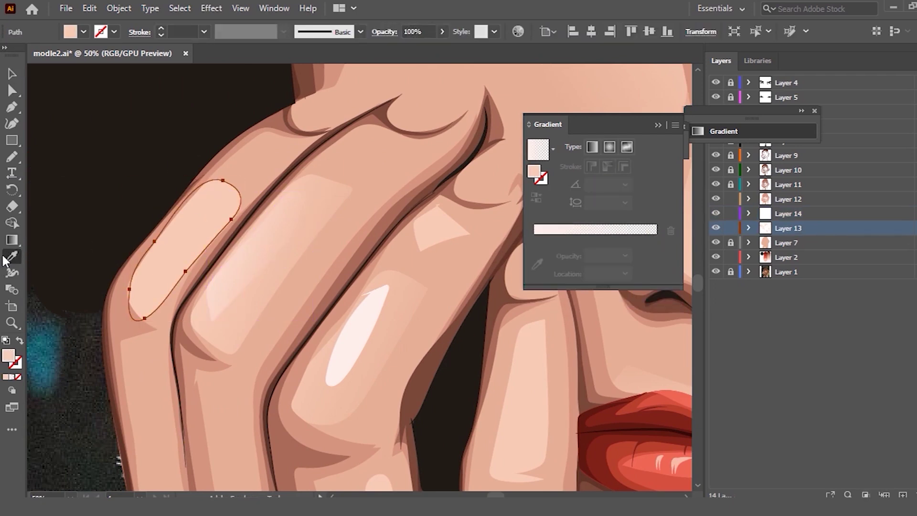
pyautogui.click(299, 241)
pyautogui.click(12, 240)
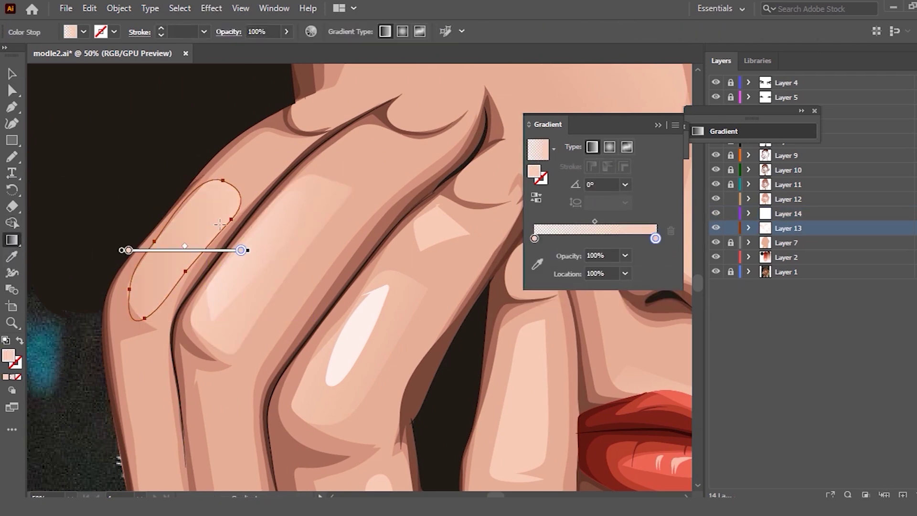
pyautogui.moveTo(222, 224); pyautogui.dragTo(158, 199)
# Step: Reselect the left finger highlight and re-angle its gradient across the finger
pyautogui.click(12, 73)
pyautogui.click(147, 143)
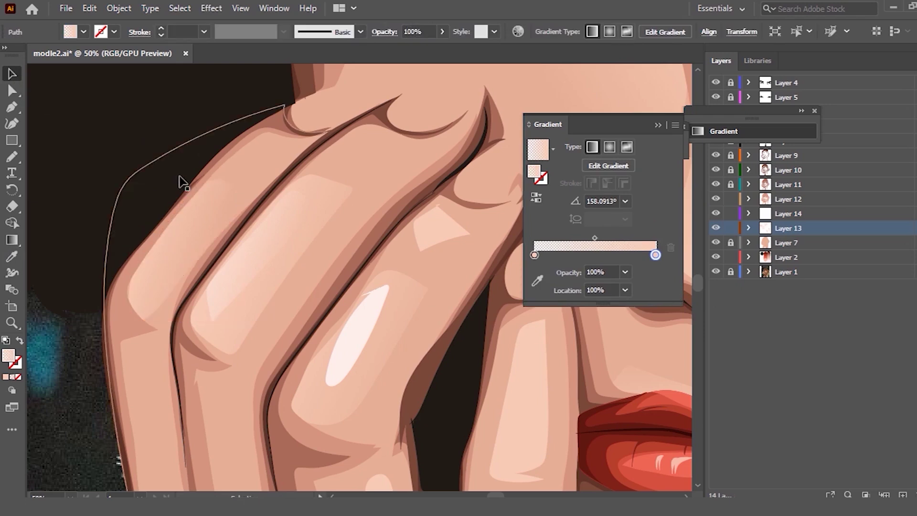
pyautogui.scroll(-1, 164, 205)
pyautogui.scroll(1, 174, 215)
pyautogui.click(175, 218)
pyautogui.press('g')
pyautogui.moveTo(143, 213); pyautogui.dragTo(221, 242)
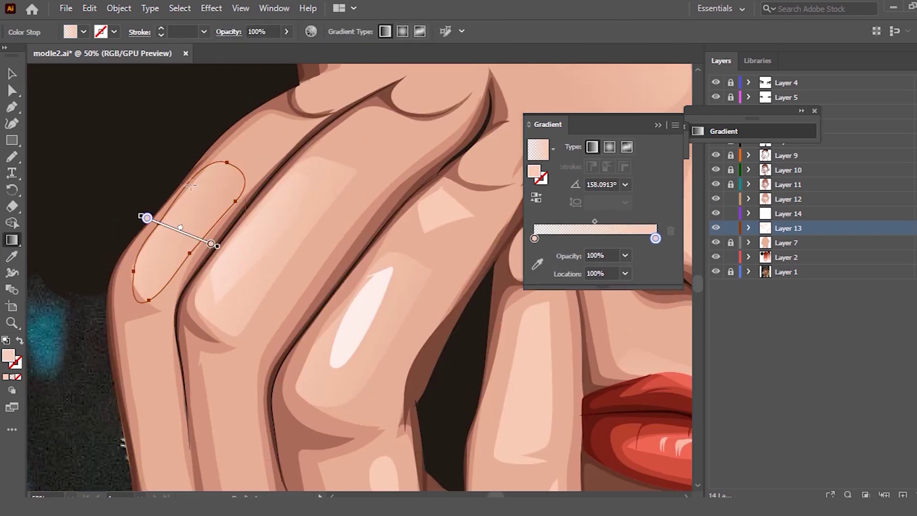
pyautogui.moveTo(180, 180); pyautogui.dragTo(223, 190)
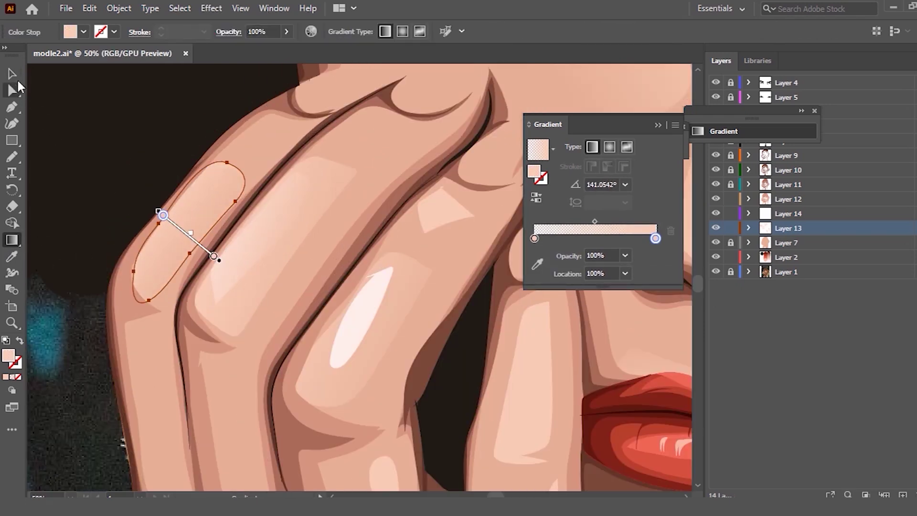
pyautogui.click(12, 73)
pyautogui.scroll(-1, 334, 184)
pyautogui.scroll(1, 348, 217)
pyautogui.click(349, 217)
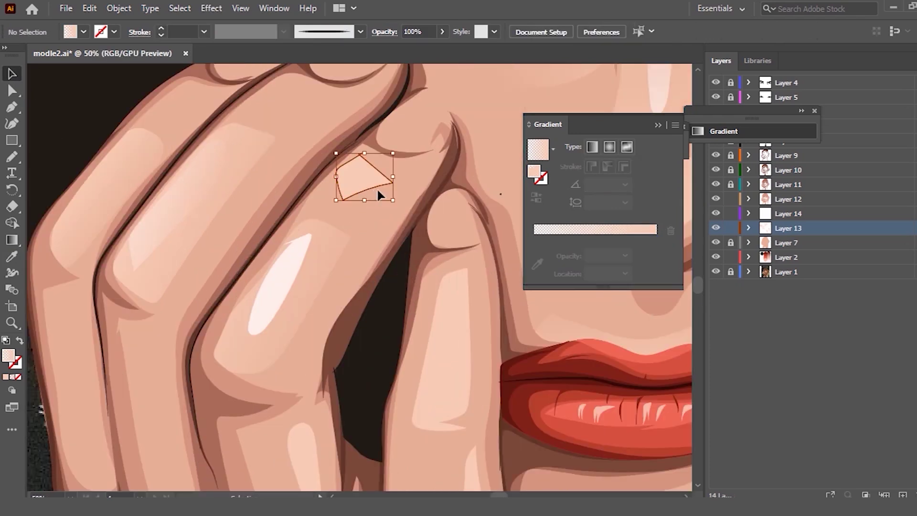
# Step: Rotate the small knuckle diamond highlight and give it a reversed finger-highlight gradient
pyautogui.moveTo(396, 203); pyautogui.dragTo(427, 168)
pyautogui.click(8, 261)
pyautogui.click(132, 195)
pyautogui.click(12, 240)
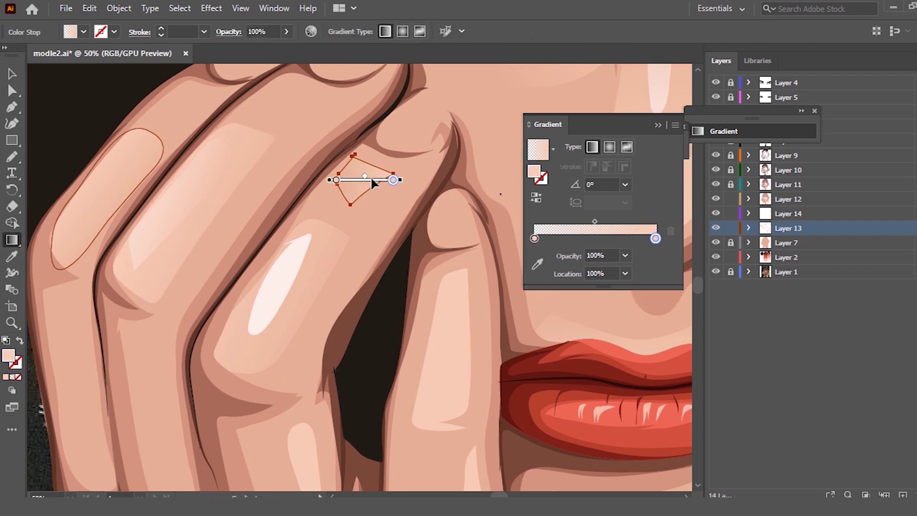
pyautogui.moveTo(399, 166); pyautogui.dragTo(360, 158)
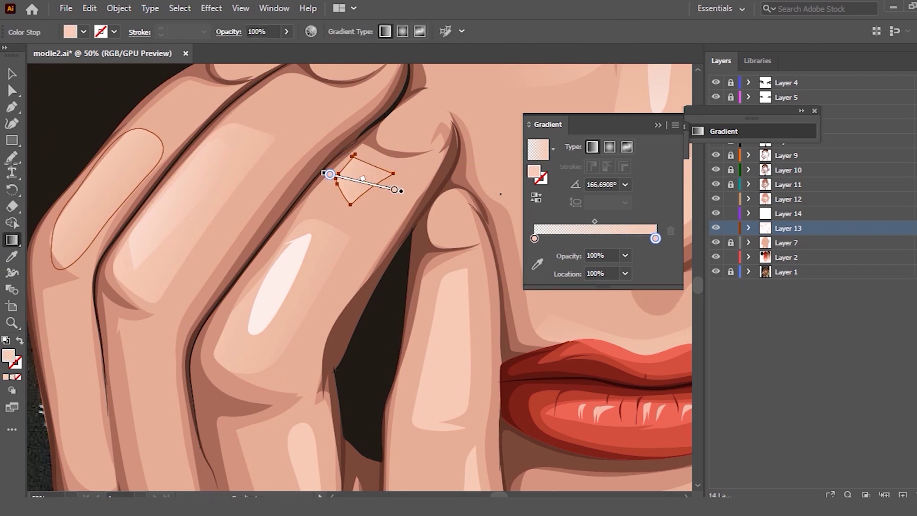
pyautogui.click(11, 74)
# Step: Copy the gradient onto the long lower finger highlight, running from fingertip down the finger
pyautogui.click(437, 337)
pyautogui.press('i')
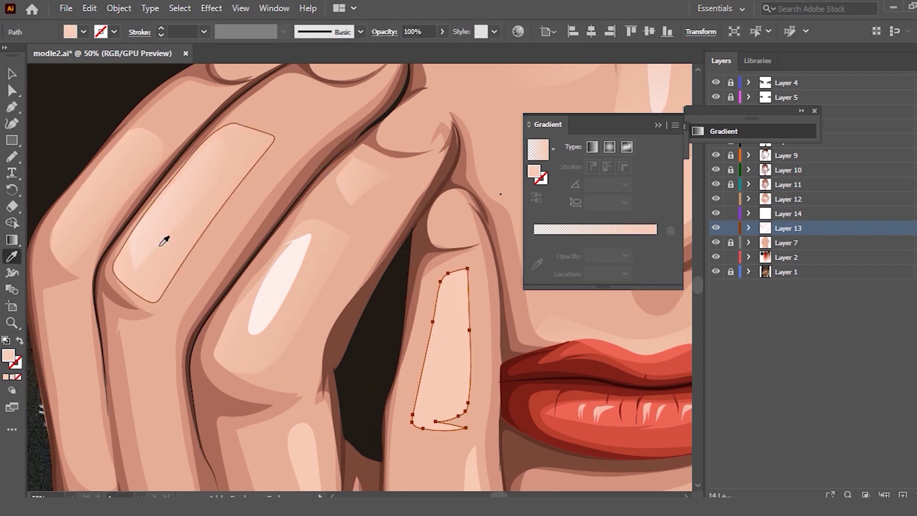
pyautogui.click(234, 186)
pyautogui.click(12, 240)
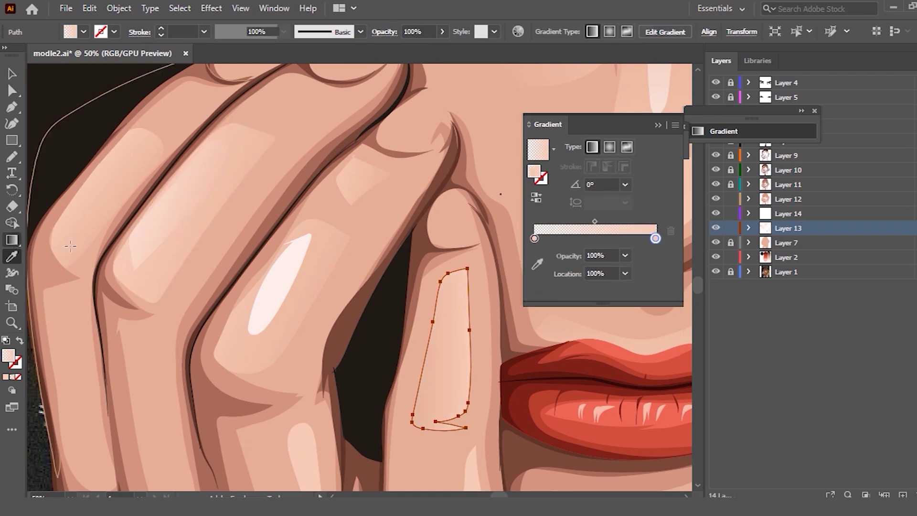
pyautogui.moveTo(467, 260); pyautogui.dragTo(490, 460)
pyautogui.moveTo(437, 236)
pyautogui.mouseDown()
pyautogui.moveTo(470, 234)
pyautogui.moveTo(410, 467)
pyautogui.mouseUp()
pyautogui.moveTo(473, 234); pyautogui.dragTo(427, 487)
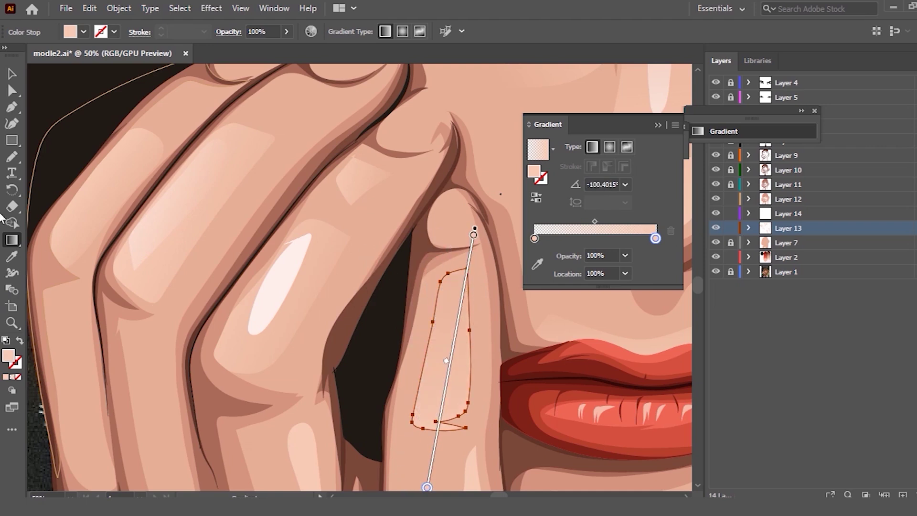
# Step: Tilt the small white finger highlight and nudge it slightly lower
pyautogui.click(10, 74)
pyautogui.hotkey('ctrl', '-')
pyautogui.click(280, 261)
pyautogui.hotkey('ctrl', '+')
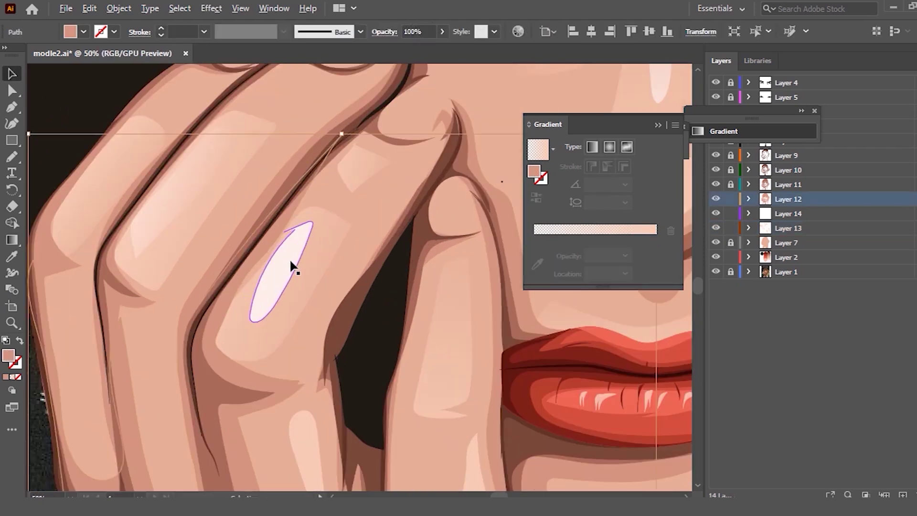
pyautogui.click(290, 262)
pyautogui.moveTo(316, 213)
pyautogui.mouseDown()
pyautogui.moveTo(321, 218)
pyautogui.moveTo(295, 239)
pyautogui.mouseUp()
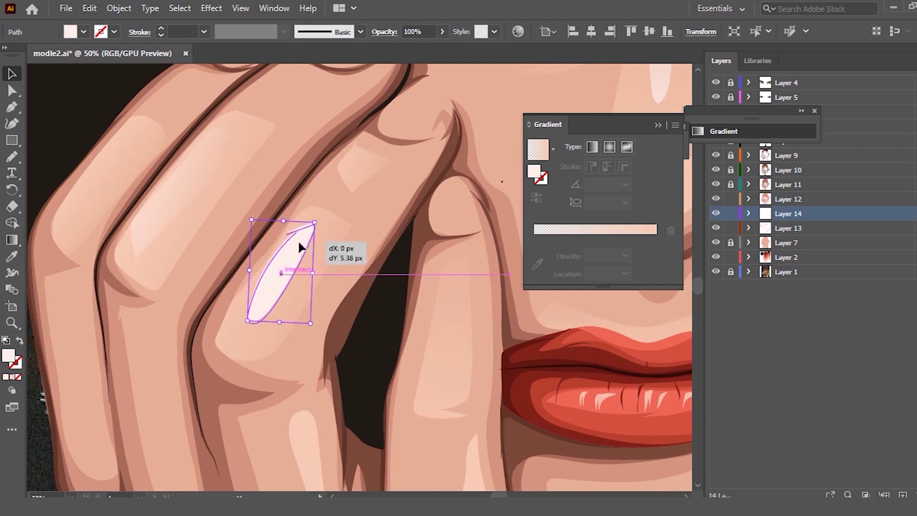
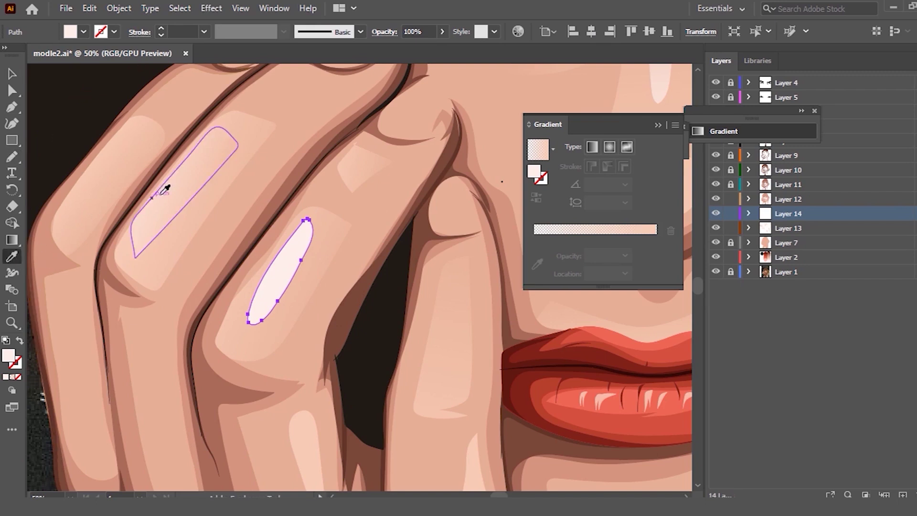
# Step: Give the finger ellipse a diagonal linear gradient that fades to transparent
pyautogui.click(12, 240)
pyautogui.moveTo(317, 264); pyautogui.dragTo(325, 244)
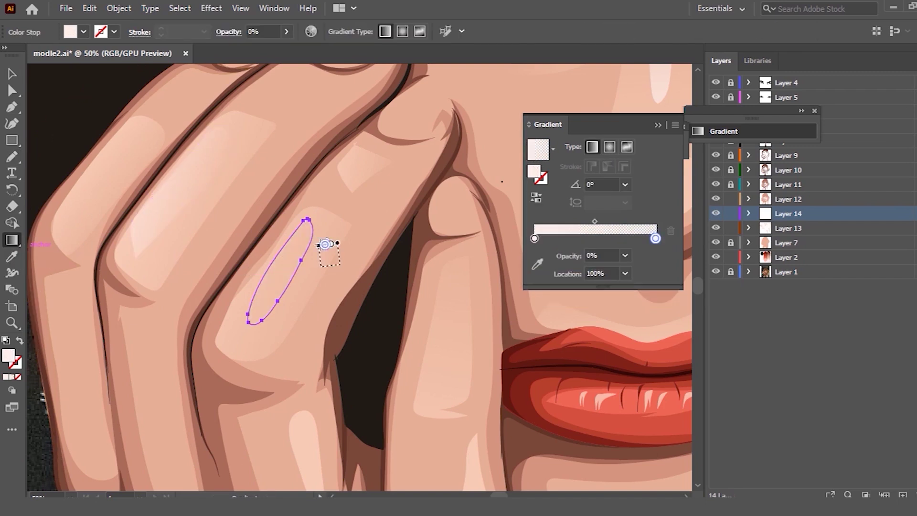
pyautogui.moveTo(224, 340)
pyautogui.mouseDown()
pyautogui.moveTo(282, 205)
pyautogui.moveTo(262, 218)
pyautogui.mouseUp()
pyautogui.press('v')
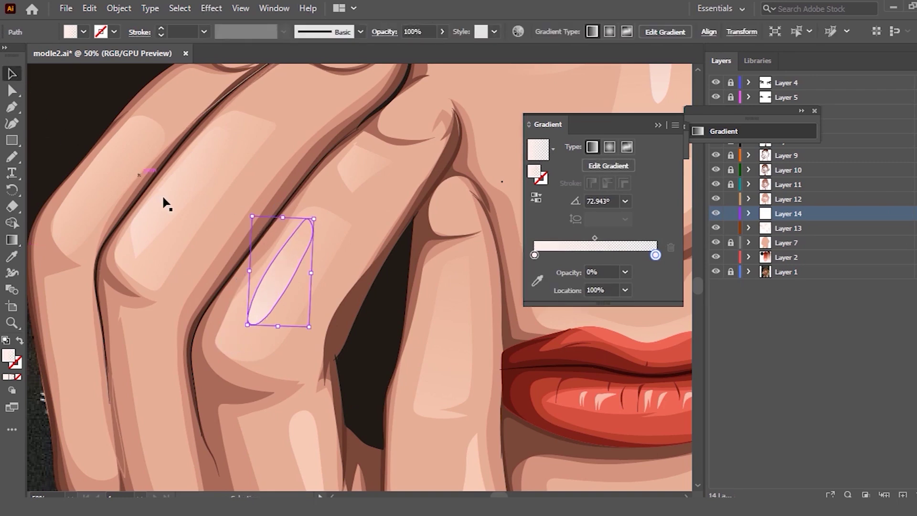
# Step: Fill the crescent highlight beside the chin with a linear gradient angled up-right
pyautogui.scroll(-3, 246, 248)
pyautogui.scroll(-1, 266, 262)
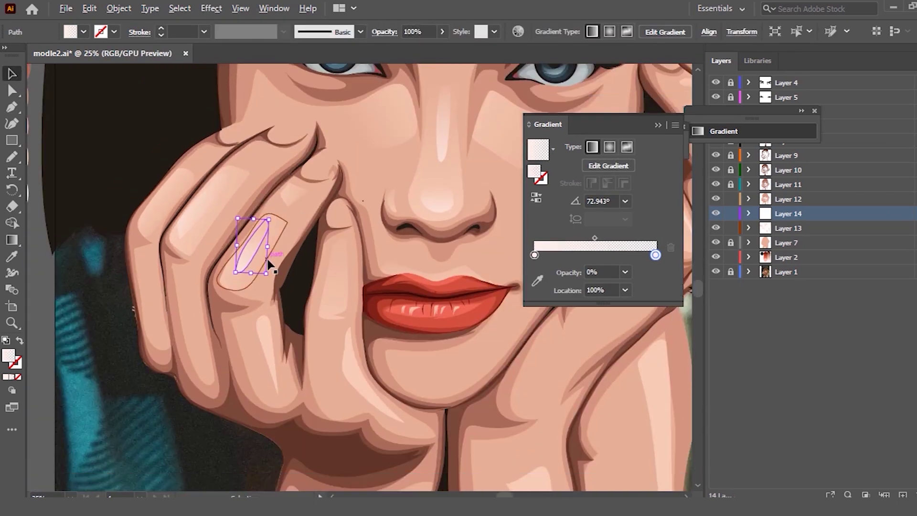
pyautogui.scroll(1, 333, 346)
pyautogui.hotkey('ctrl', 'shift', 'a')
pyautogui.click(340, 328)
pyautogui.scroll(1, 340, 328)
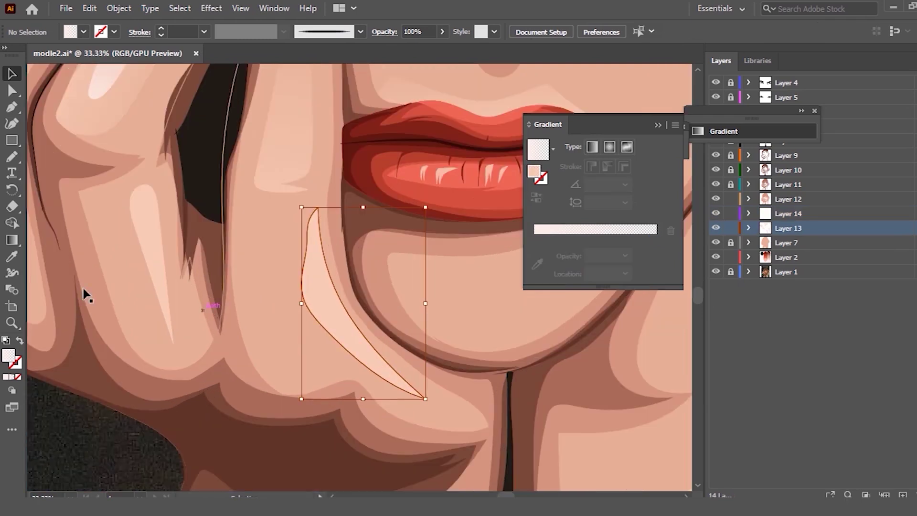
pyautogui.press('.')
pyautogui.click(12, 240)
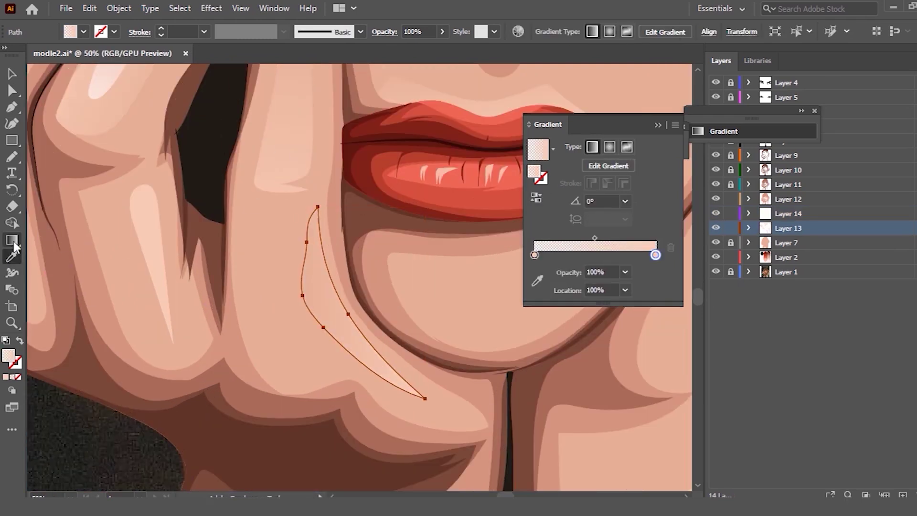
pyautogui.moveTo(308, 324); pyautogui.dragTo(377, 282)
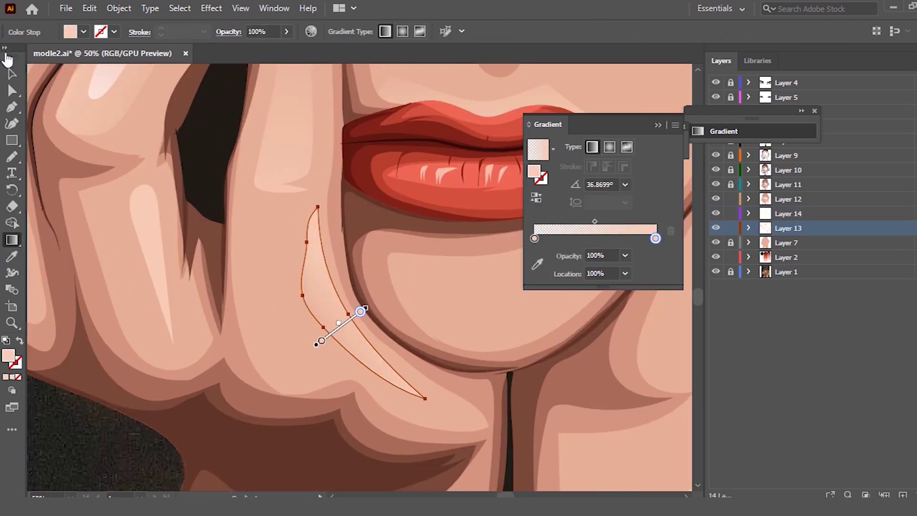
pyautogui.click(11, 71)
# Step: Run a linear gradient along the length of the teardrop highlight on the hand
pyautogui.click(149, 258)
pyautogui.click(12, 240)
pyautogui.moveTo(208, 343); pyautogui.dragTo(159, 187)
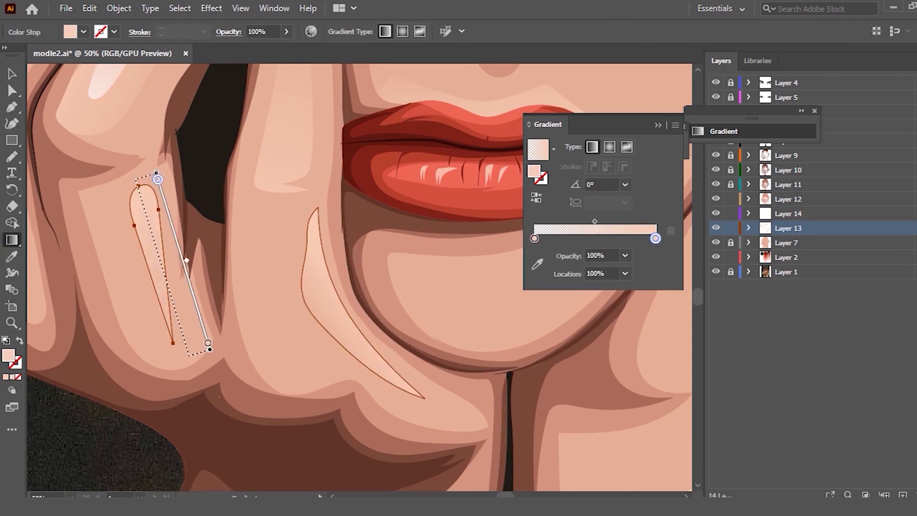
pyautogui.hotkey('ctrl', '-')
pyautogui.hotkey('ctrl', '-')
pyautogui.hotkey('ctrl', '-')
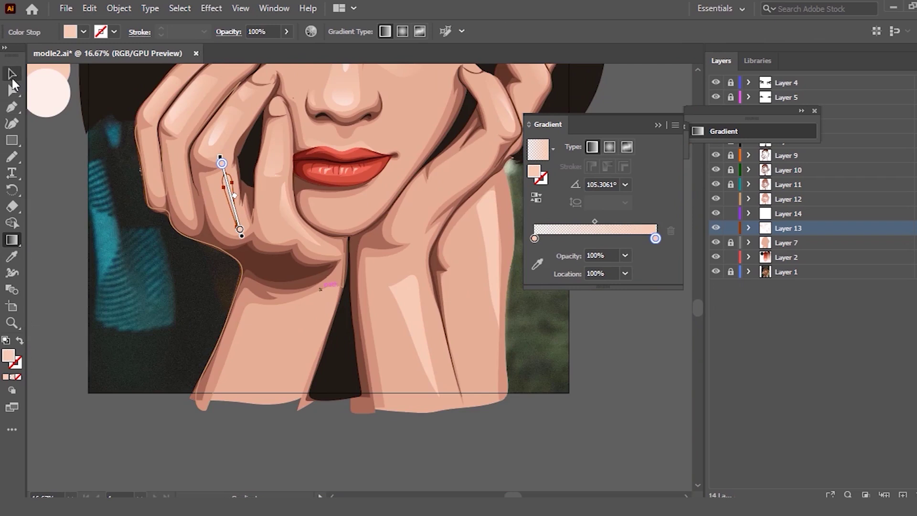
pyautogui.click(12, 74)
pyautogui.scroll(1, 411, 282)
pyautogui.click(409, 316)
# Step: Eyedrop the teardrop's gradient onto the forearm highlight, running it top to bottom
pyautogui.press('i')
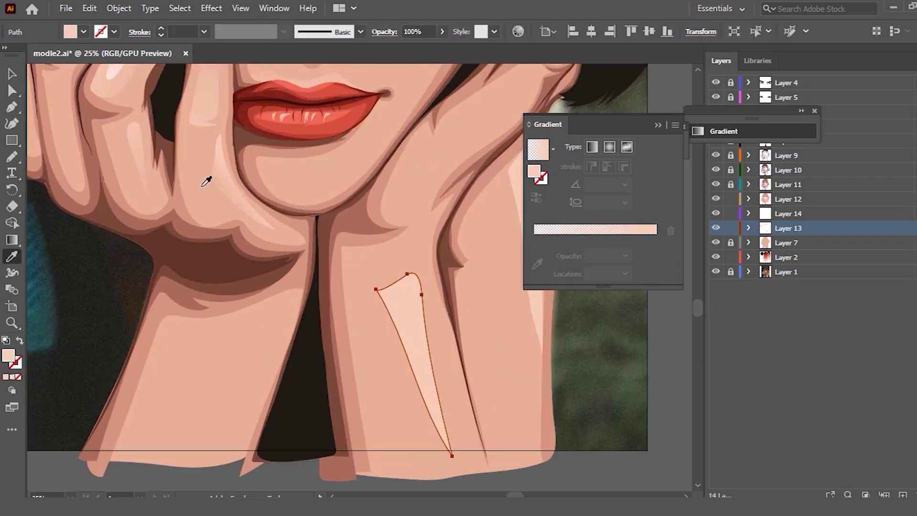
pyautogui.click(202, 191)
pyautogui.scroll(-1, 368, 341)
pyautogui.press('g')
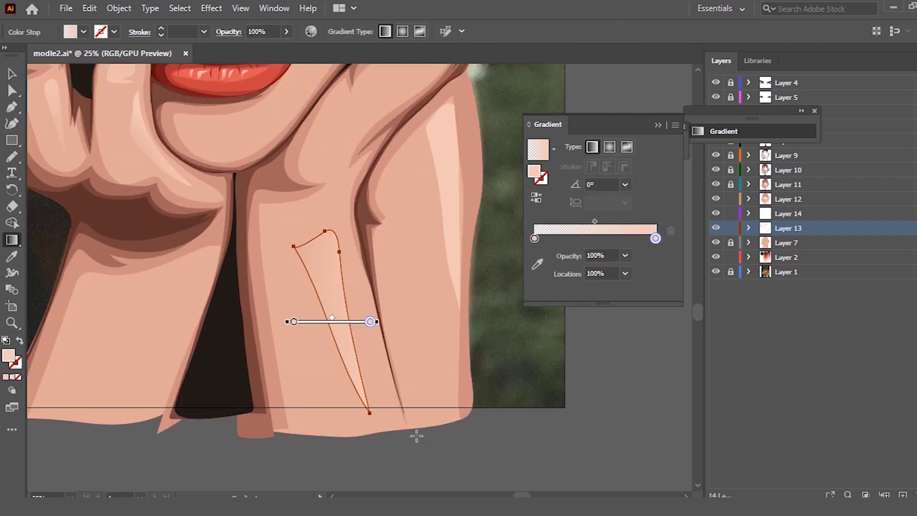
pyautogui.moveTo(416, 436); pyautogui.dragTo(382, 246)
pyautogui.moveTo(322, 189); pyautogui.dragTo(352, 395)
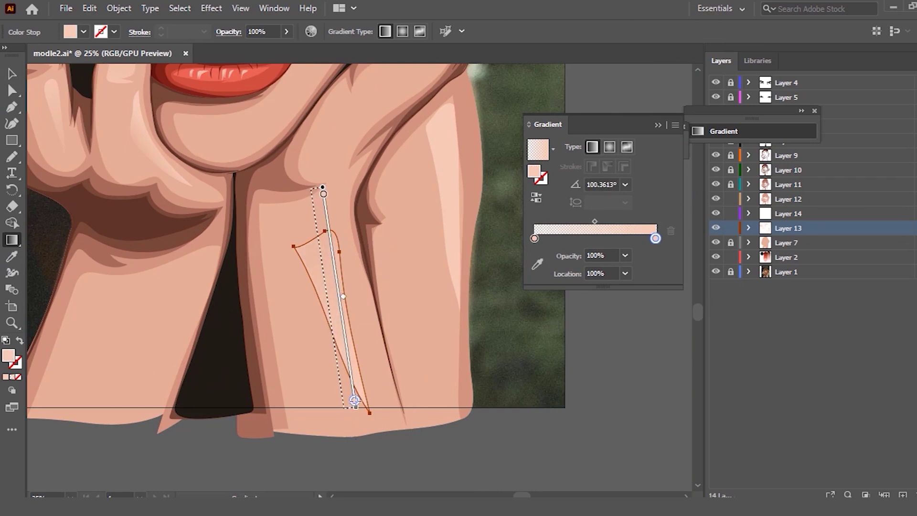
# Step: Redraw the forearm highlight's edges with the Pencil into a smoother, wider curve
pyautogui.press('n')
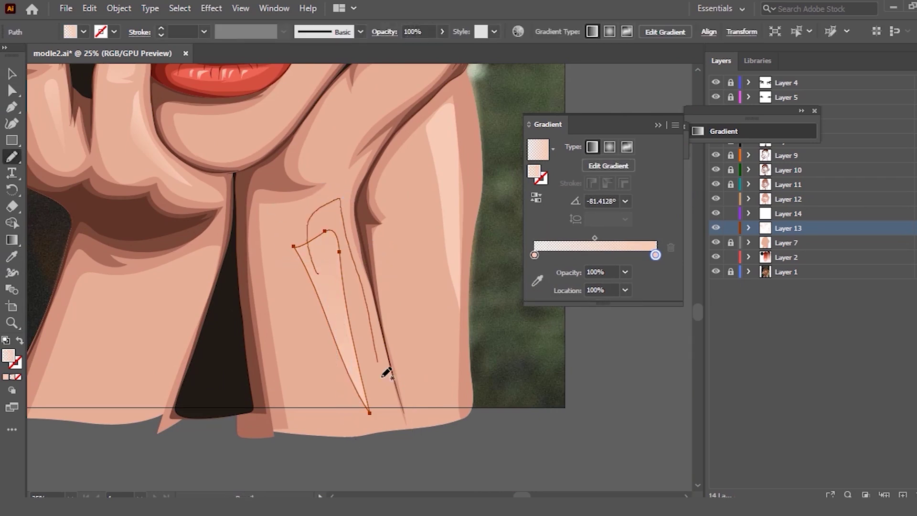
pyautogui.moveTo(371, 389); pyautogui.dragTo(340, 253)
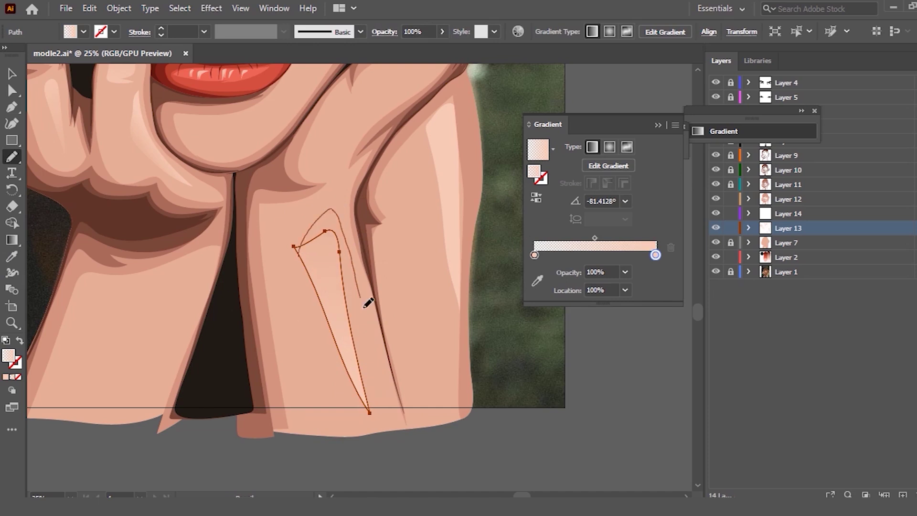
pyautogui.moveTo(382, 420); pyautogui.dragTo(359, 388)
pyautogui.scroll(-2, 356, 262)
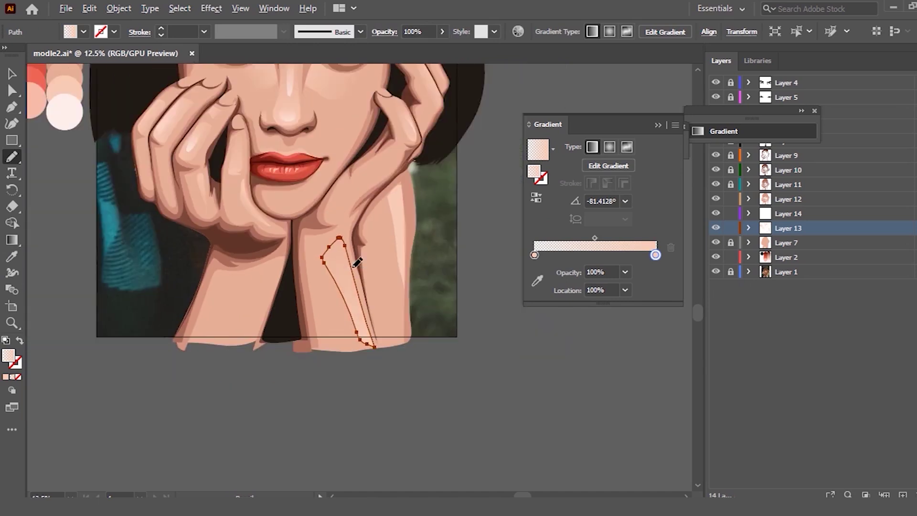
pyautogui.scroll(2, 210, 226)
# Step: Copy the gradient fill onto the long highlight along the forearm's outer edge
pyautogui.click(10, 76)
pyautogui.click(403, 144)
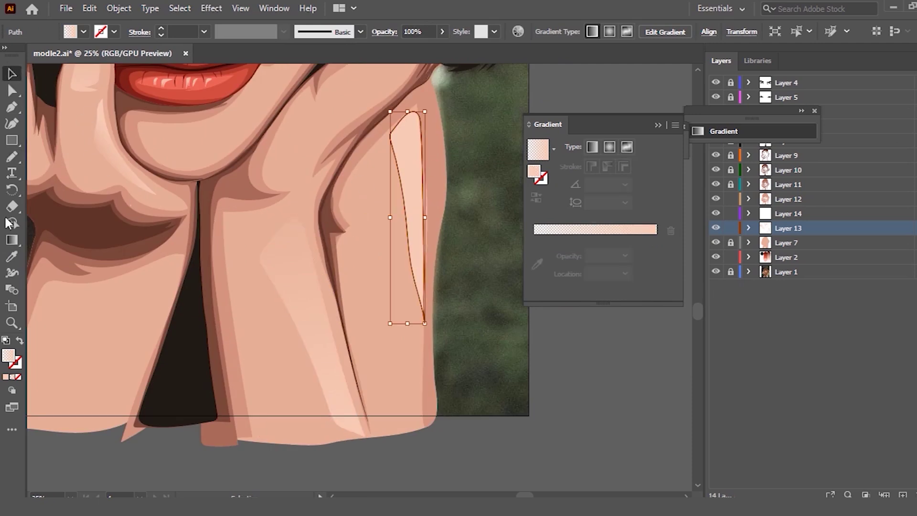
pyautogui.click(12, 257)
pyautogui.click(302, 262)
pyautogui.scroll(2, 444, 219)
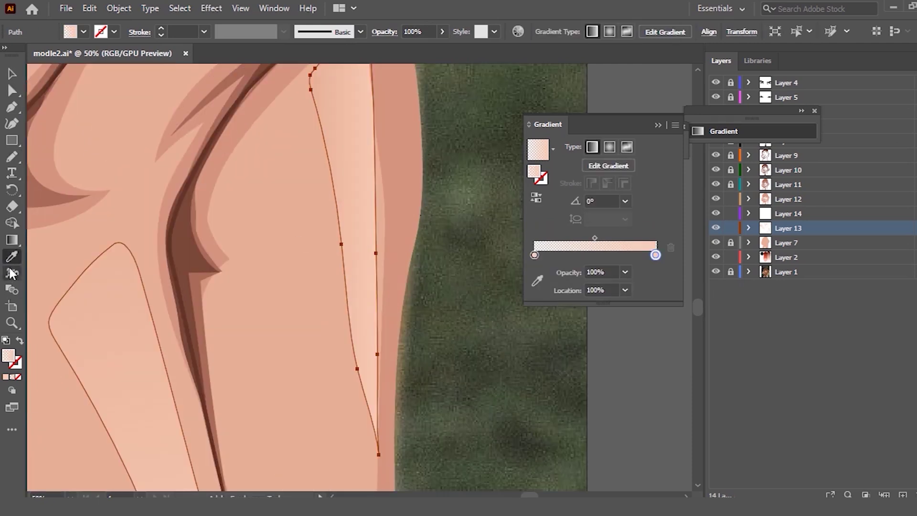
# Step: Angle the edge highlight's gradient roughly vertically, at about -83°
pyautogui.press('g')
pyautogui.moveTo(378, 468); pyautogui.dragTo(340, 55)
pyautogui.scroll(-2, 387, 117)
pyautogui.moveTo(409, 117); pyautogui.dragTo(430, 293)
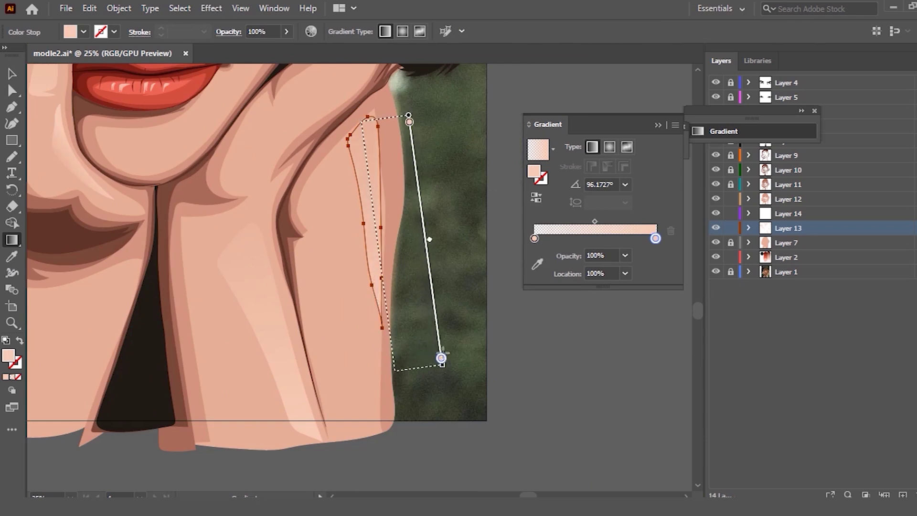
pyautogui.moveTo(419, 205); pyautogui.dragTo(372, 212)
pyautogui.click(11, 75)
pyautogui.click(440, 303)
pyautogui.scroll(-1, 253, 182)
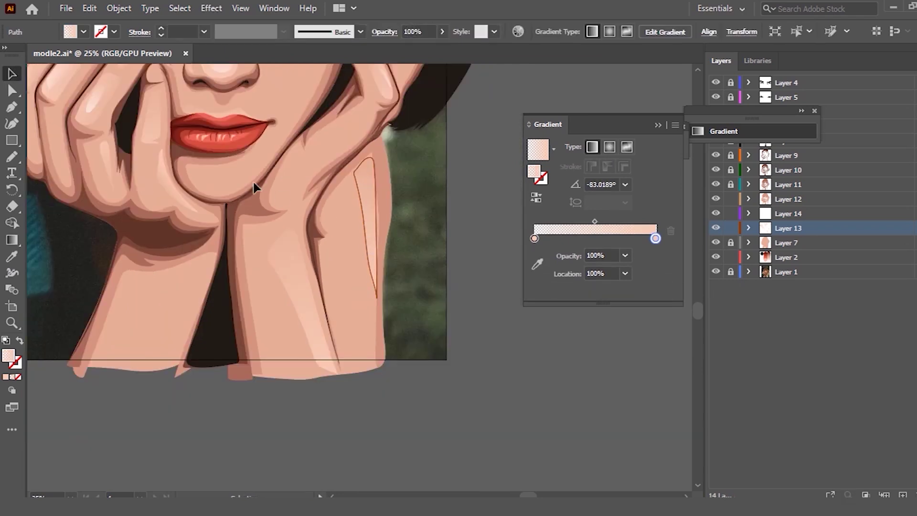
pyautogui.scroll(2, 246, 210)
pyautogui.scroll(1, 248, 210)
pyautogui.press('n')
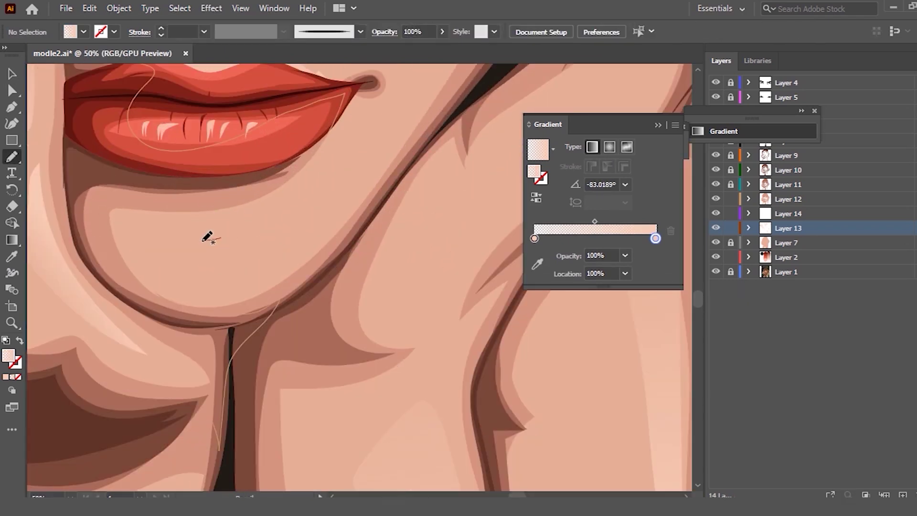
pyautogui.moveTo(219, 290); pyautogui.dragTo(225, 231)
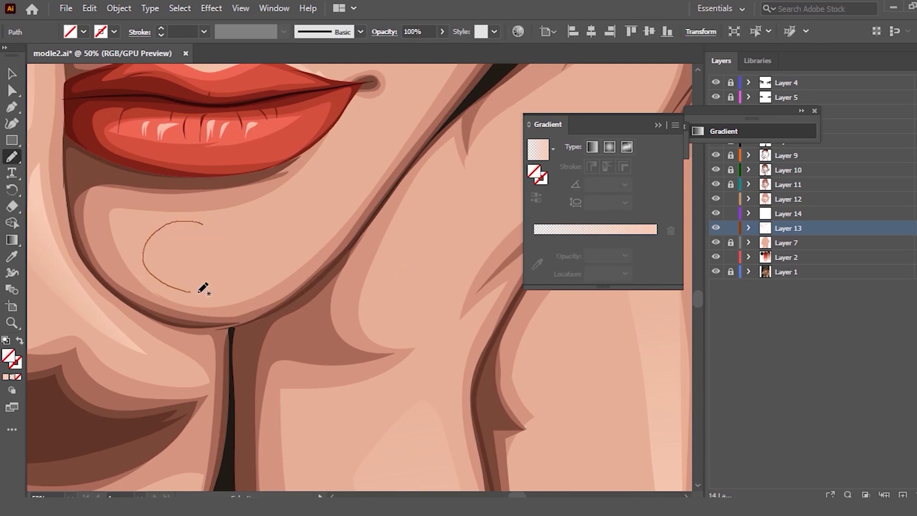
pyautogui.moveTo(185, 222); pyautogui.dragTo(190, 222)
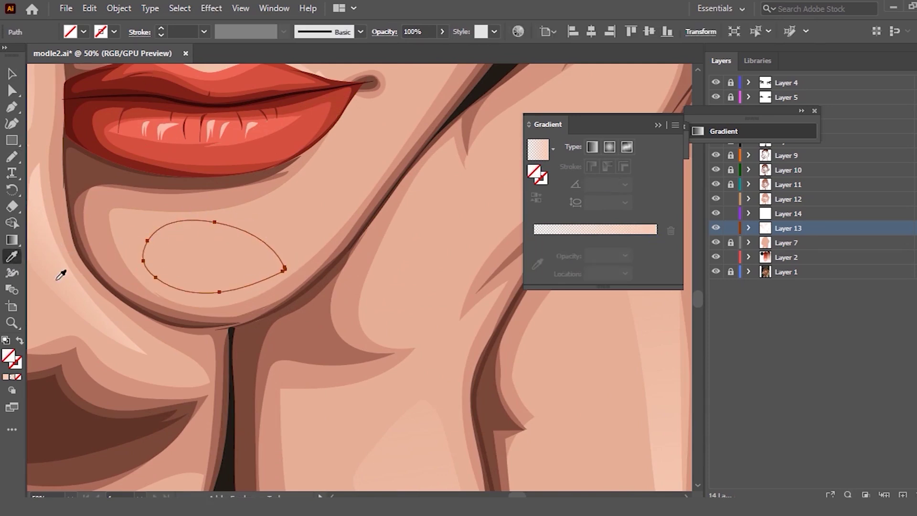
pyautogui.click(61, 275)
pyautogui.click(12, 240)
pyautogui.moveTo(119, 200); pyautogui.dragTo(249, 228)
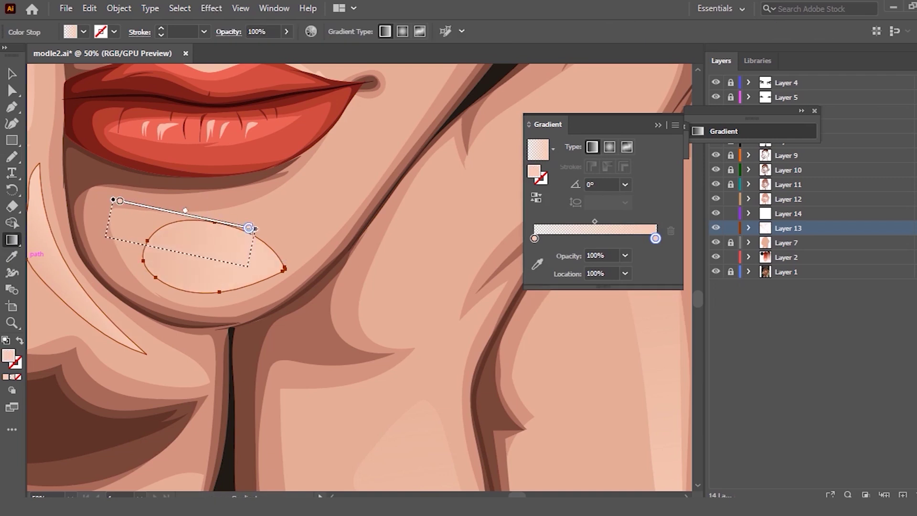
pyautogui.moveTo(312, 262); pyautogui.dragTo(102, 251)
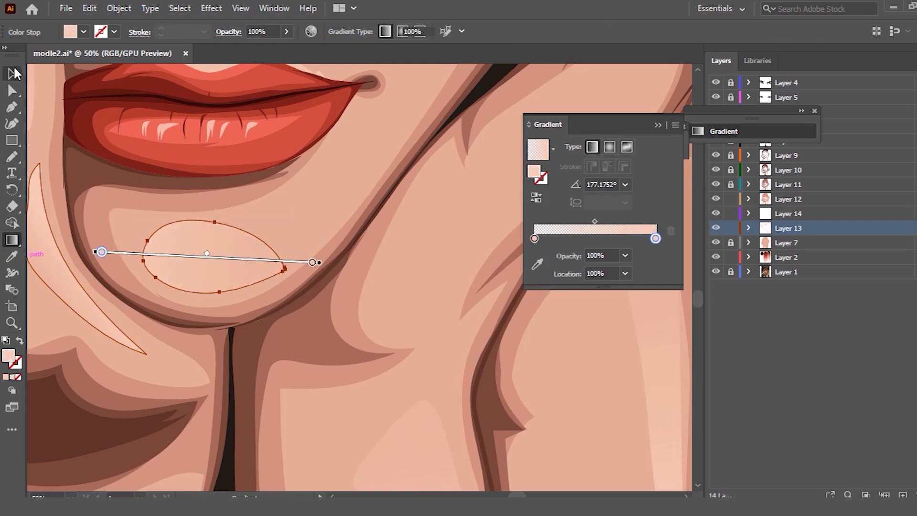
pyautogui.click(13, 73)
pyautogui.click(273, 210)
pyautogui.scroll(-3, 389, 241)
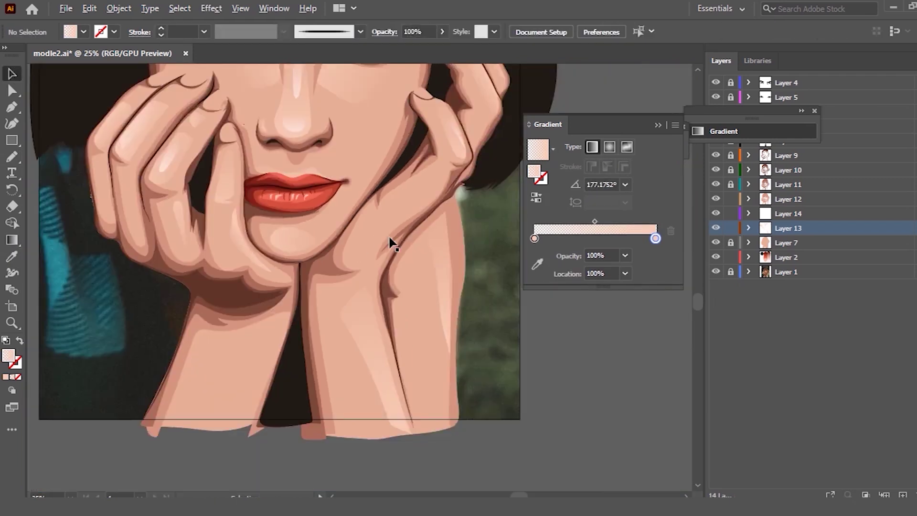
pyautogui.scroll(-1, 389, 241)
pyautogui.scroll(1, 358, 208)
pyautogui.scroll(-1, 357, 208)
pyautogui.scroll(-2, 331, 201)
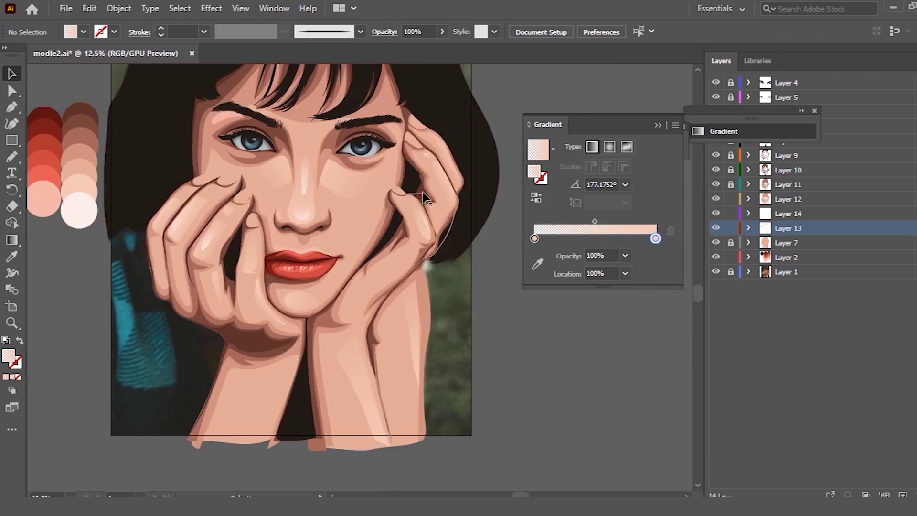
pyautogui.scroll(3, 419, 198)
pyautogui.scroll(-1, 446, 231)
pyautogui.scroll(-1, 334, 210)
pyautogui.scroll(1, 239, 181)
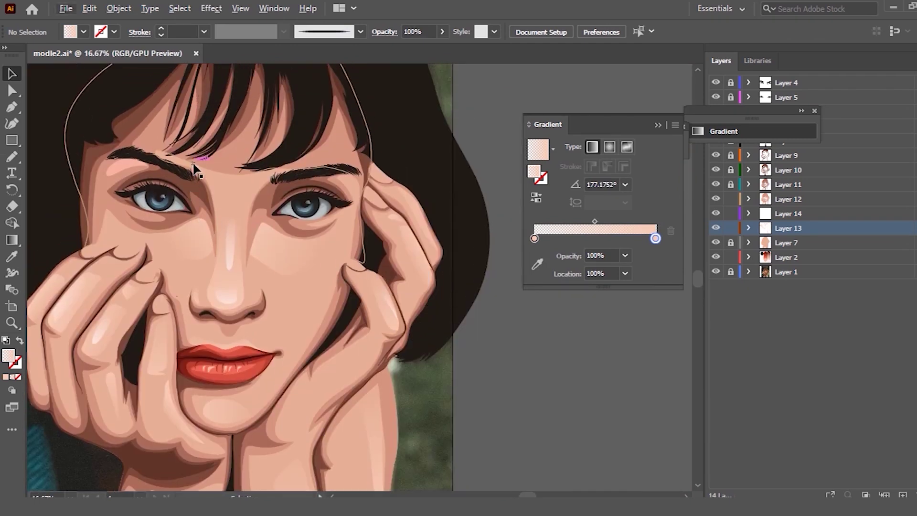
pyautogui.scroll(2, 92, 172)
pyautogui.scroll(1, 88, 190)
pyautogui.moveTo(58, 214); pyautogui.dragTo(58, 214)
# Step: Eyedrop the nose highlight's gradient onto the brow highlight, laid horizontally at -179.7°
pyautogui.press('i')
pyautogui.hotkey('ctrl', '-')
pyautogui.hotkey('ctrl', '+')
pyautogui.keyDown('ctrl'); pyautogui.click(351, 343); pyautogui.keyUp('ctrl')
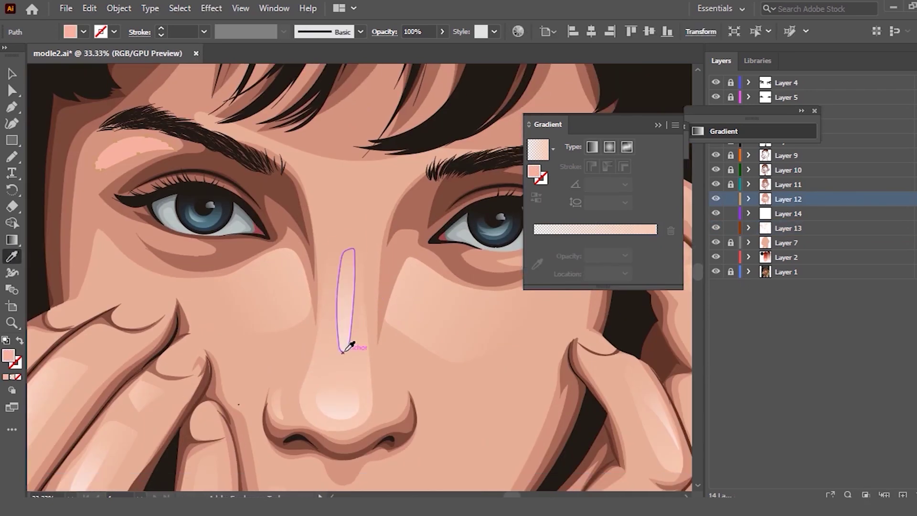
pyautogui.hotkey('ctrl', '+')
pyautogui.hotkey('ctrl', '+')
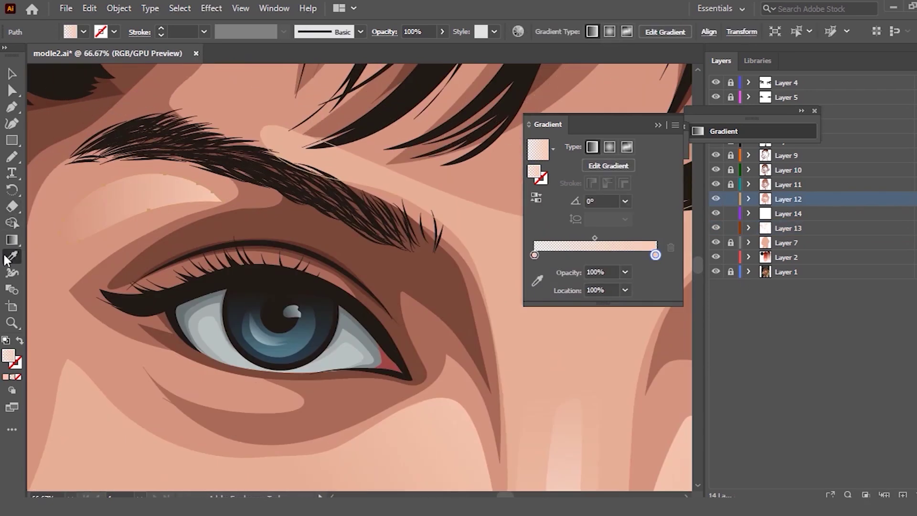
pyautogui.click(11, 240)
pyautogui.hscroll(-3, 209, 171)
pyautogui.moveTo(385, 125); pyautogui.dragTo(121, 127)
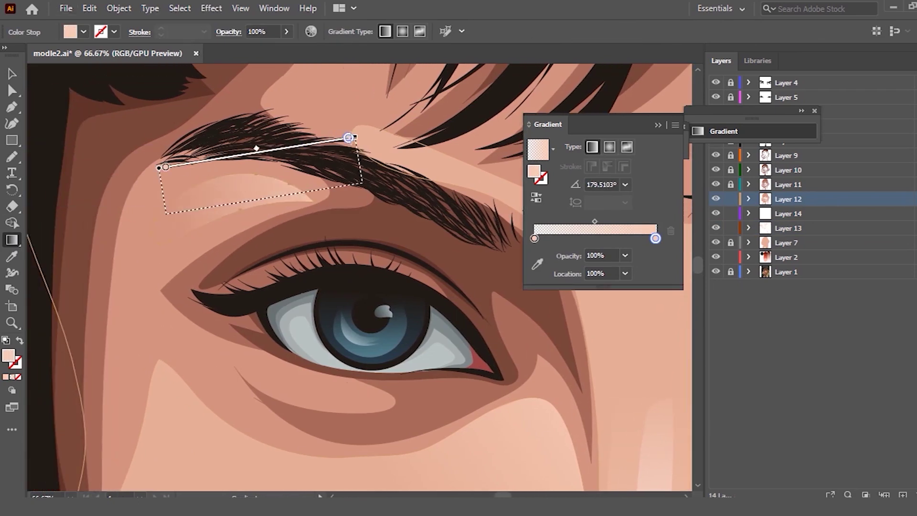
pyautogui.hotkey('ctrl', 'z')
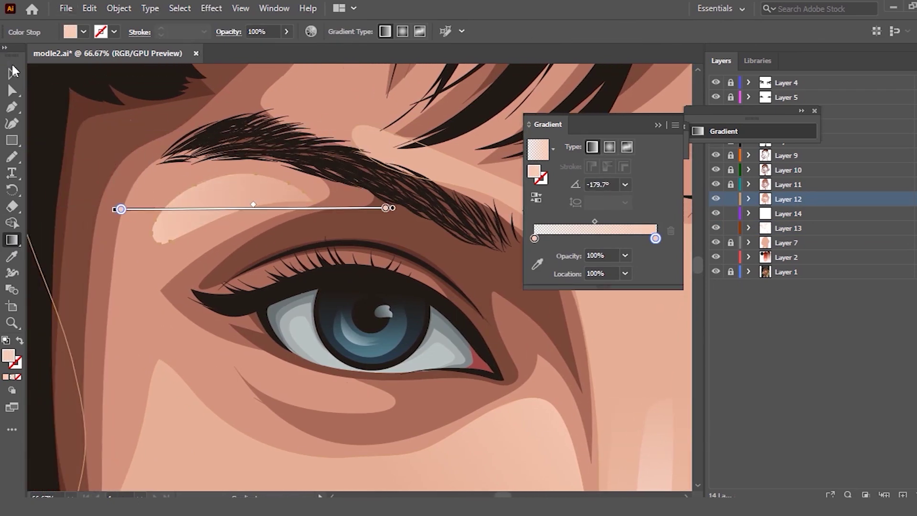
pyautogui.click(11, 73)
# Step: Deselect the brow highlight and collapse the Gradient panel
pyautogui.hotkey('ctrl', '-')
pyautogui.hotkey('ctrl', '-')
pyautogui.hotkey('ctrl', '-')
pyautogui.hotkey('ctrl', '-')
pyautogui.hotkey('ctrl', '-')
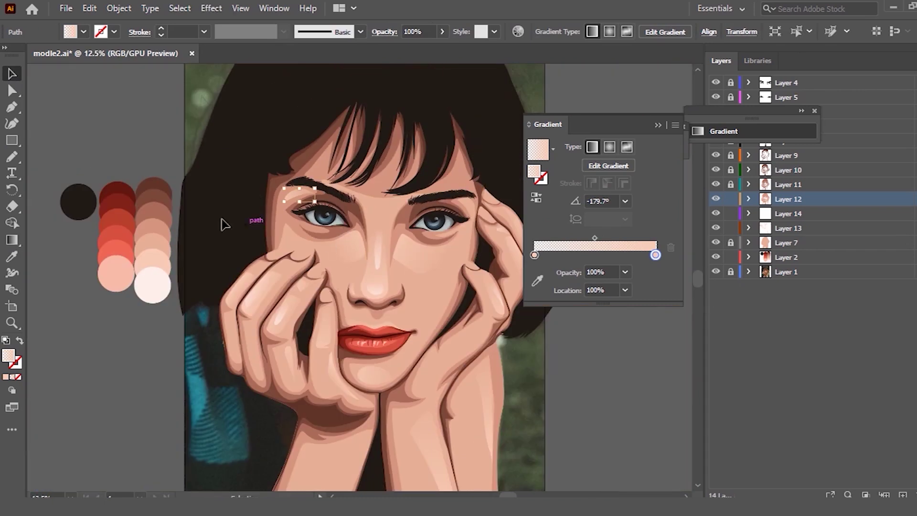
pyautogui.click(110, 165)
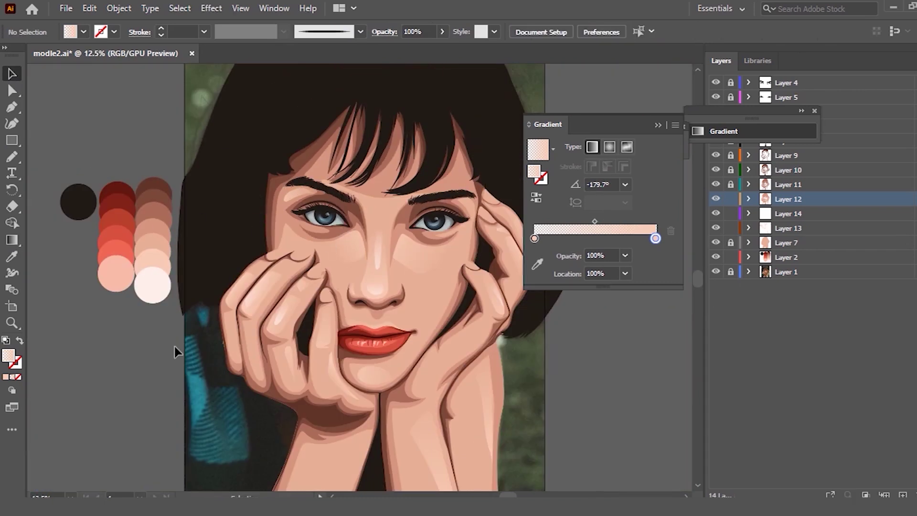
pyautogui.click(657, 124)
pyautogui.scroll(2, 303, 188)
pyautogui.scroll(2, 282, 215)
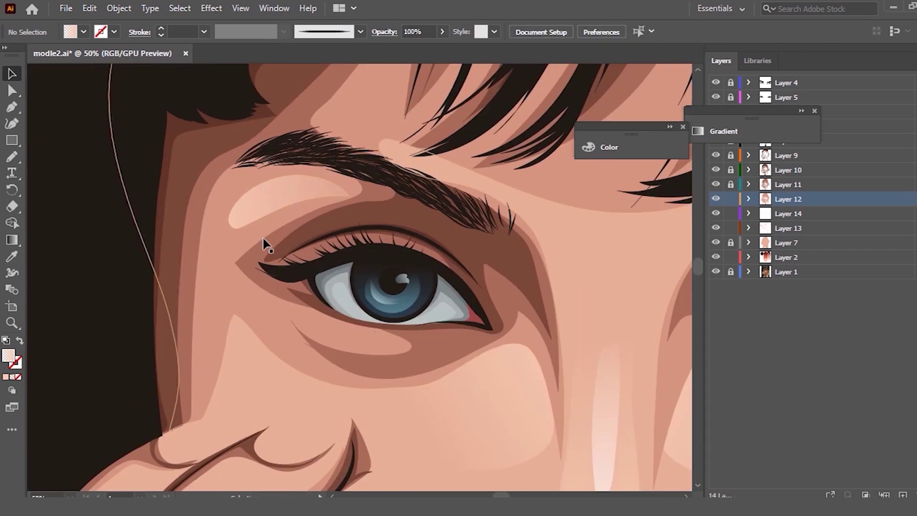
pyautogui.click(270, 241)
# Step: Erase a strip of skin under the left eyebrow
pyautogui.click(12, 207)
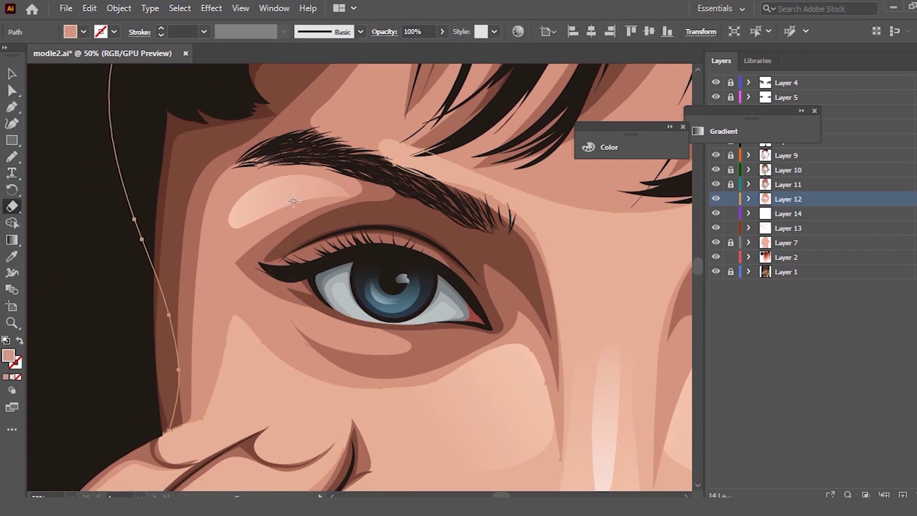
pyautogui.moveTo(368, 201)
pyautogui.mouseDown()
pyautogui.moveTo(315, 176)
pyautogui.moveTo(242, 205)
pyautogui.mouseUp()
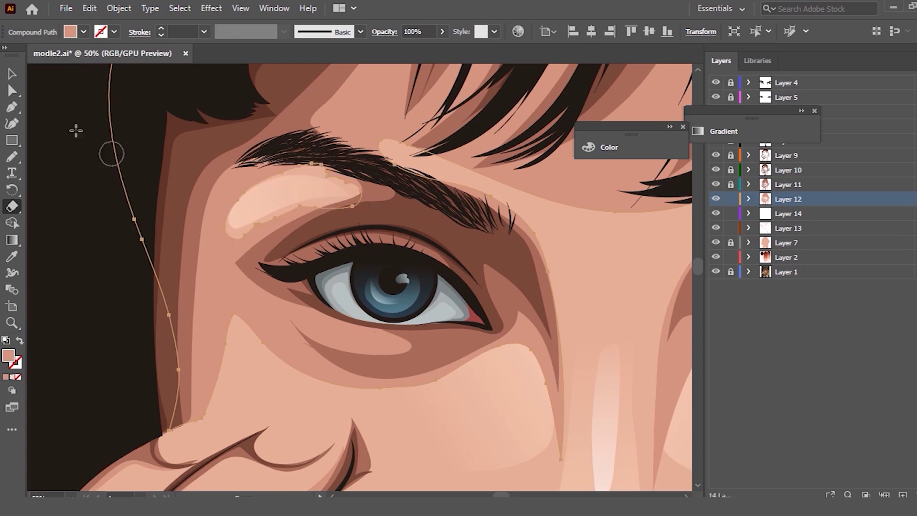
pyautogui.press('n')
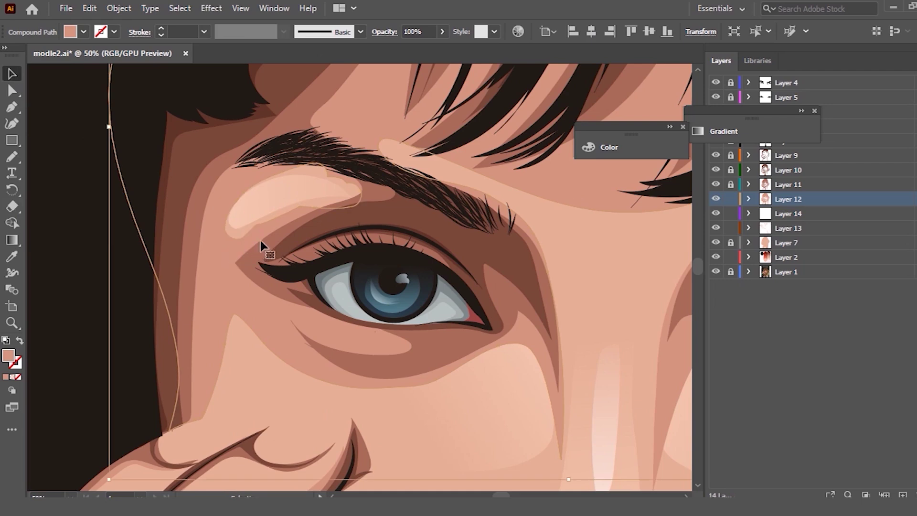
pyautogui.hotkey('ctrl', 'shift', 'a')
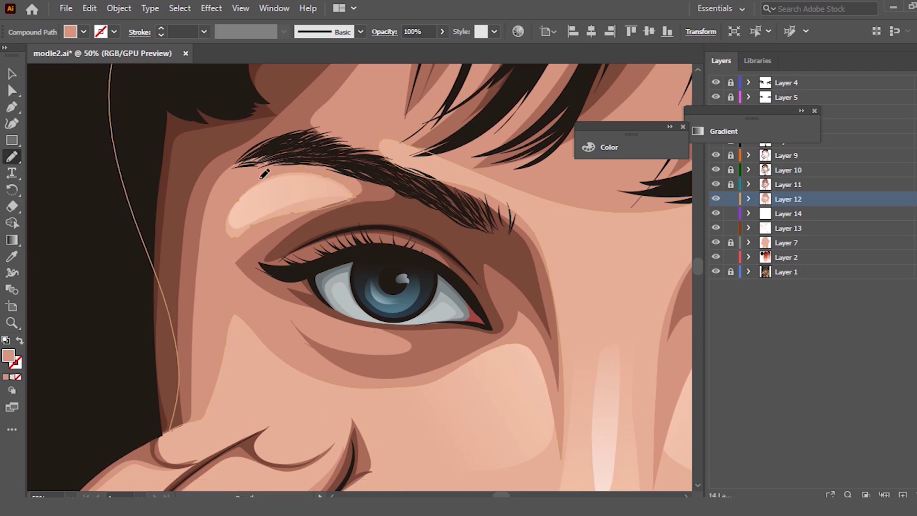
# Step: Redraw the brow highlight's edges freehand into a smoother, rounder outline
pyautogui.moveTo(353, 196); pyautogui.dragTo(359, 192)
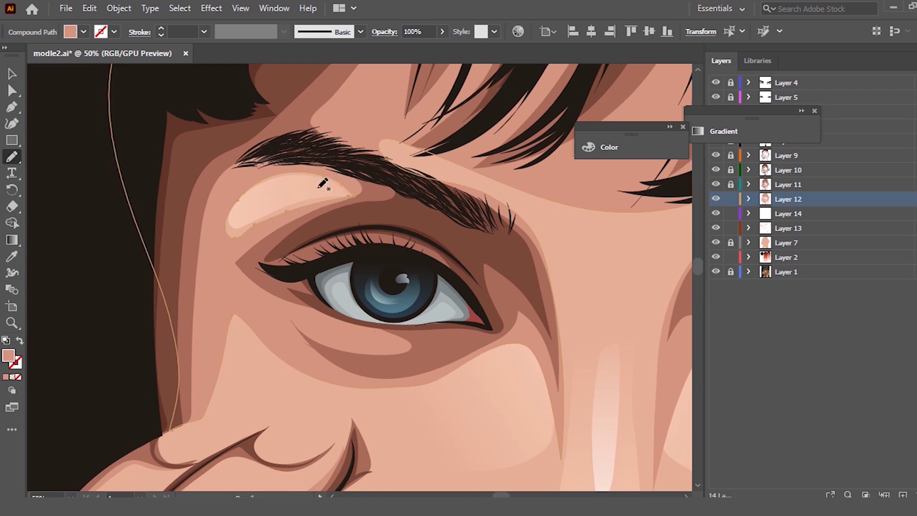
pyautogui.moveTo(247, 187); pyautogui.dragTo(280, 185)
pyautogui.moveTo(276, 225); pyautogui.dragTo(278, 216)
pyautogui.moveTo(233, 198); pyautogui.dragTo(278, 181)
pyautogui.moveTo(264, 222)
pyautogui.mouseDown()
pyautogui.moveTo(227, 233)
pyautogui.moveTo(276, 178)
pyautogui.mouseUp()
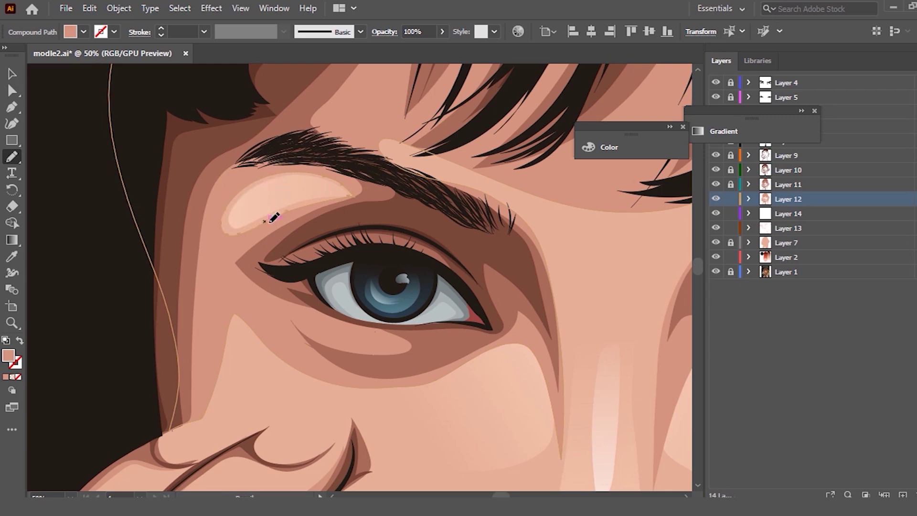
# Step: Move the brow highlight about 14 px lower
pyautogui.click(13, 74)
pyautogui.click(260, 222)
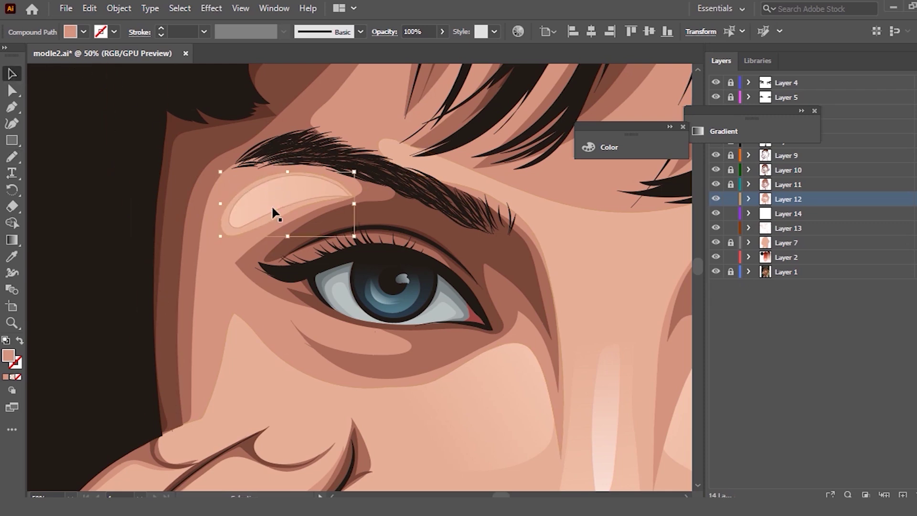
pyautogui.moveTo(270, 201)
pyautogui.mouseDown()
pyautogui.moveTo(233, 280)
pyautogui.moveTo(237, 300)
pyautogui.mouseUp()
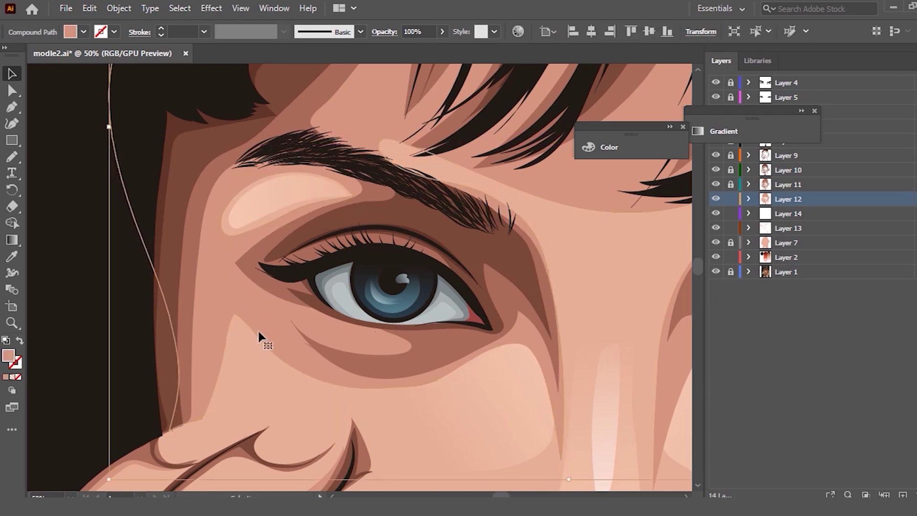
pyautogui.click(265, 348)
# Step: Fill the shadow shape around the nose with a linear gradient
pyautogui.scroll(-3, 246, 294)
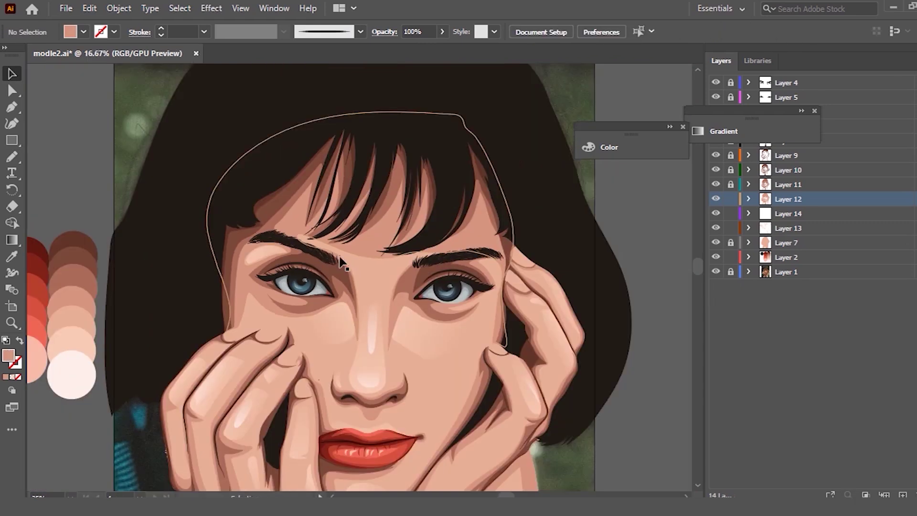
pyautogui.scroll(1, 410, 221)
pyautogui.click(407, 249)
pyautogui.scroll(-2, 407, 249)
pyautogui.click(439, 342)
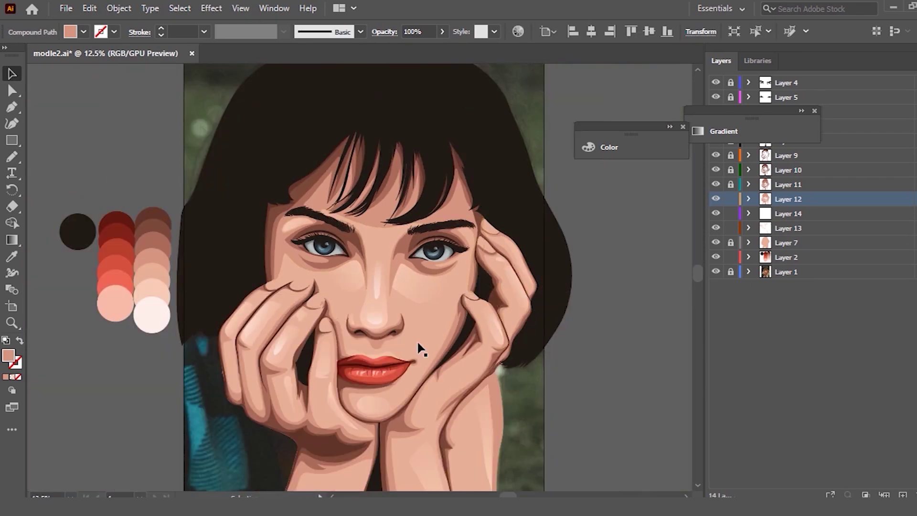
pyautogui.scroll(4, 382, 343)
pyautogui.scroll(1, 377, 347)
pyautogui.click(374, 347)
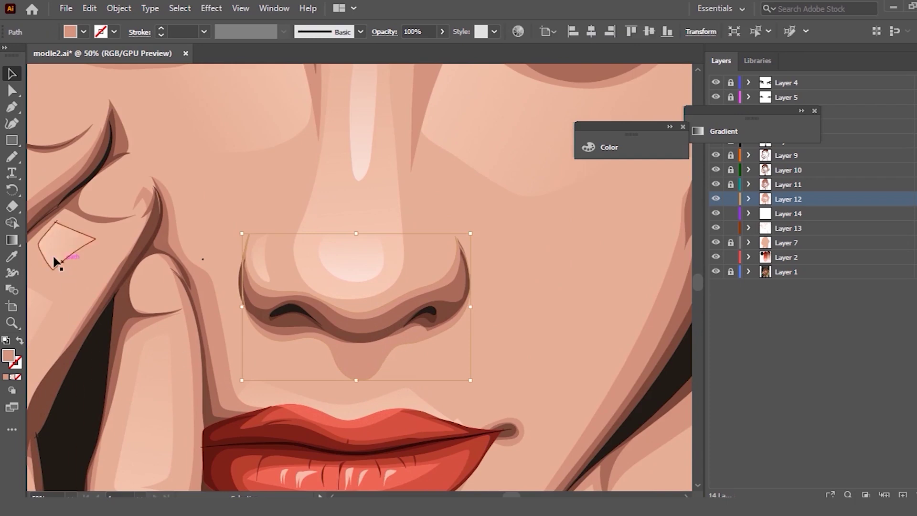
pyautogui.click(12, 240)
pyautogui.click(592, 230)
# Step: Set the right stop to a sampled darker skin tone and make the left stop fully transparent
pyautogui.click(655, 237)
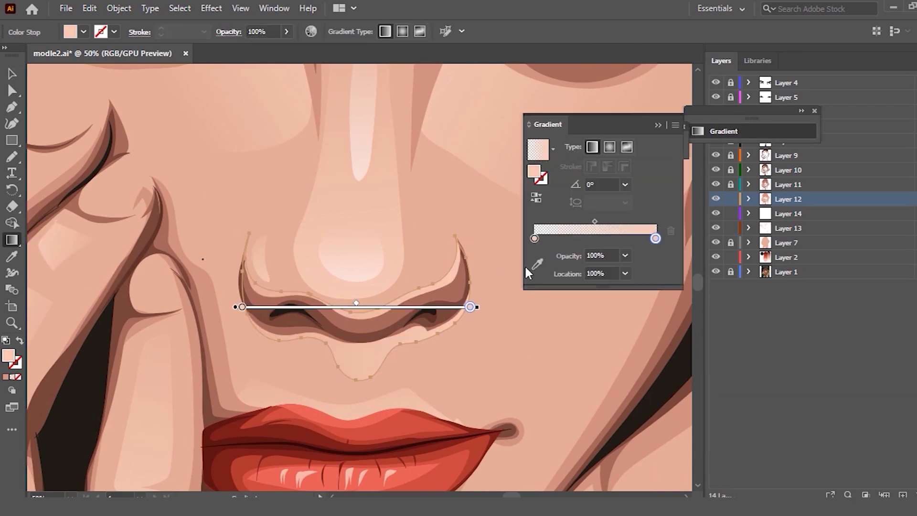
pyautogui.click(537, 263)
pyautogui.click(212, 288)
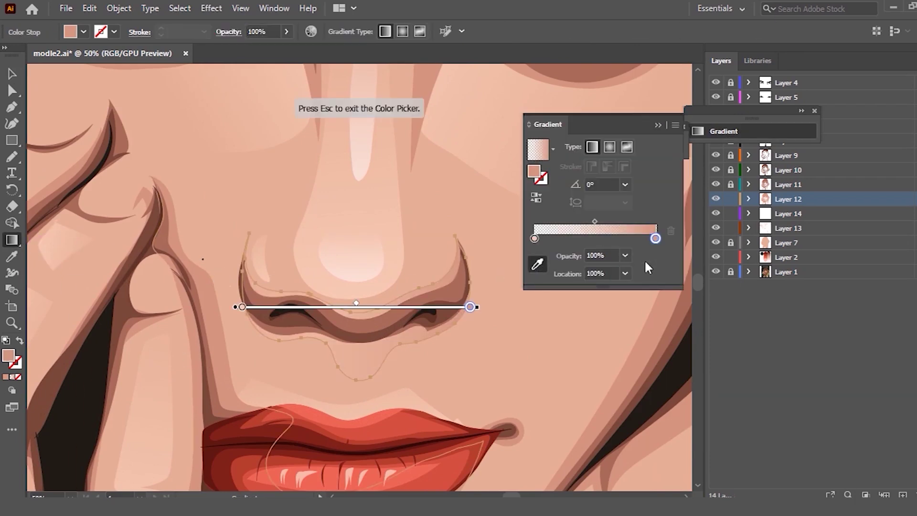
pyautogui.click(534, 238)
pyautogui.click(211, 292)
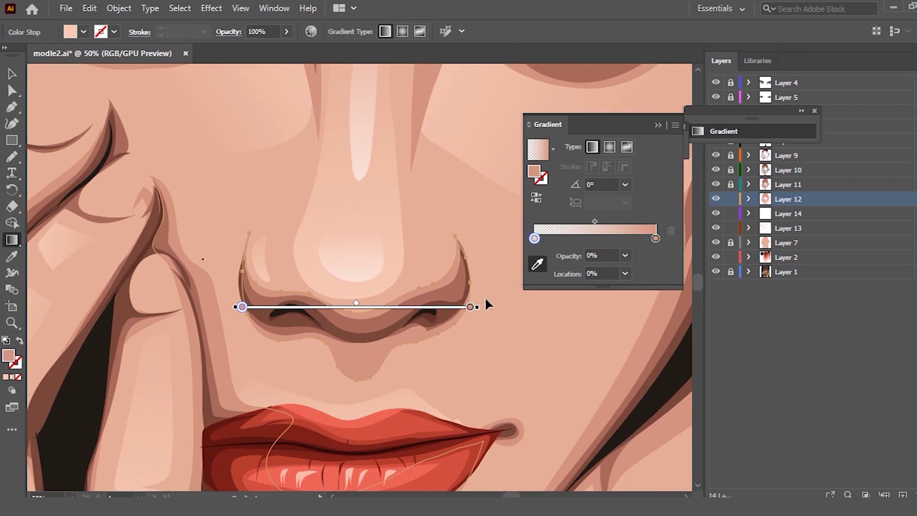
pyautogui.click(625, 256)
pyautogui.click(641, 269)
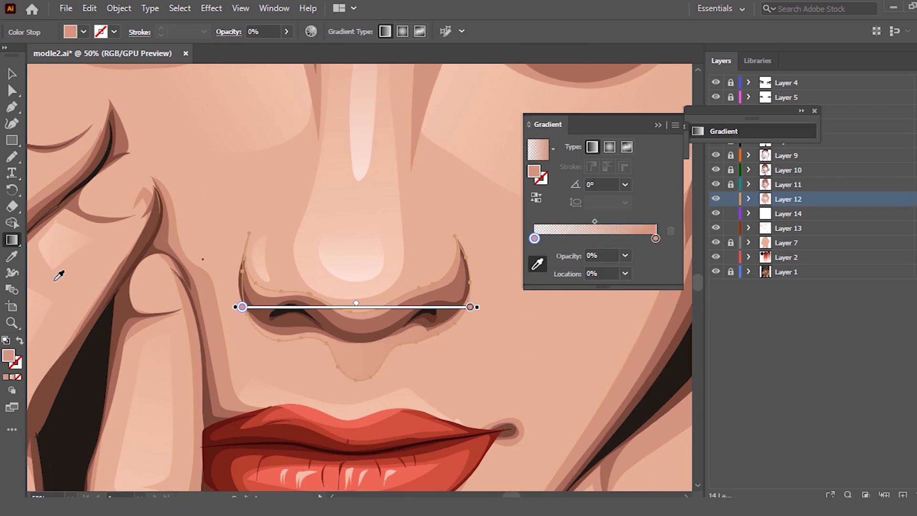
# Step: Run the nose gradient vertically at about 90.2°, then collapse the Gradient panel
pyautogui.moveTo(393, 270); pyautogui.dragTo(393, 420)
pyautogui.moveTo(370, 254); pyautogui.dragTo(370, 429)
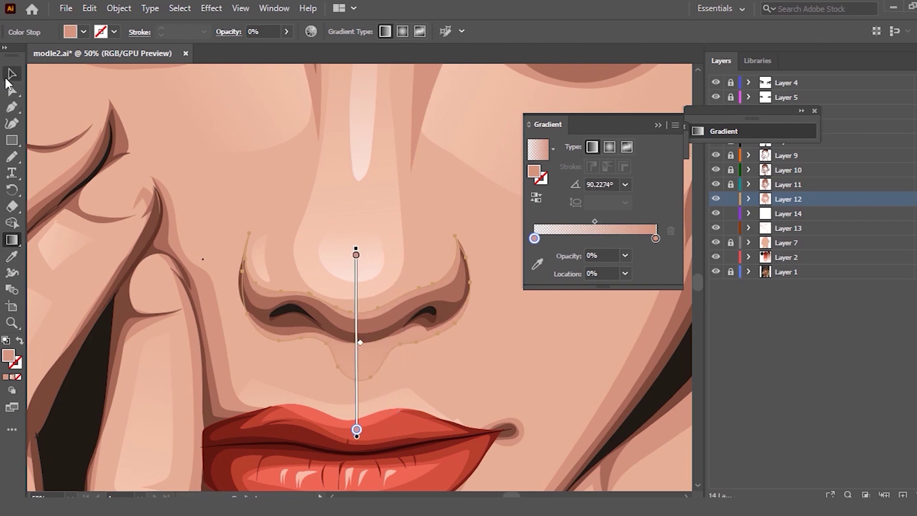
pyautogui.click(12, 74)
pyautogui.click(658, 125)
pyautogui.hotkey('ctrl', '-')
pyautogui.hotkey('ctrl', '-')
pyautogui.hotkey('ctrl', '-')
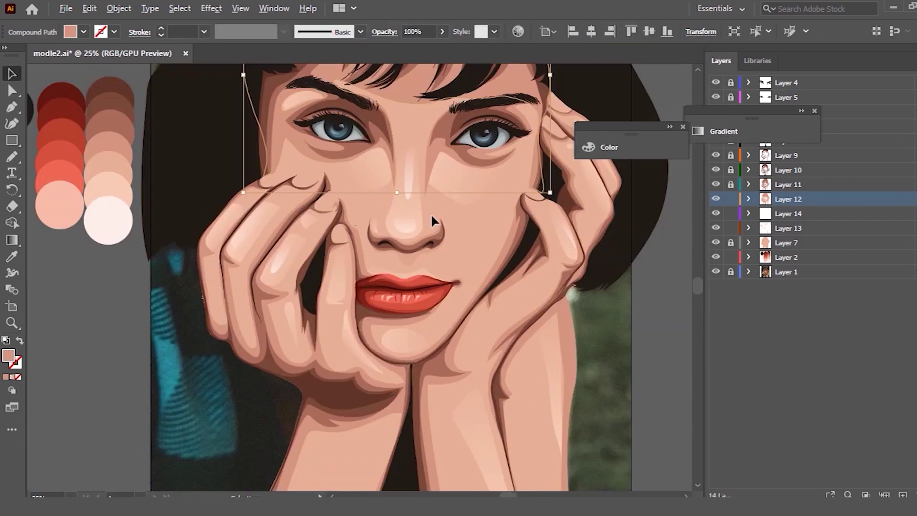
pyautogui.scroll(-2, 597, 260)
pyautogui.click(597, 260)
pyautogui.scroll(3, 561, 230)
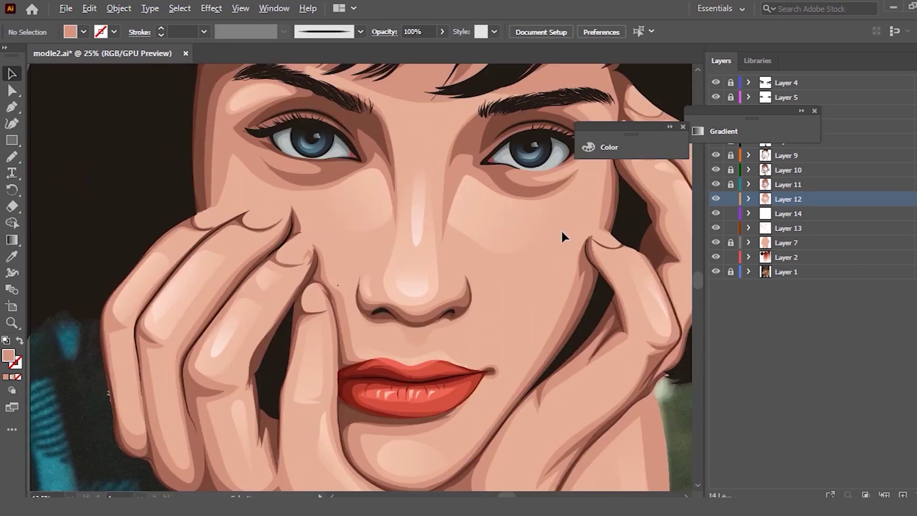
# Step: Give the skin shape beside the nose a gradient starting with the sampled skin colour
pyautogui.scroll(1, 454, 177)
pyautogui.click(489, 158)
pyautogui.scroll(2, 490, 158)
pyautogui.scroll(1, 475, 212)
pyautogui.doubleClick(12, 240)
pyautogui.click(534, 237)
pyautogui.click(537, 263)
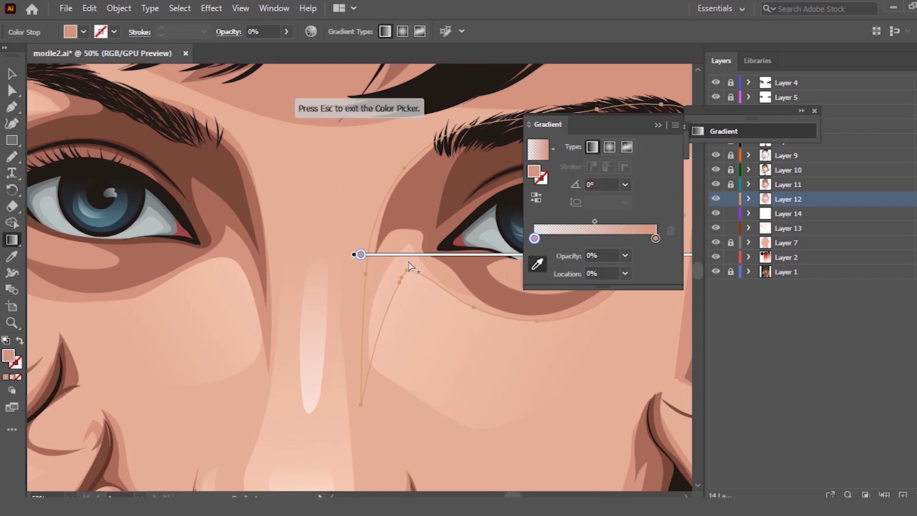
pyautogui.click(241, 246)
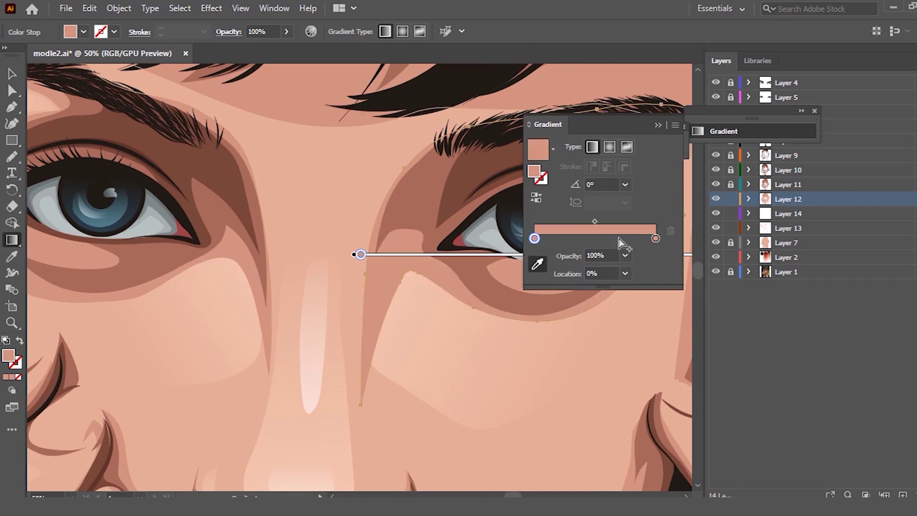
# Step: Set the end stop to 30% opacity and angle the gradient diagonally across the eye area
pyautogui.click(655, 238)
pyautogui.click(625, 255)
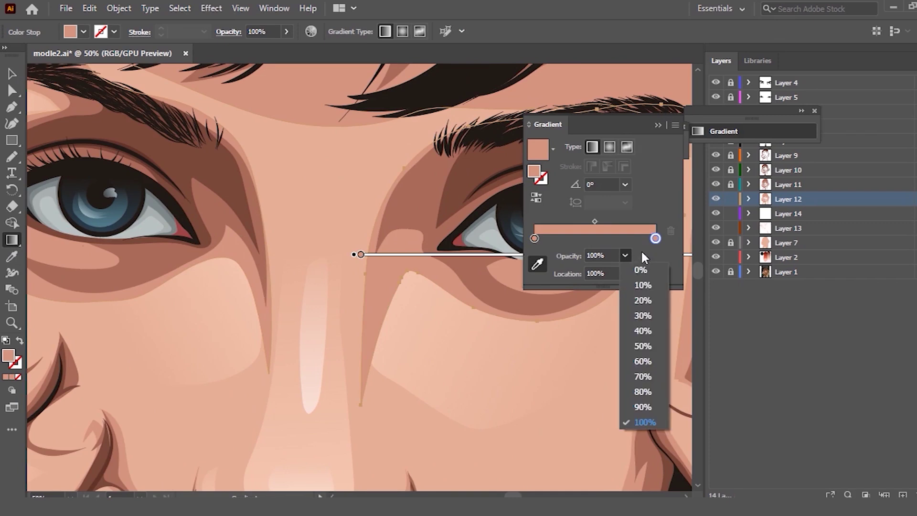
pyautogui.click(642, 316)
pyautogui.moveTo(465, 138)
pyautogui.mouseDown()
pyautogui.moveTo(313, 338)
pyautogui.moveTo(277, 406)
pyautogui.mouseUp()
pyautogui.scroll(-3, 277, 405)
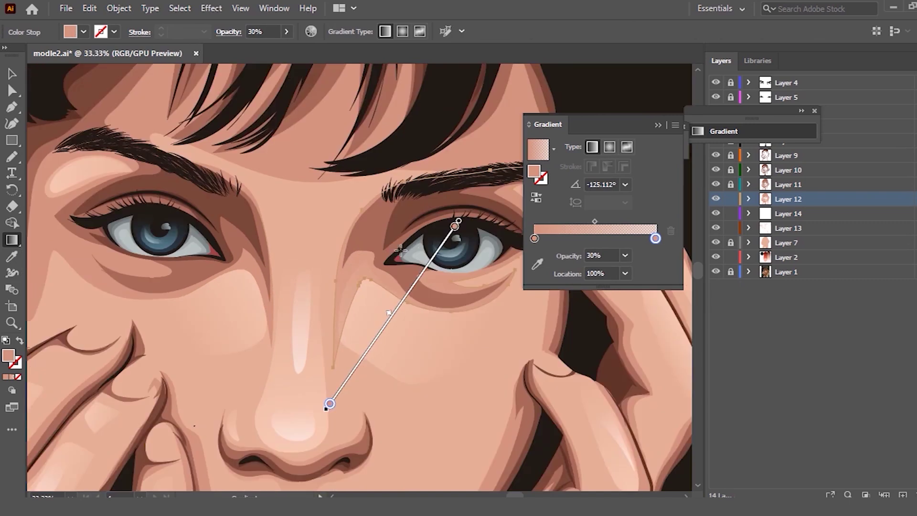
pyautogui.scroll(3, 322, 406)
pyautogui.moveTo(280, 485); pyautogui.dragTo(259, 446)
pyautogui.press('v')
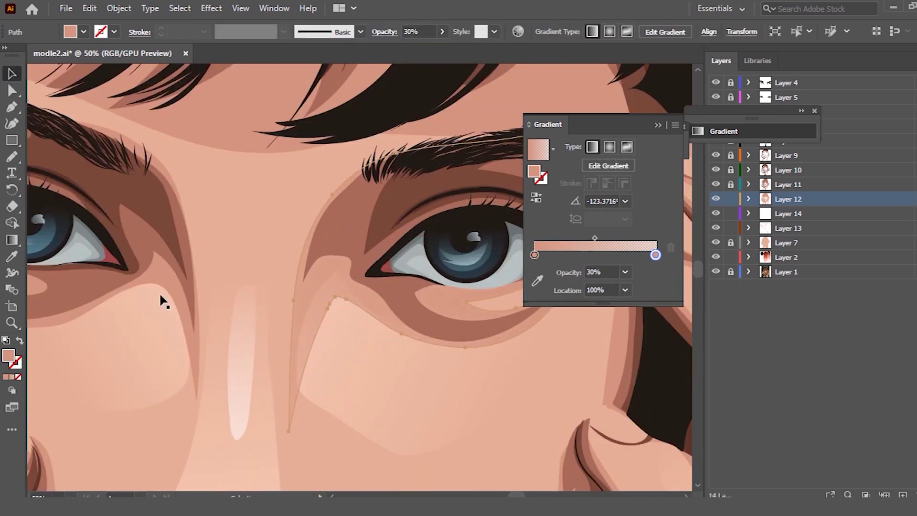
# Step: Copy the same 30% fading gradient onto the second cheek shape, ending near the nose bridge
pyautogui.click(12, 257)
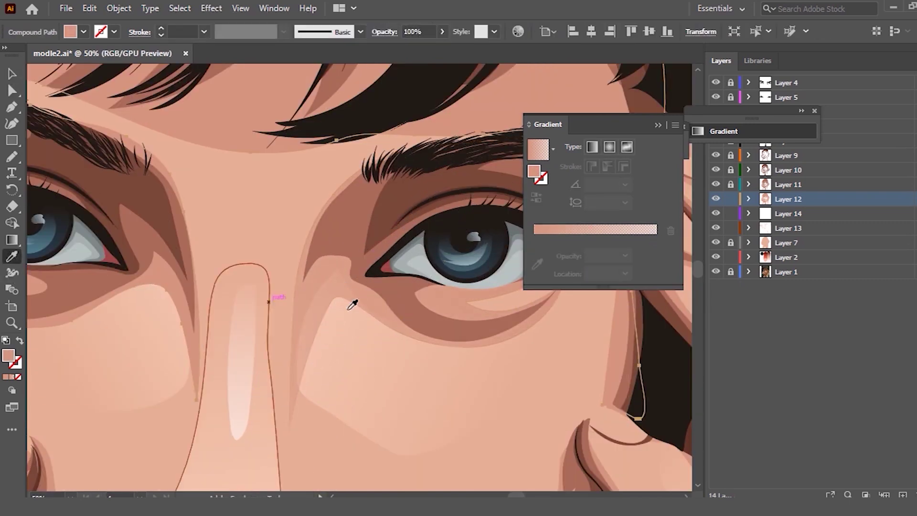
pyautogui.click(332, 262)
pyautogui.press('g')
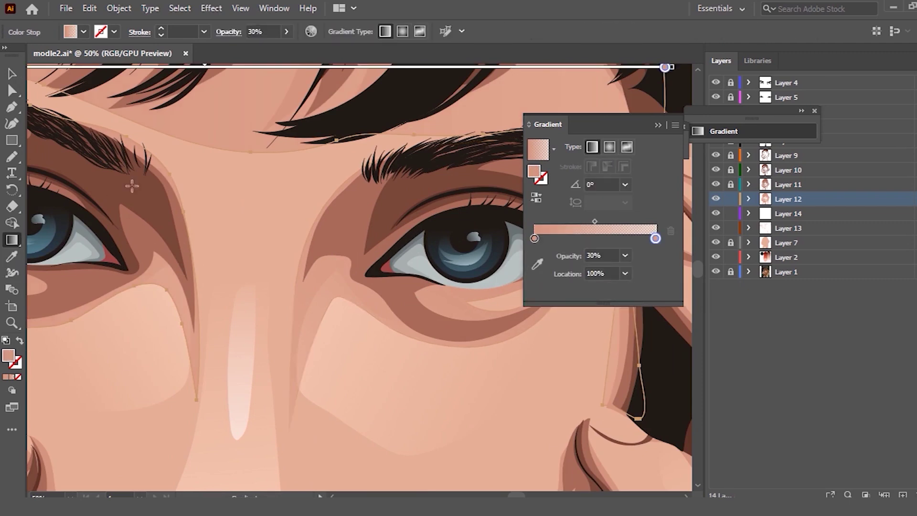
pyautogui.hotkey('ctrl', '-')
pyautogui.hotkey('ctrl', '-')
pyautogui.moveTo(287, 261)
pyautogui.mouseDown()
pyautogui.moveTo(253, 273)
pyautogui.moveTo(266, 296)
pyautogui.mouseUp()
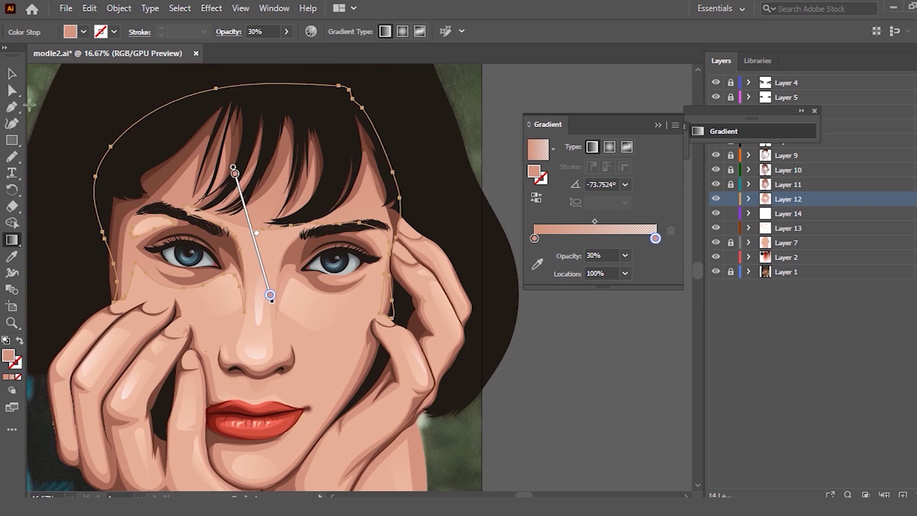
pyautogui.press('v')
pyautogui.click(402, 337)
pyautogui.hotkey('ctrl', '+')
pyautogui.hotkey('ctrl', '+')
pyautogui.hotkey('ctrl', '+')
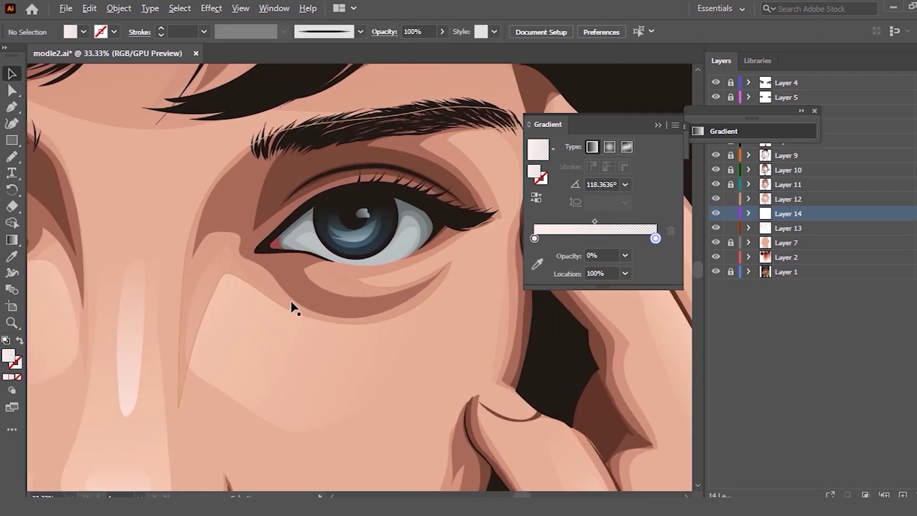
# Step: Redraw the upper-left edge of the pale under-eye cheek highlight freehand
pyautogui.click(299, 276)
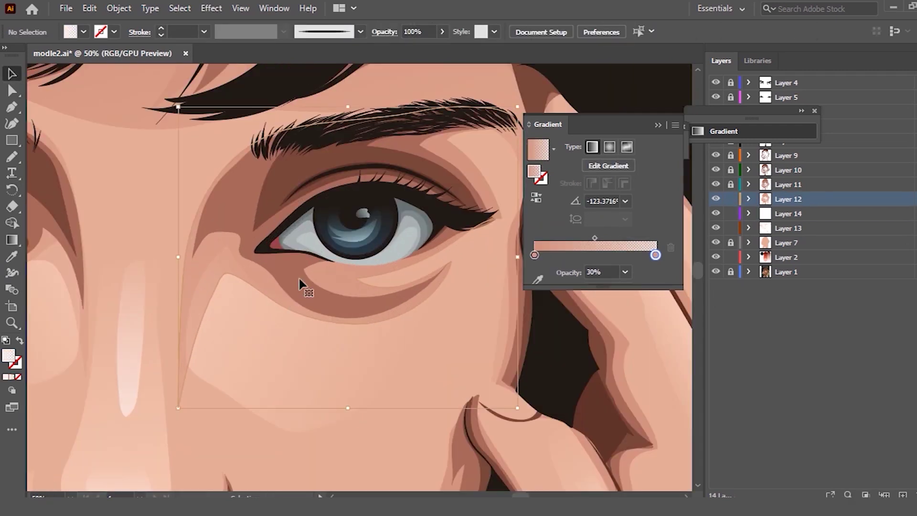
pyautogui.click(239, 347)
pyautogui.press('n')
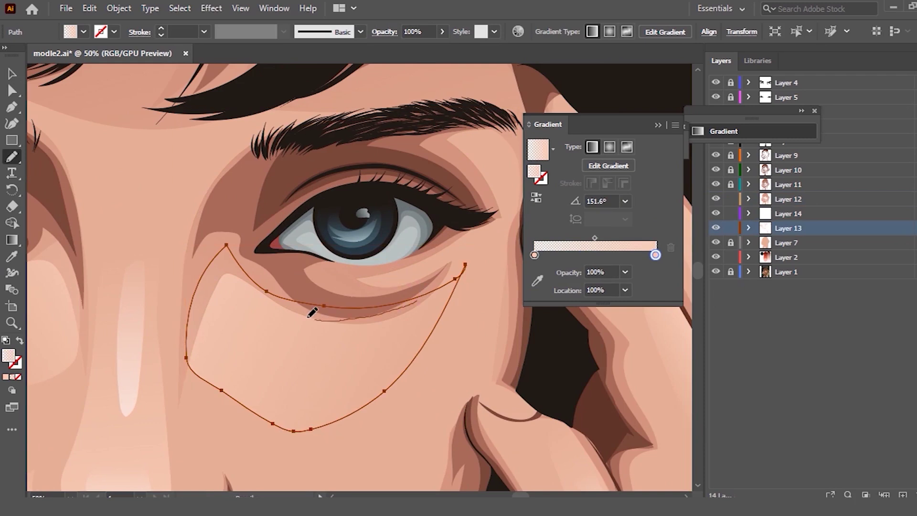
pyautogui.moveTo(194, 358); pyautogui.dragTo(193, 360)
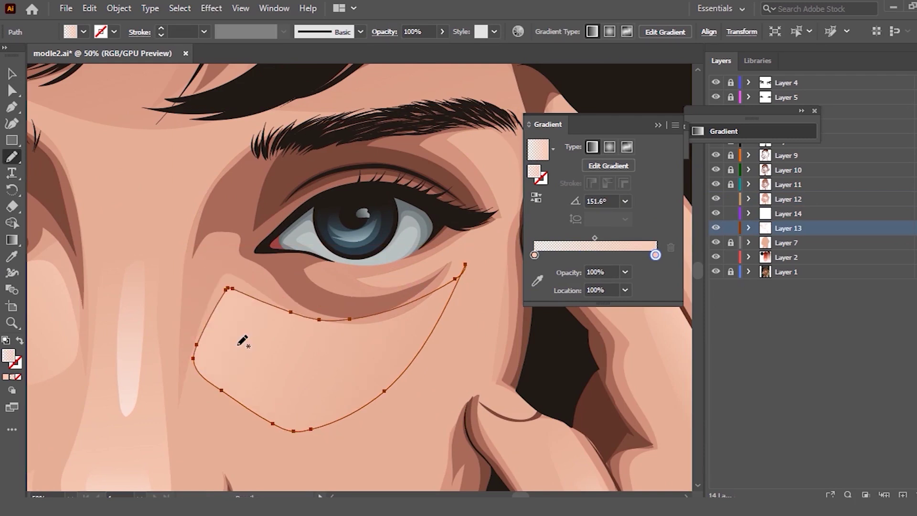
pyautogui.hotkey('ctrl', '-')
pyautogui.hotkey('ctrl', '-')
pyautogui.hotkey('ctrl', '-')
pyautogui.press('v')
pyautogui.click(583, 310)
pyautogui.click(581, 359)
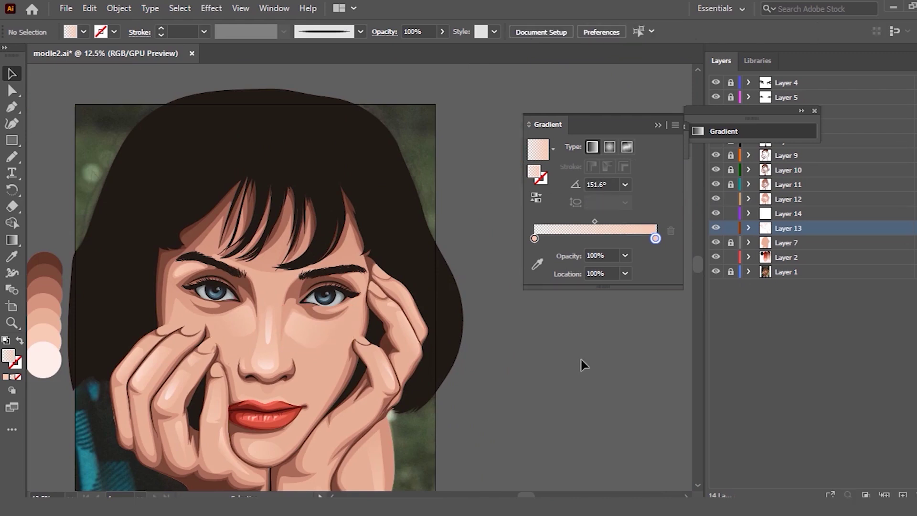
# Step: Re-angle the cheek highlight's fading gradient toward the nose, to 143.9°
pyautogui.scroll(4, 310, 353)
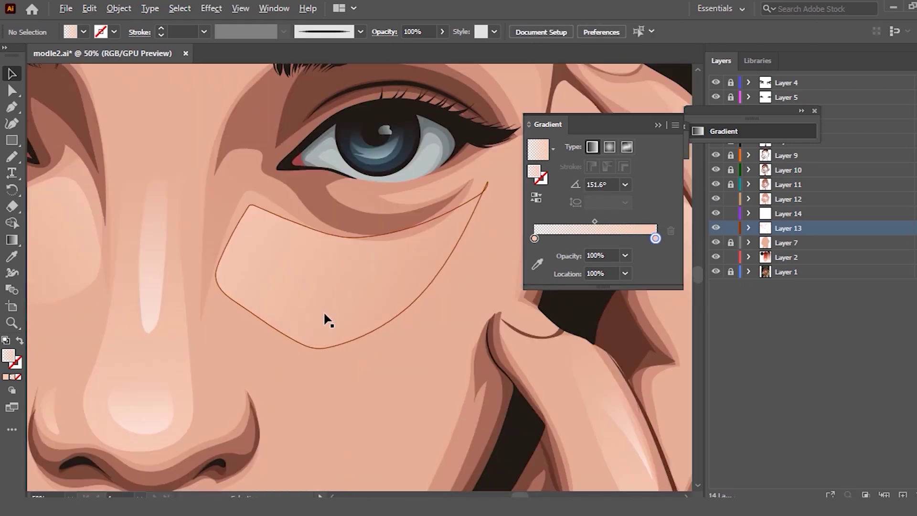
pyautogui.click(323, 319)
pyautogui.scroll(-1, 327, 231)
pyautogui.scroll(1, 326, 232)
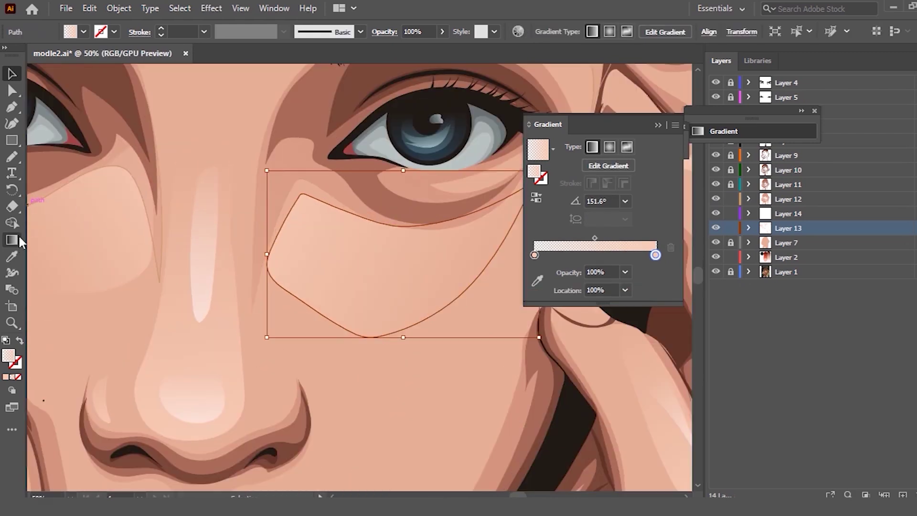
pyautogui.click(12, 239)
pyautogui.moveTo(266, 149)
pyautogui.mouseDown()
pyautogui.moveTo(153, 109)
pyautogui.moveTo(183, 66)
pyautogui.mouseUp()
pyautogui.click(11, 74)
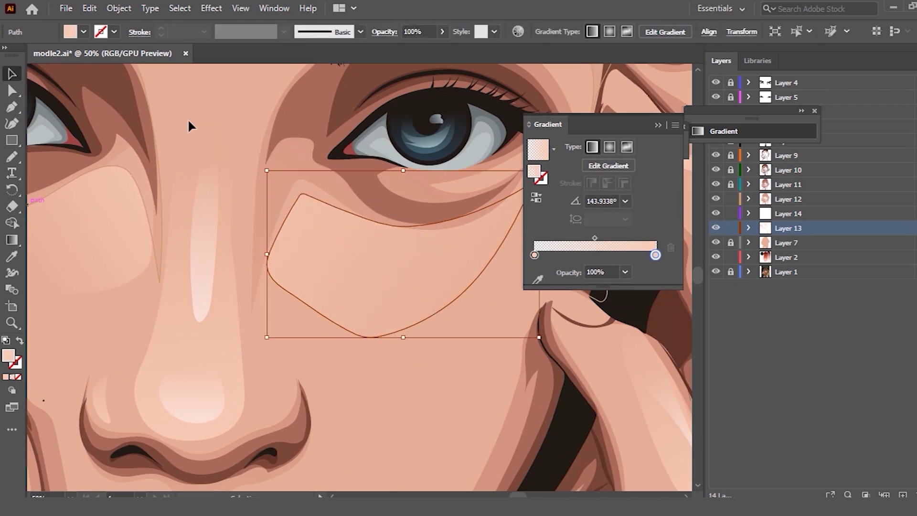
pyautogui.scroll(-5, 359, 219)
pyautogui.click(557, 373)
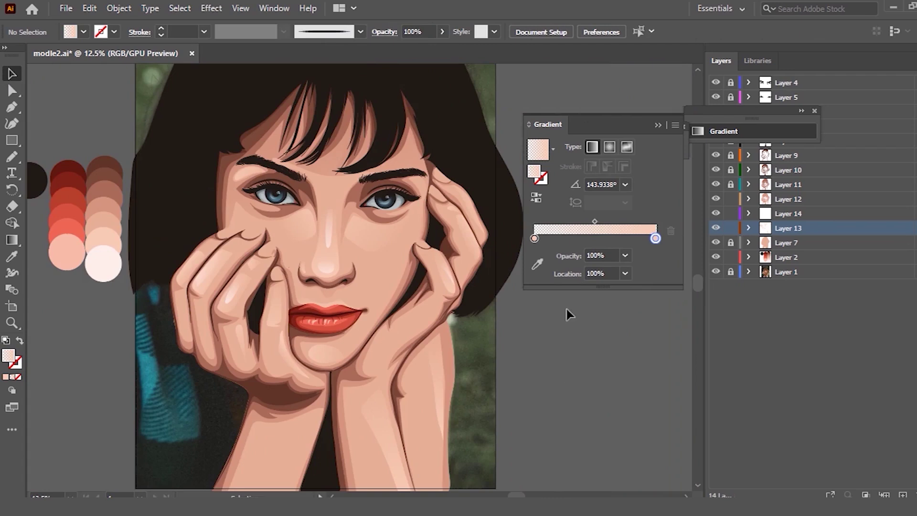
# Step: Unlock the eye-shadow layer and select the brown socket shadow around the second eye
pyautogui.scroll(3, 329, 194)
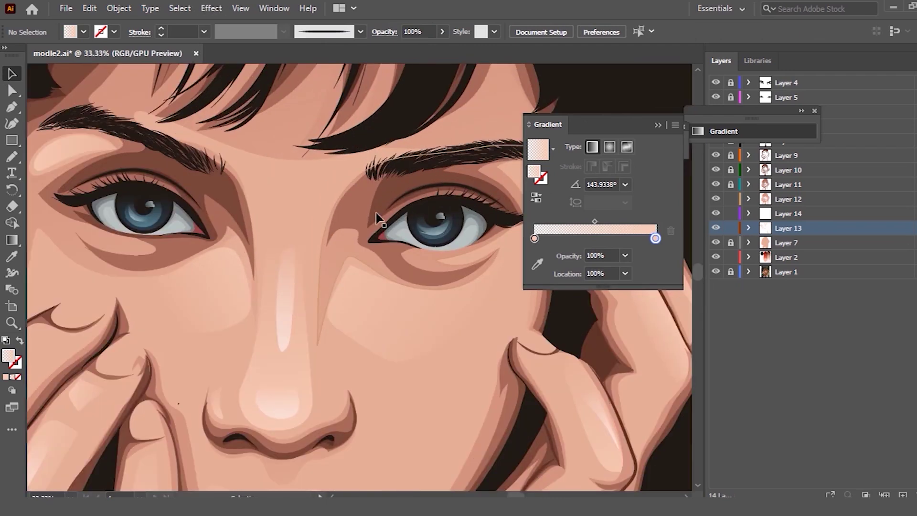
pyautogui.scroll(-1, 375, 219)
pyautogui.scroll(2, 374, 219)
pyautogui.scroll(1, 389, 258)
pyautogui.scroll(-2, 337, 244)
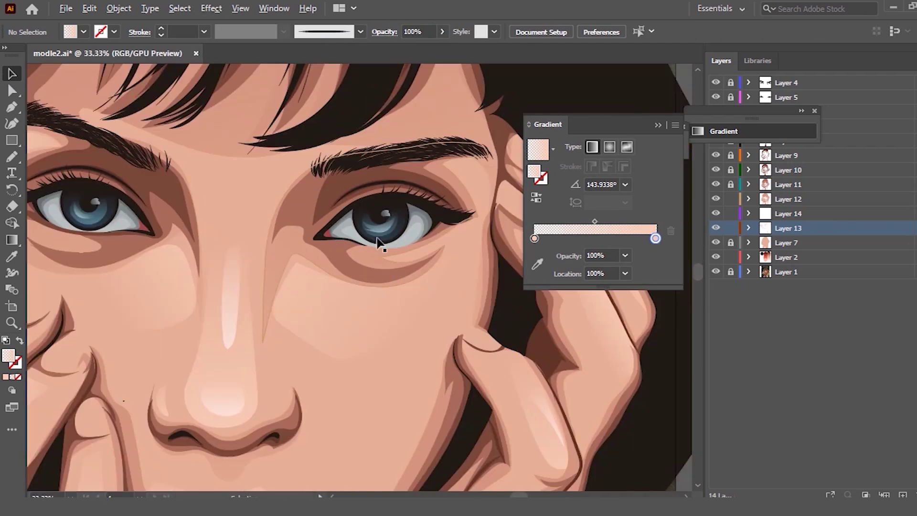
pyautogui.click(343, 256)
pyautogui.scroll(1, 470, 229)
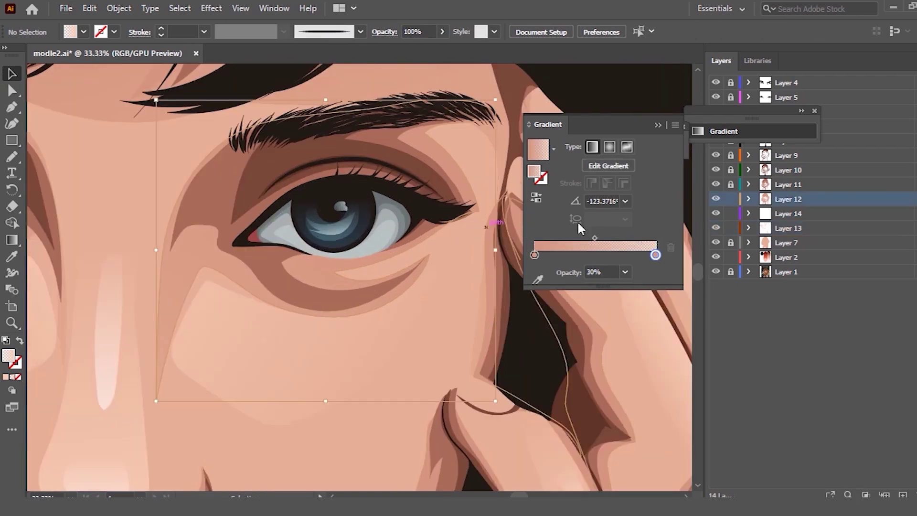
pyautogui.click(730, 169)
pyautogui.scroll(1, 288, 266)
pyautogui.click(259, 252)
# Step: Erase across the shadow to cut the under-eye crescent away from the upper shadow
pyautogui.press('n')
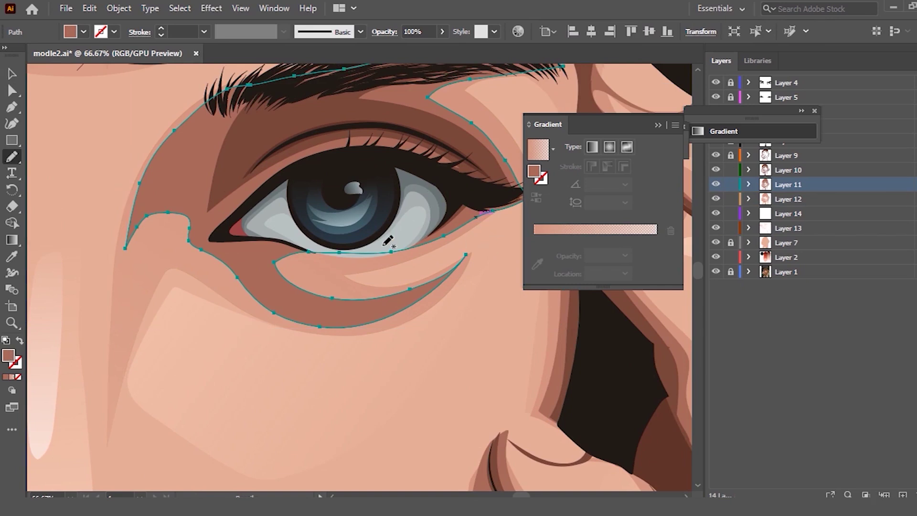
pyautogui.click(19, 204)
pyautogui.moveTo(214, 266); pyautogui.dragTo(293, 264)
pyautogui.hotkey('ctrl', '0')
pyautogui.scroll(4, 225, 242)
pyautogui.click(12, 74)
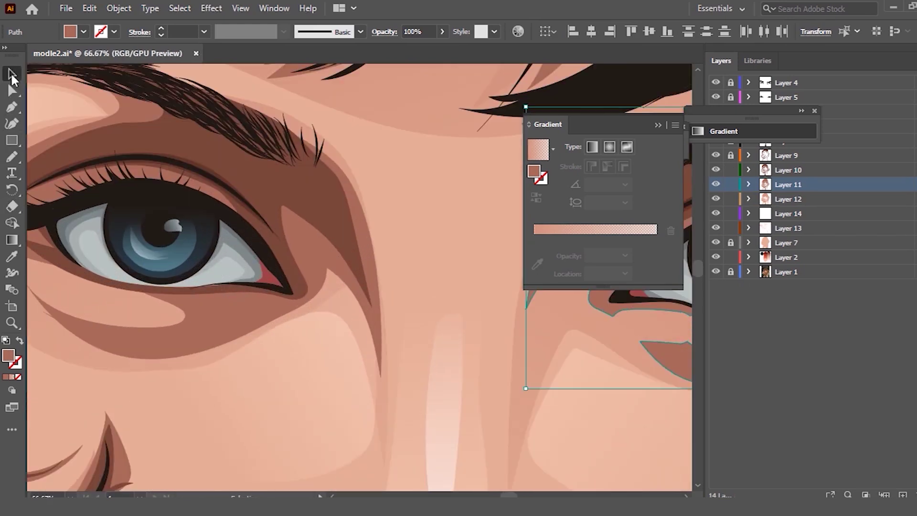
# Step: Cut the under-eye shadow into pieces, then undo the erased notch and deselect
pyautogui.click(225, 303)
pyautogui.click(12, 208)
pyautogui.moveTo(187, 308); pyautogui.dragTo(268, 335)
pyautogui.click(12, 74)
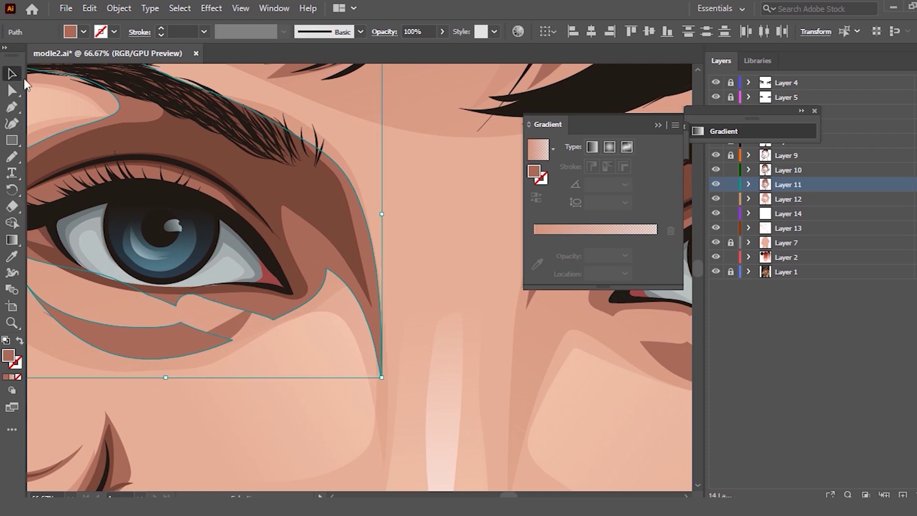
pyautogui.click(236, 315)
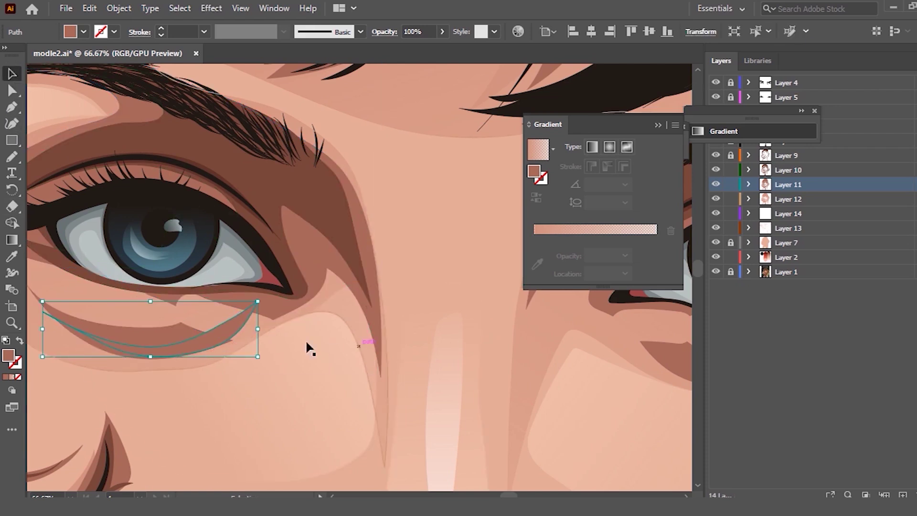
pyautogui.click(210, 342)
pyautogui.hotkey('ctrl', 'z')
pyautogui.hotkey('ctrl', 'shift', 'a')
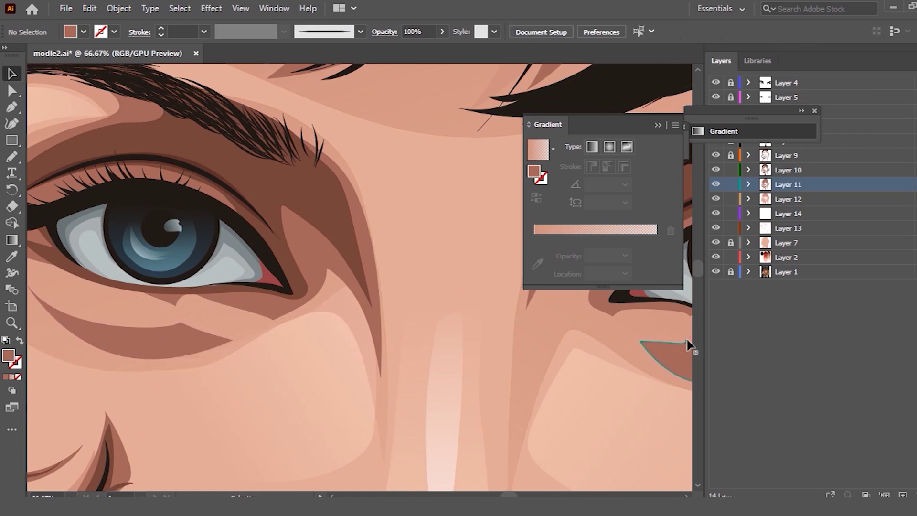
# Step: Select the right under-eye crescent, discarding a stray freehand stroke
pyautogui.click(687, 345)
pyautogui.scroll(-2, 232, 334)
pyautogui.scroll(2, 544, 234)
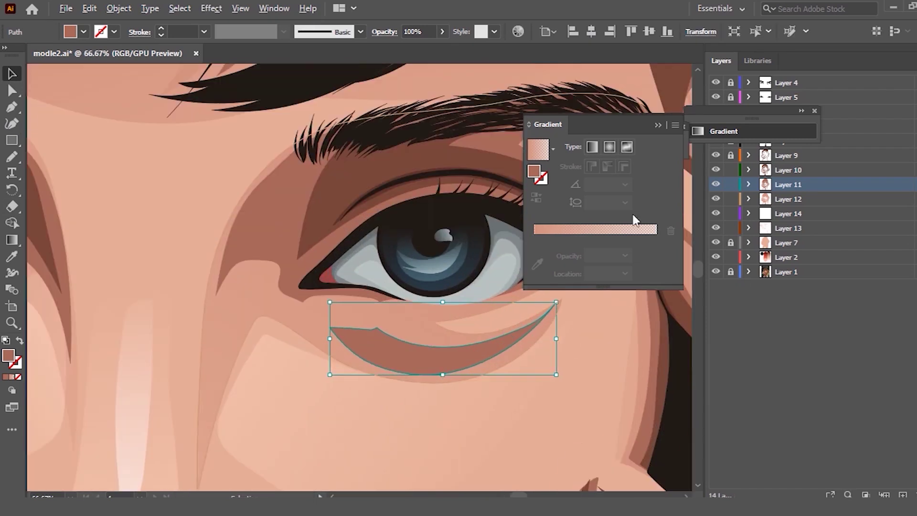
pyautogui.click(659, 123)
pyautogui.press('b')
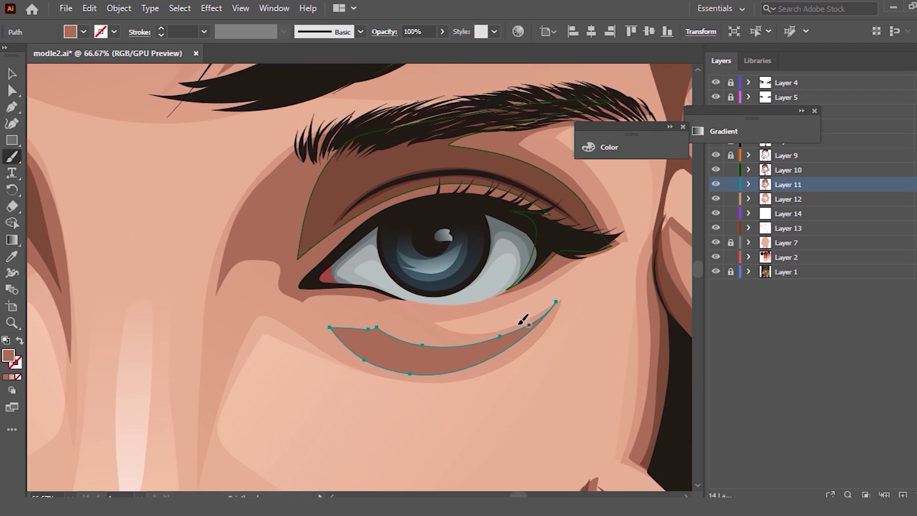
pyautogui.moveTo(331, 310); pyautogui.dragTo(487, 337)
pyautogui.hotkey('ctrl', 'z')
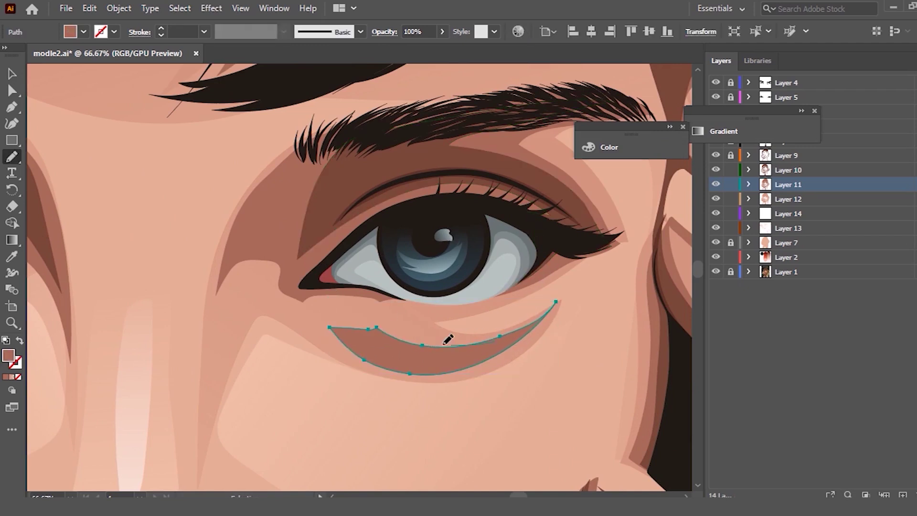
# Step: Reshape the crescent's upper edge, raise its left tip, and shrink it slightly
pyautogui.moveTo(340, 314); pyautogui.dragTo(477, 348)
pyautogui.moveTo(335, 310); pyautogui.dragTo(387, 378)
pyautogui.moveTo(474, 345); pyautogui.dragTo(330, 327)
pyautogui.moveTo(351, 341)
pyautogui.mouseDown()
pyautogui.moveTo(353, 353)
pyautogui.moveTo(450, 341)
pyautogui.mouseUp()
pyautogui.moveTo(324, 319); pyautogui.dragTo(402, 369)
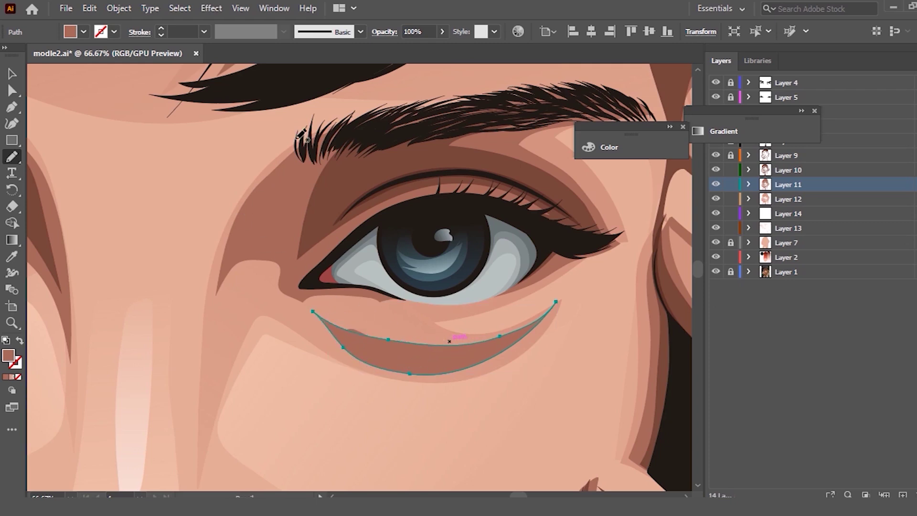
pyautogui.click(11, 74)
pyautogui.moveTo(312, 302); pyautogui.dragTo(346, 329)
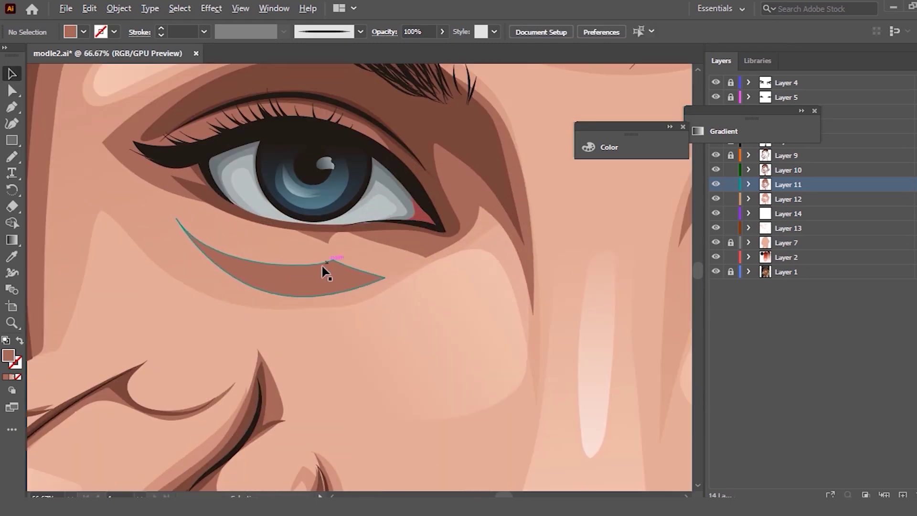
# Step: Redraw the left under-eye crescent's right tip and lower edge freehand
pyautogui.click(323, 269)
pyautogui.press('n')
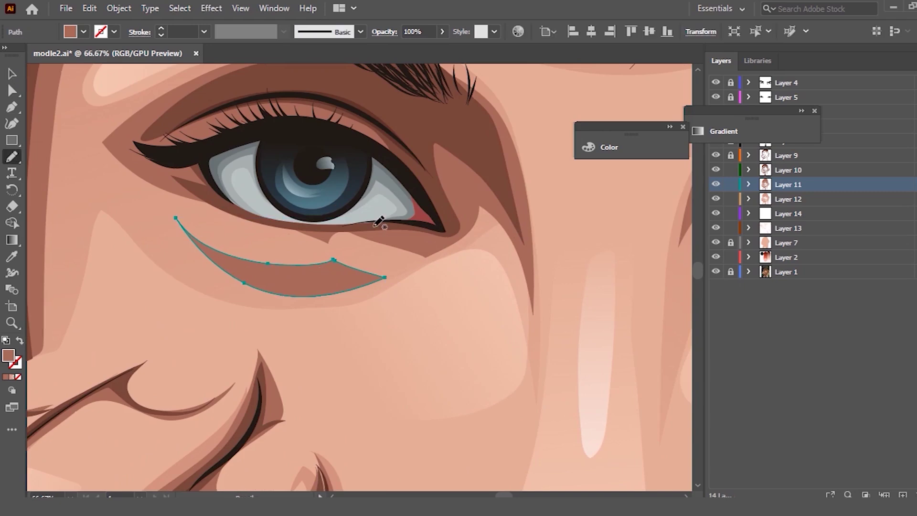
pyautogui.moveTo(392, 254); pyautogui.dragTo(303, 296)
# Step: Smooth the first eye's shadow edge along the lower lid
pyautogui.click(13, 74)
pyautogui.click(409, 249)
pyautogui.press('n')
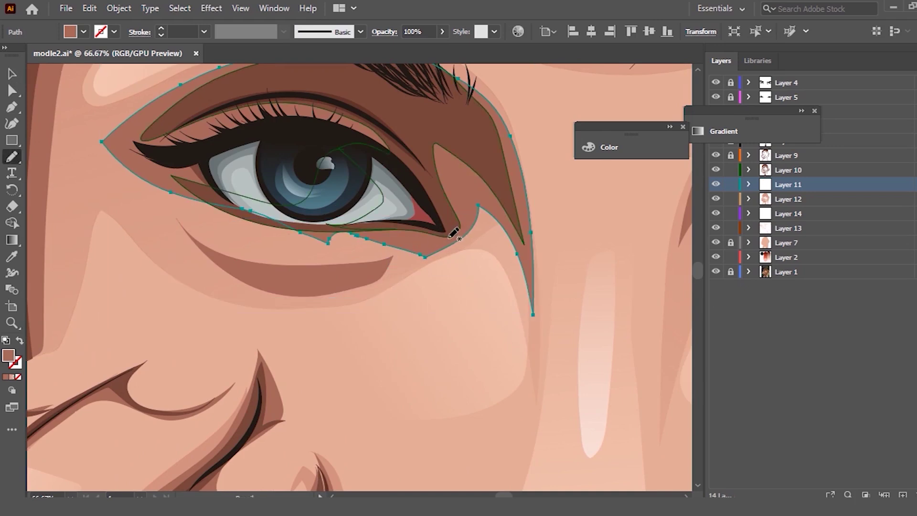
pyautogui.moveTo(451, 236); pyautogui.dragTo(441, 240)
pyautogui.moveTo(186, 198); pyautogui.dragTo(189, 194)
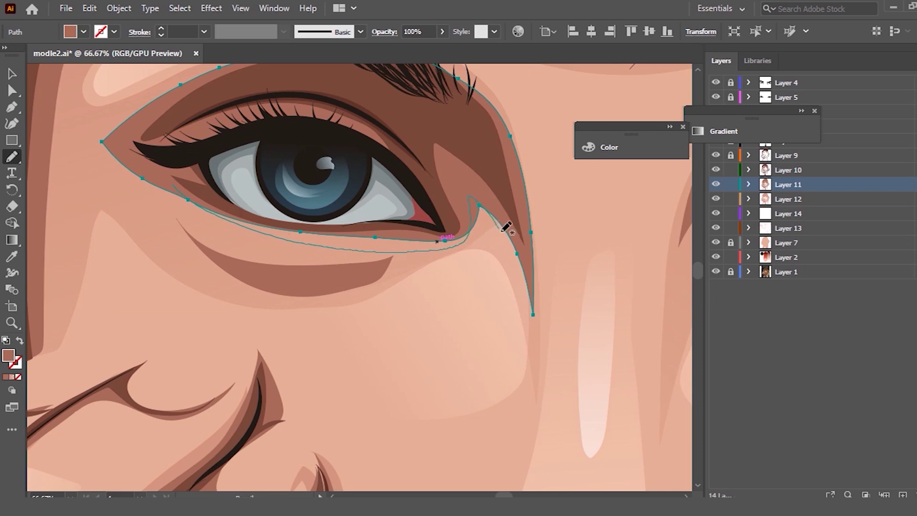
pyautogui.moveTo(502, 221); pyautogui.dragTo(504, 228)
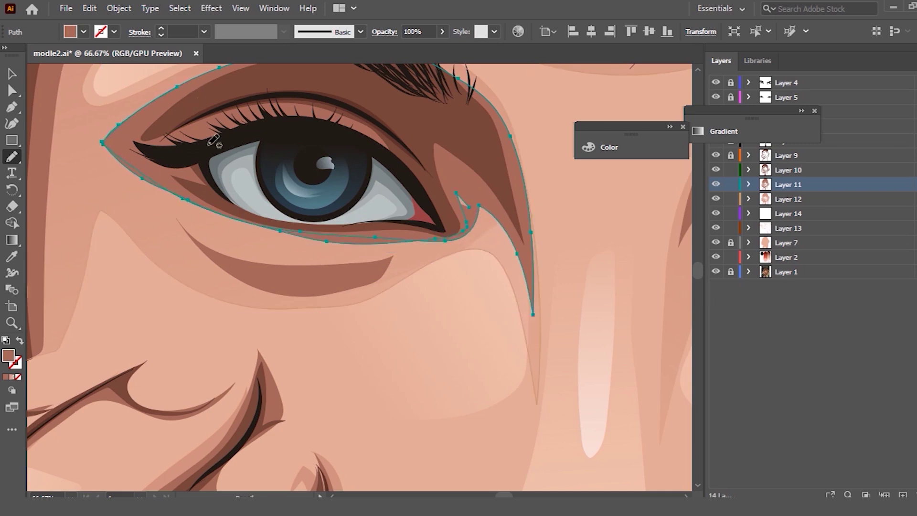
# Step: Retrace the right-hand eye shadow's lower edge along the lower lid to the outer corner
pyautogui.scroll(-3, 312, 220)
pyautogui.hscroll(5, 313, 221)
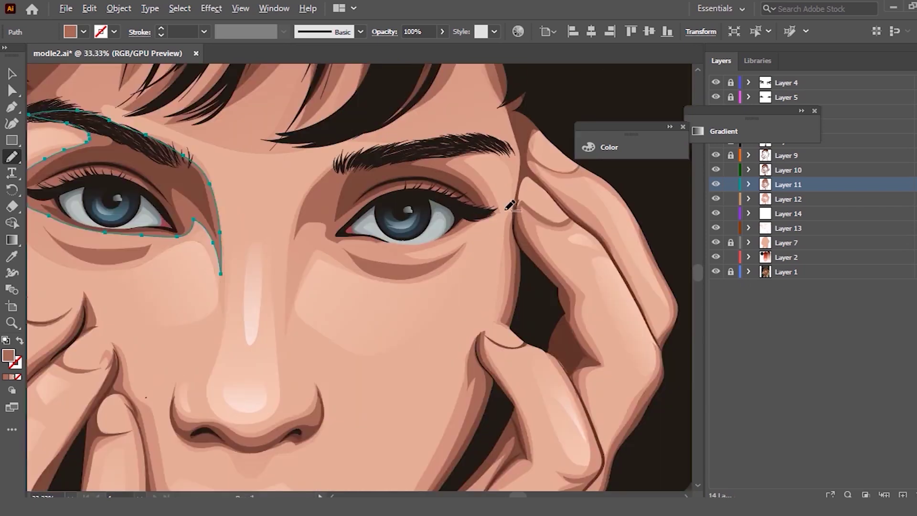
pyautogui.scroll(4, 351, 210)
pyautogui.click(12, 74)
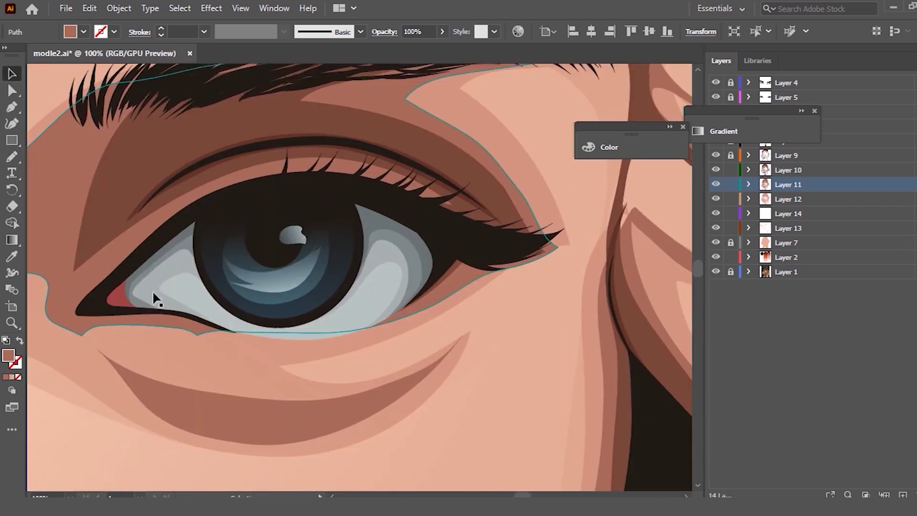
pyautogui.click(163, 319)
pyautogui.press('n')
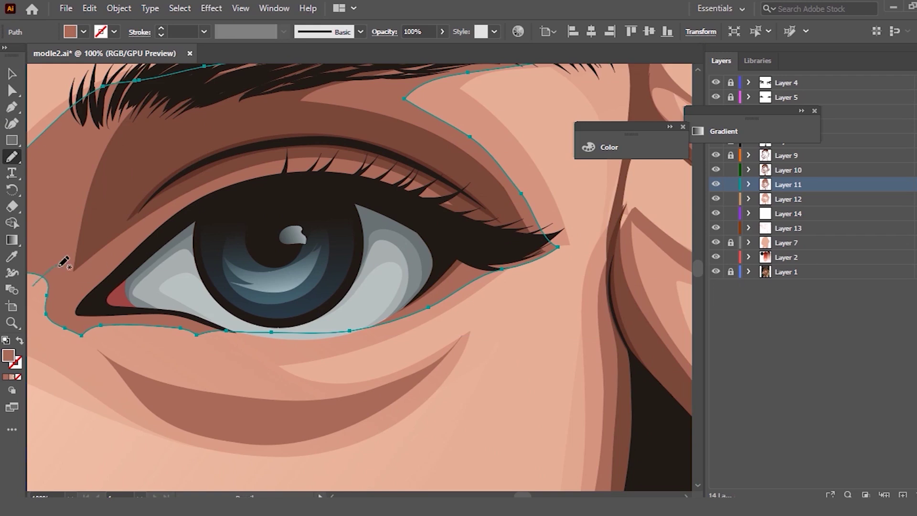
pyautogui.moveTo(91, 329); pyautogui.dragTo(347, 343)
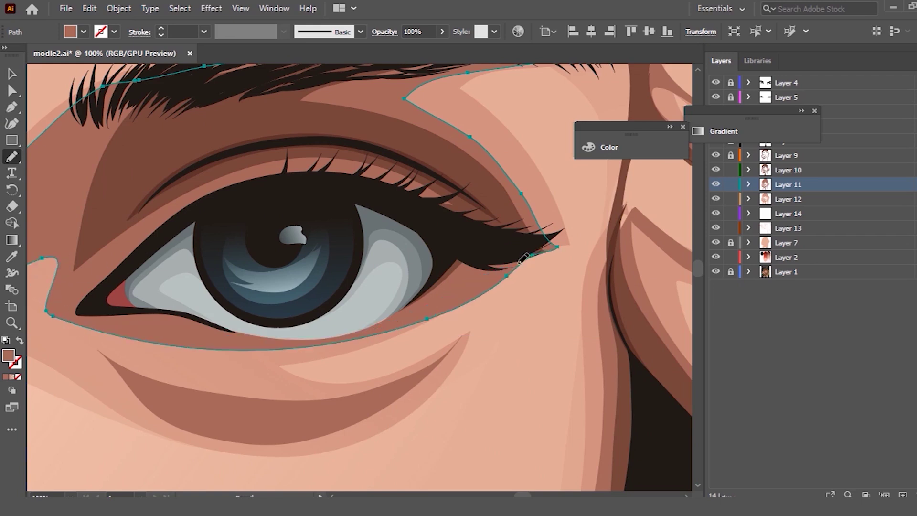
pyautogui.moveTo(504, 262); pyautogui.dragTo(408, 308)
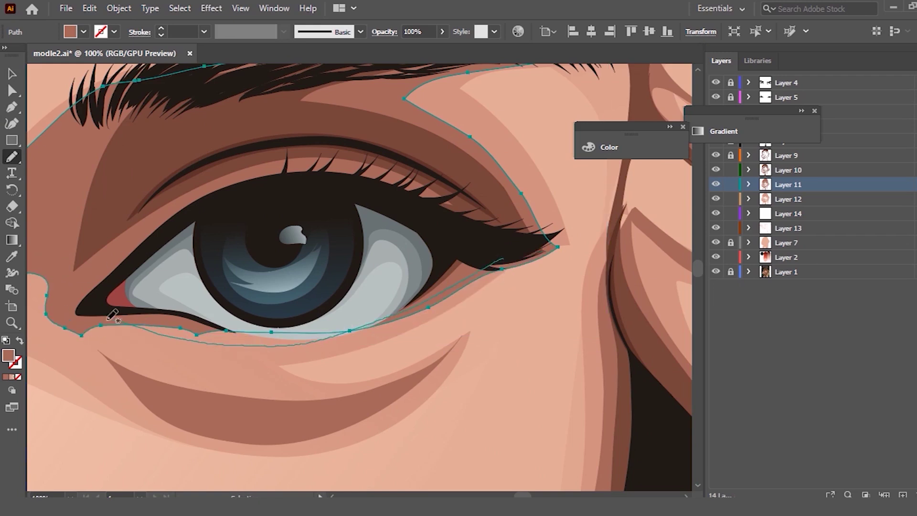
pyautogui.moveTo(66, 282); pyautogui.dragTo(315, 339)
pyautogui.moveTo(470, 285); pyautogui.dragTo(473, 276)
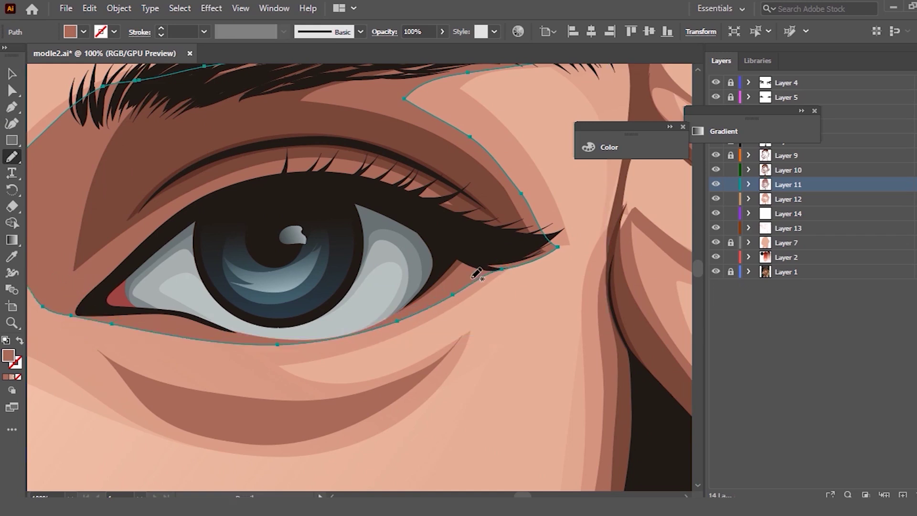
pyautogui.scroll(-5, 478, 212)
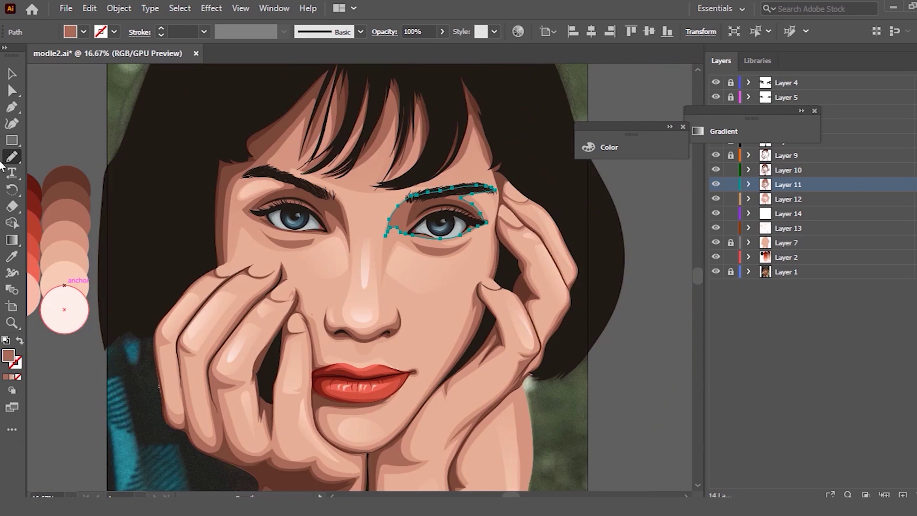
# Step: Deselect the eye shadow and zoom in on the crescent under the left-hand eye
pyautogui.press('v')
pyautogui.hotkey('ctrl', 'shift', 'a')
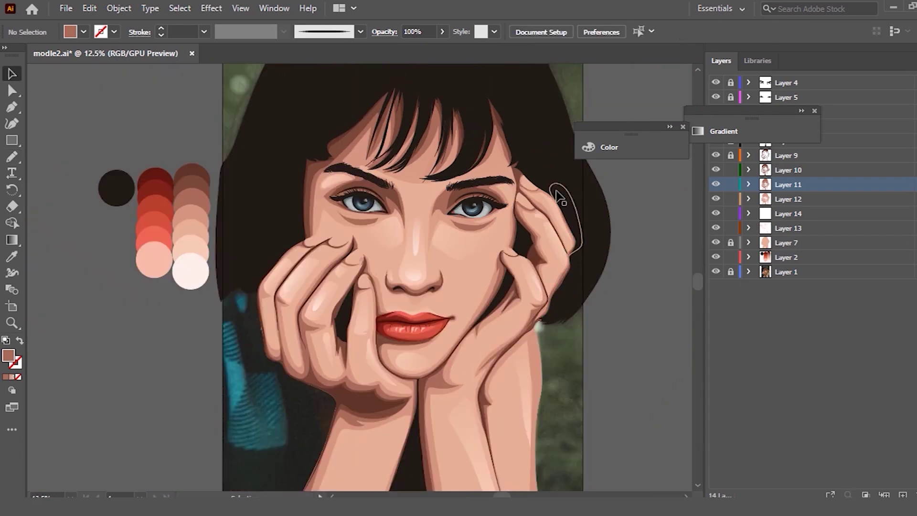
pyautogui.scroll(2, 491, 242)
pyautogui.scroll(-2, 463, 265)
pyautogui.scroll(3, 213, 341)
pyautogui.moveTo(189, 312); pyautogui.dragTo(153, 307)
pyautogui.scroll(-3, 153, 307)
pyautogui.scroll(4, 322, 216)
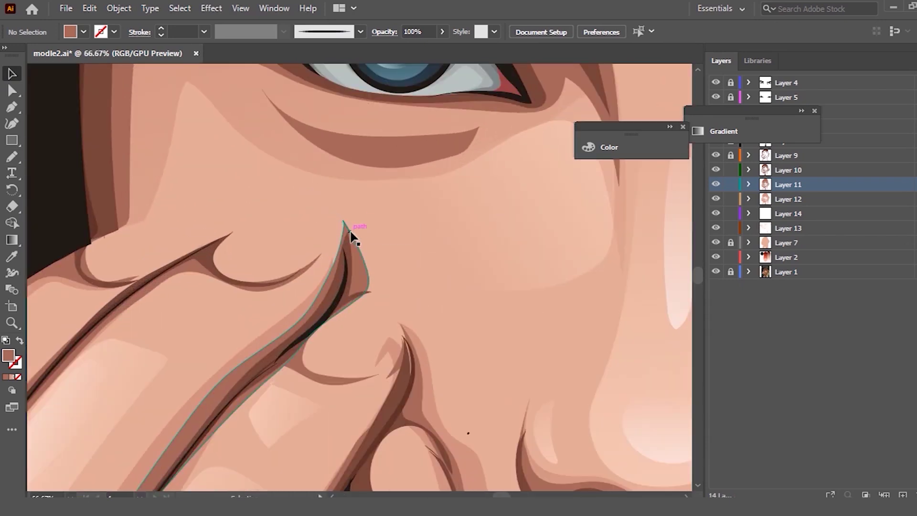
pyautogui.scroll(-2, 338, 251)
pyautogui.scroll(-1, 338, 251)
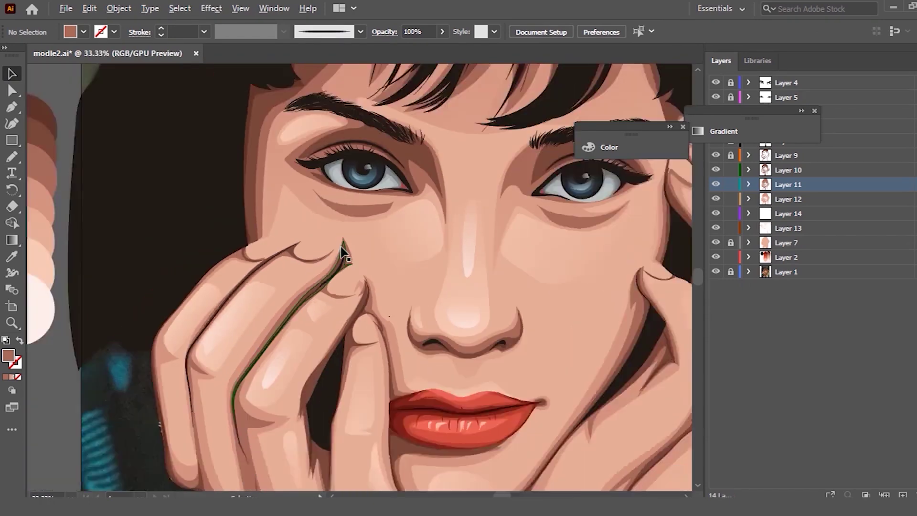
pyautogui.scroll(-1, 338, 251)
pyautogui.scroll(3, 492, 221)
pyautogui.hotkey('ctrl', '=')
# Step: Remove the crescent's extra loop and redraw its upper and lower edges into a slimmer arc
pyautogui.click(205, 233)
pyautogui.press('n')
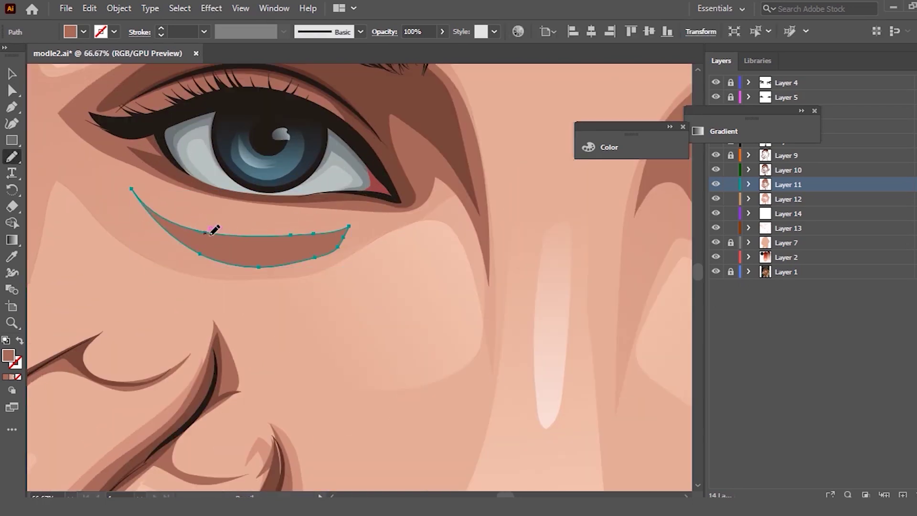
pyautogui.moveTo(277, 256); pyautogui.dragTo(262, 232)
pyautogui.moveTo(200, 226)
pyautogui.mouseDown()
pyautogui.moveTo(244, 241)
pyautogui.moveTo(260, 264)
pyautogui.mouseUp()
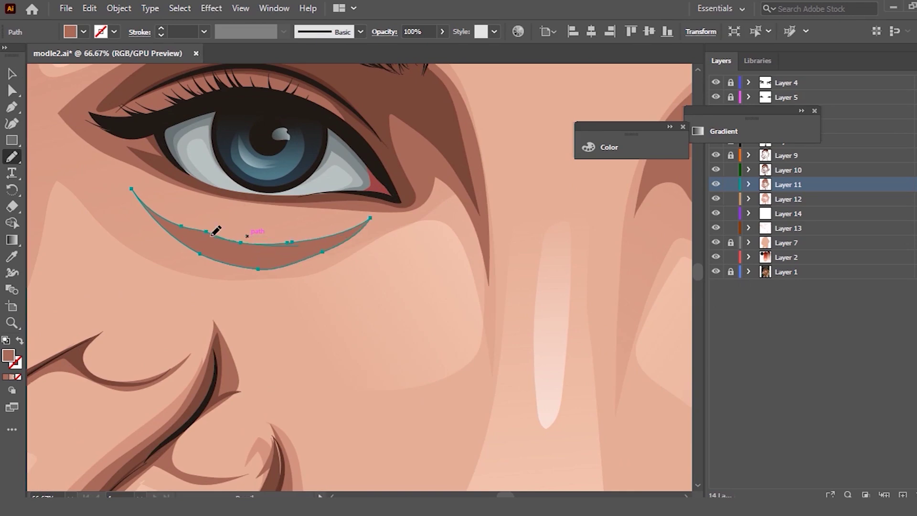
pyautogui.moveTo(182, 221); pyautogui.dragTo(378, 213)
pyautogui.moveTo(279, 260); pyautogui.dragTo(202, 229)
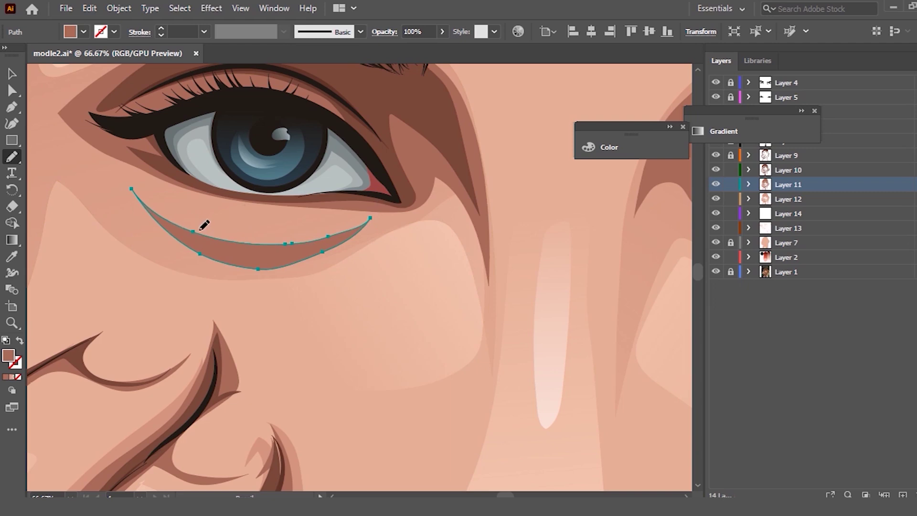
pyautogui.moveTo(229, 258); pyautogui.dragTo(337, 236)
pyautogui.moveTo(246, 264)
pyautogui.mouseDown()
pyautogui.moveTo(306, 255)
pyautogui.moveTo(359, 231)
pyautogui.mouseUp()
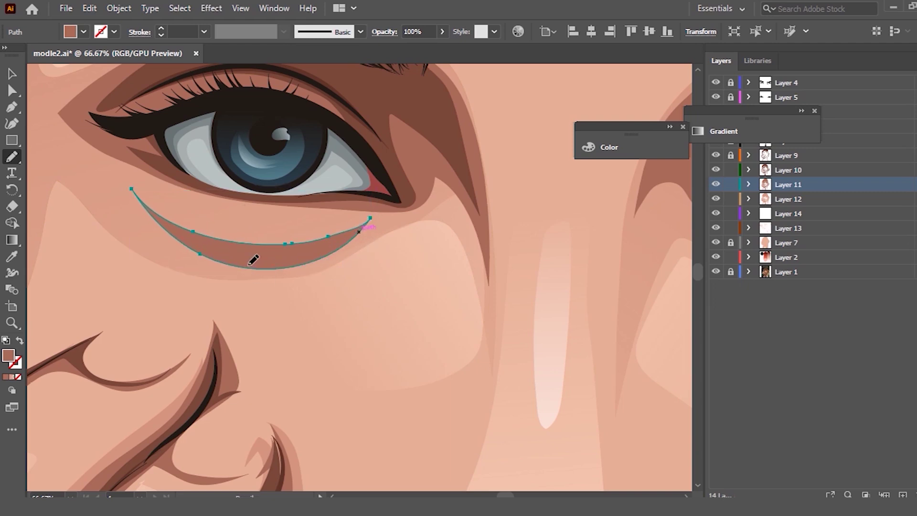